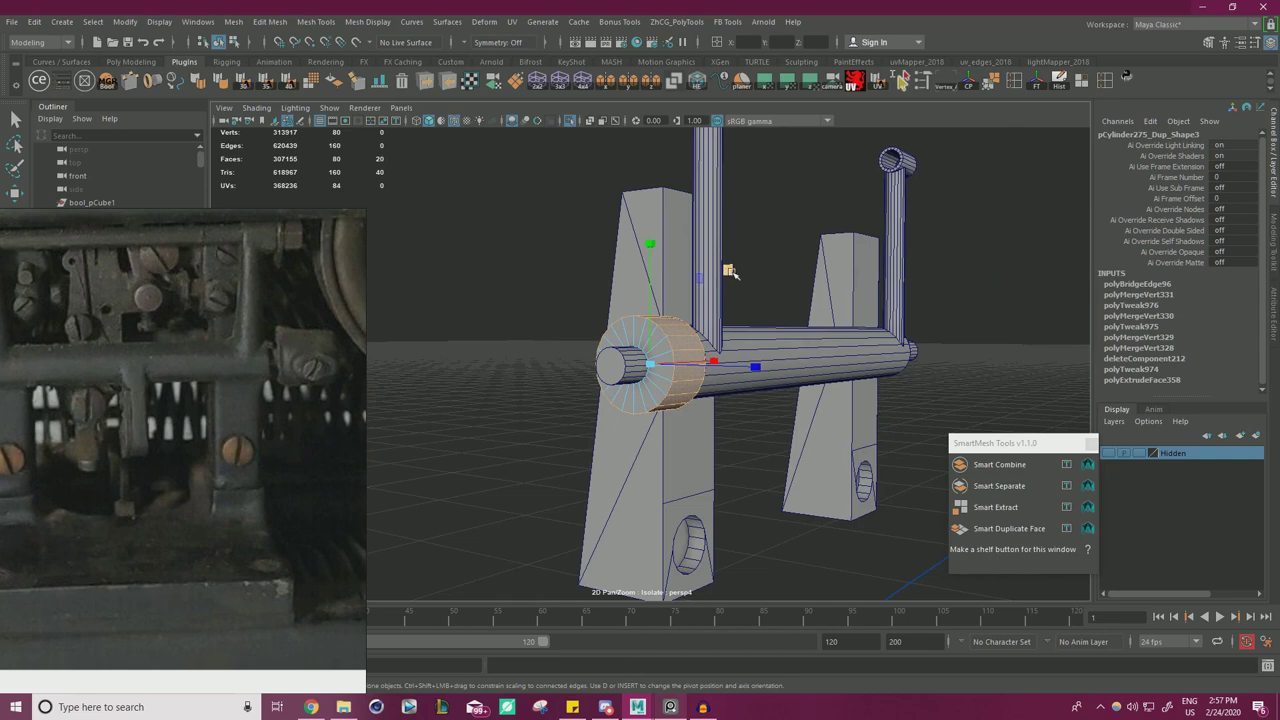
- Slide the end collar along the shaft to X -5.766, against the end of the horizontal bar
right_click_drag(480, 271, 541, 256)
left_click_drag(541, 270, 731, 366, "alt")
key("w")
key("w")
left_click_drag(706, 378, 724, 366, "alt")
left_click_drag(703, 365, 708, 361)
key("r")
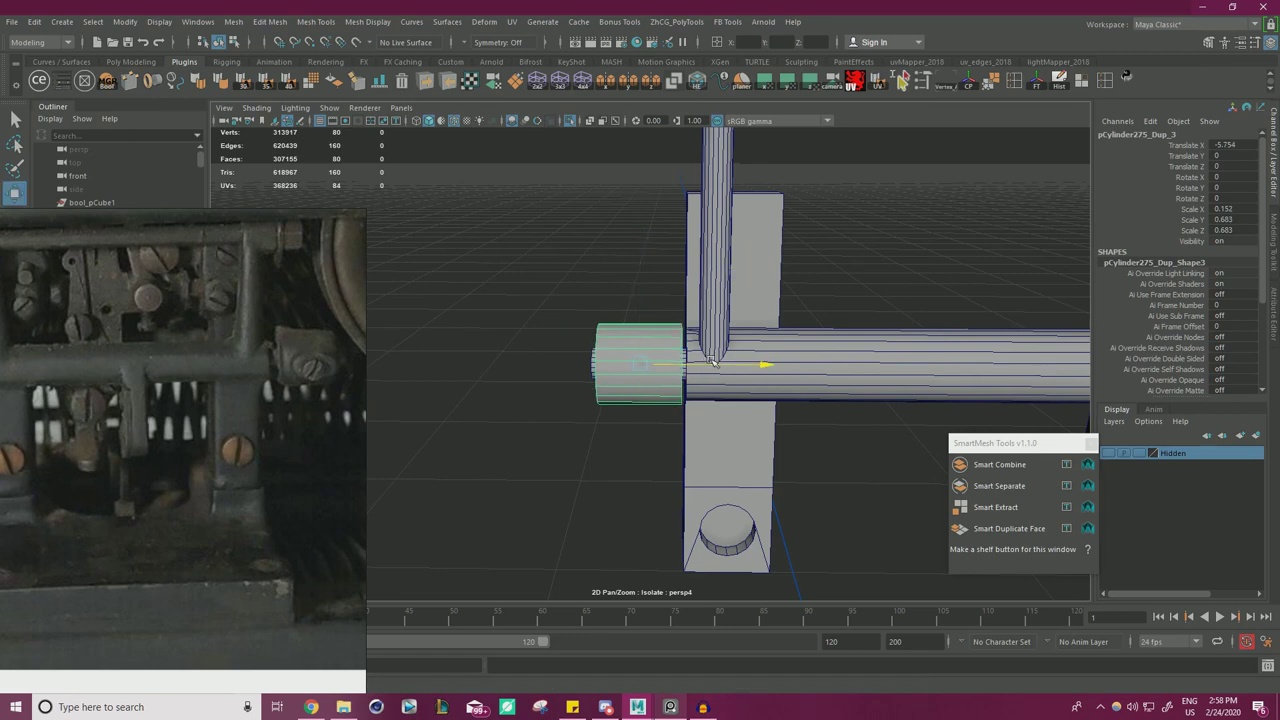
left_click(575, 237)
scroll(563, 223, "down", 10)
left_click_drag(563, 223, 554, 208, "alt")
scroll(306, 386, "down", 4)
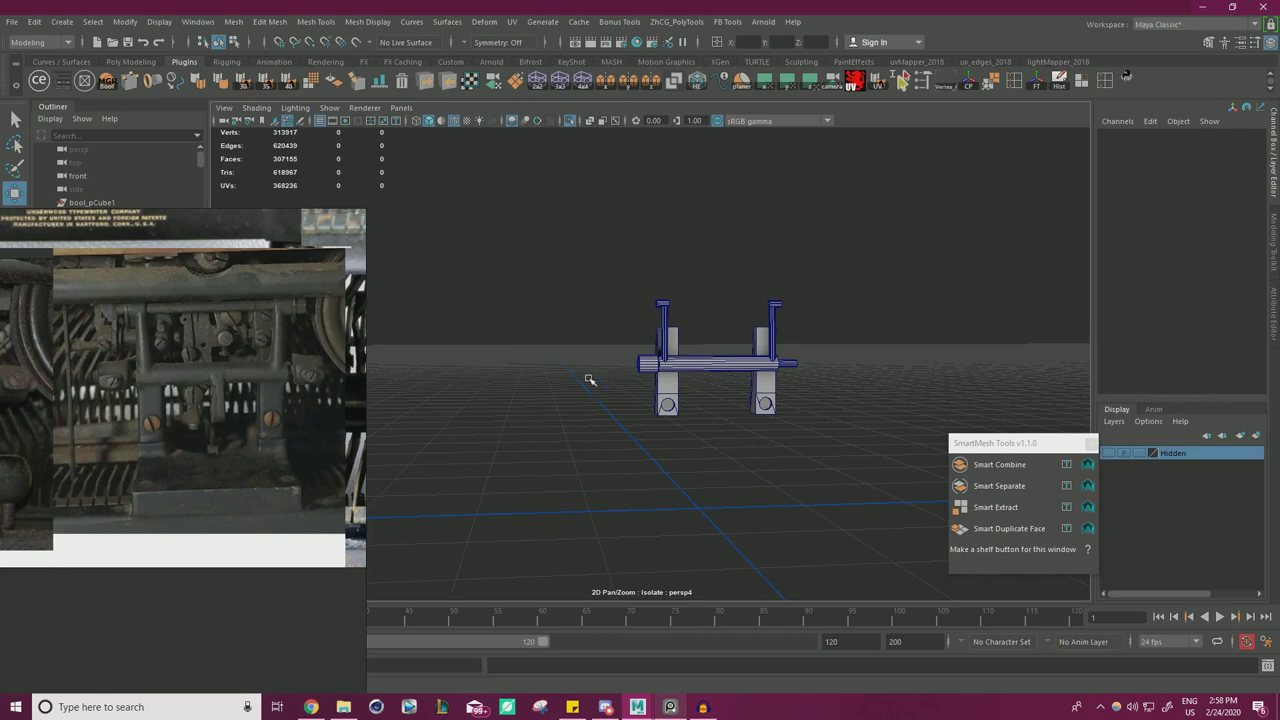
- Enlarge the collar's diameter by scaling its ring of outer side faces radially
scroll(789, 380, "up", 6)
left_click(640, 357)
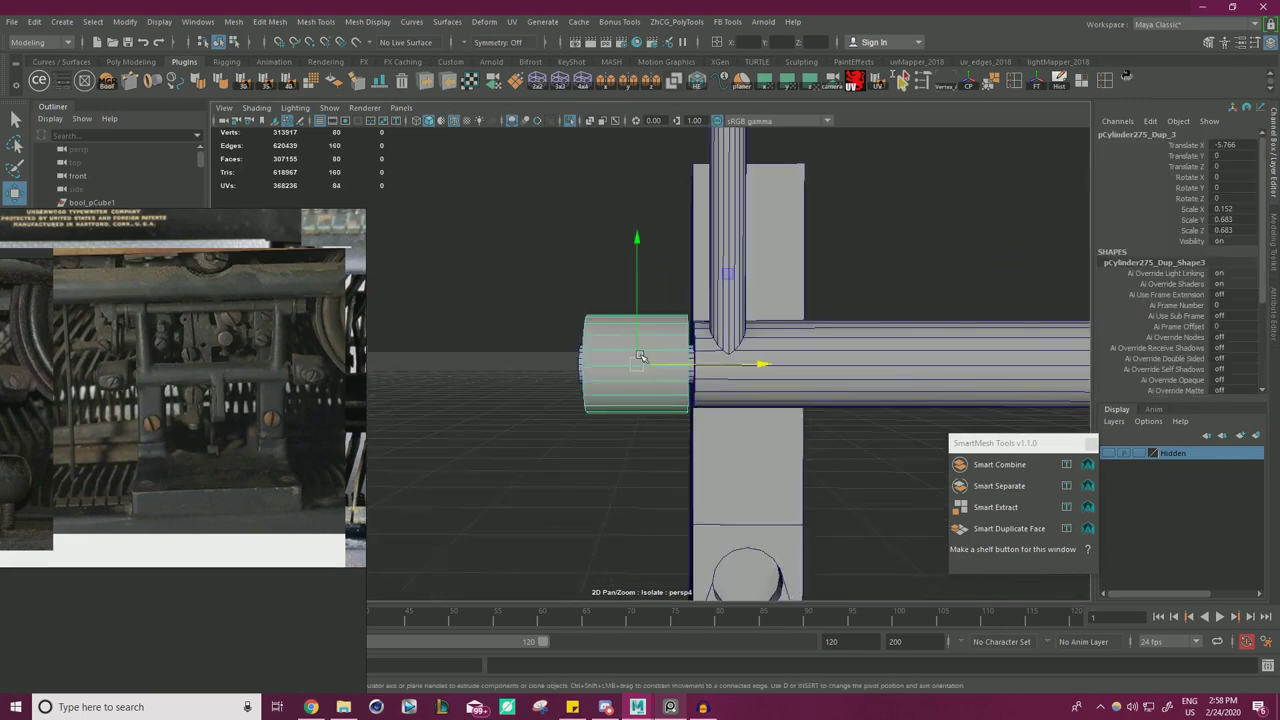
right_click_drag(610, 350, 611, 378)
left_click(615, 359)
double_click(615, 370, "shift")
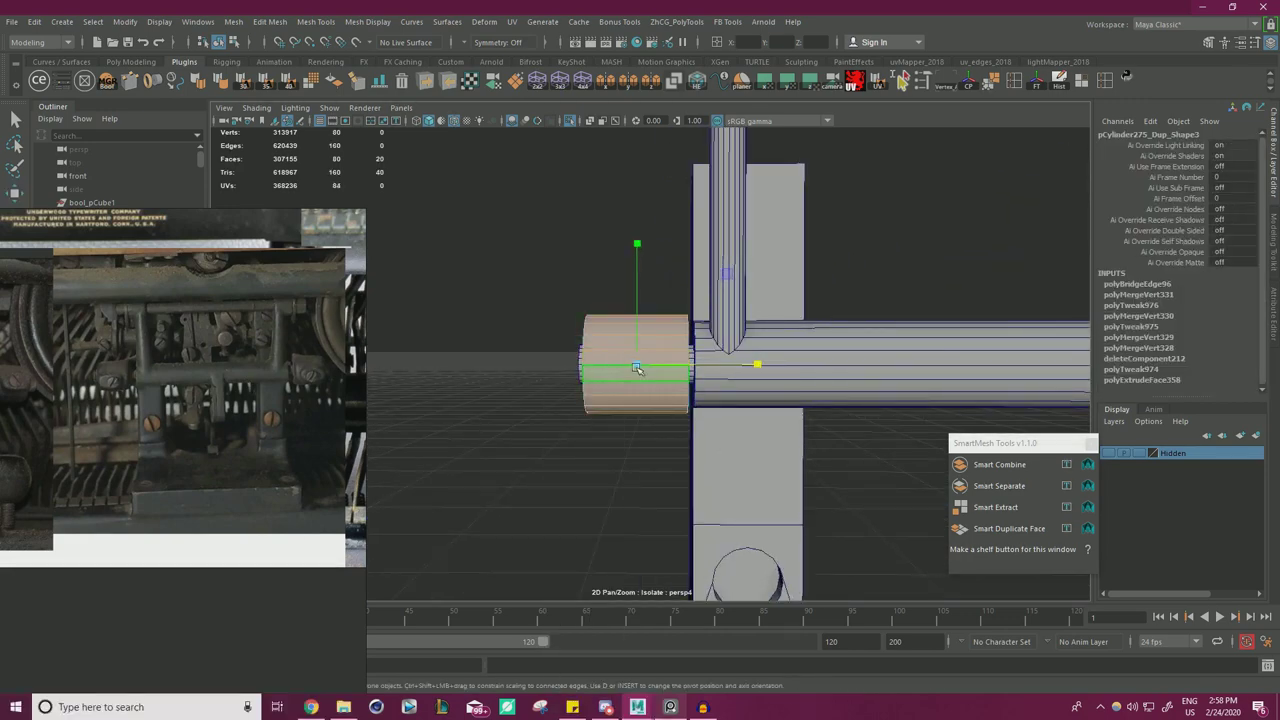
left_click_drag(616, 366, 765, 338, "alt")
left_click_drag(727, 274, 732, 270)
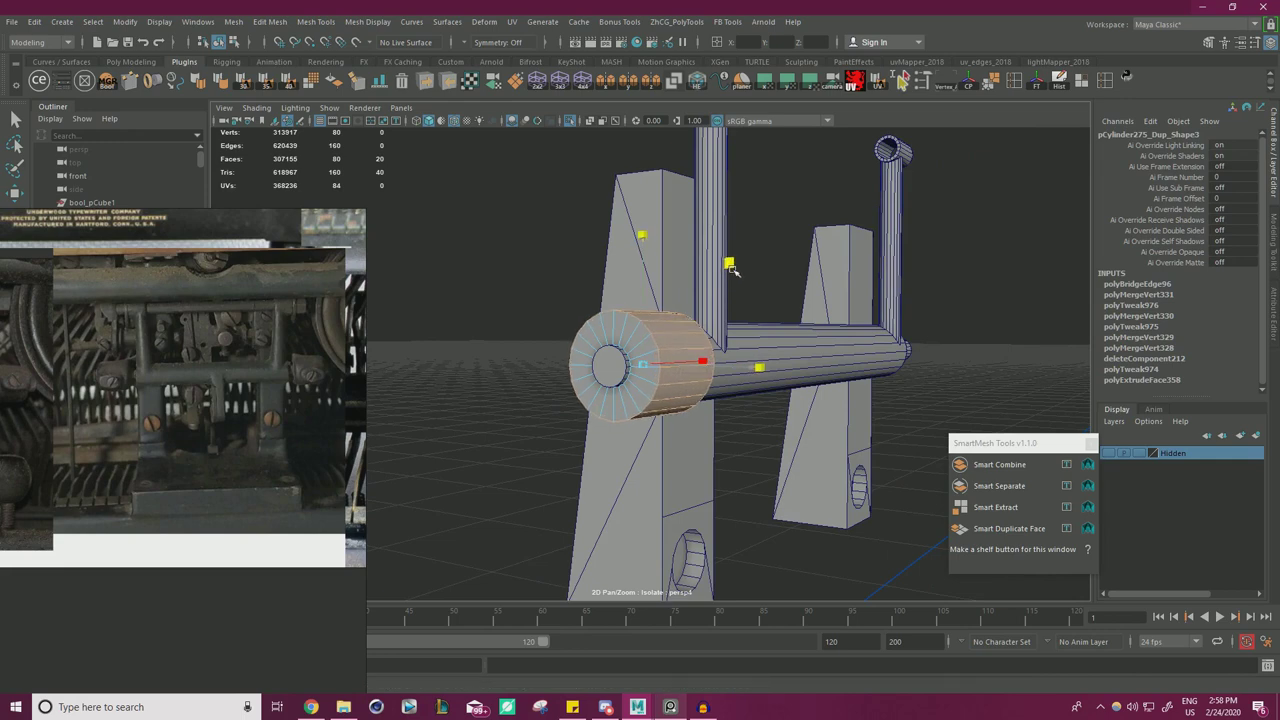
right_click_drag(485, 253, 517, 234)
- Select the whole bracket assembly and leave isolation to show the full typewriter model around it
left_click_drag(715, 255, 638, 288, "alt")
right_click_drag(638, 288, 500, 320, "alt")
left_click(517, 329)
left_click_drag(500, 320, 480, 328, "alt")
right_click_drag(480, 328, 460, 323, "alt")
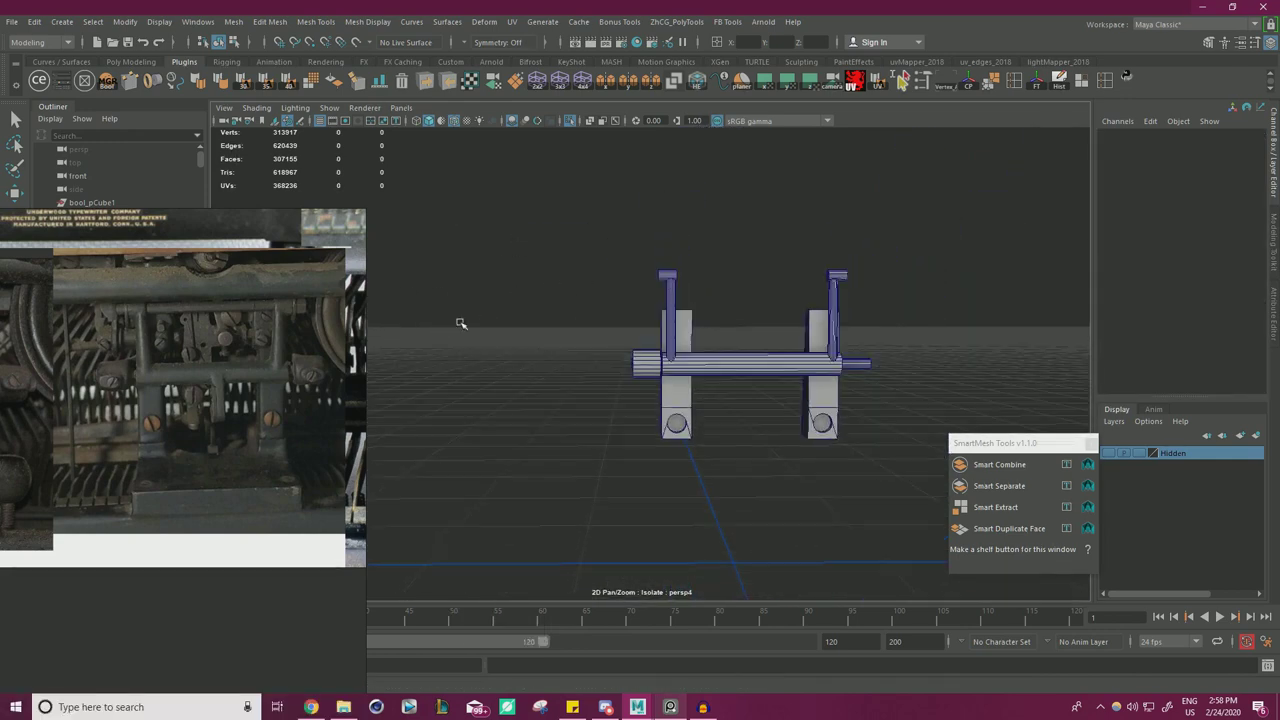
left_click_drag(555, 225, 794, 395)
key("ctrl+1")
scroll(690, 240, "down", 5)
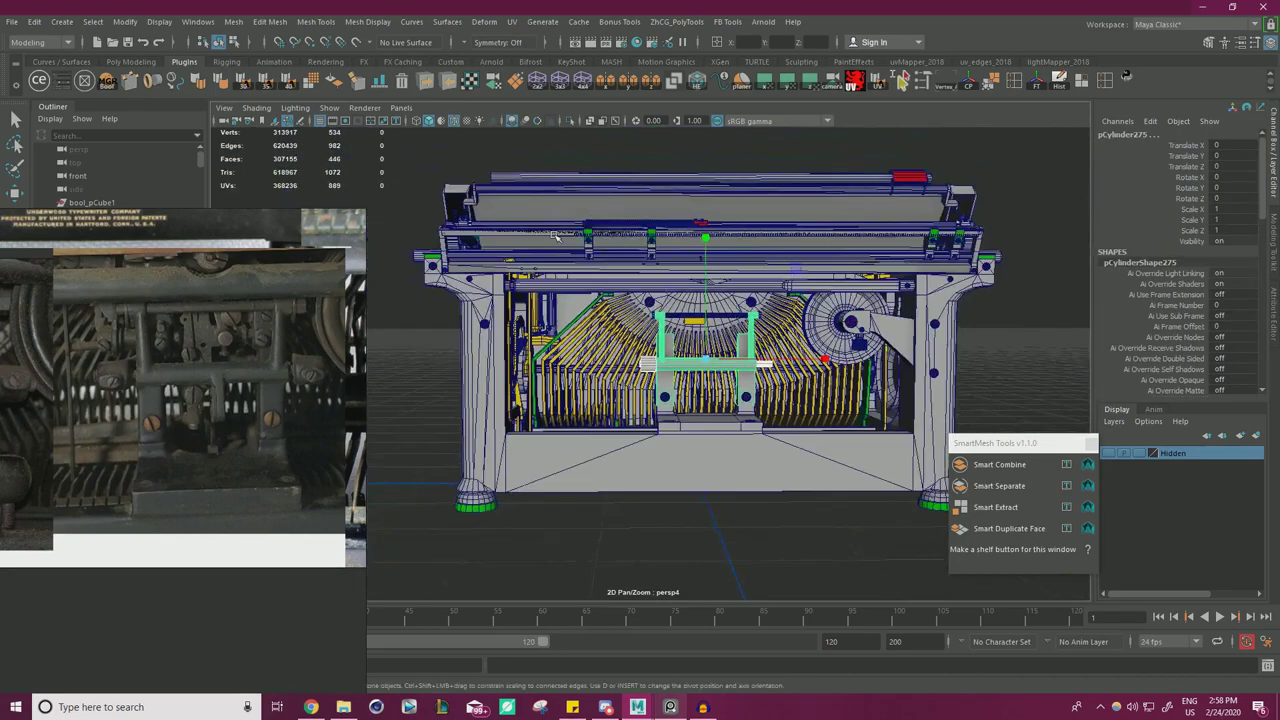
left_click_drag(650, 320, 635, 335, "alt")
scroll(617, 366, "up", 10)
scroll(617, 366, "up", 2)
- Try to pull the collar's outer-end vertices outward along the shaft
left_click(634, 354)
right_click_drag(640, 328, 578, 335)
left_click_drag(553, 263, 631, 400)
left_click_drag(722, 363, 718, 362)
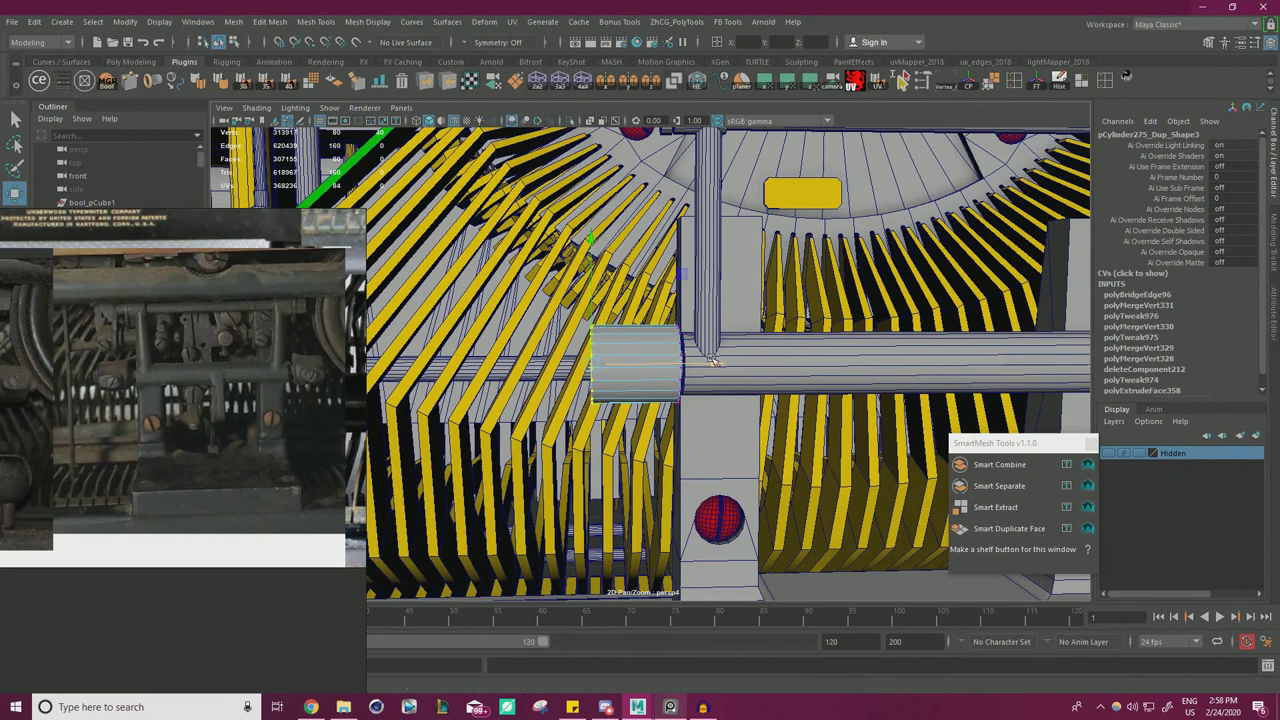
key("ctrl+z")
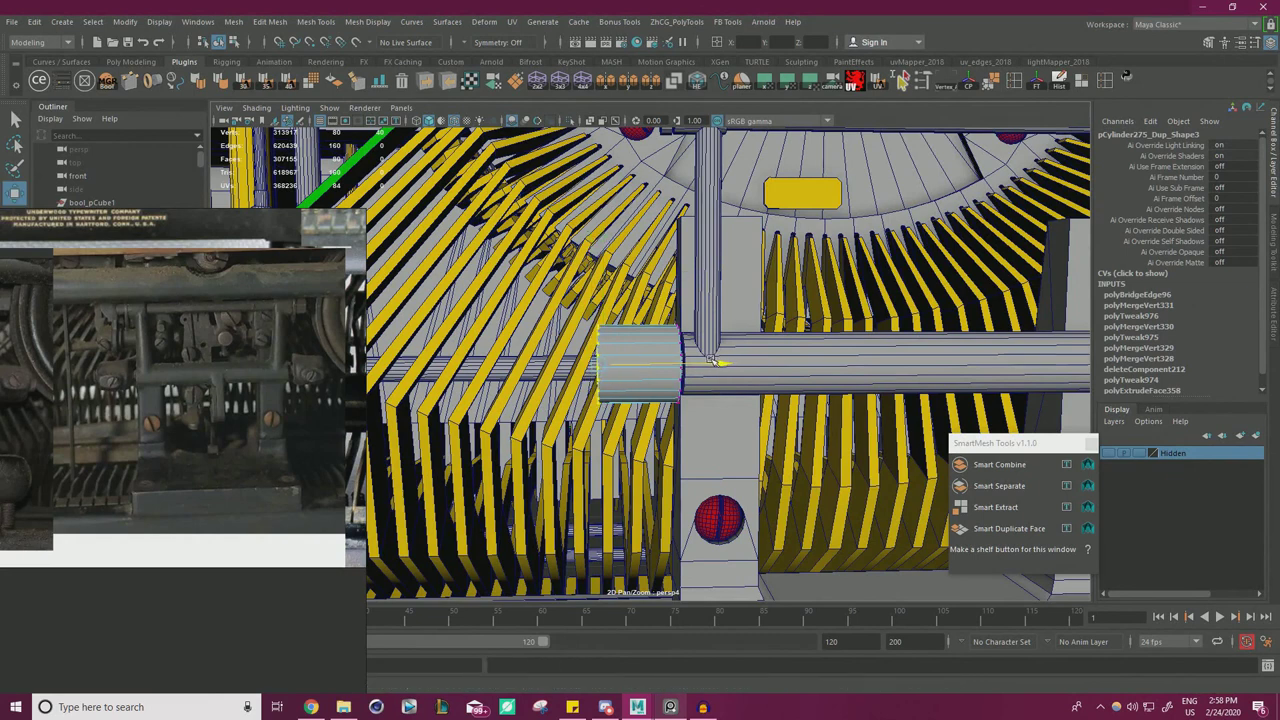
- Examine how the collar, inner shaft and horizontal bar fit together from several angles
left_click_drag(686, 272, 765, 298, "alt")
scroll(700, 310, "up", 4)
right_click_drag(631, 322, 668, 302)
left_click(569, 380)
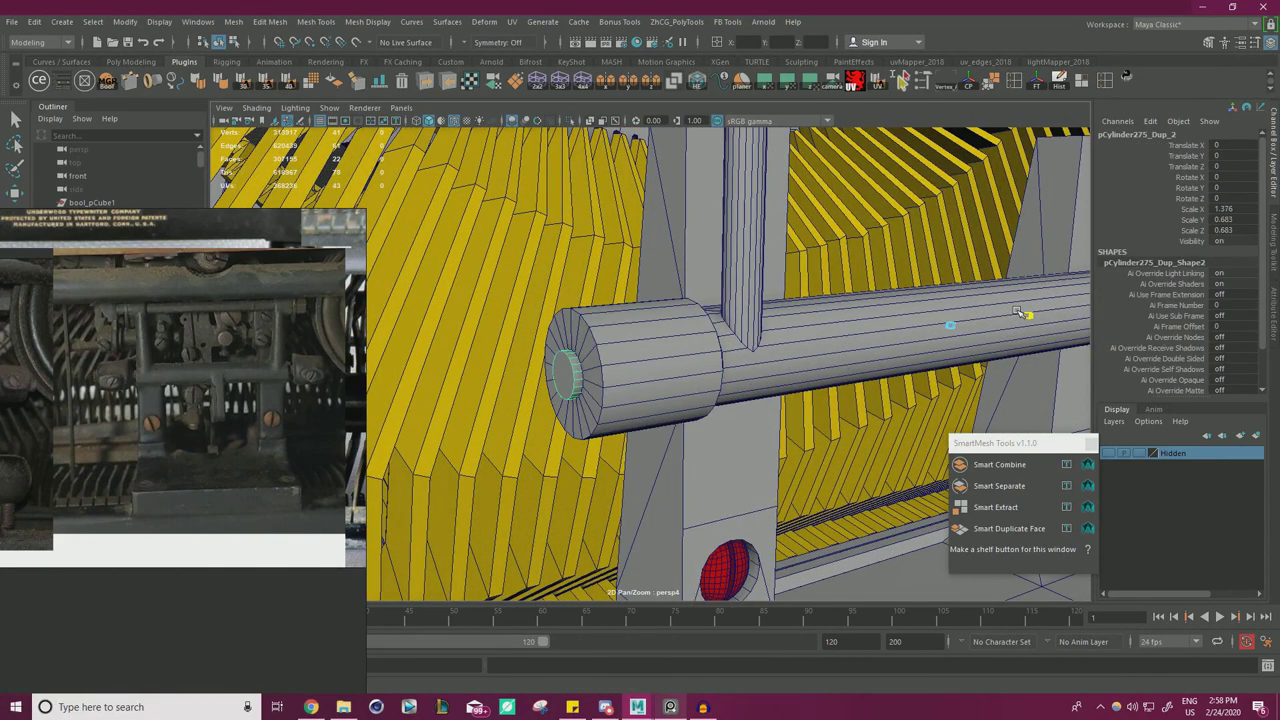
scroll(1000, 313, "down", 10)
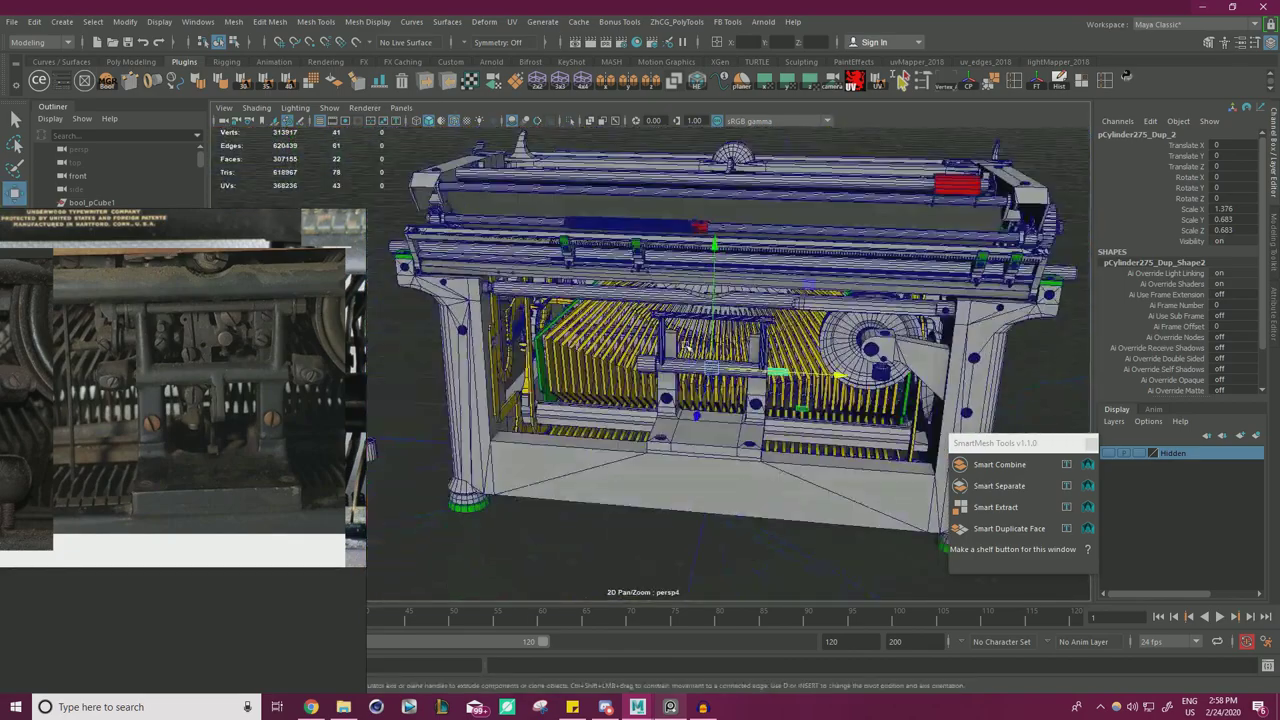
left_click_drag(800, 303, 1018, 302, "alt")
right_click_drag(554, 276, 890, 334, "alt")
right_click_drag(583, 212, 620, 218, "alt")
middle_click_drag(600, 215, 580, 350, "alt")
right_click_drag(470, 265, 582, 272, "alt")
- Insert an edge loop around the collar's middle and bevel it with a fraction of 0.7 and 1 segment
left_click(582, 272)
left_click_drag(582, 272, 600, 275, "alt")
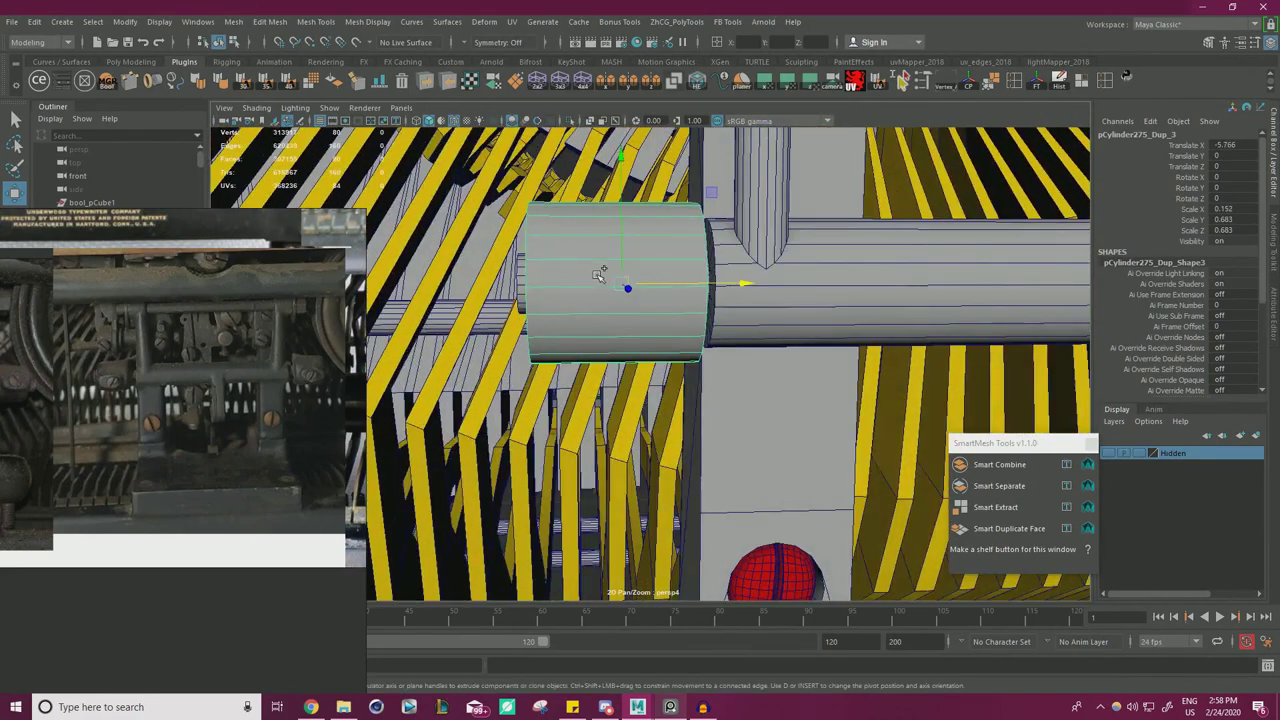
key("ctrl+shift+x")
key("w")
right_click_drag(610, 278, 608, 228)
double_click(617, 277)
key("ctrl+b")
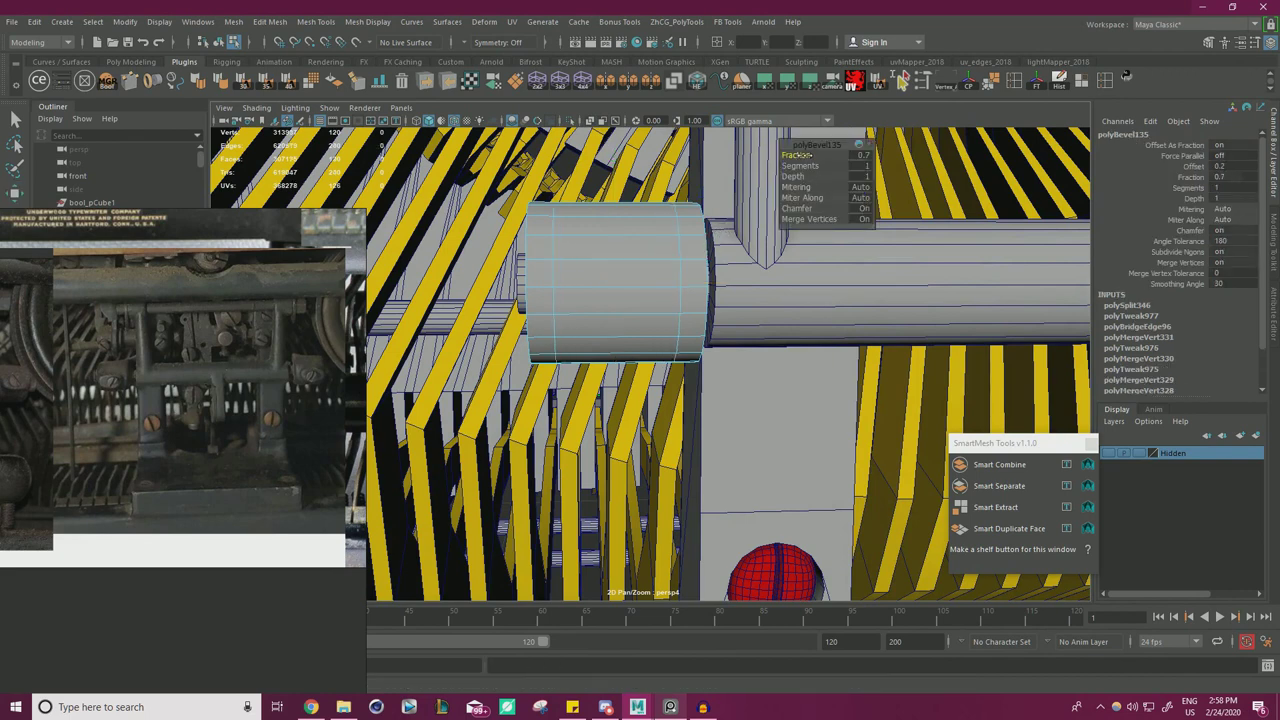
key("q")
- Extrude the collar's two adjacent front faces between the beveled loops outward into a raised pad
right_click_drag(587, 272, 587, 318)
left_click(586, 273)
left_click(583, 300, "shift")
key("w")
key("f")
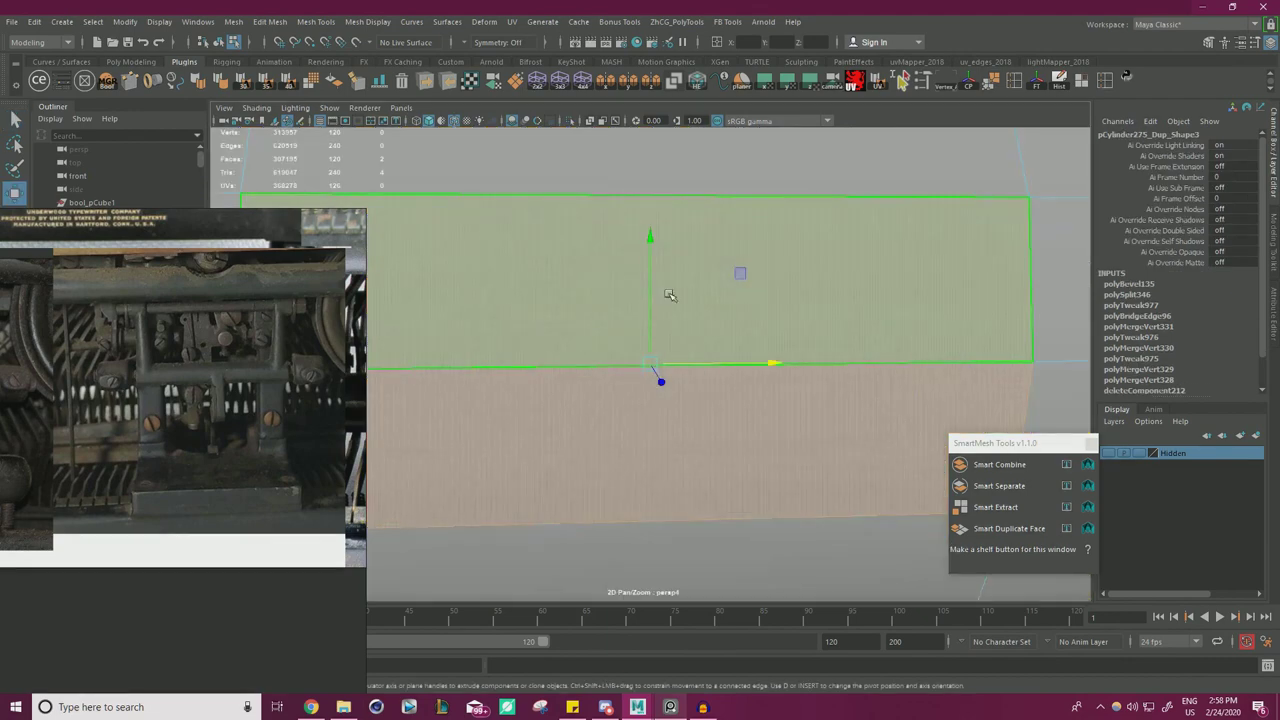
right_click_drag(671, 295, 554, 301, "alt")
left_click_drag(554, 301, 734, 394, "alt")
key("r")
left_click_drag(790, 424, 400, 341)
key("w")
left_click_drag(751, 403, 764, 409)
- Try to scale the edges at the outer end of the raised pad
left_click_drag(685, 376, 549, 316, "alt")
left_click_drag(471, 354, 577, 309, "alt")
right_click_drag(577, 310, 583, 302)
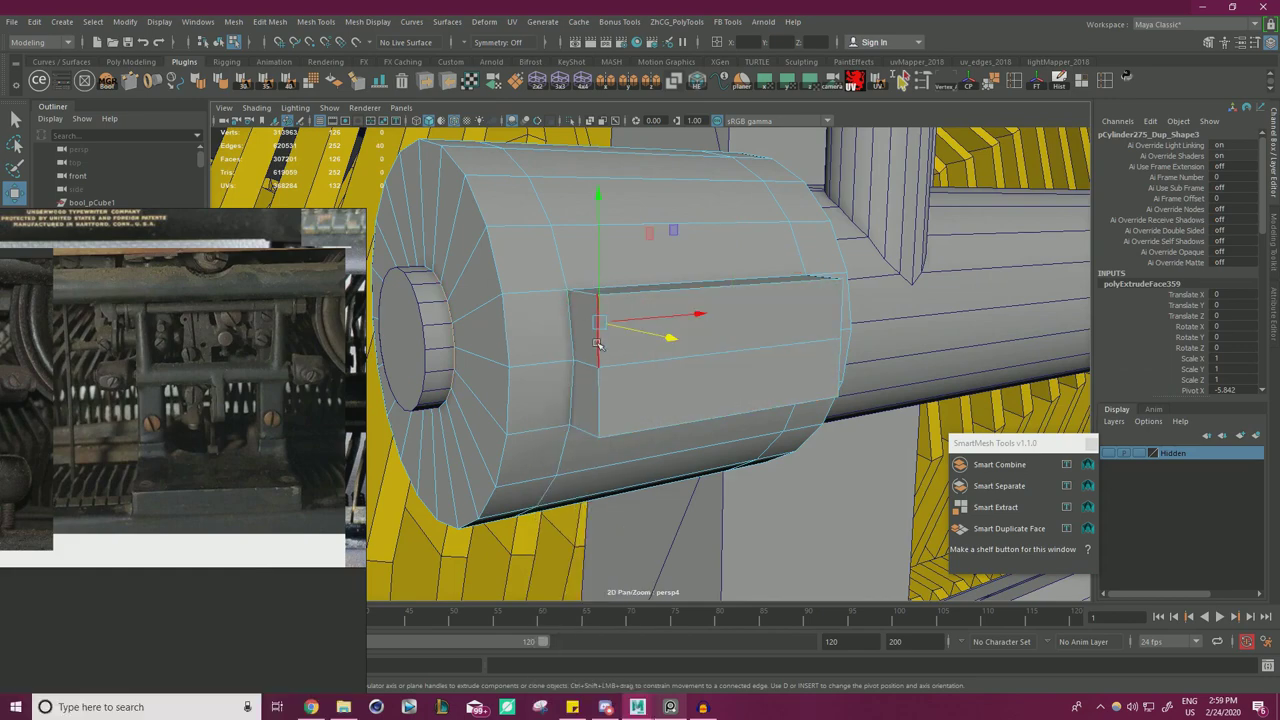
left_click(597, 344)
left_click(600, 385, "shift")
key("r")
left_click_drag(598, 245, 674, 322)
key("ctrl+z")
- Reposition the raised pad's two front faces to adjust how far it protrudes from the collar
right_click_drag(674, 323, 674, 357)
left_click(673, 354)
key("w")
left_click(690, 388, "shift")
left_click_drag(736, 382, 807, 395, "alt")
left_click_drag(618, 346, 666, 322, "alt")
- Round the raised pad's four corner edges with a bevel of 2 segments and a fraction of 0.6
right_click_drag(666, 320, 664, 287)
left_click(614, 311)
left_click_drag(629, 366, 593, 382, "alt")
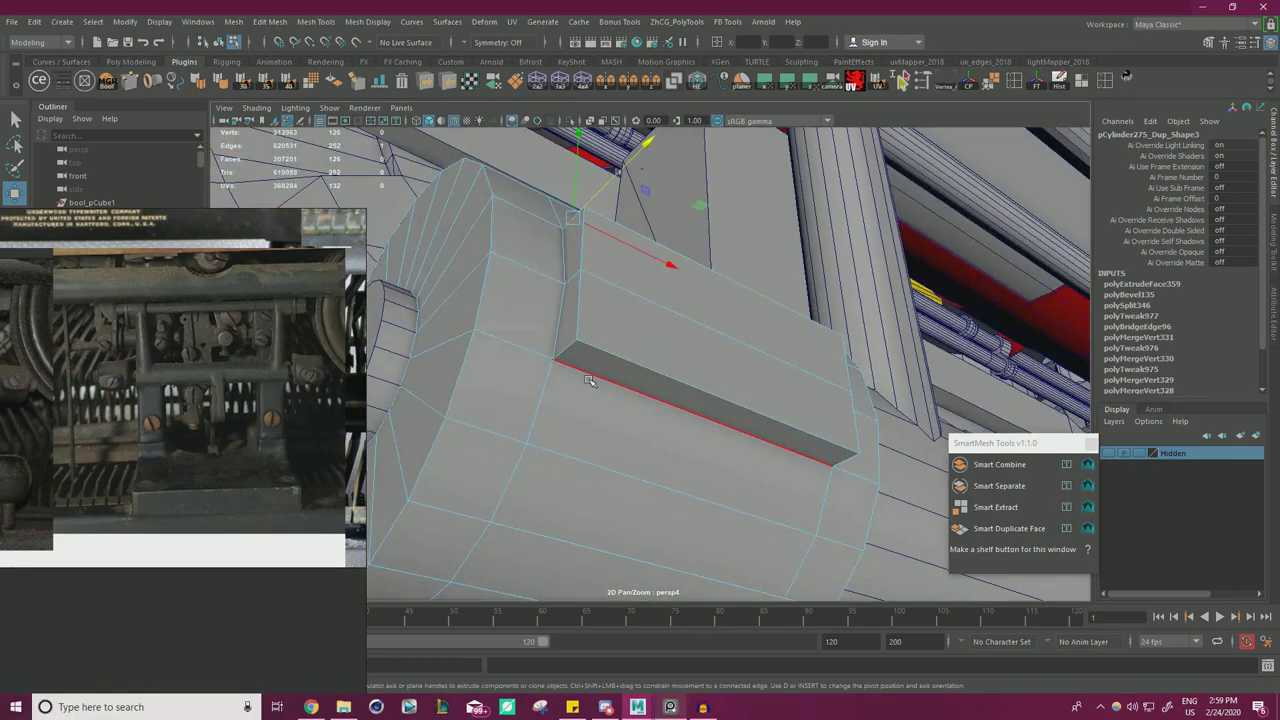
left_click_drag(670, 365, 727, 285, "alt")
key("ctrl+b")
left_click_drag(806, 155, 802, 153)
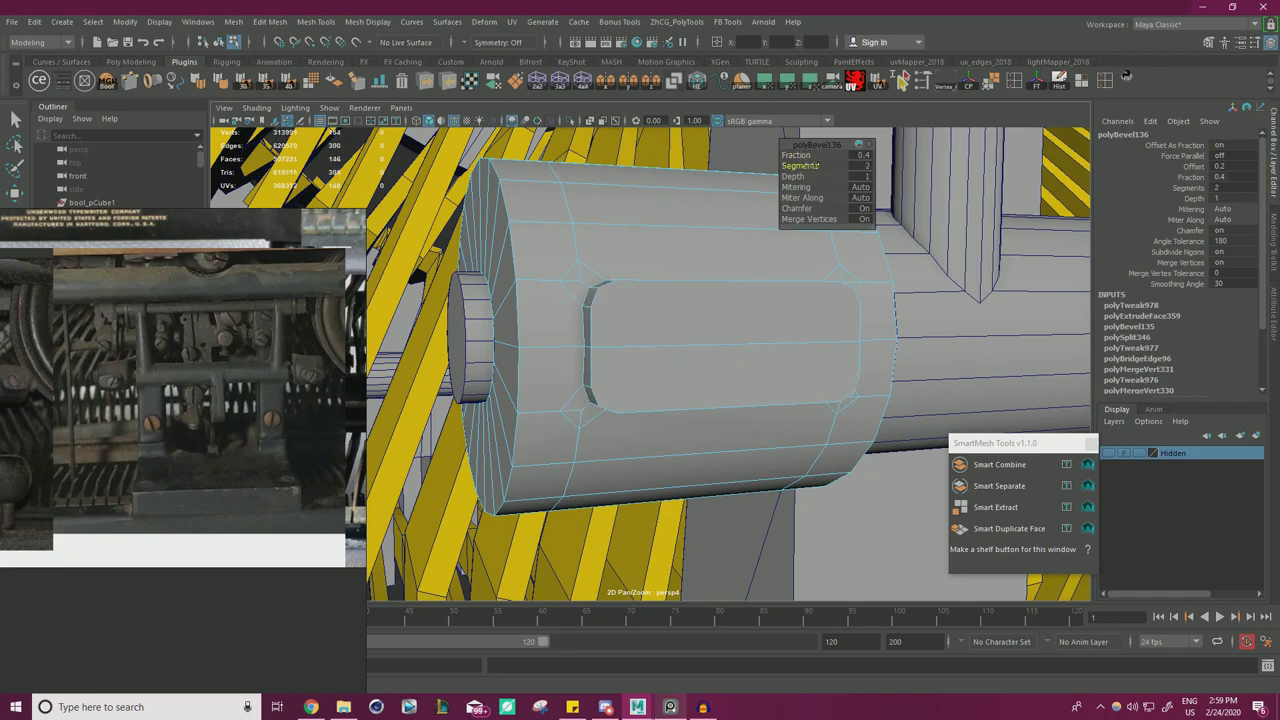
right_click_drag(648, 266, 580, 258, "alt")
left_click_drag(580, 258, 531, 189, "alt")
right_click_drag(640, 240, 770, 298, "alt")
left_click_drag(770, 298, 717, 337, "alt")
- Push the rounded pad's two front faces toward the collar to make the pad thinner
right_click_drag(718, 336, 722, 372)
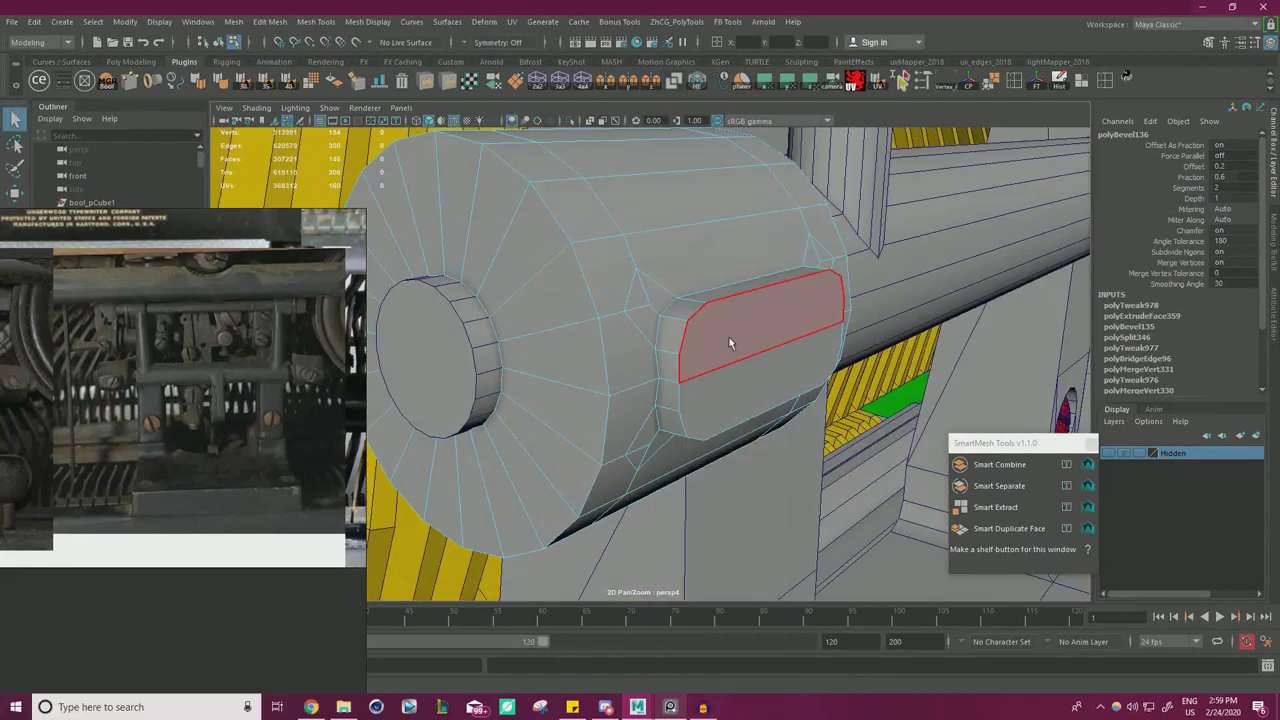
left_click(731, 343)
left_click(753, 384, "shift")
key("w")
left_click_drag(889, 371, 726, 352)
right_click_drag(854, 275, 903, 251)
left_click(903, 251)
- Create a 16-sided Z-axis cylinder on the pad's lower front face with ModIt
left_click_drag(900, 254, 640, 270, "alt")
right_click_drag(640, 270, 290, 235, "alt")
left_click_drag(290, 235, 370, 265, "alt")
right_click_drag(370, 265, 610, 335, "alt")
left_click_drag(610, 335, 535, 315, "alt")
right_click_drag(535, 315, 702, 352, "alt")
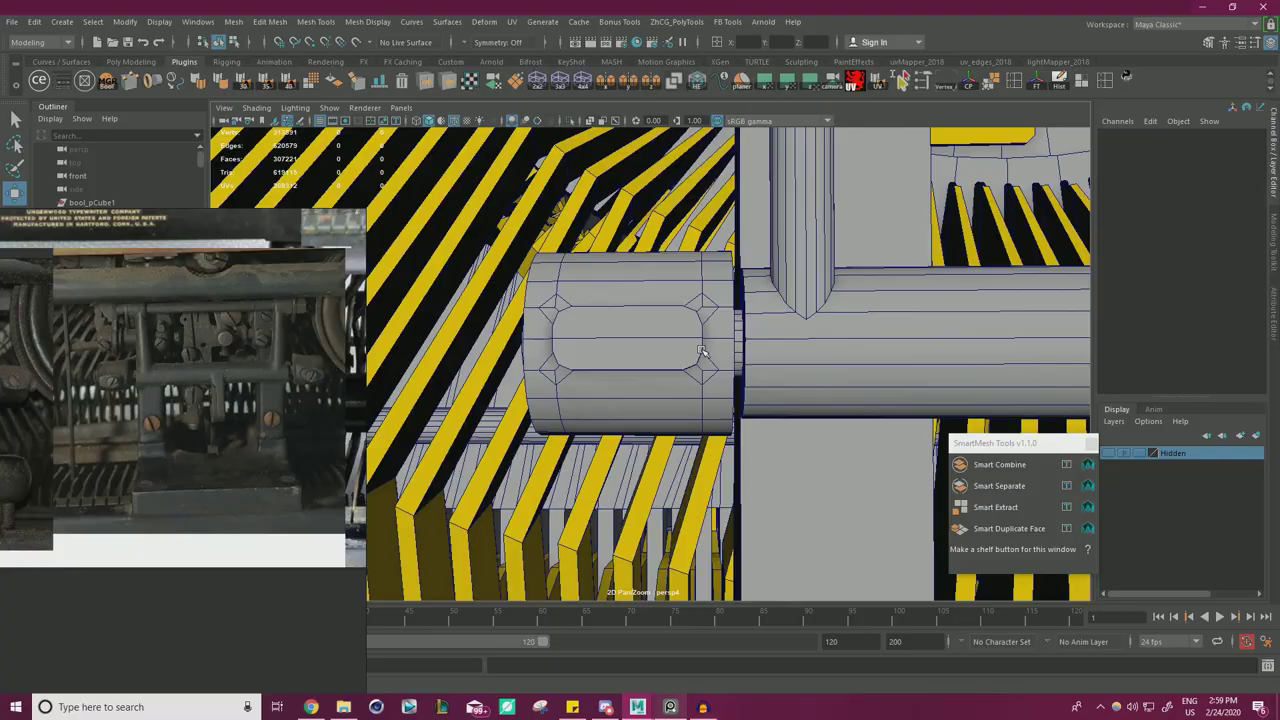
right_click_drag(702, 352, 658, 345, "alt")
left_click(658, 345)
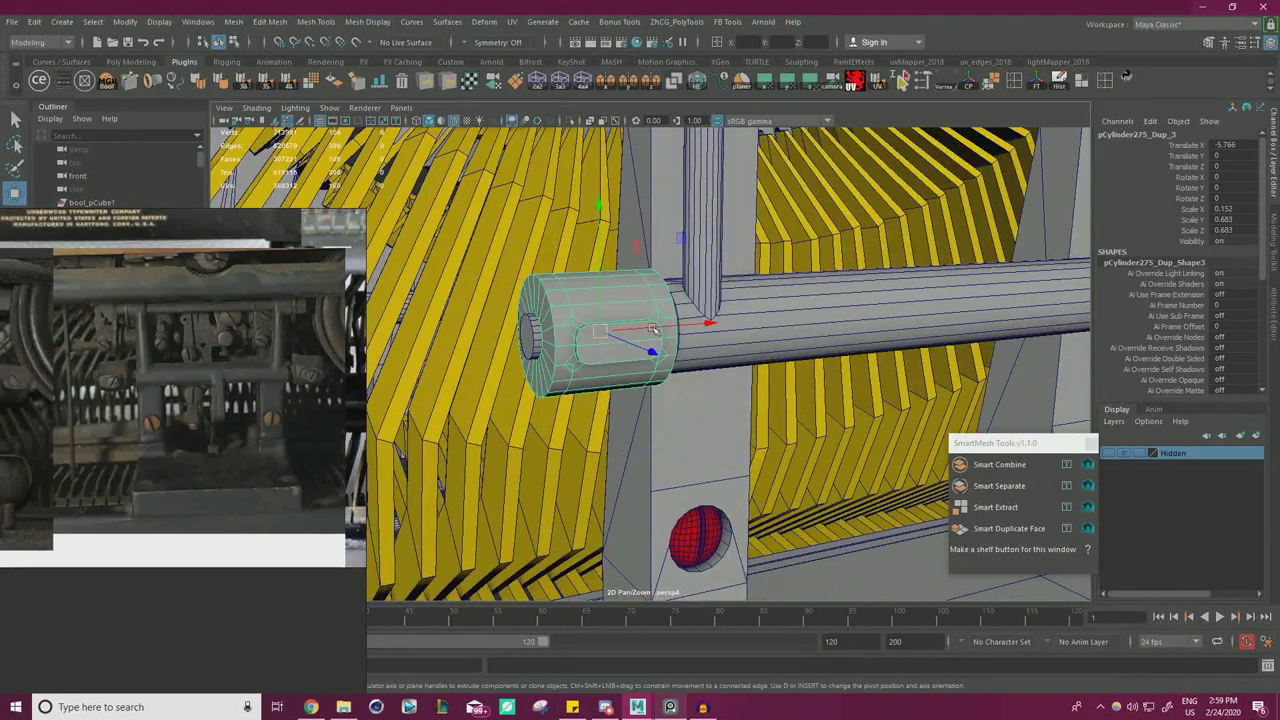
scroll(652, 328, "up", 2)
left_click(60, 80)
right_click_drag(569, 340, 570, 372)
left_click(583, 352)
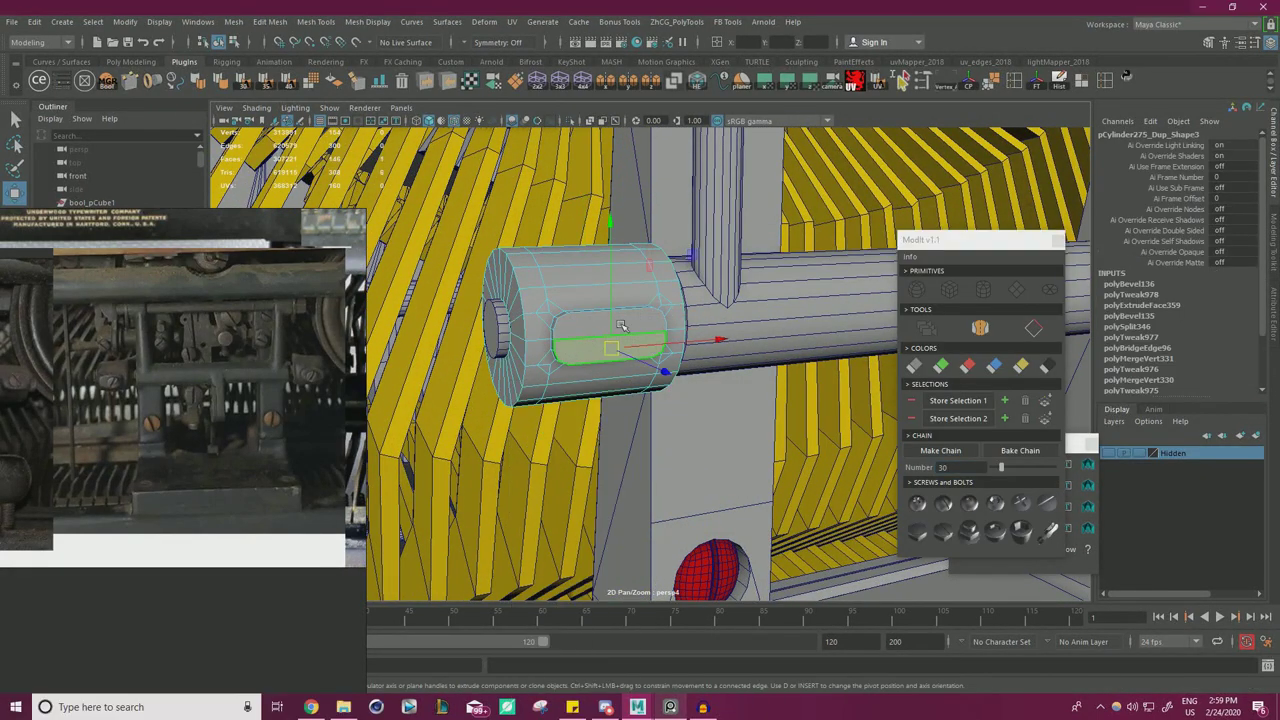
left_click(985, 293)
left_click(985, 293)
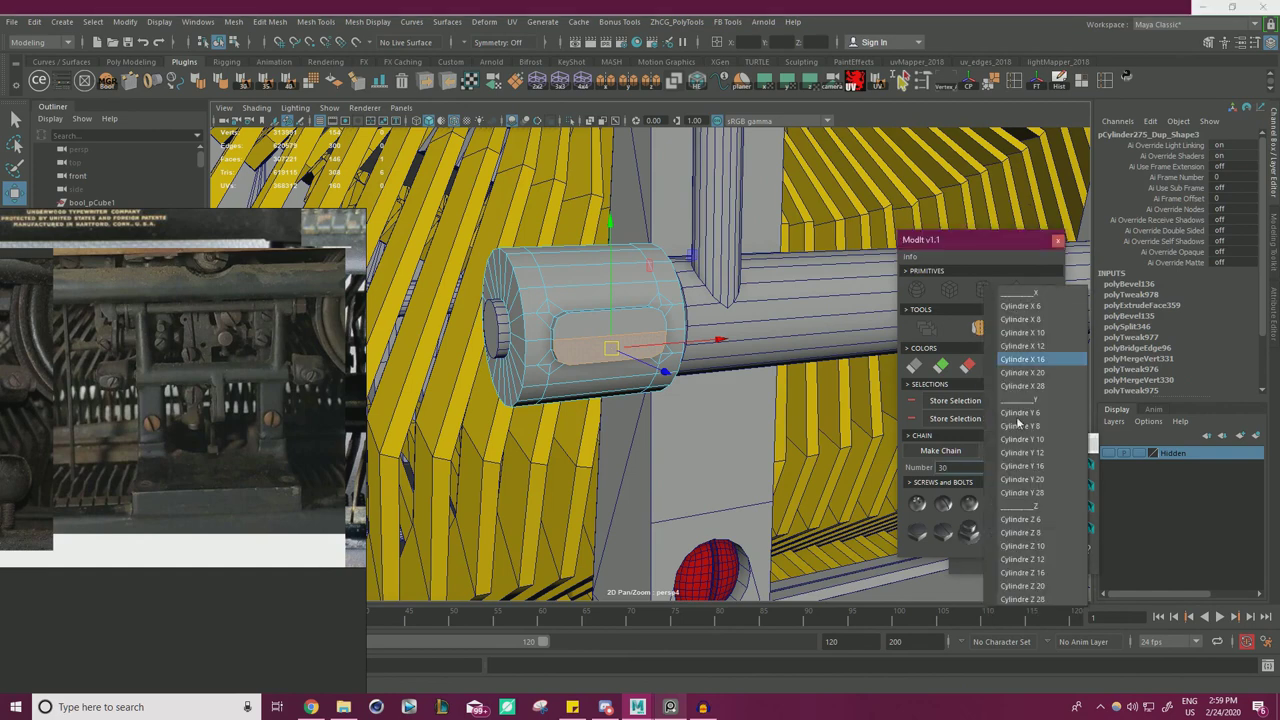
left_click(1038, 567)
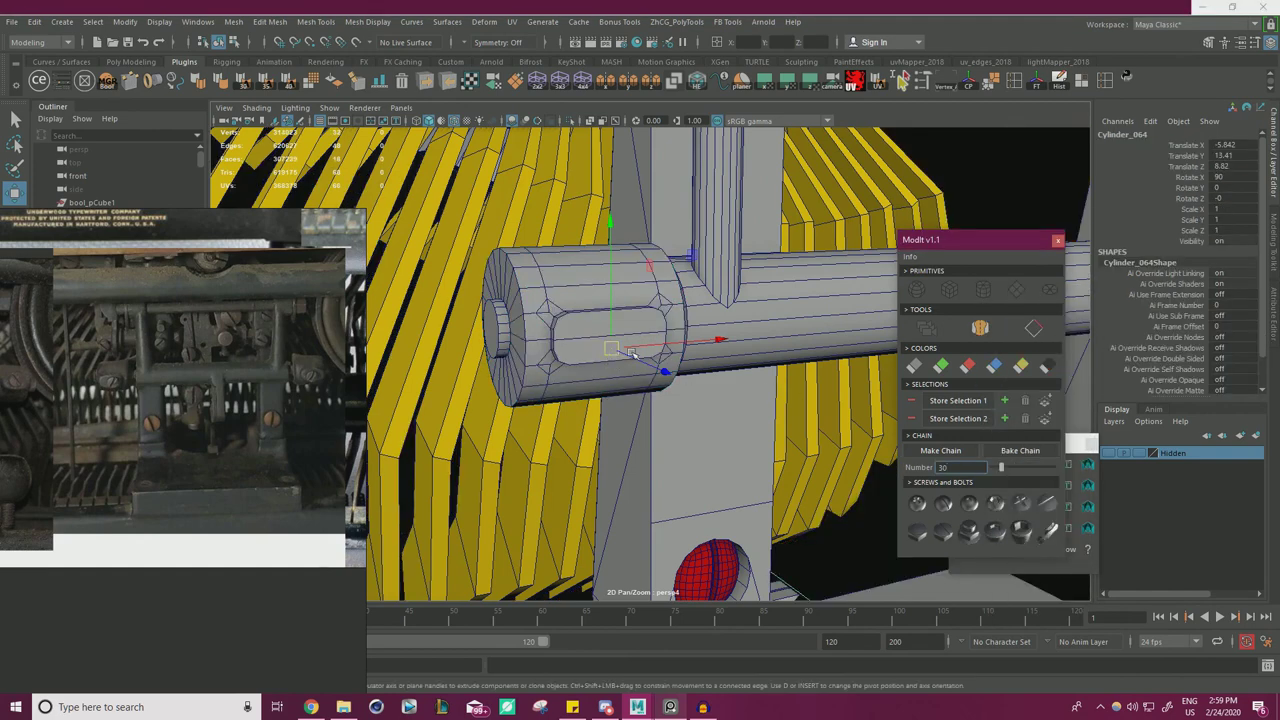
- Scale the new cylinder uniformly down to 0.027 and frame it in the view
right_click_drag(632, 352, 505, 362, "alt")
key("r")
left_click_drag(636, 359, 506, 386)
left_click_drag(634, 360, 505, 390)
key("f")
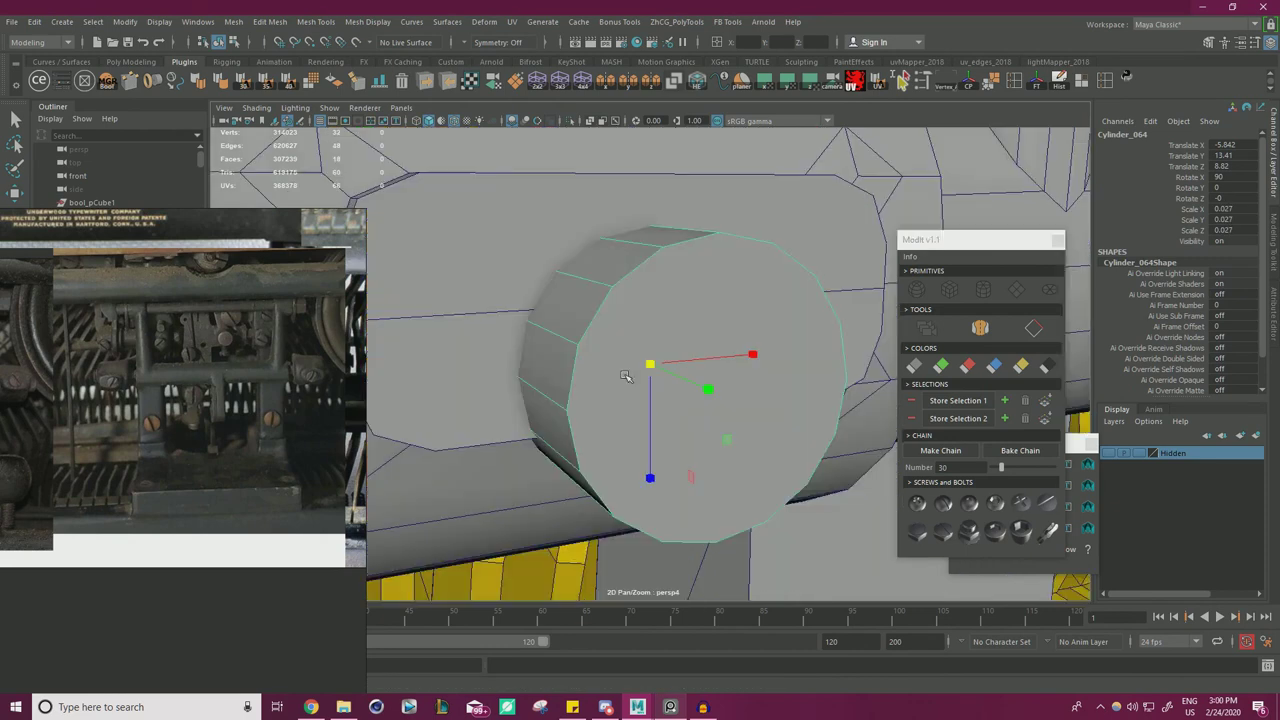
- Move the cylinder to the pad's inner end at X -5.526, Y 13.532 and scale it uniformly to 0.02
left_click_drag(650, 364, 664, 421, "alt")
key("w")
left_click_drag(654, 346, 423, 331)
scroll(600, 330, "down", 2)
key("r")
left_click_drag(650, 328, 608, 330)
key("w")
left_click_drag(757, 352, 667, 325, "alt")
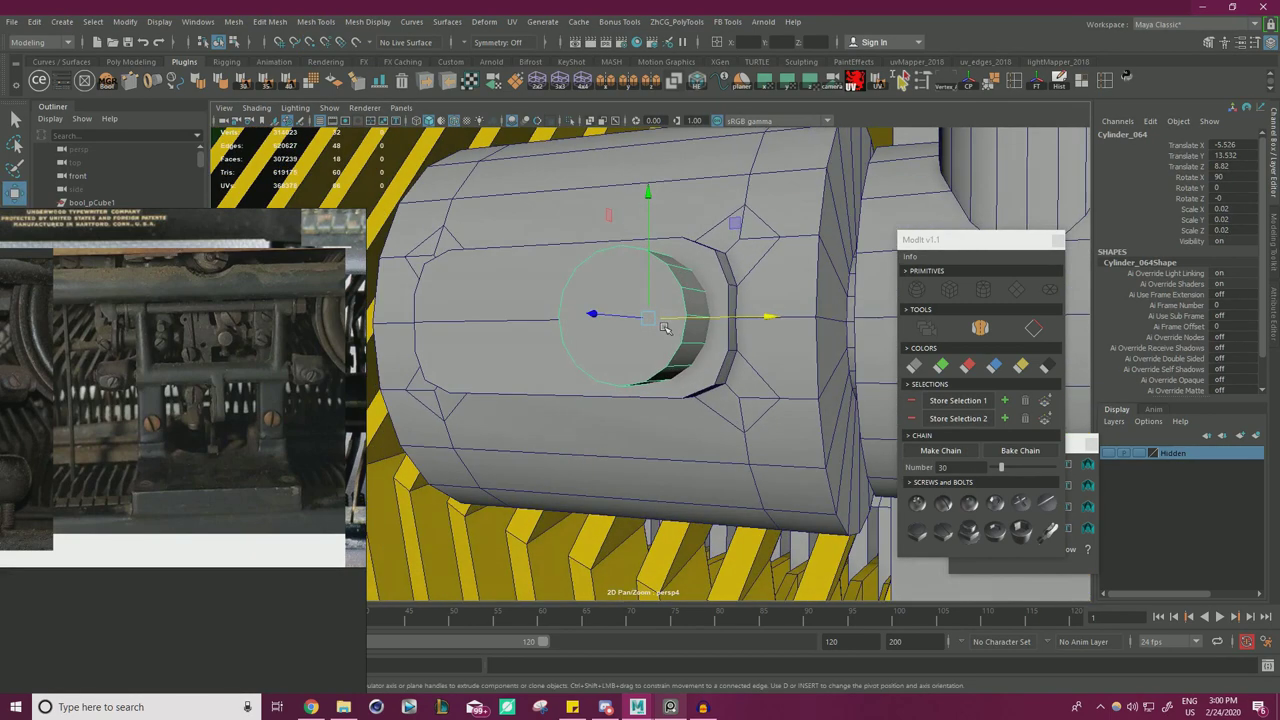
- Shift the cylinder to X -5.501 and widen its diameter to a scale of 0.022 in X and Z
left_click_drag(733, 411, 729, 406)
key("w")
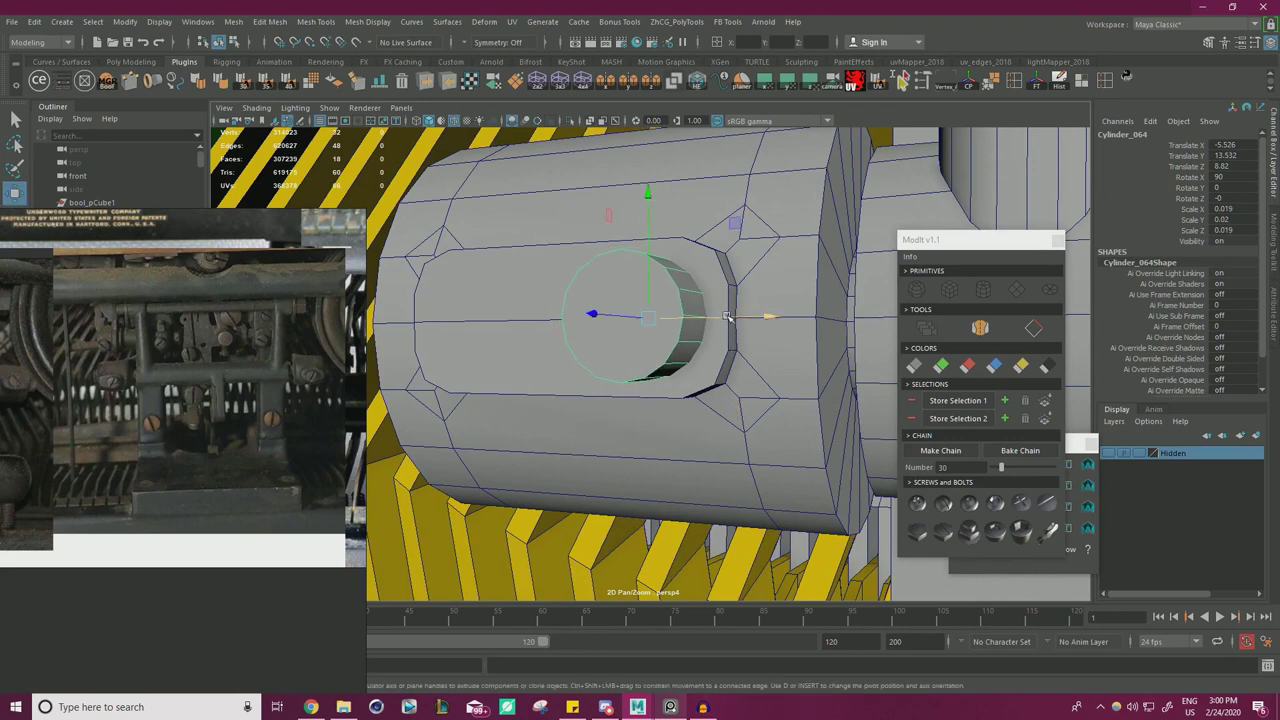
left_click_drag(729, 317, 736, 316)
key("r")
left_click_drag(743, 417, 681, 393)
key("w")
- Isolate the collar together with the small cylinder and check their overlap in wireframe
left_click(518, 243, "shift")
left_click(569, 121)
left_click_drag(574, 208, 540, 220, "alt")
mouse_move(692, 318)
left_mouse_down("alt")
mouse_move(709, 319)
mouse_move(591, 428)
left_mouse_up("alt")
key("4")
key("5")
- Select the collar and the small cylinder, freeze their transforms, and close the ModIt window
left_click(710, 476)
left_click(663, 365)
left_click_drag(646, 523, 601, 378)
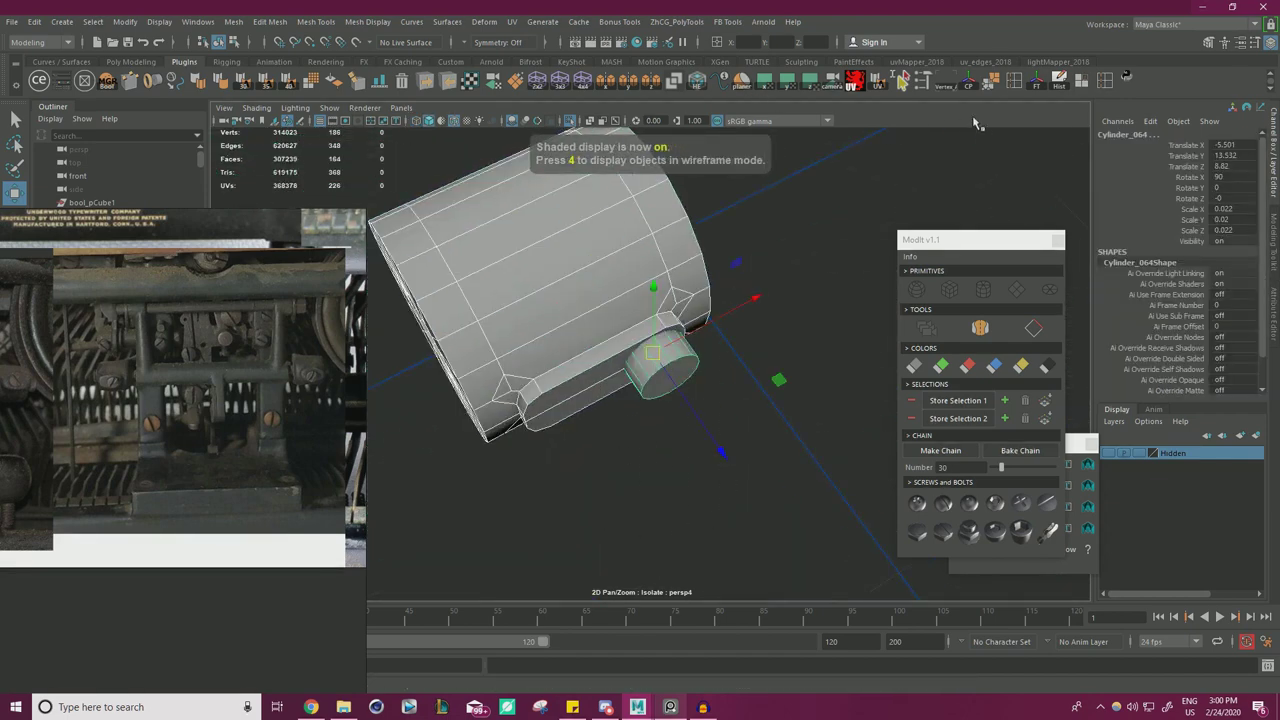
left_click(1057, 240)
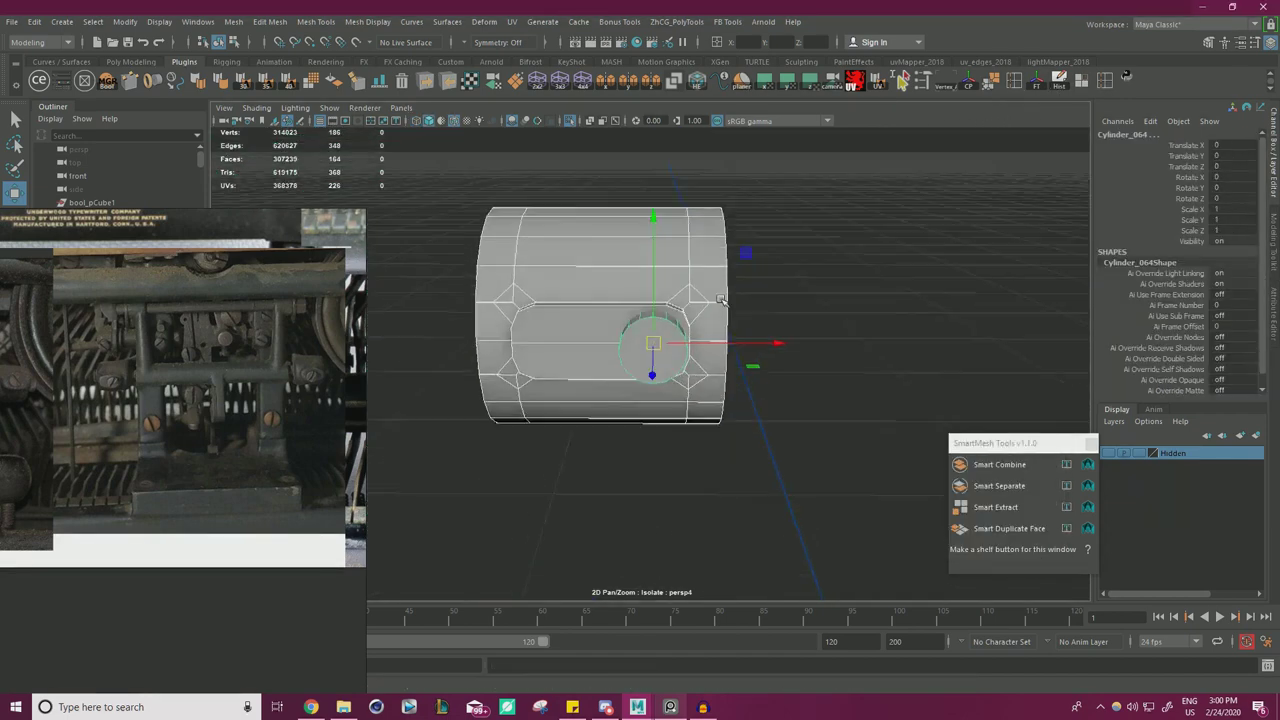
- Move the small cylinder outward from the pad by 0.092 in Z
left_click_drag(721, 300, 727, 272, "alt")
left_click(790, 272)
left_click(657, 337)
left_click_drag(660, 338, 770, 299, "alt")
key("4")
mouse_move(799, 375)
left_mouse_down("alt")
mouse_move(822, 408)
mouse_move(784, 394)
left_mouse_up("alt")
- Select both the collar and the moved cylinder, freeze their transforms and delete their history
left_click(781, 476)
left_click_drag(778, 483, 608, 318)
key("5")
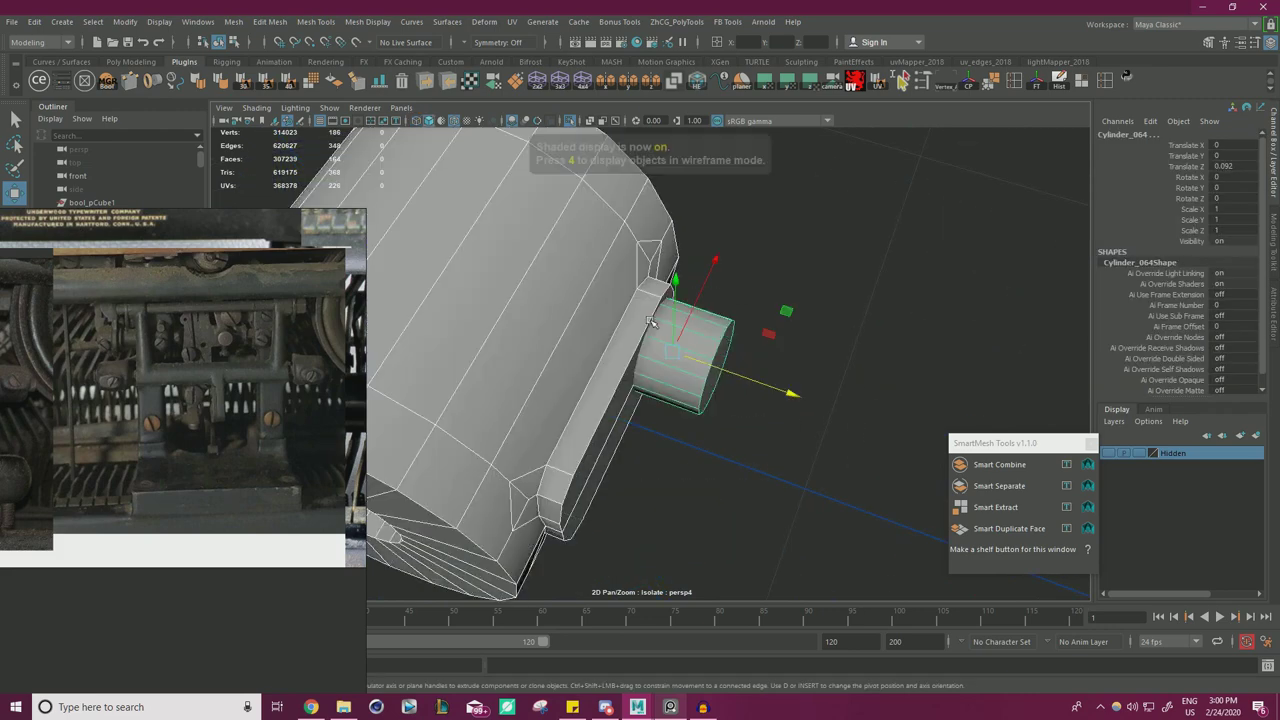
left_click_drag(940, 415, 857, 330, "alt")
left_click(1057, 86)
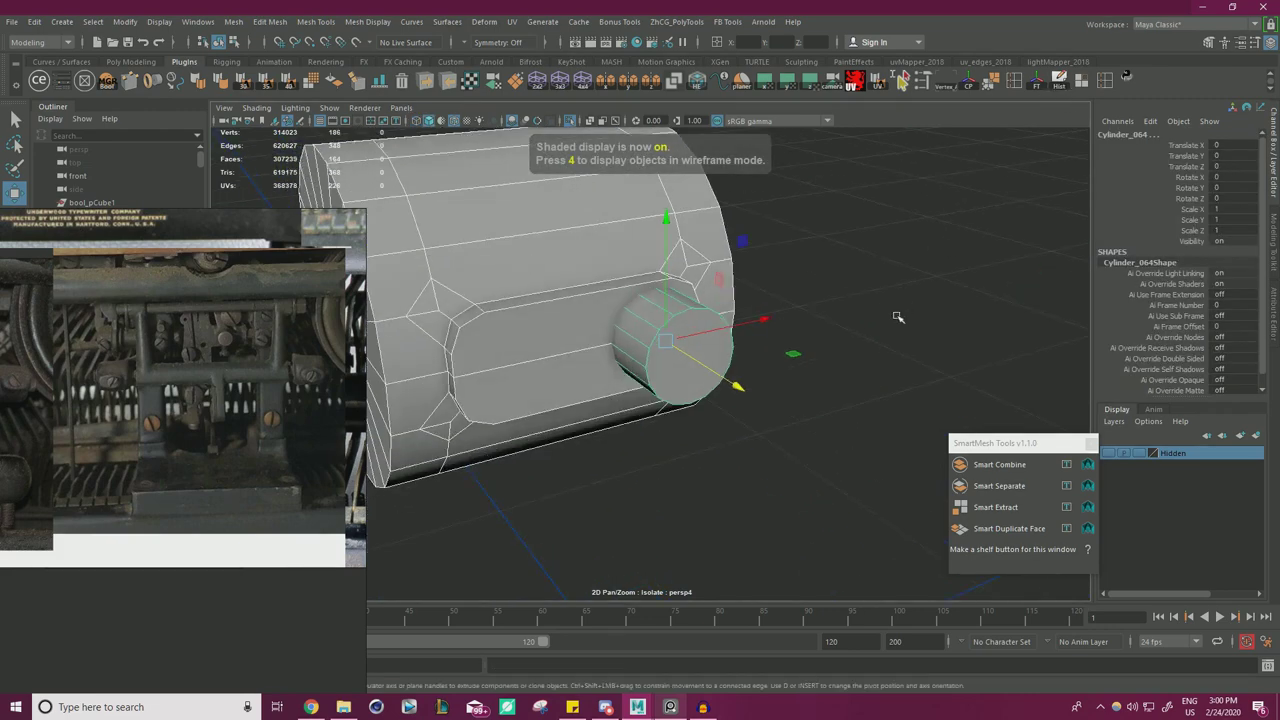
- Subtract the small cylinder from the collar with a new Difference operation in DcBoolManager
left_click(897, 316)
left_click(126, 88)
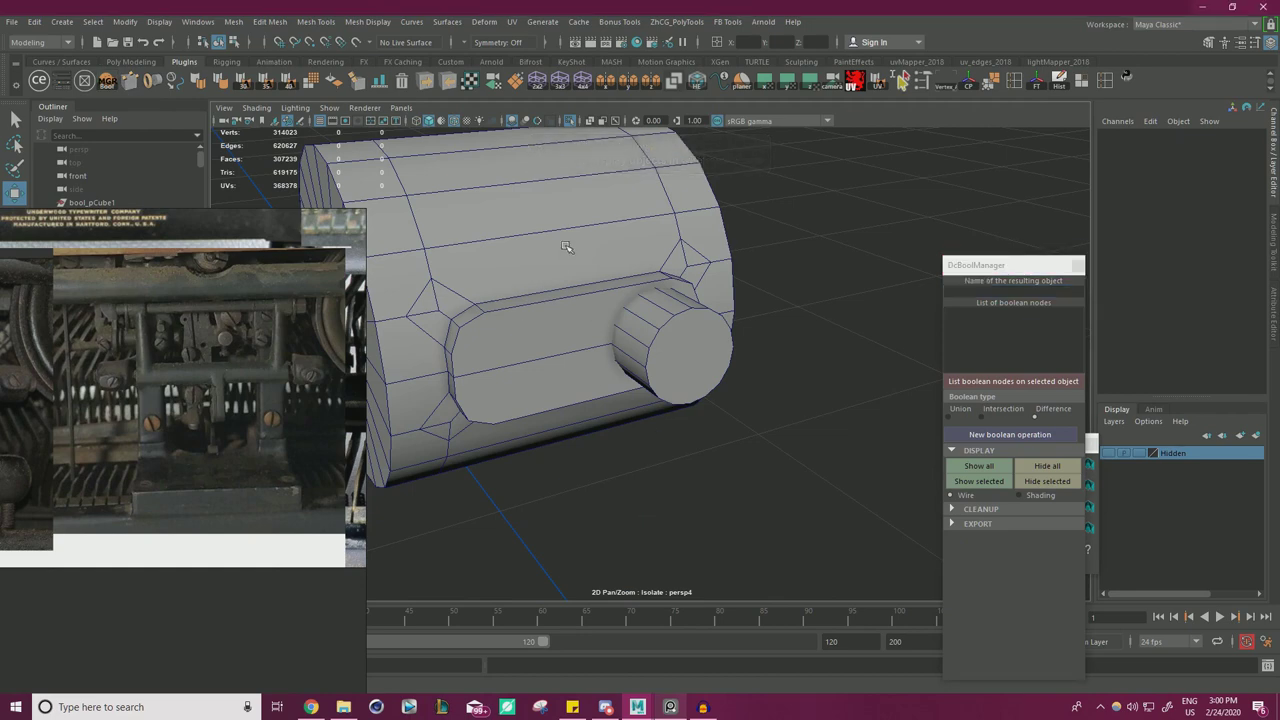
left_click(650, 357)
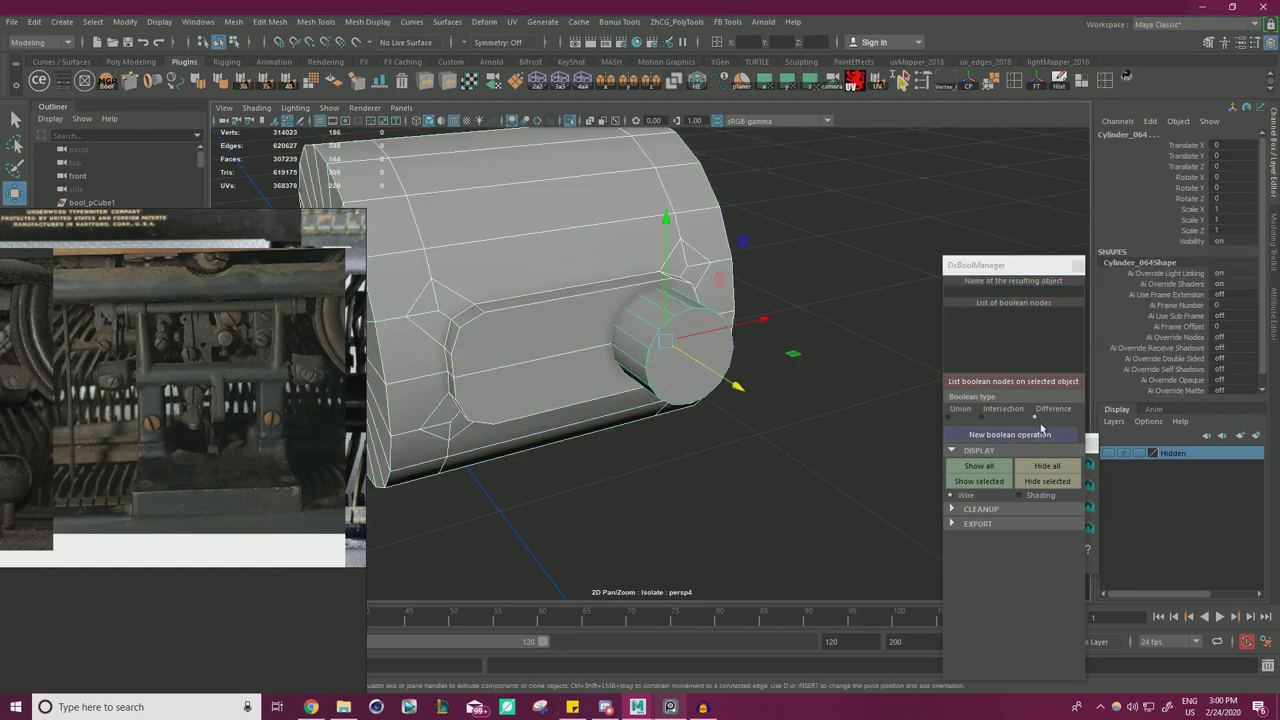
left_click(1009, 435)
- Select the boolean's cutting cylinder and scale it to 0.93 in X and Y to narrow the hole
left_click_drag(901, 431, 790, 437, "alt")
left_click(733, 367)
key("r")
left_click_drag(763, 374, 690, 345, "alt")
left_click(967, 92)
left_click_drag(743, 245, 739, 251)
left_click_drag(905, 425, 921, 474, "alt")
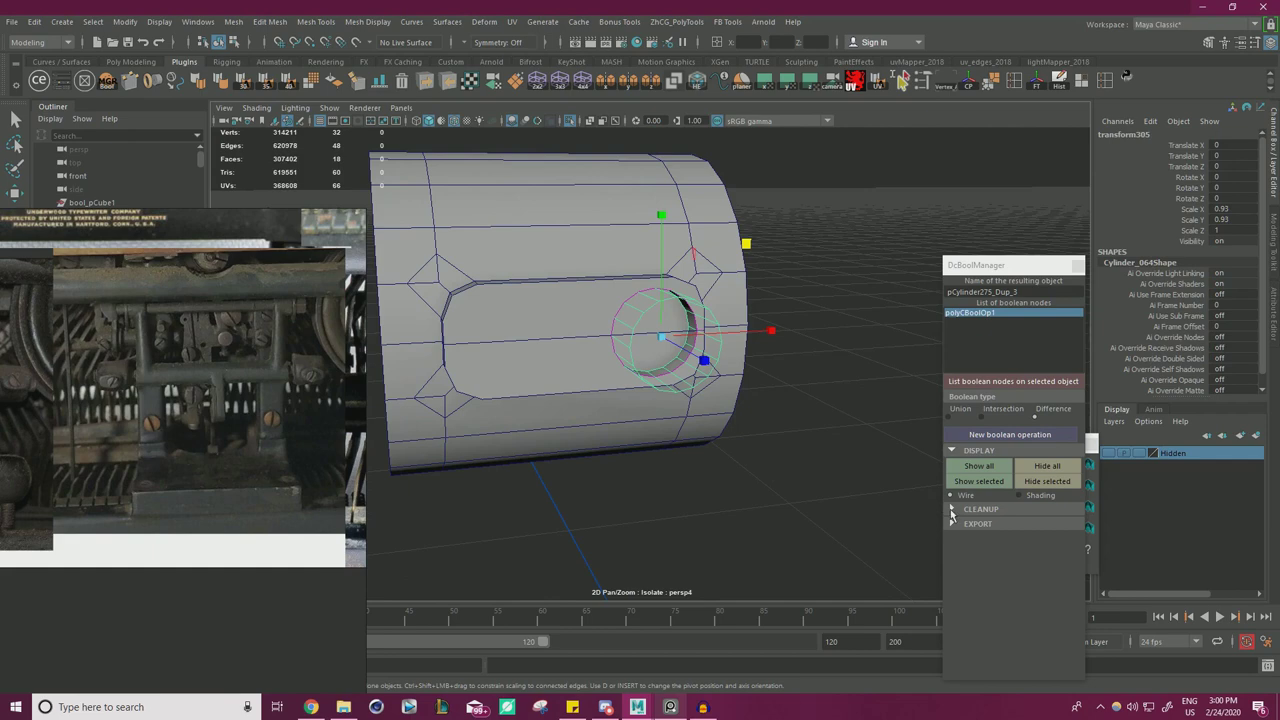
- Run the boolean cleanup to bake the hole into the collar, and close the boolean manager
left_click(951, 509)
left_click(1013, 555)
left_click_drag(700, 390, 543, 349, "alt")
scroll(545, 349, "up", 2)
left_click(668, 360)
left_click(1077, 266)
left_click(894, 302)
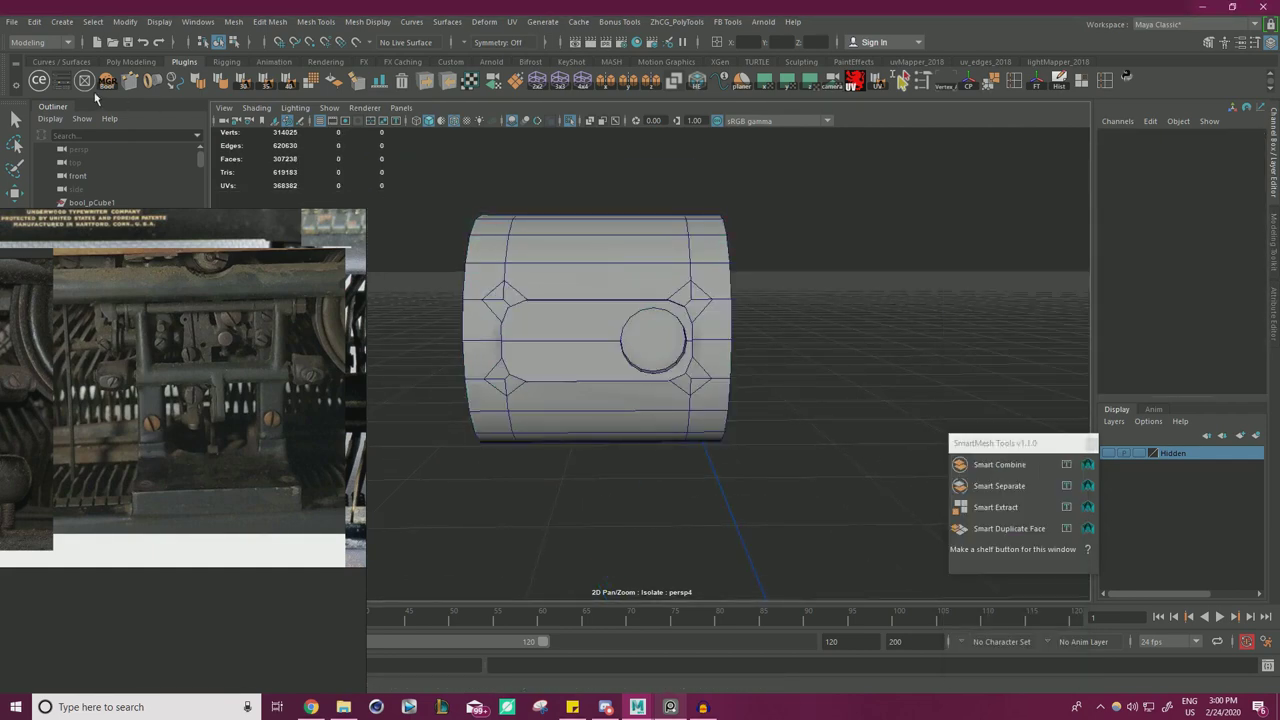
- Select the face at the bottom of the collar's hole and place a slotted dome-head ModIt screw on it
left_click(65, 85)
left_click(656, 335)
right_click_drag(656, 335, 649, 351)
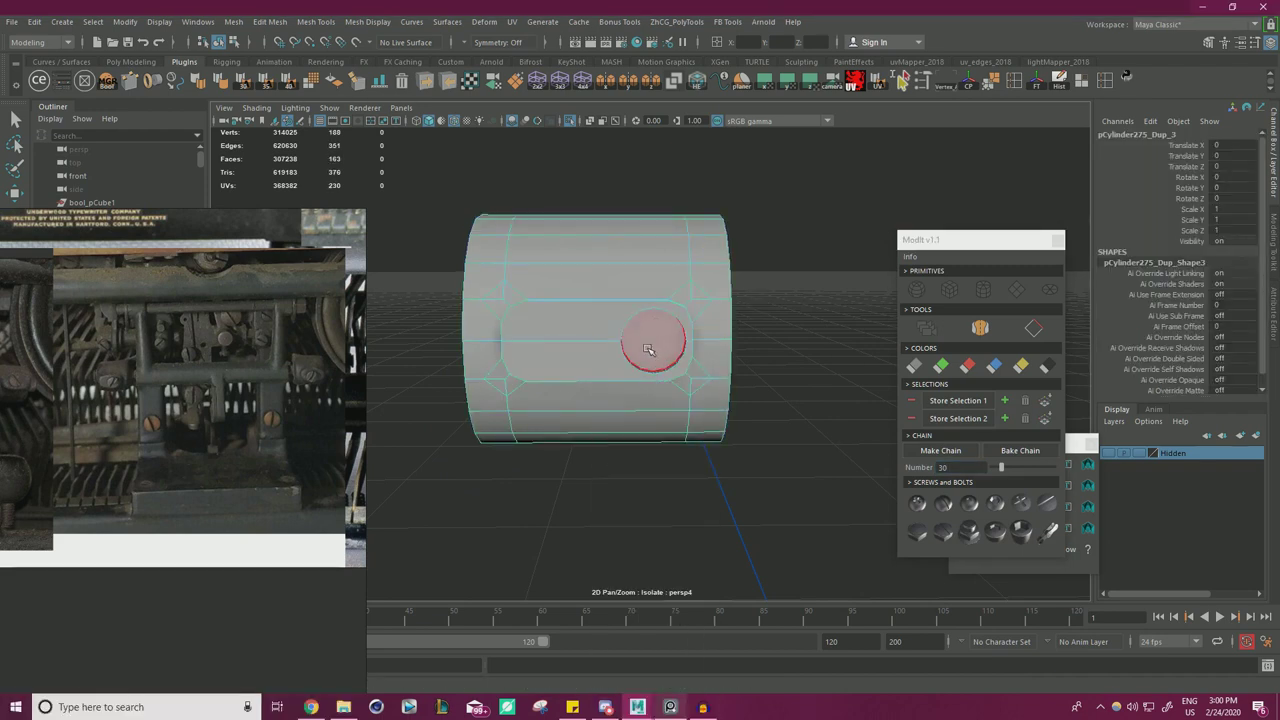
left_click(650, 351)
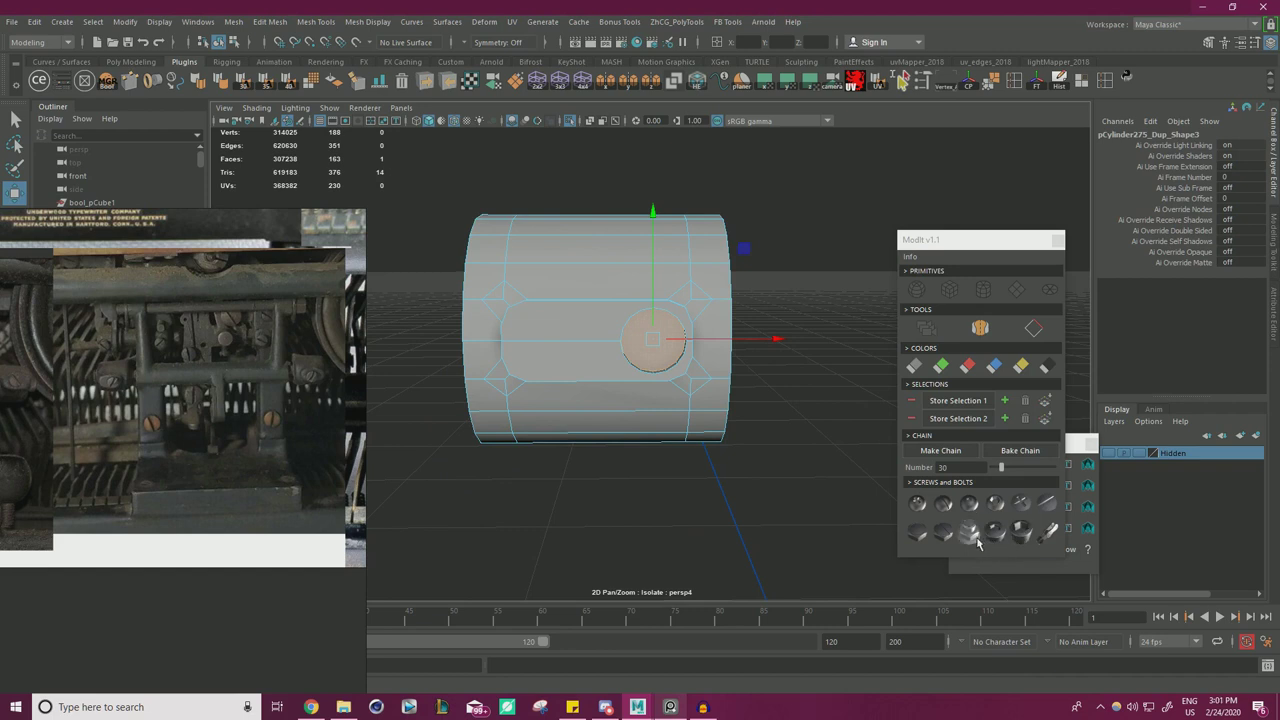
left_click(944, 506)
- Exit isolation and scale the new screw uniformly to 0.196 so that it fits inside the collar's hole
scroll(470, 322, "down", 6)
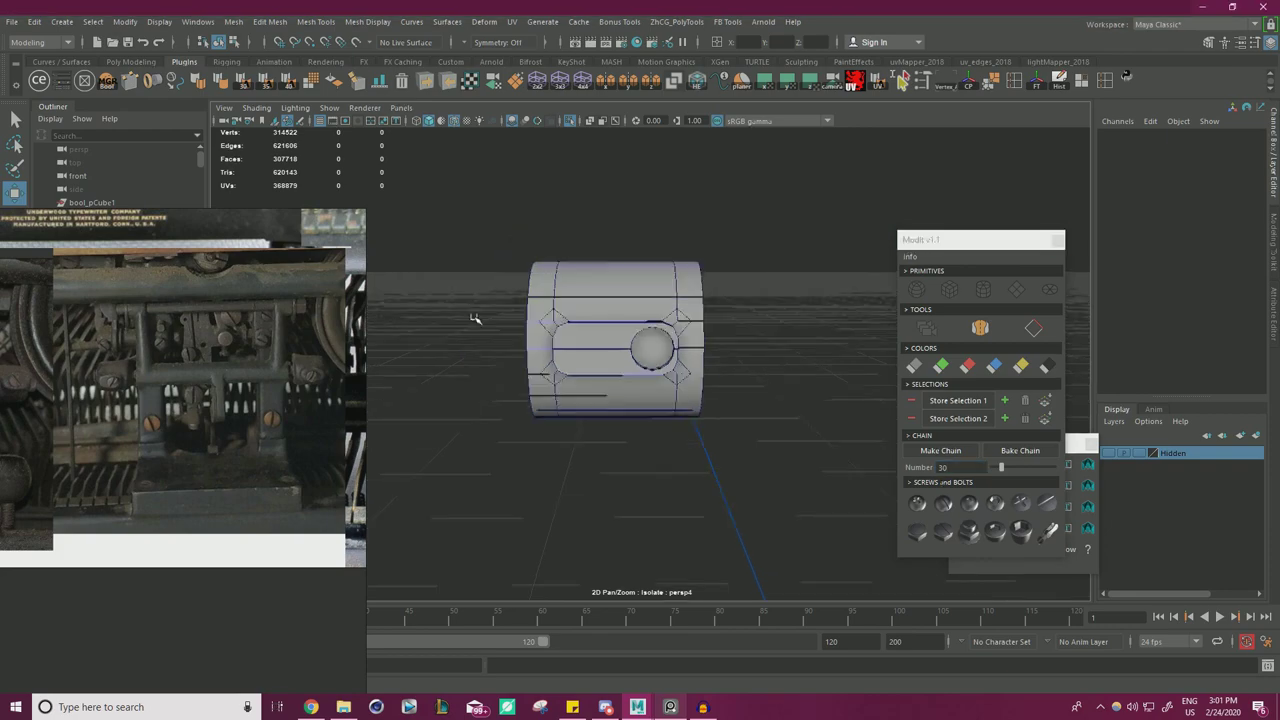
scroll(778, 239, "up", 3)
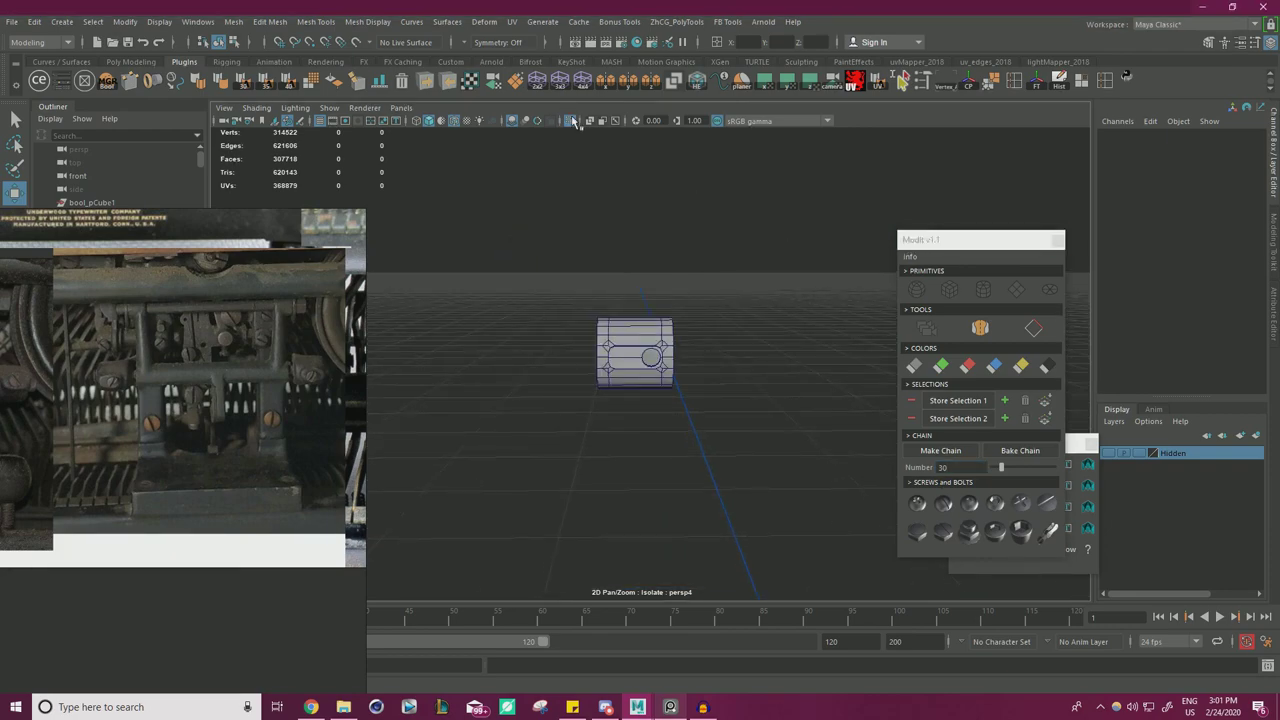
left_click(572, 120)
scroll(651, 345, "up", 8)
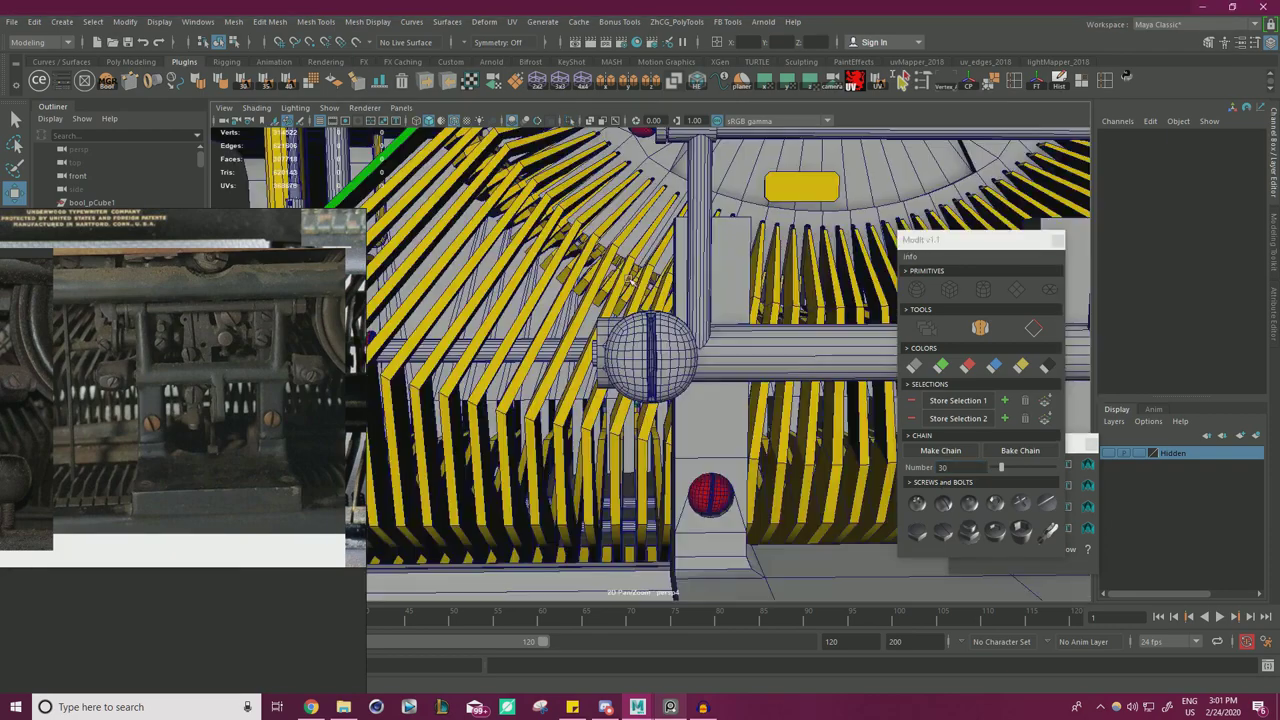
left_click(651, 345)
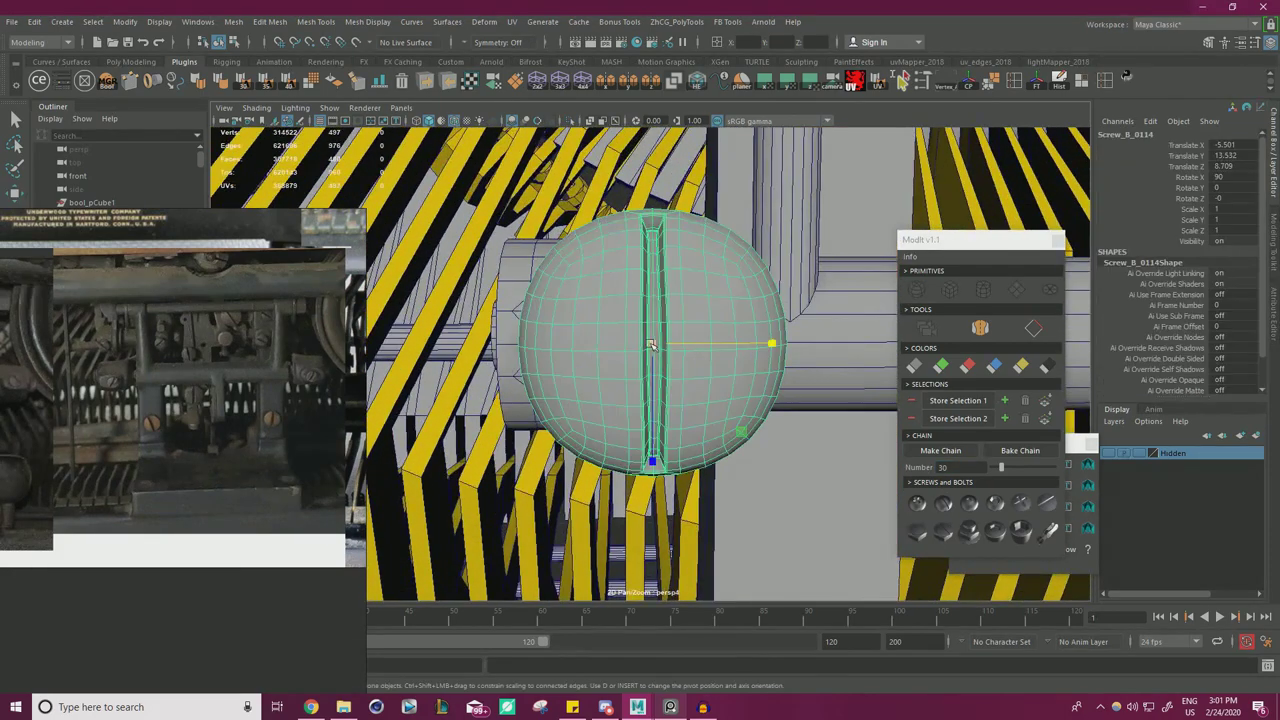
scroll(651, 345, "down", 3)
left_click_drag(651, 345, 477, 380)
key("f")
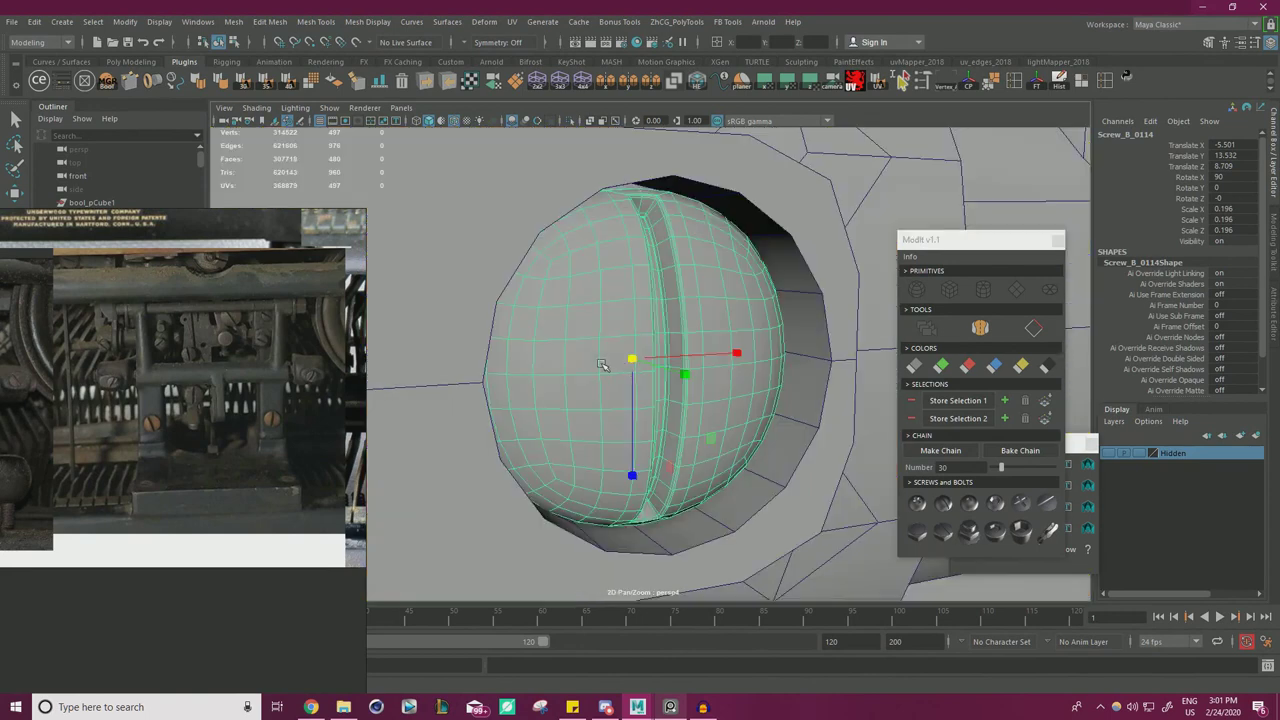
- Move the screw outward to Z 8.769, set its uniform scale to 0.198 and color it red
scroll(731, 373, "down", 2)
left_click_drag(738, 345, 679, 404, "alt")
key("w")
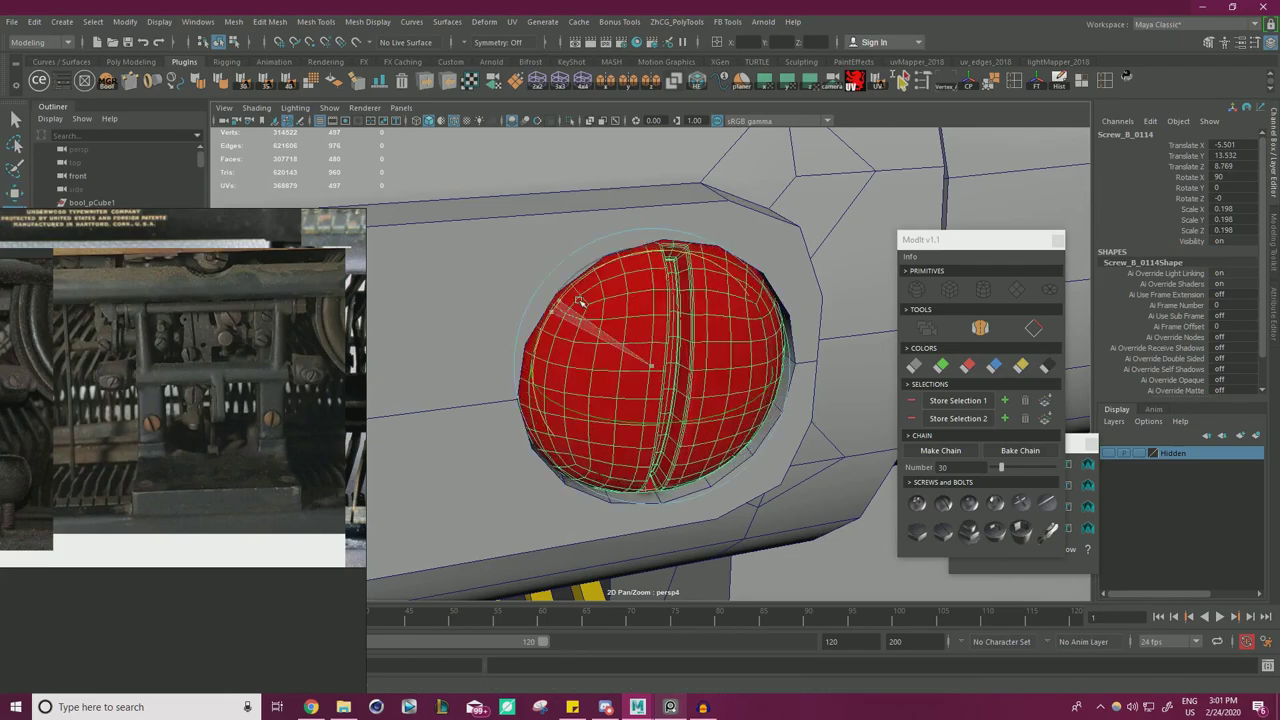
- Rotate the screw to -123.343 in Z, close the ModIt window and deselect the screw
left_click(1058, 241)
scroll(650, 320, "down", 15)
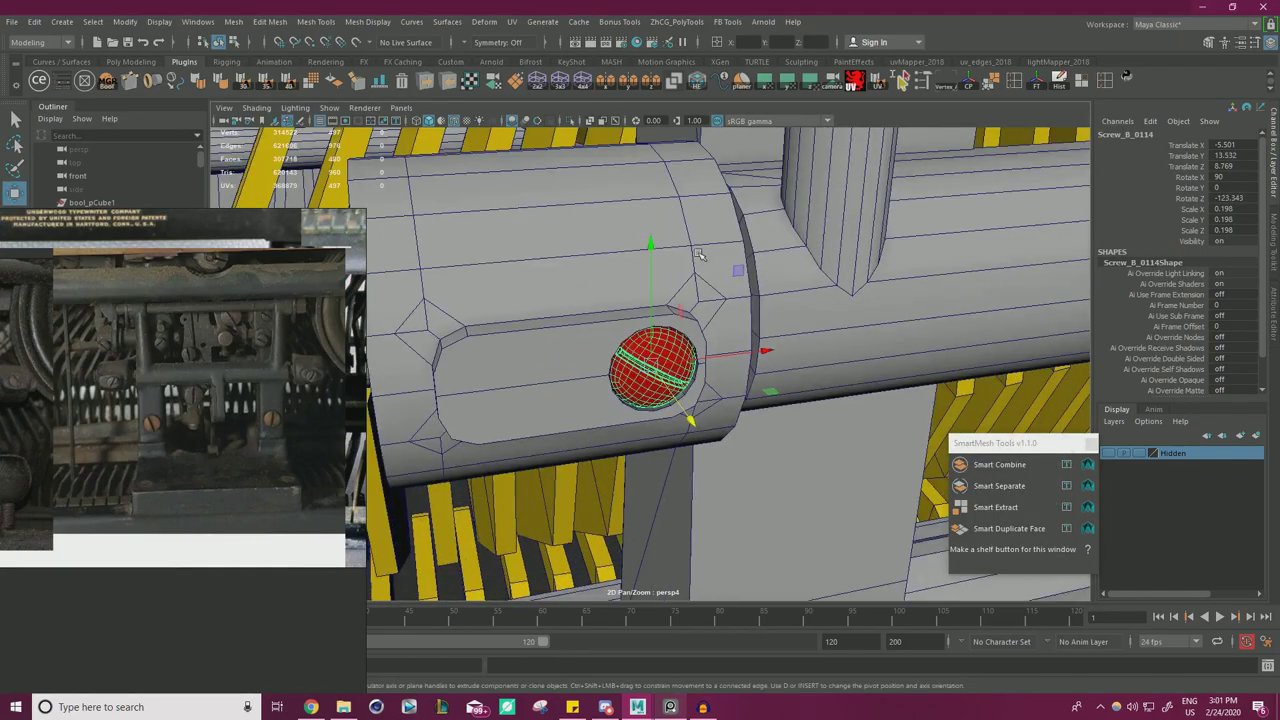
left_click_drag(590, 290, 630, 288, "alt")
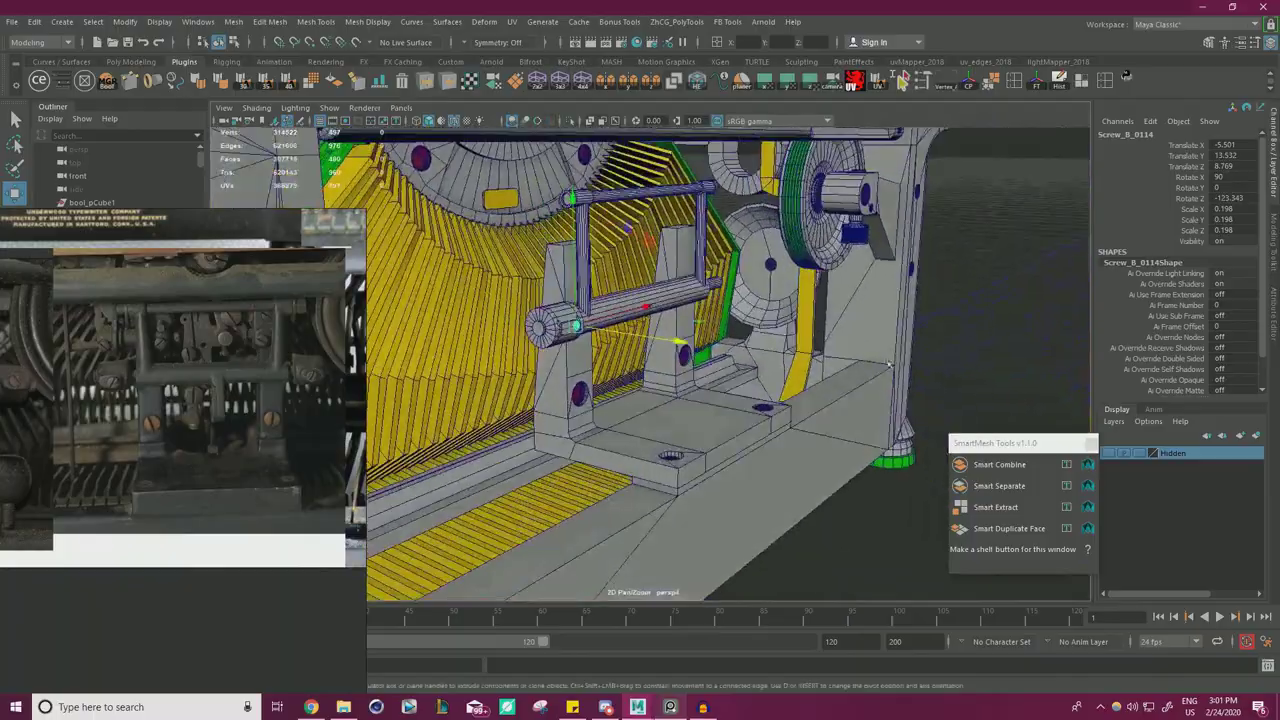
left_click(989, 306)
- Select the inner pin running through the shaft and scale it to 0.856 in Y and Z
left_click_drag(800, 310, 700, 285, "alt")
scroll(690, 315, "up", 4)
left_click(701, 283)
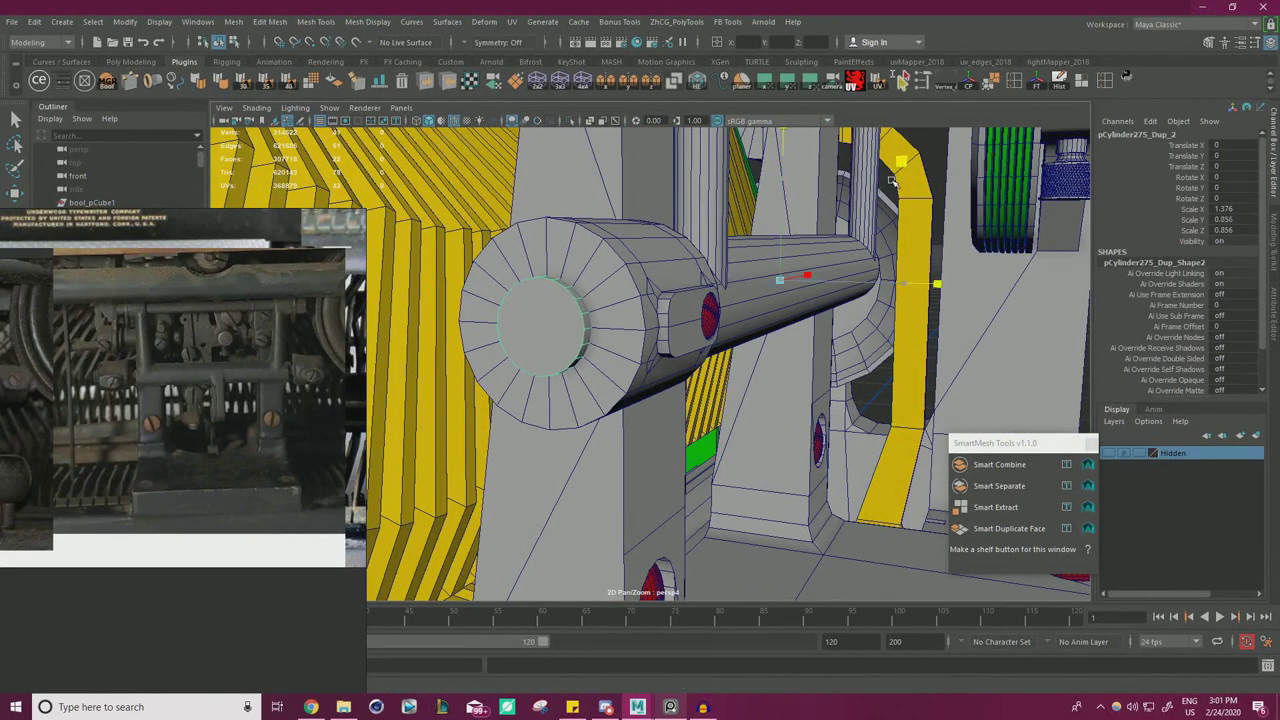
- Isolate the collar to select the faces inside its bore, exit isolation and rescale the bore in Y and Z to fit the pin
left_click(620, 277)
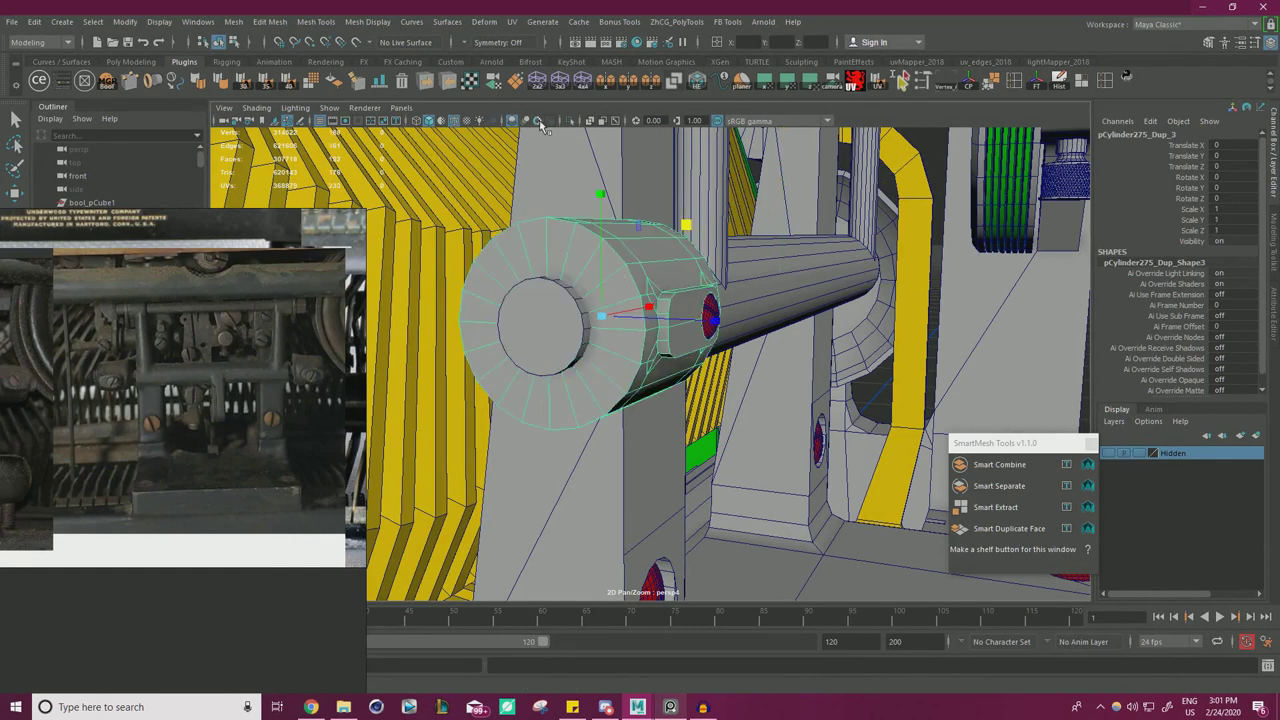
left_click(571, 120)
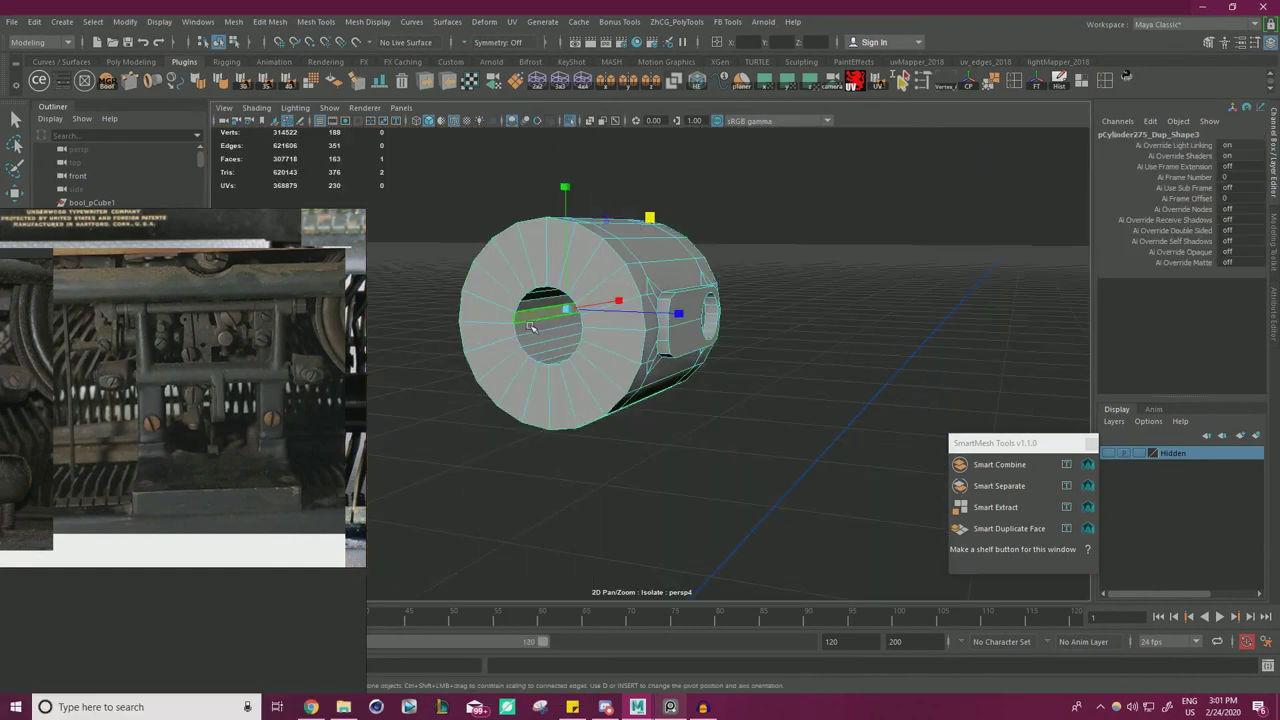
left_click(571, 121)
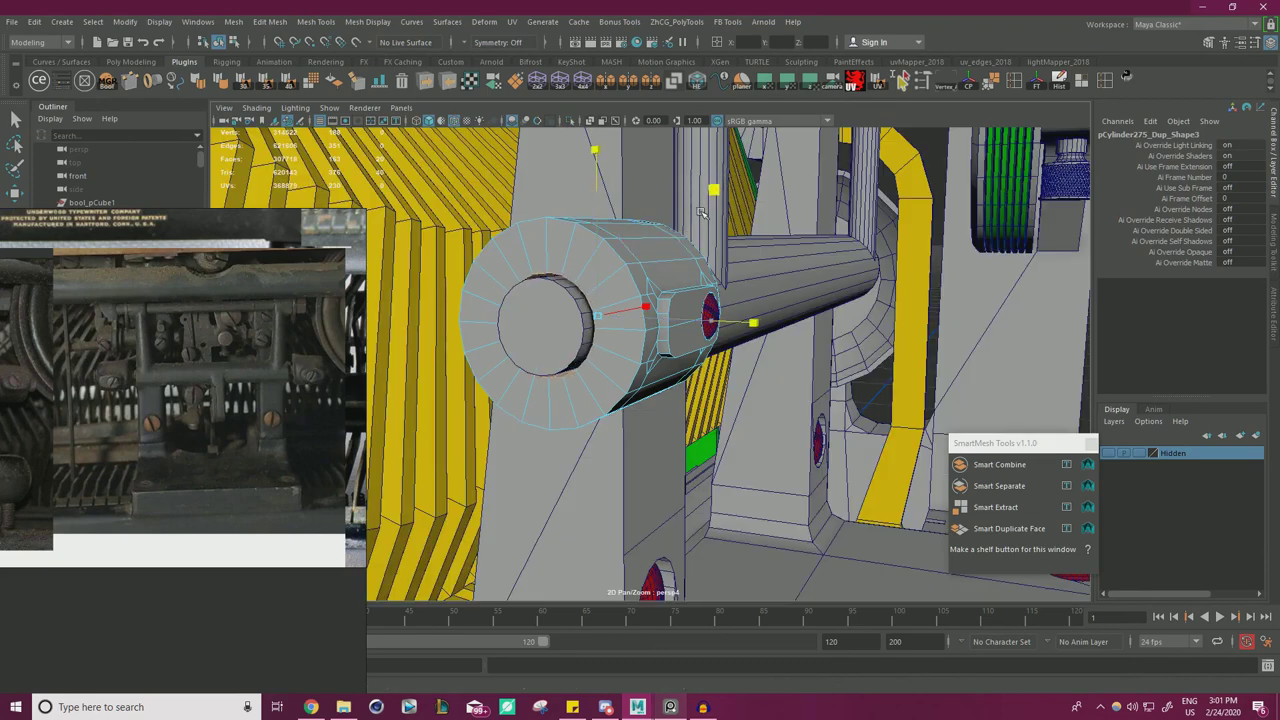
left_click_drag(777, 303, 834, 297, "alt")
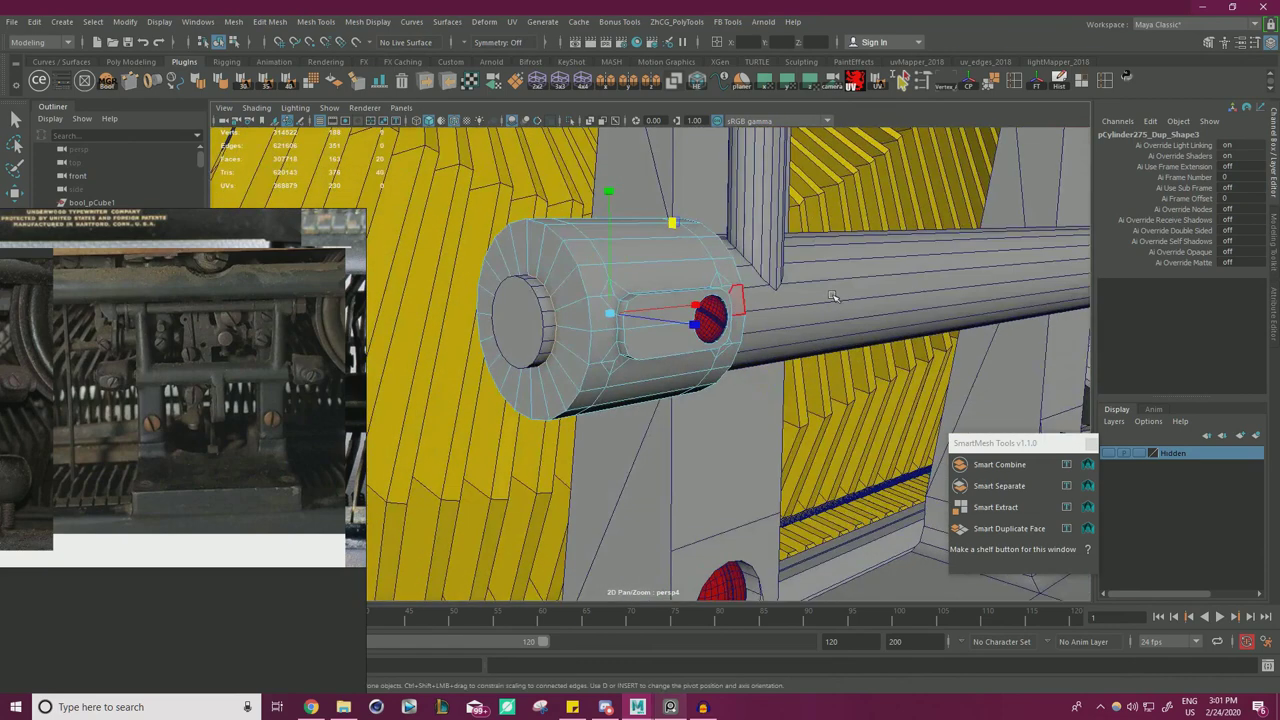
- Isolate the shaft with its bracket, select all faces inside the shaft's bore and exit isolation
left_click(846, 251)
left_click(571, 121)
left_click_drag(663, 243, 690, 260, "alt")
right_click_drag(650, 281, 658, 306)
key("ctrl+z")
left_click(658, 304)
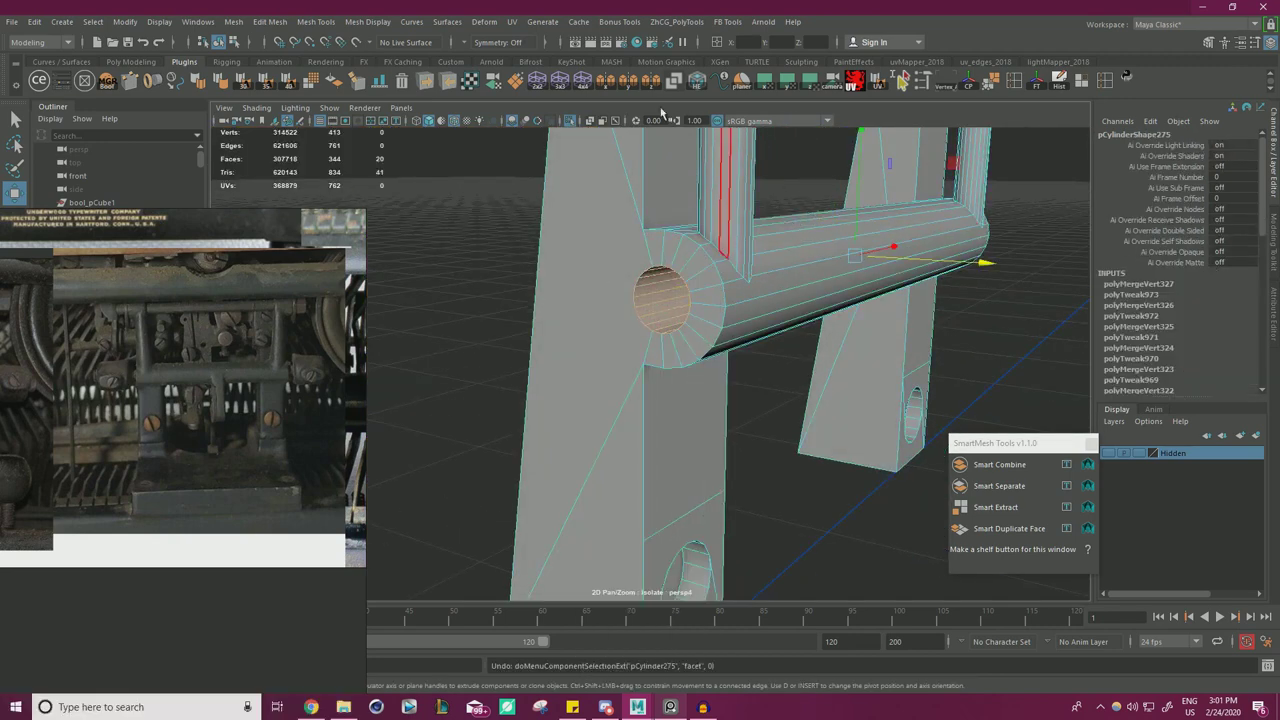
left_click(568, 121)
- Rescale the selected bore faces of the shaft in Y and Z to fit the inner pin
left_click_drag(723, 197, 594, 217, "alt")
right_click_drag(594, 217, 720, 235, "alt")
middle_click_drag(720, 235, 571, 243, "alt")
left_click_drag(571, 243, 666, 284, "alt")
key("r")
right_click_drag(820, 280, 745, 270, "alt")
middle_click_drag(745, 270, 614, 251, "alt")
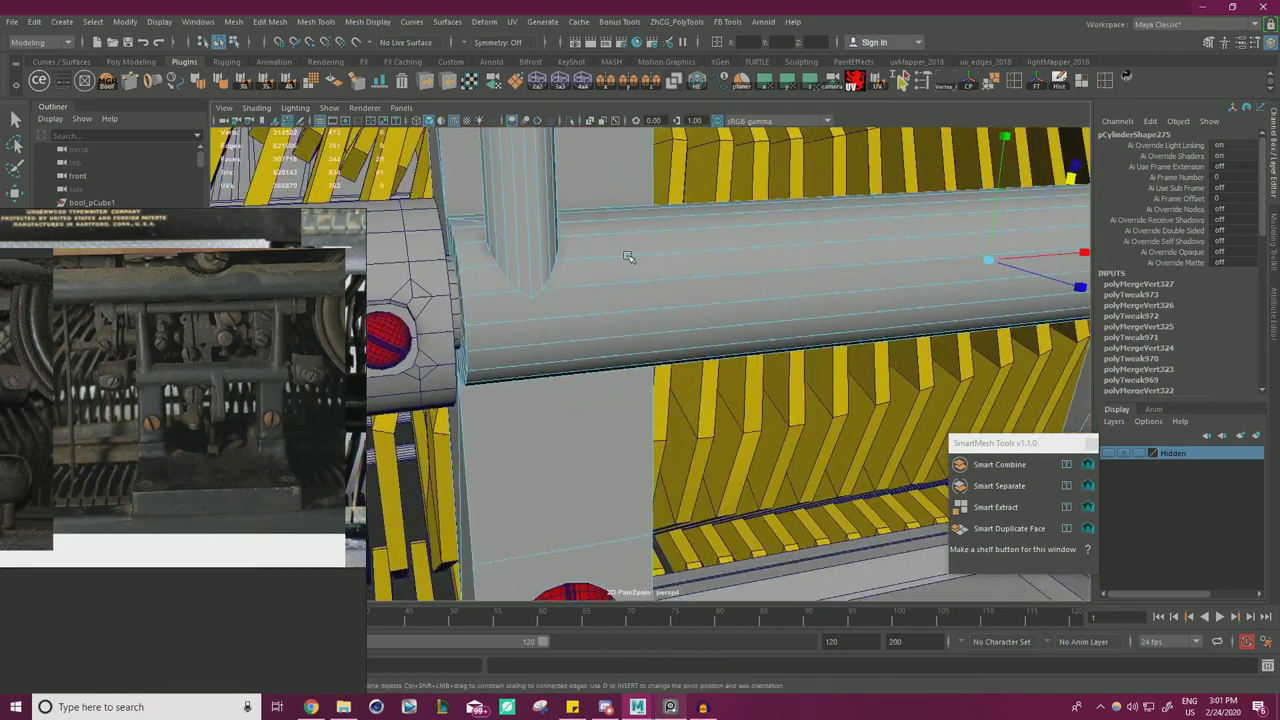
left_click_drag(614, 251, 640, 256, "alt")
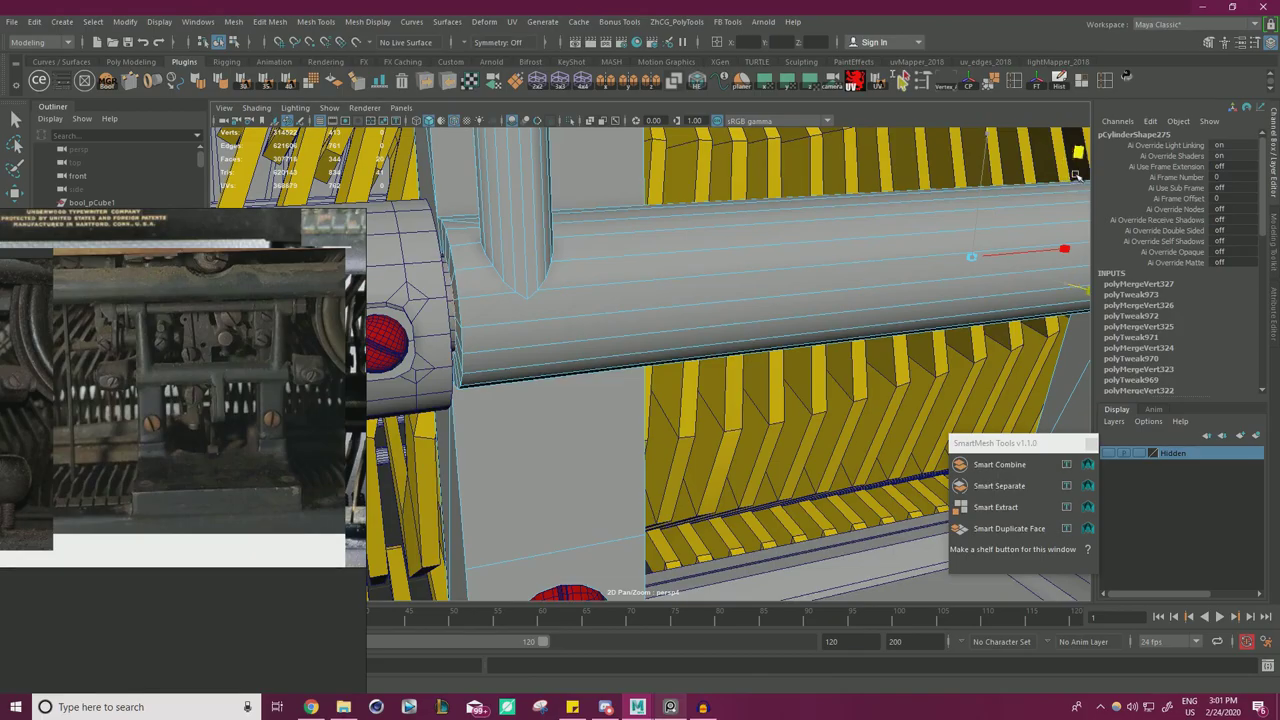
left_click_drag(1065, 185, 690, 300, "alt")
key("w")
left_click(970, 237)
- Select the finished collar, move its pivot to the world origin and mirror it to the opposite end of the shaft
right_click_drag(660, 320, 758, 357, "alt")
left_click_drag(760, 357, 742, 362, "alt")
left_click(581, 258)
right_click_drag(581, 260, 520, 268, "alt")
left_click_drag(530, 270, 576, 349, "alt")
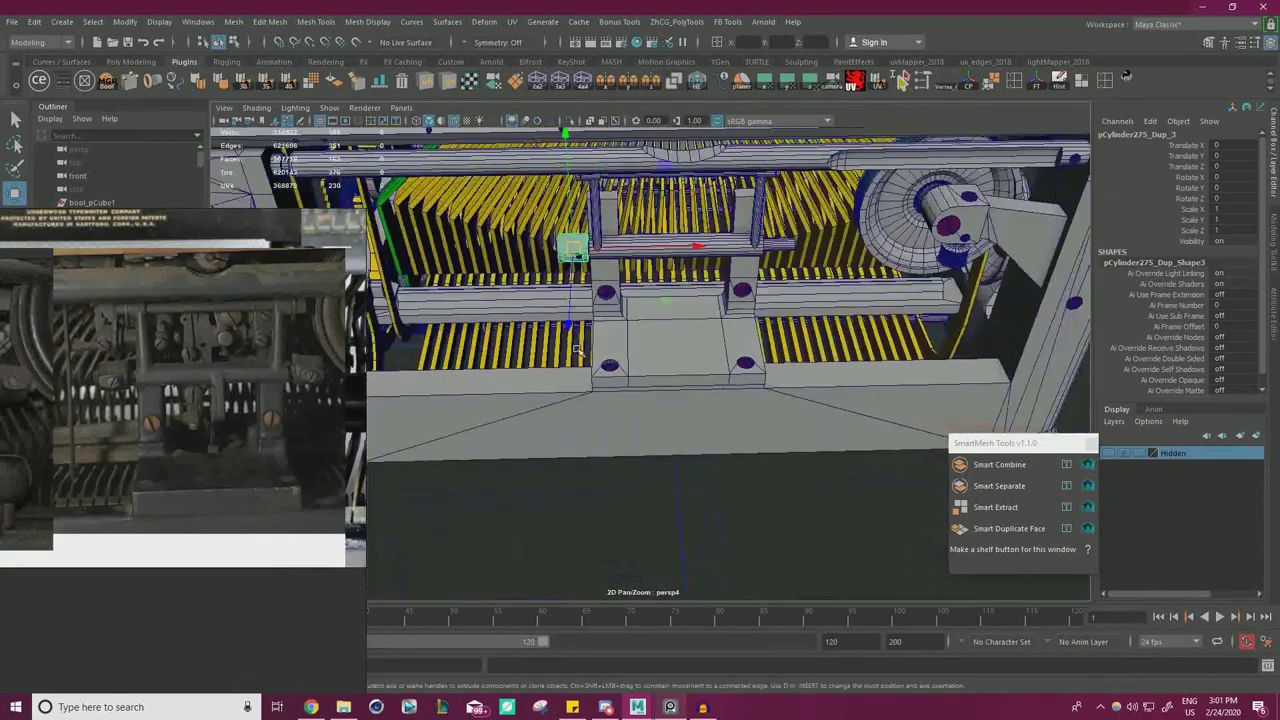
middle_click_drag(577, 350, 541, 295, "alt")
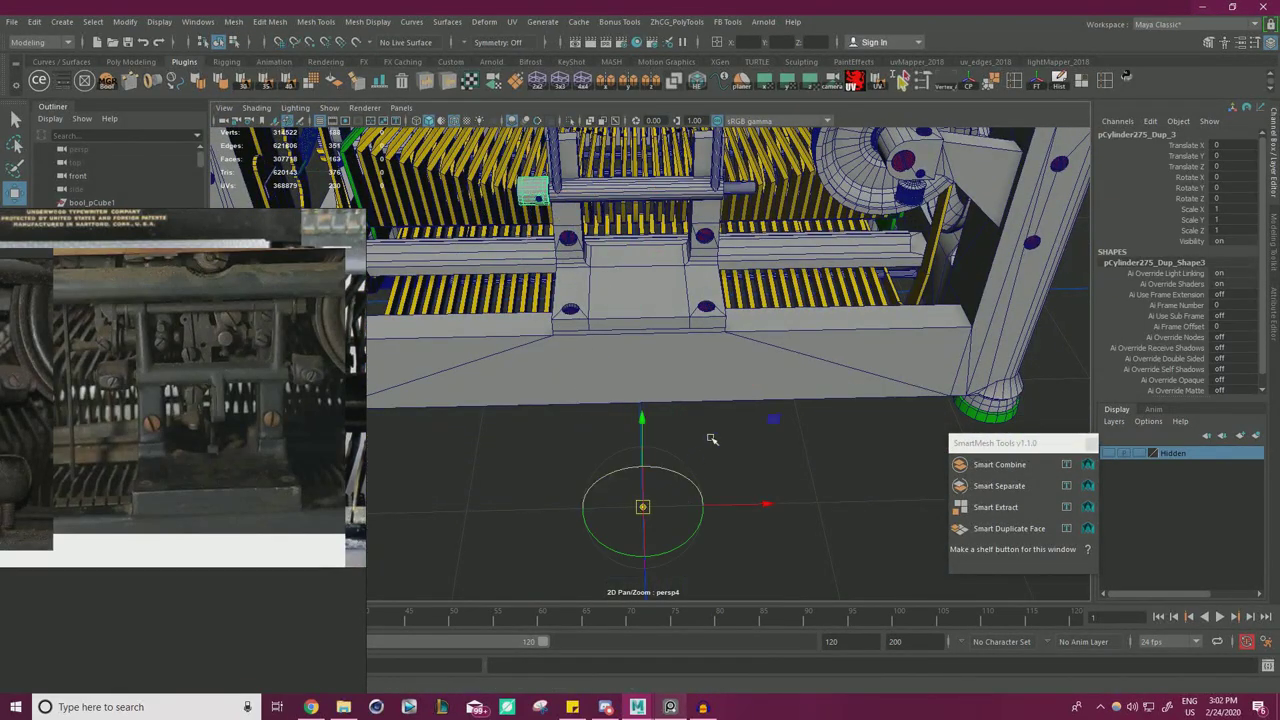
left_click(609, 84)
right_click_drag(550, 174, 672, 222, "alt")
middle_click_drag(672, 222, 742, 332, "alt")
- Duplicate the collar's screw and position the copy in the mirrored collar's hole at X 5.501
left_click(547, 215)
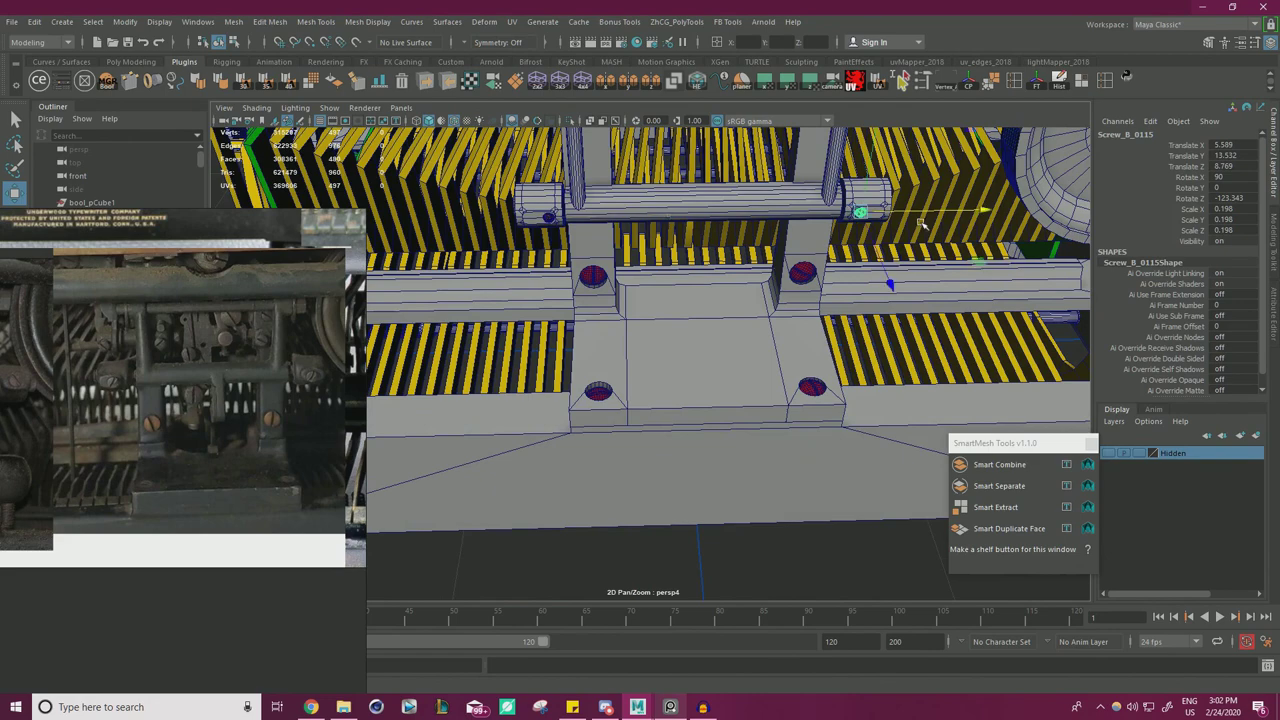
key("f")
left_click_drag(662, 269, 673, 158, "alt")
key("v")
left_click_drag(734, 363, 593, 497)
- Rotate the duplicated screw about its axis to -5.013 in Z and deselect it
key("e")
left_click_drag(677, 271, 649, 397, "alt")
left_click_drag(598, 241, 440, 265)
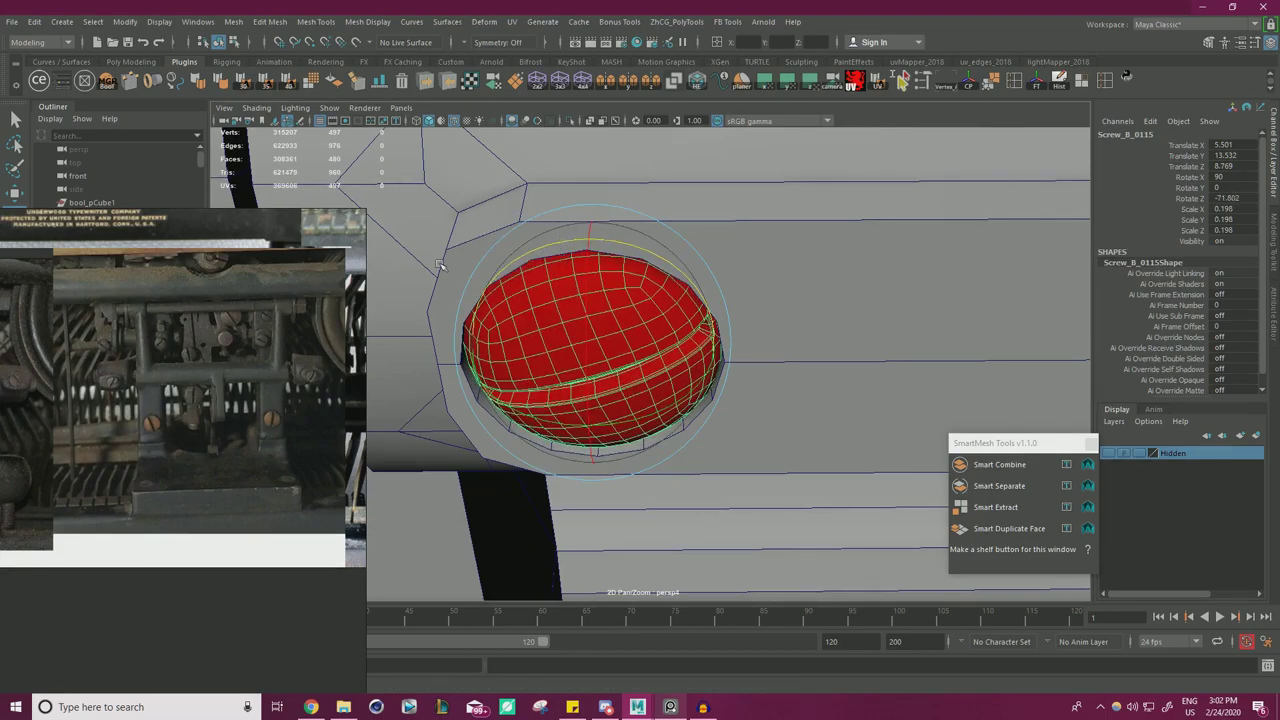
key("w")
scroll(620, 345, "down", 8)
left_click_drag(655, 410, 650, 315, "alt")
key("e")
left_click_drag(673, 482, 758, 380)
key("w")
scroll(765, 385, "down", 10)
left_click_drag(875, 350, 893, 413, "alt")
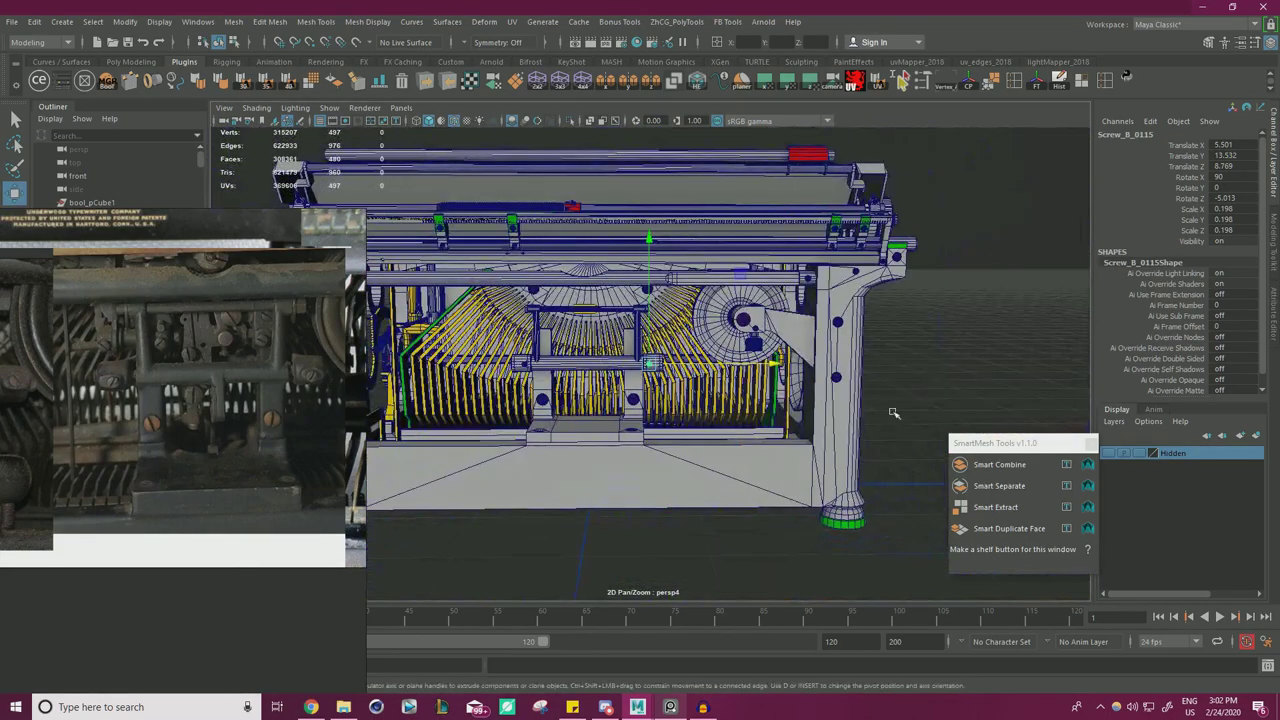
left_click(933, 371)
- Compare the modeled rear bracket and its shaft with the enlarged reference photo of the typewriter
scroll(933, 371, "down", 3)
left_click_drag(775, 325, 848, 351, "alt")
middle_click_drag(848, 351, 903, 287, "alt")
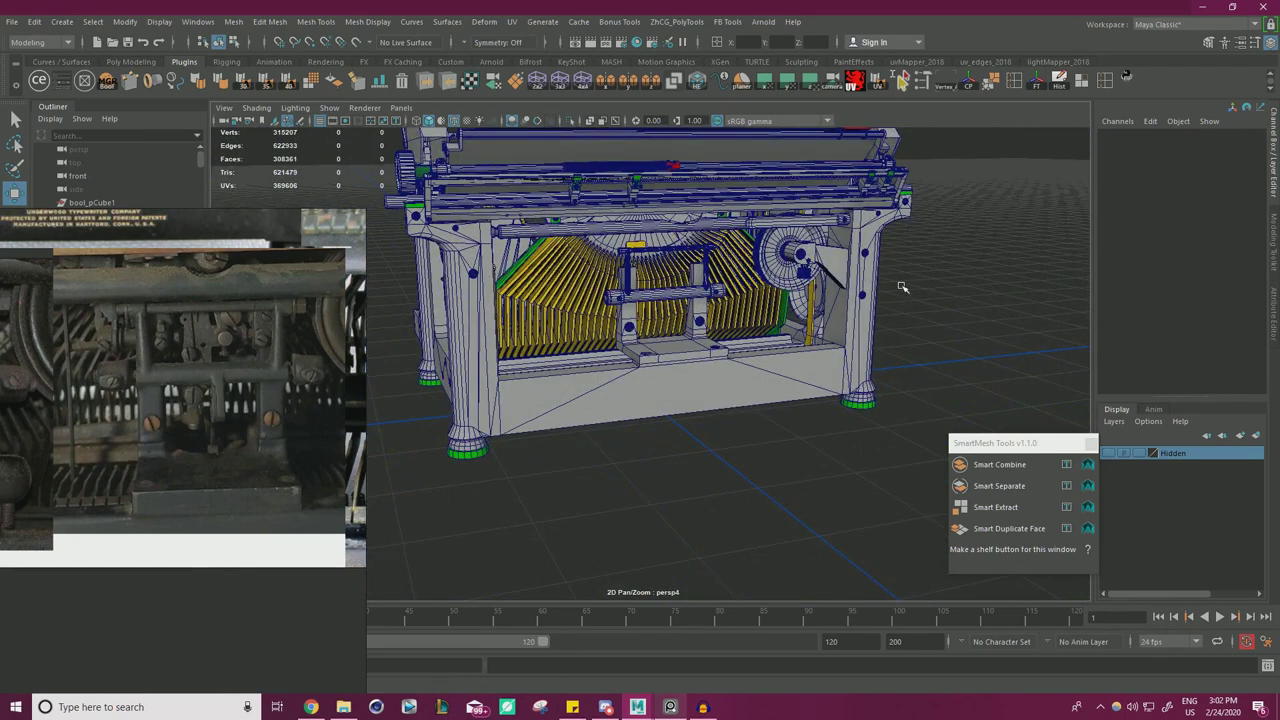
scroll(258, 368, "up", 5)
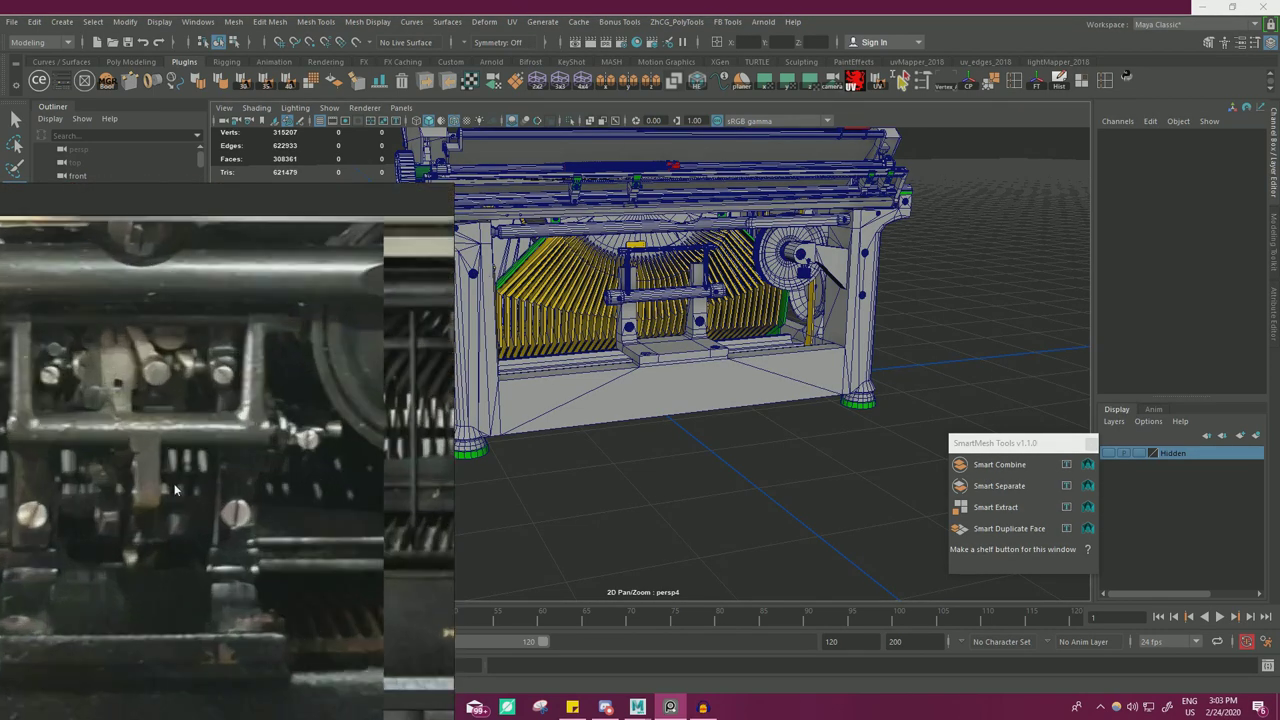
right_click_drag(260, 483, 0, 513)
left_click_drag(660, 385, 694, 389, "alt")
scroll(603, 389, "up", 8)
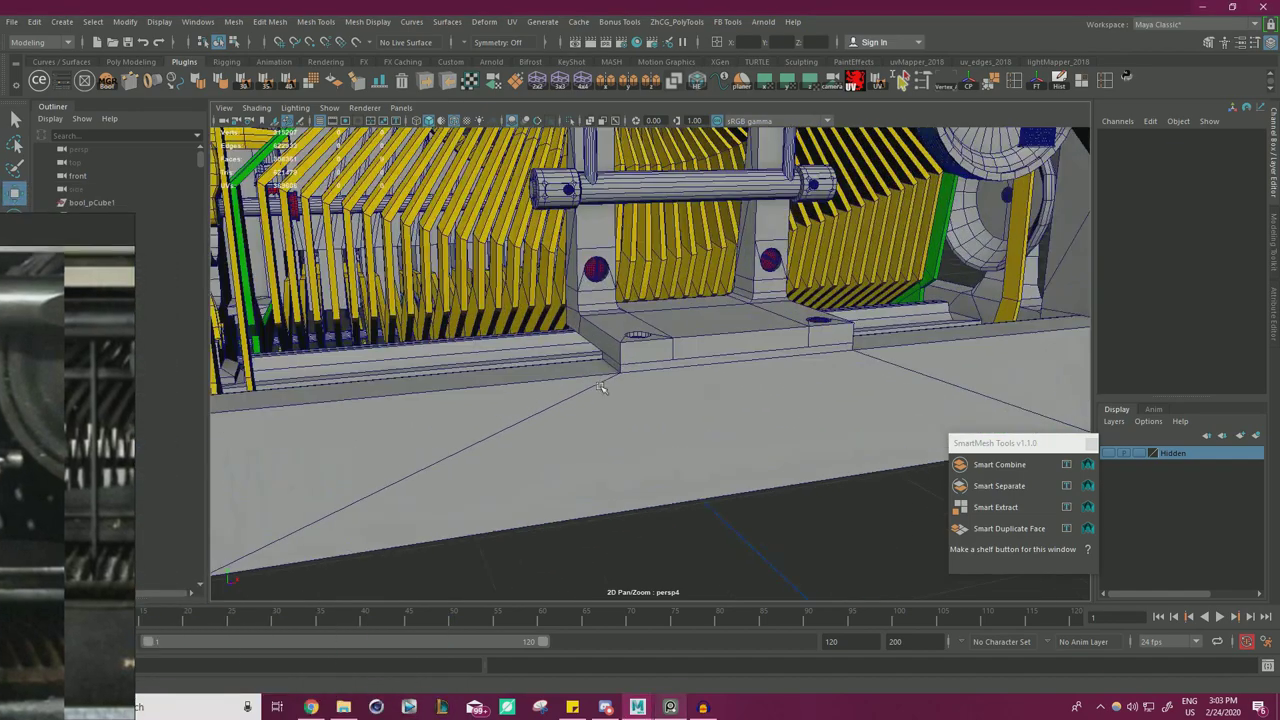
left_click_drag(603, 389, 637, 526, "alt")
scroll(636, 526, "up", 4)
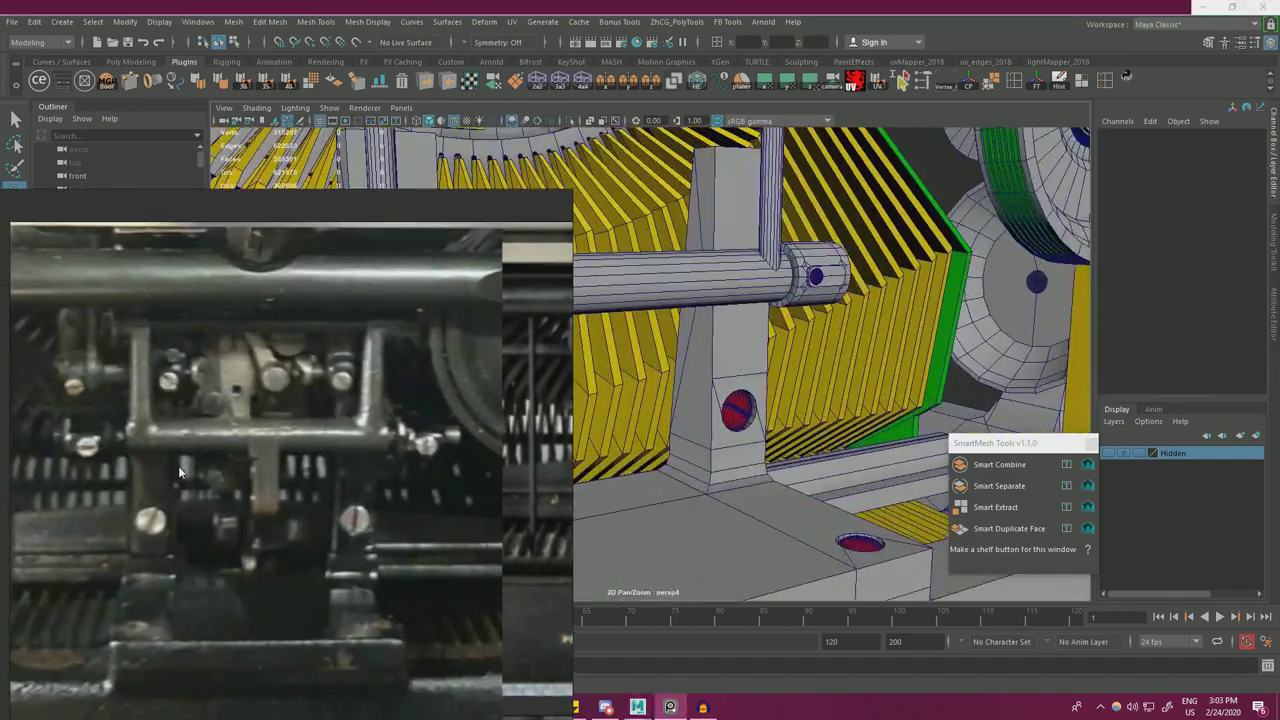
mouse_move(592, 300)
left_mouse_down("alt")
mouse_move(571, 306)
mouse_move(584, 320)
left_mouse_up("alt")
- Cut the bracket's horizontal shaft across its middle and snap the cut's vertices to the world centre
left_click(590, 299)
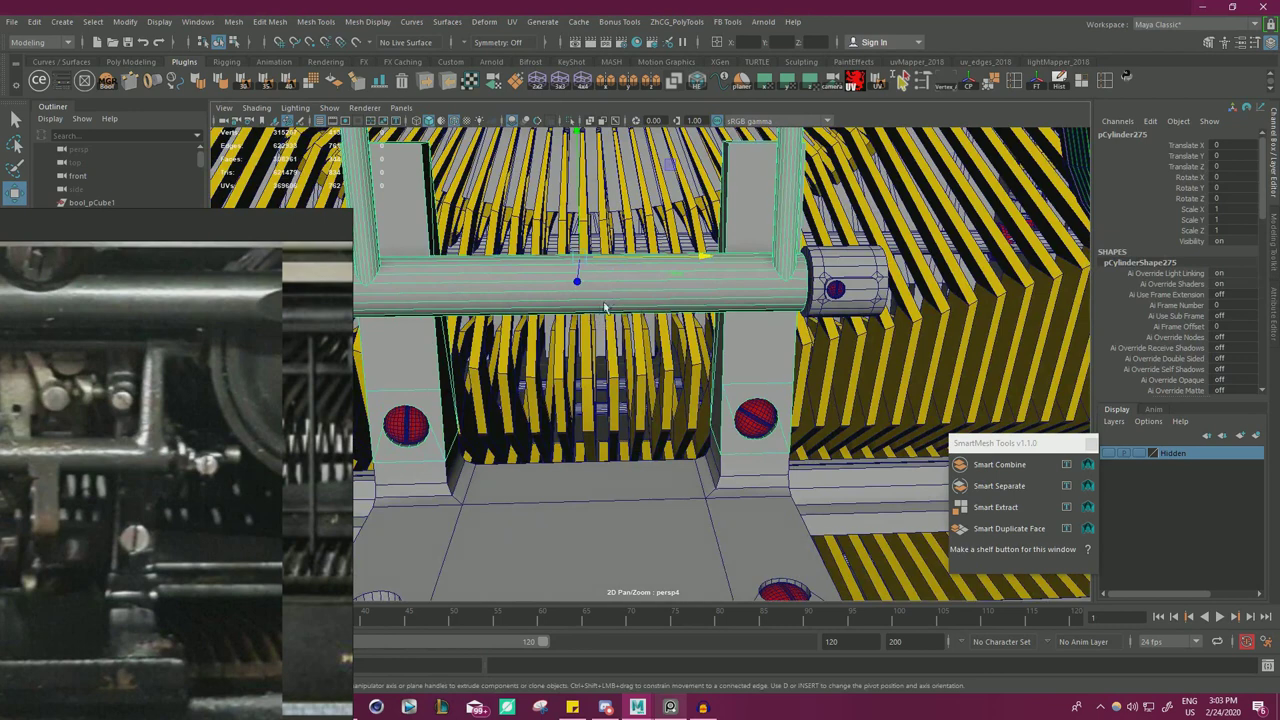
right_click_drag(604, 312, 587, 287, "shift")
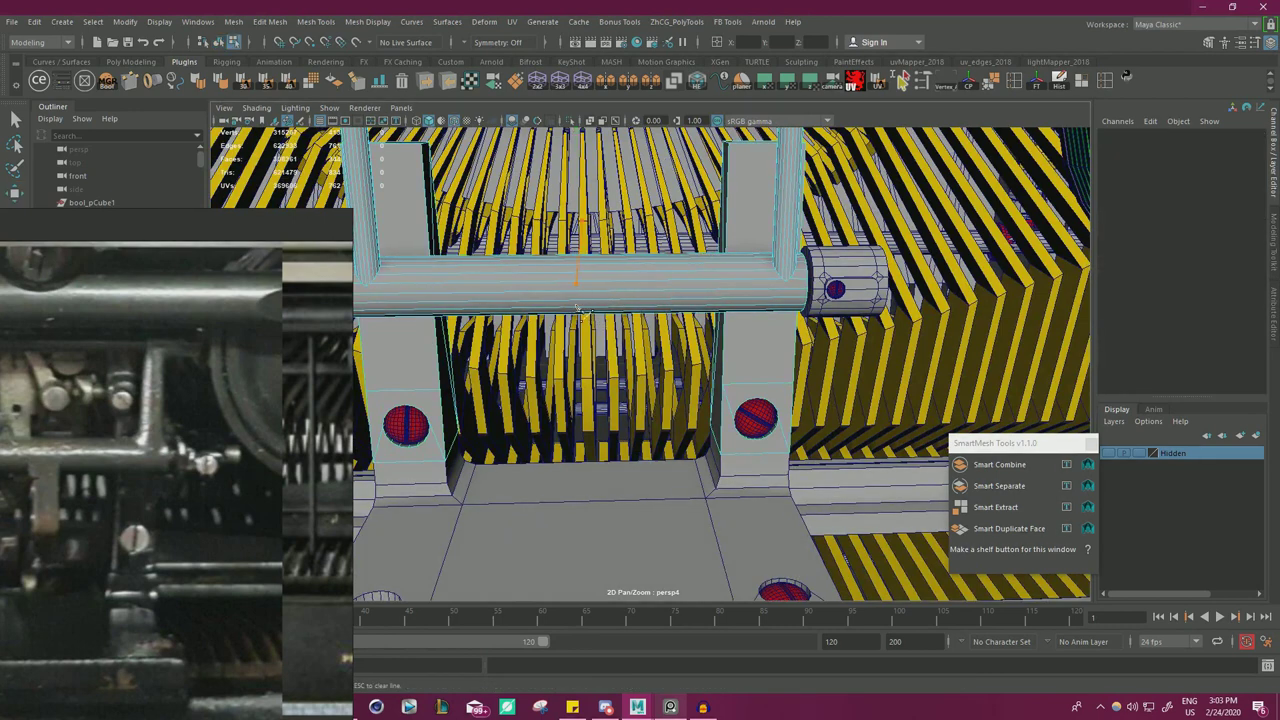
key("w")
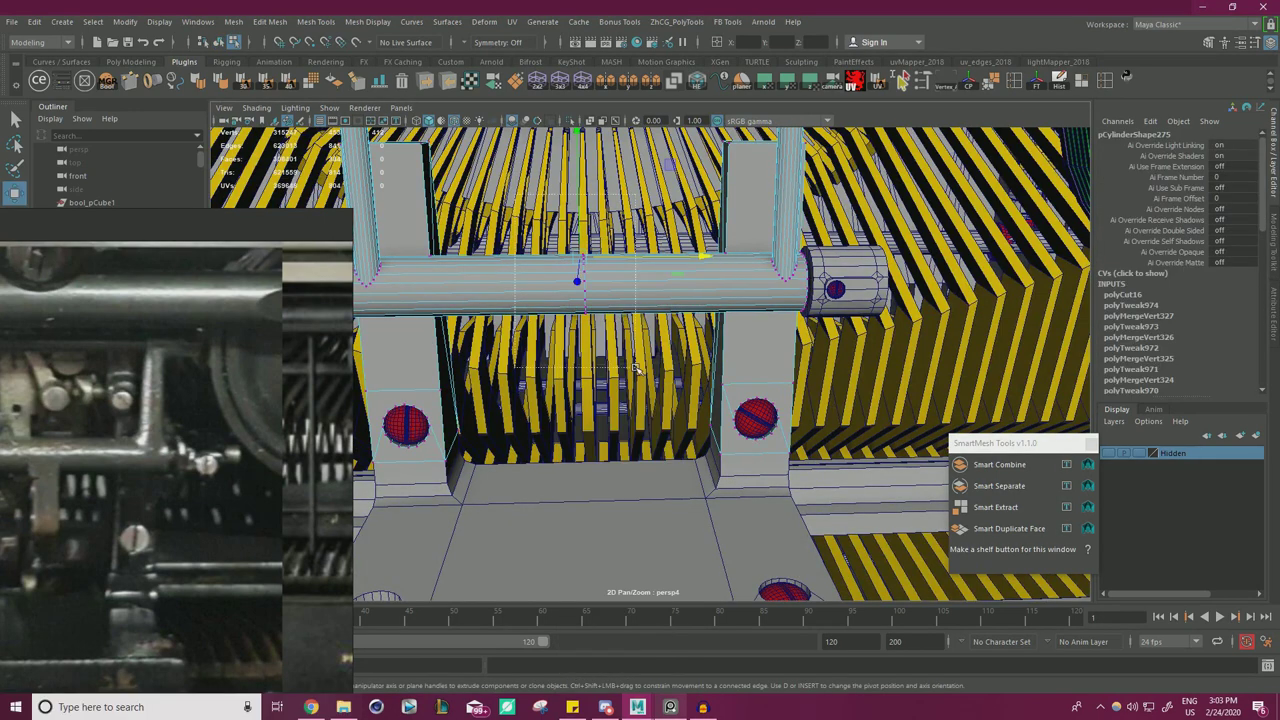
scroll(635, 330, "down", 10)
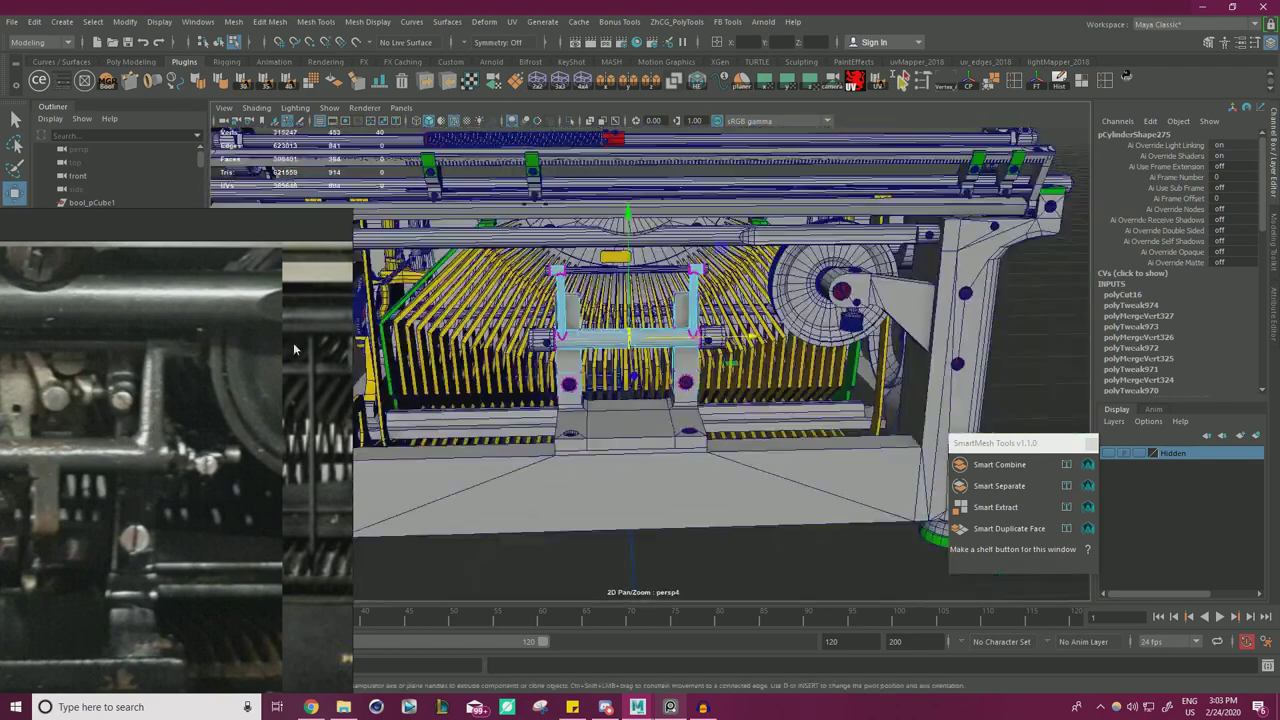
left_click_drag(621, 383, 702, 384, "alt")
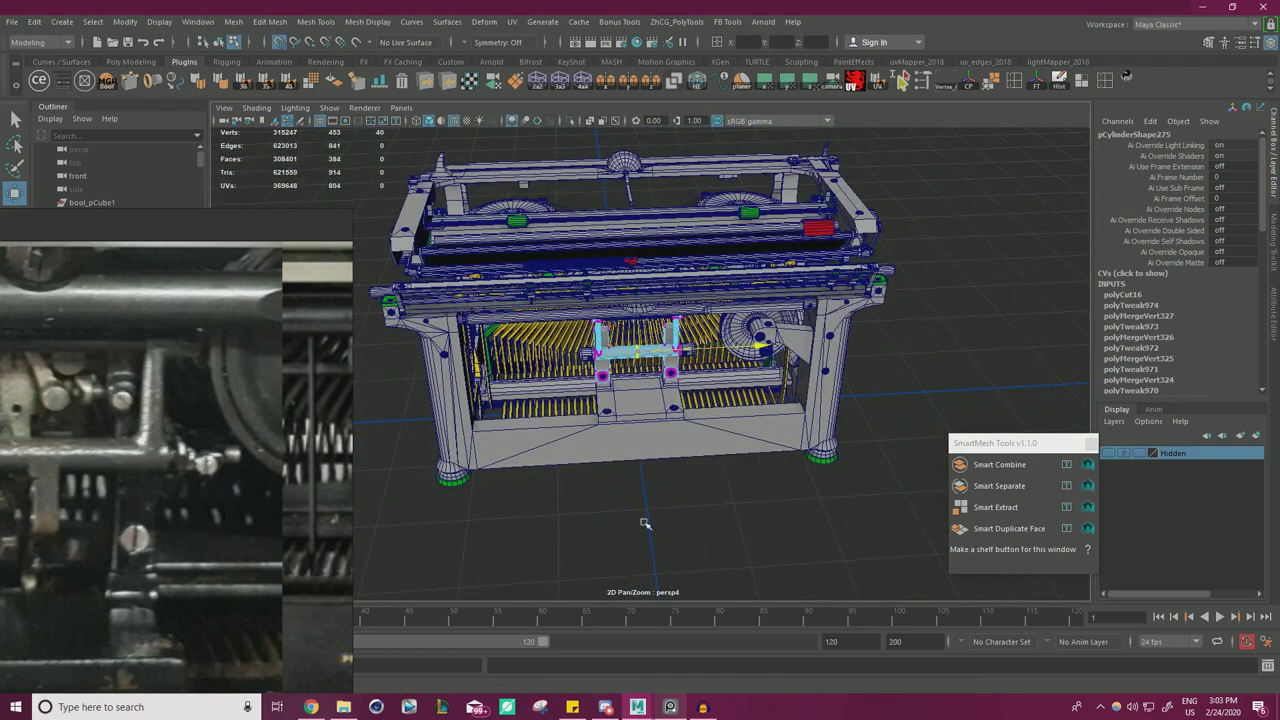
right_click_drag(940, 289, 938, 254)
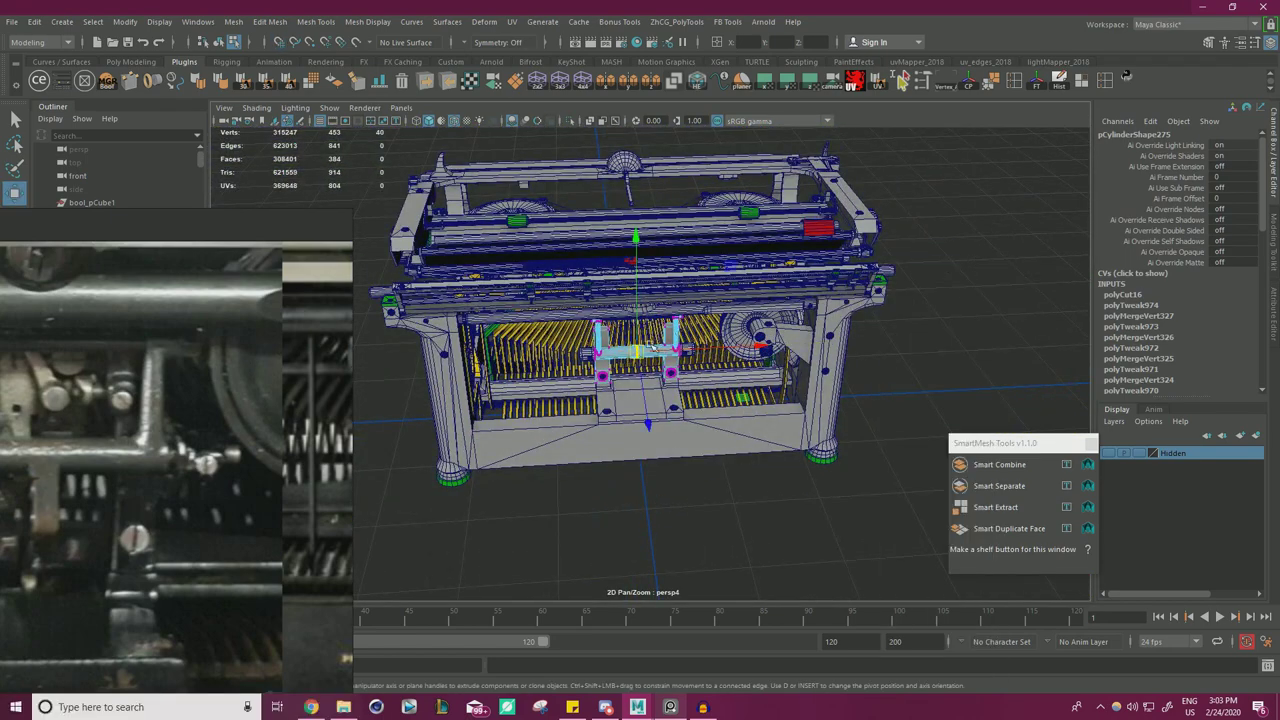
- Bevel the shaft's middle edge loop with a fraction of 0.1 and one segment to form a narrow band
scroll(620, 305, "up", 10)
middle_click_drag(575, 275, 638, 317, "alt")
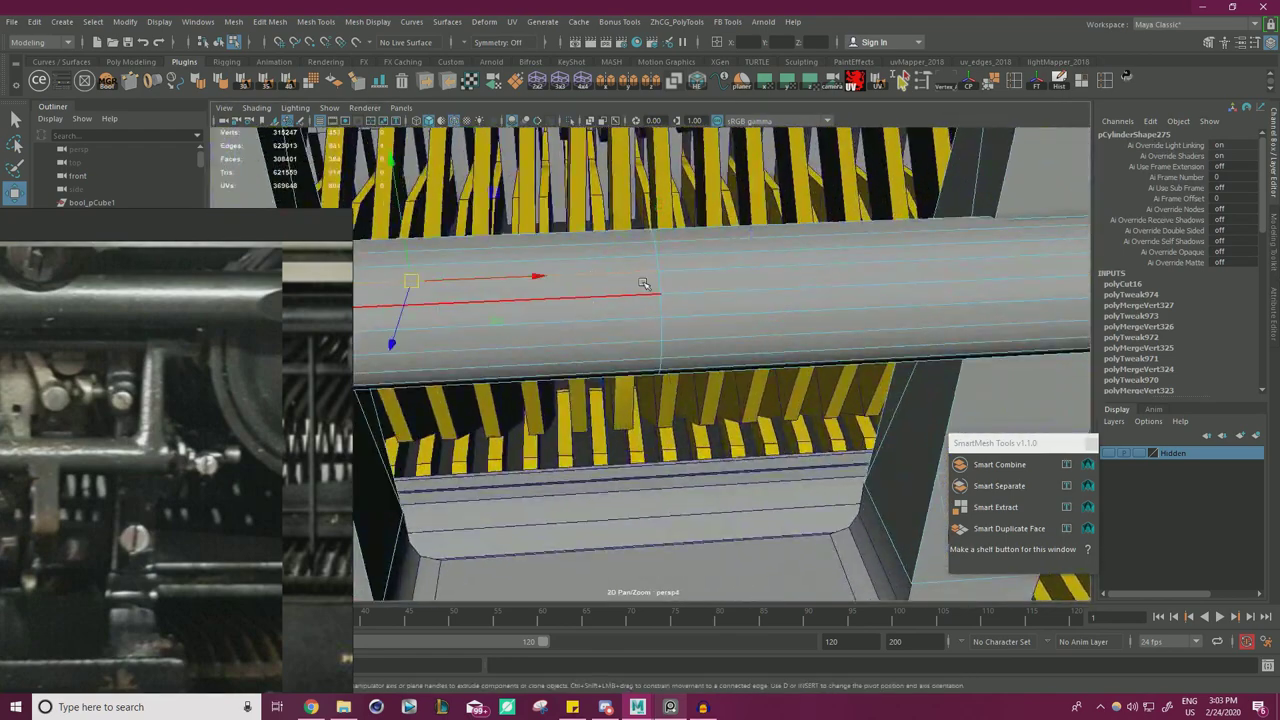
key("ctrl+b")
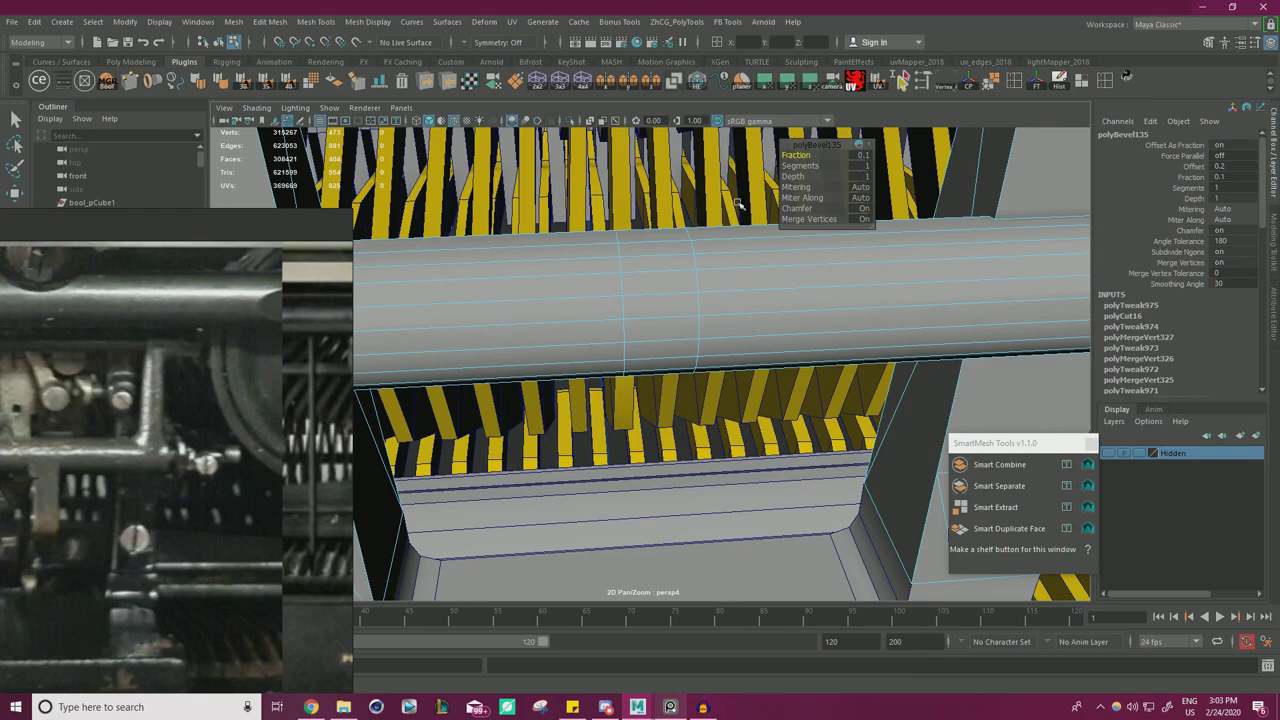
- Return the bracket to object mode and isolate it from the rest of the typewriter
scroll(738, 204, "down", 8)
left_click_drag(705, 235, 705, 325, "alt")
scroll(715, 328, "up", 5)
right_click_drag(709, 320, 711, 355)
left_click(703, 308)
right_click_drag(683, 297, 722, 276)
key("w")
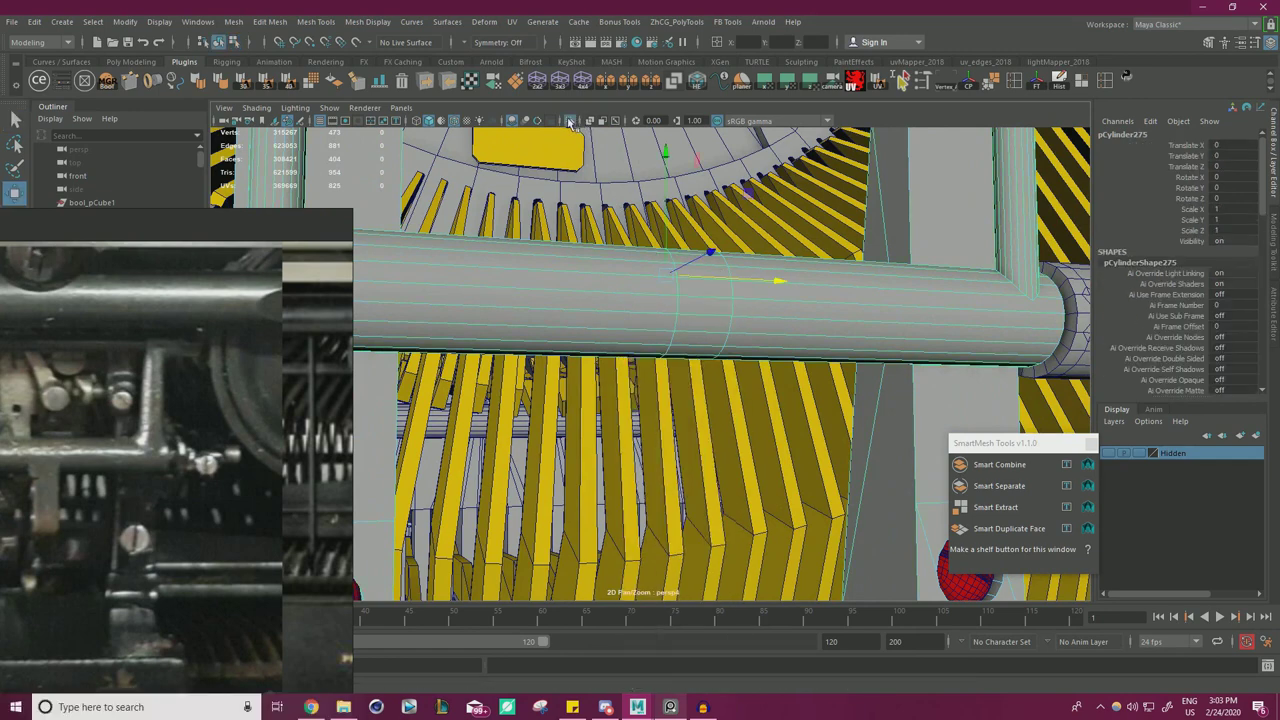
left_click(570, 121)
- Select the underside faces of the shaft's middle band and extrude them straight down into a hanging tab
scroll(577, 257, "down", 3)
left_click_drag(577, 257, 746, 291, "alt")
scroll(746, 291, "up", 3)
right_click_drag(682, 246, 684, 280)
left_click(697, 252)
left_click_drag(697, 253, 556, 307, "alt")
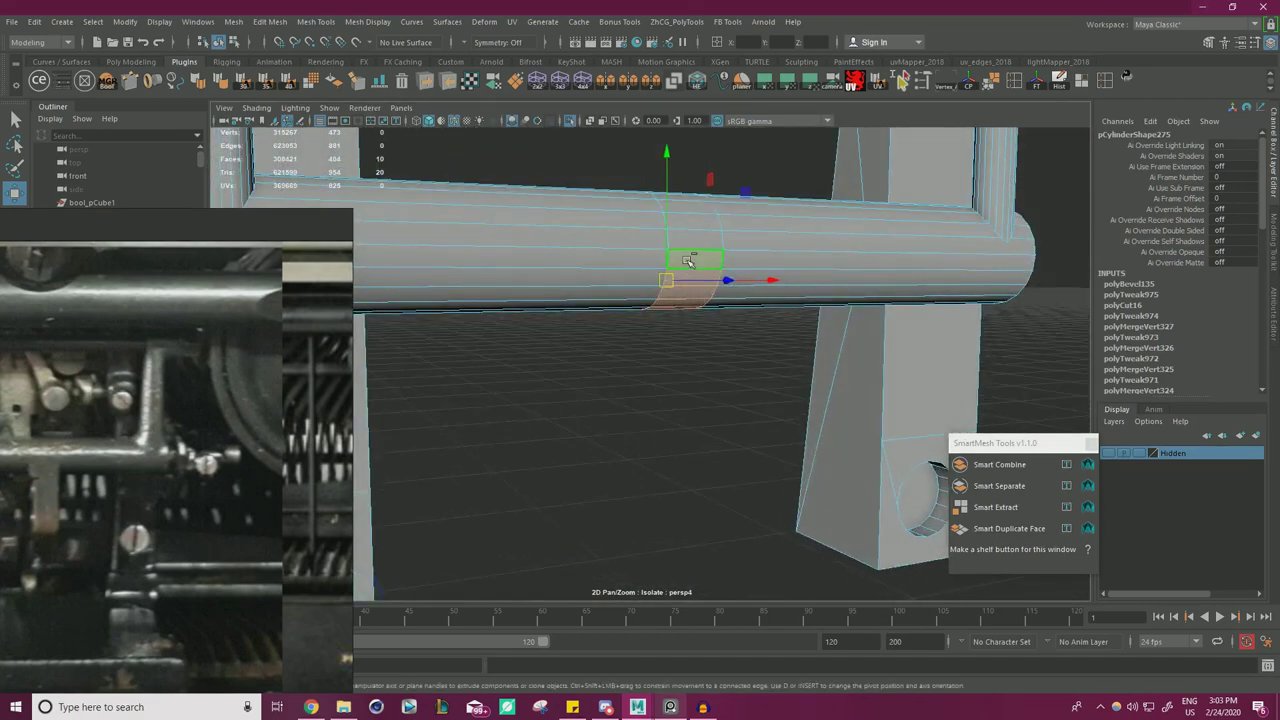
mouse_move(688, 261)
left_mouse_down("alt")
mouse_move(640, 280)
mouse_move(670, 270)
mouse_move(736, 283)
mouse_move(586, 279)
left_mouse_up("alt")
key("4")
key("5")
key("4")
key("5")
left_click_drag(646, 234, 640, 372, "shift")
left_click_drag(759, 373, 824, 335, "alt")
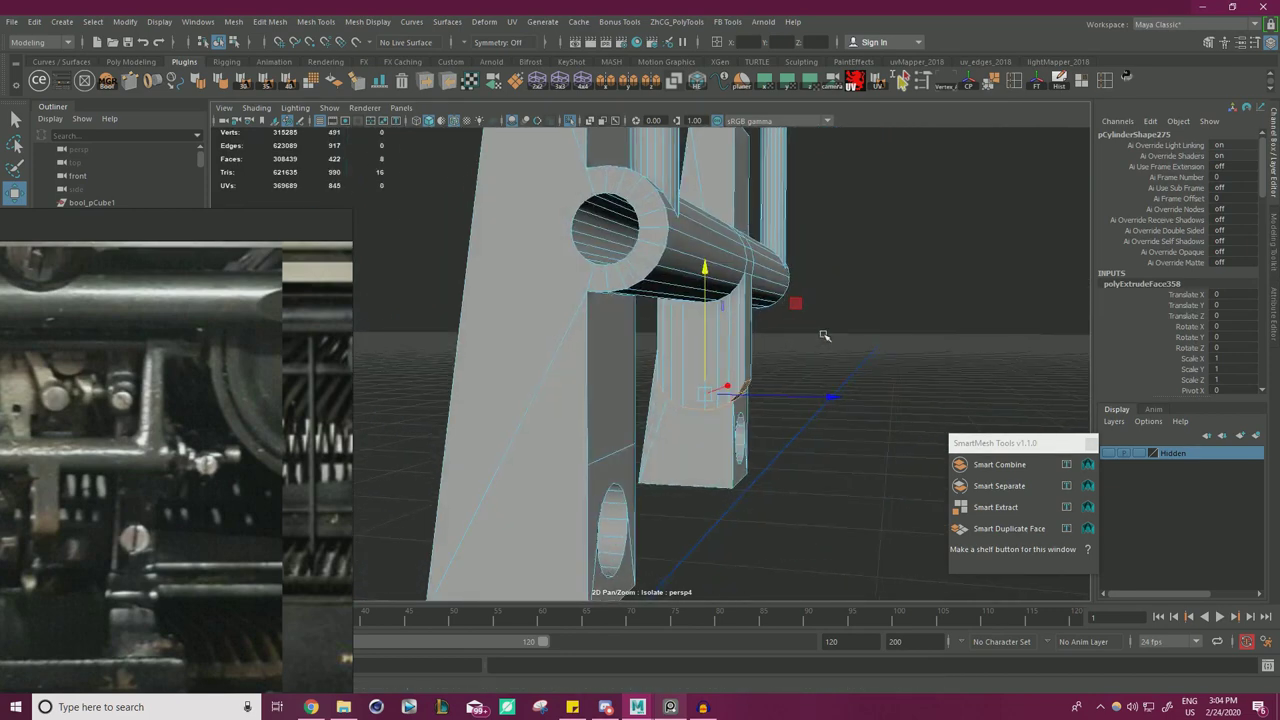
- Narrow the middle band and its tab along the shaft, and adjust the height of the tab's rounded lower end
left_click_drag(843, 333, 723, 337, "alt")
right_click(656, 289)
left_click(590, 286)
left_click_drag(752, 482, 753, 480)
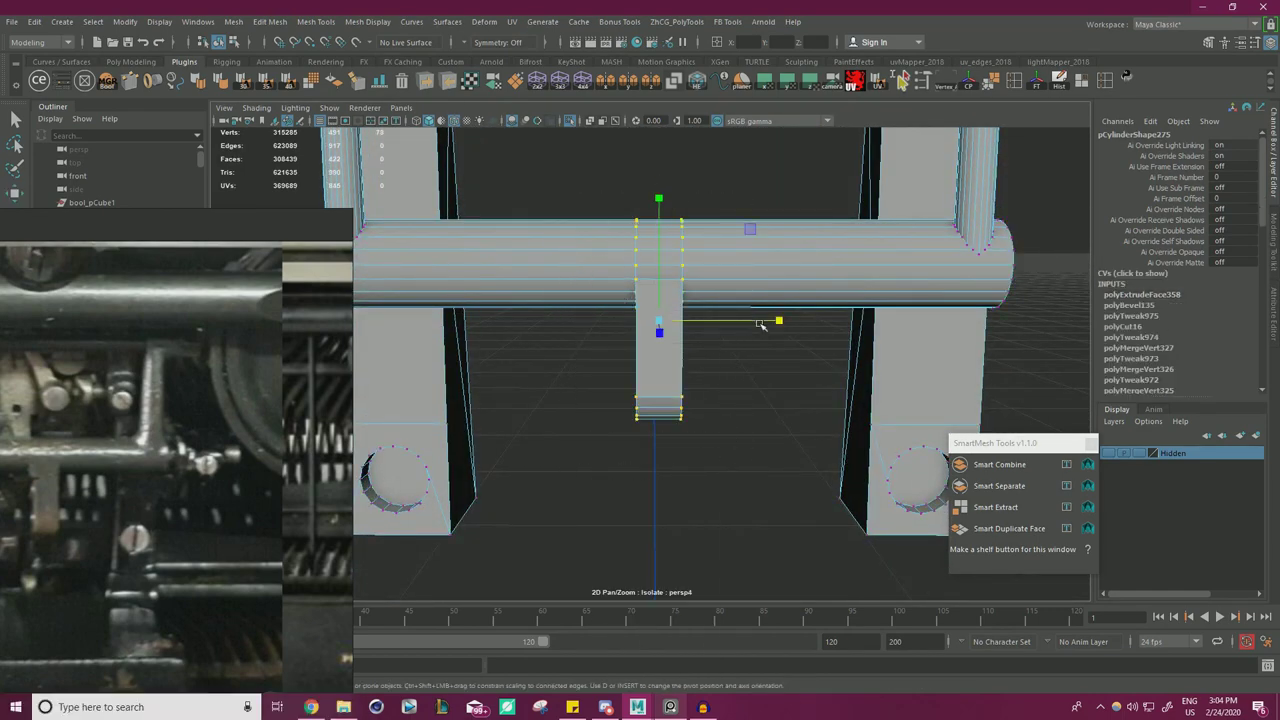
left_click_drag(724, 319, 598, 436, "alt")
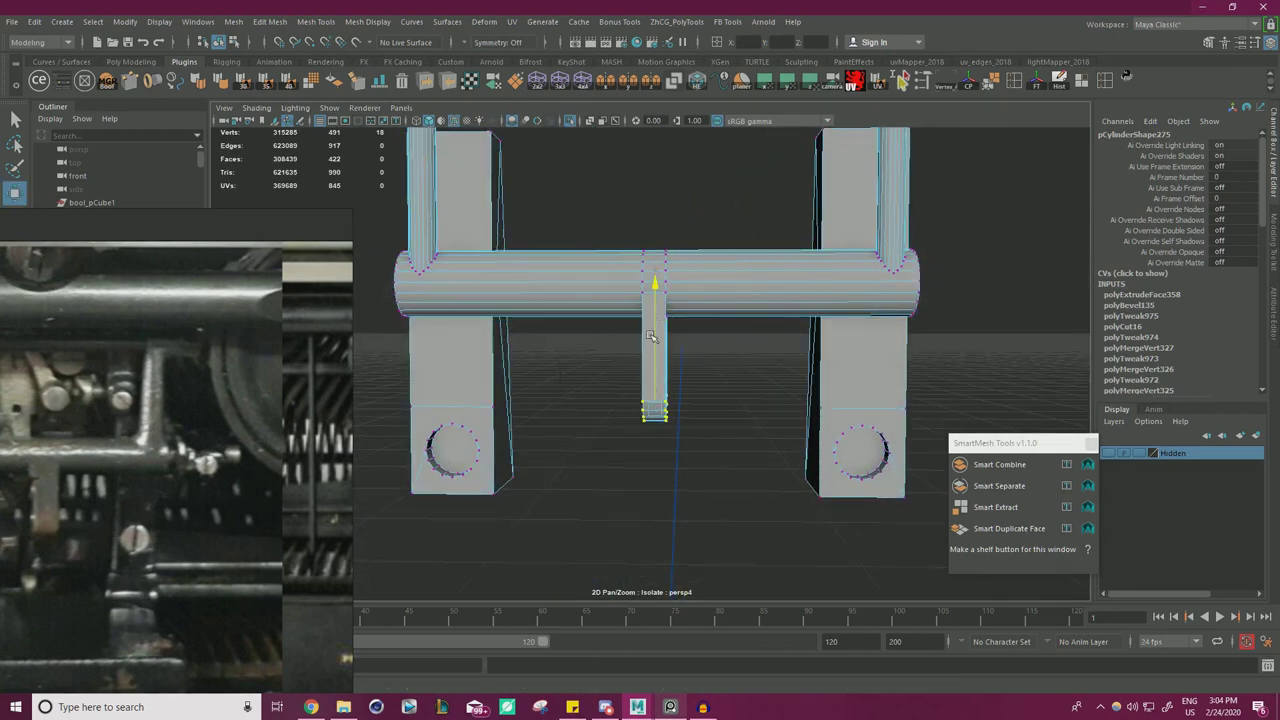
left_click_drag(580, 372, 634, 383, "alt")
right_click_drag(634, 383, 690, 400, "alt")
left_click_drag(600, 396, 593, 252, "alt")
- Leave vertex editing, deselect the bracket and show the whole typewriter again
right_click_drag(593, 252, 650, 200)
left_click(700, 300)
right_click_drag(700, 300, 390, 322, "alt")
left_click_drag(390, 322, 611, 306, "alt")
right_click_drag(611, 306, 594, 152, "alt")
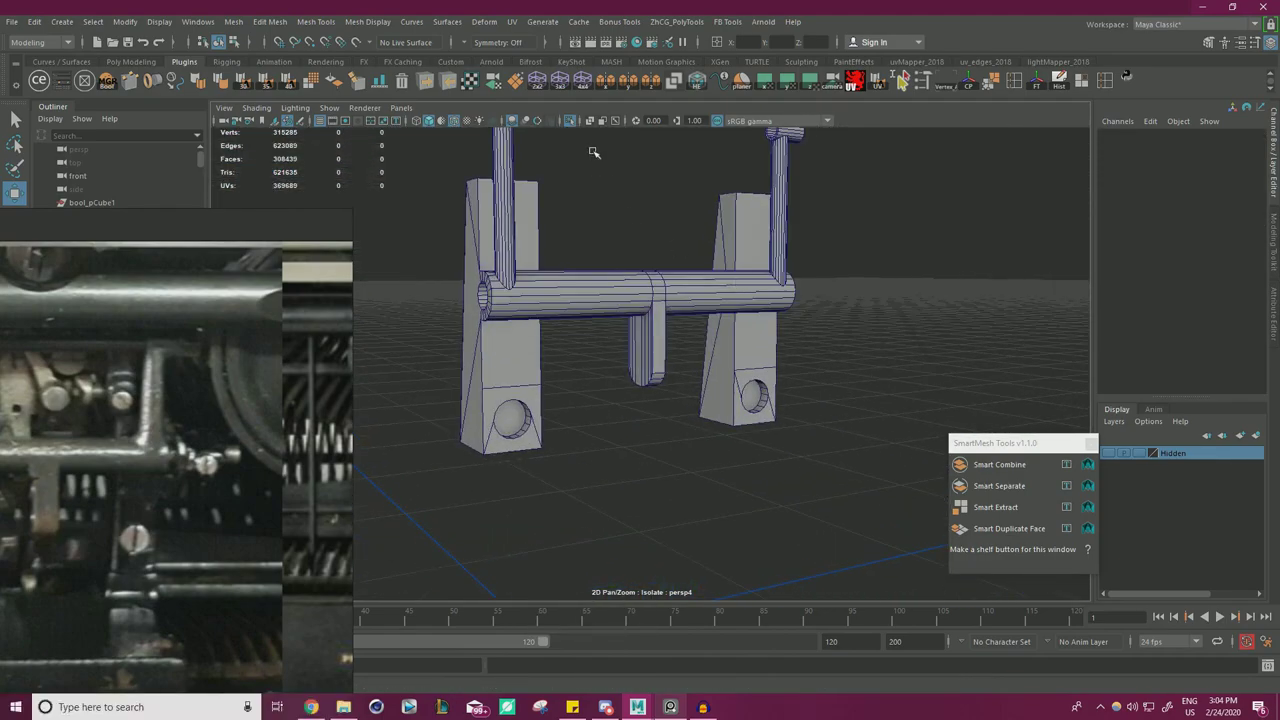
left_click(569, 121)
- Select the vertices of the middle band and tab and widen them slightly along the shaft to match the reference
left_click_drag(506, 273, 588, 272, "alt")
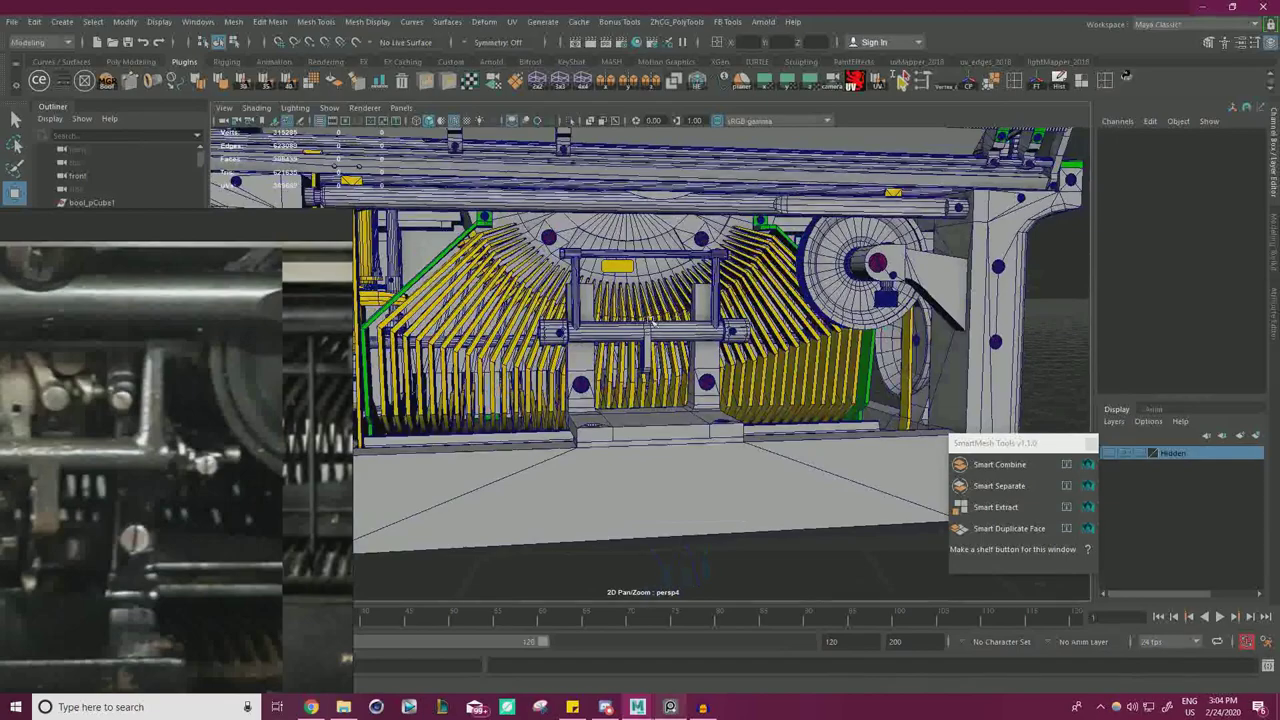
right_click_drag(219, 403, 341, 334)
mouse_move(672, 342)
left_mouse_down("alt")
mouse_move(644, 367)
mouse_move(681, 353)
left_mouse_up("alt")
scroll(681, 349, "up", 5)
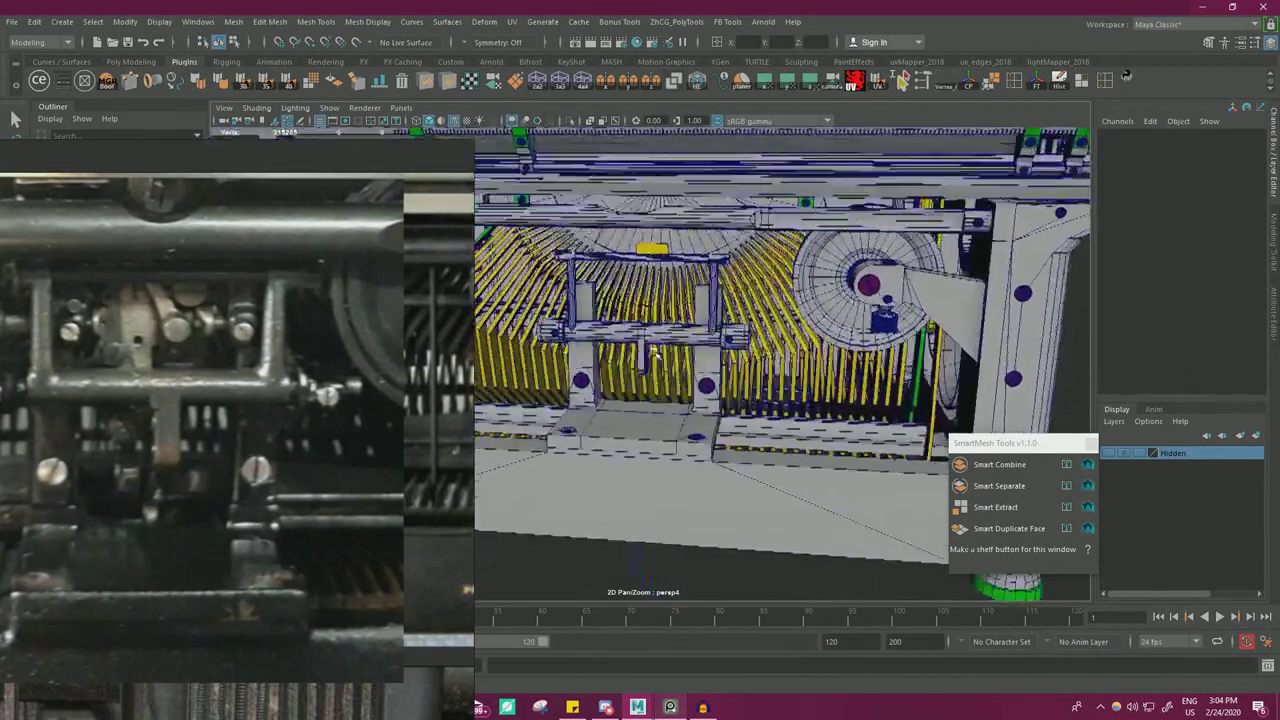
left_click_drag(674, 362, 645, 360, "alt")
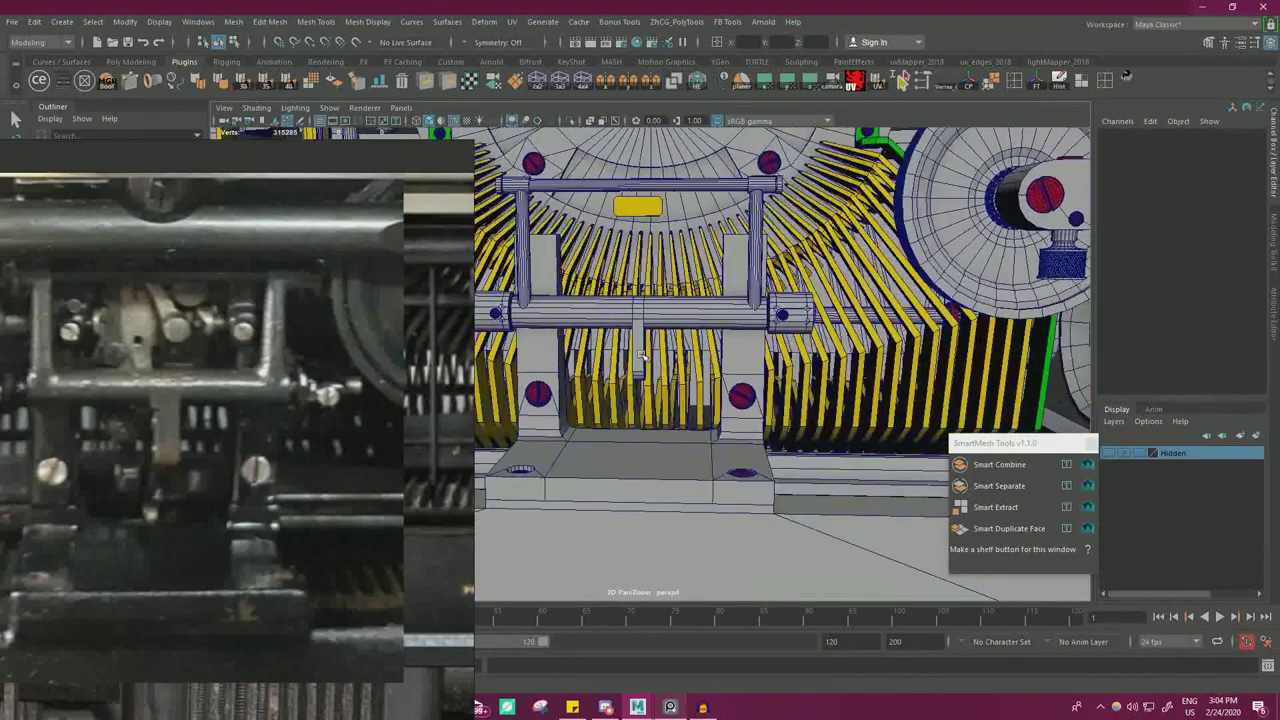
left_click(639, 350)
right_click_drag(640, 322, 580, 323)
mouse_move(601, 413)
left_mouse_down()
mouse_move(654, 356)
mouse_move(642, 340)
mouse_move(644, 352)
mouse_move(675, 285)
left_mouse_up()
key("r")
left_click_drag(687, 344, 690, 346)
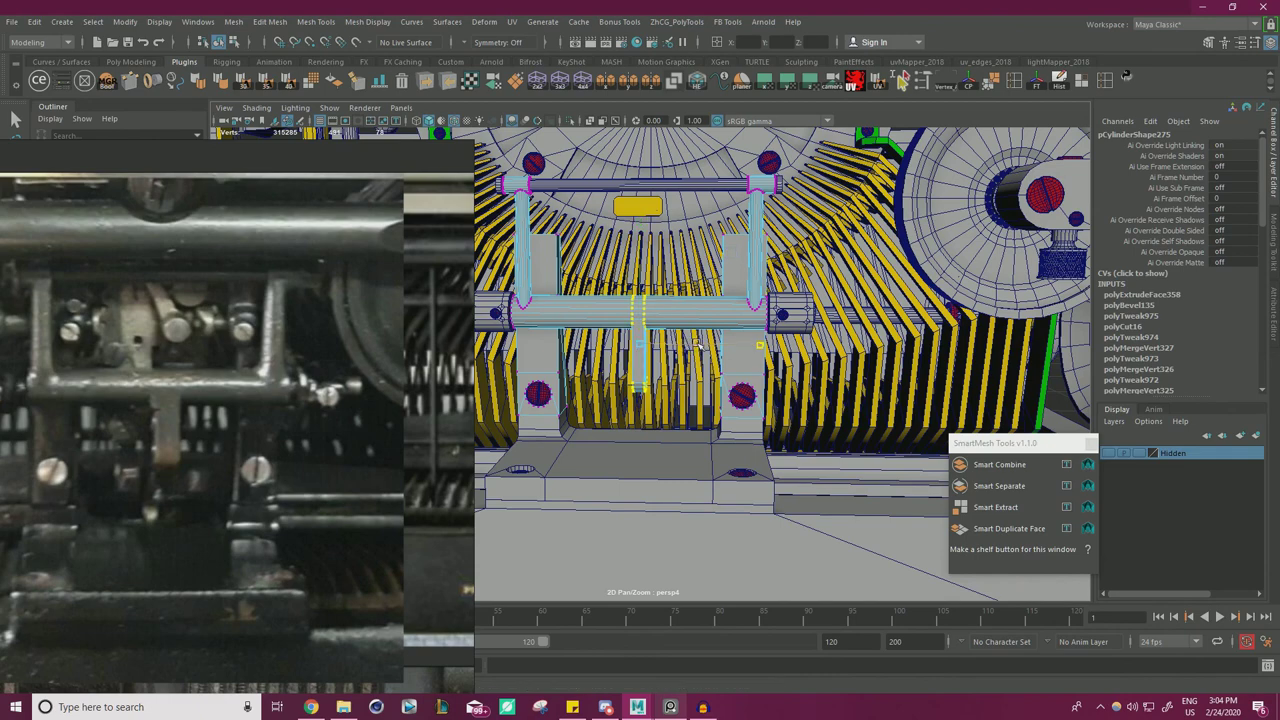
left_click_drag(700, 344, 706, 345)
- Compare the tab's lower end, thickness and length with the close-up rear reference photos
key("w")
left_click_drag(598, 427, 648, 338)
scroll(438, 484, "down", 8)
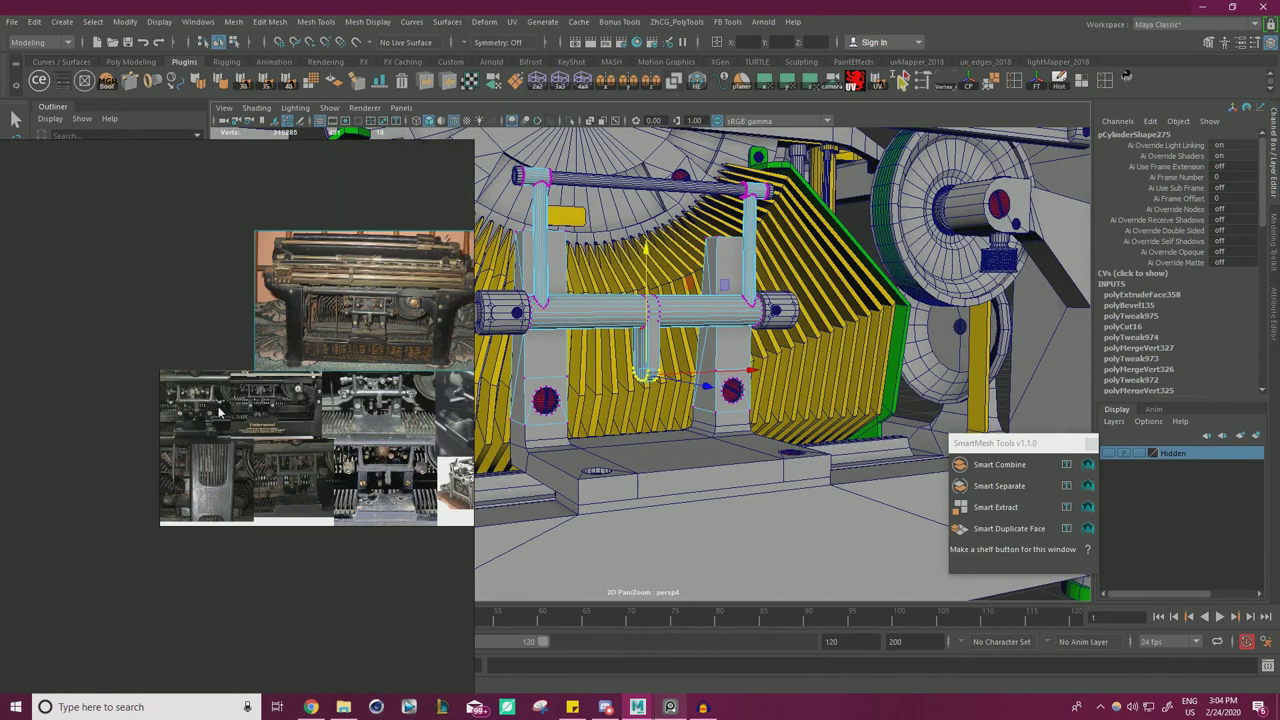
middle_click_drag(411, 455, 314, 398)
scroll(275, 412, "up", 11)
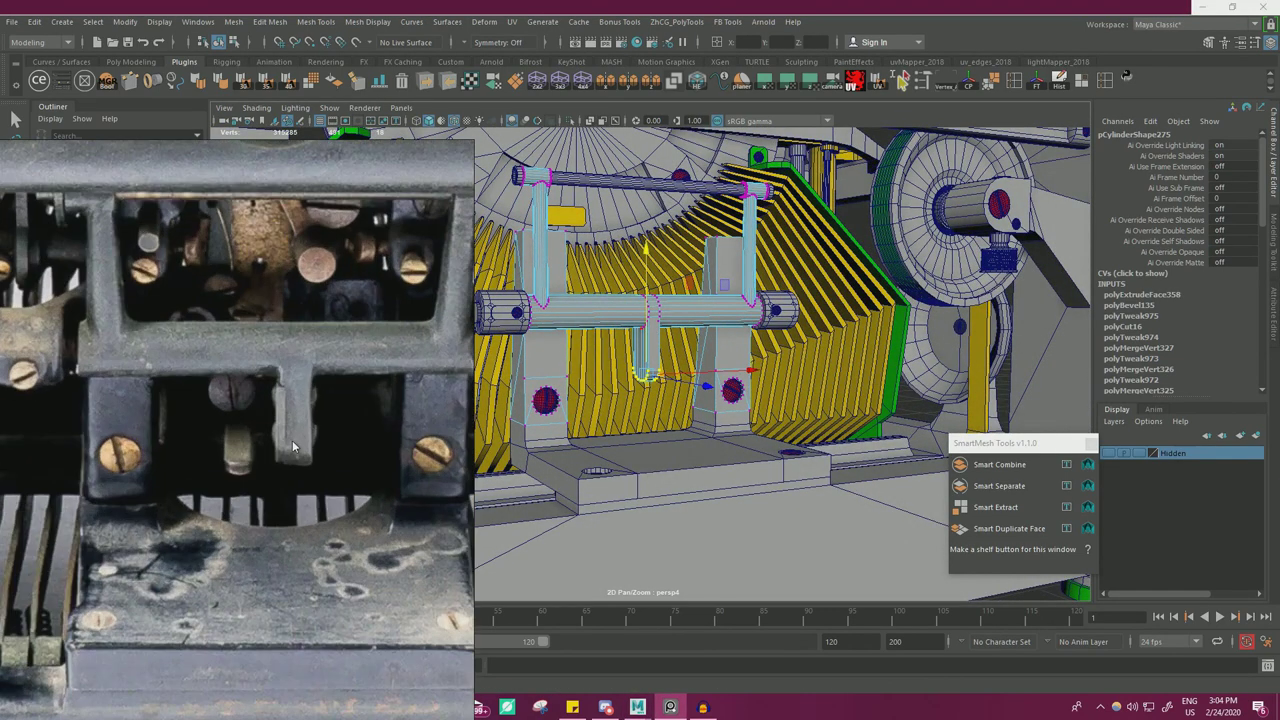
scroll(292, 445, "down", 5)
middle_click_drag(292, 445, 120, 420)
middle_click_drag(462, 435, 630, 588)
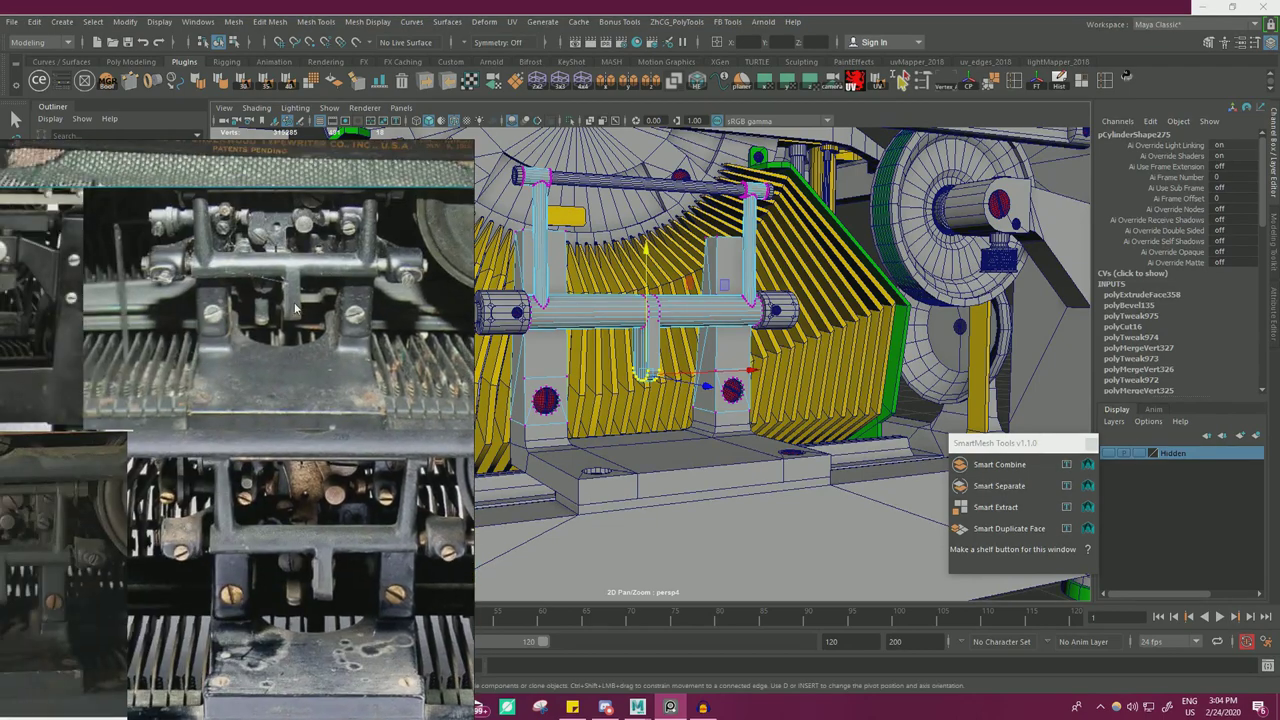
scroll(312, 305, "up", 6)
left_click_drag(689, 281, 670, 380, "alt")
- Select the bracket together with both end collars, their screws and the upper rod
right_click_drag(645, 318, 704, 298)
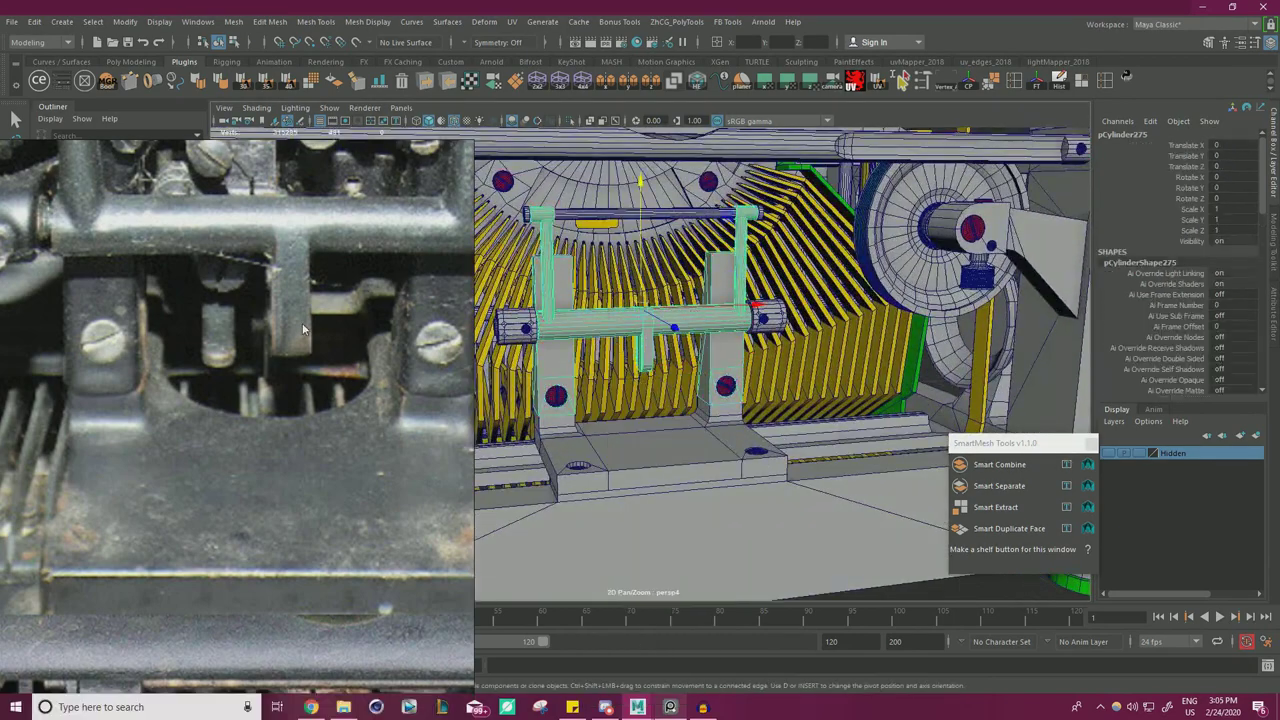
scroll(772, 326, "up", 5)
left_click(867, 270, "shift")
left_click(849, 287, "shift")
scroll(849, 287, "down", 4)
middle_click_drag(545, 317, 694, 300, "alt")
scroll(694, 300, "up", 3)
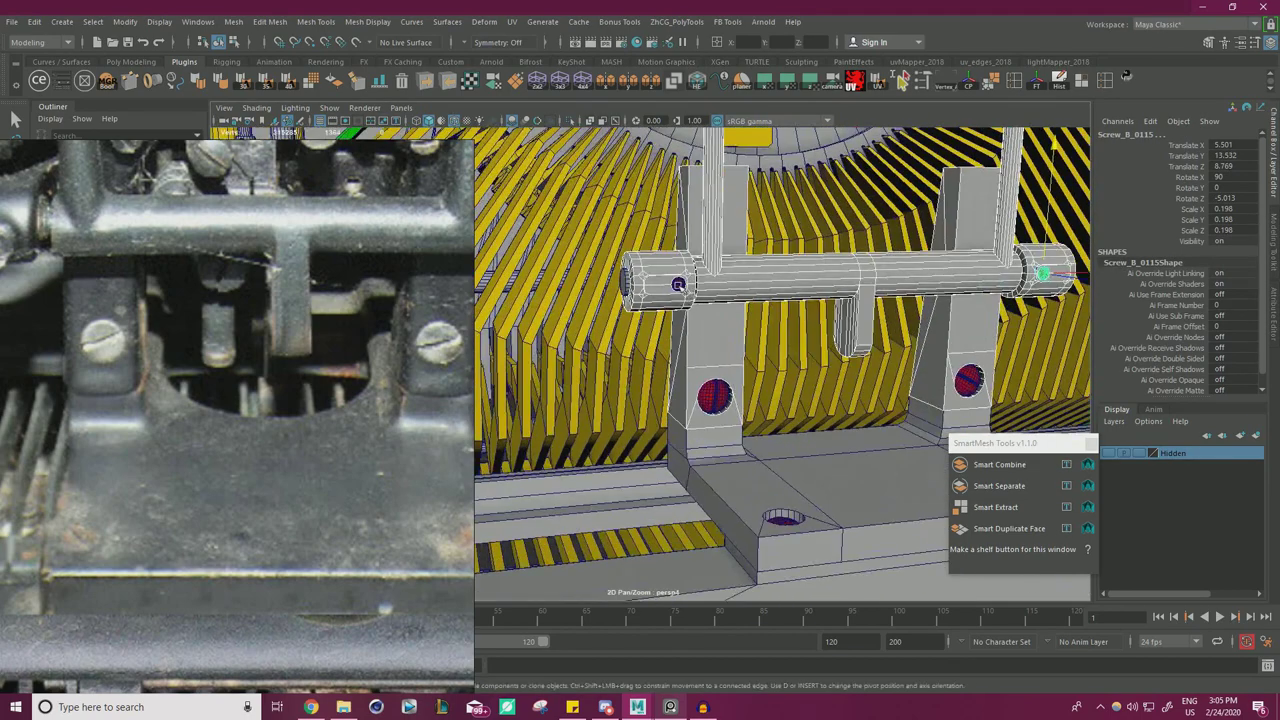
left_click(620, 281)
left_click_drag(620, 281, 688, 314, "alt")
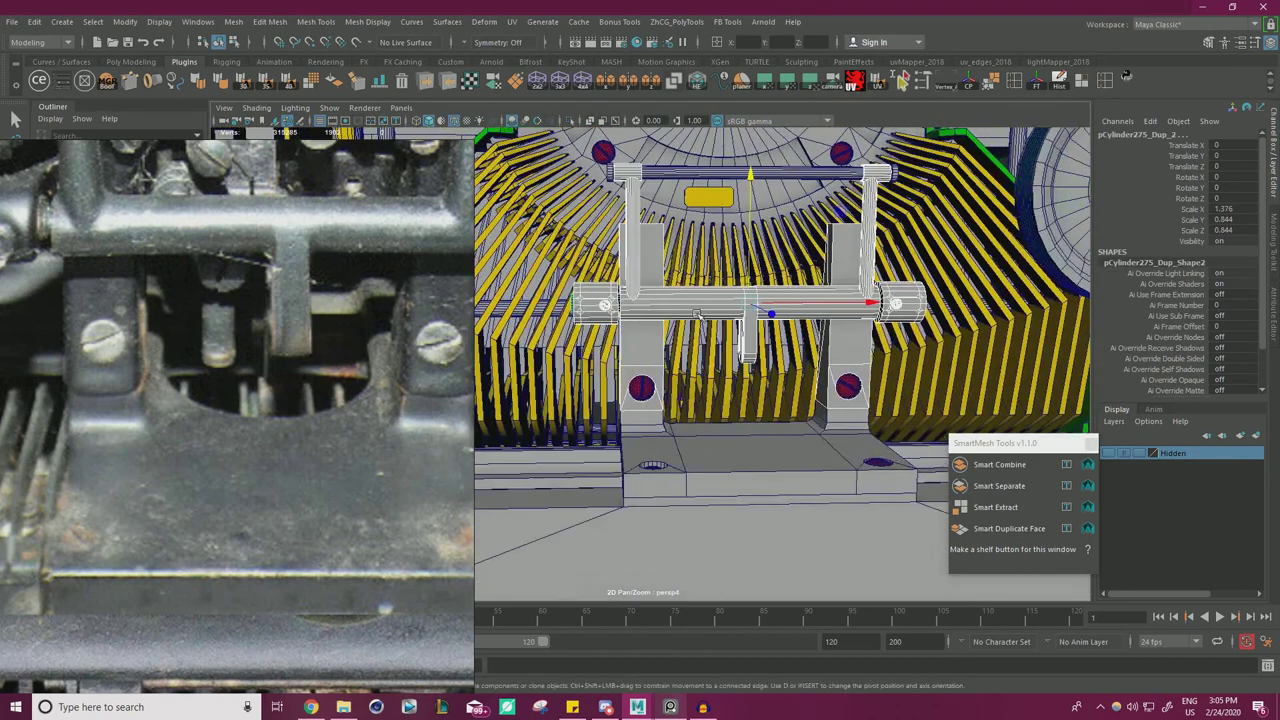
left_click(673, 169)
- Raise the vertices of the frame, shaft, collars, screws and upper rod slightly, excluding the vertices of the legs' lower parts
left_click_drag(673, 169, 970, 248, "alt")
right_click_drag(972, 247, 915, 246)
left_click_drag(915, 246, 679, 305, "alt")
scroll(690, 272, "up", 4)
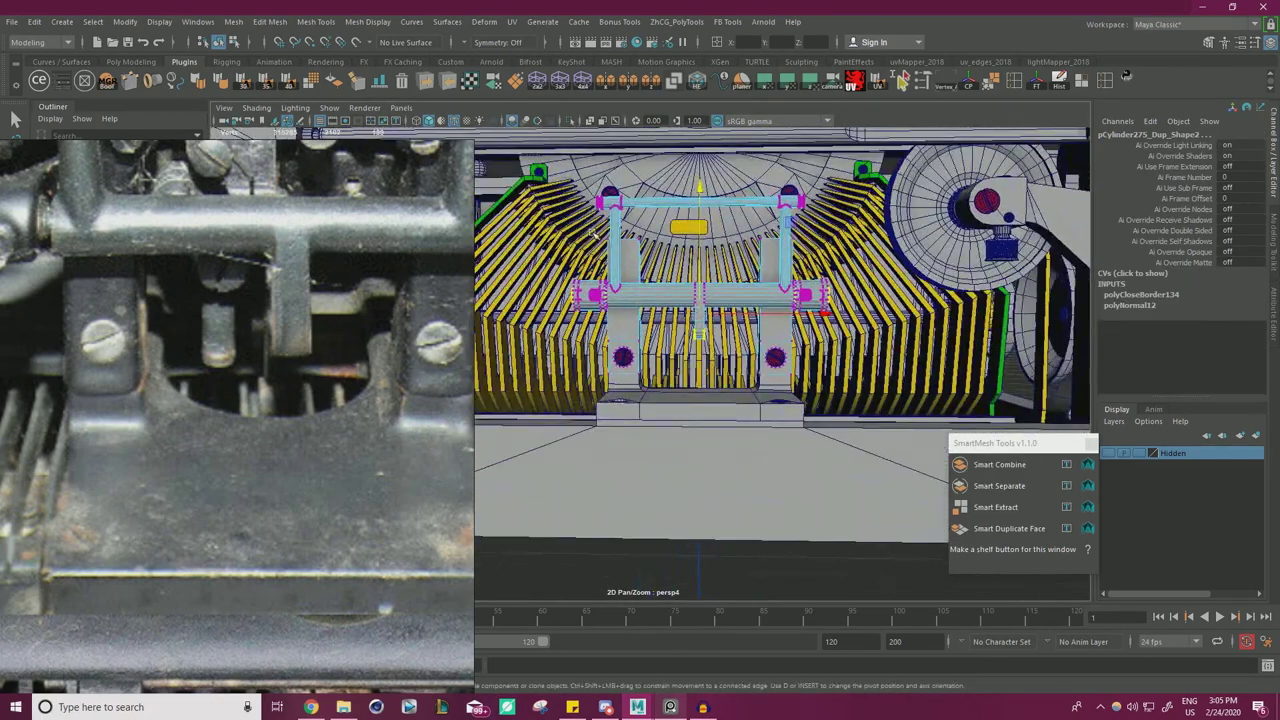
mouse_move(872, 331)
left_mouse_down()
mouse_move(885, 341)
mouse_move(859, 341)
left_mouse_up()
right_click_drag(735, 329, 886, 365, "alt")
left_click_drag(770, 385, 915, 314, "ctrl")
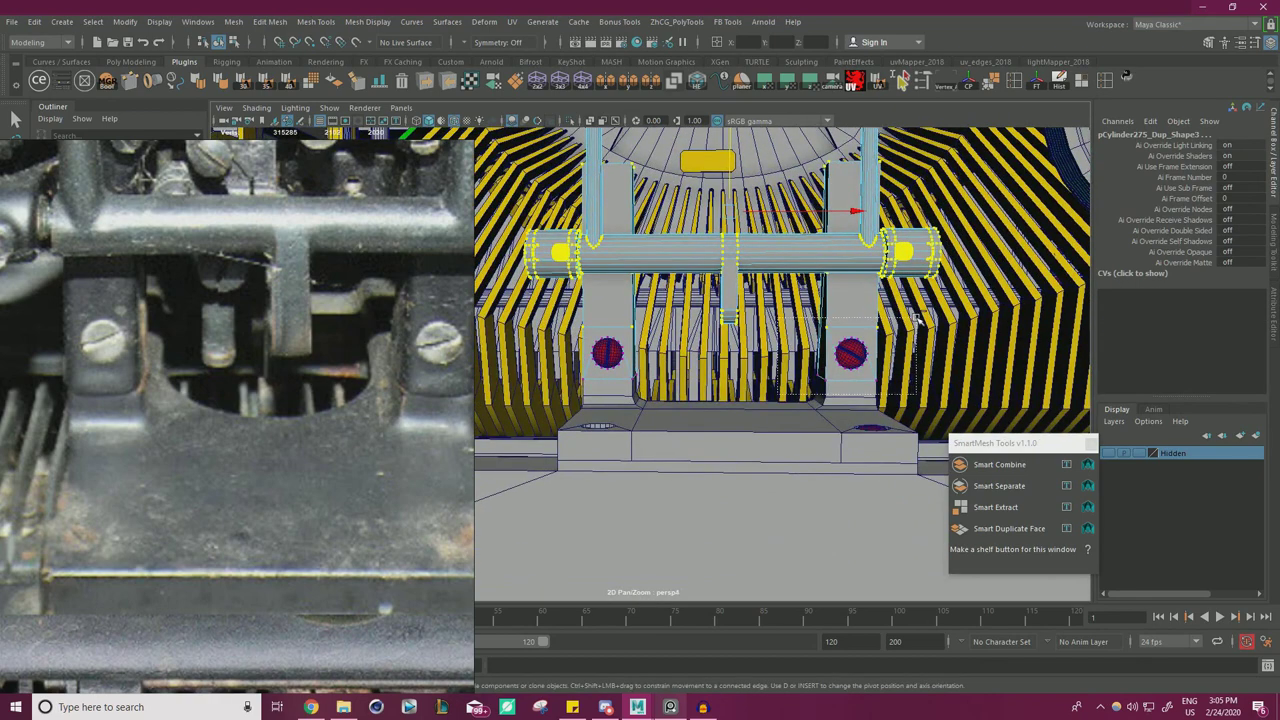
left_click_drag(694, 391, 703, 211, "ctrl")
right_click_drag(703, 211, 625, 240, "alt")
left_click_drag(625, 240, 632, 271, "alt")
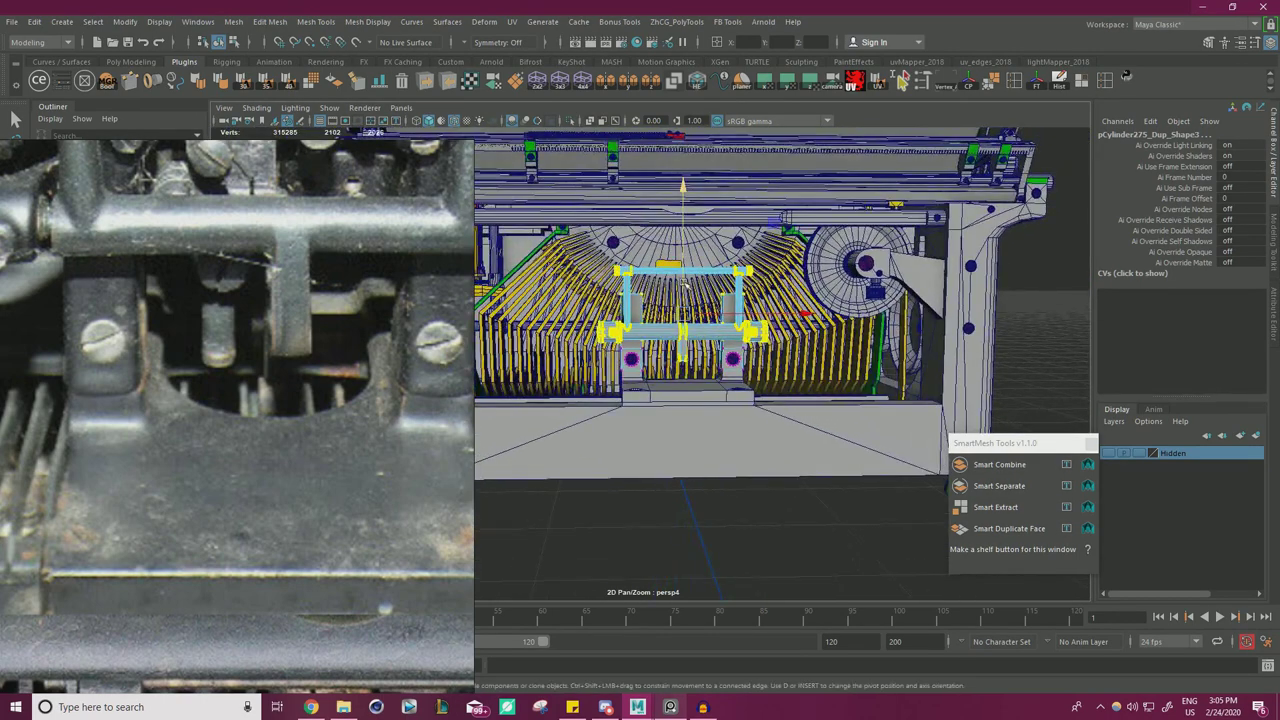
- Examine the frame height, legs and end collars in several rear reference photos against the model, and leave vertex editing
scroll(273, 348, "down", 3)
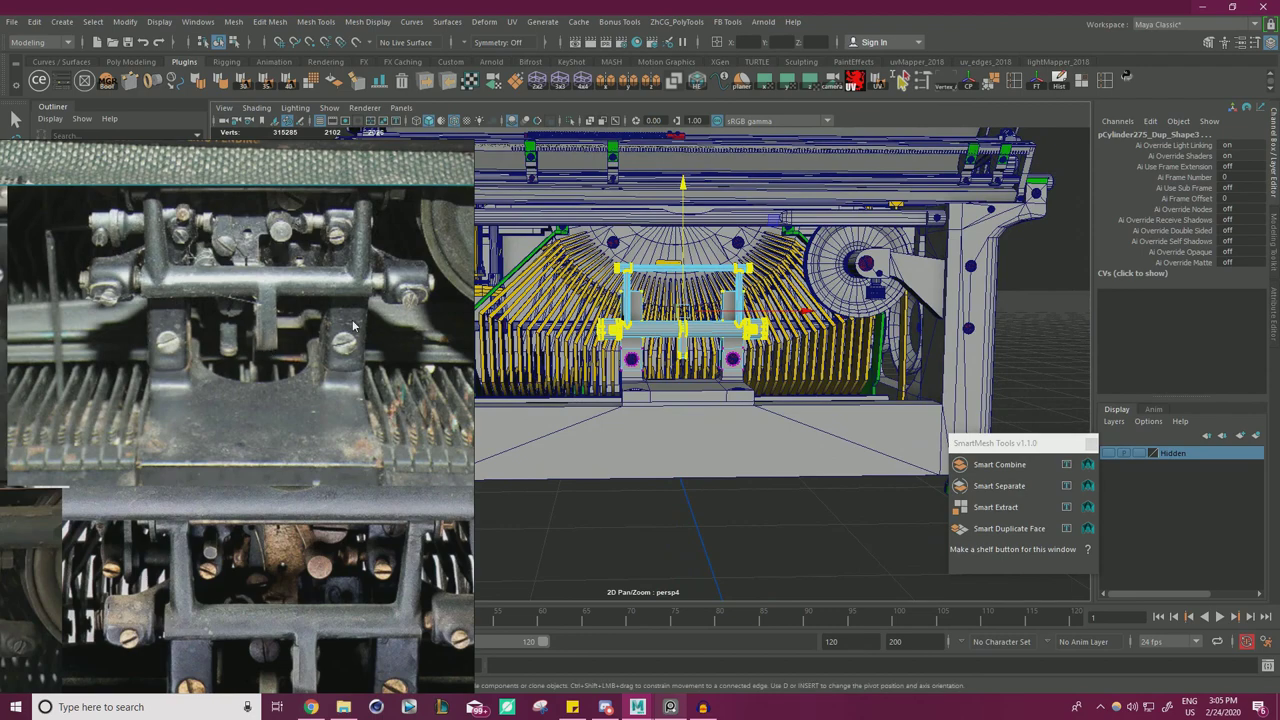
scroll(703, 258, "up", 3)
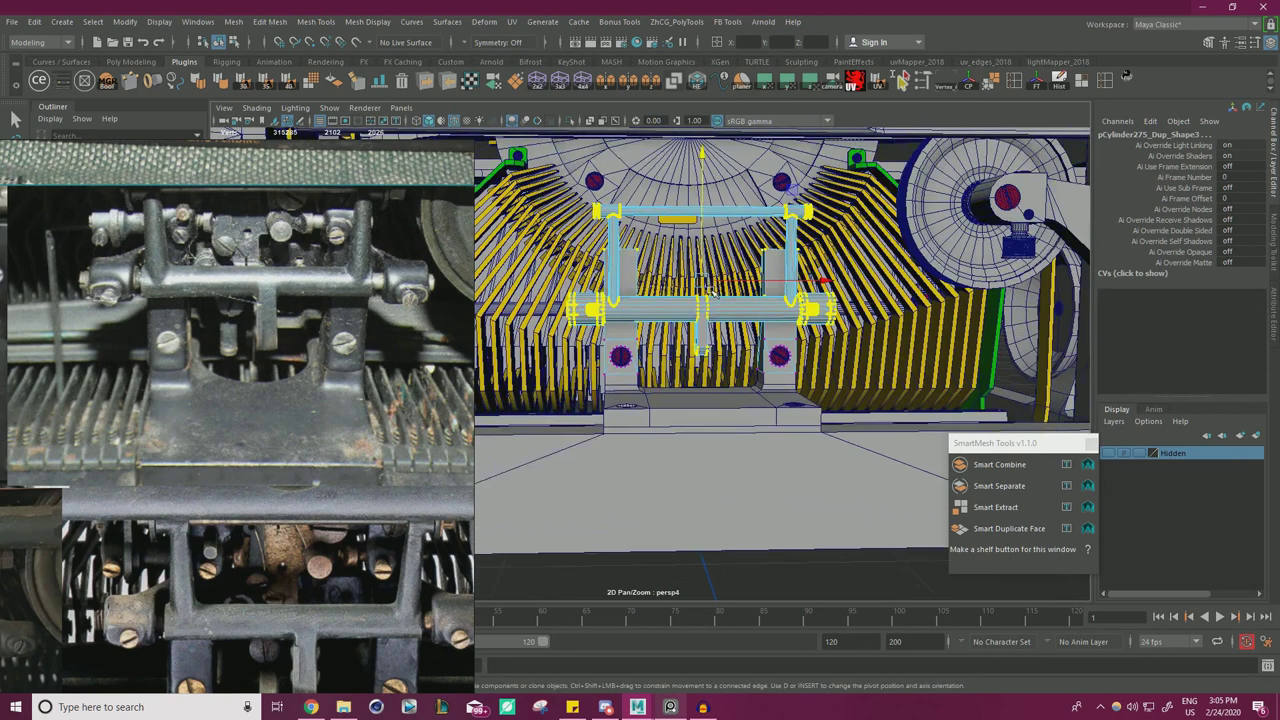
right_click_drag(193, 476, 199, 340)
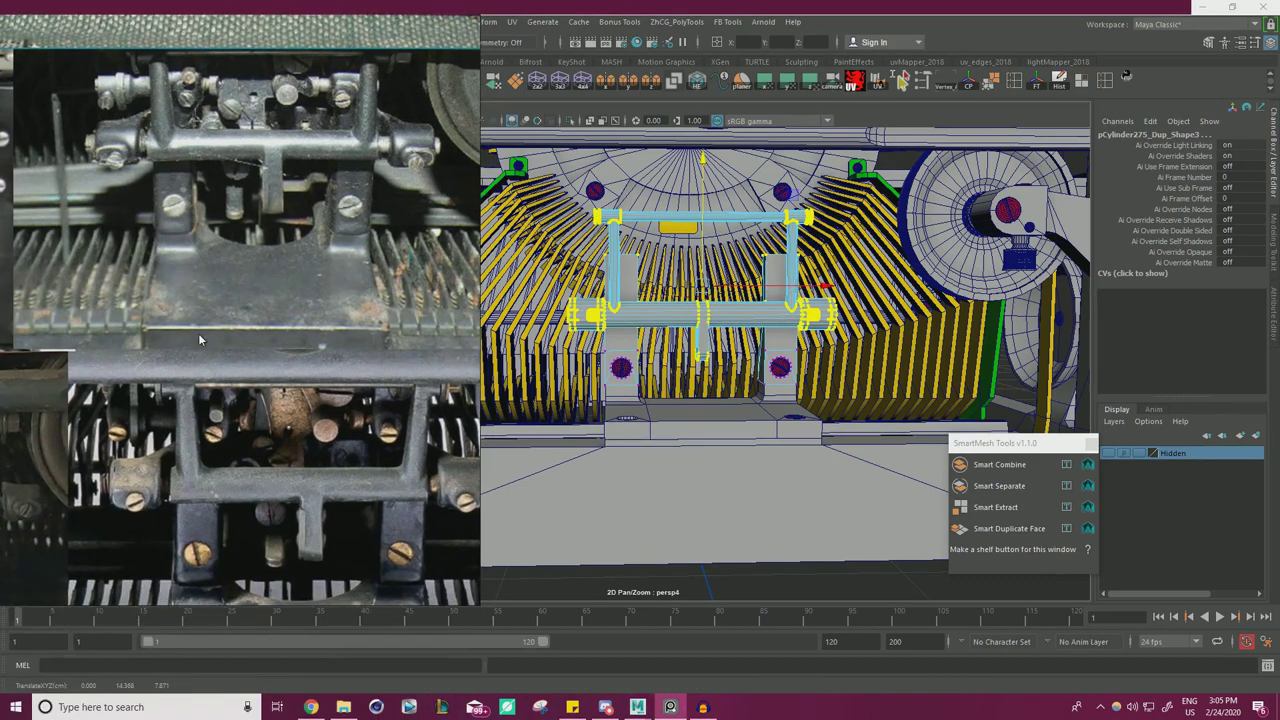
middle_click_drag(283, 178, 271, 250)
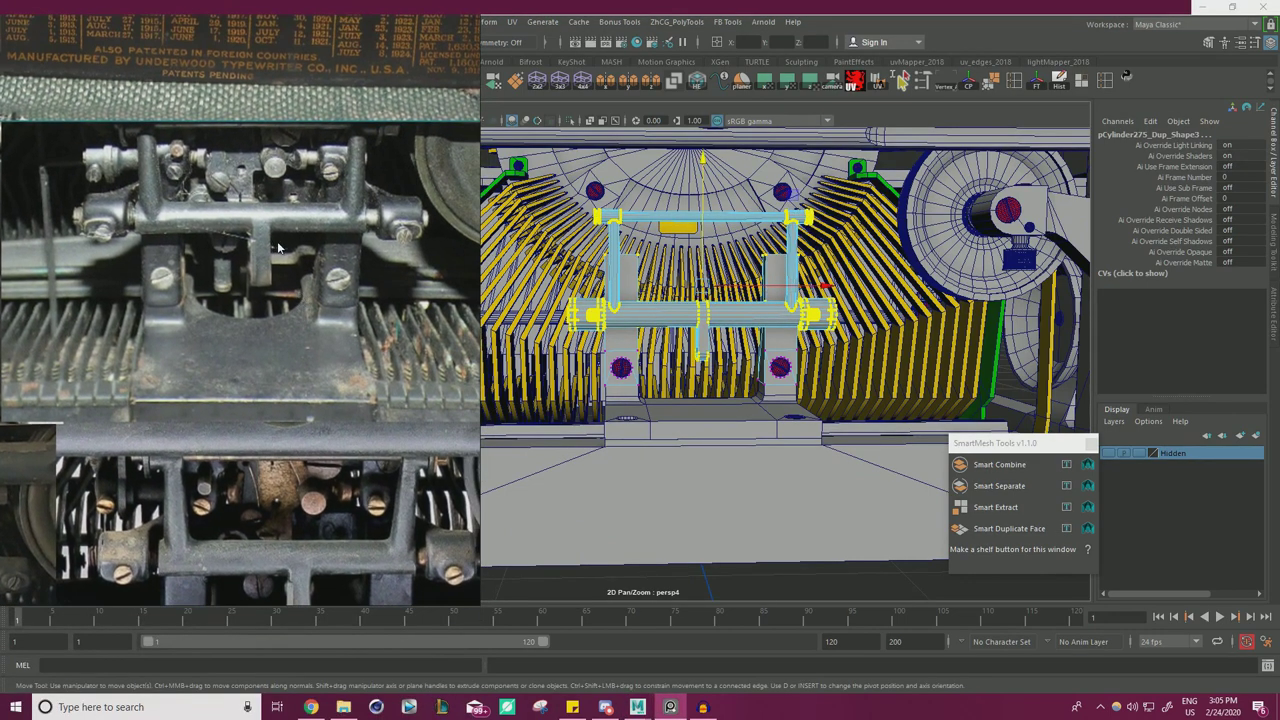
scroll(240, 210, "down", 5)
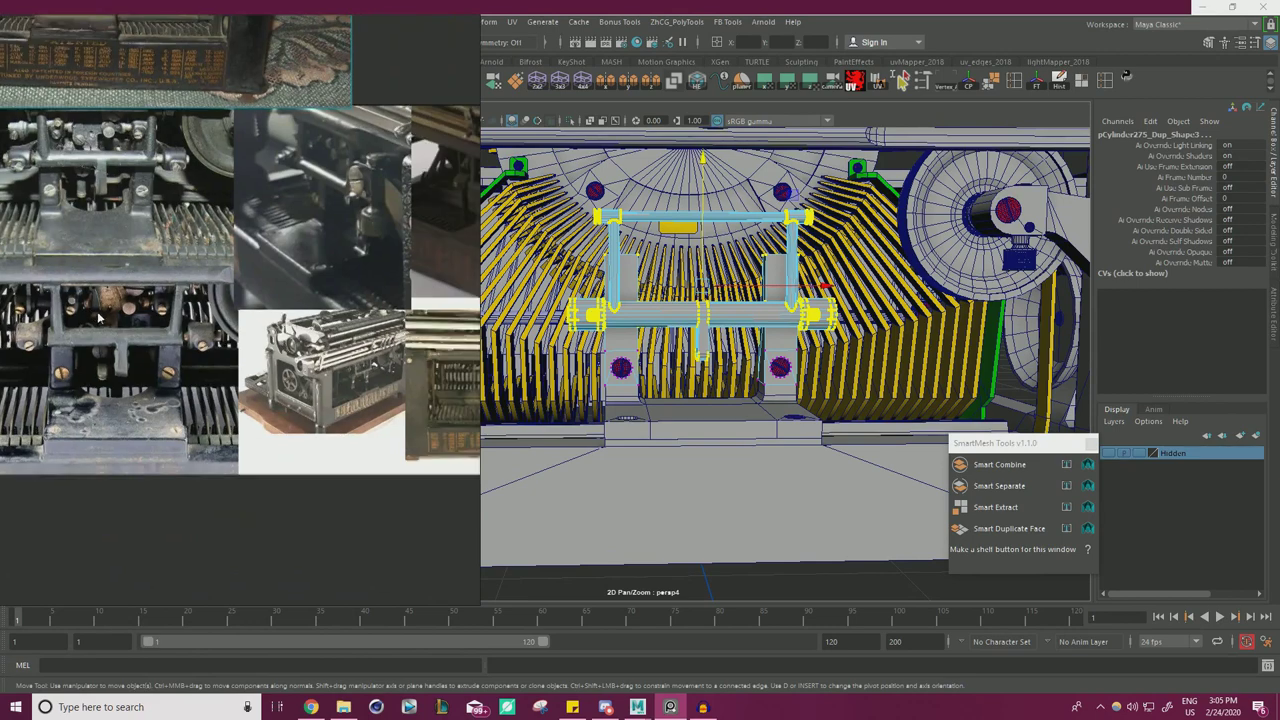
middle_click_drag(251, 374, 552, 259)
scroll(248, 393, "up", 4)
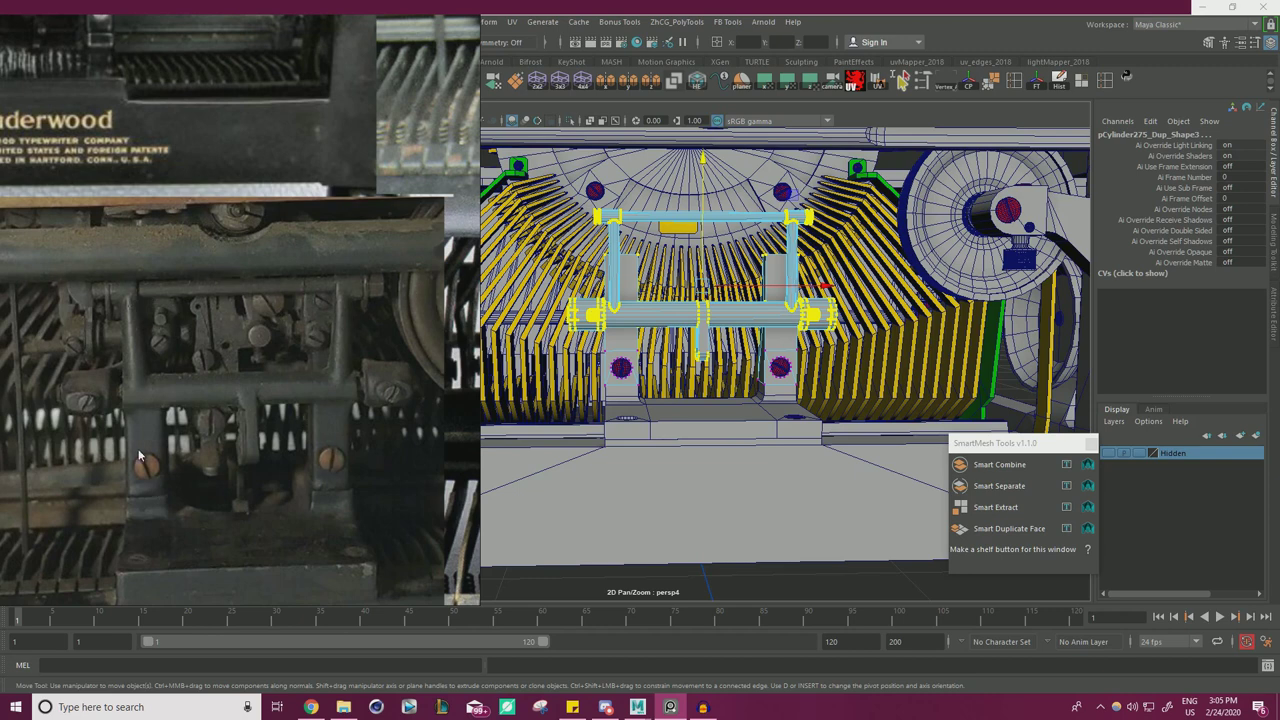
scroll(328, 345, "up", 1)
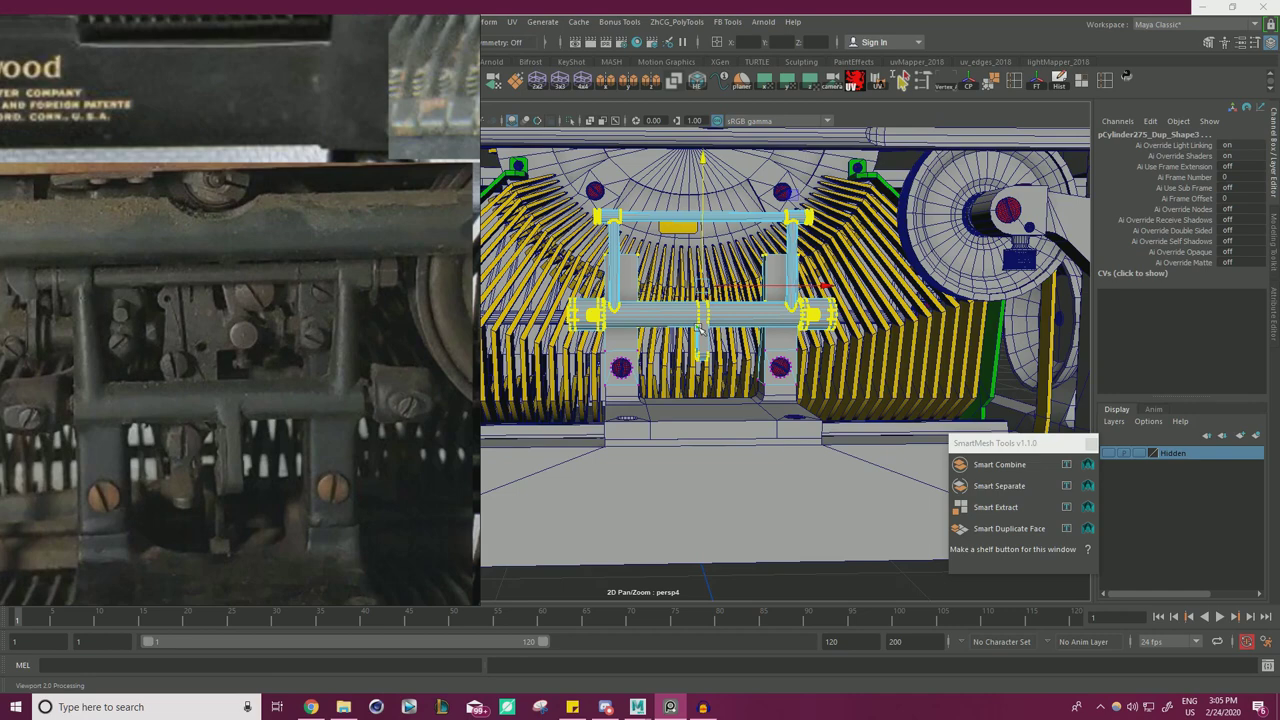
left_click_drag(768, 300, 695, 286, "alt")
right_click_drag(692, 285, 757, 267)
left_click_drag(737, 288, 684, 296, "alt")
middle_click_drag(38, 404, 256, 352)
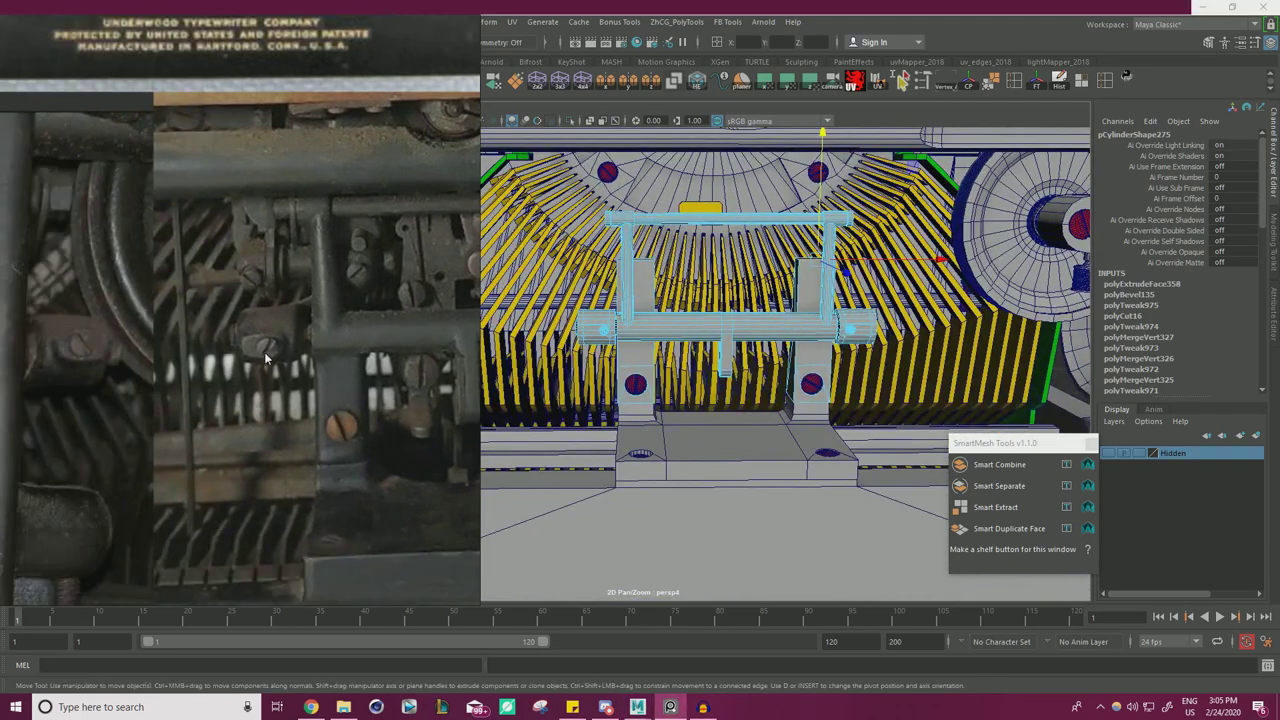
- Examine the bracket's frame, end collars and hanging tab in the rear reference photos
right_click_drag(256, 352, 694, 342)
middle_click_drag(615, 338, 751, 314)
scroll(751, 314, "down", 4)
scroll(608, 322, "up", 6)
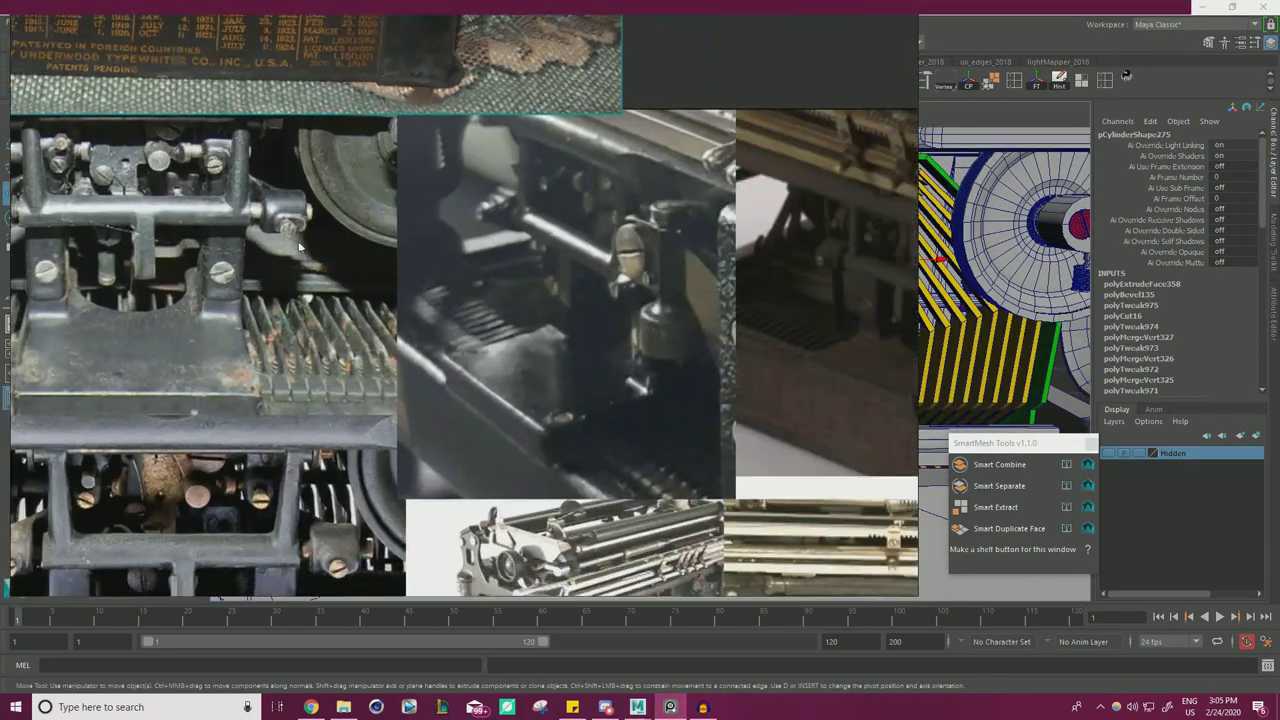
middle_click_drag(664, 471, 805, 524)
scroll(543, 220, "down", 3)
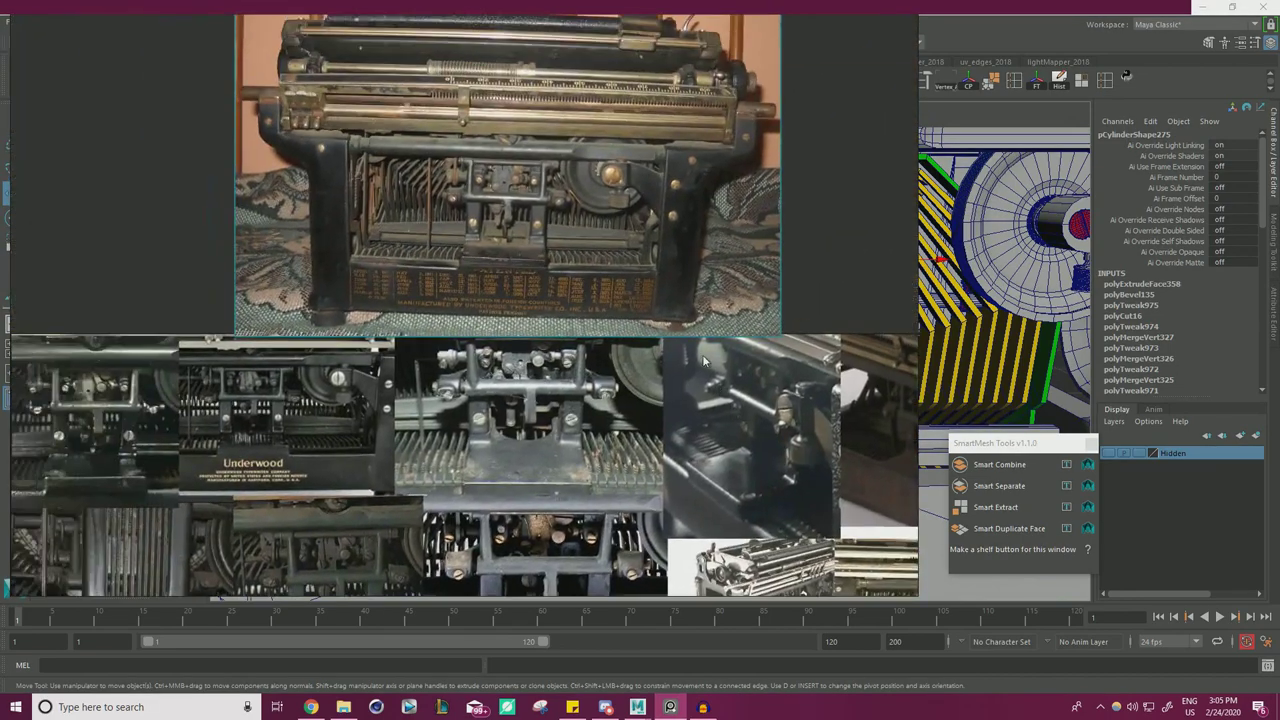
scroll(520, 180, "up", 5)
middle_click_drag(496, 163, 539, 246)
scroll(539, 246, "up", 1)
scroll(376, 264, "up", 3)
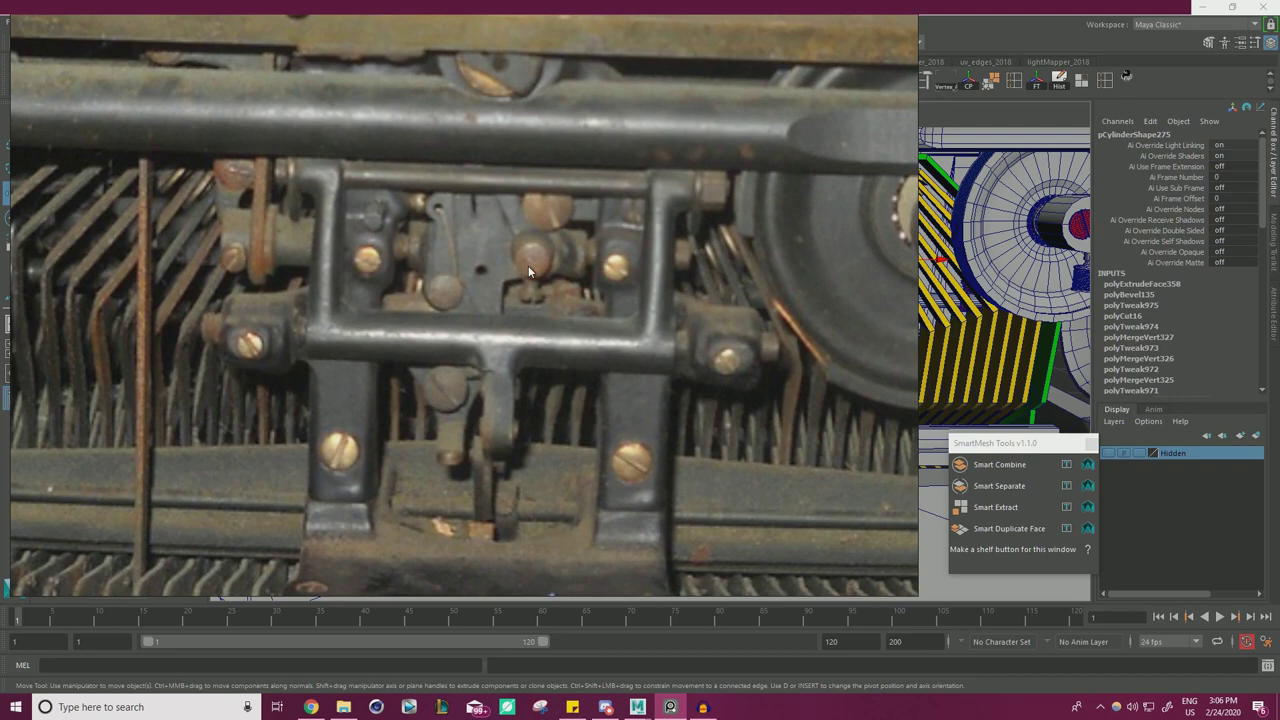
scroll(608, 283, "down", 8)
scroll(518, 302, "up", 8)
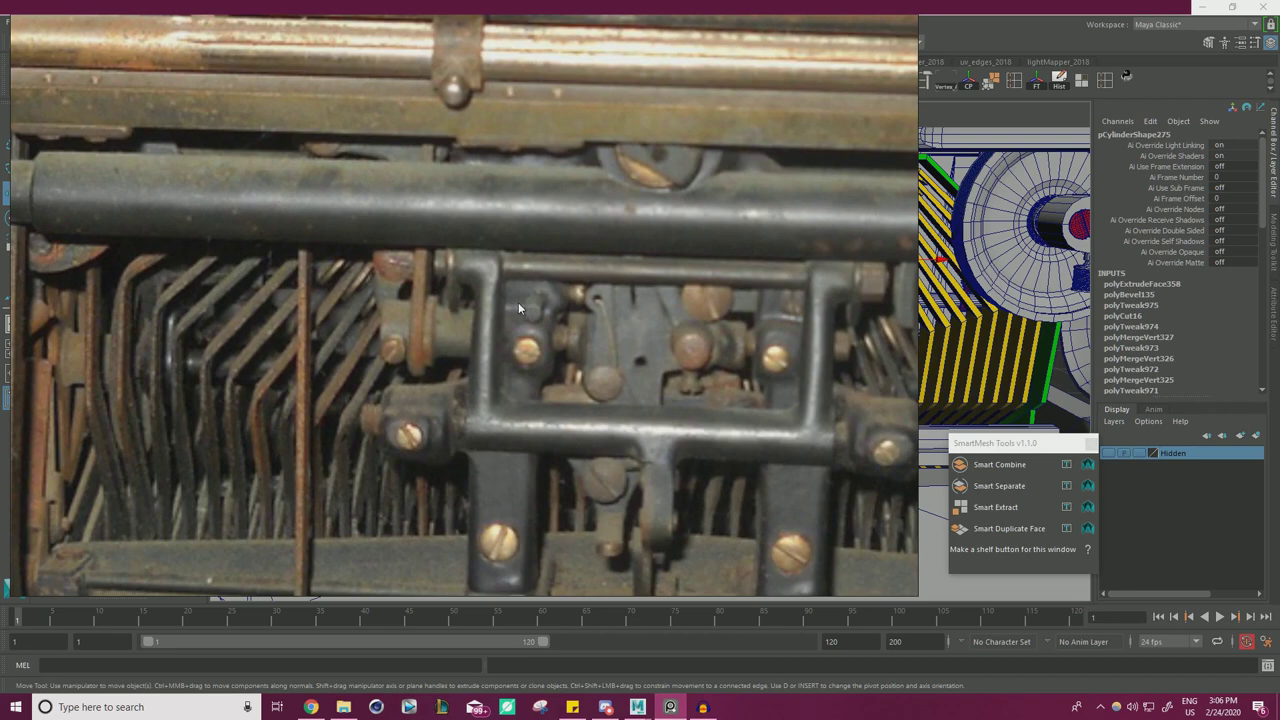
- Compare the legs, frame and shaft across the other close-up and full rear photos on the reference board
scroll(580, 303, "down", 6)
middle_click_drag(468, 575, 585, 288)
middle_click_drag(323, 447, 514, 282)
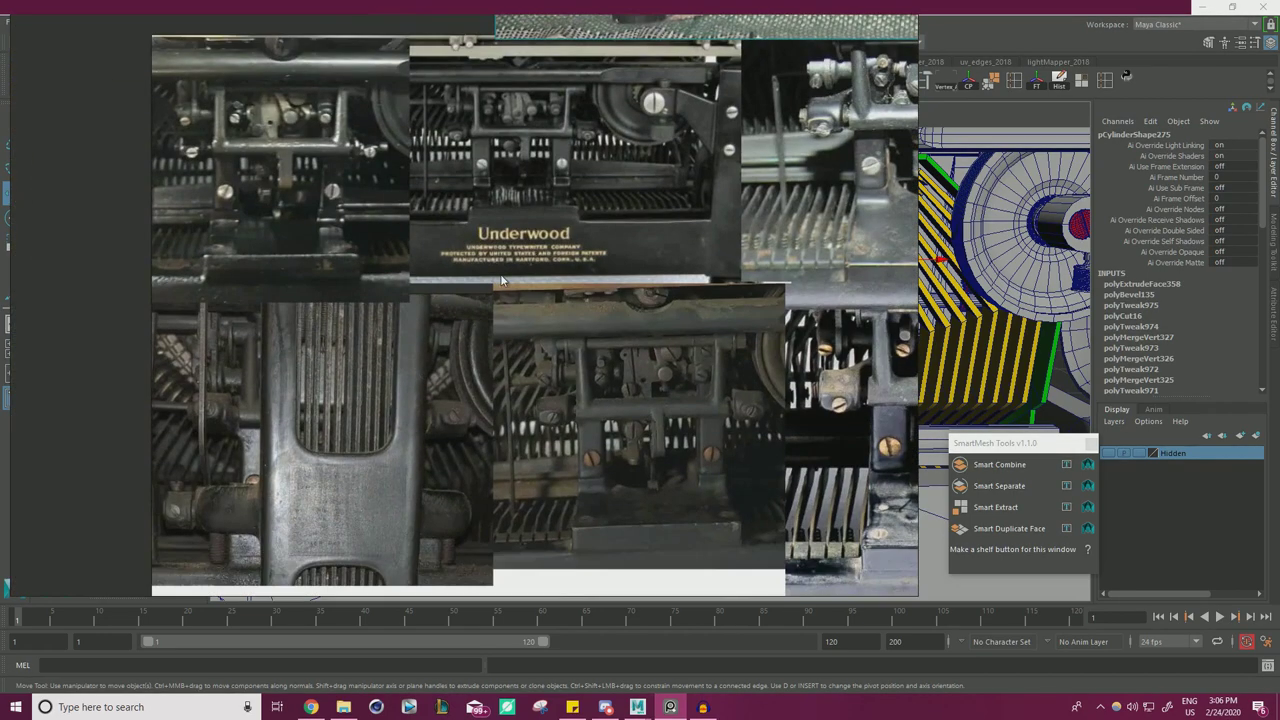
scroll(521, 138, "up", 4)
middle_click_drag(490, 124, 507, 277)
scroll(509, 280, "down", 7)
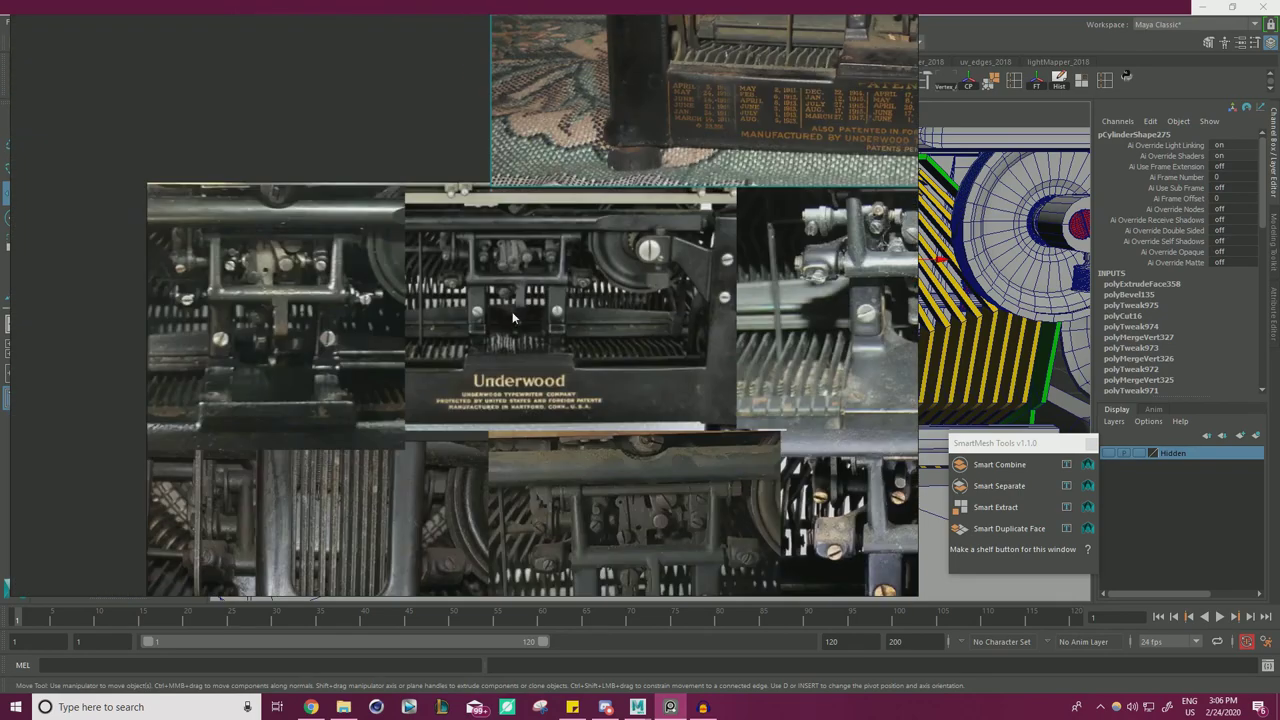
scroll(620, 305, "up", 8)
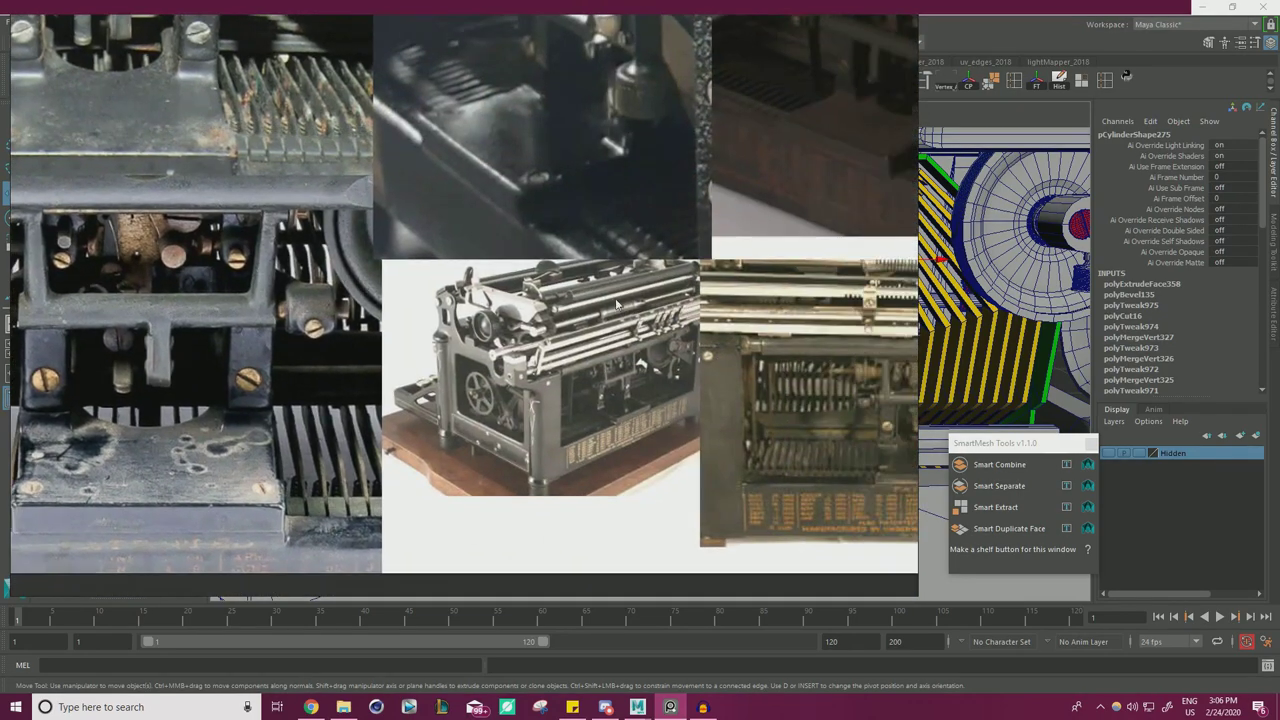
- Find the close-up photo of the bracket with tapered uprights and place the reference window beside the model view
middle_click_drag(784, 329, 547, 277)
scroll(547, 230, "down", 4)
middle_click_drag(450, 103, 813, 525)
middle_click_drag(584, 319, 694, 364)
scroll(695, 370, "up", 8)
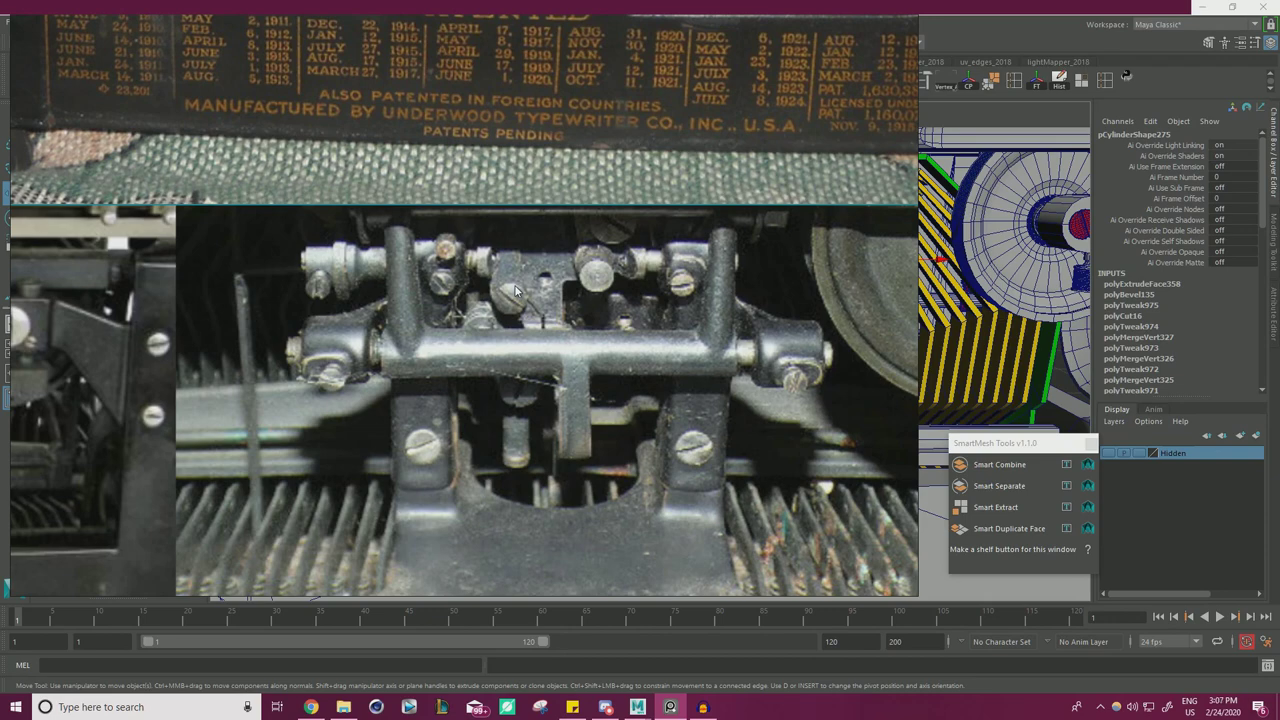
middle_click_drag(489, 294, 706, 187)
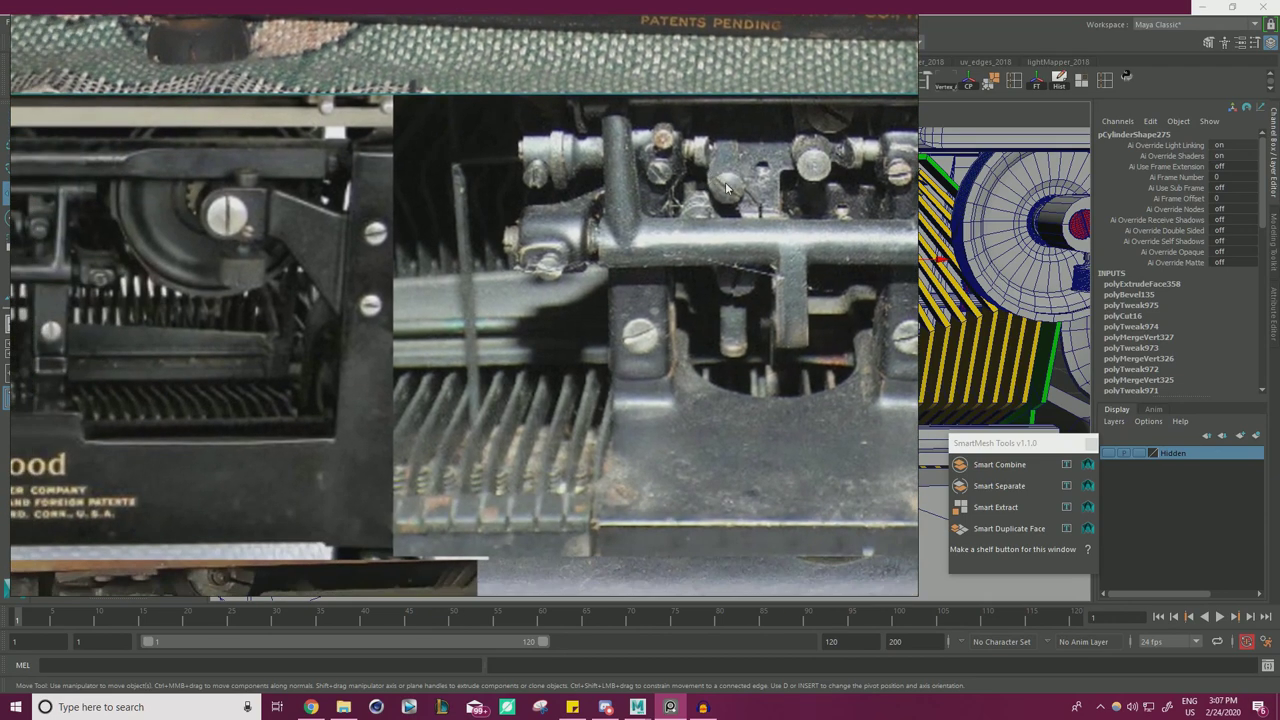
right_click_drag(706, 187, 119, 361)
middle_click_drag(250, 389, 265, 381)
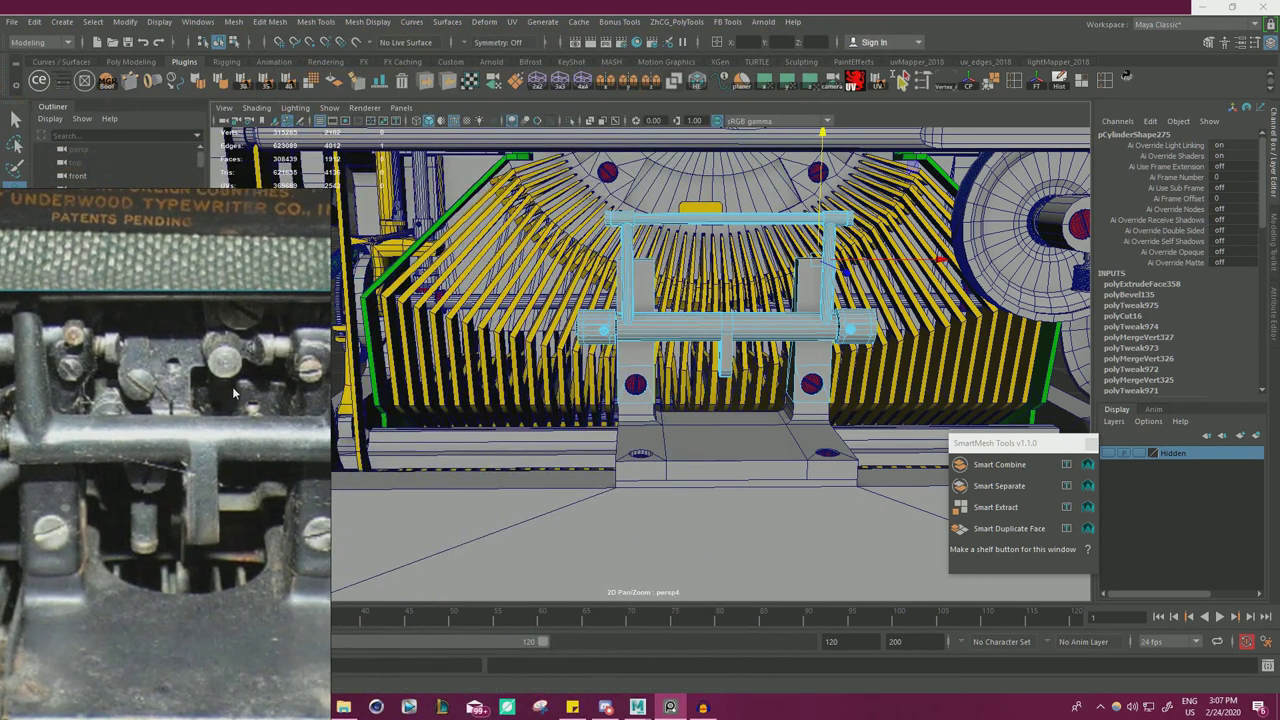
right_click_drag(265, 381, 392, 345)
middle_click_drag(392, 345, 334, 366)
- Select the vertices at the left upright's top end, undo their accidental sideways move and scale them narrower across the upright's width
right_click_drag(570, 300, 695, 308, "alt")
left_click_drag(695, 308, 692, 288, "alt")
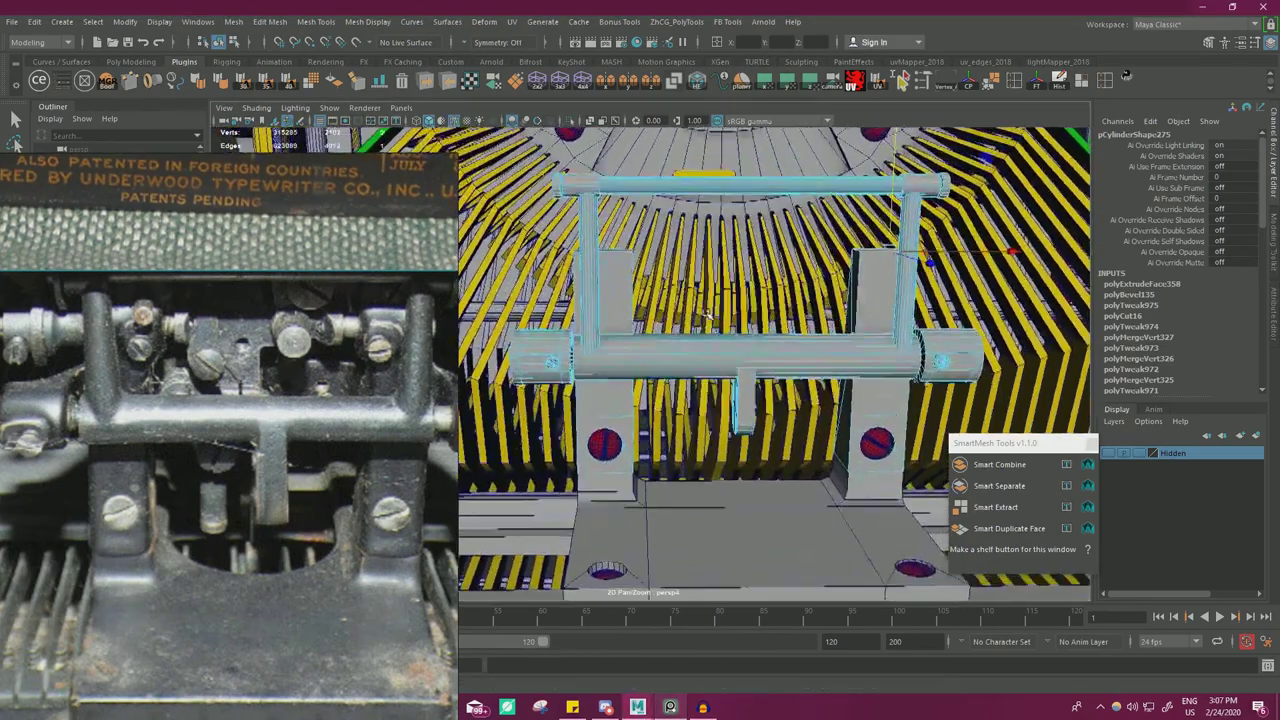
right_click_drag(640, 302, 700, 305, "alt")
left_click_drag(700, 305, 696, 282, "alt")
right_click_drag(625, 307, 660, 310, "alt")
scroll(660, 312, "down", 4)
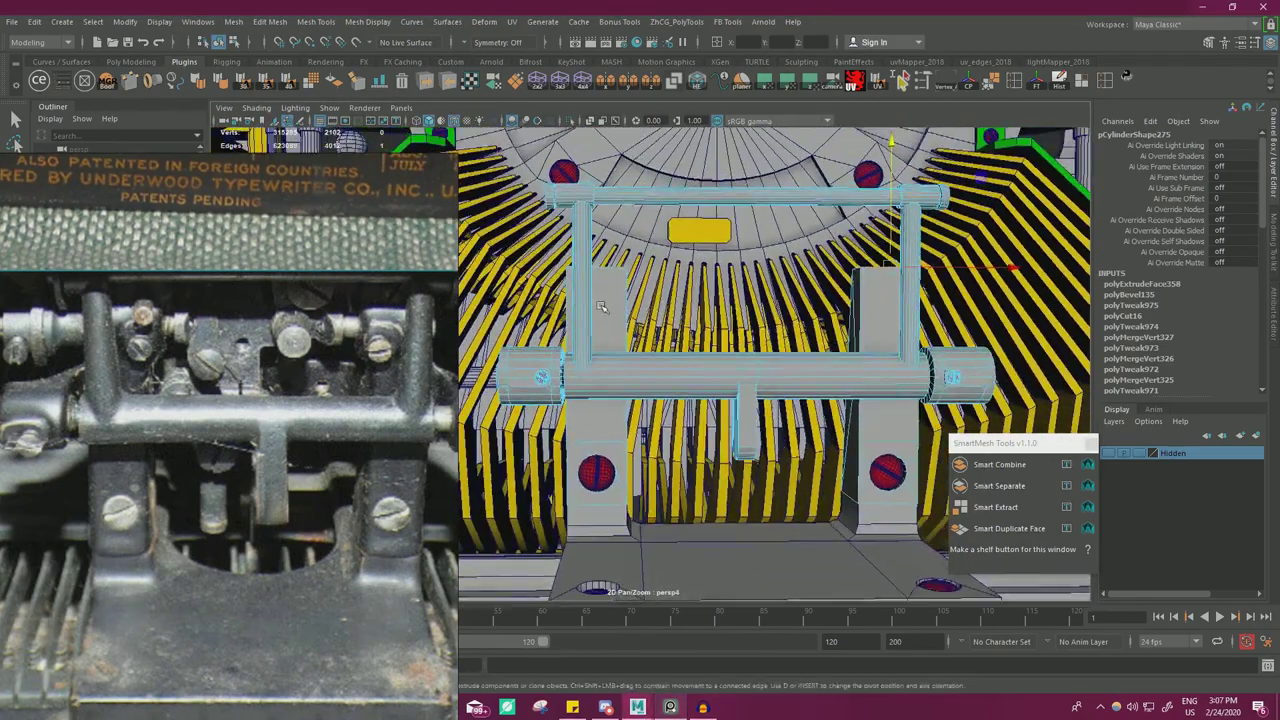
mouse_move(600, 317)
left_mouse_down("alt")
mouse_move(613, 287)
mouse_move(614, 326)
left_mouse_up("alt")
right_click_drag(604, 318, 640, 316, "alt")
left_click_drag(638, 312, 628, 266, "alt")
right_click_drag(628, 263, 592, 265)
key("4")
left_click_drag(596, 275, 592, 290, "alt")
left_click_drag(577, 316, 621, 269)
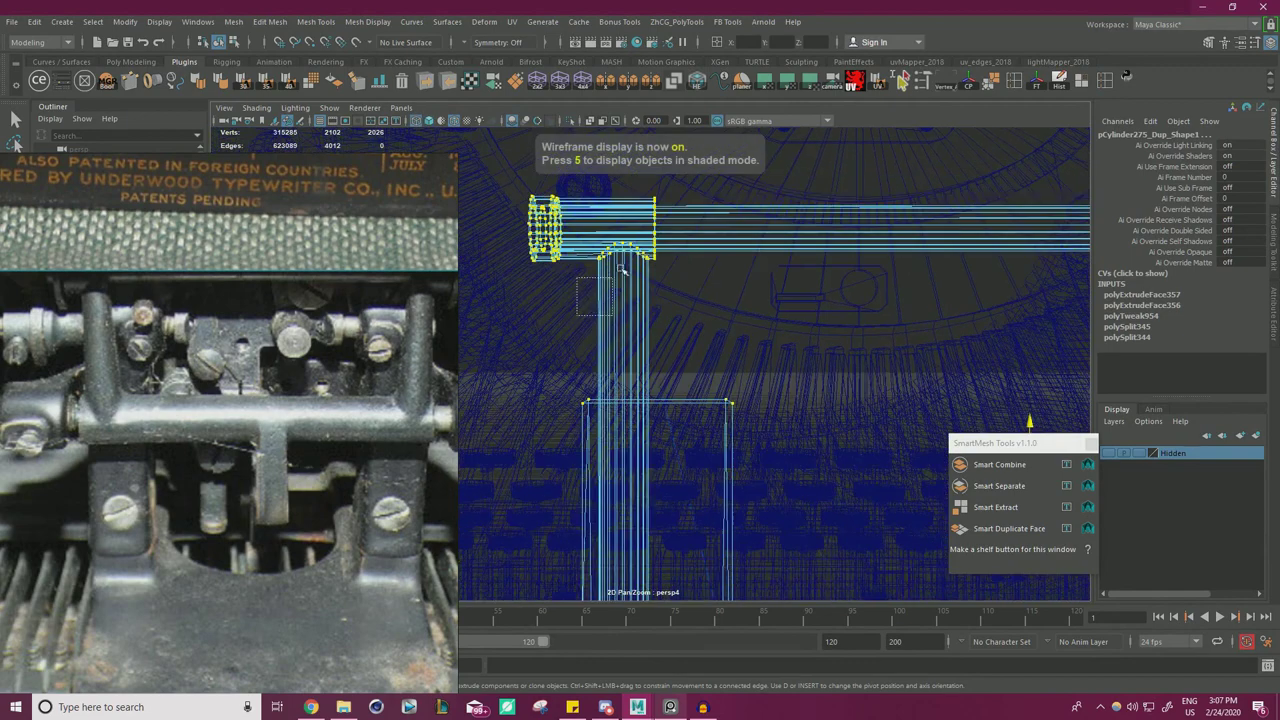
left_click_drag(652, 226, 654, 228)
key("5")
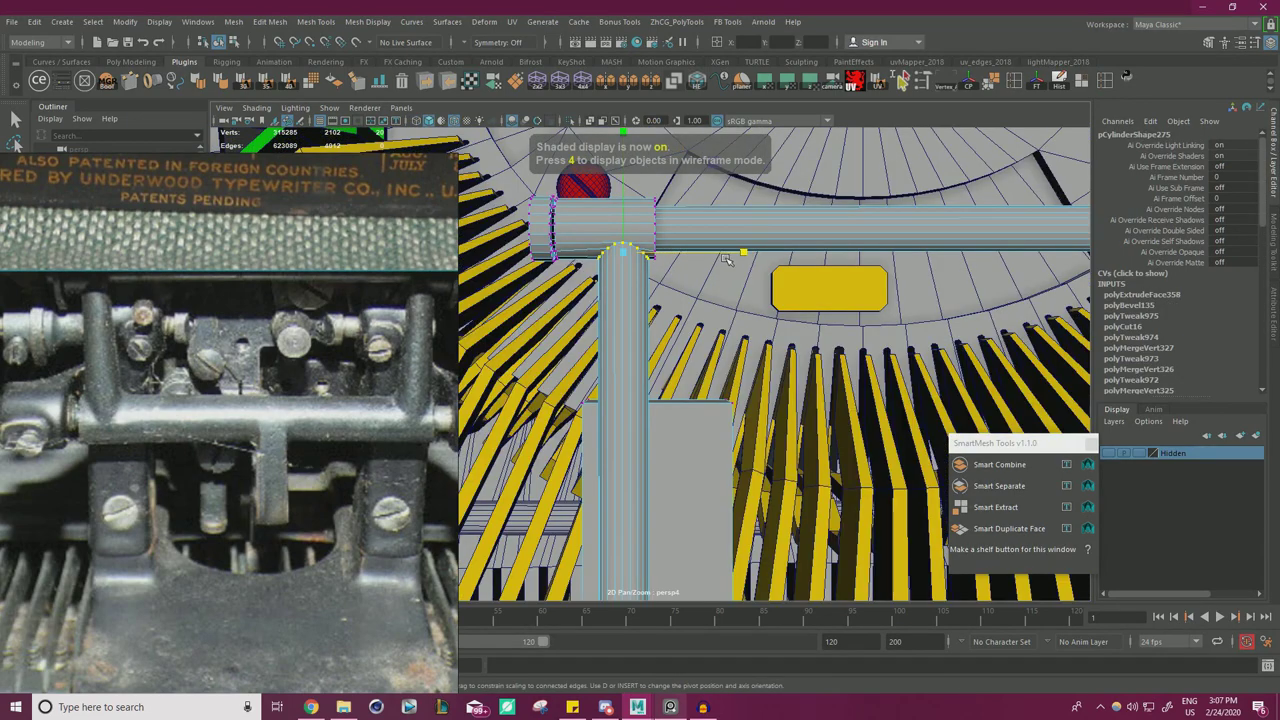
left_click_drag(710, 255, 594, 240, "alt")
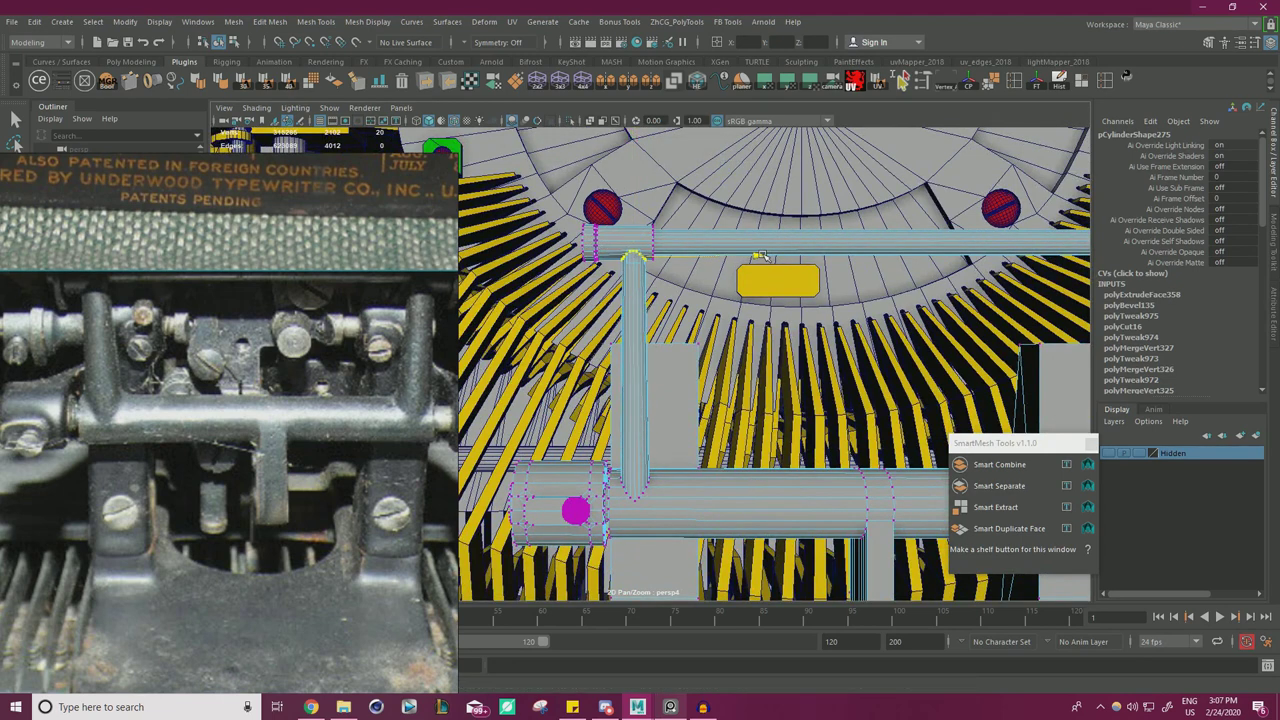
key("ctrl+z")
key("r")
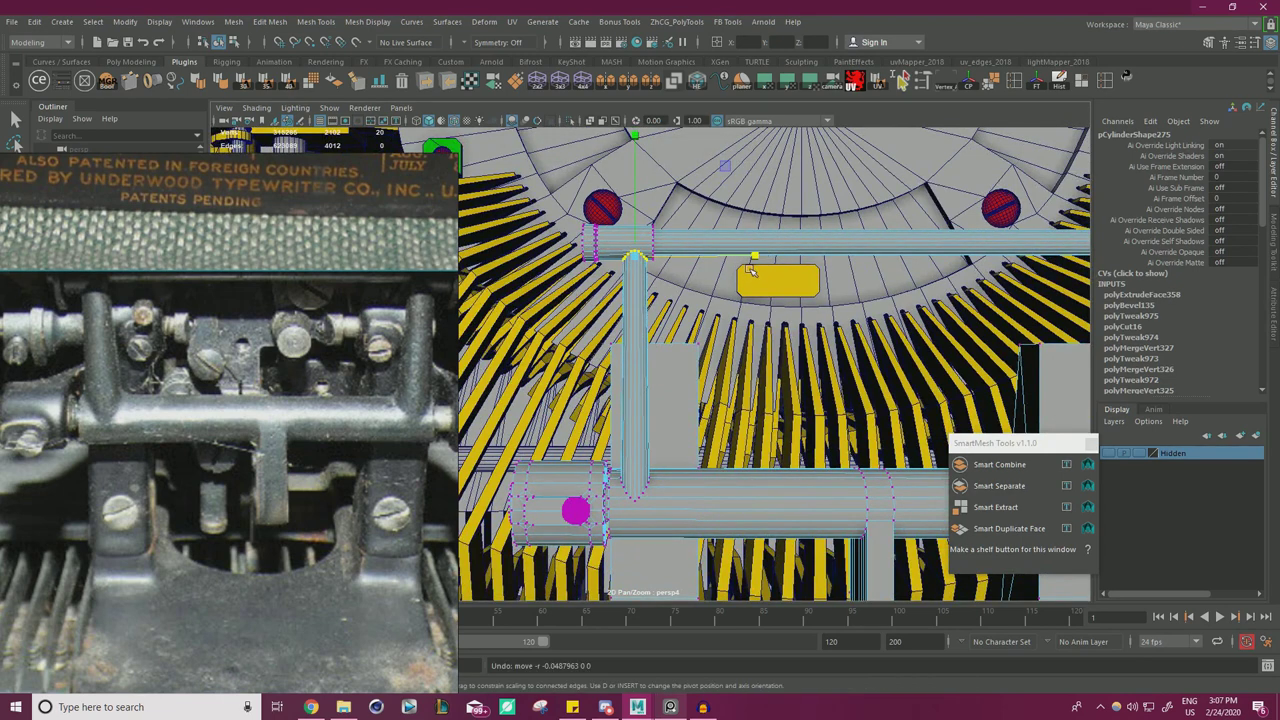
- Scale the vertices at the right upright's top end narrower across its width
left_click_drag(761, 301, 790, 290, "alt")
middle_click_drag(900, 267, 734, 279, "alt")
left_click_drag(735, 281, 769, 328, "alt")
key("4")
left_click_drag(741, 272, 708, 262)
key("5")
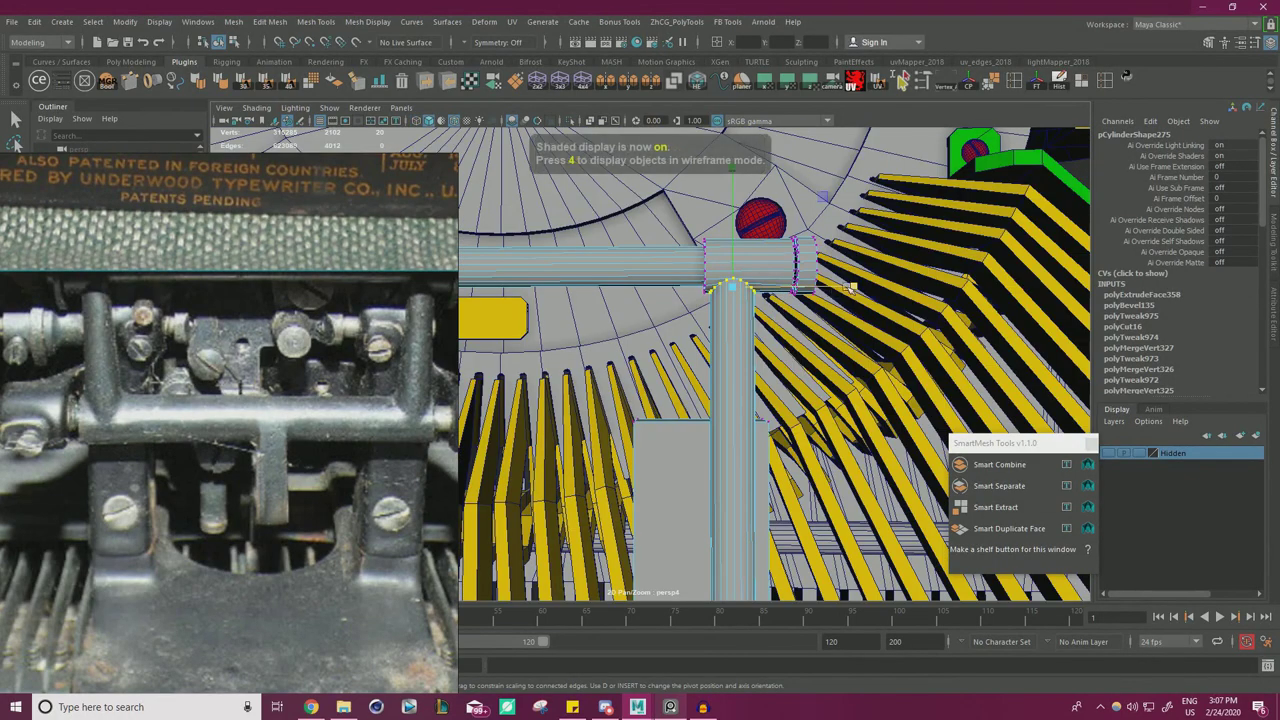
- Select the vertices where the left upright meets the shaft and scale them wider along the shaft
scroll(540, 382, "down", 3)
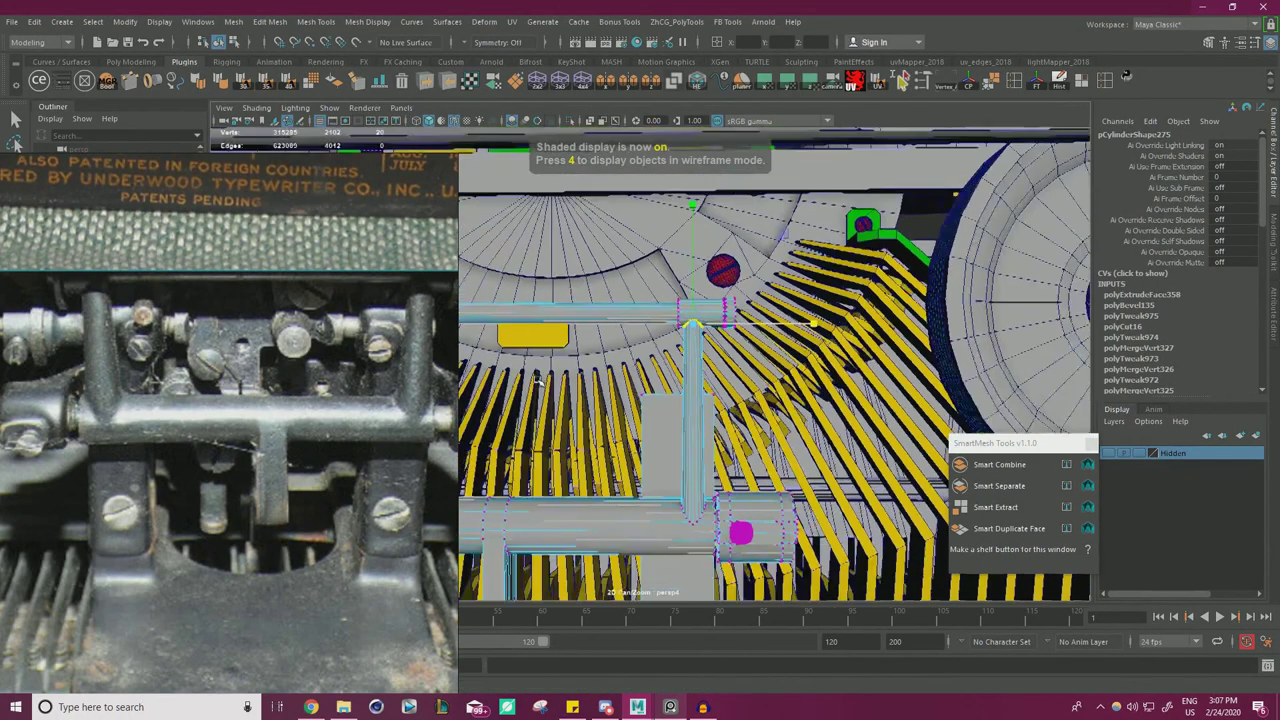
scroll(540, 382, "down", 3)
middle_click_drag(540, 382, 660, 345, "alt")
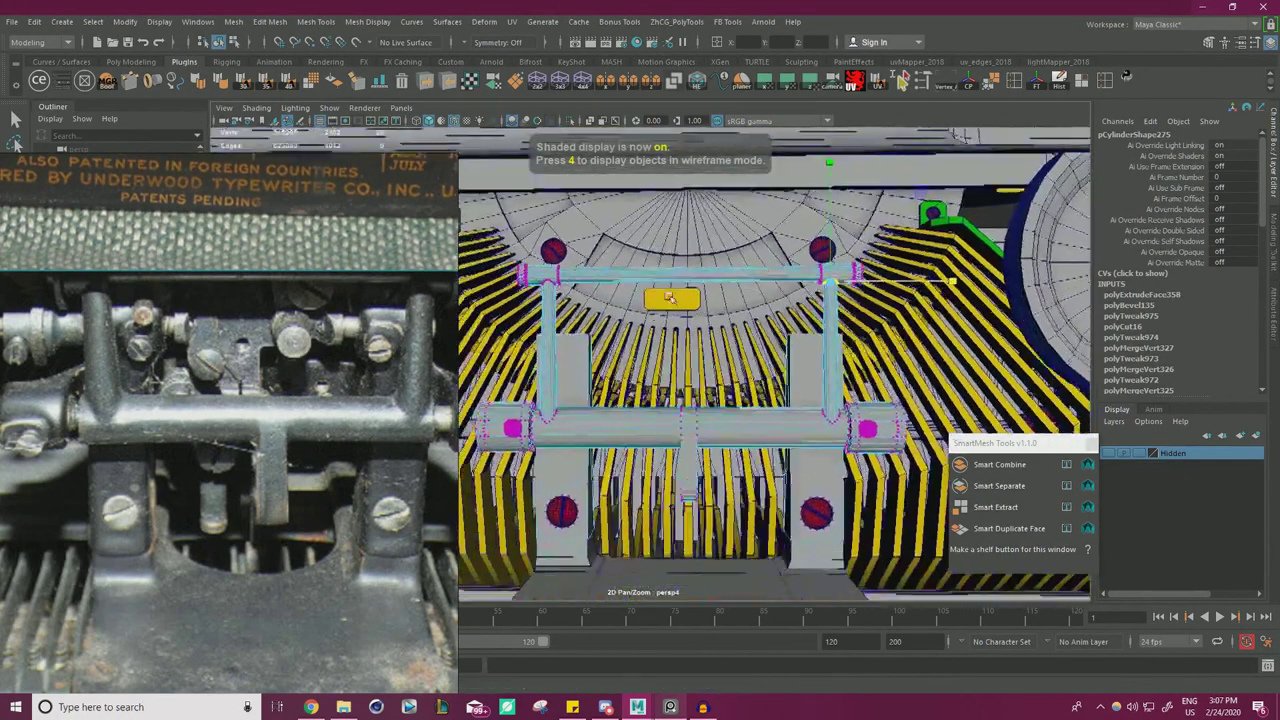
scroll(660, 348, "up", 2)
middle_click_drag(715, 385, 750, 350, "alt")
scroll(750, 350, "up", 1)
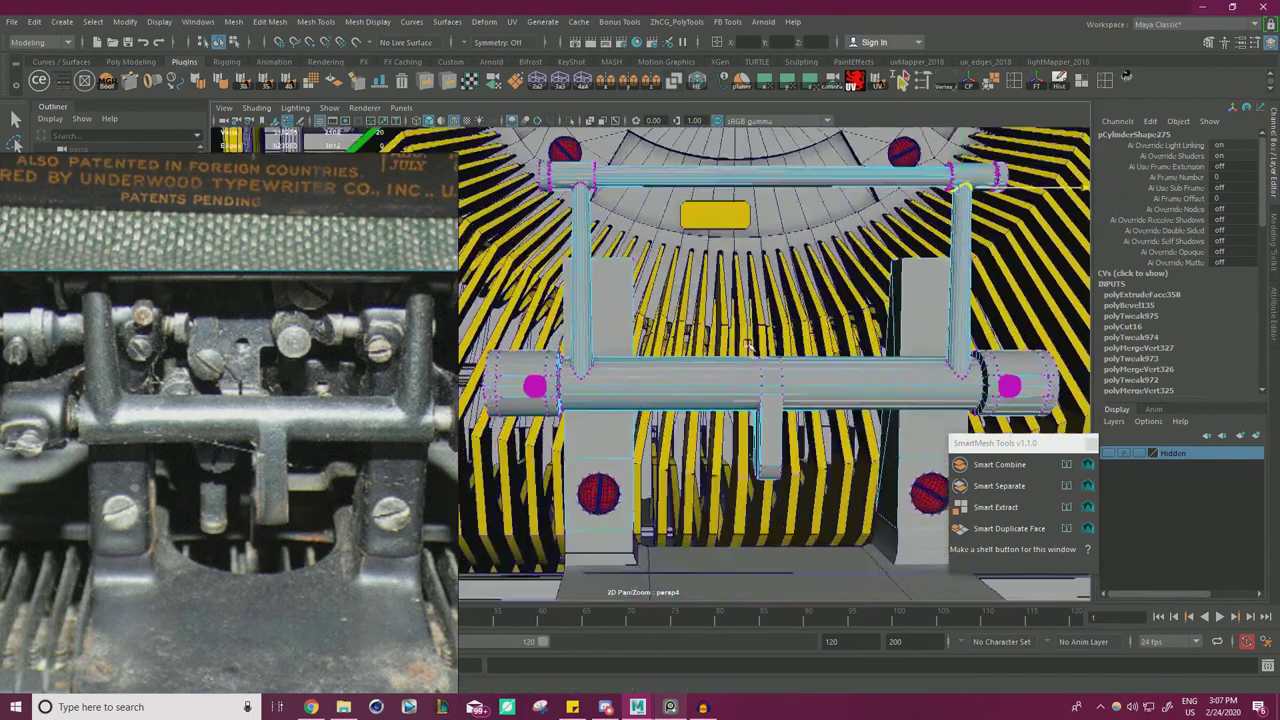
scroll(748, 346, "up", 5)
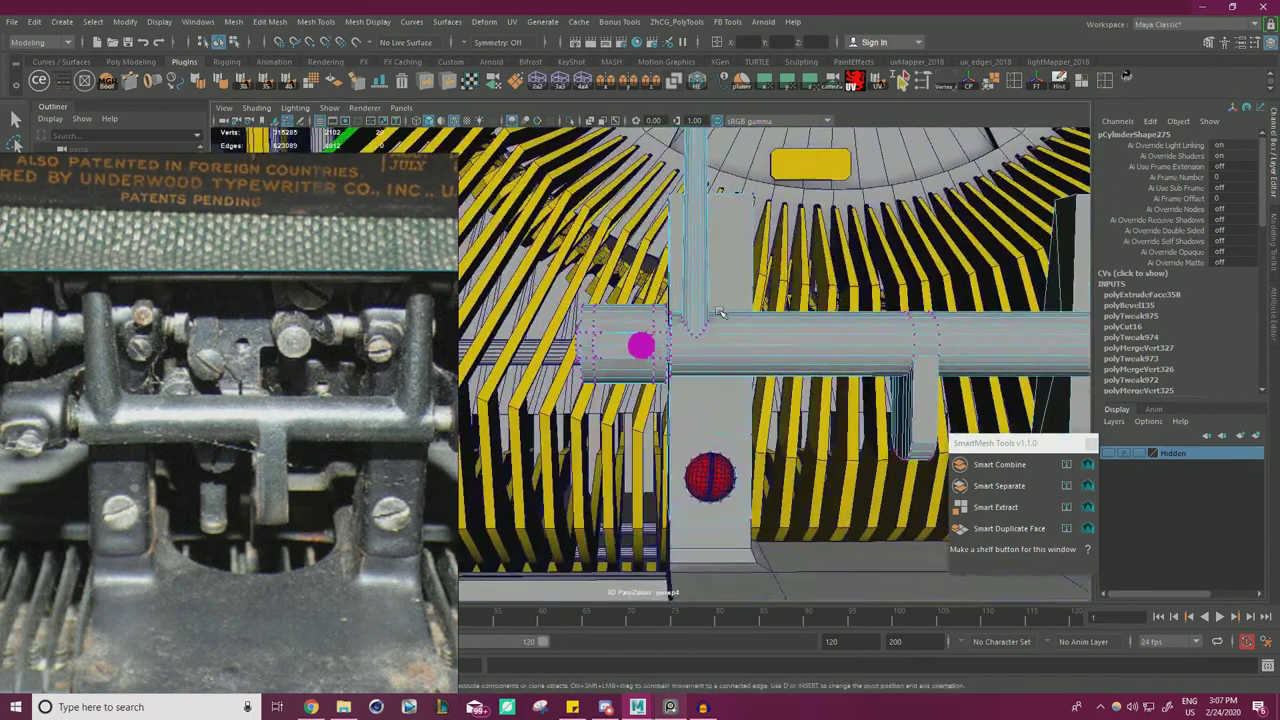
key("4")
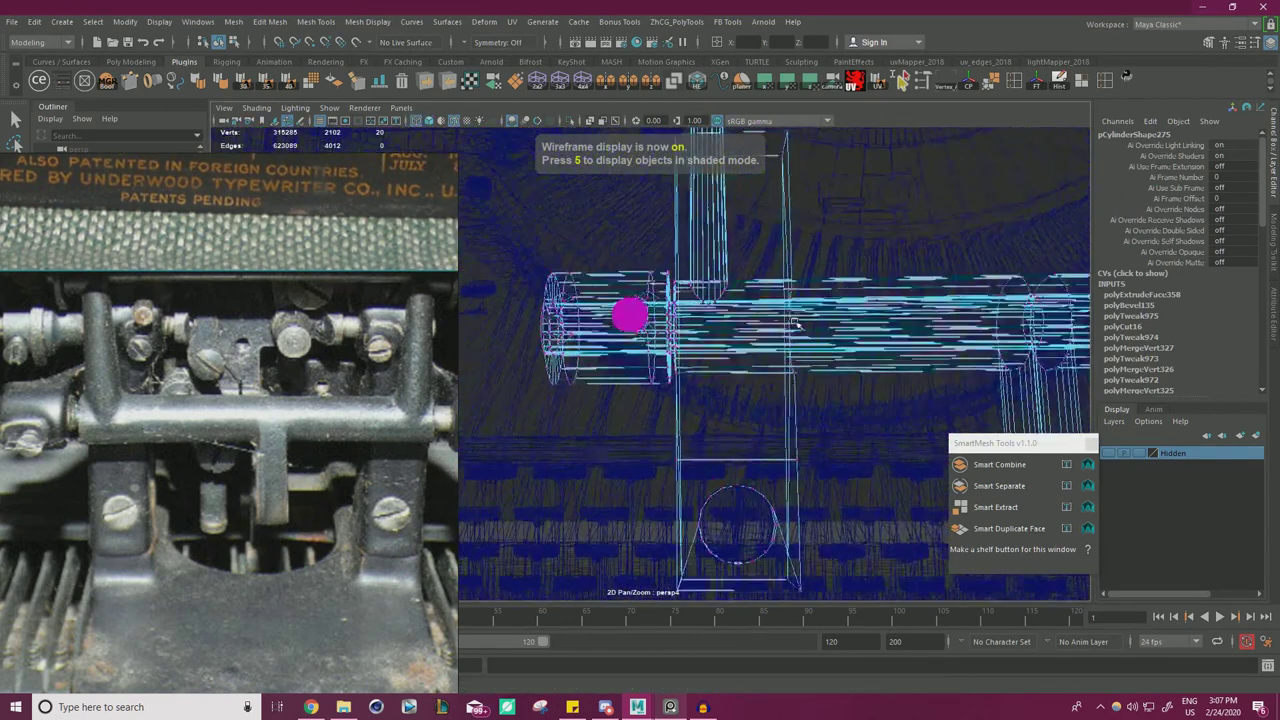
left_click_drag(794, 321, 759, 334, "alt")
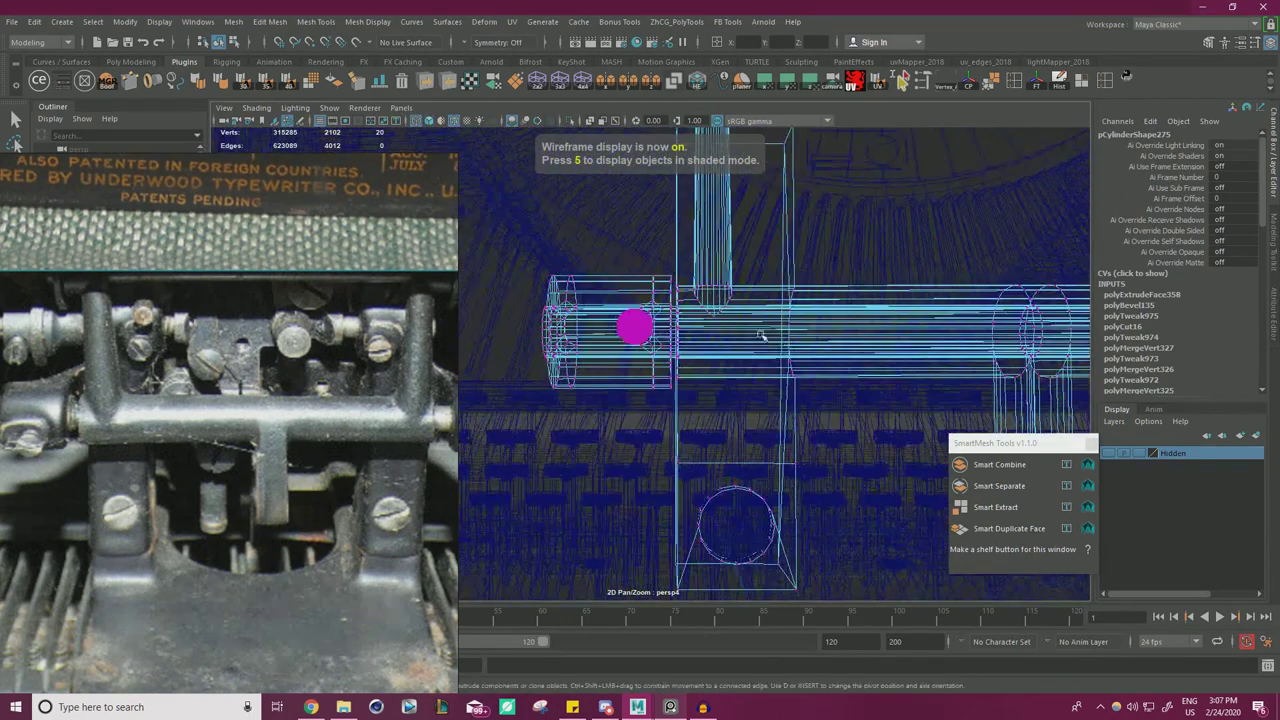
left_click_drag(687, 256, 686, 255)
key("5")
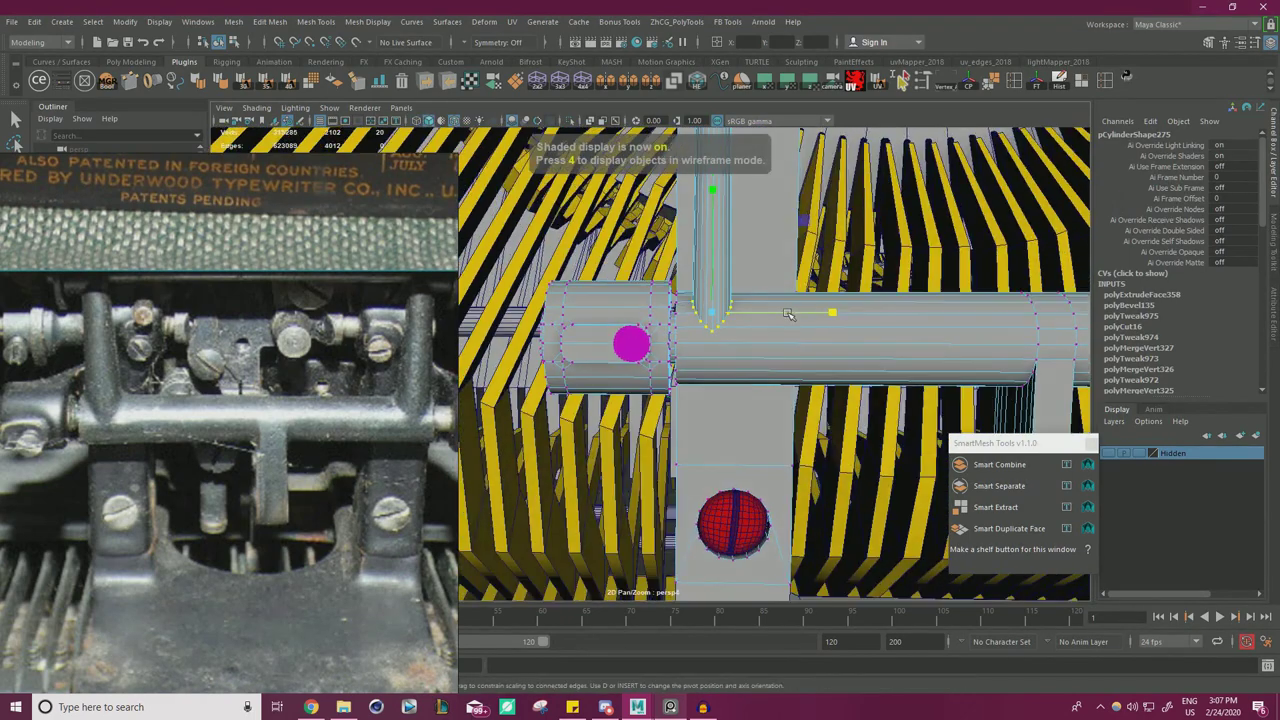
middle_click_drag(805, 312, 812, 312)
key("w")
- Leave vertex editing, clear the selection and inspect the bracket's tapered uprights from several angles
scroll(750, 315, "down", 6)
left_click_drag(680, 290, 690, 326, "alt")
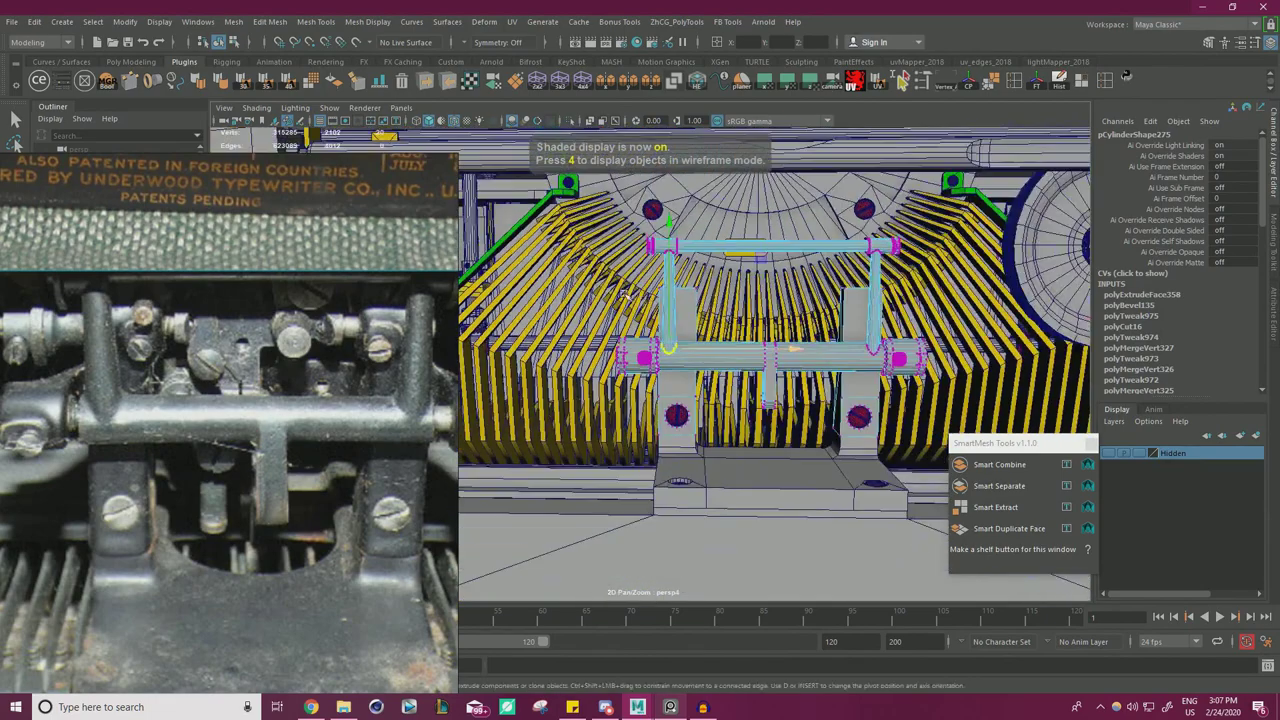
scroll(692, 326, "up", 3)
right_click_drag(690, 325, 730, 298)
scroll(602, 320, "down", 5)
left_click_drag(604, 322, 684, 400, "alt")
left_click(834, 540)
left_click_drag(834, 540, 765, 500, "alt")
scroll(697, 340, "up", 2)
right_click_drag(696, 322, 760, 303)
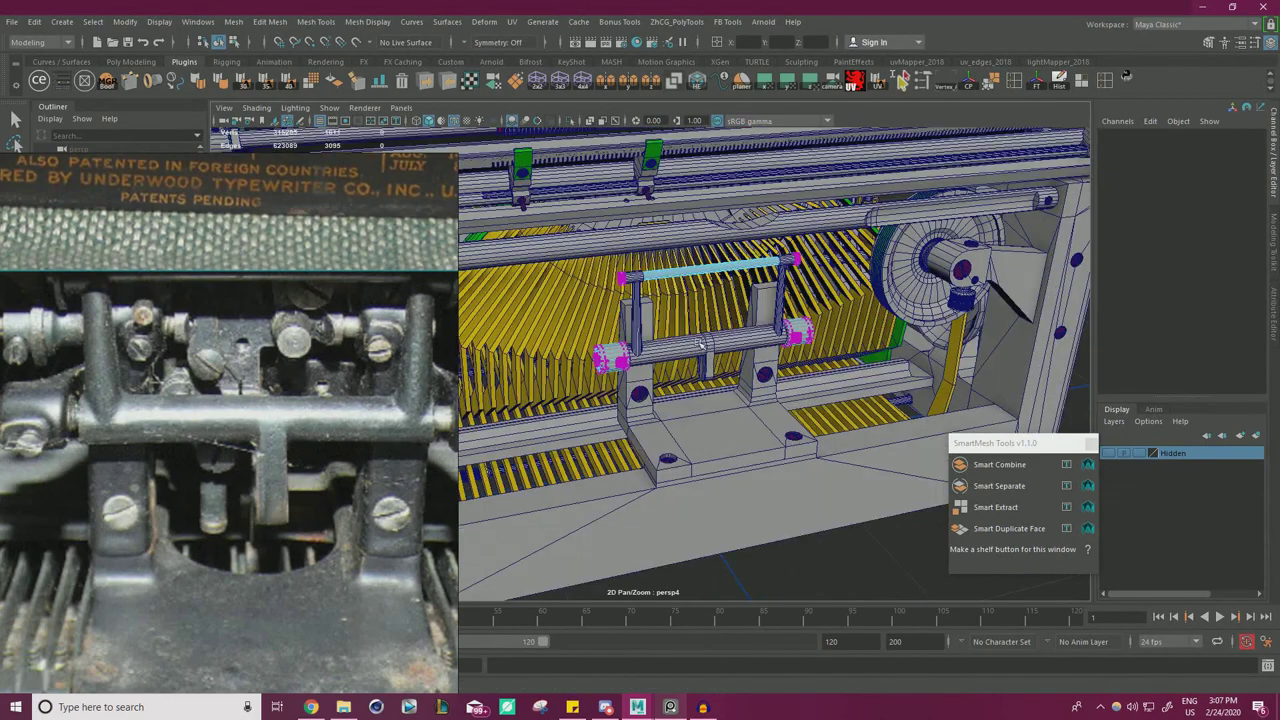
left_click_drag(753, 494, 766, 429, "alt")
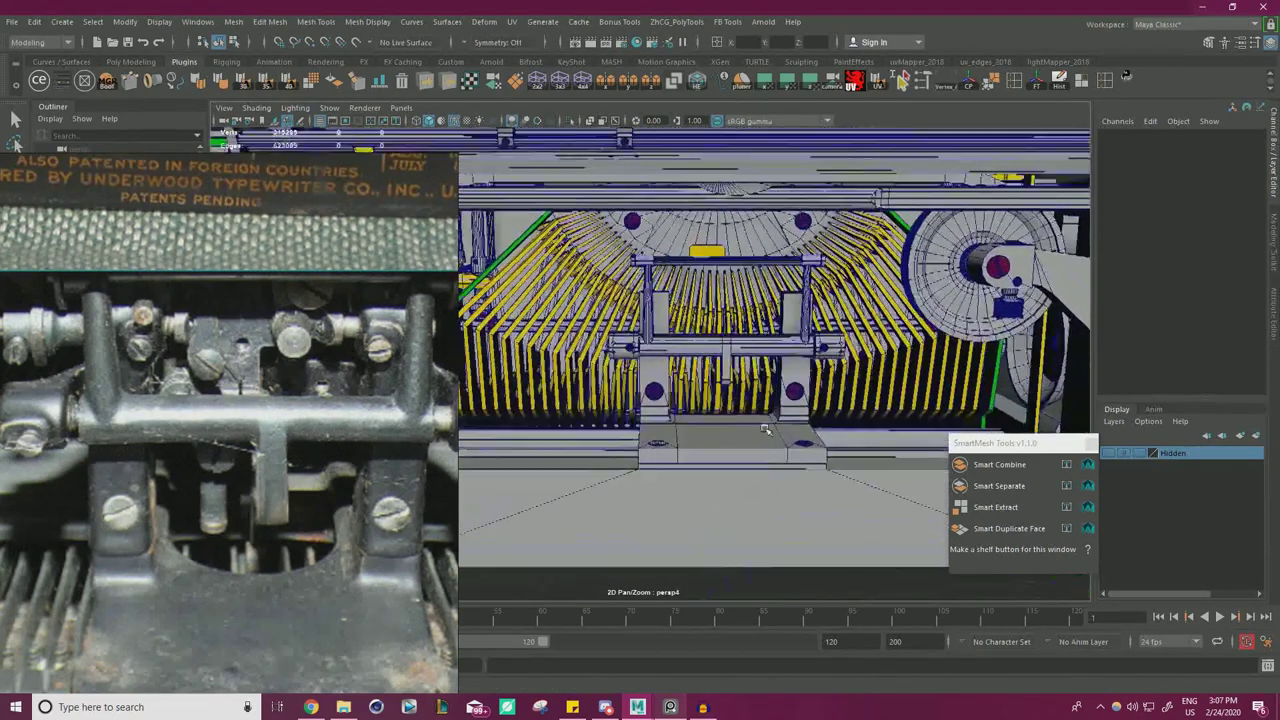
middle_click_drag(766, 429, 846, 430, "alt")
scroll(190, 361, "down", 2)
- Scale the upper inner vertices of both legs sideways about the bracket's centre to match the photo
middle_click_drag(239, 360, 240, 414)
middle_click_drag(670, 290, 645, 335, "alt")
right_click_drag(645, 335, 793, 326, "alt")
middle_click_drag(793, 326, 679, 298, "alt")
left_click(678, 298)
right_click_drag(680, 281, 629, 276)
left_click_drag(705, 287, 813, 290, "alt")
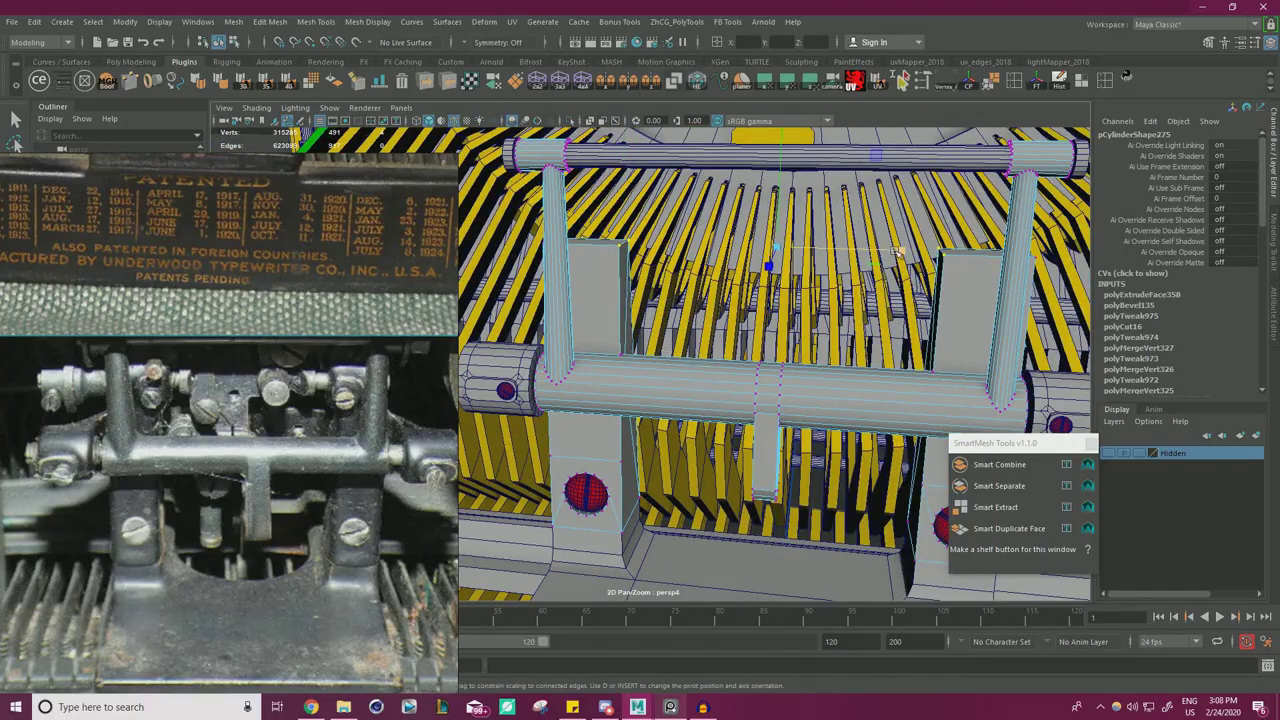
left_click_drag(888, 271, 495, 297, "alt")
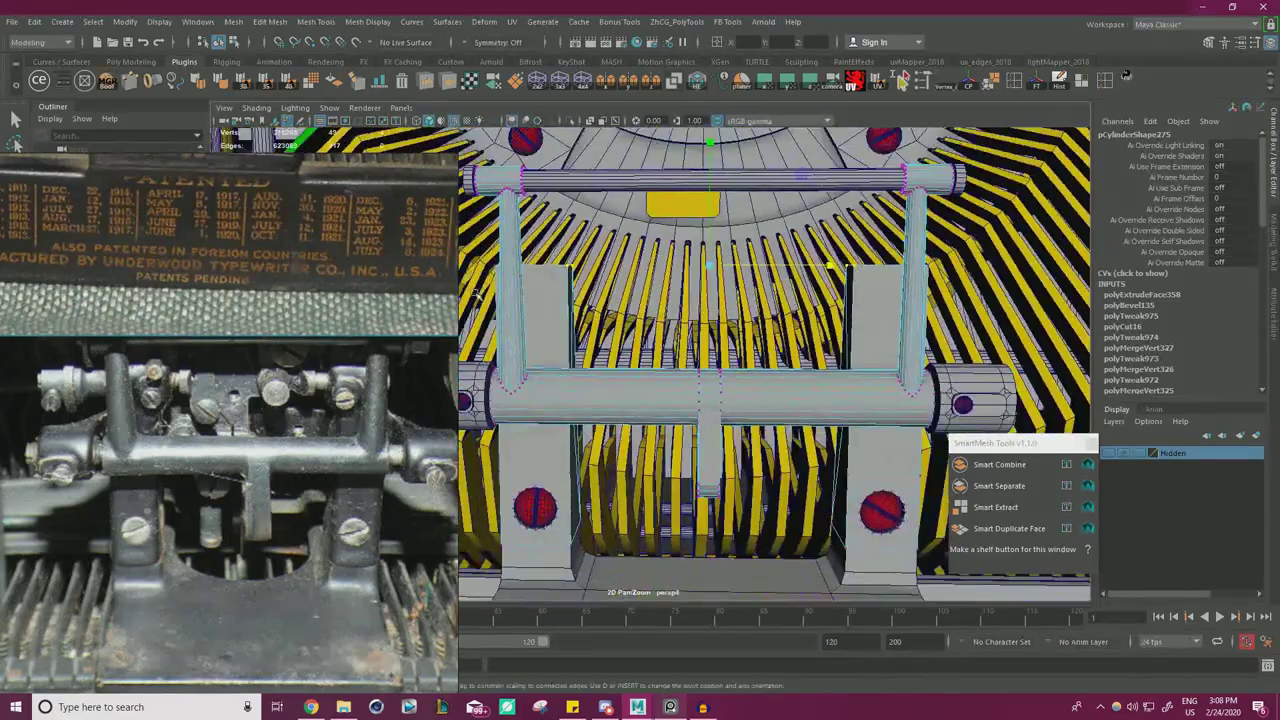
left_click_drag(545, 379, 812, 288, "alt")
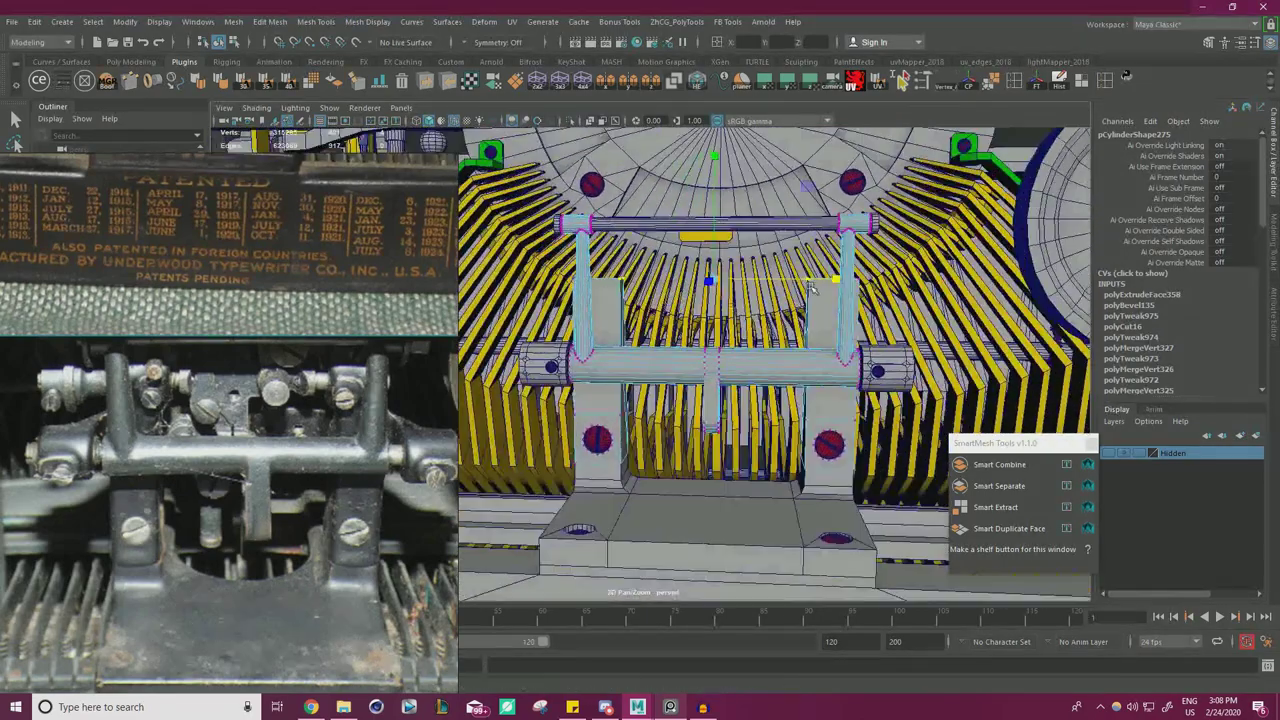
- Insert an edge loop around the middle of the shaft and hanging tab to divide the bracket into two halves
right_click_drag(649, 306, 765, 270, "alt")
left_click_drag(765, 255, 633, 281, "alt")
right_click_drag(643, 253, 645, 266)
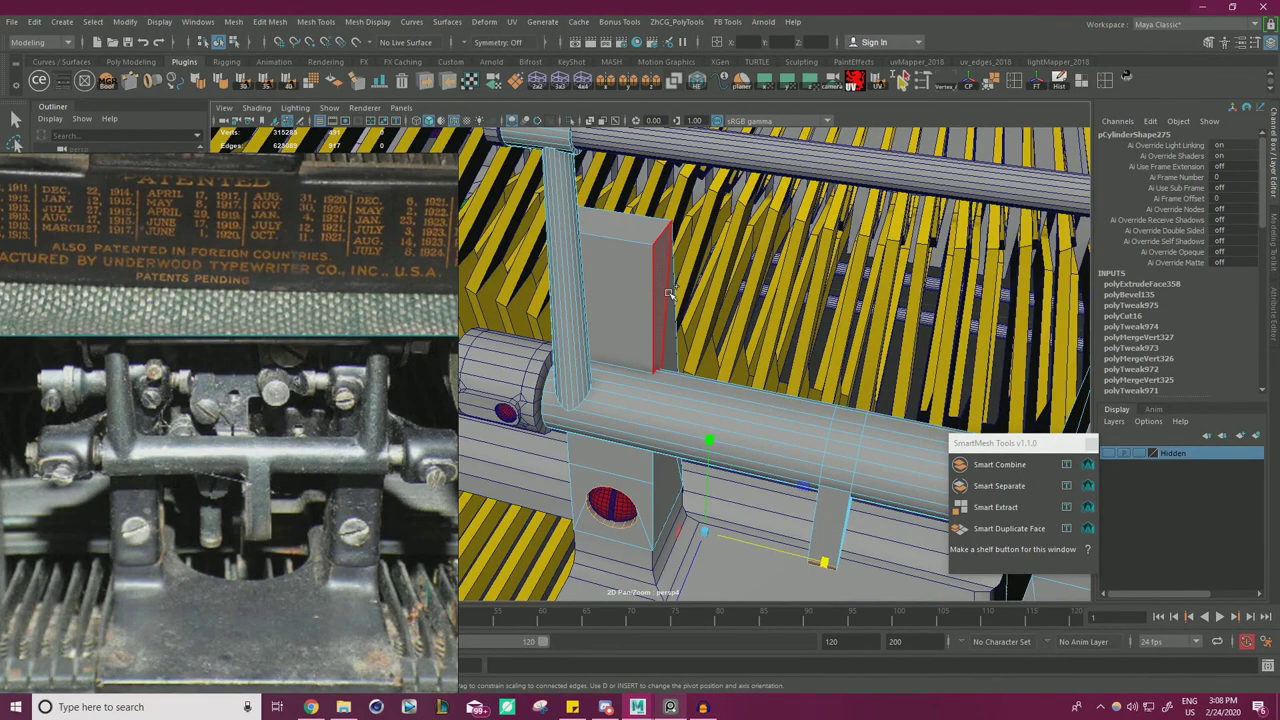
key("w")
right_click_drag(625, 277, 664, 257)
right_click_drag(662, 262, 615, 283, "alt")
left_click_drag(615, 283, 672, 252, "alt")
right_click_drag(727, 450, 727, 359)
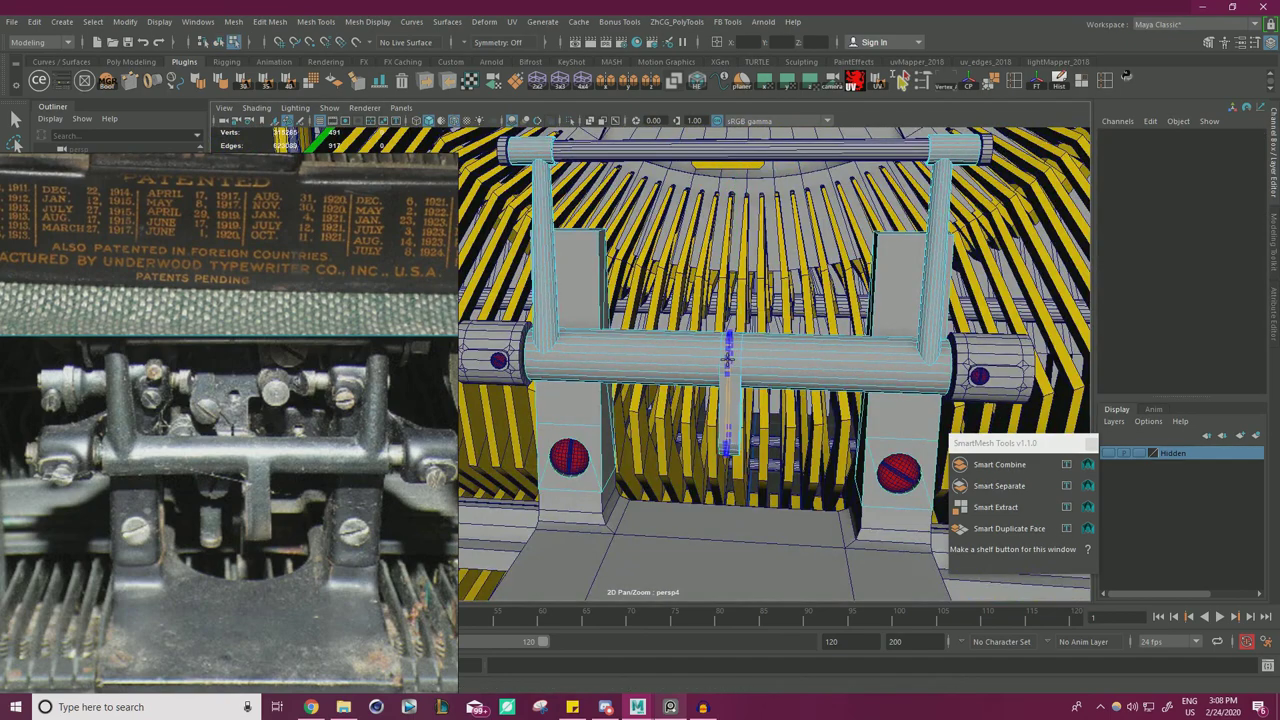
left_click(731, 360)
scroll(775, 360, "down", 1)
- Select all faces of the bracket's right half in wireframe display and delete them
right_click_drag(657, 322, 677, 361)
key("w")
right_click_drag(820, 380, 778, 362, "alt")
left_click_drag(778, 362, 750, 318, "alt")
key("4")
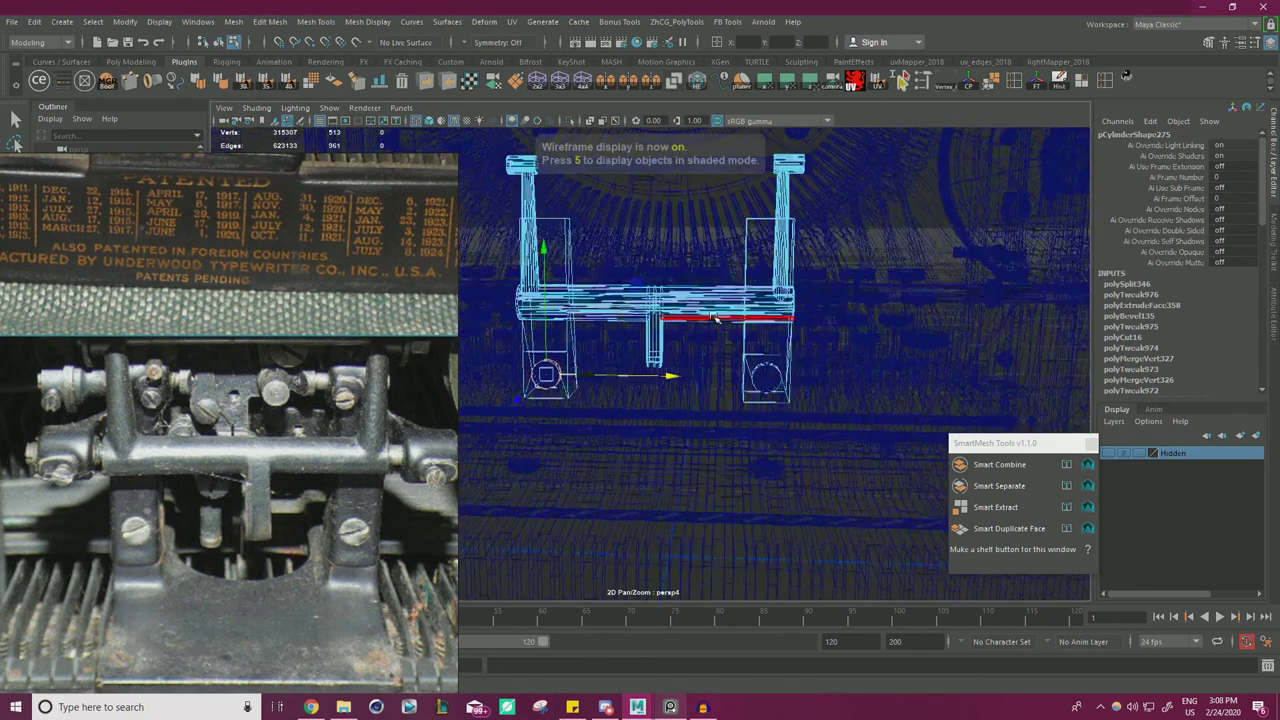
left_click_drag(660, 158, 661, 160)
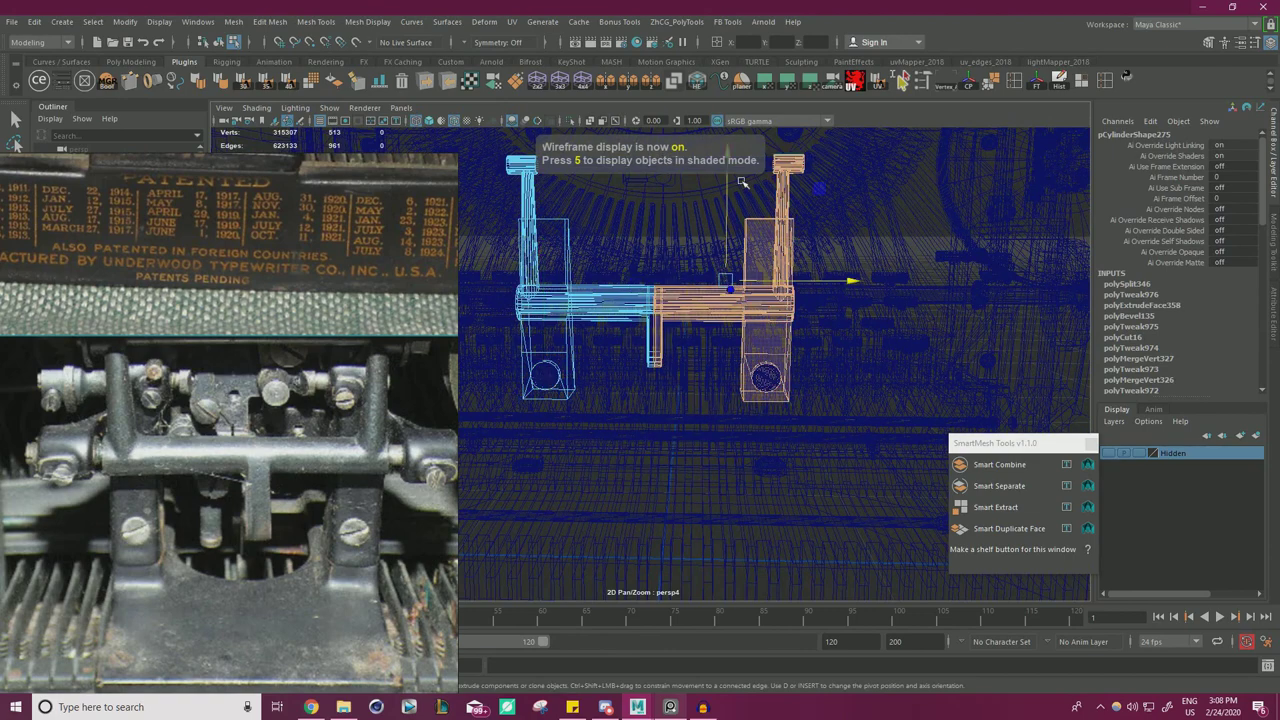
key("Delete")
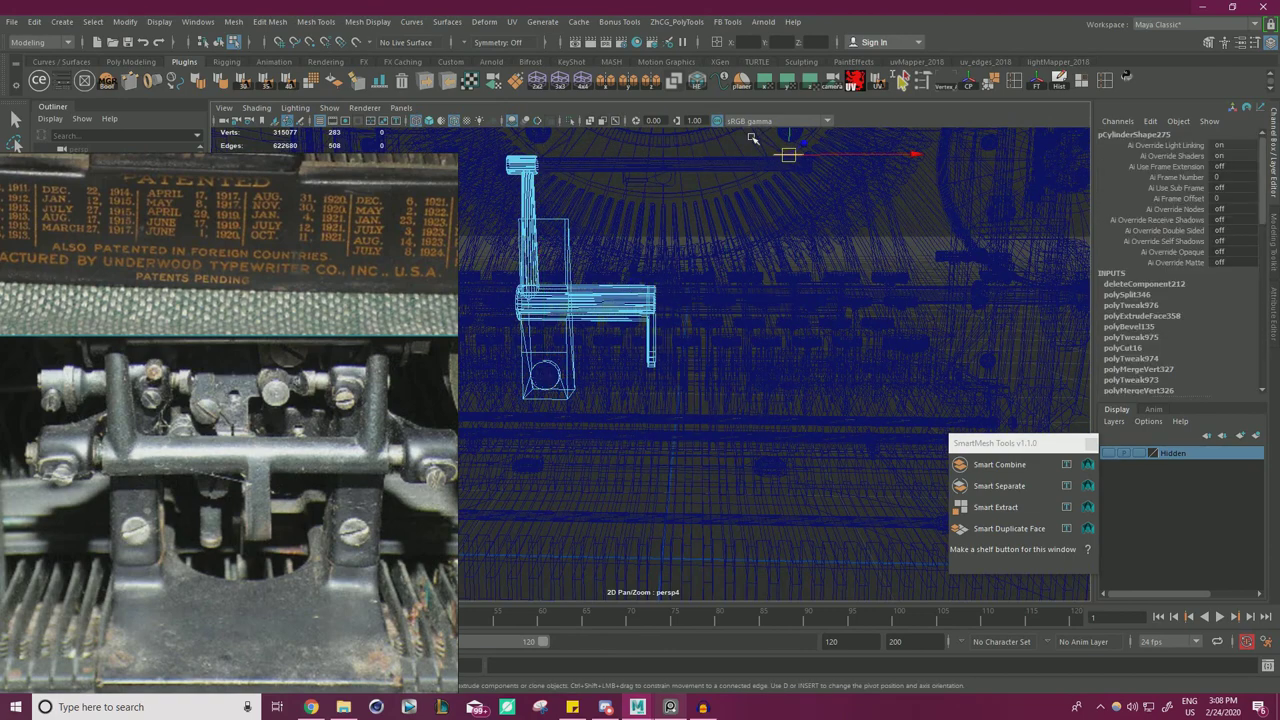
- Return to shaded display and object mode, and isolate the remaining bracket half for editing
key("5")
middle_click_drag(690, 300, 858, 360, "alt")
left_click_drag(858, 360, 780, 320, "alt")
right_click_drag(780, 320, 880, 335, "alt")
middle_click_drag(880, 335, 605, 283, "alt")
key("F8")
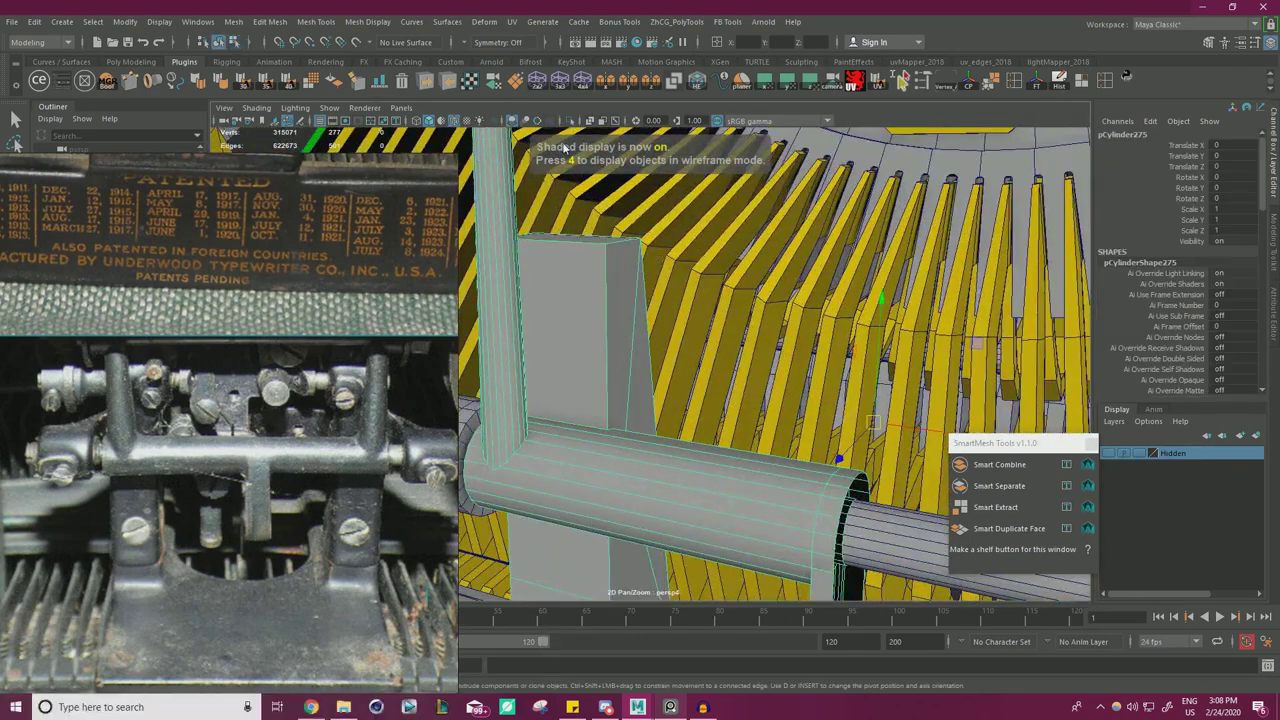
left_click(570, 121)
scroll(352, 344, "down", 4)
middle_click_drag(352, 344, 388, 290)
right_click_drag(388, 290, 172, 452)
left_click_drag(820, 300, 752, 326, "alt")
- Cut a level edge line across the leg block above the shaft and flatten the new edges vertically
key("ctrl+shift+x")
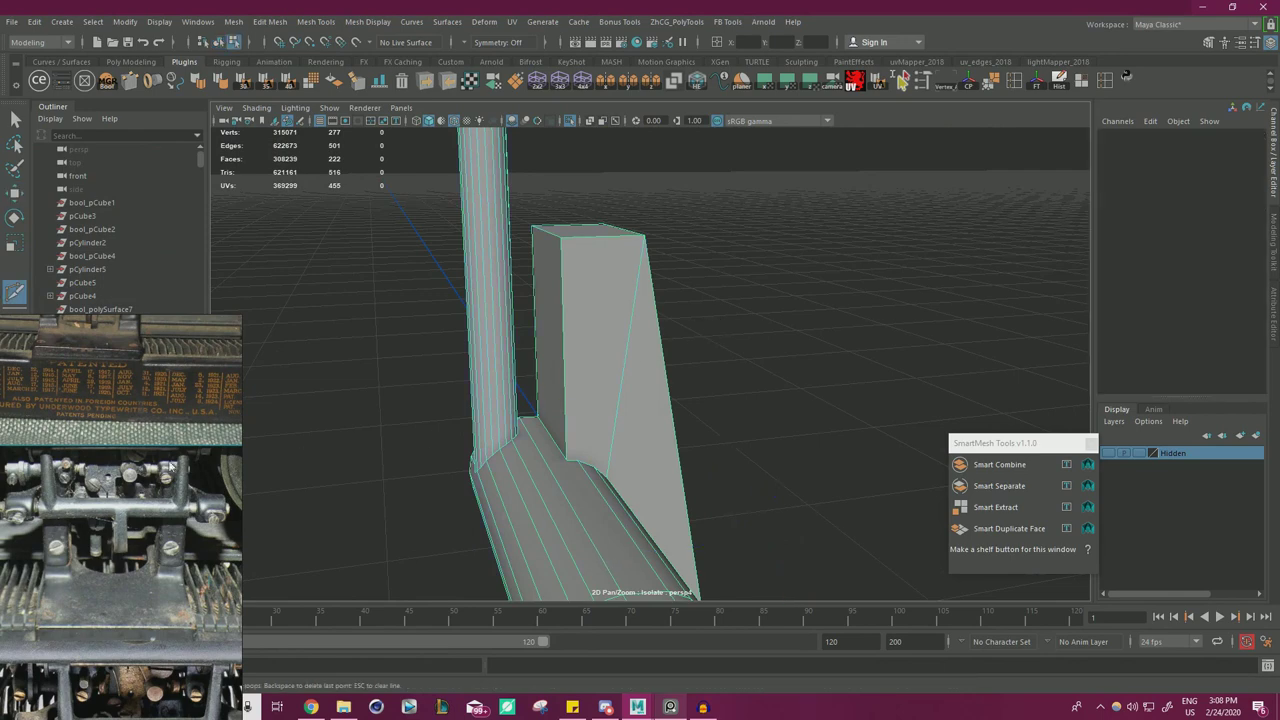
mouse_move(530, 294)
left_mouse_down("alt")
mouse_move(518, 288)
mouse_move(530, 290)
left_mouse_up("alt")
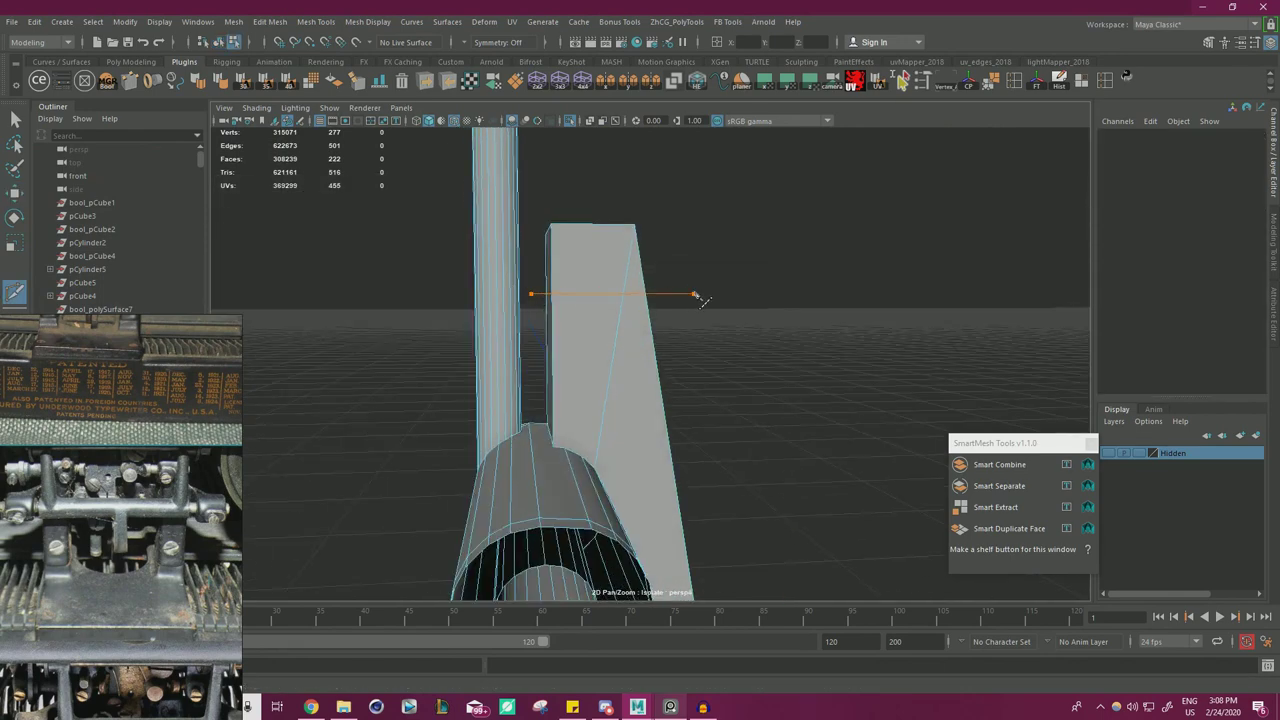
right_click_drag(607, 302, 606, 277)
double_click(602, 293)
key("r")
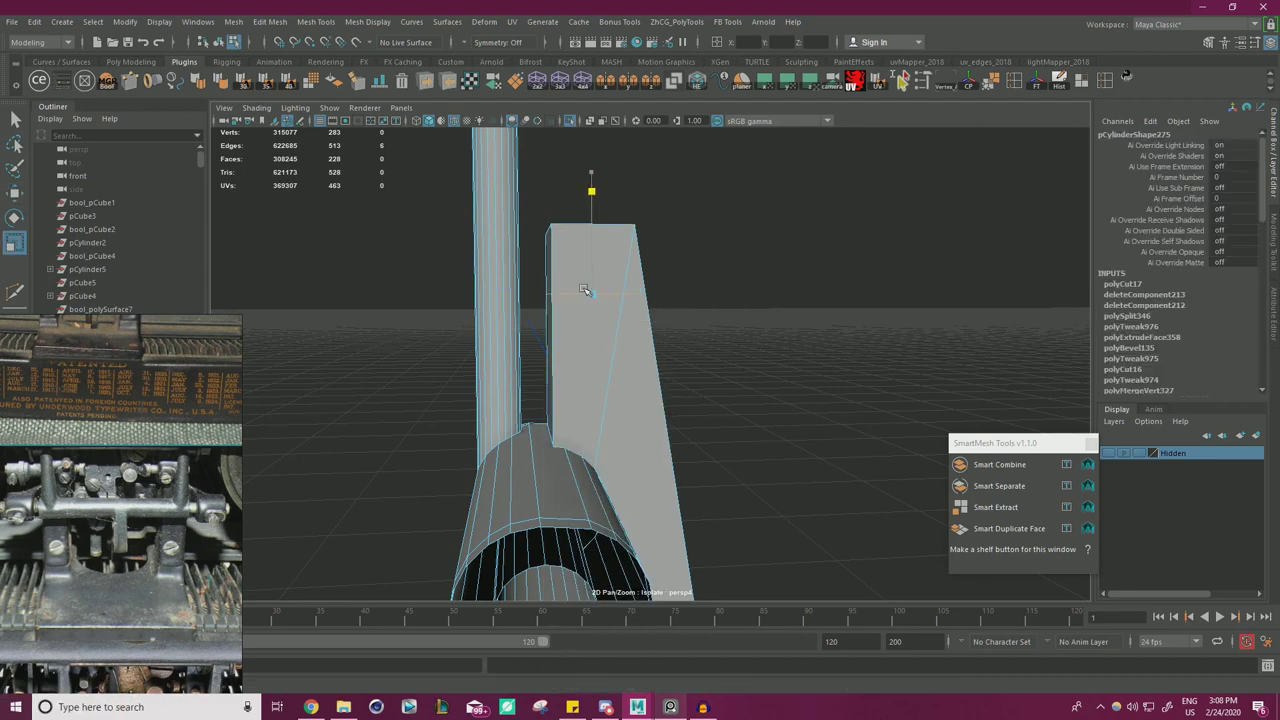
left_click_drag(636, 716, 638, 714)
- Snap the stray vertex at the end of the new cut onto its neighbouring corner vertex and merge them
key("w")
left_click_drag(605, 278, 608, 317, "alt")
scroll(612, 314, "up", 3)
right_click_drag(620, 306, 549, 296)
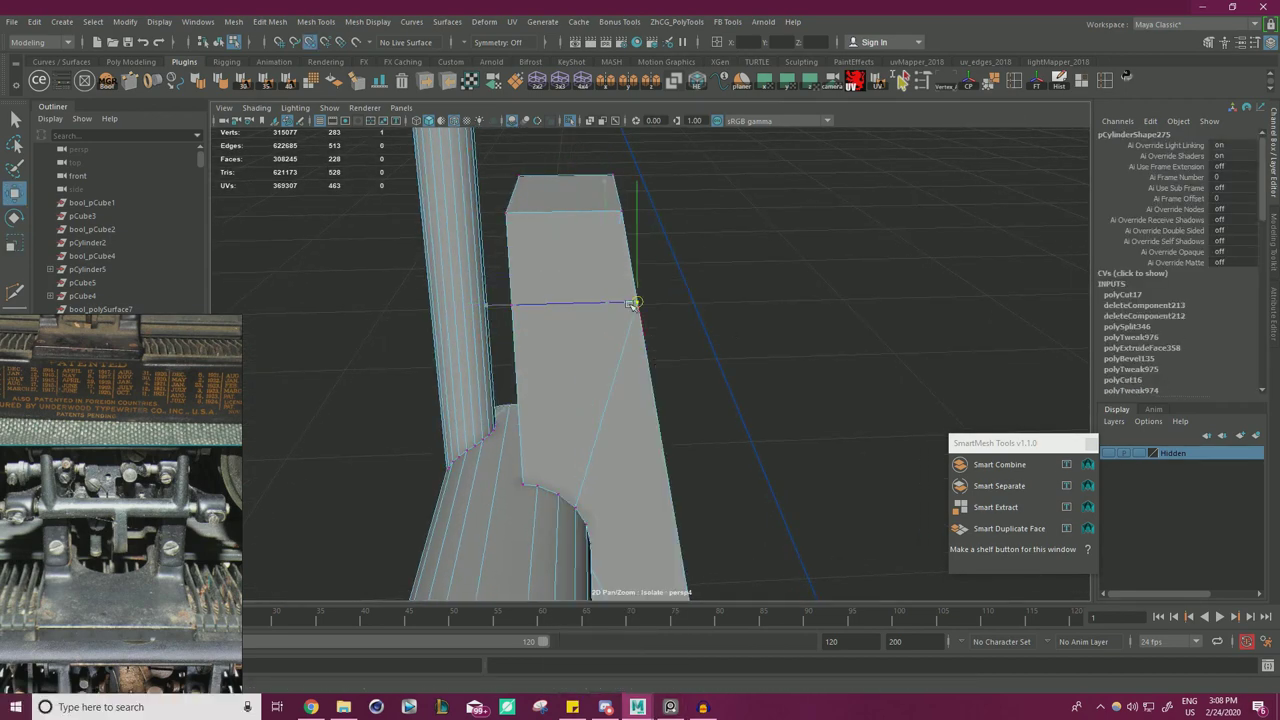
right_click_drag(749, 266, 810, 205, "shift")
- Extrude the leg block's inner side face above the cut towards the bracket's middle
left_click(574, 268)
key("w")
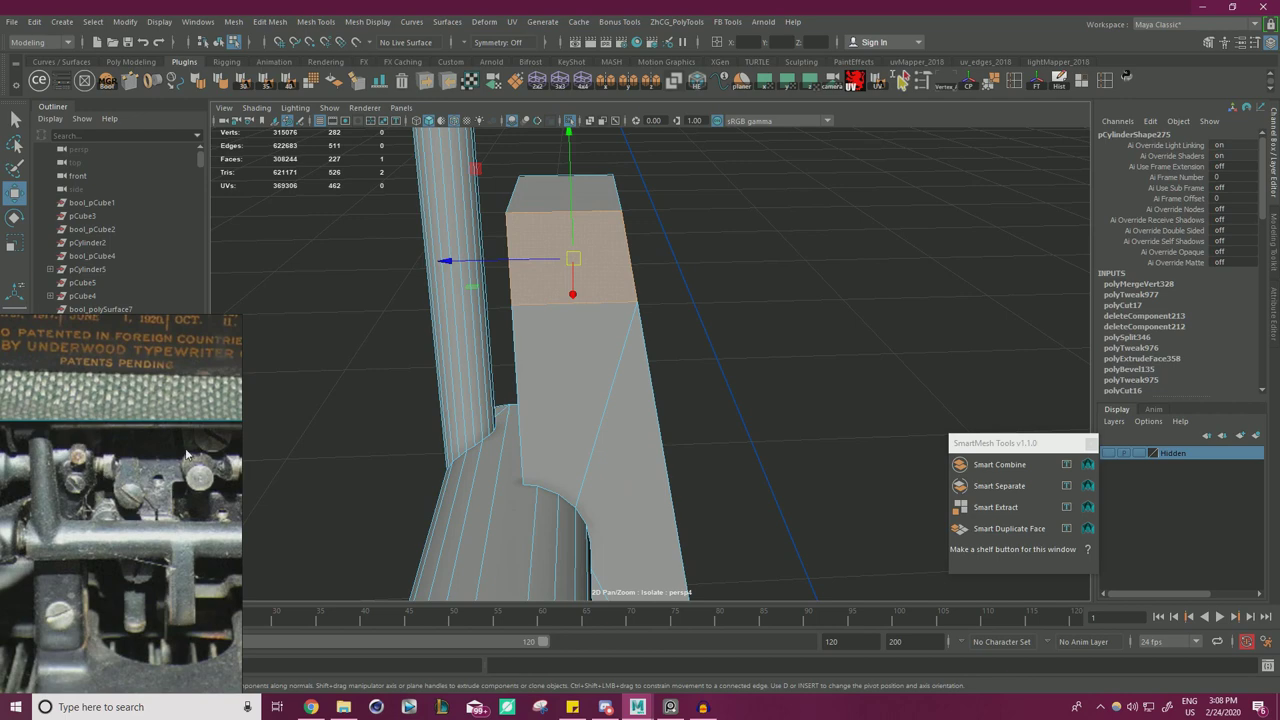
left_click_drag(590, 362, 737, 358, "alt")
left_click_drag(793, 285, 604, 245, "shift")
- Snap the extruded lip's surplus vertices onto the adjacent block corners and merge the overlapping vertices
right_click(604, 245)
right_click_drag(604, 245, 542, 240)
left_click(594, 240)
key("v")
left_click_drag(594, 240, 726, 366)
left_click_drag(613, 383, 605, 333)
left_click(688, 396)
key("v")
left_click_drag(688, 395, 690, 337)
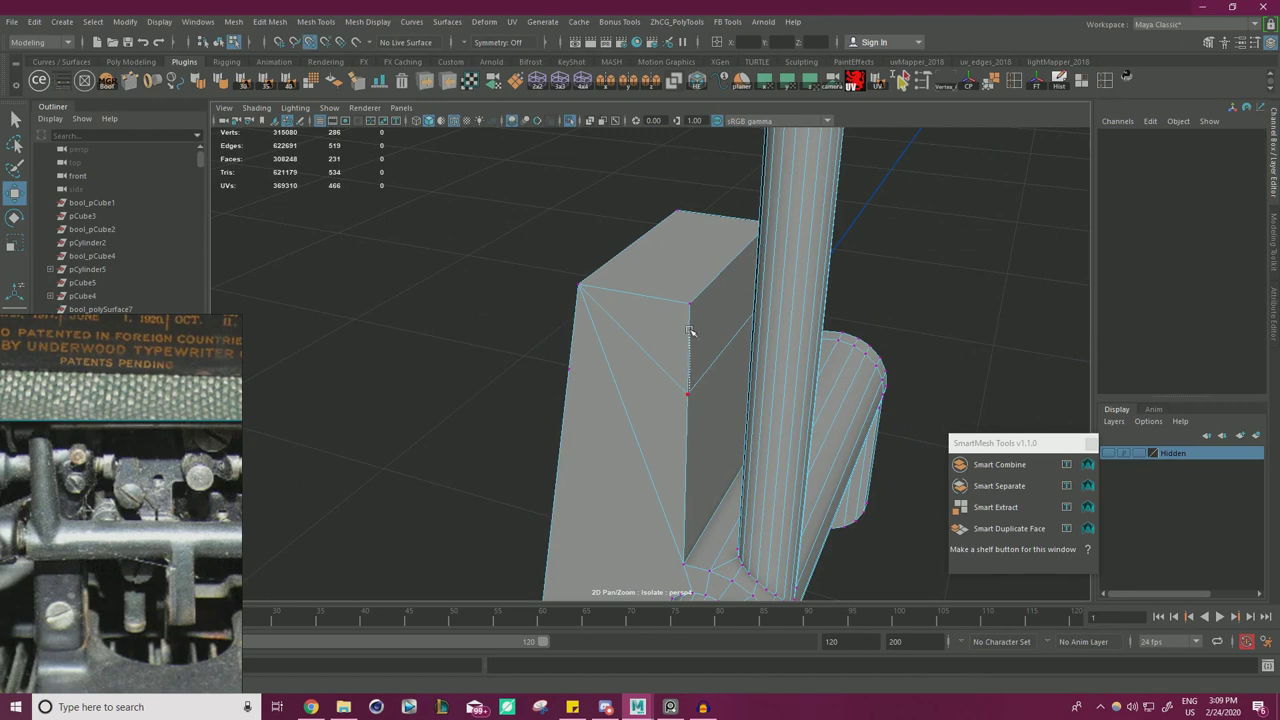
left_click(682, 391)
key("v")
left_click_drag(687, 392, 640, 353)
scroll(665, 343, "down", 5)
right_click_drag(774, 308, 836, 248, "shift")
- Leave vertex editing, clear the selection and examine the bracket's shape against the reference photos
left_click_drag(806, 290, 706, 332, "alt")
scroll(787, 297, "up", 2)
scroll(787, 297, "up", 1)
right_click_drag(594, 277, 650, 254)
key("q")
left_click(780, 298)
mouse_move(780, 298)
left_mouse_down("alt")
mouse_move(722, 277)
mouse_move(732, 240)
mouse_move(829, 229)
mouse_move(751, 286)
mouse_move(829, 305)
mouse_move(761, 295)
left_mouse_up("alt")
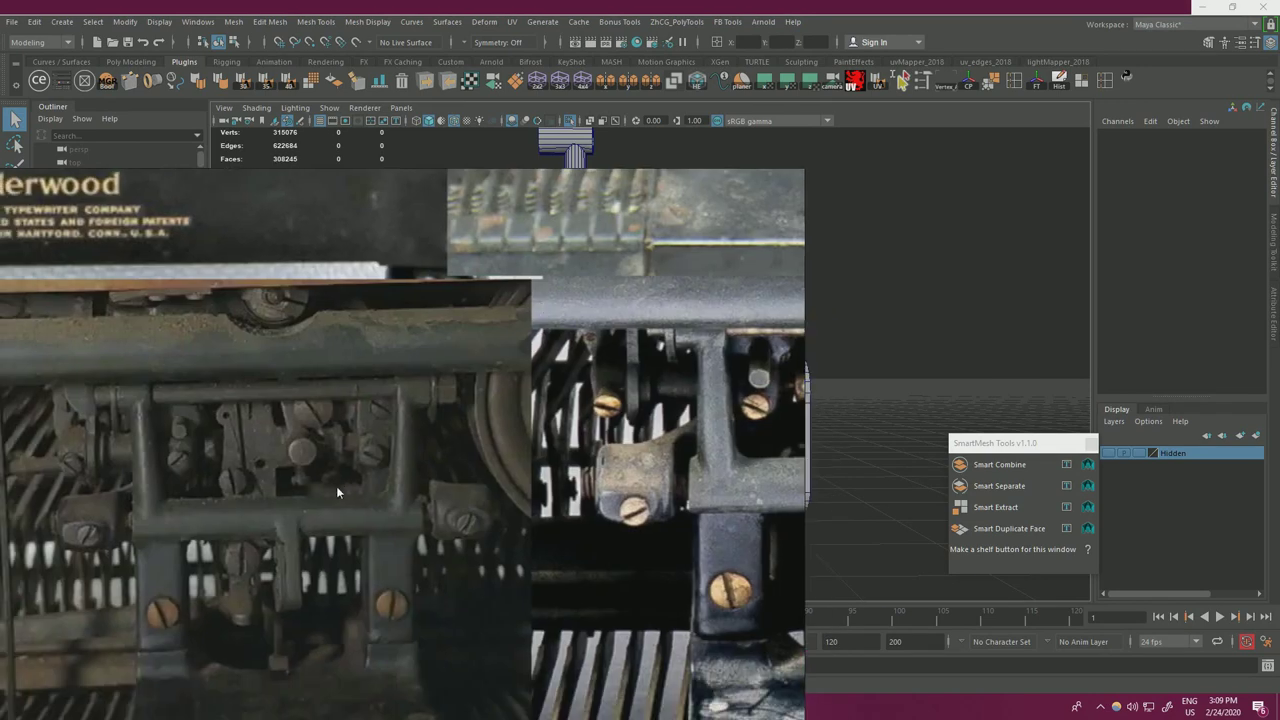
right_click_drag(336, 486, 242, 650)
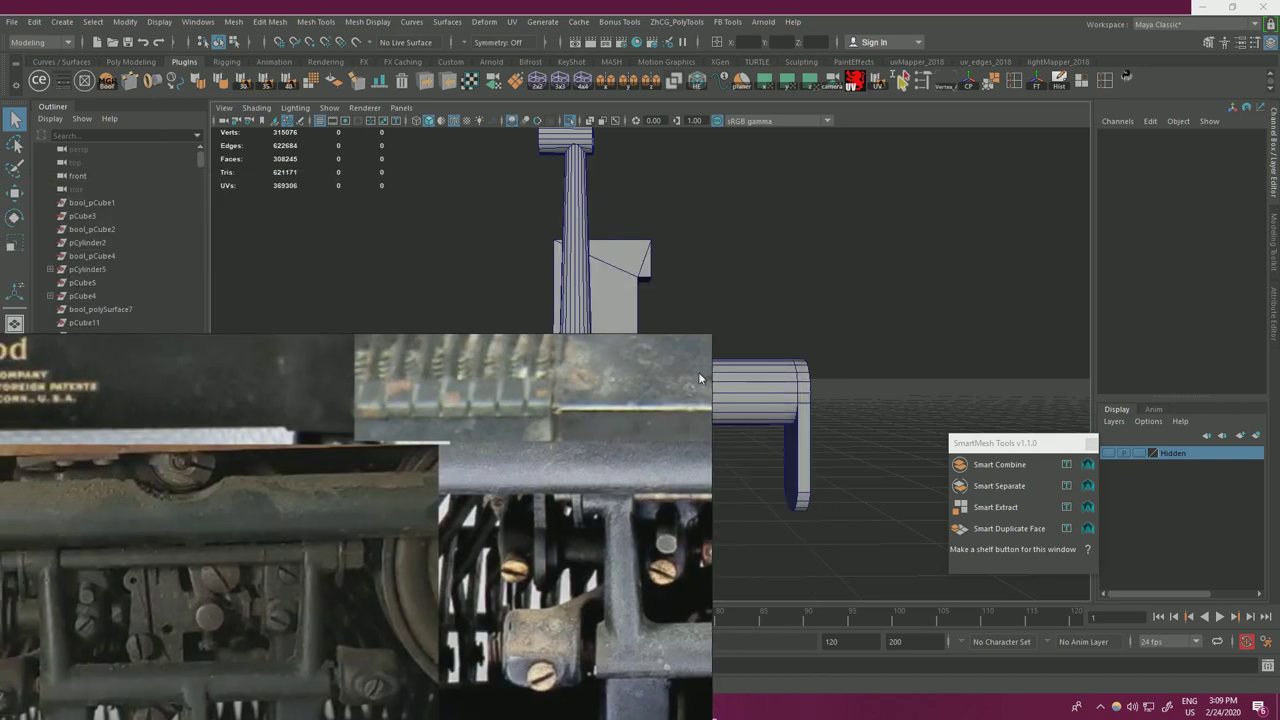
scroll(660, 305, "down", 2)
scroll(601, 380, "up", 2)
scroll(601, 382, "down", 2)
right_click_drag(590, 430, 615, 629)
left_click_drag(717, 395, 663, 297, "alt")
- Select the faces of the leg's round screw hole, scale them down slightly and shift them towards the leg's outer side
left_click(644, 323)
right_click_drag(649, 287, 608, 287)
left_click_drag(646, 419, 700, 500, "alt")
middle_click_drag(700, 500, 726, 434, "alt")
scroll(640, 385, "up", 8)
key("ctrl+shift+x")
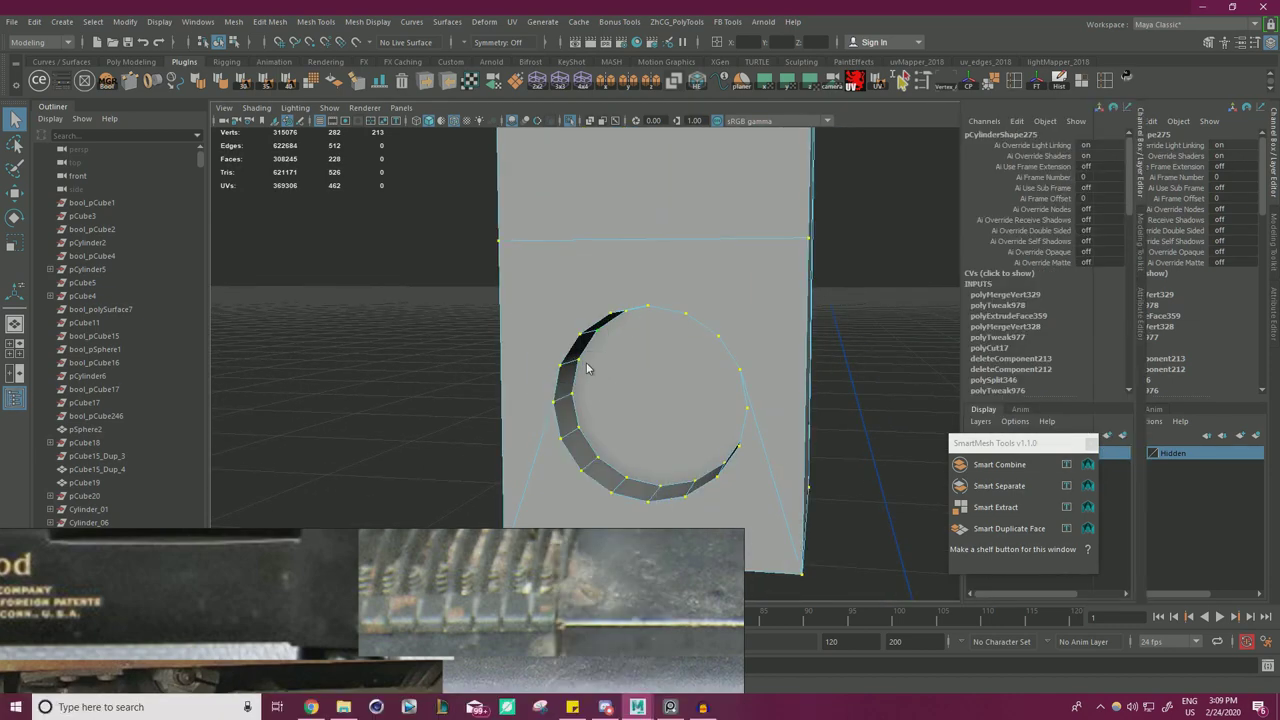
left_click_drag(563, 363, 506, 323, "alt")
right_click_drag(506, 323, 506, 350)
left_click_drag(500, 371, 634, 400, "alt")
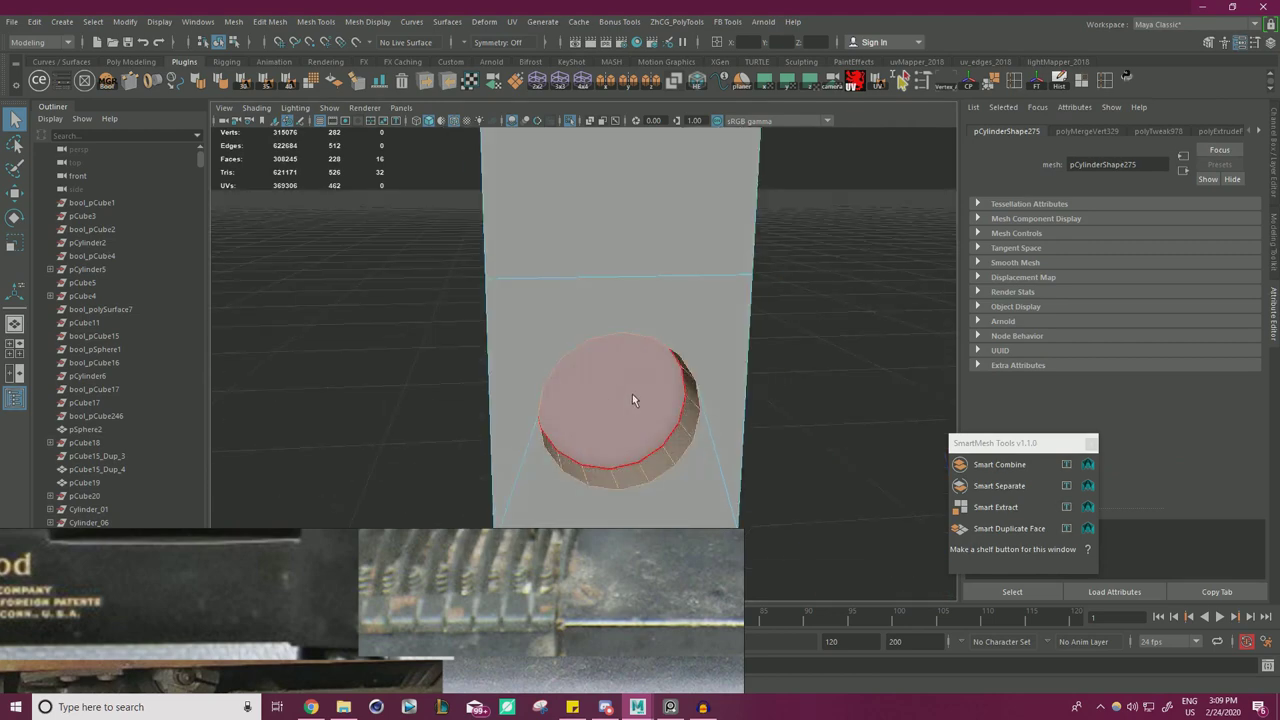
key("w")
left_click_drag(716, 388, 692, 389)
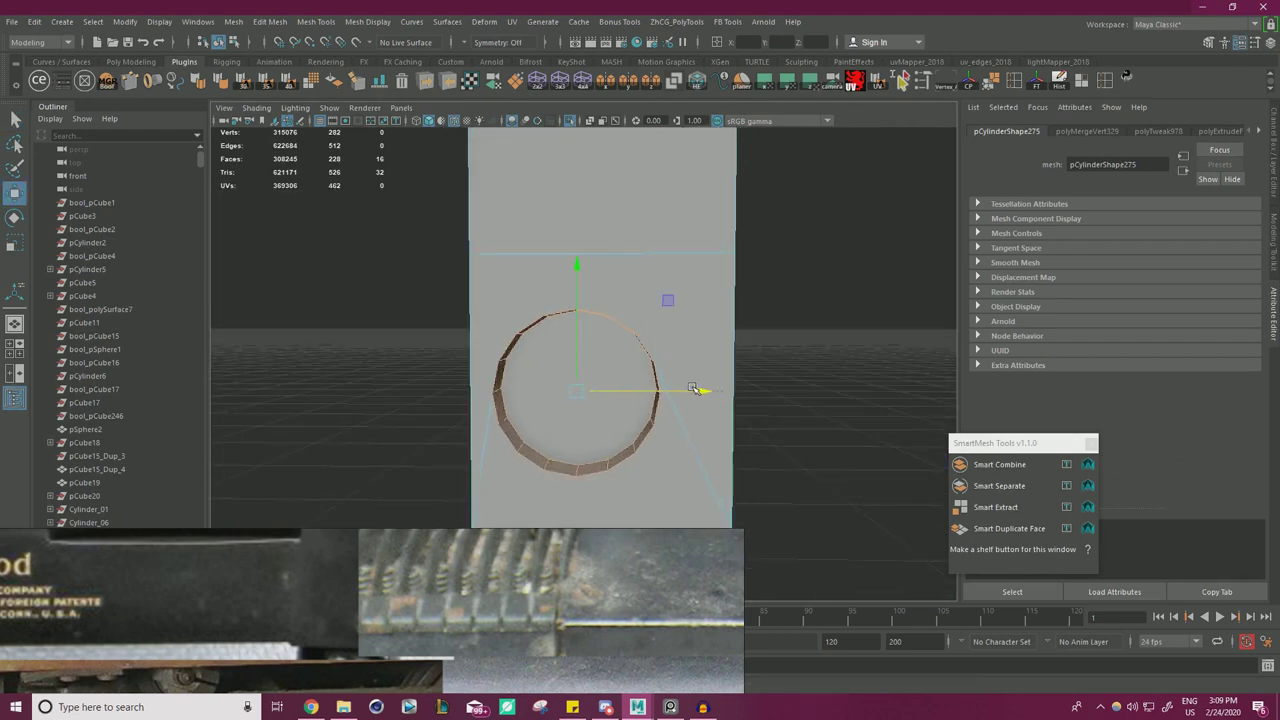
key("r")
left_click_drag(665, 303, 657, 310)
key("w")
left_click_drag(682, 394, 673, 395)
- Select the leg block's inner-side vertices in wireframe display and move them outward to narrow the block
right_click_drag(660, 392, 375, 370, "alt")
right_click_drag(648, 248, 638, 255)
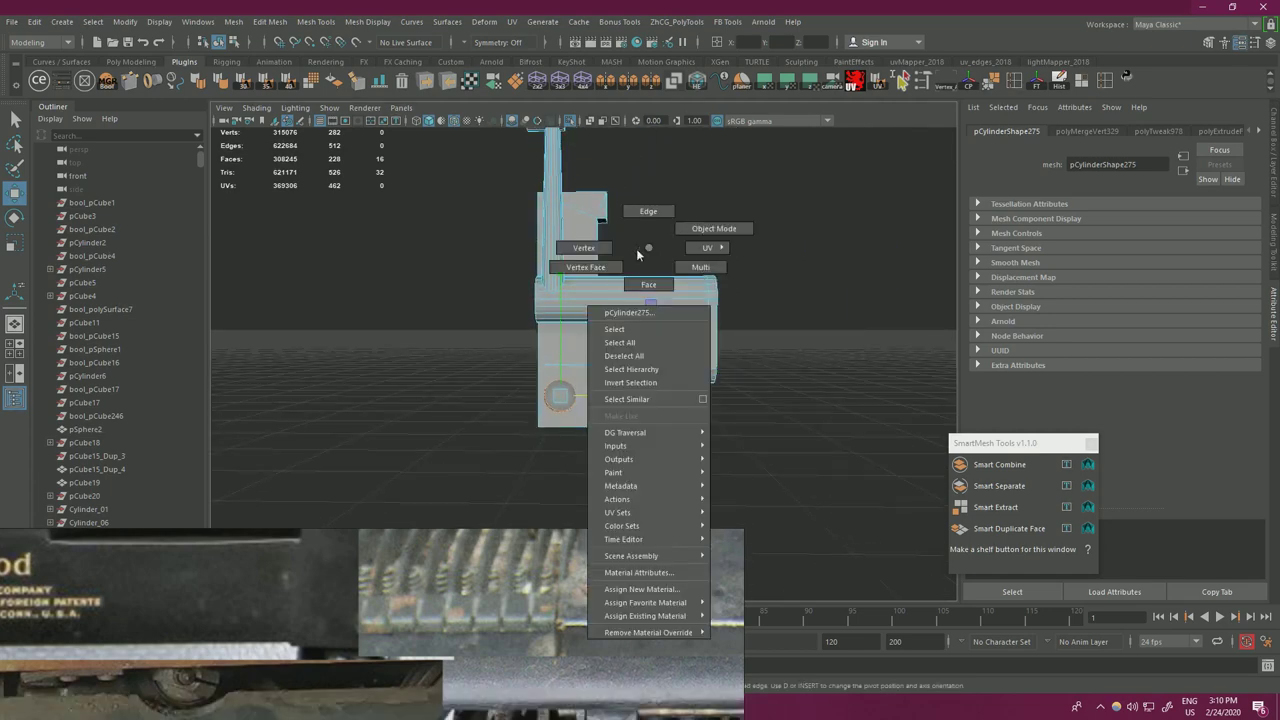
key("4")
left_click_drag(679, 452, 684, 475, "alt")
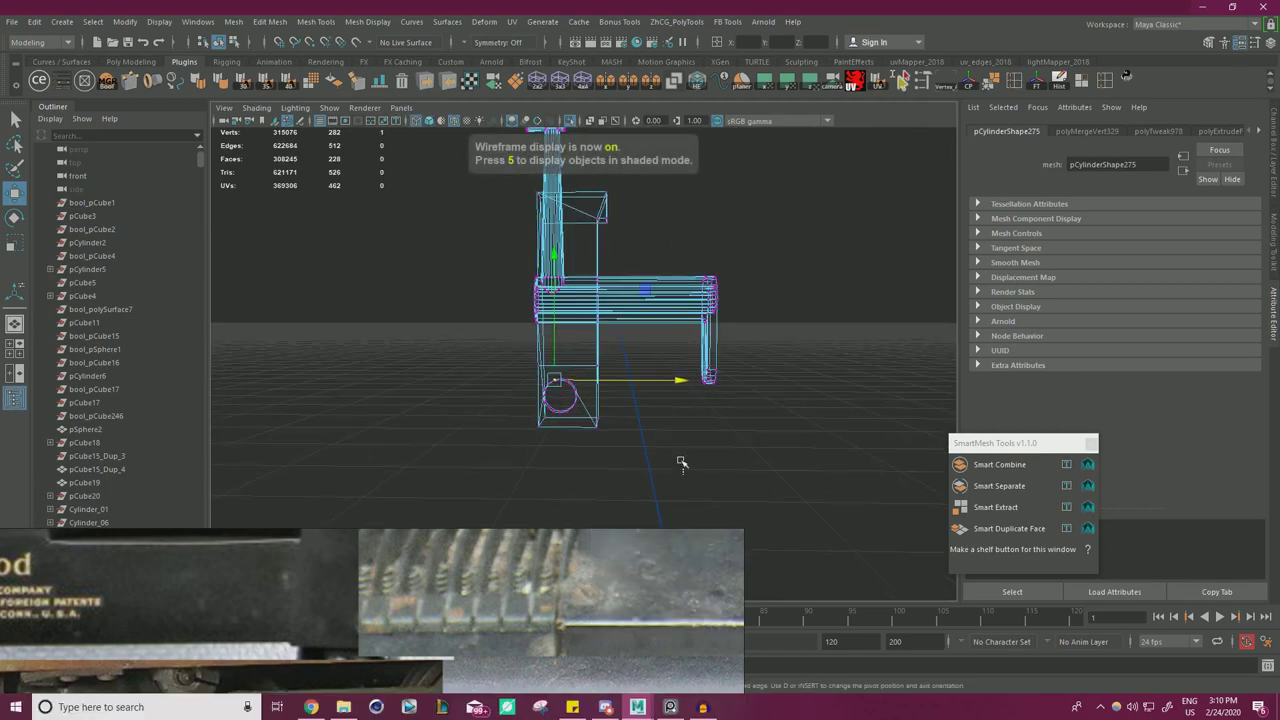
key("5")
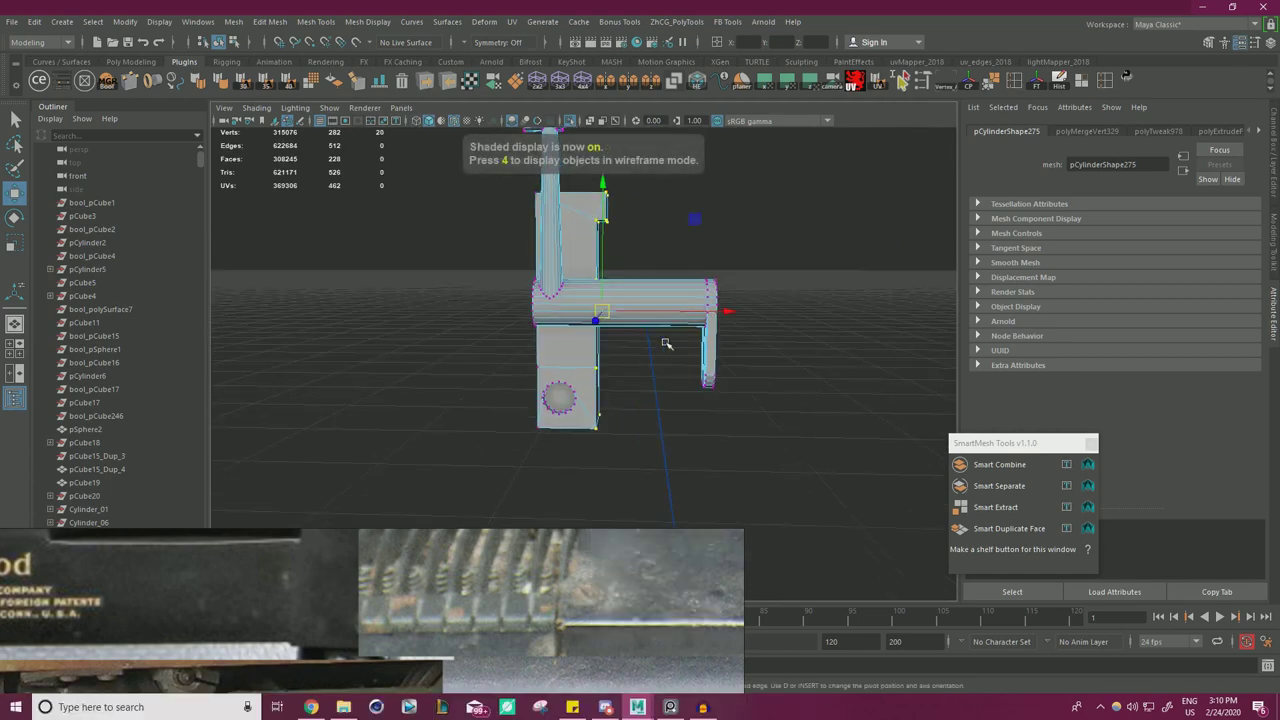
mouse_move(708, 308)
left_mouse_down("alt")
mouse_move(629, 331)
mouse_move(709, 320)
mouse_move(600, 350)
left_mouse_up("alt")
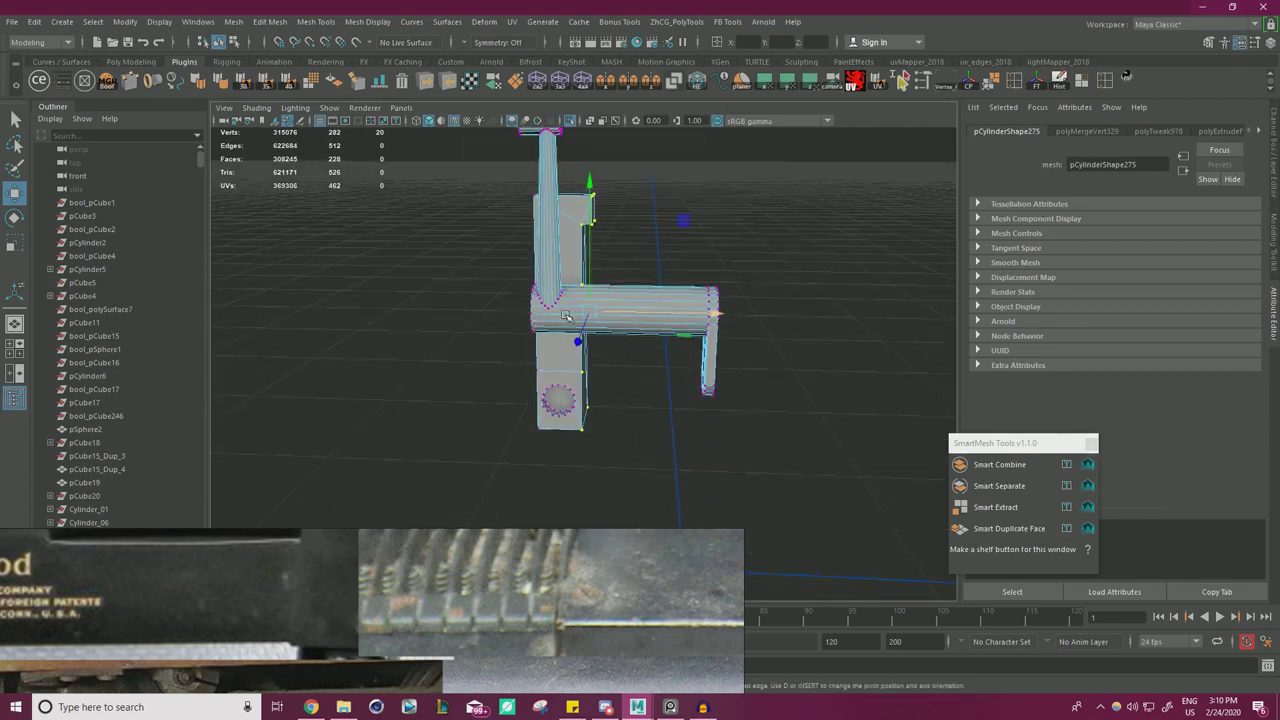
right_click_drag(606, 266, 640, 240)
left_click_drag(618, 275, 695, 369, "alt")
left_click_drag(667, 297, 560, 305, "alt")
right_click_drag(560, 305, 415, 300, "alt")
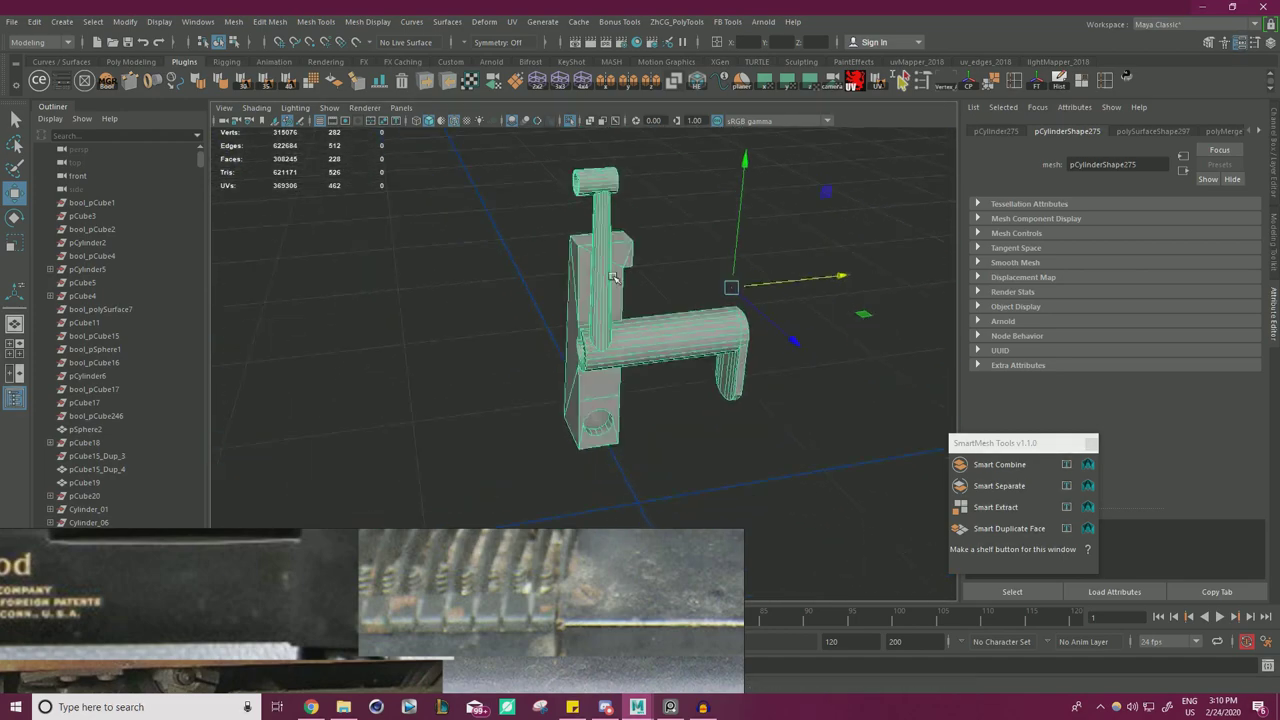
- Show the whole typewriter again and scale the red screw in the bracket leg to fit its hole
left_click_drag(631, 286, 600, 235, "alt")
left_click(569, 121)
middle_click_drag(640, 393, 627, 305, "alt")
right_click_drag(627, 305, 765, 312, "alt")
left_click(545, 277)
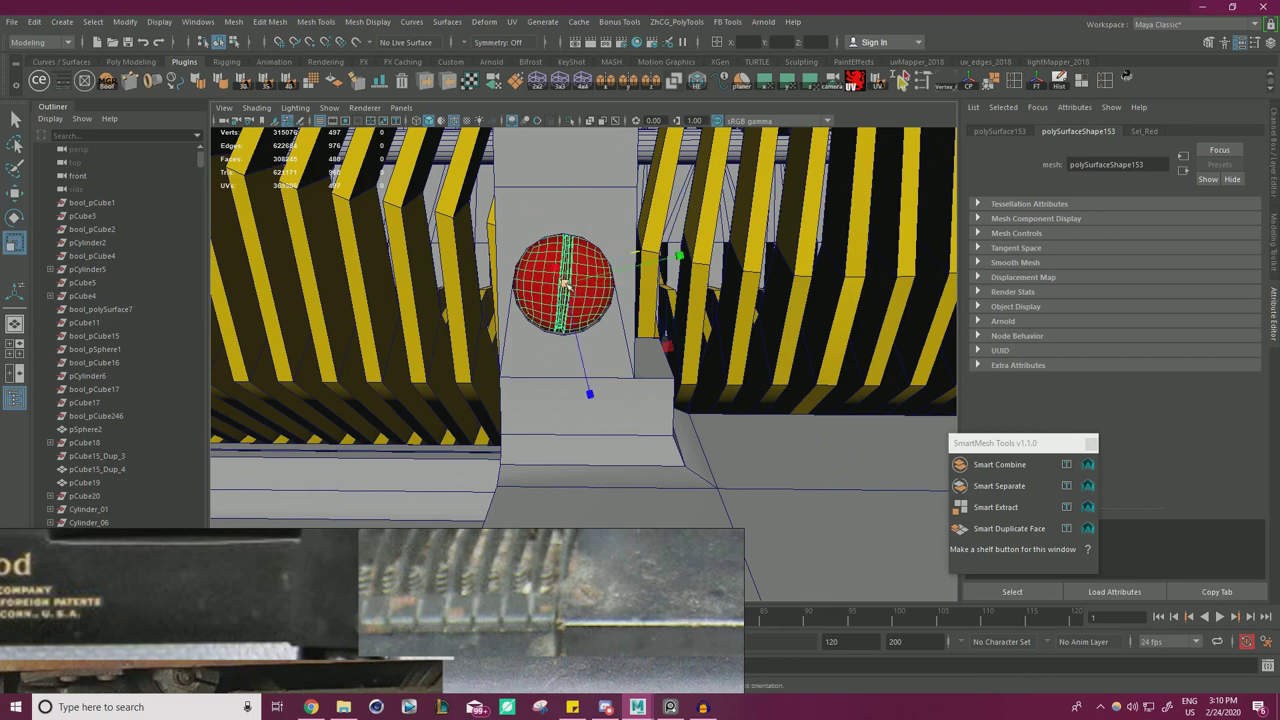
key("w")
- Select the side faces of the base plate's raised tab and snap them in line with the bracket leg's inner edge
left_click_drag(640, 380, 571, 369, "alt")
left_click(606, 360)
right_click_drag(571, 369, 606, 374, "alt")
right_click_drag(620, 323, 621, 356)
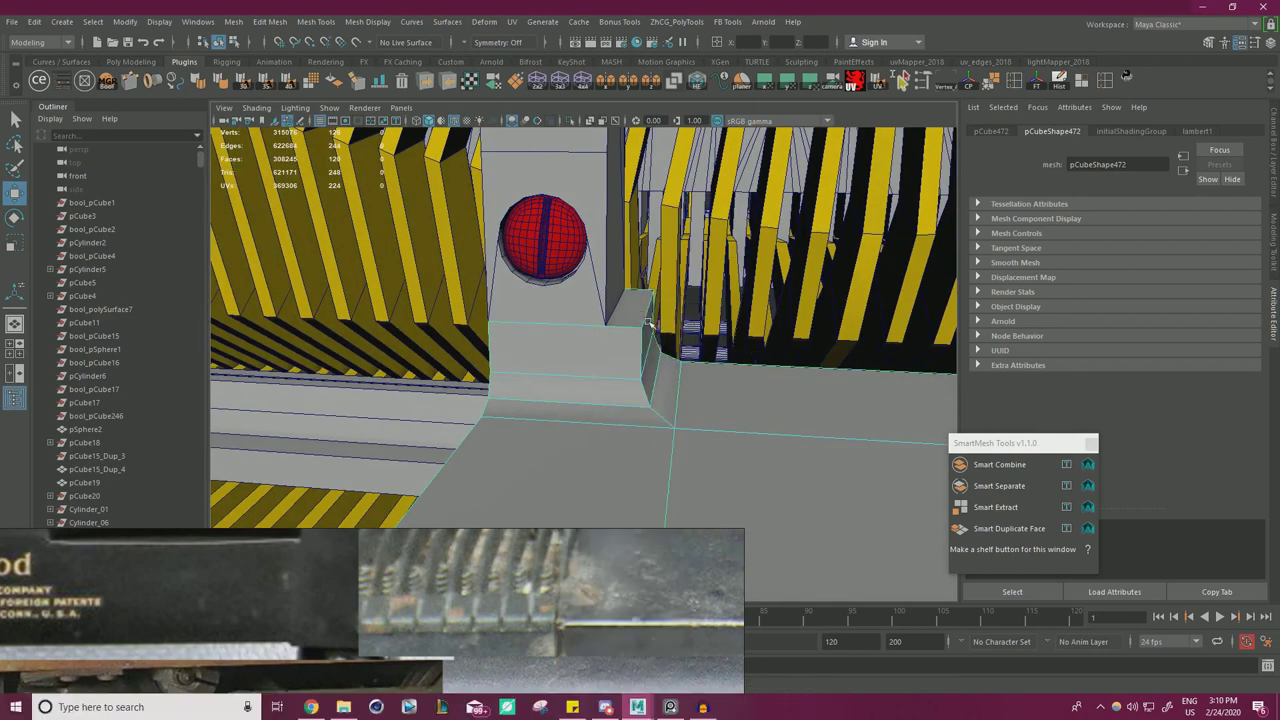
left_click(648, 322)
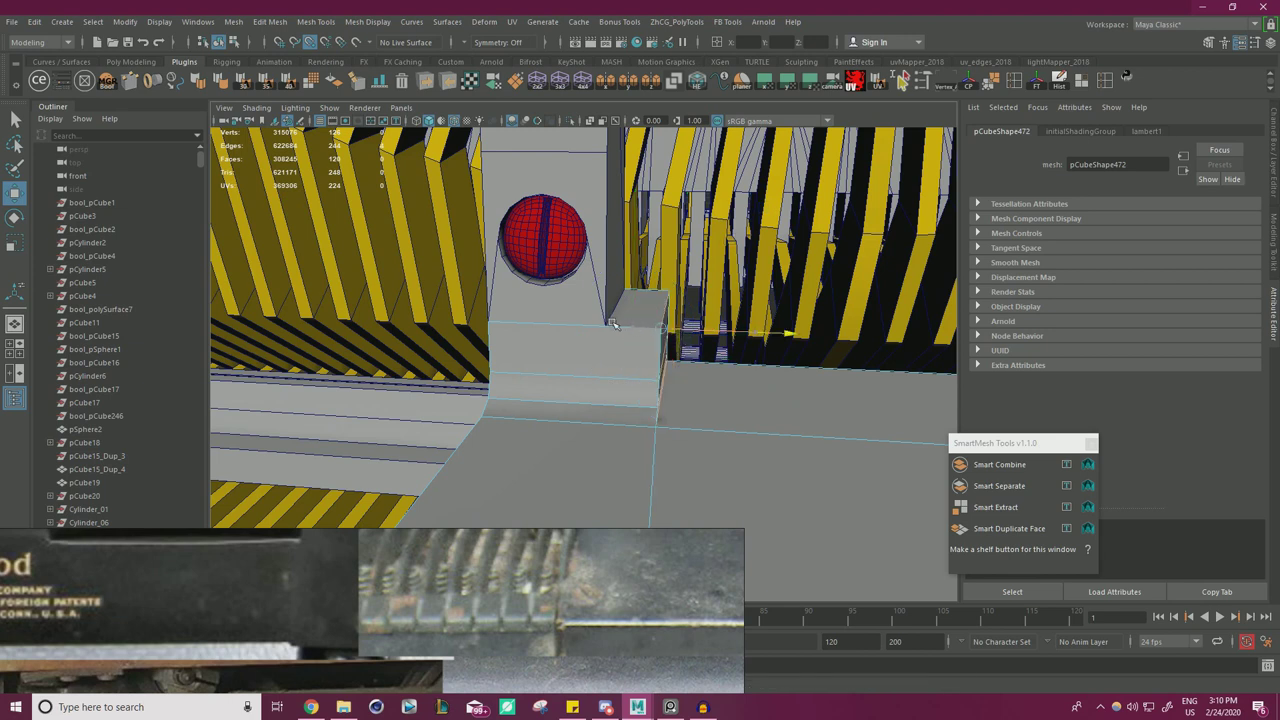
middle_click_drag(609, 323, 606, 327)
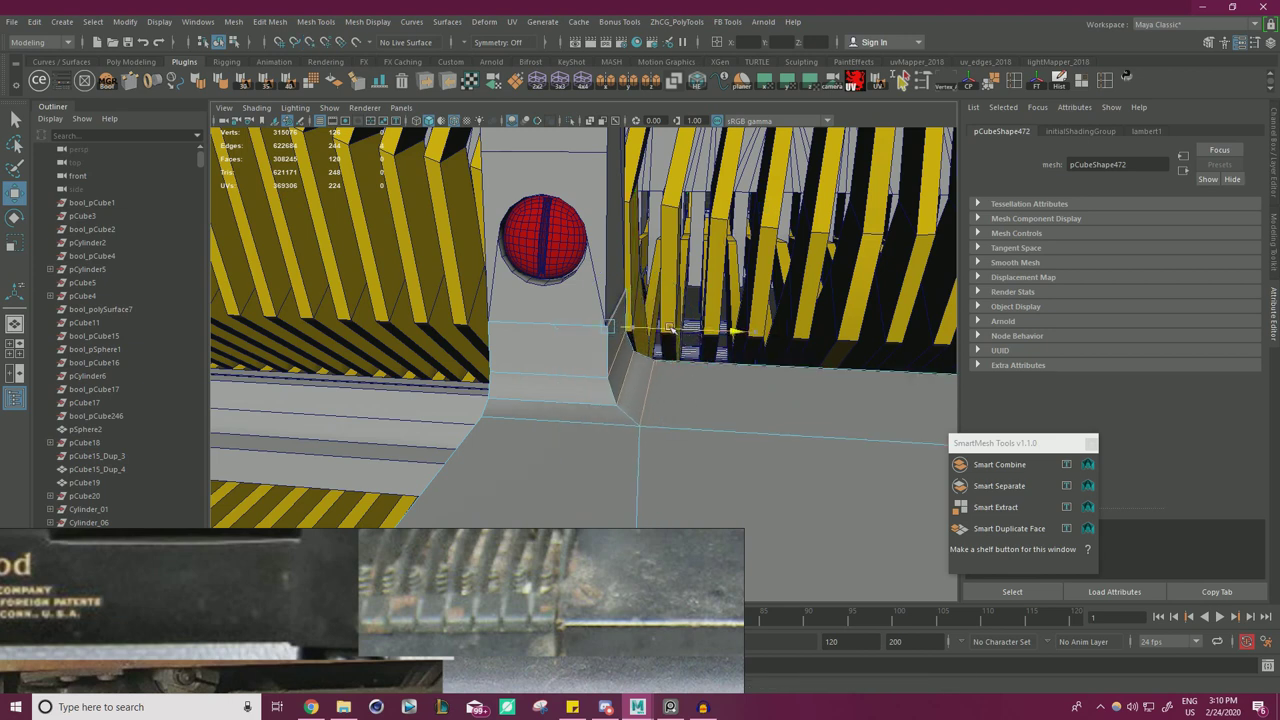
scroll(672, 330, "down", 10)
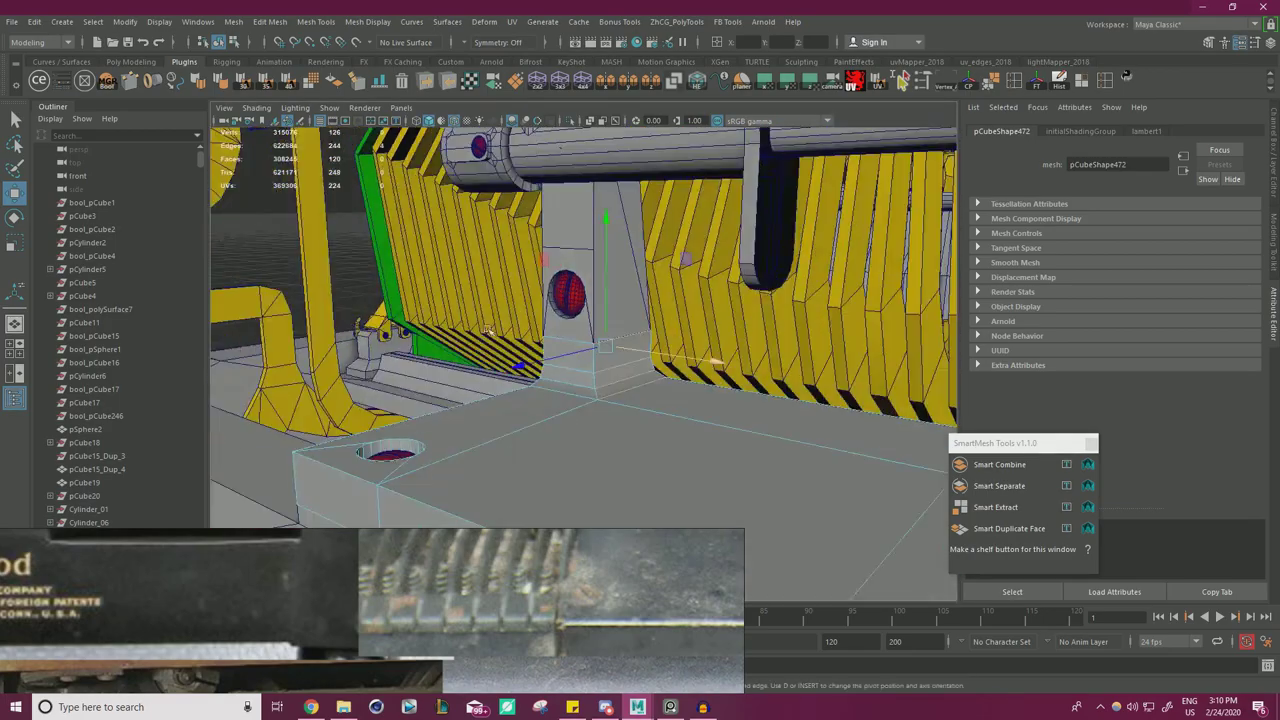
right_click_drag(811, 300, 862, 279)
left_click(803, 334)
- Isolate the bracket half and compare its upright, block and shaft with the reference photo from several angles
scroll(745, 350, "up", 8)
left_click_drag(803, 334, 704, 431, "alt")
scroll(703, 432, "up", 8)
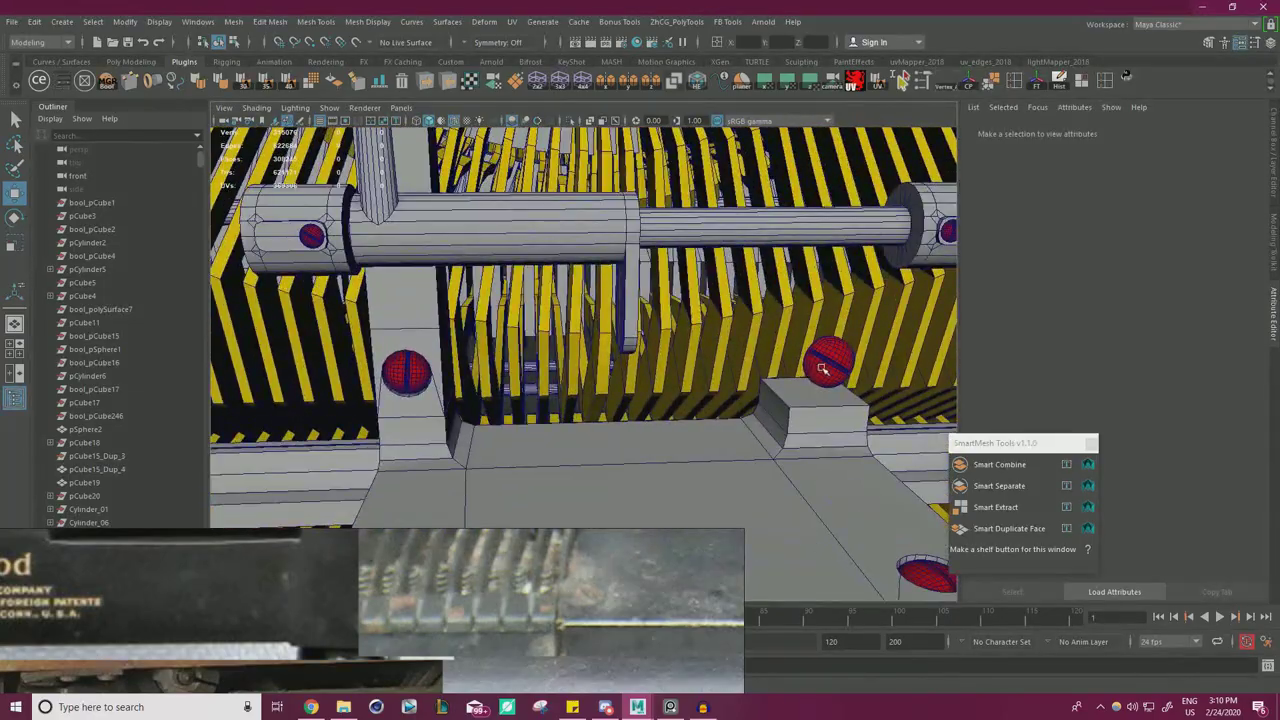
scroll(823, 366, "down", 5)
left_click_drag(823, 366, 770, 430, "alt")
scroll(650, 400, "up", 5)
middle_click_drag(600, 385, 590, 335, "alt")
left_click(538, 322)
left_click(570, 121)
scroll(590, 210, "down", 3)
left_click_drag(592, 225, 610, 330, "alt")
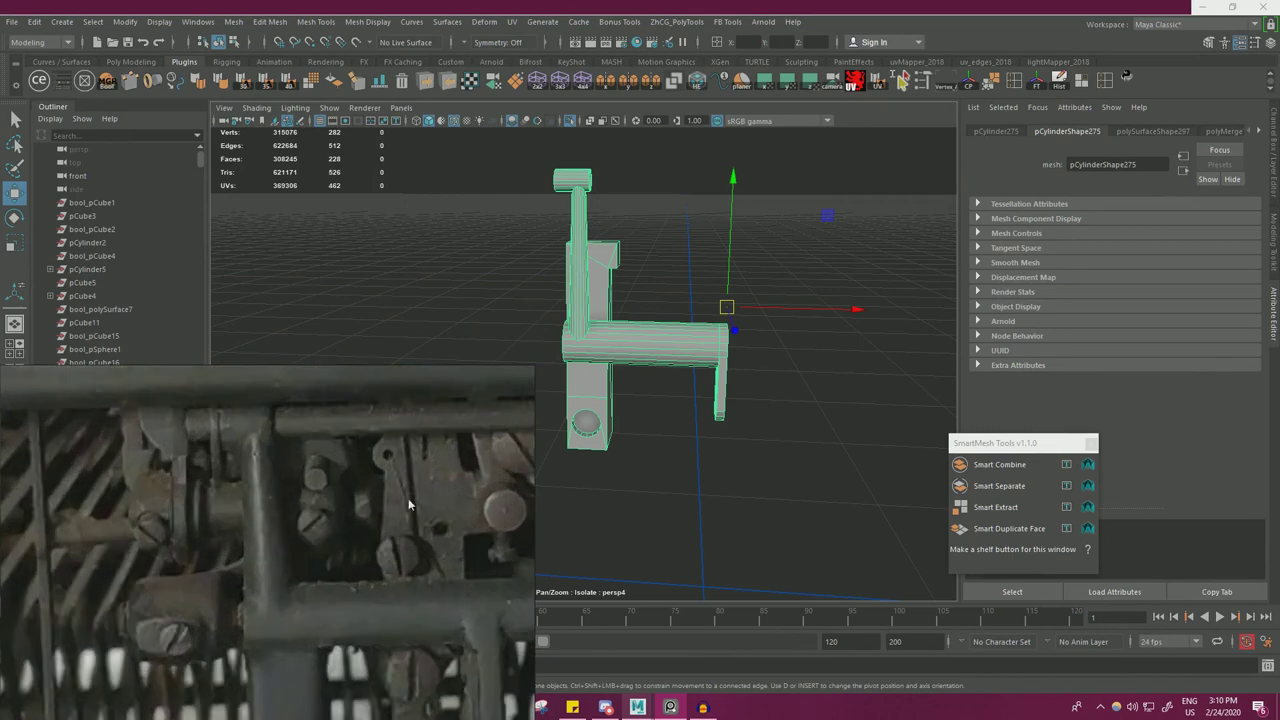
right_click_drag(348, 510, 197, 596)
left_click_drag(700, 285, 600, 304, "alt")
scroll(600, 304, "up", 3)
middle_click_drag(600, 304, 430, 358, "alt")
left_click_drag(470, 362, 532, 425, "alt")
scroll(572, 373, "down", 4)
scroll(517, 416, "down", 1)
scroll(657, 374, "down", 3)
middle_click_drag(504, 373, 620, 351, "alt")
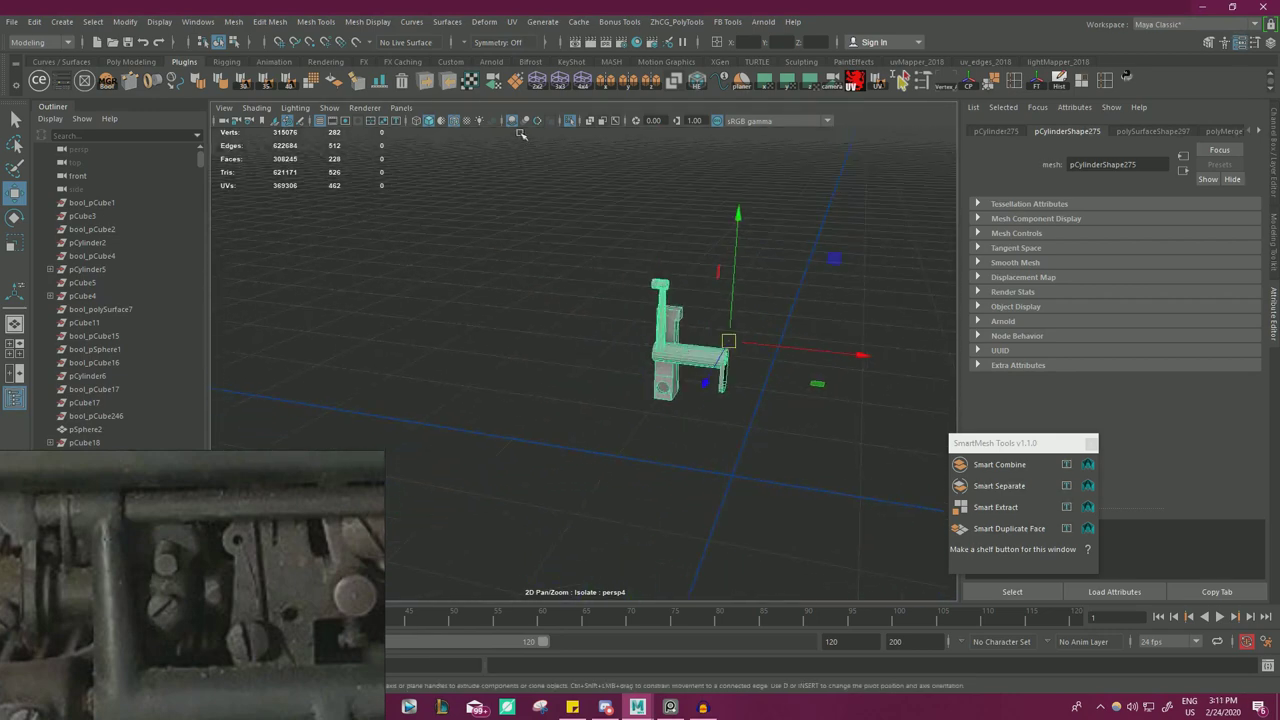
- Exit isolation, duplicate the spare cylinder beside the typewriter and move the copy next to the bracket's shaft end
left_click(570, 121)
left_click(337, 426)
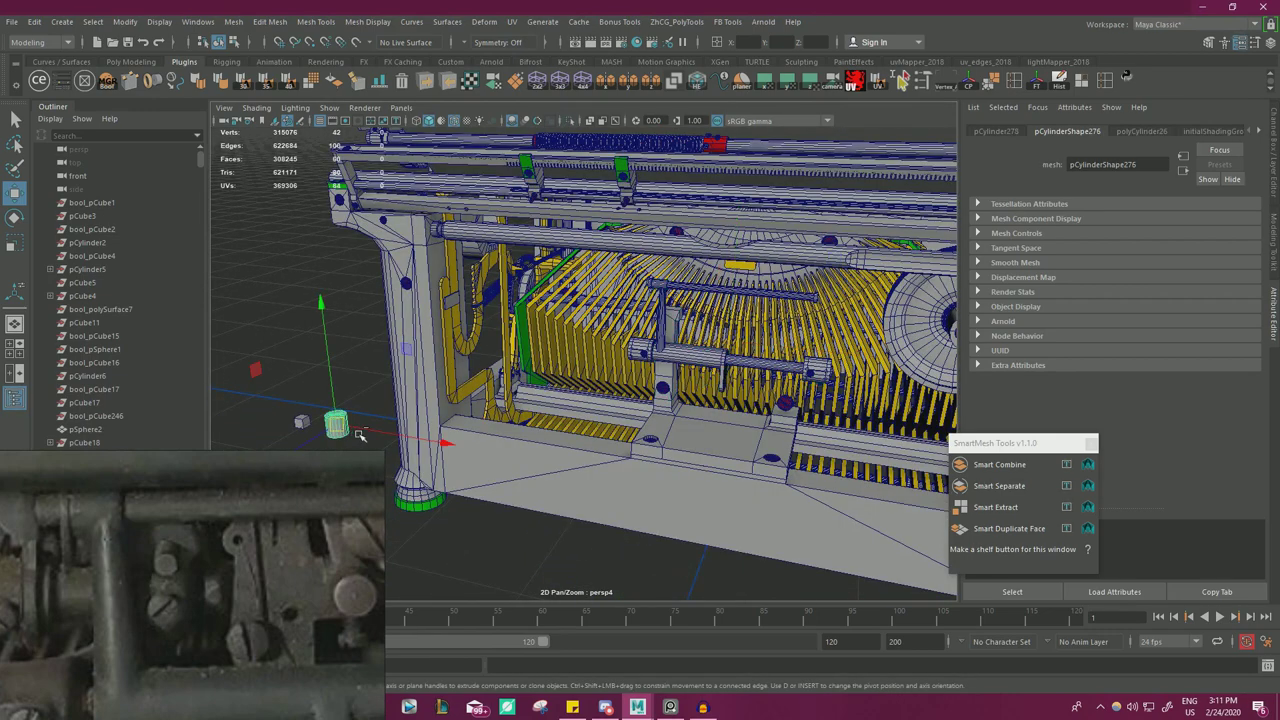
right_click_drag(280, 545, 224, 612)
left_click_drag(355, 485, 690, 542)
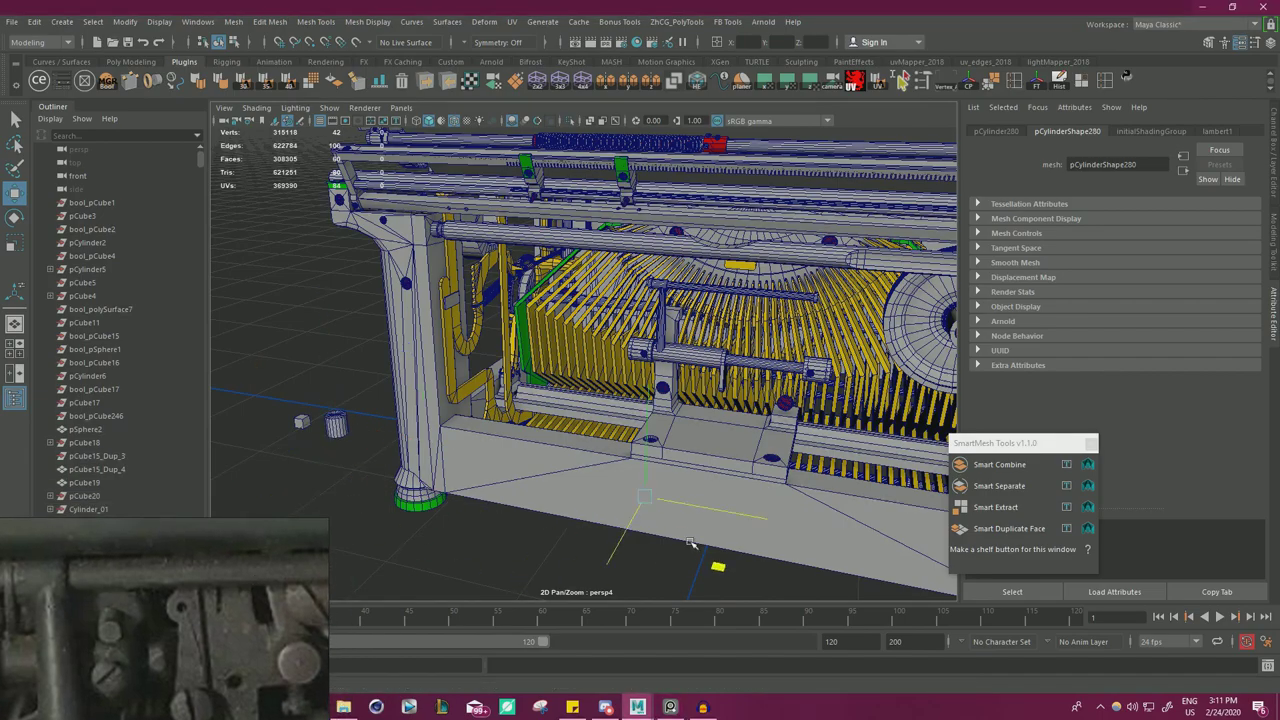
left_click_drag(670, 287, 694, 330, "alt")
scroll(694, 330, "up", 6)
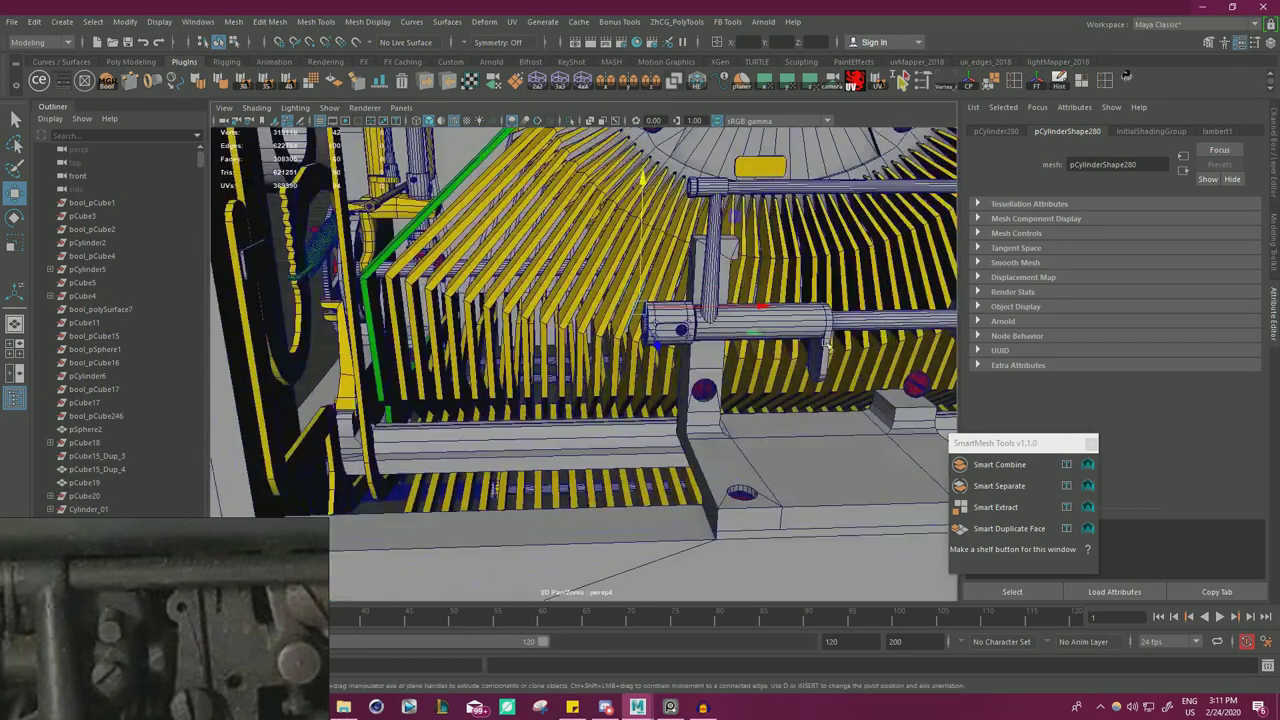
left_click_drag(640, 370, 710, 400, "alt")
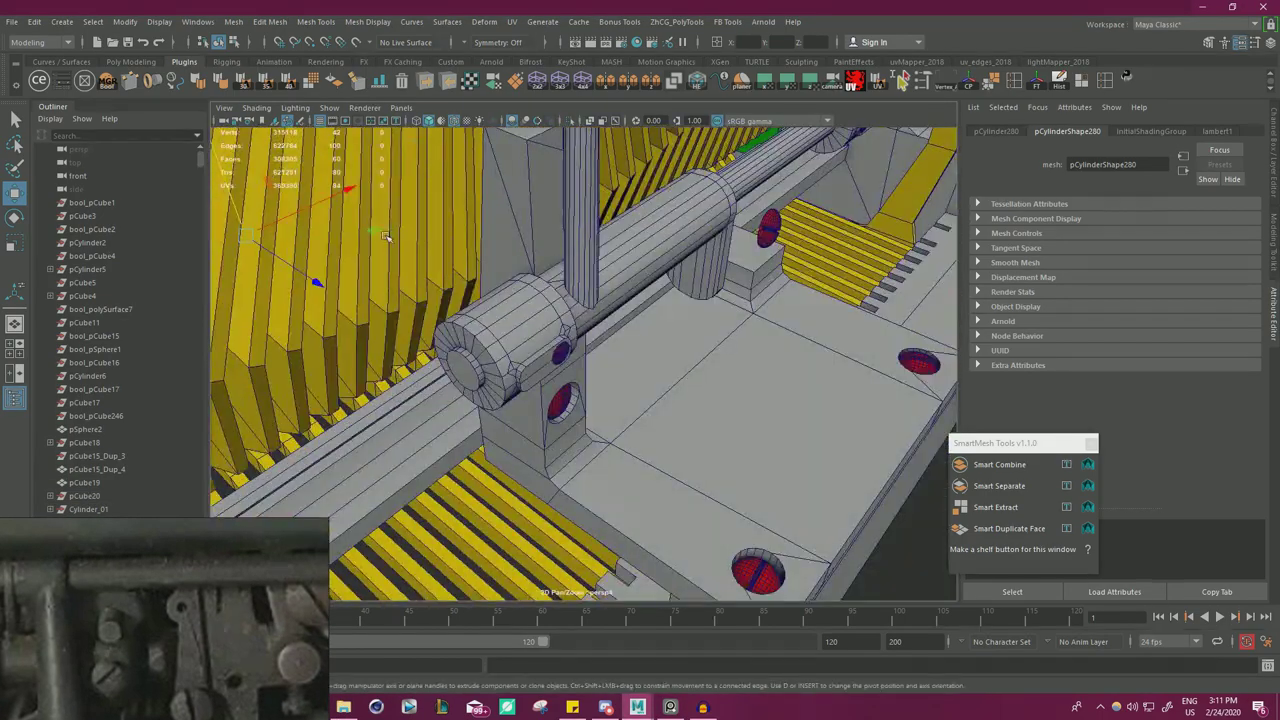
left_click_drag(375, 232, 545, 378)
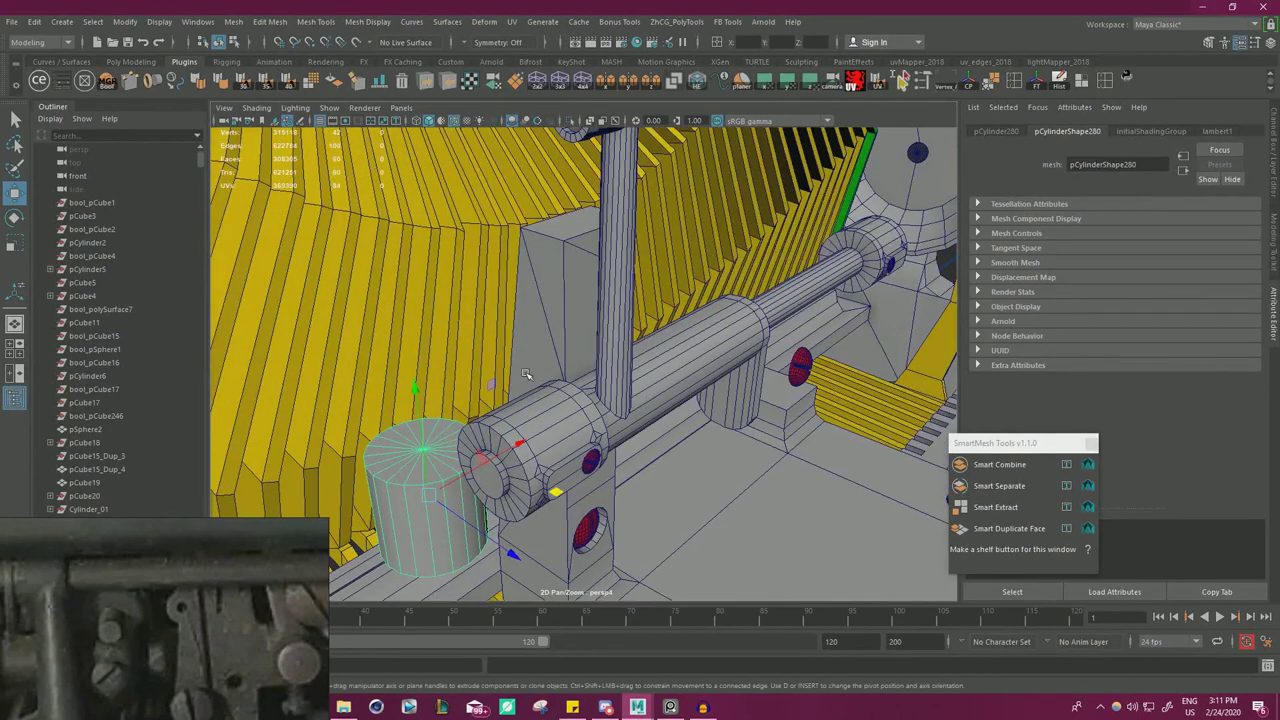
- Rotate the cylinder copy onto its side and raise it beside the bracket's upper block
key("e")
left_click_drag(388, 415, 430, 400)
key("w")
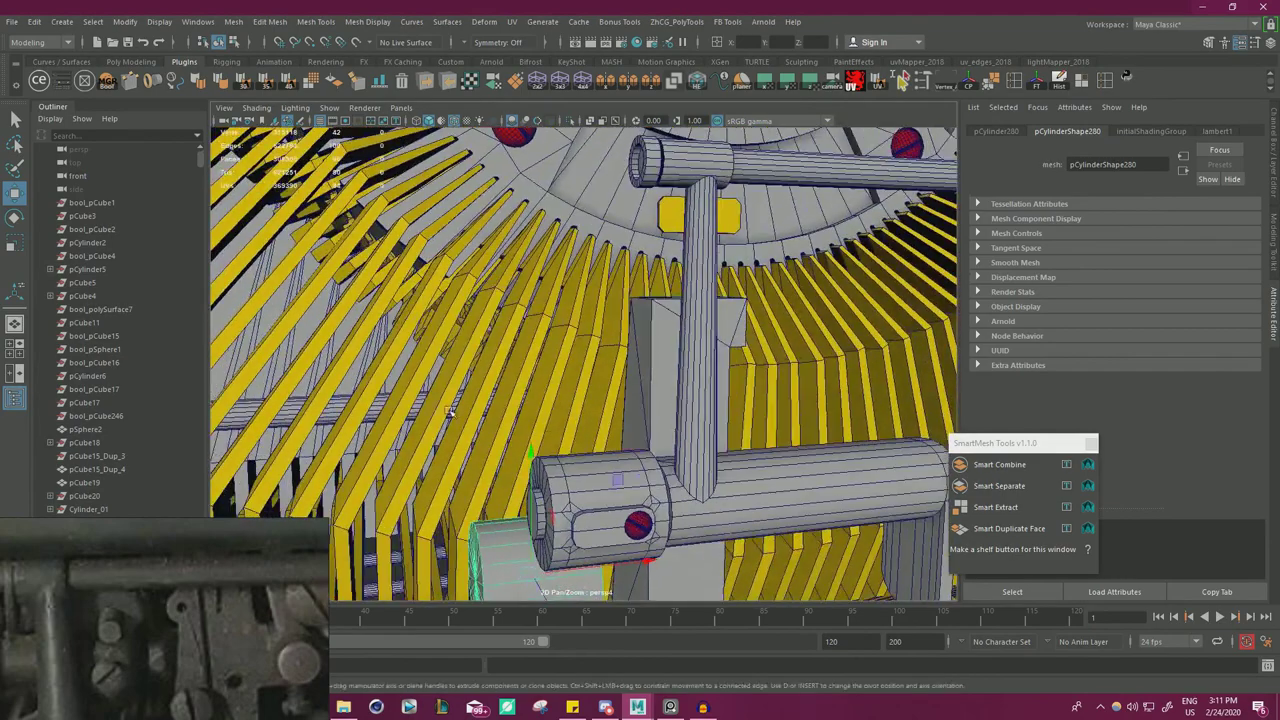
left_click_drag(618, 484, 657, 263)
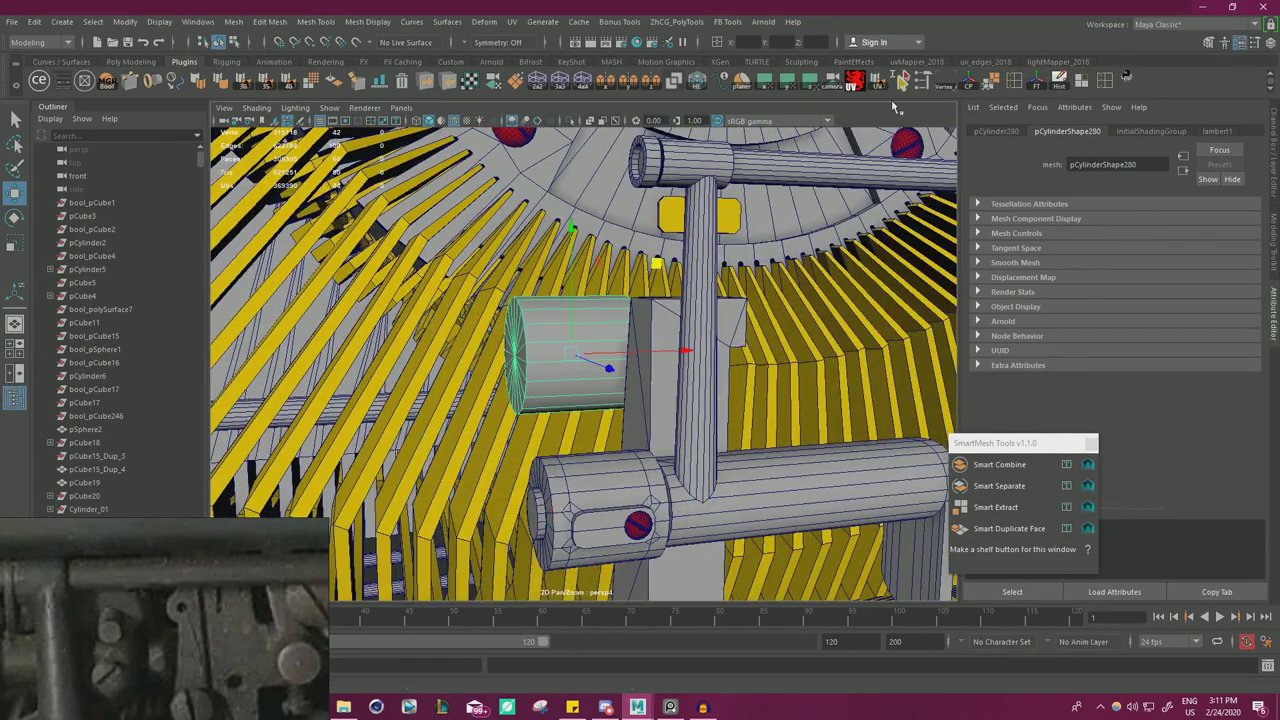
left_click(1052, 87)
- Scale the cylinder down and position it centrally against the upper block's side face
key("f")
scroll(684, 400, "down", 5)
left_click_drag(434, 429, 811, 378, "alt")
key("r")
left_click_drag(710, 371, 745, 325, "alt")
left_click_drag(686, 376, 780, 328)
key("w")
left_click_drag(780, 283, 787, 270)
left_click_drag(800, 254, 742, 331, "alt")
key("f")
left_click_drag(587, 409, 644, 464, "alt")
left_click_drag(548, 383, 680, 314, "alt")
key("r")
key("w")
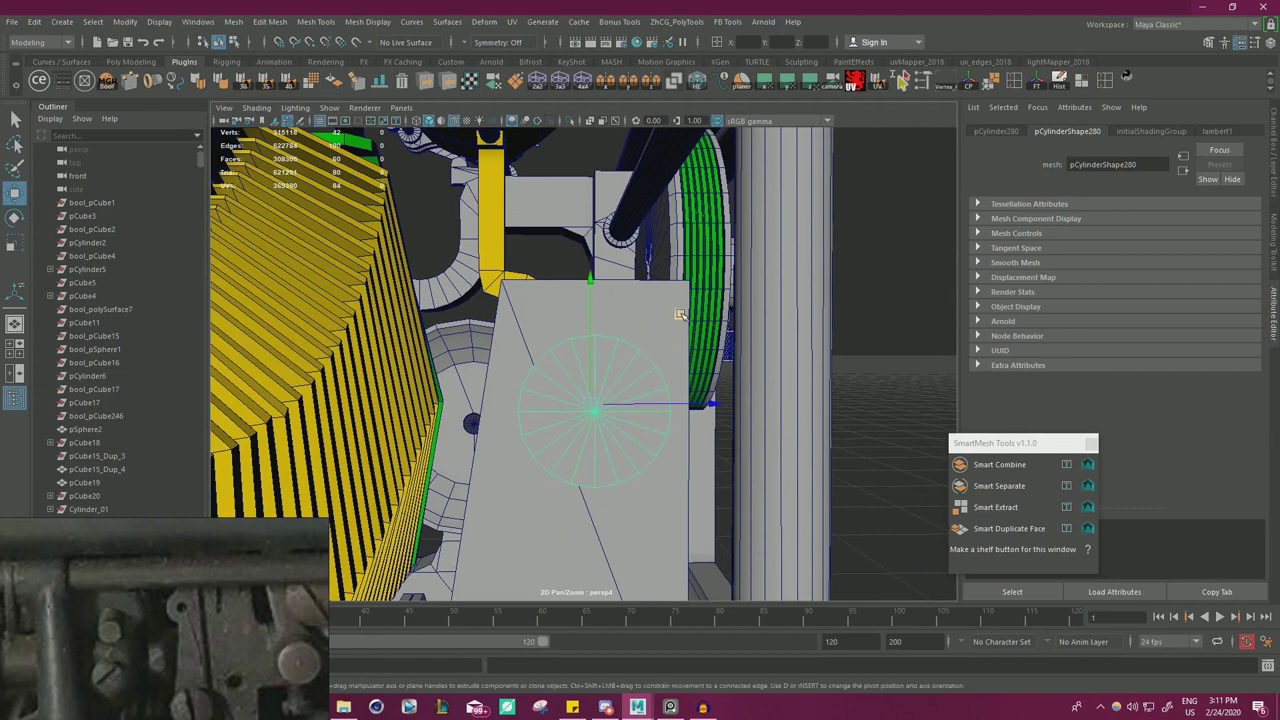
- Stretch the cylinder lengthwise so it passes through the upper block, and add the bracket to the selection
left_click_drag(679, 292, 775, 399, "alt")
key("r")
key("w")
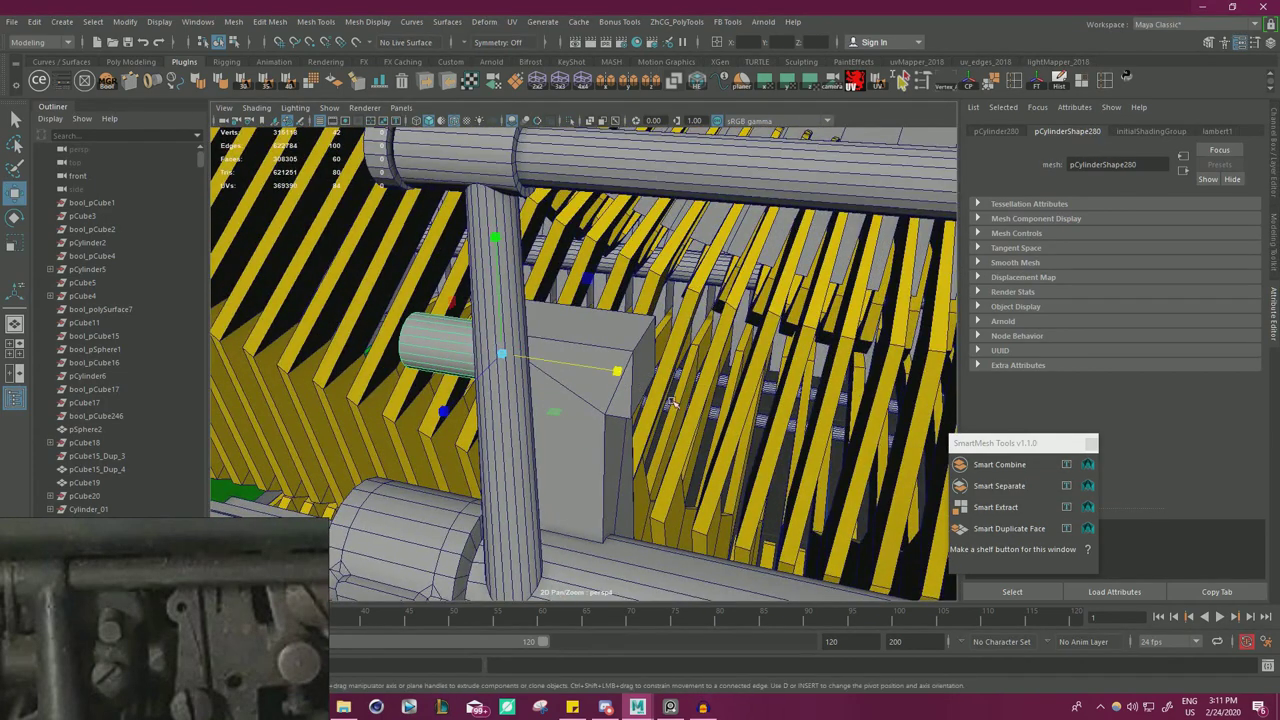
left_click_drag(622, 371, 691, 380)
left_click_drag(691, 380, 723, 440, "alt")
scroll(712, 465, "down", 5)
scroll(723, 440, "up", 5)
left_click(588, 442, "shift")
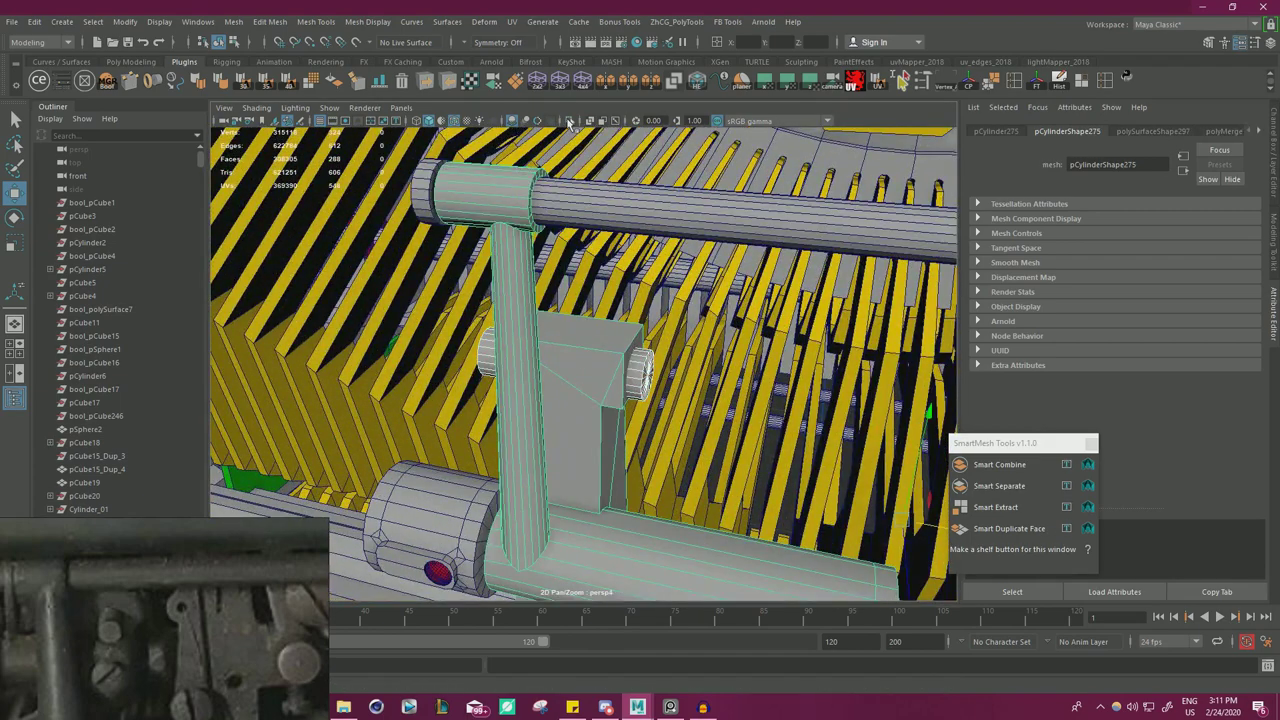
- Isolate the bracket with its cylinder, and resize and reposition the cylinder within the upper block
left_click(570, 121)
scroll(457, 391, "down", 3)
left_click_drag(457, 391, 512, 389, "alt")
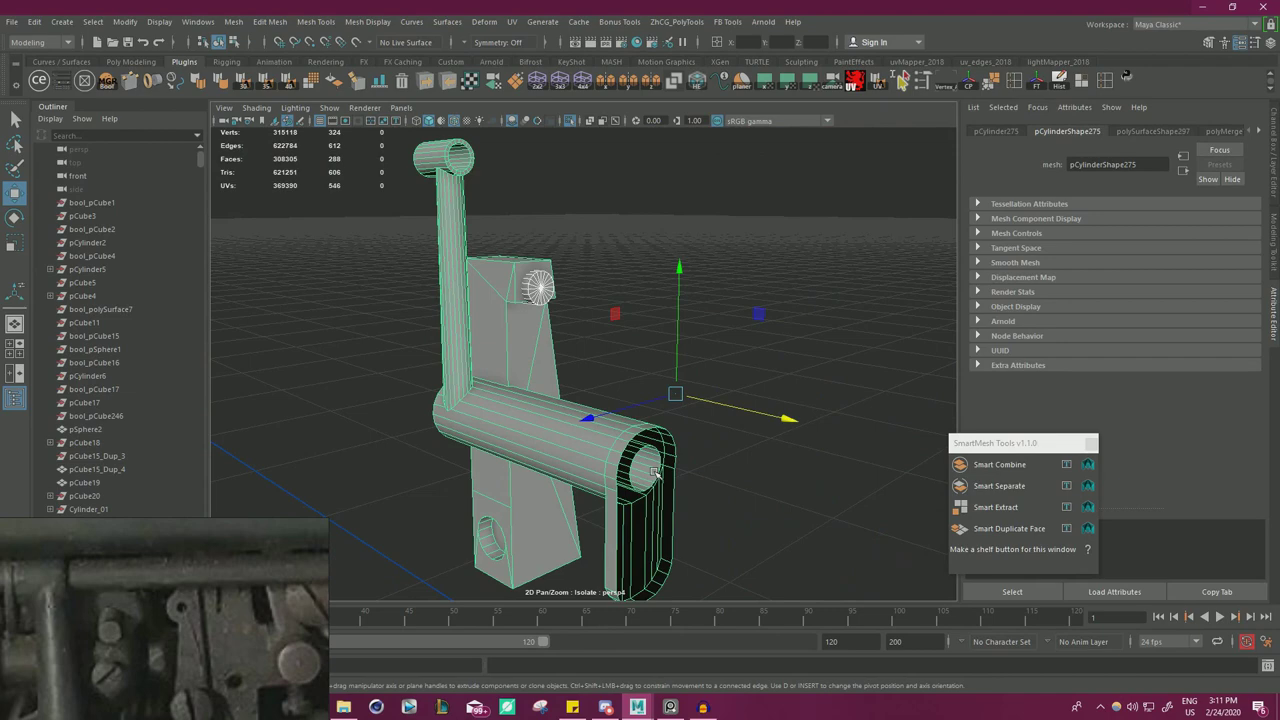
right_click_drag(561, 363, 717, 360, "alt")
left_click_drag(717, 360, 601, 309, "alt")
left_click(601, 309)
left_click_drag(533, 272, 635, 249)
key("r")
left_click_drag(488, 231, 478, 281)
key("w")
middle_click_drag(531, 240, 524, 233)
- Freeze the transformations and delete the history of both the bracket and the cylinder
left_click_drag(525, 236, 640, 430, "alt")
left_click_drag(411, 446, 678, 193)
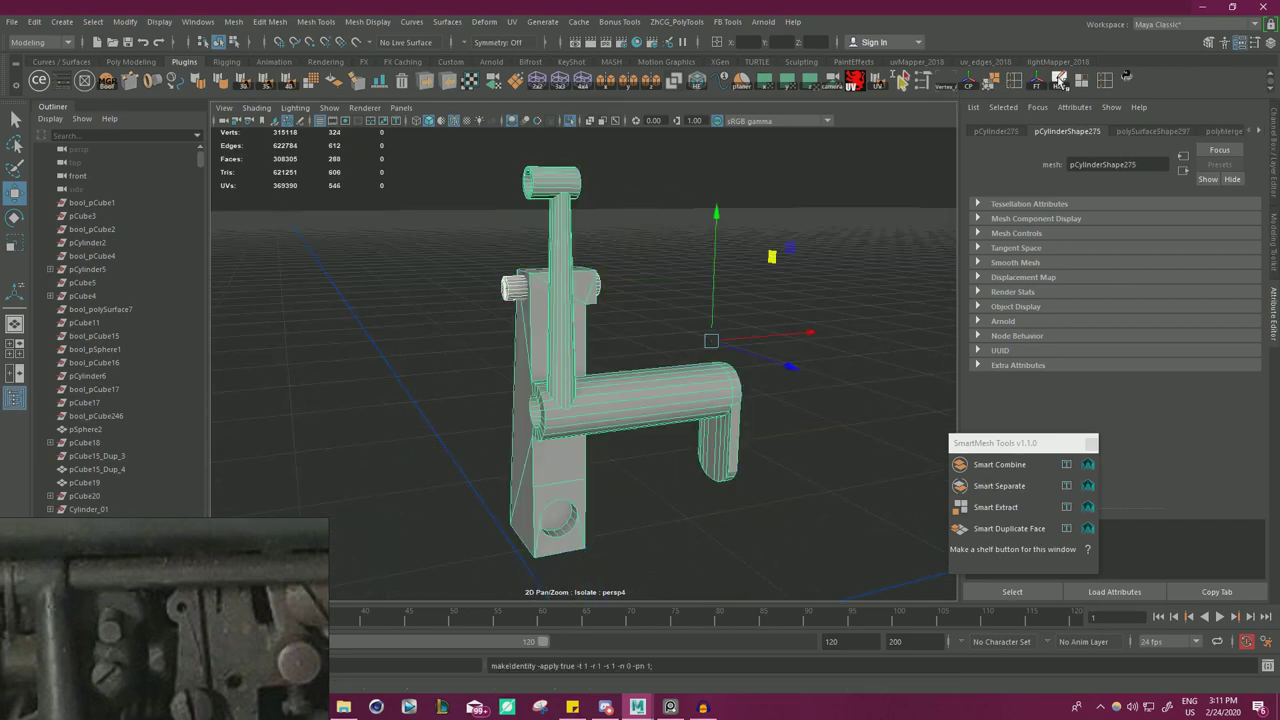
left_click(451, 280)
- Subtract the cylinder from the bracket with a Difference boolean, and delete the history and base objects
scroll(643, 355, "up", 5)
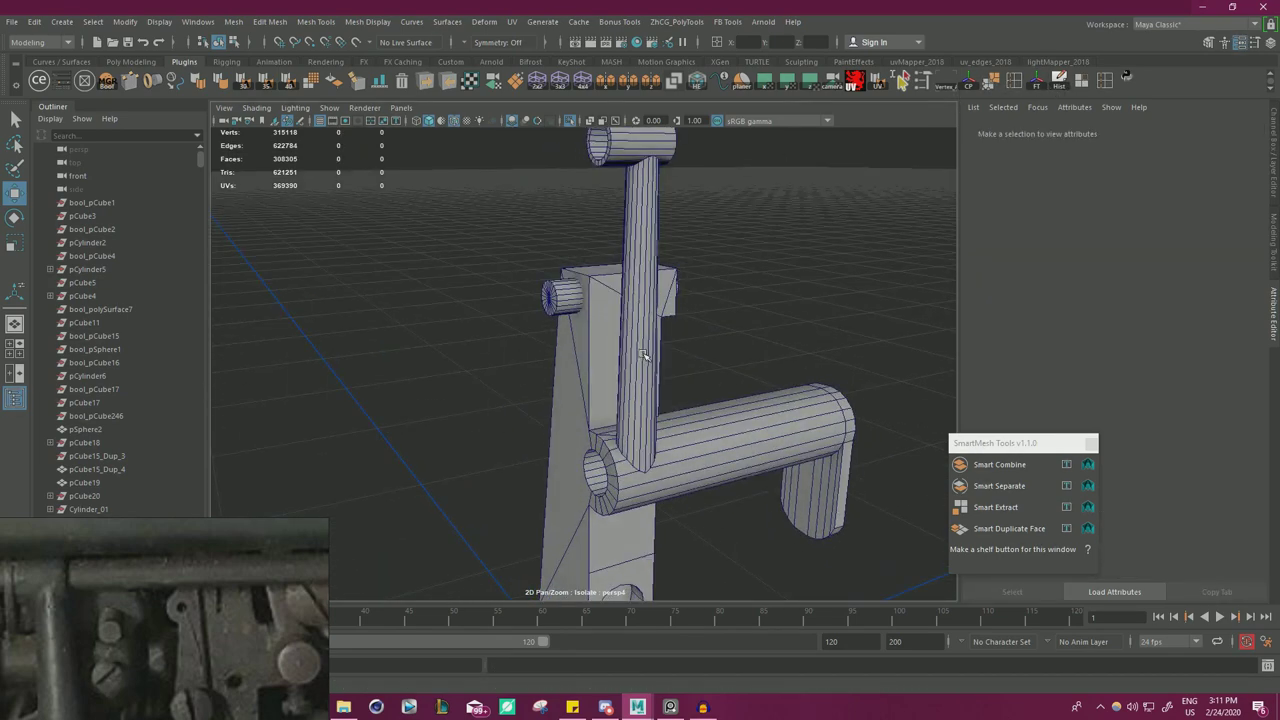
left_click(636, 343)
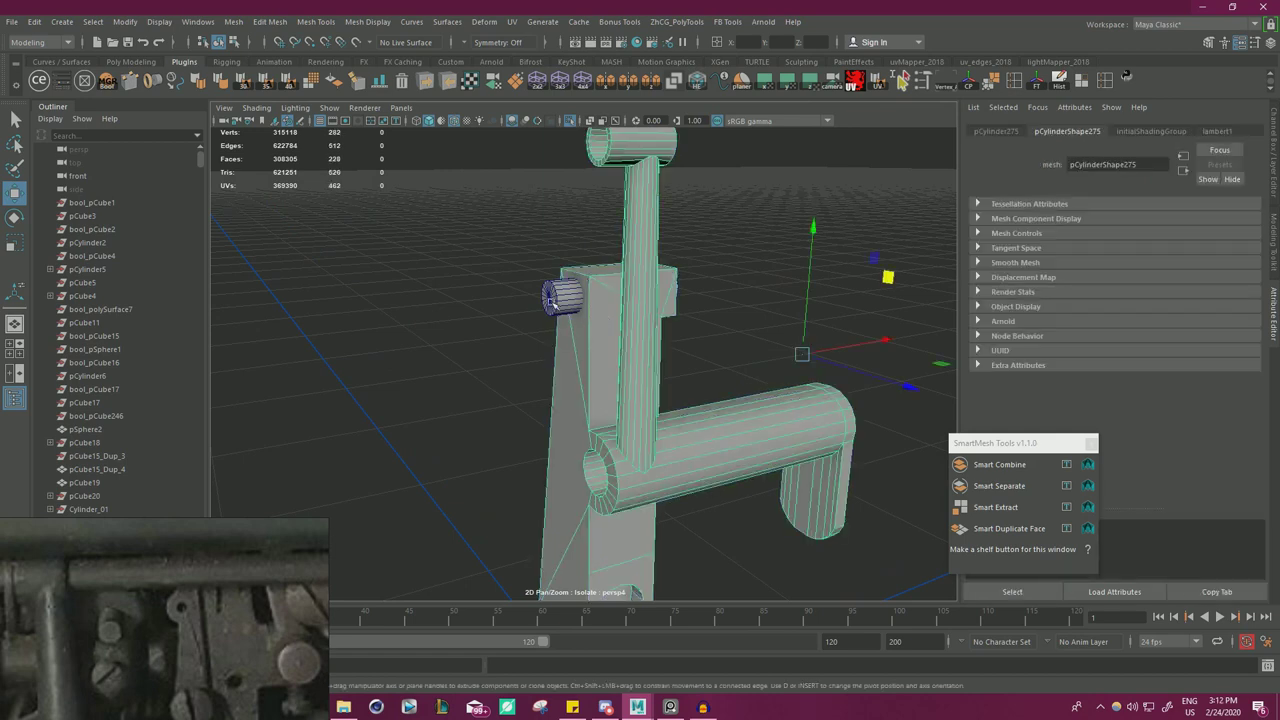
left_click(561, 298, "shift")
left_click(108, 82)
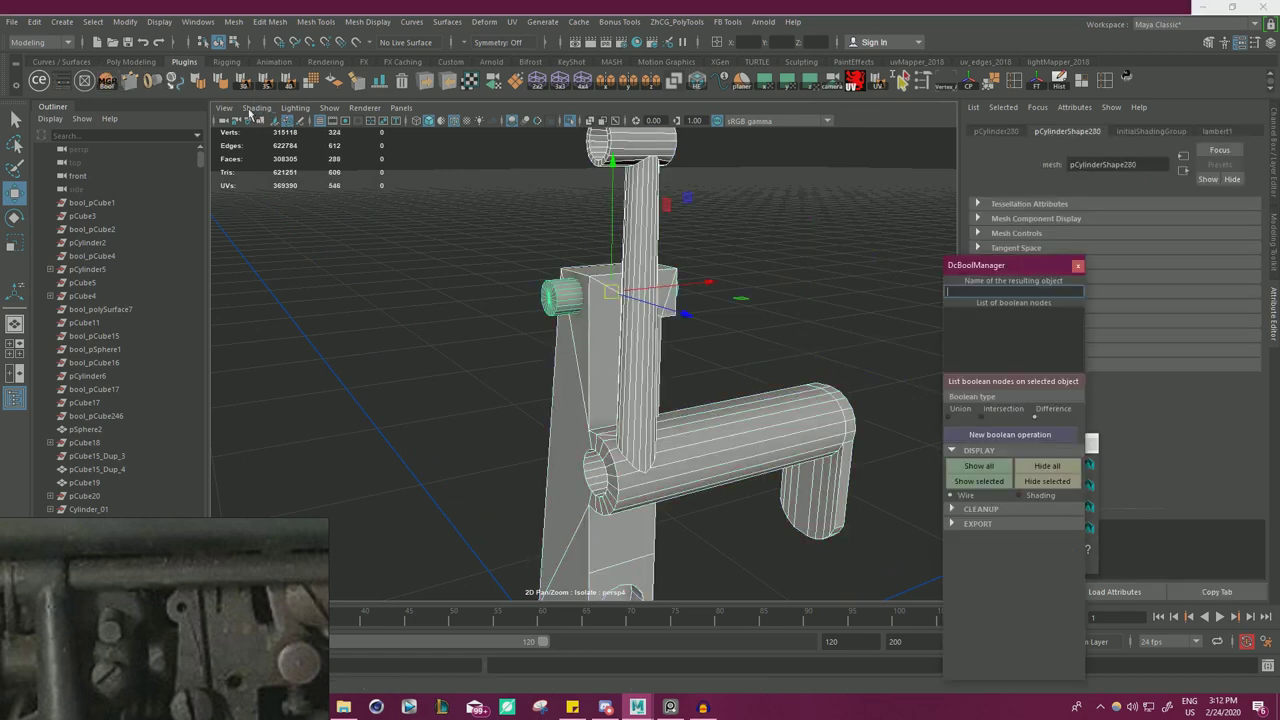
left_click(1000, 436)
left_click_drag(623, 338, 750, 362, "alt")
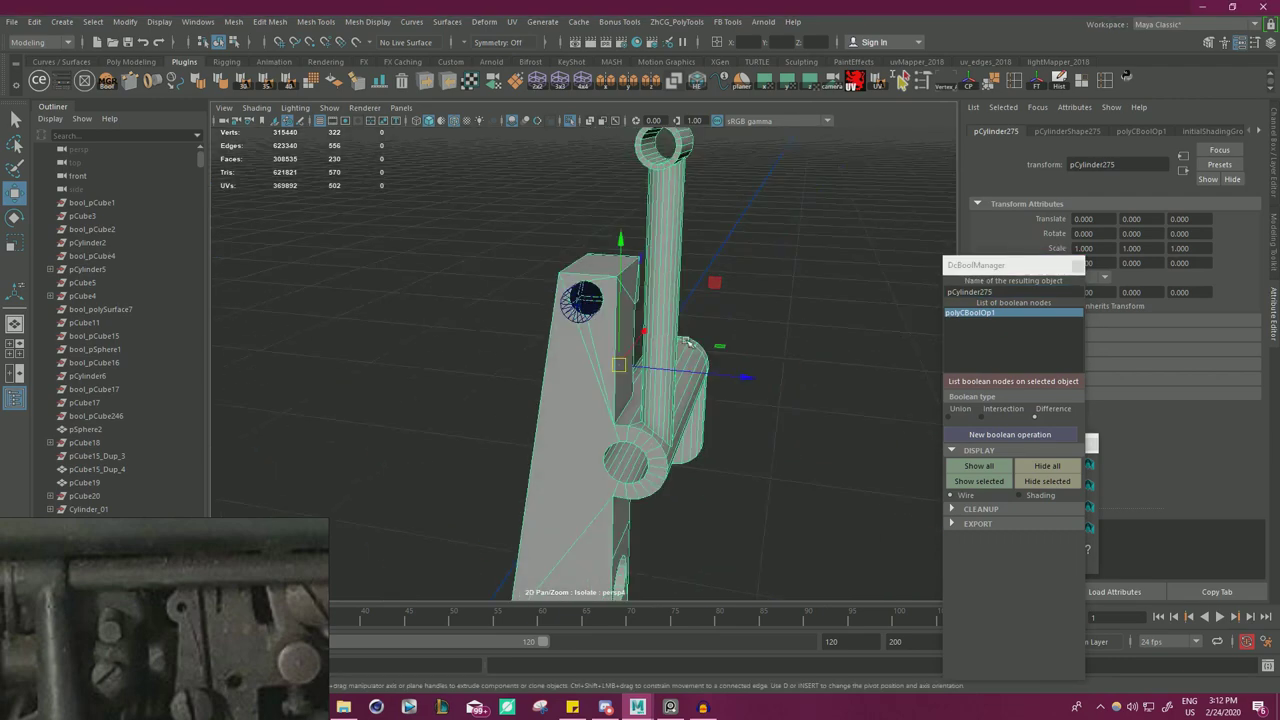
scroll(750, 362, "up", 3)
left_click(953, 511)
left_click(993, 557)
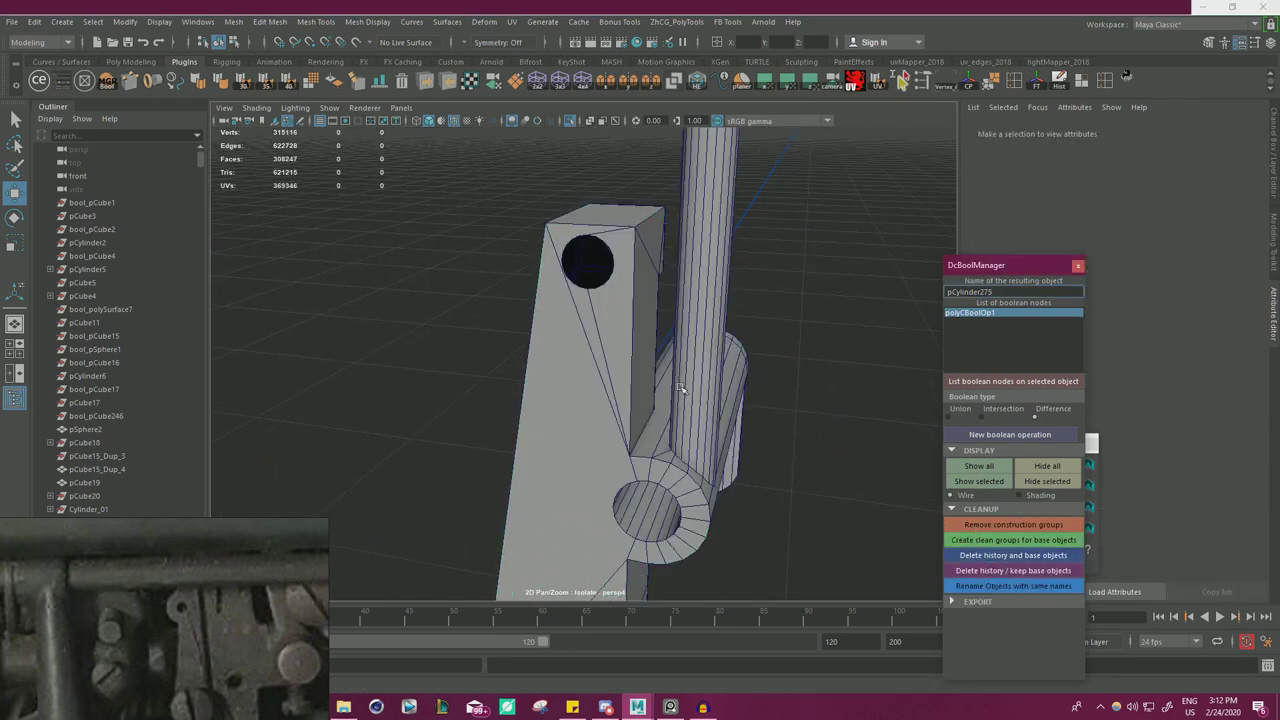
- Bridge the border edge loops at both ends of the upper block's hole to give it an inner wall
middle_click_drag(686, 386, 769, 441, "alt")
scroll(769, 441, "up", 4)
left_click_drag(769, 441, 805, 438, "alt")
left_click(657, 406)
right_click_drag(611, 381, 737, 288, "alt")
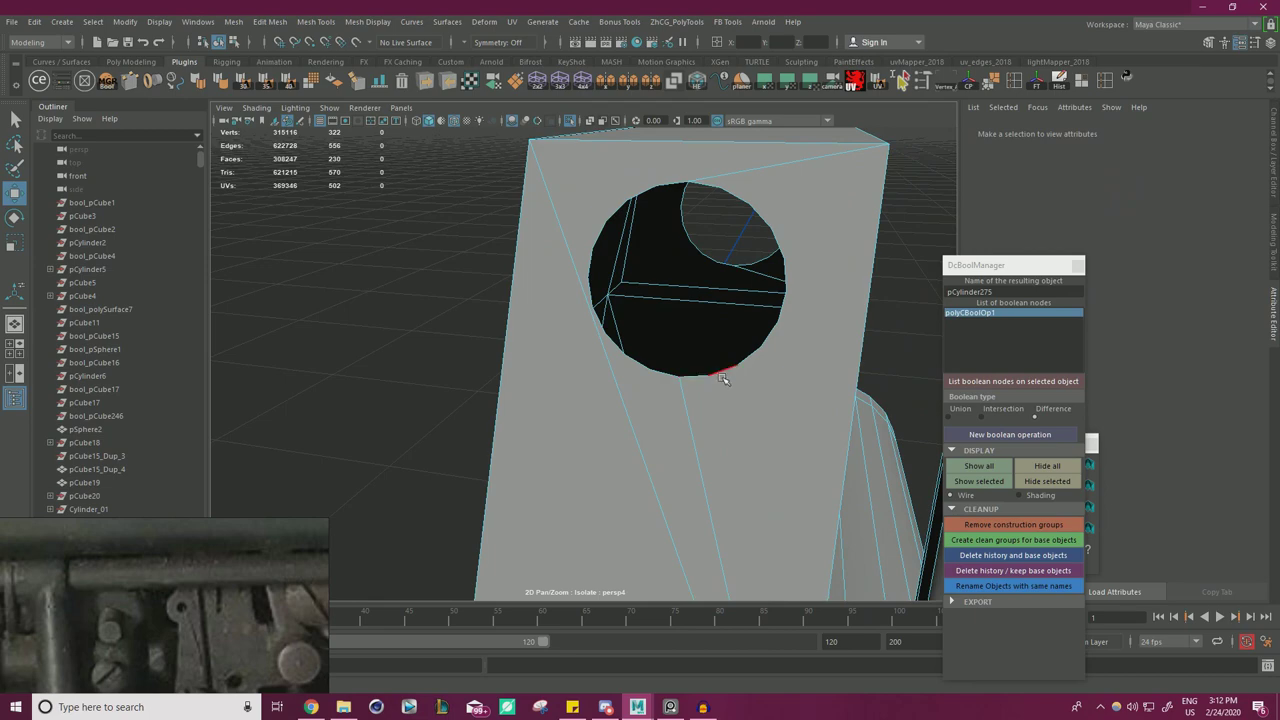
double_click(722, 378)
scroll(783, 357, "down", 5)
left_click_drag(783, 357, 509, 289, "alt")
scroll(509, 289, "up", 4)
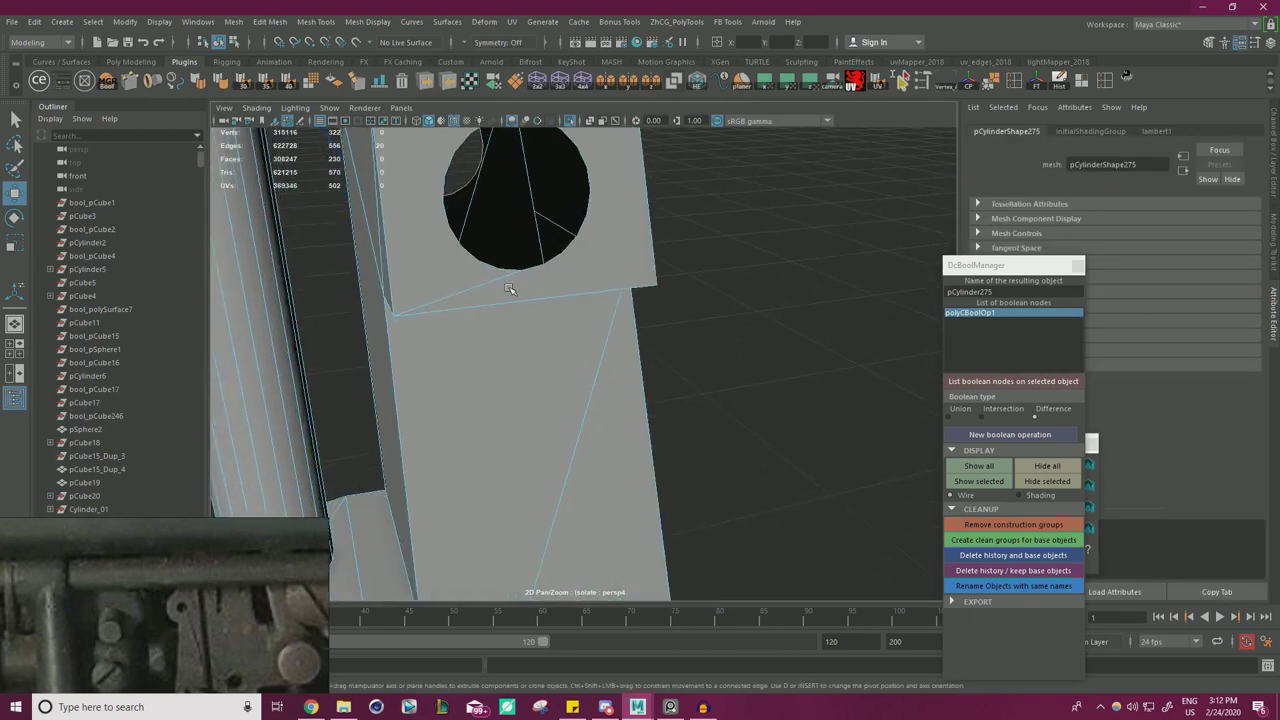
right_click_drag(811, 272, 460, 322, "shift")
left_click_drag(460, 322, 526, 349, "alt")
- Return to object mode, exit isolation with the bracket selected, and reposition the reference photo beside it
right_click_drag(560, 277, 618, 256)
key("q")
left_click(634, 262)
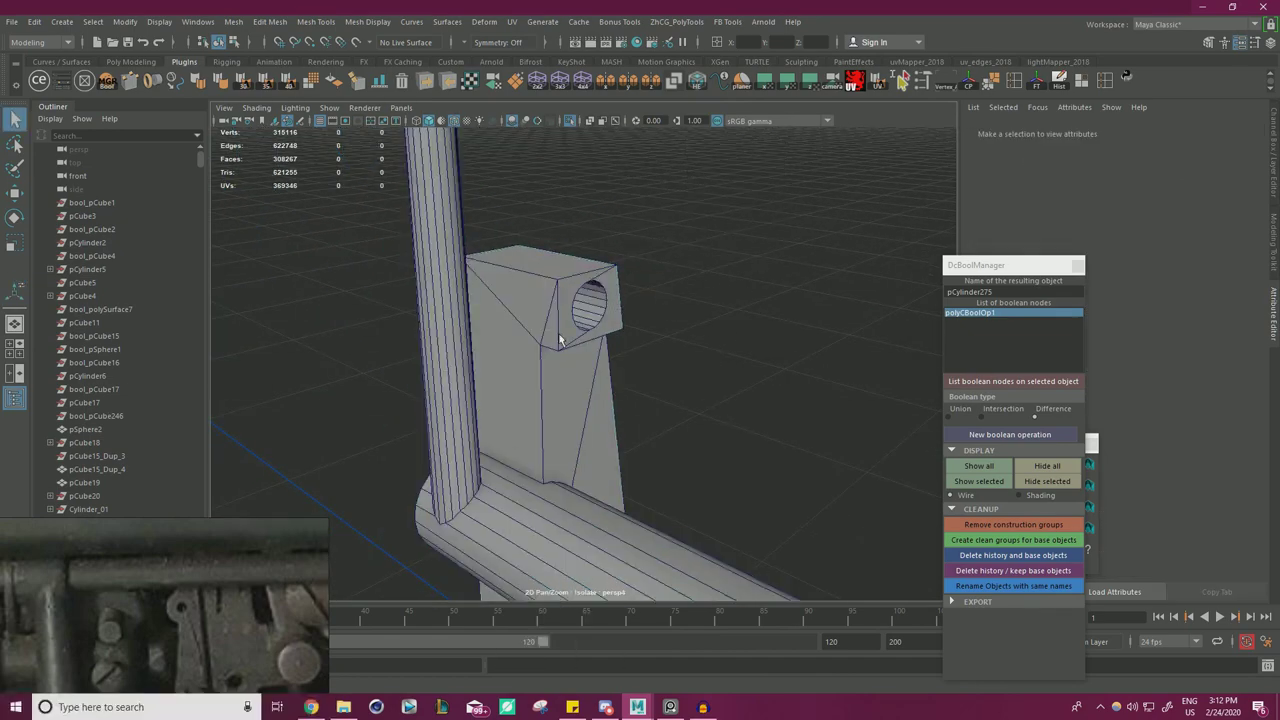
left_click(559, 340)
key("w")
key("ctrl+1")
left_click_drag(613, 202, 745, 180, "alt")
right_click_drag(745, 180, 690, 220, "alt")
right_click_drag(175, 580, 292, 306)
scroll(267, 393, "down", 3)
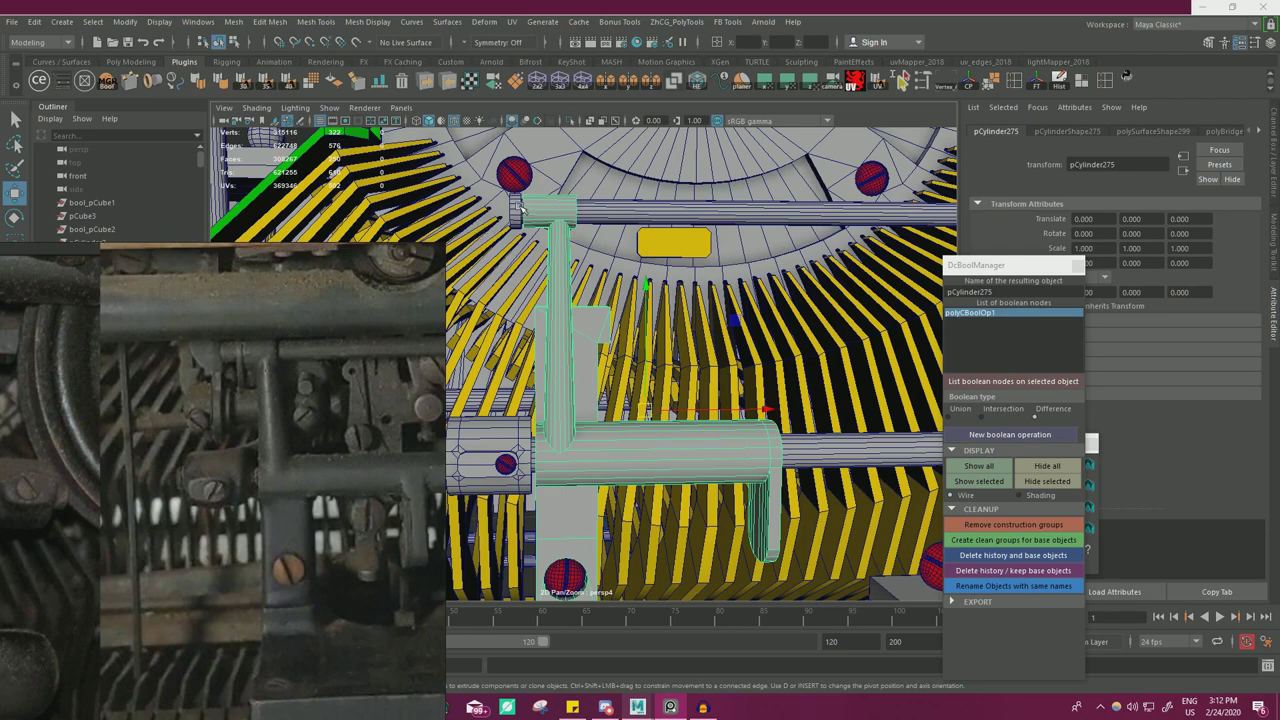
- Add the upper horizontal rod to the bracket selection and switch both objects to vertex editing
left_click(620, 217, "shift")
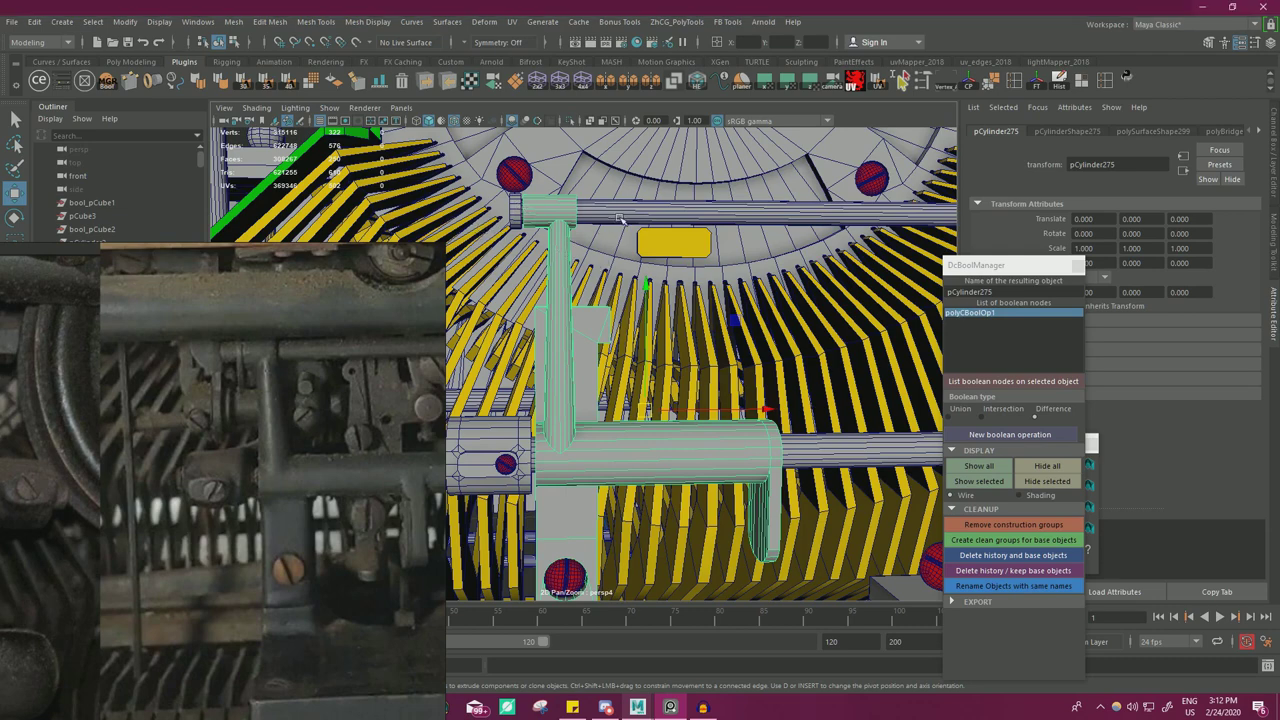
right_click_drag(519, 225, 386, 347, "alt")
left_click_drag(386, 347, 574, 298, "alt")
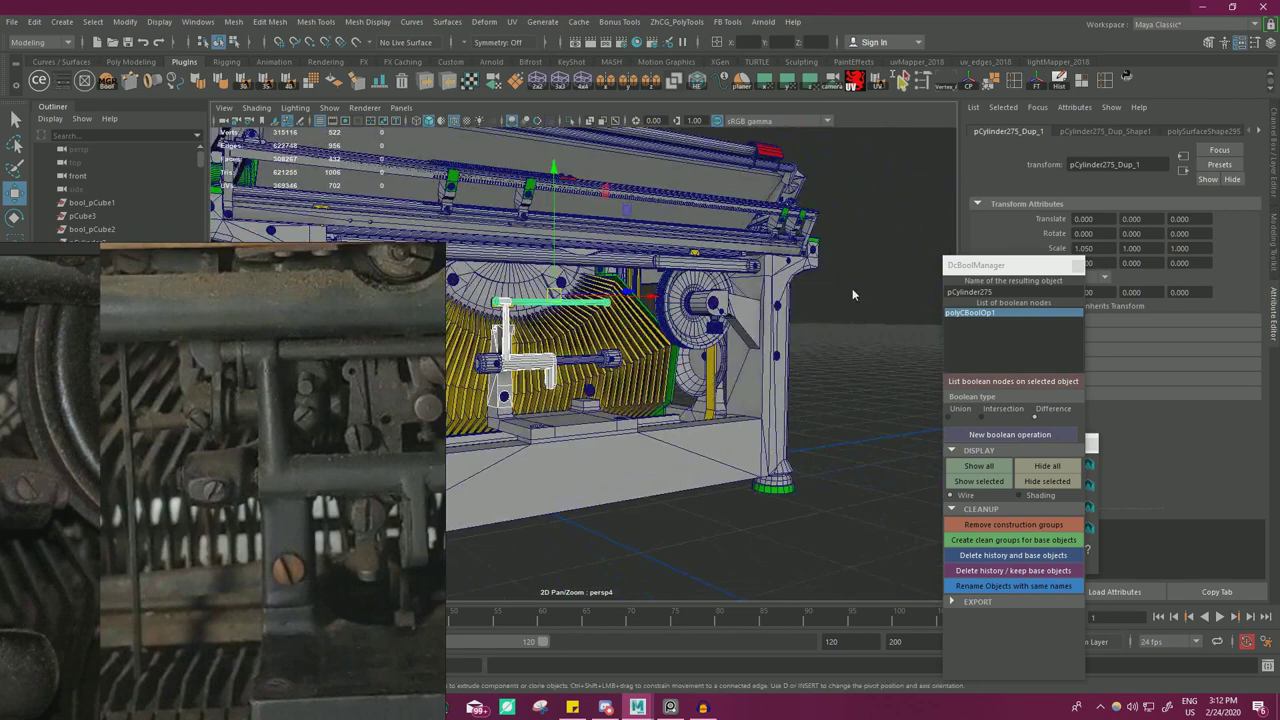
right_click_drag(852, 294, 788, 294)
left_click_drag(780, 296, 640, 302, "alt")
right_click_drag(600, 302, 695, 312, "alt")
left_click_drag(695, 312, 679, 312, "alt")
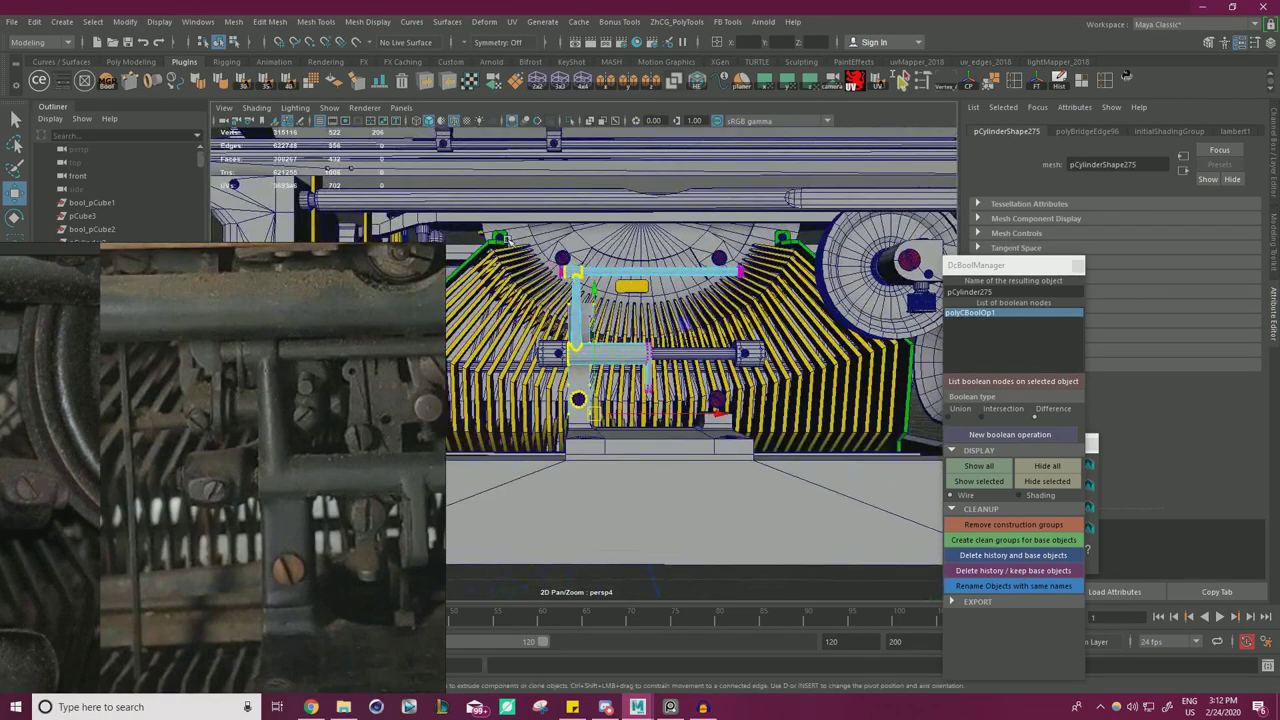
- Scale the upper rod's end vertices and the bracket sleeve's outer end outward along the rod, and return to object mode
left_click_drag(777, 288, 779, 290)
left_click_drag(592, 296, 593, 310)
right_click_drag(521, 287, 608, 288, "alt")
left_click_drag(590, 250, 540, 218, "alt")
left_click_drag(600, 262, 735, 271, "alt")
left_click_drag(766, 365, 262, 430, "alt")
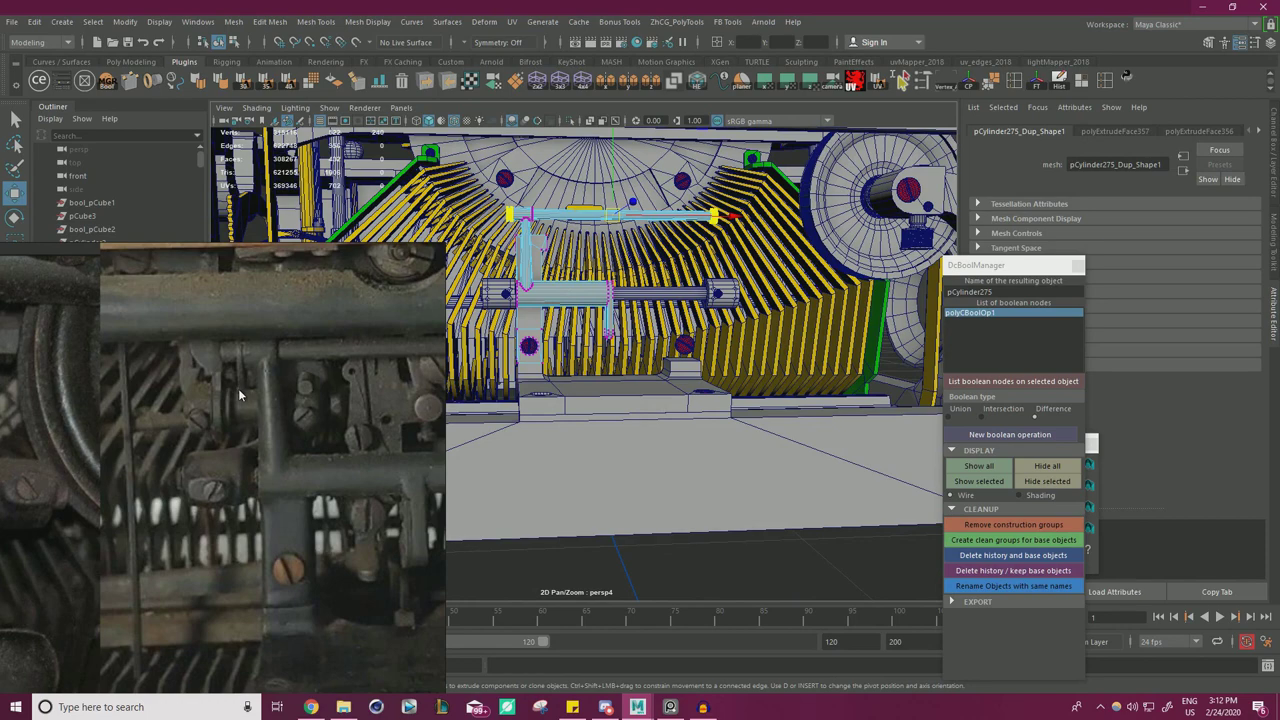
middle_click_drag(654, 330, 643, 357, "alt")
key("r")
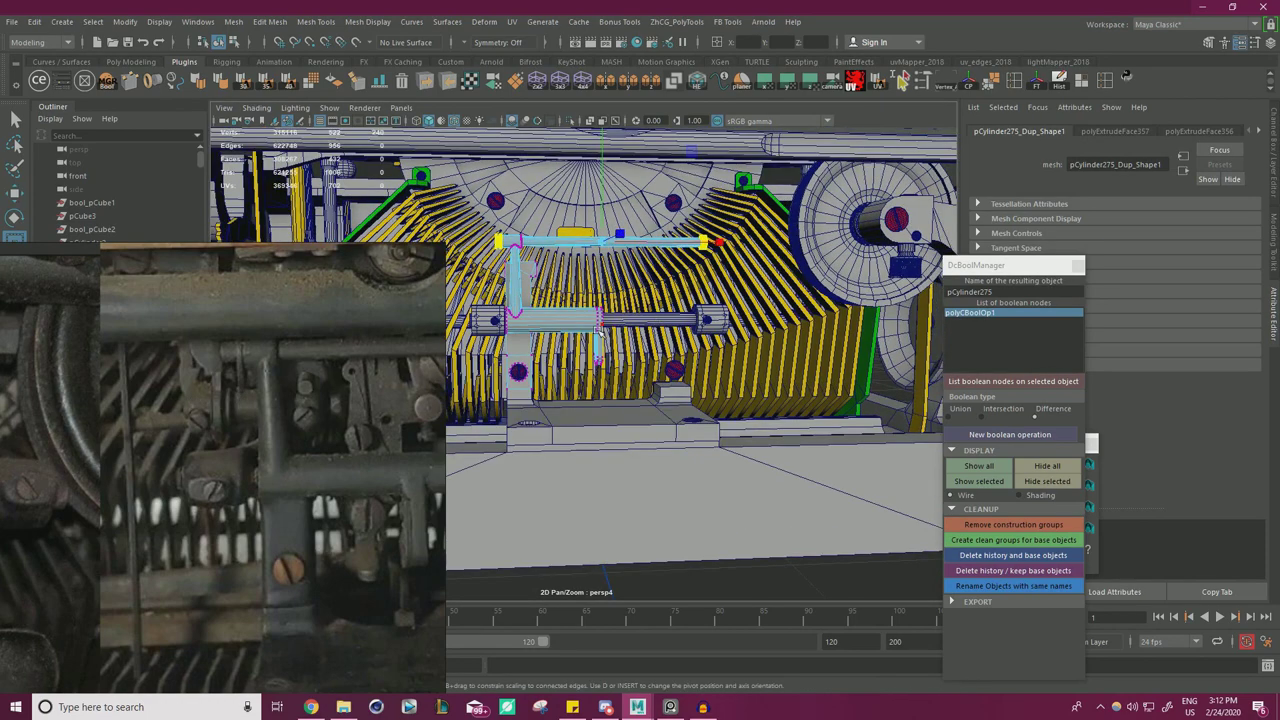
left_click_drag(602, 336, 581, 330, "alt")
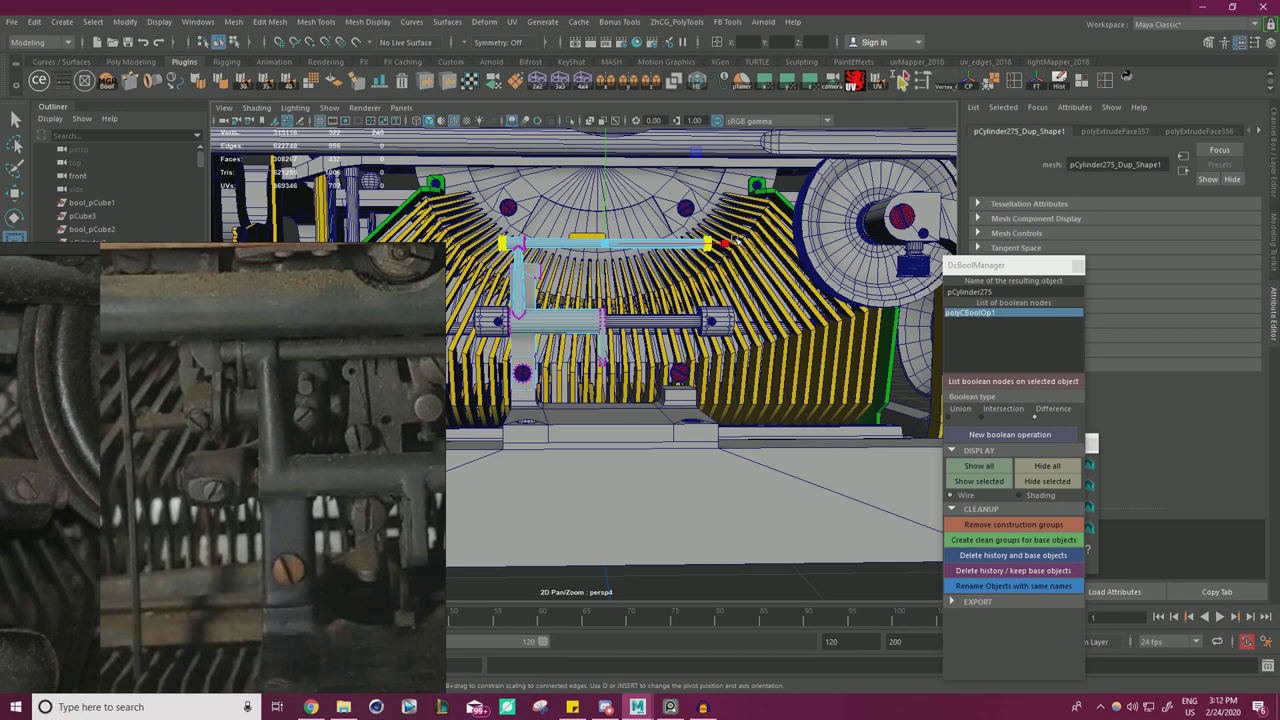
left_click_drag(733, 243, 748, 243)
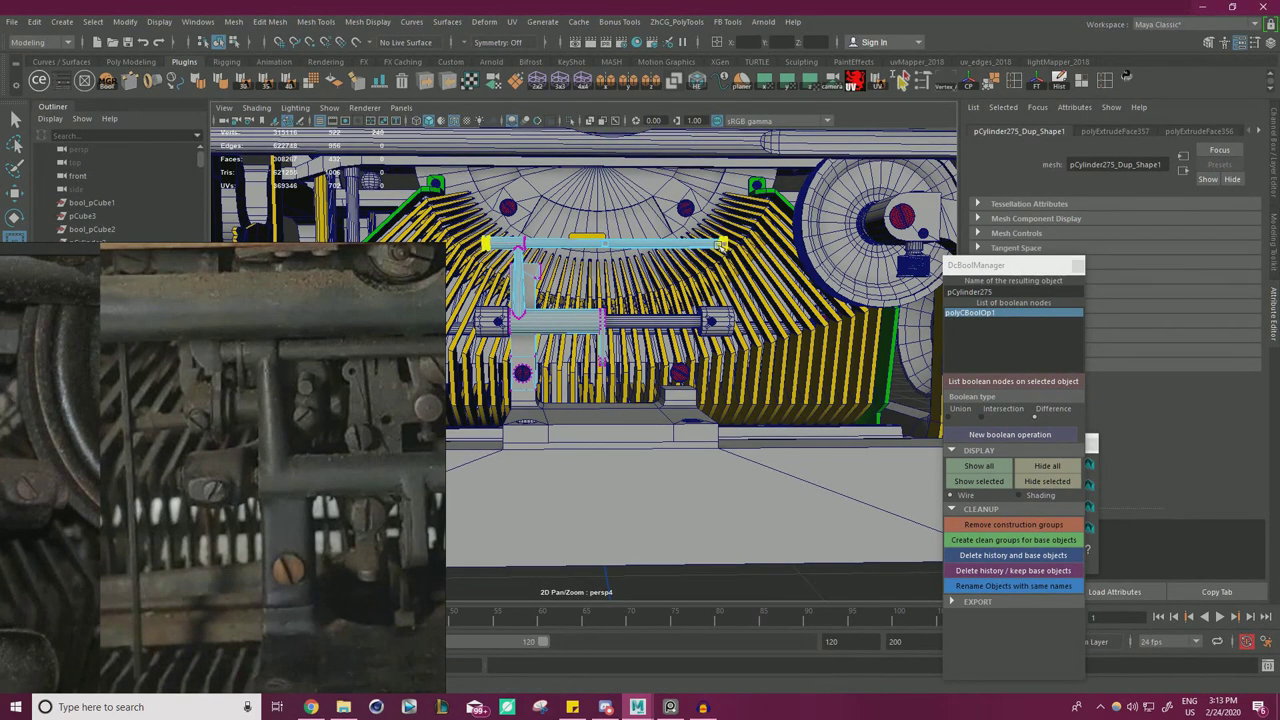
left_click_drag(722, 245, 884, 258, "alt")
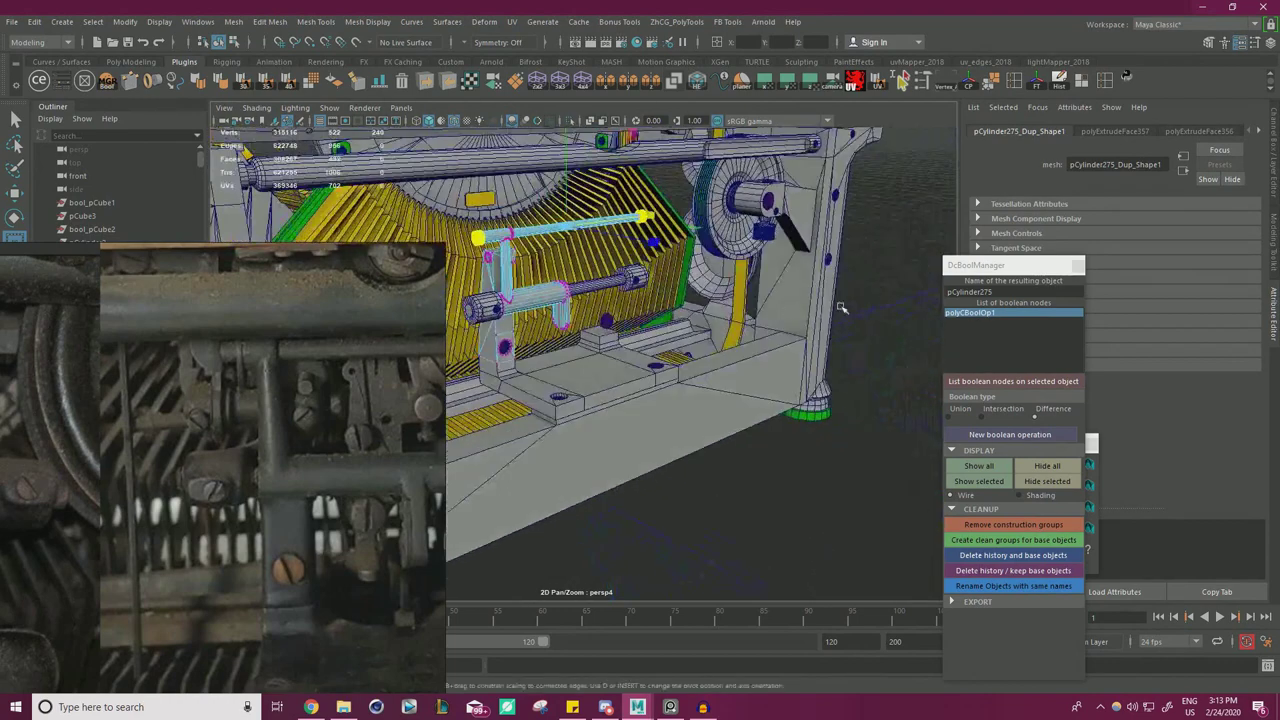
right_click_drag(884, 254, 909, 230)
left_click(842, 260)
- Reposition the reference photo and compare the bracket and upper rod with it from several angles
right_click_drag(390, 314, 524, 323)
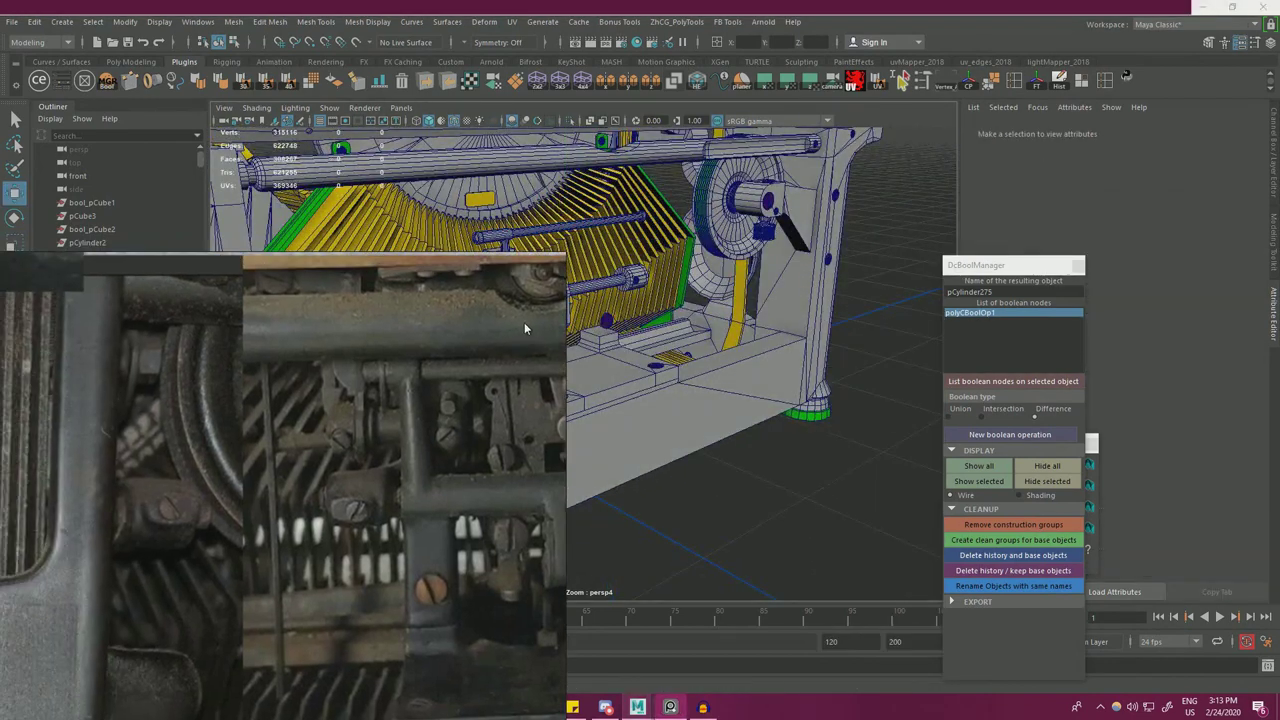
middle_click_drag(453, 340, 456, 260)
right_click_drag(456, 262, 162, 438)
left_click_drag(640, 385, 560, 390, "alt")
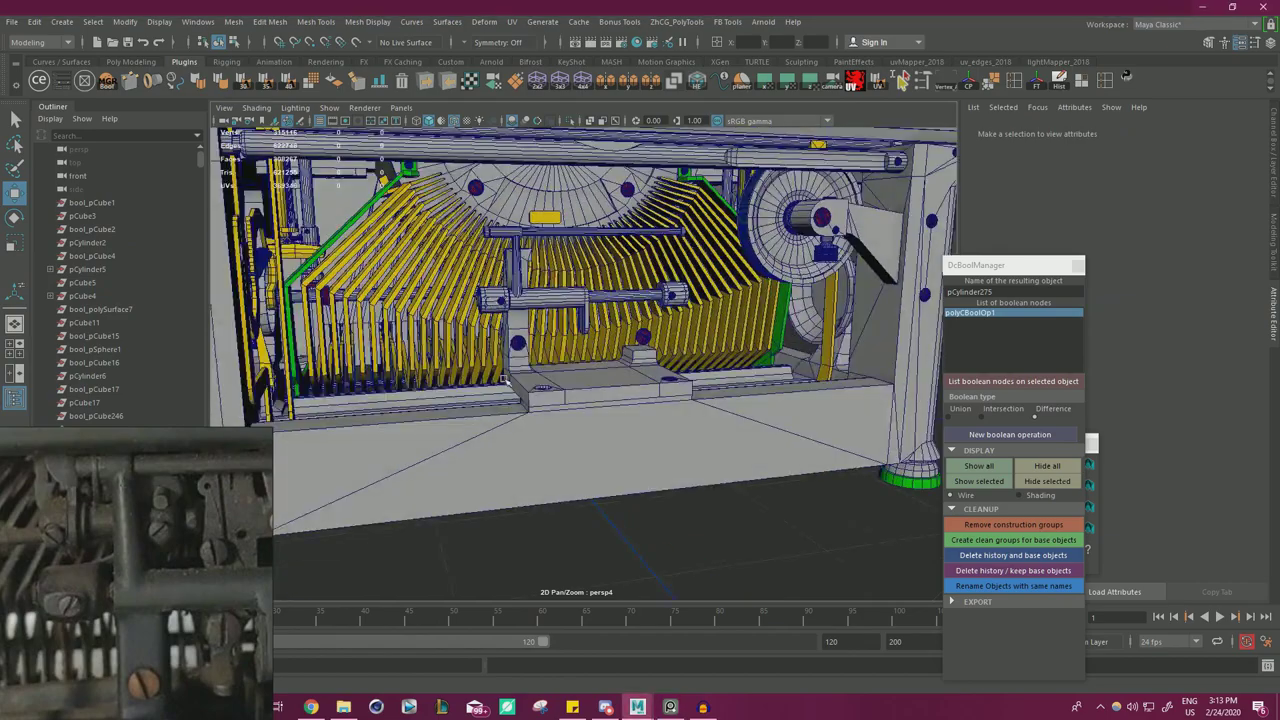
right_click_drag(560, 410, 641, 430, "alt")
left_click_drag(641, 430, 710, 395, "alt")
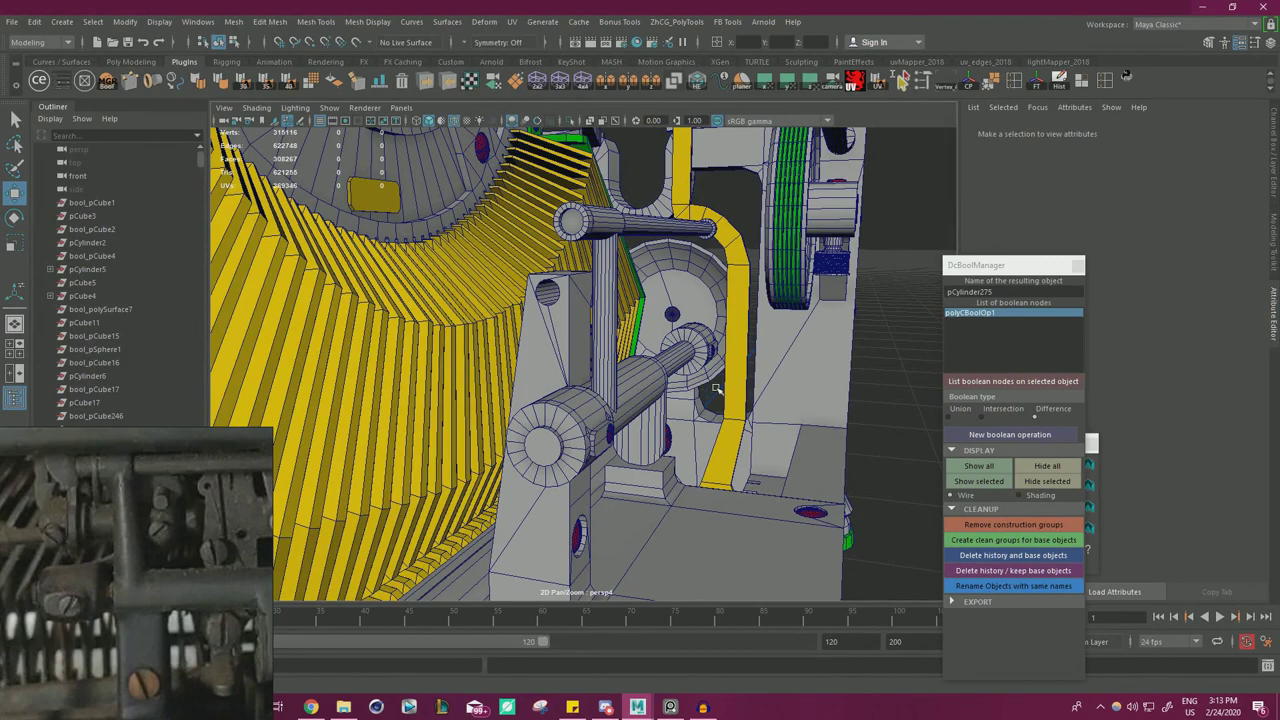
left_click_drag(707, 224, 423, 244, "alt")
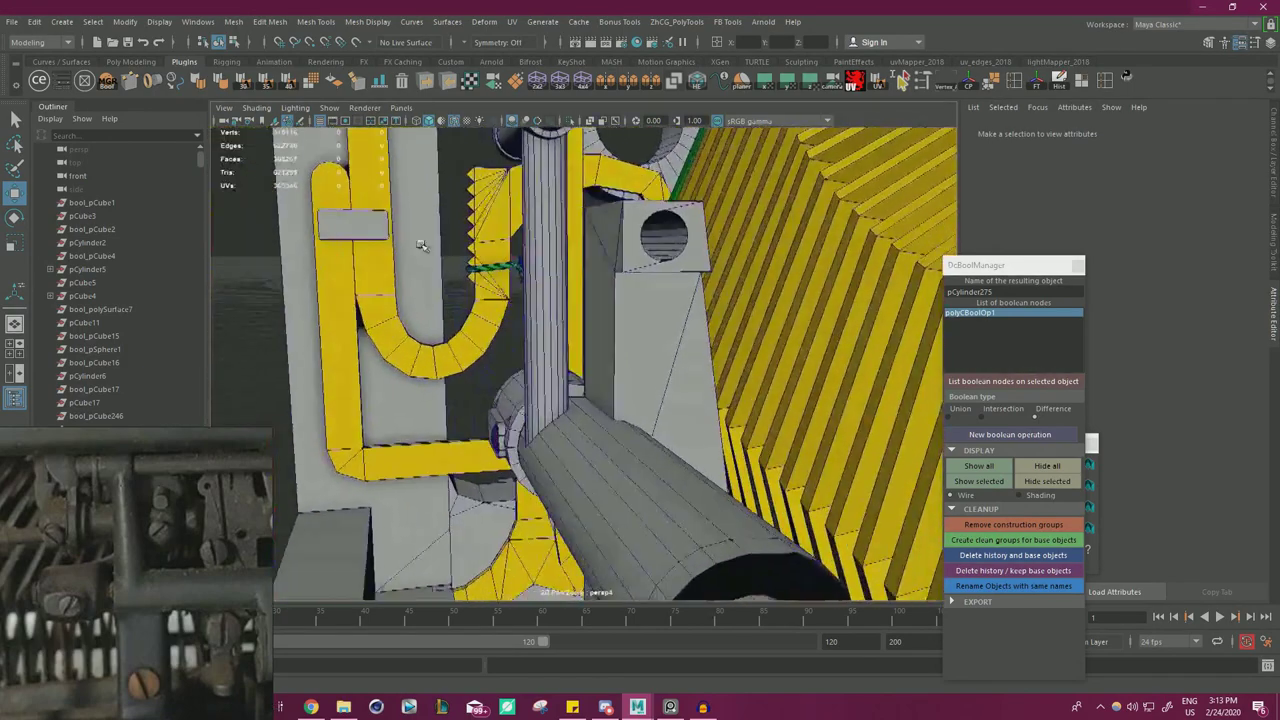
- Select the ring of inner faces in the upper block's hole and shift it slightly downward
right_click_drag(423, 244, 722, 240, "alt")
middle_click_drag(722, 240, 645, 349, "alt")
left_click_drag(645, 349, 723, 289, "alt")
left_click(711, 253)
left_click_drag(640, 255, 712, 305, "alt")
right_click_drag(760, 241, 758, 273)
left_click(750, 268)
double_click(744, 283, "shift")
left_click_drag(742, 285, 588, 206, "alt")
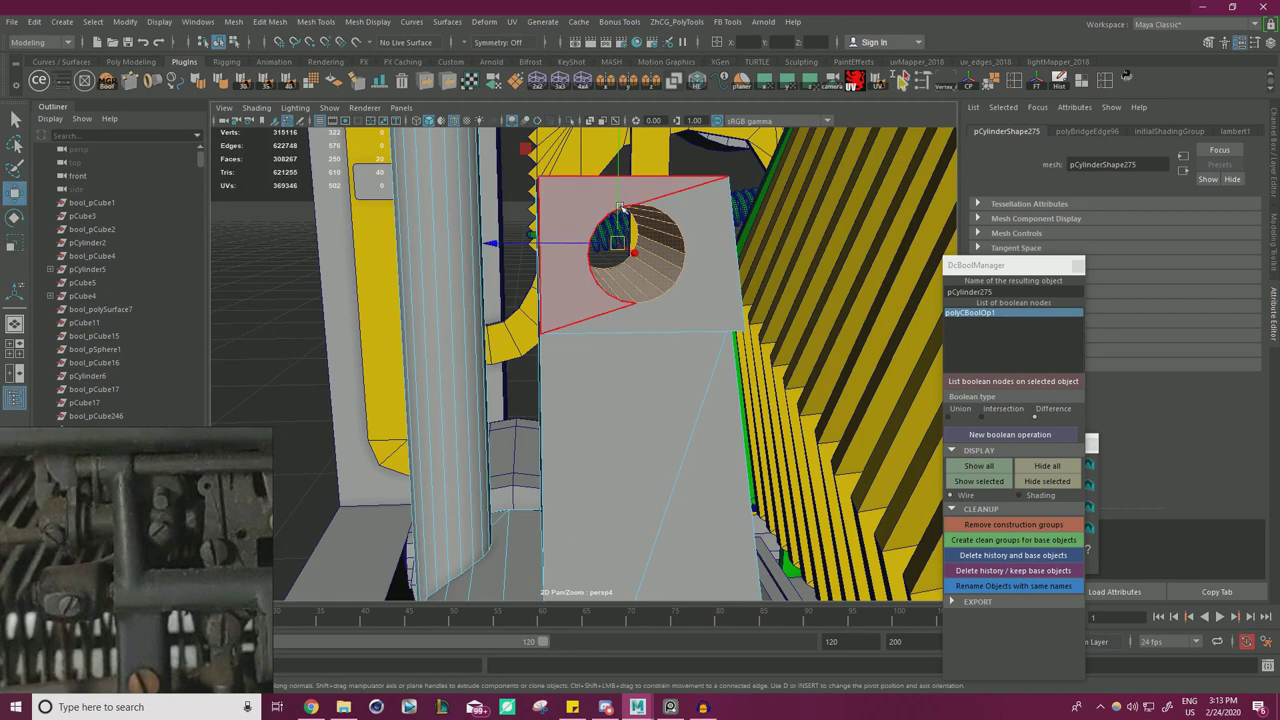
left_click_drag(580, 197, 597, 203, "alt")
left_click_drag(519, 154, 517, 163)
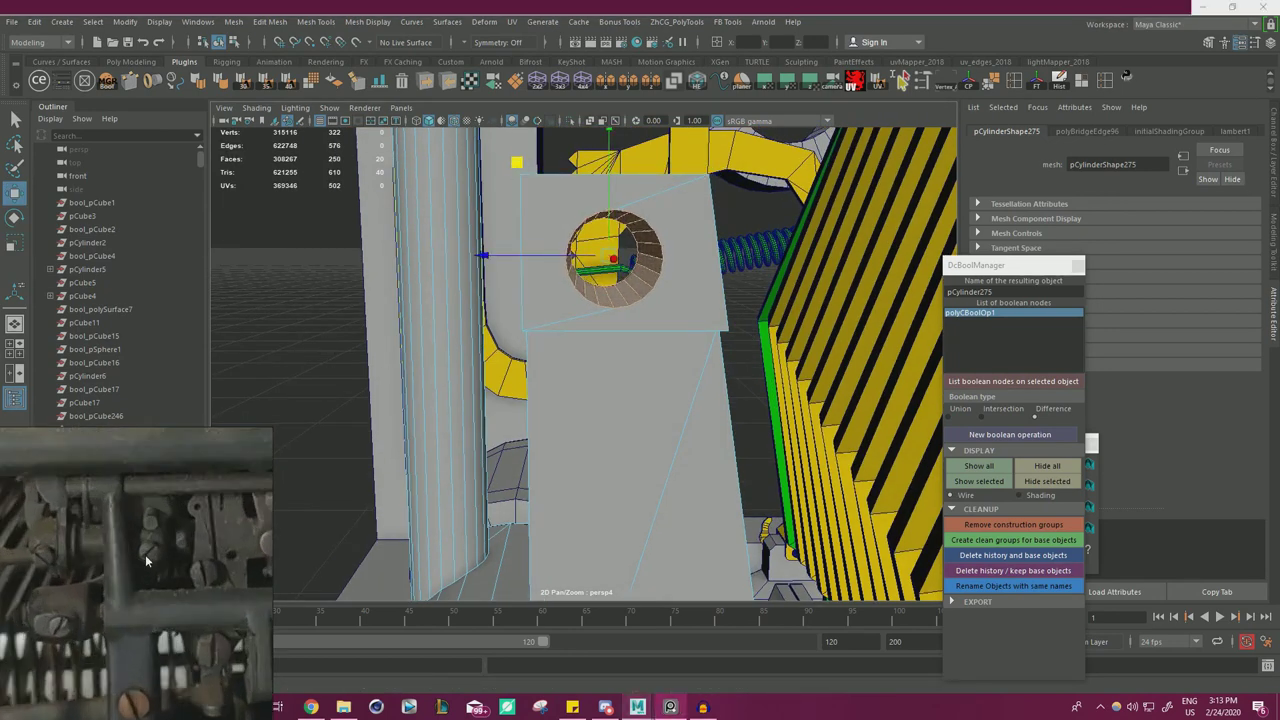
- Try to bevel the upper block's top side edges
left_click_drag(560, 388, 692, 416, "alt")
right_click(645, 283)
left_click(645, 245)
left_click(712, 264)
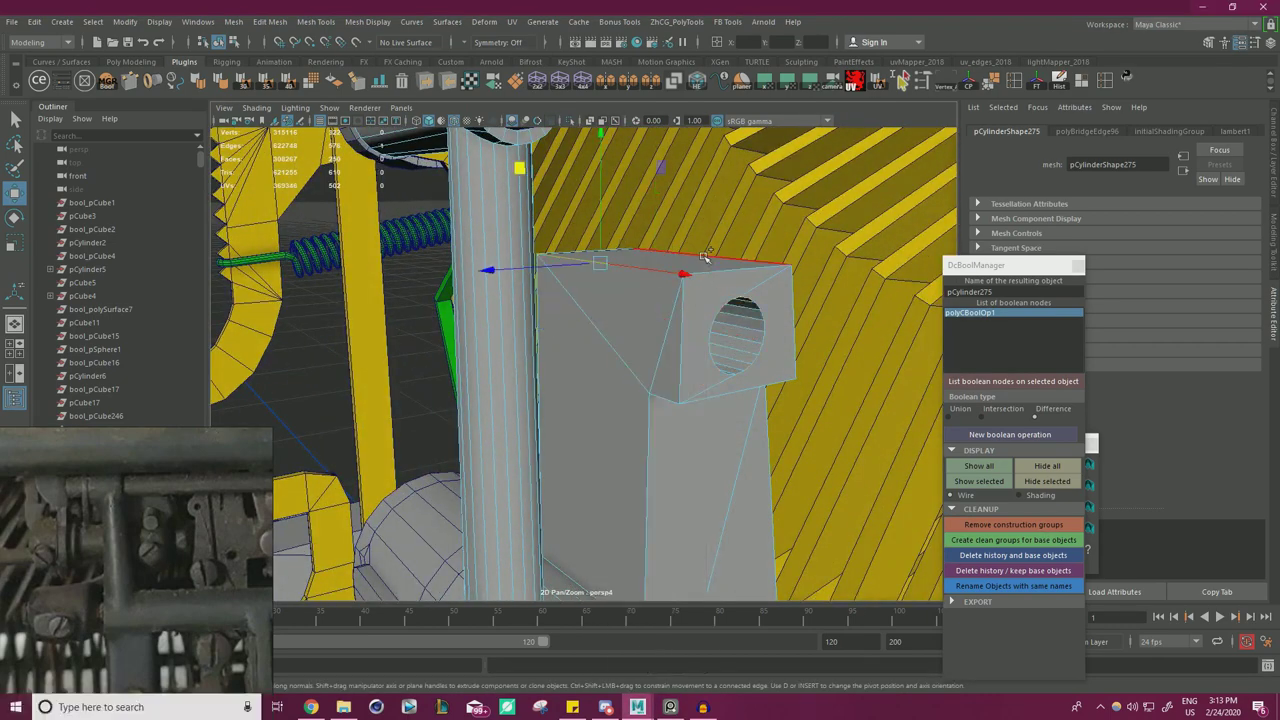
key("ctrl+b")
left_click_drag(763, 272, 714, 160, "alt")
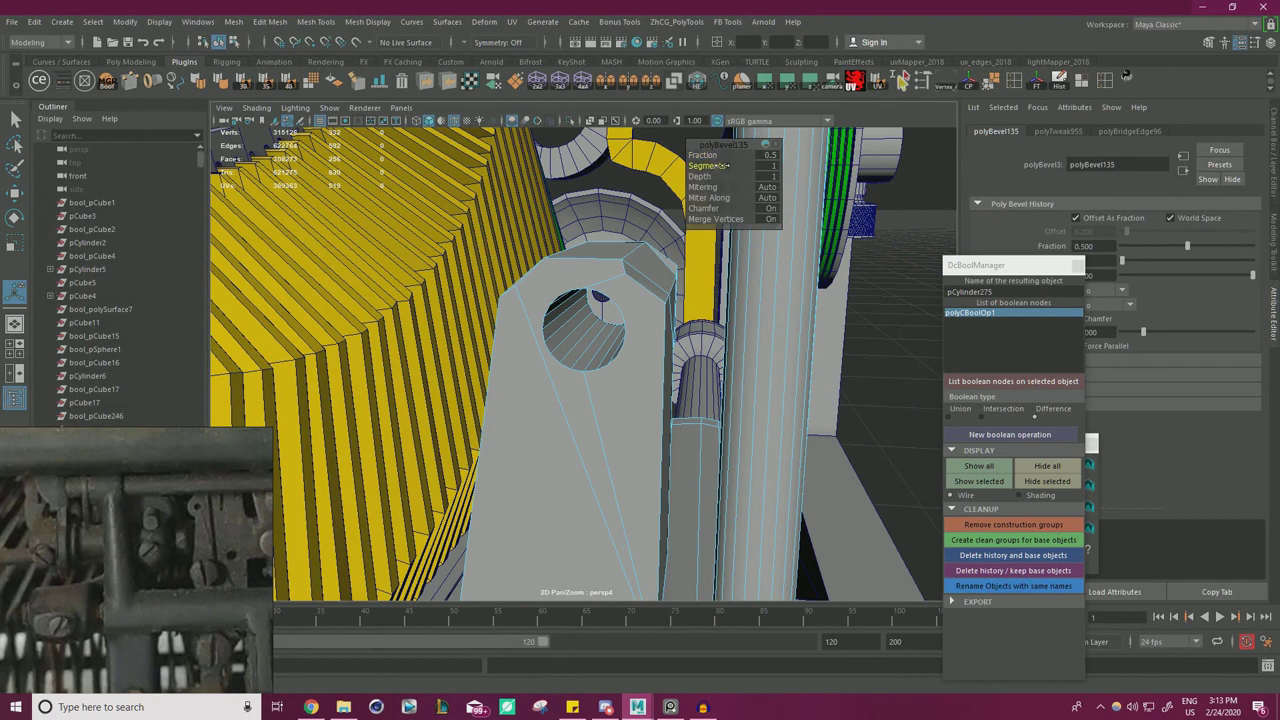
key("ctrl+z")
- Merge the bracket's overlapping vertices and delete the stray edges running from the hole across the block's faces
scroll(632, 286, "up", 1)
right_click_drag(645, 263, 592, 265)
scroll(487, 311, "down", 3)
left_click_drag(425, 460, 462, 429)
right_click_drag(605, 315, 636, 250, "shift")
left_click_drag(636, 250, 716, 330, "alt")
right_click_drag(638, 254, 613, 288)
left_click_drag(613, 288, 689, 269, "alt")
- Bevel the two top side edges of the upper block and adjust the bevel fraction
right_click_drag(562, 256, 567, 213)
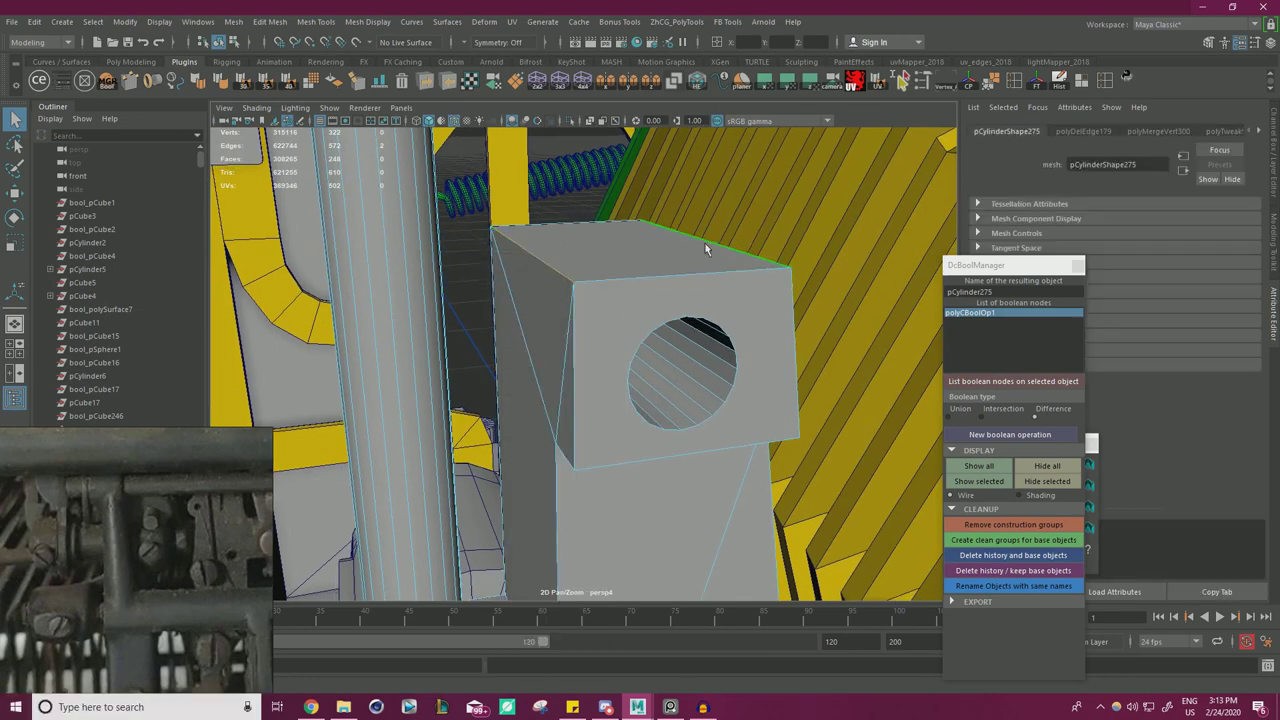
key("ctrl+b")
left_click_drag(705, 155, 707, 155)
- Snap the stray bevel vertices at the upper block's lip side onto the neighbouring corner vertices
right_click_drag(586, 323, 542, 297)
left_click(577, 323)
key("w")
key("v")
left_click(574, 323)
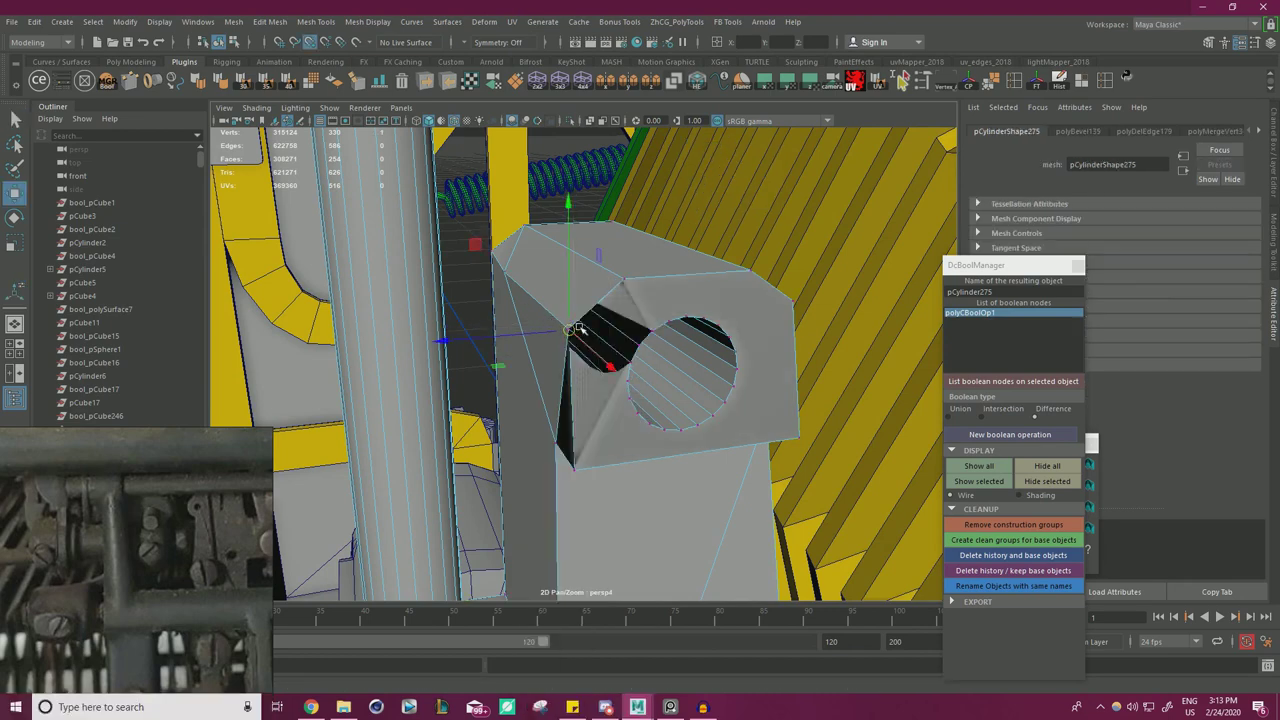
mouse_move(566, 328)
left_mouse_down("alt")
mouse_move(614, 351)
mouse_move(560, 330)
left_mouse_up("alt")
left_click(603, 341)
key("v")
left_click_drag(516, 284, 503, 278)
- Correct the remaining bevel vertices on the block's opposite side, merge the coinciding vertices, and return to object mode
left_click_drag(596, 289, 539, 265, "alt")
left_click_drag(665, 256, 672, 275, "alt")
scroll(672, 275, "down", 5)
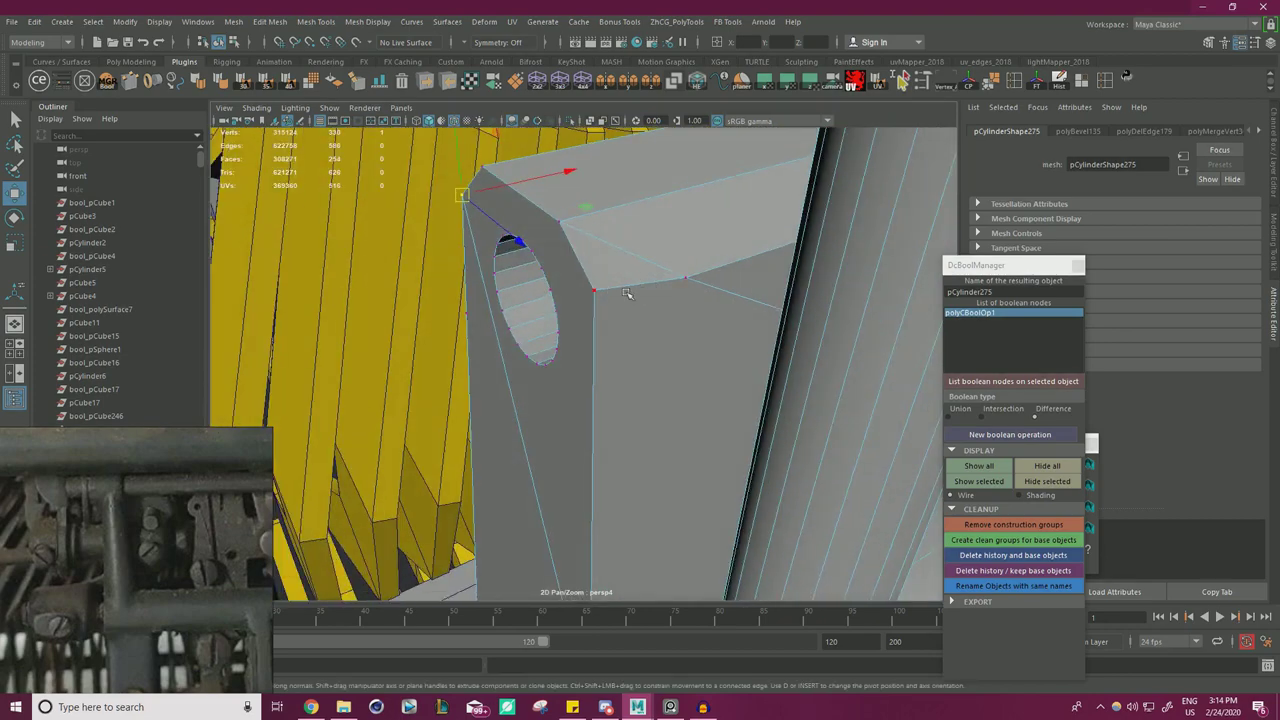
left_click(686, 281)
left_click(595, 291)
scroll(481, 256, "down", 6)
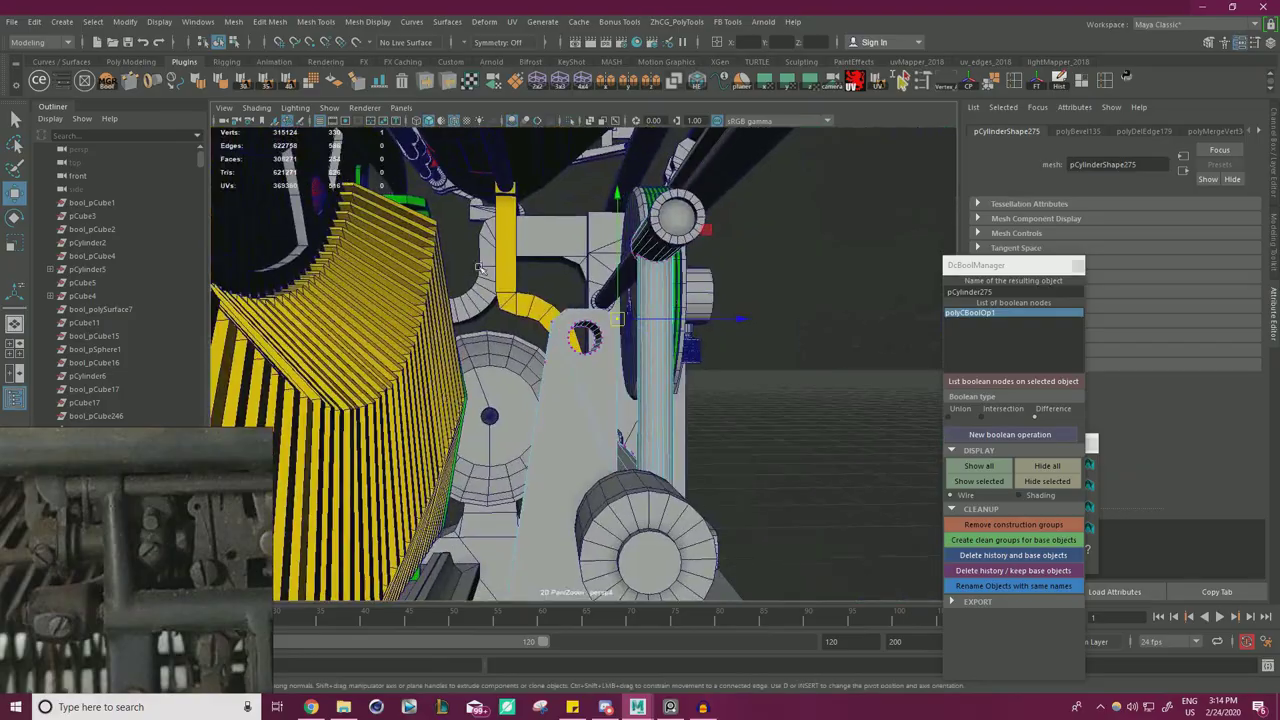
right_click_drag(857, 185, 838, 227, "shift")
right_click_drag(573, 306, 634, 286)
key("q")
left_click(800, 326)
- Examine the bevelled bracket in place from several angles against the reference photo
left_click_drag(790, 330, 629, 349, "alt")
scroll(629, 349, "down", 5)
left_click_drag(500, 349, 586, 349, "alt")
scroll(586, 349, "up", 6)
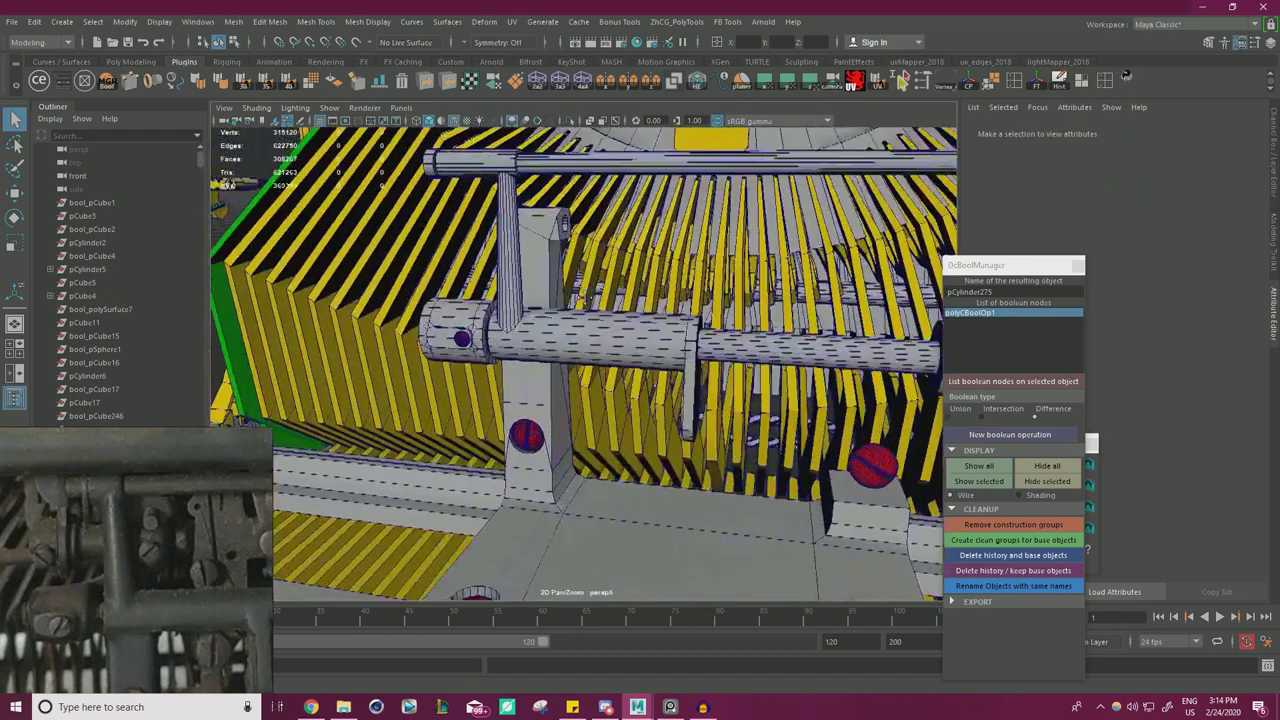
scroll(582, 299, "up", 3)
left_click_drag(582, 299, 560, 345, "alt")
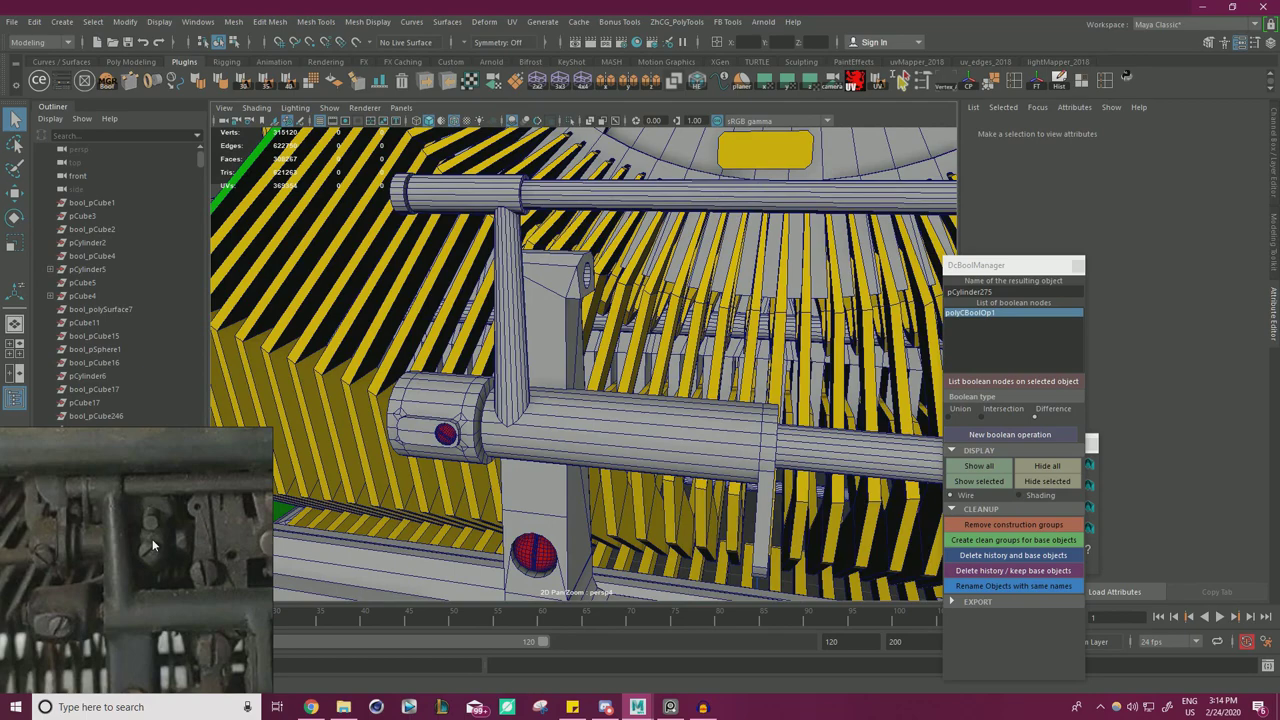
scroll(453, 430, "down", 4)
left_click_drag(453, 430, 548, 271, "alt")
- Isolate the bracket to examine its shape on its own, and exit isolation
left_click(471, 348)
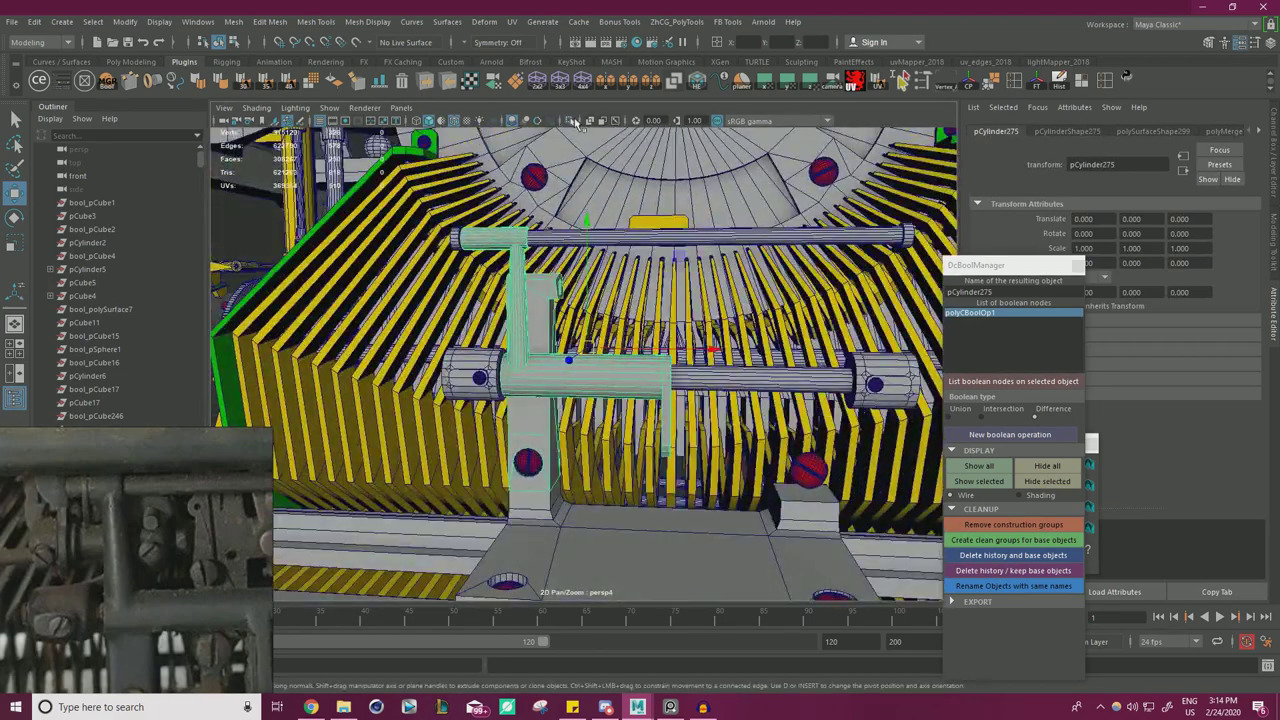
left_click(569, 121)
left_click_drag(428, 306, 614, 214, "alt")
left_click(570, 121)
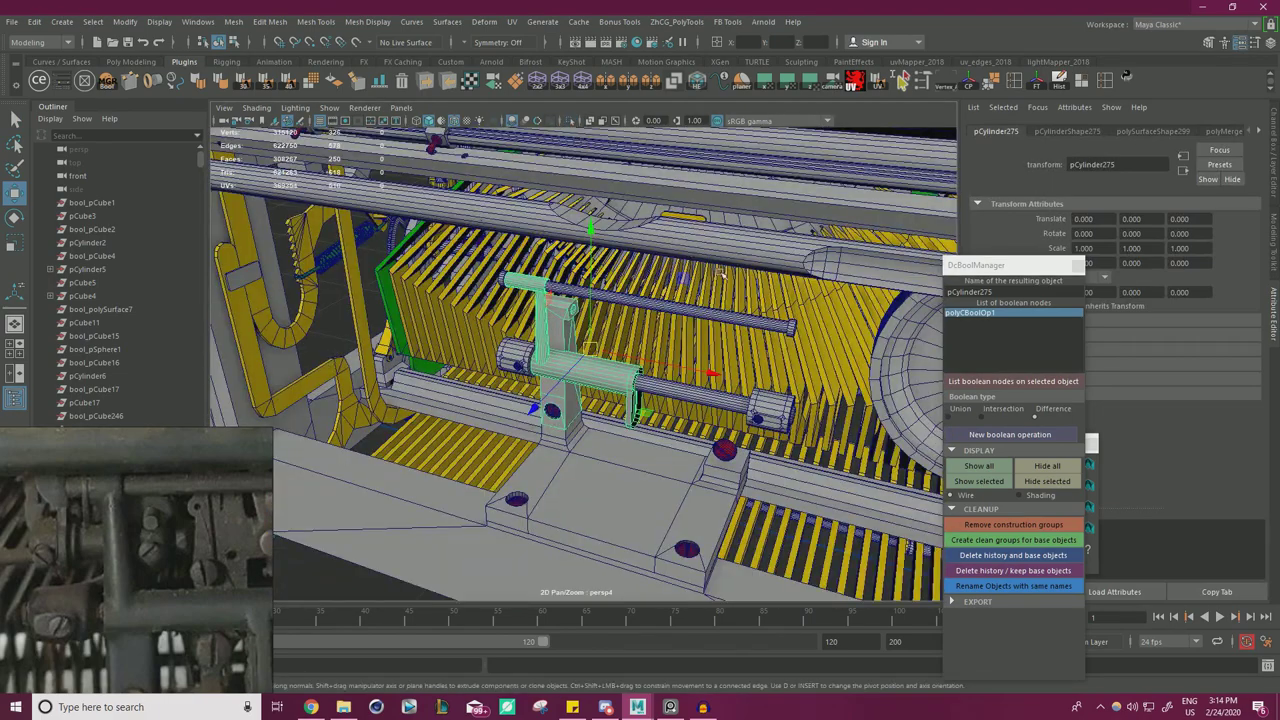
- Duplicate the spare cylinder lying beside the typewriter and move the copy to the front of the rear bracket
scroll(285, 390, "down", 4)
middle_click_drag(285, 390, 425, 405, "alt")
scroll(425, 405, "down", 2)
left_click(488, 373)
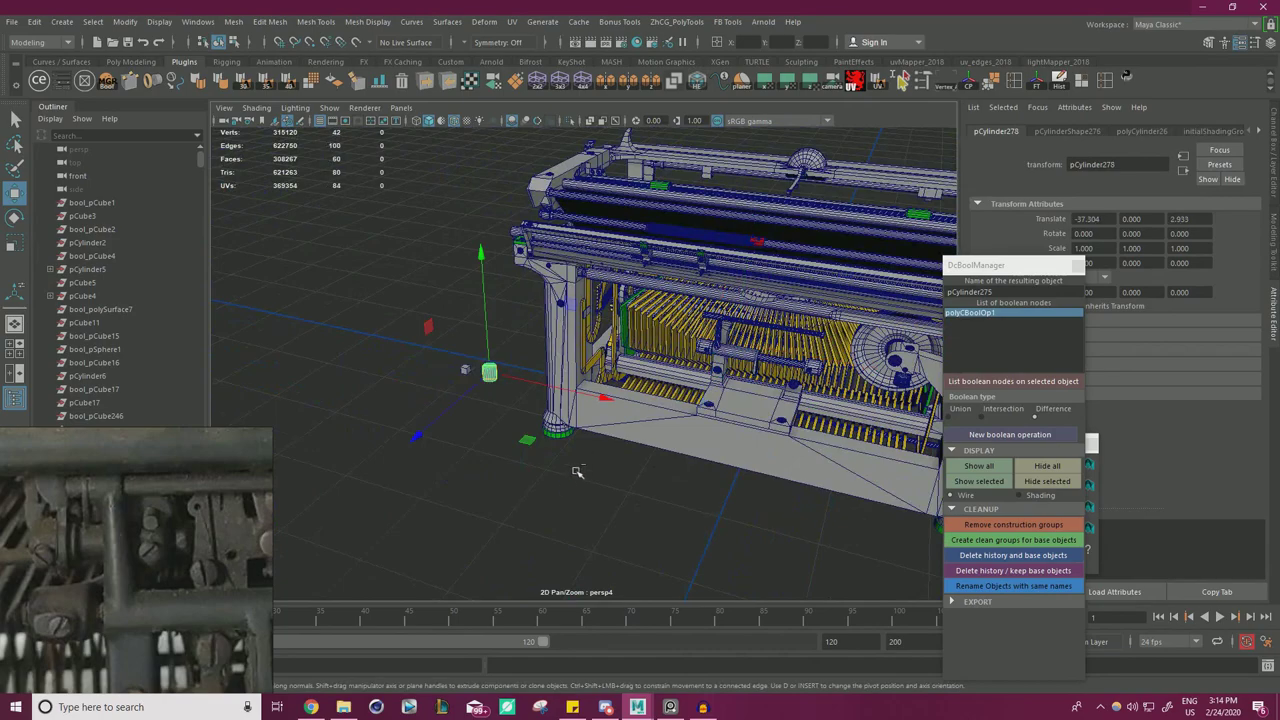
middle_click_drag(522, 441, 730, 522)
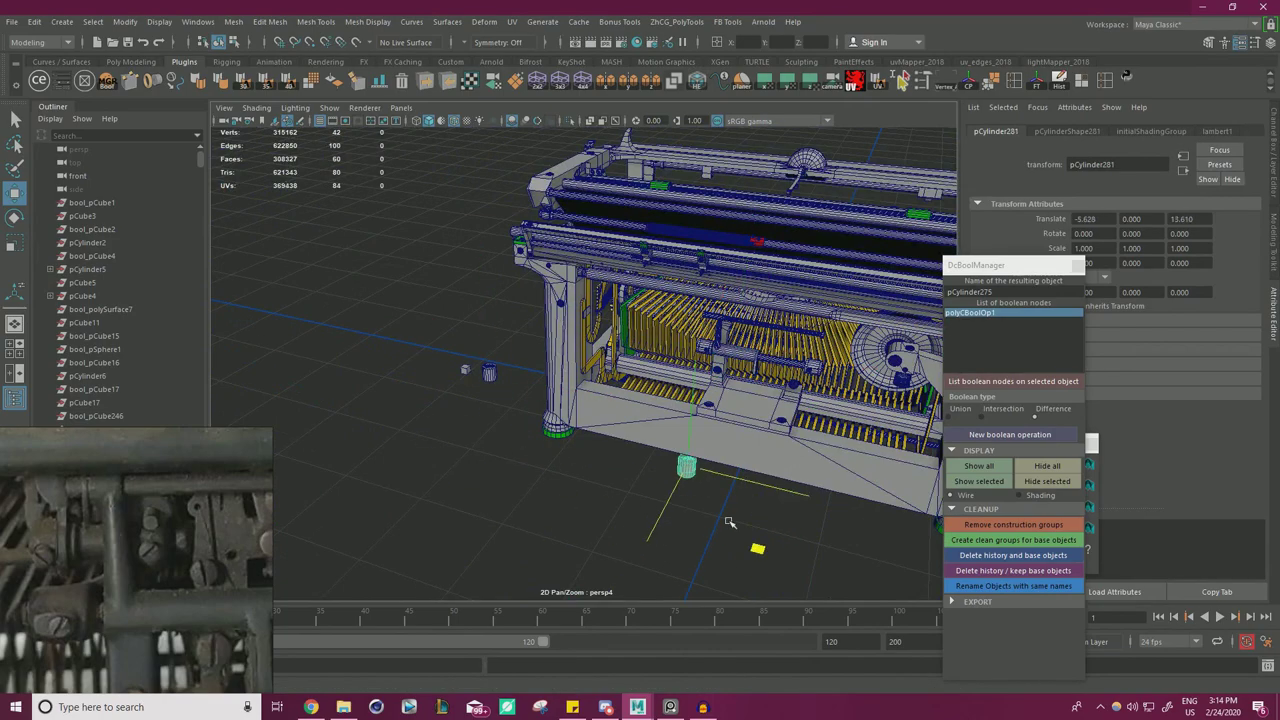
middle_click_drag(738, 283, 640, 315, "alt")
scroll(640, 315, "up", 7)
left_click_drag(692, 393, 638, 470)
- Isolate the bracket together with the new cylinder and rotate the cylinder 90° about X
left_click(700, 365)
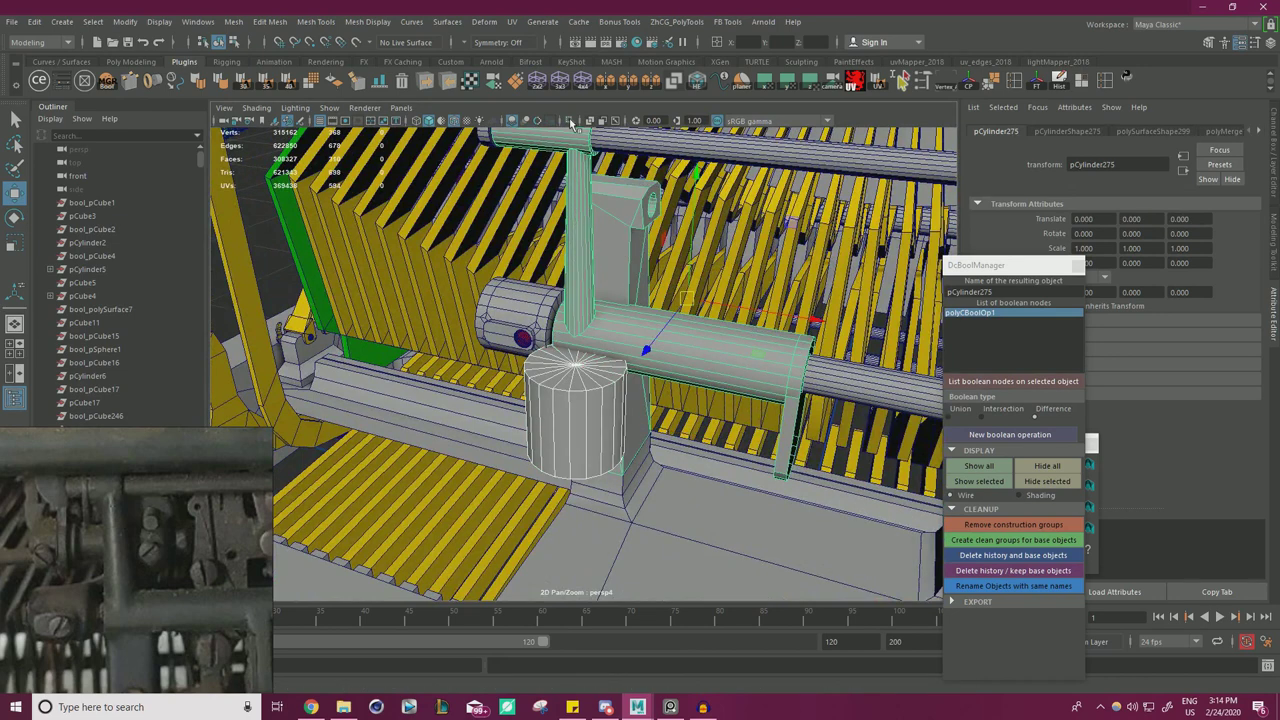
left_click(569, 121)
left_click(570, 351)
left_click_drag(570, 351, 456, 188, "alt")
middle_click_drag(522, 201, 492, 257, "alt")
left_click_drag(491, 257, 496, 288, "alt")
key("e")
left_click_drag(436, 246, 391, 292)
- Shrink the cylinder to a scale of 0.301 and place it beside the bracket's upper block
left_click_drag(500, 303, 535, 268, "alt")
key("w")
key("r")
key("w")
key("f")
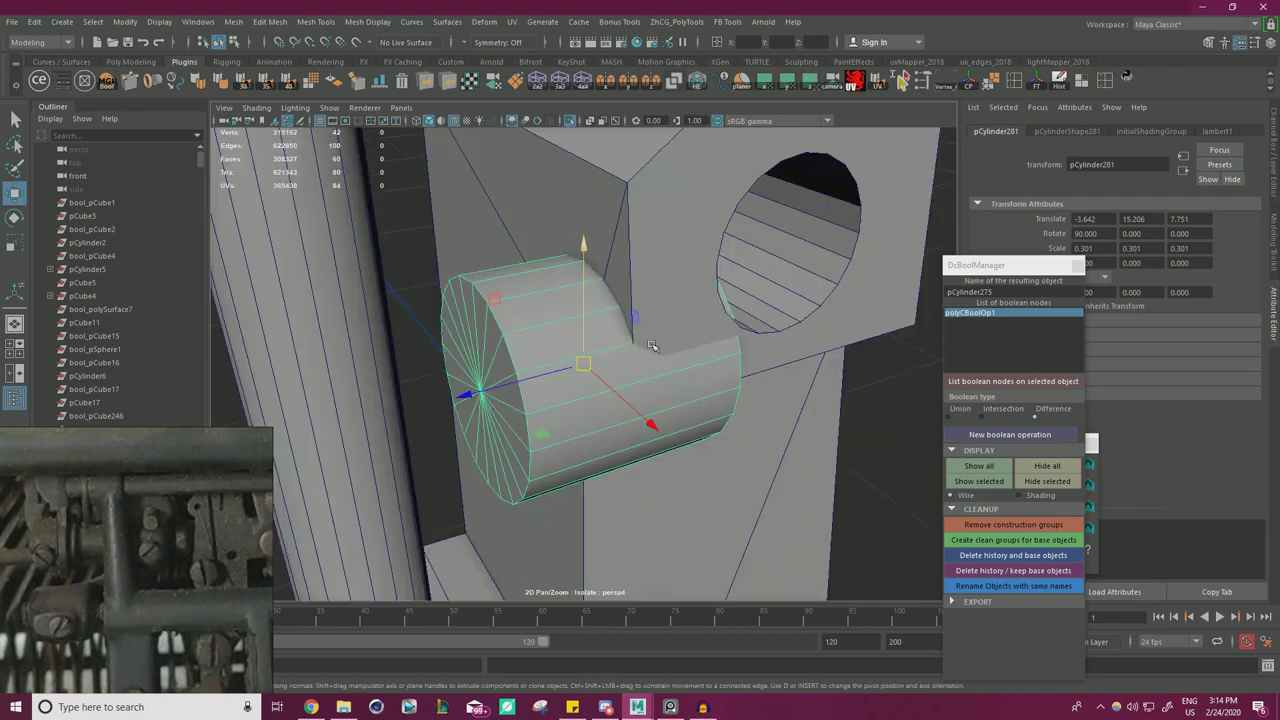
- Shrink the cylinder further to a scale of about 0.214 and position it against the upper block's broad face
left_click_drag(652, 345, 712, 335, "alt")
scroll(700, 340, "down", 5)
left_click_drag(600, 400, 574, 407, "alt")
scroll(640, 390, "up", 3)
key("r")
key("w")
left_click_drag(725, 330, 681, 281)
right_click_drag(680, 281, 669, 263)
left_click_drag(706, 258, 562, 328, "alt")
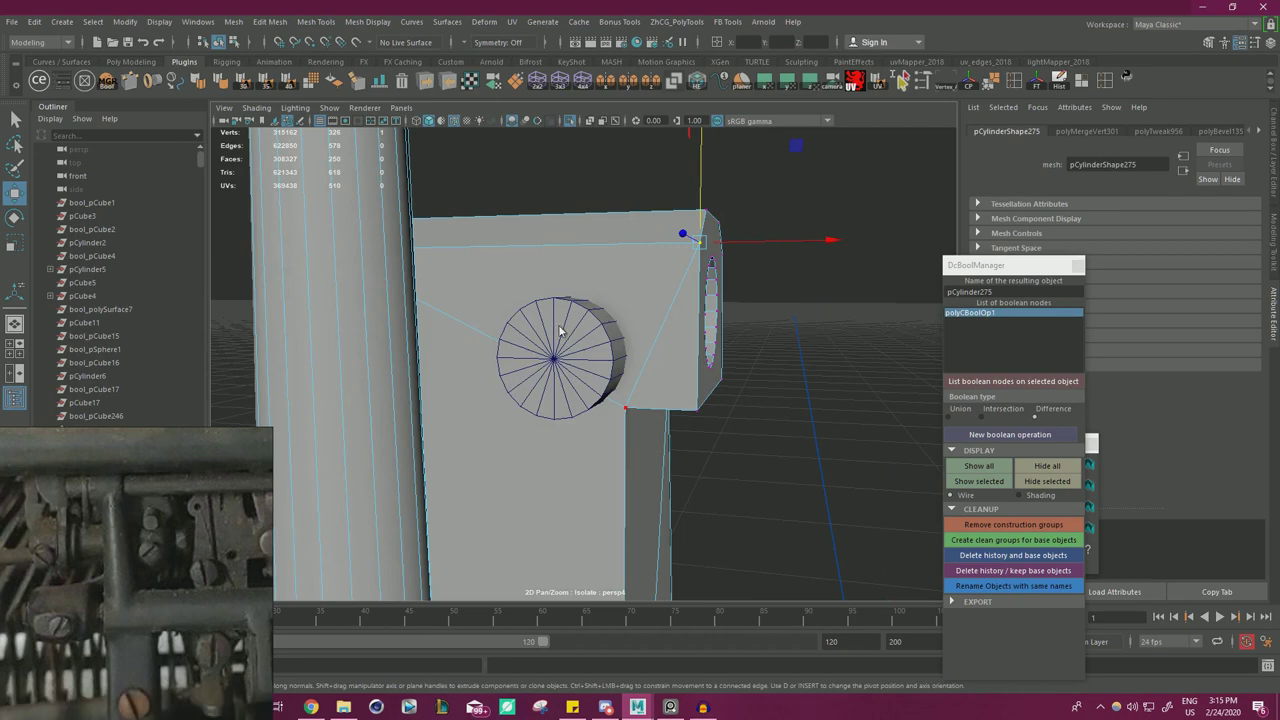
- Return to object mode and reduce the cylinder's diameter to a scale of 0.145, keeping its length scale at 0.214
right_click_drag(561, 328, 600, 300)
left_click(763, 420)
left_click(580, 345)
key("r")
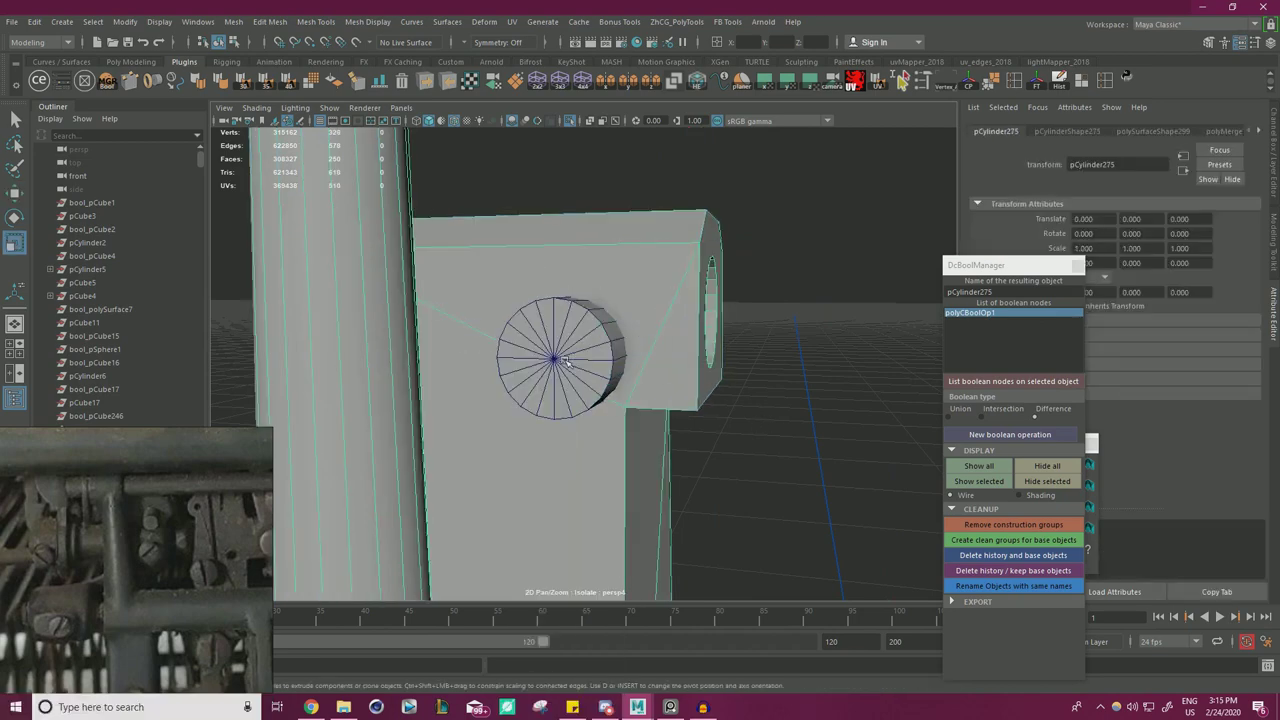
middle_click_drag(658, 449, 651, 443)
key("w")
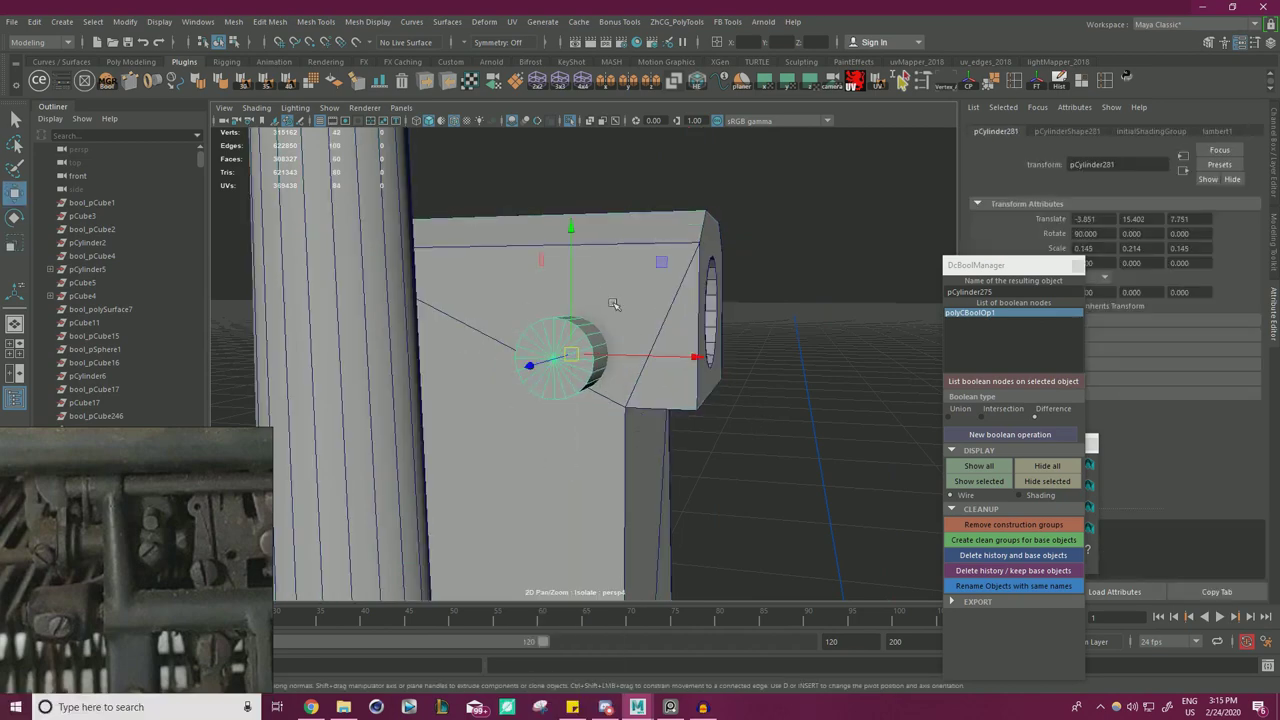
- Shift the cylinder towards the block's bored end, widen its diameter to a scale of 0.182, and set its depth at Z 7.796
middle_click_drag(661, 263, 706, 258)
key("r")
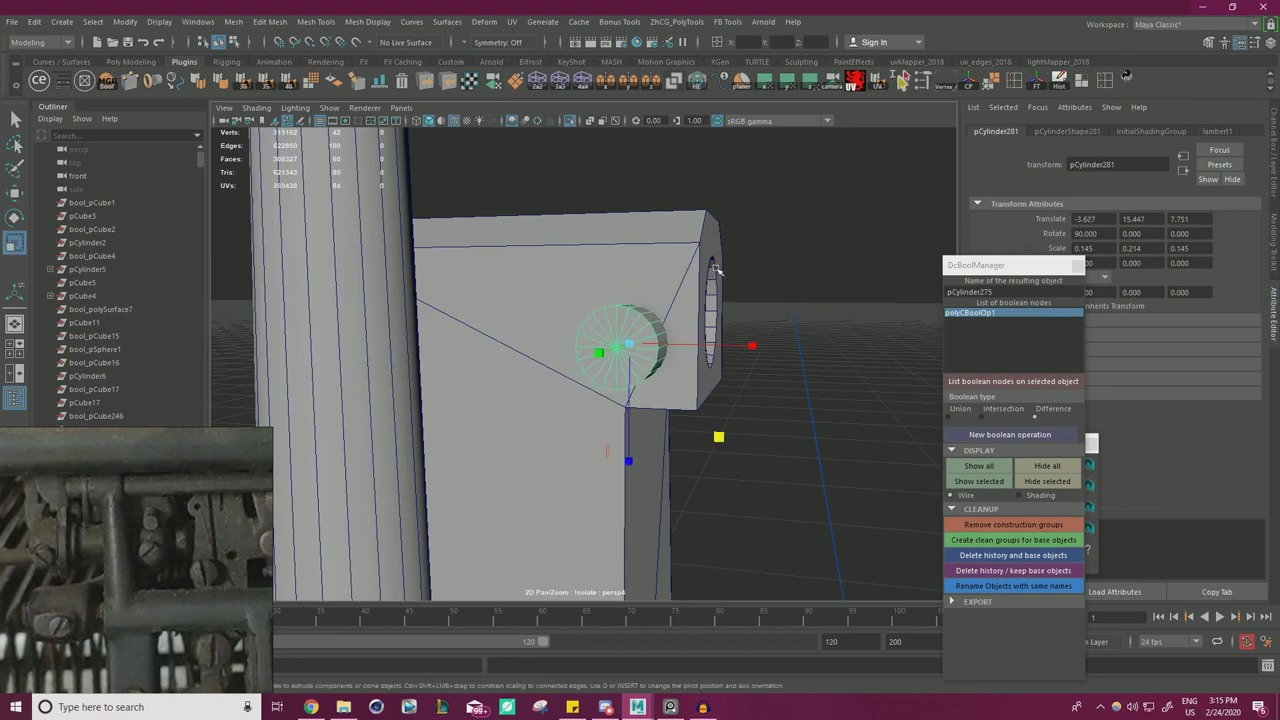
left_click_drag(728, 440, 733, 451)
key("w")
left_click_drag(720, 254, 545, 320)
left_click_drag(471, 341, 735, 318)
left_click_drag(766, 467, 642, 338)
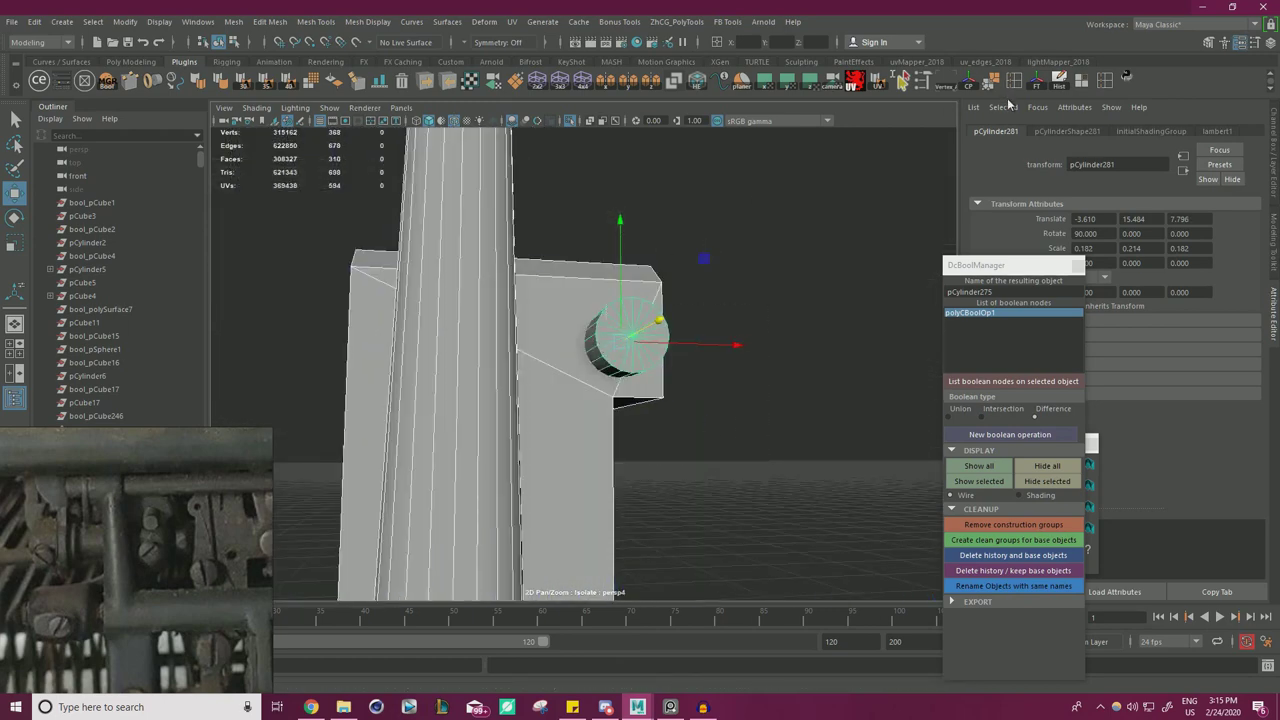
- Subtract the cylinder from the bracket with a Difference boolean, deleting the history and base objects
left_click(743, 445)
left_click(626, 345)
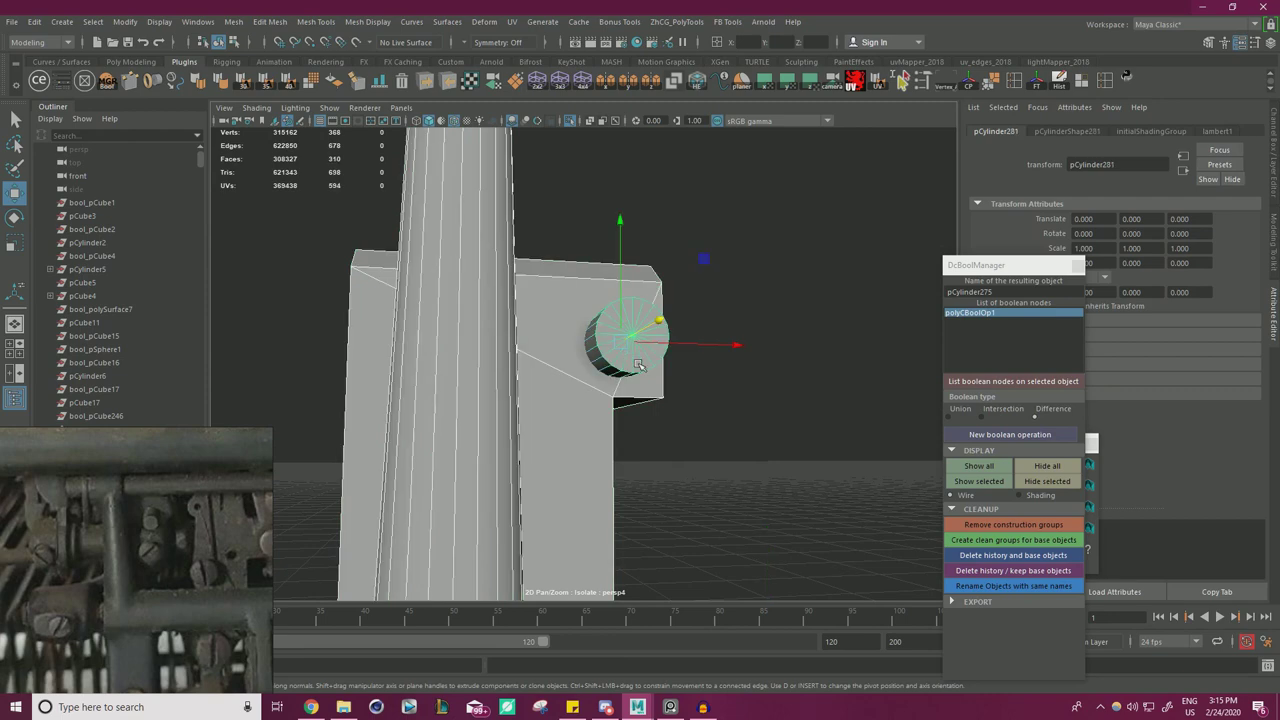
left_click(990, 435)
scroll(800, 443, "up", 5)
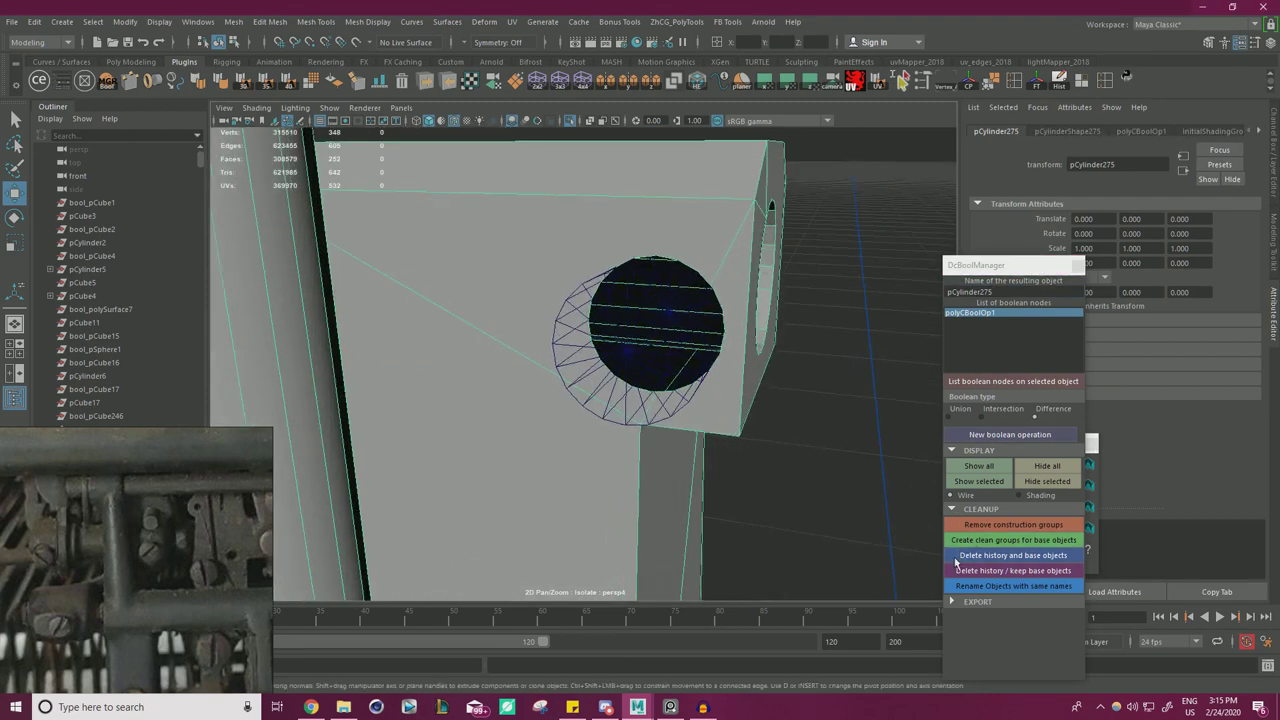
left_click(970, 555)
- Extrude the new hole's border edges inward to a shallow depth and fill the open end
left_click(560, 320)
right_click_drag(560, 320, 551, 256)
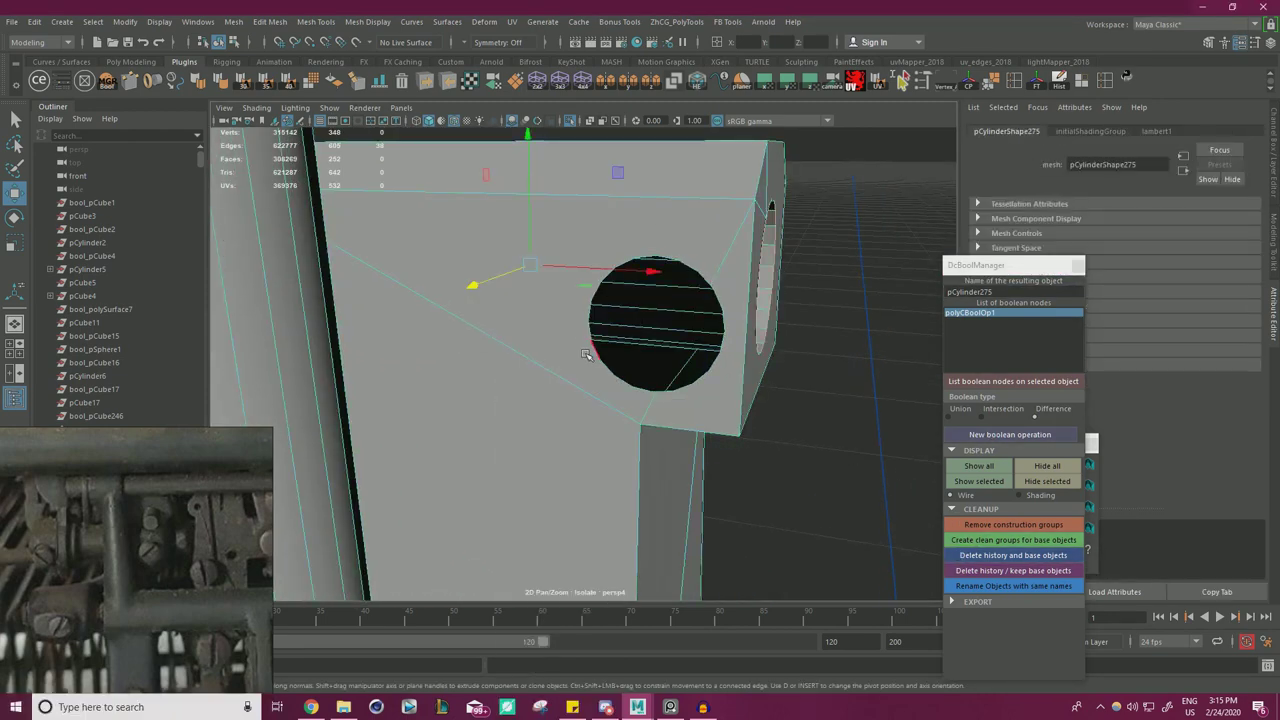
left_click_drag(622, 410, 741, 399, "alt")
right_click_drag(858, 348, 862, 525, "shift")
left_click_drag(663, 386, 577, 391, "alt")
scroll(574, 385, "up", 1)
- Snap the stray vertices at the recess's lower edge, outer and inner, onto their neighbouring vertices
right_click_drag(547, 322, 490, 324)
left_click(519, 421)
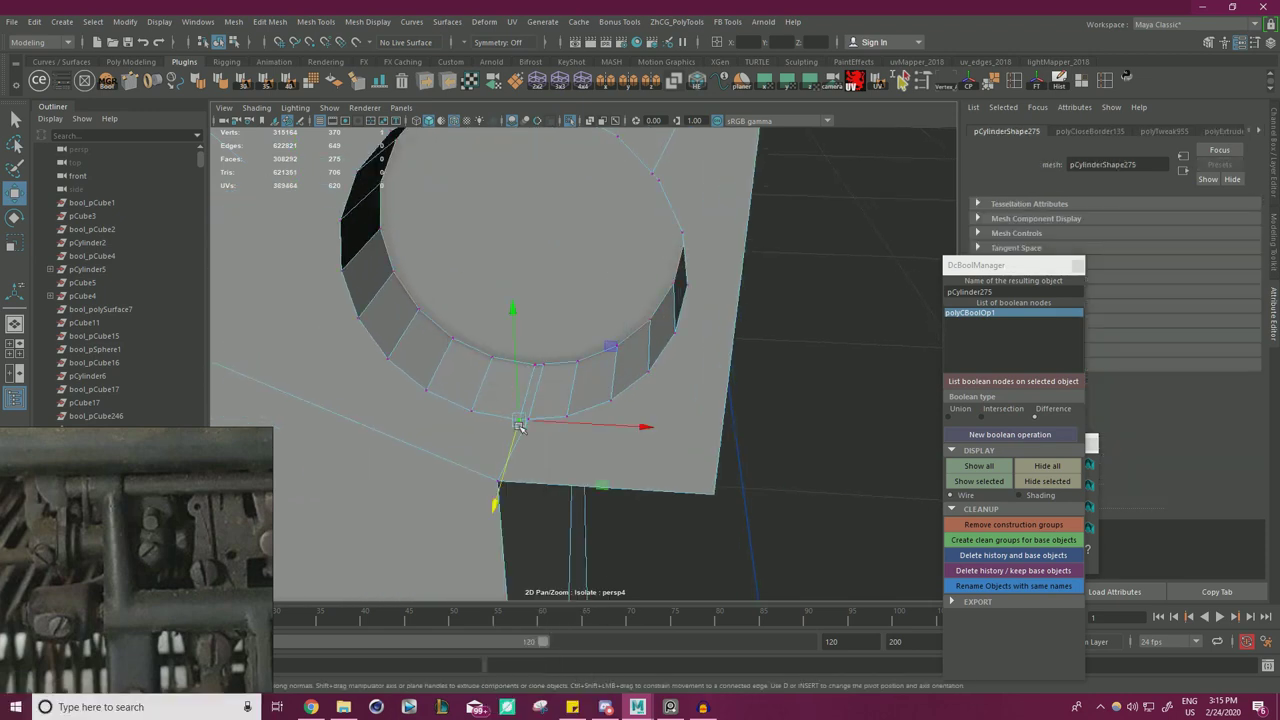
key("v")
left_click_drag(531, 418, 521, 420)
left_click(544, 366)
key("v")
left_click_drag(544, 366, 535, 365)
- Snap the stray vertices at the recess's upper edge, outer and inner, onto their neighbouring vertices
scroll(545, 290, "down", 4)
left_click_drag(545, 288, 728, 408, "alt")
scroll(728, 408, "up", 3)
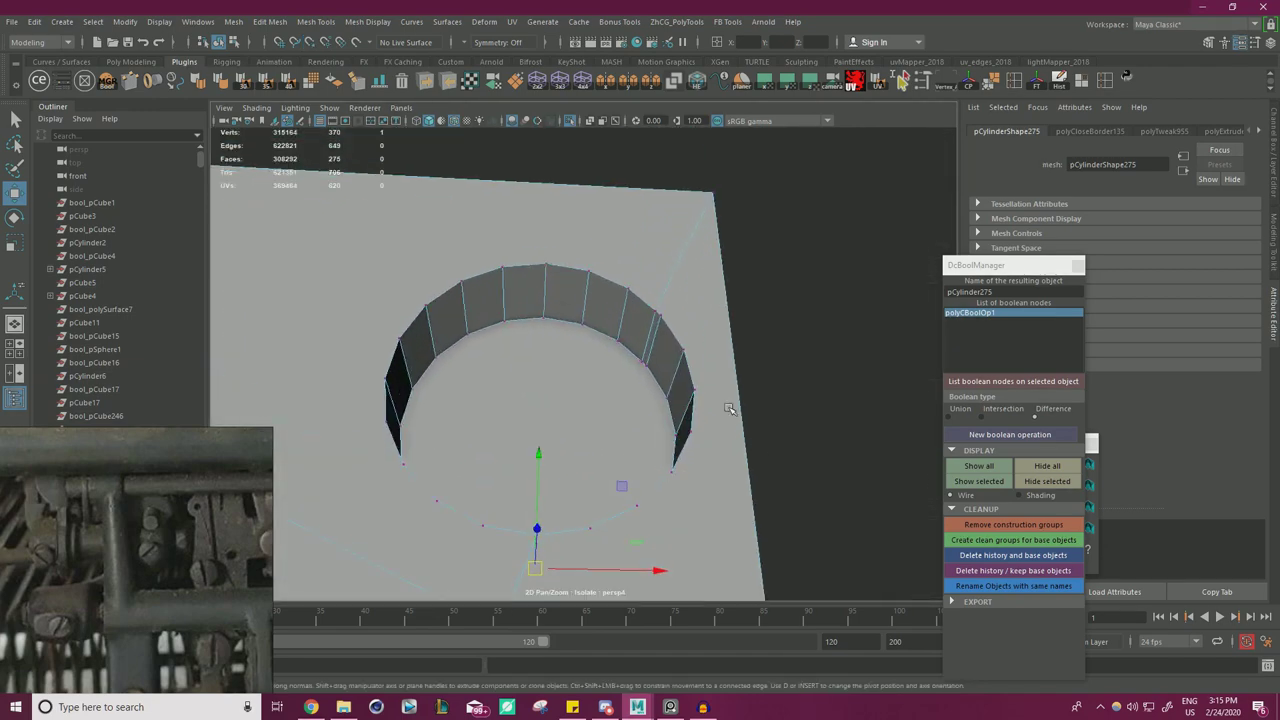
key("v")
left_click_drag(656, 313, 660, 317)
left_click(643, 363)
key("v")
left_click_drag(643, 363, 649, 367)
- Merge the bracket's coinciding vertices, return to object mode, and exit isolation
scroll(445, 353, "down", 5)
scroll(445, 353, "down", 5)
left_click_drag(445, 353, 510, 187, "alt")
right_click_drag(790, 256, 785, 172, "shift")
right_click_drag(583, 264, 652, 228)
scroll(723, 257, "down", 5)
left_click_drag(723, 257, 545, 272, "alt")
scroll(545, 272, "down", 2)
middle_click_drag(505, 323, 514, 271, "alt")
left_click_drag(514, 271, 524, 226, "alt")
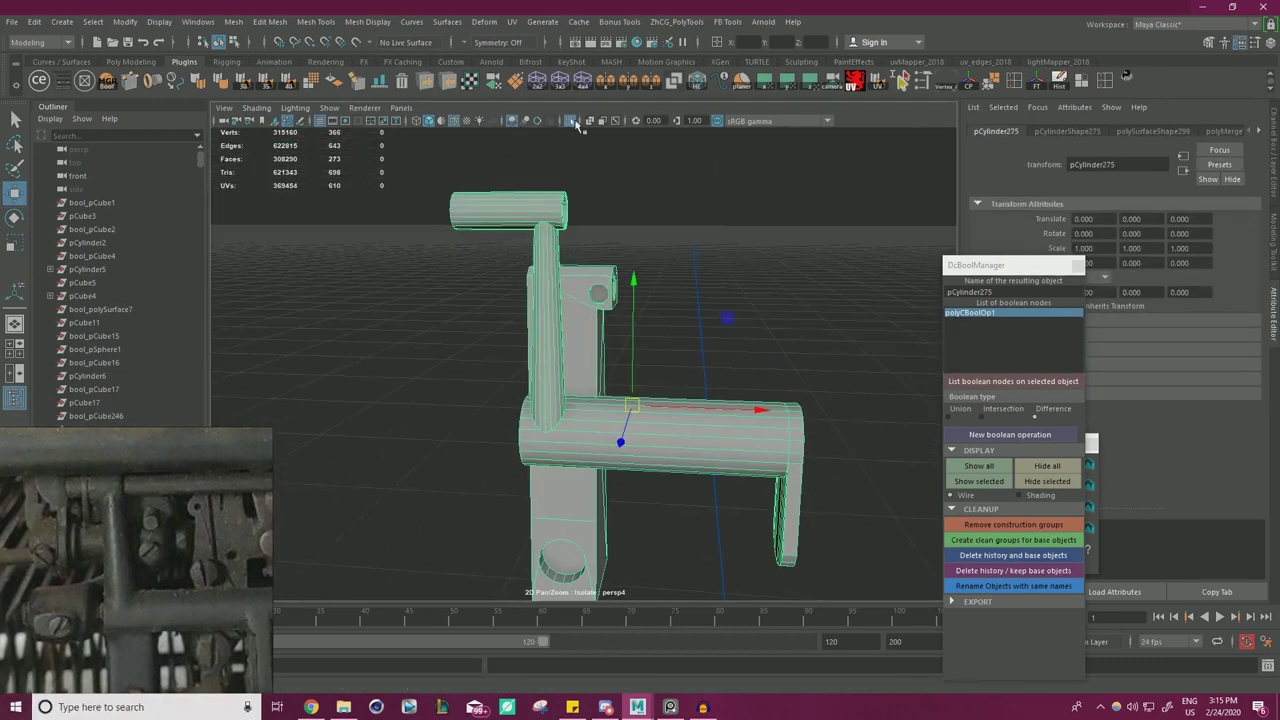
left_click(572, 122)
- Duplicate the red screw at the bracket's foot and snap the copy to the recess in the upper block
scroll(566, 400, "up", 3)
middle_click_drag(568, 586, 568, 530, "alt")
left_click(559, 561)
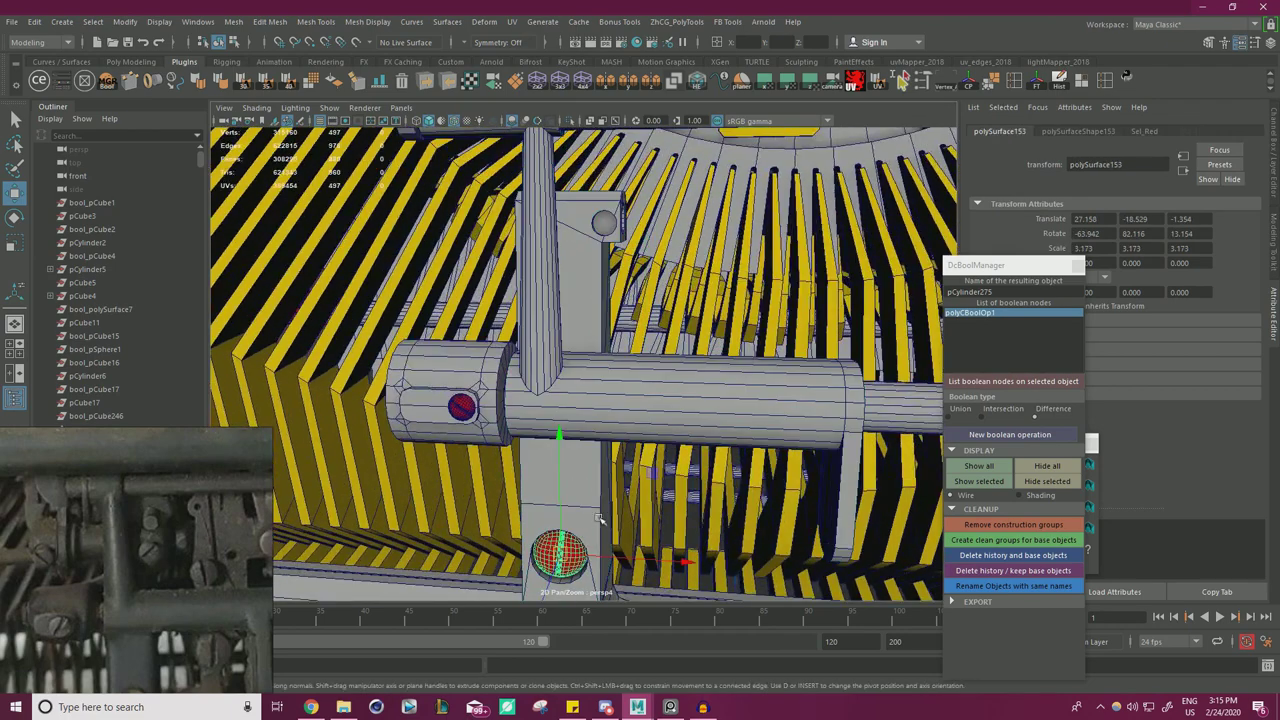
mouse_move(603, 490)
left_mouse_down("shift")
mouse_move(652, 475)
mouse_move(620, 382)
left_mouse_up("shift")
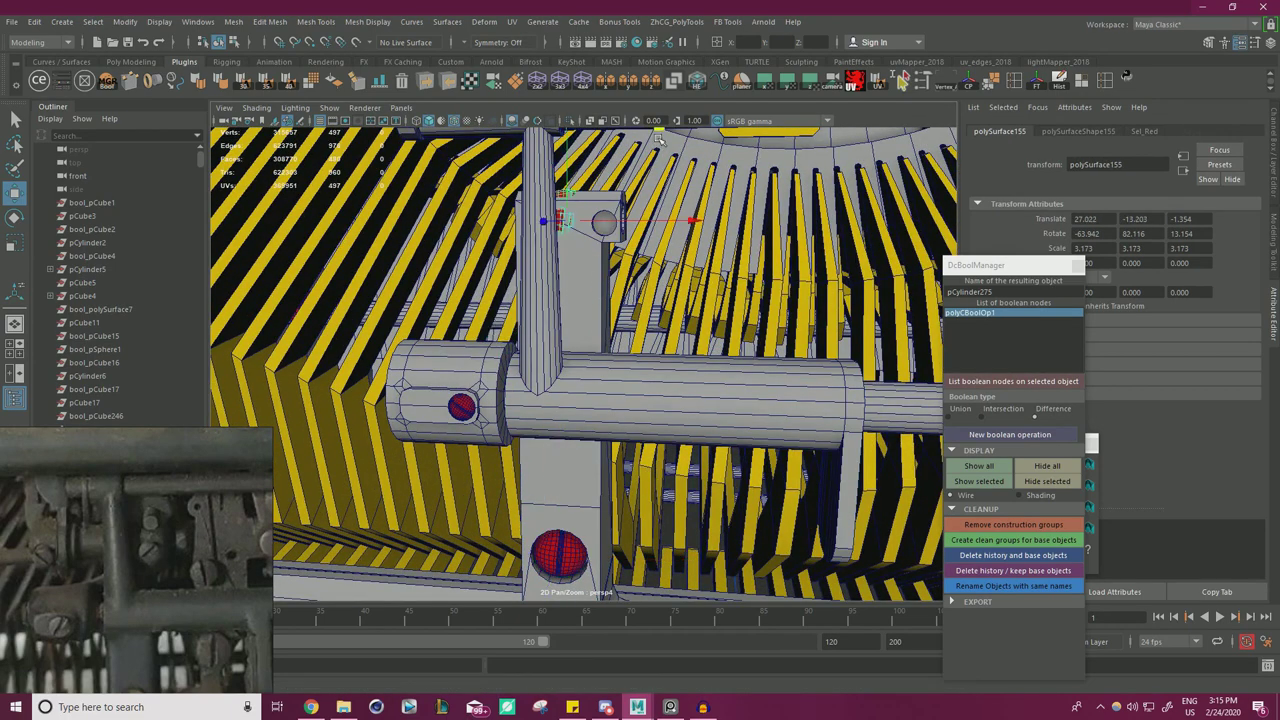
scroll(652, 170, "up", 3)
middle_click_drag(640, 180, 622, 298, "alt")
left_click_drag(622, 298, 596, 364, "alt")
scroll(630, 320, "up", 3)
key("v")
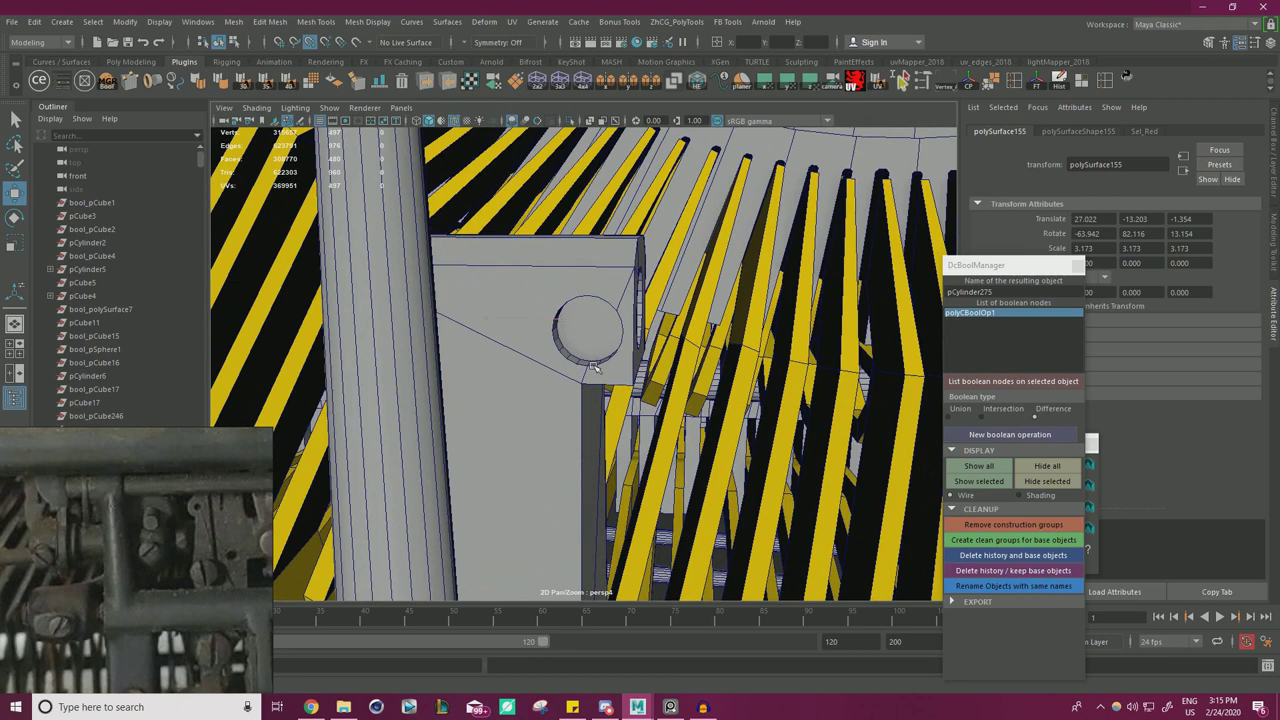
middle_click_drag(548, 333, 551, 331)
- Scale the screw copy down to fit the upper block's recess and rotate its slot to a different angle
key("r")
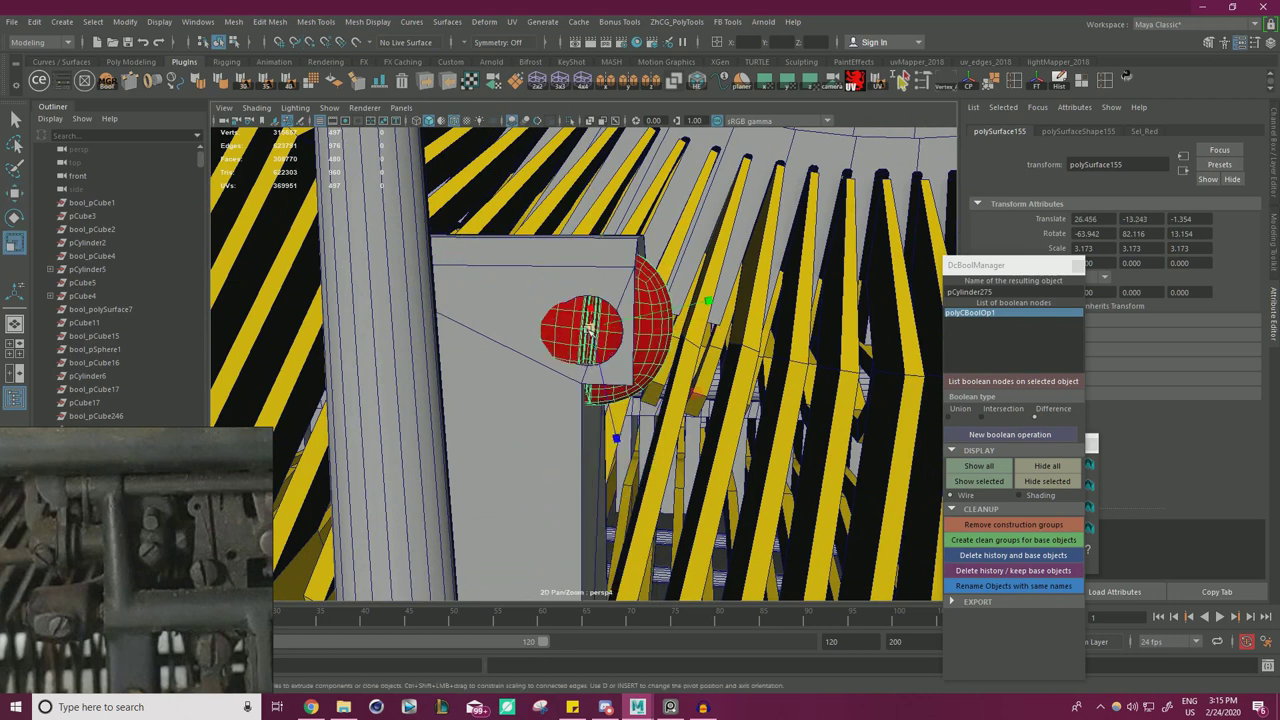
key("f")
left_click_drag(505, 355, 521, 443, "alt")
key("w")
left_click_drag(530, 436, 557, 380, "alt")
key("r")
key("e")
left_click_drag(660, 292, 894, 511)
key("w")
left_click_drag(680, 391, 541, 458, "alt")
- Examine the whole bracket assembly in place against the wider reference photo
left_click(640, 305)
right_click_drag(545, 372, 154, 334, "alt")
middle_click_drag(552, 348, 541, 287, "alt")
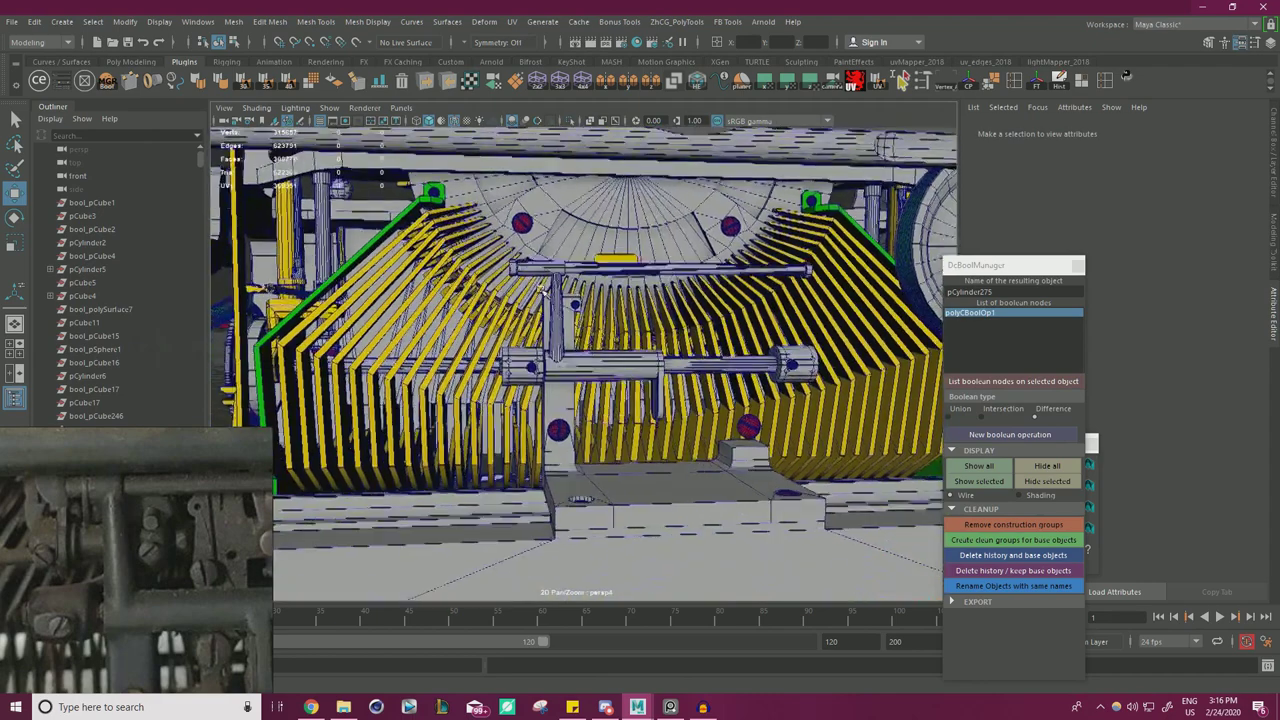
left_click_drag(544, 290, 627, 323, "alt")
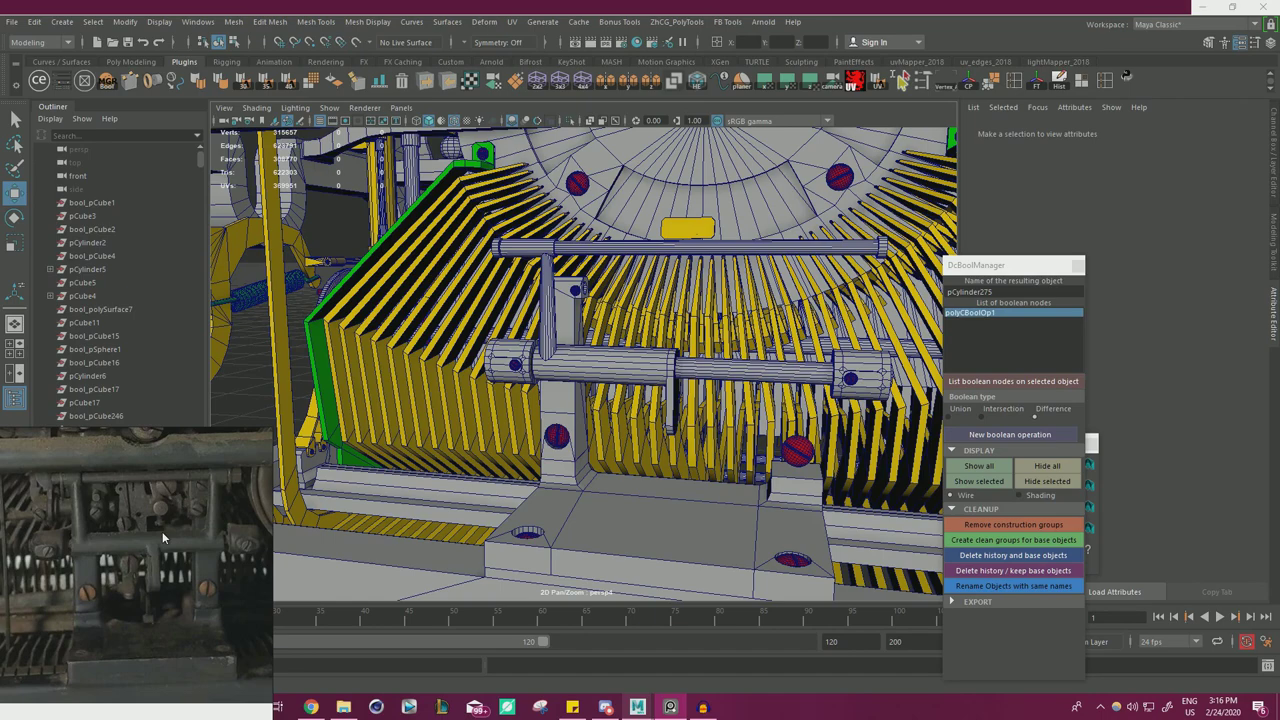
right_click_drag(582, 466, 465, 458, "alt")
left_click_drag(465, 458, 545, 407, "alt")
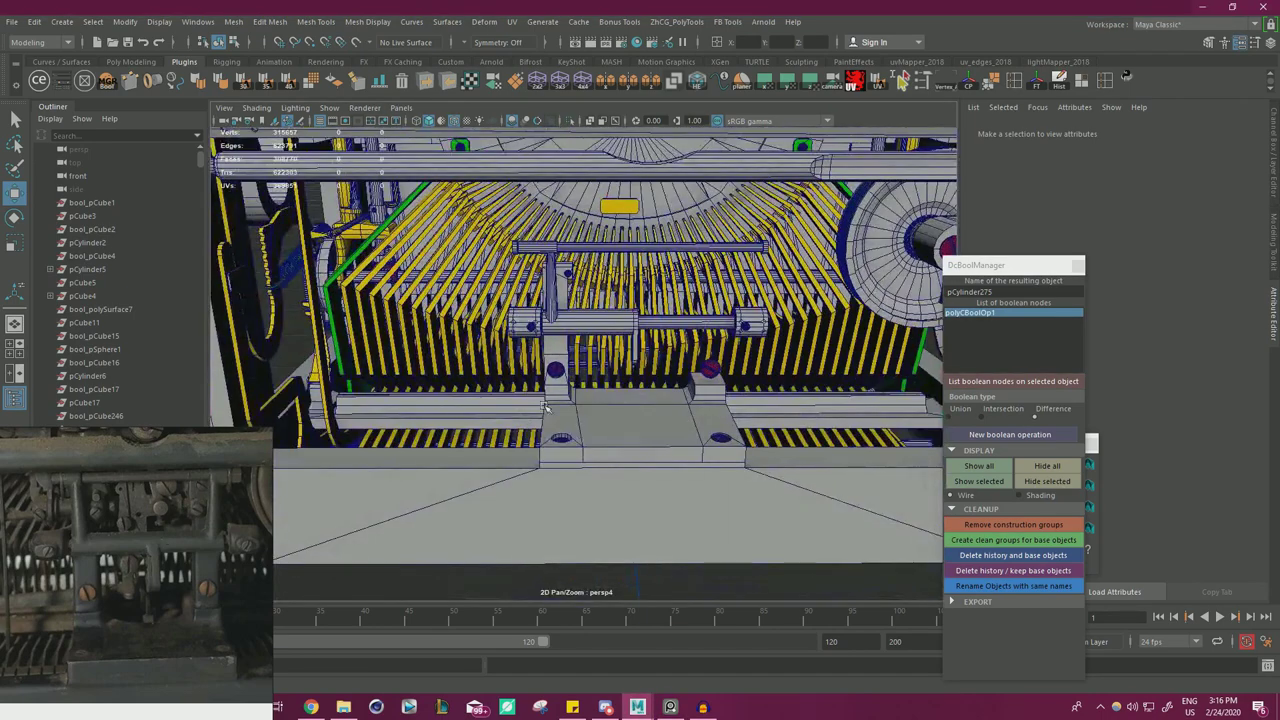
- Select the bracket, rods, collars, screws and base plate together and shift the vertices of their left half slightly inward
left_click(553, 347)
left_click_drag(553, 347, 557, 258, "alt")
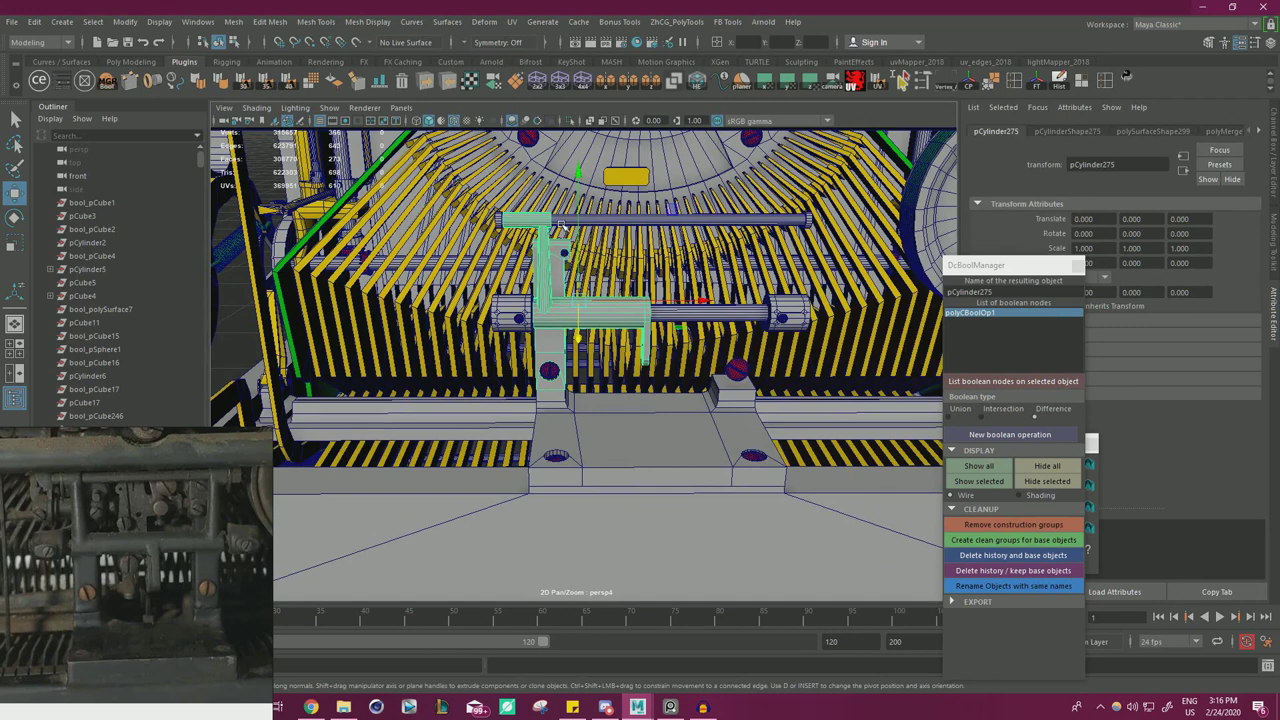
left_click(562, 219)
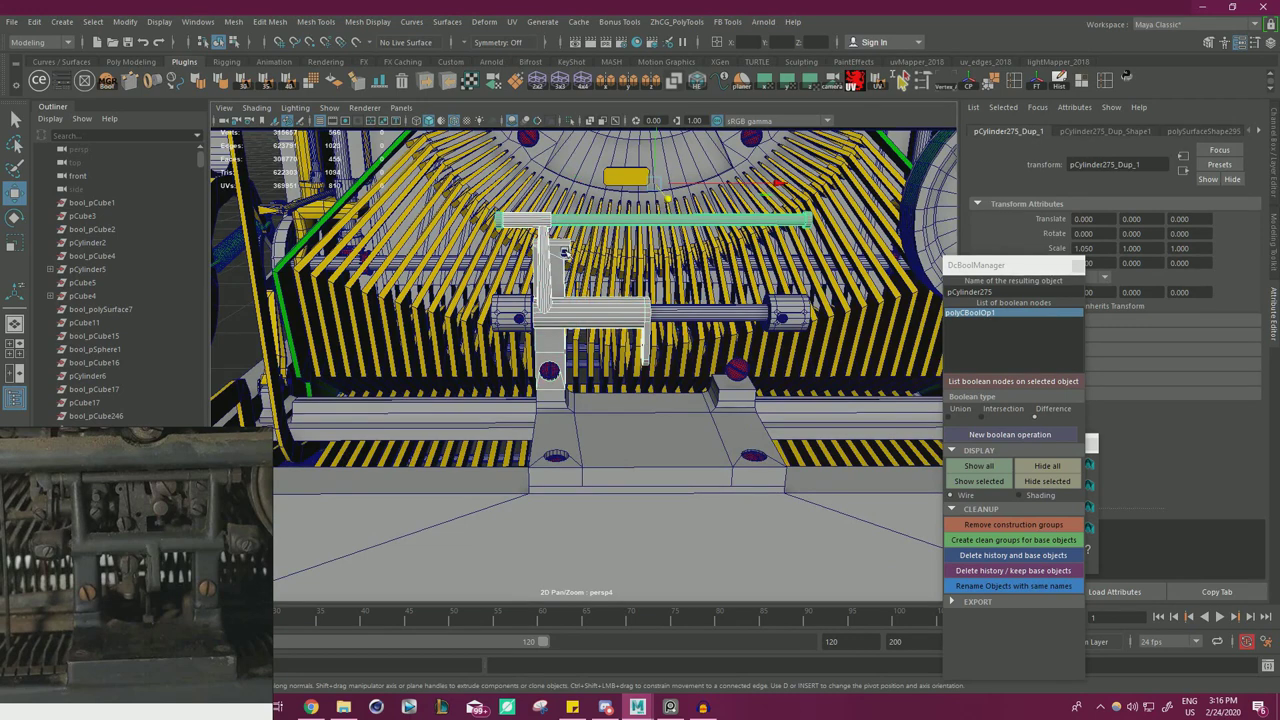
left_click(522, 312)
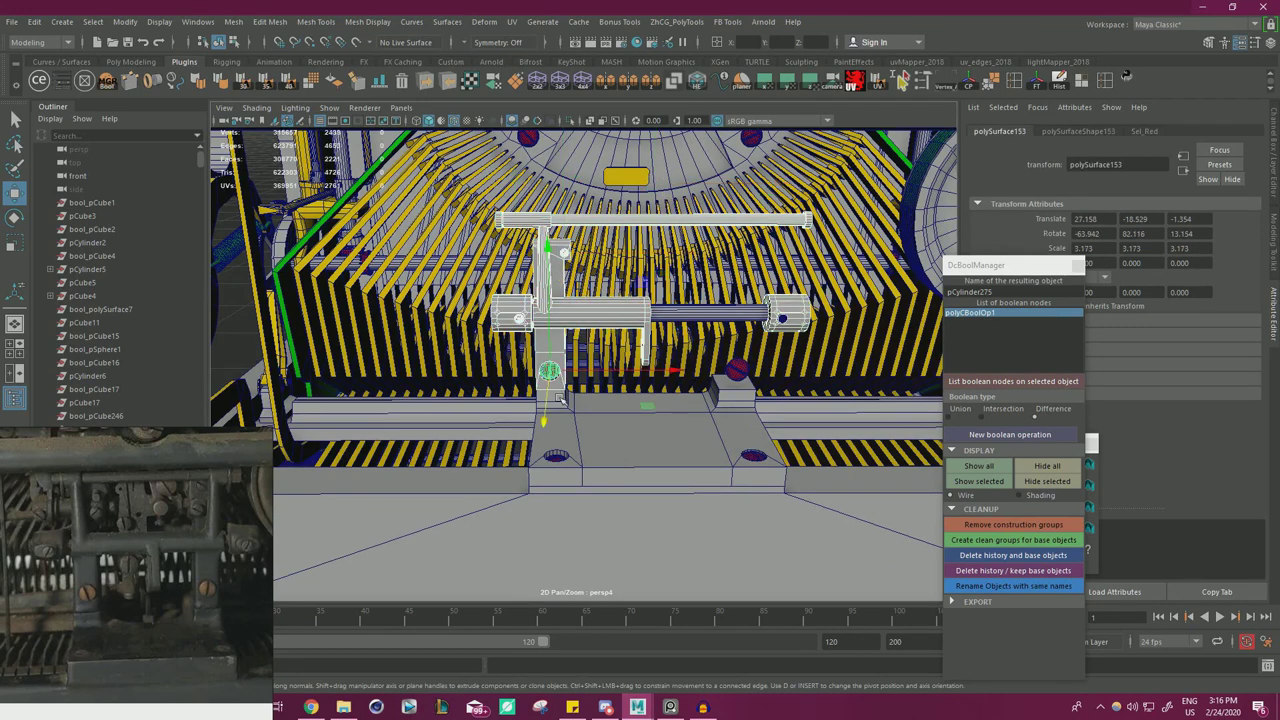
left_click(601, 432)
left_click(712, 312)
right_click_drag(726, 357, 545, 350, "alt")
left_click_drag(545, 350, 627, 367, "alt")
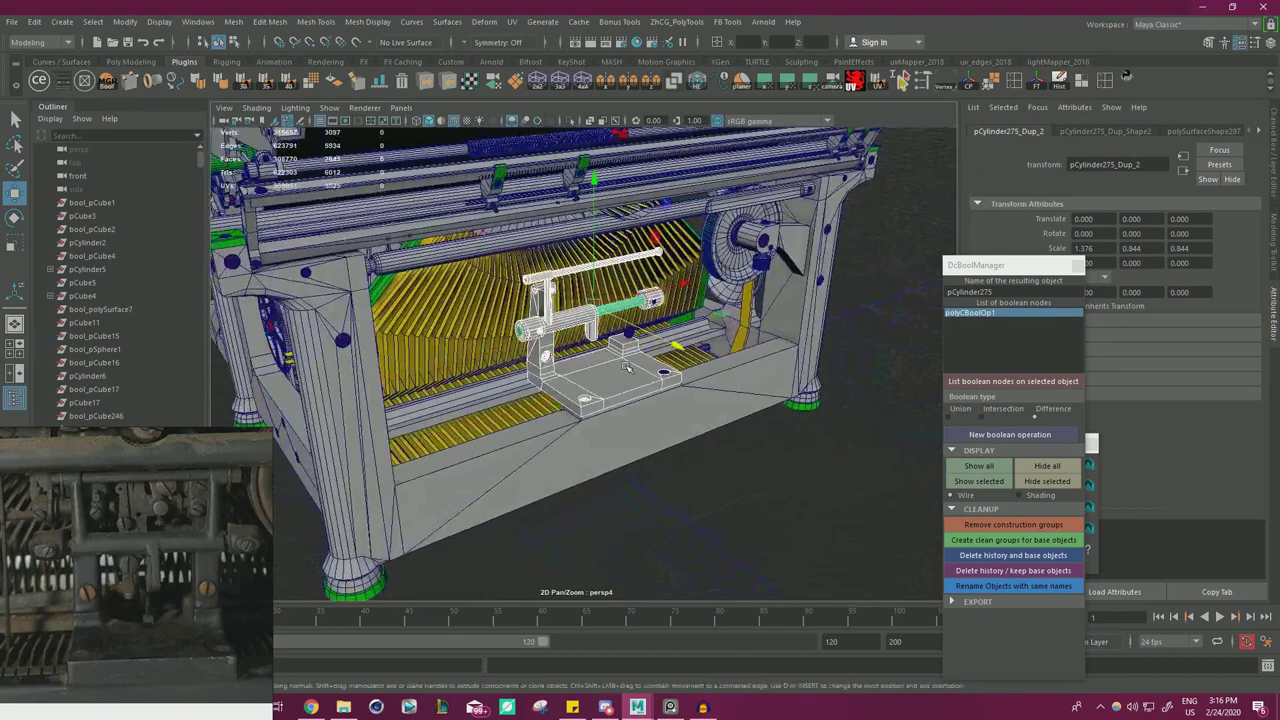
right_click_drag(798, 473, 740, 326)
left_click_drag(575, 405, 449, 430, "alt")
left_click_drag(583, 235, 584, 238)
right_click_drag(528, 386, 590, 385, "alt")
left_click_drag(625, 365, 653, 322, "alt")
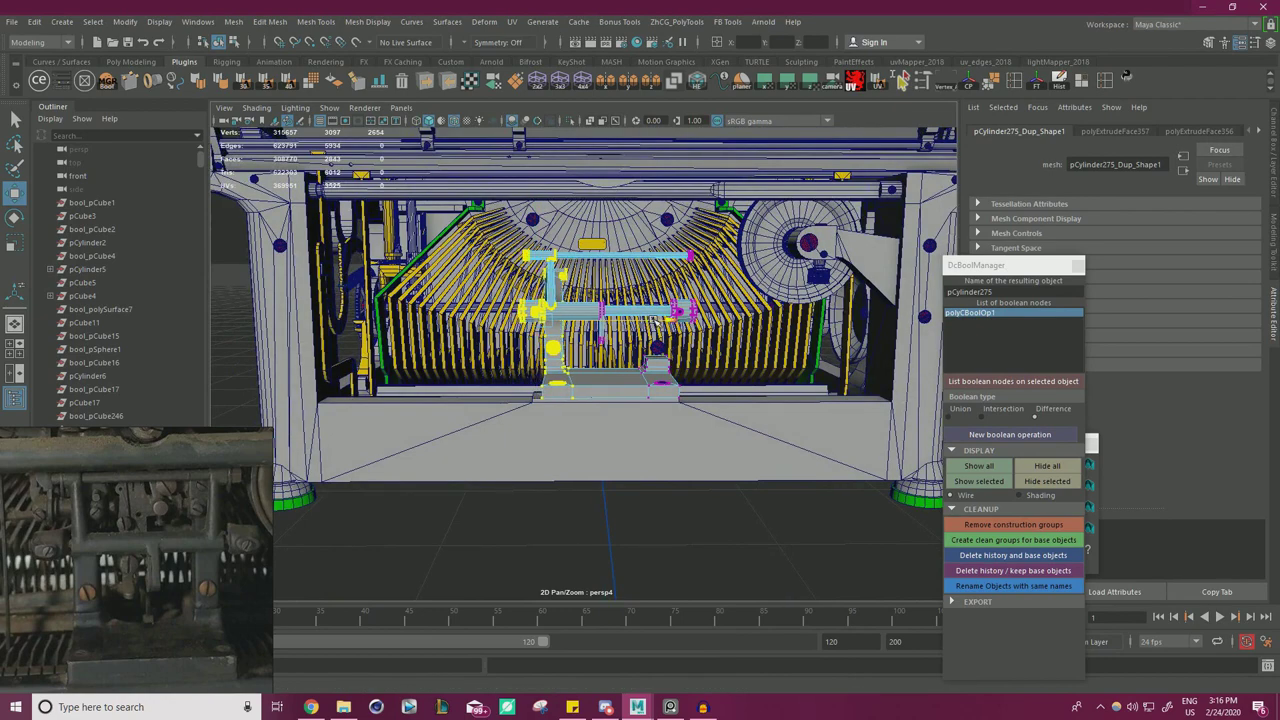
right_click_drag(656, 322, 690, 380, "alt")
left_click_drag(655, 400, 614, 406, "alt")
right_click_drag(614, 406, 651, 442, "alt")
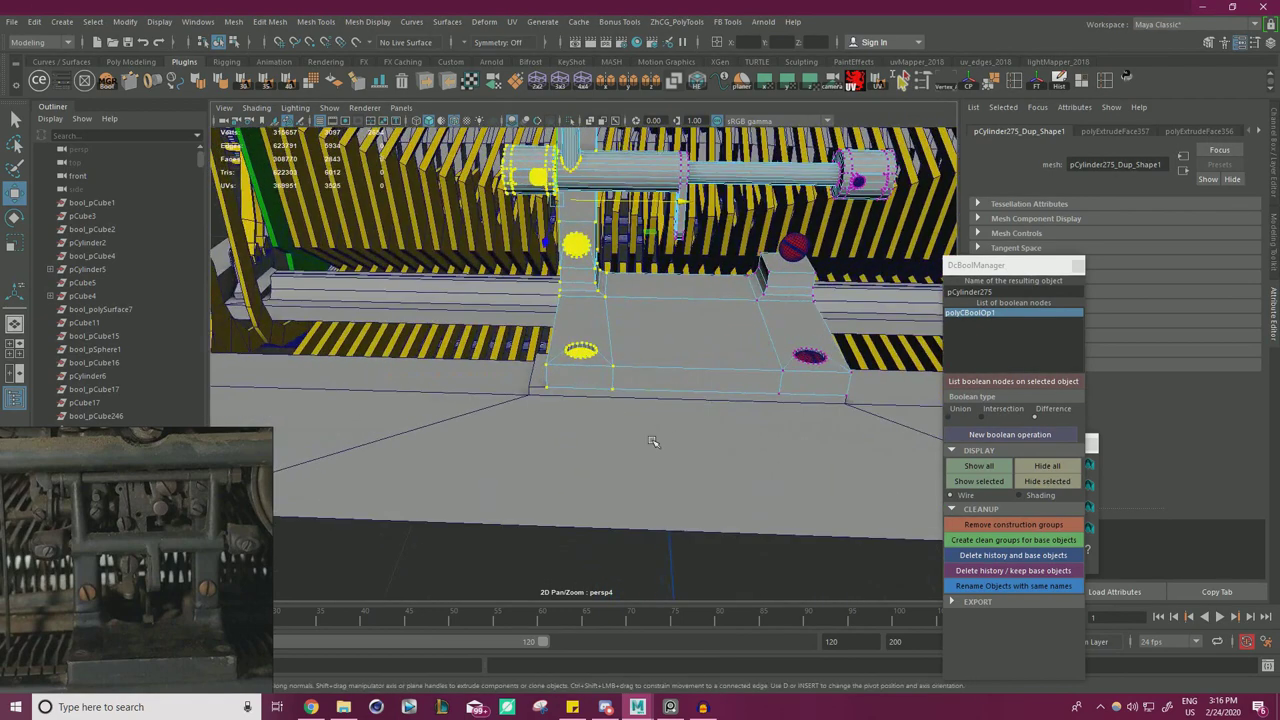
- Return the bracket, rods and other edited parts to object mode and clear the selection
right_click_drag(640, 338, 656, 305)
right_click_drag(662, 420, 613, 397, "alt")
left_click(567, 503)
right_click_drag(619, 187, 650, 162)
left_click(627, 488)
right_click_drag(597, 249, 630, 233)
left_click(527, 503)
right_click_drag(724, 249, 786, 221)
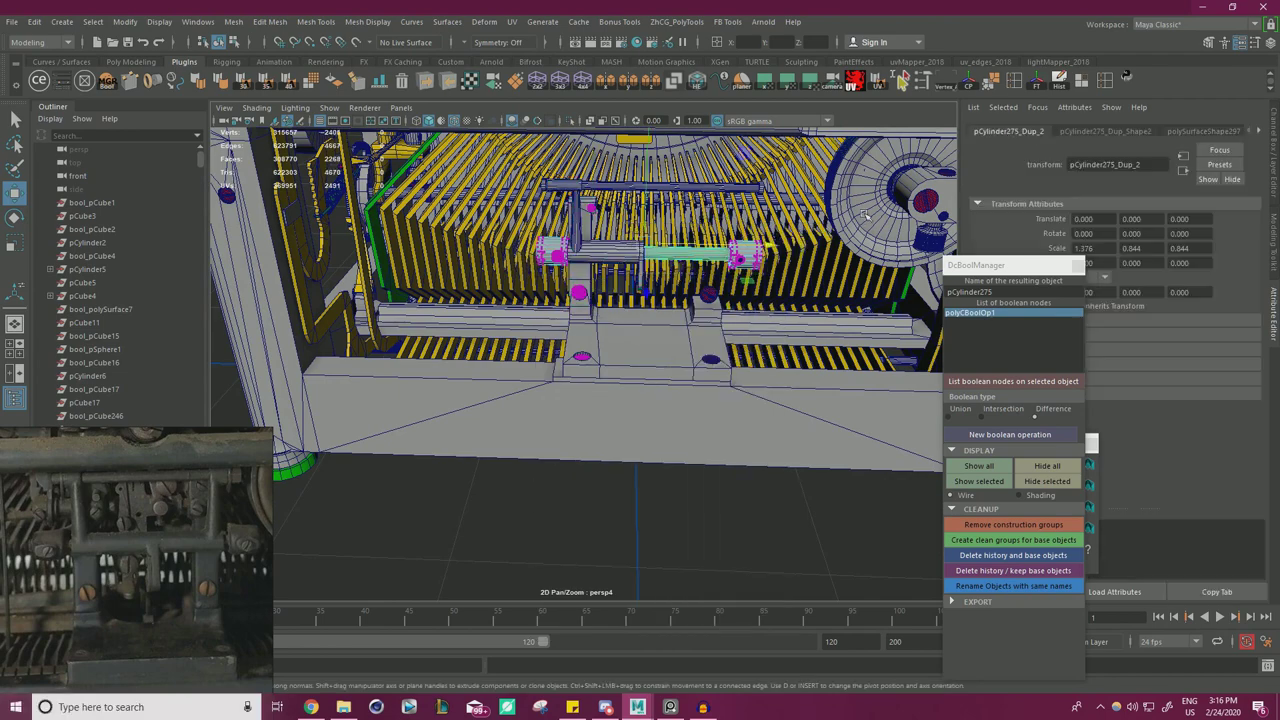
left_click(704, 462)
- Delete all faces of the right end collar on the lower rod
right_click_drag(715, 392, 782, 398, "alt")
middle_click_drag(790, 240, 725, 311, "alt")
left_click(717, 309)
right_click_drag(717, 308, 718, 346)
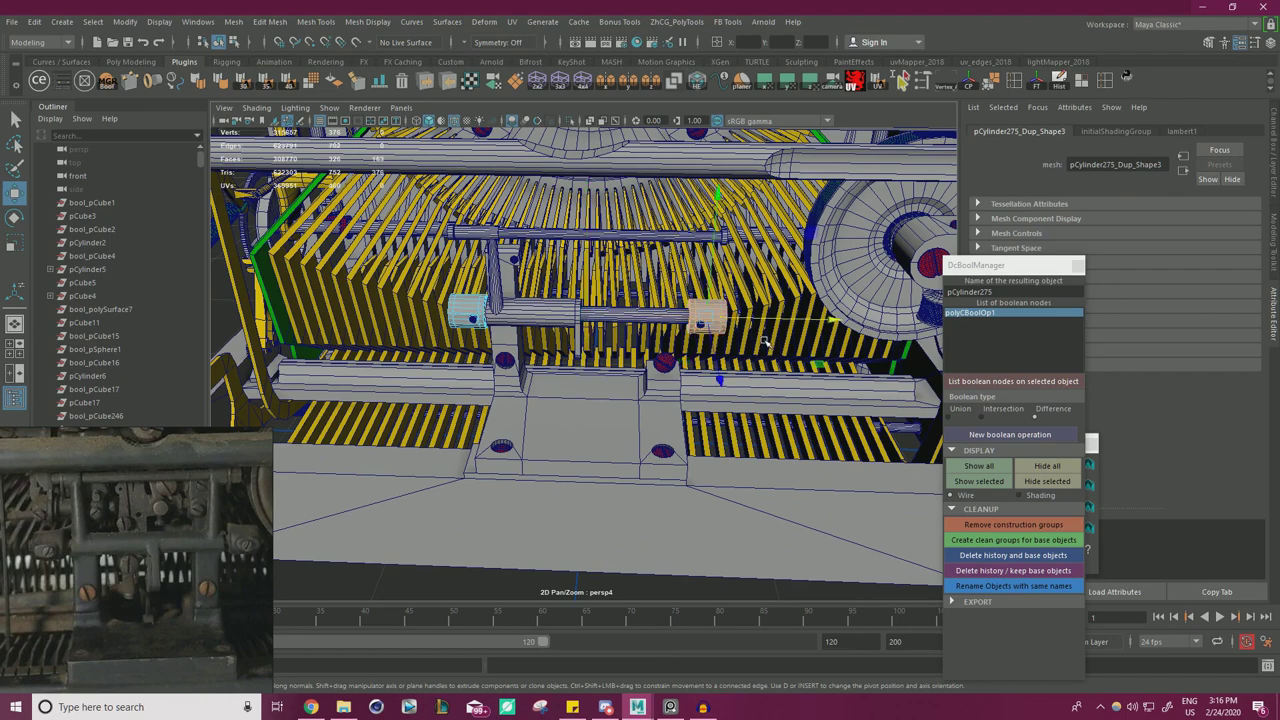
key("Delete")
- Cut an edge loop around the upper rod's middle and snap its vertices to the grid
left_click_drag(496, 314, 532, 298, "alt")
right_click_drag(525, 298, 568, 253)
left_click(604, 206)
left_click_drag(604, 206, 707, 270, "alt")
right_click_drag(702, 278, 652, 290, "shift")
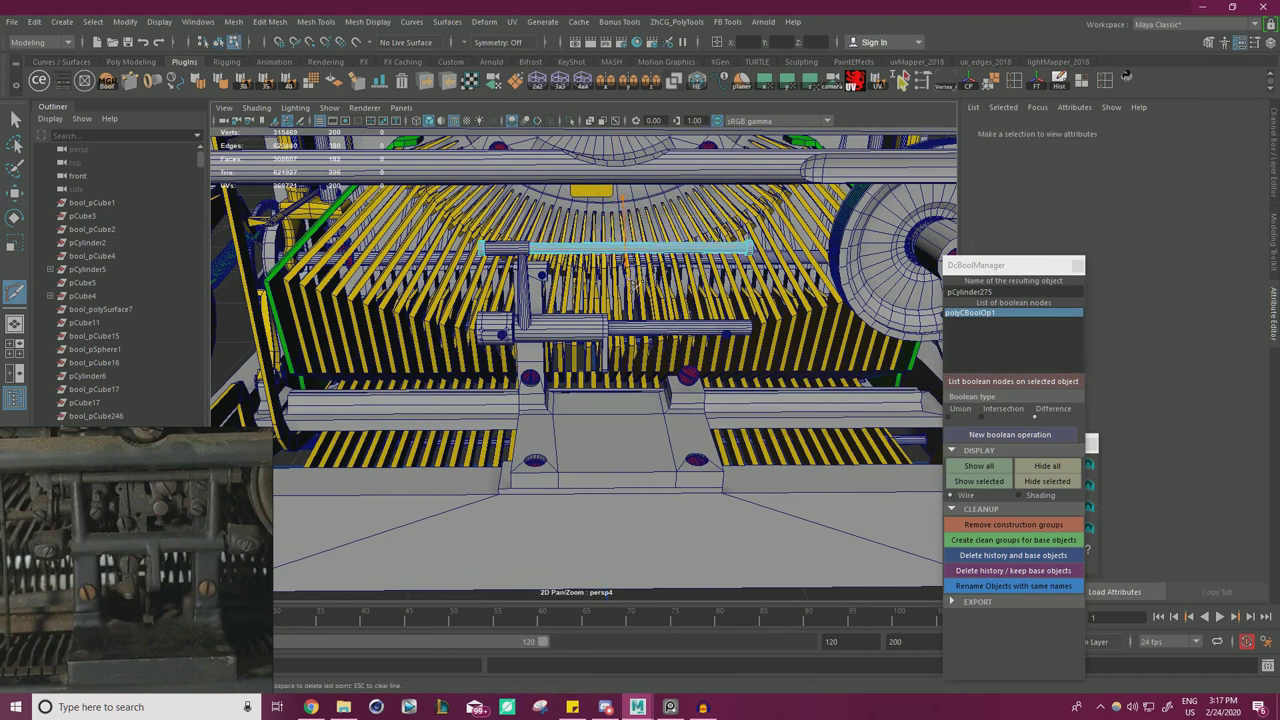
key("w")
right_click_drag(647, 252, 600, 250)
left_click_drag(598, 202, 611, 504)
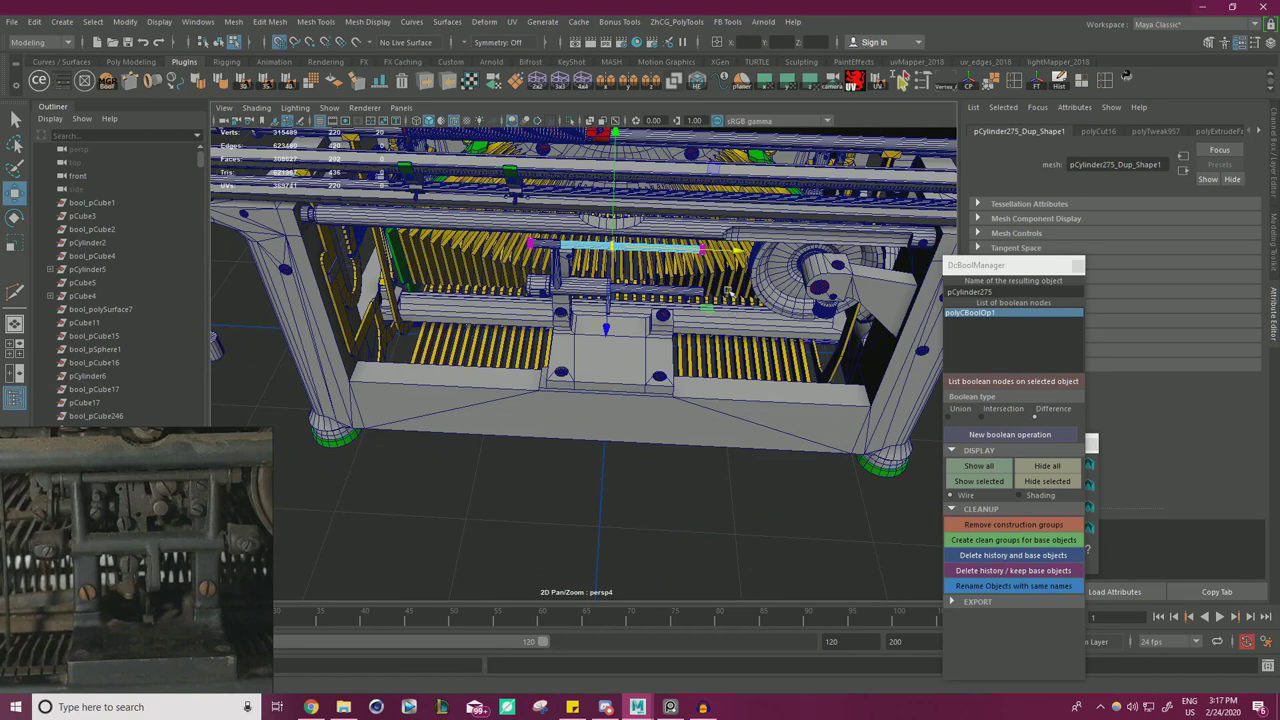
- Delete the faces of the upper rod's right half and return to object mode
right_click_drag(650, 503, 654, 546)
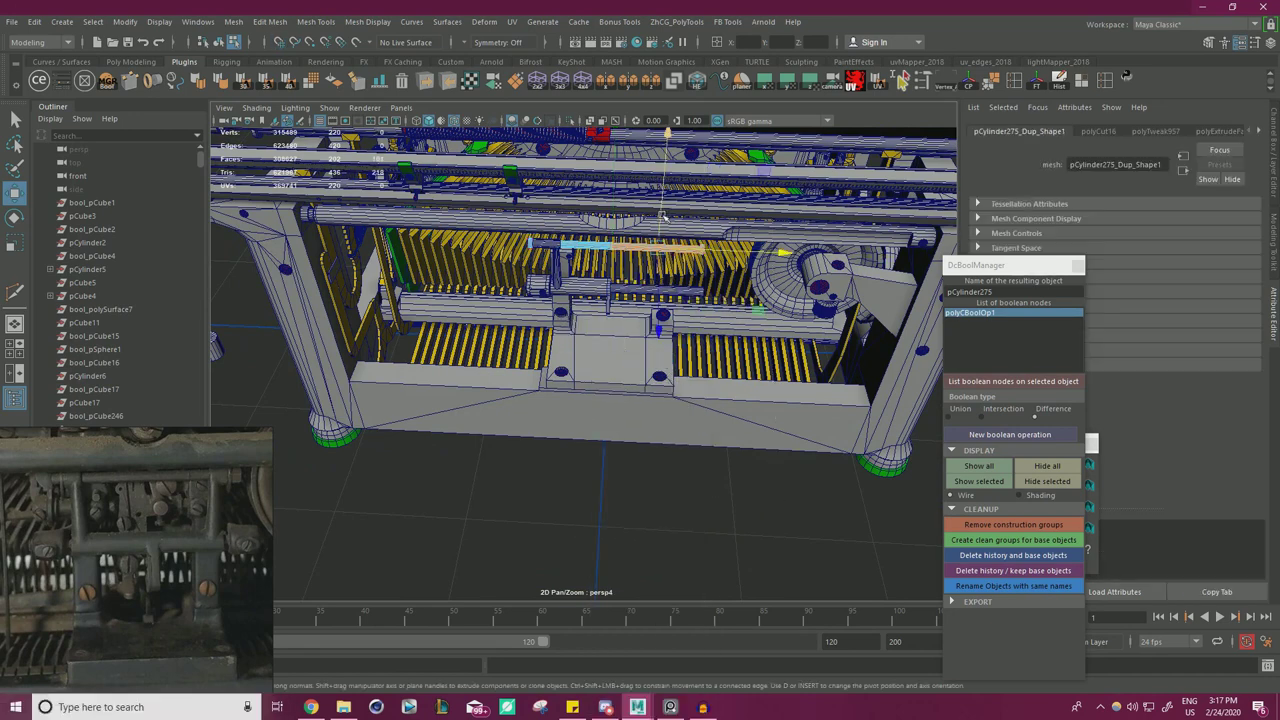
right_click_drag(451, 322, 483, 444)
right_click_drag(506, 314, 515, 305)
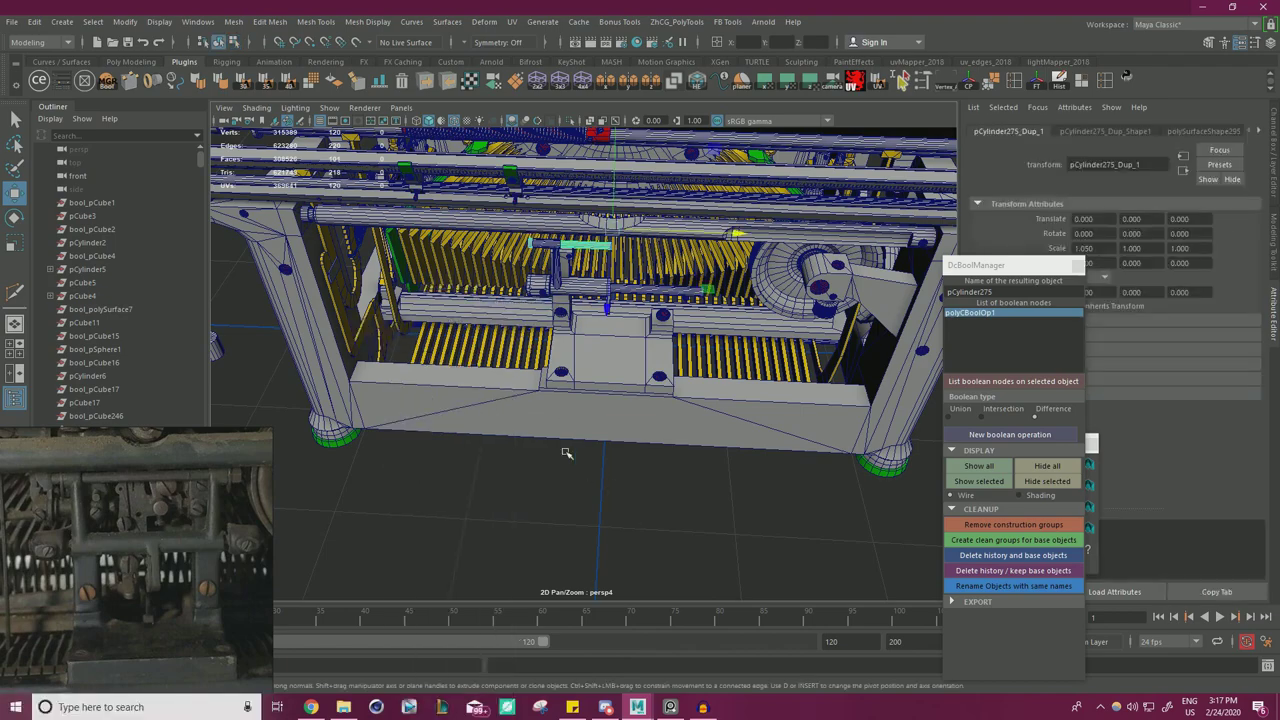
- Snap the upper rod half's pivot to its cut end, clean its transforms and history, and mirror it across the centre
right_click_drag(543, 349, 590, 360, "alt")
middle_click_drag(570, 300, 562, 400, "alt")
left_click_drag(630, 385, 544, 392, "alt")
key("d")
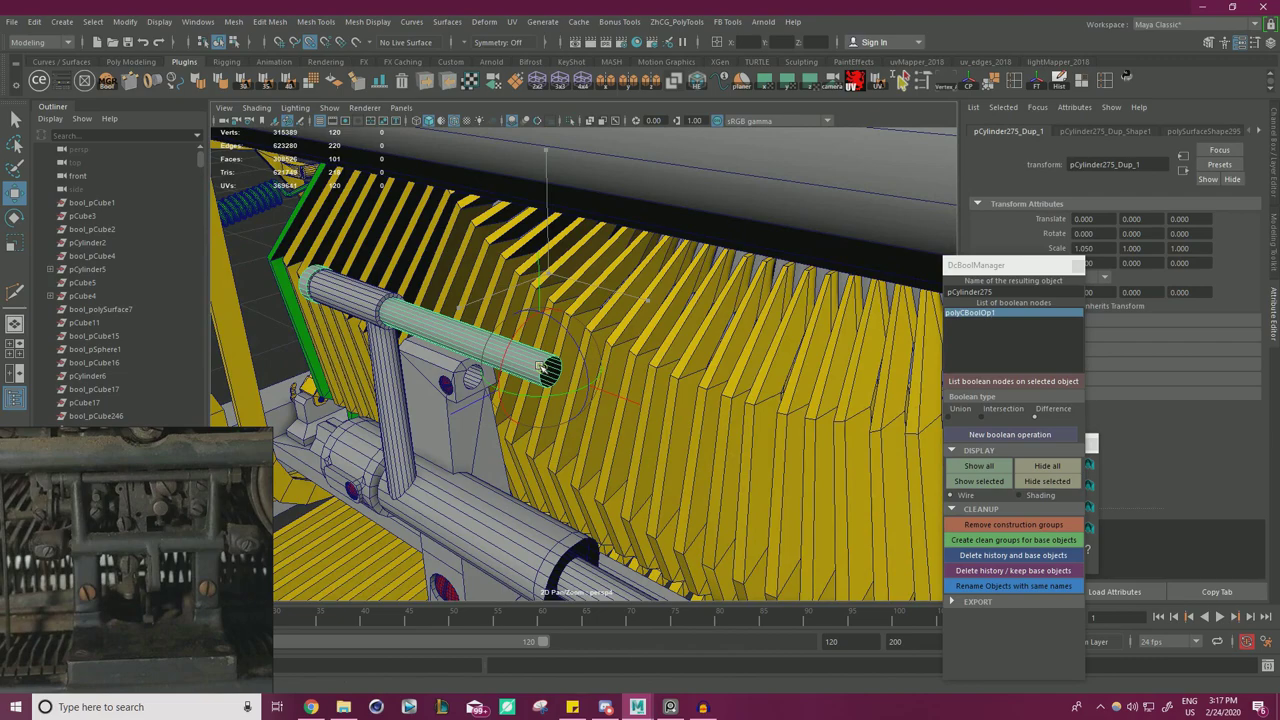
left_click(1038, 86)
left_click(1058, 86)
left_click_drag(578, 316, 627, 301, "alt")
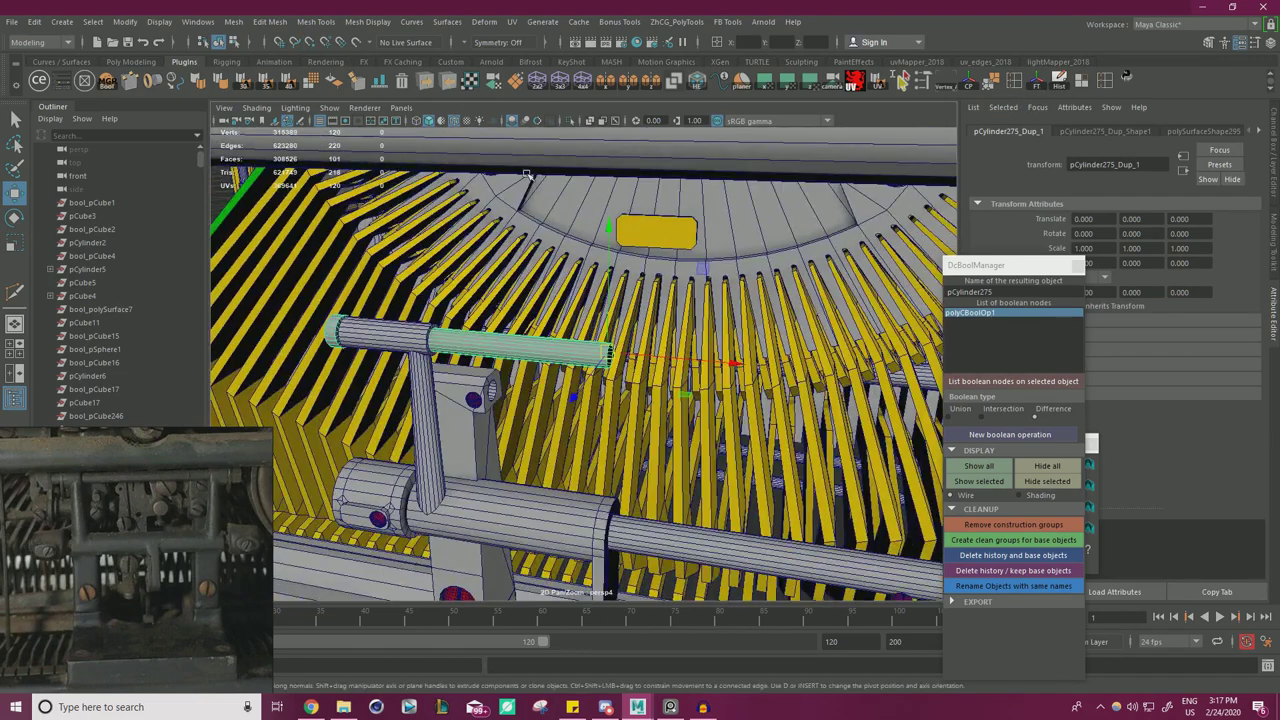
left_click(610, 88)
scroll(560, 340, "down", 5)
left_click_drag(550, 335, 580, 358, "alt")
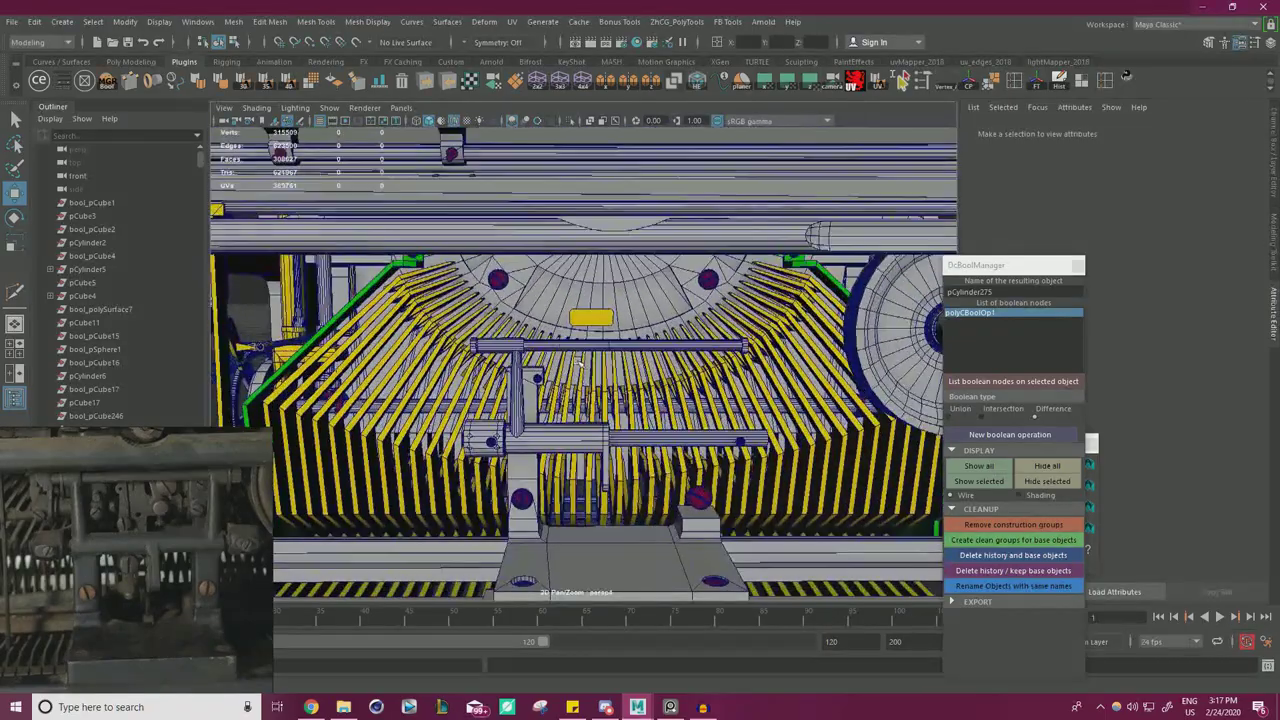
- Cut an edge loop around the lower rod close to the middle of the bracket
left_click(603, 400)
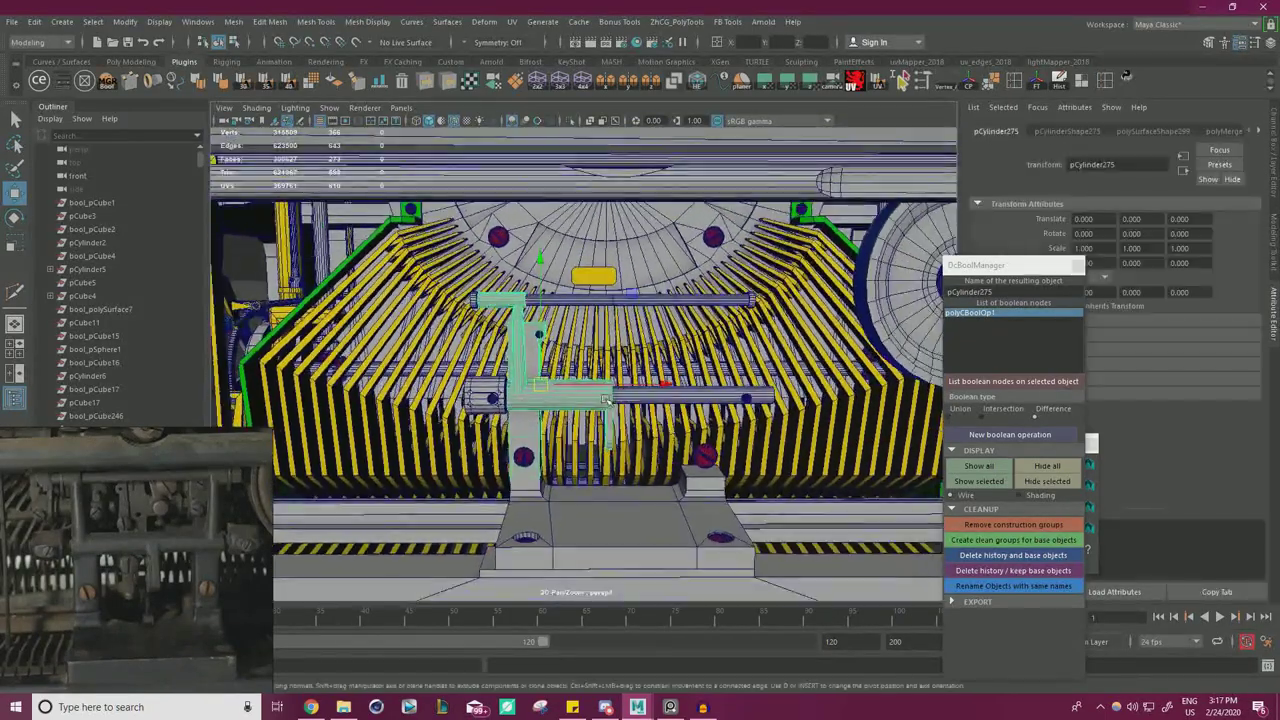
middle_click_drag(603, 400, 599, 350, "alt")
left_click(665, 355)
mouse_move(701, 376)
left_mouse_down("alt")
mouse_move(686, 345)
mouse_move(684, 386)
left_mouse_up("alt")
middle_click_drag(681, 358, 687, 347, "alt")
left_click_drag(562, 300, 558, 319, "alt")
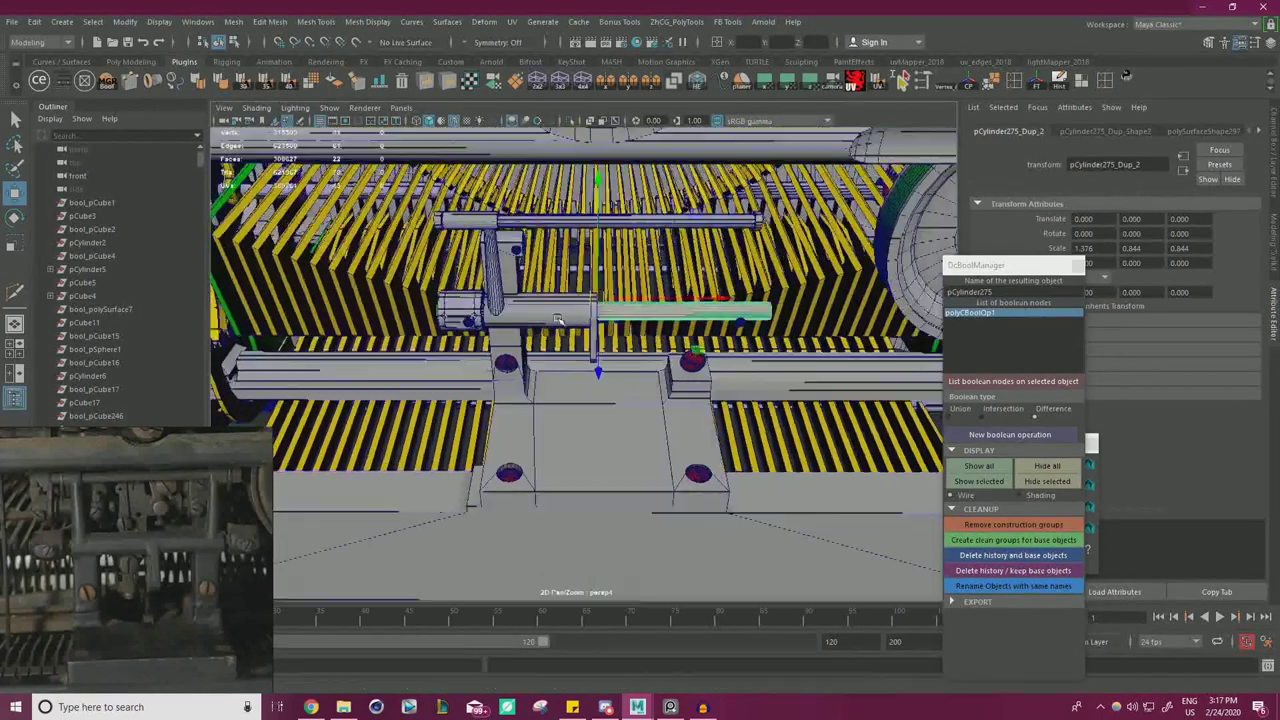
right_click_drag(558, 319, 660, 330, "alt")
middle_click_drag(670, 335, 612, 334, "alt")
left_click_drag(625, 332, 634, 348, "alt")
key("ctrl+shift+x")
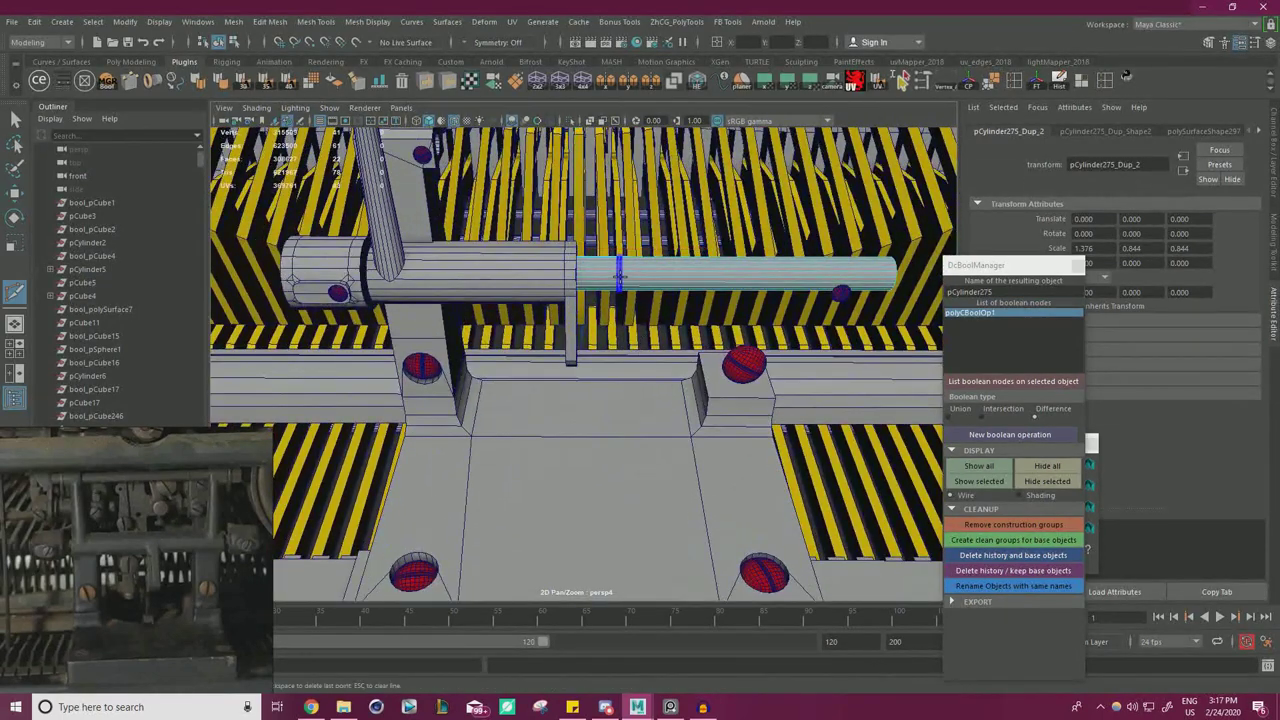
- Select the new loop's vertices on the lower rod and snap them to the central grid line
key("w")
right_click_drag(638, 282, 572, 283)
left_click_drag(597, 225, 660, 345)
right_click_drag(662, 348, 560, 345, "alt")
left_click_drag(603, 342, 611, 370, "alt")
left_click_drag(718, 266, 593, 490)
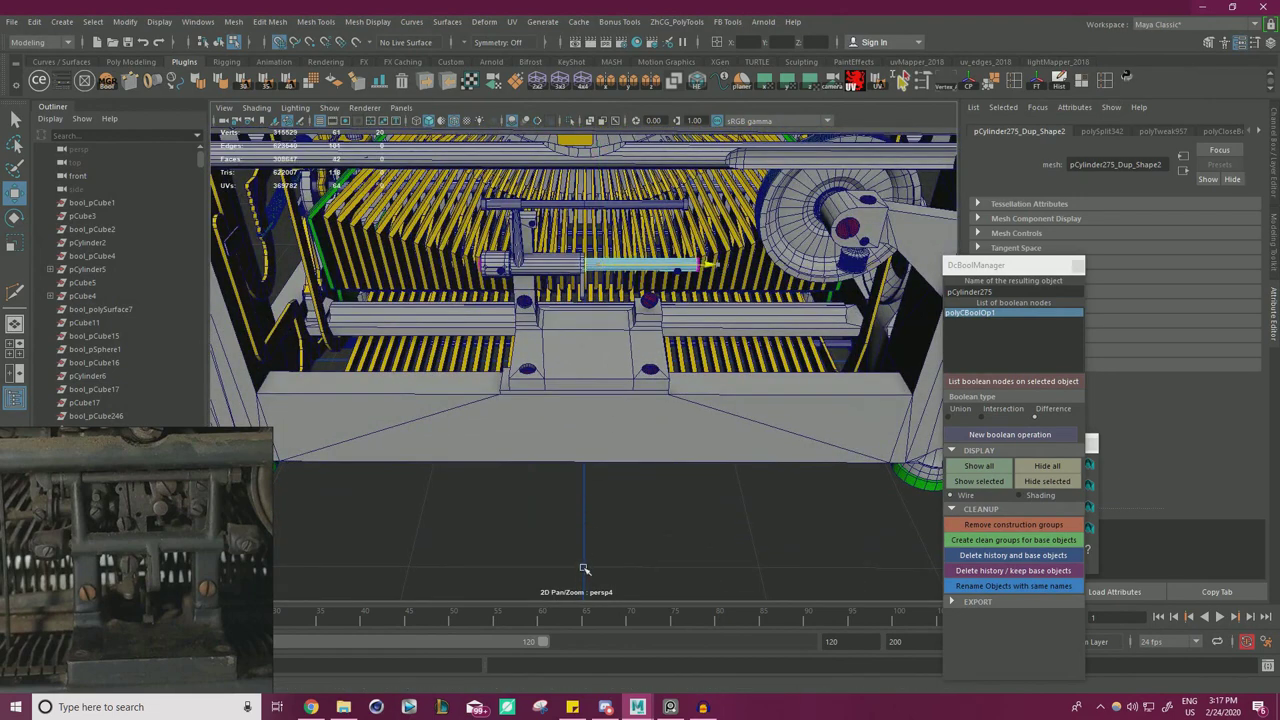
- Delete the faces of the lower rod's right half and return to object mode
right_click_drag(626, 322, 629, 505)
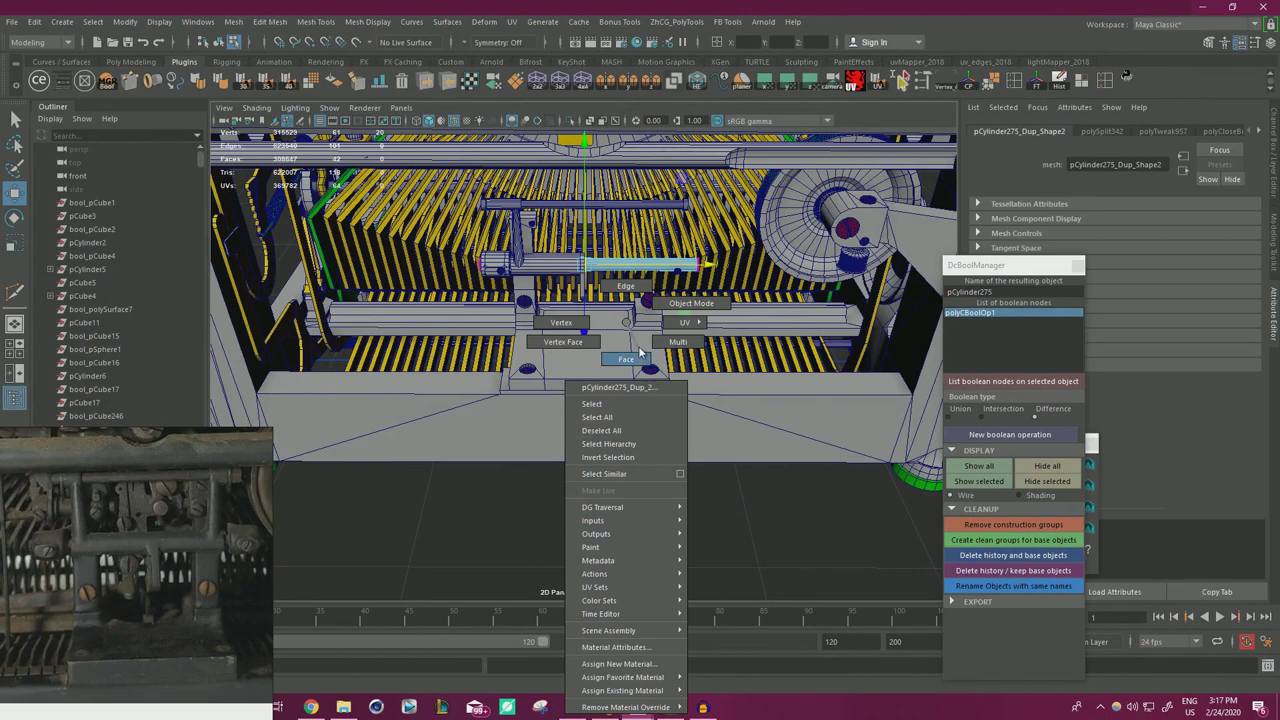
right_click_drag(640, 352, 642, 358)
left_click_drag(797, 515, 662, 230)
key("Delete")
right_click_drag(523, 508, 583, 318)
- Snap the lower rod half's pivot to its cut end, freeze its transformations and mirror it to the right side
middle_click_drag(633, 332, 617, 421, "alt")
right_click_drag(617, 421, 715, 450, "alt")
left_click_drag(715, 450, 706, 366, "alt")
key("d")
key("v")
middle_click_drag(618, 195, 618, 232)
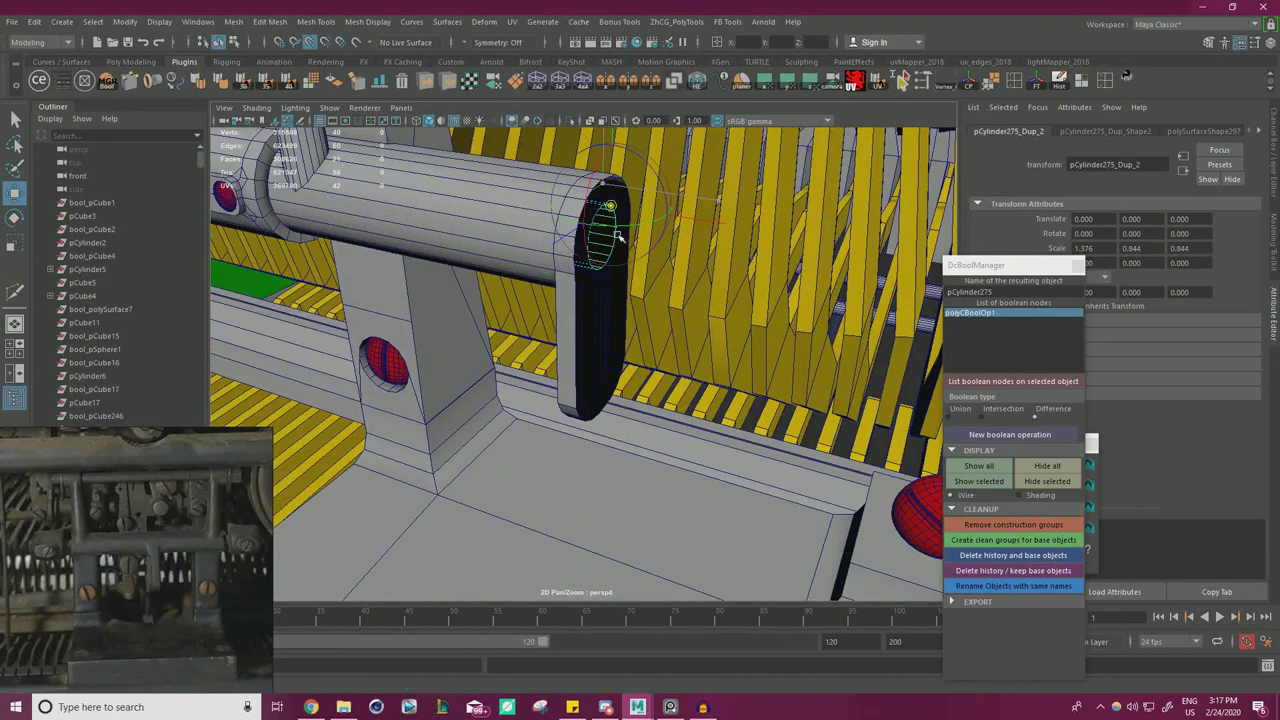
left_click(1039, 84)
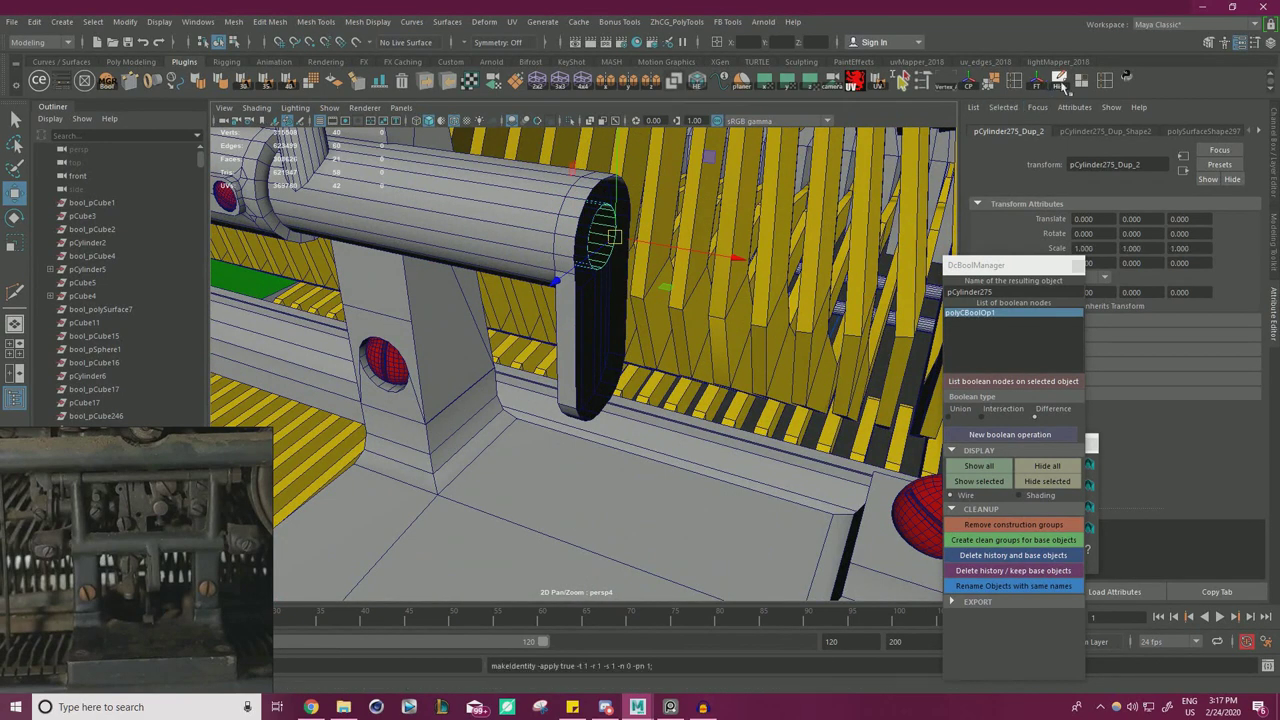
left_click(608, 82)
- Select all vertices of the mirrored lower rod and merge the coincident ones
left_click_drag(705, 244, 645, 248, "alt")
left_click(645, 248)
scroll(623, 180, "down", 8)
left_click_drag(623, 180, 560, 385, "alt")
right_click_drag(543, 401, 455, 366)
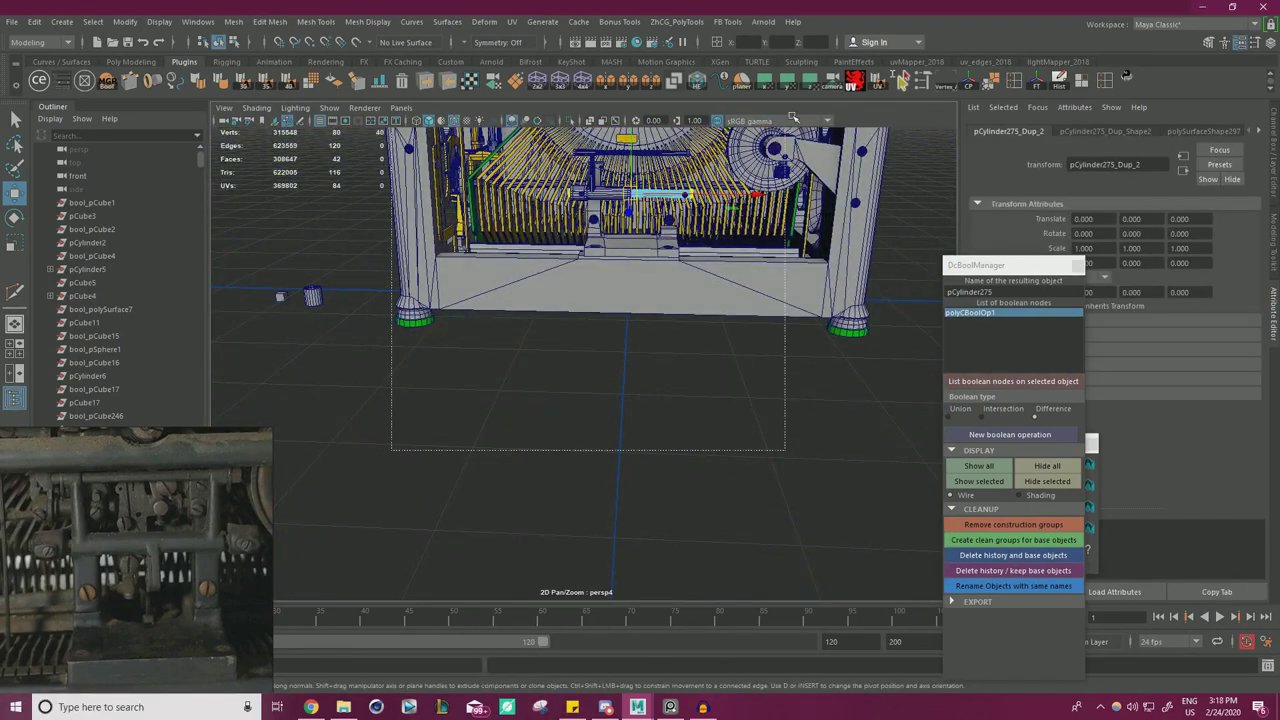
left_click_drag(779, 133, 782, 130)
right_click_drag(534, 436, 592, 348, "shift")
left_click_drag(592, 348, 633, 368, "alt")
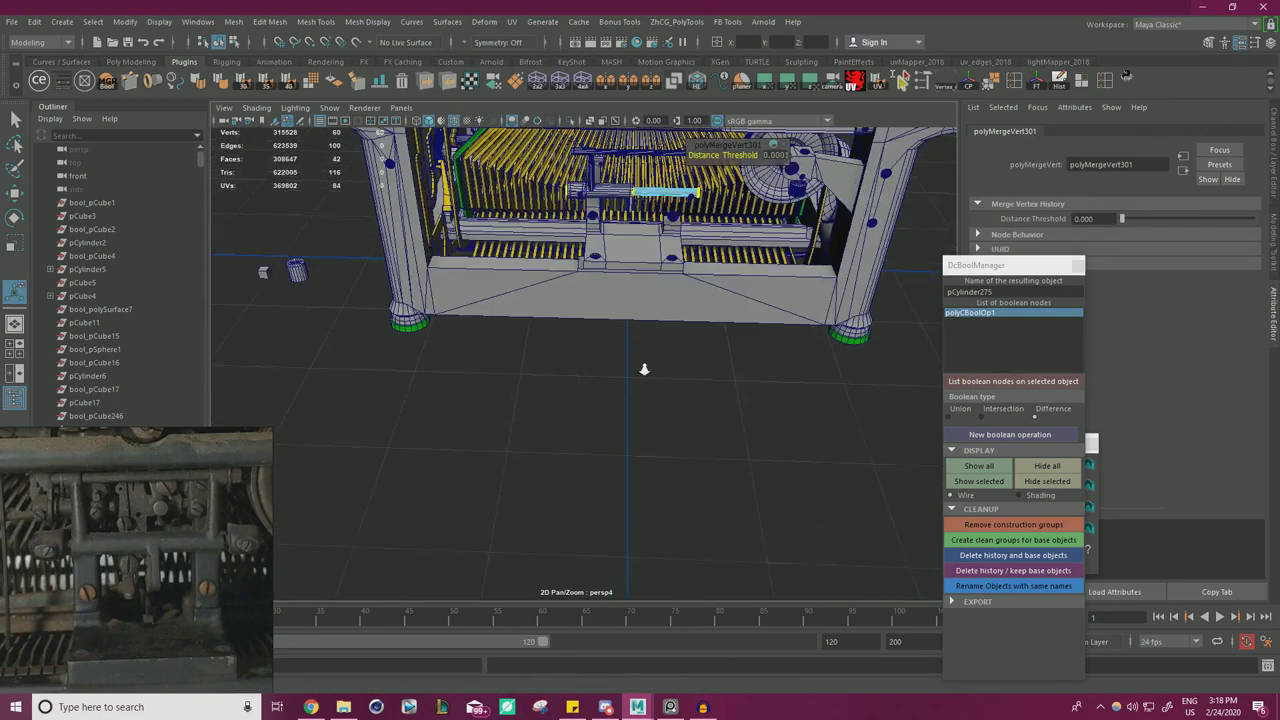
- Mirror the lower rod's left end collar to the right side and clear the selection
scroll(635, 360, "up", 3)
middle_click_drag(655, 270, 660, 400, "alt")
scroll(640, 385, "up", 4)
right_click_drag(479, 232, 535, 200)
left_click(498, 254)
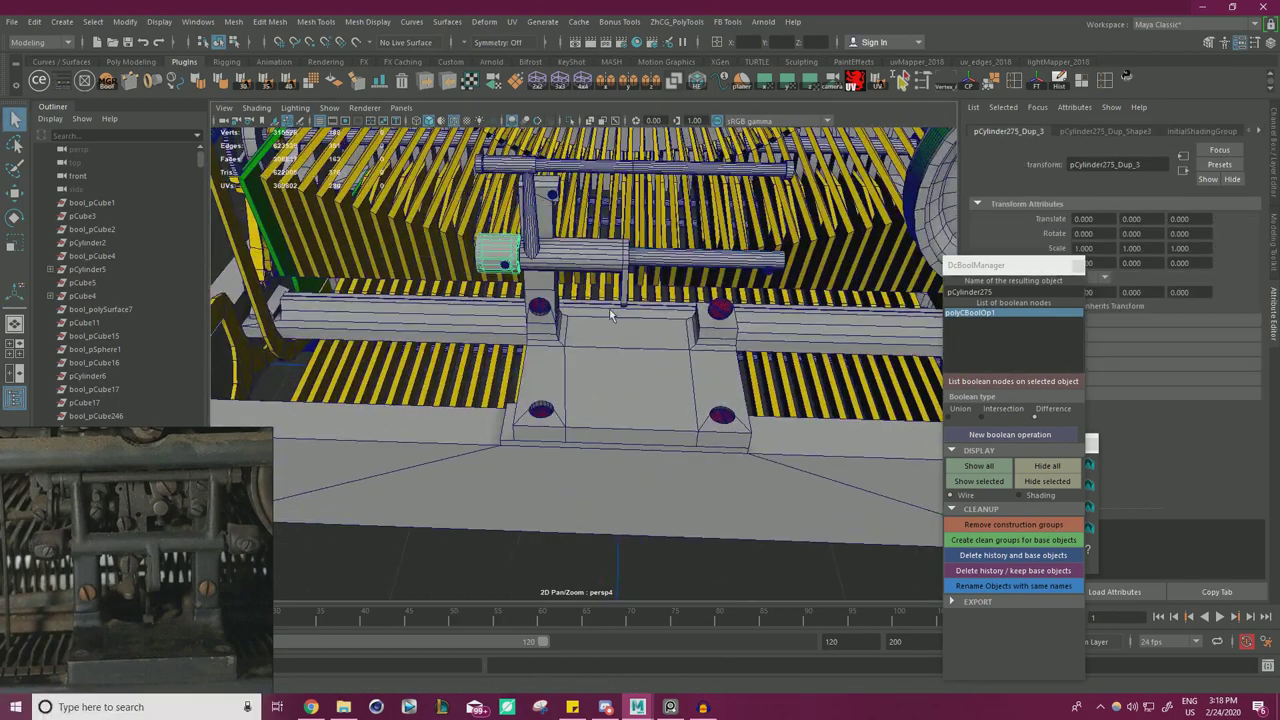
key("w")
scroll(594, 302, "down", 6)
left_click_drag(594, 325, 622, 366, "alt")
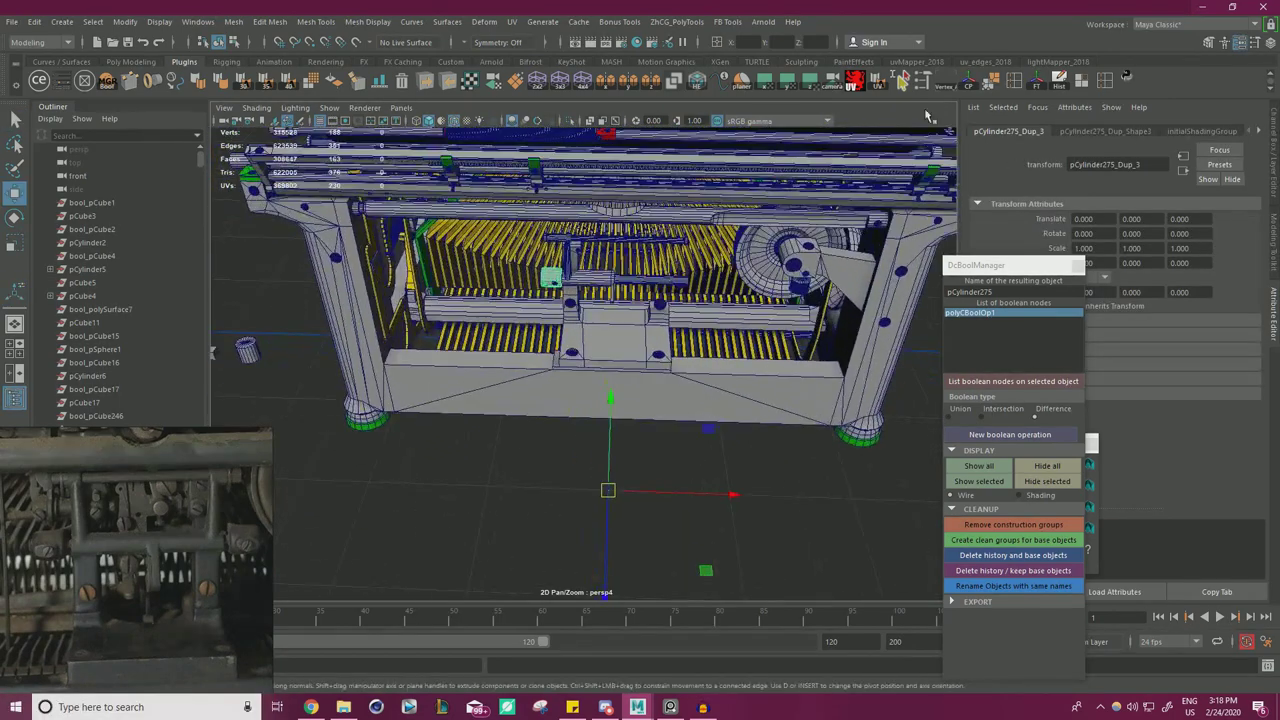
left_click(608, 88)
left_click(760, 470)
- Move the screw on the right end collar sideways into its hole and deselect it
scroll(770, 440, "up", 4)
middle_click_drag(890, 305, 812, 398, "alt")
scroll(812, 398, "up", 7)
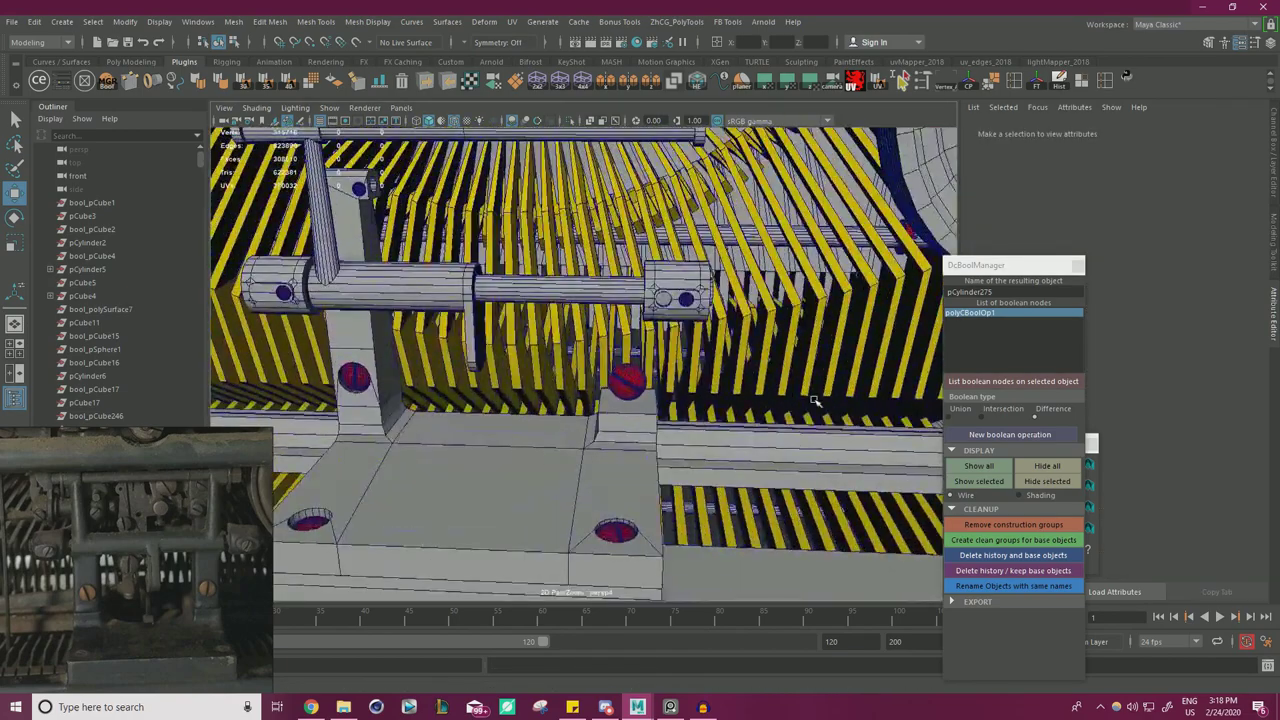
left_click(738, 268)
left_click_drag(830, 232, 808, 230)
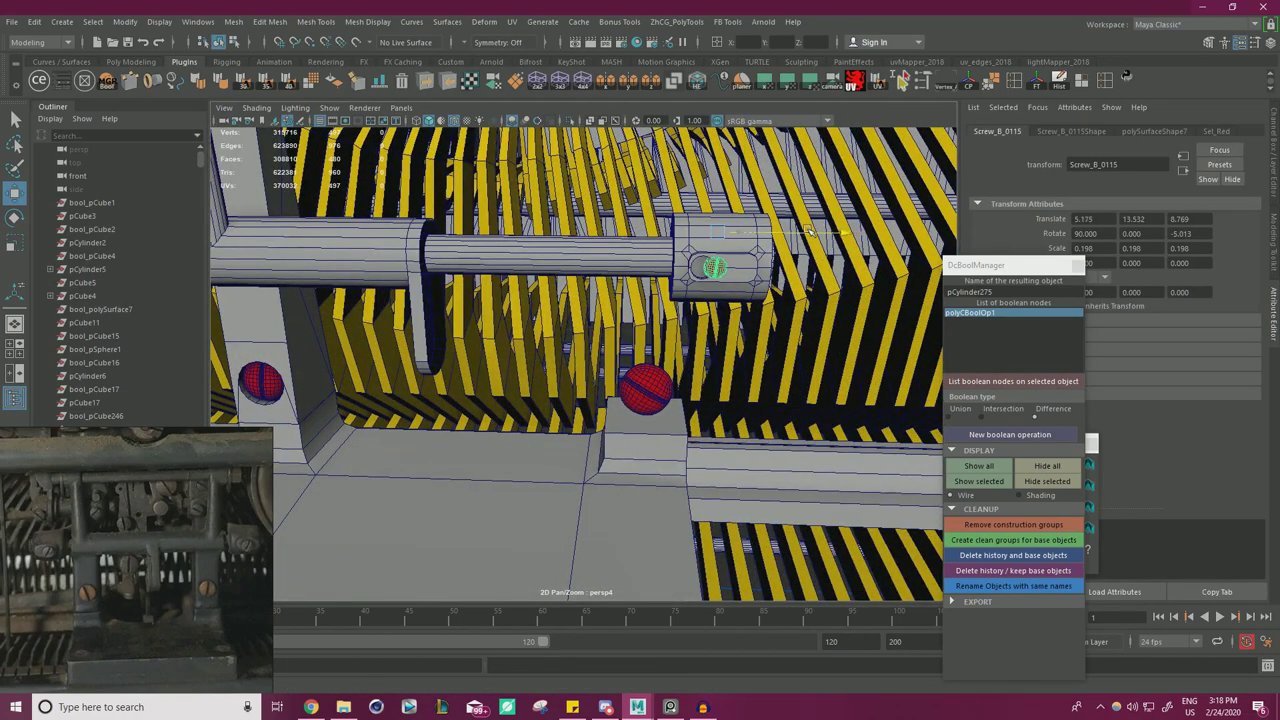
scroll(797, 226, "down", 6)
middle_click_drag(630, 430, 700, 360, "alt")
left_click_drag(640, 480, 603, 500, "alt")
left_click(603, 509)
- Snap the half bracket's pivot to its centre end, freeze its transformations and mirror it to the right side
scroll(597, 400, "down", 2)
left_click_drag(596, 360, 449, 450, "alt")
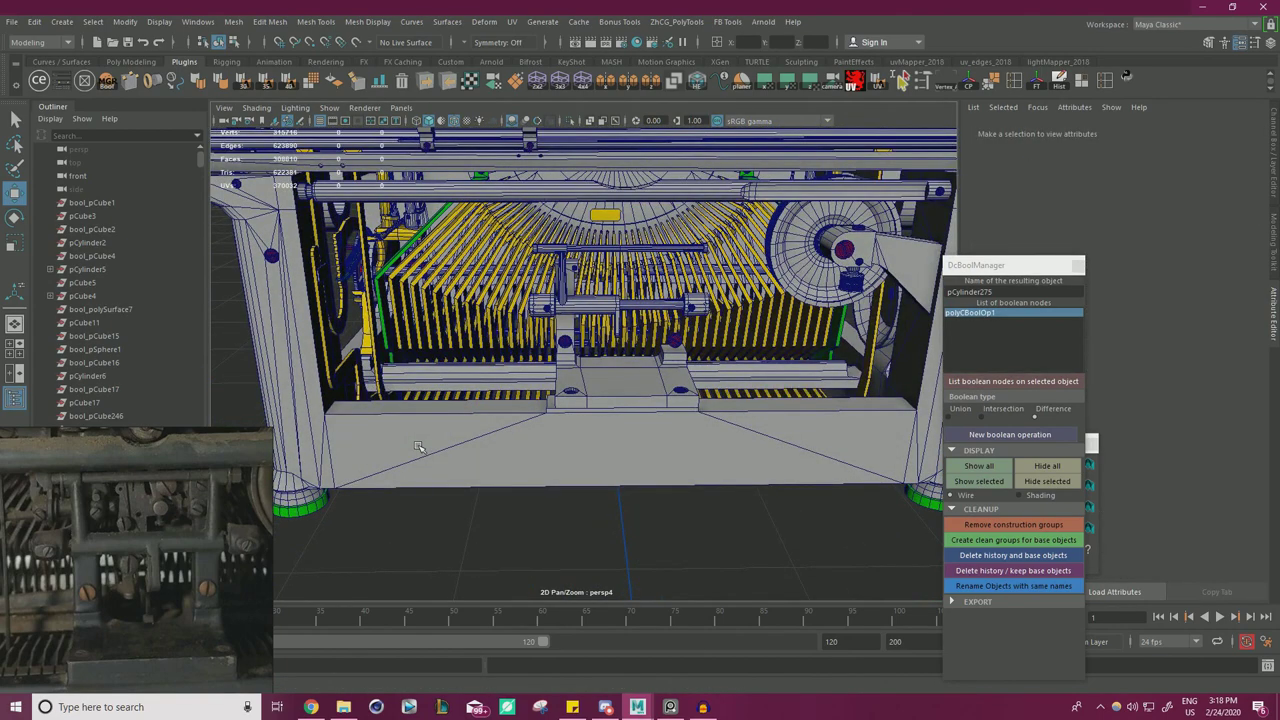
scroll(582, 407, "up", 4)
middle_click_drag(592, 345, 598, 424, "alt")
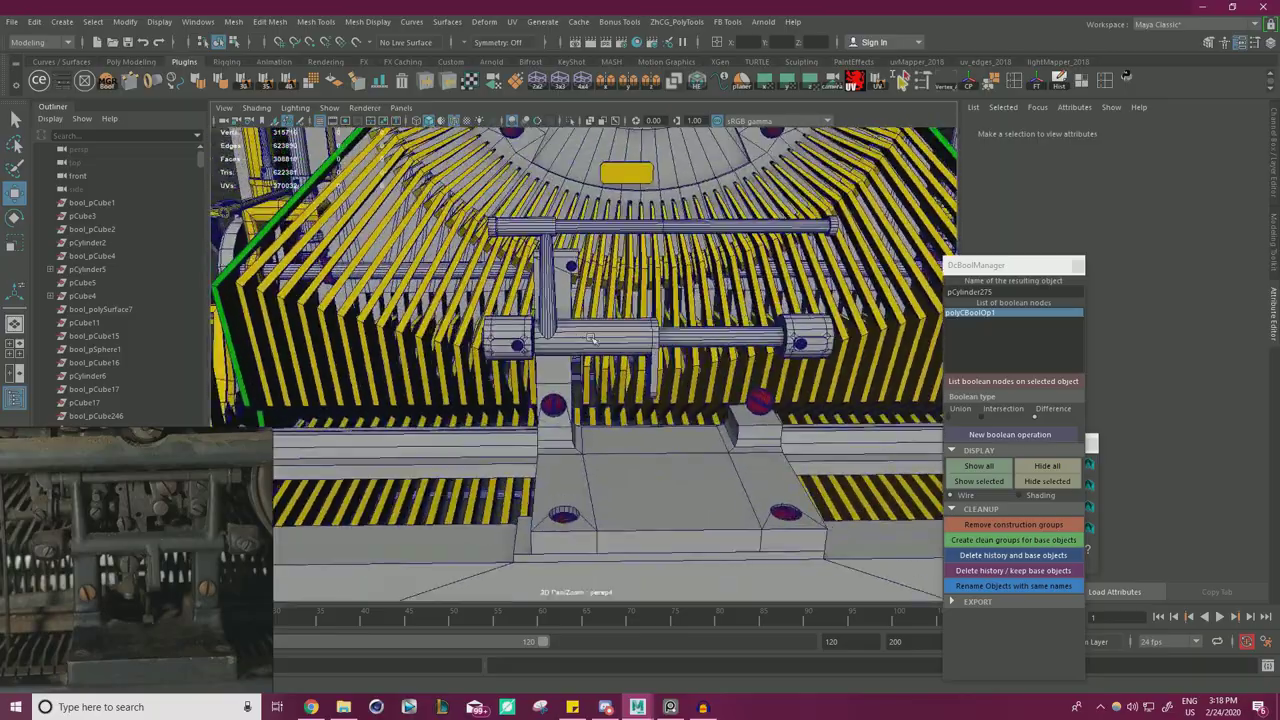
left_click(643, 338)
scroll(664, 344, "up", 2)
left_click_drag(663, 343, 596, 352, "alt")
key("d")
key("v")
key("d")
left_click(1037, 87)
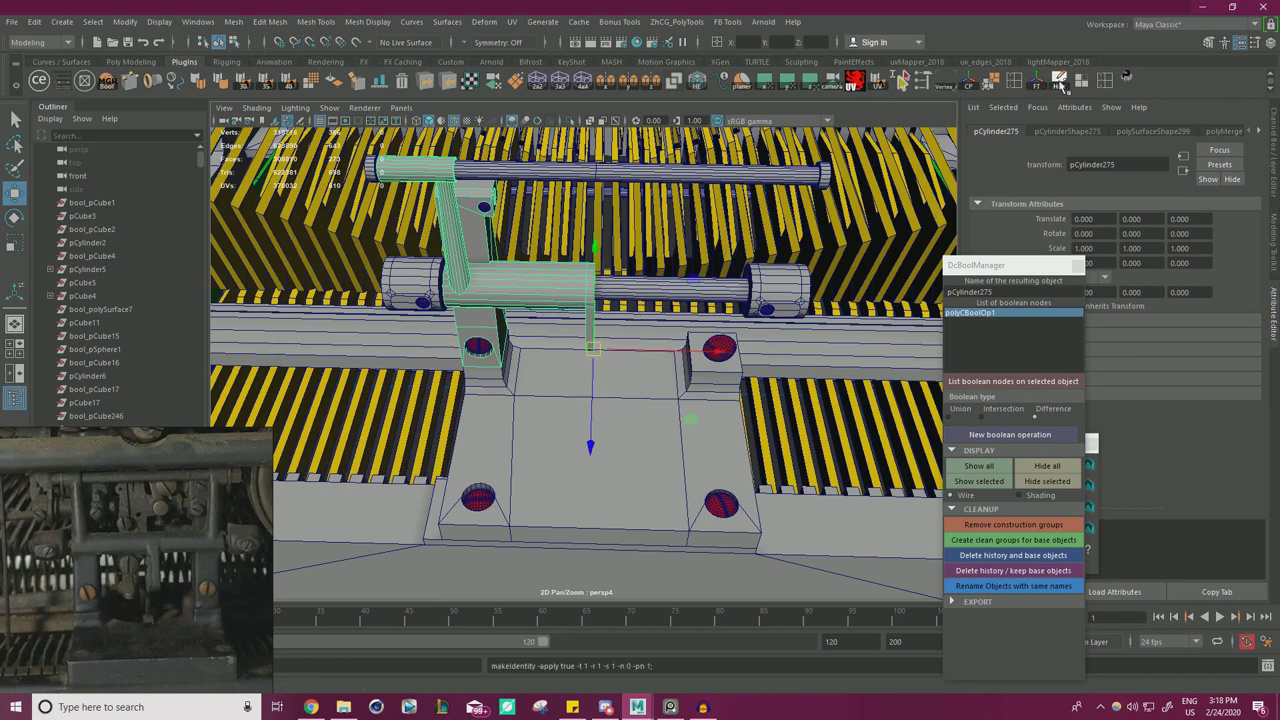
left_click(607, 83)
- Merge the coincident vertices of the mirrored bracket and return to object mode
left_click(606, 293)
right_click_drag(606, 293, 665, 292)
scroll(665, 292, "down", 5)
left_click_drag(710, 272, 436, 445)
right_click_drag(492, 506, 569, 433, "shift")
left_click_drag(569, 433, 700, 372, "alt")
key("q")
key("F8")
scroll(600, 368, "up", 10)
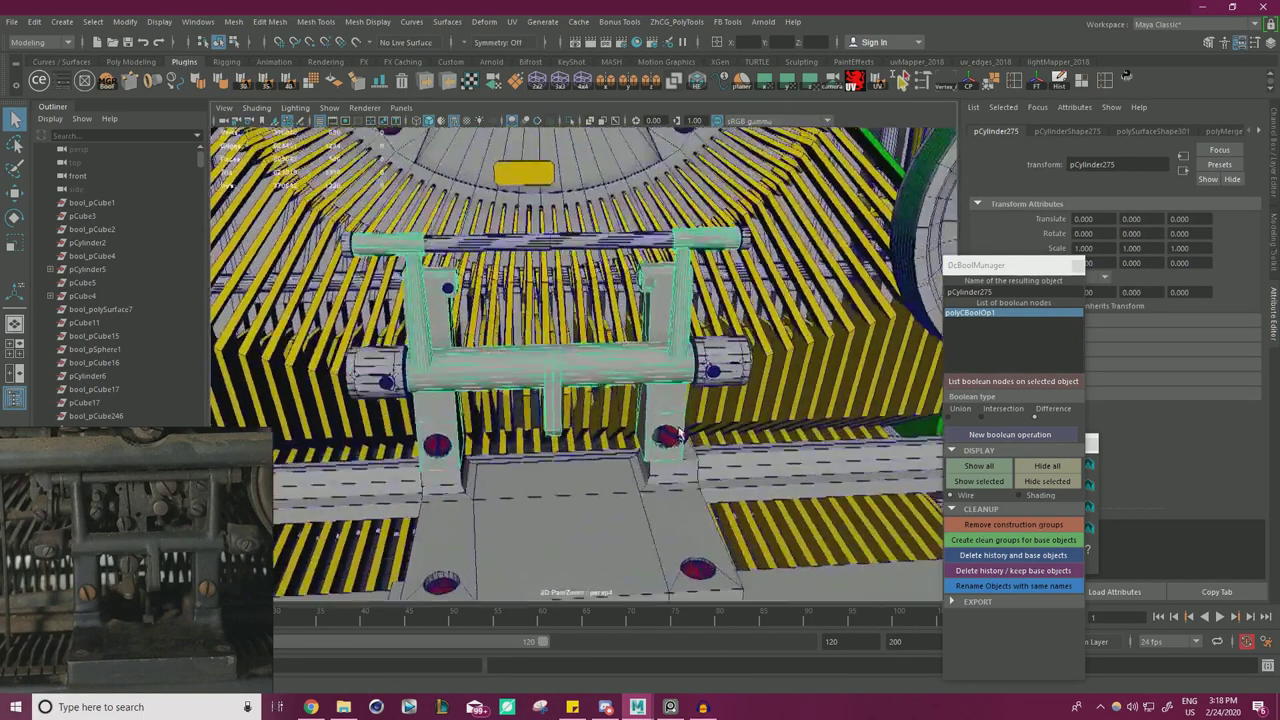
- Delete the leftover seam edges at the middle of the bracket's crossbar
right_click_drag(556, 367, 556, 312)
key("F8")
key("w")
left_click(571, 380)
- Centre the slotted red screw on the bracket's right leg and scale it down slightly along one axis
left_click_drag(571, 380, 677, 323, "alt")
scroll(694, 376, "up", 5)
left_click(677, 323)
right_click_drag(653, 308, 679, 299)
left_click_drag(775, 323, 752, 322)
key("r")
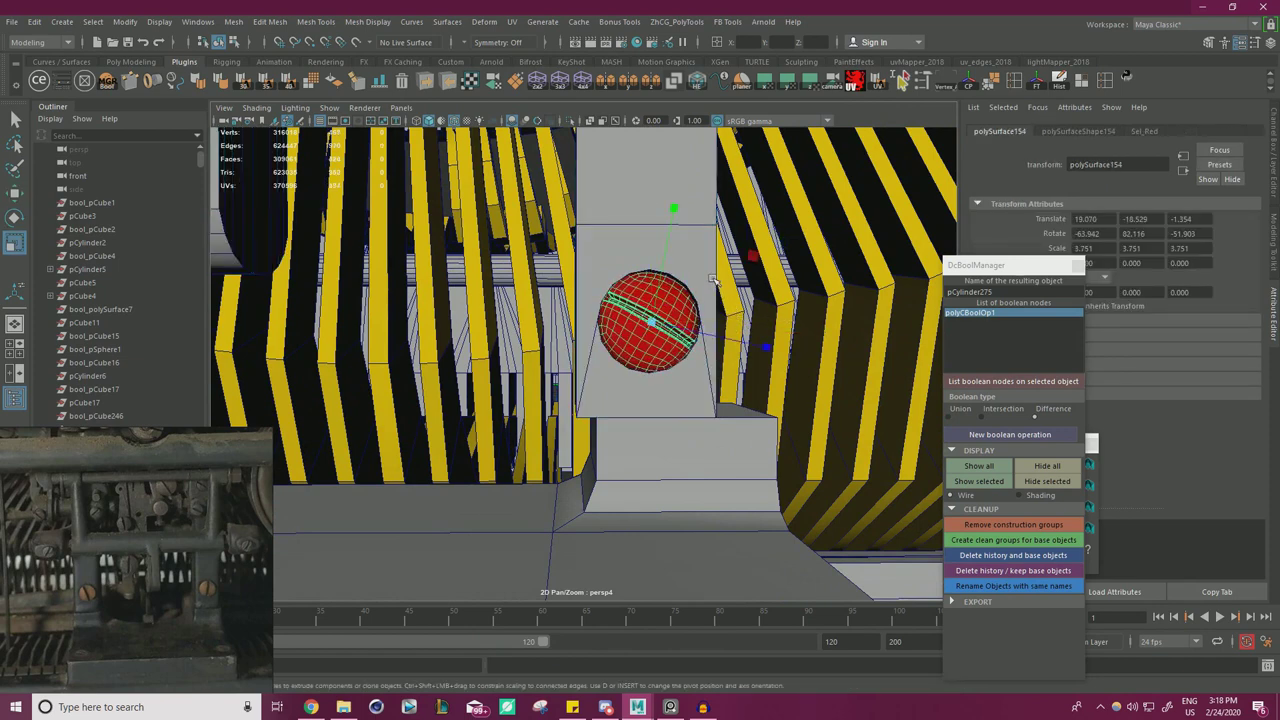
left_click_drag(753, 258, 745, 263)
key("w")
mouse_move(748, 330)
left_mouse_down("alt")
mouse_move(726, 337)
mouse_move(739, 320)
left_mouse_up("alt")
key("r")
left_click_drag(748, 254, 745, 256)
key("w")
left_click_drag(744, 321, 746, 321)
- Select the base plate's right-side vertices and snap their pivot to the outer corner of the right foot
right_click_drag(745, 322, 540, 362, "alt")
middle_click_drag(530, 368, 562, 346, "alt")
left_click_drag(562, 346, 604, 411, "alt")
left_click(604, 417)
right_click_drag(560, 407, 465, 372)
left_click_drag(495, 345, 544, 388, "alt")
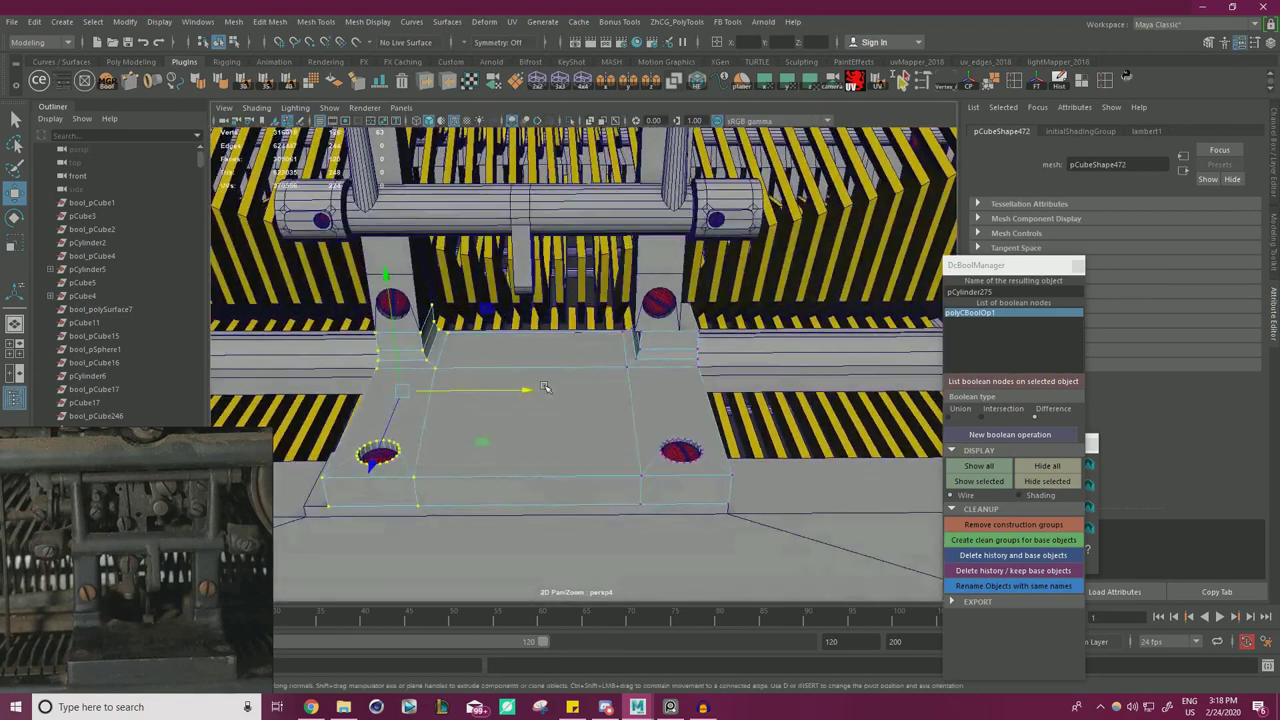
left_click_drag(688, 365, 794, 257)
key("d")
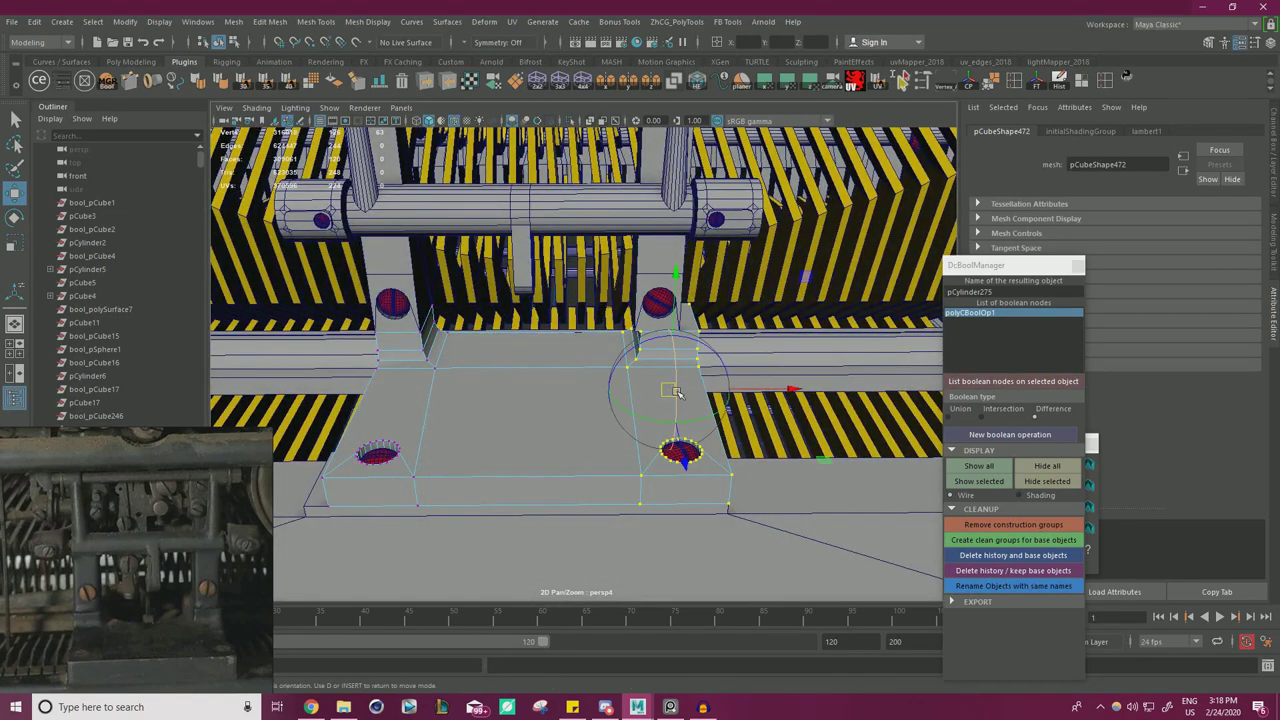
left_click_drag(669, 387, 700, 331)
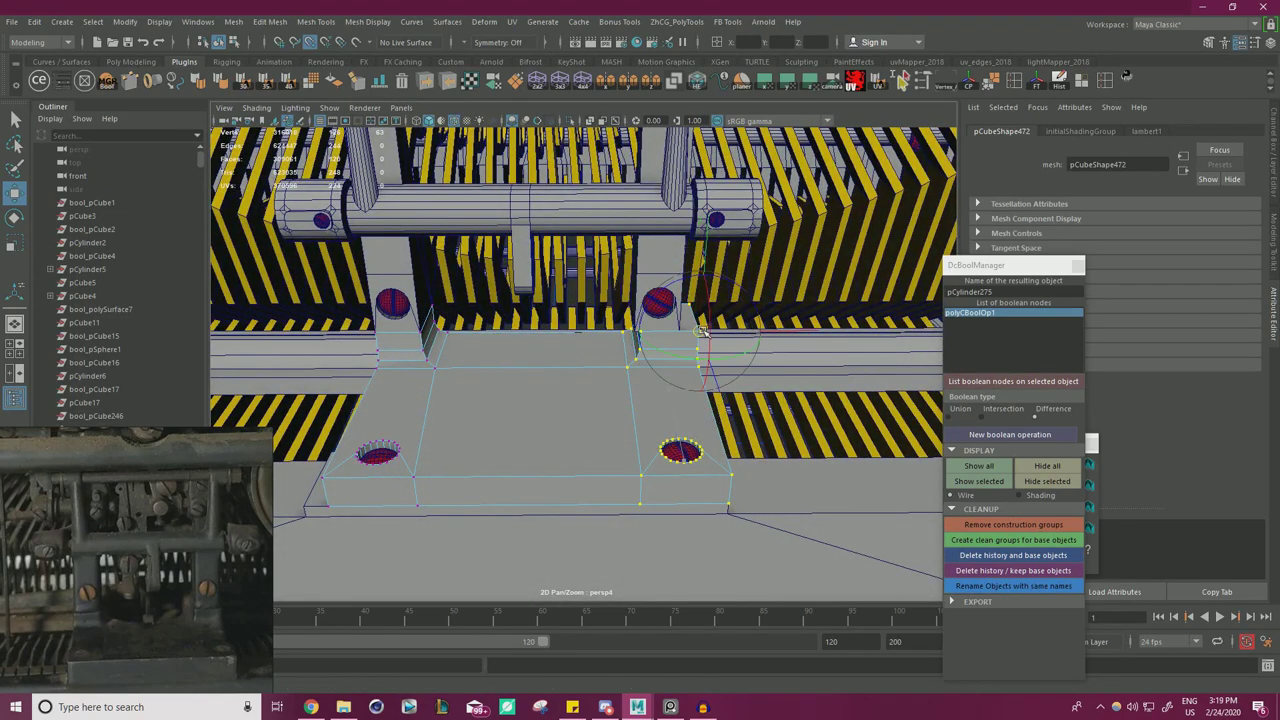
key("v")
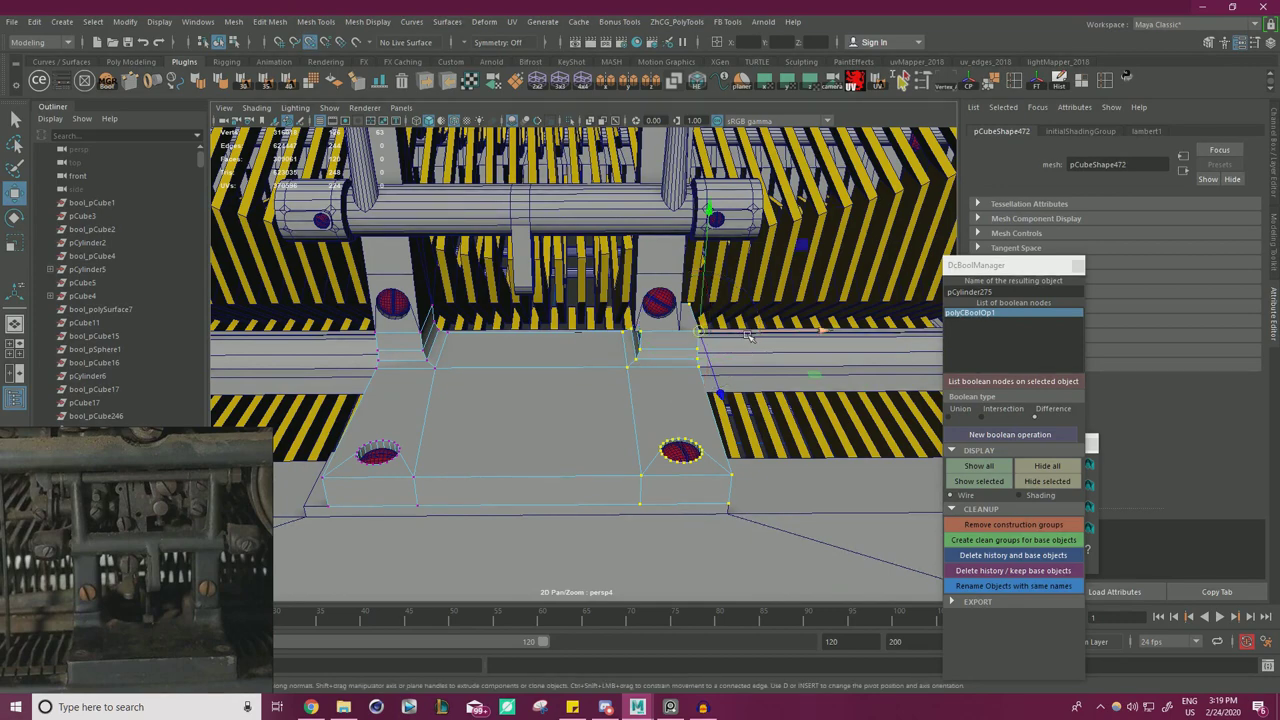
- Snap the base plate's right-side vertices inward to the edge of the bracket's right leg
left_click_drag(711, 332, 683, 331)
key("ctrl+z")
right_click_drag(683, 326, 860, 318, "alt")
middle_click_drag(860, 318, 768, 390, "alt")
left_click_drag(768, 390, 733, 378, "alt")
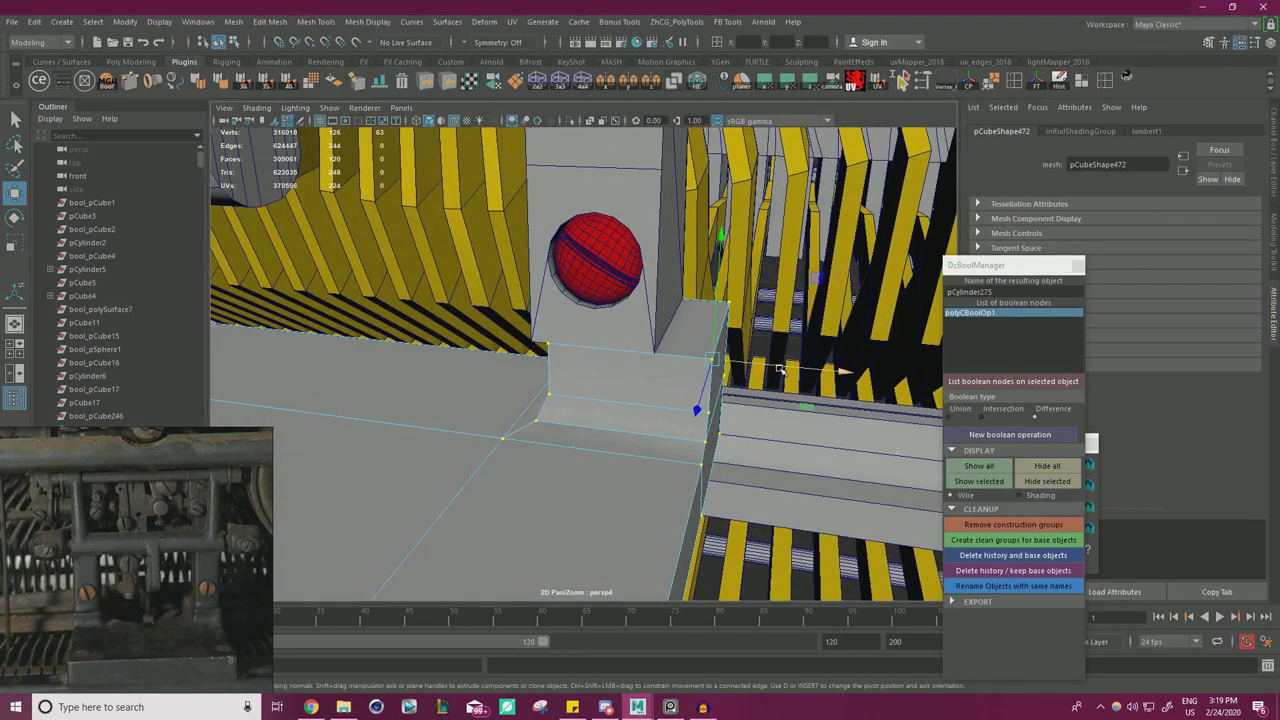
left_click_drag(790, 367, 652, 350)
right_click_drag(652, 350, 715, 306)
- Snap the end of the adjoining frame rail inward to the base plate's right edge
left_click(695, 354)
right_click_drag(697, 353, 734, 295)
left_click(728, 353)
left_click_drag(729, 353, 742, 386, "alt")
key("v")
left_click_drag(708, 448, 626, 450)
left_click_drag(713, 400, 707, 371, "alt")
- Snap the end face of the frame's recess beside the base plate inward to the plate's right corner and deselect
left_click(668, 350)
right_click_drag(679, 318, 680, 352)
left_click(685, 355)
left_click_drag(710, 358, 658, 350, "alt")
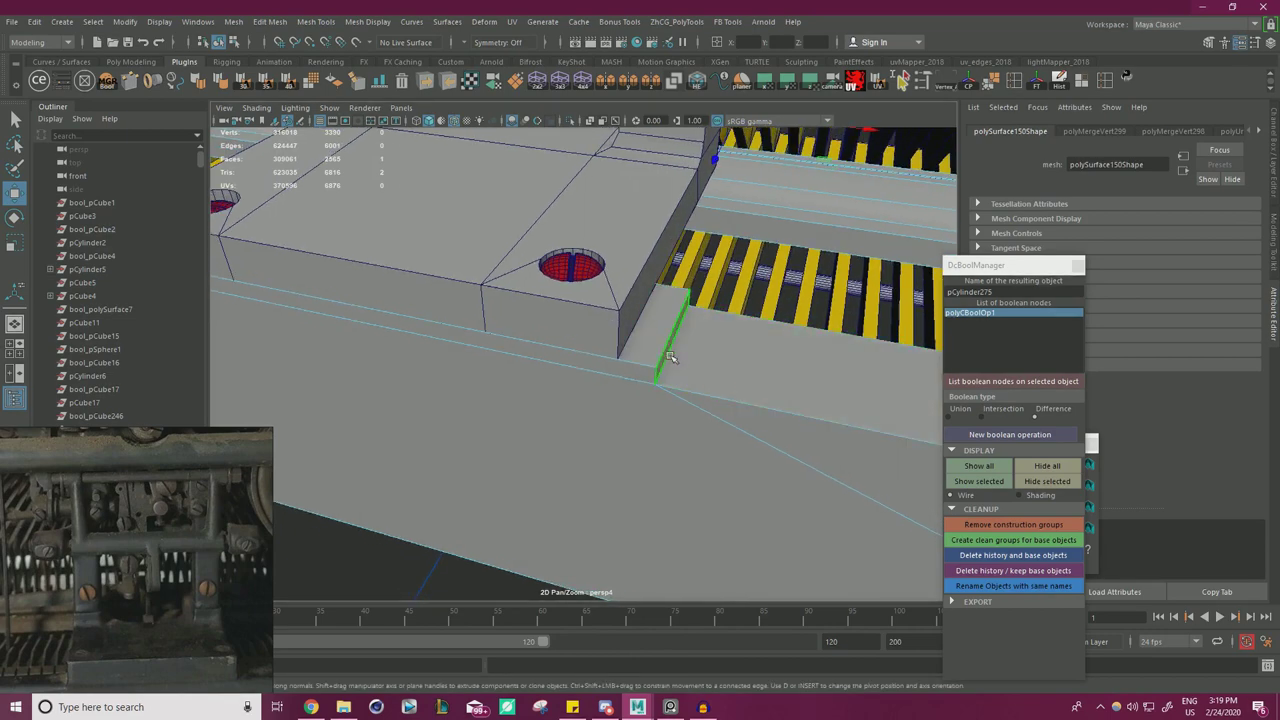
key("d")
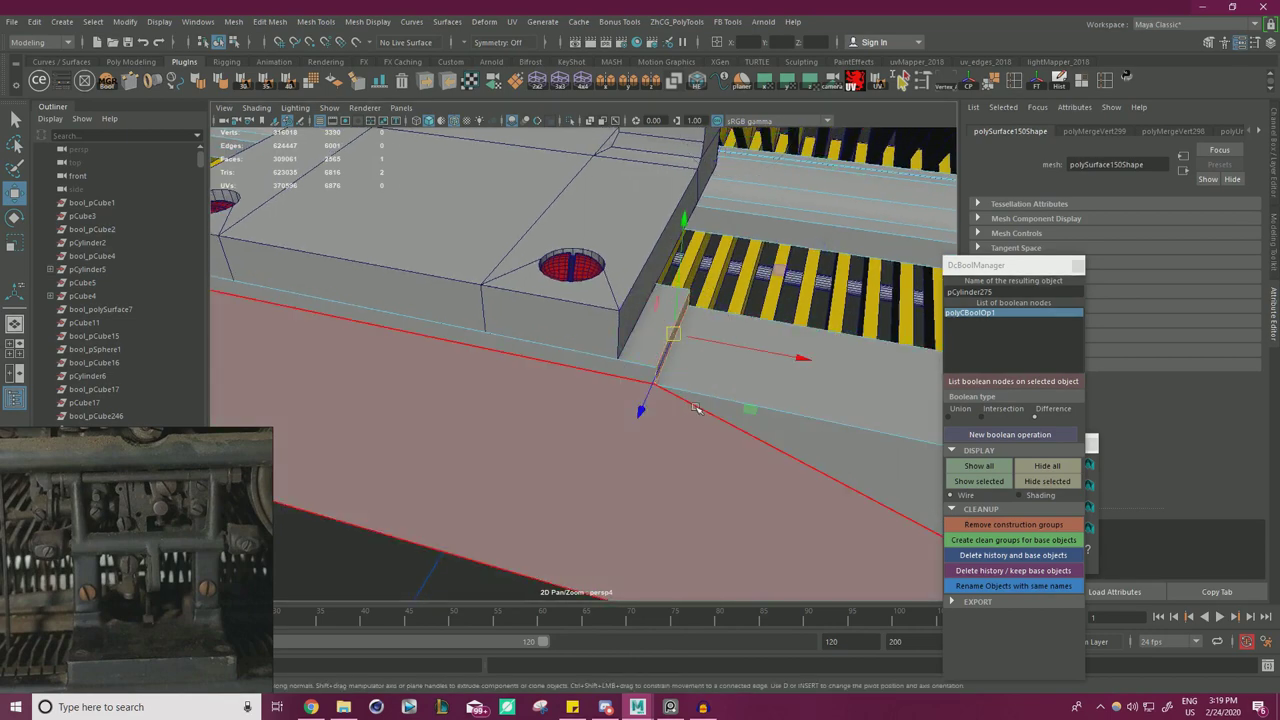
key("v")
left_click_drag(804, 356, 619, 358)
right_click_drag(619, 359, 520, 358, "alt")
left_click_drag(520, 358, 596, 350, "alt")
right_click_drag(596, 350, 538, 360, "alt")
left_click_drag(539, 361, 840, 318, "alt")
right_click_drag(841, 318, 866, 306)
left_click(866, 306)
left_click_drag(730, 350, 654, 360, "alt")
right_click_drag(654, 360, 729, 354, "alt")
left_click_drag(729, 354, 645, 352, "alt")
middle_click_drag(645, 352, 634, 410, "alt")
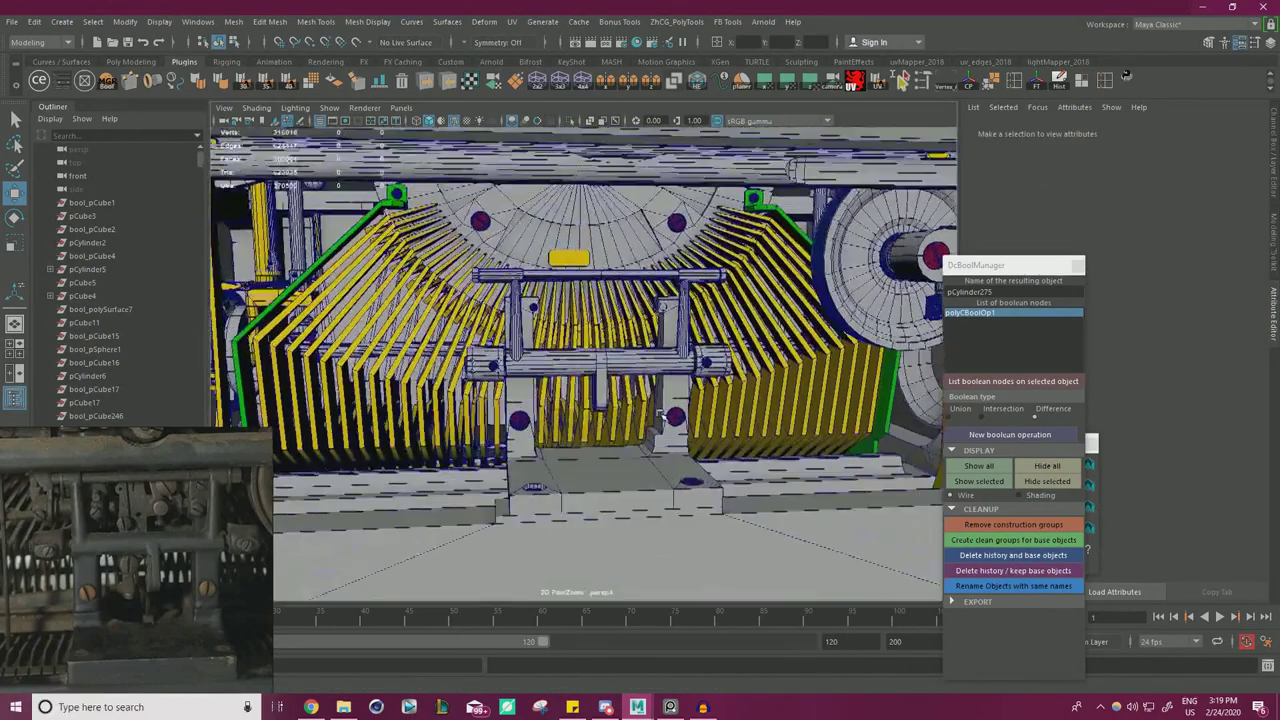
right_click_drag(634, 410, 662, 410, "alt")
left_click(503, 285)
right_click_drag(500, 280, 430, 277)
left_click_drag(430, 277, 390, 240, "alt")
left_click_drag(402, 218, 693, 260)
left_click_drag(802, 272, 802, 272)
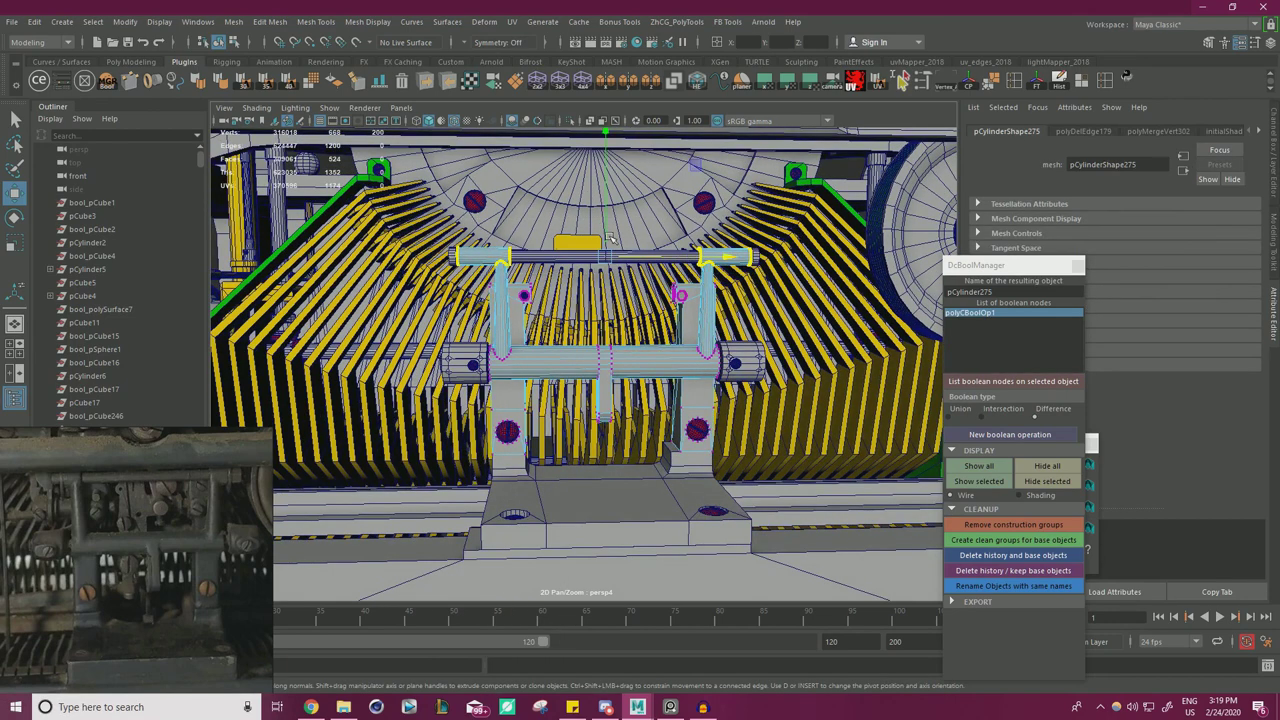
- Select the vertices of the upper rod and the bracket's upper sleeves together and raise them slightly
right_click_drag(550, 260, 550, 232)
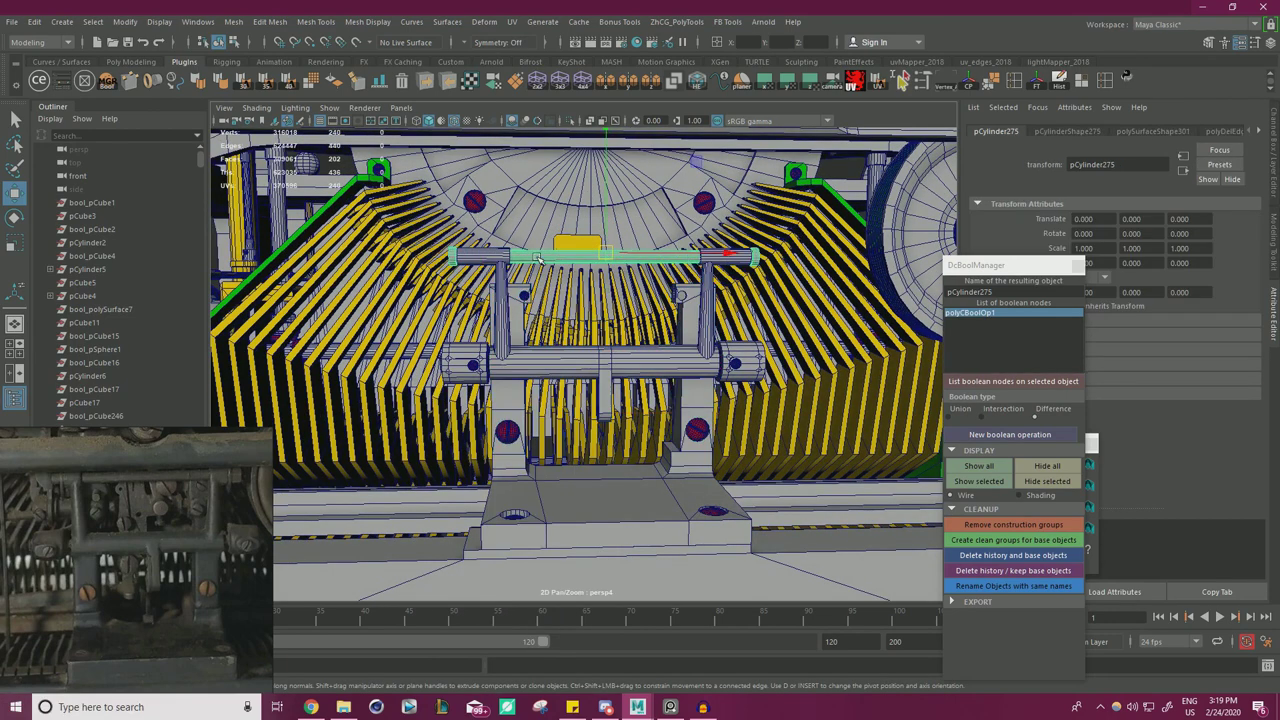
right_click_drag(410, 470, 440, 540, "alt")
middle_click_drag(480, 556, 488, 512, "alt")
right_click_drag(488, 512, 489, 512)
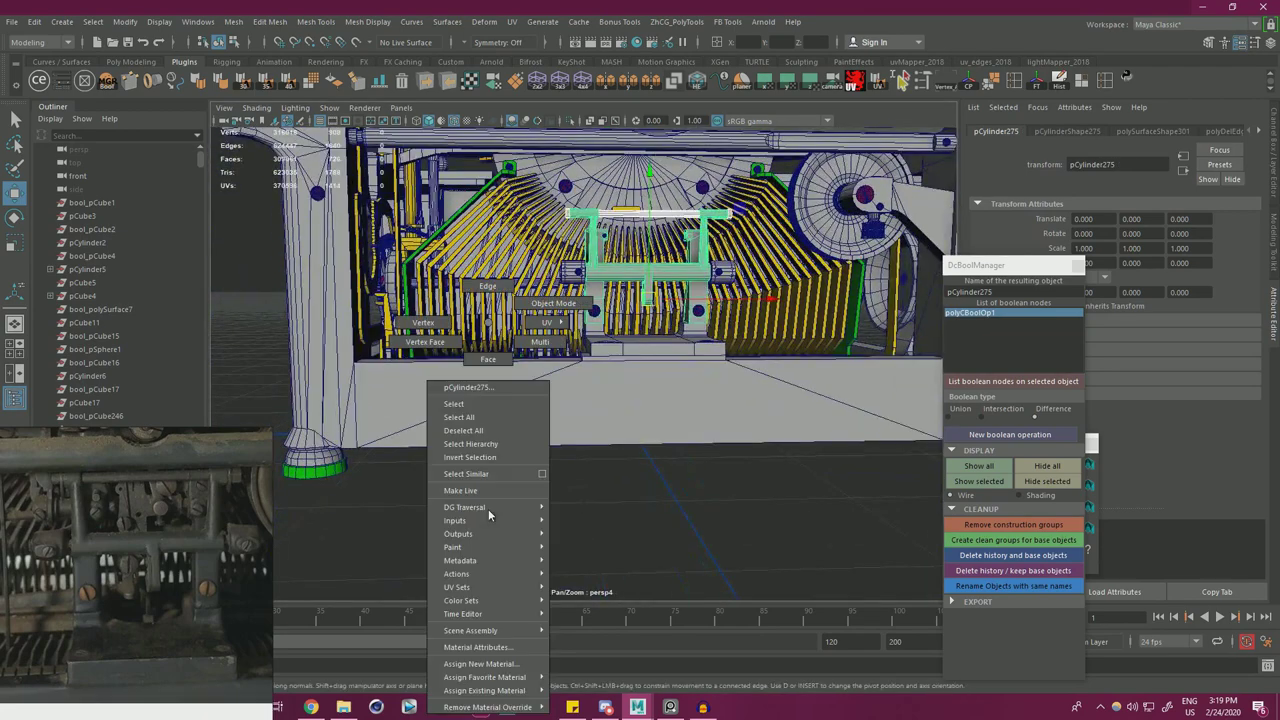
right_click_drag(415, 325, 414, 325)
middle_click_drag(460, 310, 388, 396, "alt")
right_click_drag(388, 396, 490, 315, "alt")
left_click_drag(345, 188, 755, 247)
left_click_drag(571, 203, 570, 193)
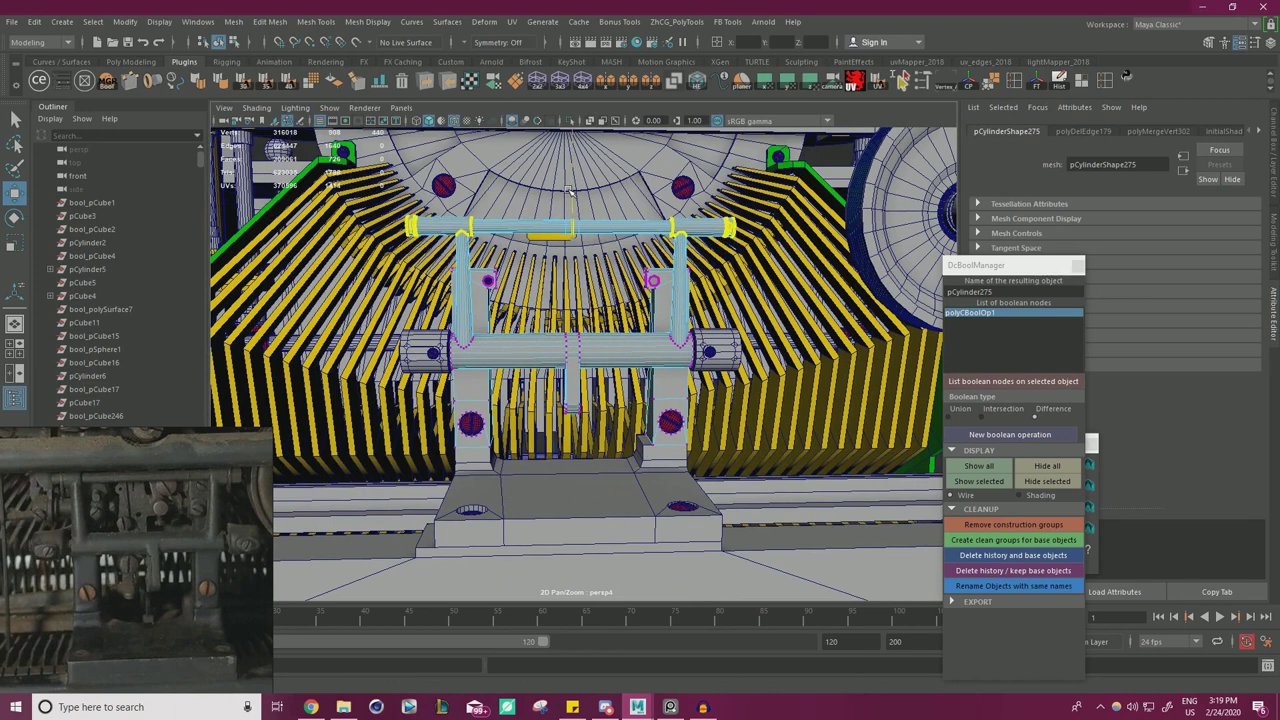
- Select the end vertices of the upper rod, ready them for scaling, and return to object mode with nothing selected
left_click_drag(371, 192, 432, 242)
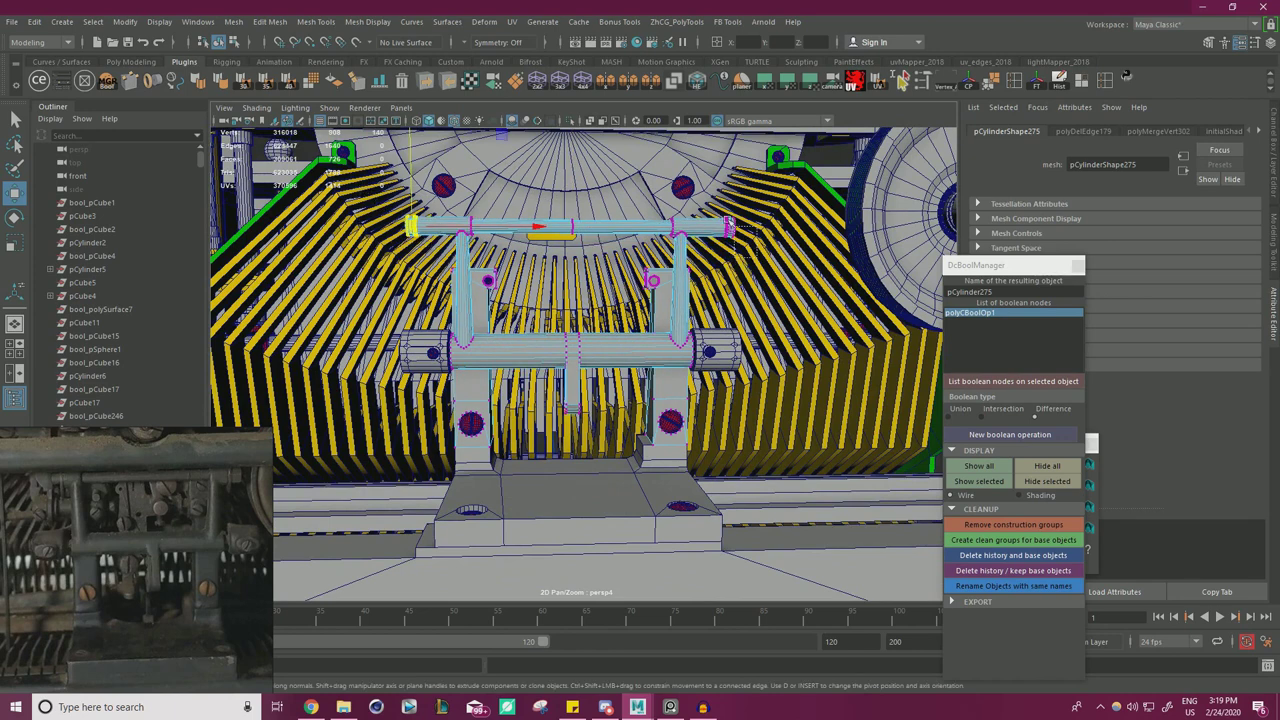
key("r")
left_click_drag(687, 228, 792, 283, "alt")
right_click_drag(818, 271, 880, 255)
left_click(840, 285)
- Zero the transforms and centre the pivot of the left lug's small screw, and duplicate it along X into the right lug's hole
left_click_drag(712, 300, 606, 345, "alt")
scroll(597, 310, "up", 5)
left_click(507, 239)
key("w")
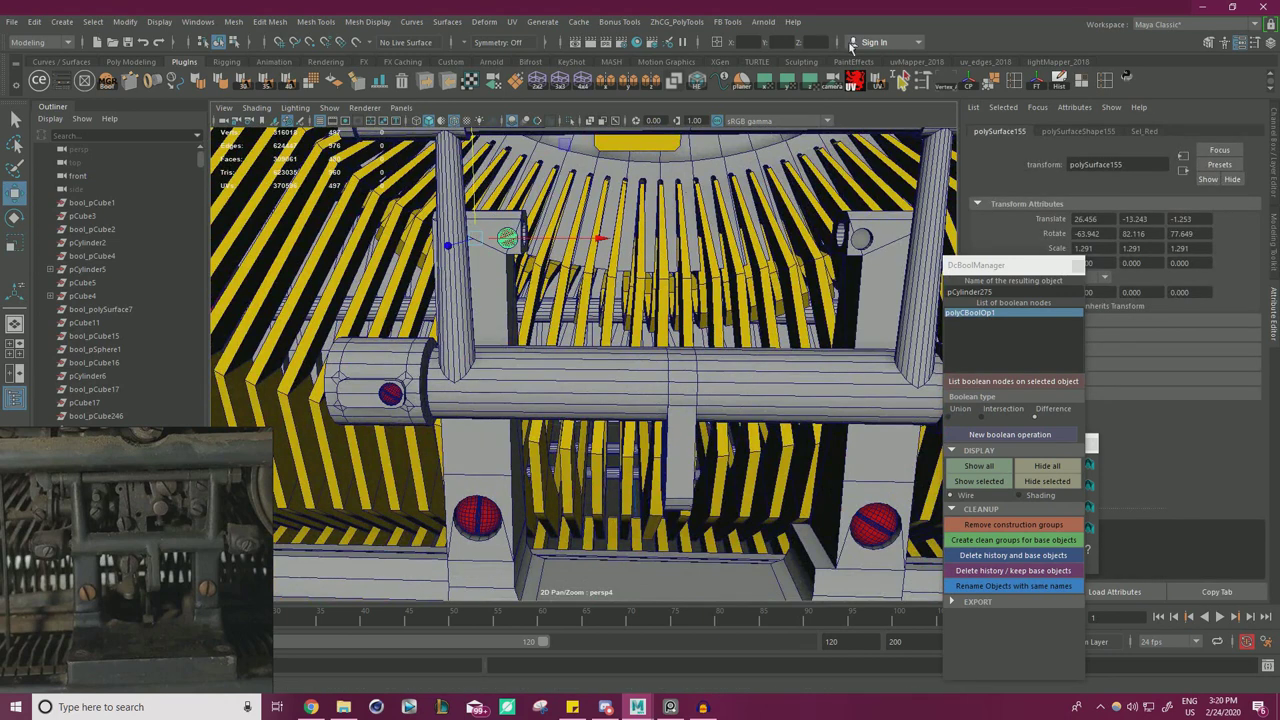
left_click(970, 83)
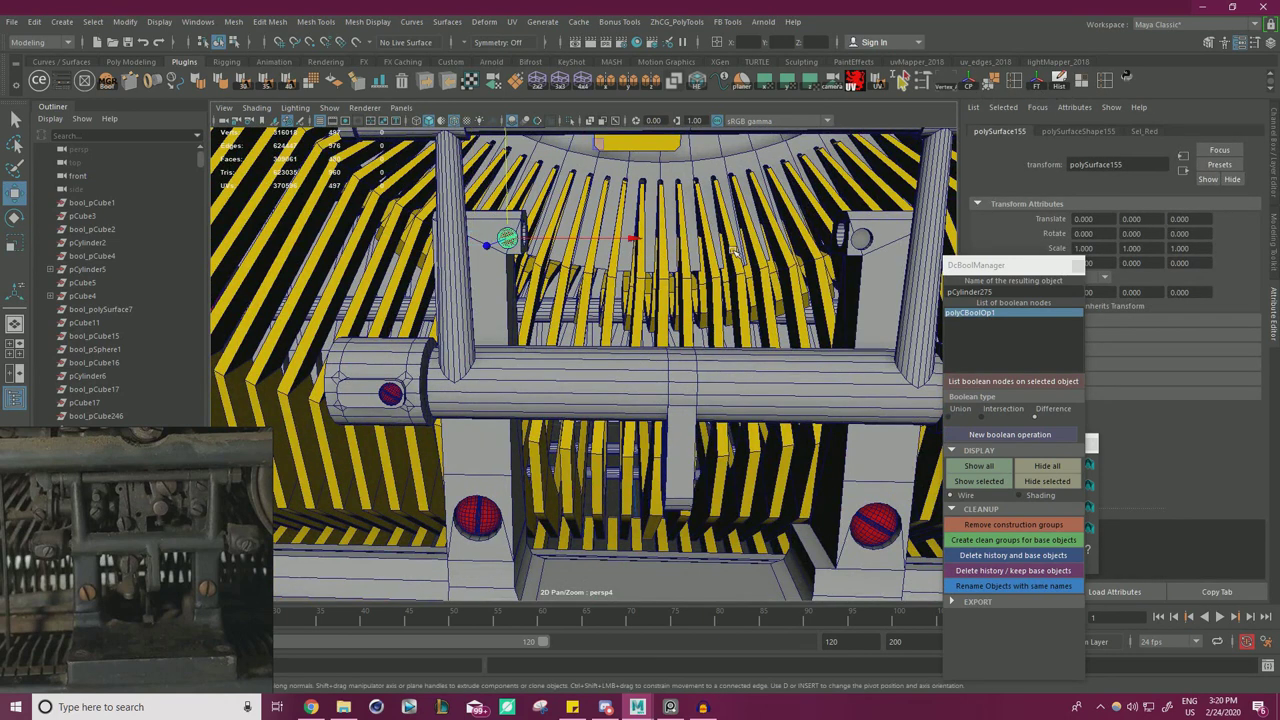
left_click_drag(622, 238, 968, 246)
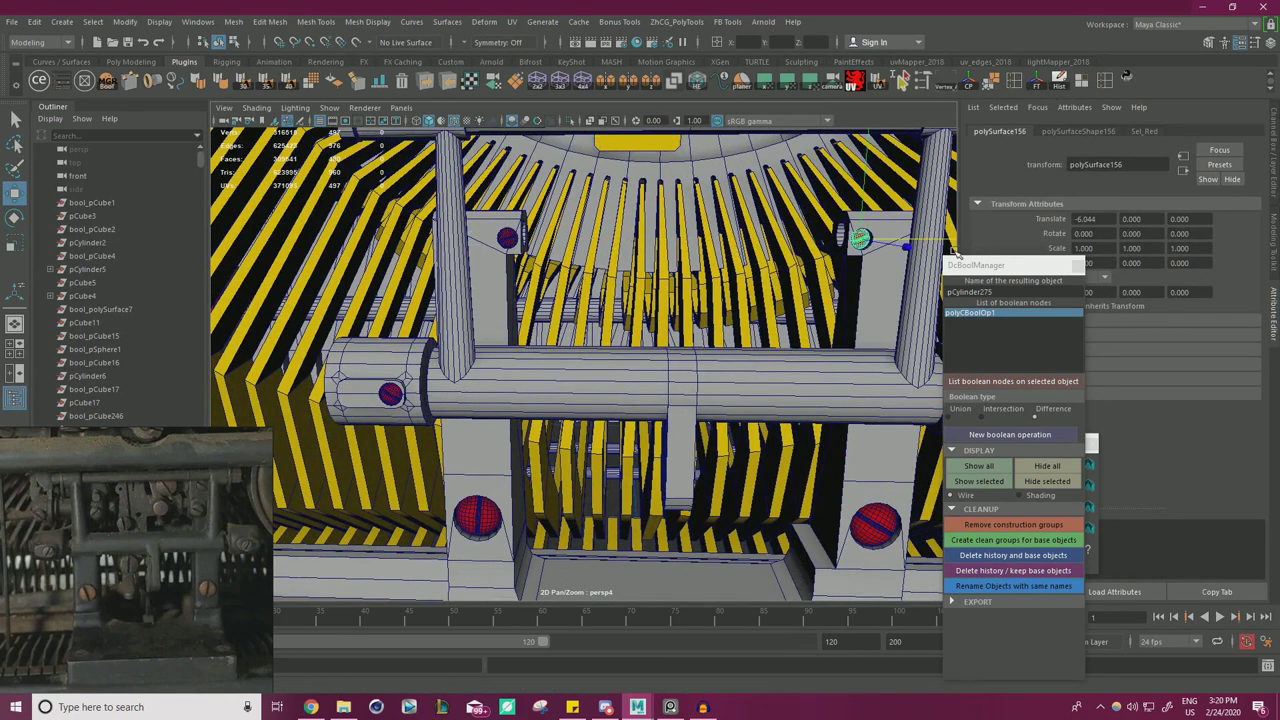
key("f")
left_click_drag(693, 368, 737, 366)
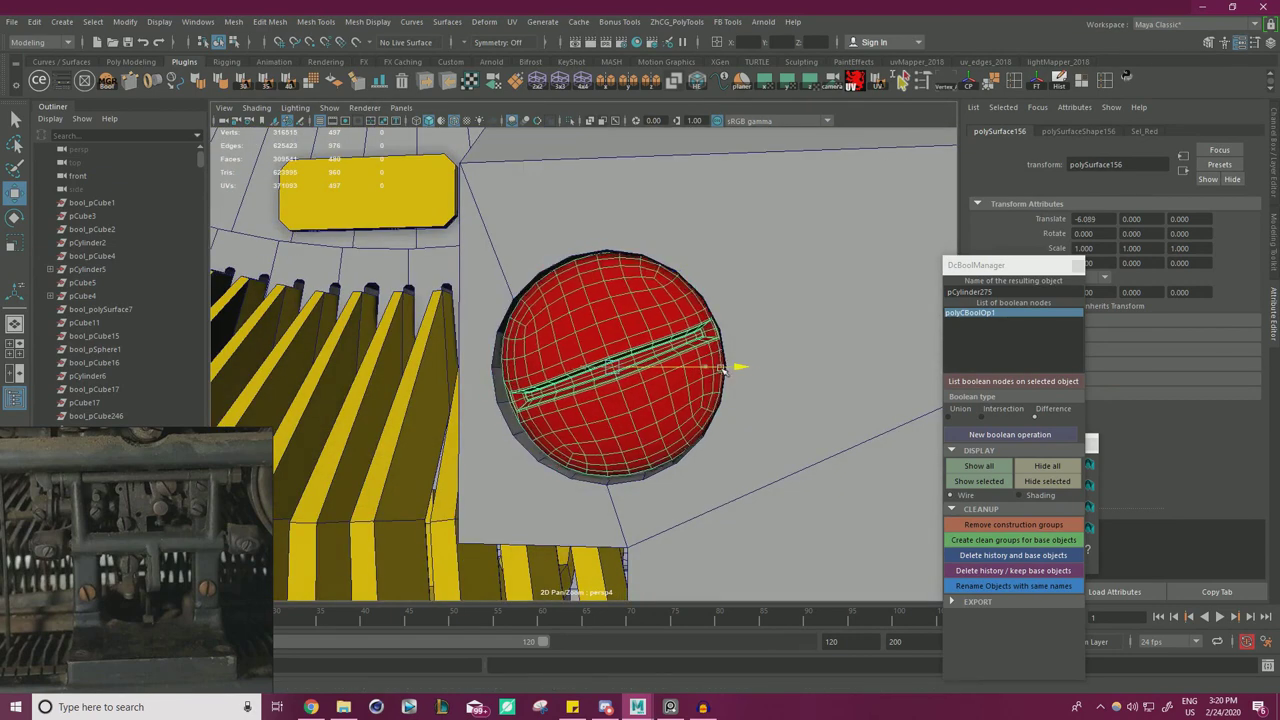
- Rotate the duplicated screw in the right lug so its slot sits at a different angle, and deselect it
key("e")
left_click_drag(733, 317, 524, 268)
key("w")
left_click(631, 290)
right_click_drag(629, 290, 375, 310, "alt")
left_click_drag(375, 310, 420, 345, "alt")
right_click_drag(420, 345, 494, 390, "alt")
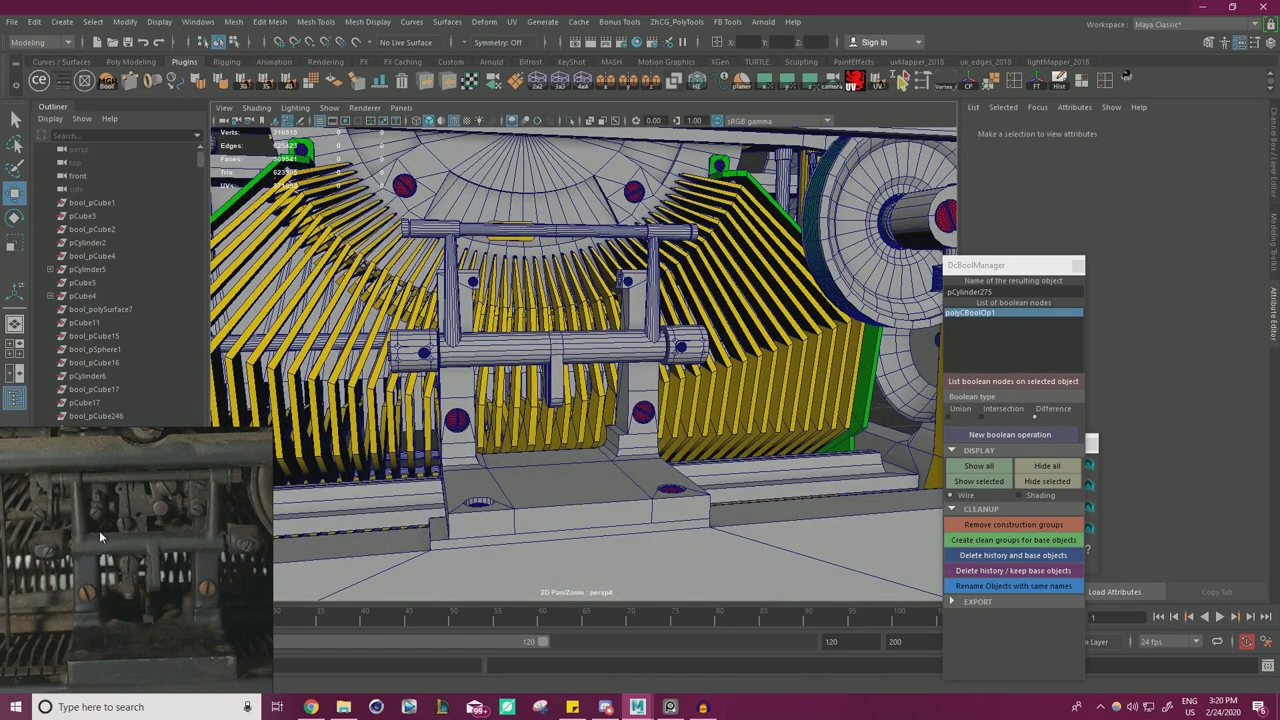
- Examine the rods, lugs, screws and collars around the rear bracket in the reference photo at close range
right_click_drag(140, 528, 532, 346)
scroll(532, 346, "up", 3)
middle_click_drag(532, 346, 390, 421)
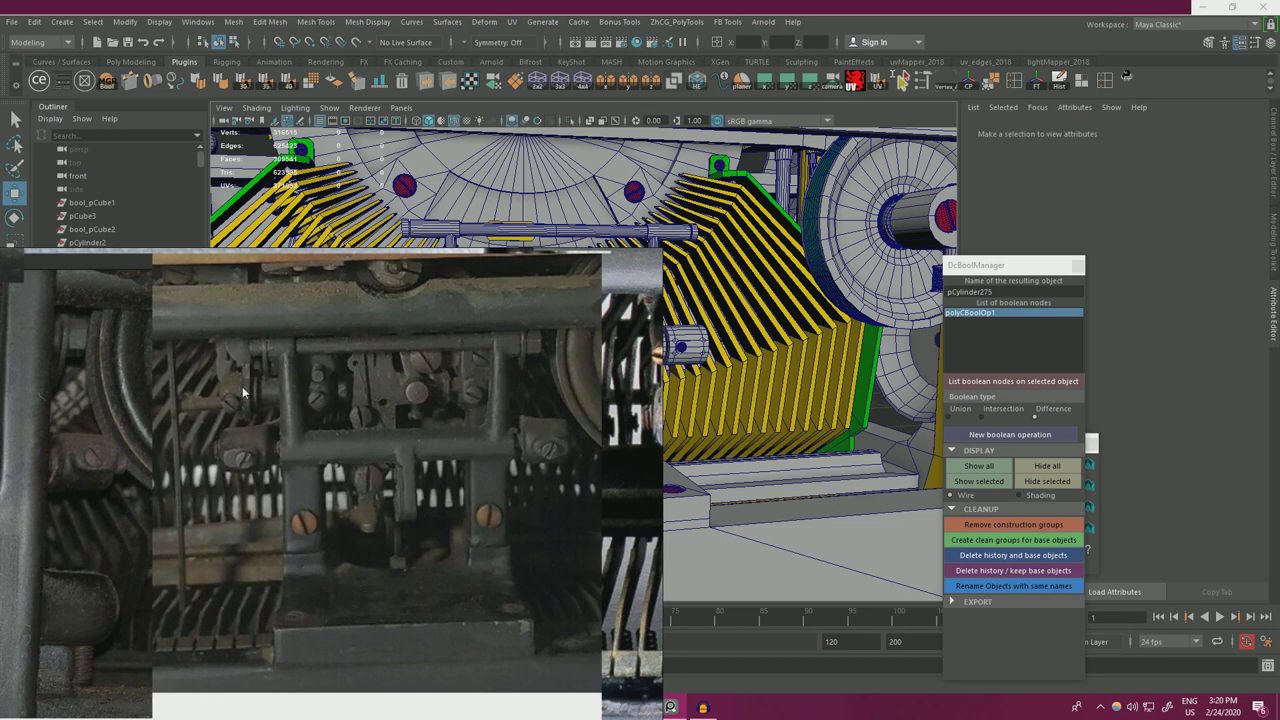
scroll(248, 392, "up", 3)
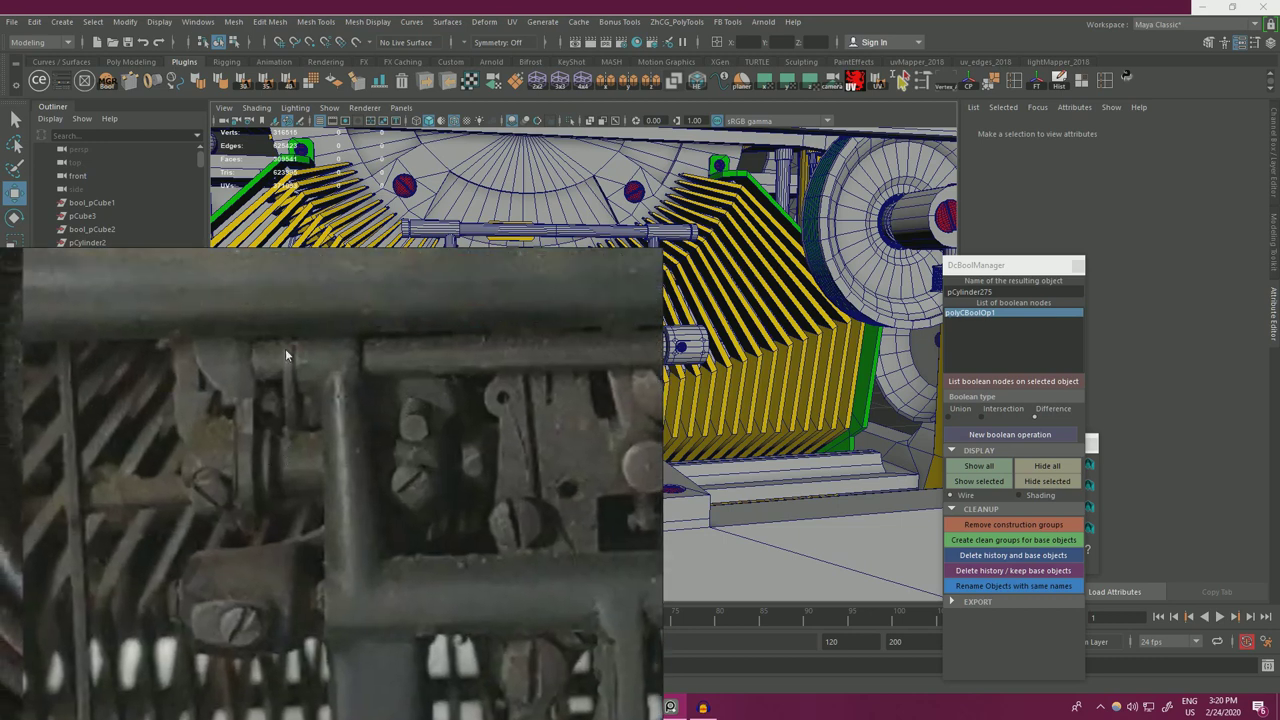
scroll(304, 460, "down", 5)
scroll(444, 460, "up", 4)
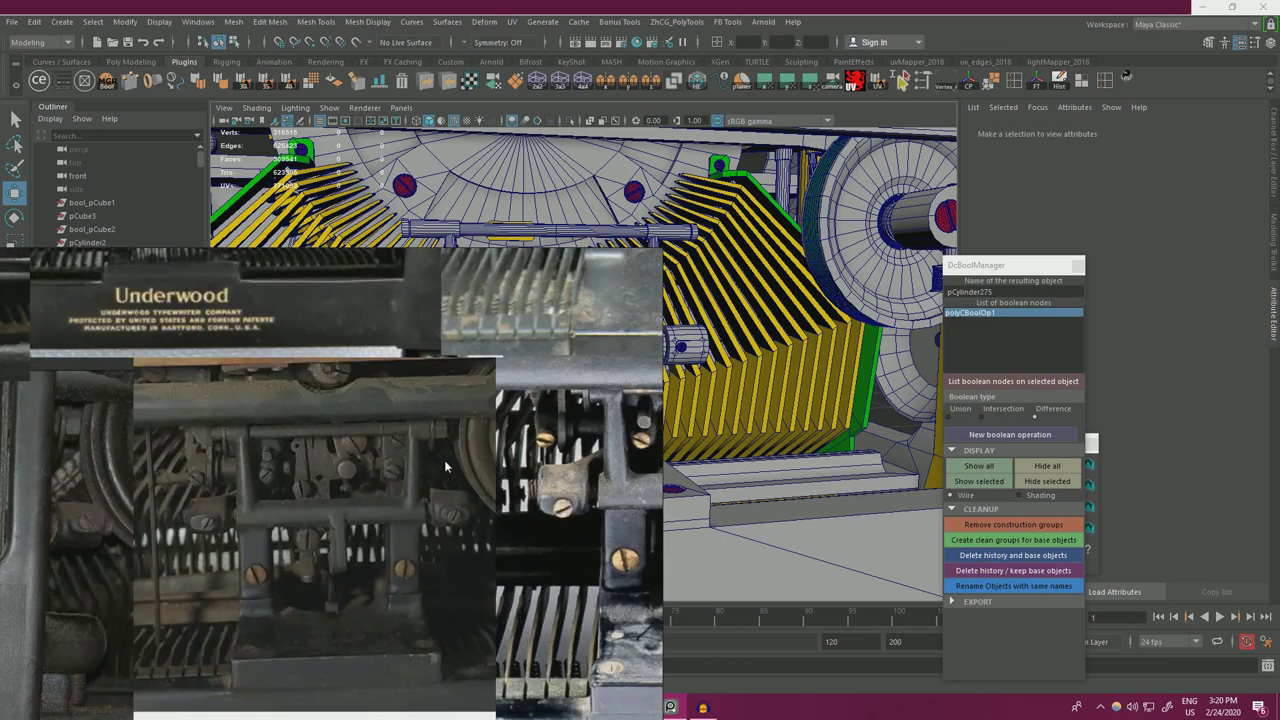
scroll(434, 466, "down", 3)
scroll(289, 475, "up", 4)
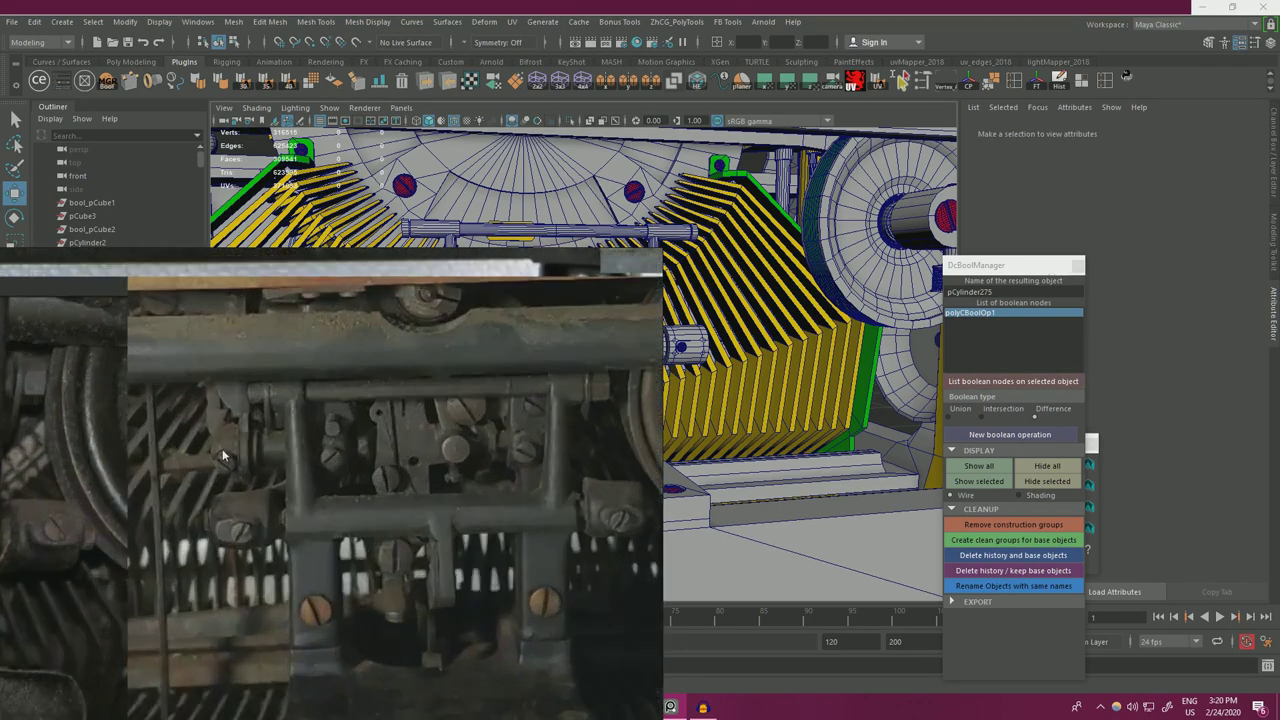
scroll(270, 462, "down", 3)
scroll(278, 463, "up", 3)
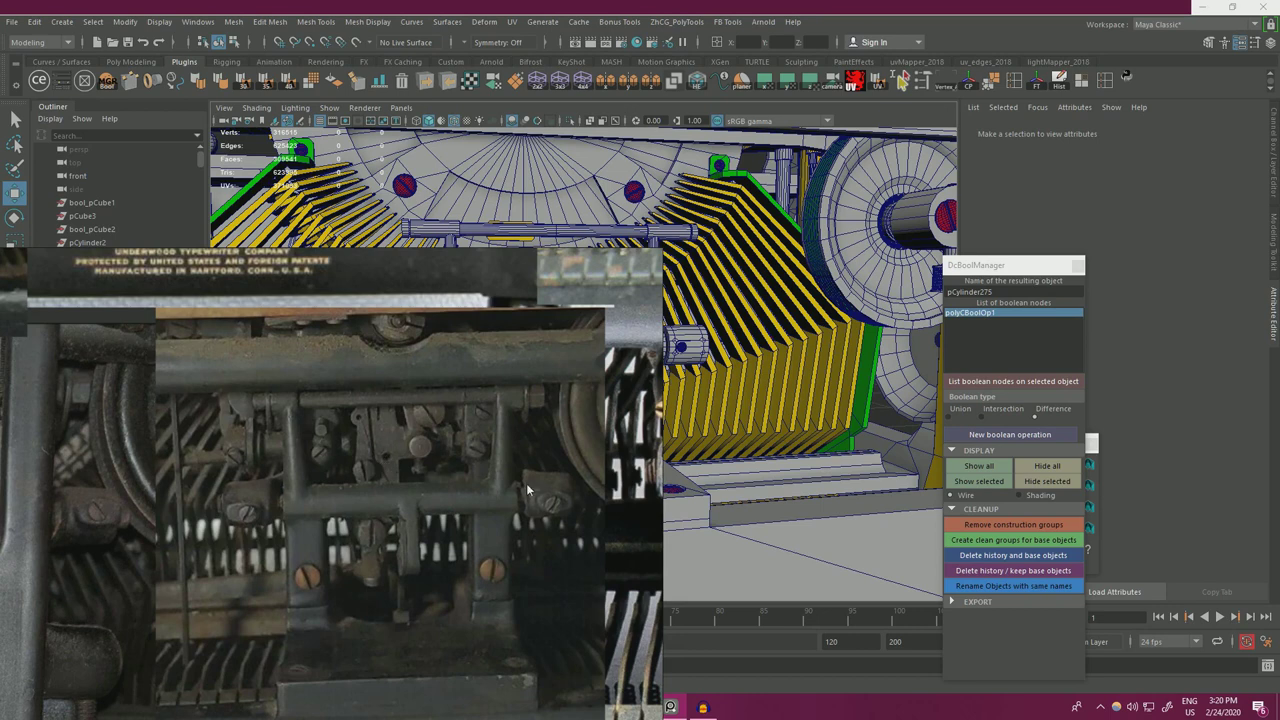
right_click_drag(461, 508, 209, 494)
scroll(393, 436, "down", 3)
scroll(400, 434, "up", 3)
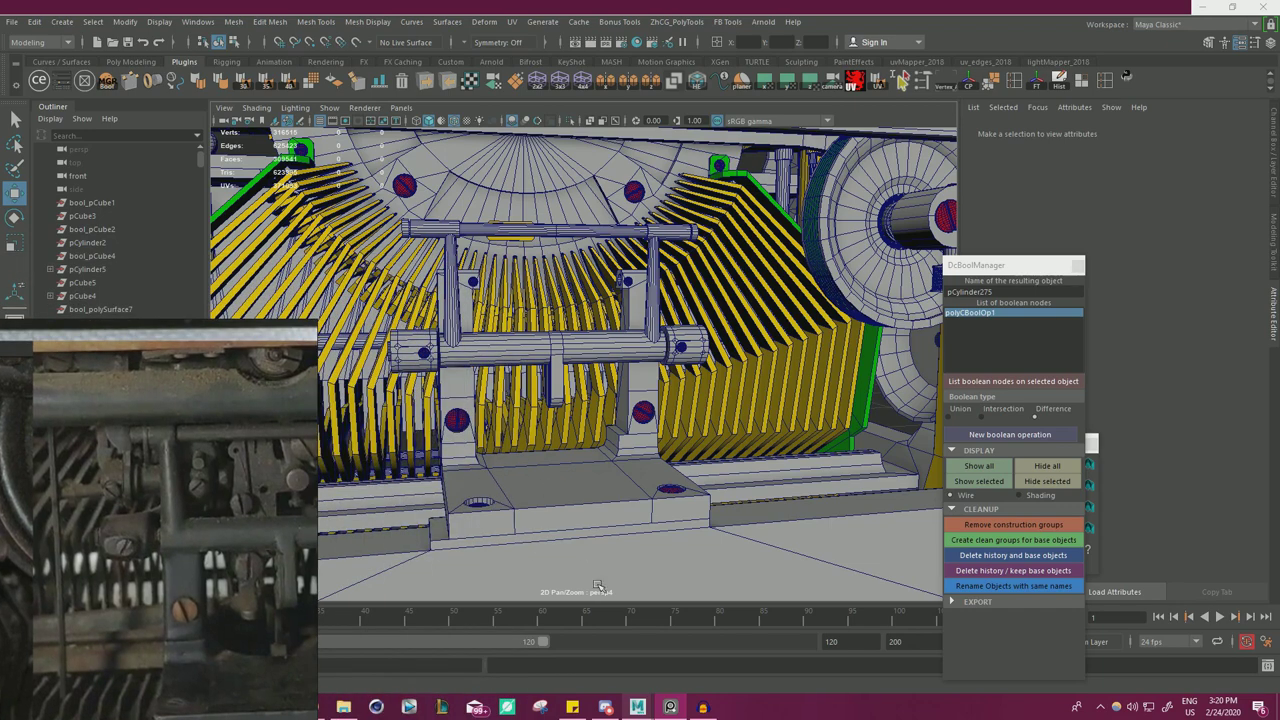
- Save the scene
left_click(704, 709)
left_click(704, 709)
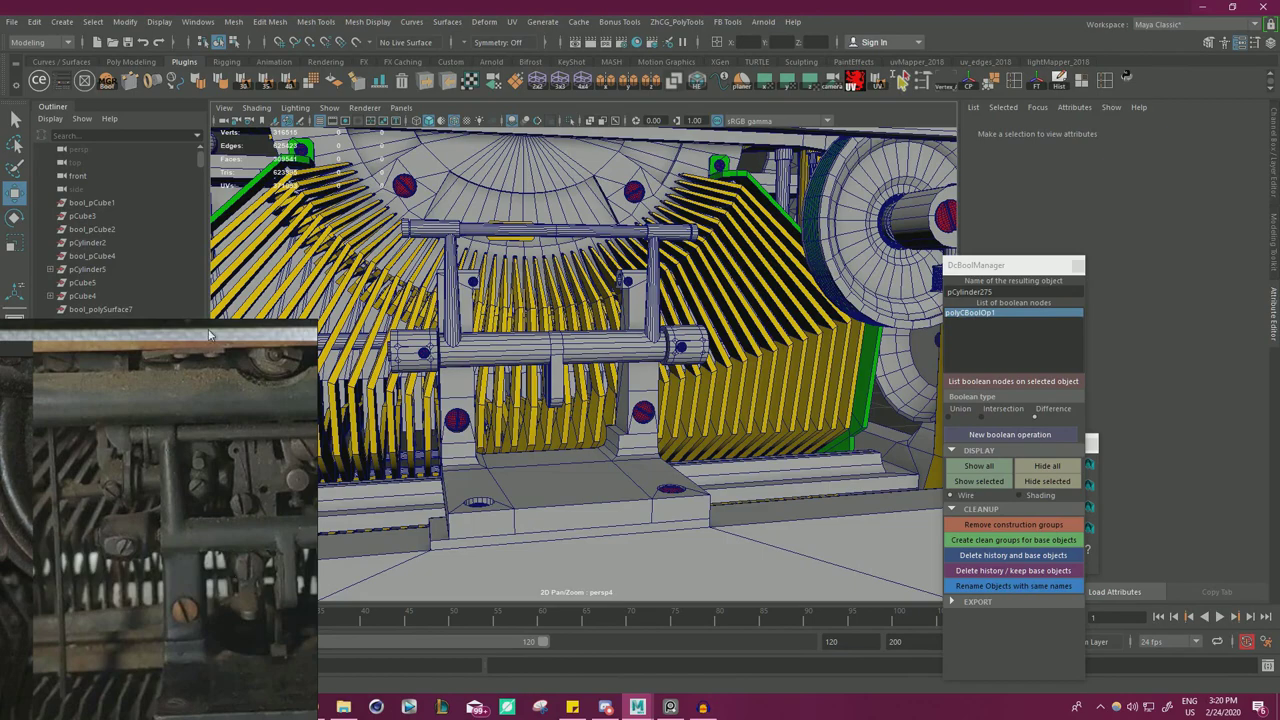
left_click_drag(545, 376, 584, 373, "alt")
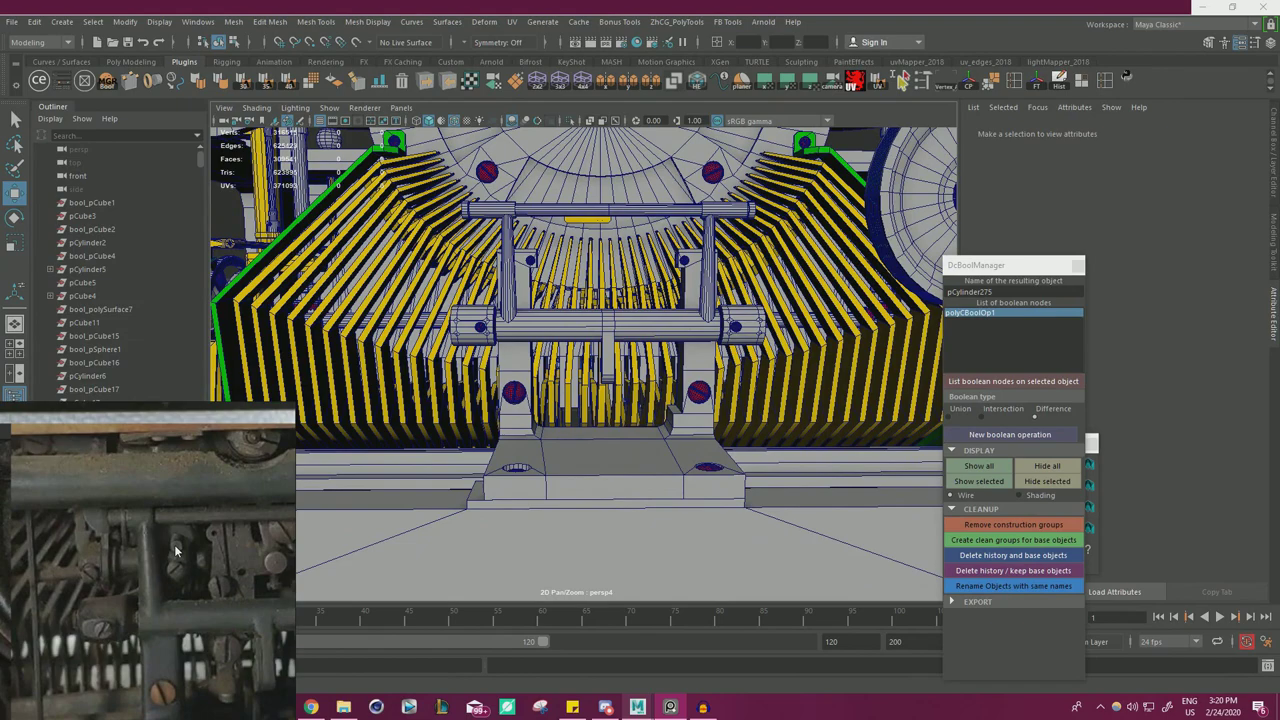
key("ctrl+s")
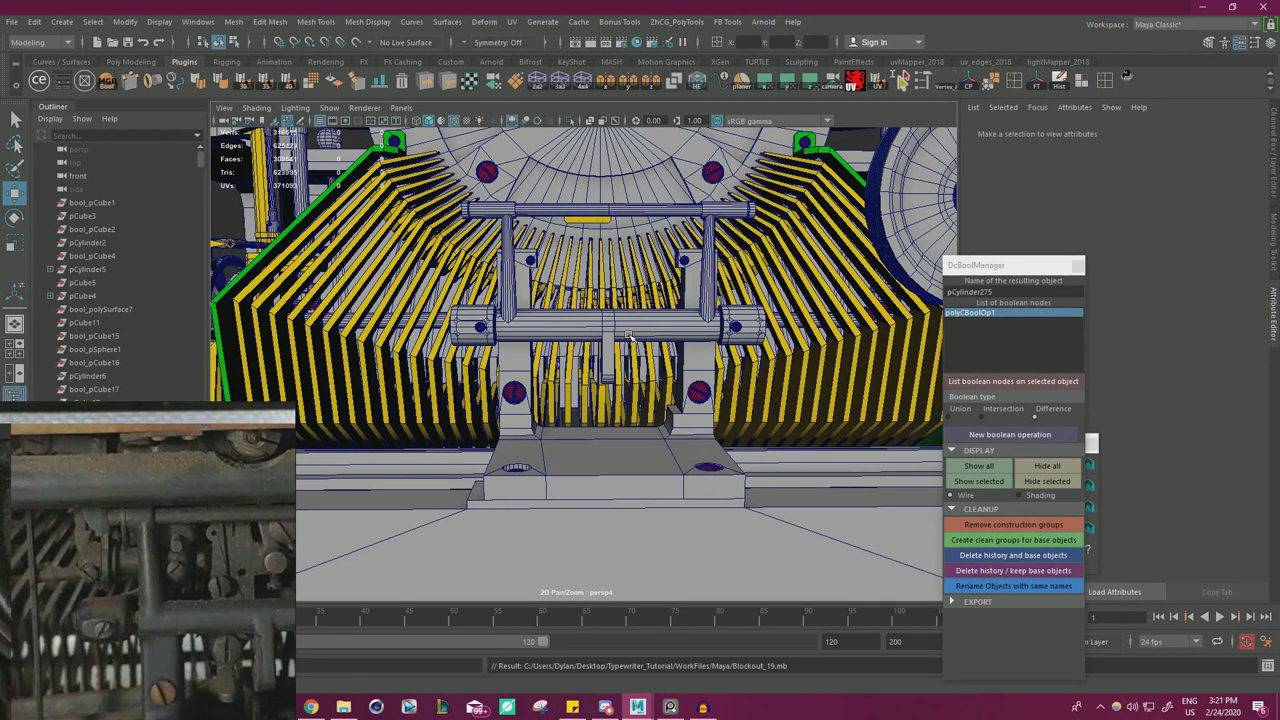
- Select the inner faces of the holes through the bracket legs' upper lugs and enlarge the holes slightly
left_click_drag(665, 323, 662, 306, "alt")
right_click_drag(662, 306, 752, 318, "alt")
left_click_drag(700, 330, 703, 342, "alt")
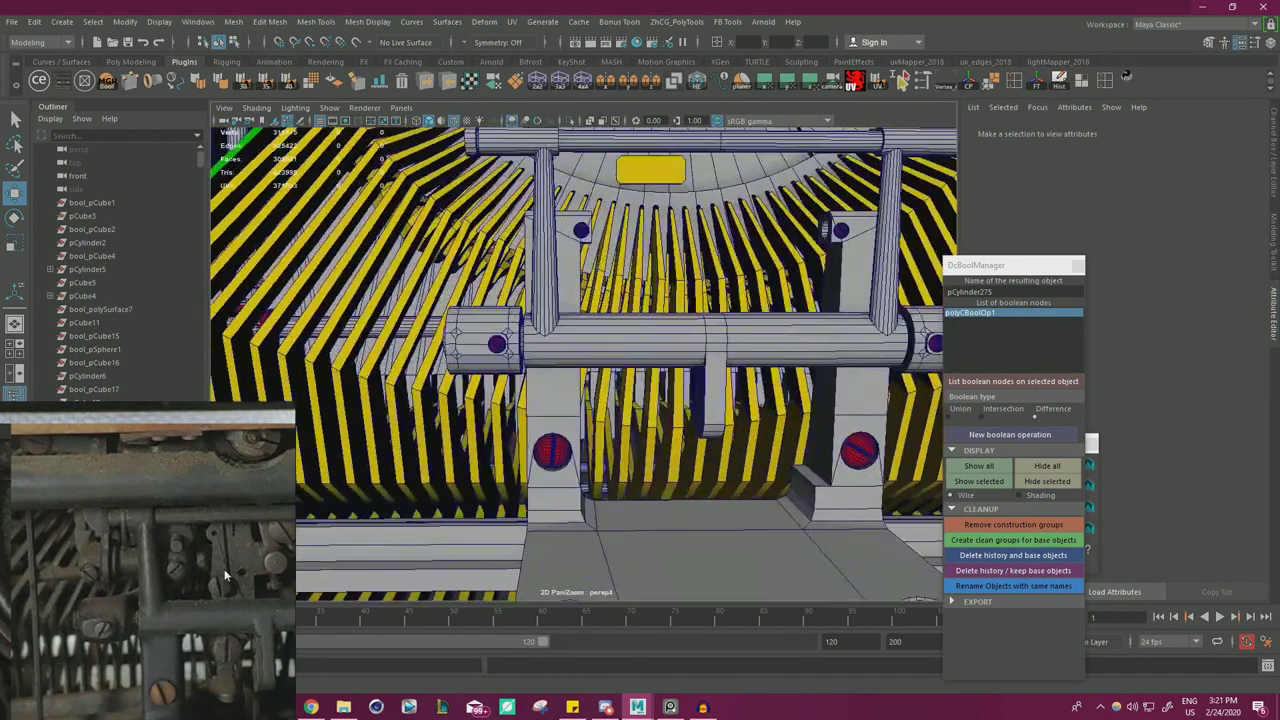
right_click_drag(105, 581, 175, 471)
left_click_drag(662, 424, 806, 458, "alt")
right_click_drag(450, 345, 531, 356, "alt")
left_click(604, 292)
right_click_drag(460, 296, 524, 350, "alt")
left_click_drag(669, 342, 668, 250, "alt")
key("r")
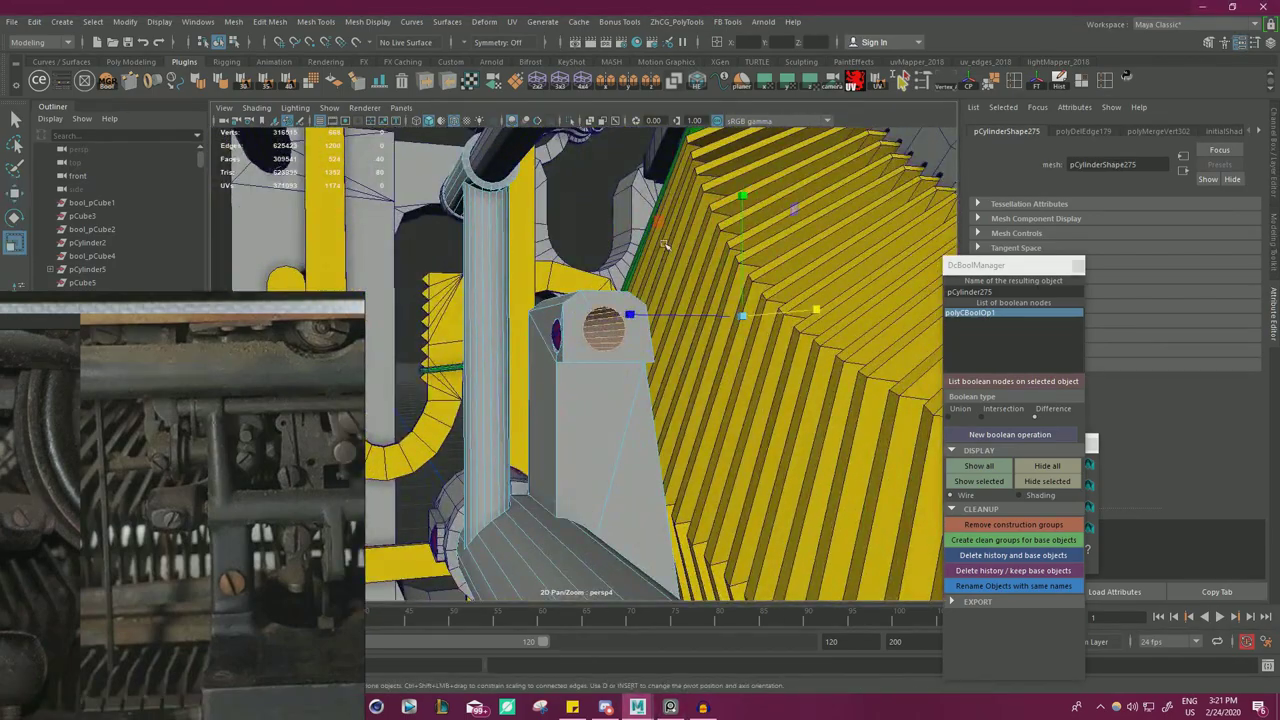
key("w")
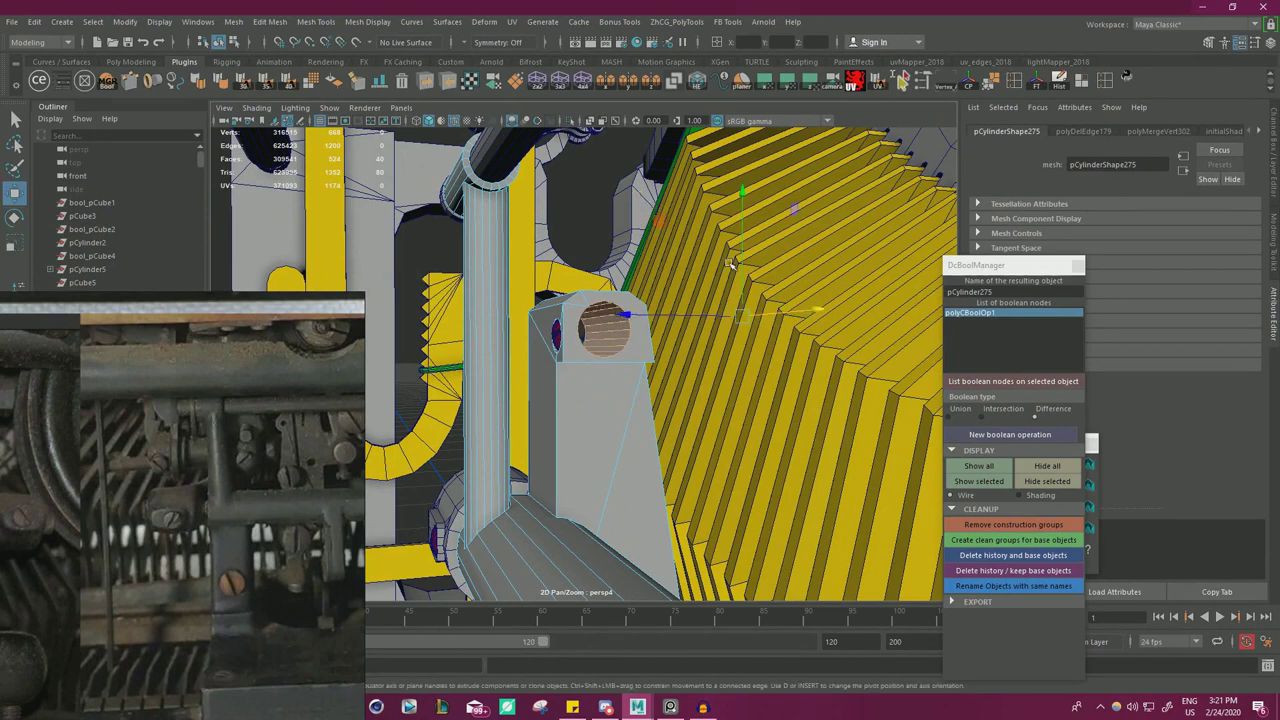
- Fine-tune the height and size of both lug holes to centre them in the lugs, and return to object mode
key("r")
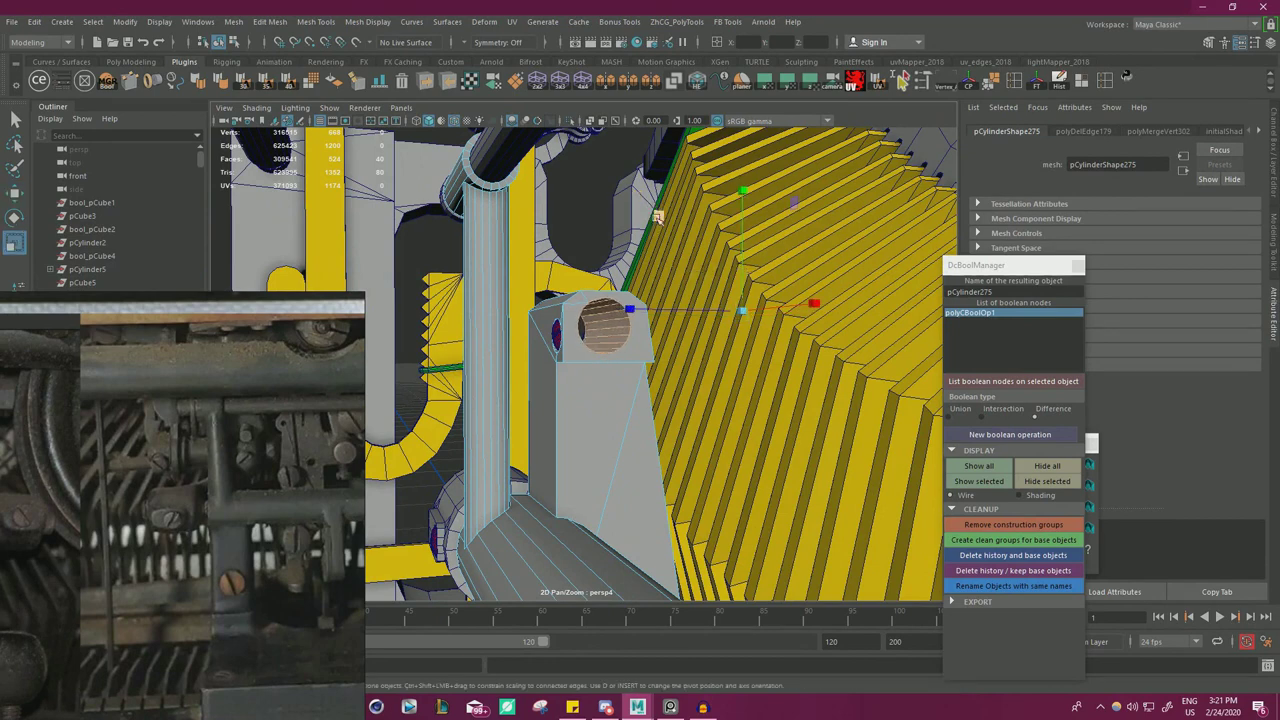
key("w")
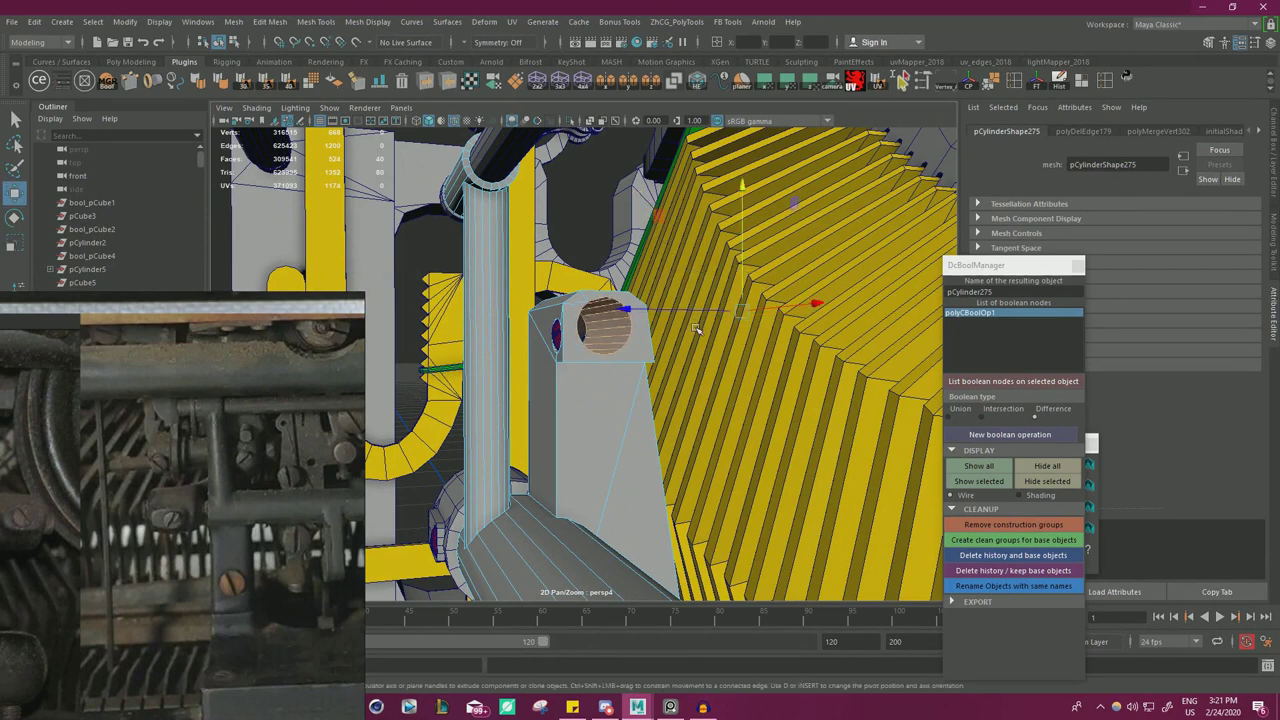
mouse_move(666, 313)
left_mouse_down("alt")
mouse_move(771, 349)
mouse_move(655, 327)
mouse_move(720, 352)
mouse_move(662, 343)
mouse_move(688, 322)
left_mouse_up("alt")
key("r")
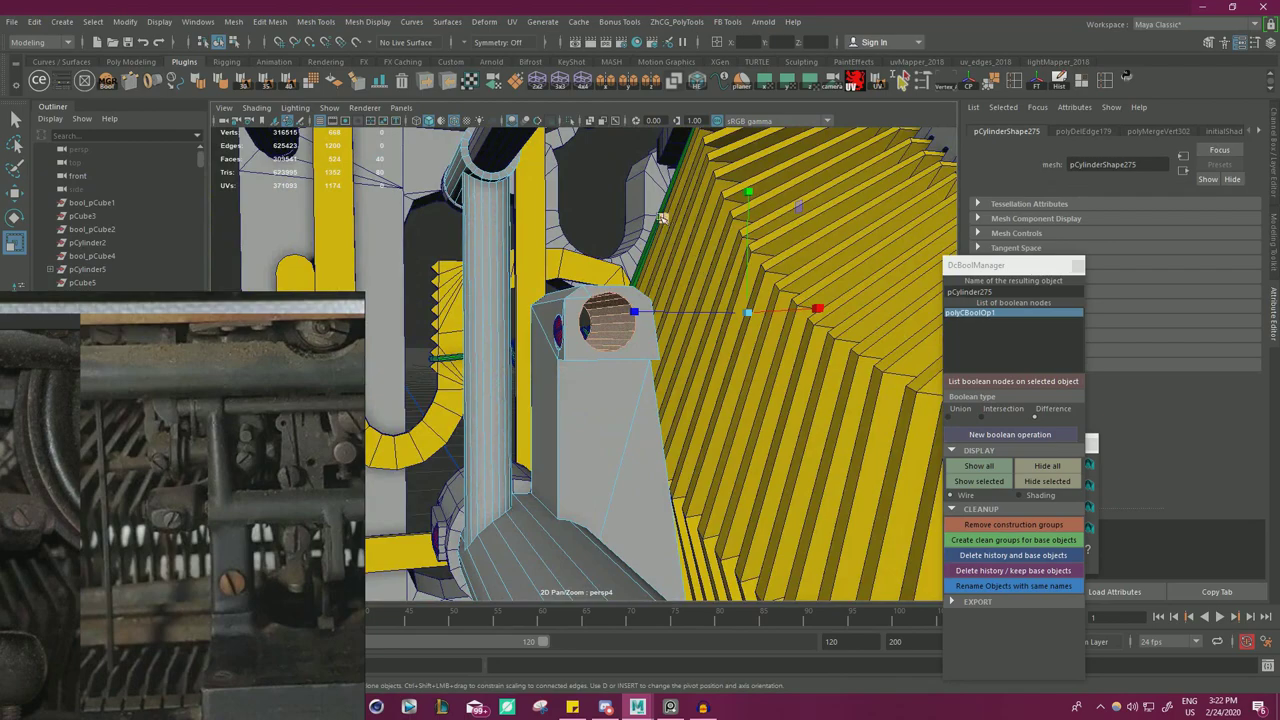
key("w")
left_click_drag(748, 255, 685, 355)
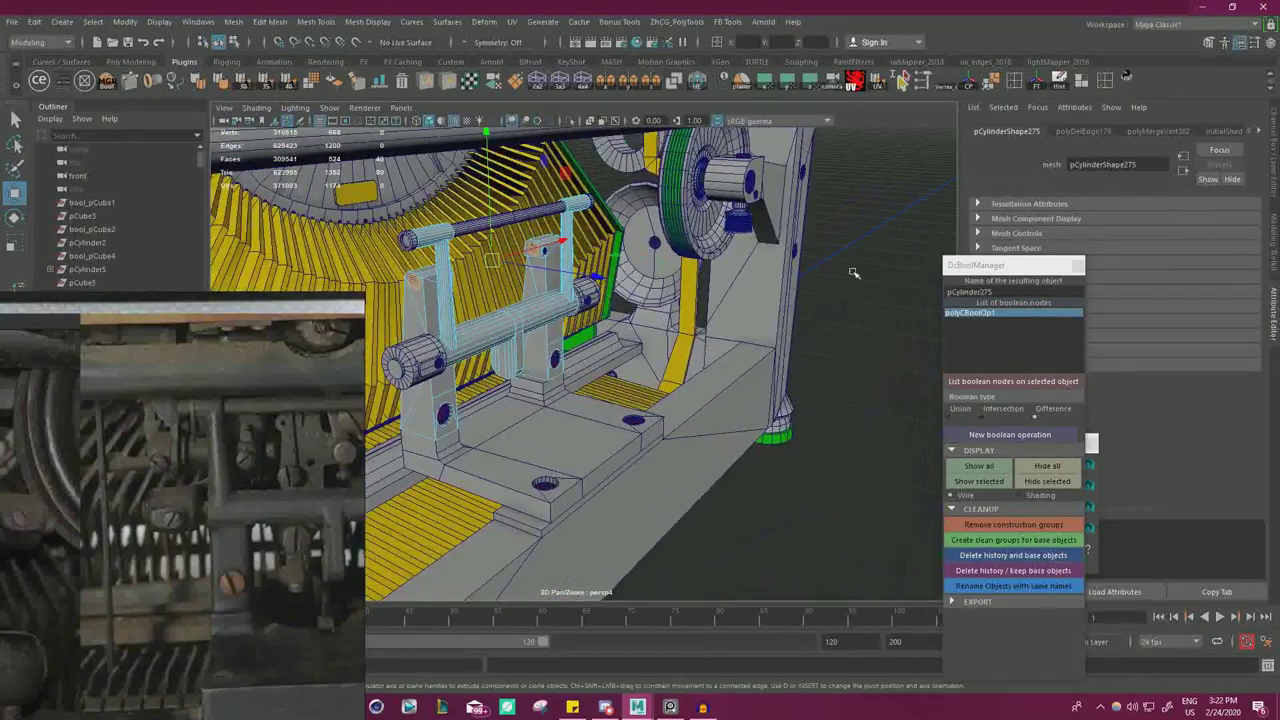
right_click_drag(853, 272, 887, 258)
left_click(886, 260)
- Select the two side edges above the rounded end of the lower rod's hanging tab and adjust their height
left_click_drag(837, 314, 583, 390, "alt")
scroll(582, 375, "up", 6)
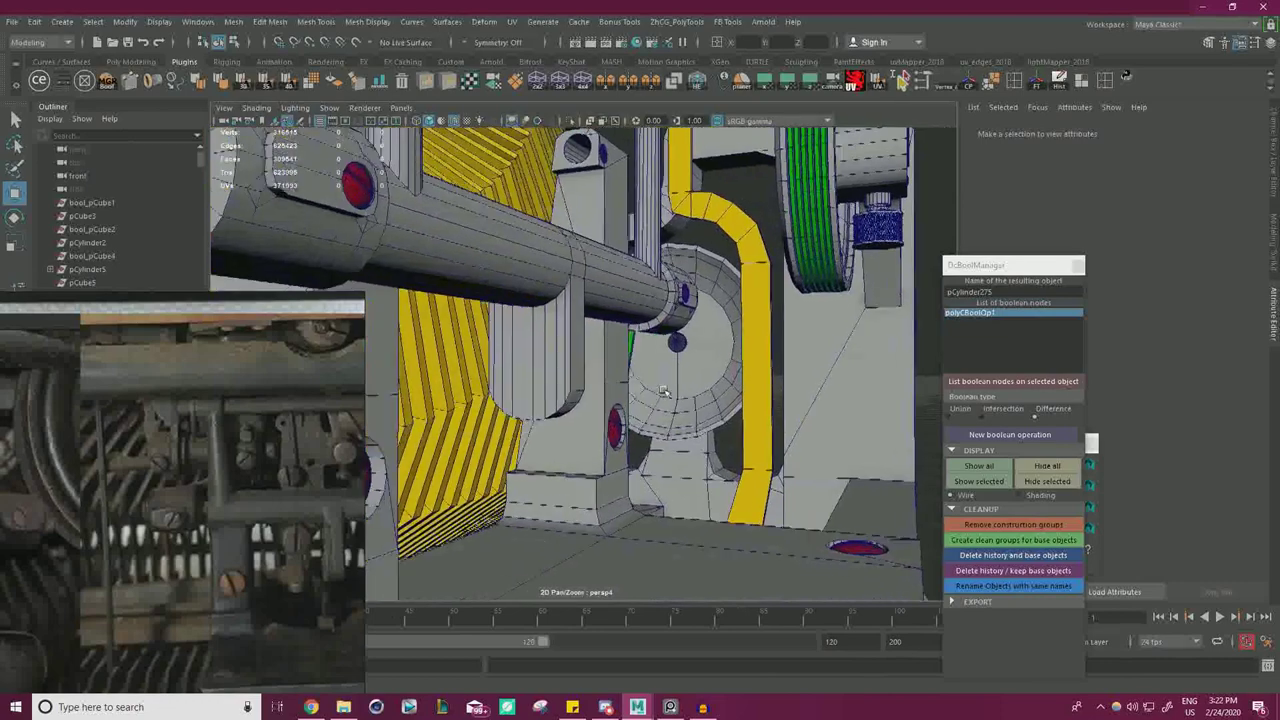
left_click(583, 390)
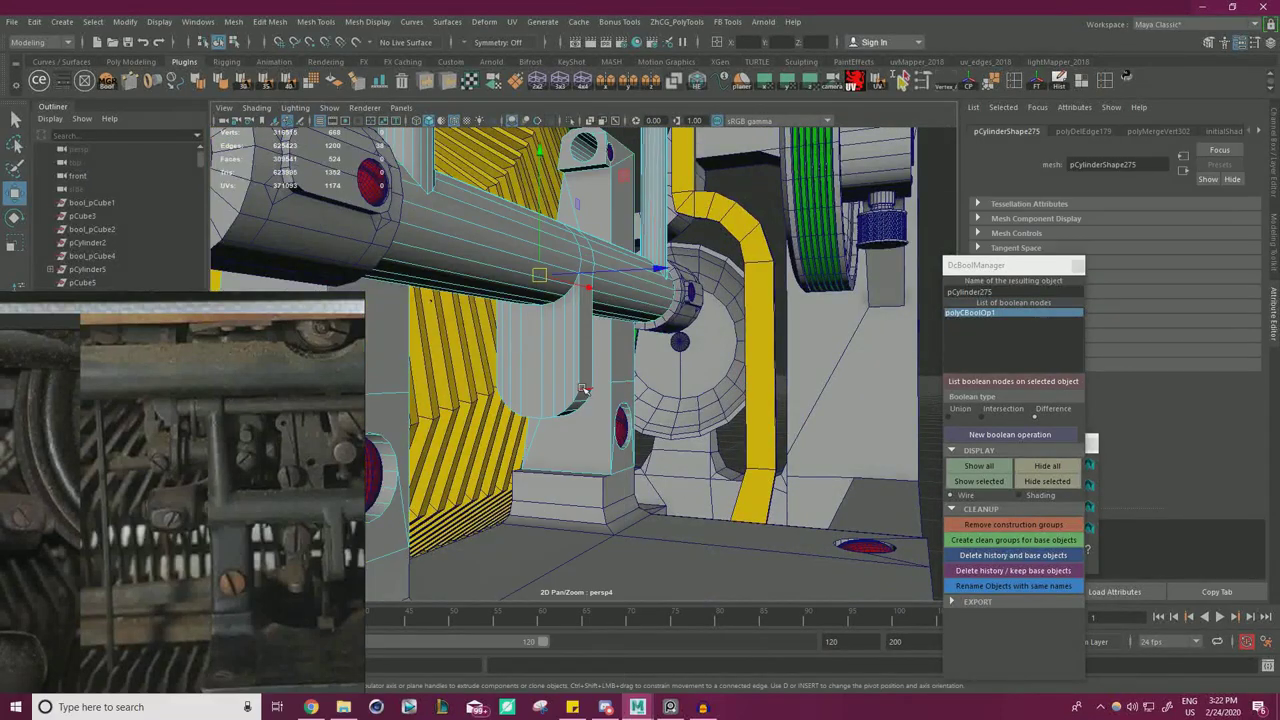
left_click(583, 389)
key("f")
scroll(568, 392, "down", 4)
left_click_drag(557, 406, 436, 373, "alt")
left_click_drag(561, 320, 570, 287)
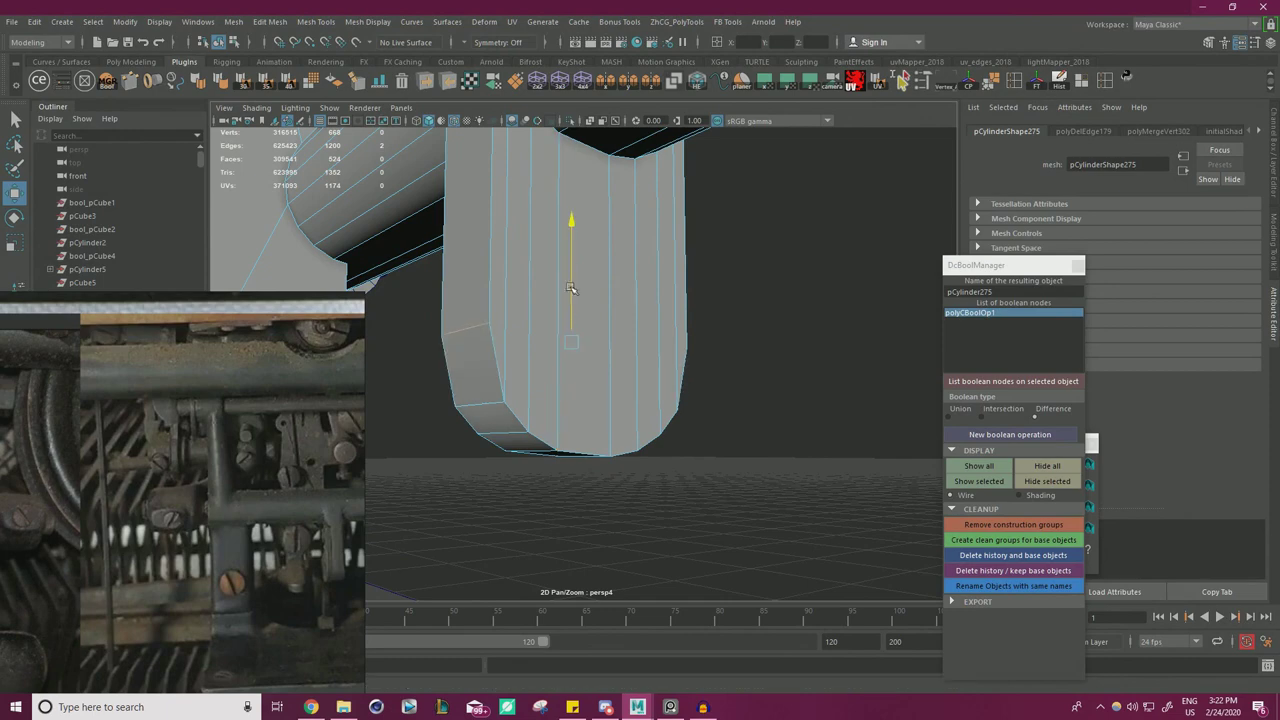
left_click_drag(482, 404, 677, 338, "alt")
middle_click_drag(676, 338, 655, 323)
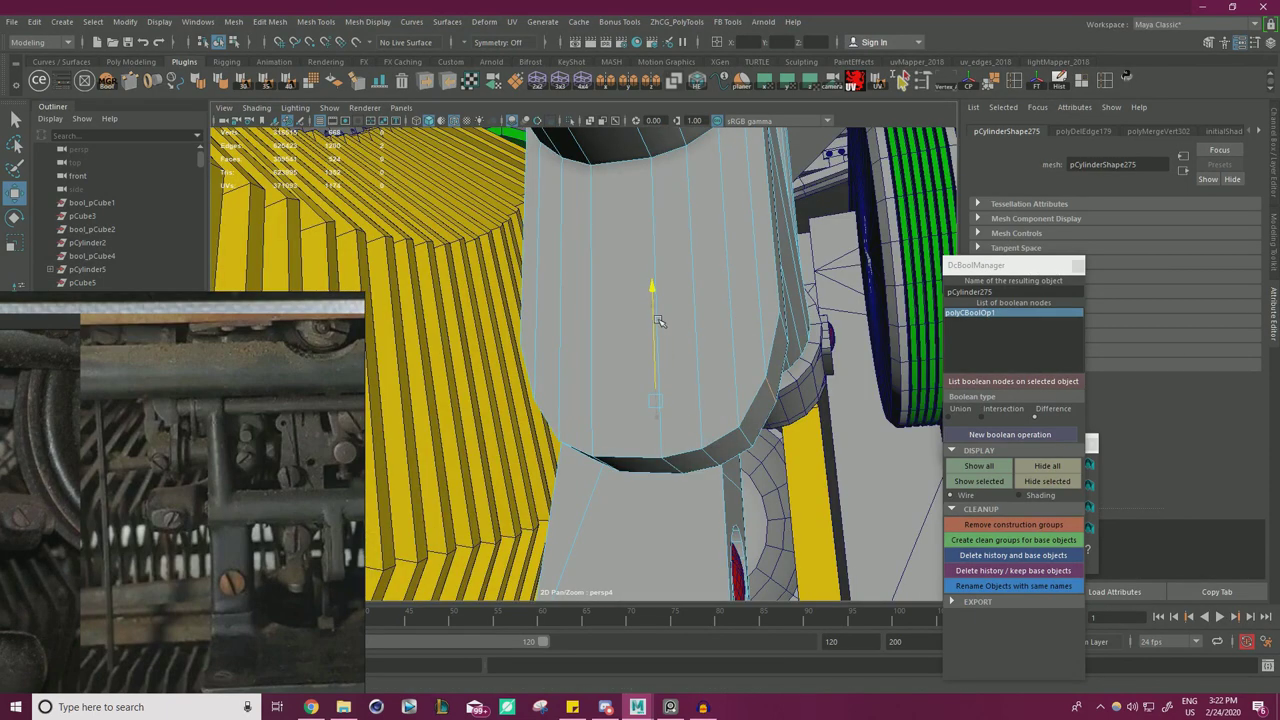
- Isolate the mesh around the hanging tab's rounded end, undo the latest changes, and return to object mode
left_click(748, 437)
left_click_drag(748, 437, 559, 405, "alt")
key("ctrl+1")
left_click_drag(410, 404, 515, 428, "alt")
key("ctrl+z")
left_click_drag(624, 436, 430, 442, "alt")
key("ctrl+z")
scroll(576, 428, "down", 6)
right_click_drag(555, 261, 602, 238)
scroll(532, 305, "down", 5)
left_click_drag(532, 305, 599, 433, "alt")
left_click(775, 544)
- Duplicate the ring of inner faces of the left lug's hole as a separate mesh with Smart Duplicate Face, closing the boolean manager
left_click_drag(775, 544, 571, 457, "alt")
scroll(571, 457, "up", 4)
middle_click_drag(645, 440, 760, 466, "alt")
left_click_drag(760, 466, 850, 440, "alt")
left_click_drag(540, 400, 571, 363, "alt")
right_click_drag(571, 363, 706, 371, "alt")
left_click(619, 291)
right_click_drag(610, 267, 609, 294)
left_click(618, 283)
double_click(642, 285, "shift")
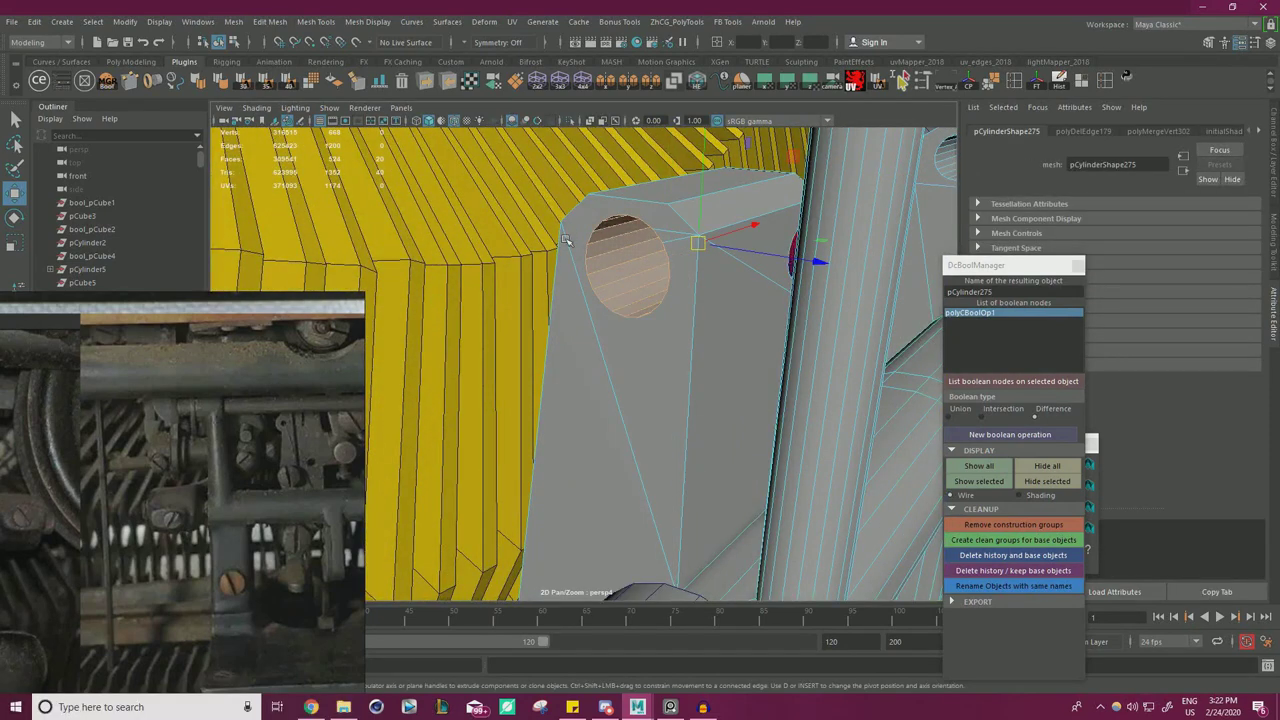
left_click(1076, 265)
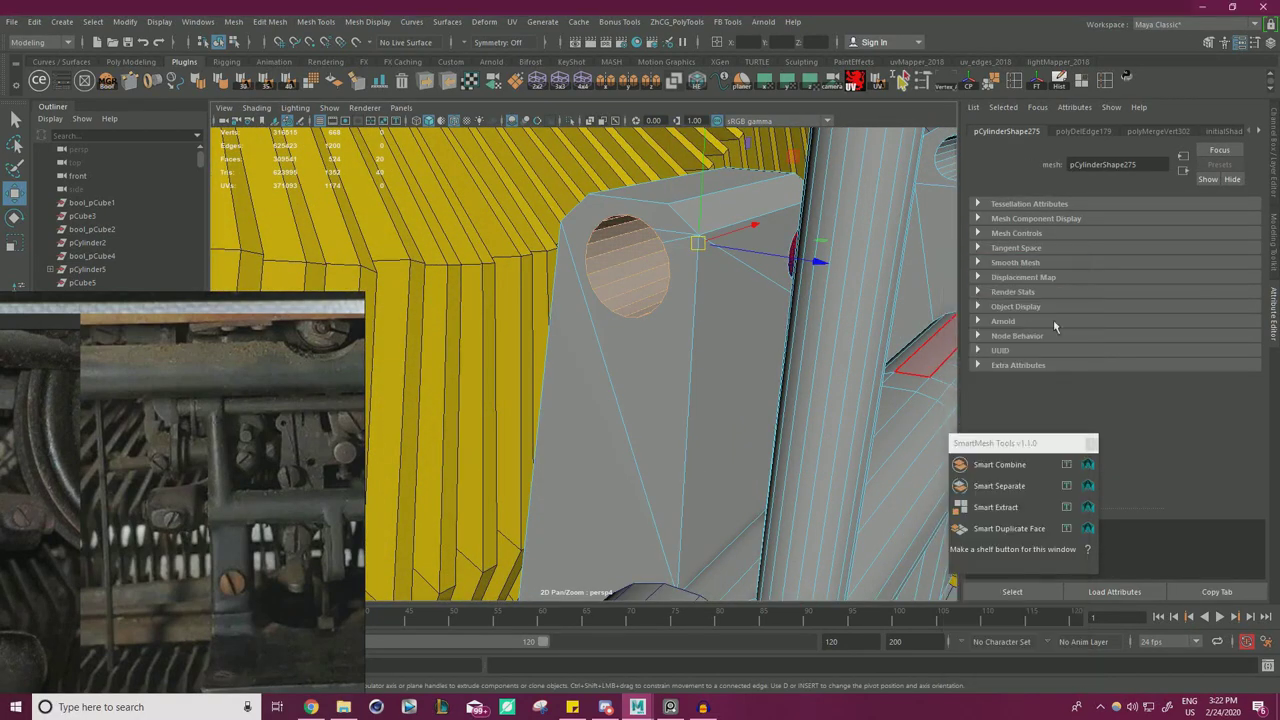
left_click(1010, 530)
- Centre the duplicated tube's pivot, delete its history, and scale it to about 1.66 along X so it protrudes from the lug
left_click(971, 87)
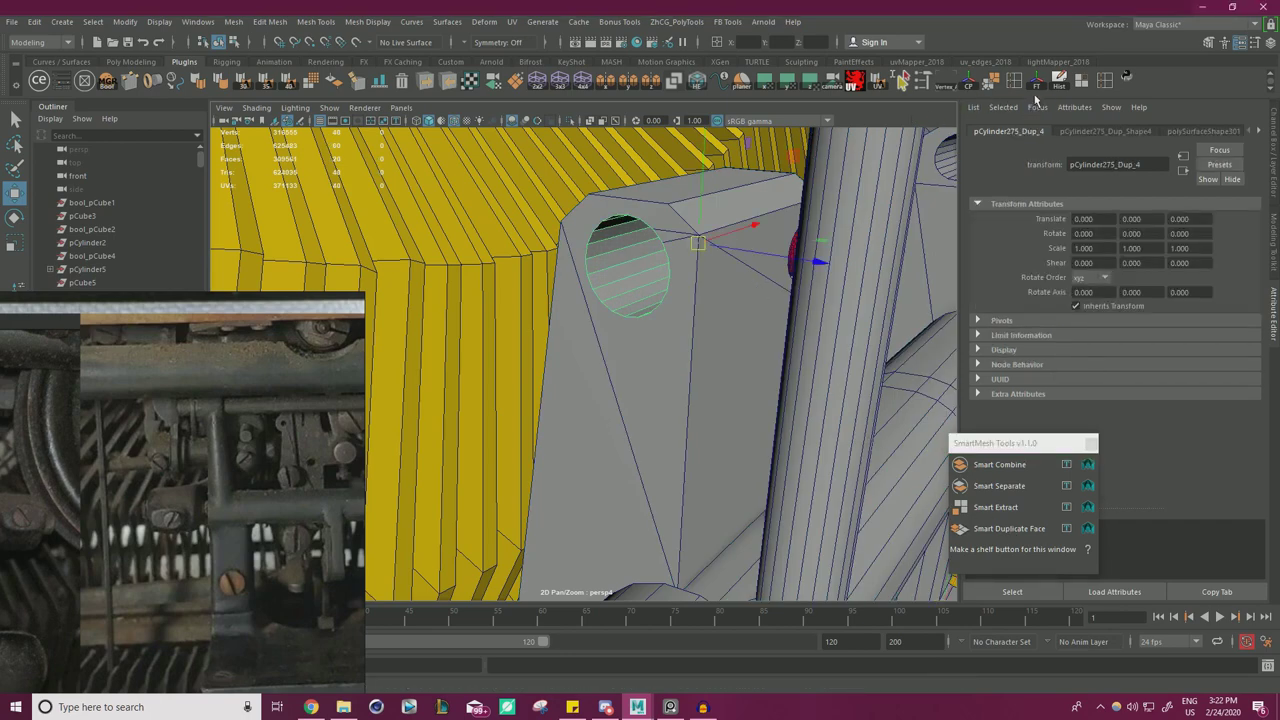
left_click(1057, 88)
key("r")
left_click_drag(756, 225, 801, 207)
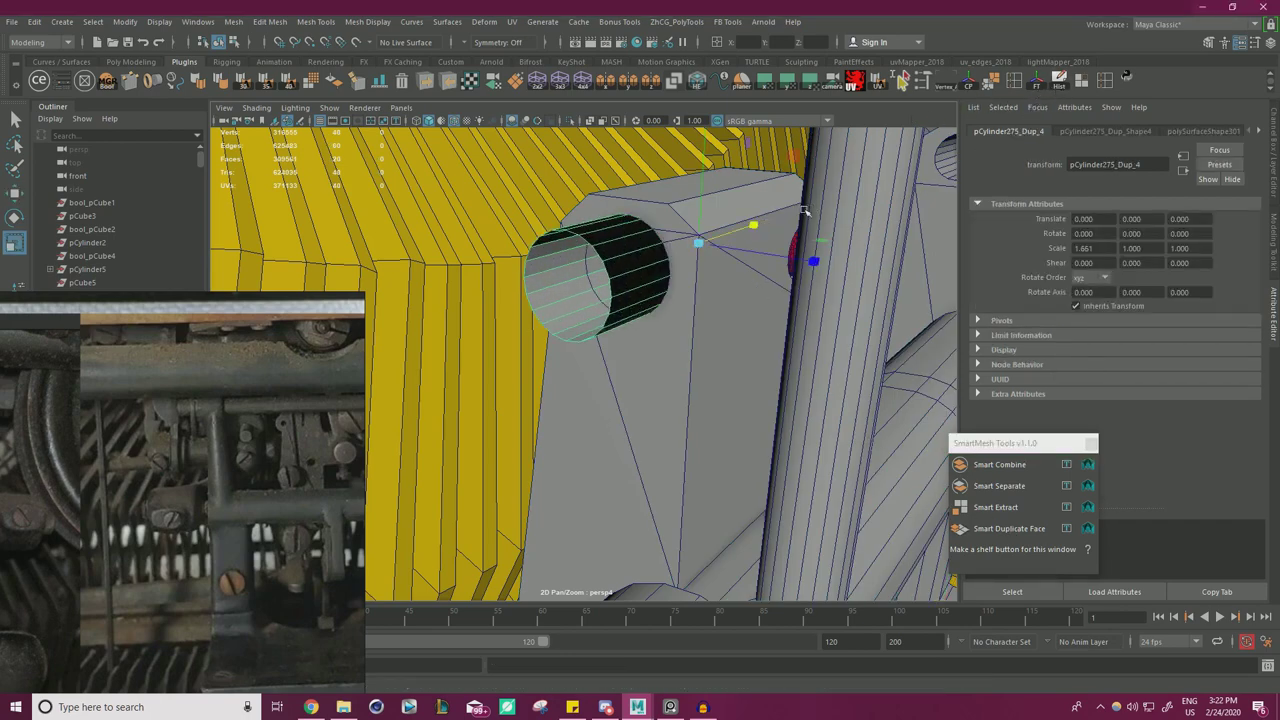
key("w")
- Reverse the tube's normals and fill the open borders at both ends to make a closed pin
left_click(333, 88)
right_click_drag(589, 250, 586, 204)
double_click(606, 284)
left_click_drag(635, 262, 578, 305, "alt")
left_click(563, 245, "shift")
left_click_drag(620, 258, 641, 266, "alt")
right_click_drag(643, 264, 625, 438, "shift")
right_click_drag(708, 262, 758, 238)
left_click_drag(706, 270, 628, 310, "alt")
- Try to extend the pin's inner end vertices across the gap to the right leg, and undo that extension
right_click_drag(641, 290, 578, 290)
left_click_drag(724, 366, 628, 246)
right_click_drag(622, 250, 482, 290, "alt")
left_click_drag(483, 291, 856, 339, "alt")
right_click_drag(752, 340, 665, 338, "alt")
left_click_drag(665, 338, 705, 344, "alt")
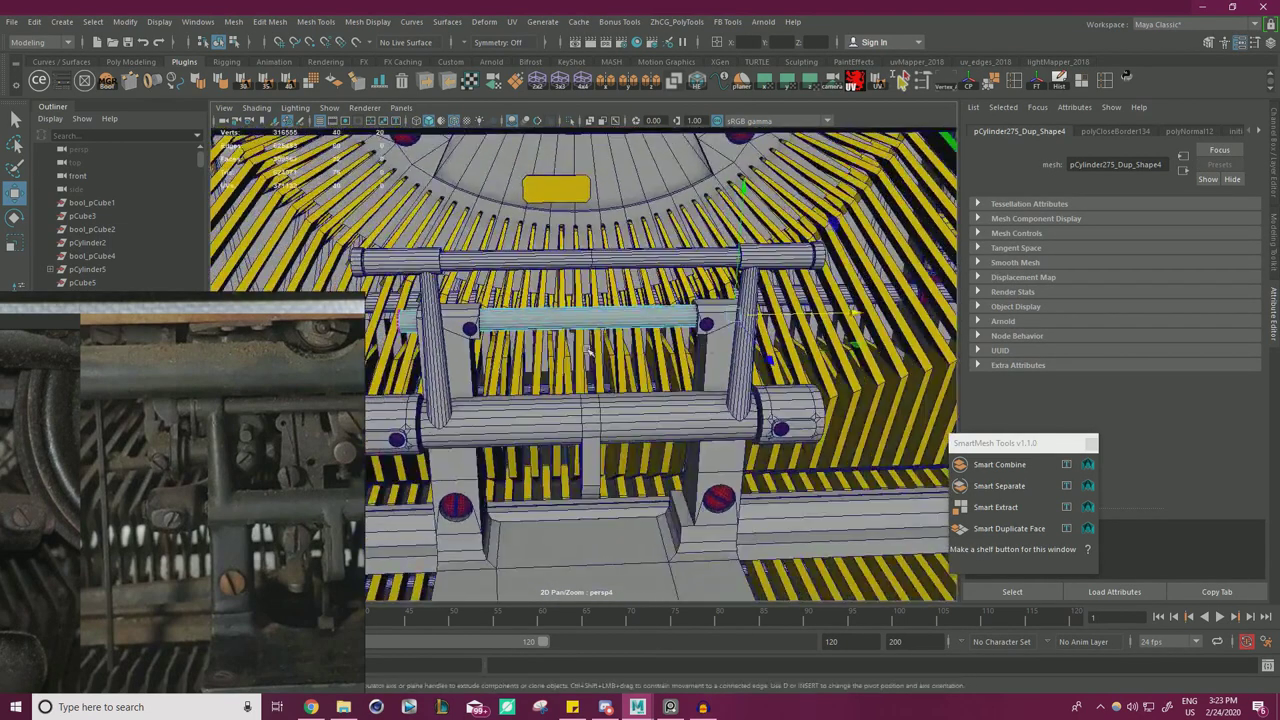
key("ctrl+z")
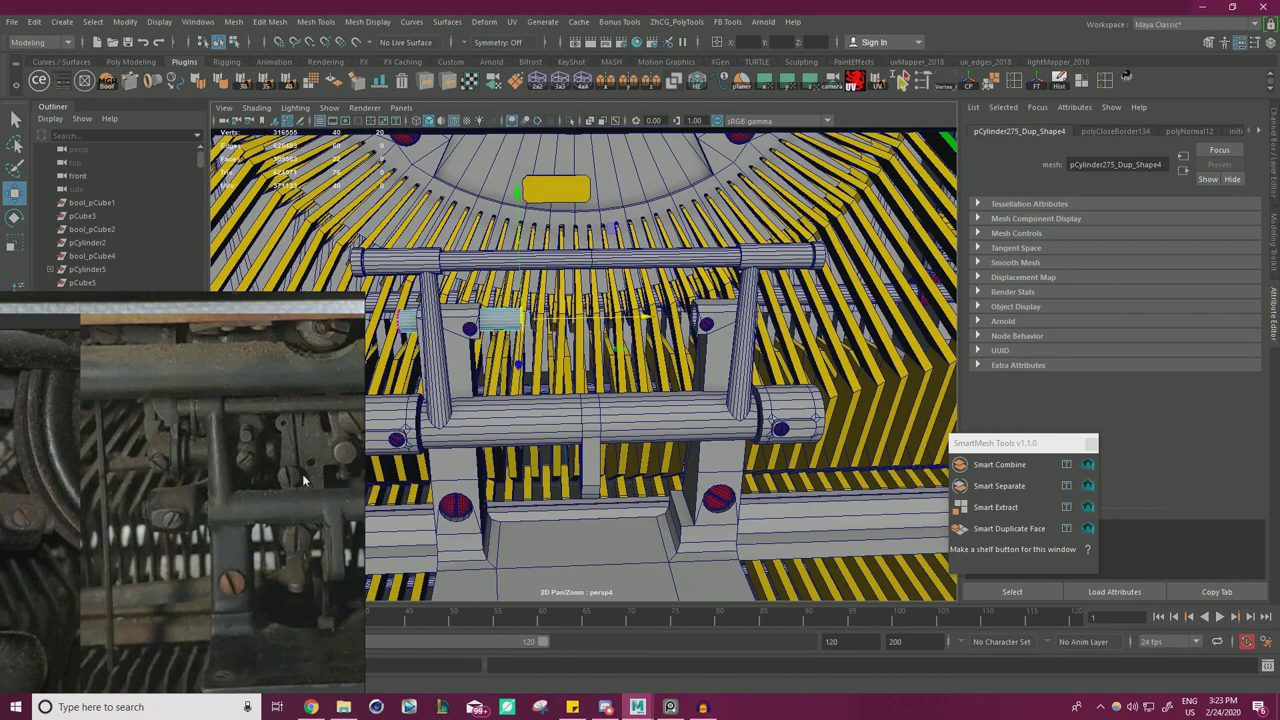
- Compare the pin with the reference photo and pull its inner end vertices back close to the left lug's inner face
left_click_drag(652, 319, 669, 319)
left_click_drag(593, 347, 625, 343, "alt")
right_click_drag(550, 335, 630, 328, "alt")
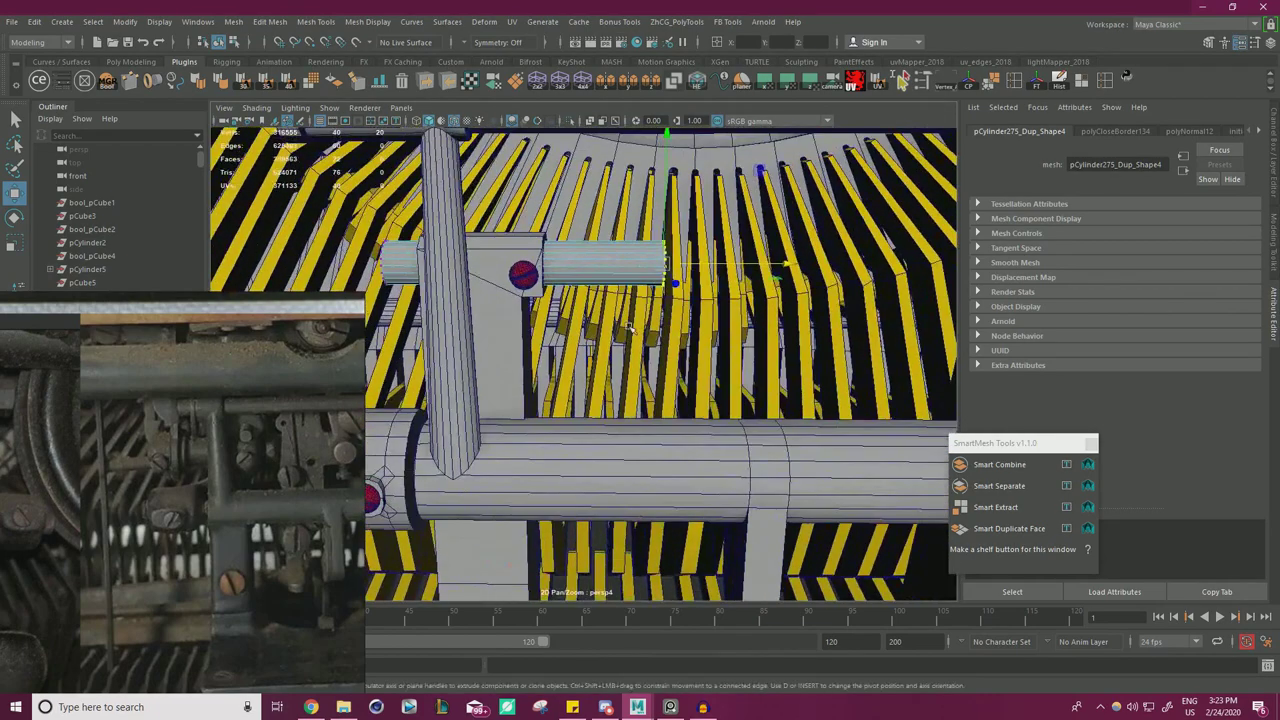
middle_click_drag(630, 328, 660, 334, "alt")
scroll(248, 452, "up", 6)
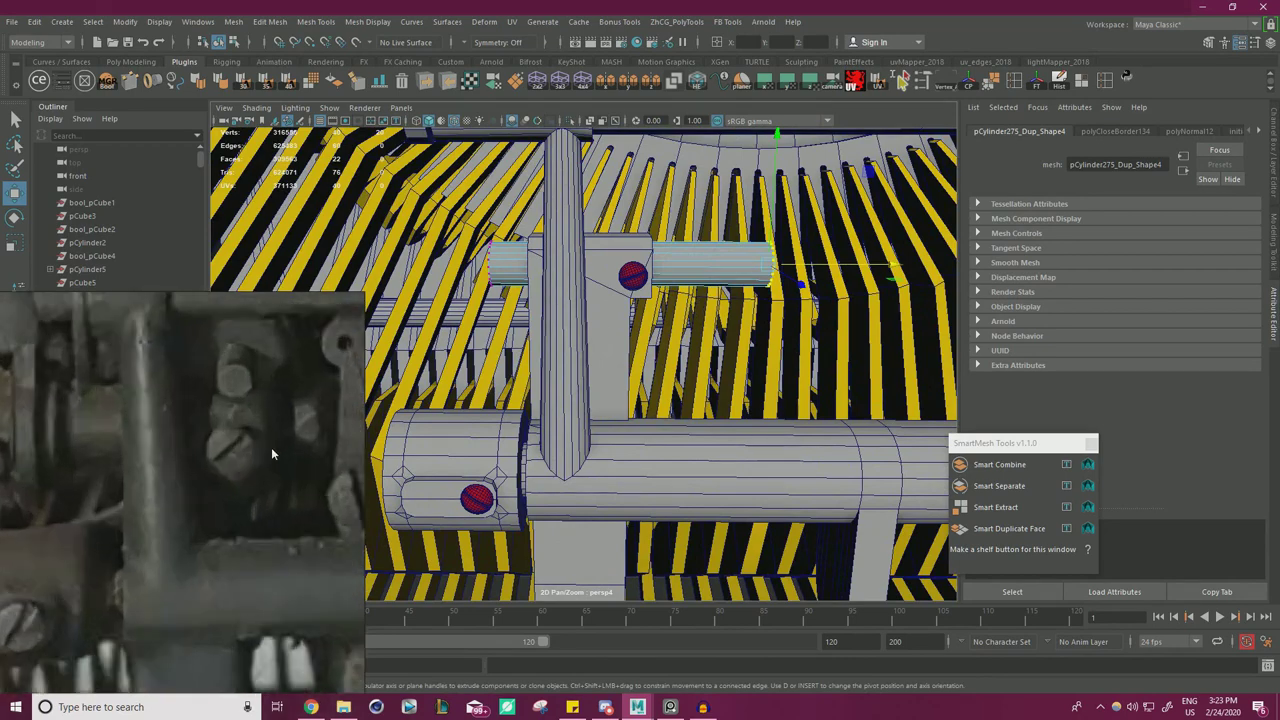
middle_click_drag(271, 447, 228, 457)
left_click_drag(868, 264, 748, 265)
left_click_drag(403, 381, 335, 378, "alt")
right_click_drag(335, 378, 520, 350, "alt")
middle_click_drag(690, 220, 658, 341, "alt")
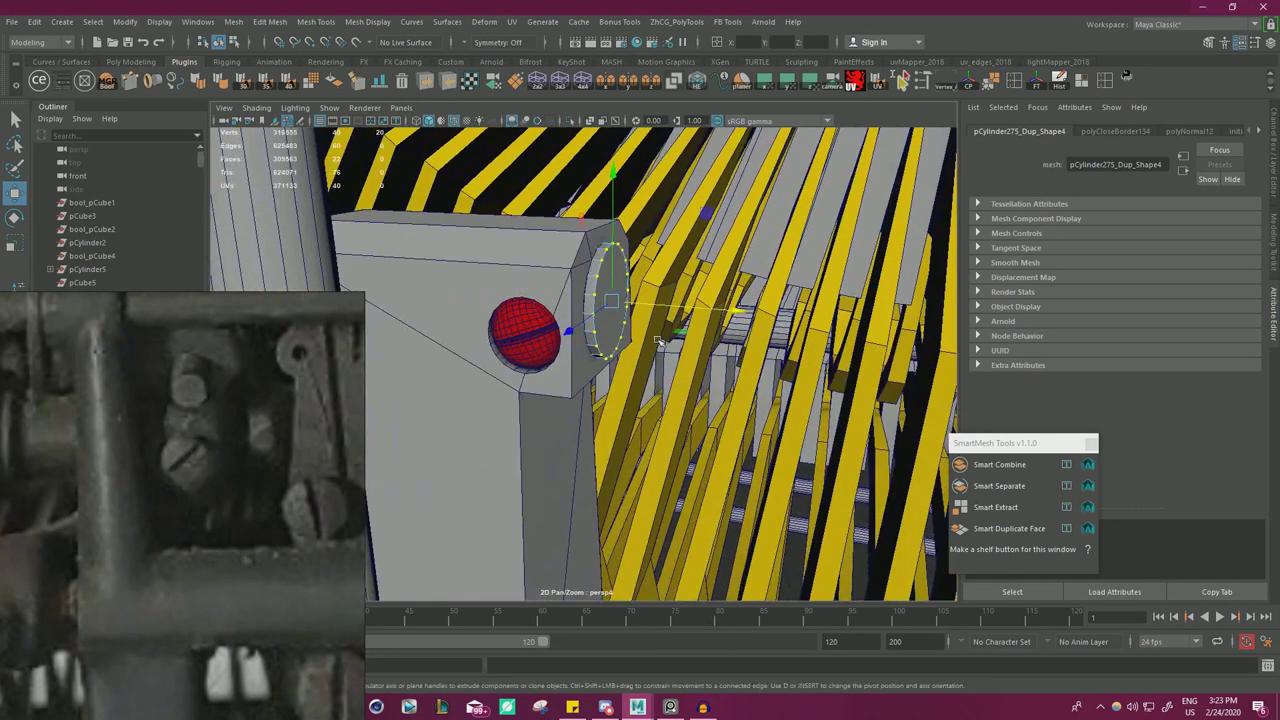
left_click_drag(676, 308, 583, 331)
scroll(583, 331, "down", 6)
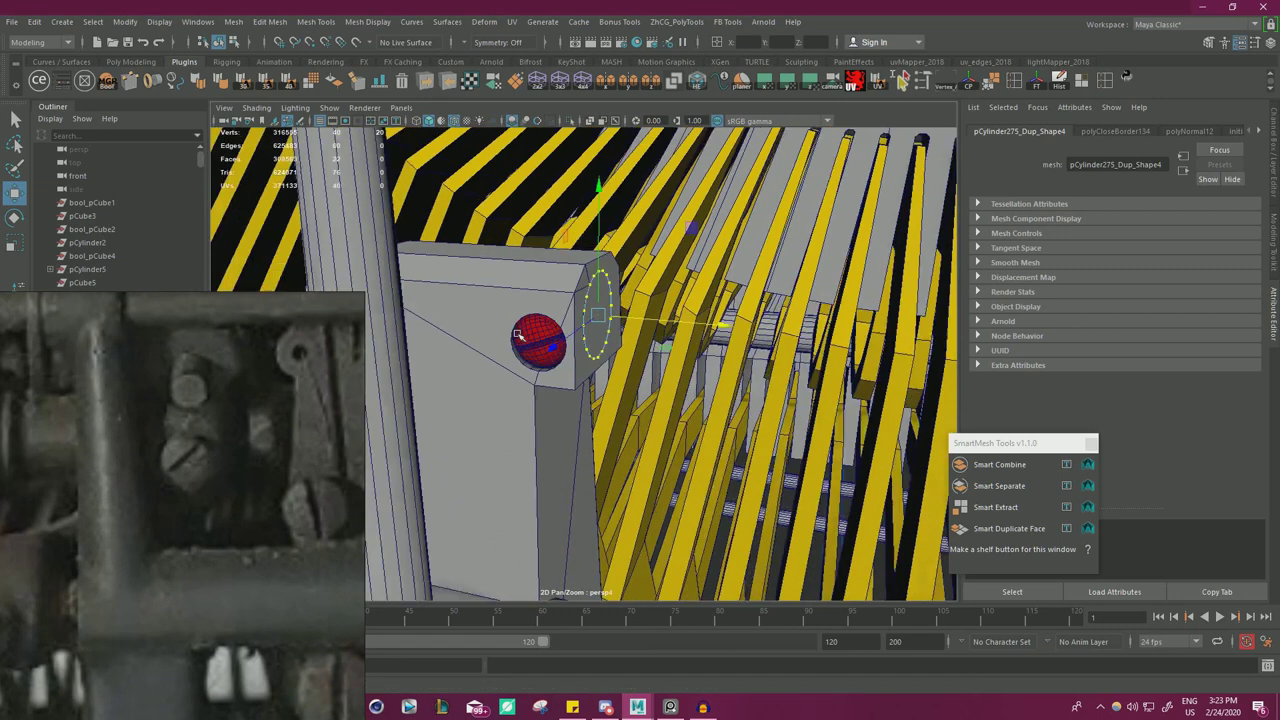
- Lengthen the short horizontal pin on the bracket's outer side by moving its end face further outward
scroll(200, 432, "down", 2)
middle_click_drag(202, 436, 297, 436)
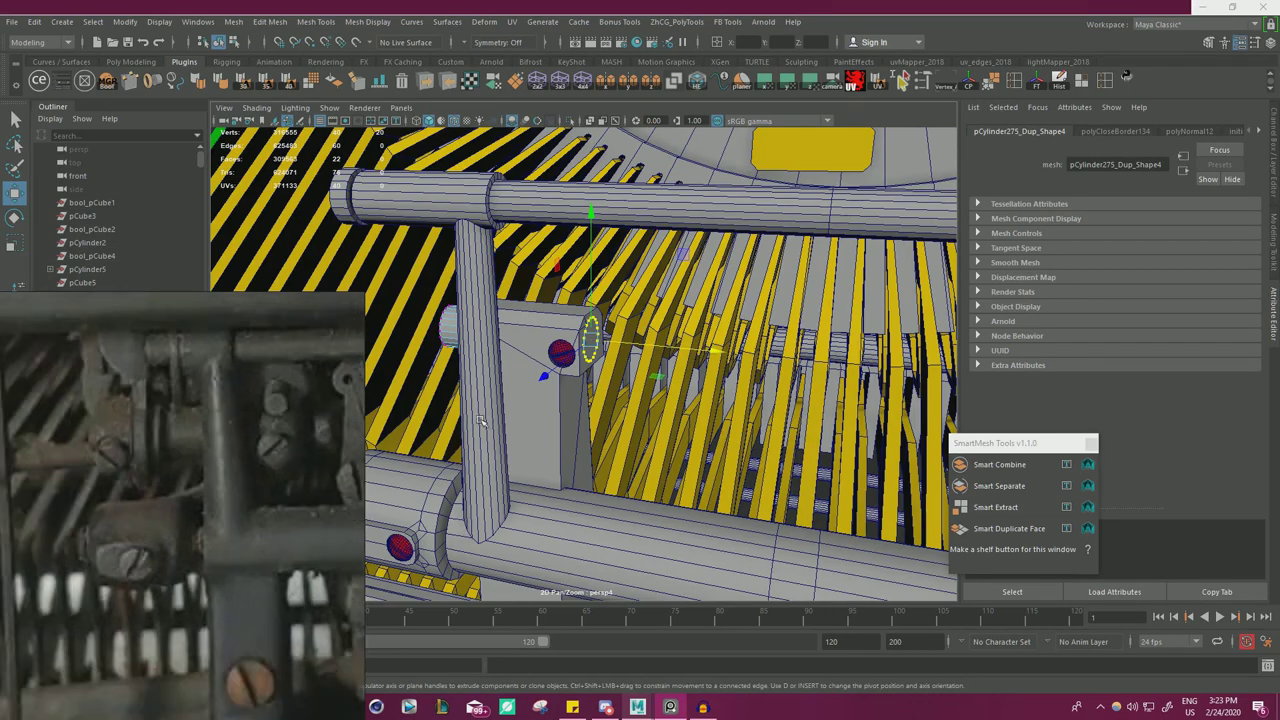
left_click_drag(690, 388, 715, 352, "alt")
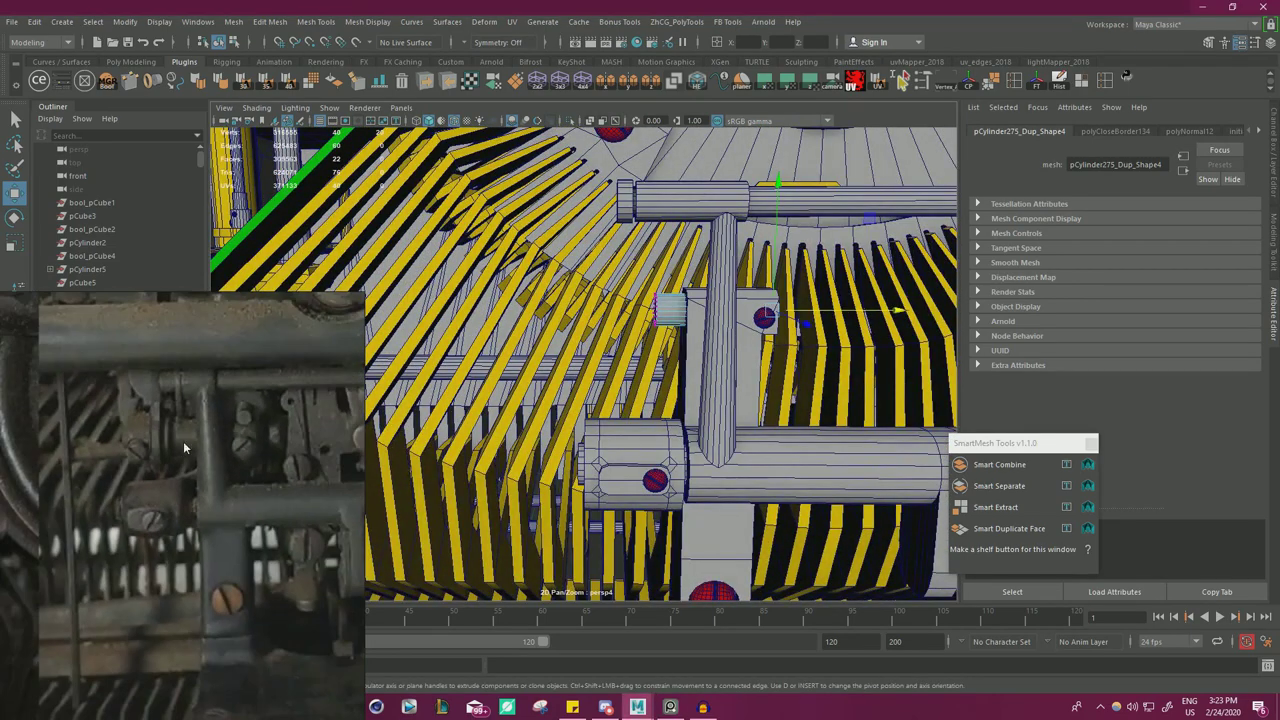
left_click_drag(617, 340, 660, 312, "alt")
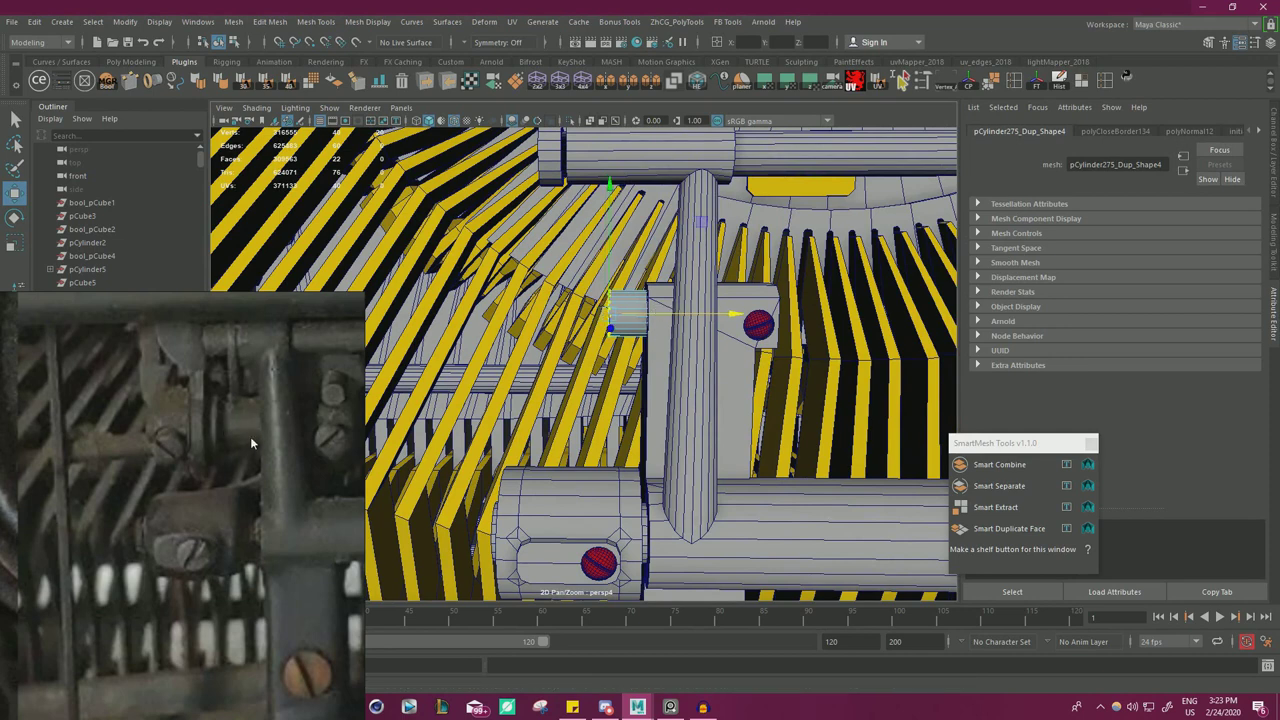
left_click_drag(607, 252, 608, 264, "alt")
middle_click_drag(608, 264, 606, 356, "alt")
left_click_drag(604, 356, 611, 357, "alt")
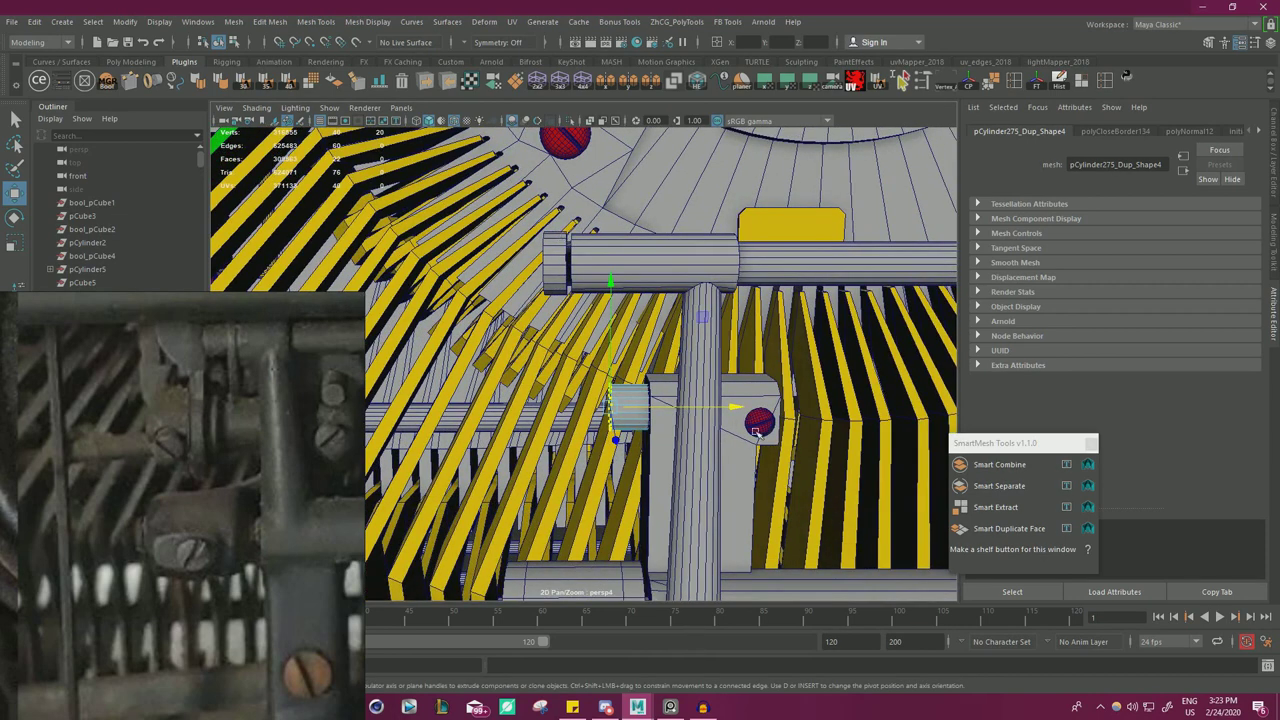
left_click_drag(735, 408, 668, 424)
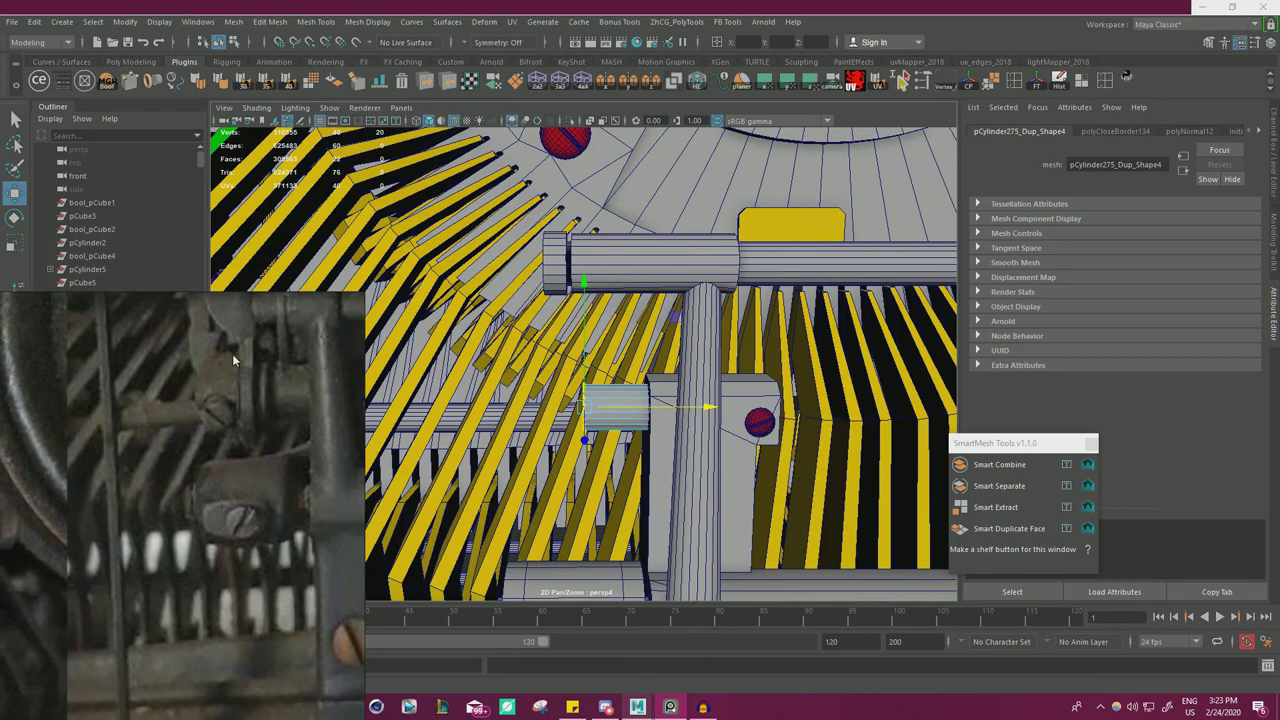
- Examine the typewriter reference photos alongside the outer pin and the upper rod's end collar
scroll(220, 401, "down", 3)
scroll(218, 402, "up", 1)
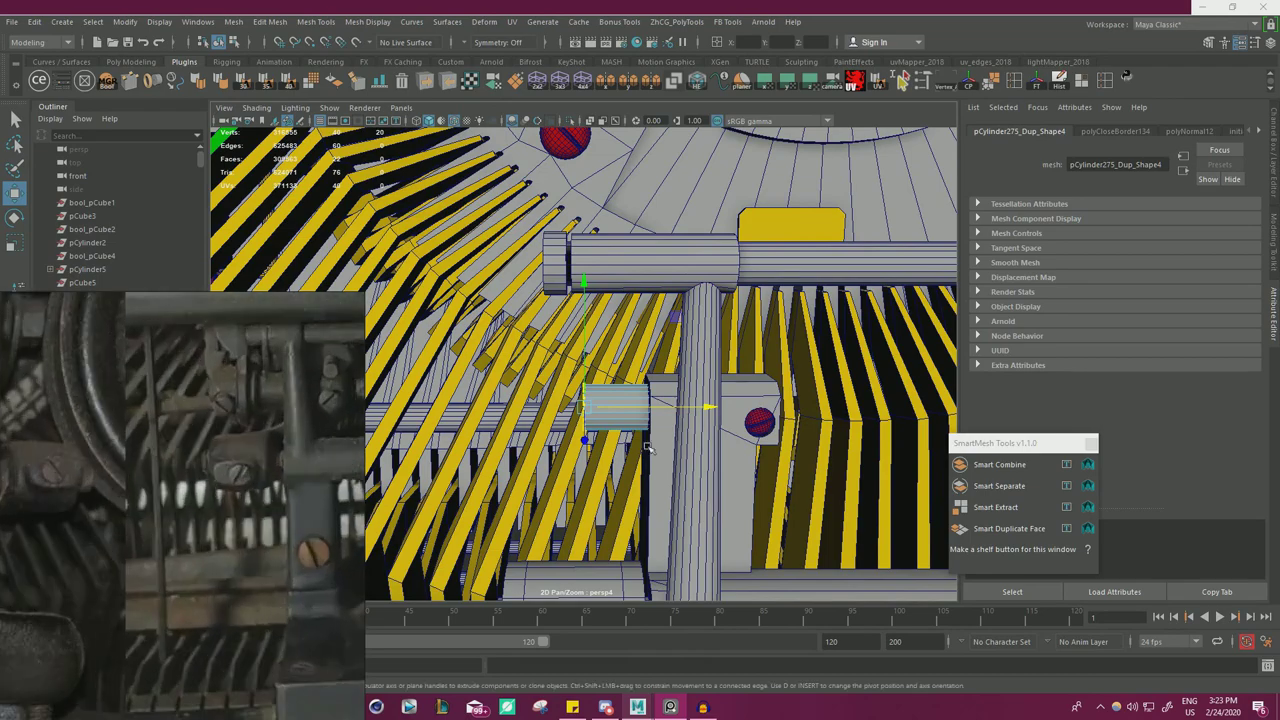
right_click_drag(692, 408, 628, 413, "alt")
left_click_drag(628, 413, 614, 402, "alt")
middle_click_drag(614, 402, 620, 366, "alt")
right_click_drag(620, 366, 682, 374, "alt")
left_click_drag(682, 374, 688, 377, "alt")
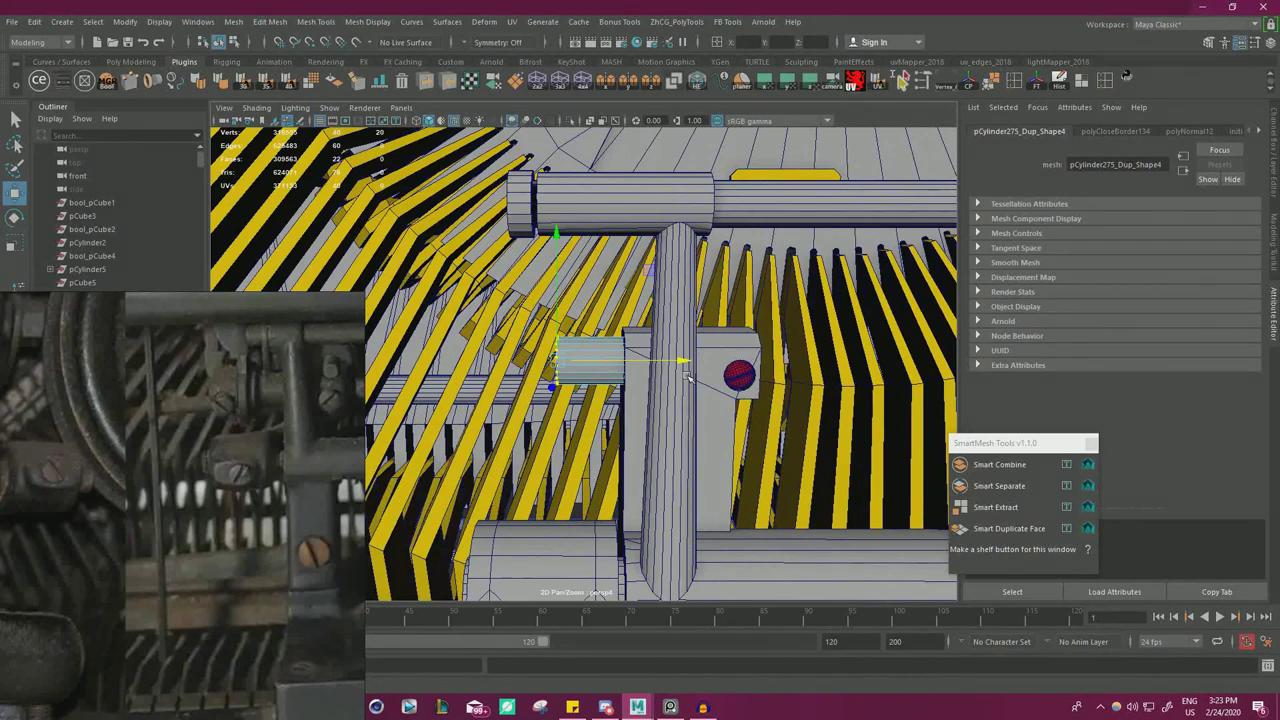
left_click(515, 216)
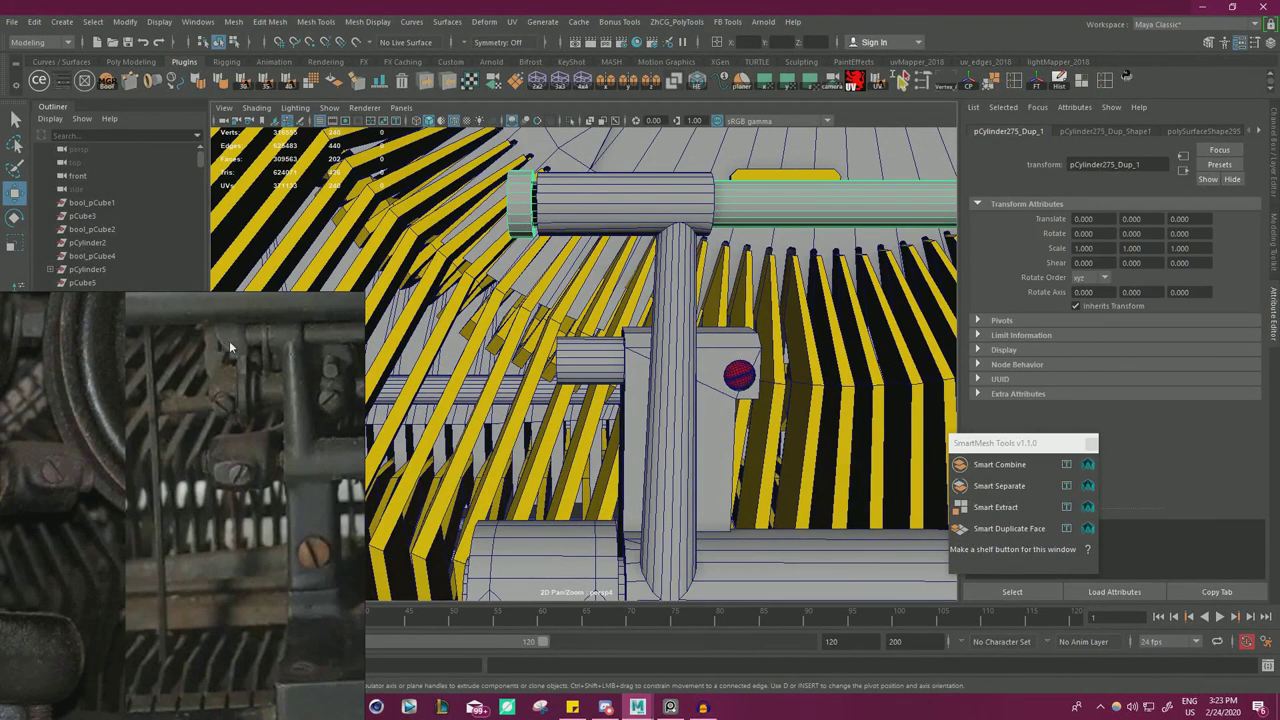
left_click_drag(456, 383, 621, 254, "alt")
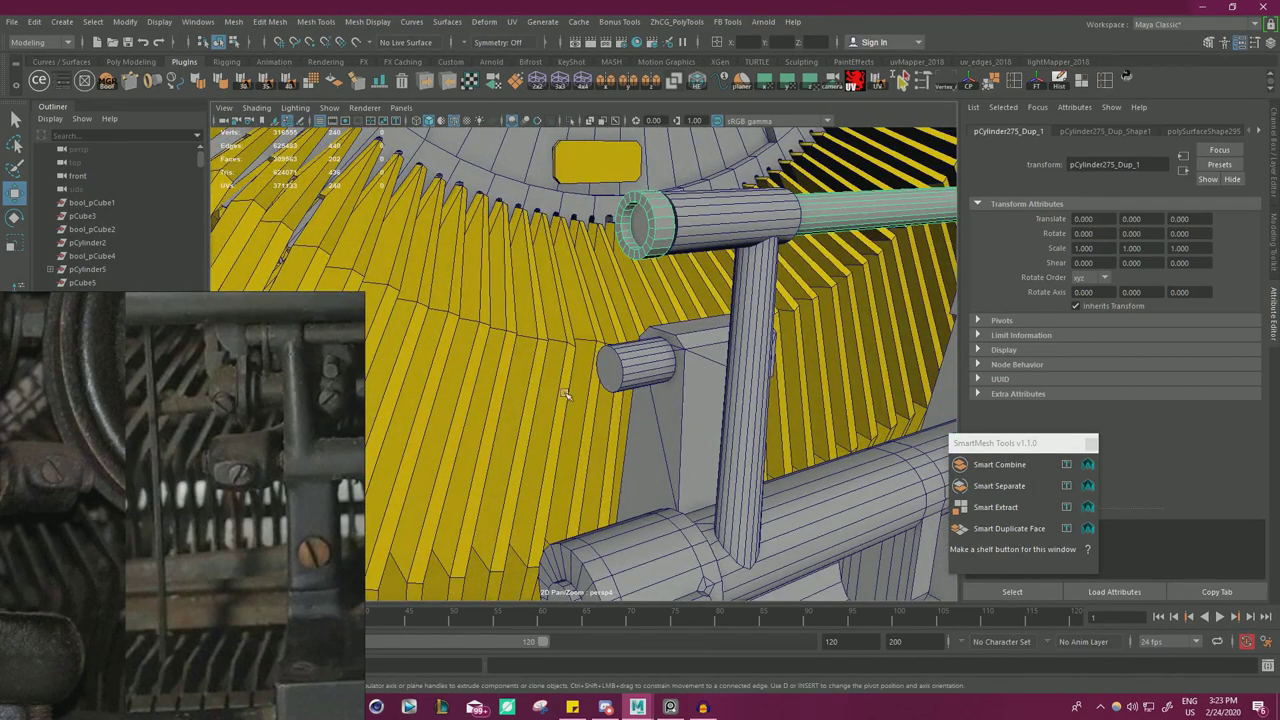
left_click_drag(621, 392, 688, 256, "alt")
left_click_drag(588, 348, 612, 368, "alt")
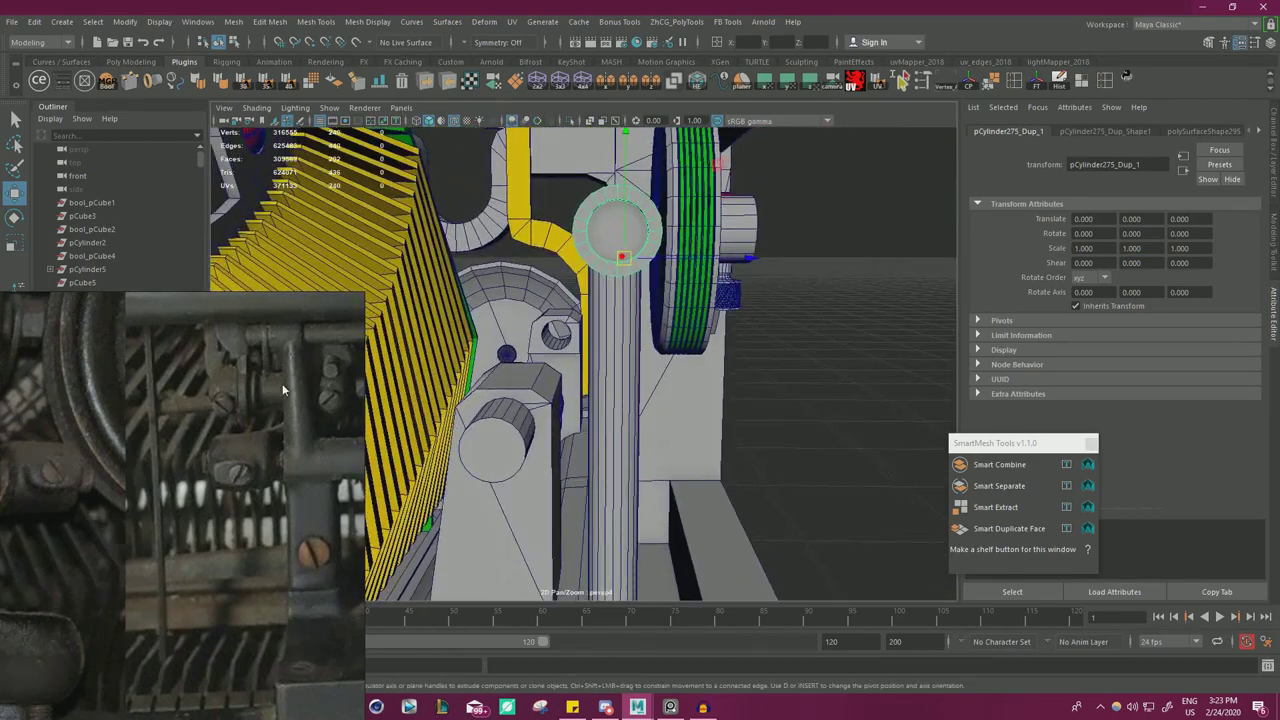
scroll(254, 414, "down", 5)
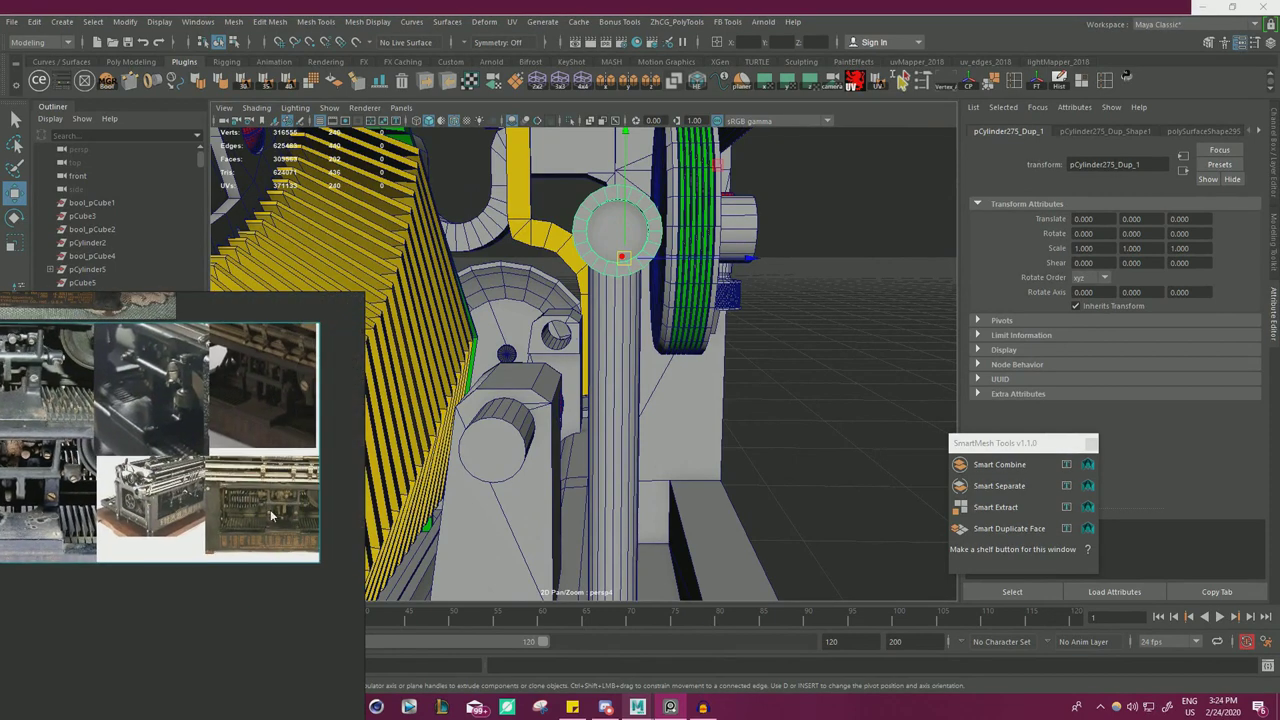
middle_click_drag(232, 416, 175, 422)
scroll(170, 505, "up", 4)
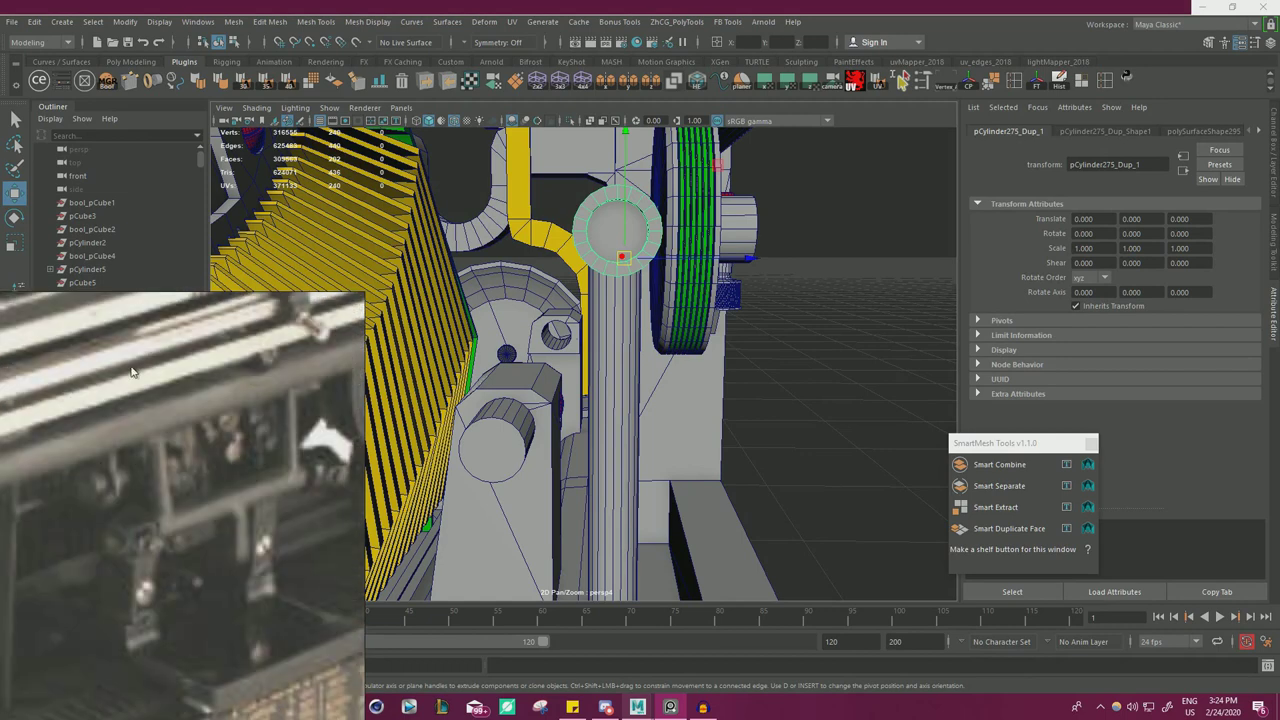
scroll(90, 485, "down", 4)
scroll(88, 481, "up", 5)
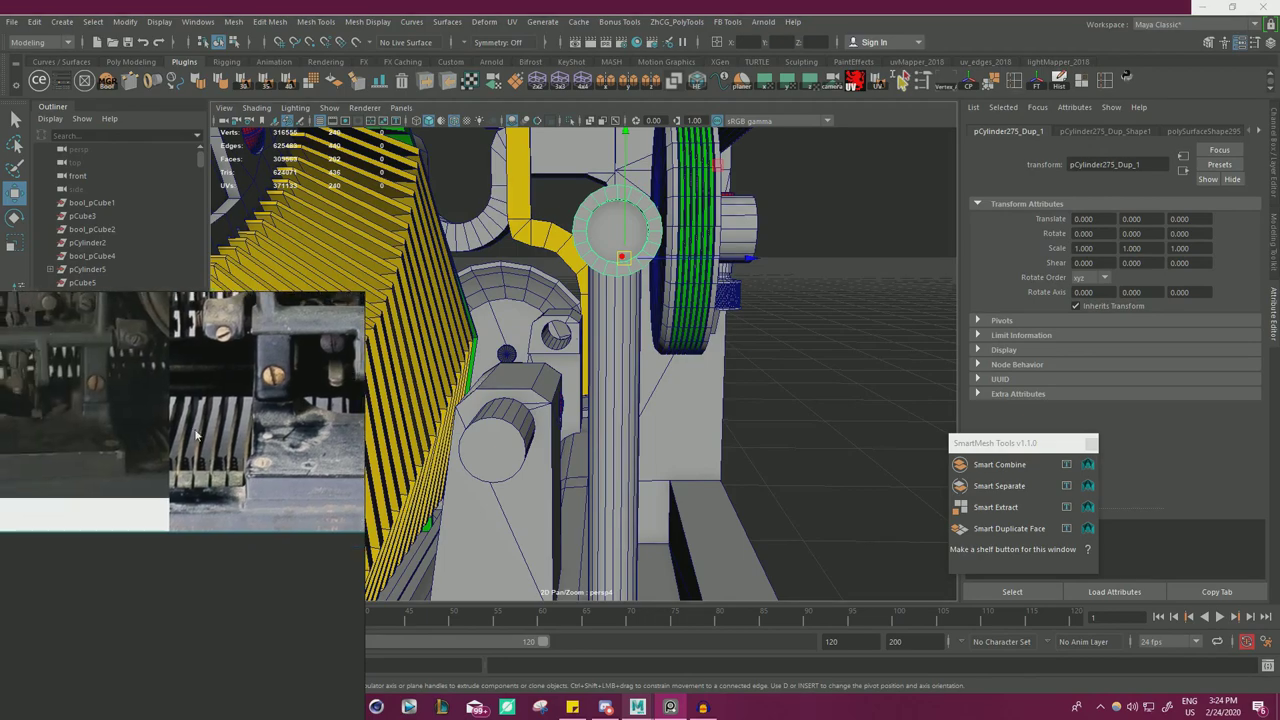
scroll(117, 470, "up", 4)
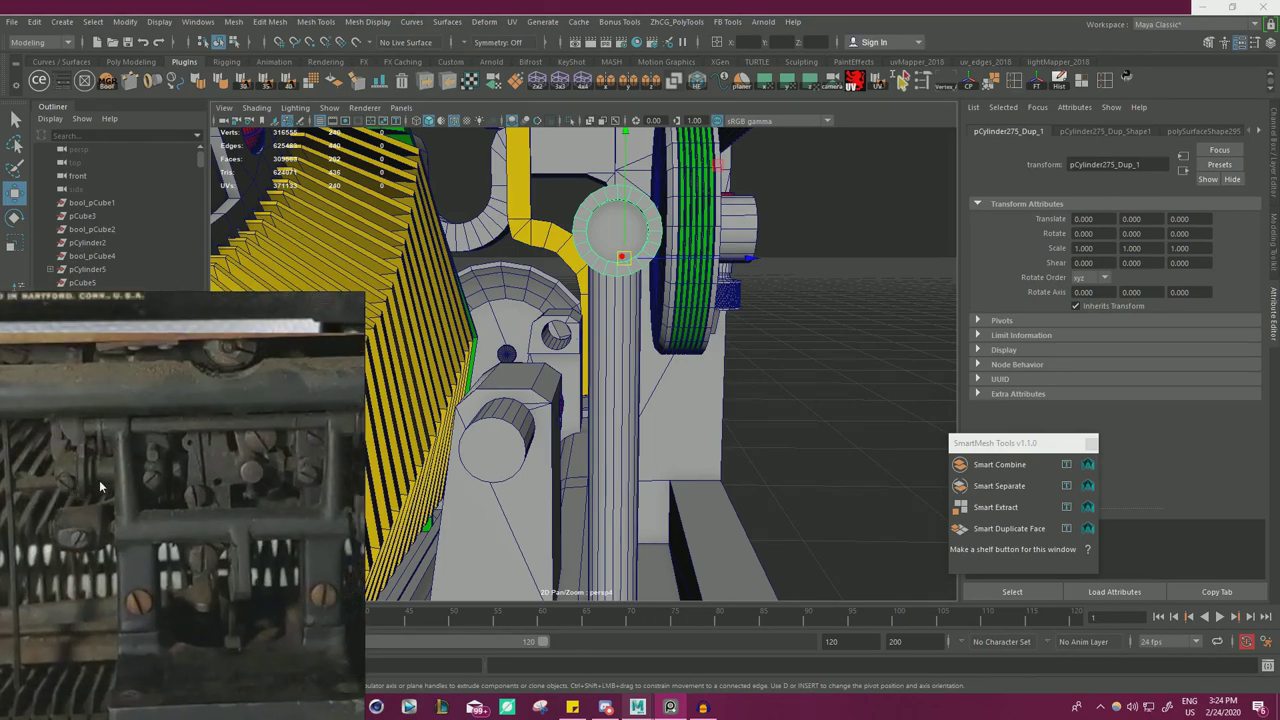
- Insert a ModIt hex bolt on the circular face at the bracket head's inner side
left_click_drag(670, 362, 679, 391, "alt")
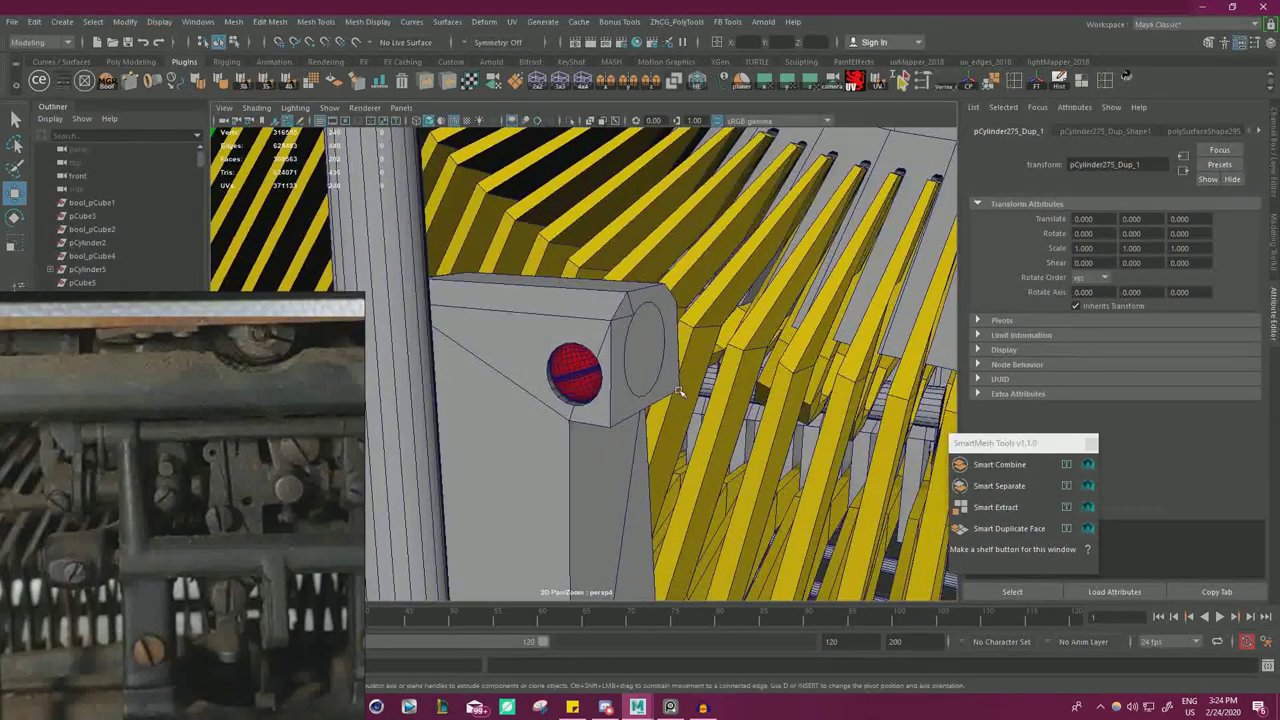
right_click_drag(643, 324, 646, 364)
left_click(646, 368)
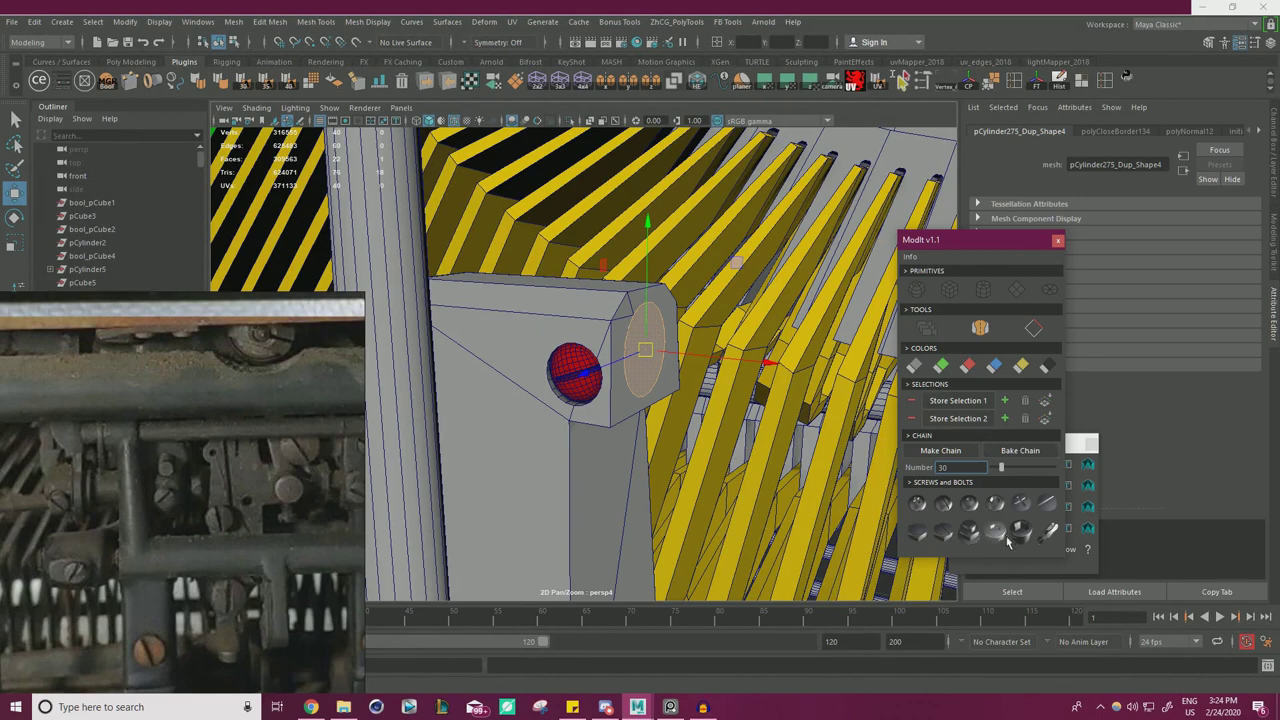
left_click(917, 536)
scroll(668, 392, "down", 3)
left_click_drag(656, 388, 734, 374, "alt")
left_click(634, 352)
- Scale the hex bolt until its head covers the circular face on the bracket
key("r")
left_click_drag(548, 358, 396, 404)
left_click_drag(640, 394, 500, 388, "alt")
right_click_drag(500, 388, 583, 391, "alt")
left_click_drag(583, 392, 440, 360, "alt")
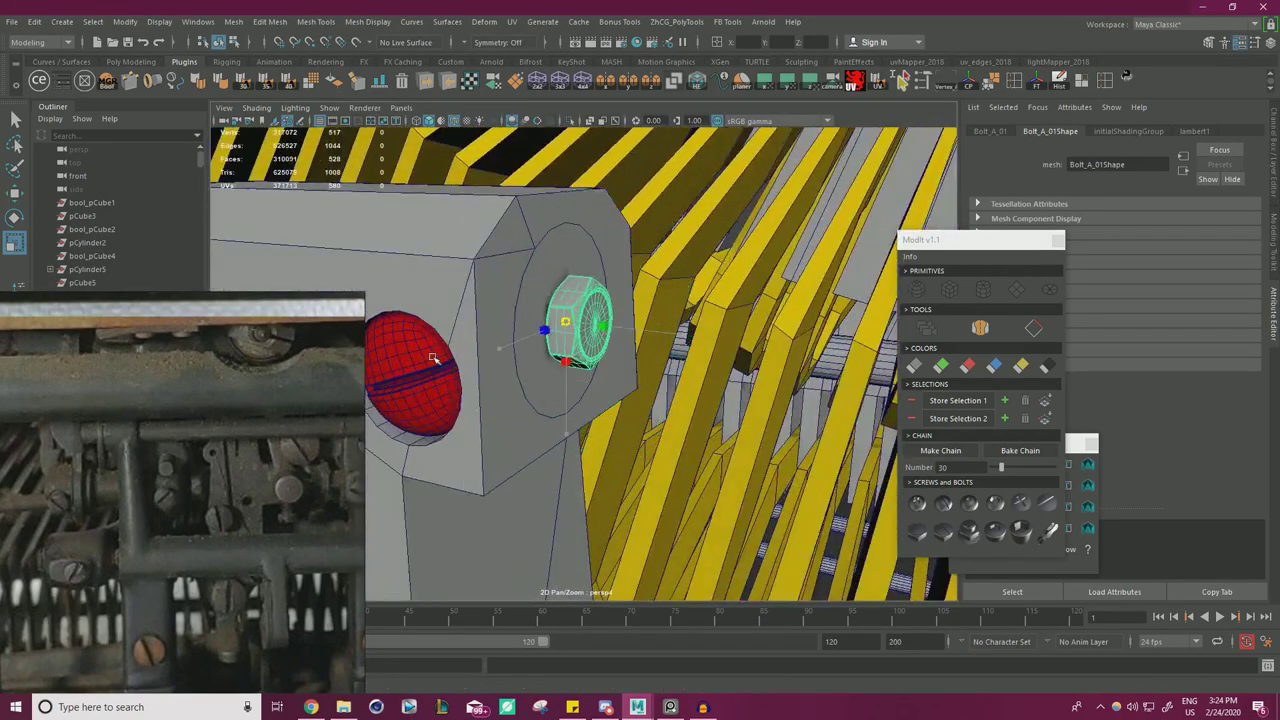
left_click_drag(668, 350, 583, 331, "alt")
left_click_drag(583, 331, 465, 348, "alt")
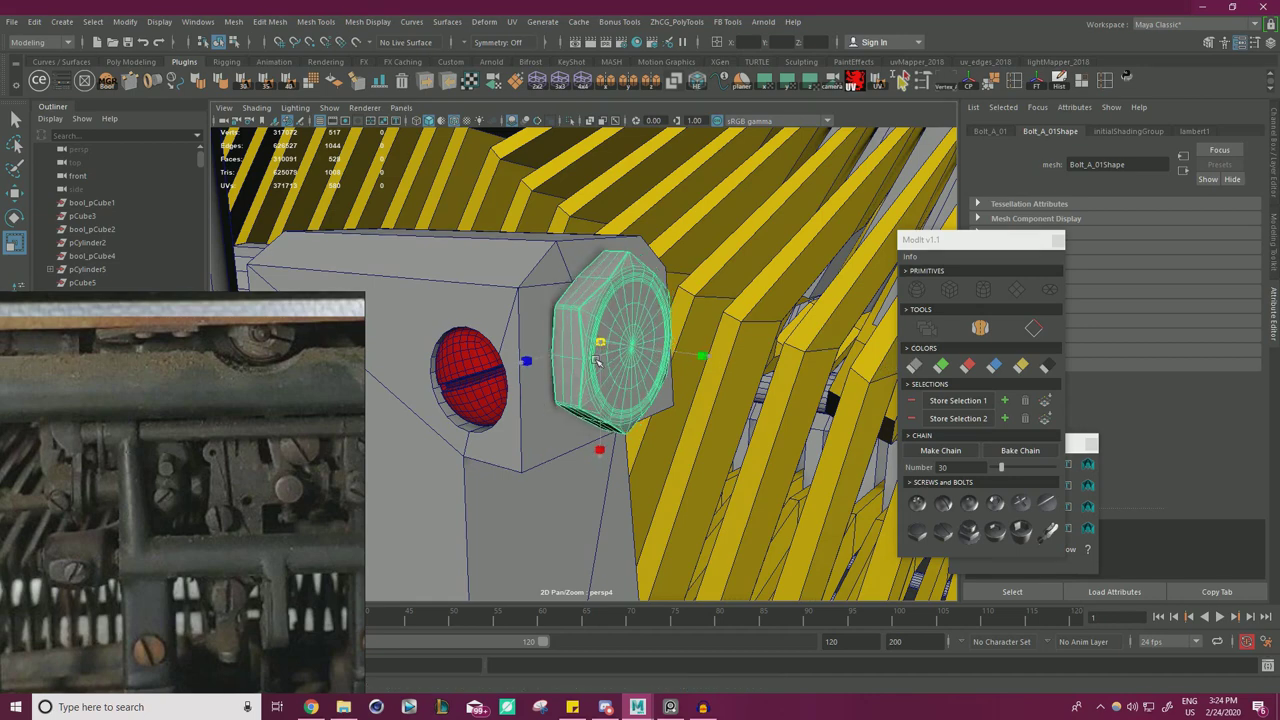
- Rotate the hex bolt about its own axis, color it red and close the ModIt window
key("e")
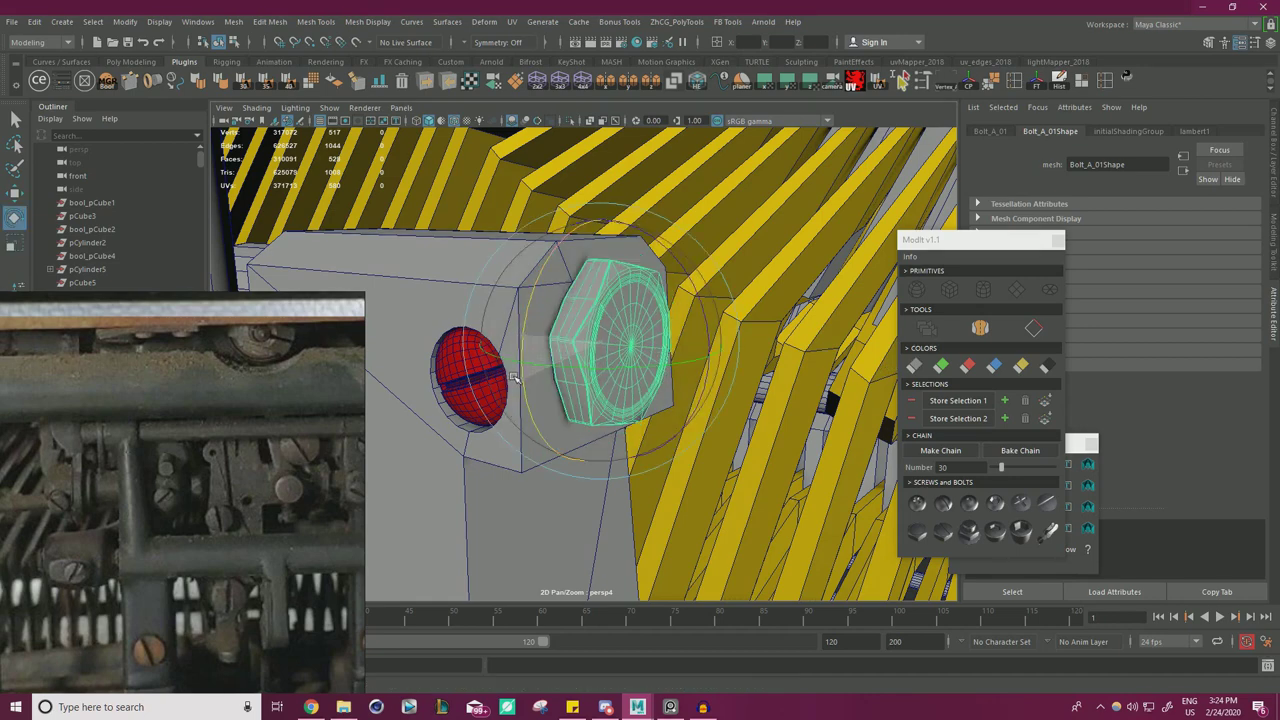
left_click_drag(521, 364, 593, 343, "alt")
left_click_drag(664, 287, 640, 310)
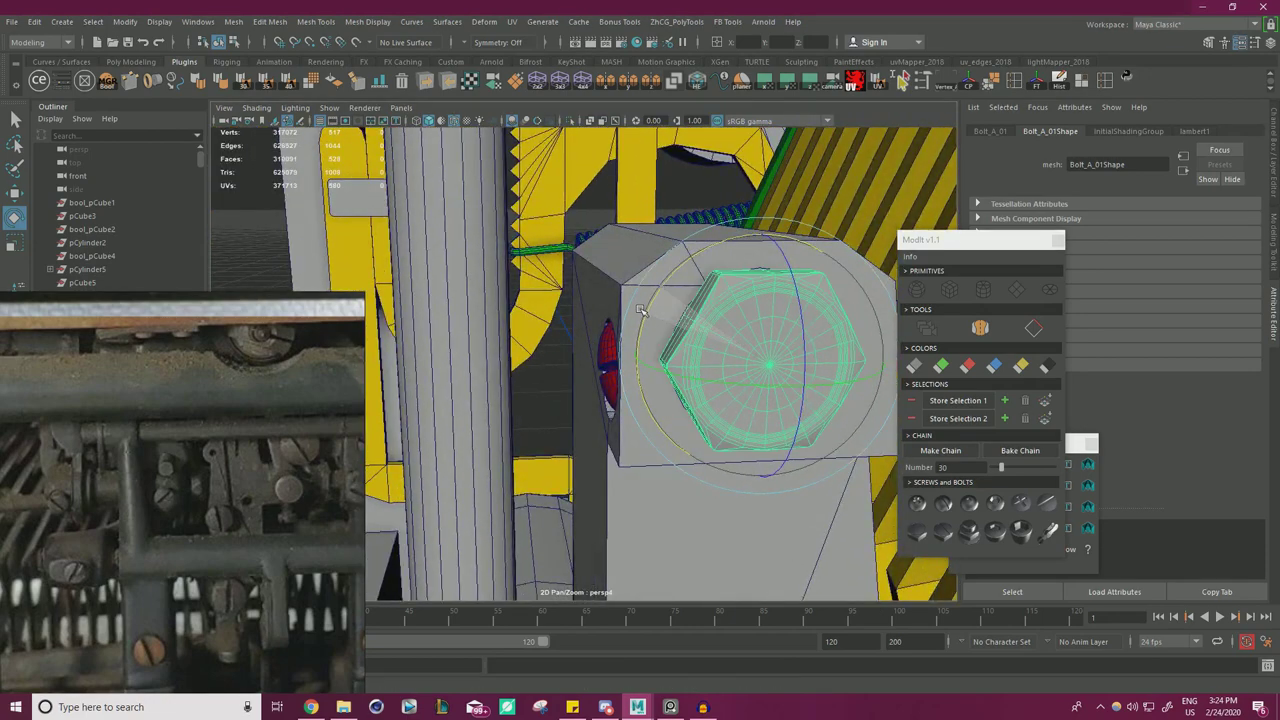
key("w")
left_click(967, 366)
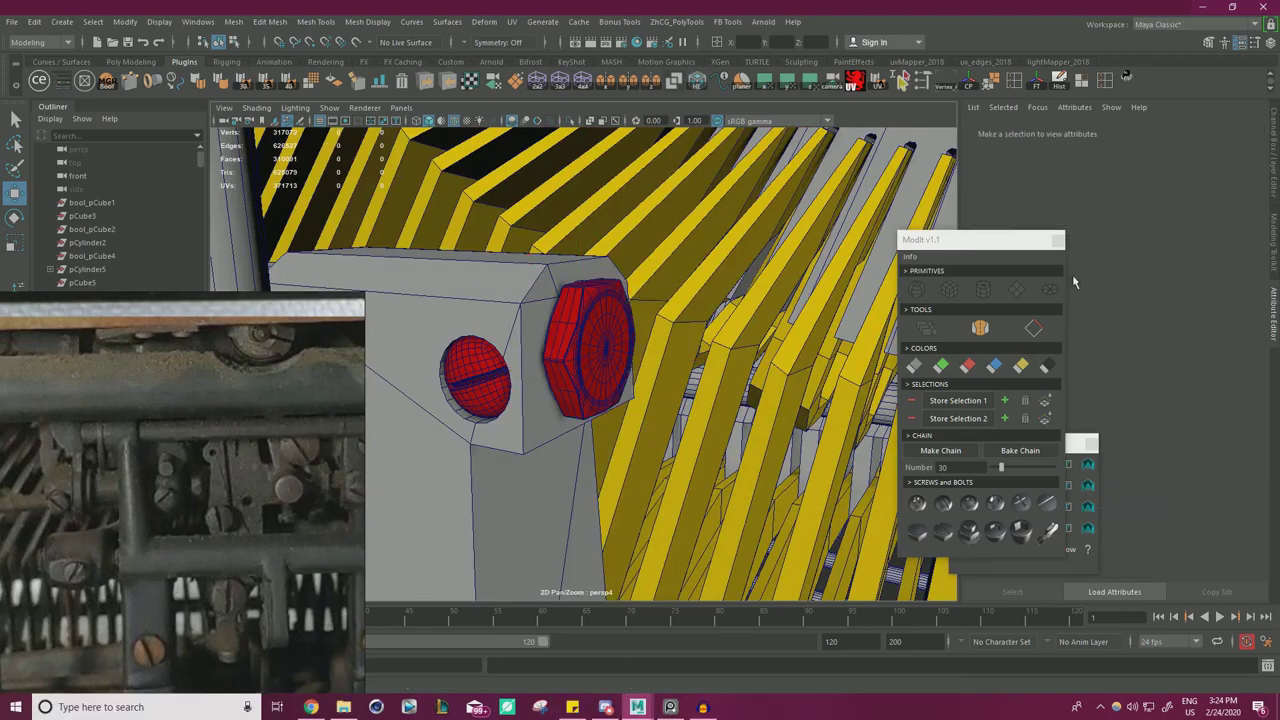
left_click(1057, 240)
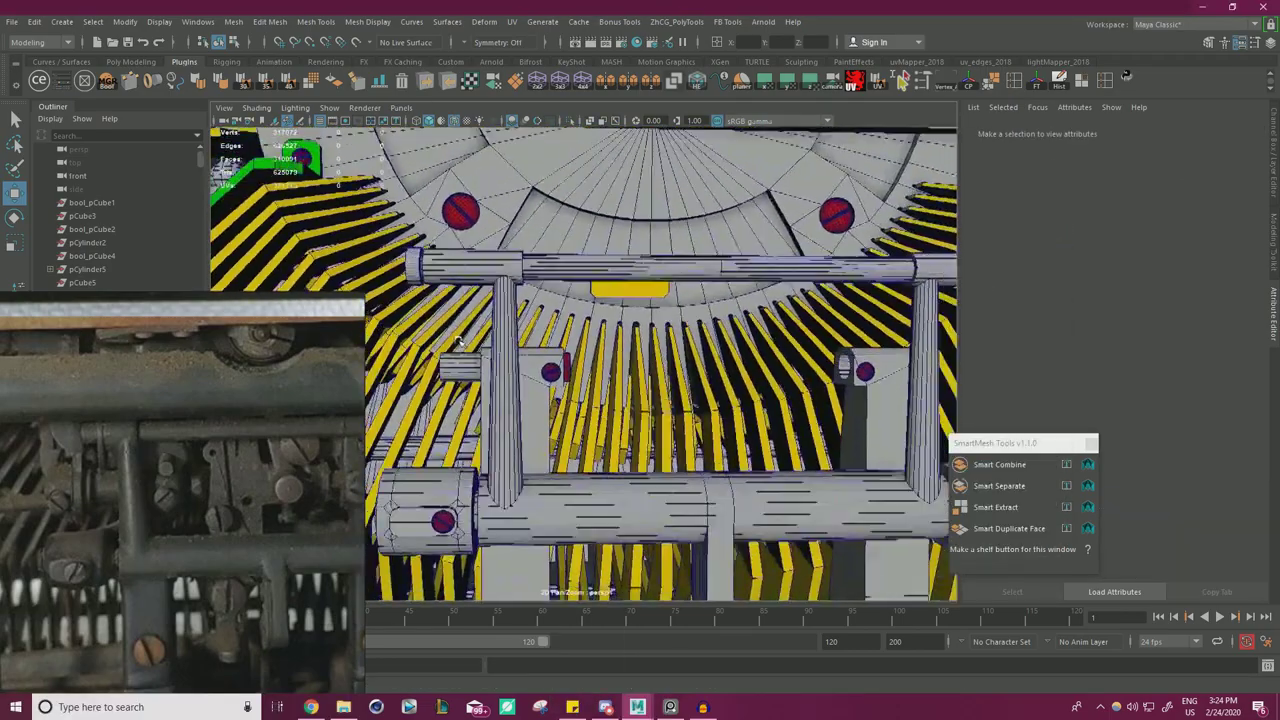
- Move the red hex bolt inward, clear of the bracket head's inner face
mouse_move(459, 341)
left_mouse_down("alt")
mouse_move(436, 348)
mouse_move(452, 341)
left_mouse_up("alt")
left_click(569, 366)
left_click_drag(572, 368, 524, 340, "alt")
right_click_drag(524, 340, 632, 338, "alt")
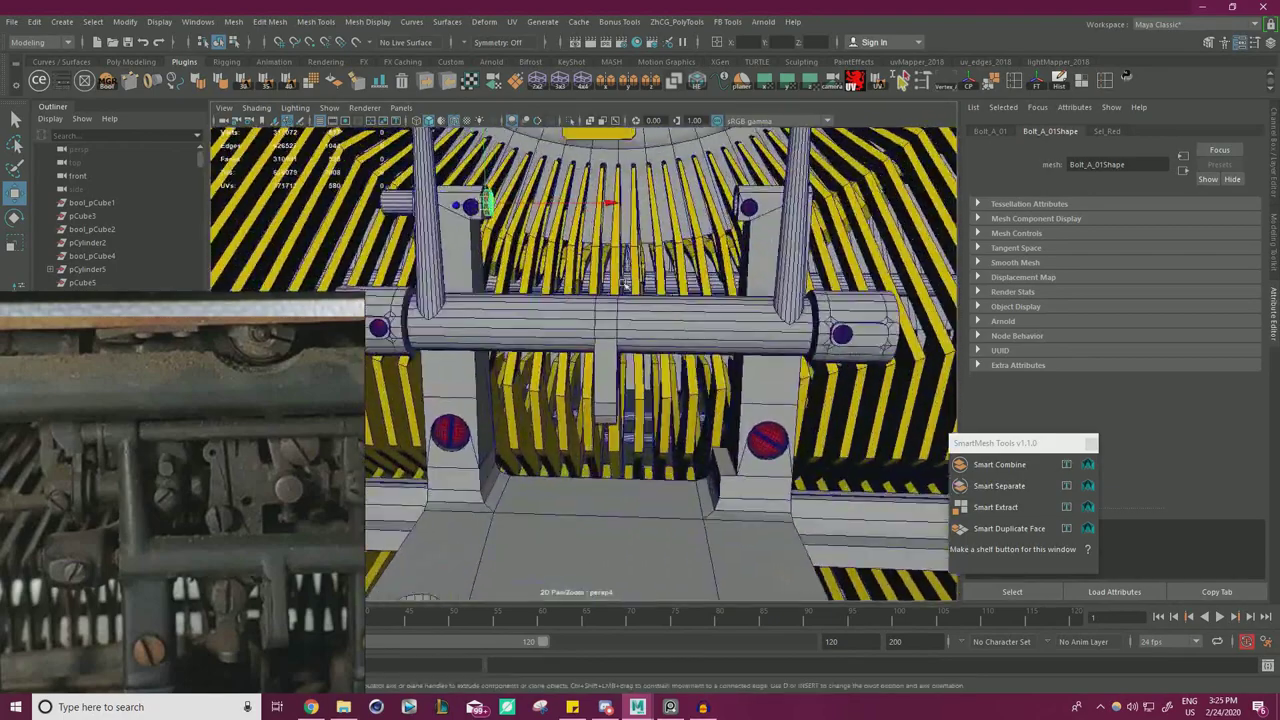
left_click_drag(632, 338, 640, 315, "alt")
key("r")
key("w")
right_click_drag(640, 270, 740, 300, "alt")
middle_click_drag(600, 260, 617, 380, "alt")
right_click_drag(617, 380, 660, 400, "alt")
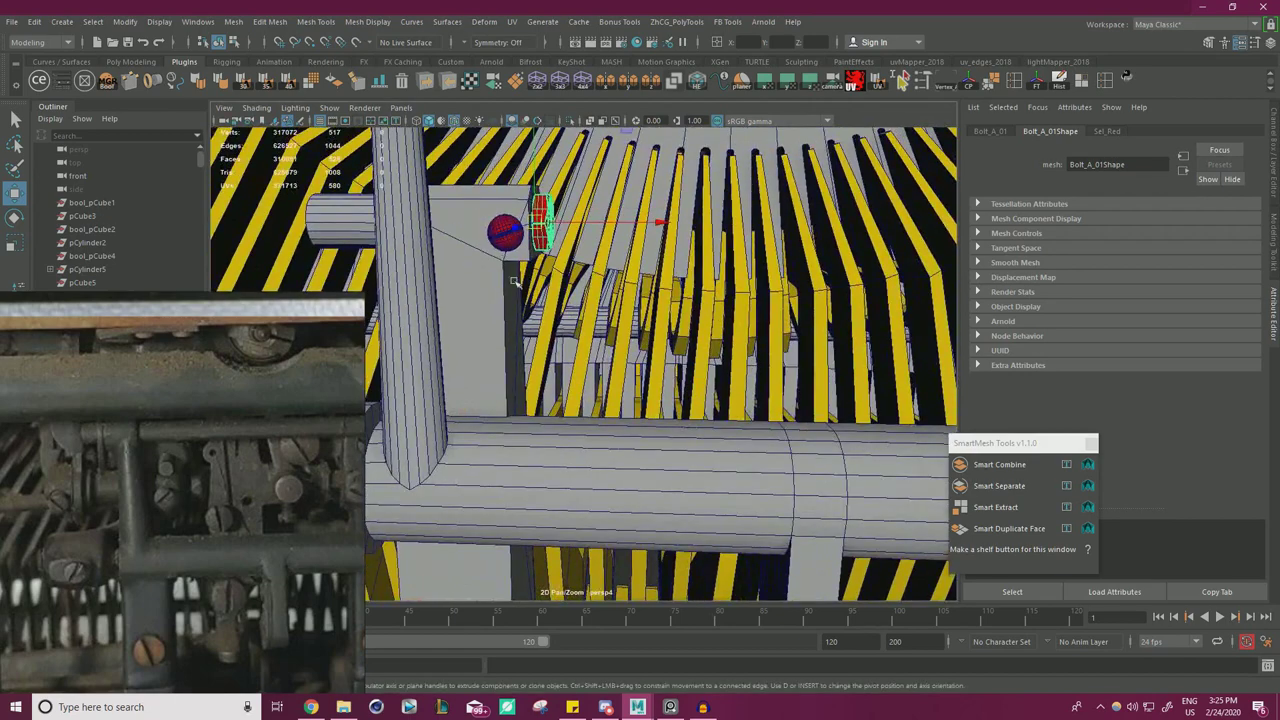
left_click_drag(529, 309, 618, 204, "alt")
left_click_drag(745, 205, 650, 192, "alt")
middle_click_drag(650, 192, 598, 212, "alt")
- Scale the inner end faces of both bracket heads toward each other to extend the heads inward
left_click(663, 196)
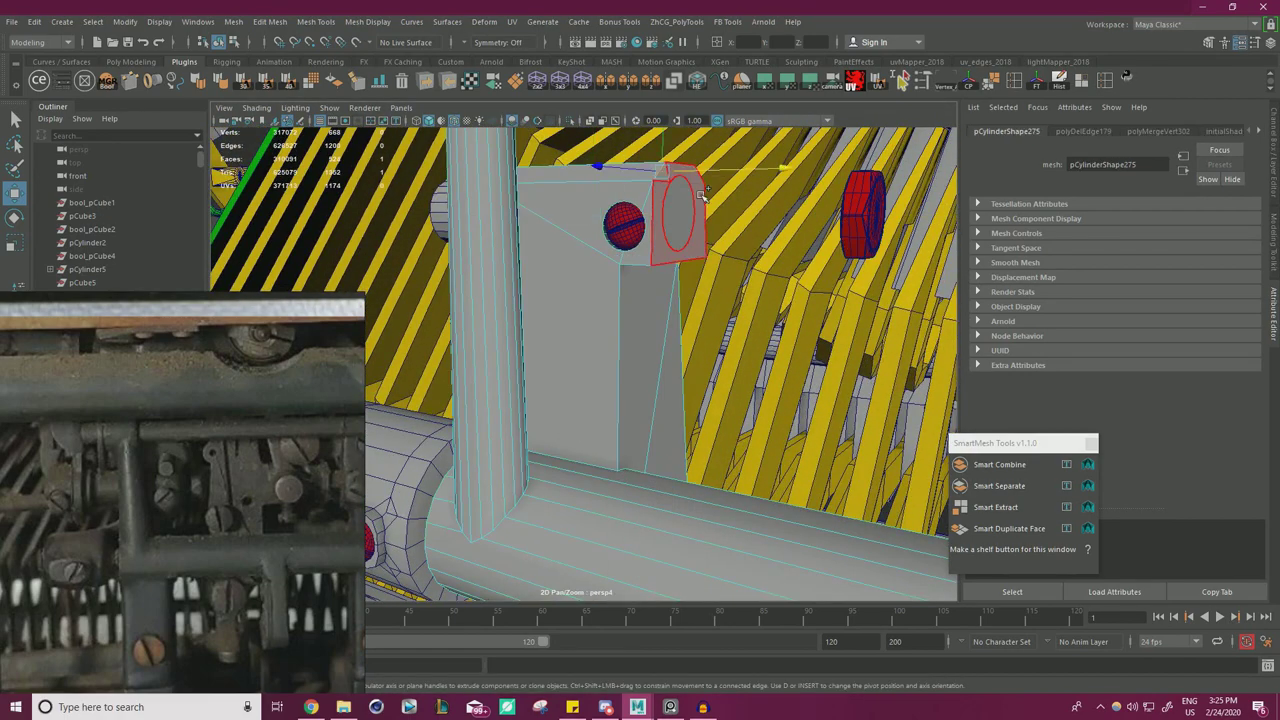
left_click_drag(744, 246, 598, 275, "alt")
right_click_drag(597, 285, 530, 290, "alt")
left_click_drag(530, 290, 631, 324, "alt")
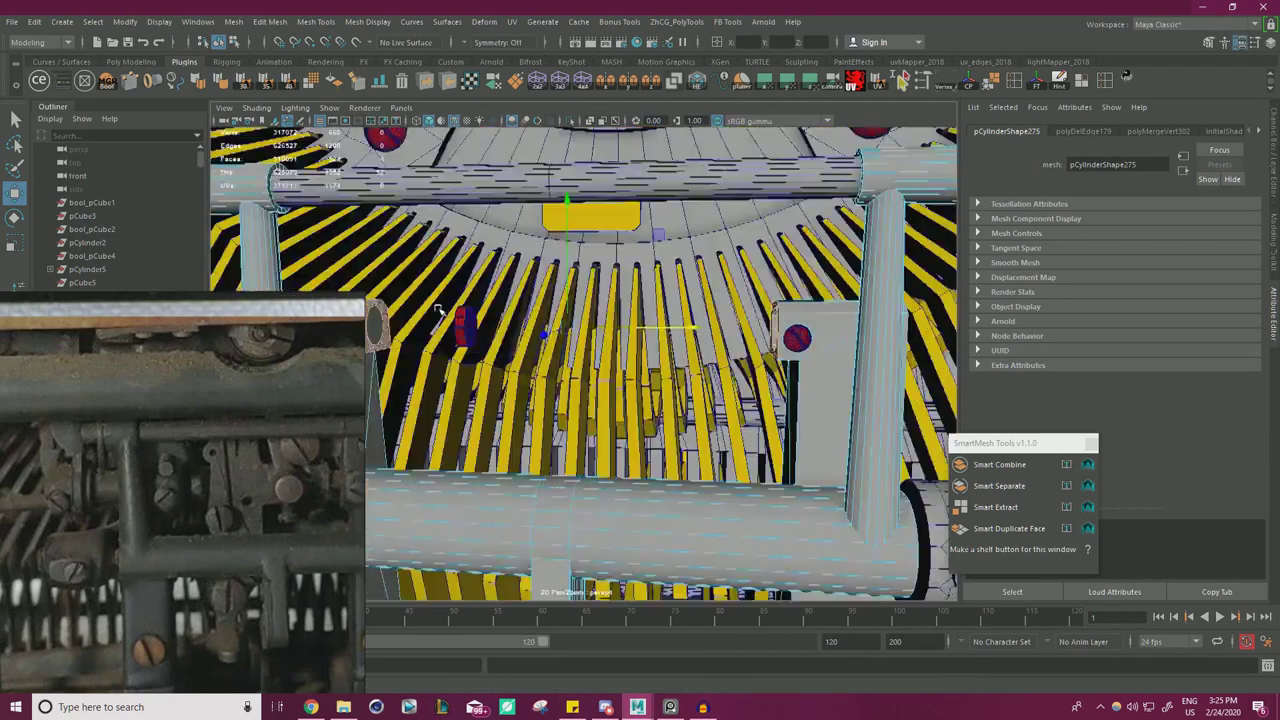
key("r")
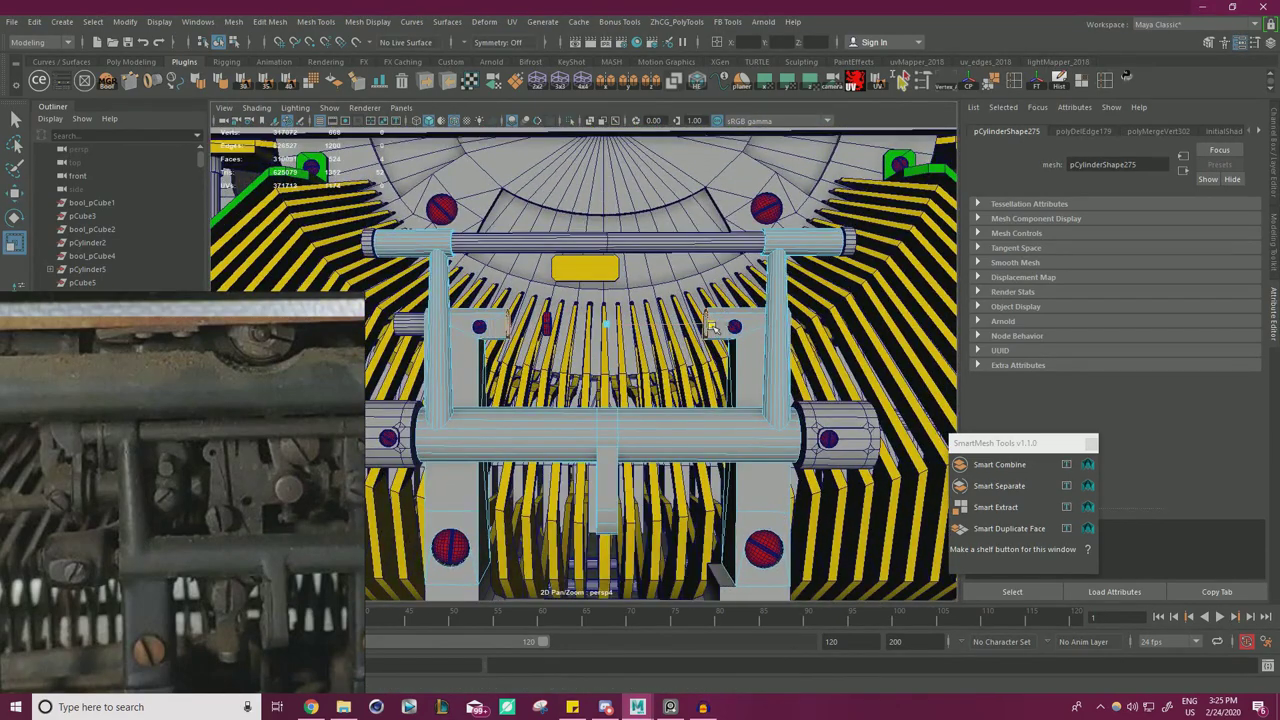
- Move the red hex bolt back against the extended inner face of the bracket head
left_click_drag(716, 326, 655, 270, "alt")
right_click_drag(655, 270, 690, 243)
left_click(656, 274)
key("w")
left_click_drag(722, 280, 612, 276)
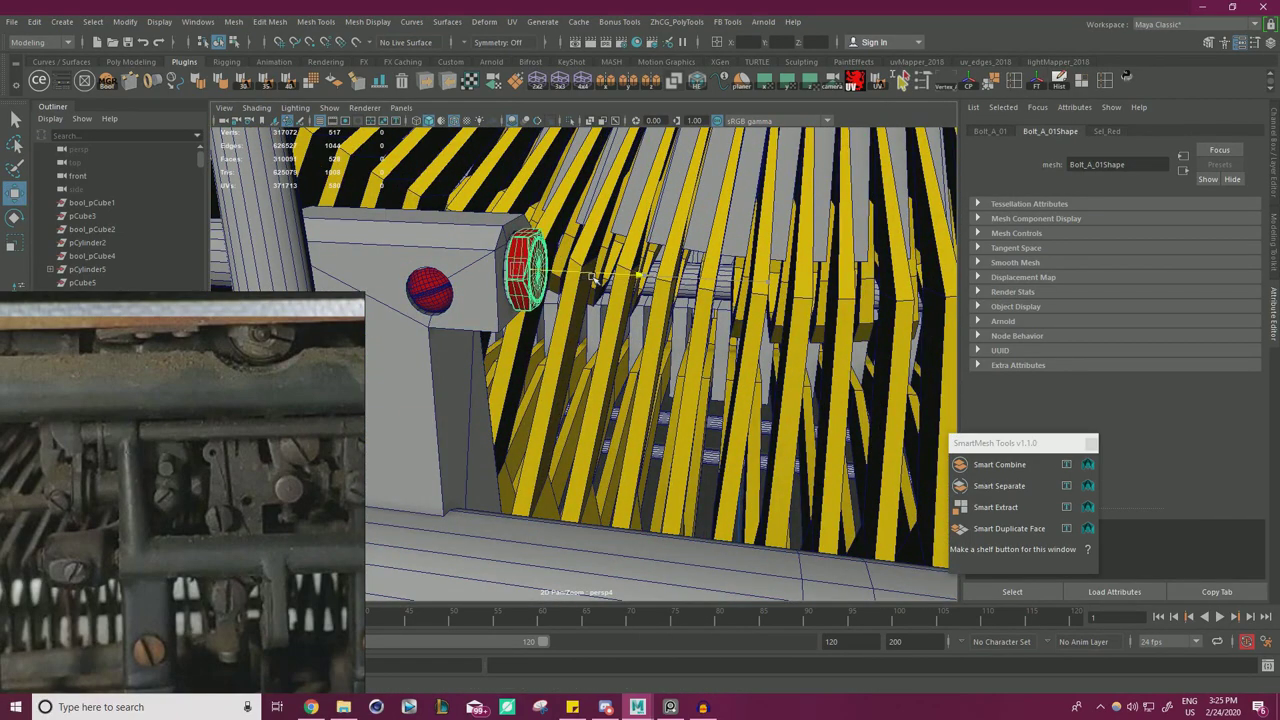
- Place the hex bolt's pivot at the world origin and create a mirrored copy for the opposite bracket
left_click_drag(591, 281, 556, 249, "alt")
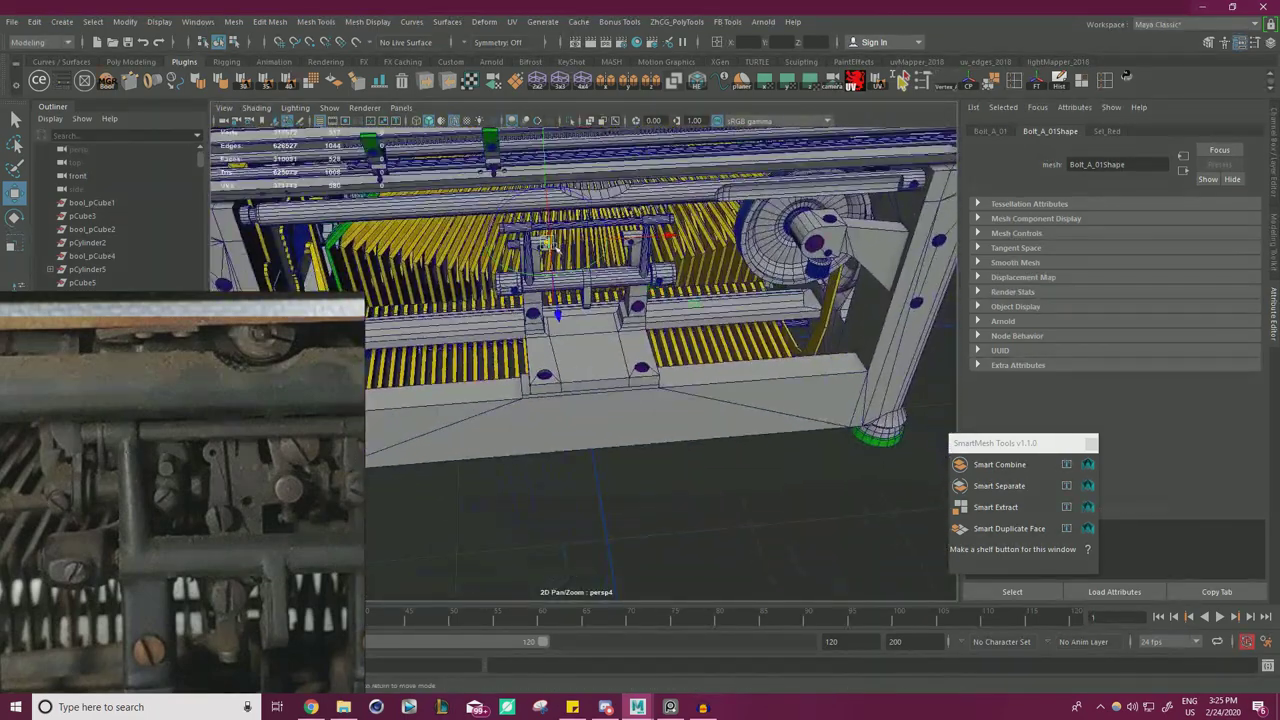
key("e")
key("w")
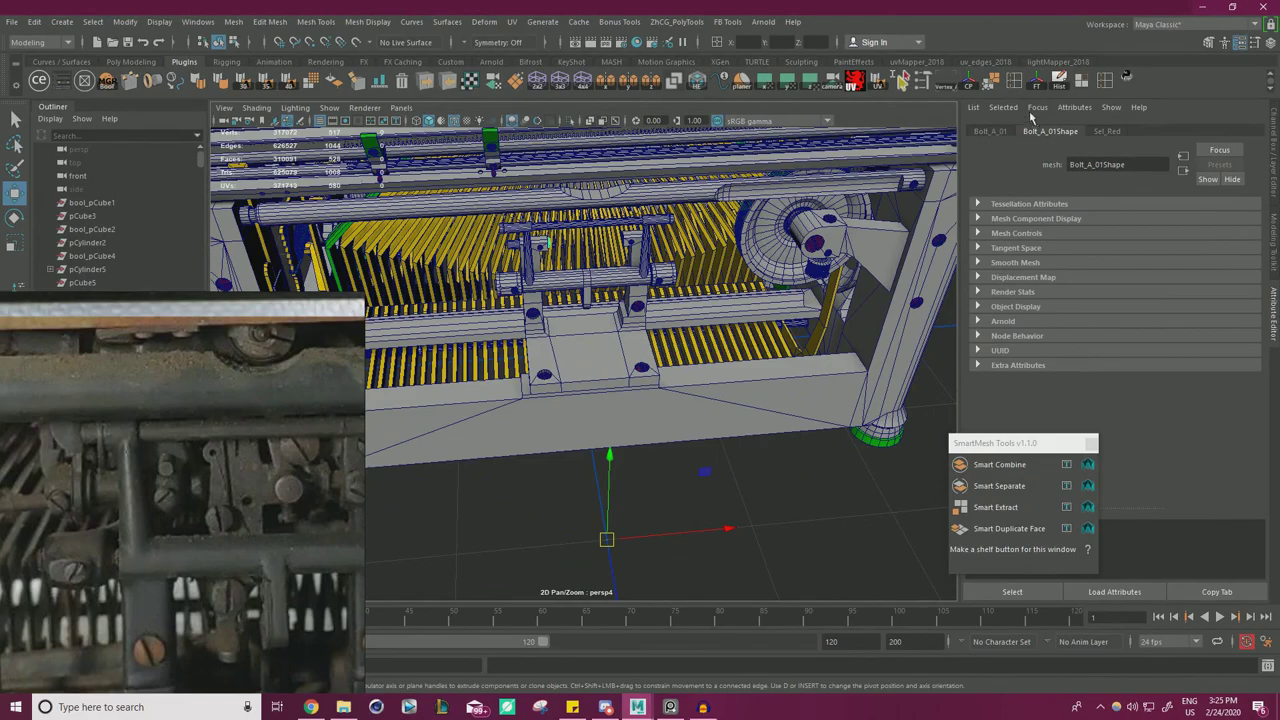
left_click(606, 83)
- Duplicate the cylindrical pin of the bracket head and place the copy outward along its axis, past the free end
right_click_drag(540, 310, 660, 330, "alt")
left_click_drag(660, 330, 570, 340, "alt")
left_click(568, 321)
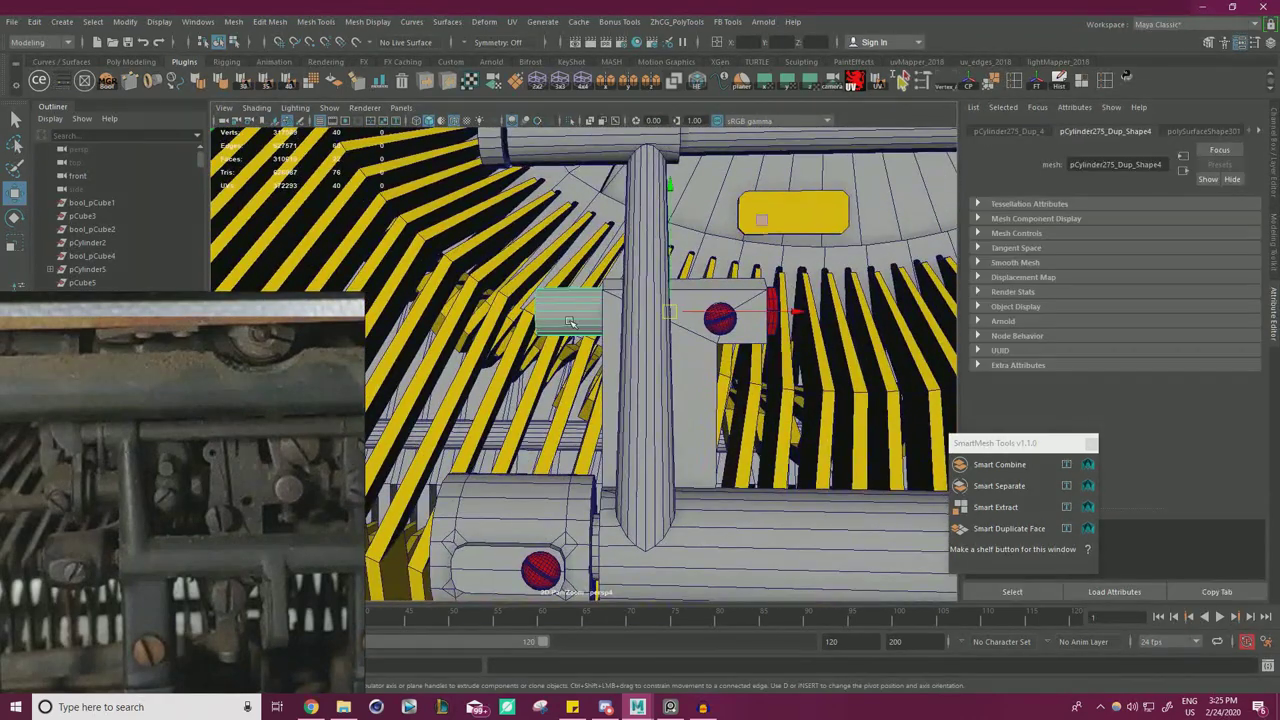
scroll(568, 321, "up", 5)
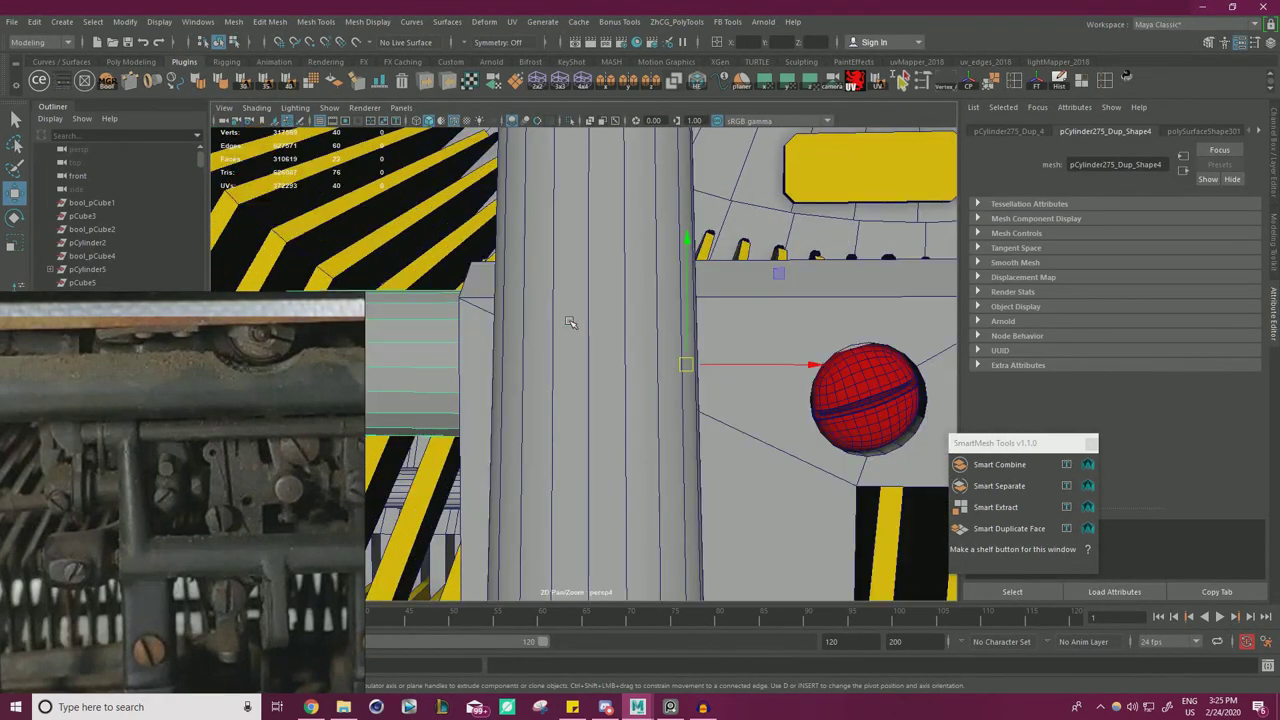
scroll(641, 325, "down", 5)
left_click_drag(641, 325, 447, 354, "alt")
middle_click_drag(83, 498, 162, 494)
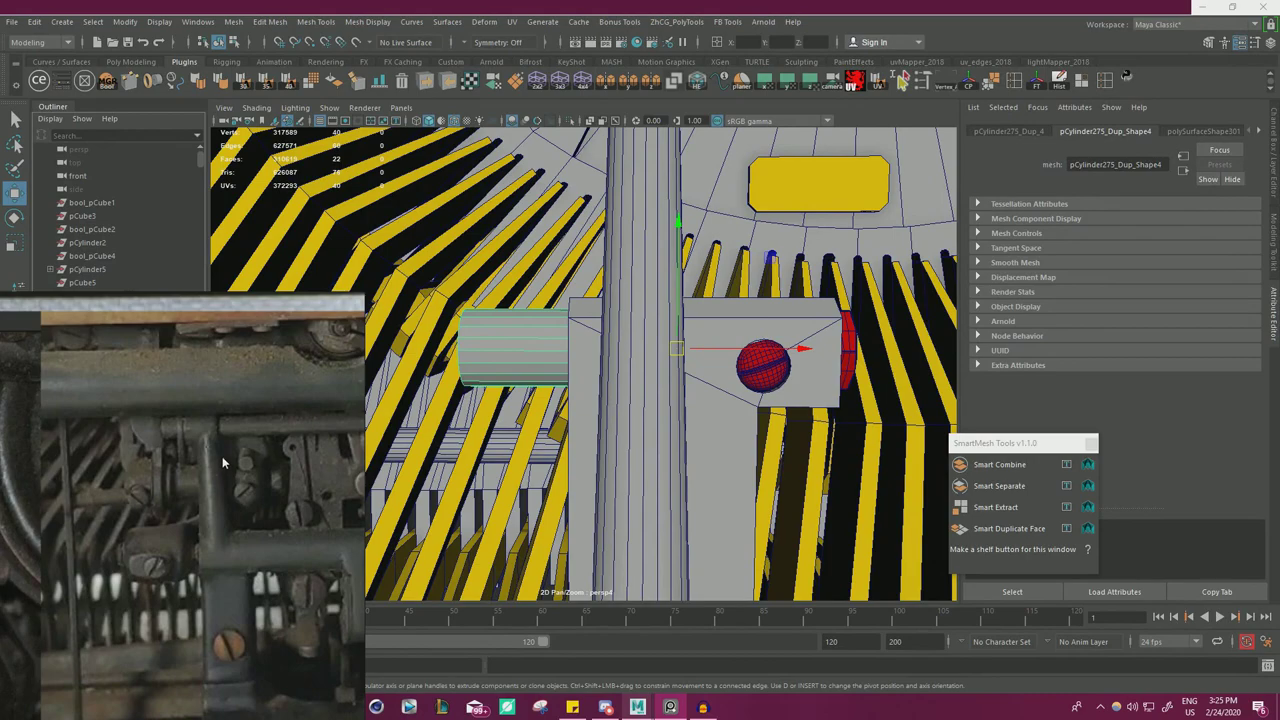
left_click_drag(441, 391, 532, 441, "alt")
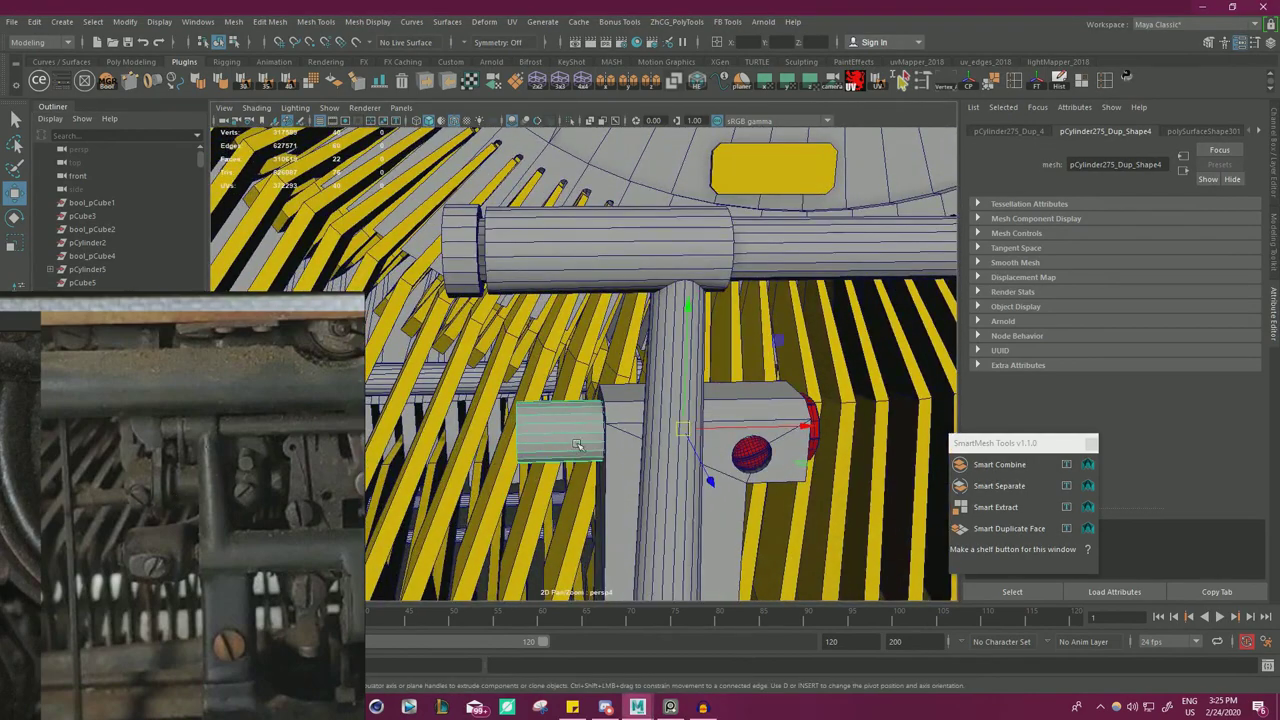
left_click_drag(755, 432, 480, 447, "shift")
- Shorten the copied cylinder along its axis and move it up against the pin's free end
key("r")
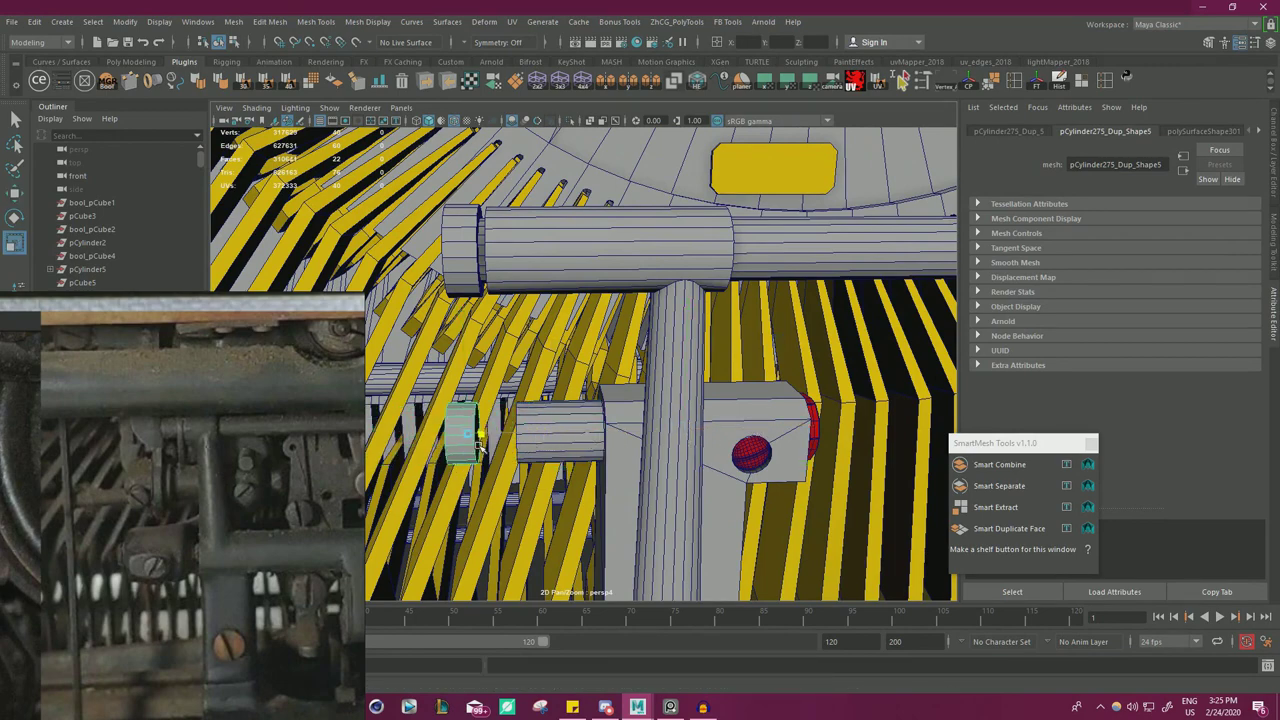
key("f")
right_click_drag(637, 404, 590, 382, "alt")
middle_click_drag(590, 382, 540, 410, "alt")
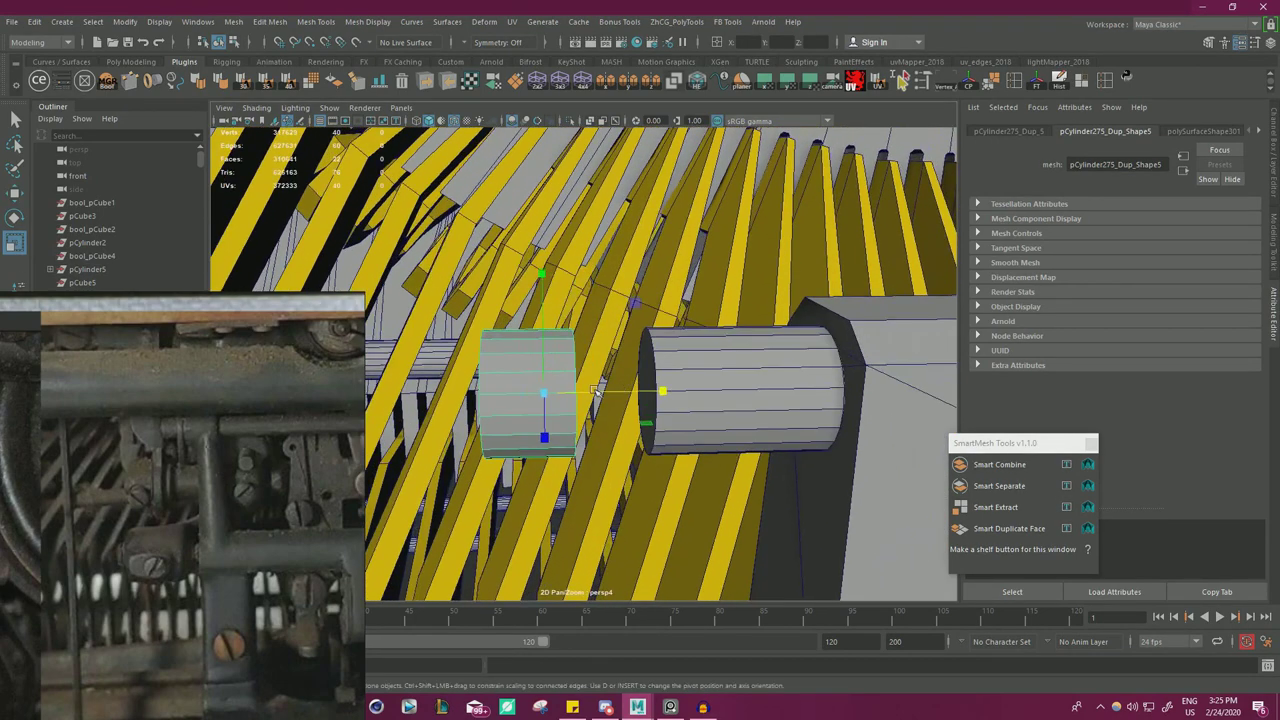
left_click_drag(540, 410, 481, 417, "alt")
key("w")
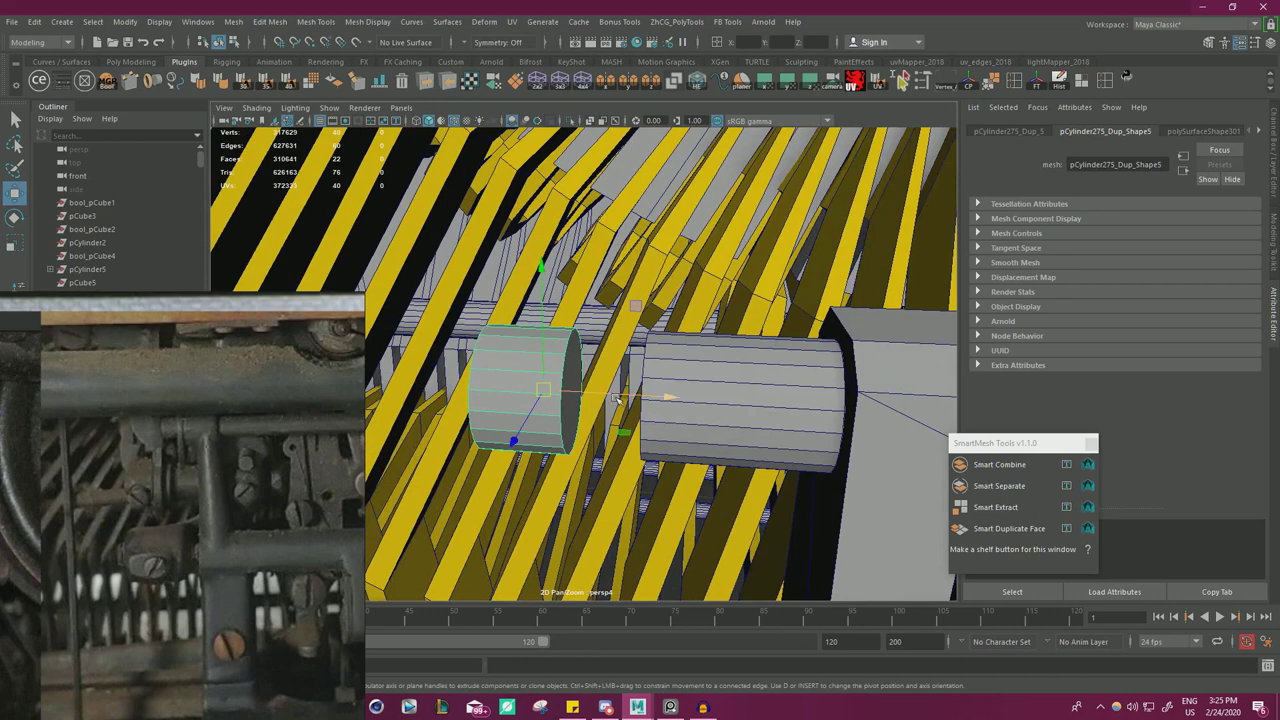
left_click_drag(617, 398, 676, 404)
- Extrude the ring of side faces of the short cylinder outward in thickness to form a collar
right_click_drag(574, 358, 574, 386)
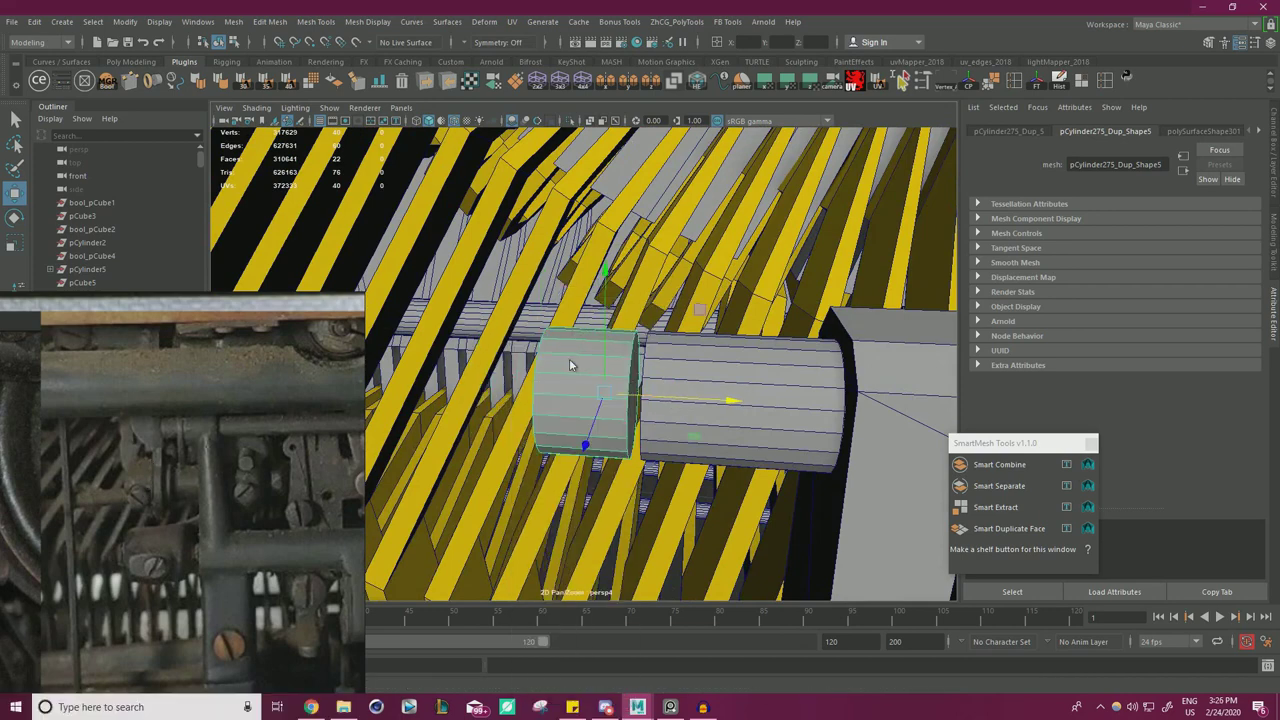
left_click(573, 364)
double_click(584, 378, "shift")
key("ctrl+e")
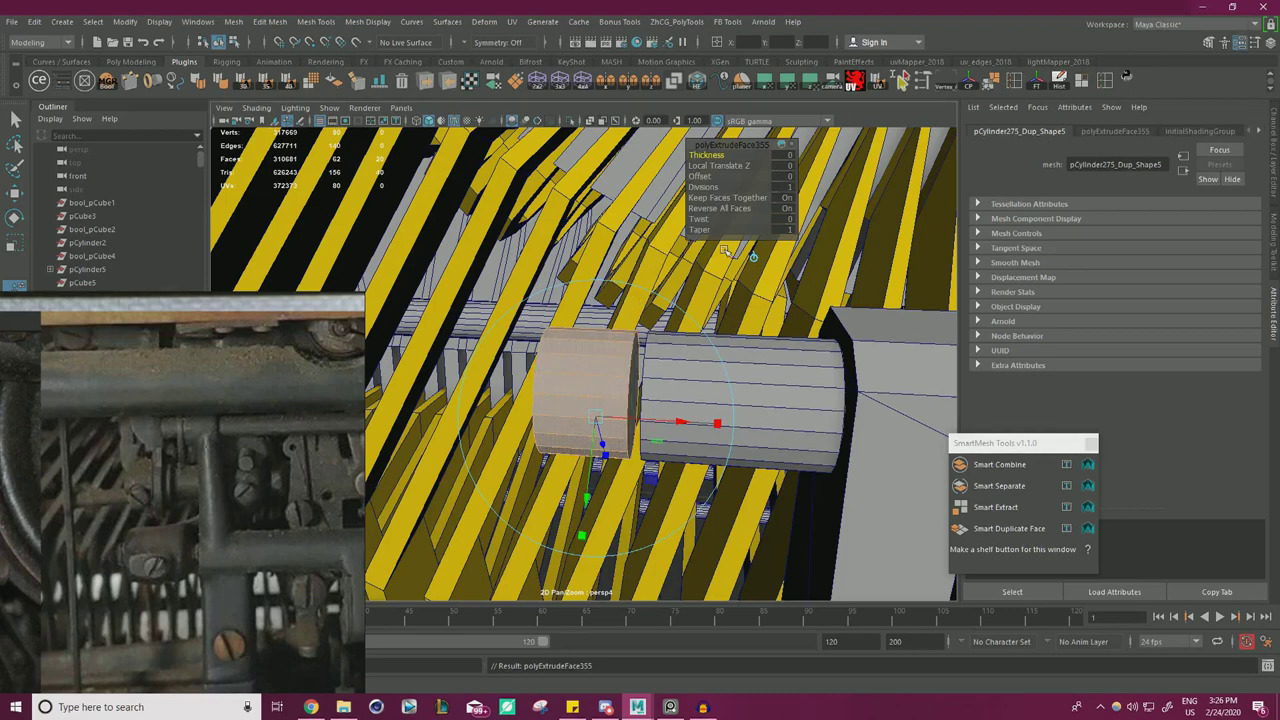
left_click_drag(586, 380, 530, 388, "alt")
left_click_drag(704, 156, 711, 154)
- Delete the unwanted inner faces of the extruded collar and bridge its open edges
right_click_drag(549, 323, 553, 366)
key("w")
left_click_drag(613, 378, 583, 371, "alt")
left_click(580, 385)
key("Delete")
right_click_drag(578, 309, 577, 272)
left_click_drag(526, 348, 549, 351, "alt")
right_click_drag(549, 351, 490, 520, "alt")
key("w")
right_click_drag(514, 358, 612, 314)
- Widen the collar slightly along its axis and slide it outward, away from the bracket head
mouse_move(620, 322)
left_mouse_down("alt")
mouse_move(575, 367)
mouse_move(625, 367)
mouse_move(635, 341)
left_mouse_up("alt")
key("r")
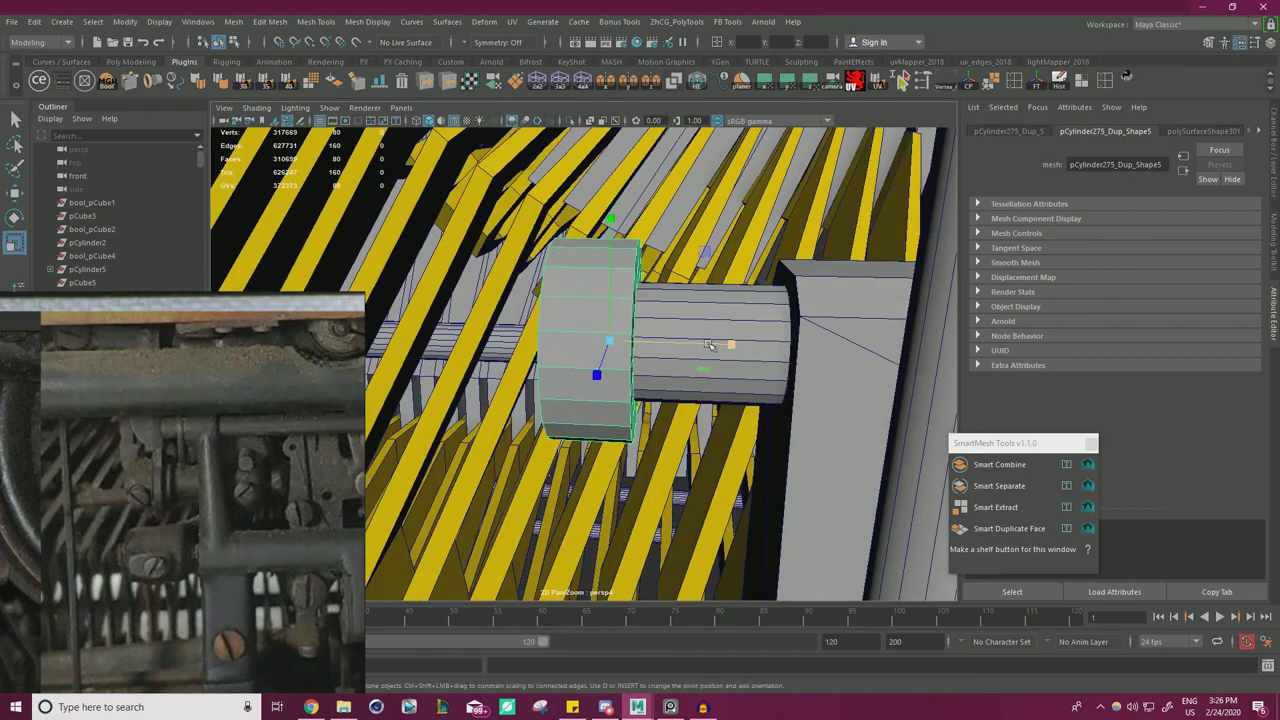
left_click_drag(722, 345, 732, 346)
key("w")
right_click_drag(560, 450, 420, 474, "alt")
left_click_drag(420, 474, 378, 478, "alt")
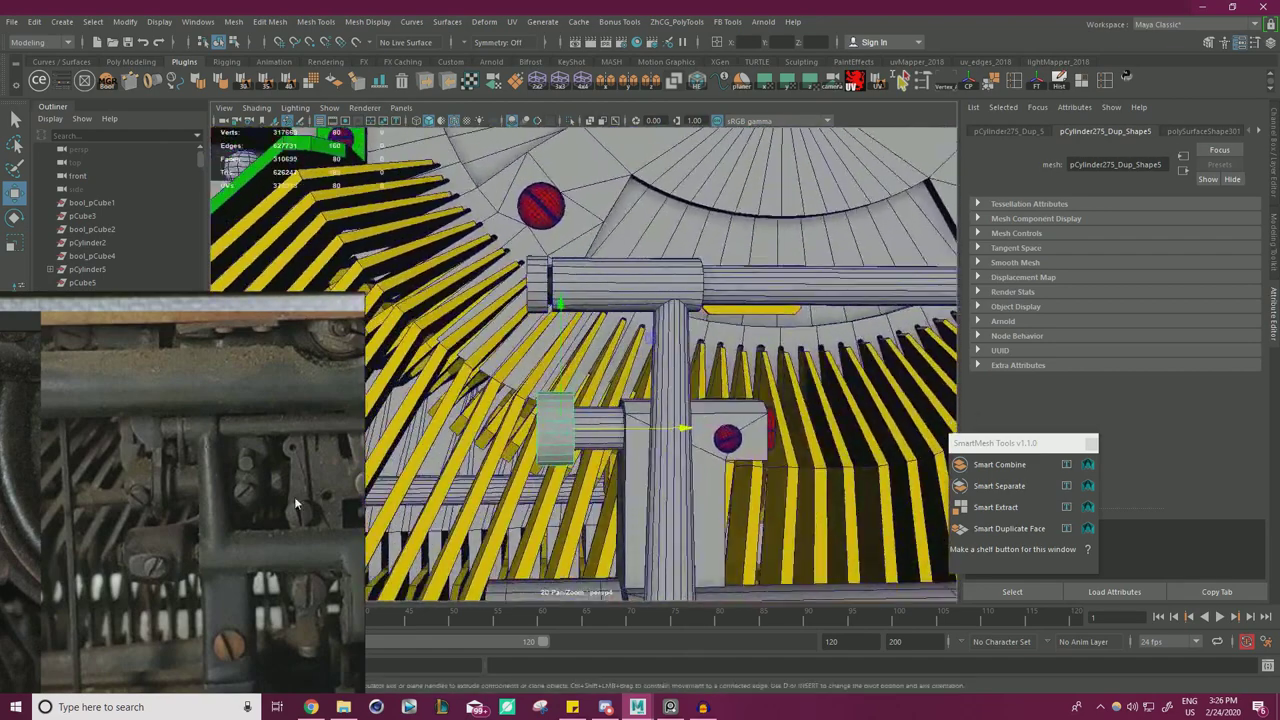
left_click_drag(604, 430, 558, 430)
- Stretch the pin by moving its outer end outward until it reaches the collar
left_click(590, 428)
right_click_drag(586, 424, 547, 385)
left_click(550, 404)
left_click_drag(632, 429, 622, 430)
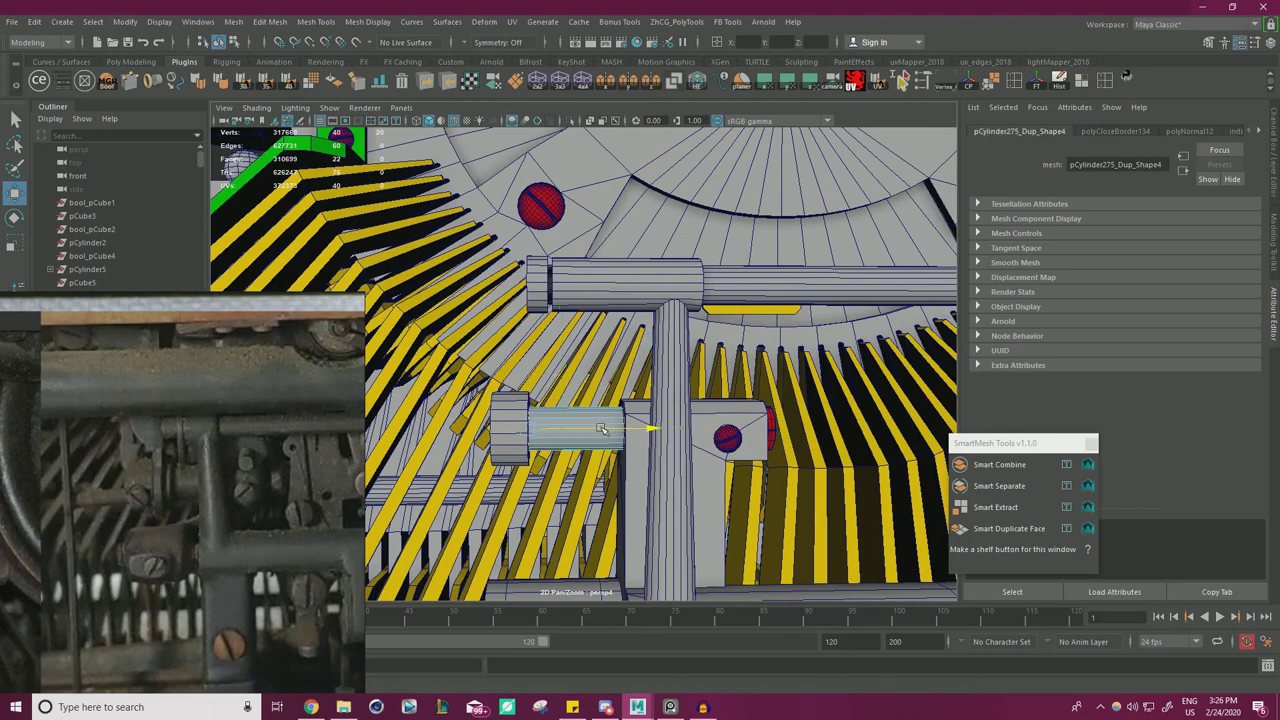
- Insert an edge loop around the end collar of the upper rod
scroll(596, 428, "up", 4)
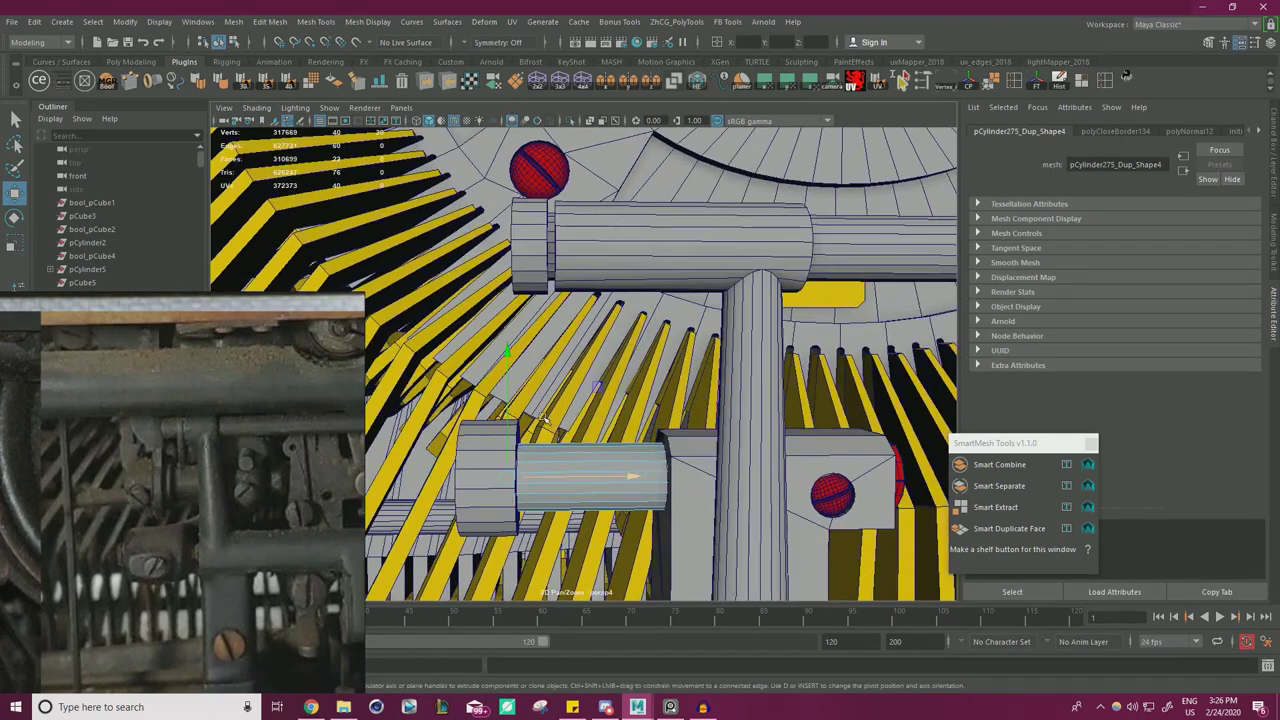
left_click(530, 263)
scroll(528, 262, "up", 2)
middle_click_drag(510, 253, 513, 265, "alt")
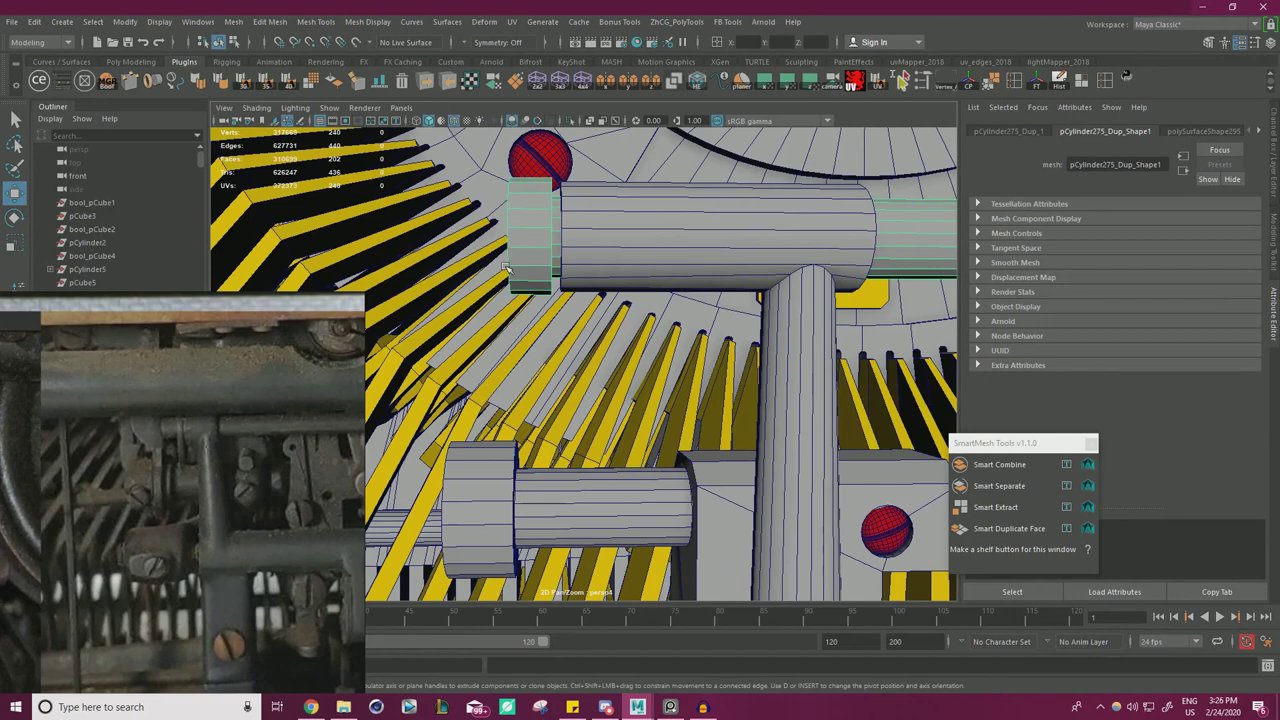
key("ctrl+shift+x")
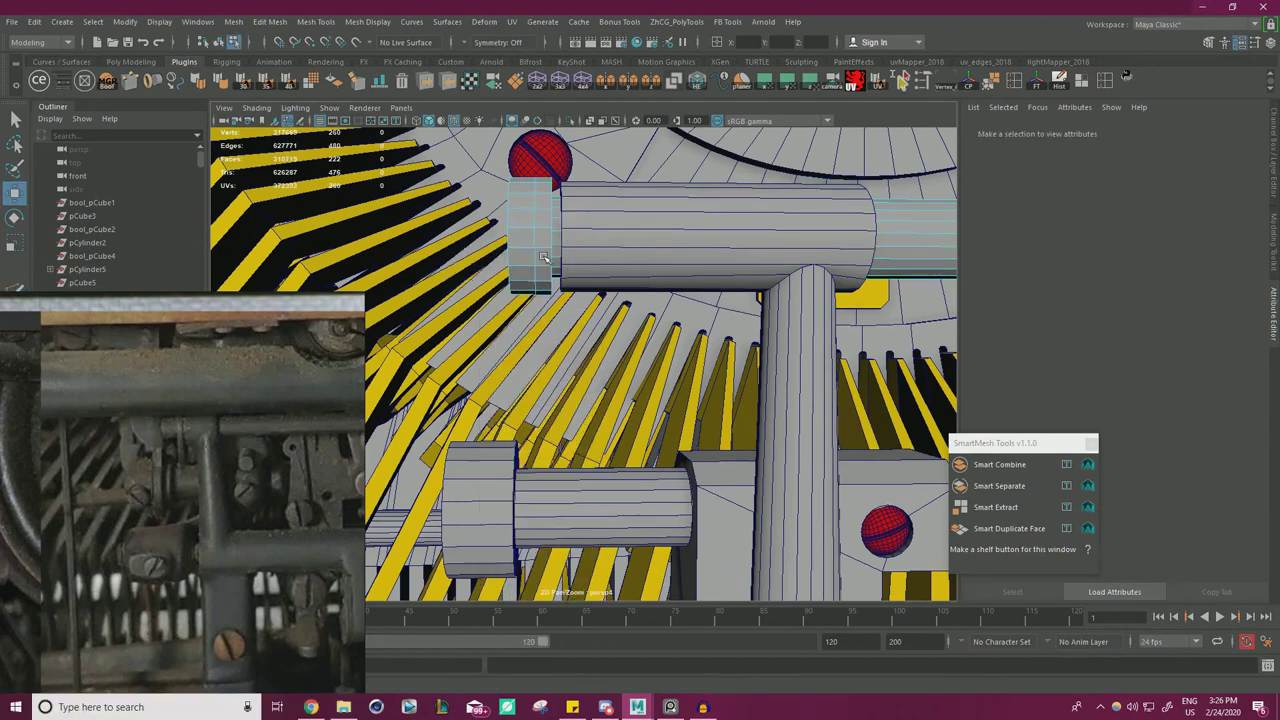
- Select the lower faces of the rod collar's new strip and extrude them down to the pin as a flat link
left_click(546, 256)
left_click_drag(546, 256, 668, 292, "alt")
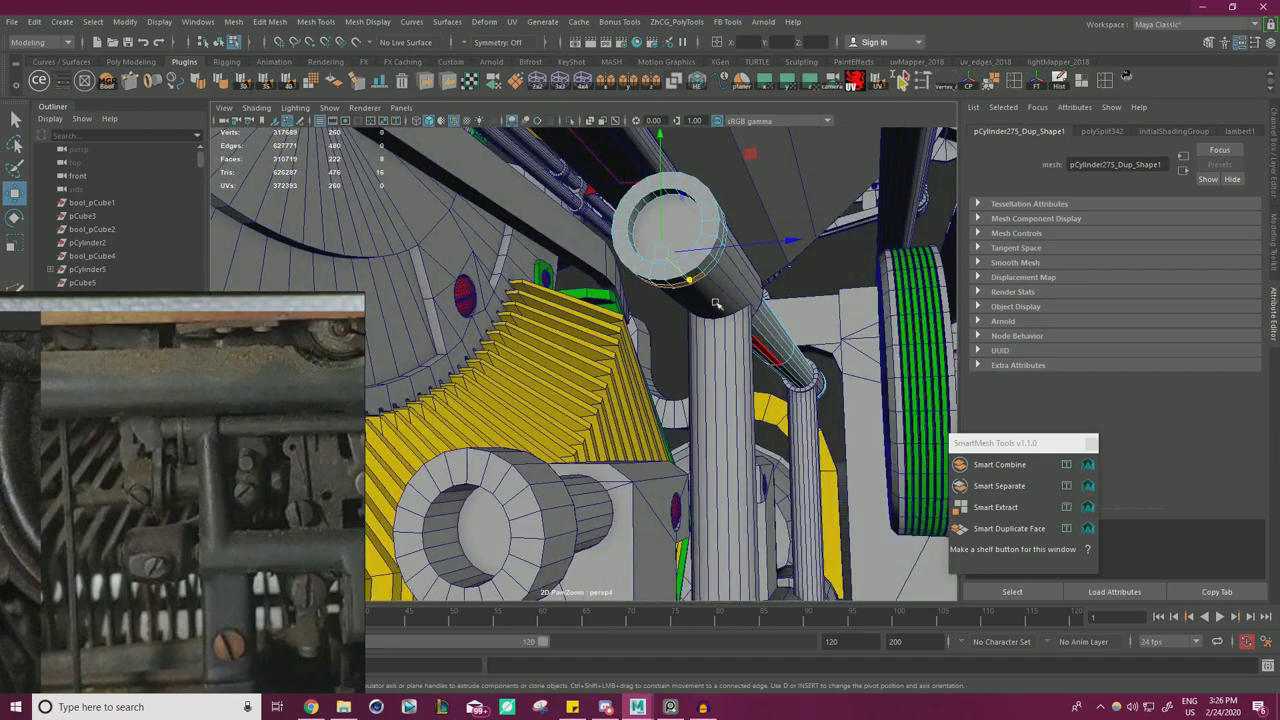
left_click_drag(617, 432, 541, 371, "alt")
scroll(541, 371, "up", 5)
right_click(538, 381)
left_click_drag(538, 381, 520, 387, "alt")
right_click_drag(520, 387, 568, 397)
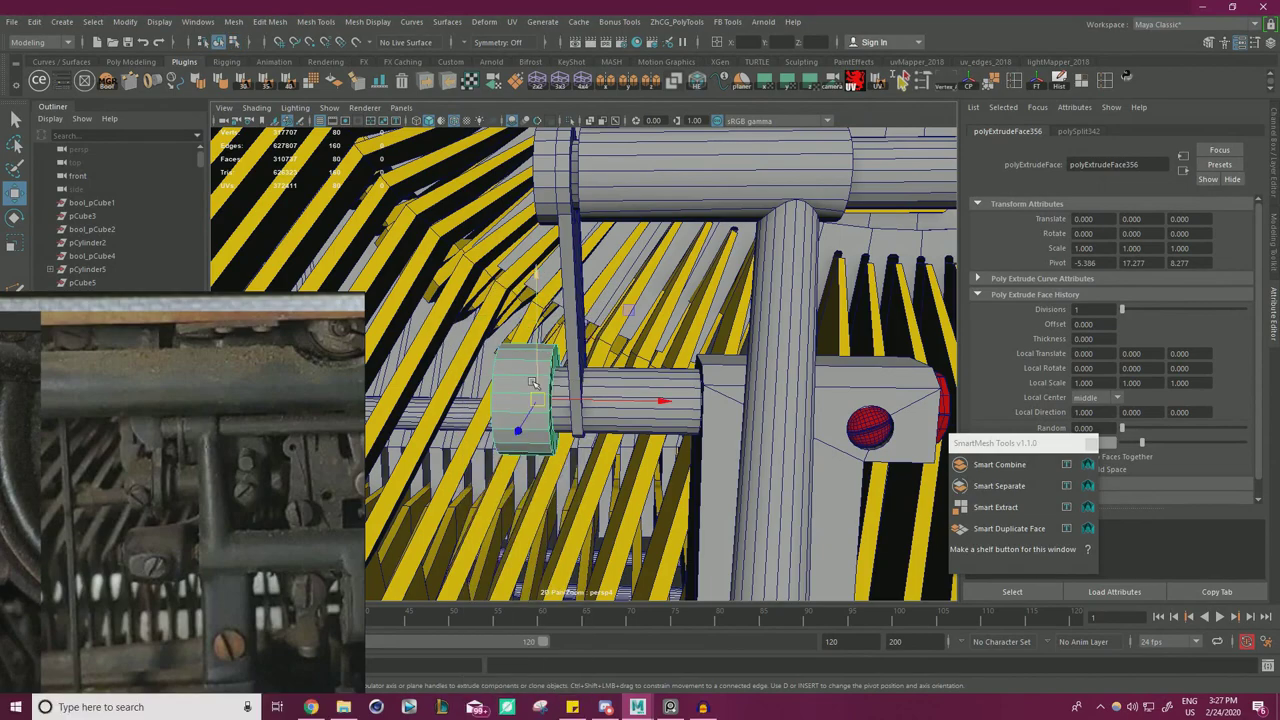
- Pull the pin's end outward along its axis so that it projects through the collar
left_click_drag(538, 424, 598, 412, "alt")
left_click(508, 412)
right_click_drag(508, 412, 510, 434)
left_click(513, 428)
left_click_drag(513, 428, 530, 442, "alt")
left_click_drag(573, 405, 510, 400)
- Insert edge loops around the pin near its collar end, right beside the flat link
scroll(510, 400, "down", 8)
left_click_drag(440, 335, 580, 342, "alt")
right_click_drag(787, 277, 820, 263)
left_click(755, 308)
left_click_drag(862, 330, 565, 335, "alt")
scroll(575, 320, "up", 3)
middle_click_drag(575, 314, 609, 337, "alt")
left_click(609, 337)
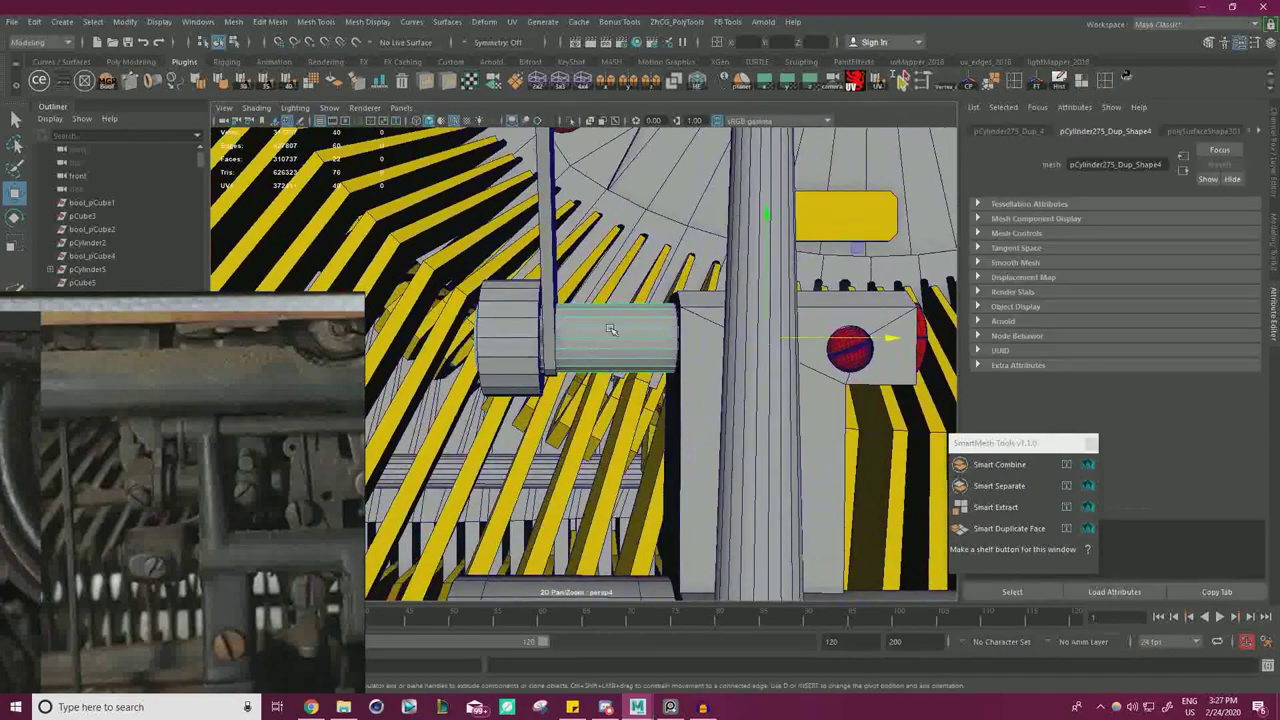
left_click_drag(609, 337, 597, 350, "alt")
right_click_drag(597, 350, 714, 356, "alt")
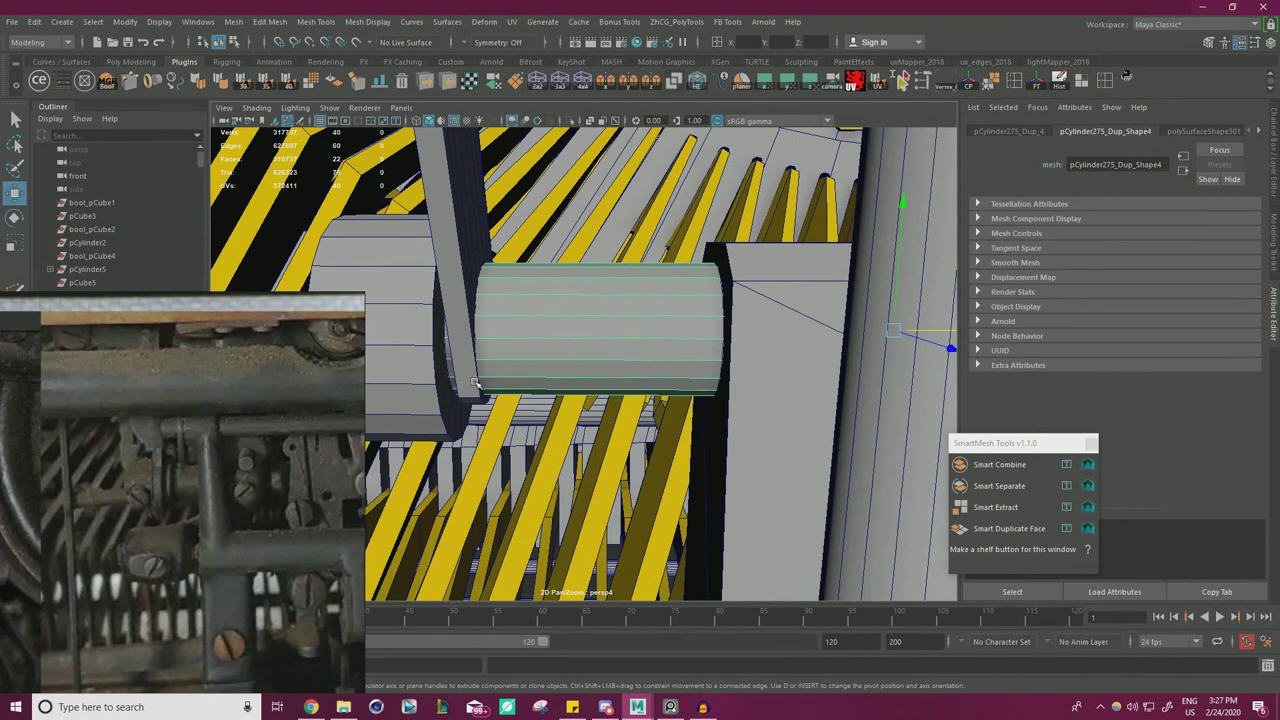
key("ctrl+shift+x")
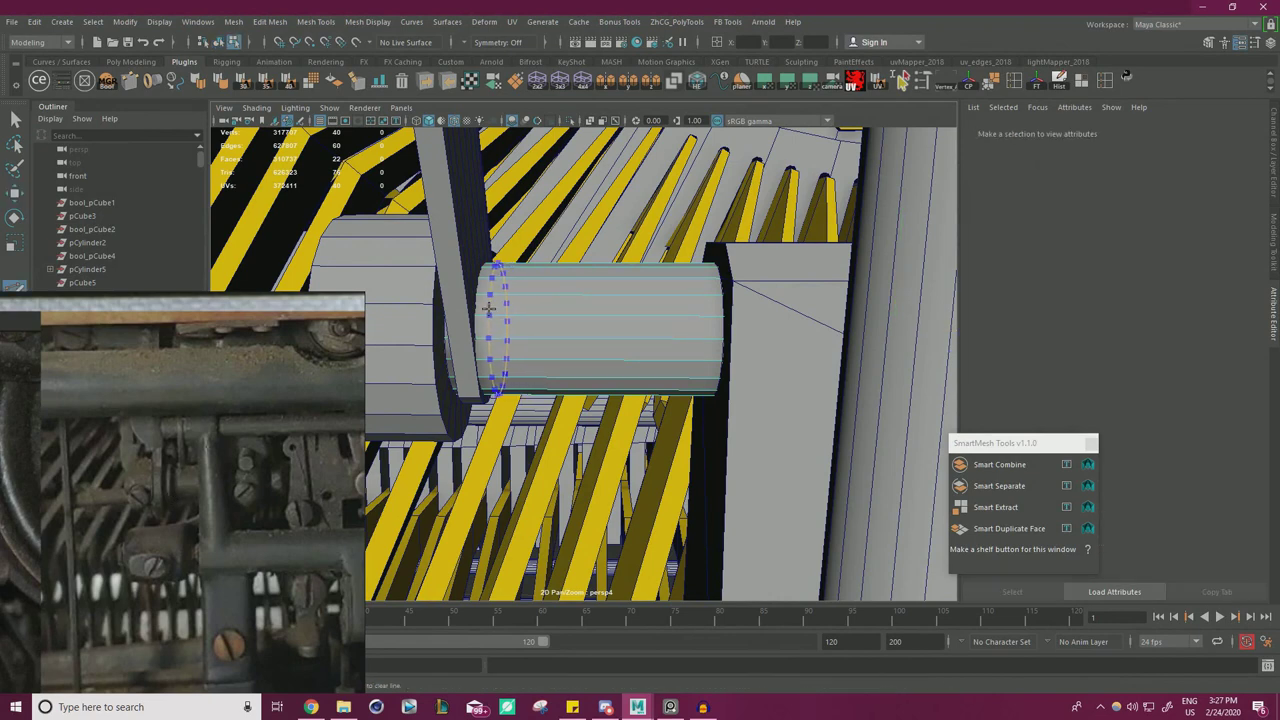
key("w")
- Extrude the narrow ring of faces beside the link with a thickness of 0.1 to form a flange on the pin
right_click_drag(508, 303, 507, 334)
left_click(503, 308)
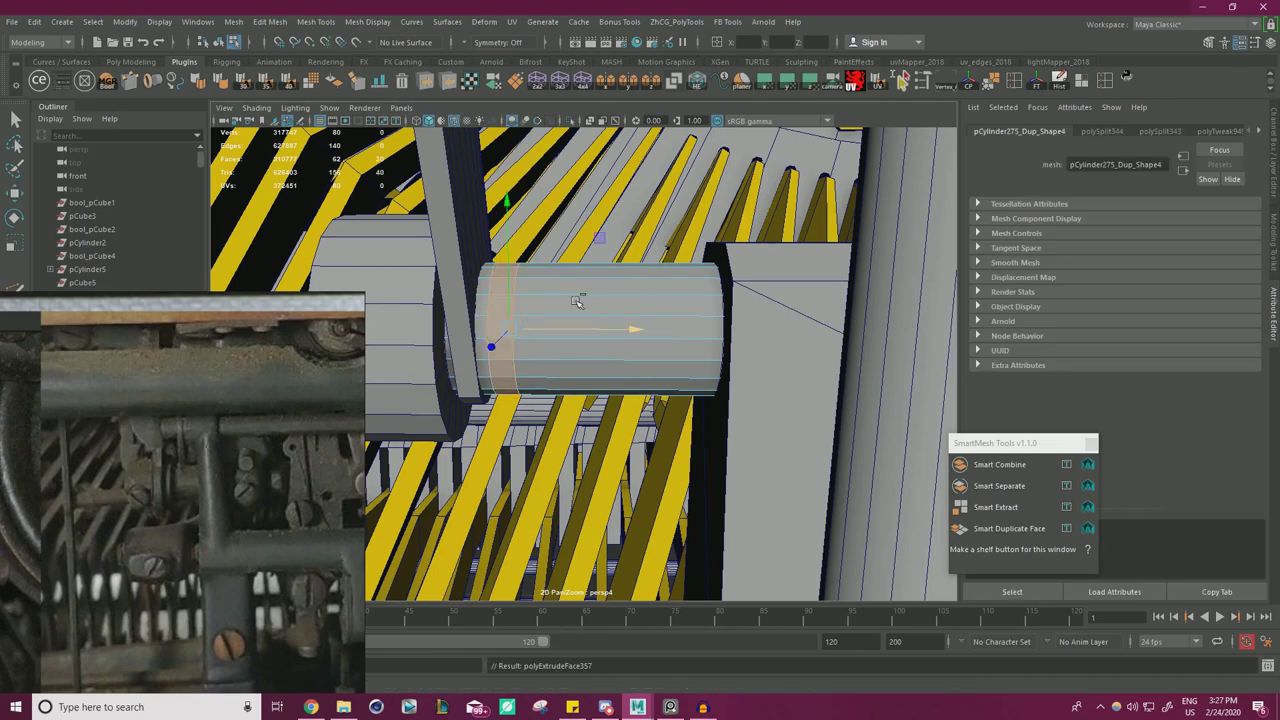
key("ctrl+e")
left_click_drag(684, 183, 533, 297, "alt")
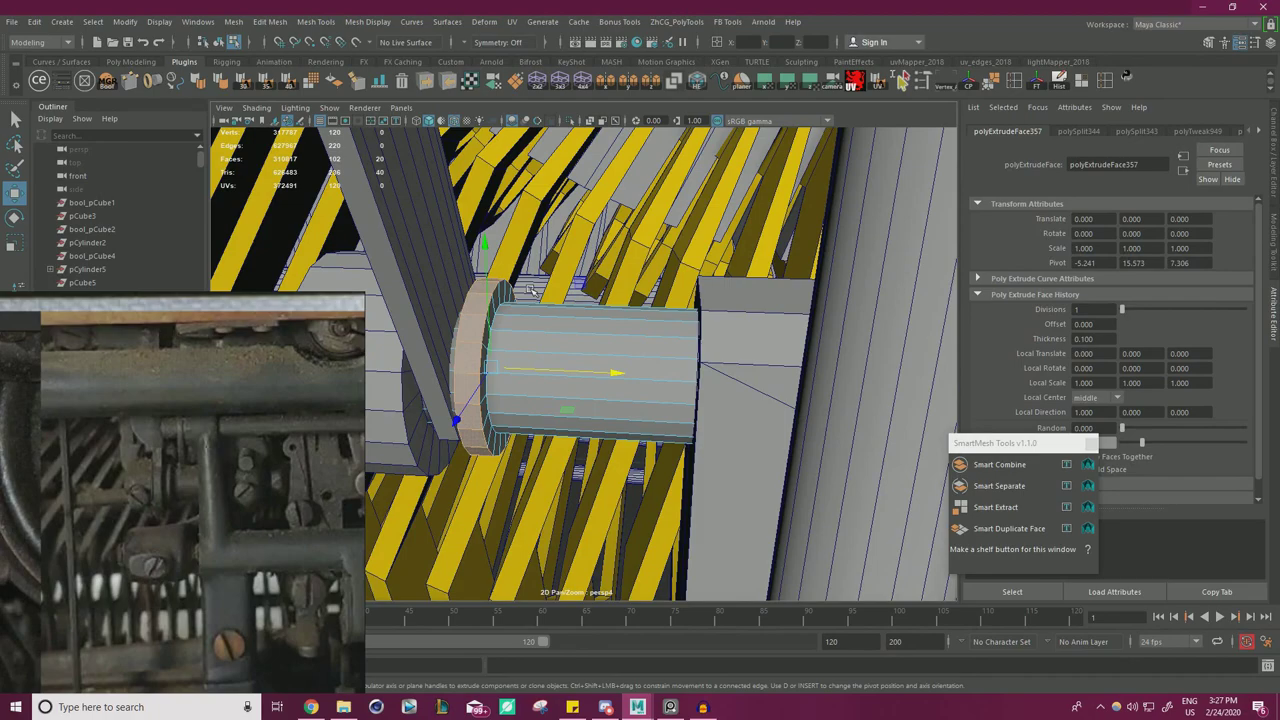
- Grow the selection over the whole flange and shift it slightly along the pin toward the bracket head
key("shift+period")
left_click_drag(546, 283, 660, 335, "alt")
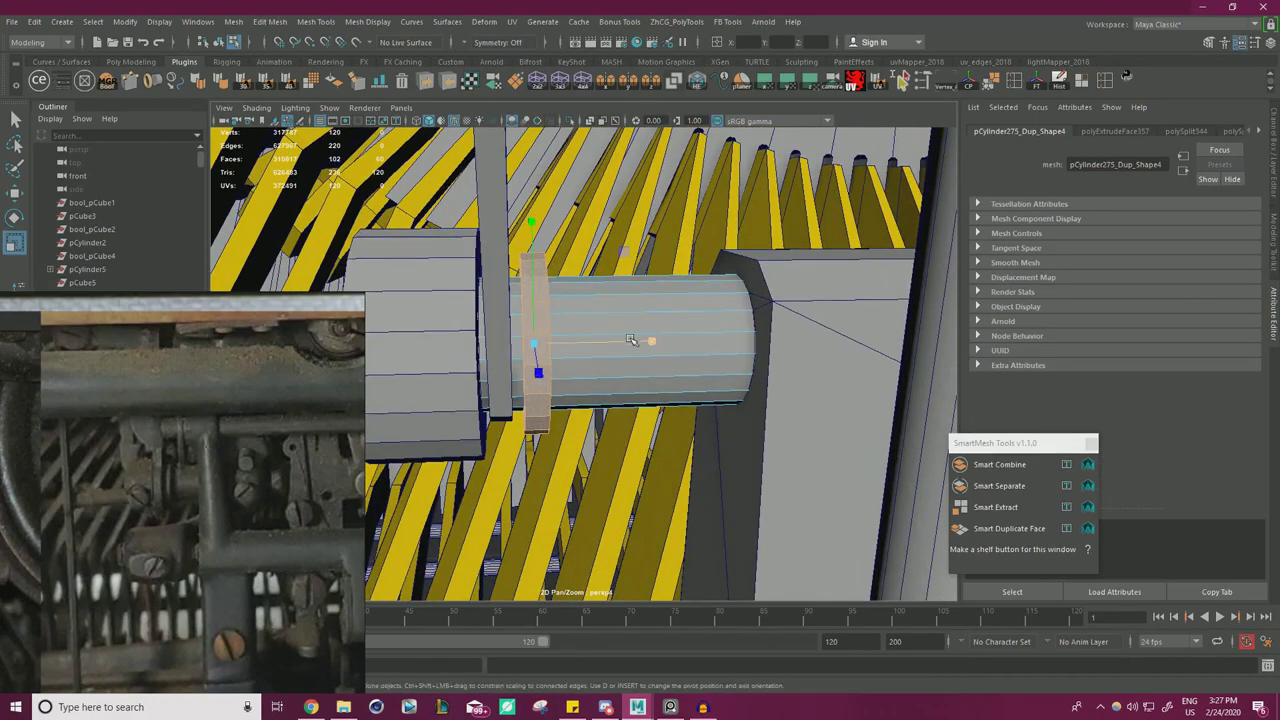
key("w")
left_click_drag(625, 344, 630, 343)
right_click_drag(630, 343, 320, 305, "alt")
left_click_drag(320, 305, 625, 328, "alt")
left_click(909, 289)
right_click_drag(625, 328, 690, 333, "alt")
left_click_drag(690, 333, 600, 290, "alt")
- Move the outer-end vertices of the pin, collar, link and upper rod together inward, closer to the bracket upright
left_click(582, 288)
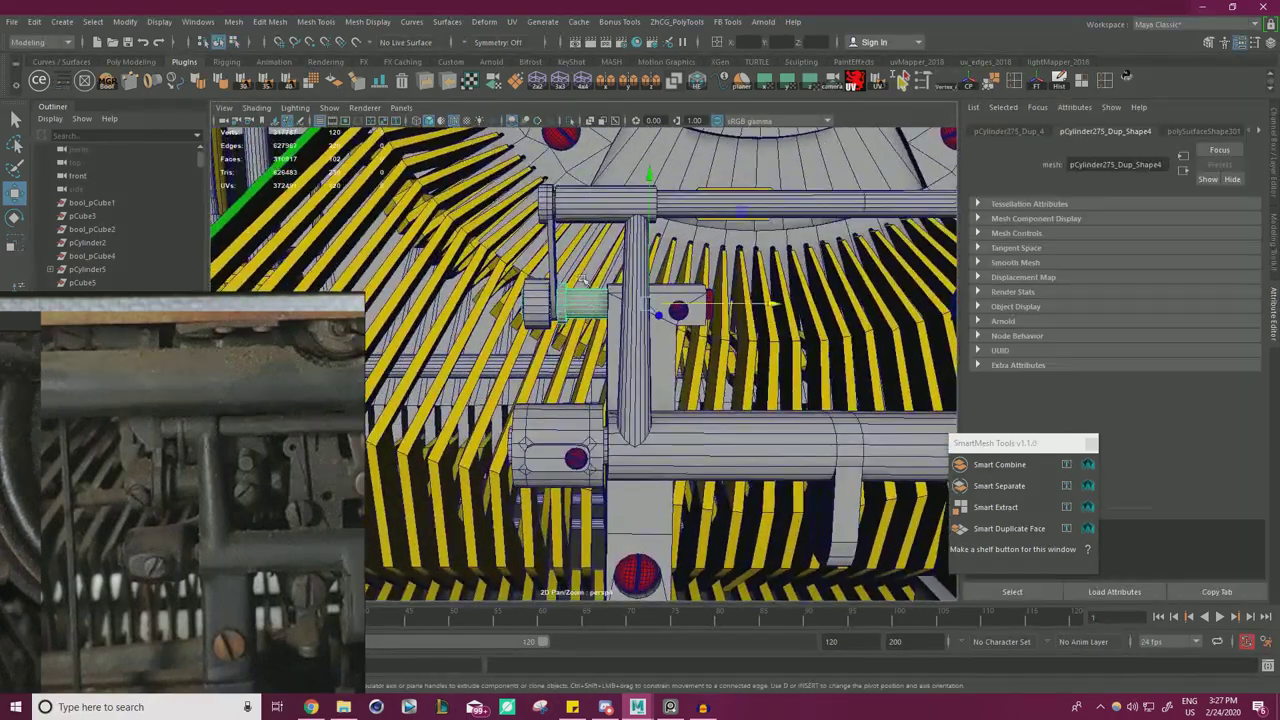
left_click(583, 209, "shift")
left_click(547, 205, "shift")
left_click(537, 304, "shift")
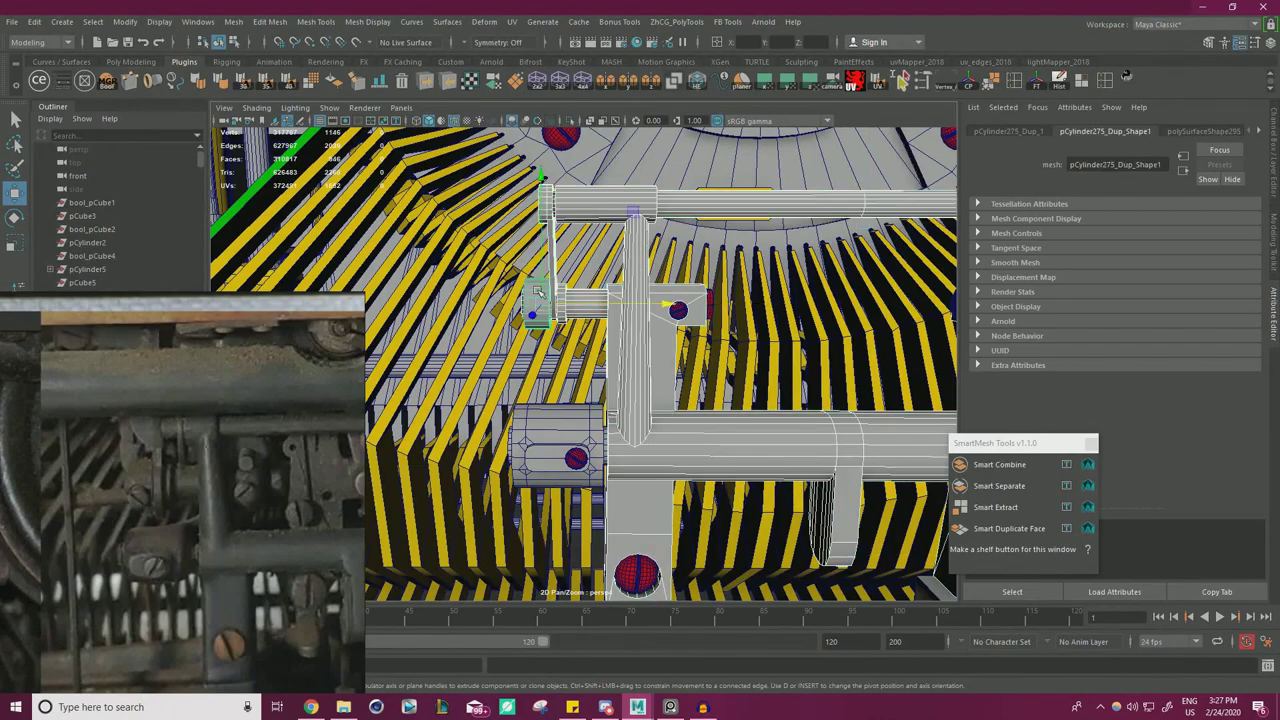
scroll(540, 304, "down", 3)
left_click_drag(540, 304, 788, 372, "alt")
right_click_drag(829, 290, 762, 292)
left_click_drag(628, 295, 493, 228, "alt")
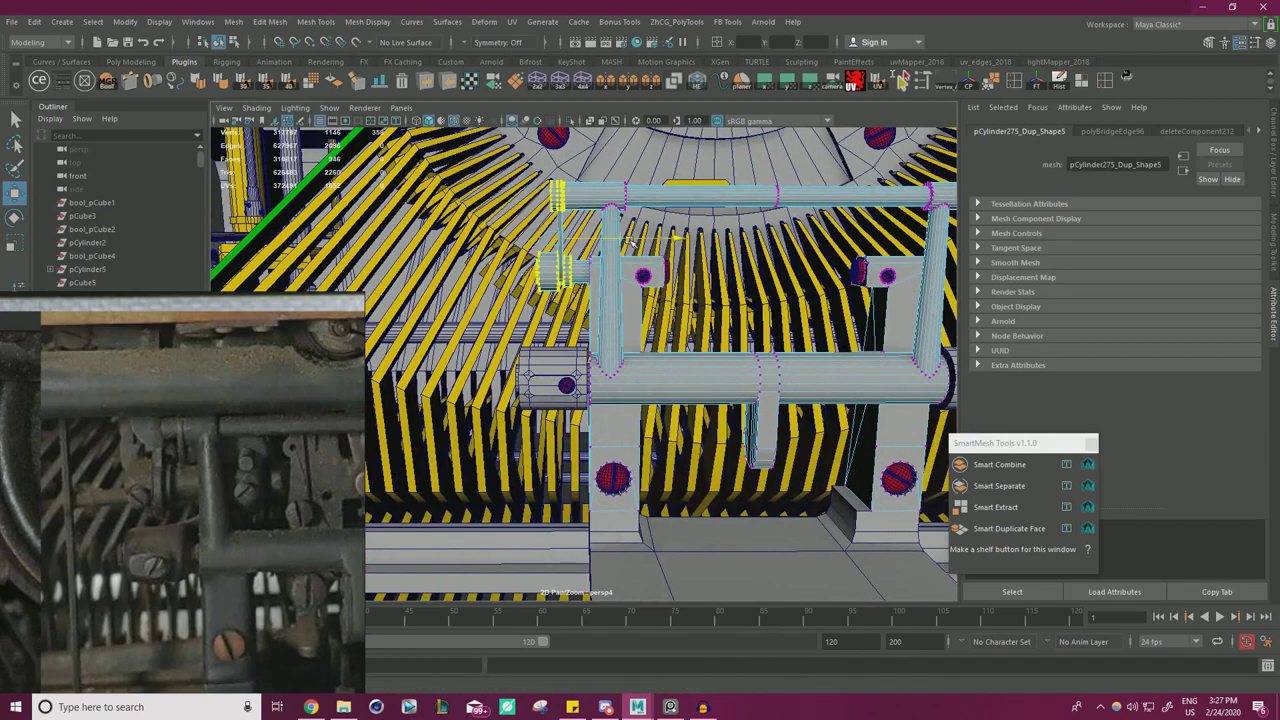
left_click_drag(637, 246, 690, 262, "alt")
left_click(866, 246)
- Compare the front bracket assembly with the reference photo, examining the collar, link and pin from several angles
left_click_drag(850, 250, 622, 250, "alt")
scroll(623, 318, "up", 3)
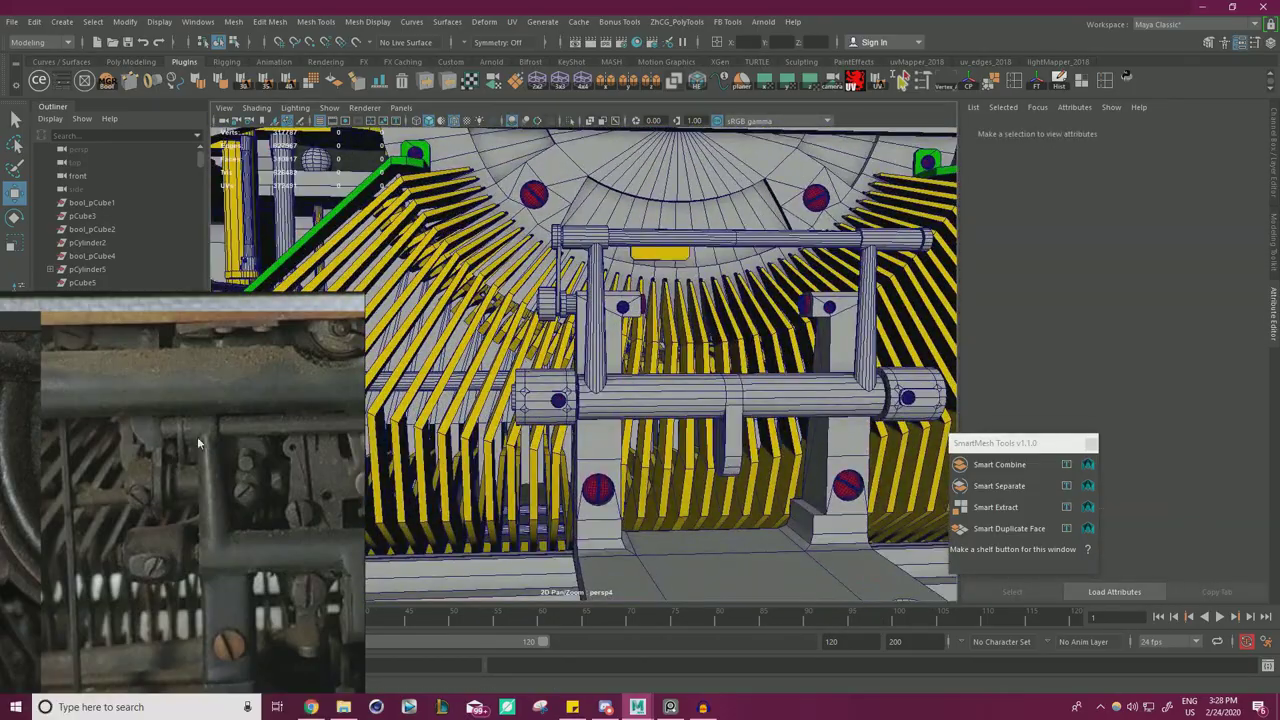
right_click_drag(560, 310, 630, 310, "alt")
middle_click_drag(630, 300, 634, 372, "alt")
right_click_drag(450, 368, 405, 362, "alt")
left_click(502, 342)
left_click_drag(405, 362, 600, 406, "alt")
left_click(764, 415)
left_click_drag(764, 415, 565, 395, "alt")
right_click_drag(565, 395, 670, 386, "alt")
- Select a lower front face of the pin's collar and open the ModIt tools to add a cylinder primitive there
left_click(454, 290)
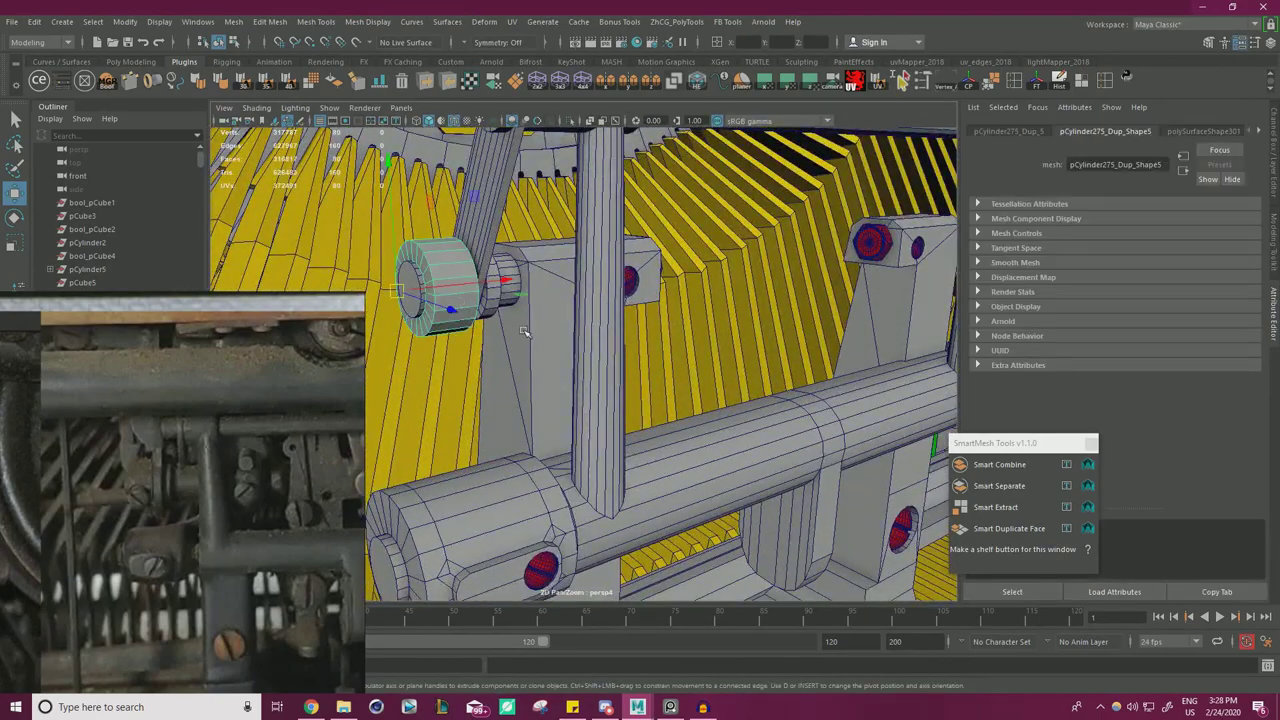
left_click_drag(526, 329, 484, 328, "alt")
mouse_move(490, 327)
right_mouse_down("alt")
mouse_move(534, 338)
mouse_move(508, 340)
right_mouse_up("alt")
mouse_move(508, 340)
left_mouse_down("alt")
mouse_move(568, 400)
mouse_move(582, 360)
mouse_move(562, 384)
mouse_move(520, 360)
left_mouse_up("alt")
mouse_move(586, 350)
right_mouse_down("alt")
mouse_move(550, 345)
mouse_move(583, 362)
right_mouse_up("alt")
left_click_drag(527, 368, 567, 385, "alt")
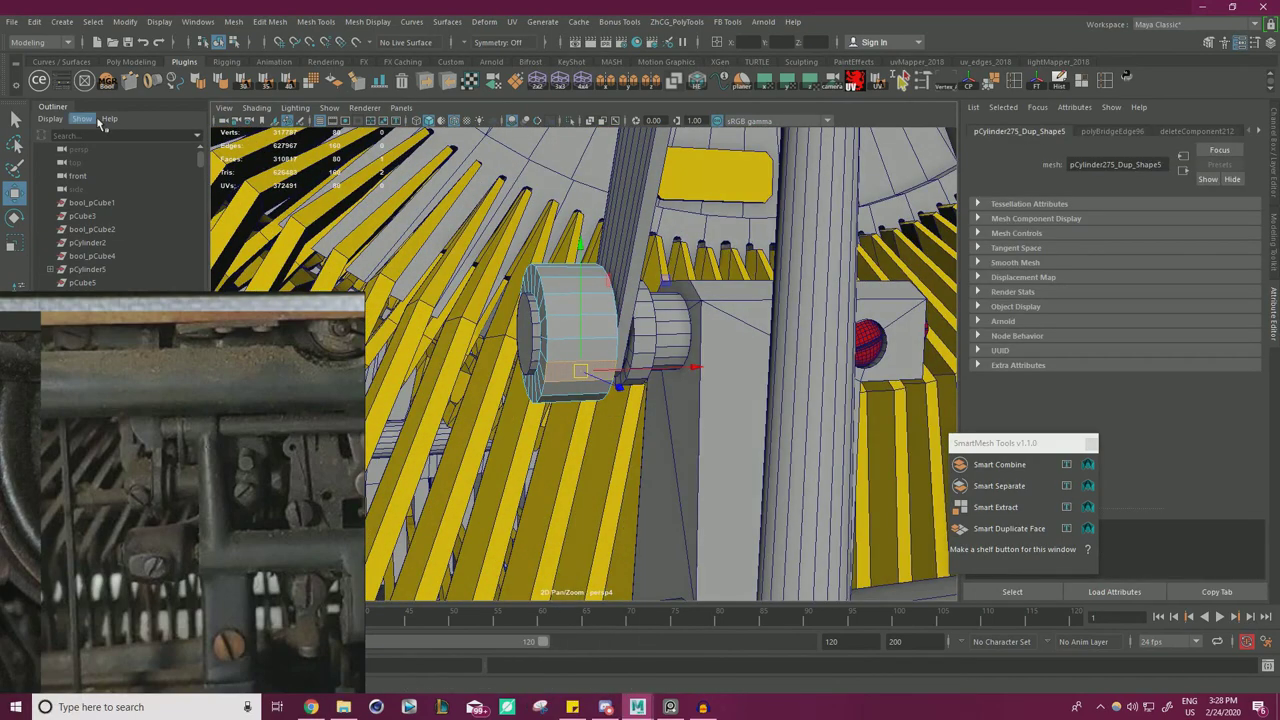
left_click(63, 84)
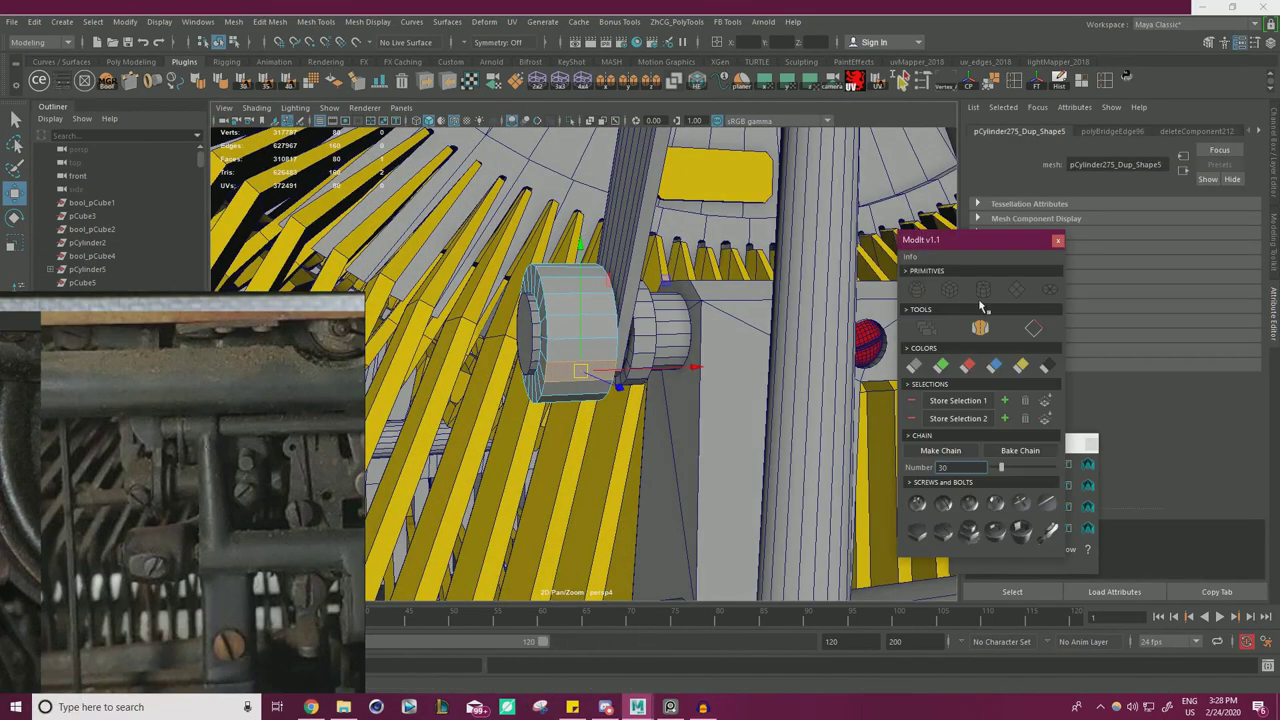
- Scale the new cylinder down uniformly to a small stud on the collar's lower front
right_click_drag(650, 368, 535, 362, "alt")
left_click_drag(583, 366, 499, 389)
key("ctrl+z")
key("r")
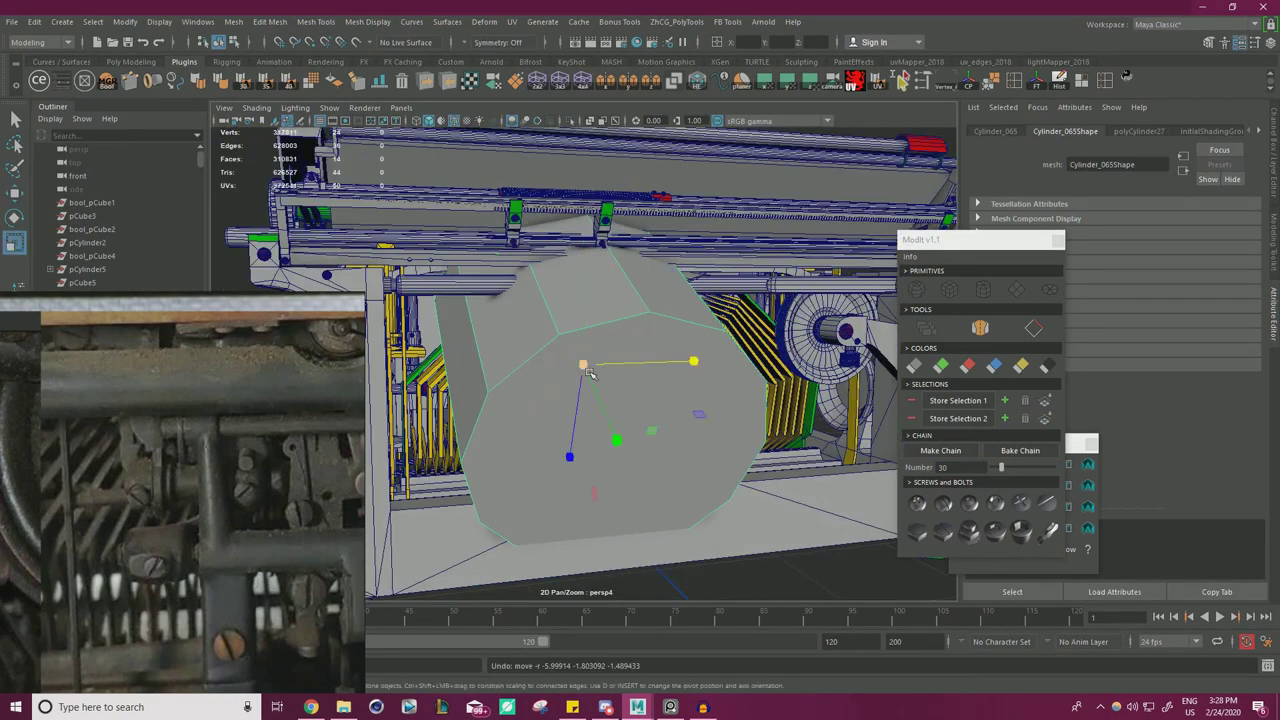
left_click_drag(584, 366, 436, 405)
scroll(548, 391, "up", 10)
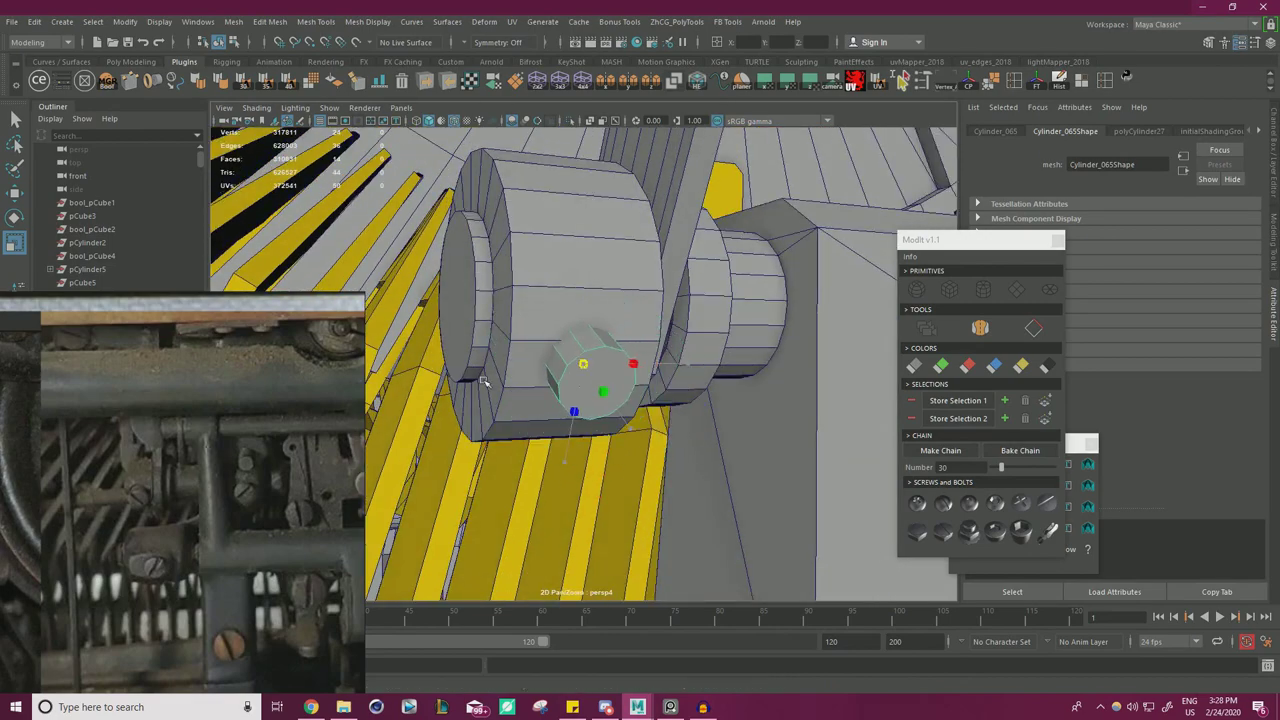
- Check the small cylinder in wireframe and stretch it along its own axis
mouse_move(603, 408)
left_mouse_down("alt")
mouse_move(674, 403)
mouse_move(592, 383)
left_mouse_up("alt")
key("4")
key("5")
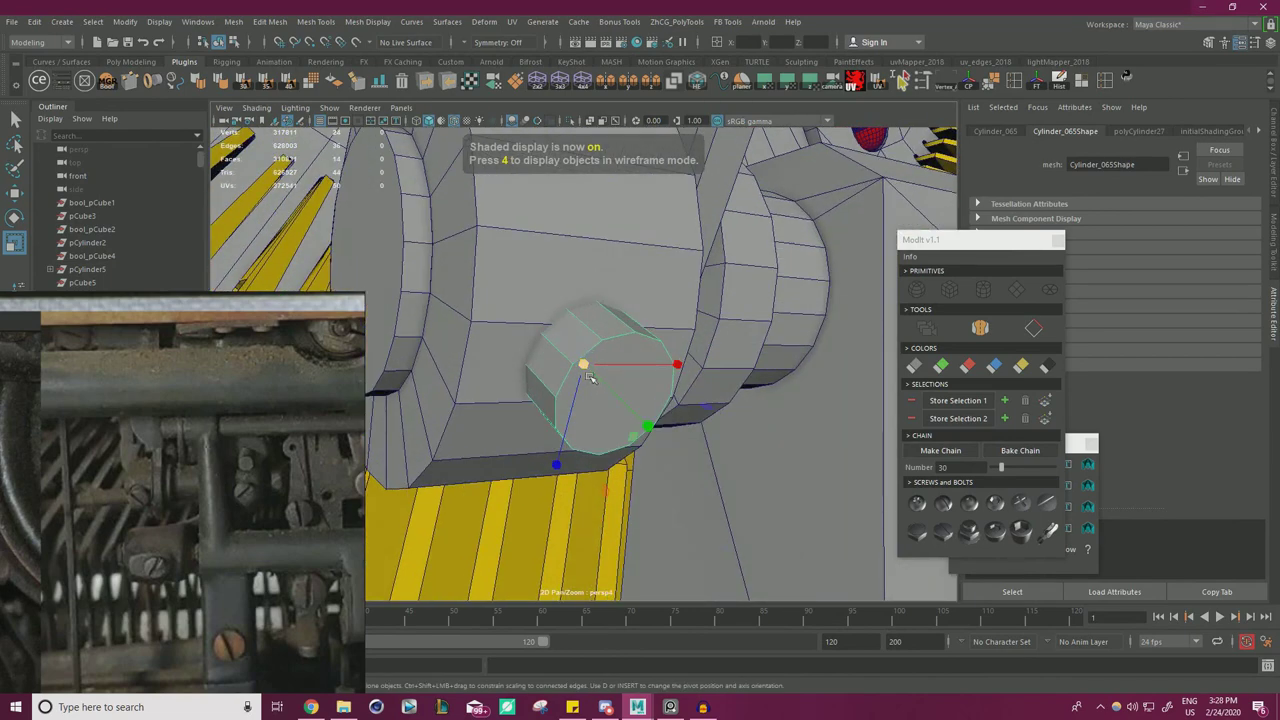
mouse_move(645, 425)
left_mouse_down("alt")
mouse_move(575, 387)
mouse_move(689, 417)
mouse_move(730, 385)
mouse_move(596, 372)
mouse_move(617, 351)
left_mouse_up("alt")
key("4")
key("5")
left_click_drag(663, 459, 684, 500)
- Try to subtract the small cylinder from the collar with a Boolean difference
key("w")
right_click_drag(720, 402, 640, 384, "alt")
left_click_drag(640, 384, 685, 398, "alt")
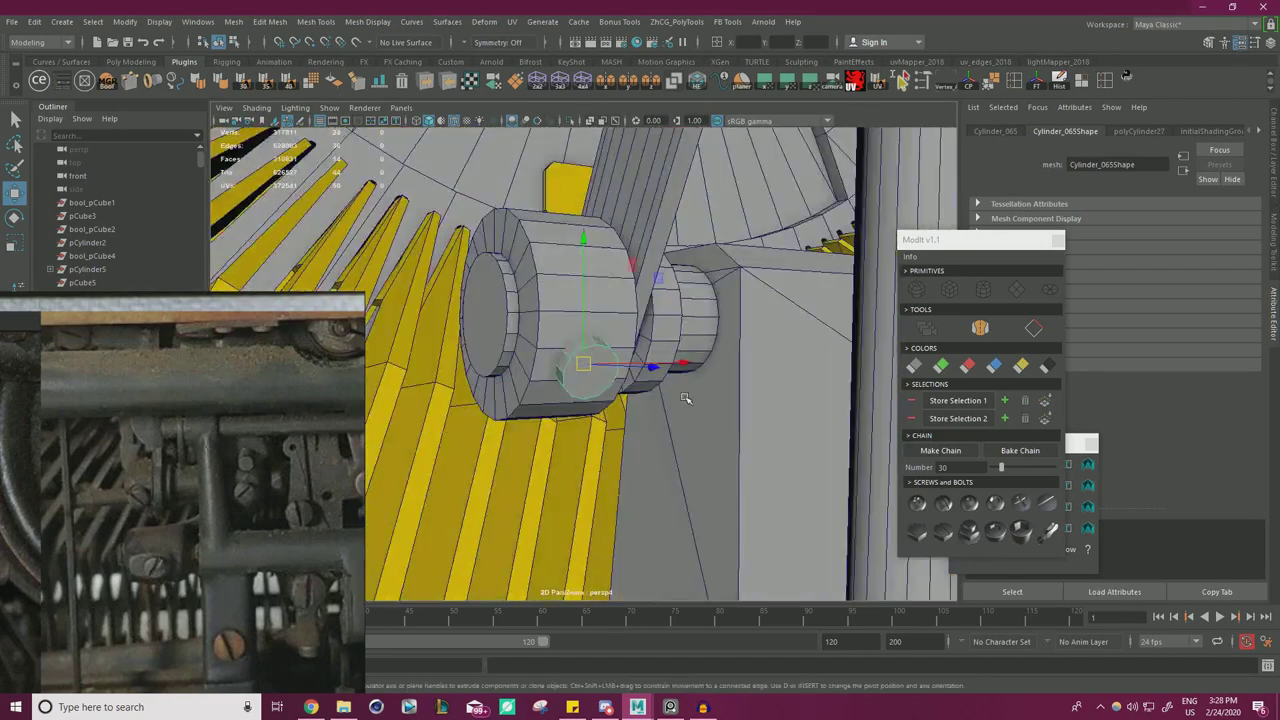
left_click(545, 284)
left_click(588, 367, "shift")
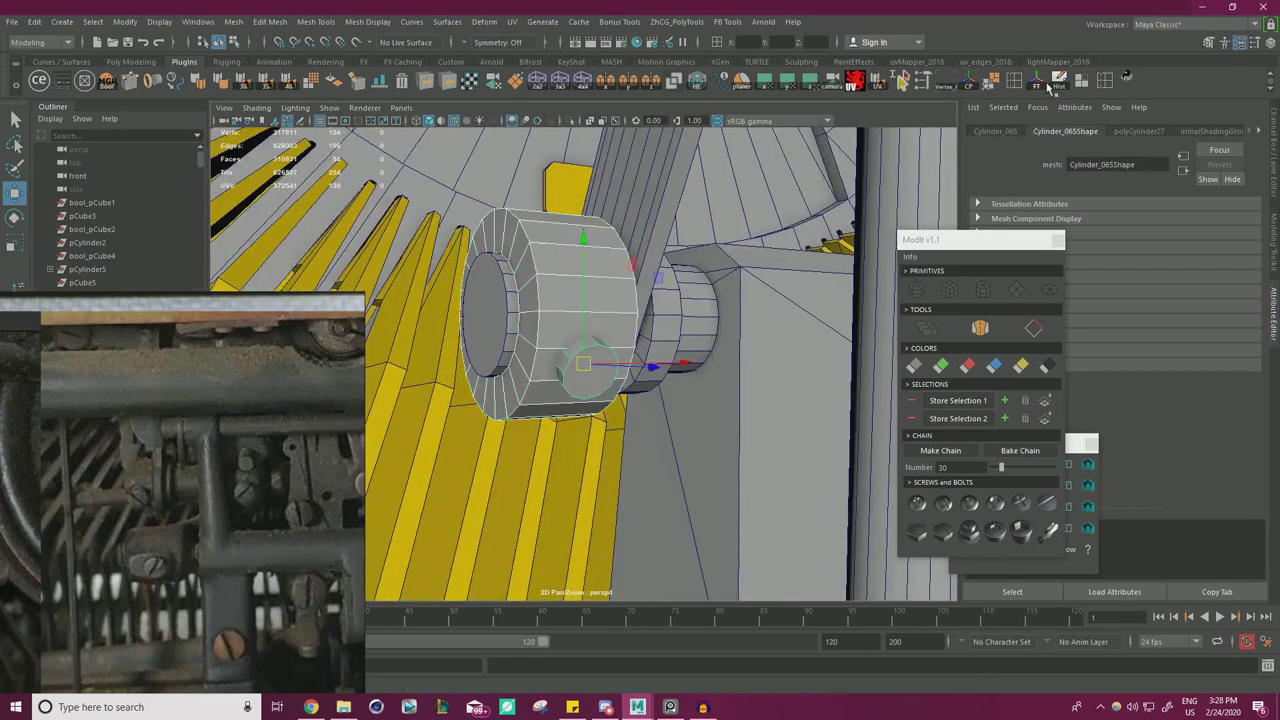
left_click(1062, 84)
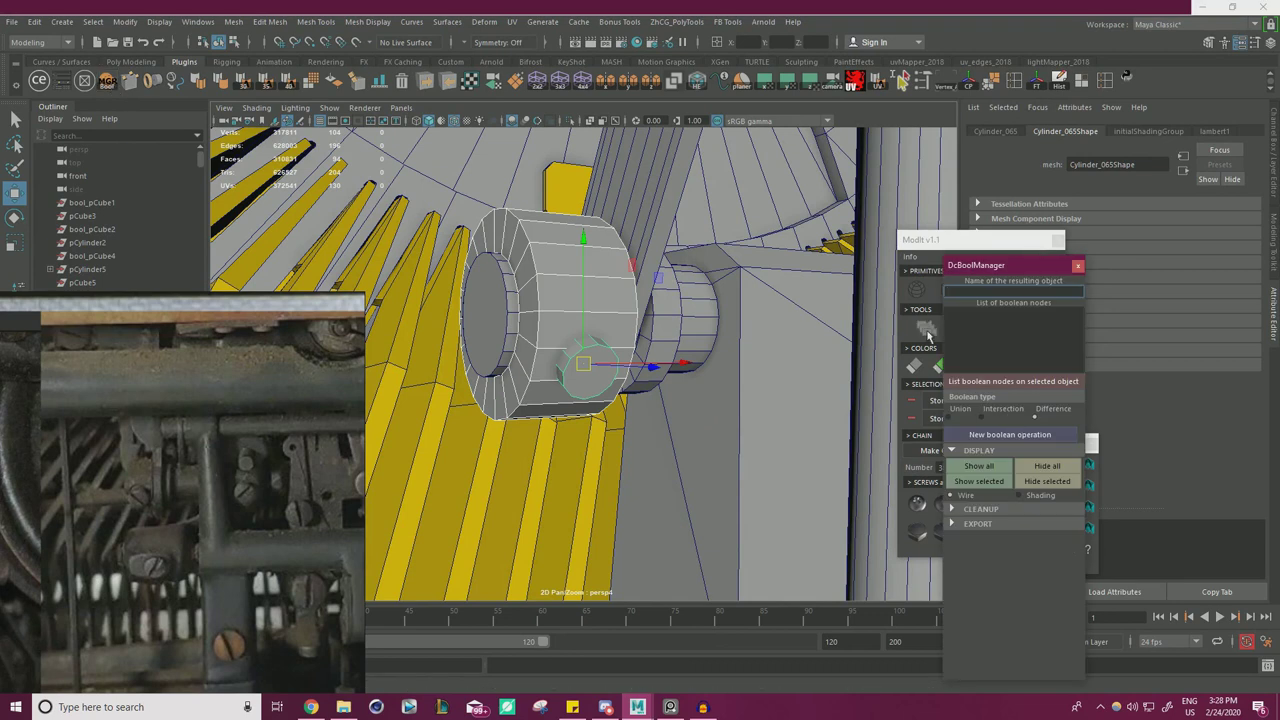
left_click(547, 317)
left_click(590, 371, "shift")
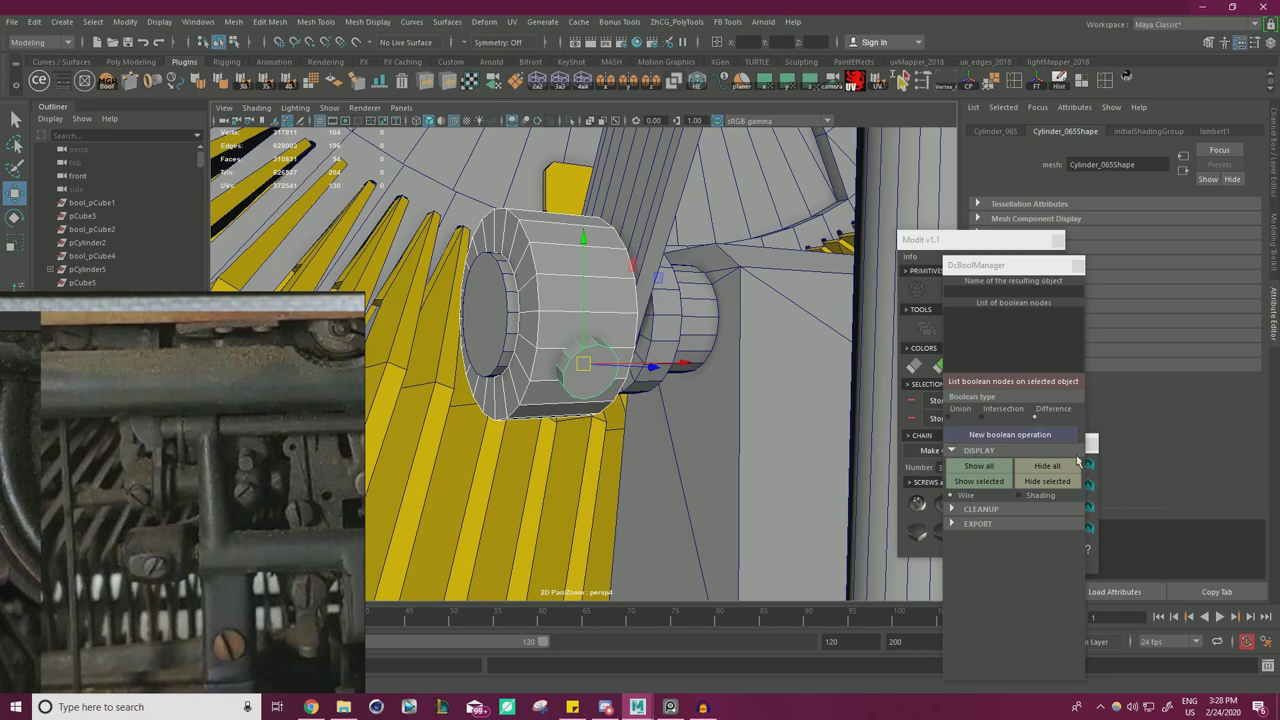
left_click(972, 436)
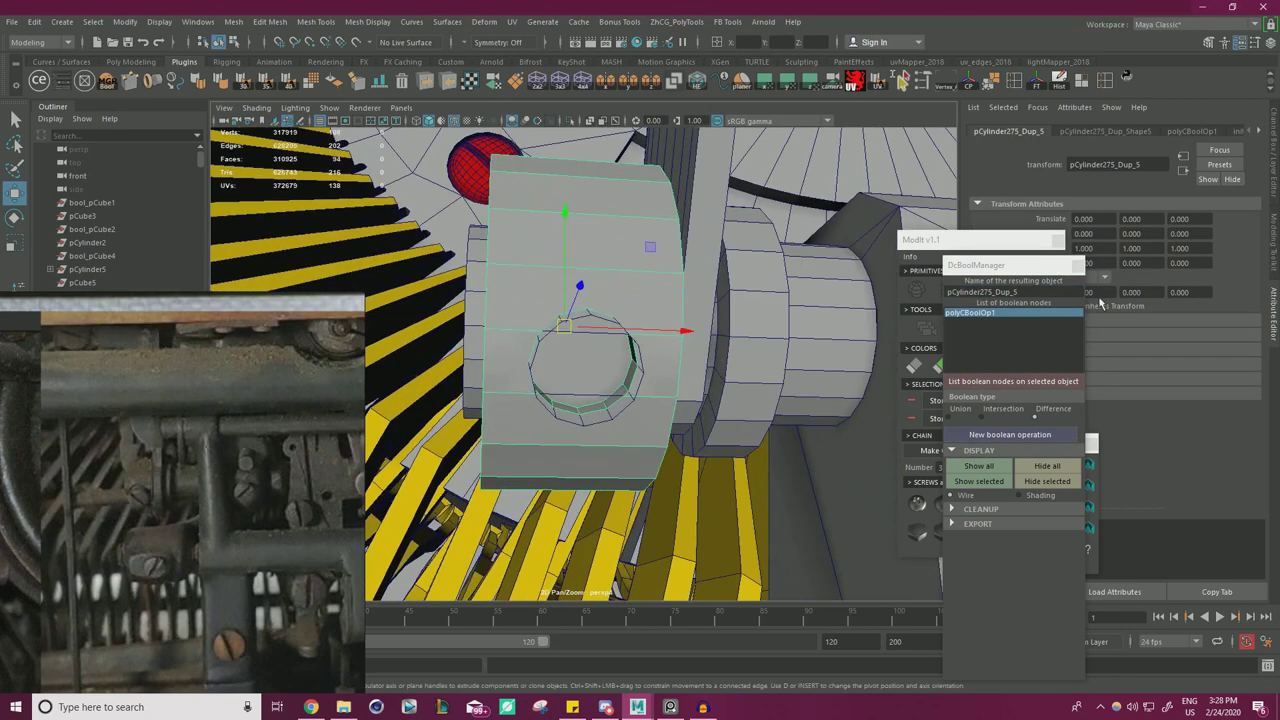
left_click(1078, 266)
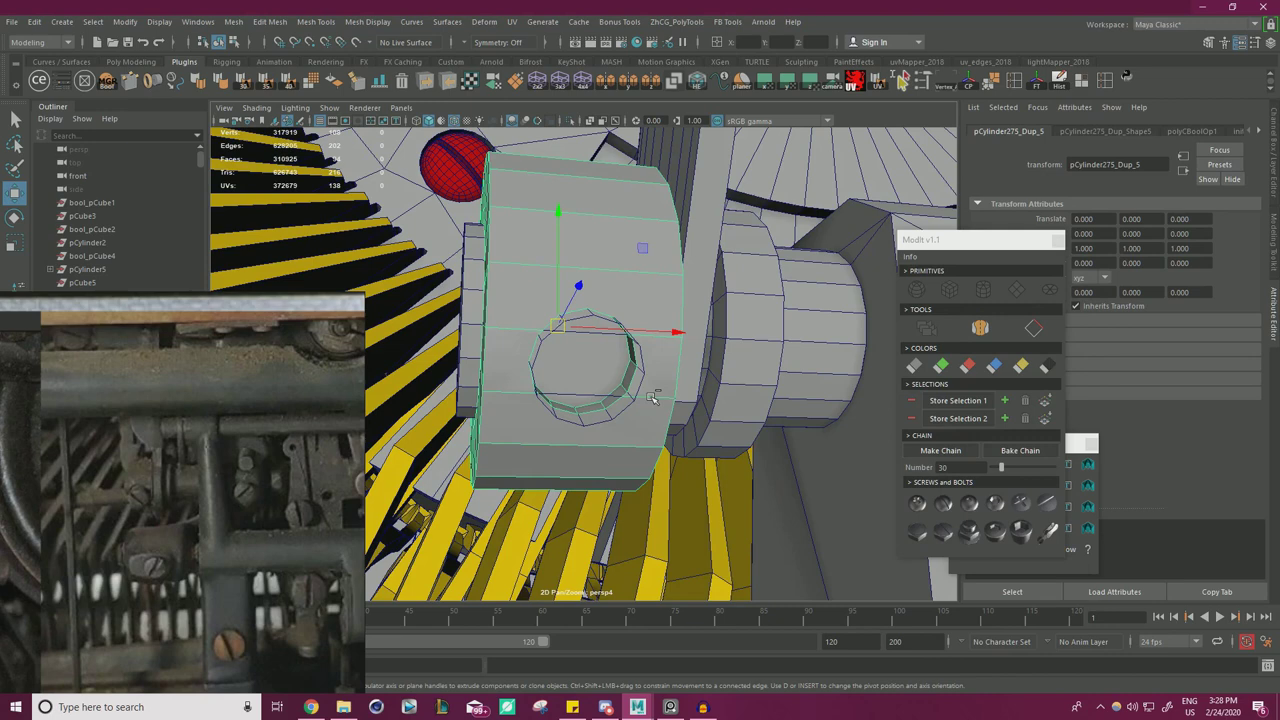
key("ctrl+z")
- Cut the small cylinder out of the collar with a Boolean difference and delete the history and base objects
left_click(534, 274)
left_click(571, 350, "shift")
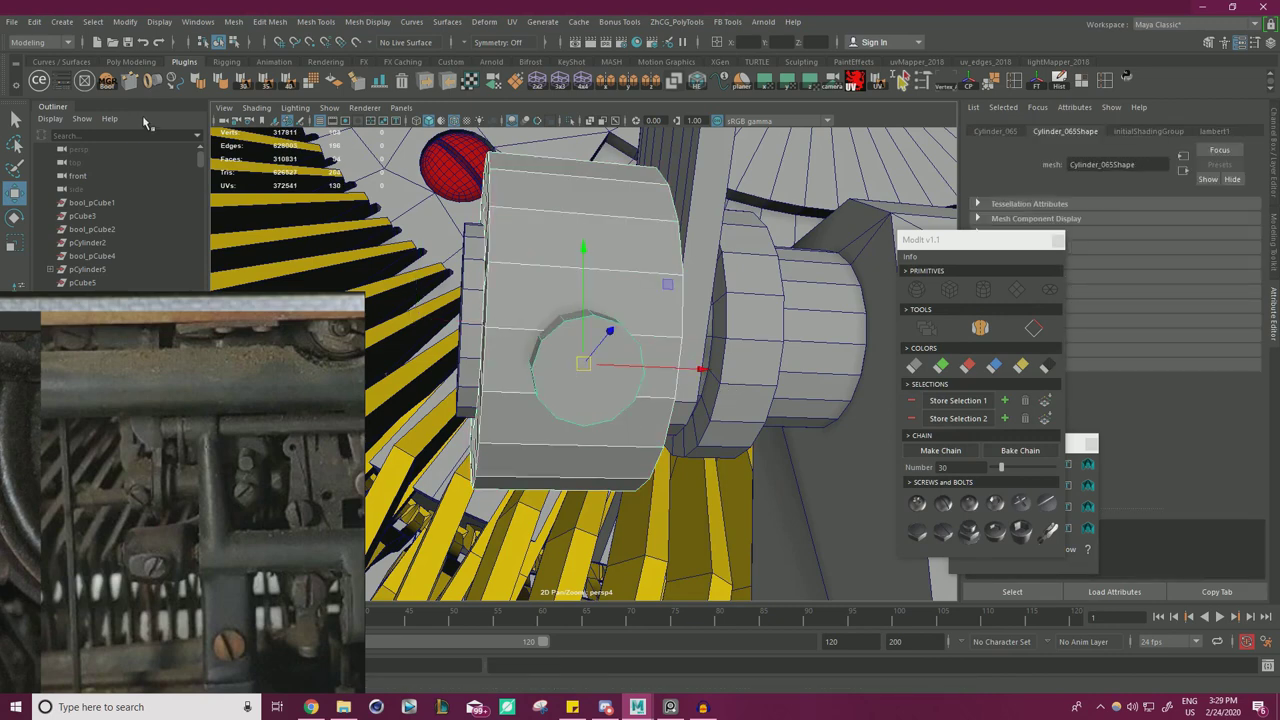
left_click(107, 83)
left_click(1030, 436)
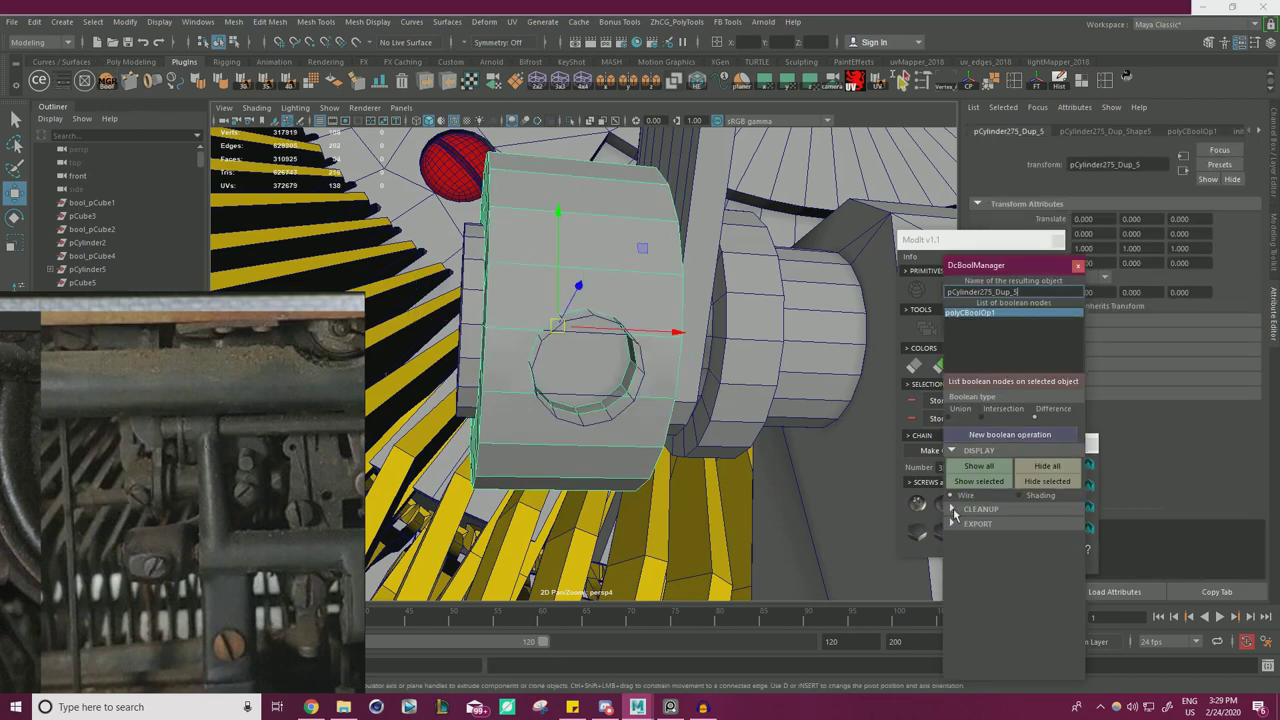
left_click(956, 509)
left_click(1013, 557)
left_click_drag(662, 406, 798, 402, "alt")
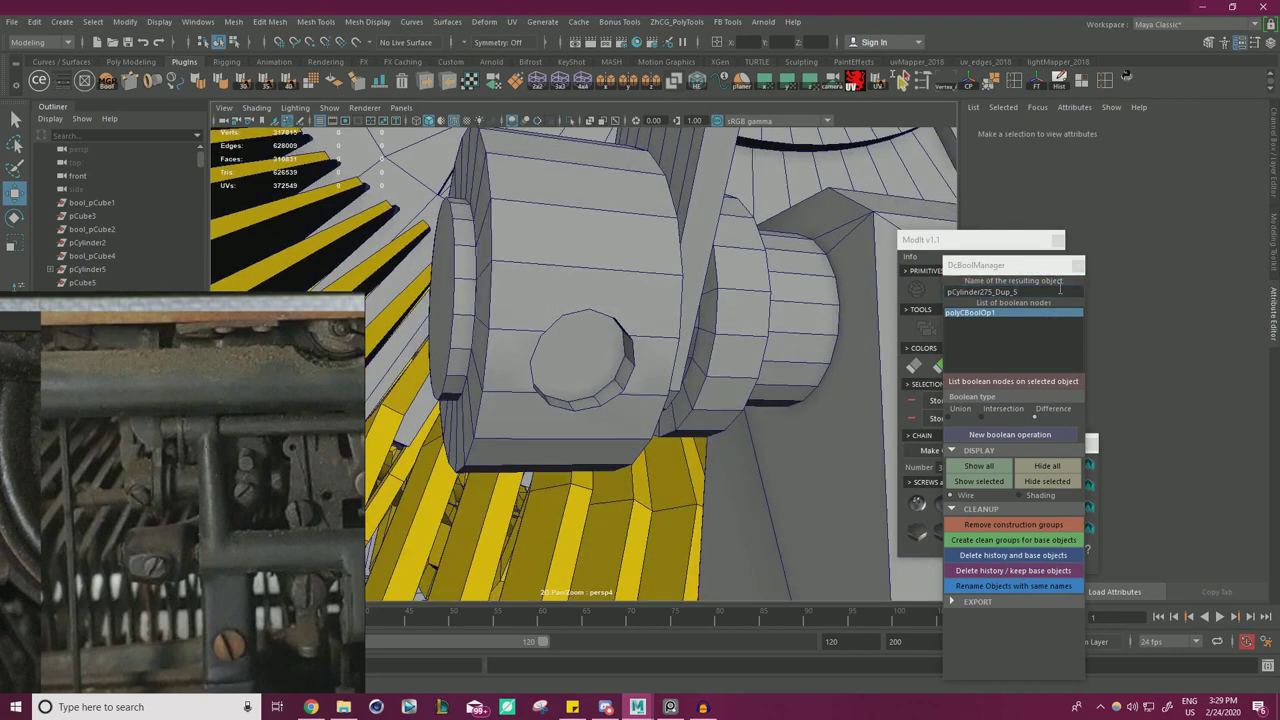
left_click(1078, 266)
- Add a round-headed slotted screw on the floor face of the collar's recess and scale it down uniformly to fit
left_click(584, 345)
right_click_drag(585, 345, 578, 375)
left_click(605, 363)
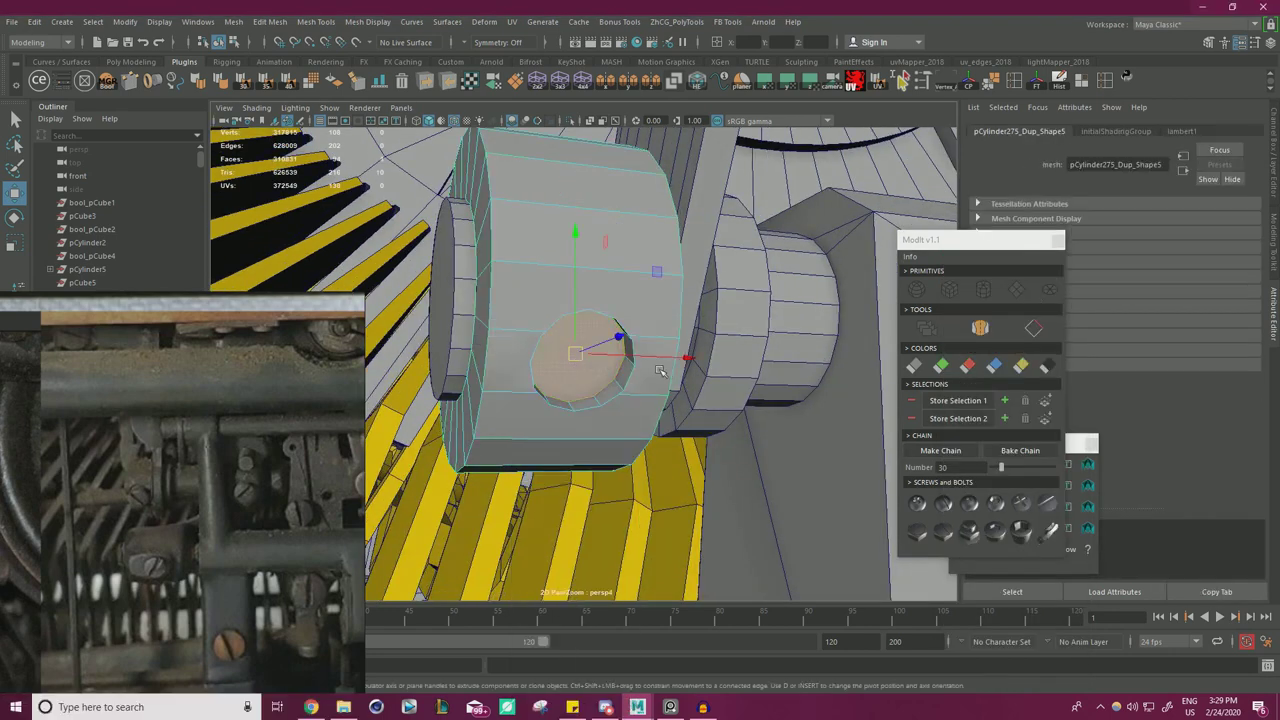
left_click(945, 508)
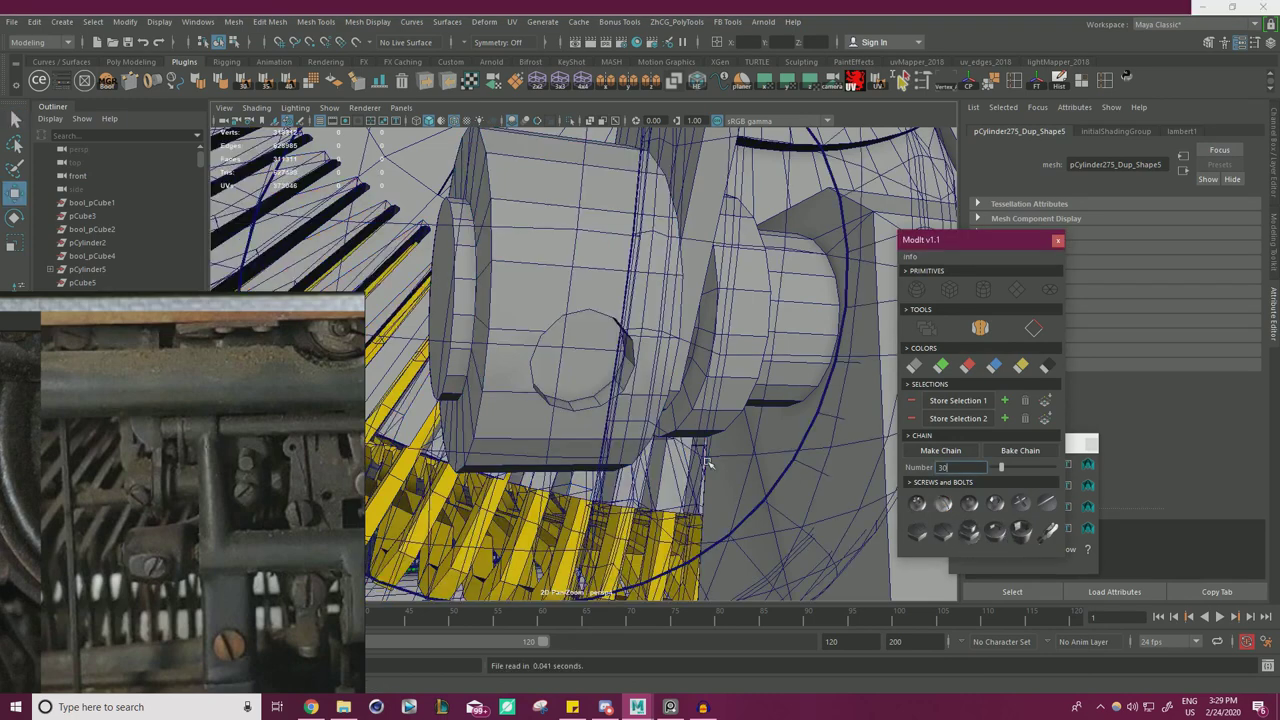
key("r")
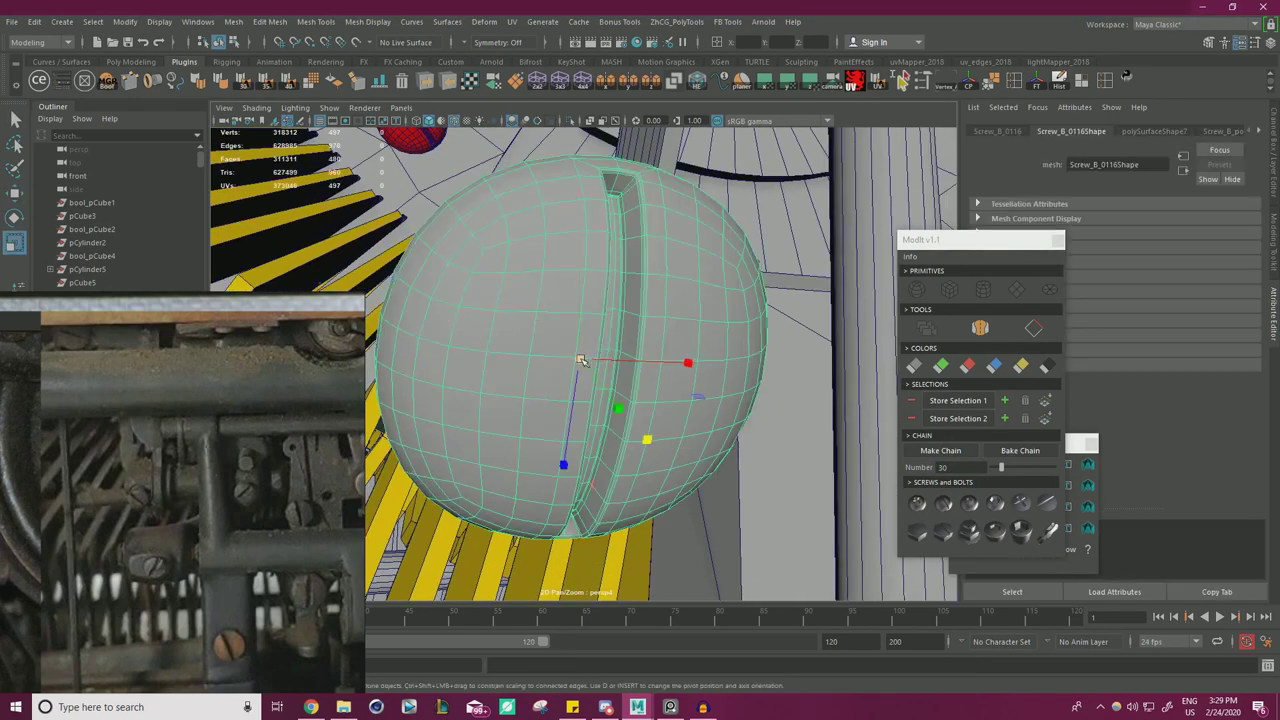
left_click_drag(579, 358, 287, 397)
key("f")
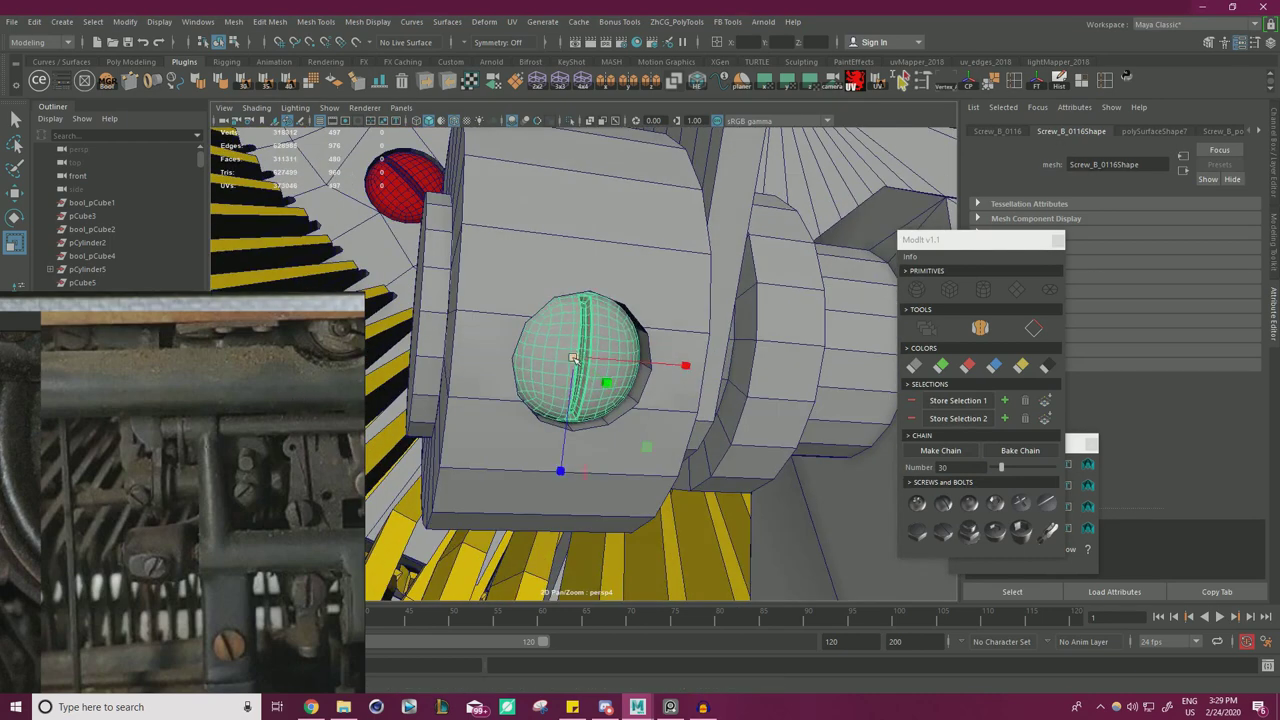
- Rotate the screw with Object axis orientation so its slot runs diagonally, and colour it red
key("e")
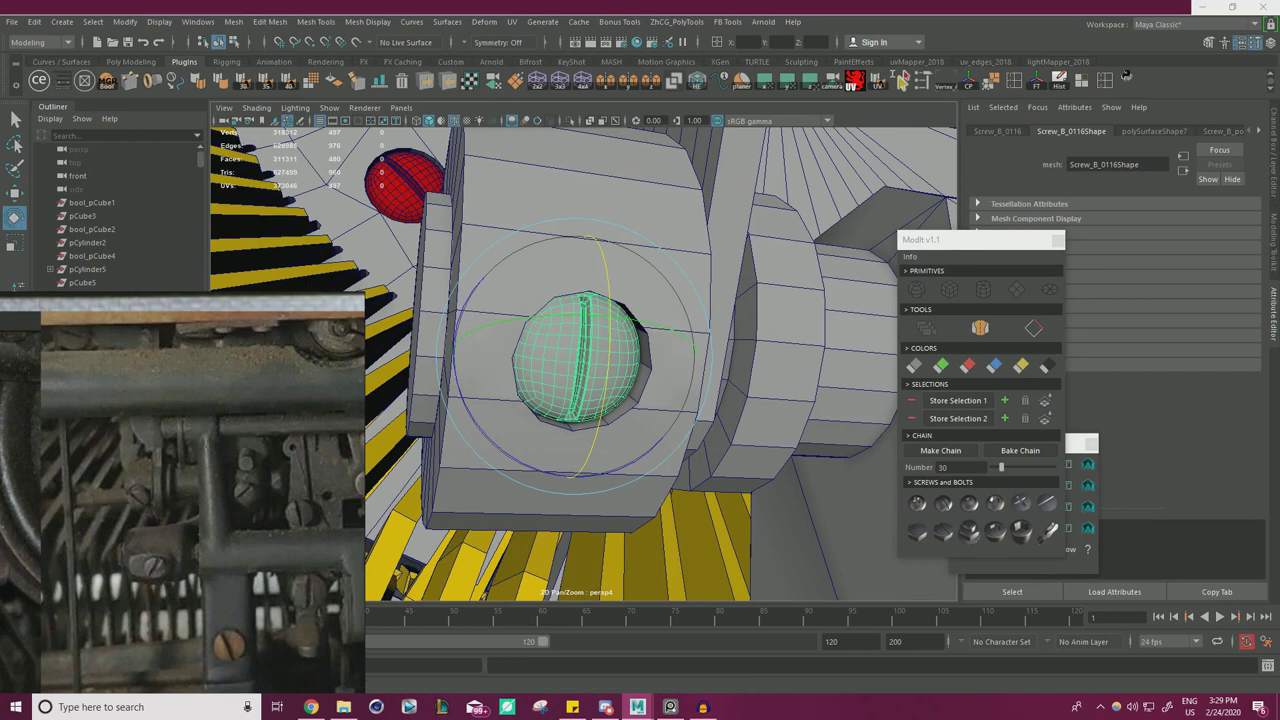
double_click(14, 218)
left_click_drag(1212, 201, 866, 184)
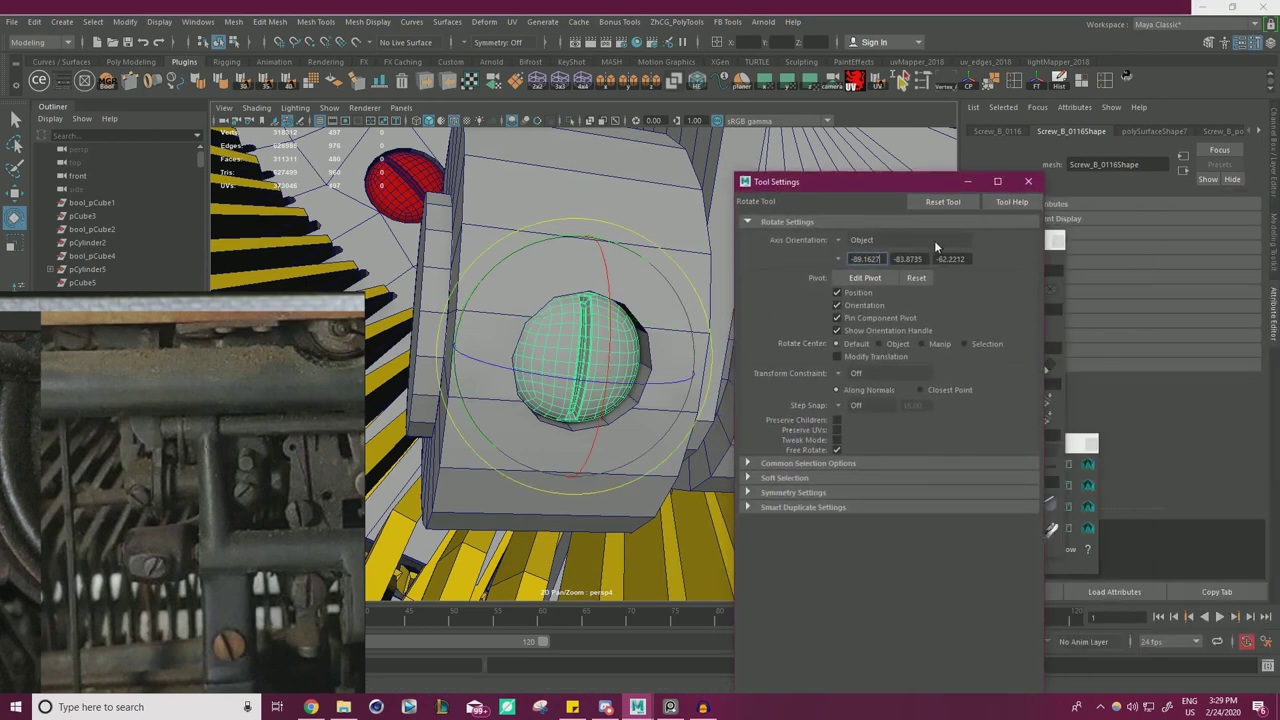
left_click_drag(460, 305, 446, 408)
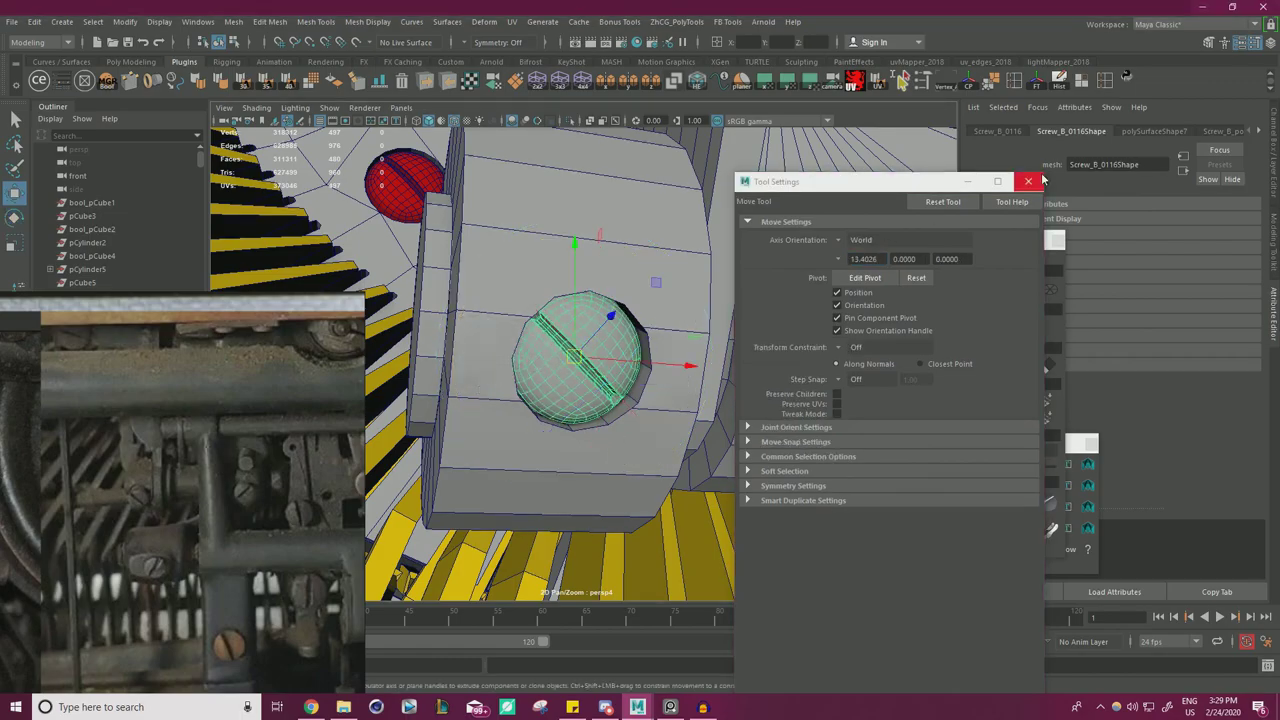
left_click(1028, 181)
left_click(971, 368)
- Deselect the parts and compare the whole front bracket assembly with the reference photo, examining the screws and upright parts behind the frame
right_click_drag(680, 375, 500, 345, "alt")
left_click_drag(500, 335, 771, 317, "alt")
right_click_drag(771, 264, 806, 248)
left_click(806, 262)
left_click_drag(806, 280, 600, 310, "alt")
right_click_drag(600, 310, 480, 330, "alt")
mouse_move(480, 330)
left_mouse_down("alt")
mouse_move(590, 315)
mouse_move(530, 365)
mouse_move(490, 350)
left_mouse_up("alt")
right_click_drag(490, 350, 550, 378, "alt")
left_click_drag(550, 378, 590, 375, "alt")
right_click_drag(590, 375, 628, 406, "alt")
left_click_drag(628, 405, 512, 470, "alt")
right_click_drag(272, 499, 280, 487)
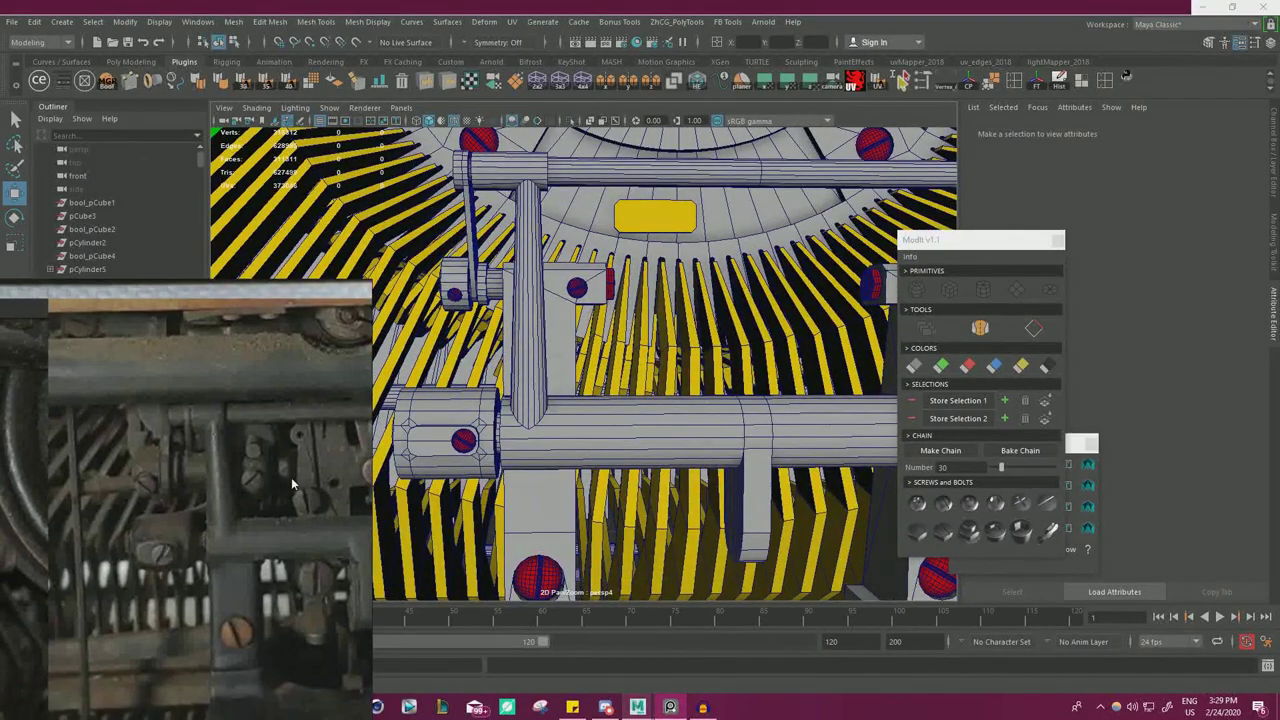
scroll(262, 455, "up", 2)
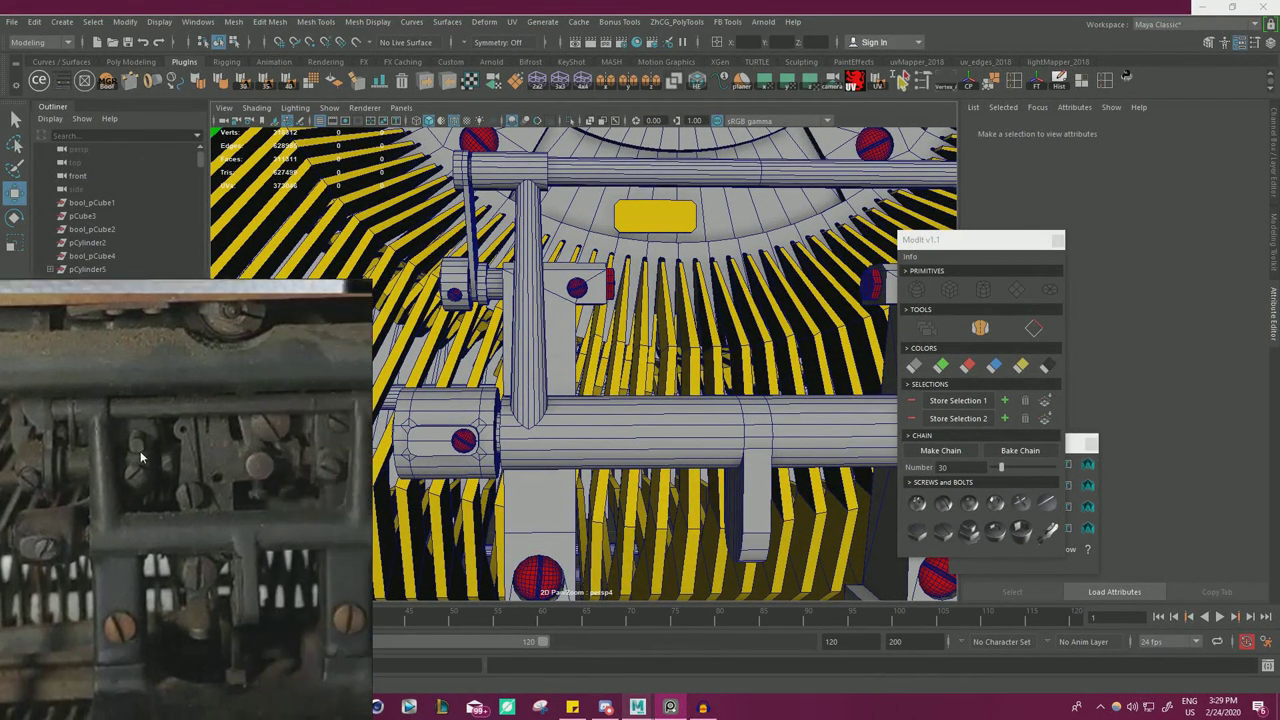
left_click_drag(113, 443, 207, 450)
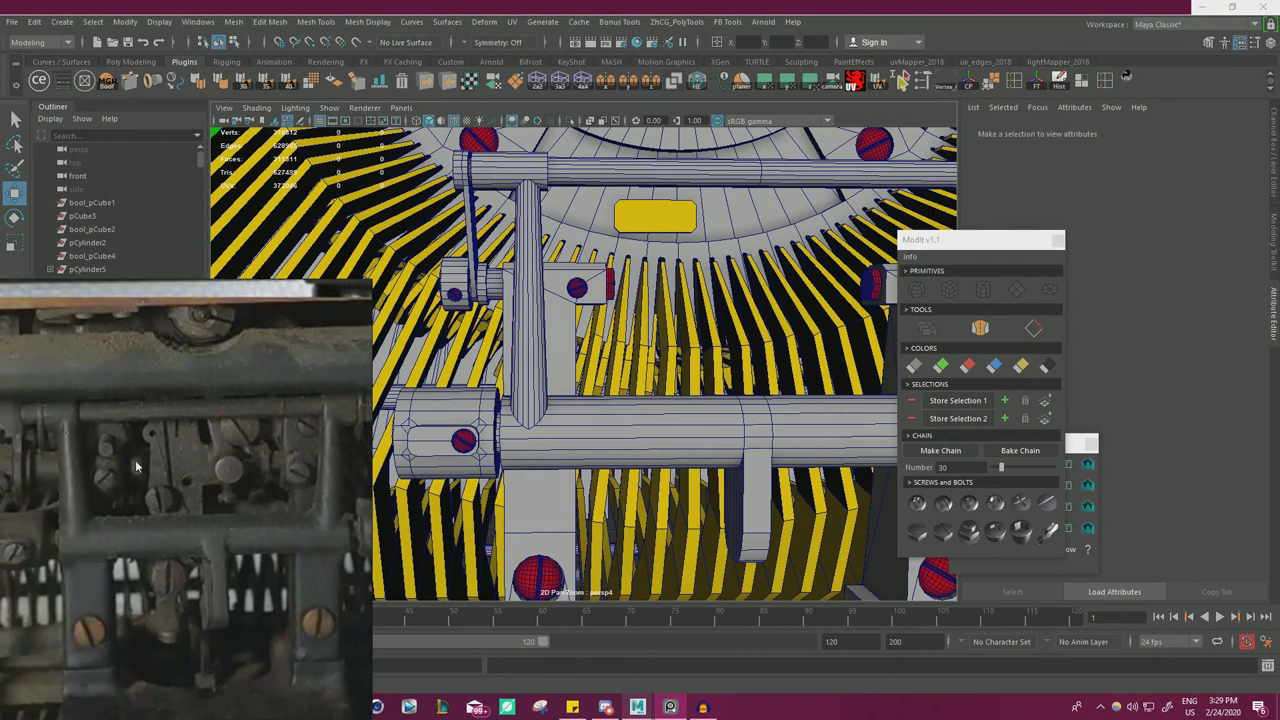
- Cut a new edge line around the bracket's upper block, near its round screw, with the Multi-Cut tool
left_click_drag(584, 307, 562, 332, "alt")
right_click_drag(562, 332, 630, 325, "alt")
middle_click_drag(577, 262, 590, 327, "alt")
left_click(590, 327)
left_click_drag(590, 327, 706, 368, "alt")
key("ctrl+shift+x")
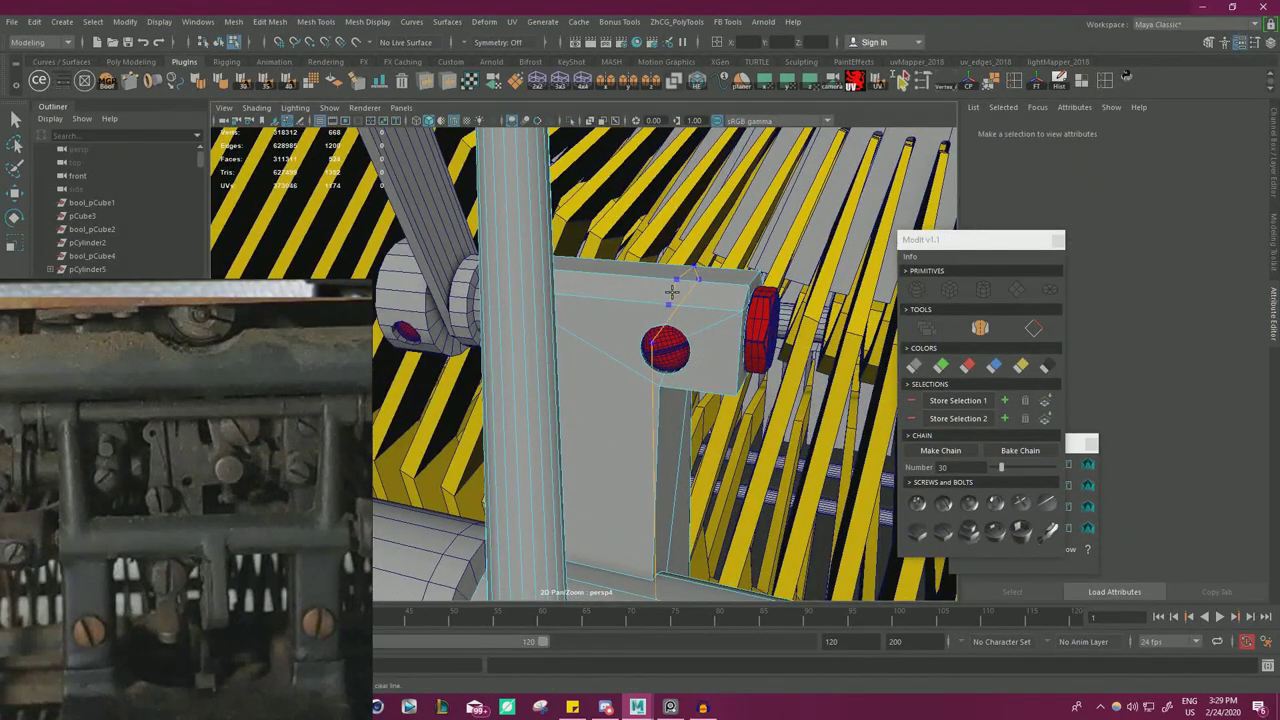
left_click_drag(676, 283, 540, 353, "alt")
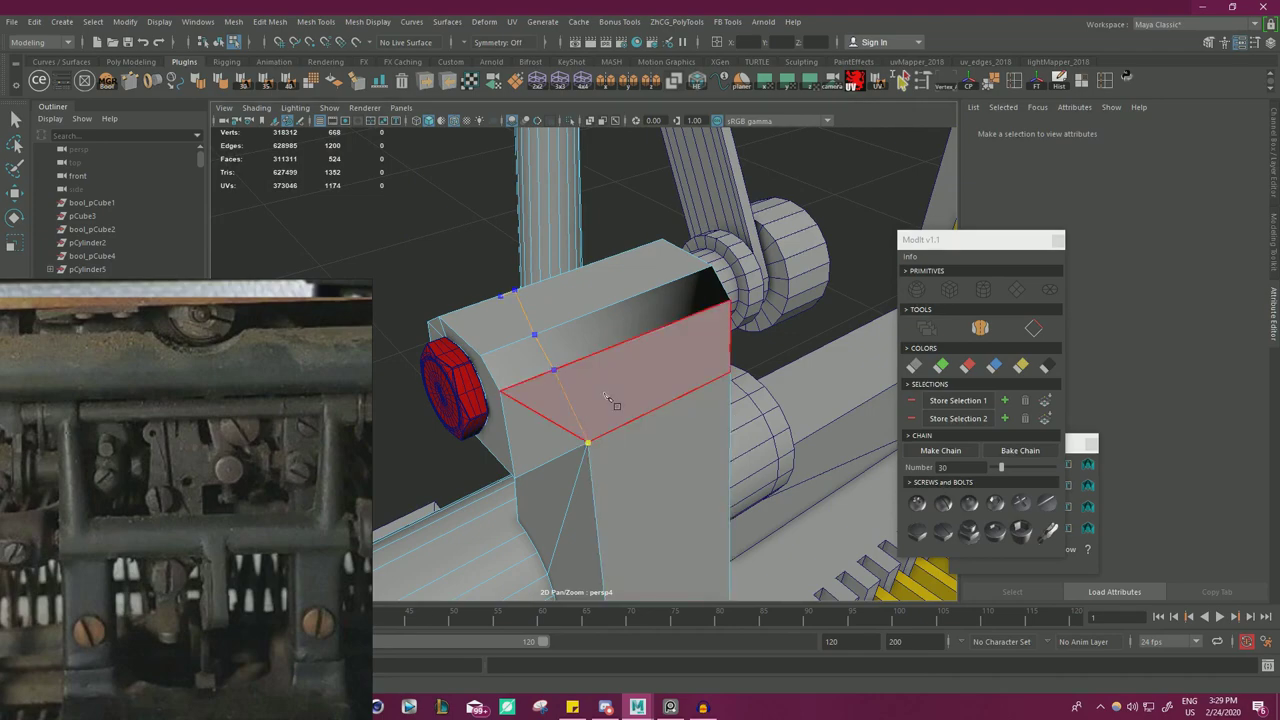
key("w")
- Select the newly cut edges on the bracket's upper block and scale them flat into a straight line
left_click(544, 351)
left_click_drag(530, 313, 655, 316, "alt")
left_click(653, 282, "shift")
key("r")
left_click_drag(800, 278, 640, 280)
key("w")
right_click_drag(654, 278, 593, 277)
right_click_drag(600, 277, 673, 278, "alt")
right_click_drag(807, 348, 807, 385, "shift")
key("w")
- Extrude the top faces at the bolt end of the bracket upward into an upright block, and check its inner side
right_click_drag(782, 209, 784, 238)
left_click(789, 206)
left_click_drag(711, 247, 572, 285, "alt")
left_click(548, 288, "shift")
left_click_drag(700, 290, 640, 292, "alt")
left_click(526, 294)
left_click_drag(532, 292, 594, 268, "alt")
right_click_drag(594, 268, 623, 343, "alt")
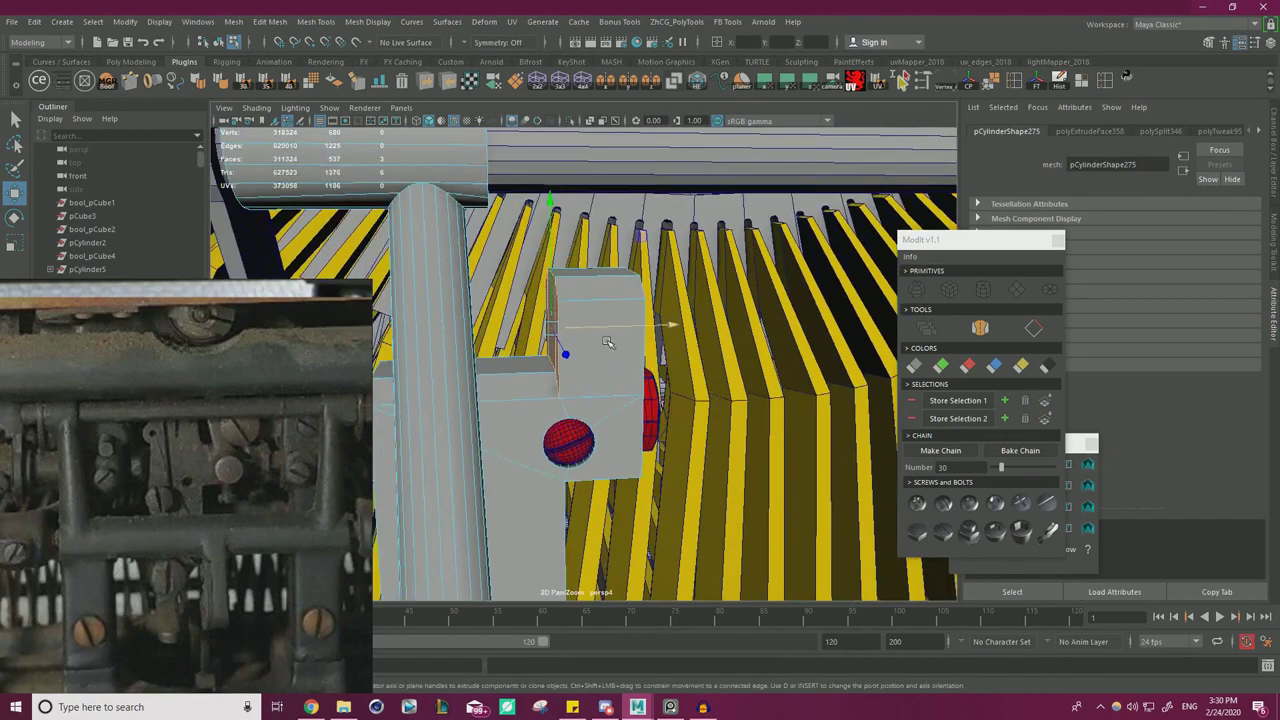
left_click_drag(623, 343, 573, 307, "alt")
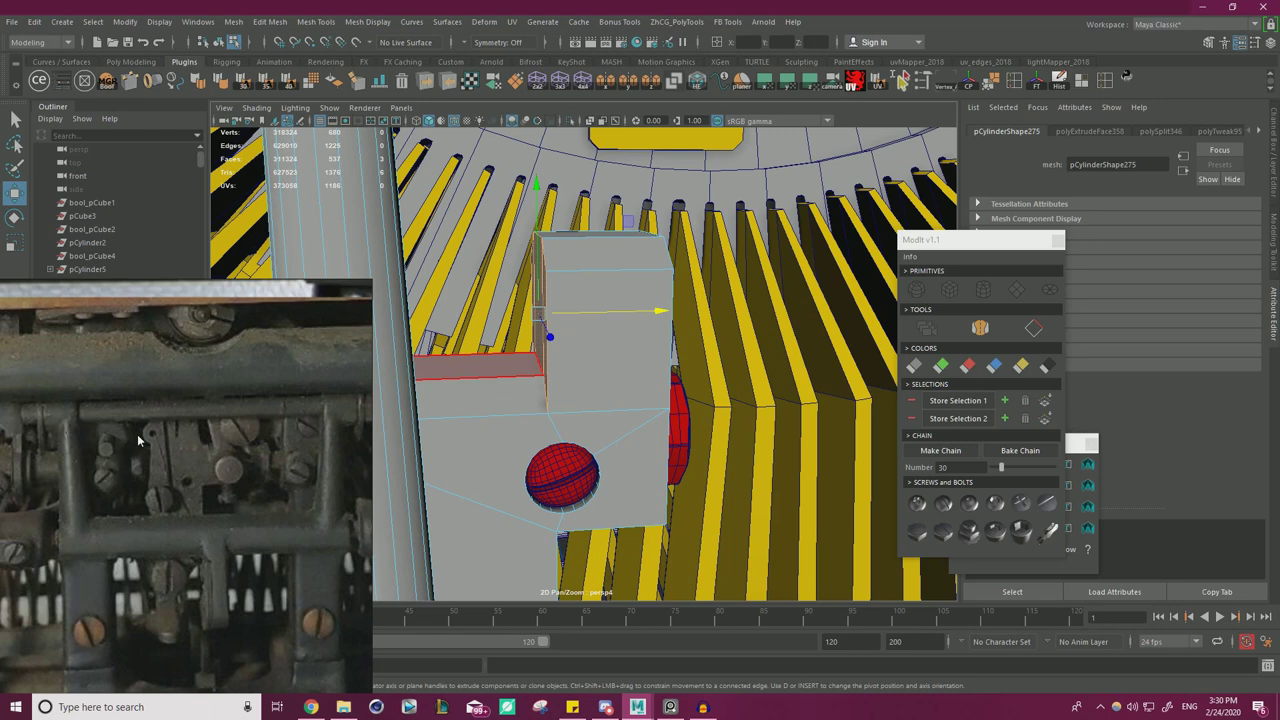
left_click_drag(699, 286, 677, 286, "alt")
left_click_drag(578, 289, 622, 310, "alt")
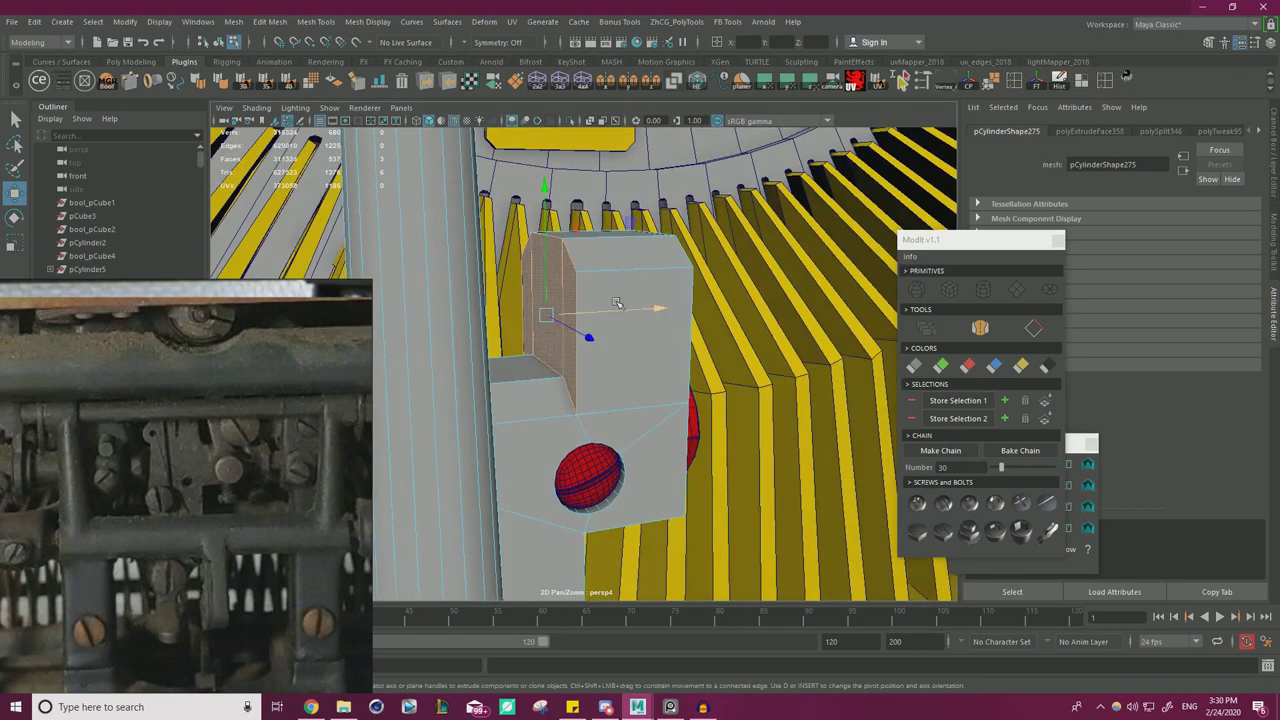
- Cut edges across the inner and outer sides of the upright block, level with the base of its top chamfers
right_click_drag(608, 289, 581, 286, "shift")
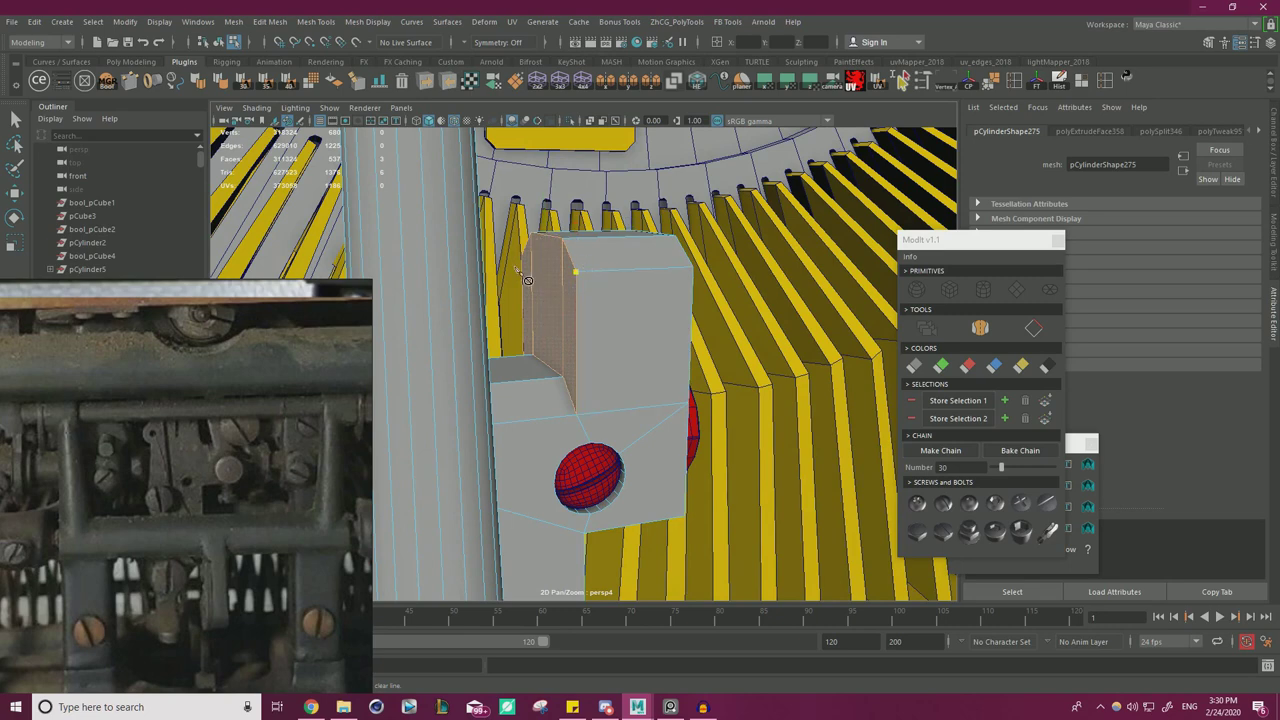
left_click_drag(763, 282, 575, 303, "alt")
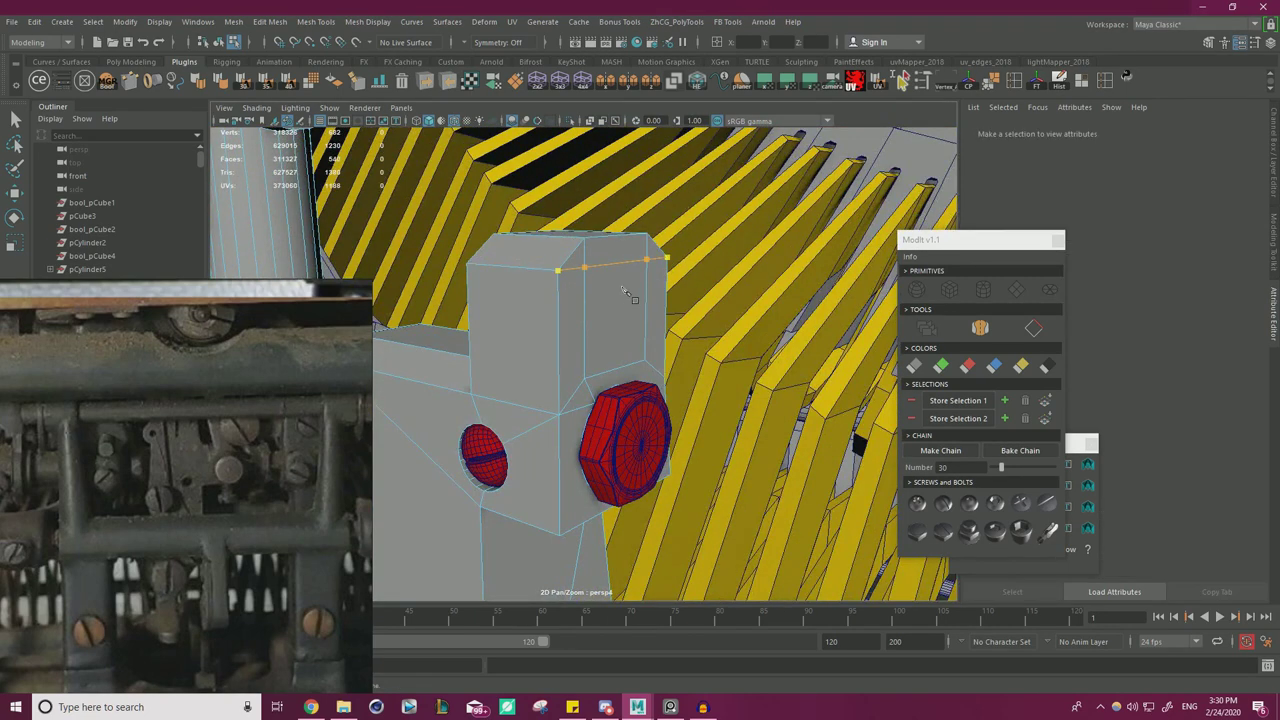
left_click_drag(666, 331, 735, 345, "alt")
- Widen the top of the upright block sideways so that it flares out above the new cuts
right_click_drag(656, 302, 652, 268)
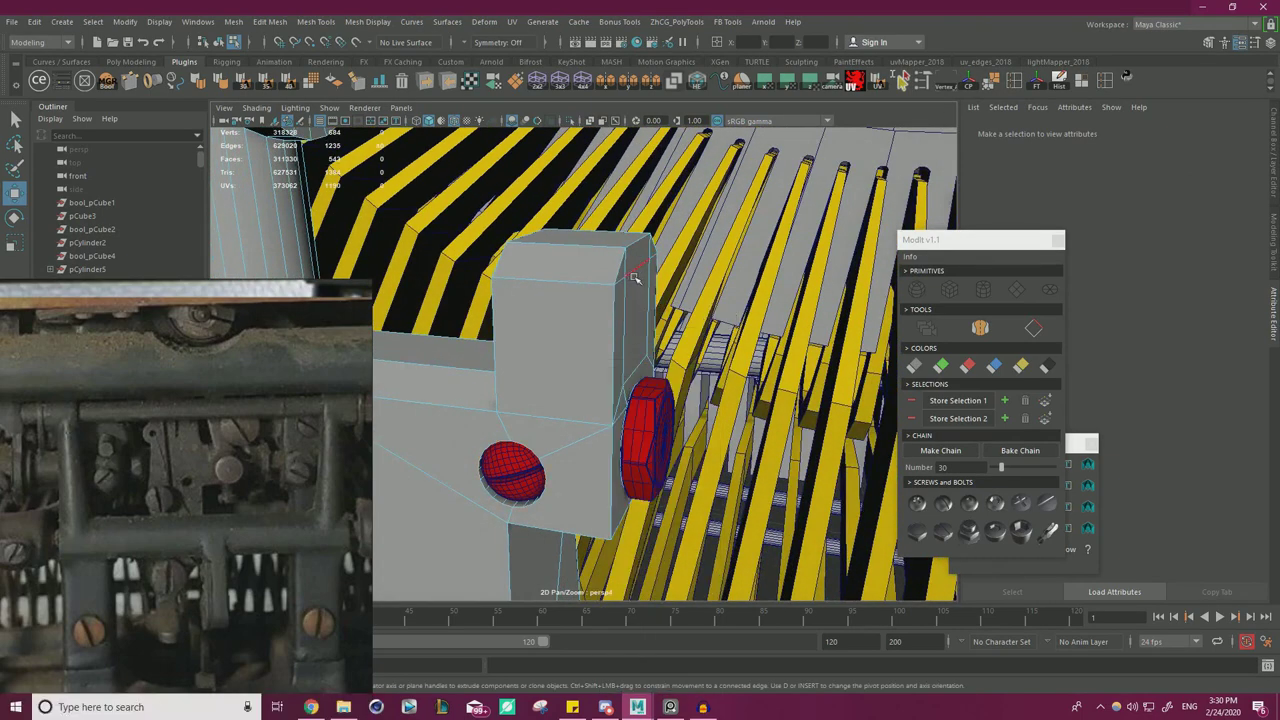
double_click(638, 272)
left_click_drag(637, 272, 560, 240, "alt")
key("r")
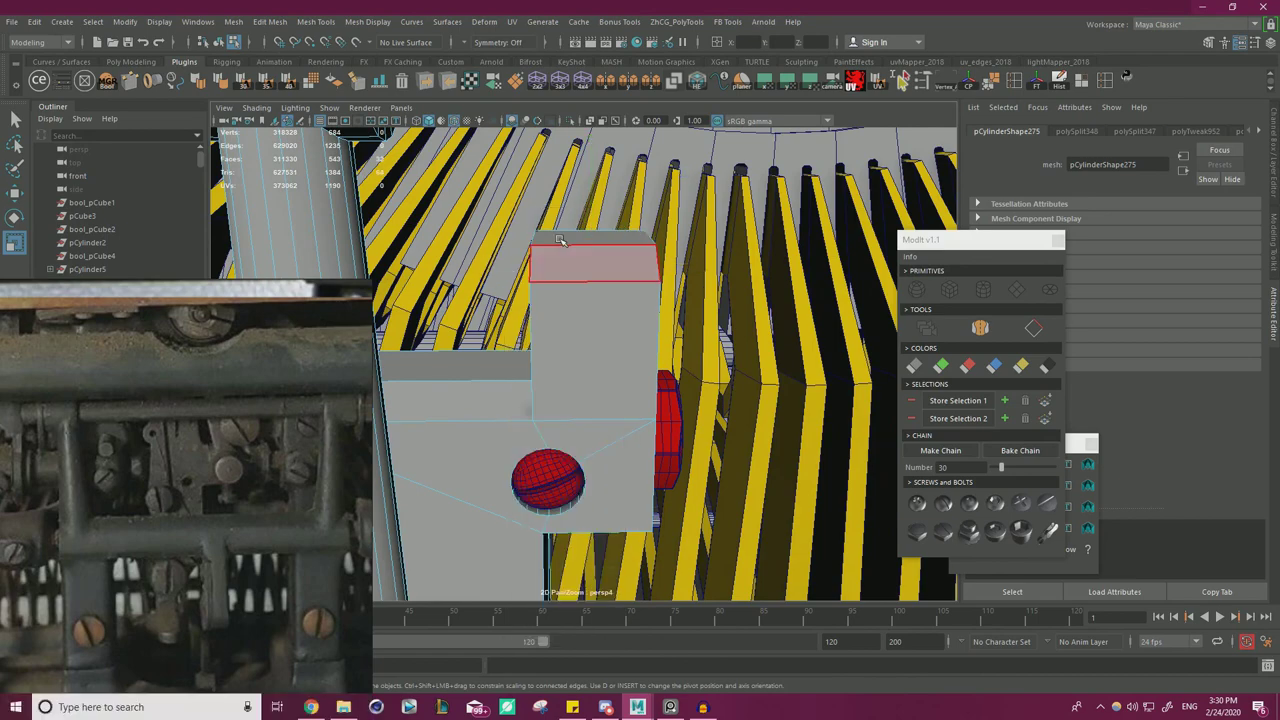
left_click_drag(708, 244, 737, 241)
key("w")
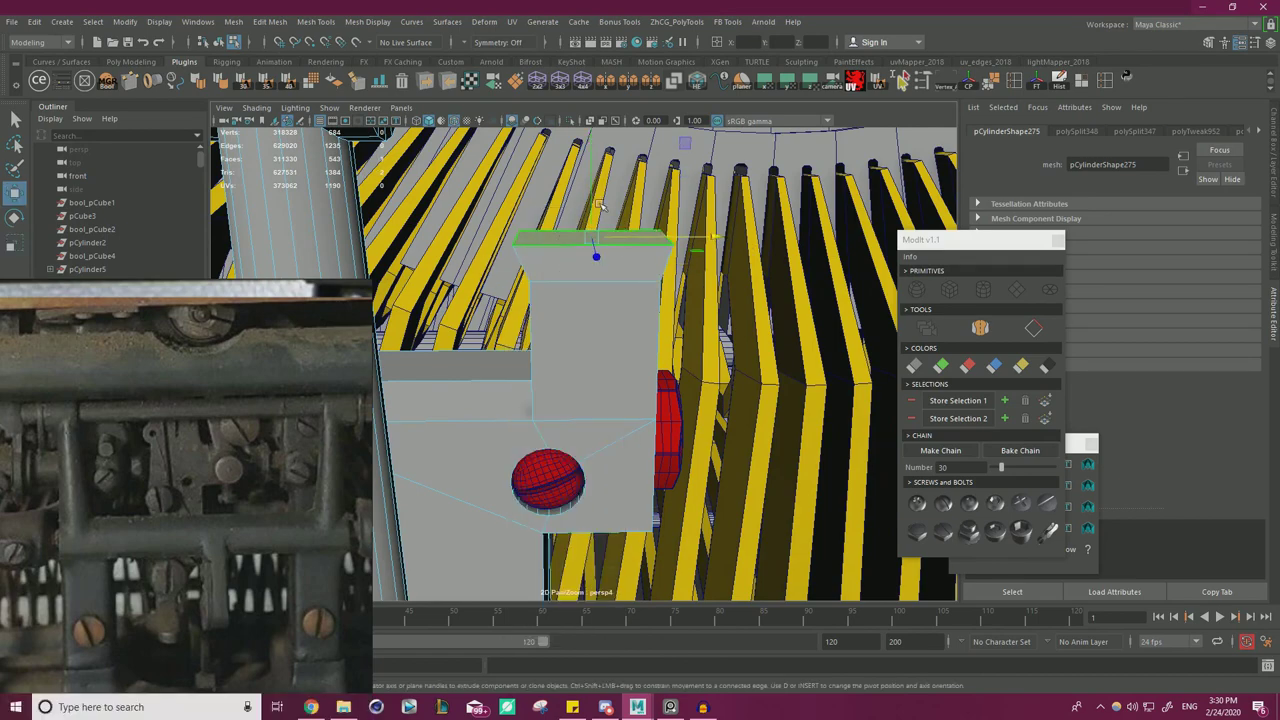
- Lower the long edges along the flared top of the upright block, using vertex snapping to level them
left_click_drag(717, 270, 664, 280, "alt")
right_click_drag(540, 257, 539, 219)
left_click(535, 252)
mouse_move(493, 247)
left_mouse_down()
mouse_move(510, 289)
mouse_move(543, 261)
mouse_move(482, 270)
left_mouse_up()
key("v")
mouse_move(565, 239)
left_mouse_down()
mouse_move(551, 272)
mouse_move(567, 262)
left_mouse_up()
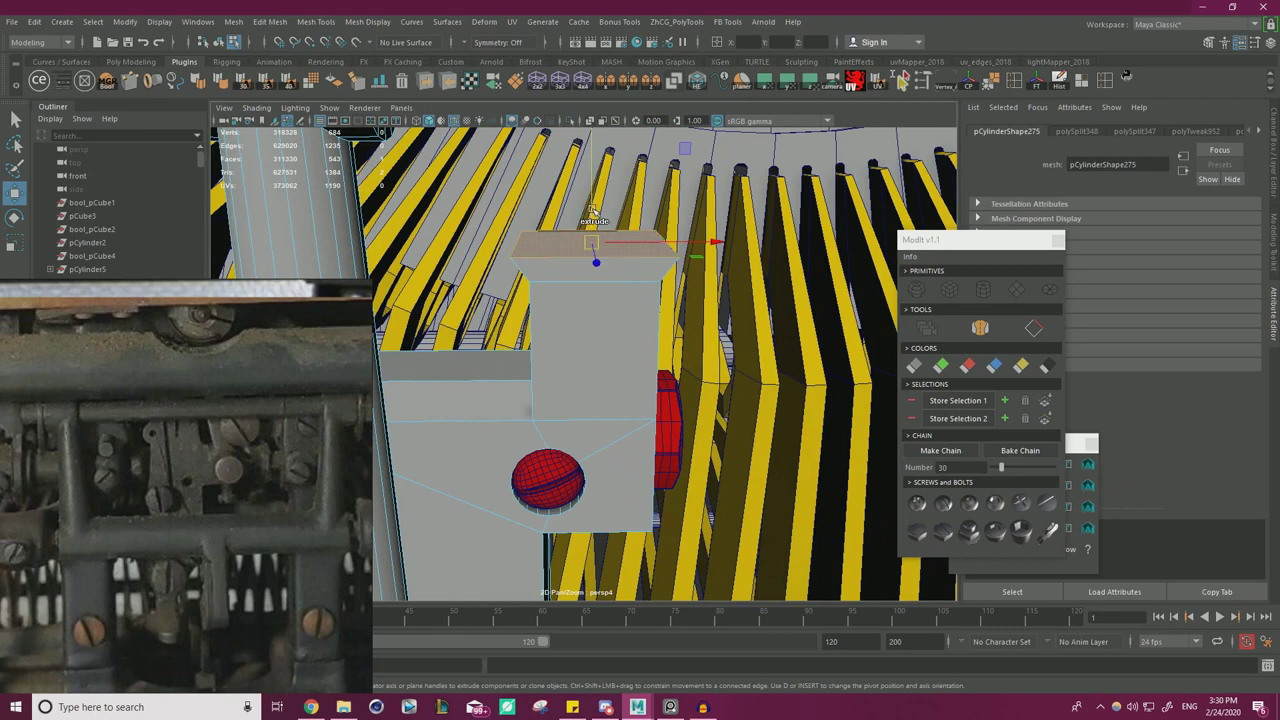
- Extrude the flared top faces upward and scale them narrower to form a tapered head on the block
left_click_drag(593, 210, 593, 177, "shift")
key("r")
left_click_drag(714, 207, 550, 225)
key("w")
- Lower the edge loop at the neck of the tapered head and reposition the edges at its widest part
right_click_drag(566, 272, 566, 236)
double_click(564, 269)
left_click_drag(577, 248, 575, 300)
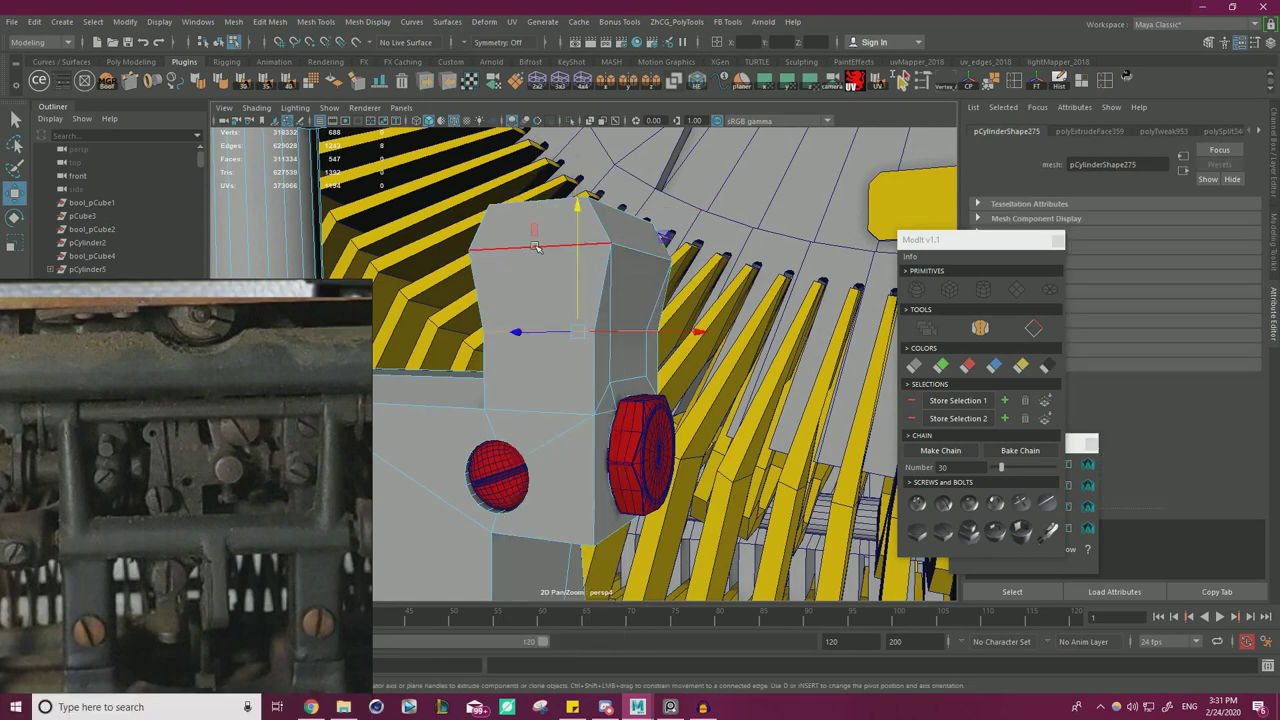
left_click_drag(537, 223, 541, 268)
left_click(640, 254)
left_click_drag(548, 254, 659, 294, "alt")
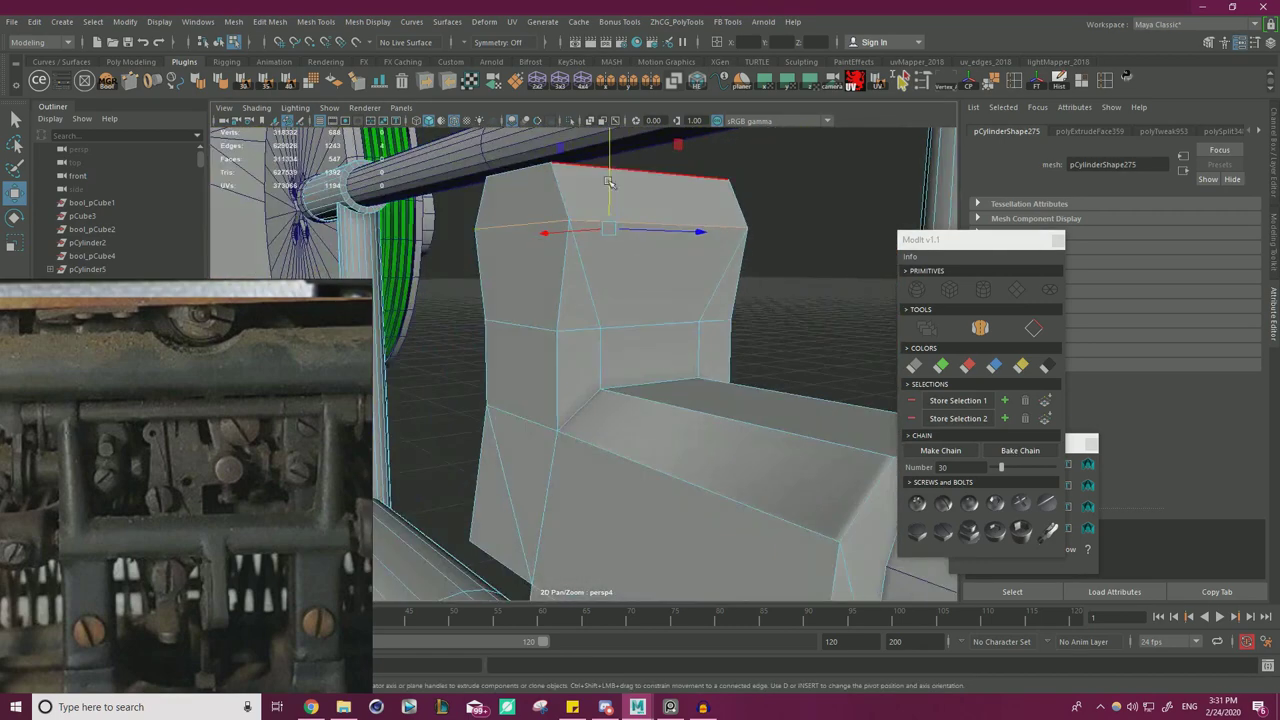
left_click_drag(608, 182, 508, 232)
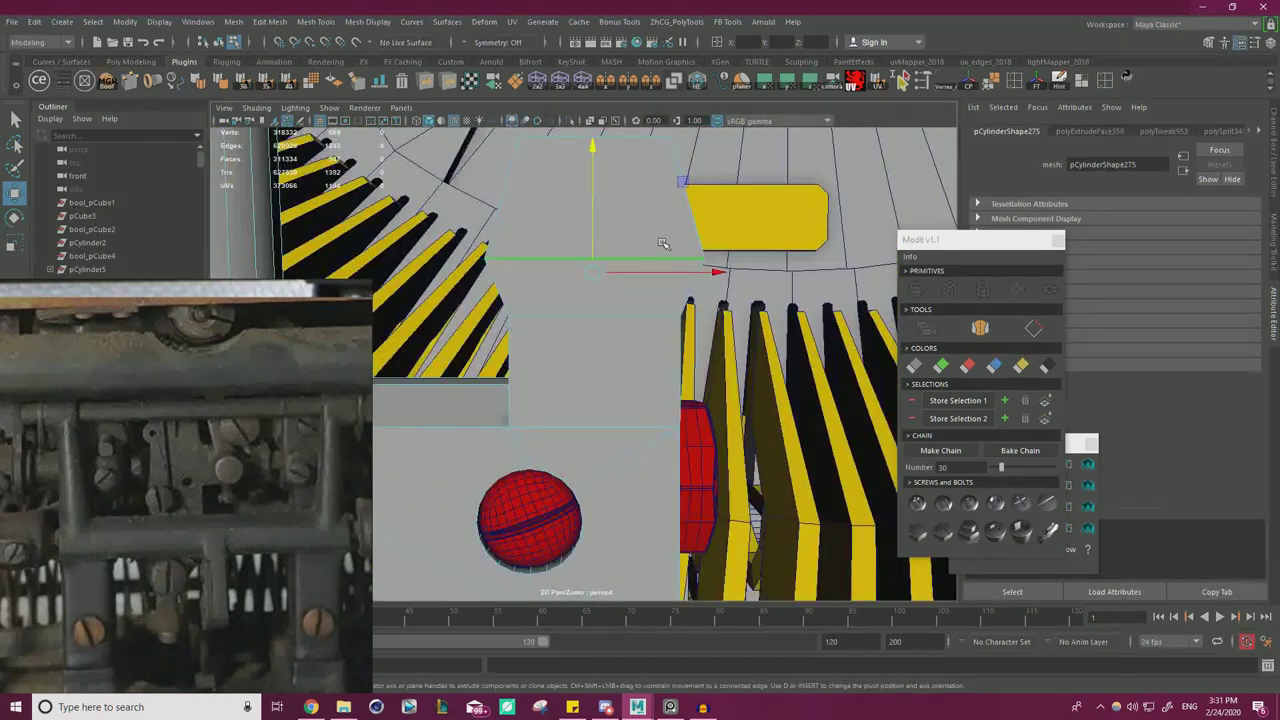
- Scale the head's widest edges slightly wider for a hexagonal outline, and switch the bracket to vertex selection
key("r")
left_click_drag(720, 273, 731, 276)
key("w")
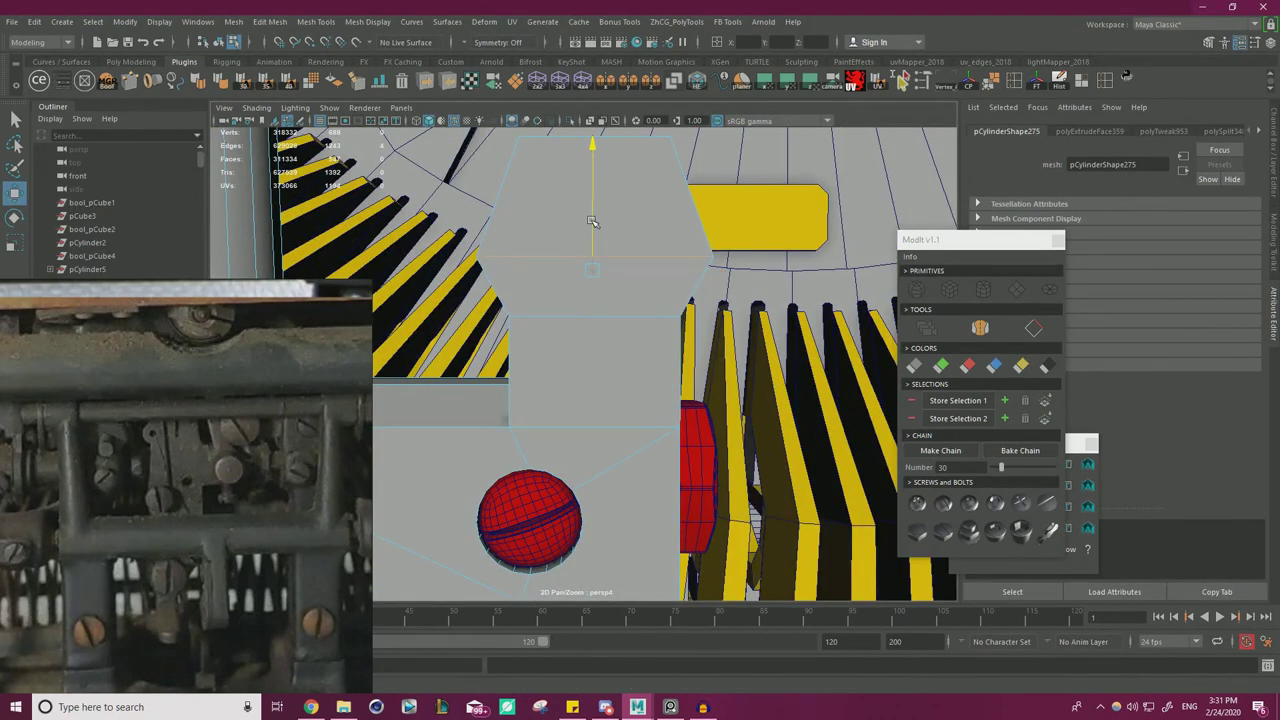
right_click_drag(491, 403, 352, 324, "alt")
right_click_drag(571, 273, 505, 275)
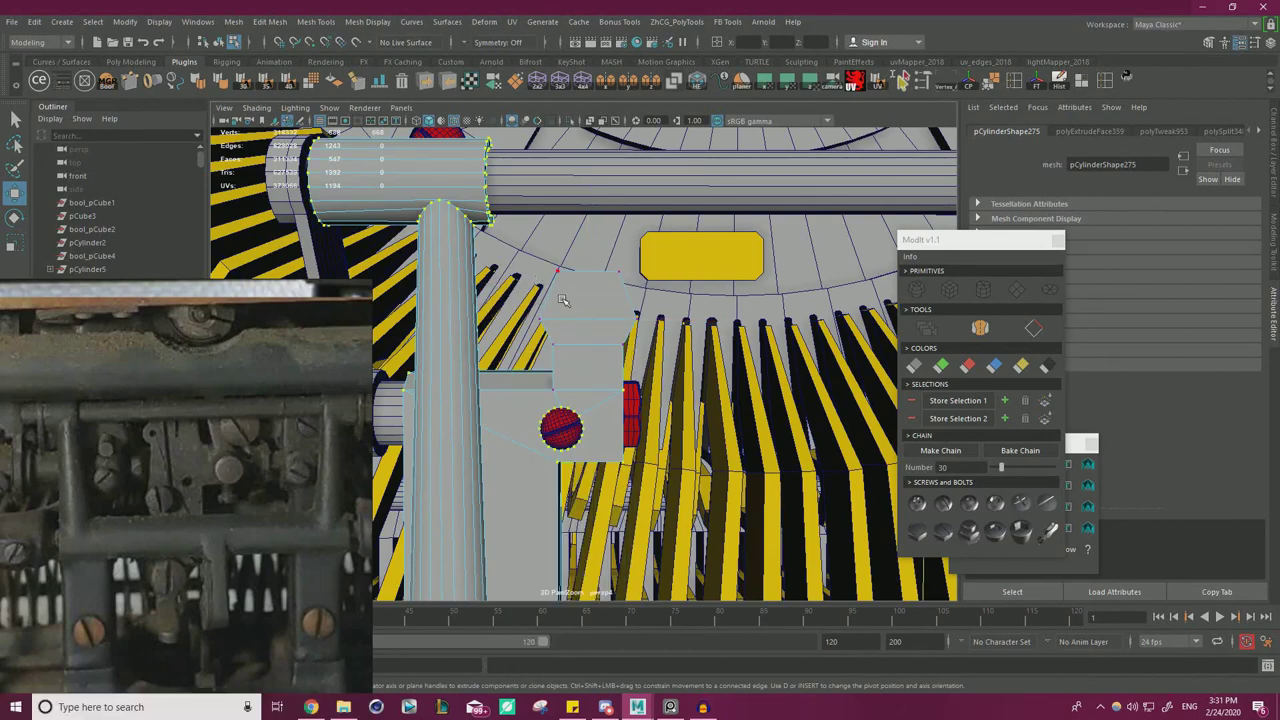
- Lower the top vertices of the tapered head slightly, and return the bracket to object selection
key("4")
left_click_drag(588, 243, 589, 248)
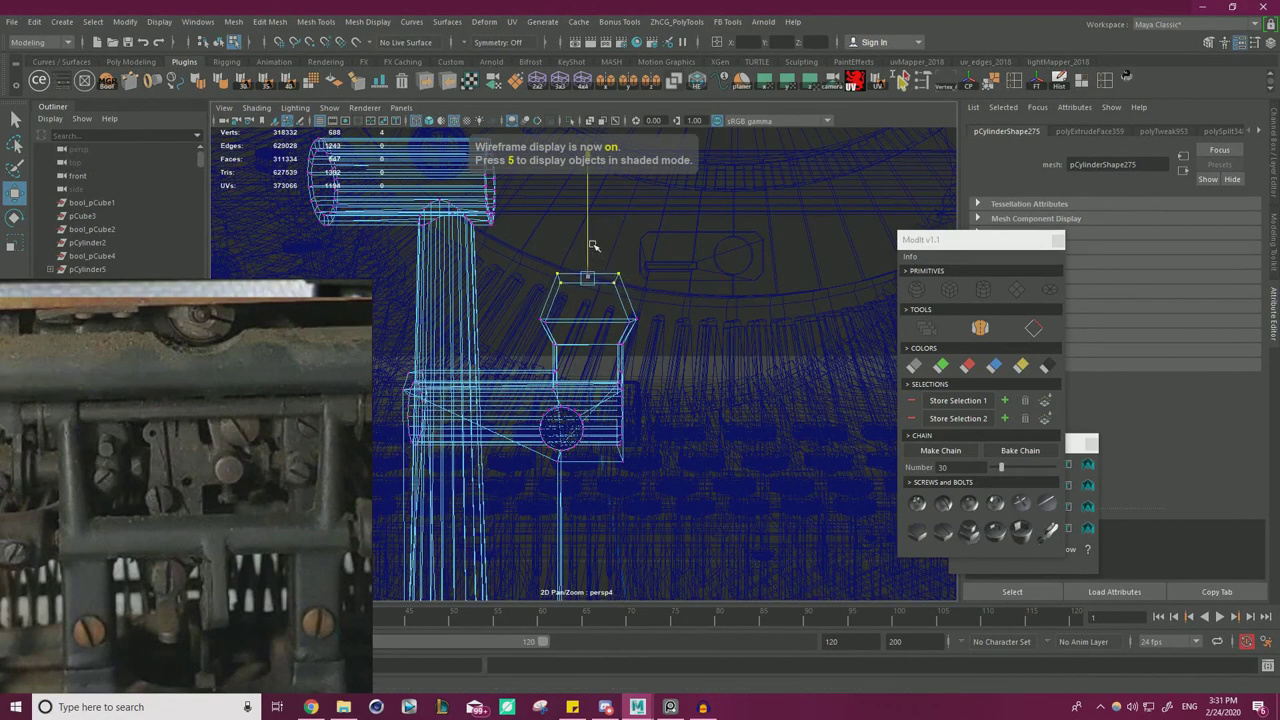
key("5")
mouse_move(586, 282)
left_mouse_down("alt")
mouse_move(535, 338)
mouse_move(776, 240)
left_mouse_up("alt")
right_click_drag(780, 236, 826, 215)
left_click(797, 249)
left_click_drag(797, 249, 525, 278, "alt")
right_click_drag(525, 278, 660, 335, "alt")
left_click_drag(660, 335, 584, 343, "alt")
right_click_drag(584, 343, 640, 345, "alt")
middle_click_drag(640, 345, 570, 446, "alt")
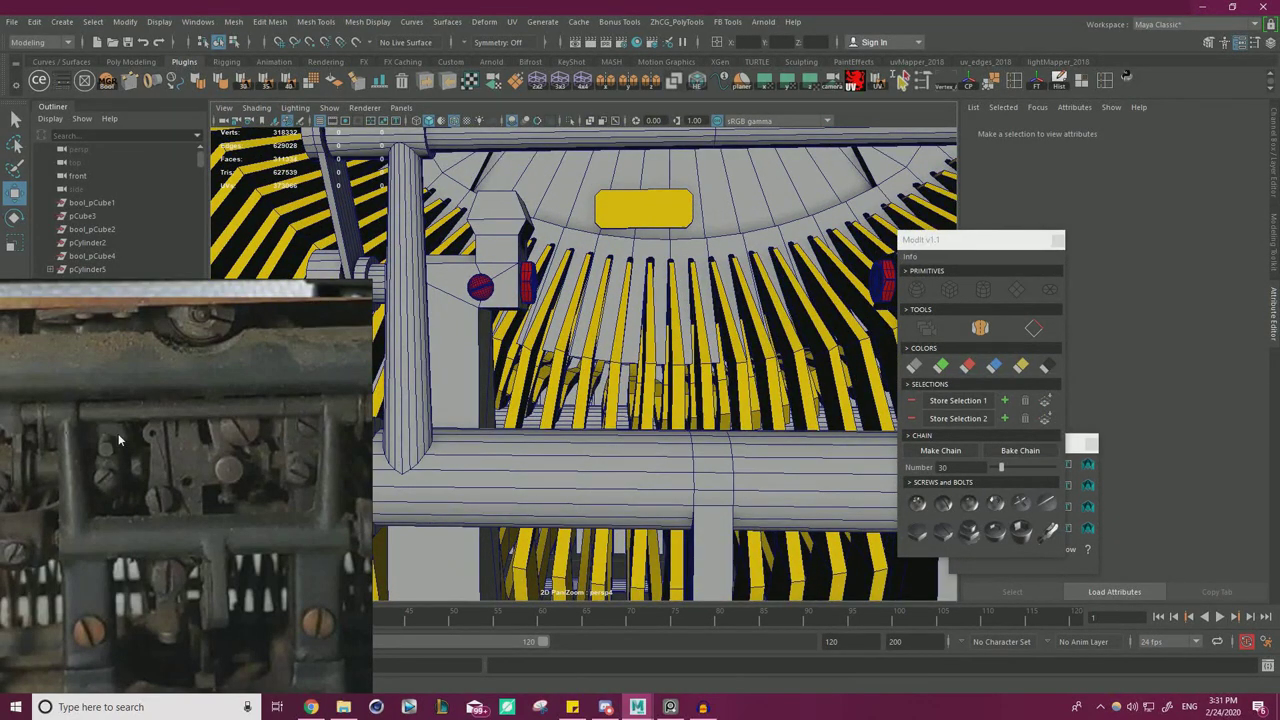
mouse_move(487, 400)
left_mouse_down("alt")
mouse_move(448, 422)
mouse_move(510, 400)
left_mouse_up("alt")
right_click_drag(510, 400, 590, 370, "alt")
- Add a cylinder on the front face of the tapered head and scale it down to fit within that face
left_click(591, 320)
right_click(586, 296)
right_click_drag(590, 305, 586, 332)
left_click(592, 282)
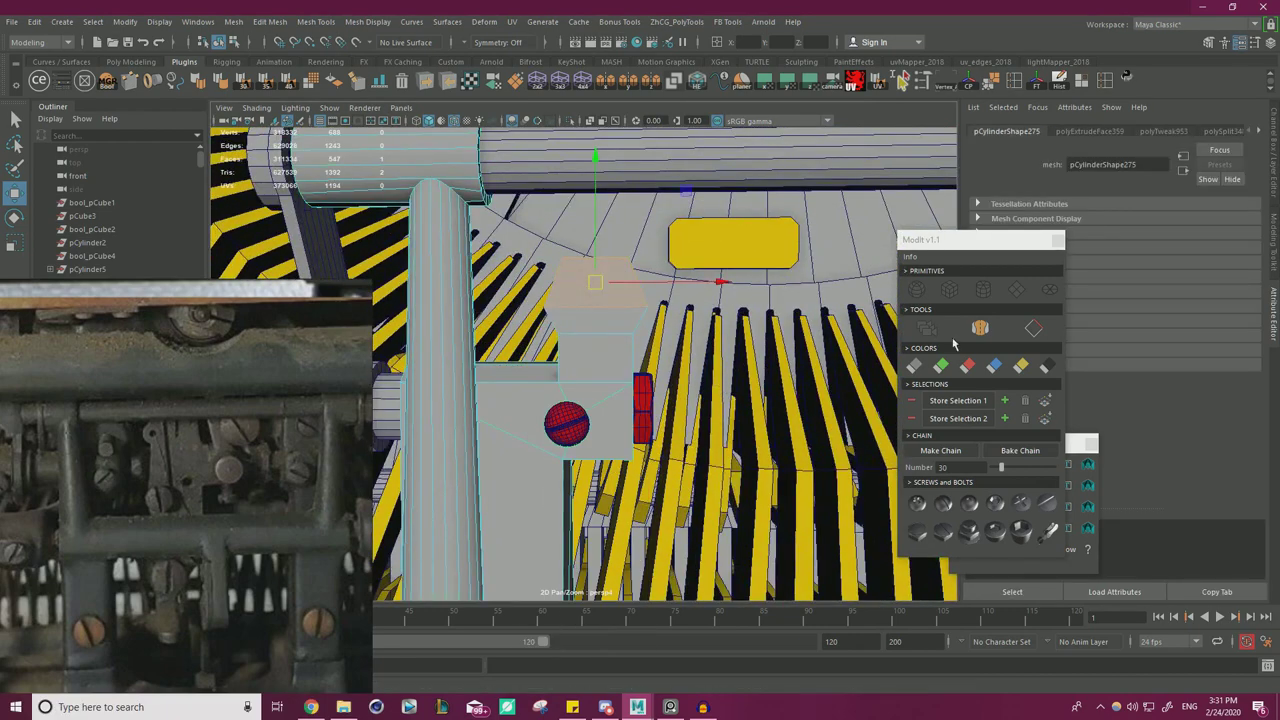
left_click(983, 291)
key("f")
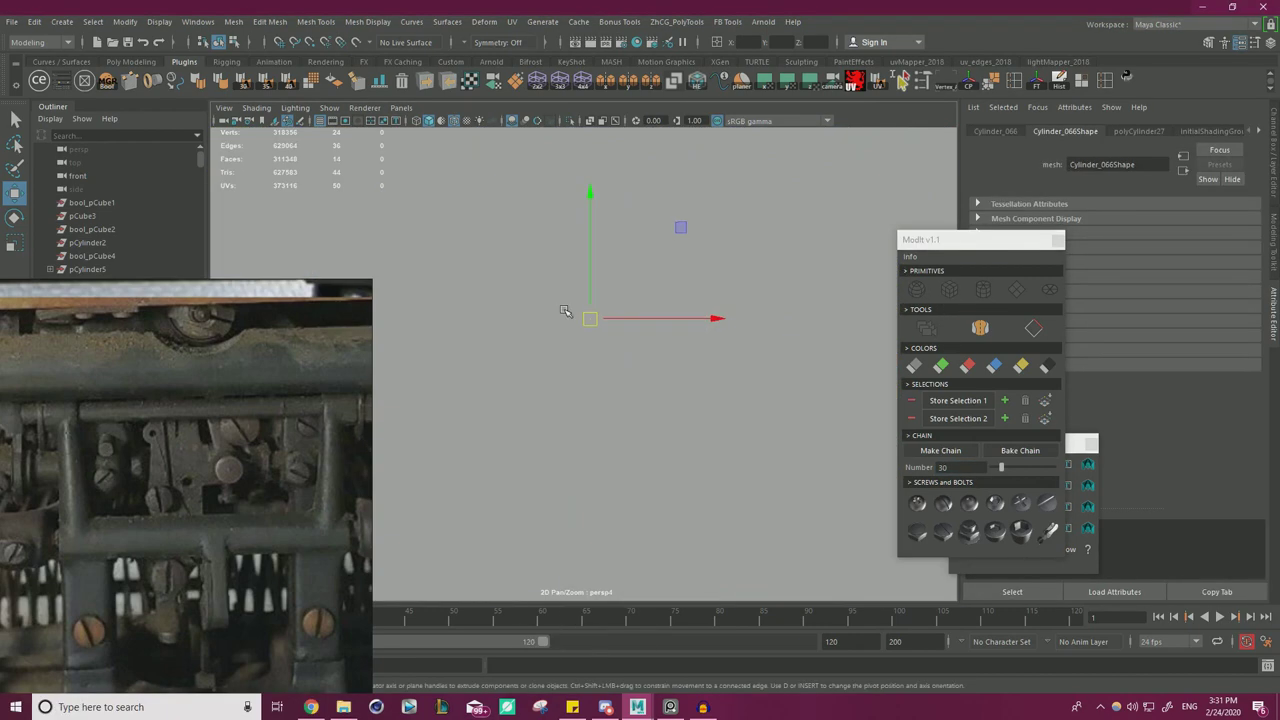
key("r")
left_click_drag(588, 329, 511, 370)
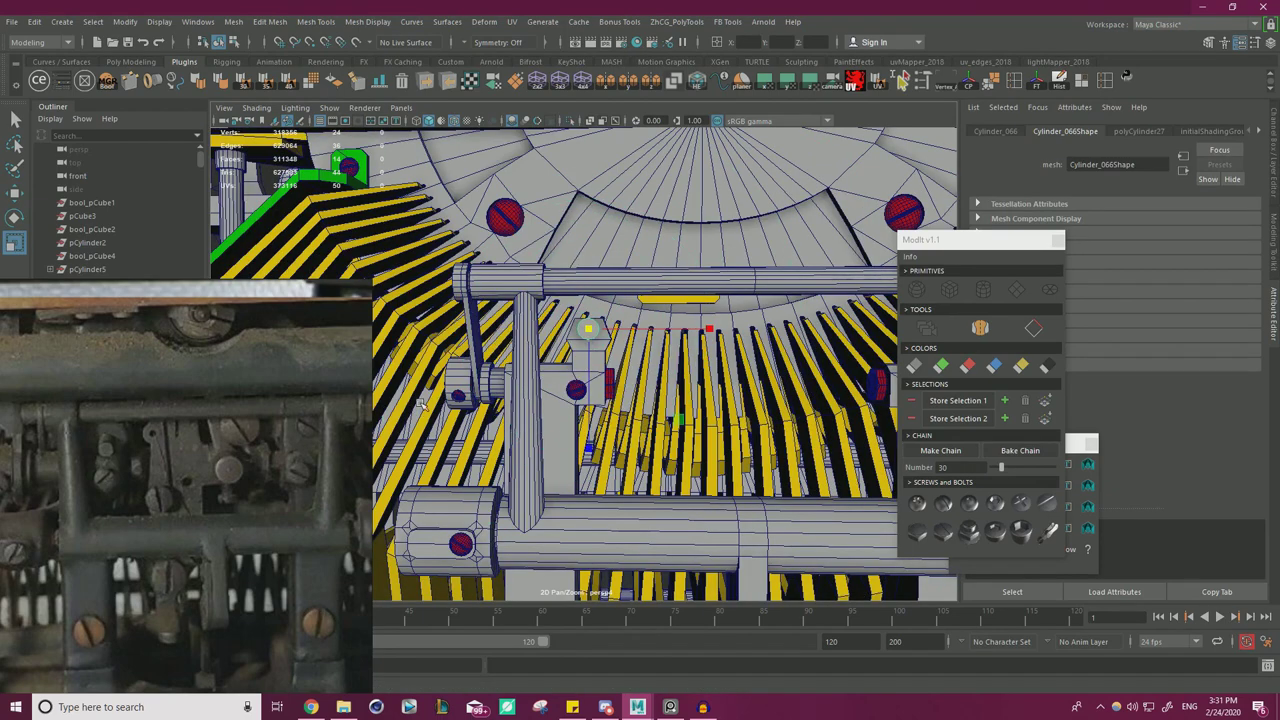
- Position the small cylinder so that it partly penetrates the front face of the tapered head
left_click_drag(537, 386, 640, 366, "alt")
key("w")
scroll(640, 366, "down", 4)
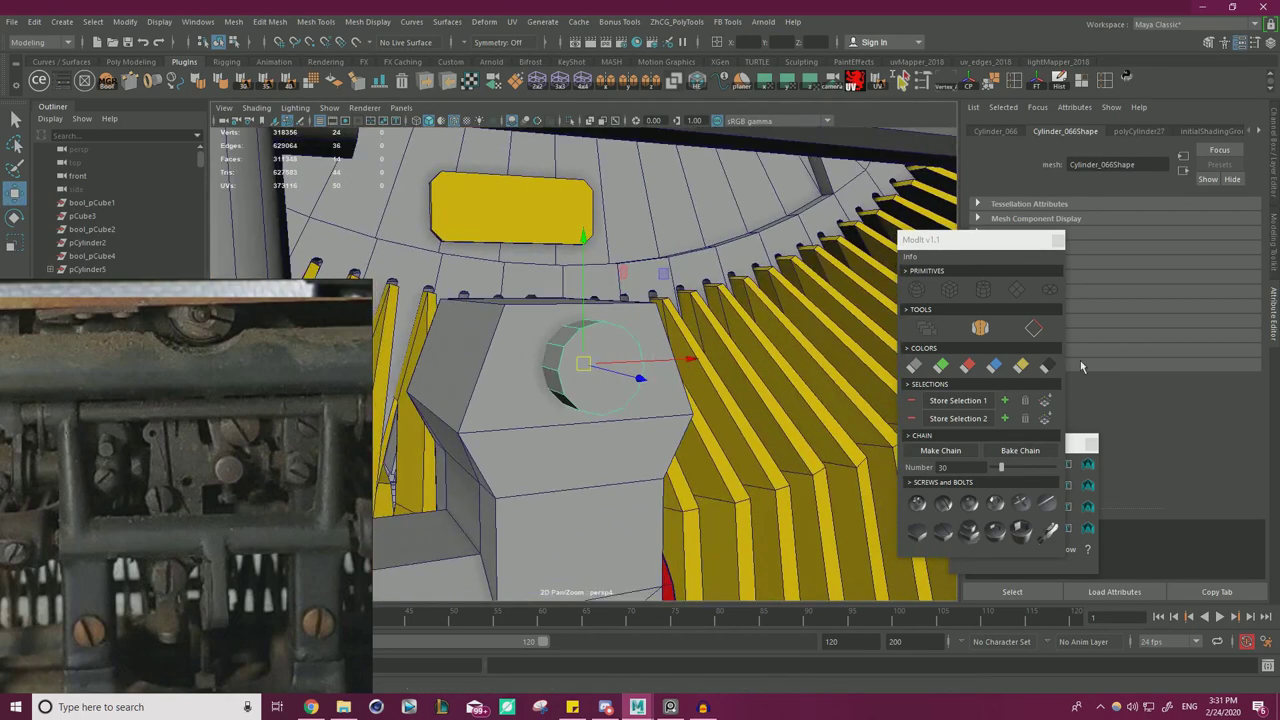
left_click_drag(471, 380, 695, 398, "alt")
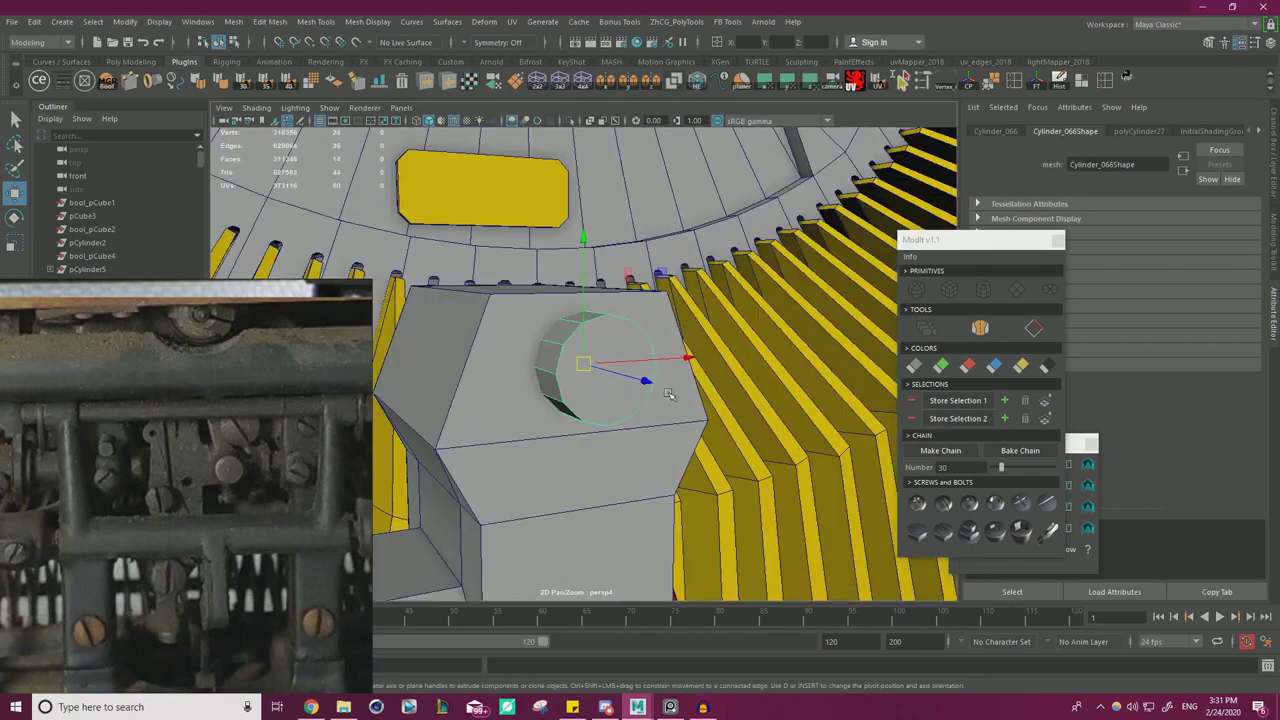
key("r")
key("w")
left_click_drag(580, 364, 614, 350, "alt")
left_click_drag(593, 292, 593, 295)
- Cut the cylinder out of the bracket with a Difference boolean, and delete the history and base objects
left_click(525, 329)
left_click(606, 352, "shift")
left_click(1061, 84)
left_click(117, 84)
left_click(1008, 440)
left_click(952, 510)
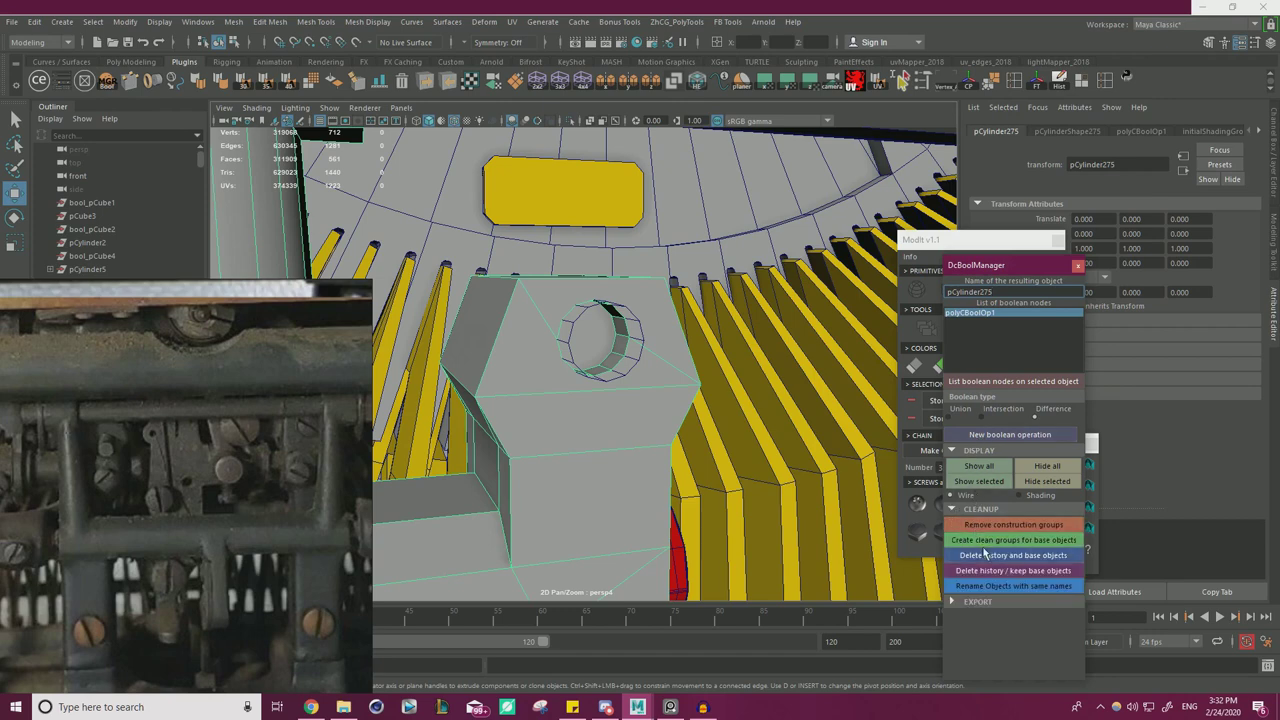
left_click(1078, 266)
- Insert a slotted round-head screw on the recess's inner face and scale it down to roughly the hole's size
left_click_drag(740, 340, 600, 345, "alt")
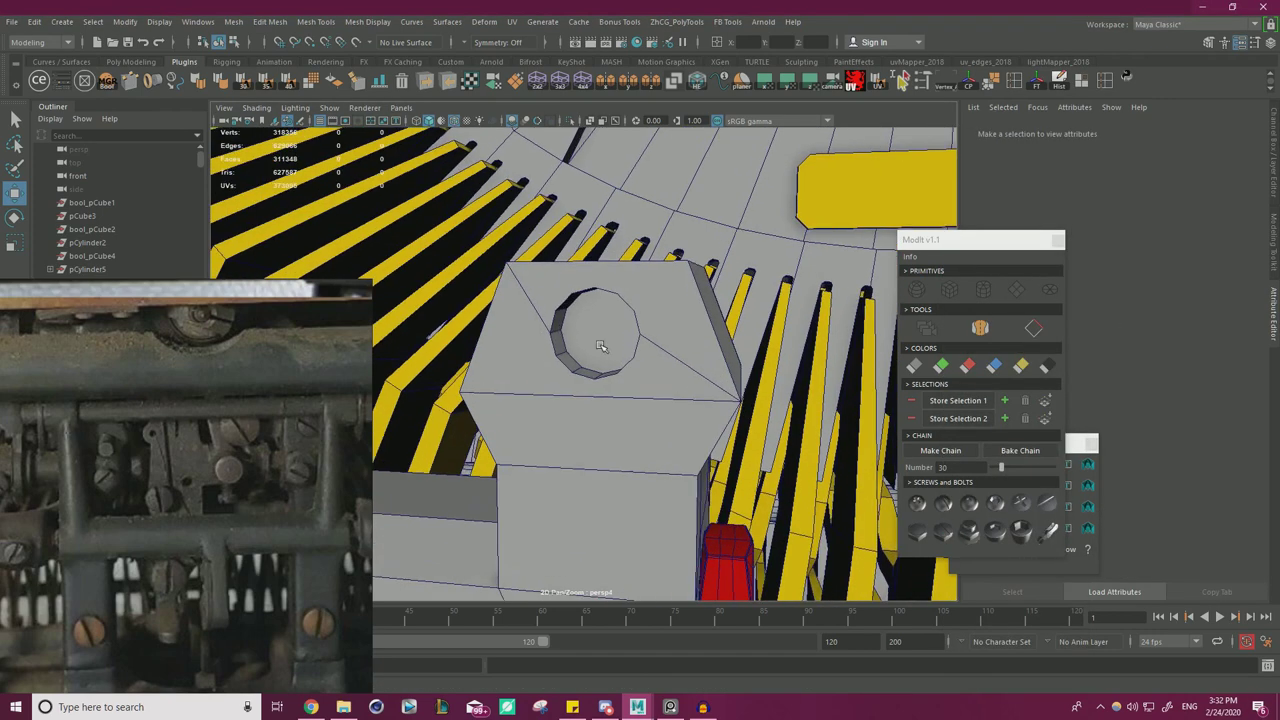
left_click(600, 338)
right_click_drag(599, 326, 597, 362)
left_click(591, 337)
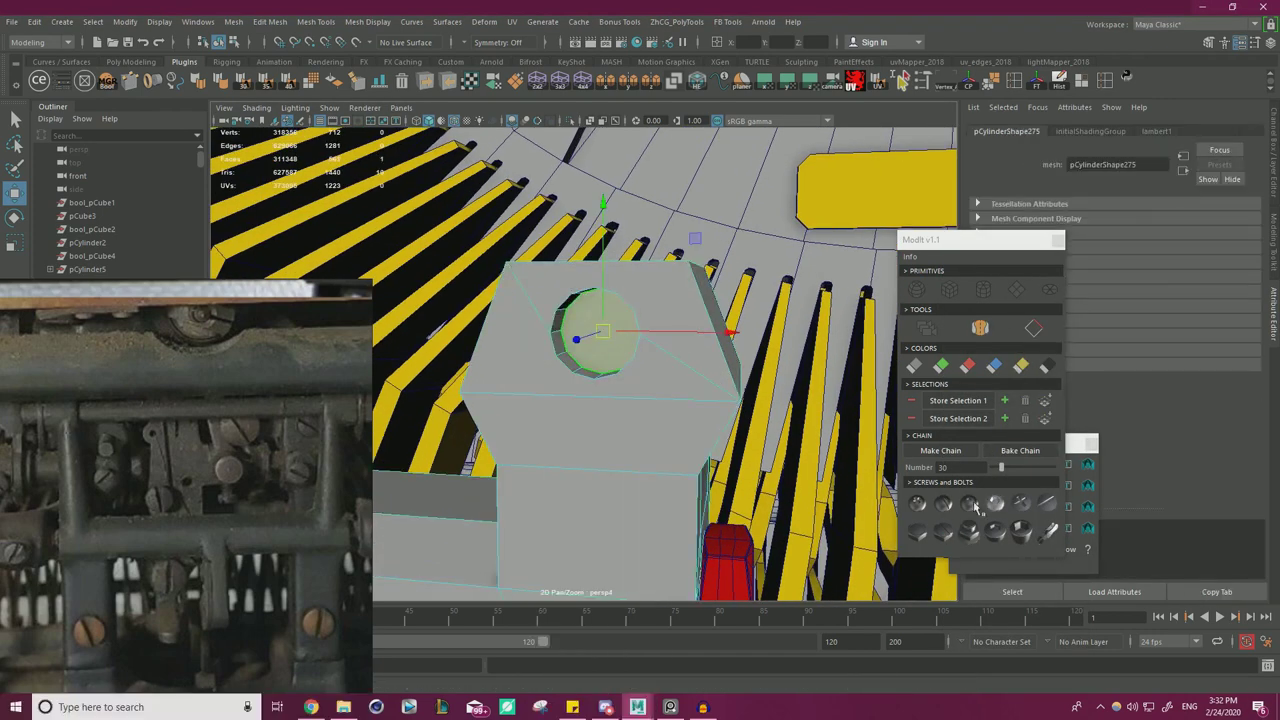
left_click(945, 505)
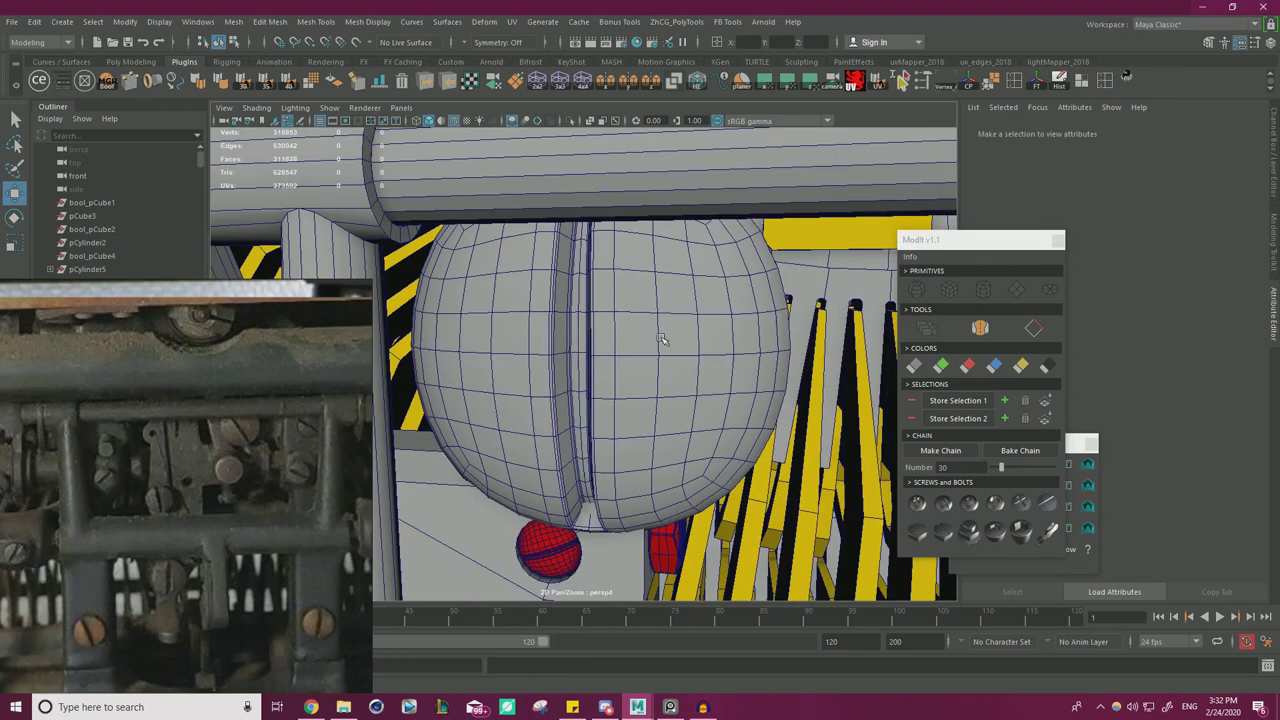
left_click(568, 352)
key("r")
left_click_drag(568, 352, 366, 428)
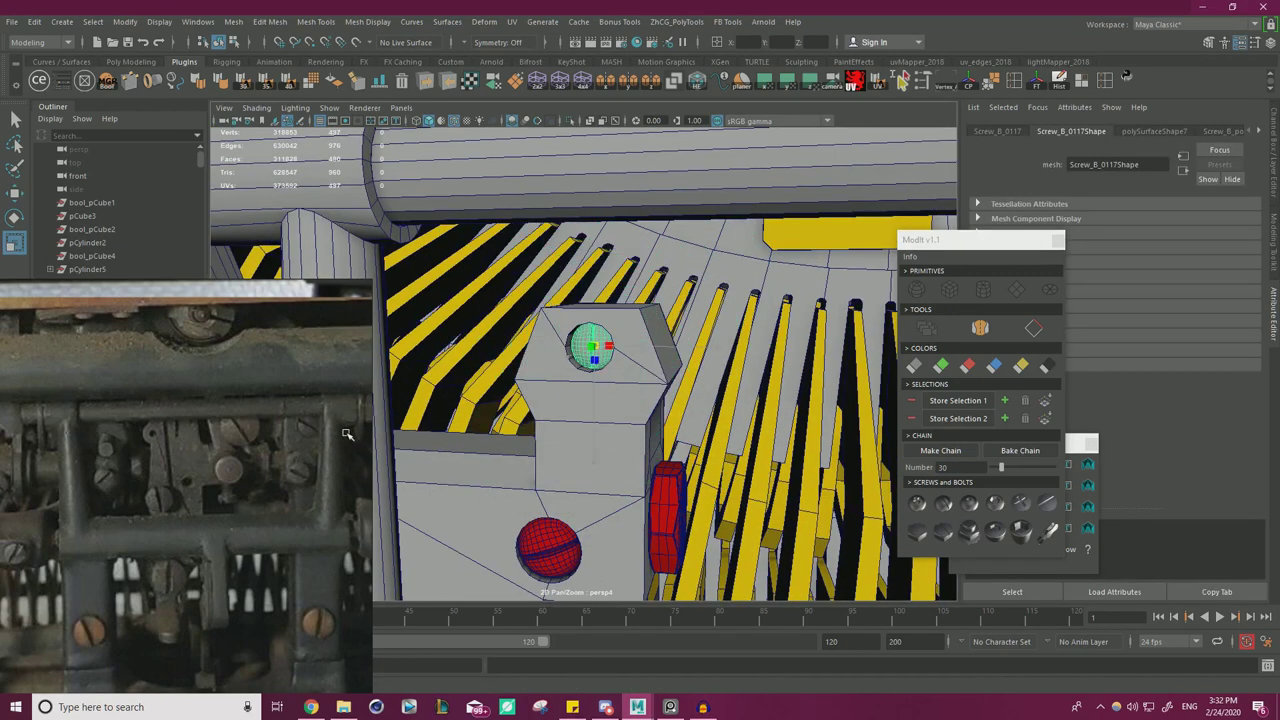
- Fine-tune the screw's size in the recess, rotate its slot diagonally, and color the screw red
key("f")
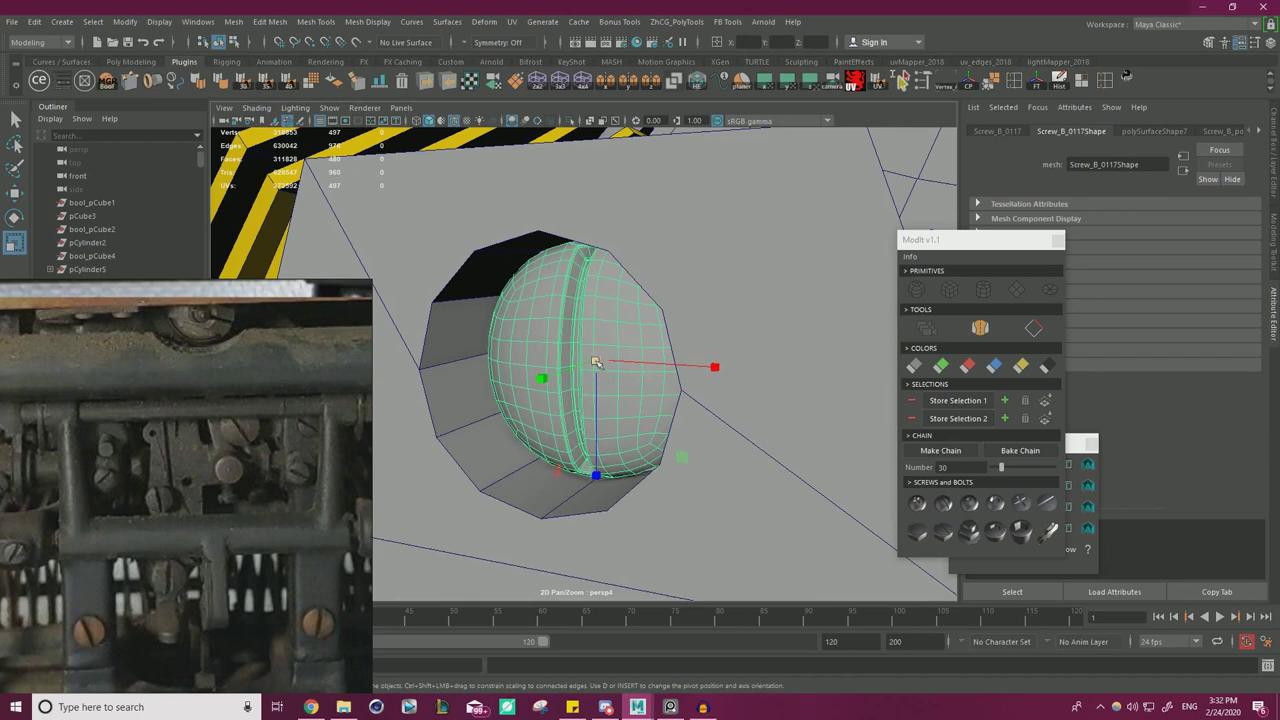
left_click_drag(596, 362, 481, 407)
key("w")
key("e")
left_click_drag(657, 349, 532, 270)
key("w")
left_click(967, 366)
right_click_drag(740, 352, 363, 349, "alt")
left_click_drag(363, 349, 658, 367, "alt")
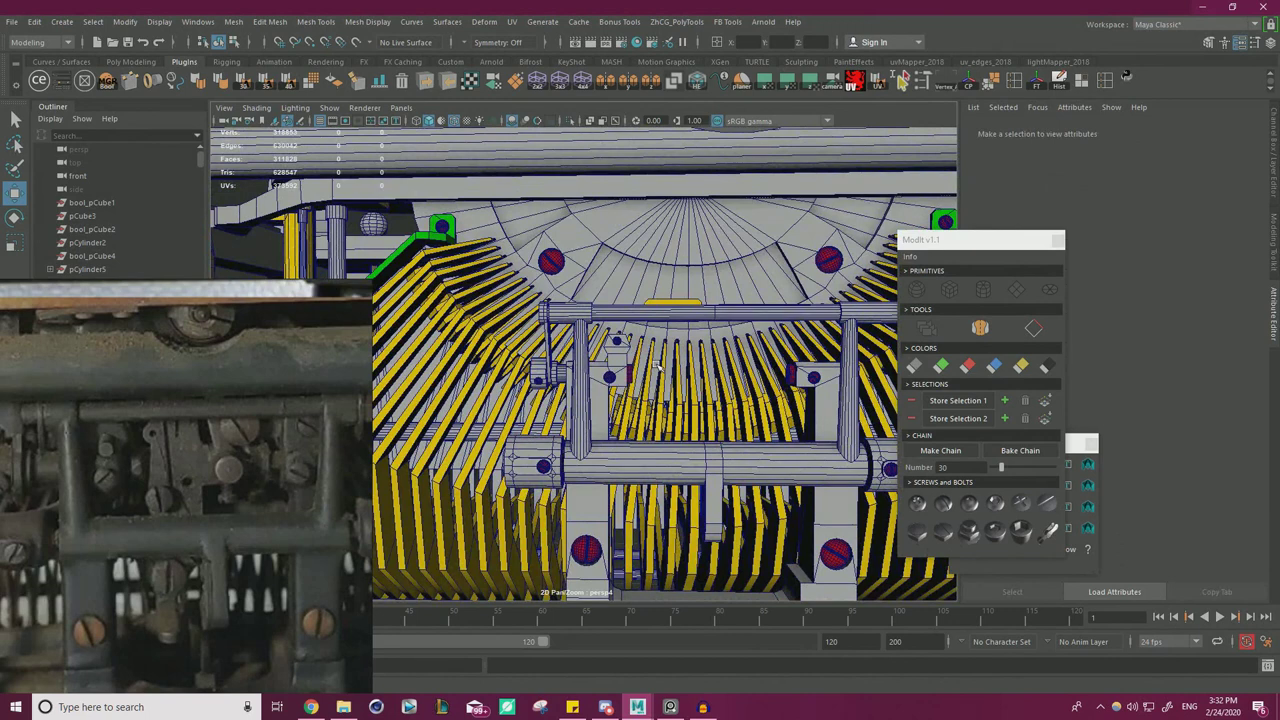
- Reposition the reference photo to show more of the bracket area, and switch the bracket mesh to vertex selection
right_click_drag(648, 367, 590, 371, "alt")
right_click_drag(148, 431, 234, 377)
scroll(198, 424, "down", 2)
scroll(142, 446, "up", 2)
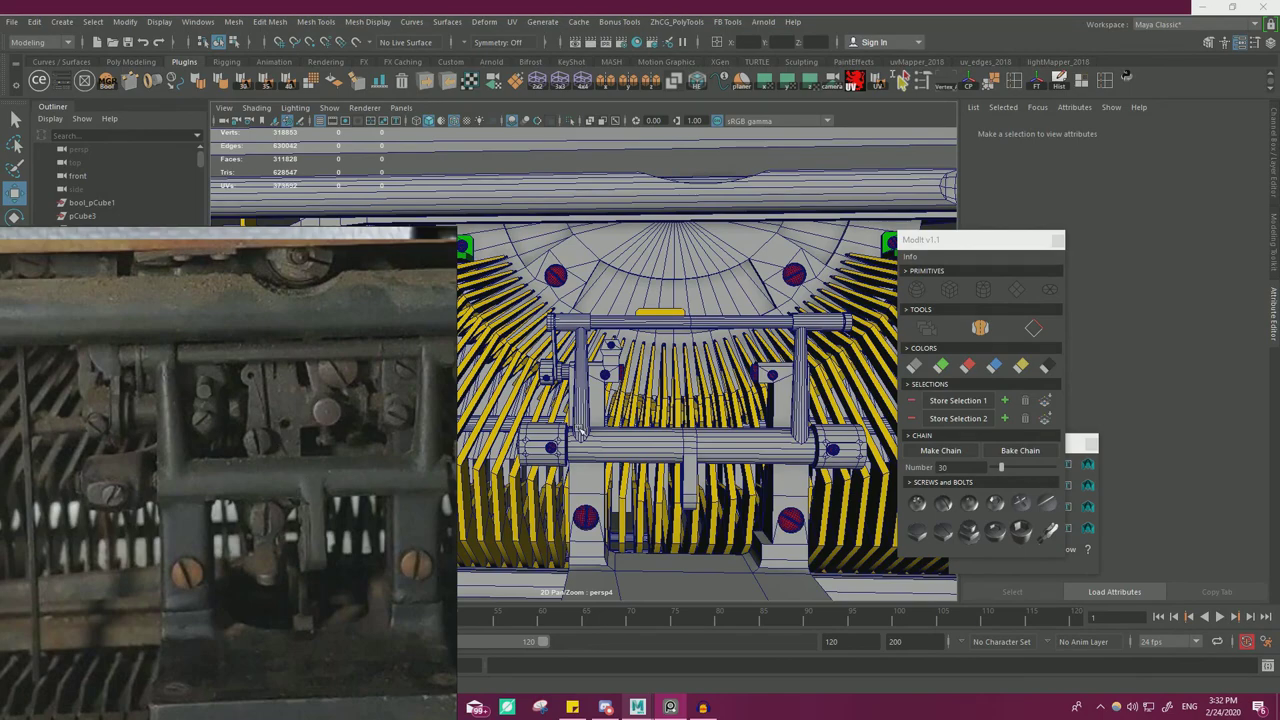
left_click_drag(621, 413, 616, 384, "alt")
right_click_drag(590, 386, 634, 386, "alt")
left_click_drag(626, 392, 618, 368, "alt")
right_click_drag(600, 370, 622, 371, "alt")
left_click_drag(622, 372, 553, 381, "alt")
left_click(552, 364)
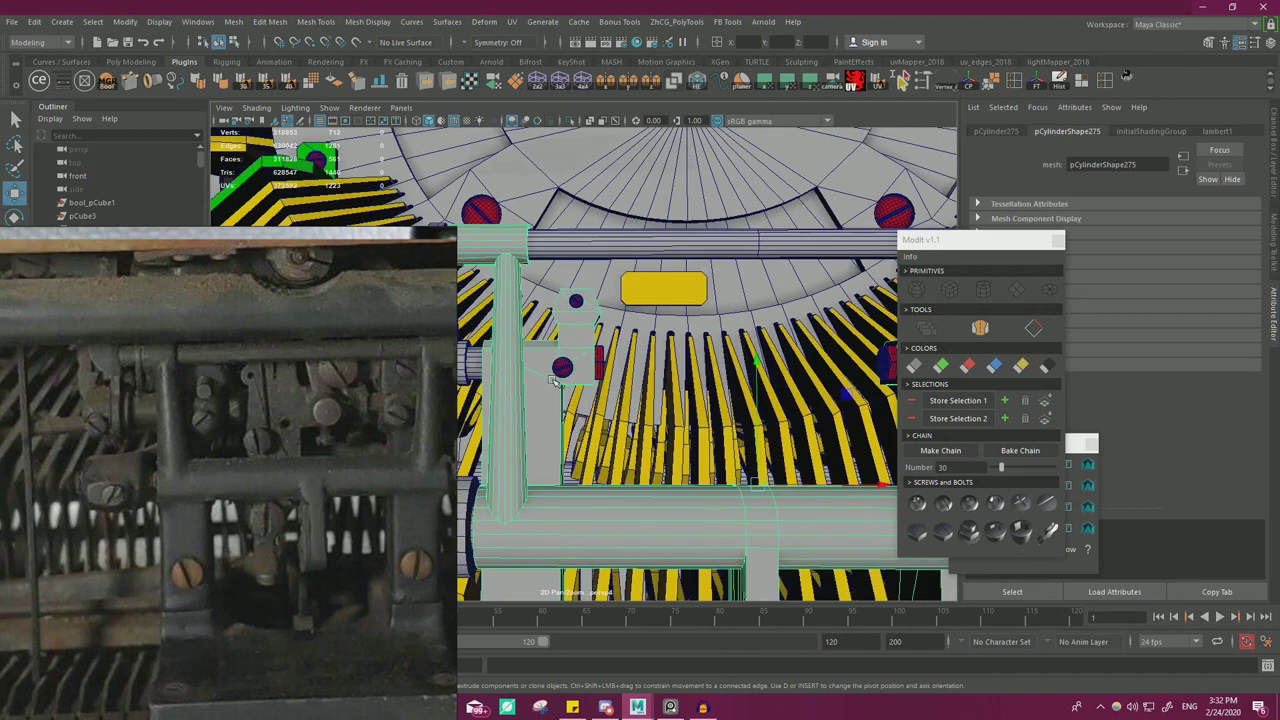
key("4")
right_click_drag(595, 281, 535, 281)
key("5")
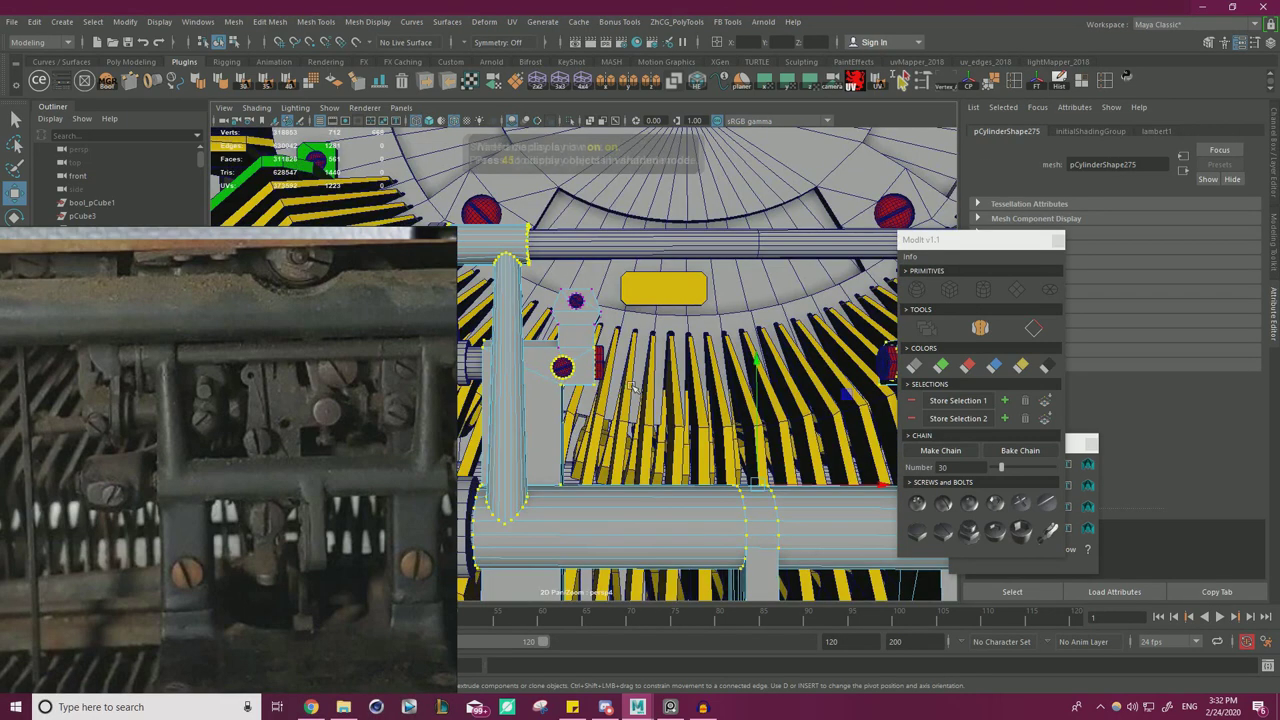
- Try to shift the vertices of the lug and bracket arm end sideways
left_click(579, 345)
left_click_drag(655, 336, 687, 338)
key("ctrl+z")
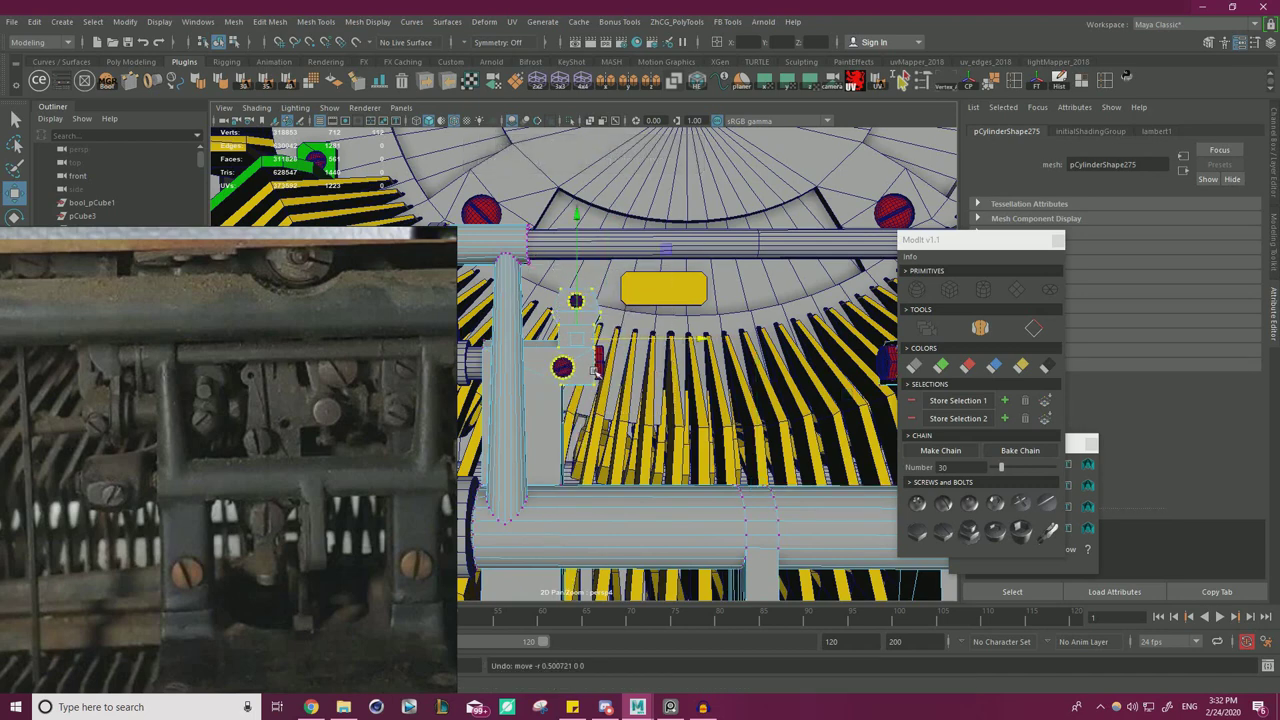
key("f")
key("4")
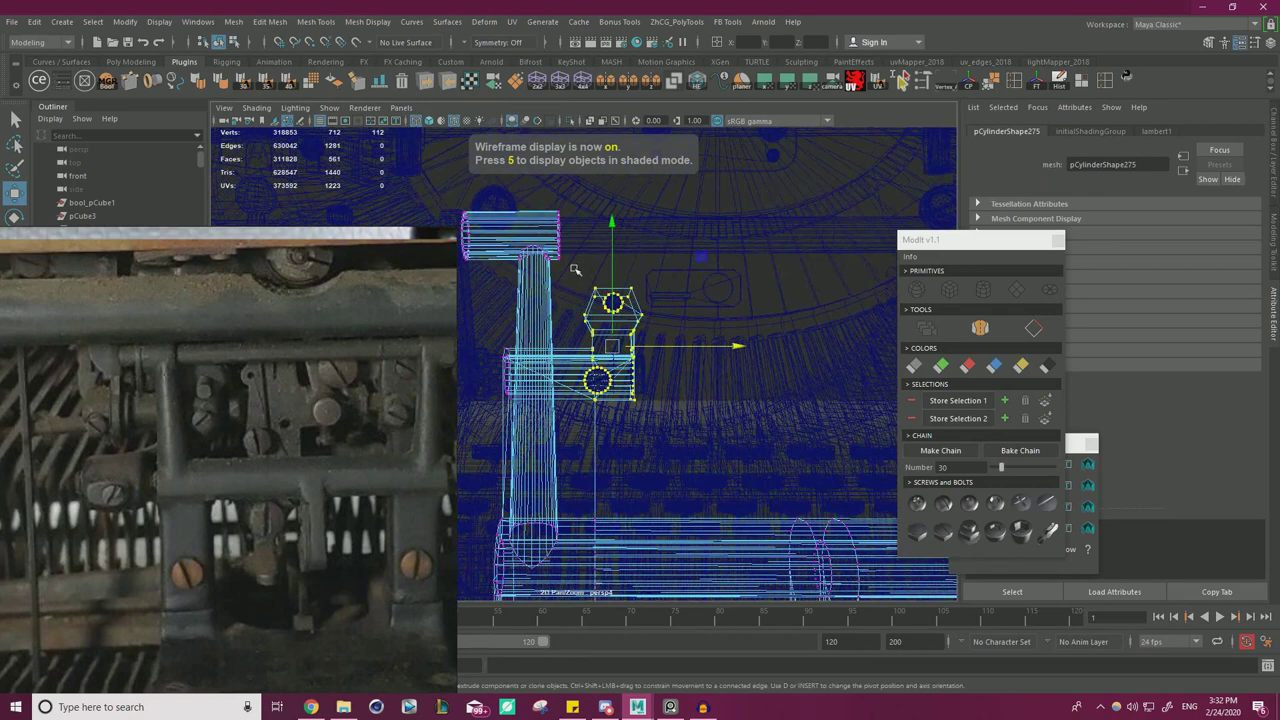
left_click_drag(683, 348, 684, 352)
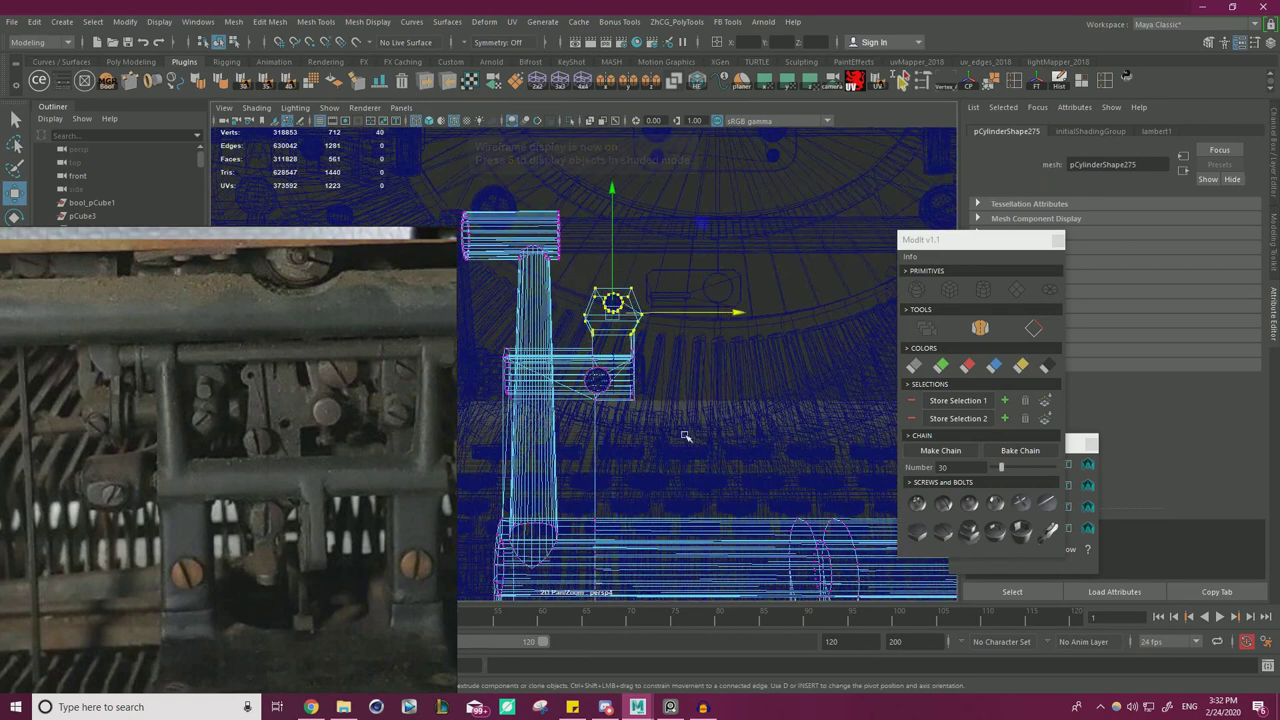
key("5")
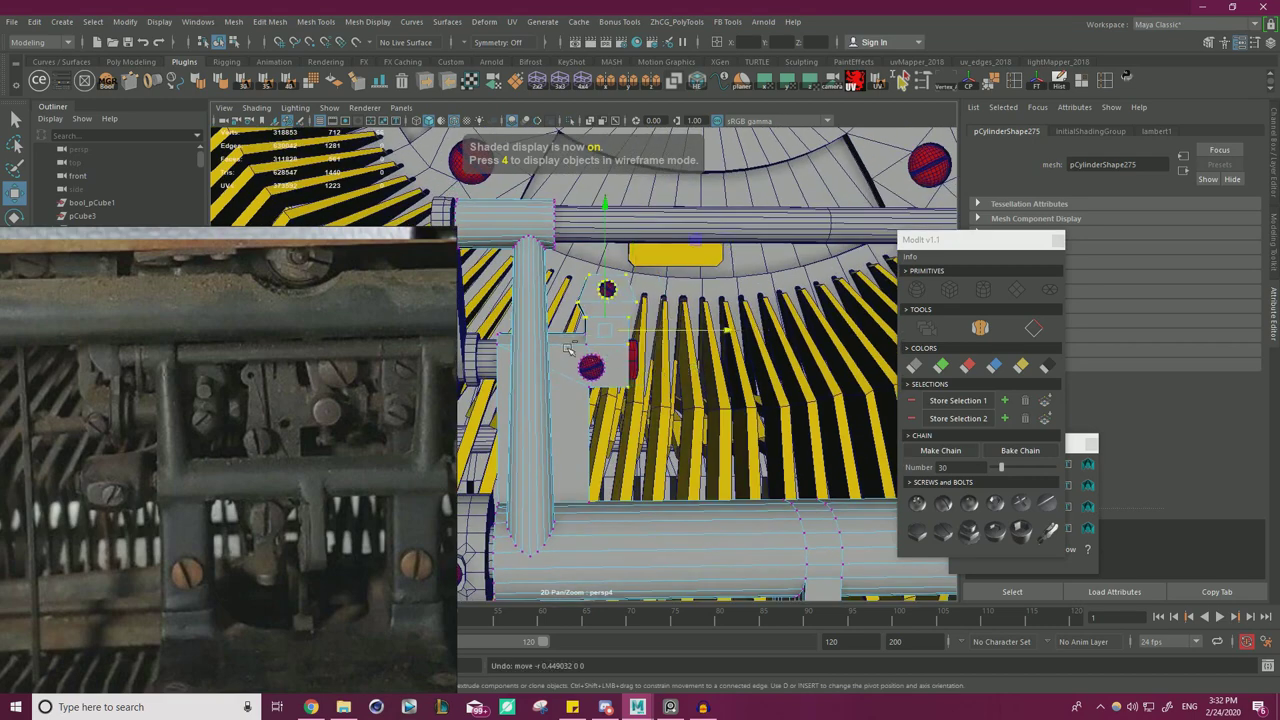
- Move the vertices of the lug and bracket arm end inward, away from the upright post
key("4")
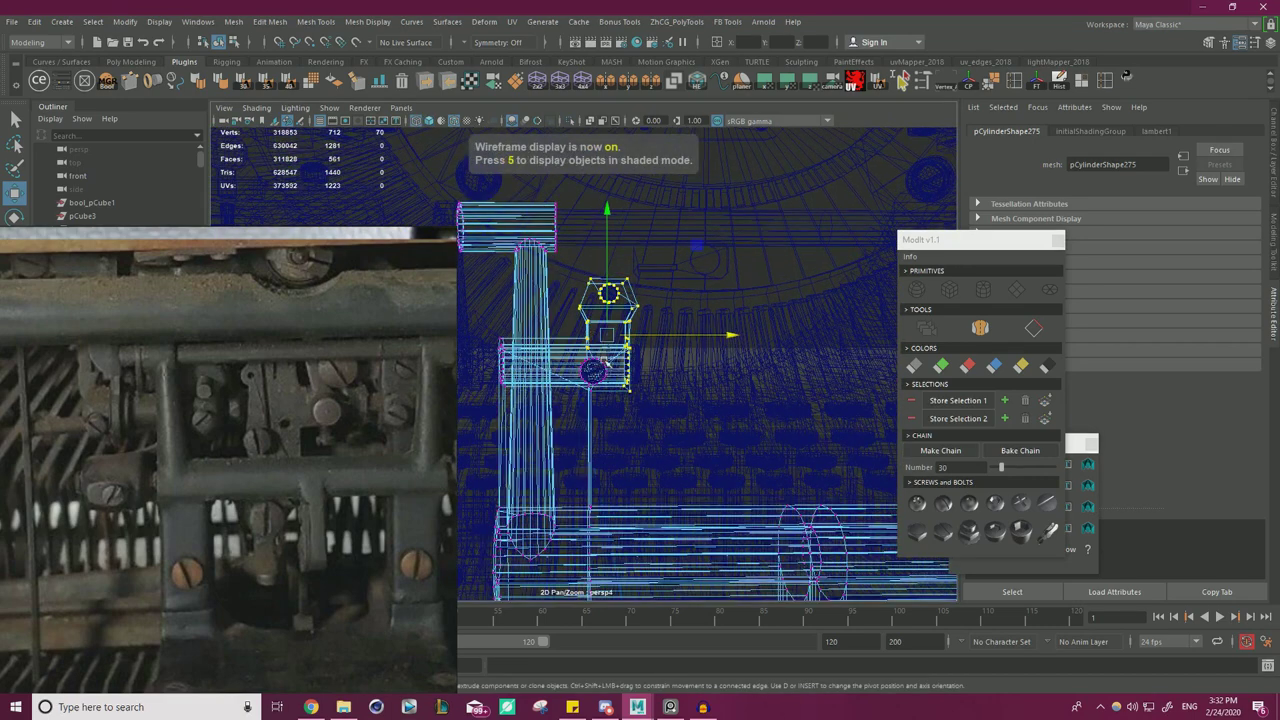
key("5")
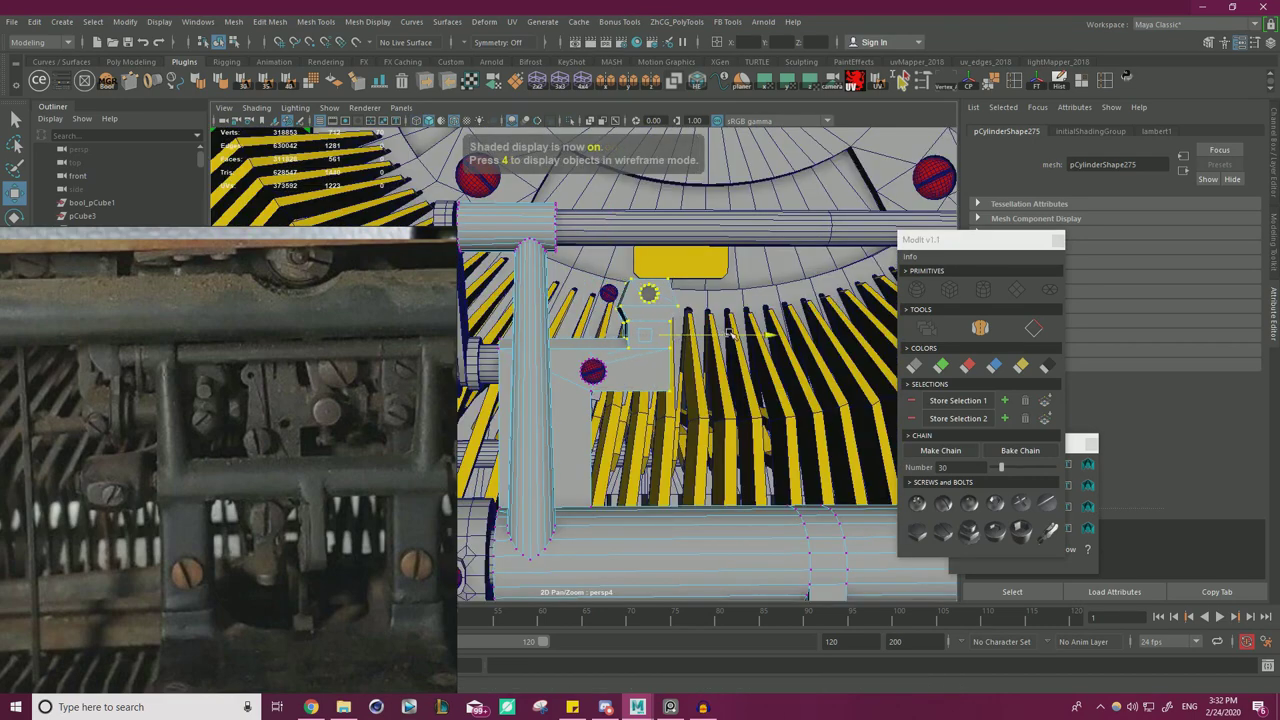
right_click_drag(560, 410, 346, 405, "alt")
middle_click_drag(610, 420, 490, 383, "alt")
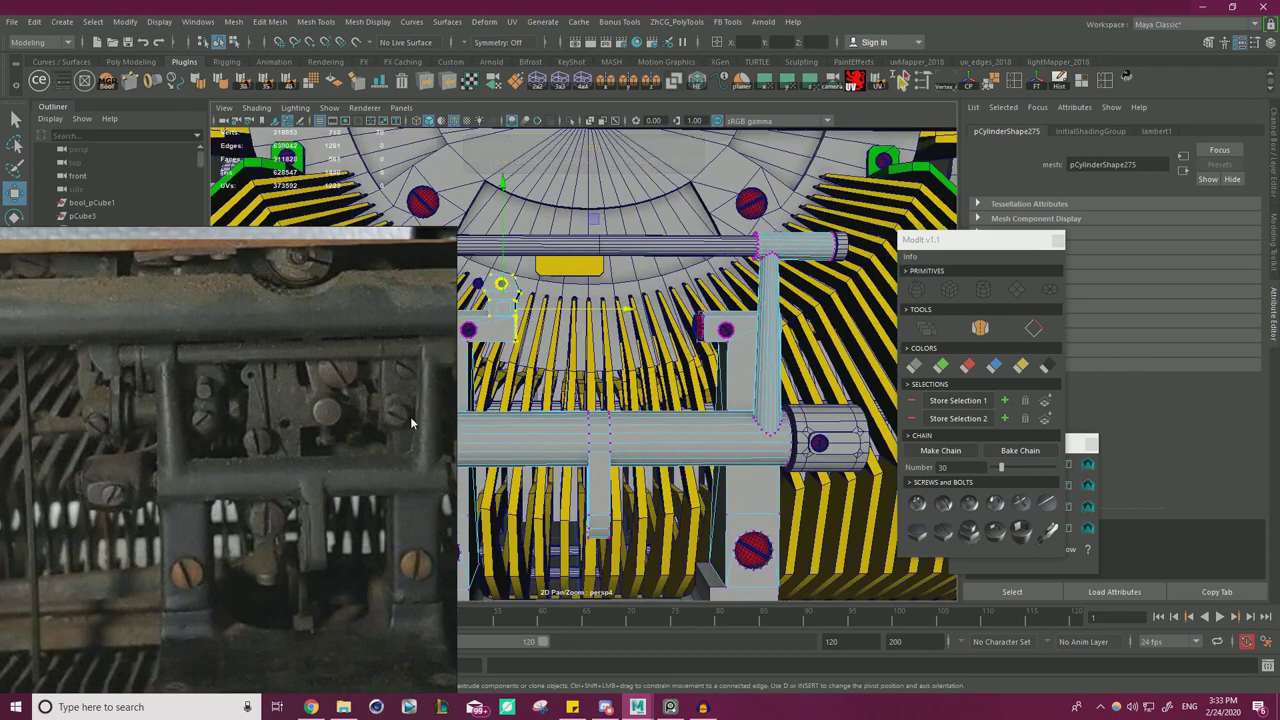
middle_click_drag(620, 387, 682, 380, "alt")
middle_click_drag(590, 320, 632, 346, "alt")
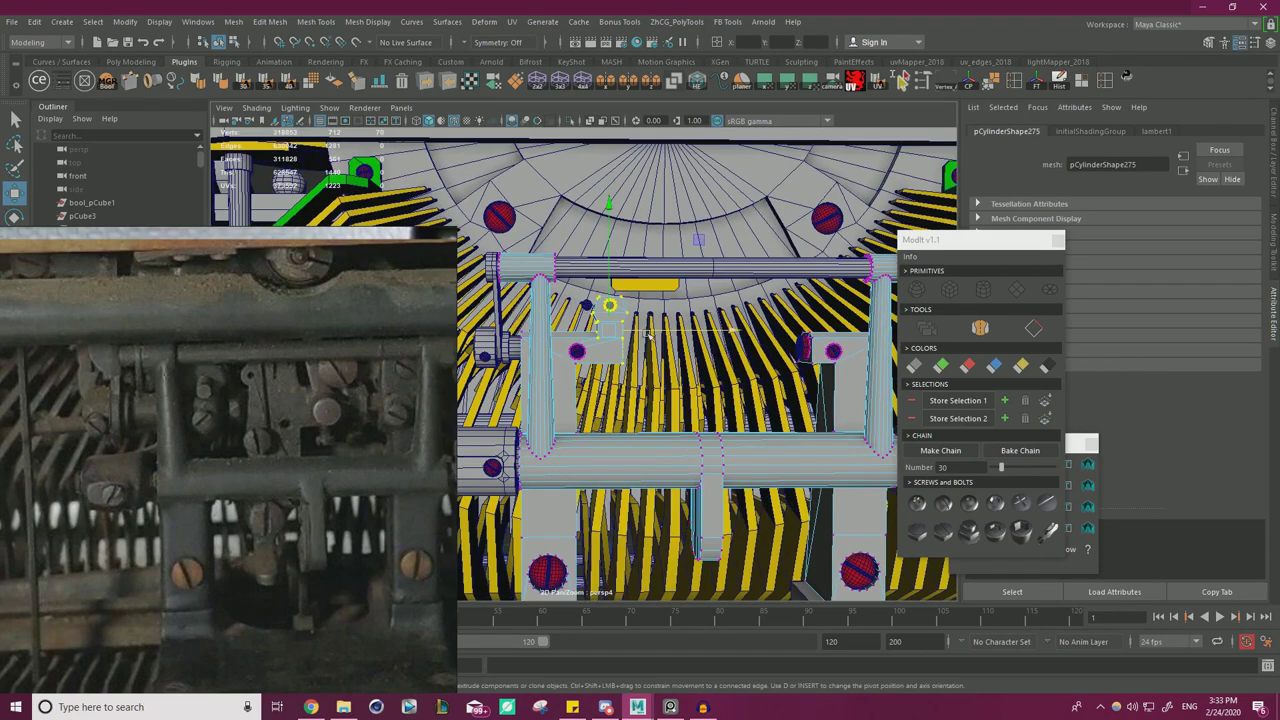
left_click_drag(687, 329, 684, 329)
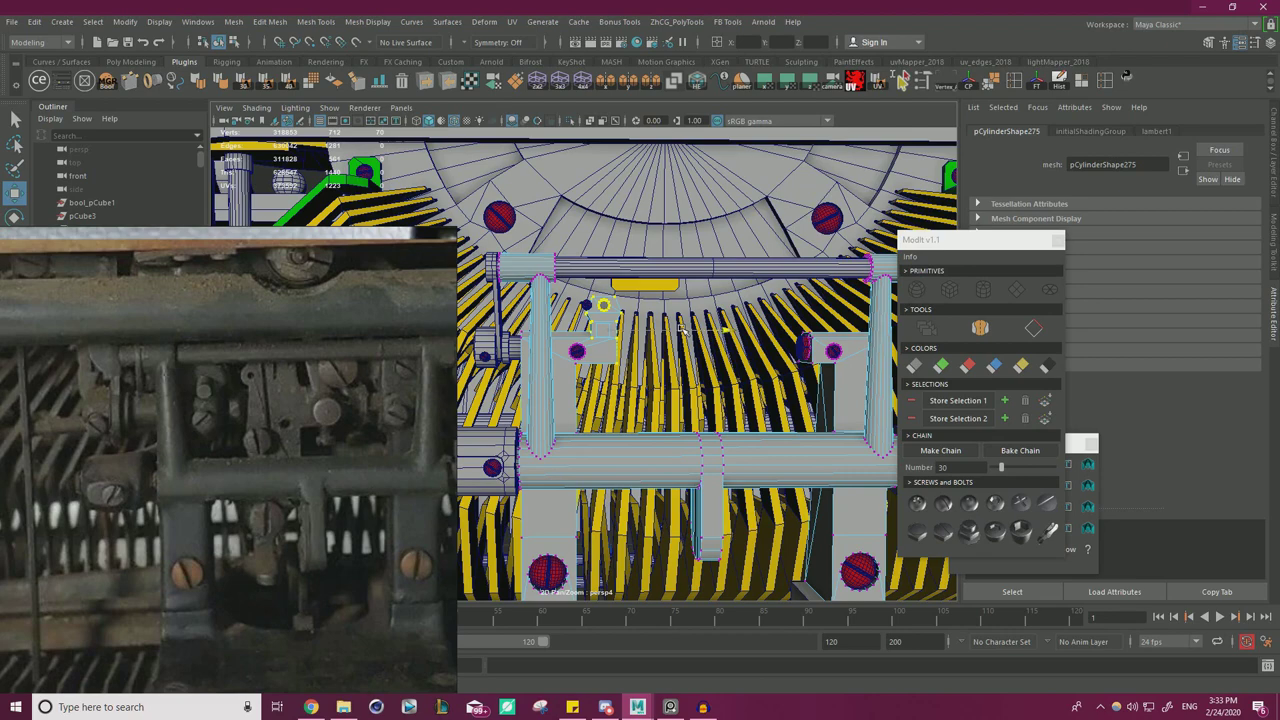
- Move the vertices of the front screw hole in the bracket arm inward beneath the shifted lug
scroll(681, 329, "up", 5)
key("4")
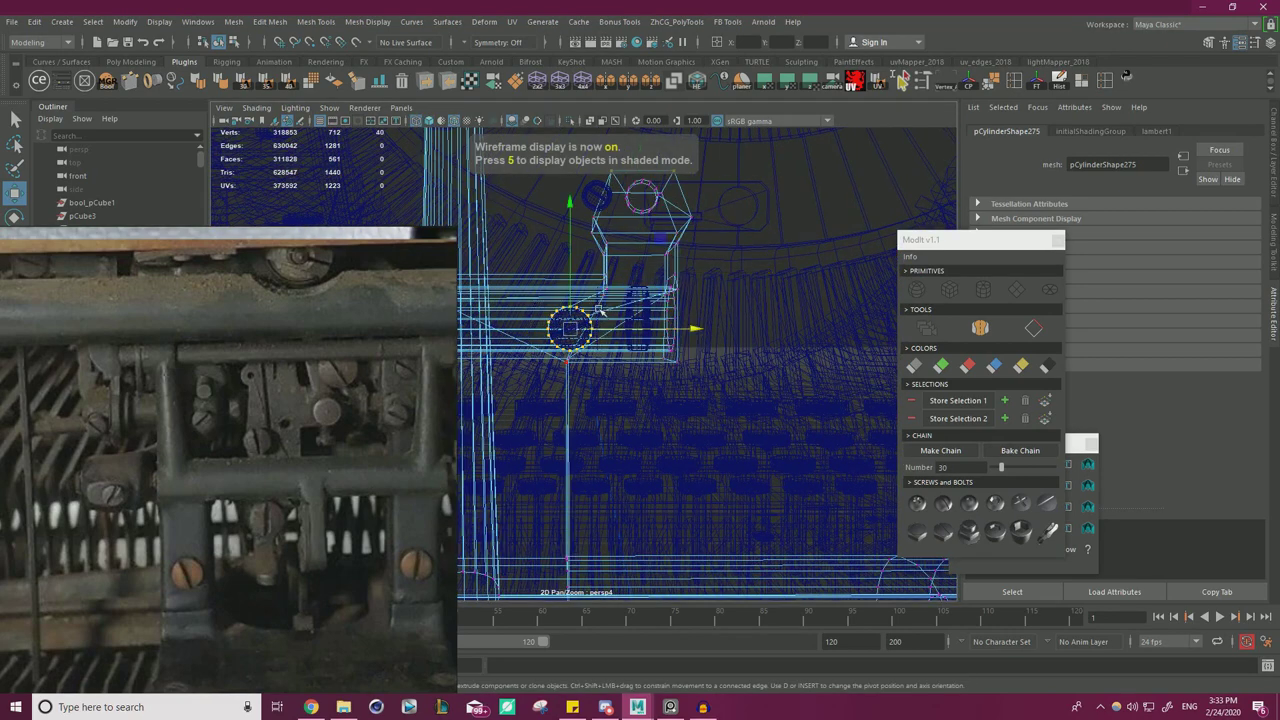
key("5")
left_click_drag(633, 326, 671, 330)
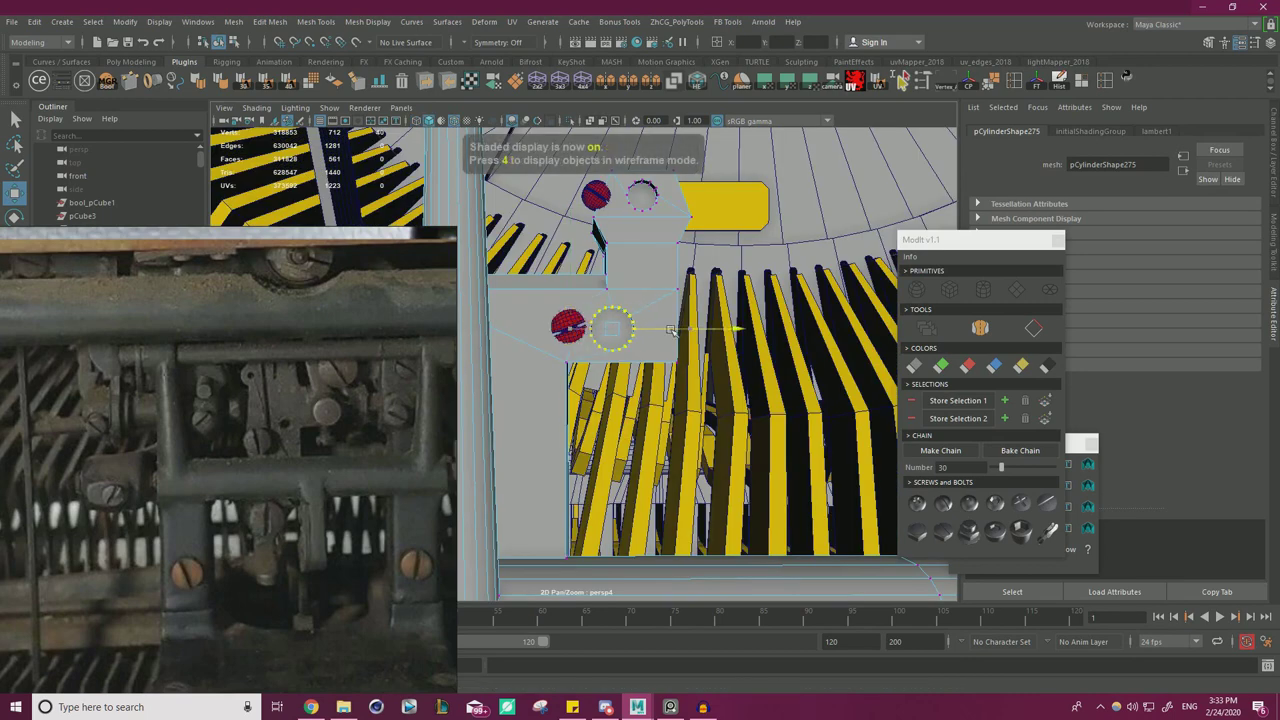
left_click_drag(705, 338, 703, 341)
- Return to object selection and move the arm's front screw sideways into its shifted hole
right_click_drag(559, 320, 616, 298)
left_click(568, 326)
left_click_drag(651, 329, 513, 368)
scroll(586, 400, "up", 5)
- Move the red bolt outward so that it seats in the hole on the bracket arm's shifted end
left_click_drag(795, 322, 537, 337, "alt")
left_click_drag(700, 335, 499, 340, "alt")
middle_click_drag(499, 340, 706, 338, "alt")
left_click_drag(700, 338, 636, 338, "alt")
left_click_drag(538, 336, 662, 328)
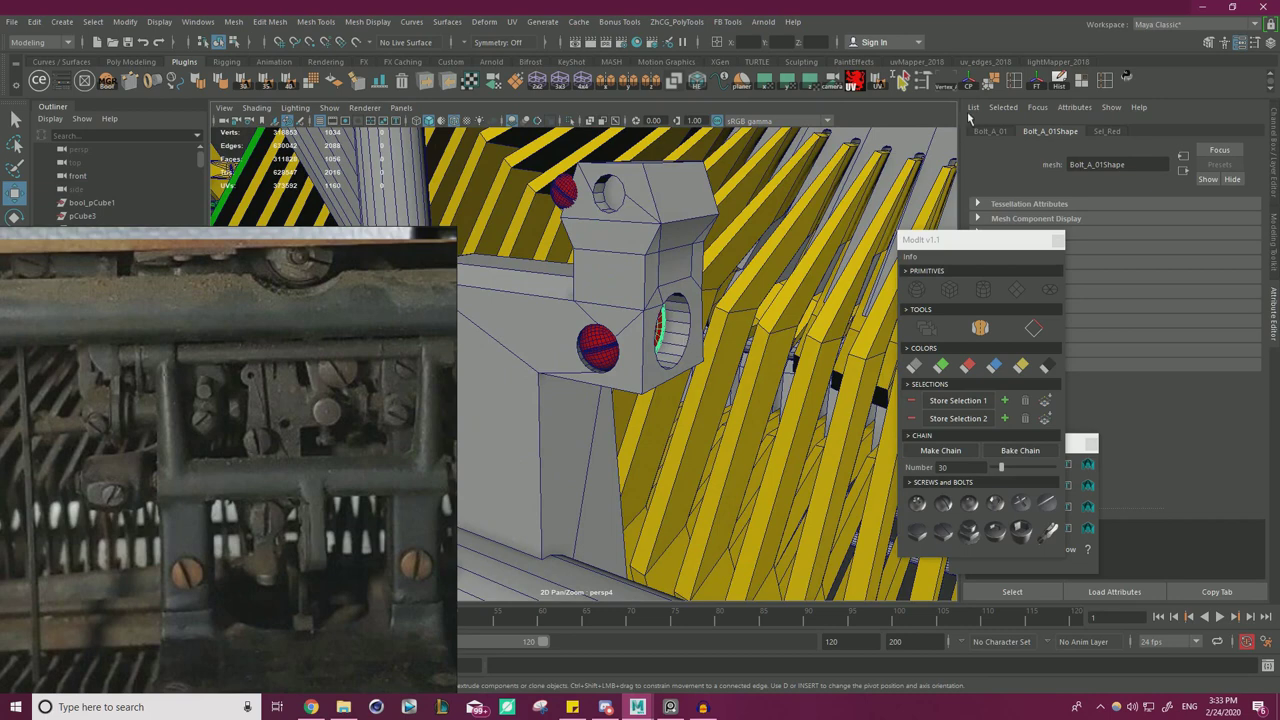
scroll(722, 334, "down", 1)
scroll(722, 334, "up", 3)
middle_click_drag(722, 334, 660, 315, "alt")
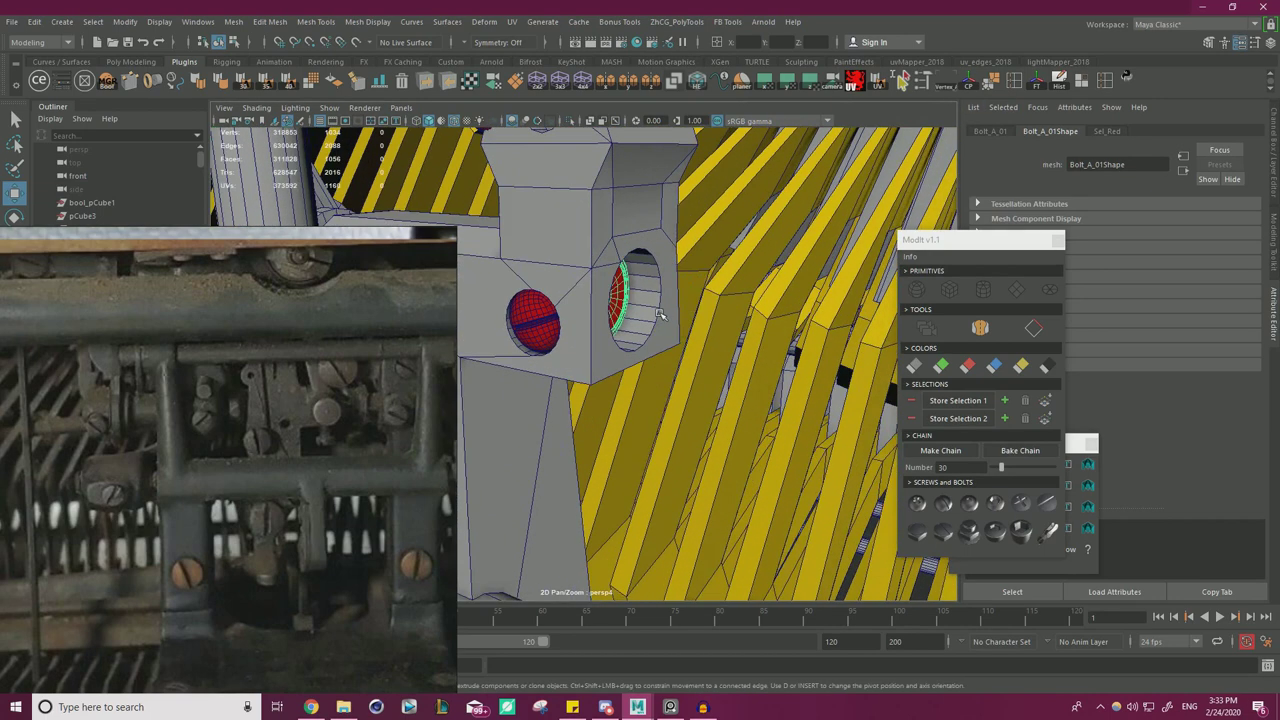
left_click_drag(640, 326, 625, 258, "alt")
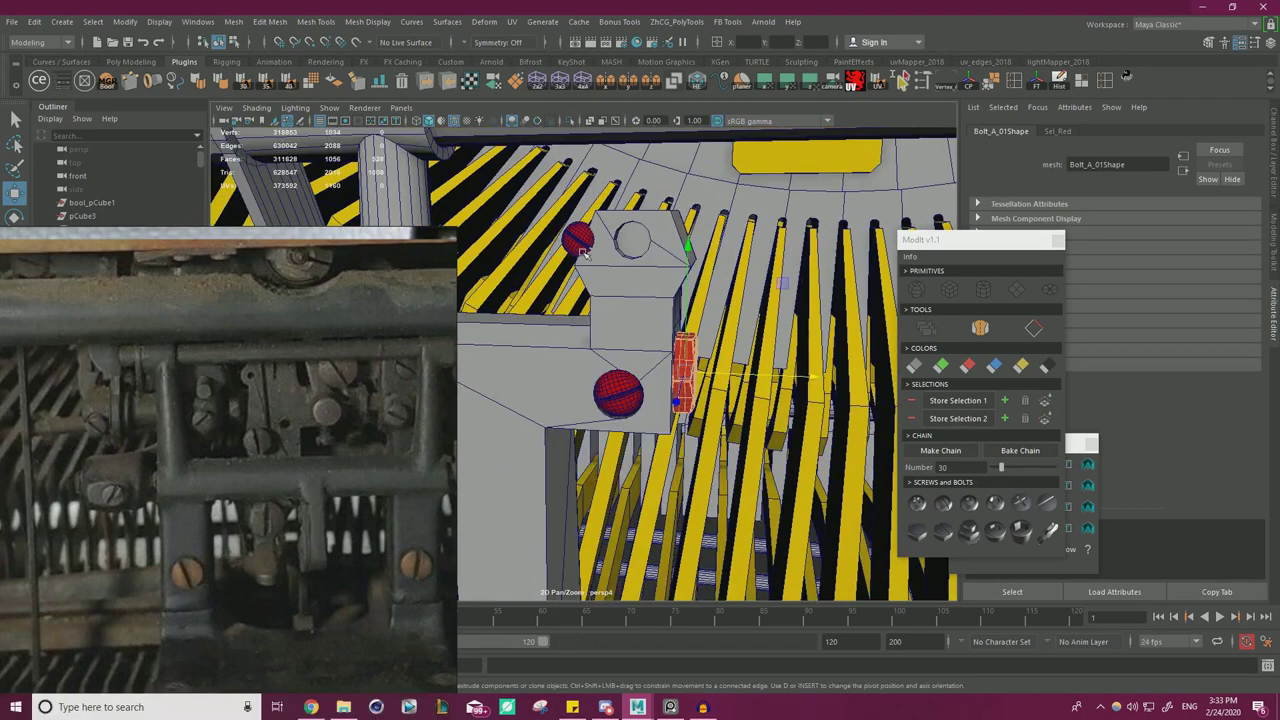
- Move the upper slotted screw sideways into the hole on the tapered head, and clear the selection
left_click(625, 258)
middle_click_drag(625, 258, 685, 247)
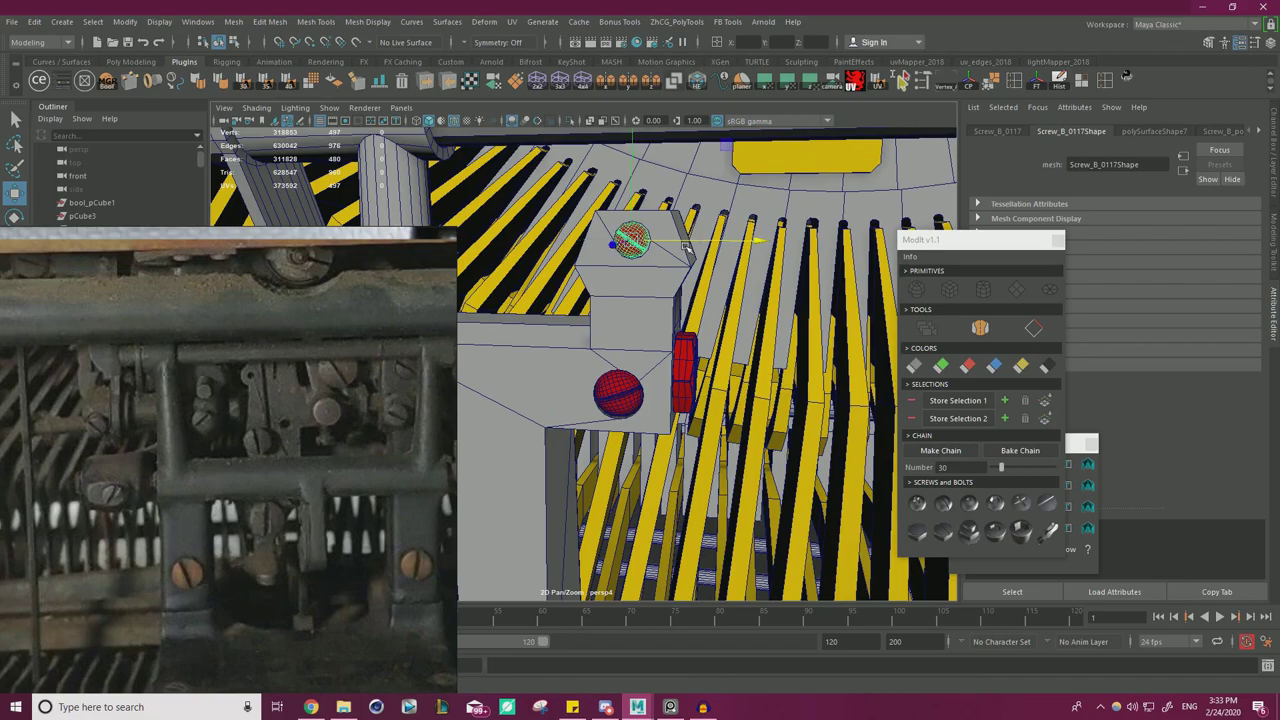
right_click_drag(685, 247, 600, 270, "alt")
left_click_drag(600, 270, 618, 330, "alt")
right_click_drag(618, 330, 580, 400, "alt")
left_click_drag(580, 400, 672, 462, "alt")
left_click(714, 508)
- Examine the mounting base where it meets the typewriter's front frame, and the whole front bracket assembly from several angles
right_click_drag(330, 370, 4, 520)
left_click_drag(500, 400, 460, 385, "alt")
right_click_drag(460, 385, 534, 393, "alt")
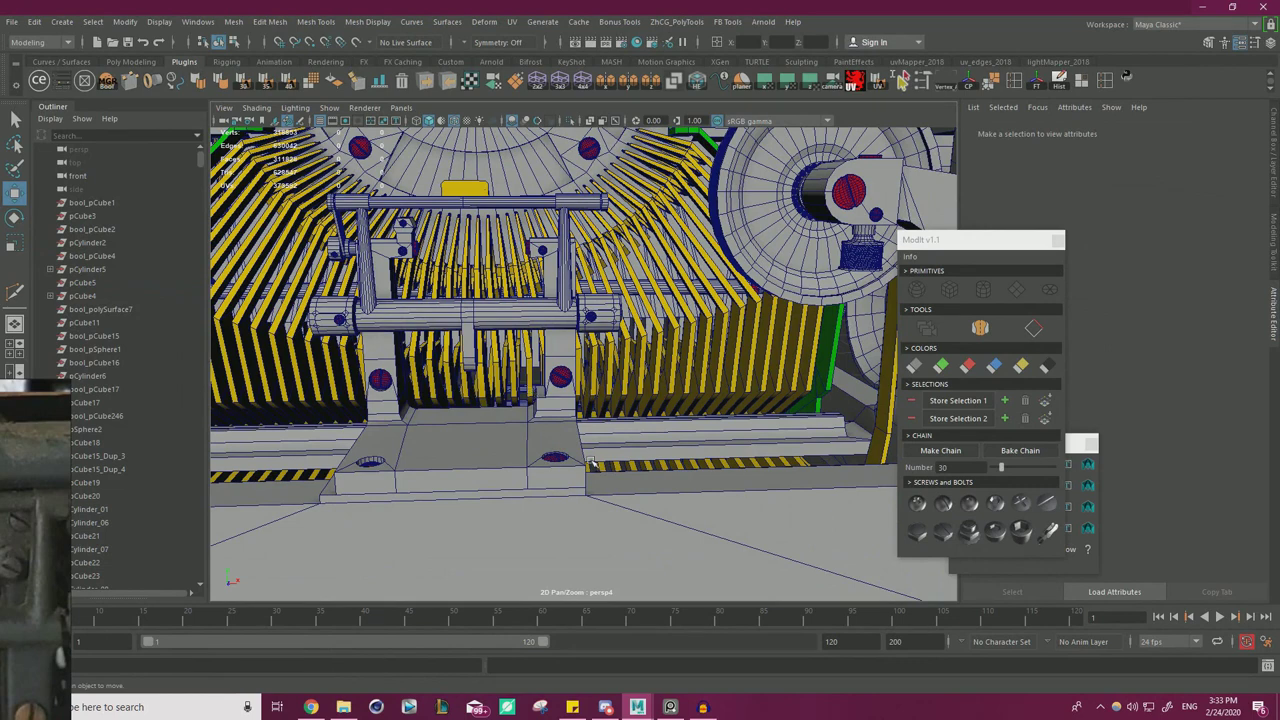
left_click_drag(591, 462, 680, 394, "alt")
right_click_drag(680, 394, 564, 390, "alt")
left_click(565, 388)
right_click_drag(569, 322, 569, 363)
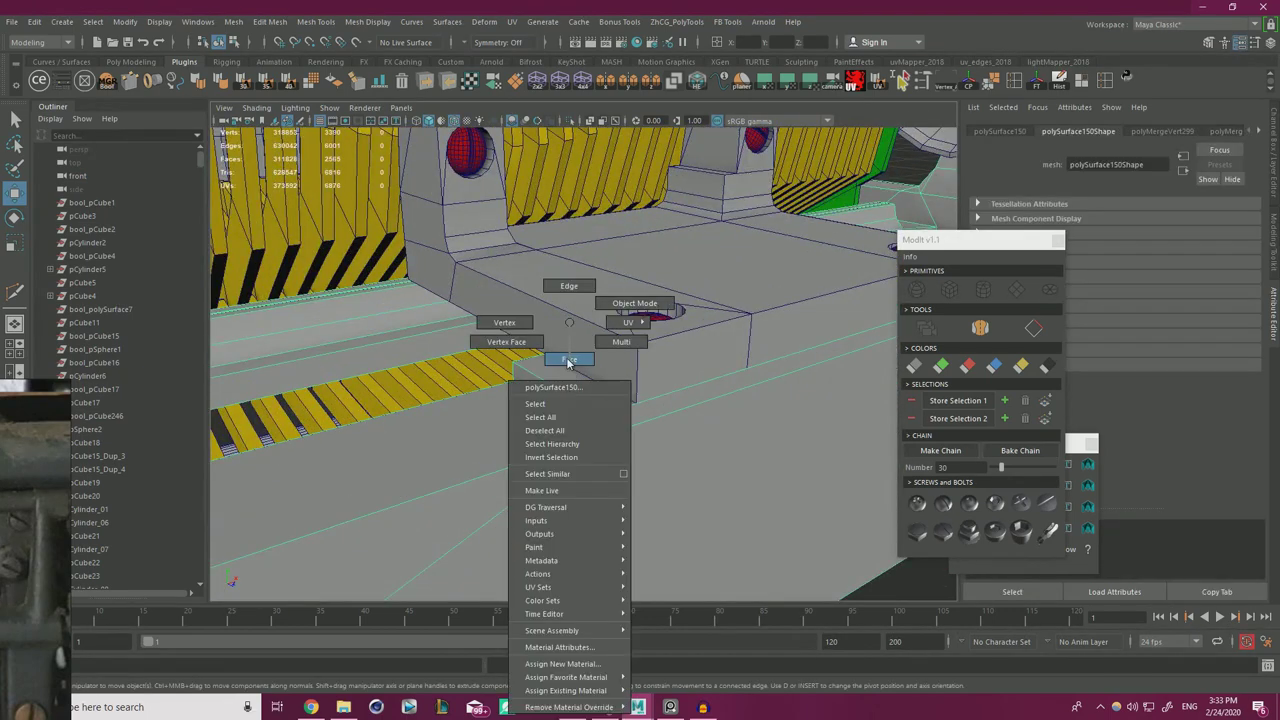
left_click(568, 360)
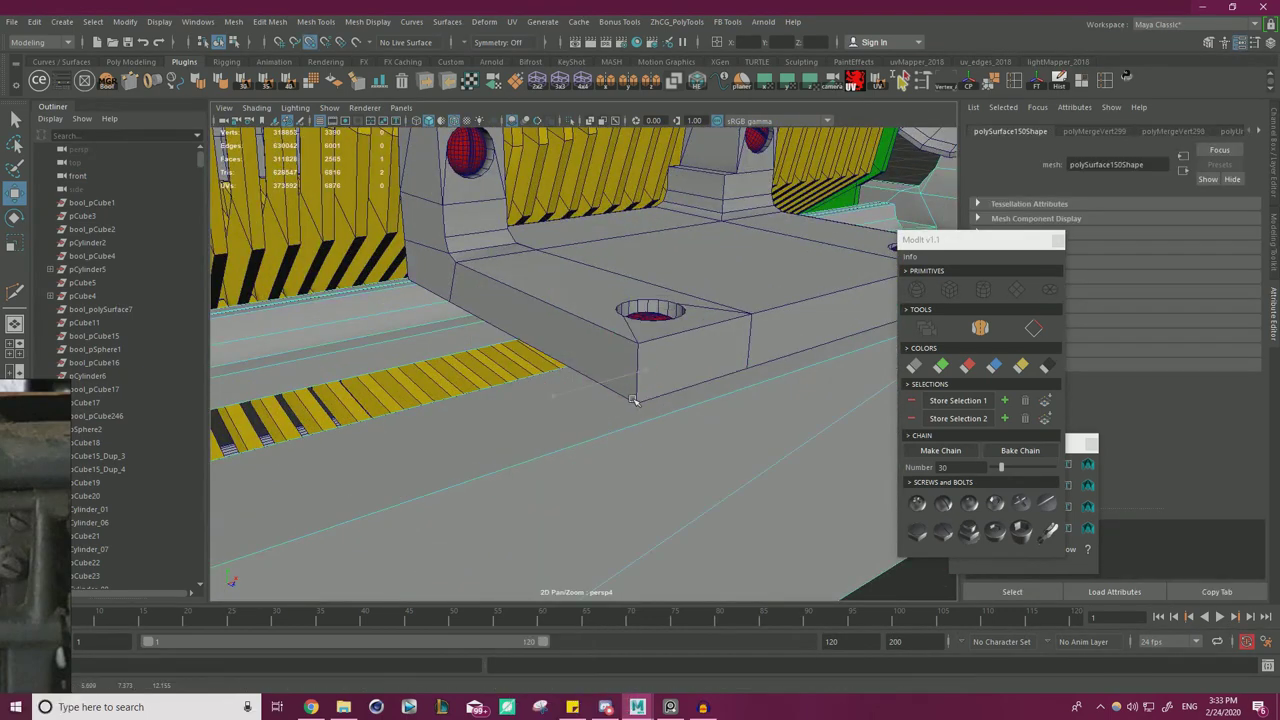
right_click_drag(670, 359, 737, 304)
right_click_drag(850, 430, 760, 484, "alt")
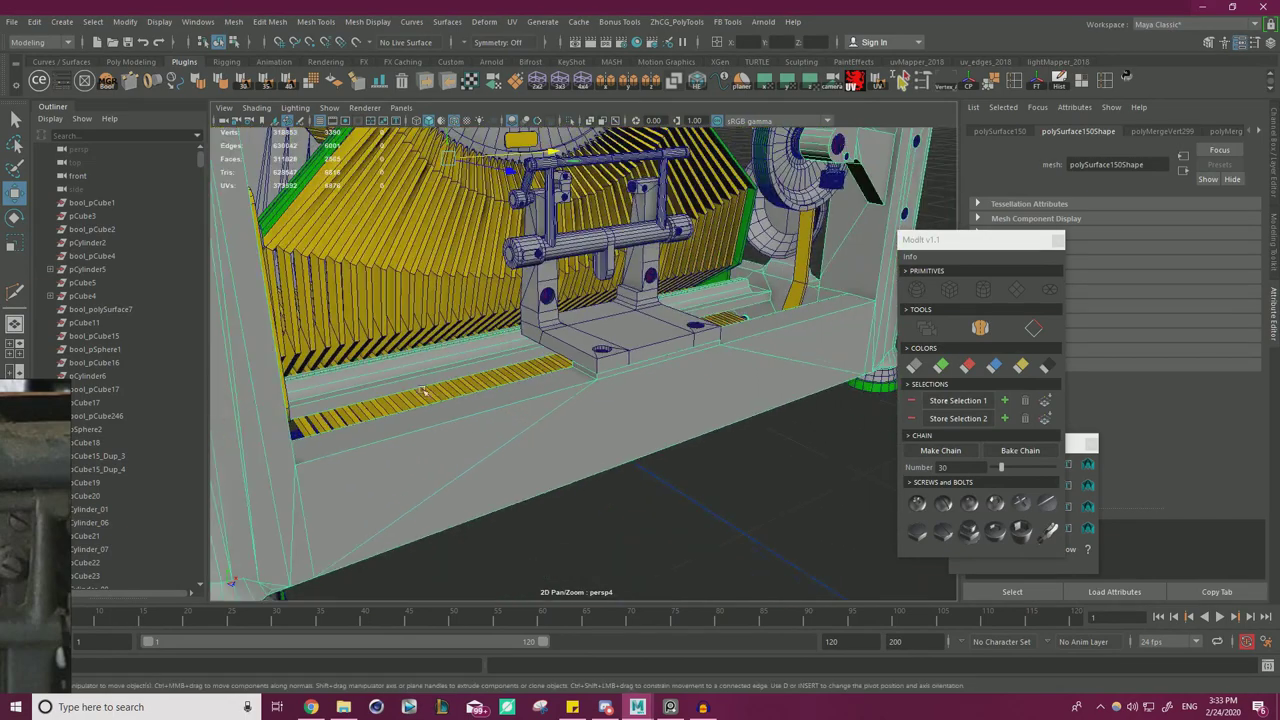
left_click(777, 480)
left_click_drag(779, 480, 682, 472, "alt")
right_click_drag(682, 472, 572, 465, "alt")
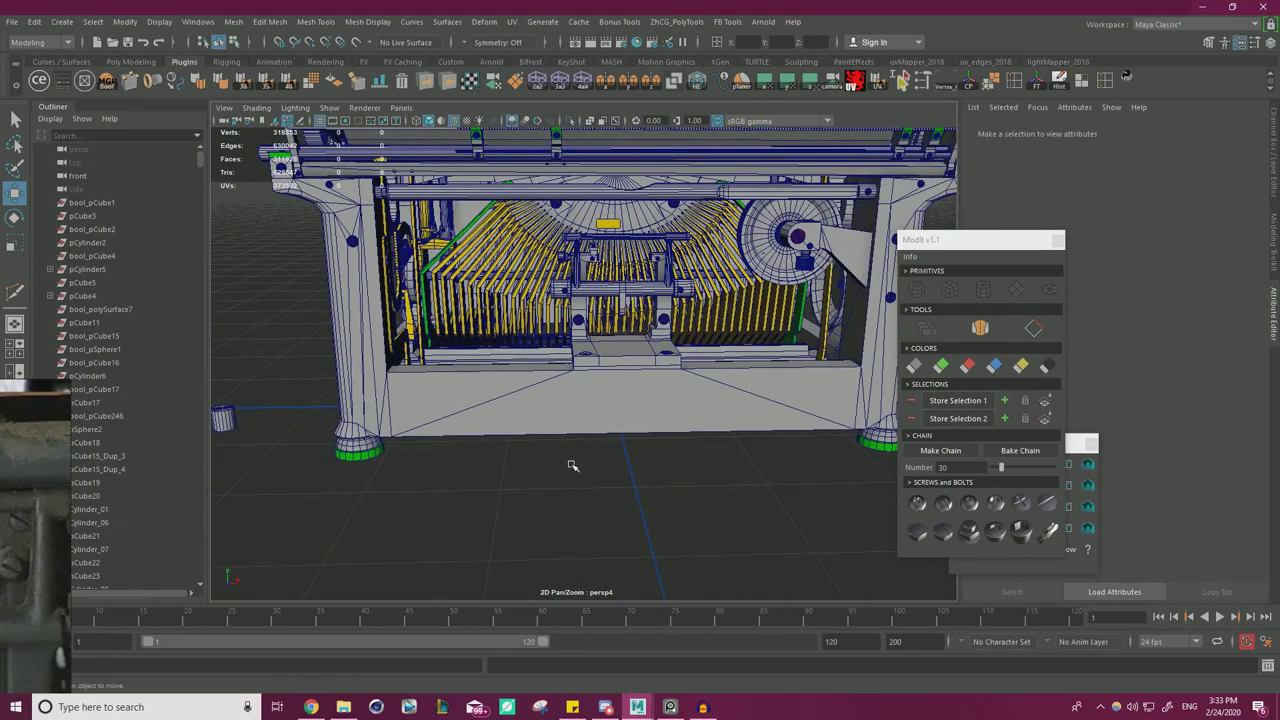
right_click_drag(708, 279, 800, 250, "alt")
middle_click_drag(640, 140, 612, 215, "alt")
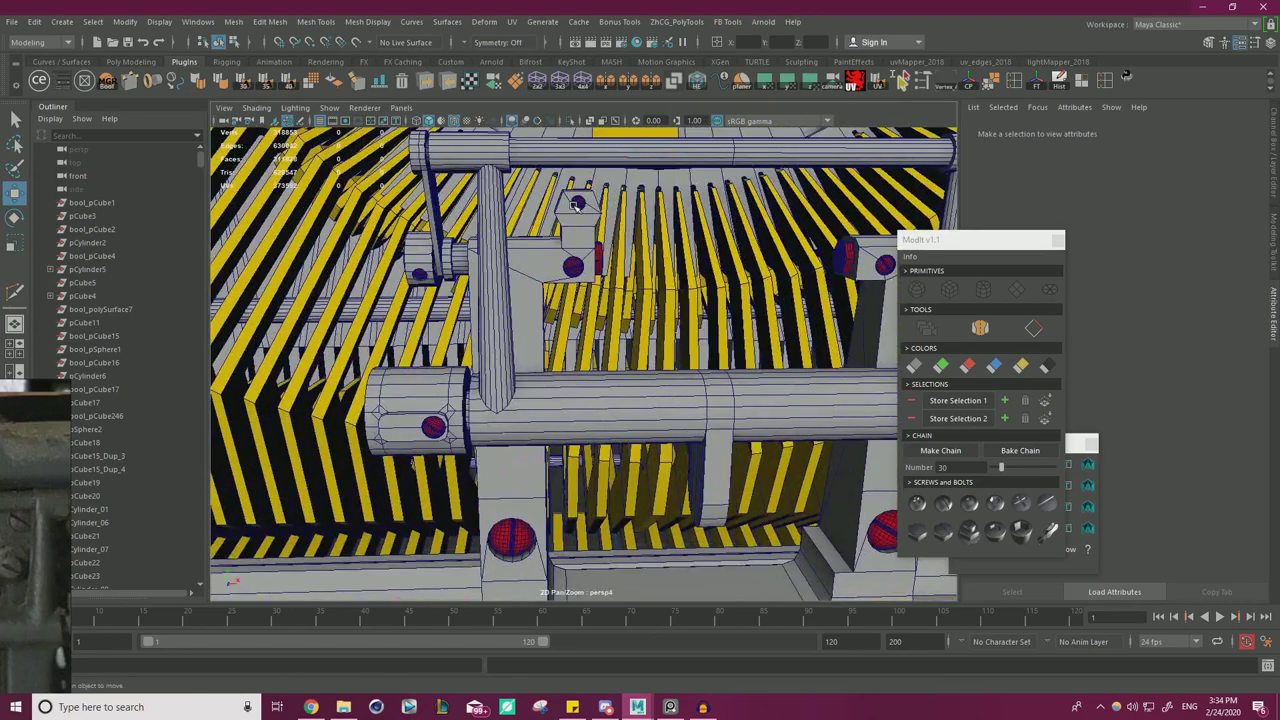
- Isolate the upper slotted screw, extrude its open back edge loop to lengthen the shank, and leave isolation
left_click(576, 203)
key("f")
left_click_drag(643, 300, 667, 343, "alt")
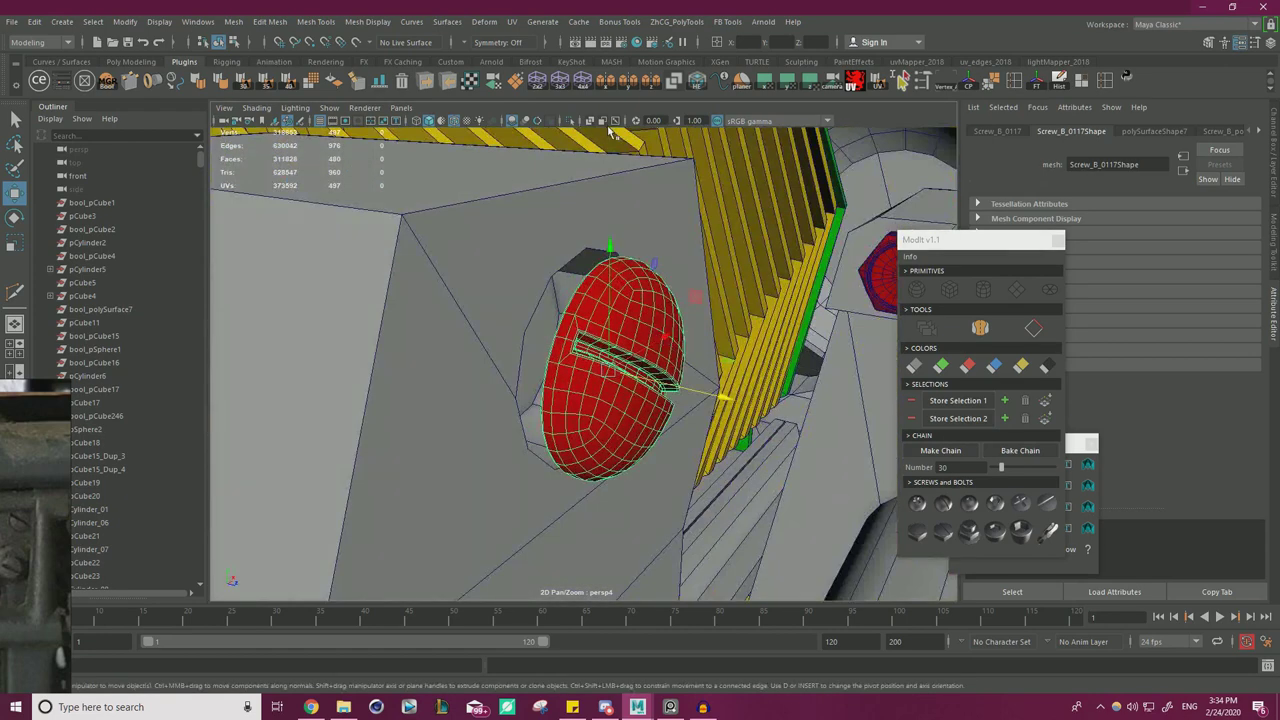
left_click(570, 122)
left_click_drag(590, 212, 755, 235, "alt")
right_click_drag(640, 304, 641, 270)
double_click(630, 305)
left_click_drag(684, 345, 643, 363, "shift")
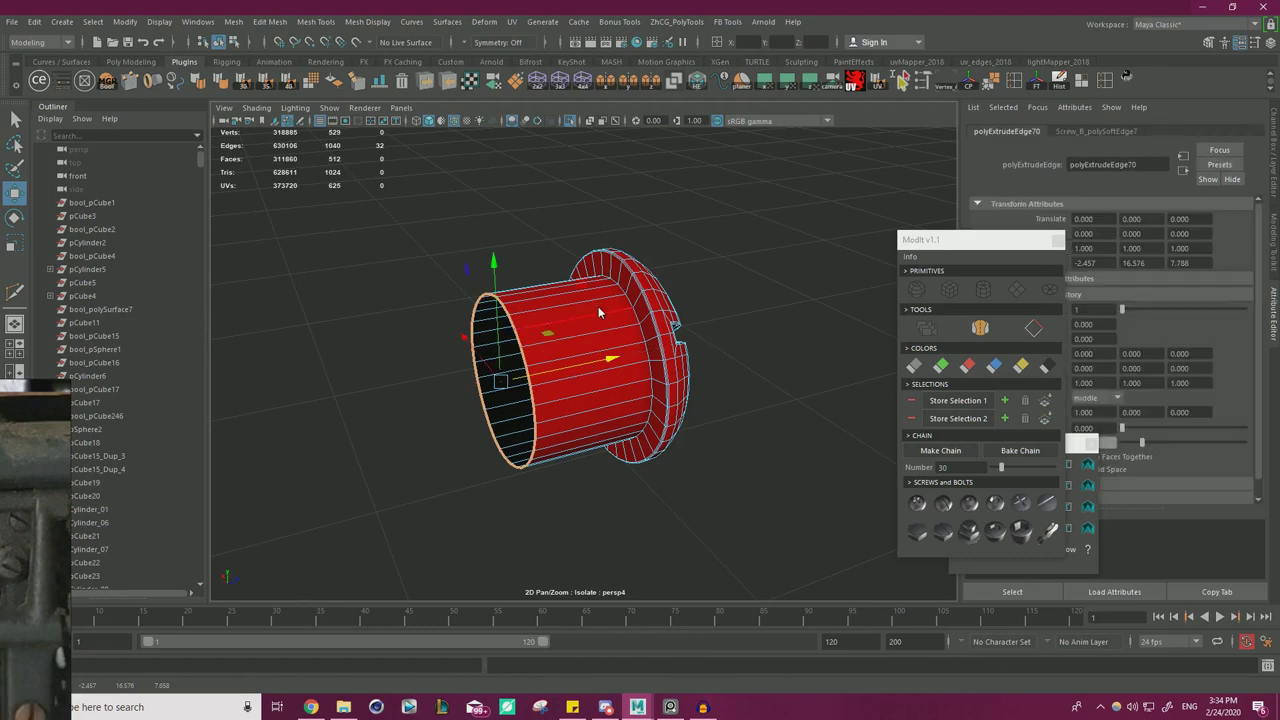
left_click(569, 123)
- Adjust the lengthened screw's scale and depth so that it fits its hole in the tapered head
left_click_drag(680, 194, 550, 213, "alt")
left_click_drag(681, 385, 632, 318)
key("r")
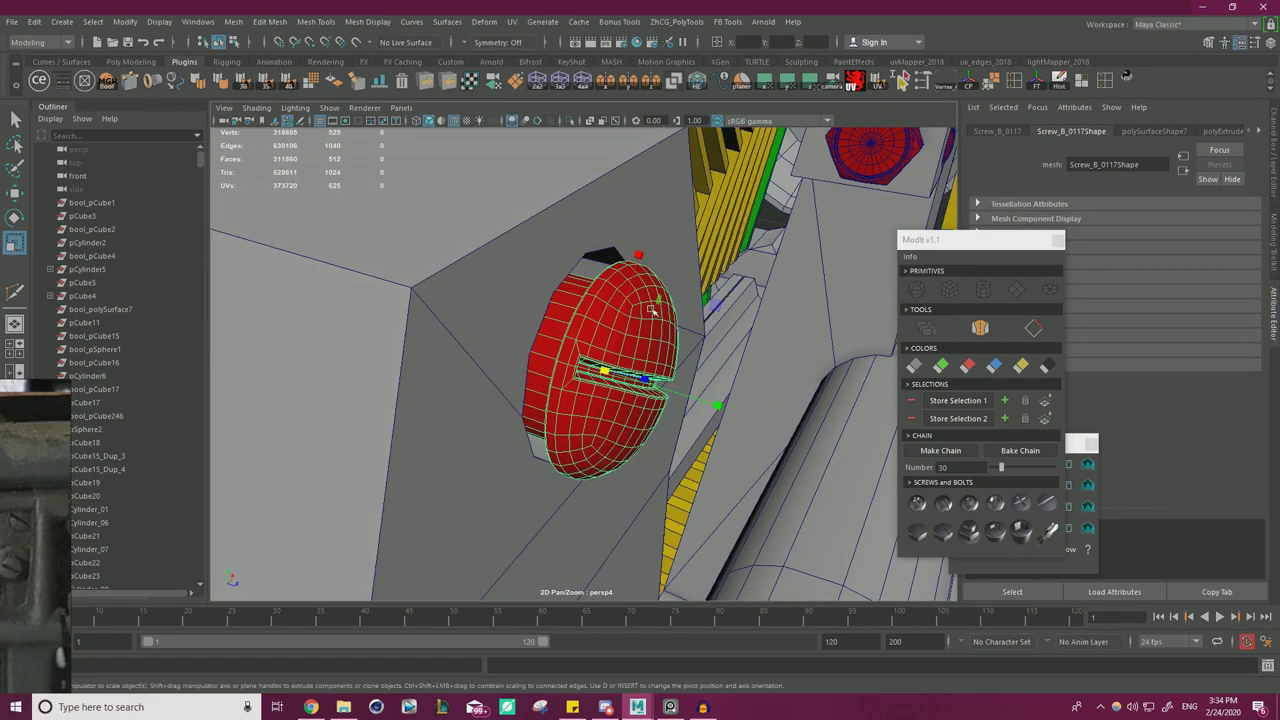
left_click_drag(734, 297, 738, 384, "alt")
key("w")
key("r")
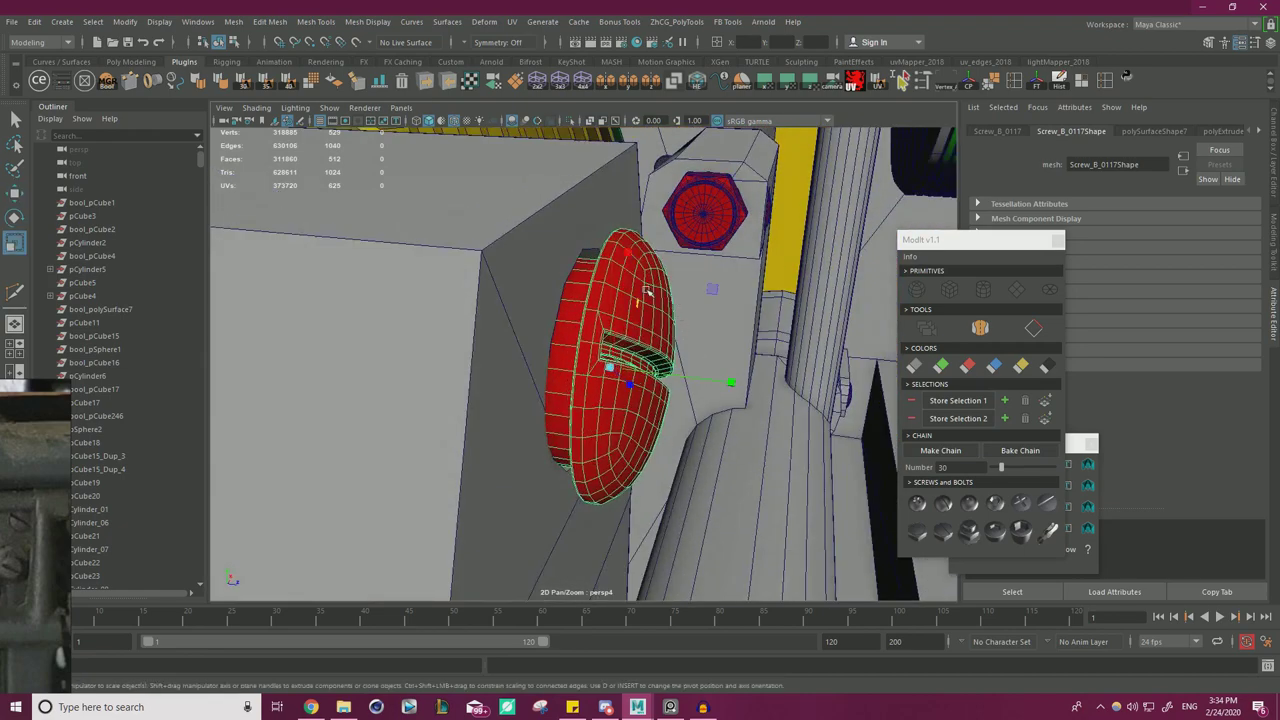
left_click_drag(645, 291, 648, 304, "alt")
middle_click_drag(649, 304, 654, 301)
- Rotate the upper screw to turn its slot to a different angle, and clear the selection
left_click_drag(652, 303, 563, 281, "alt")
right_click_drag(563, 281, 657, 341, "alt")
key("e")
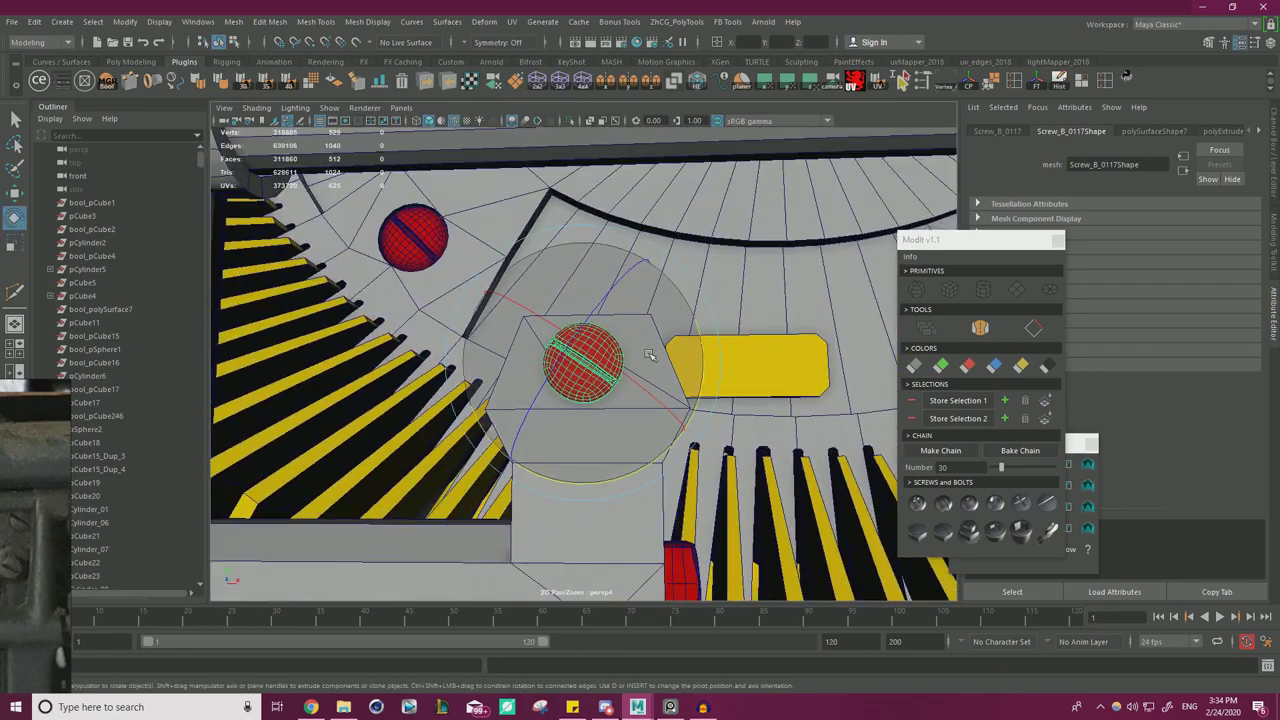
key("w")
left_click_drag(656, 346, 475, 231, "alt")
key("r")
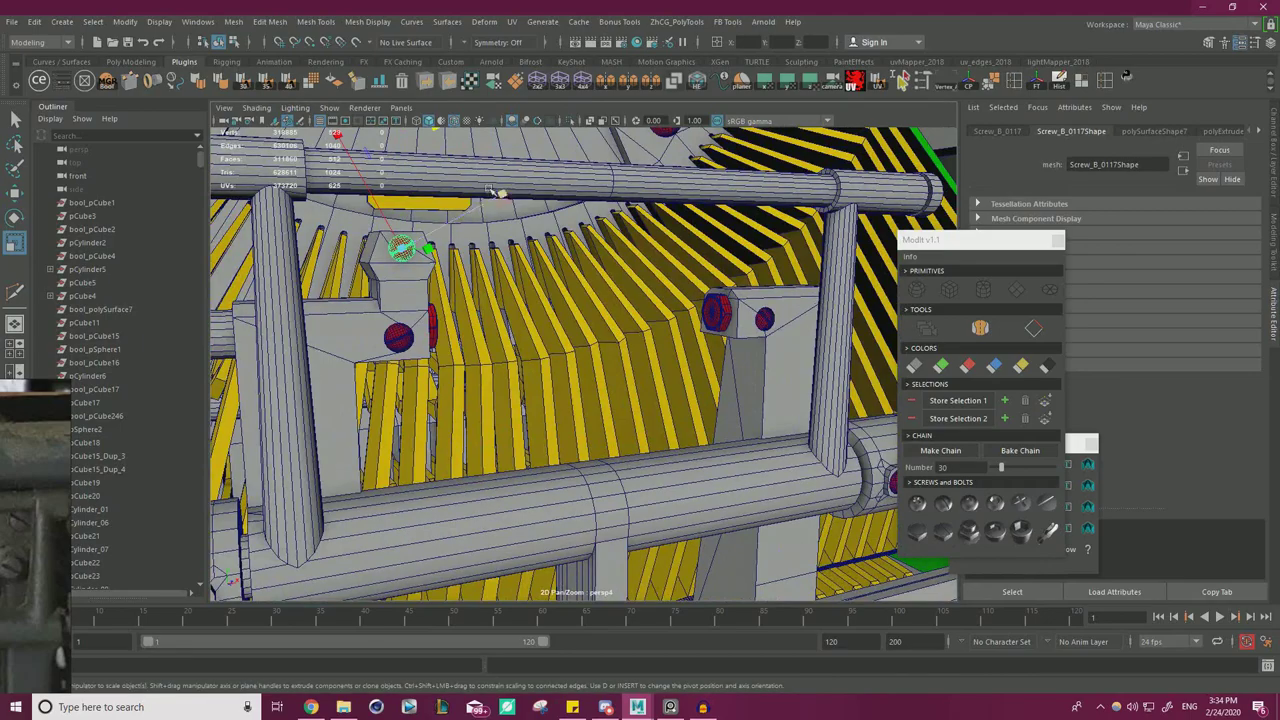
key("w")
left_click_drag(437, 133, 851, 250, "alt")
right_click_drag(851, 250, 883, 229)
left_click(868, 237)
- Isolate the bracket body and insert a lengthwise edge loop through the middle of its central tab and main cylinder
left_click_drag(748, 262, 590, 270, "alt")
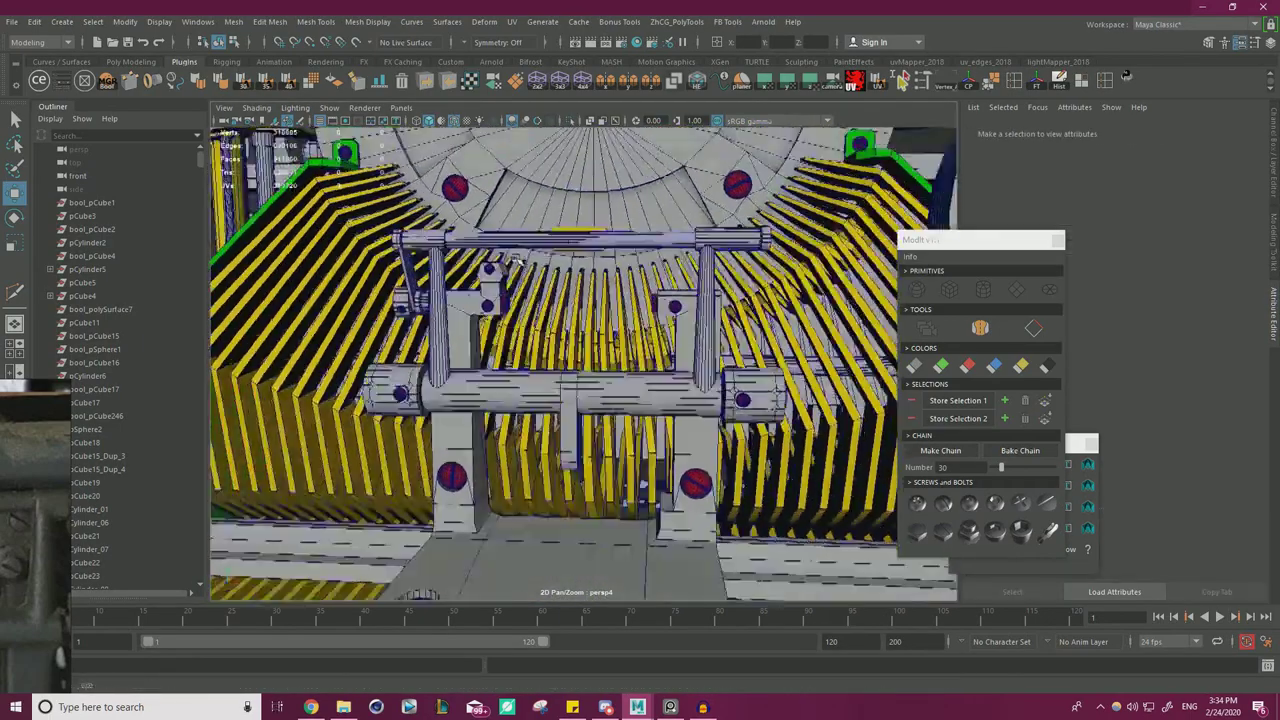
right_click_drag(590, 270, 692, 279, "alt")
left_click_drag(693, 277, 635, 302, "alt")
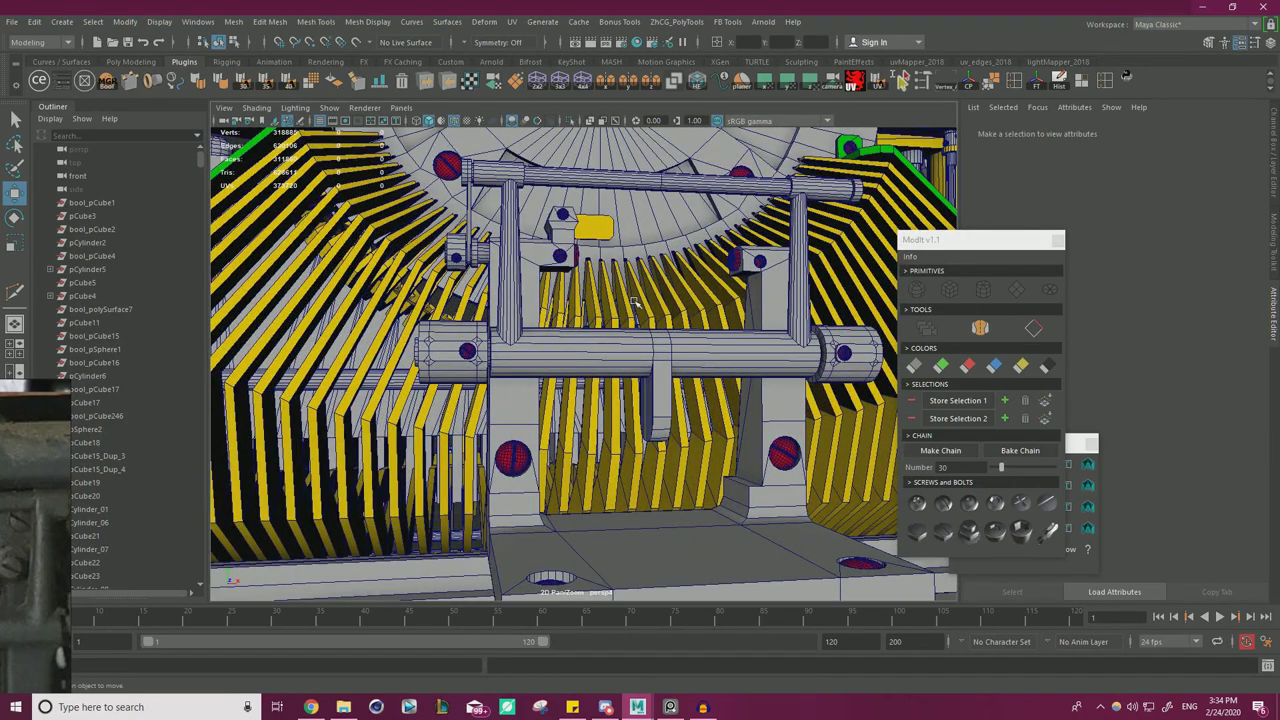
left_click_drag(643, 300, 640, 399, "alt")
left_click(697, 324)
left_click_drag(728, 332, 655, 185, "alt")
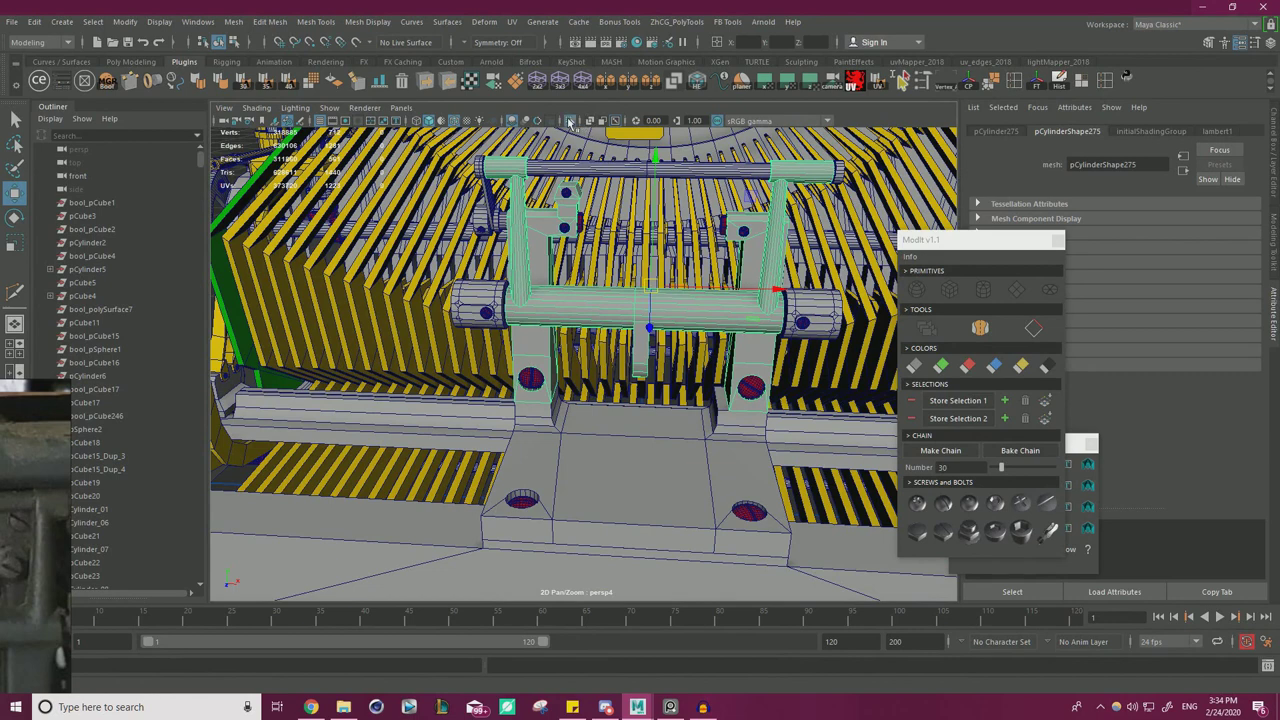
left_click(569, 121)
left_click_drag(632, 230, 665, 397, "alt")
left_click(665, 397)
left_click(650, 297)
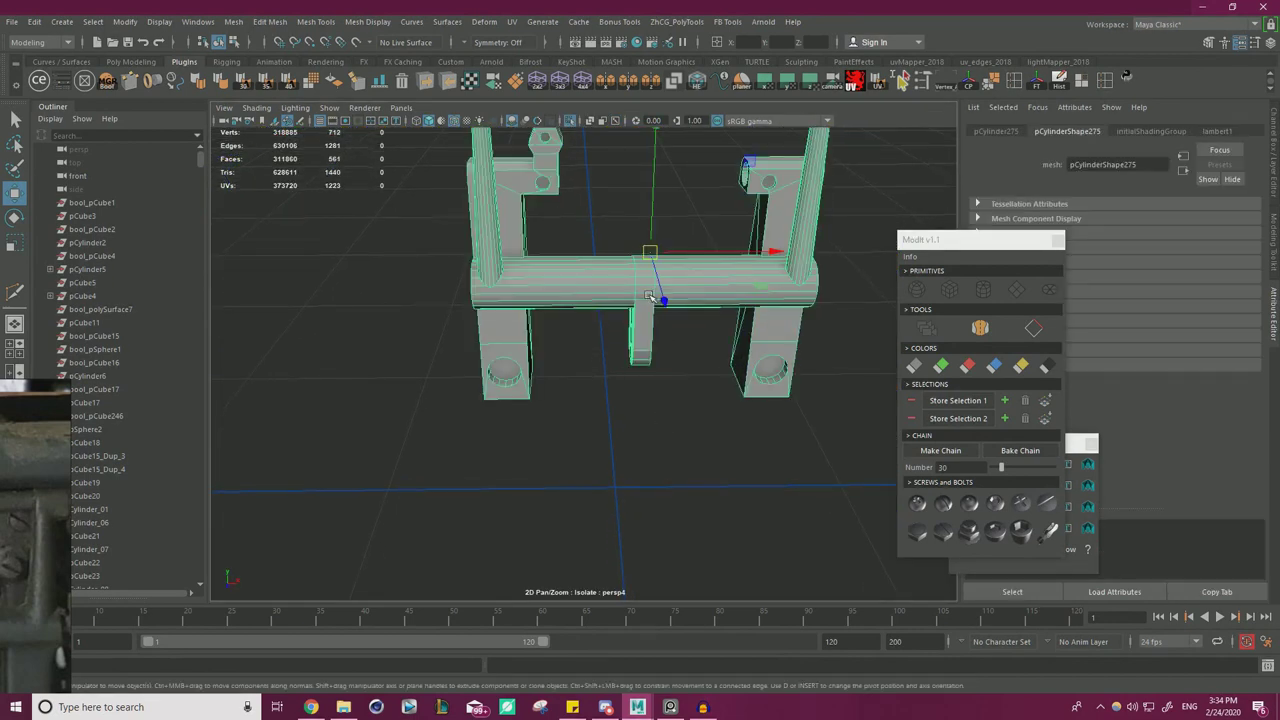
key("ctrl+shift+x")
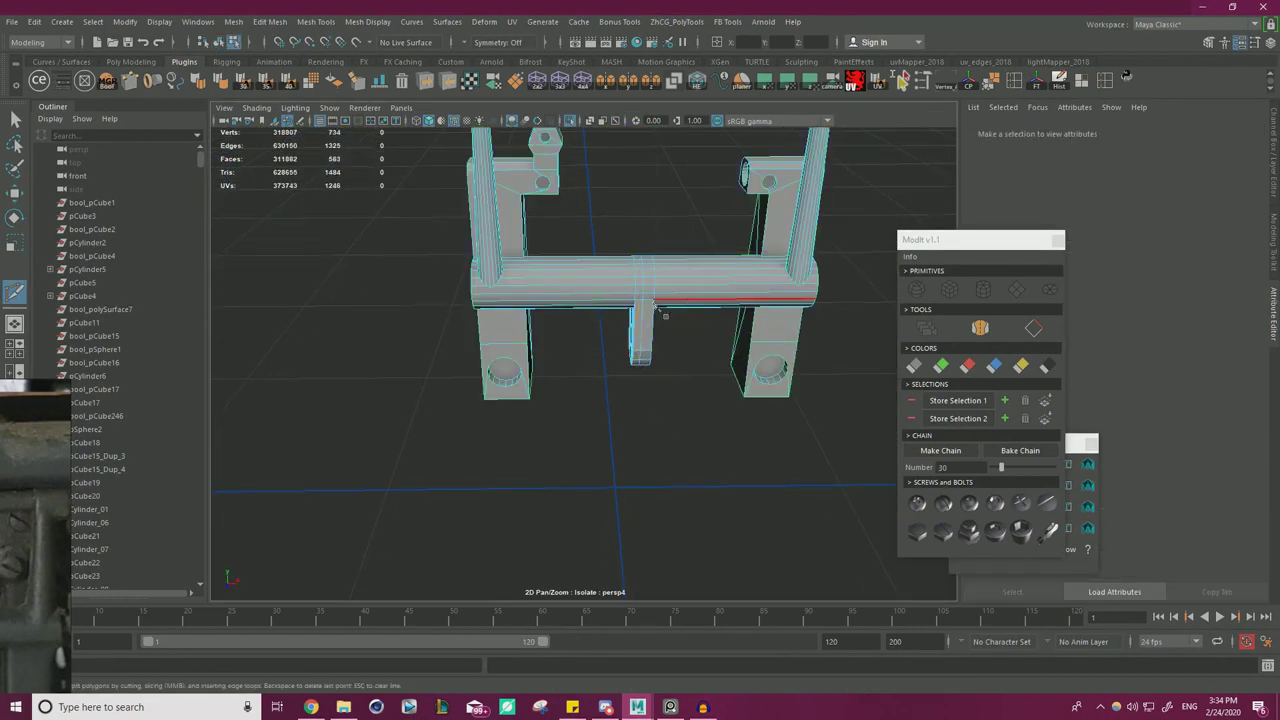
scroll(680, 303, "up", 5)
left_click_drag(680, 303, 657, 334, "alt")
key("ctrl+z")
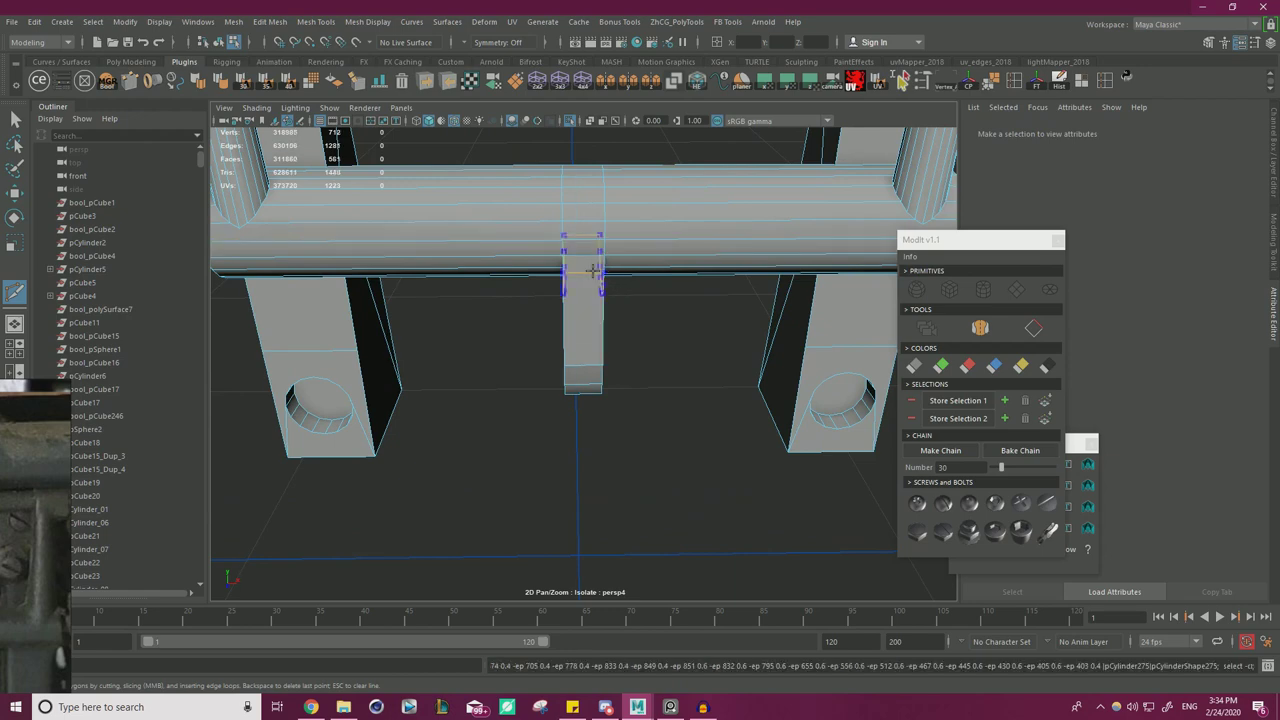
left_click(584, 261, "ctrl")
- Delete the half of the bracket body beyond the central edge loop, opposite the arm with the tapered head
key("w")
right_click_drag(633, 249, 487, 285)
middle_click_drag(487, 285, 441, 352, "alt")
left_click_drag(853, 518, 597, 202)
key("Delete")
- Snap the remaining bracket half's pivot to its central cut edge and freeze its transformations
right_click_drag(450, 325, 514, 294)
key("d")
key("v")
left_click_drag(566, 342, 559, 351)
left_click(1046, 88)
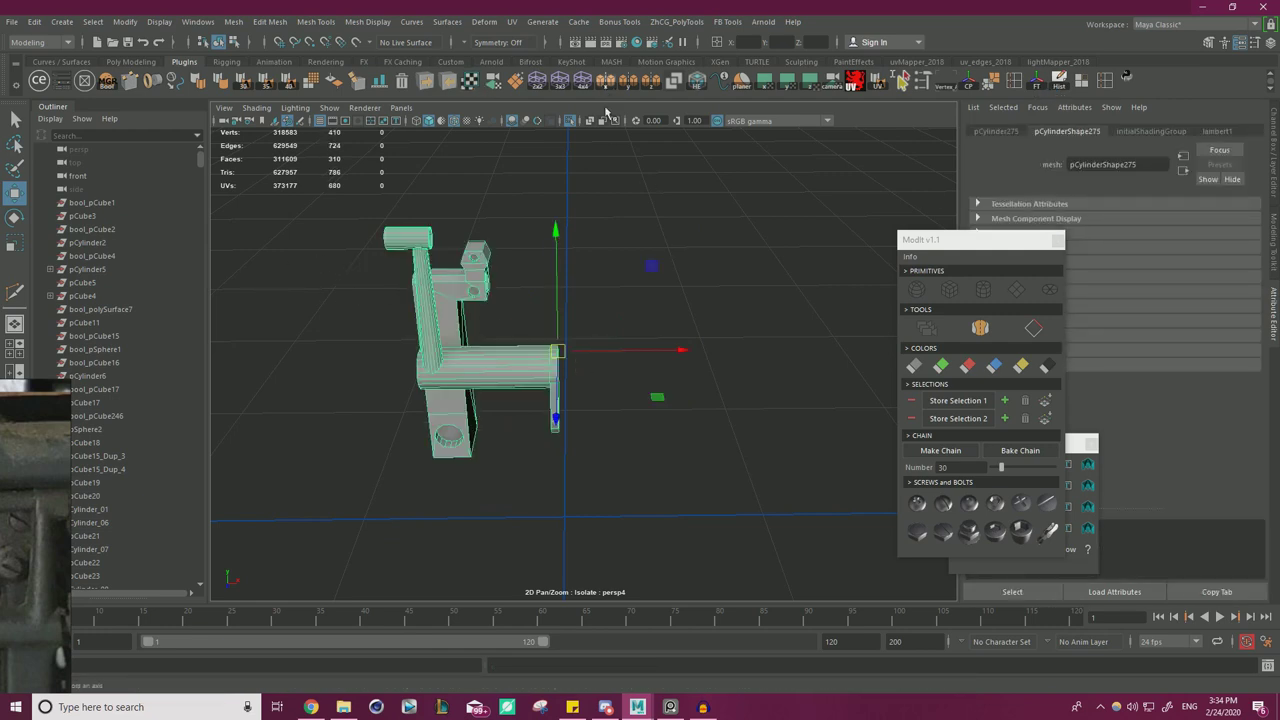
- Mirror the bracket half across its central cut, merge the vertices along the seam, and leave isolation
left_click(605, 84)
left_click(628, 318)
left_click(632, 380)
right_click_drag(782, 296, 712, 296)
left_click_drag(320, 533, 780, 190)
right_click_drag(766, 202, 778, 206, "shift")
right_click_drag(675, 289, 672, 252)
left_click(570, 122)
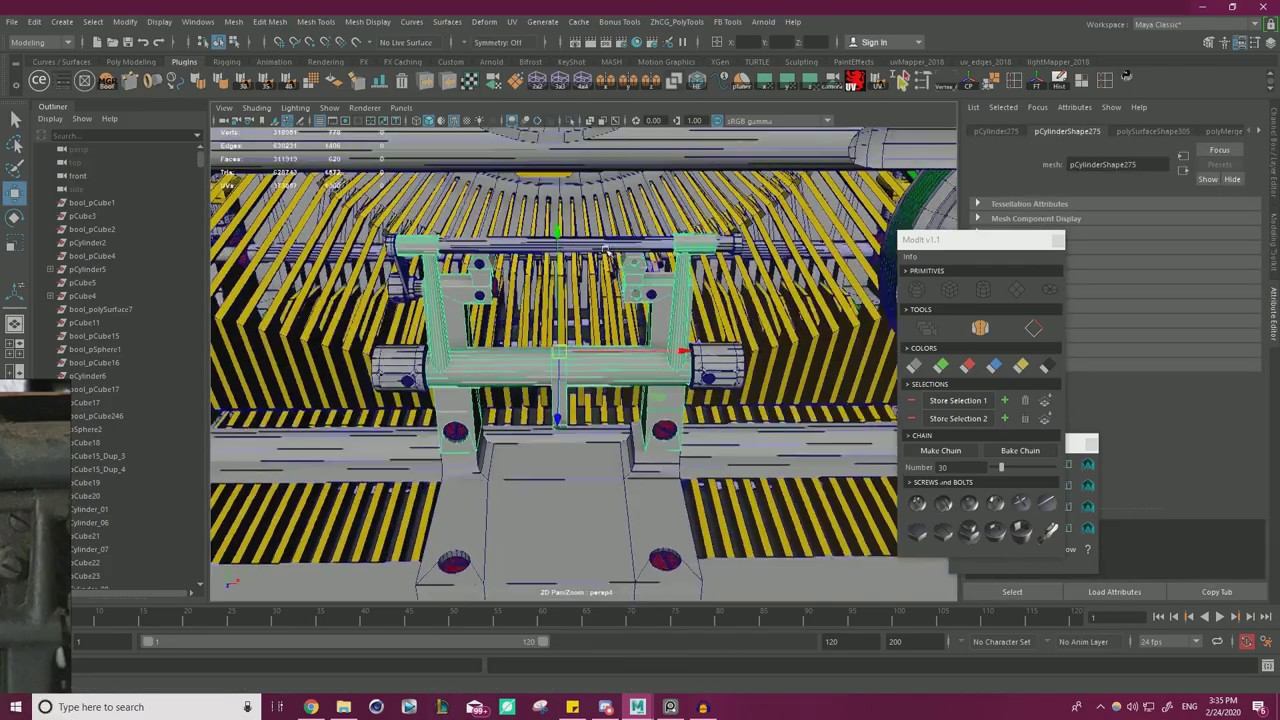
- Move the front screw of the mirrored arm sideways into its shifted hole
left_click_drag(648, 325, 722, 264, "alt")
right_click_drag(722, 264, 845, 330, "alt")
middle_click_drag(845, 330, 763, 400, "alt")
left_click(733, 350)
left_click_drag(820, 343, 588, 326)
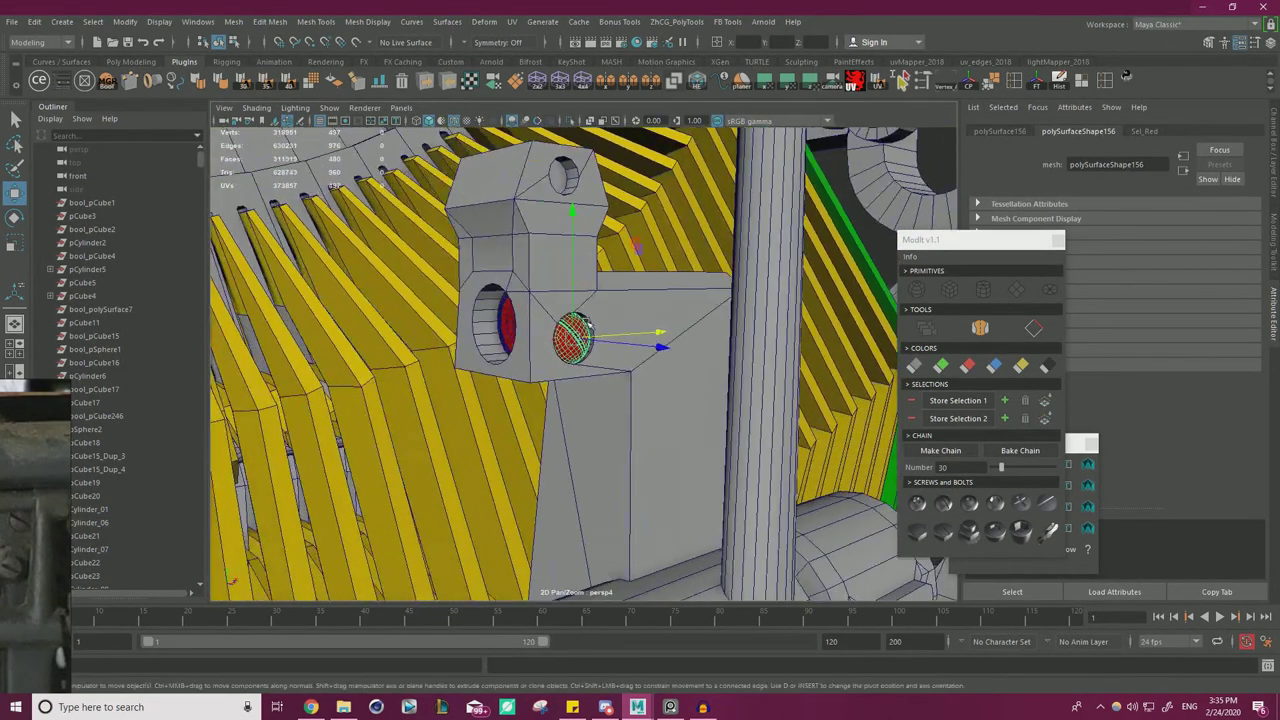
- Move the mirrored arm's red bolt outward so that it seats in its side hole
right_click(505, 325)
left_click(505, 325)
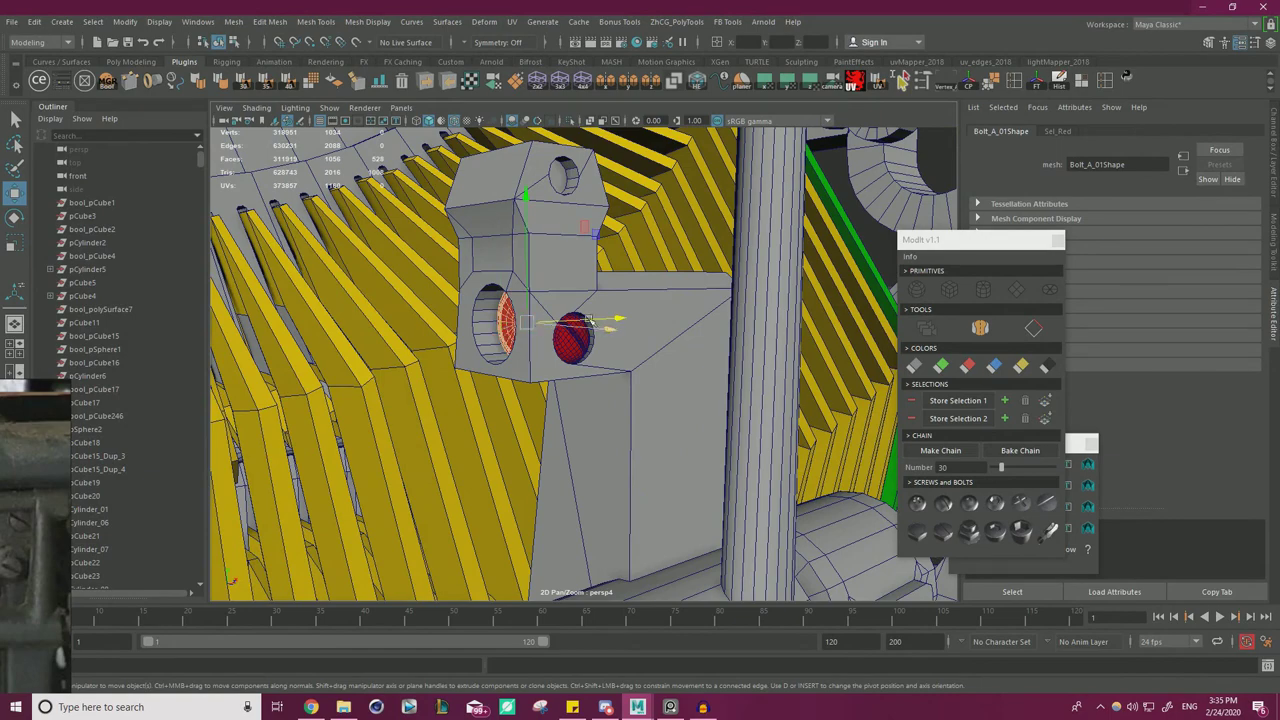
left_click_drag(588, 326, 398, 313, "alt")
- Duplicate the upper slotted screw and place the copy in the hole of the mirrored tapered head
left_click(414, 266)
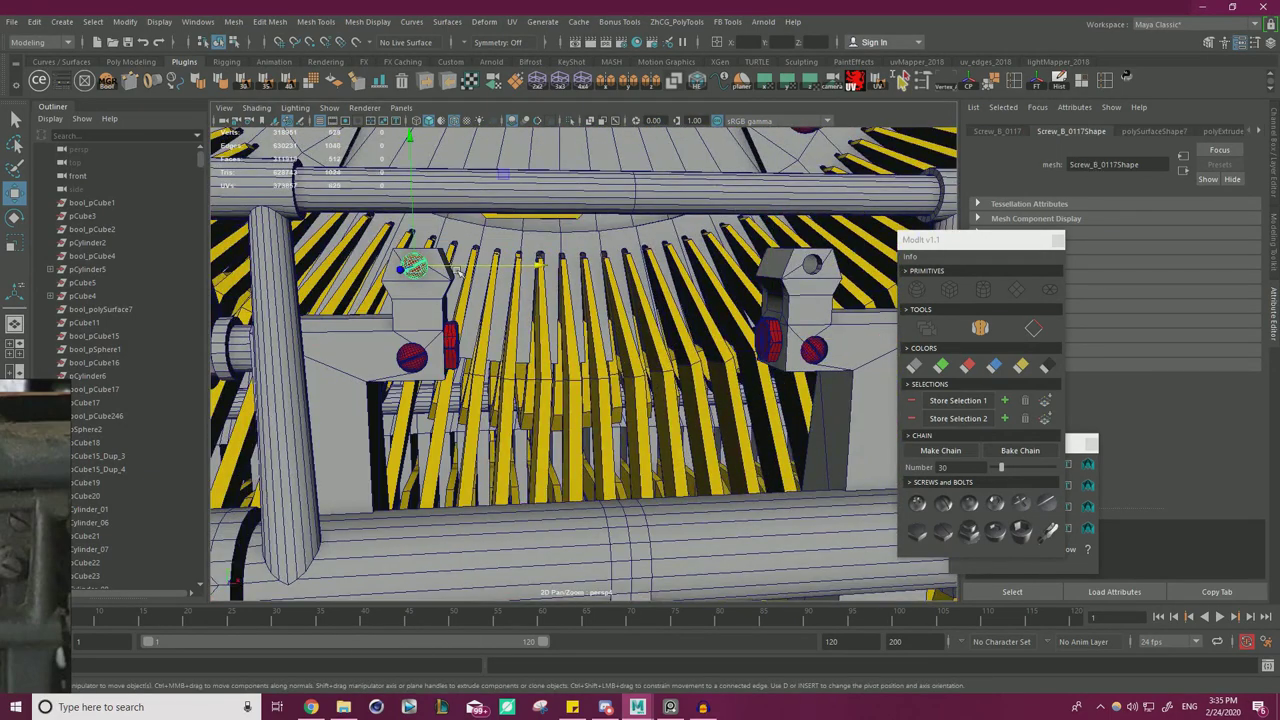
left_click(843, 263)
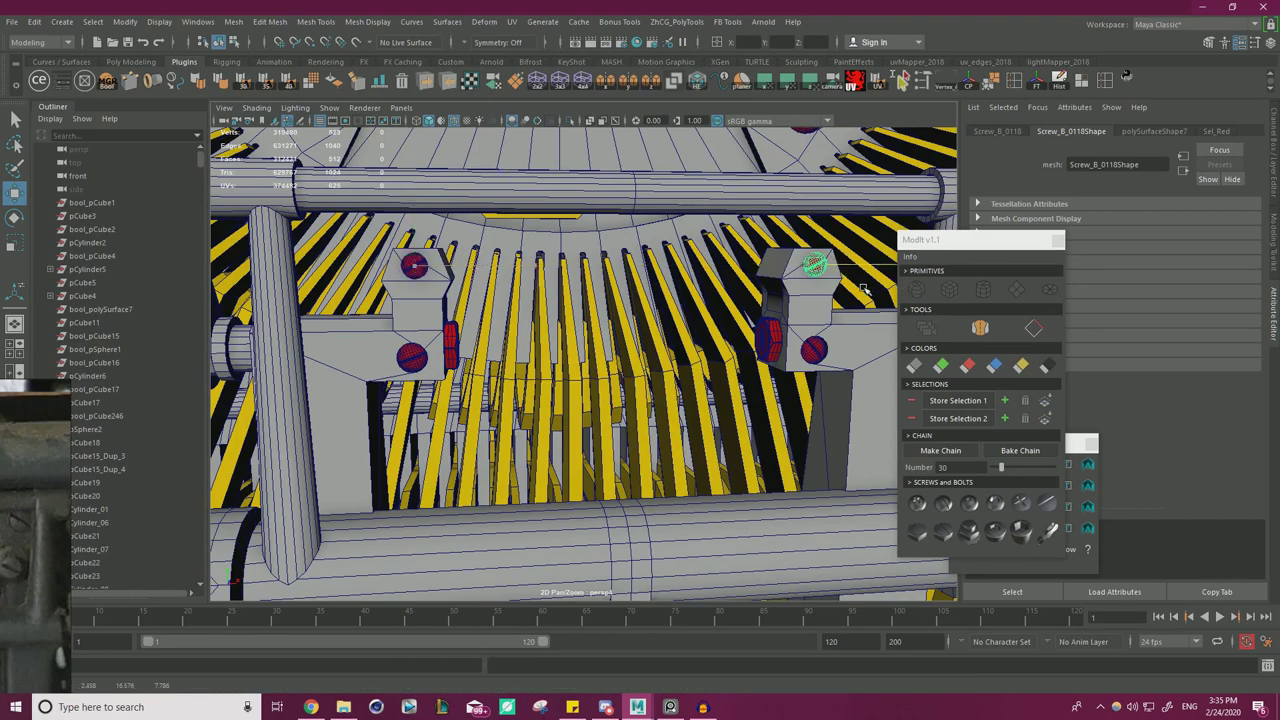
key("f")
left_click_drag(700, 315, 623, 343, "alt")
right_click_drag(623, 343, 400, 308, "alt")
middle_click_drag(400, 308, 599, 266, "alt")
left_click_drag(598, 265, 484, 284, "alt")
- Snap the pivot of the small outer clamp beside the arm to the grid centre and mirror the clamp to the opposite side
left_click(447, 349)
left_click(484, 284)
left_click(454, 300)
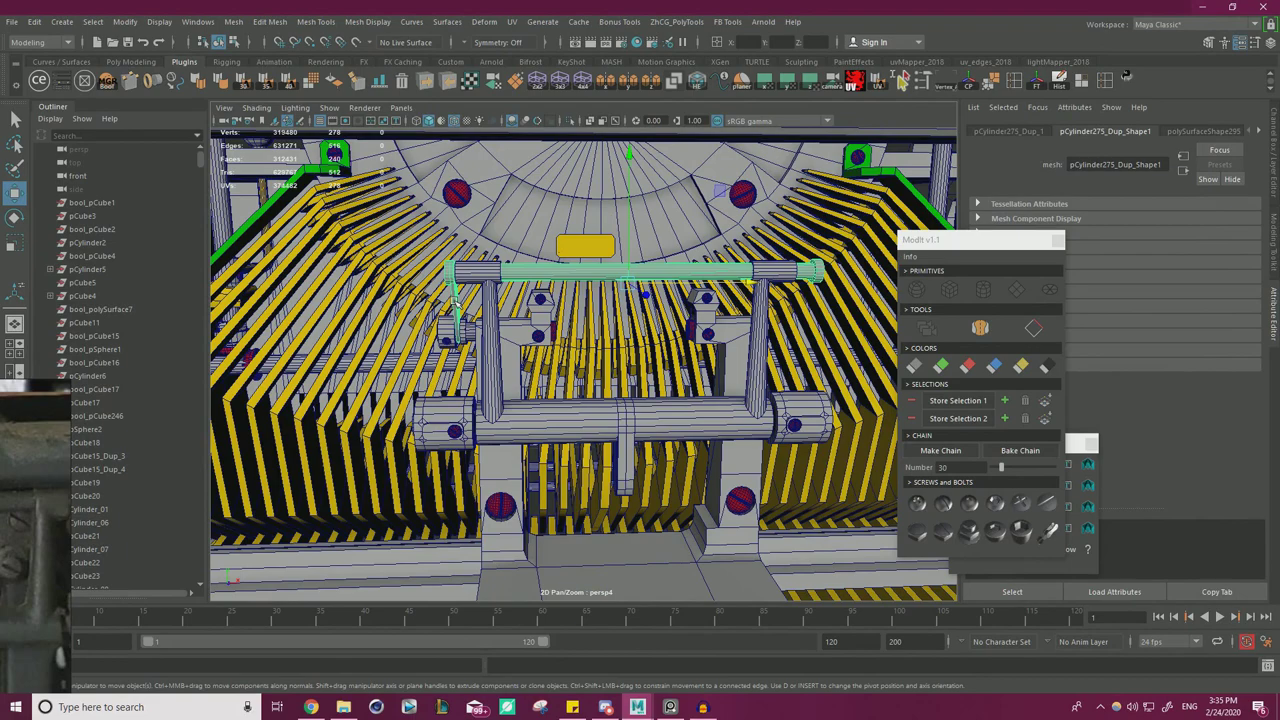
left_click(446, 326)
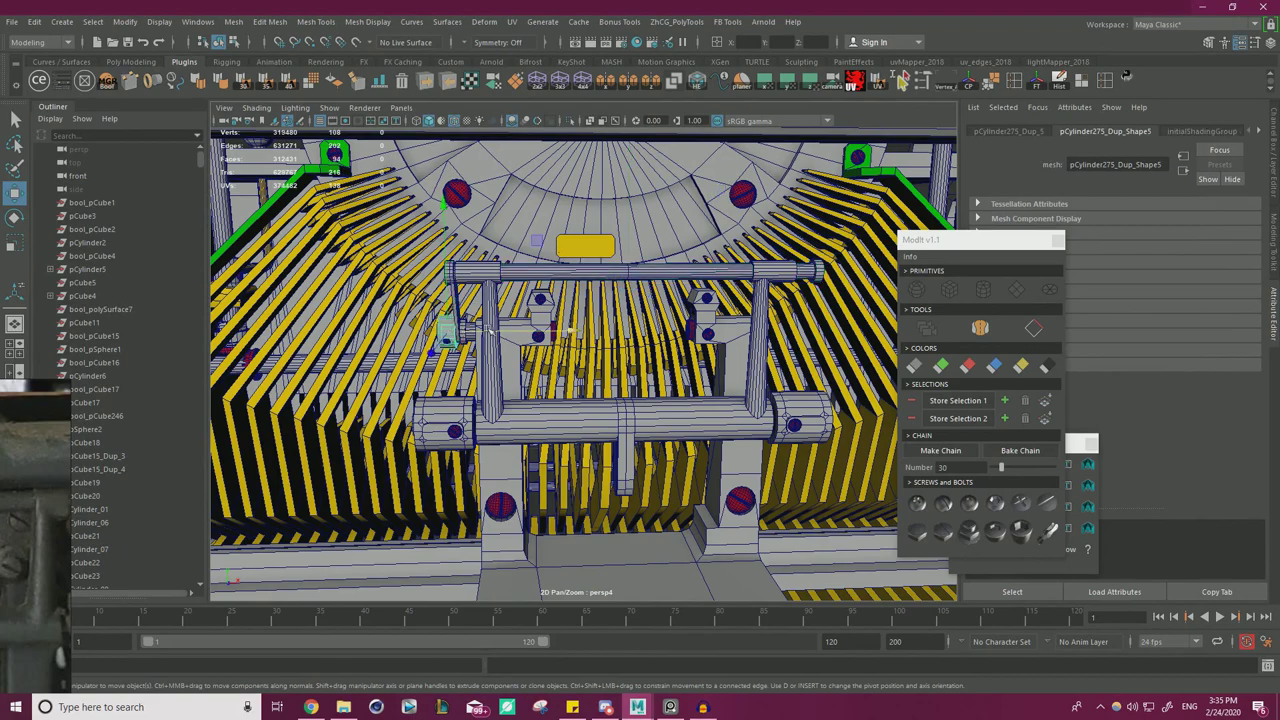
scroll(558, 359, "down", 5)
left_click_drag(558, 359, 562, 412, "alt")
middle_click_drag(562, 412, 569, 367, "alt")
key("d")
key("x")
left_click_drag(558, 203, 622, 508)
key("d")
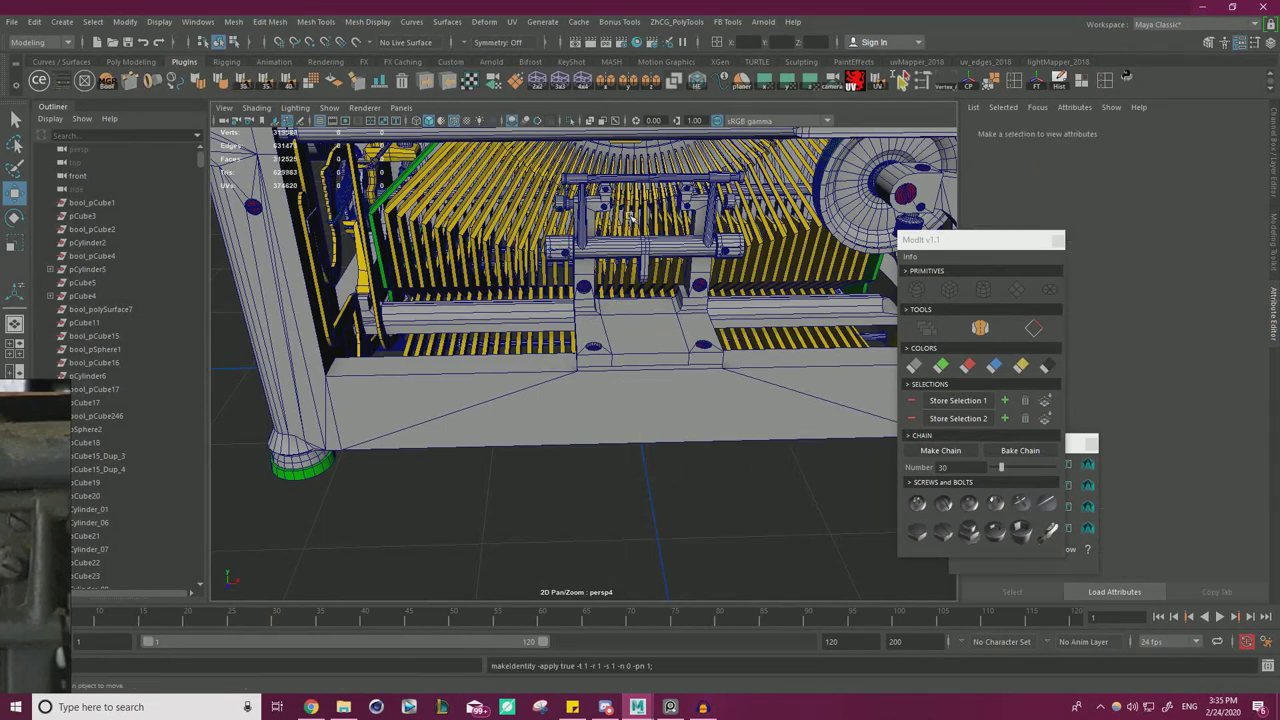
- Centre the pivot of the short pin between clamp and arm on the grid, and mirror the pin across
middle_click_drag(637, 230, 613, 313, "alt")
scroll(620, 290, "up", 5)
middle_click_drag(625, 255, 588, 355, "alt")
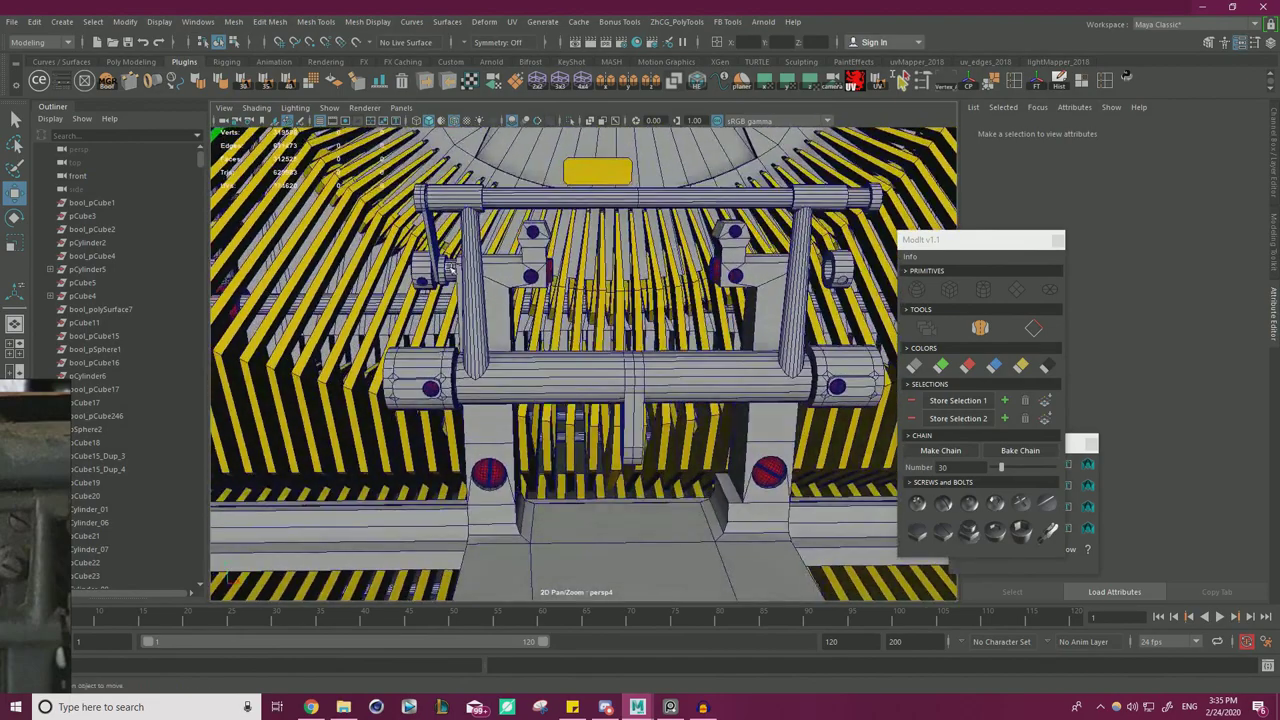
left_click(449, 268)
scroll(485, 293, "down", 8)
left_click_drag(487, 297, 575, 272, "alt")
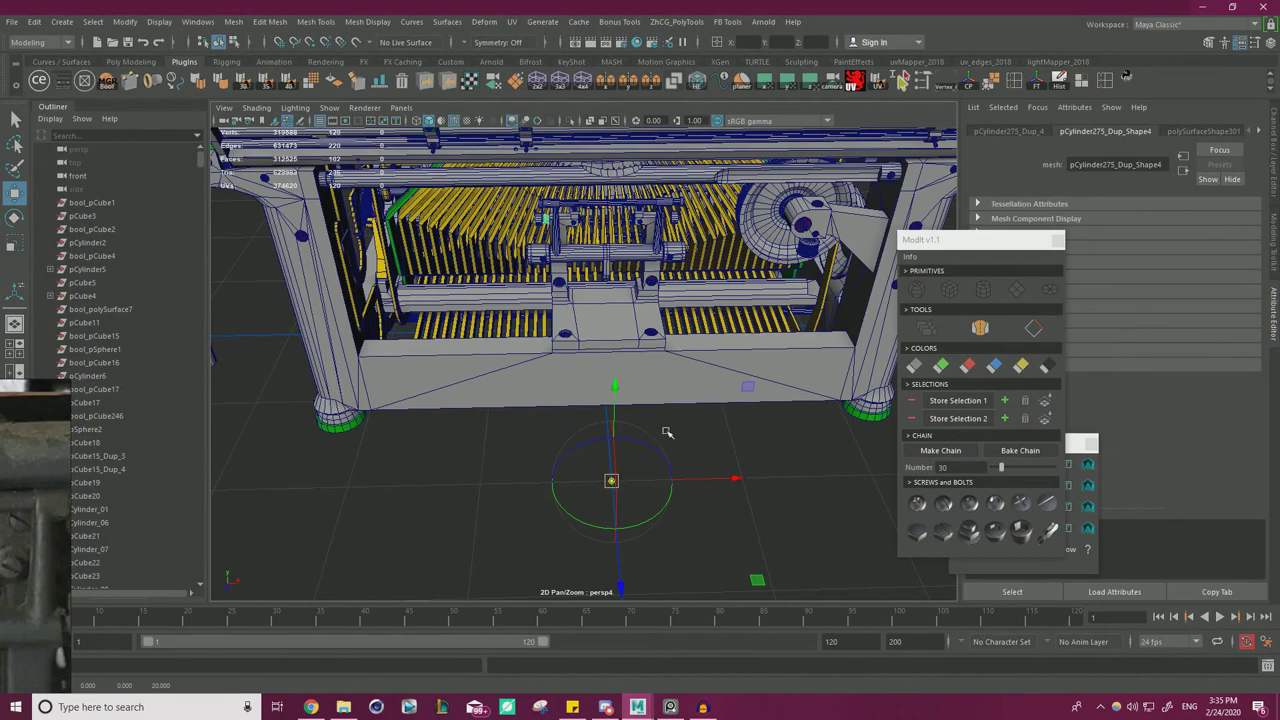
left_click(605, 86)
left_click_drag(708, 248, 690, 195, "alt")
scroll(564, 371, "up", 8)
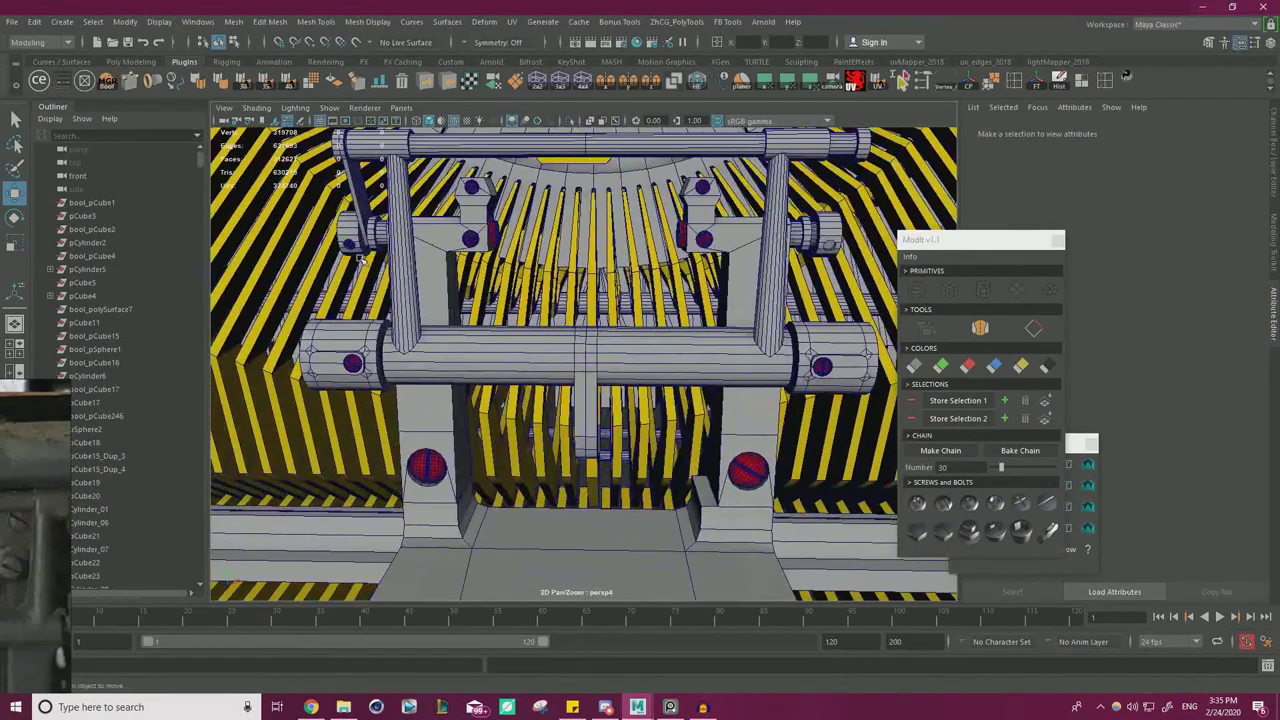
- Duplicate the small clamp's screw into the mirrored clamp's hole and rotate the copy to vary its slot angle
left_click(360, 252)
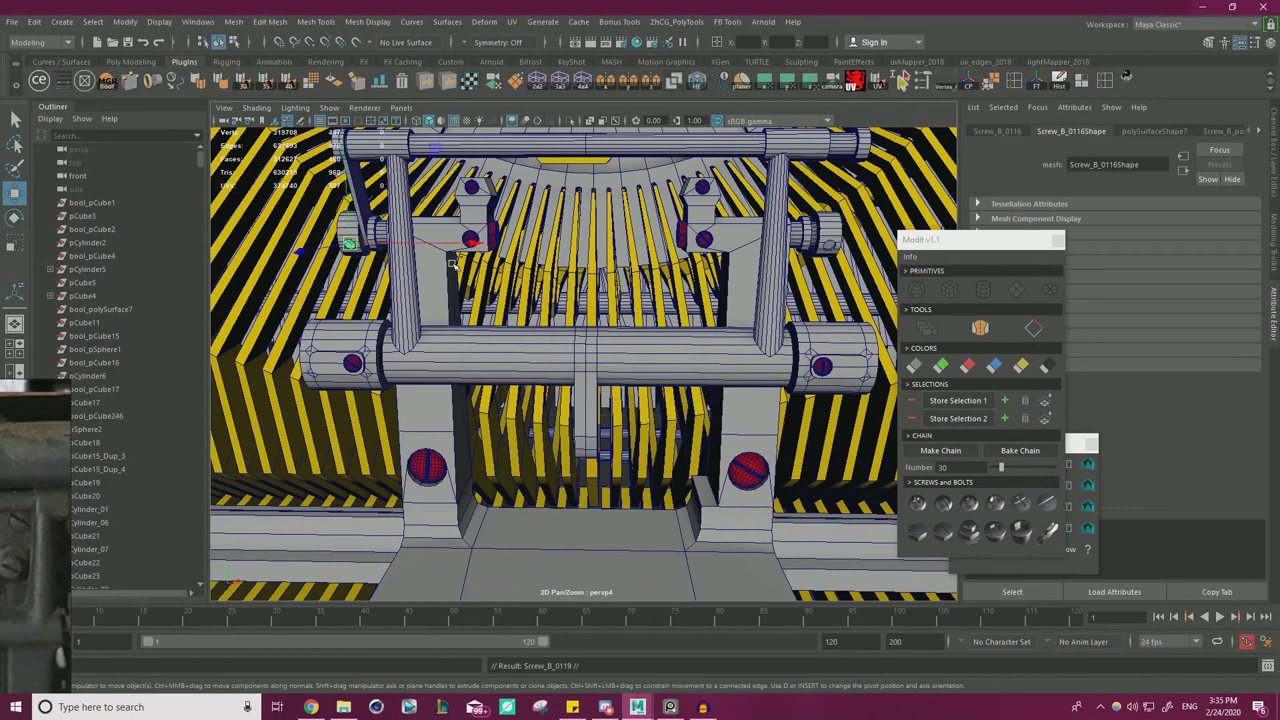
left_click(826, 243)
key("f")
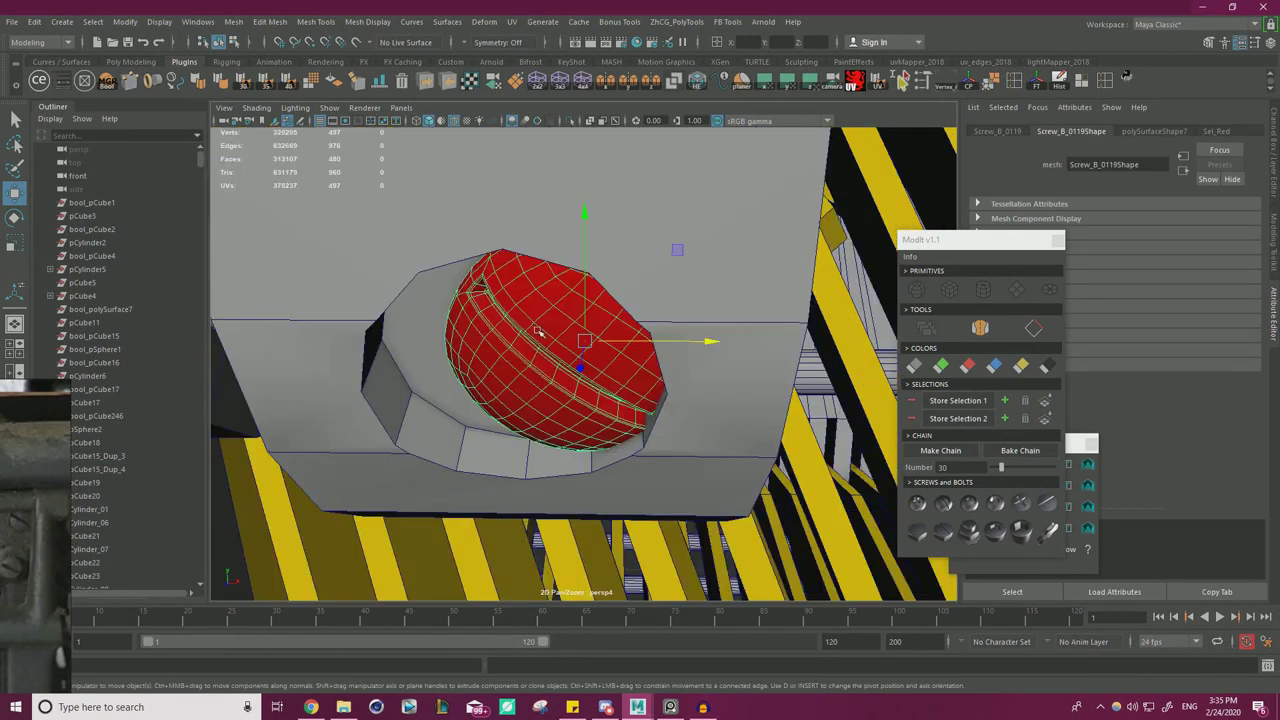
key("e")
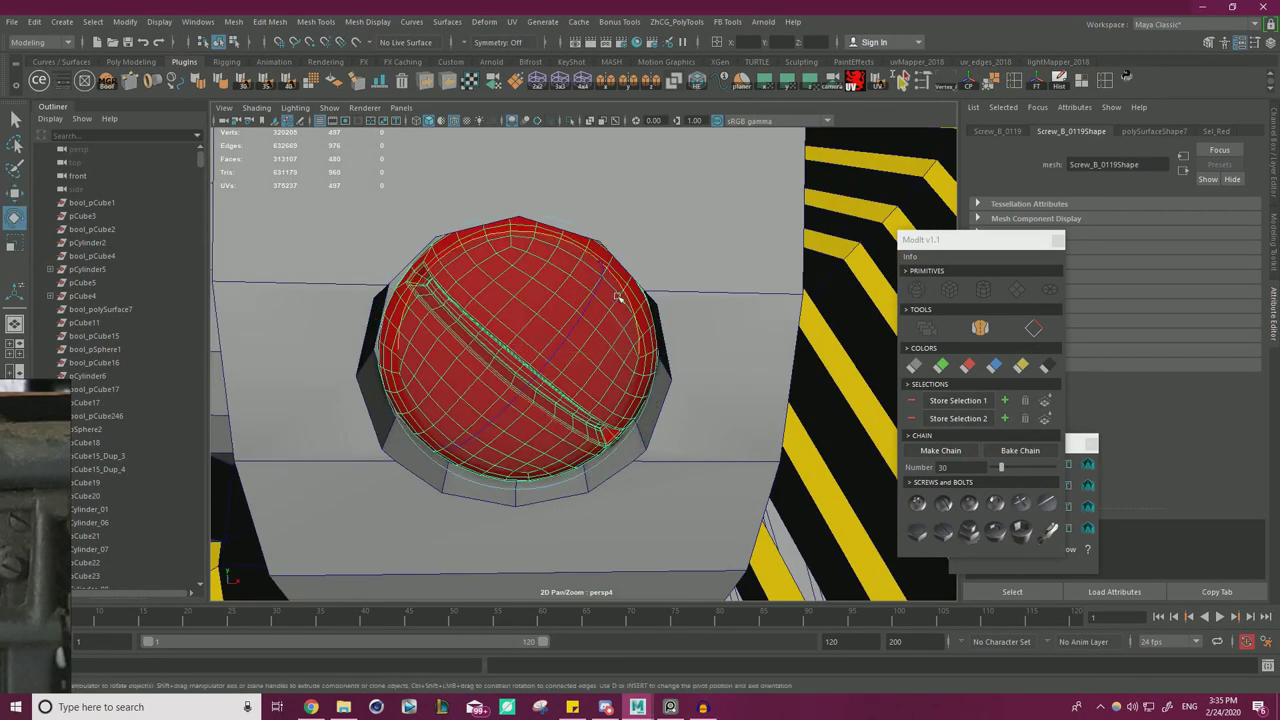
left_click_drag(576, 248, 652, 364)
key("w")
- Select the upper cross rod and insert an edge loop around its middle
right_click_drag(709, 326, 425, 334, "alt")
middle_click_drag(425, 334, 594, 370, "alt")
left_click(406, 321)
right_click_drag(406, 321, 364, 324, "alt")
left_click(588, 329)
left_click_drag(590, 332, 604, 382, "alt")
right_click_drag(604, 382, 710, 380, "alt")
key("ctrl+shift+x")
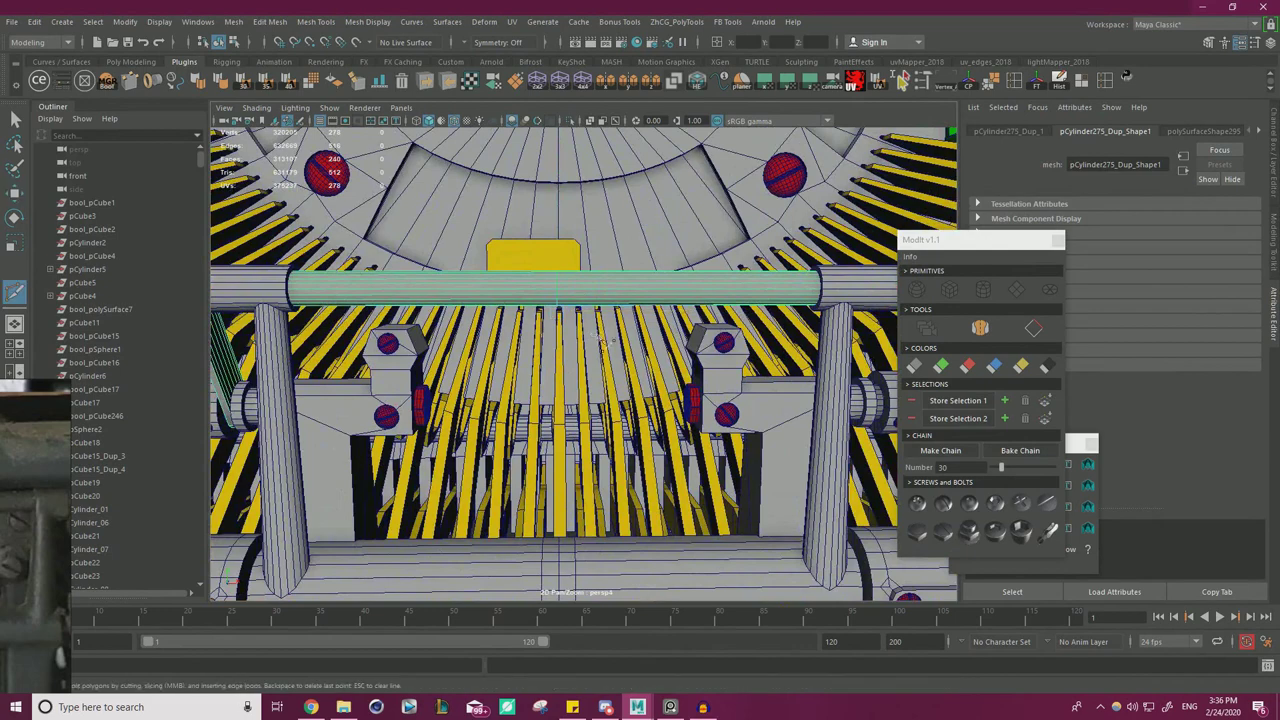
right_click_drag(590, 297, 560, 298, "alt")
right_click_drag(641, 307, 642, 274)
right_click_drag(732, 302, 680, 301, "alt")
left_click(643, 314)
right_click_drag(509, 320, 548, 293)
- Delete the faces of the cross rod on one side of its middle edge loop
right_click_drag(641, 318, 641, 352)
left_click_drag(838, 358, 577, 290)
key("Delete")
right_click_drag(553, 320, 621, 328)
left_click_drag(621, 328, 568, 330, "alt")
- Snap the half rod's pivot to its cut end, freeze its transforms and mirror it across the centre
key("d")
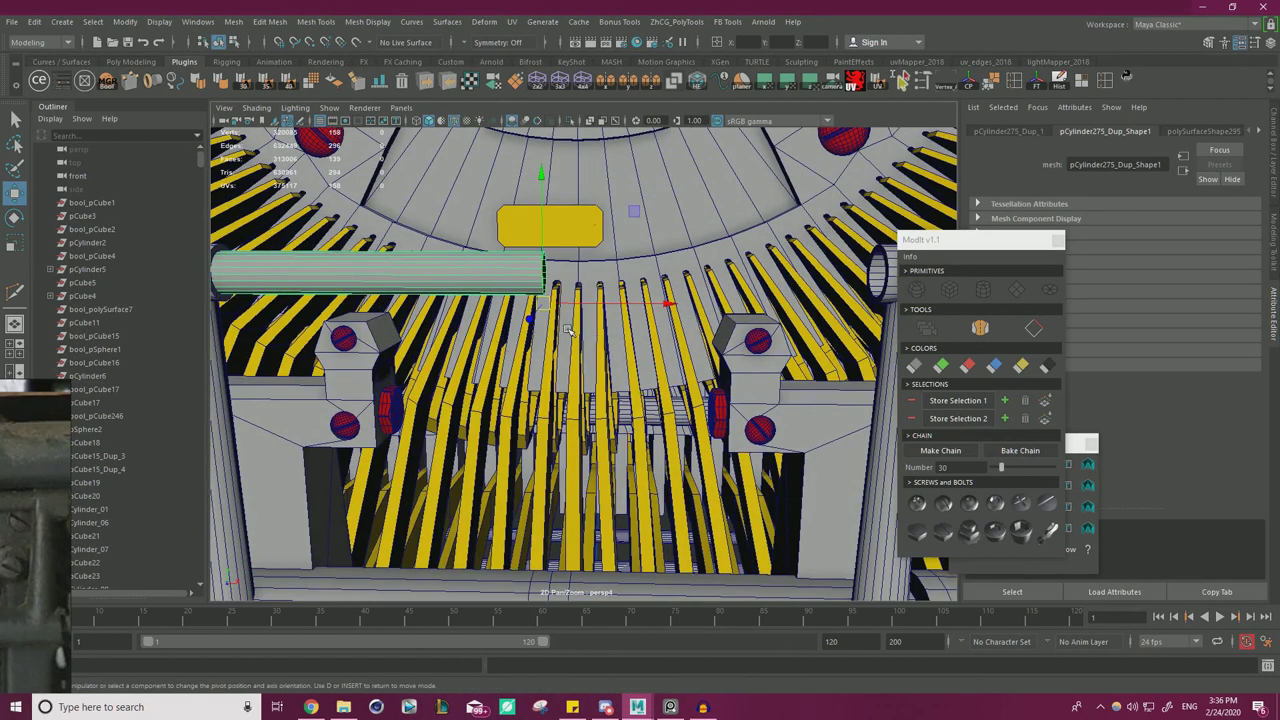
left_click_drag(542, 289, 543, 287)
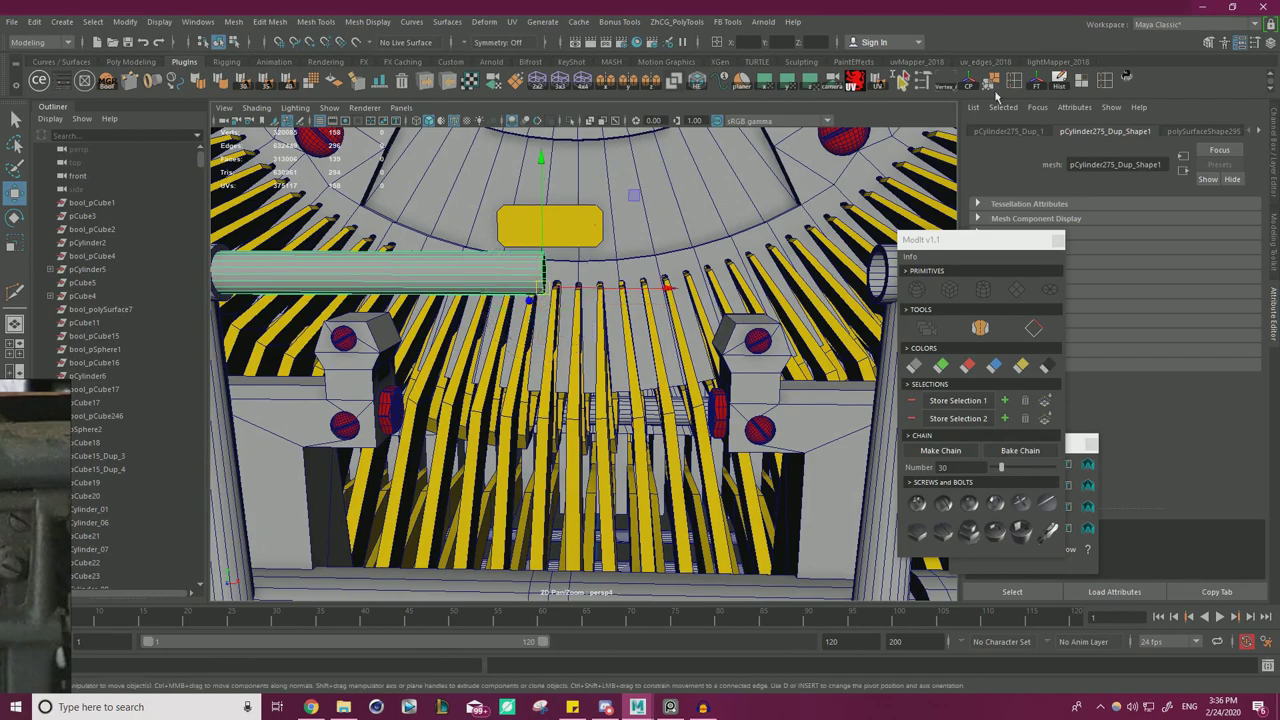
left_click(1060, 84)
left_click(607, 84)
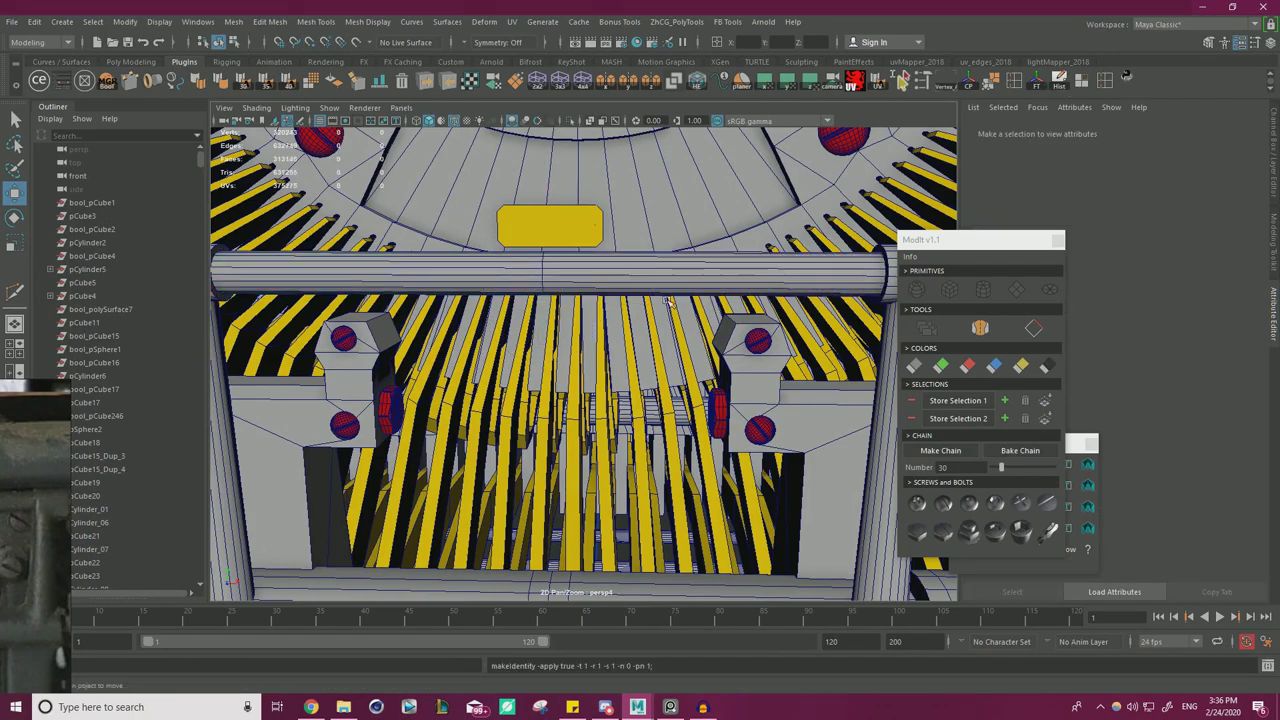
- Merge the overlapping seam vertices at the middle of the mirrored cross rod
scroll(665, 302, "down", 5)
left_click_drag(665, 302, 724, 289, "alt")
left_click(541, 290)
right_click_drag(555, 291, 582, 237)
key("ctrl+shift+a")
key("w")
right_click_drag(539, 291, 600, 270)
scroll(600, 272, "down", 8)
left_click_drag(600, 275, 660, 318, "alt")
left_click(735, 522)
- Compare the bracket assembly with the reference photo, examining the parts between the two upright arms
left_click_drag(733, 521, 560, 505, "alt")
scroll(600, 490, "up", 4)
middle_click_drag(520, 495, 490, 440, "alt")
scroll(477, 436, "up", 2)
right_click_drag(38, 550, 673, 288)
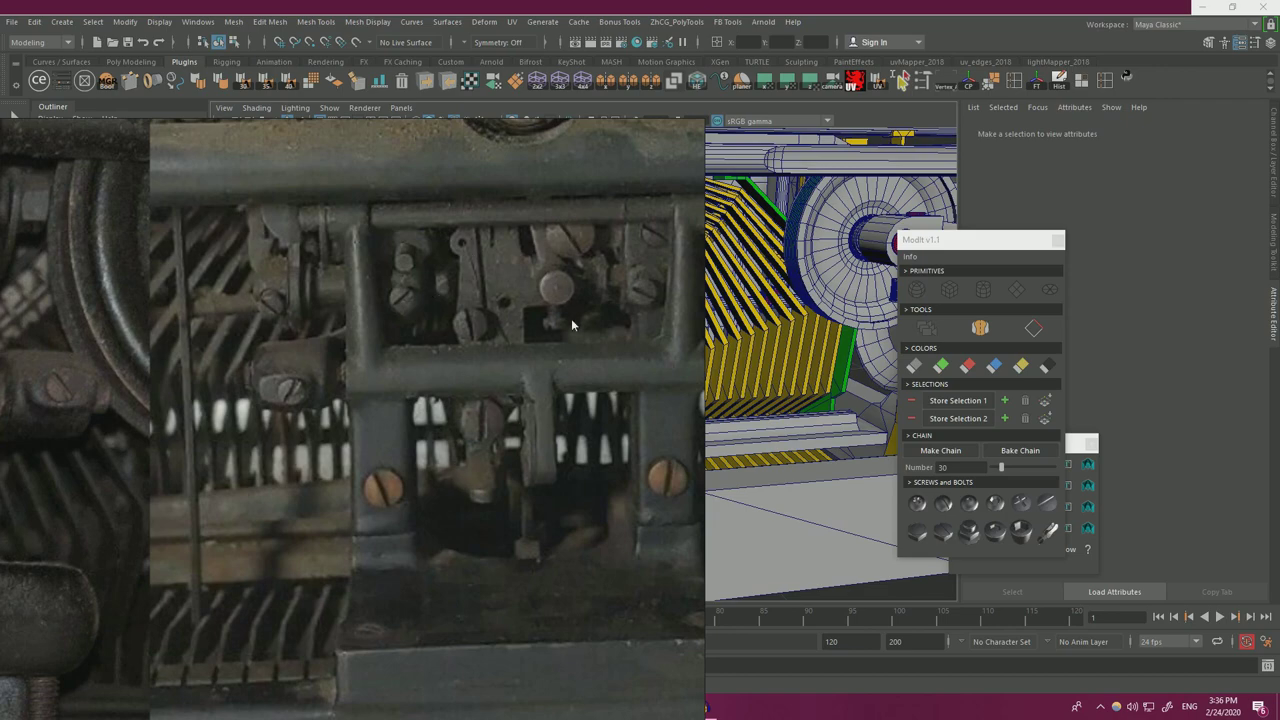
right_click_drag(572, 321, 2, 390)
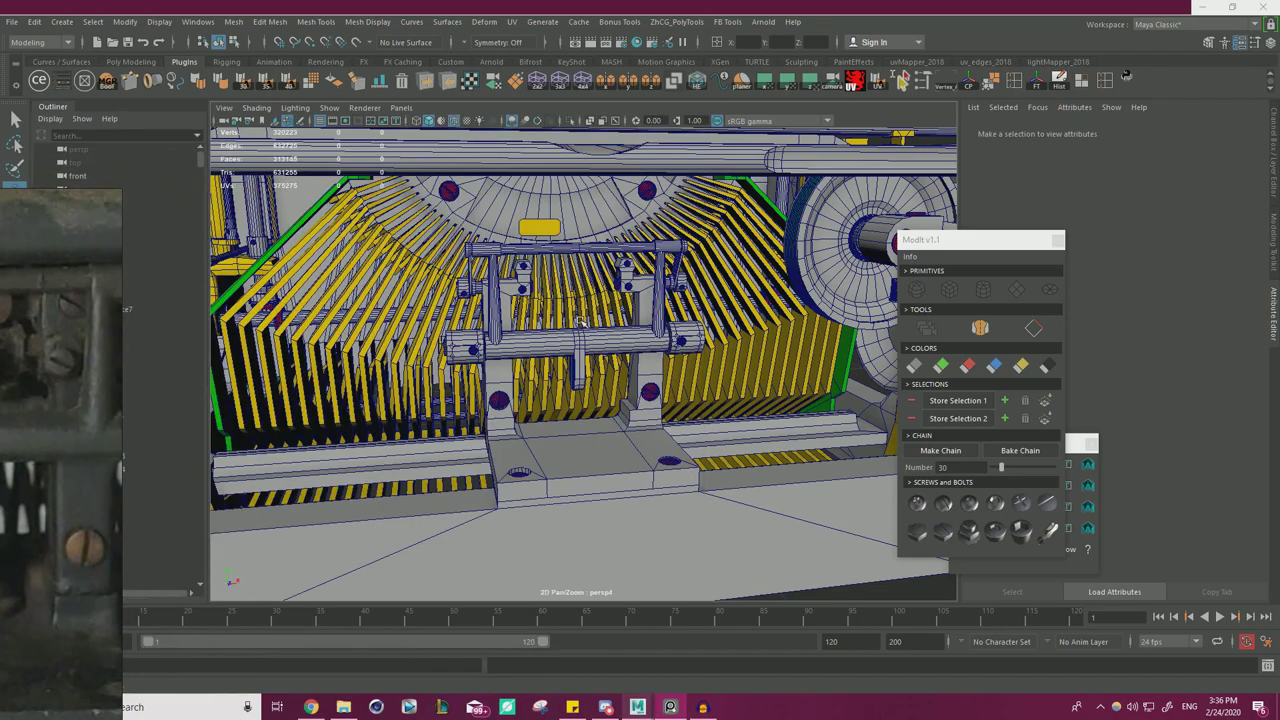
left_click_drag(579, 319, 522, 315, "alt")
scroll(521, 315, "up", 5)
- Create a polygon cube and move it close to the inner side of the bracket's clamp
left_click(461, 282)
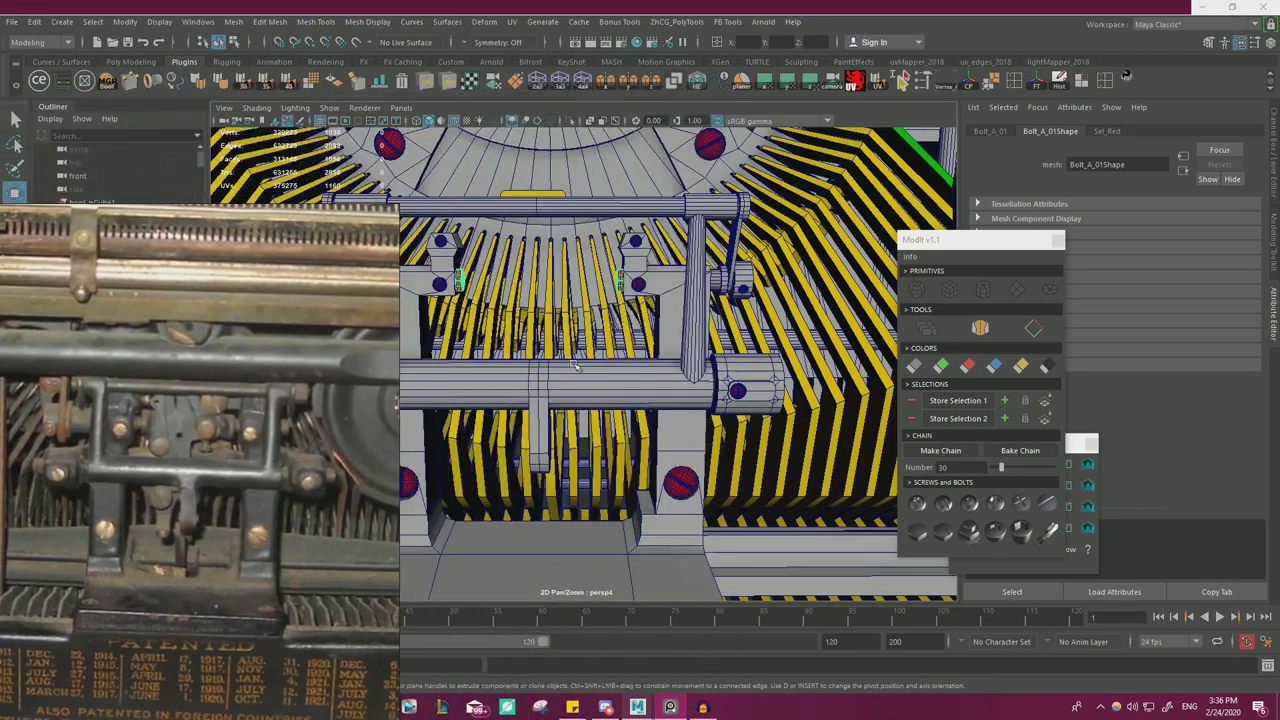
right_click_drag(572, 368, 520, 372, "alt")
left_click_drag(520, 372, 564, 395, "alt")
right_click_drag(564, 395, 491, 363, "alt")
middle_click_drag(491, 363, 537, 402, "alt")
left_click_drag(632, 386, 520, 334, "alt")
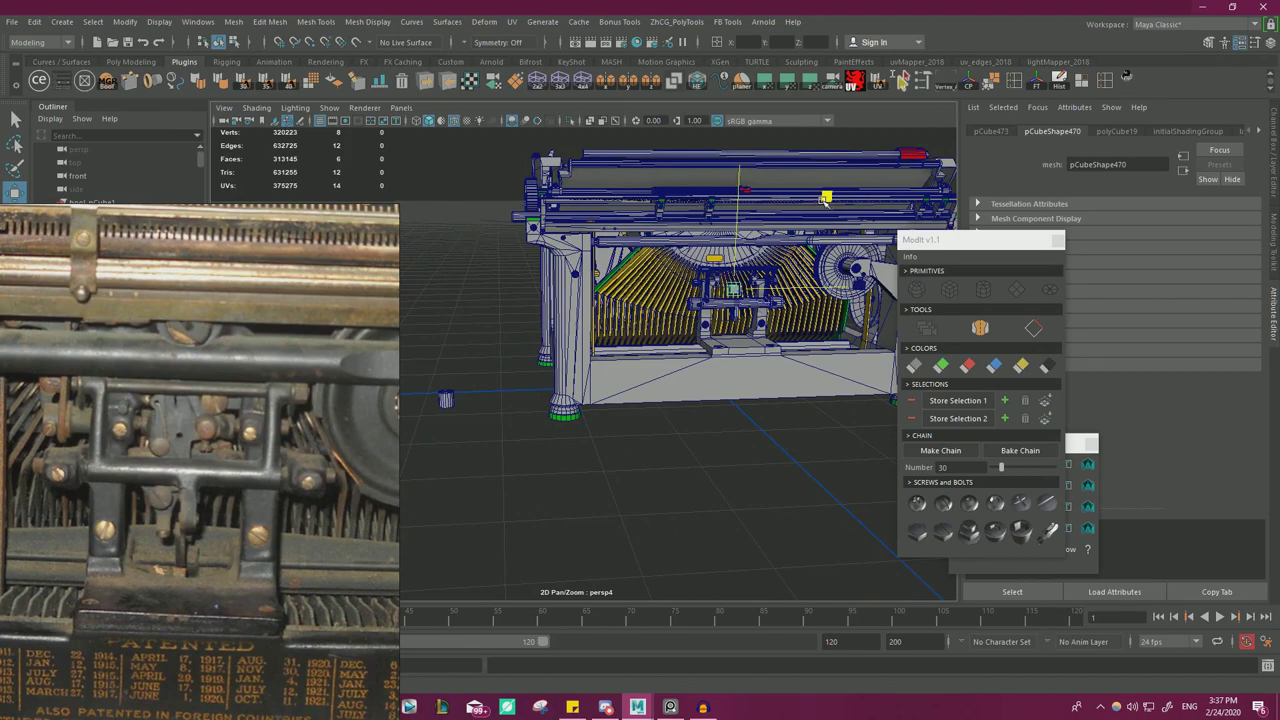
key("f")
right_click_drag(643, 323, 575, 363, "alt")
middle_click_drag(575, 363, 651, 358, "alt")
right_click_drag(651, 358, 700, 350, "alt")
left_click_drag(806, 268, 530, 250)
middle_click_drag(530, 250, 633, 272, "alt")
left_click_drag(632, 272, 474, 330, "alt")
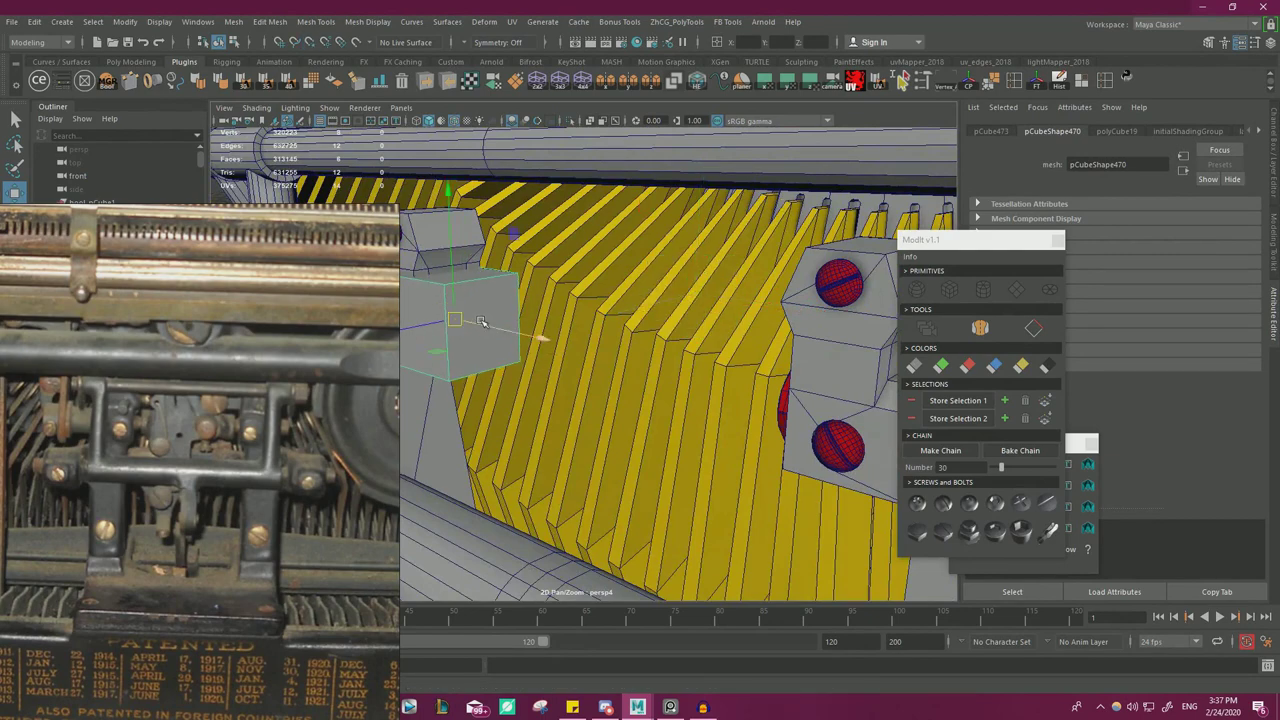
- Snap the cube to the centre vertex of the hex bolt on the clamp's inner face
key("4")
middle_click_drag(491, 323, 631, 366, "alt")
right_click_drag(631, 366, 651, 386, "alt")
middle_click_drag(636, 376, 640, 394, "alt")
left_click_drag(640, 395, 682, 426, "alt")
key("5")
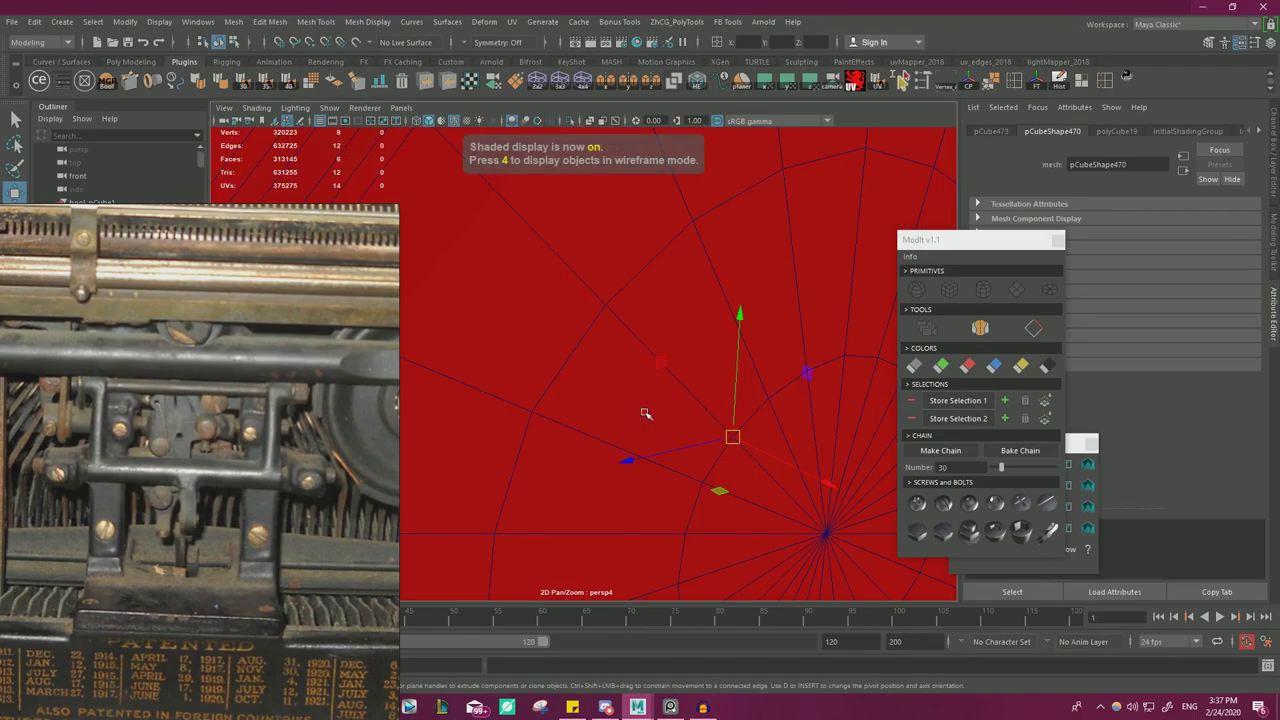
key("d")
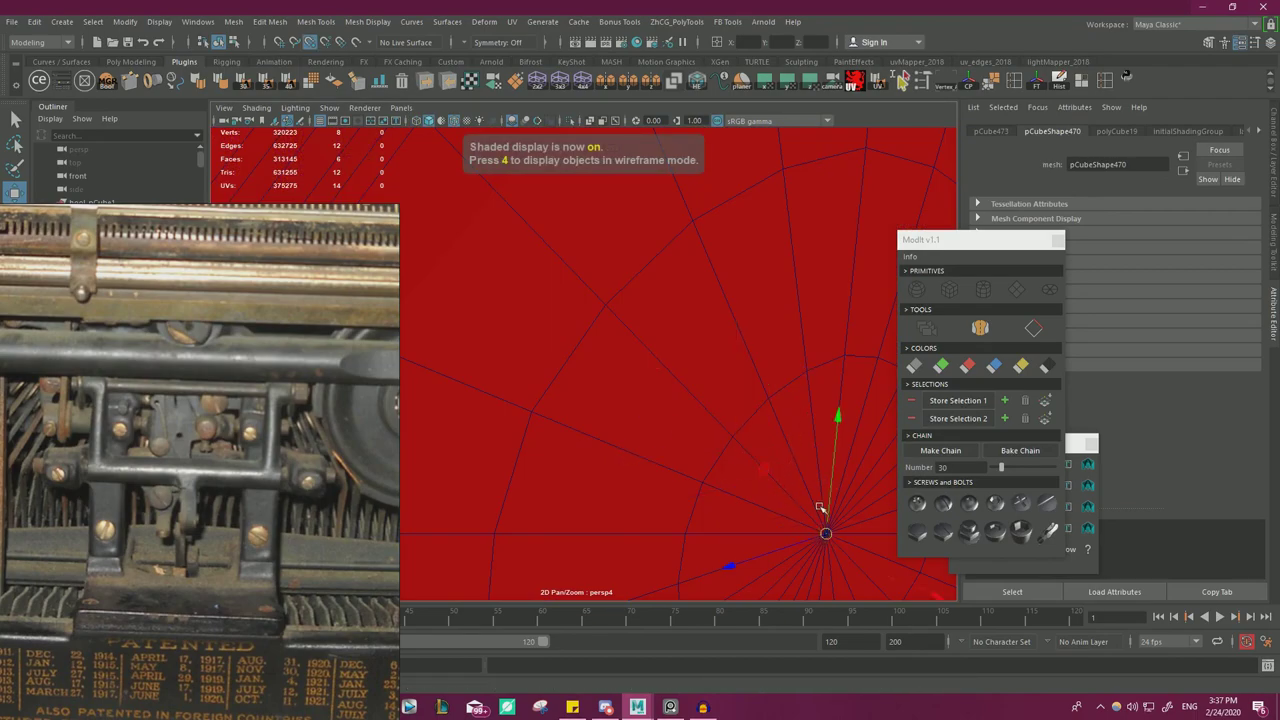
right_click_drag(790, 470, 610, 400, "alt")
left_click_drag(610, 400, 770, 390, "alt")
middle_click_drag(770, 390, 634, 383, "alt")
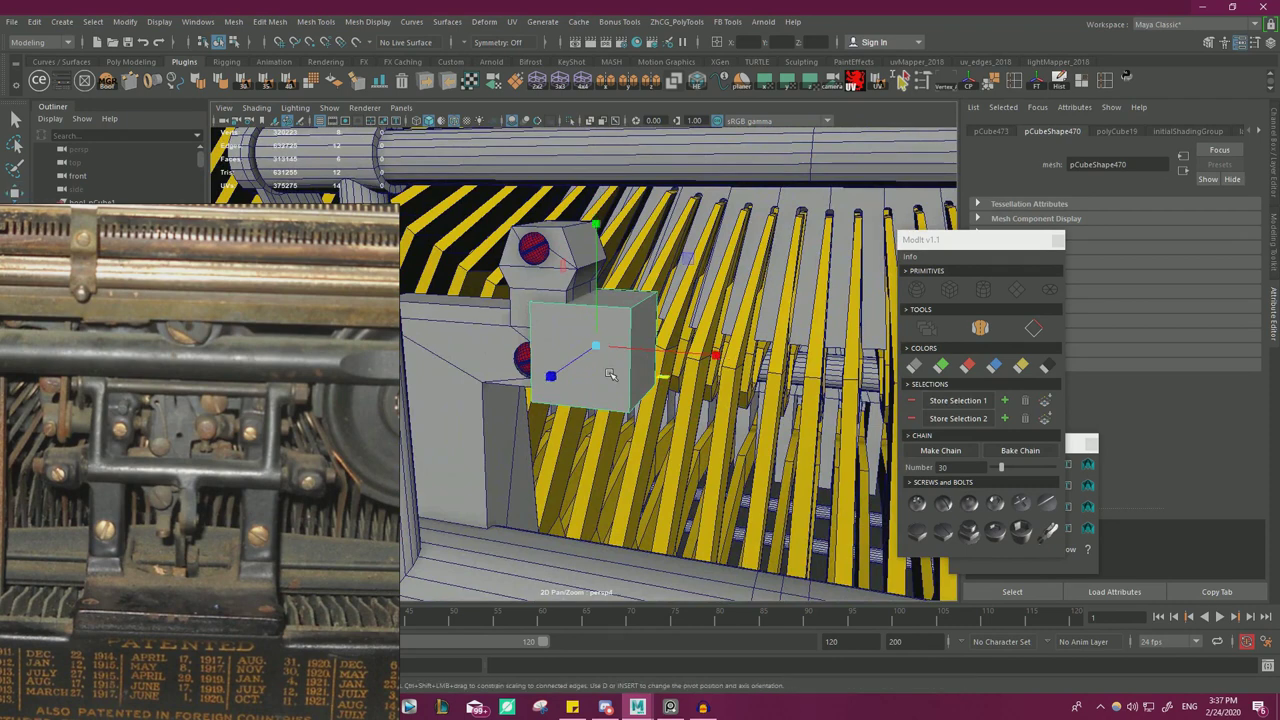
- Snap the cube sideways onto the grid centre line, midway between the two clamps
left_click_drag(613, 372, 738, 352, "alt")
right_click_drag(738, 352, 600, 400, "alt")
middle_click_drag(600, 400, 605, 312, "alt")
left_click_drag(717, 242, 686, 430)
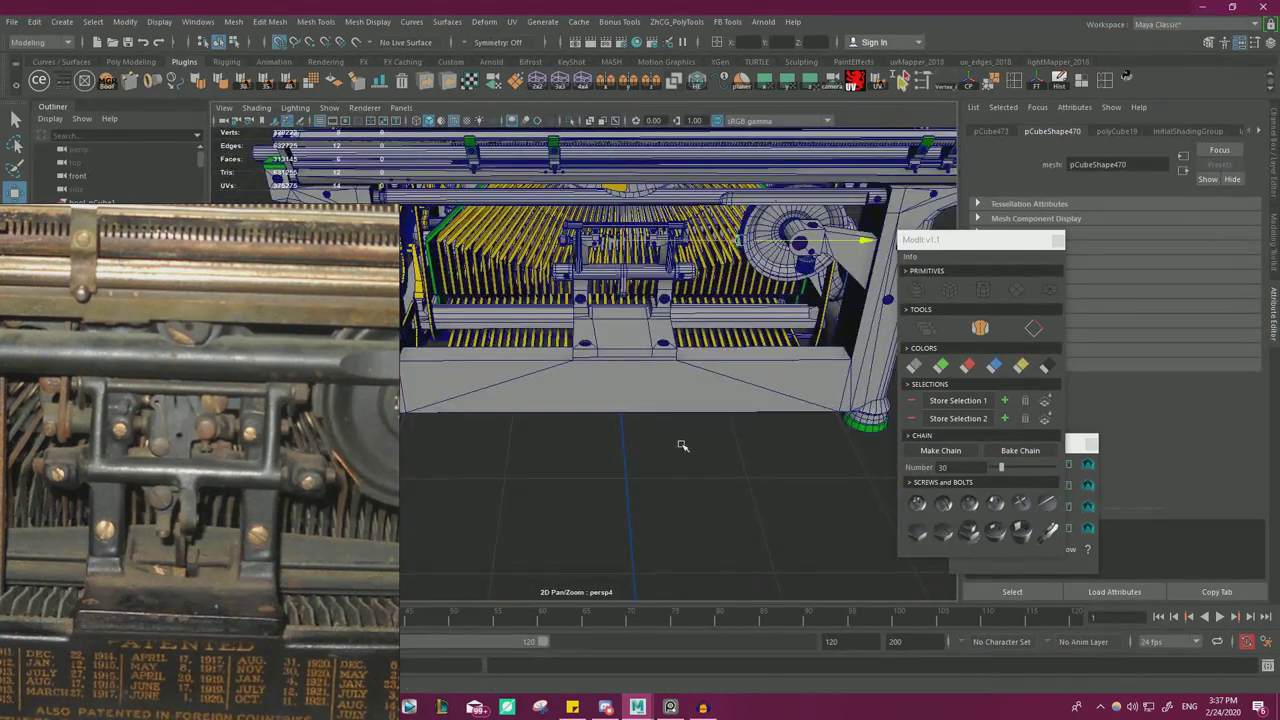
middle_click_drag(647, 385, 645, 425, "alt")
right_click_drag(645, 425, 722, 424, "alt")
left_click_drag(722, 424, 768, 390, "alt")
right_click_drag(768, 390, 797, 385, "alt")
- Stretch the cube into a crossbar by snapping the vertices of each end to the hex bolts on the clamps
right_click_drag(650, 325, 588, 324)
left_click_drag(598, 298, 636, 428)
right_click_drag(636, 428, 672, 430, "alt")
left_click_drag(728, 424, 630, 408)
right_click_drag(630, 408, 703, 422, "alt")
left_click_drag(703, 422, 665, 434, "alt")
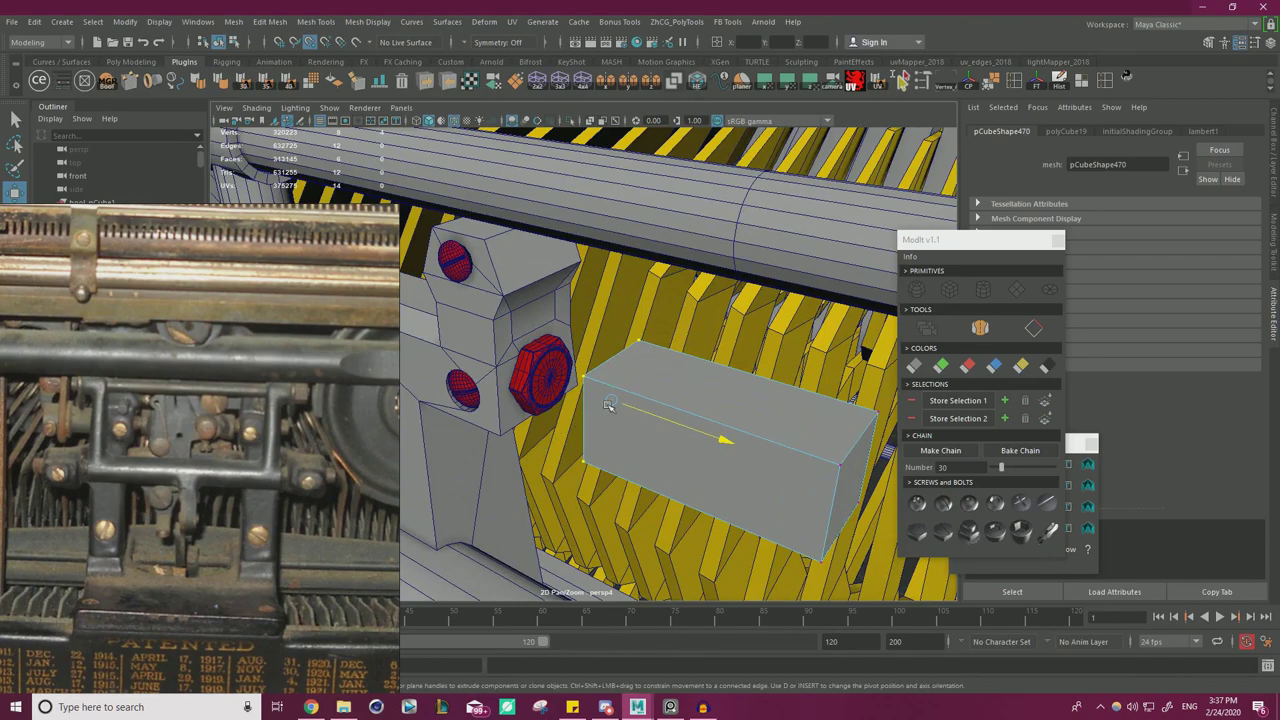
left_click_drag(609, 404, 551, 380)
left_click_drag(655, 403, 640, 308, "alt")
key("v")
scroll(767, 369, "down", 5)
- Insert a centred edge loop in the crossbar and bevel it with a fraction of 0.5 to form a middle section
right_click(636, 304)
right_click_drag(642, 309, 693, 298)
left_click_drag(730, 313, 607, 349, "alt")
middle_click(659, 327, "ctrl")
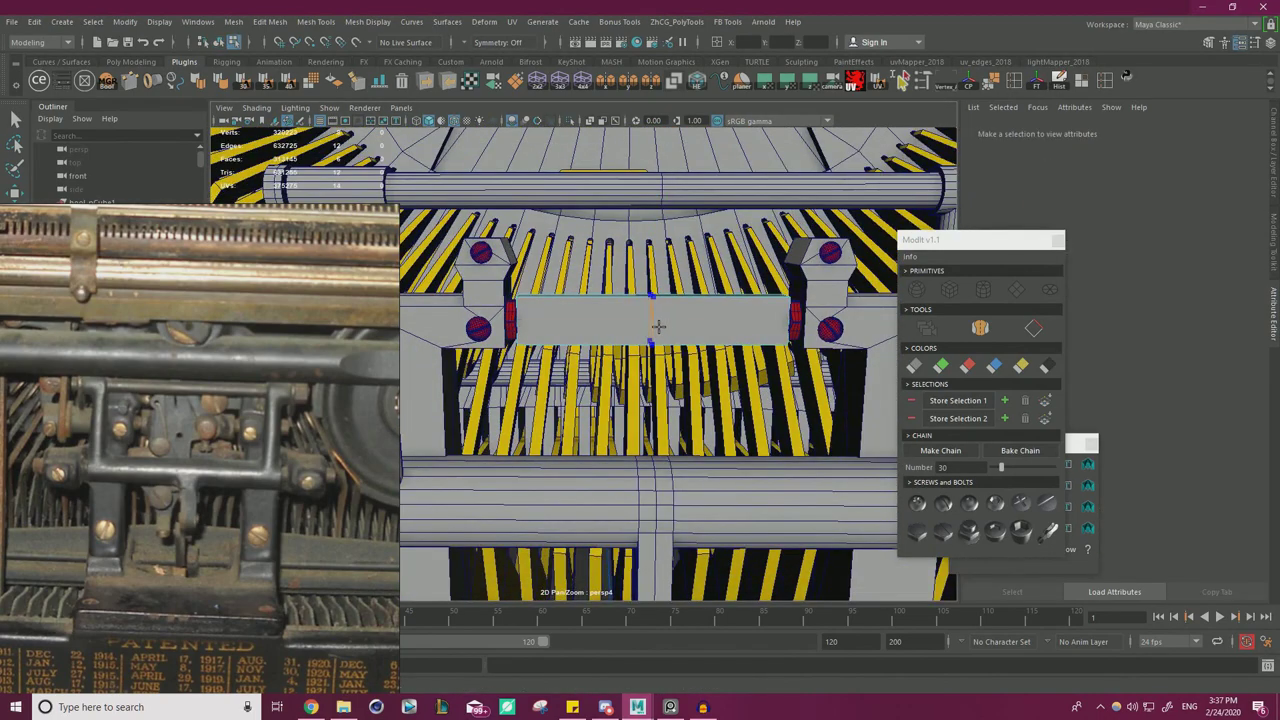
left_click(651, 318)
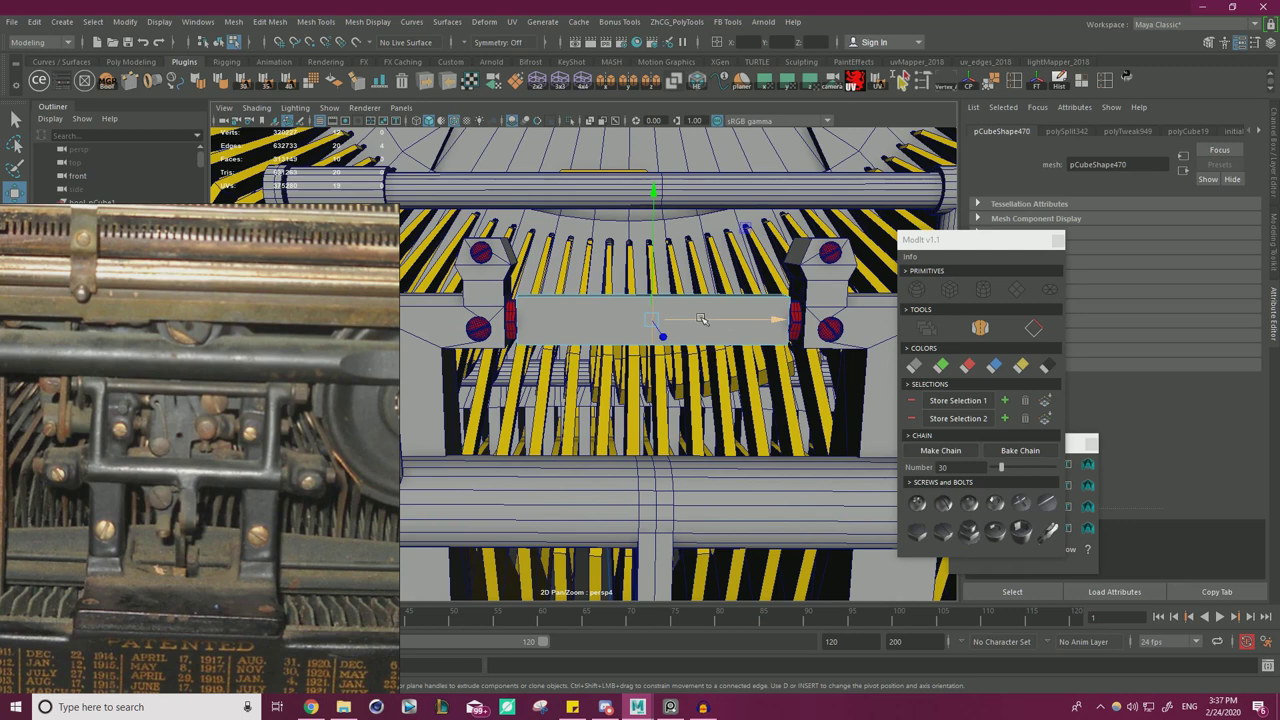
key("ctrl+b")
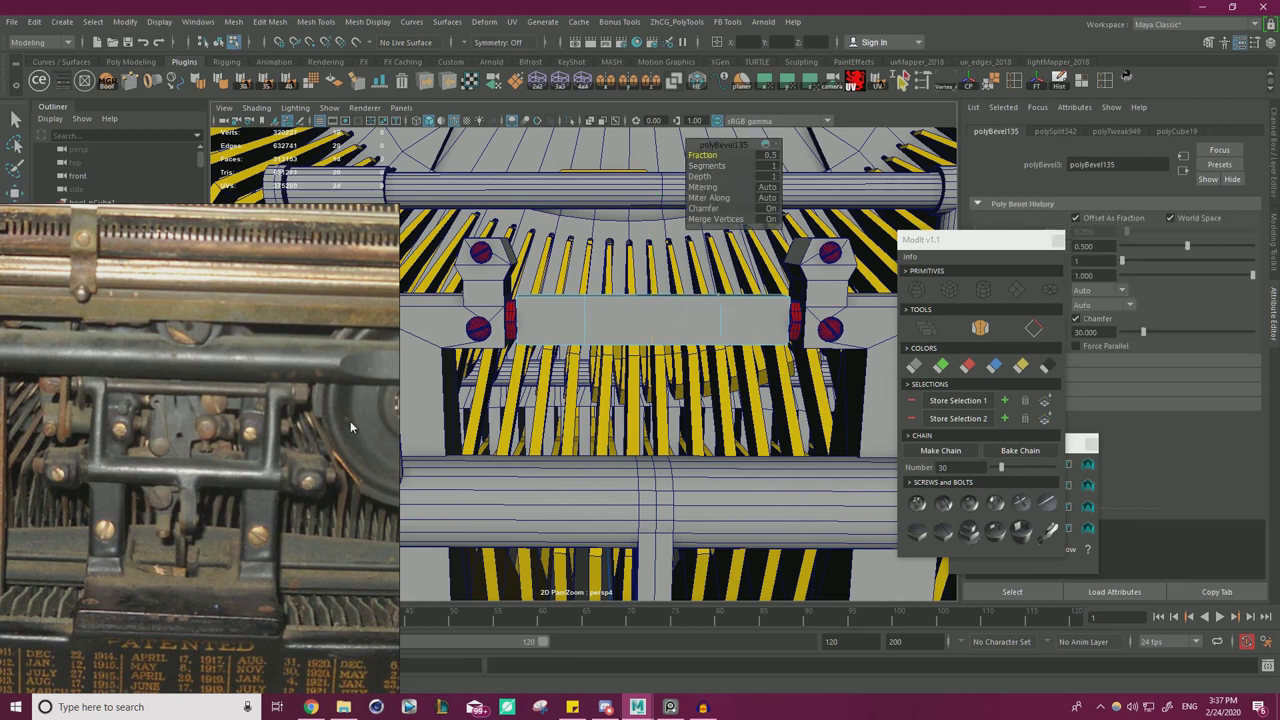
key("w")
- Extrude the crossbar's middle underside into a section with one slanted side, and extrude it further into a strip behind the lower rod
left_click_drag(584, 343, 630, 262, "alt")
right_click_drag(628, 258, 625, 289)
left_click(625, 287)
left_click_drag(623, 290, 634, 334, "alt")
middle_click_drag(671, 322, 657, 297, "alt")
right_click_drag(656, 323, 654, 352)
left_click_drag(724, 350, 610, 306)
right_click_drag(594, 302, 594, 338)
left_click(597, 319)
mouse_move(596, 336)
left_mouse_down("alt")
mouse_move(597, 318)
mouse_move(584, 366)
mouse_move(605, 325)
left_mouse_up("alt")
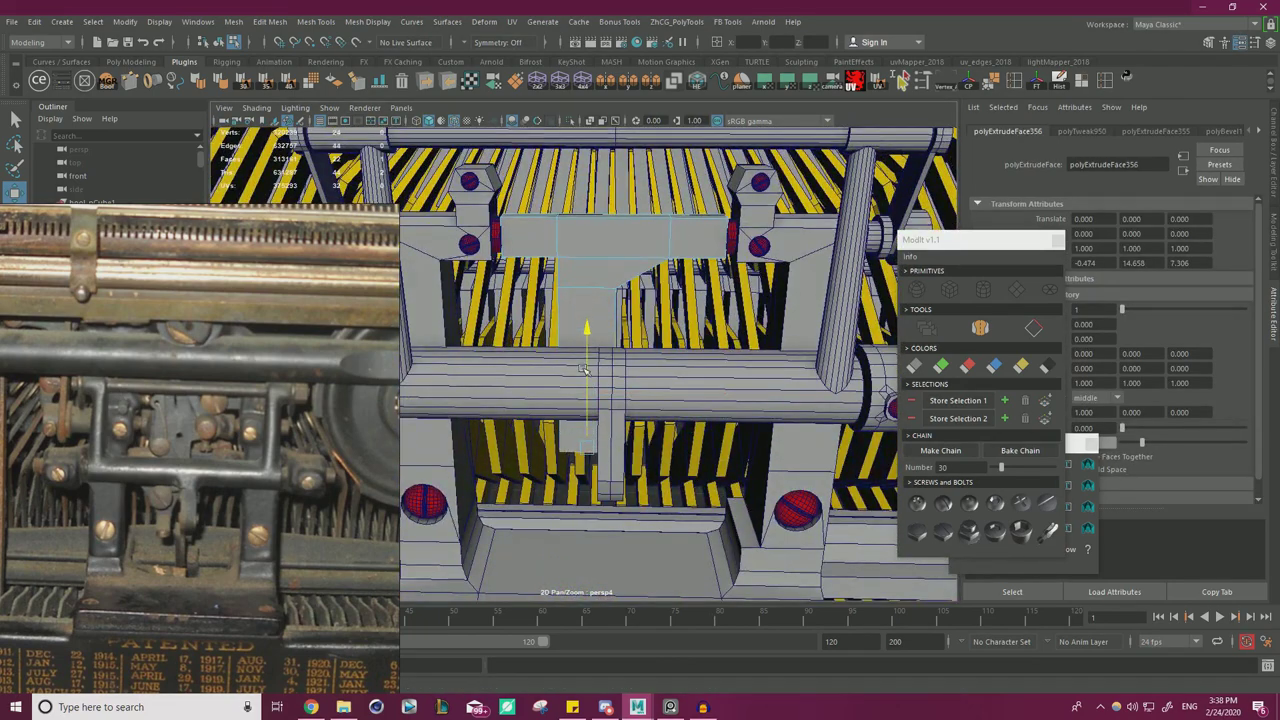
- Widen the hanging strip by moving its side edge outward, using the close-up reference photo as a guide
left_click_drag(583, 368, 548, 348, "alt")
right_click_drag(557, 283, 557, 248)
left_click_drag(560, 254, 576, 272, "alt")
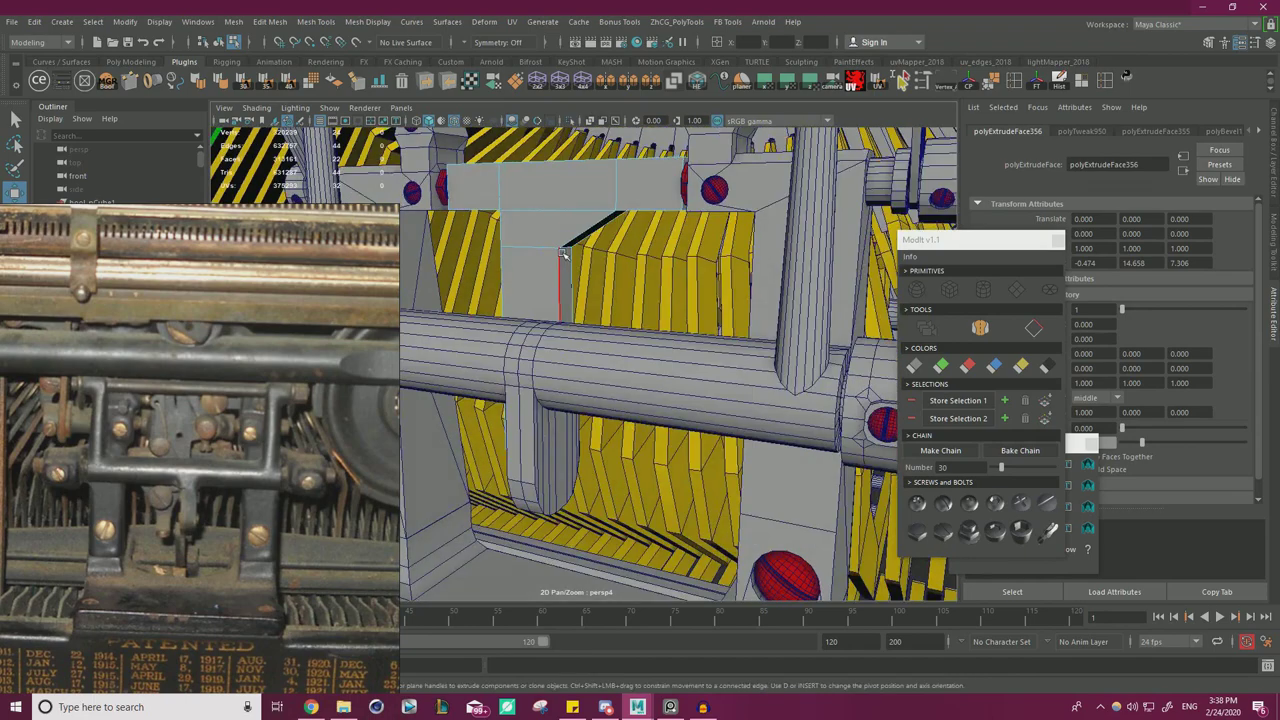
left_click(564, 252)
left_click_drag(666, 268, 484, 410, "alt")
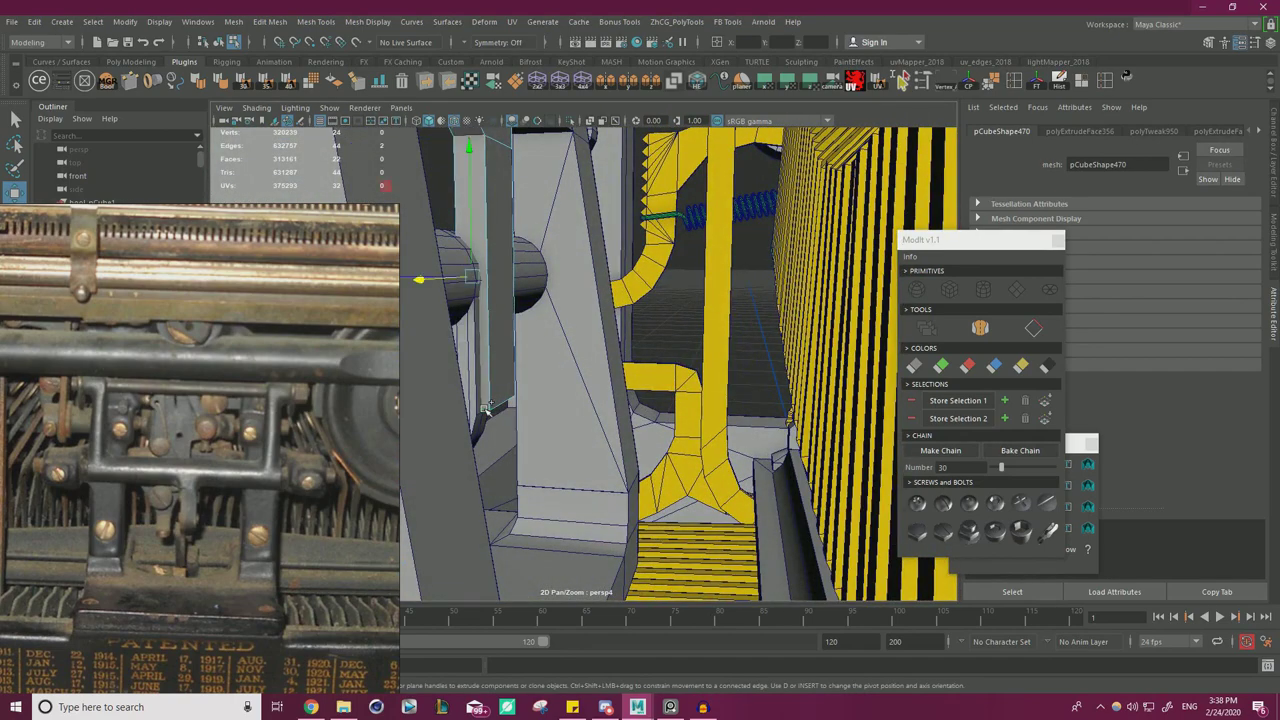
left_click_drag(552, 387, 603, 378, "alt")
left_click_drag(608, 379, 709, 362, "alt")
scroll(709, 362, "up", 2)
scroll(130, 489, "up", 5)
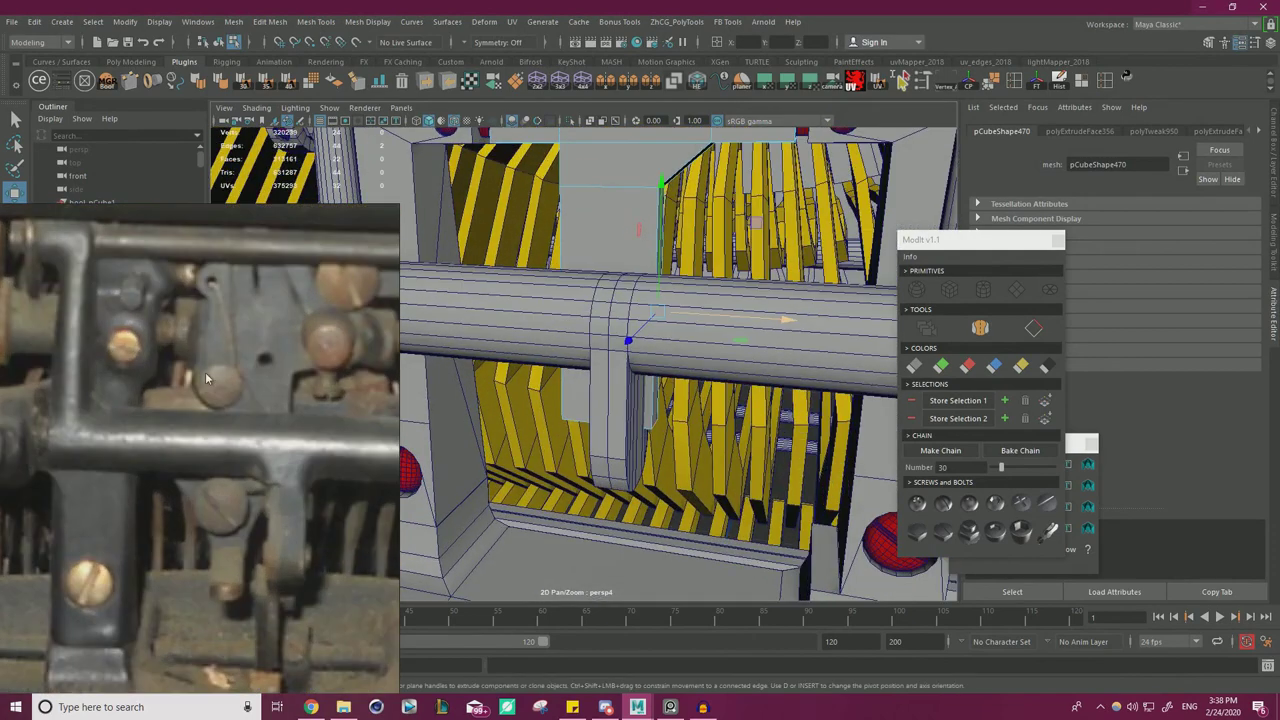
right_click_drag(277, 438, 239, 421)
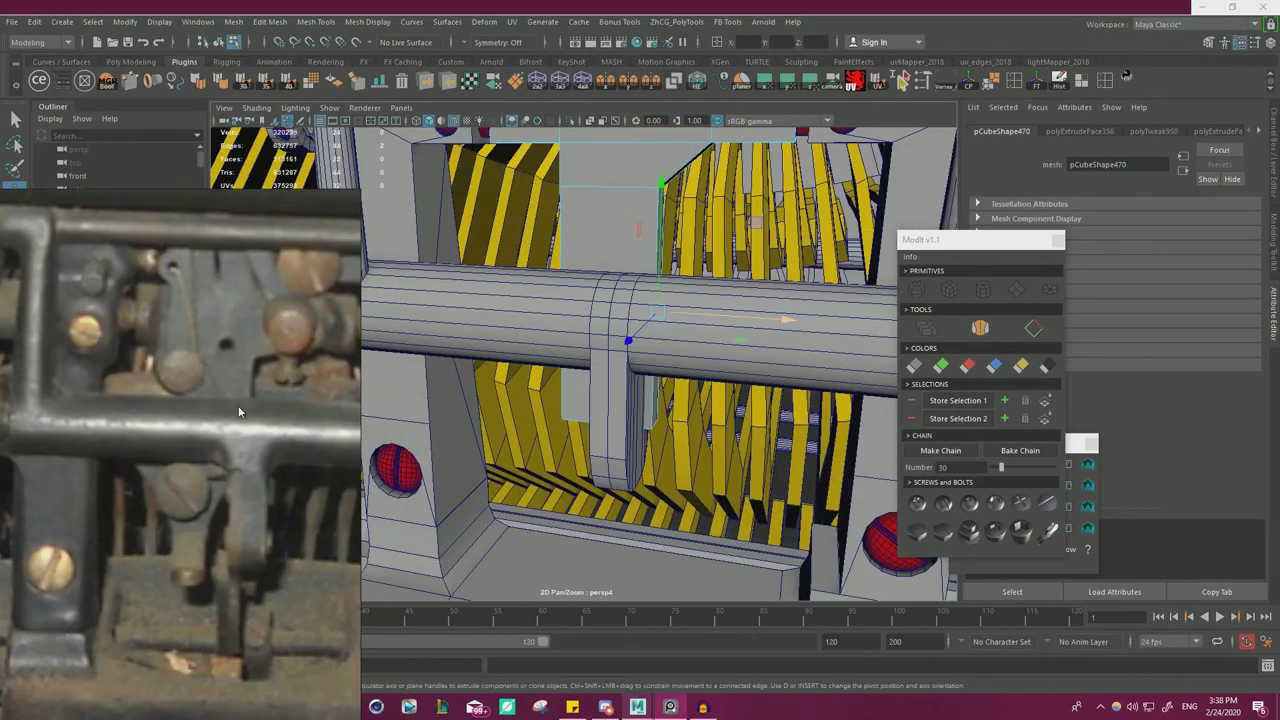
scroll(232, 420, "down", 2)
scroll(580, 286, "down", 2)
left_click_drag(570, 294, 594, 354, "alt")
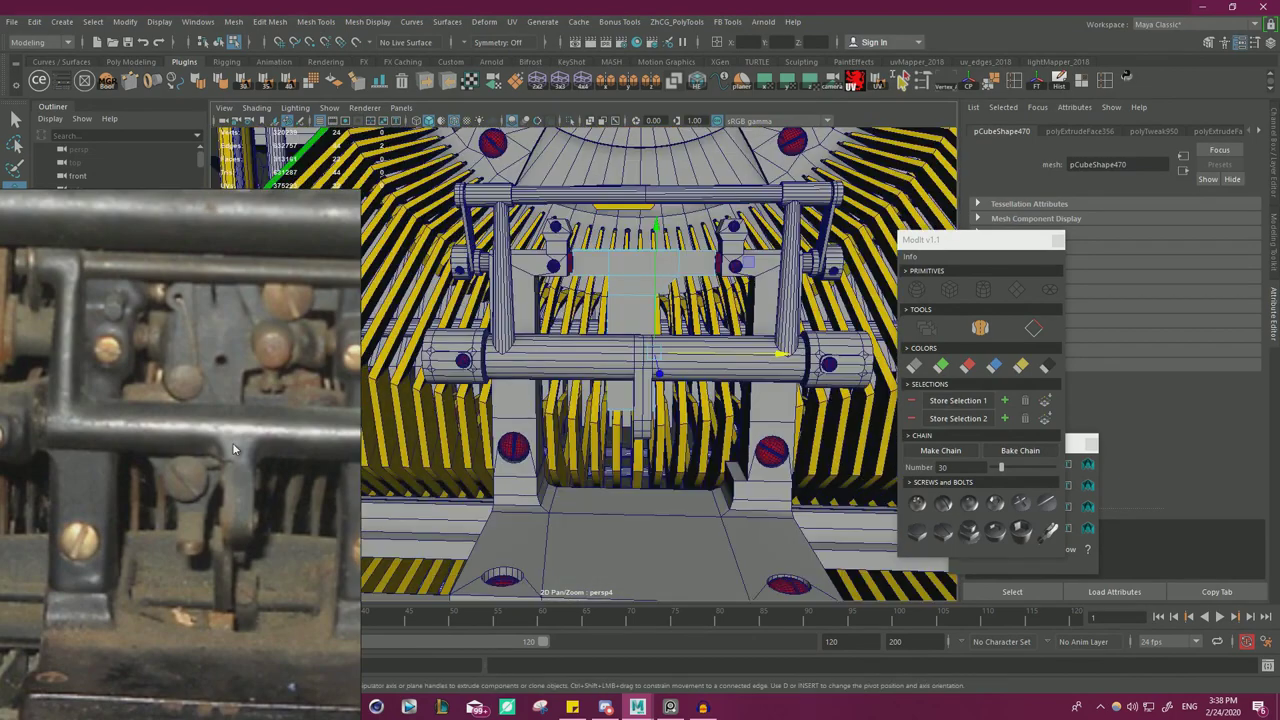
scroll(600, 447, "up", 2)
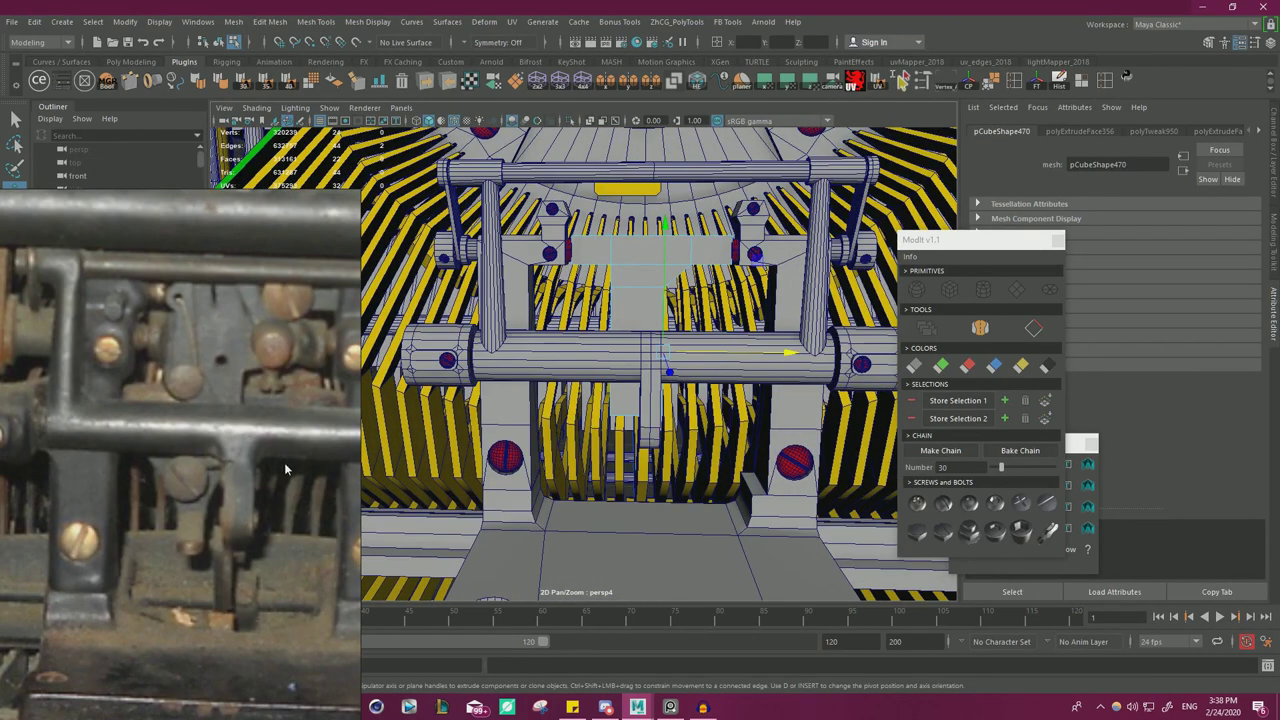
- Move the strip's bottom face down so that it extends below the rod's central tab
scroll(598, 405, "up", 4)
left_click_drag(600, 400, 612, 388, "alt")
right_click_drag(577, 368, 572, 387)
left_click_drag(572, 387, 636, 380, "alt")
left_click(583, 388)
left_click_drag(629, 333, 629, 472)
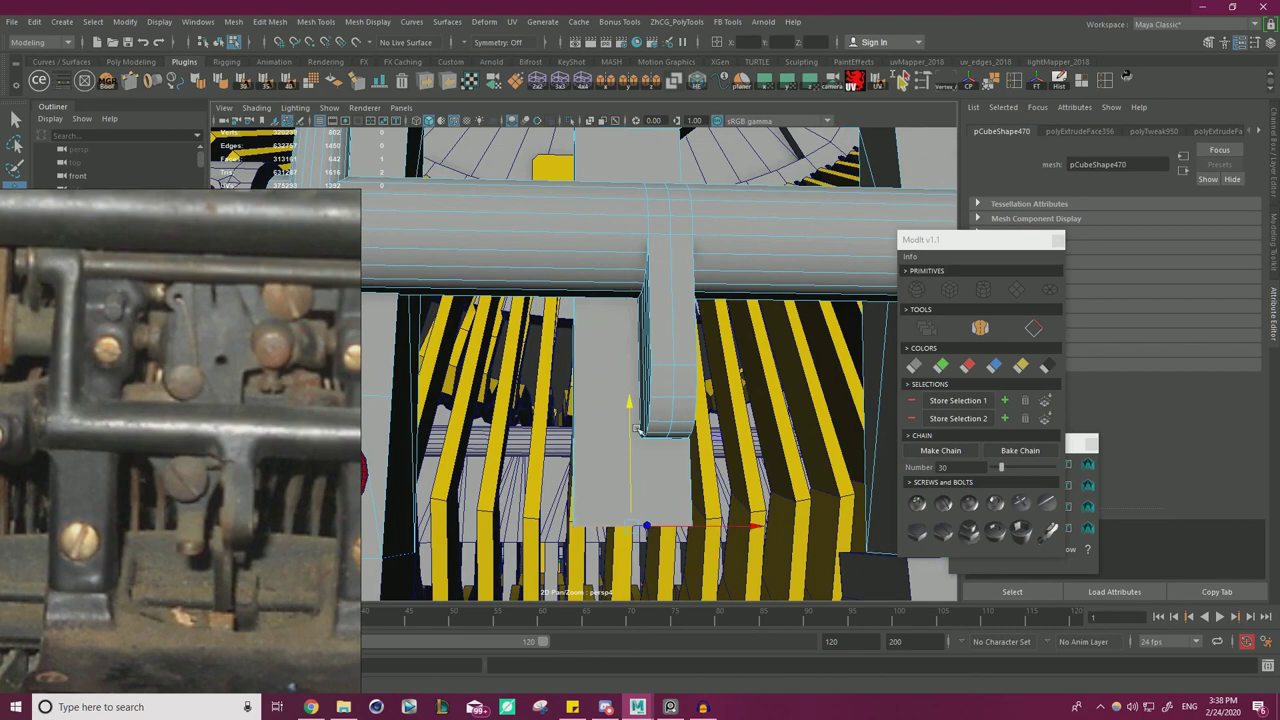
scroll(605, 440, "down", 4)
left_click_drag(535, 395, 522, 422, "alt")
scroll(594, 352, "up", 5)
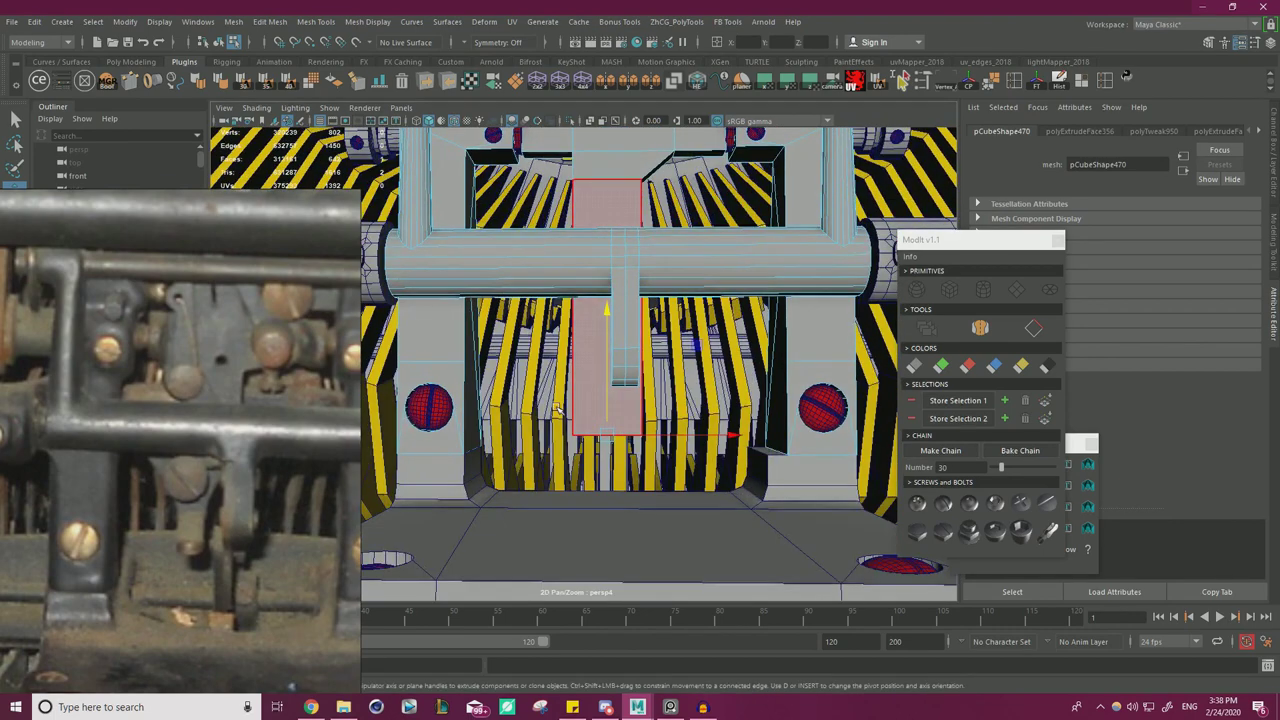
- Insert an edge loop across the hanging strip near its lower end
left_click(620, 414)
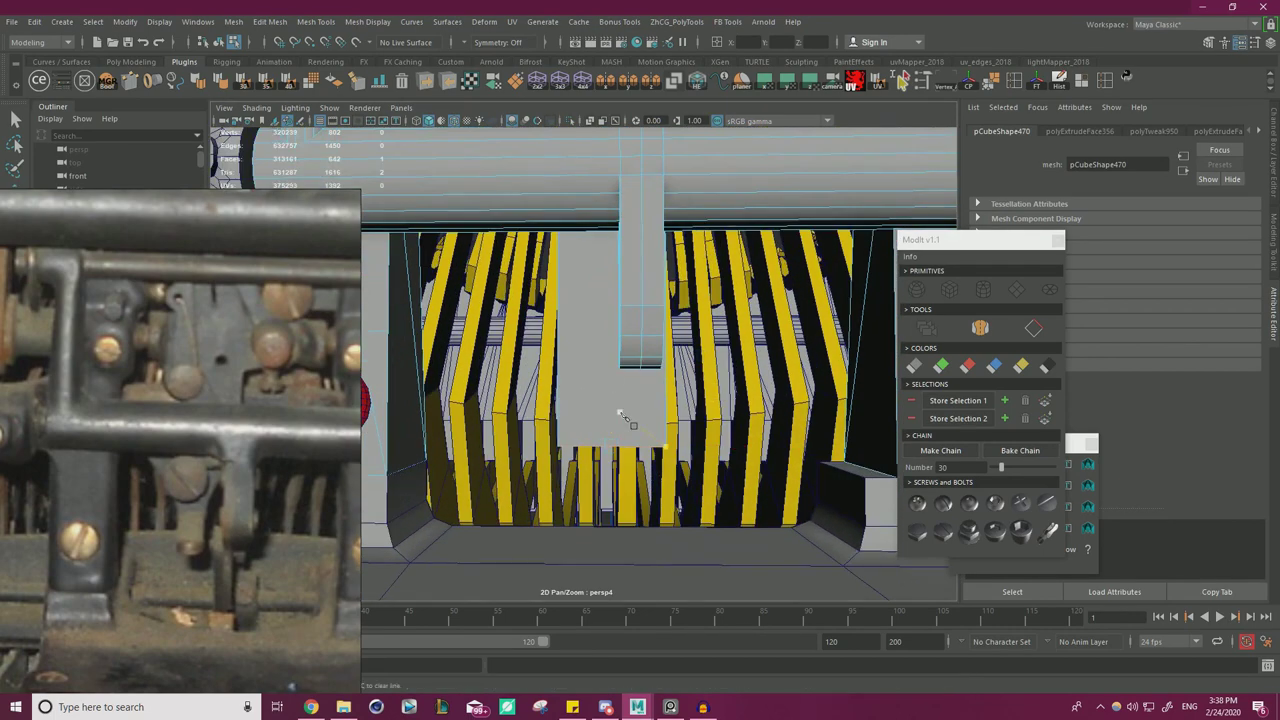
left_click_drag(579, 372, 621, 403, "alt")
key("w")
scroll(617, 410, "up", 2)
- Scale the strip's bottom vertices inward to taper the end, and raise them slightly
right_click_drag(596, 388, 532, 324)
left_click_drag(513, 498, 798, 402)
right_click_drag(589, 323, 514, 322)
left_click(571, 297)
left_click_drag(492, 504, 808, 402)
key("r")
left_click_drag(738, 463, 733, 463)
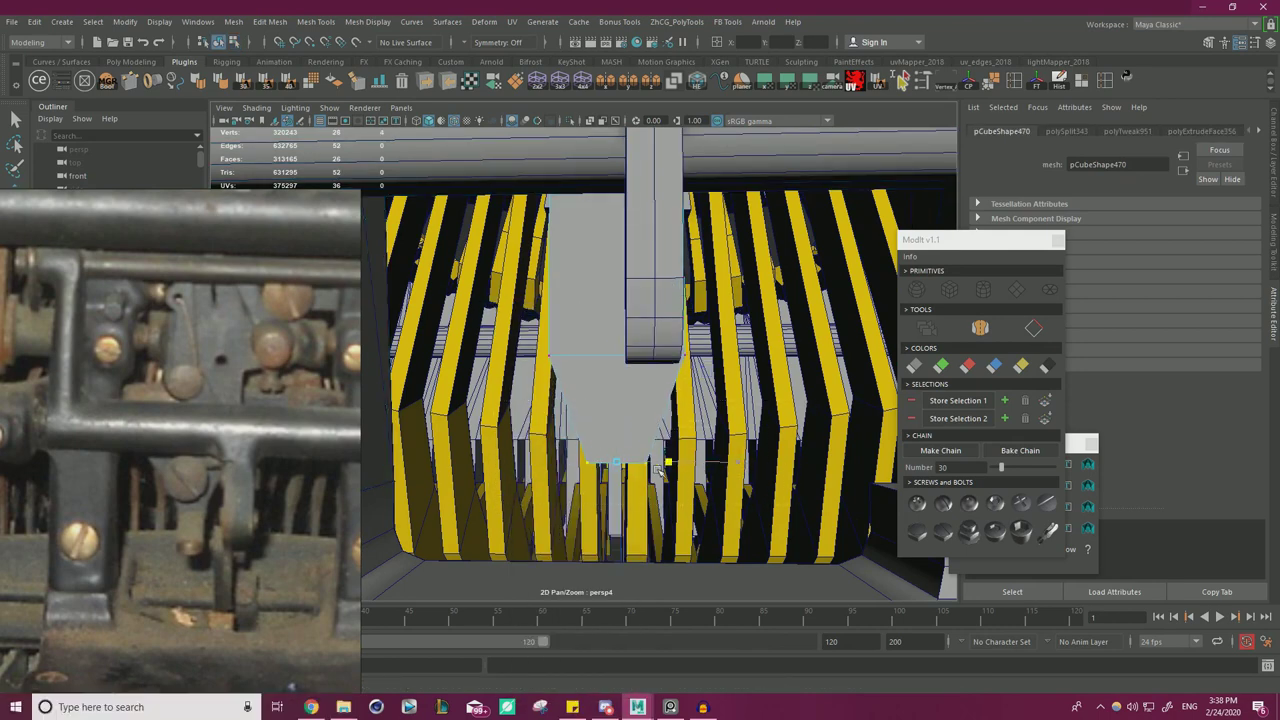
left_click(617, 381)
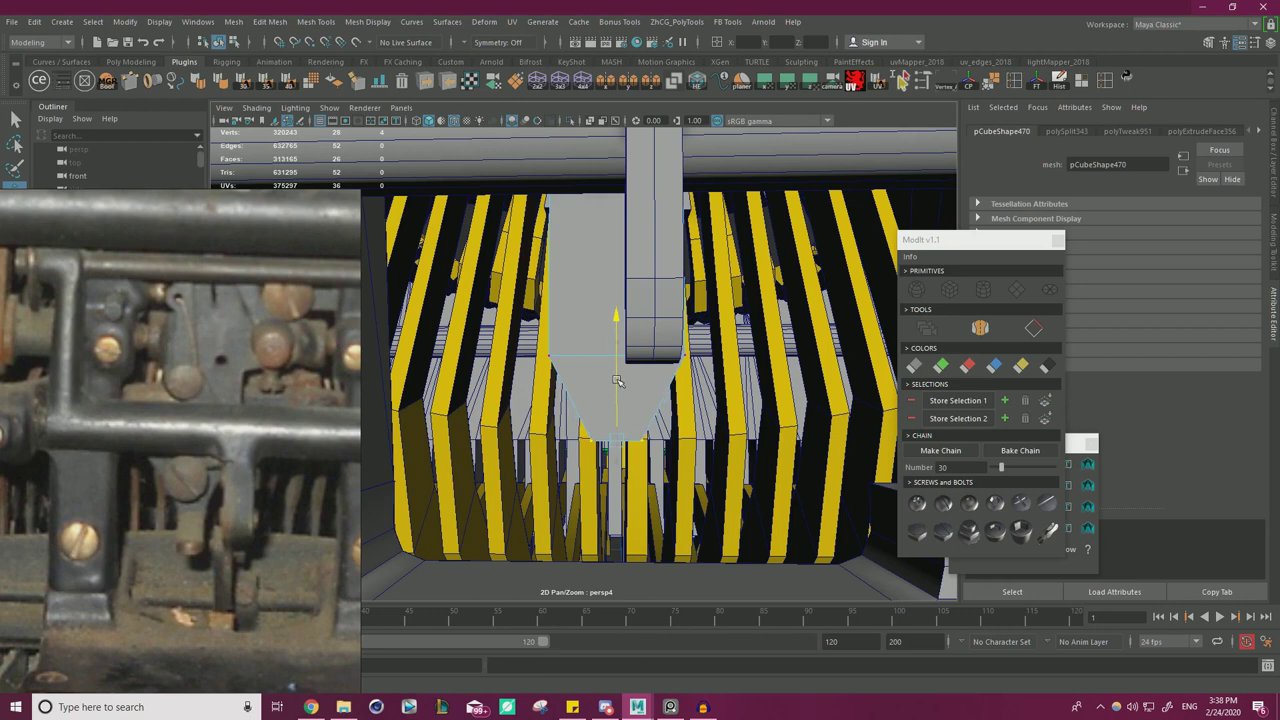
- Extrude the tapered end's bottom face downward and scale it narrower to form a slim tip
right_click_drag(594, 362, 595, 366)
mouse_move(612, 392)
left_mouse_down("alt")
mouse_move(607, 419)
mouse_move(616, 399)
left_mouse_up("alt")
left_click(616, 399)
left_click_drag(617, 353, 638, 455, "shift")
mouse_move(686, 509)
left_mouse_down()
mouse_move(695, 518)
mouse_move(676, 519)
left_mouse_up()
key("w")
- Adjust the vertices where the taper meets the slim tip, moving them slightly up
right_click_drag(607, 397, 550, 320)
left_click_drag(537, 463, 706, 444)
key("r")
key("w")
left_click_drag(616, 403, 616, 392)
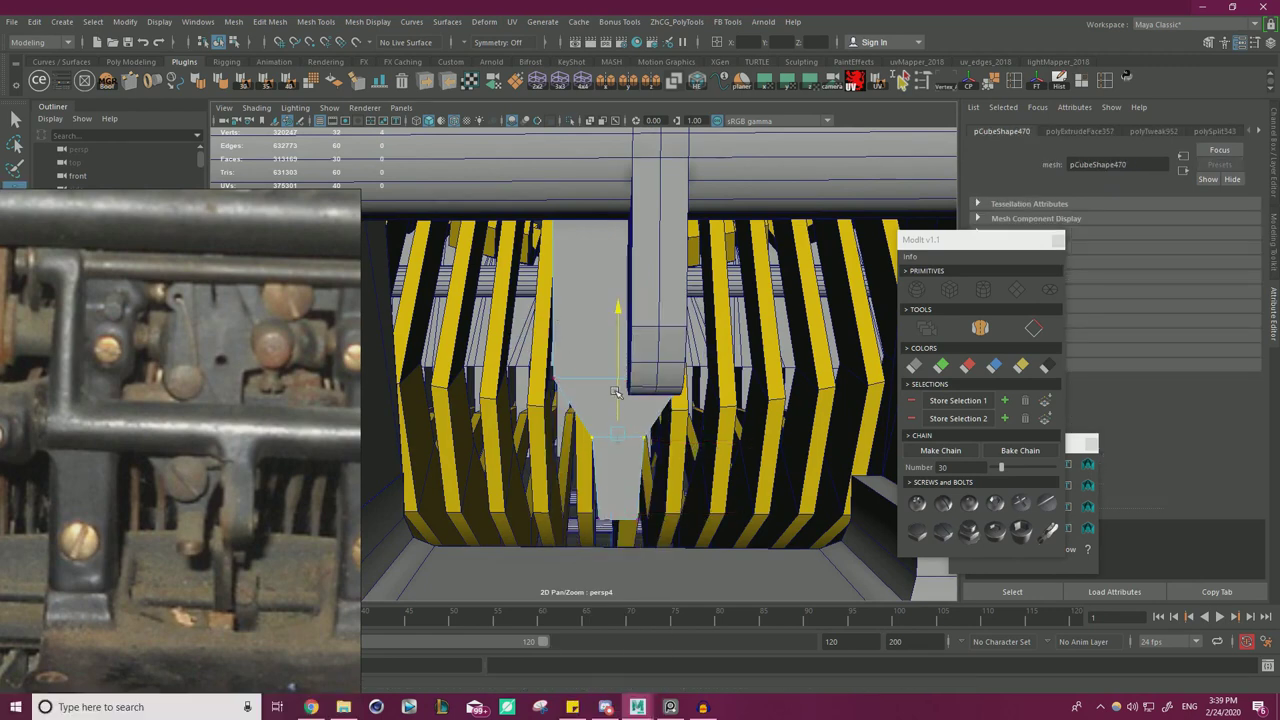
right_click_drag(591, 329, 694, 311)
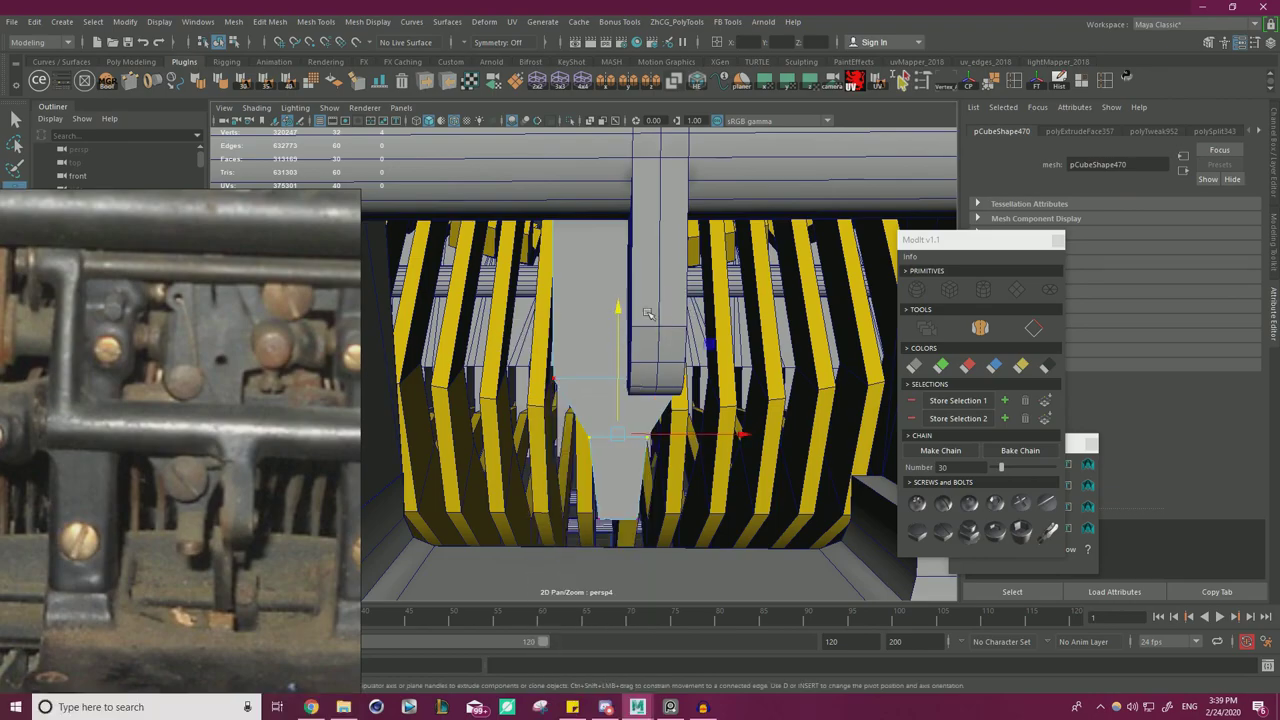
- Compare the proportions of the hanging strip with the wider reference photo of the bracket
scroll(694, 313, "down", 10)
left_click_drag(690, 316, 630, 335, "alt")
scroll(630, 335, "up", 4)
scroll(129, 405, "down", 3)
middle_click_drag(129, 405, 121, 425)
scroll(654, 342, "up", 3)
left_click_drag(656, 342, 585, 336, "alt")
scroll(652, 370, "up", 2)
- Select the vertices along the strip's slanted side in wireframe and move them outward to widen the plate
right_click_drag(585, 336, 526, 316)
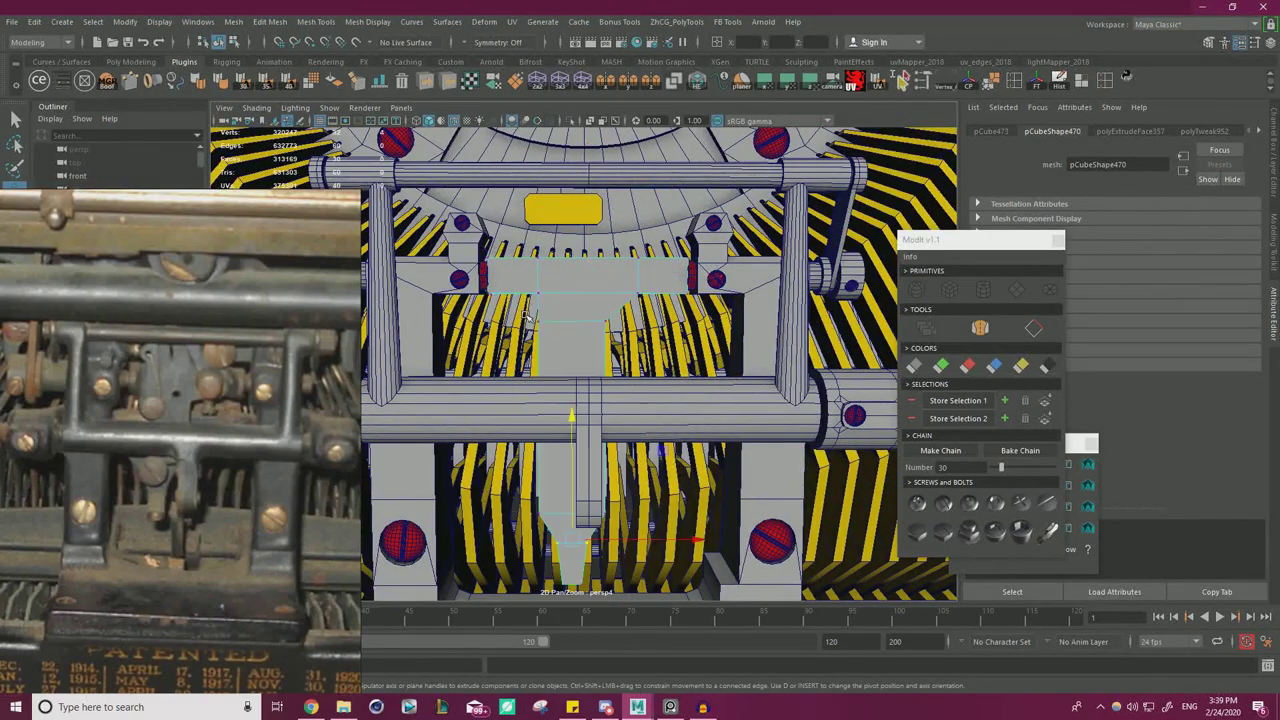
key("4")
scroll(568, 370, "down", 1)
middle_click_drag(599, 499, 603, 417, "alt")
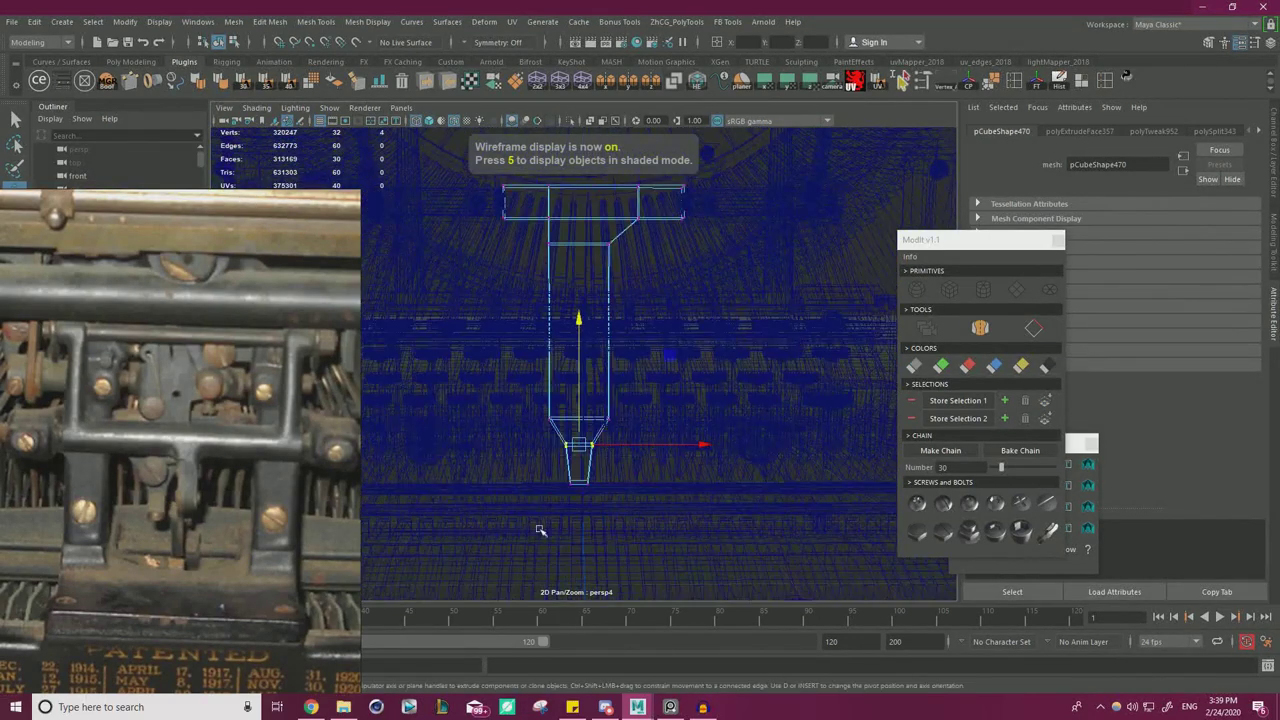
left_click_drag(634, 206, 636, 208)
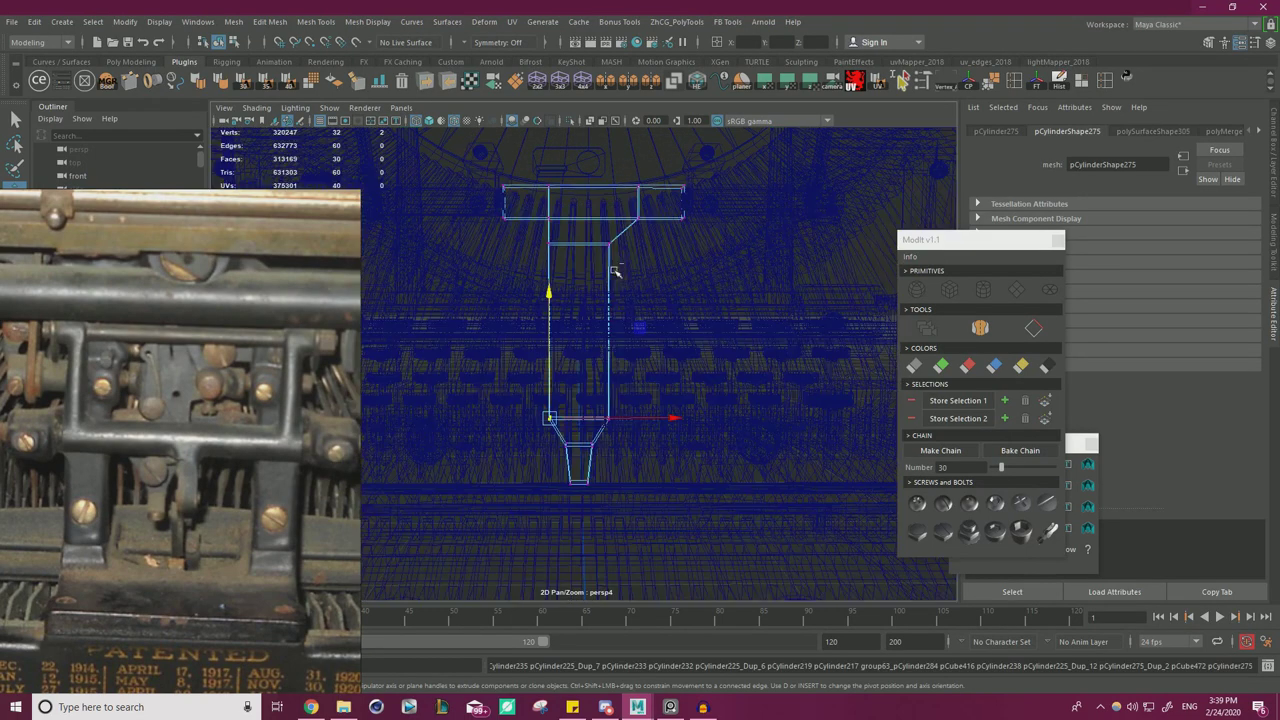
left_click_drag(578, 184, 657, 302)
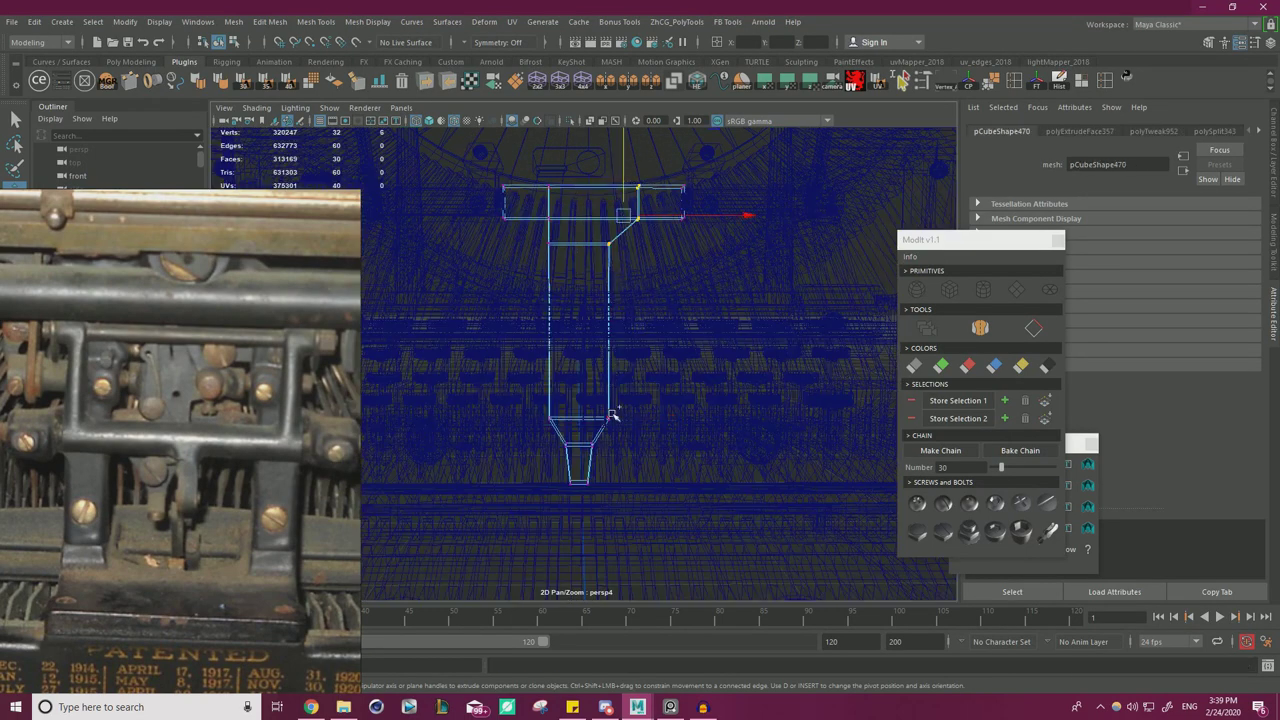
key("5")
left_click_drag(698, 303, 720, 306)
middle_click_drag(564, 267, 555, 300, "alt")
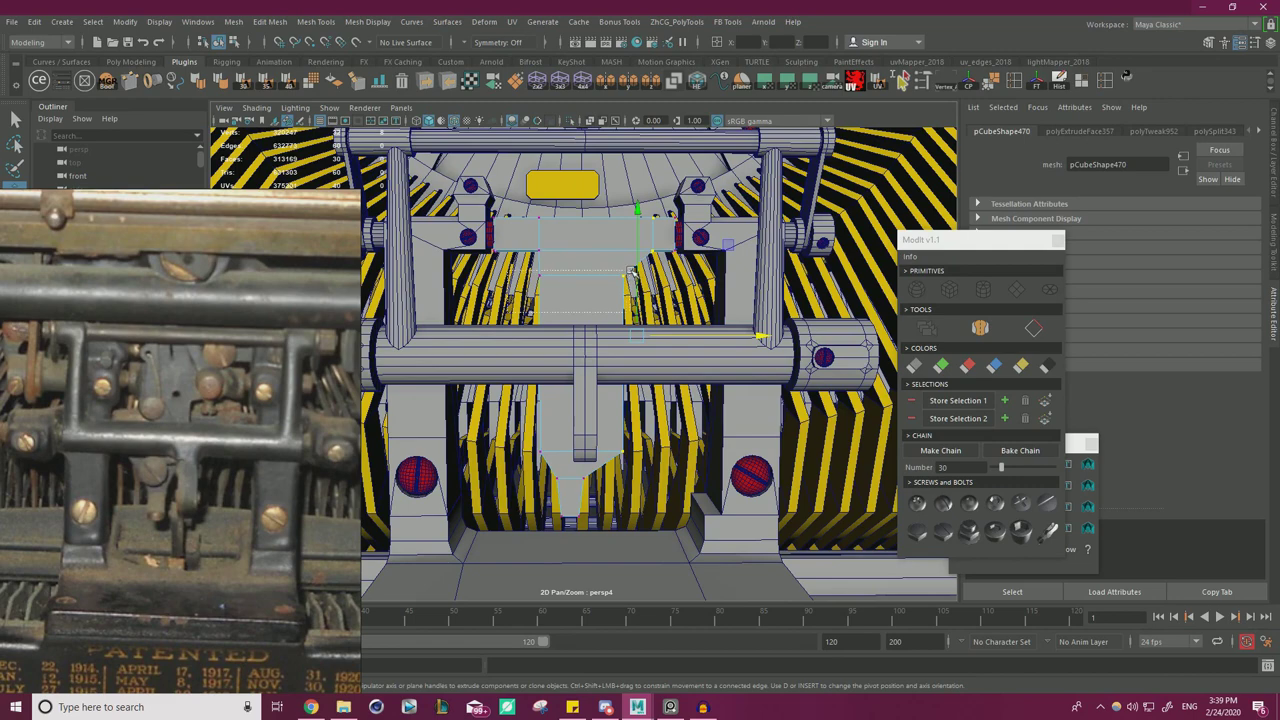
- Lower the vertices where the slanted shoulder meets the hanging strip to make the slope steeper
left_click_drag(591, 265, 578, 277)
middle_click_drag(564, 275, 565, 300, "alt")
scroll(435, 310, "up", 2)
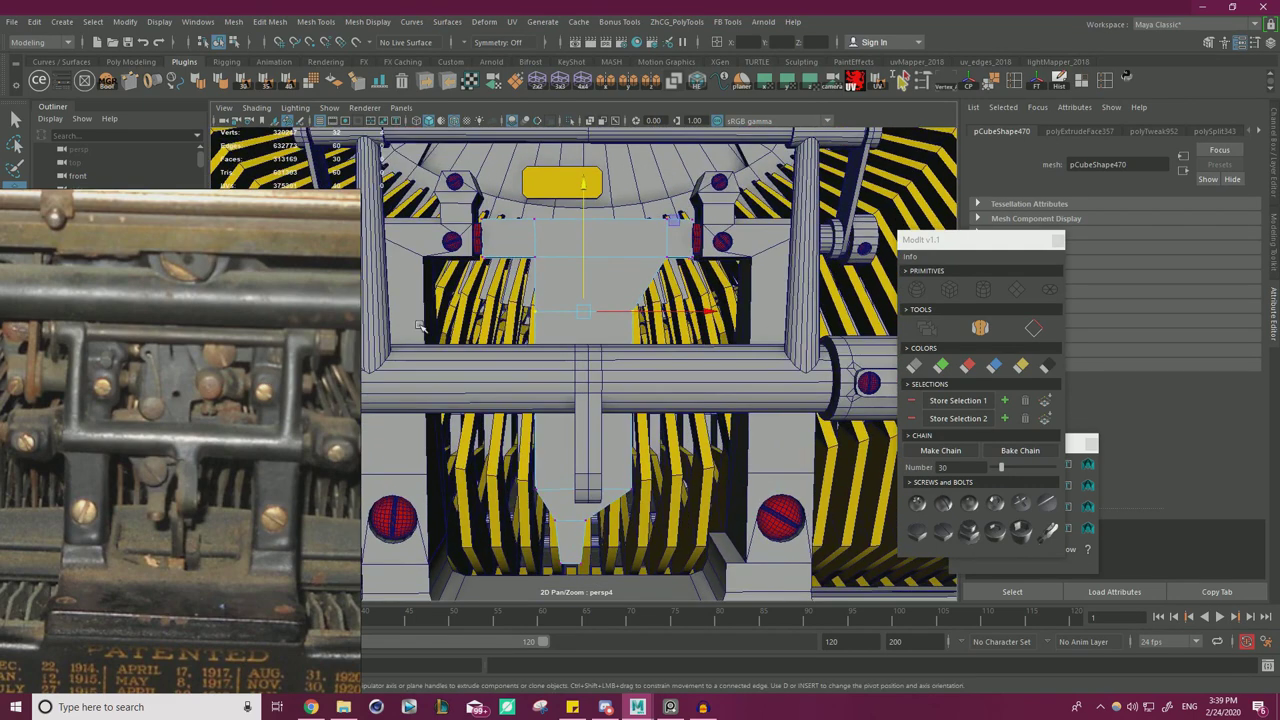
middle_click_drag(495, 281, 495, 303, "alt")
- Select the top face of the central crossbar plate and extrude it upward into a raised block
left_click_drag(560, 275, 585, 335, "alt")
scroll(588, 336, "up", 3)
right_click_drag(565, 317, 569, 333)
left_click(565, 280)
left_click(590, 286)
left_click_drag(610, 259, 617, 236, "shift")
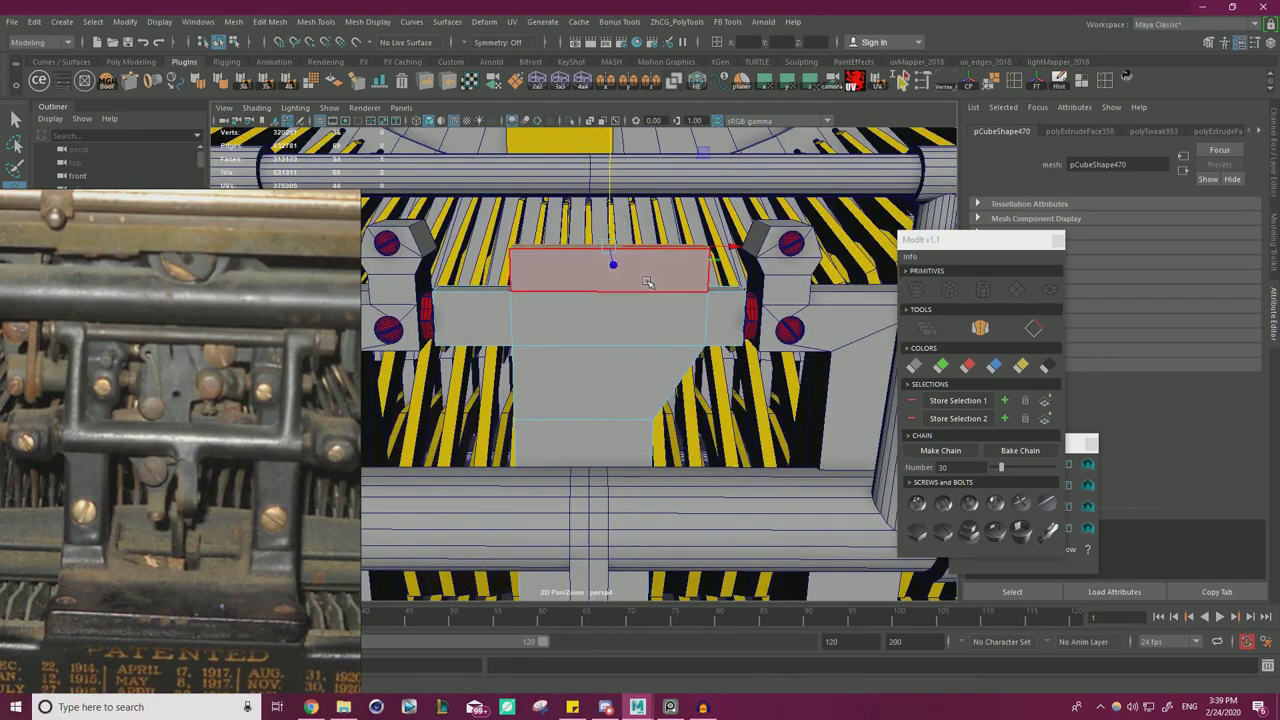
- Move the raised block's upper right corner vertices inward to slope that side of the plate
left_click_drag(648, 283, 646, 229, "alt")
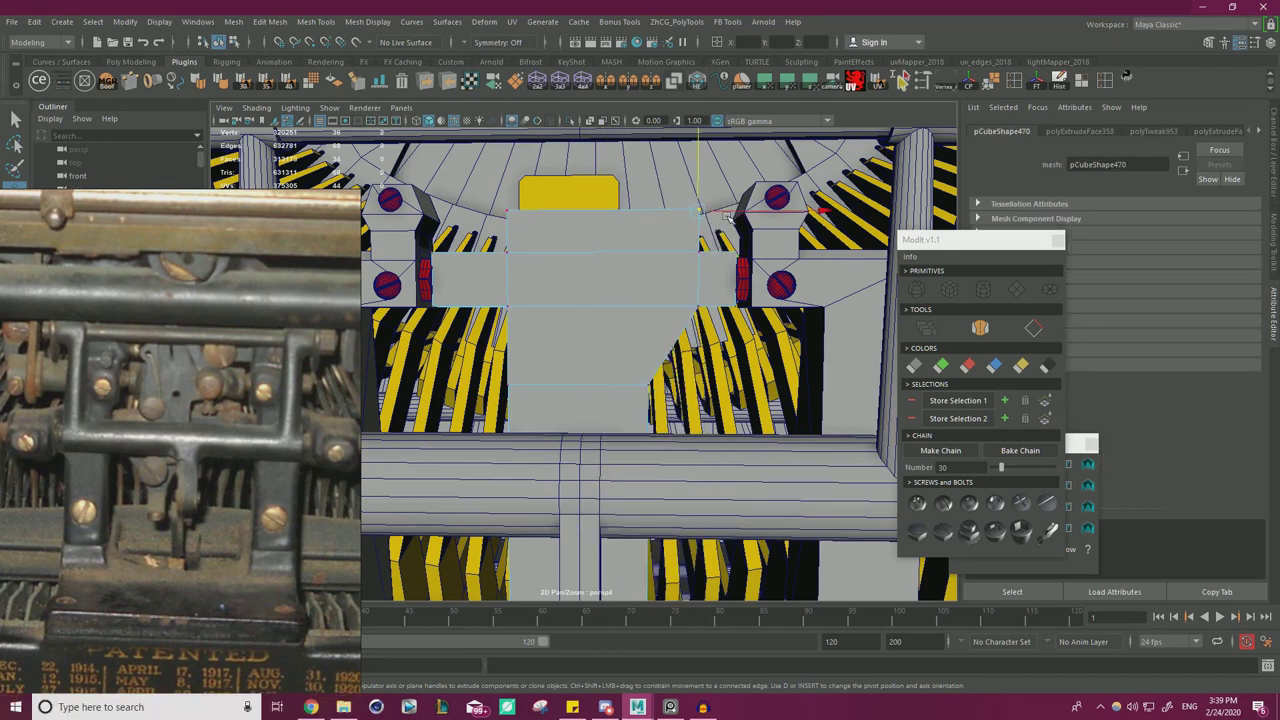
left_click_drag(730, 210, 690, 210)
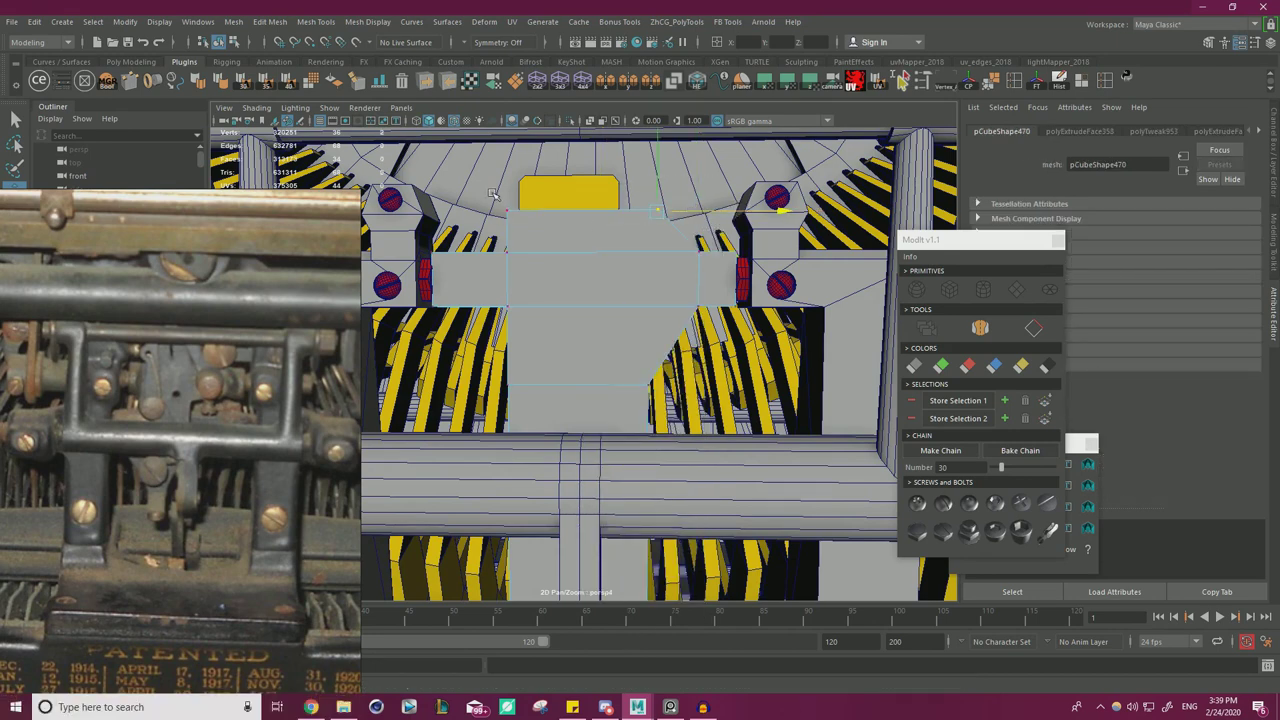
left_click_drag(583, 182, 625, 235)
- Examine the plate from several angles and compare its shape and proportions with the close-up reference photos of the bracket
scroll(591, 192, "down", 5)
scroll(600, 212, "down", 3)
left_click_drag(538, 291, 511, 374, "alt")
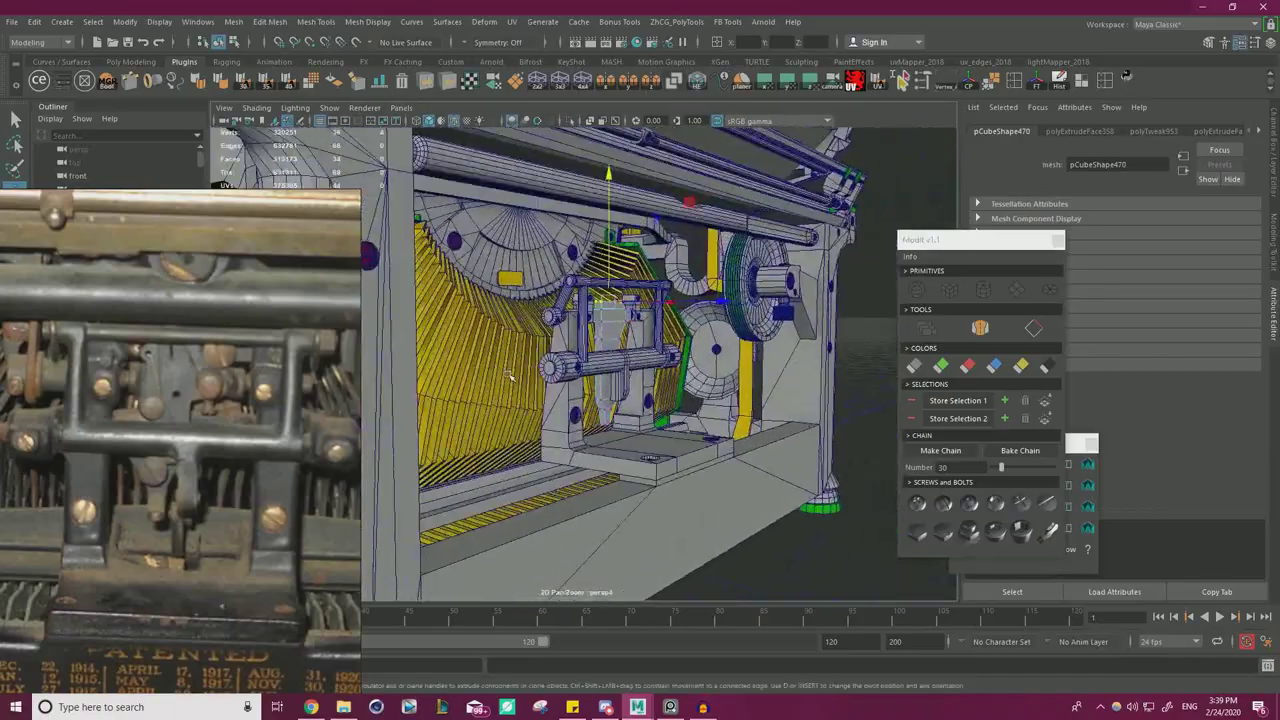
scroll(126, 436, "down", 2)
right_click_drag(126, 422, 218, 413)
scroll(608, 328, "up", 3)
left_click_drag(700, 352, 698, 288, "alt")
right_click_drag(594, 238, 626, 229)
left_click_drag(640, 205, 621, 250, "alt")
scroll(239, 396, "up", 3)
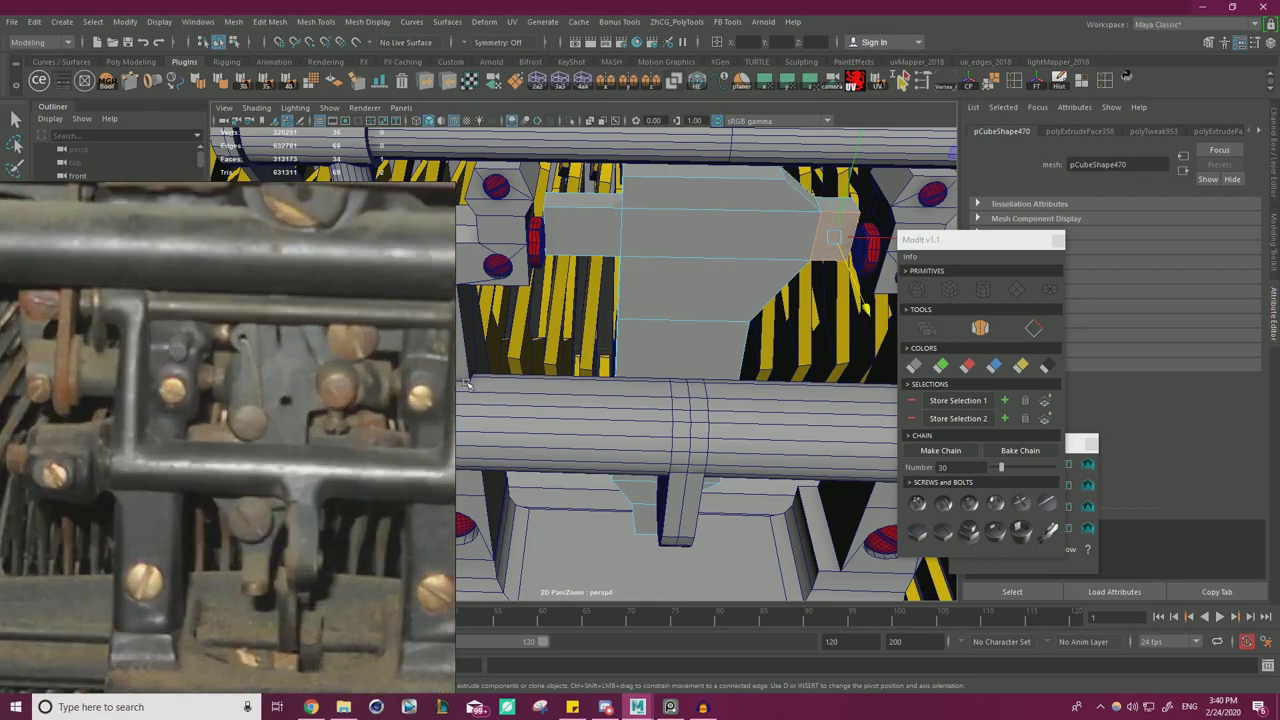
scroll(672, 290, "down", 4)
left_click_drag(672, 290, 575, 430, "alt")
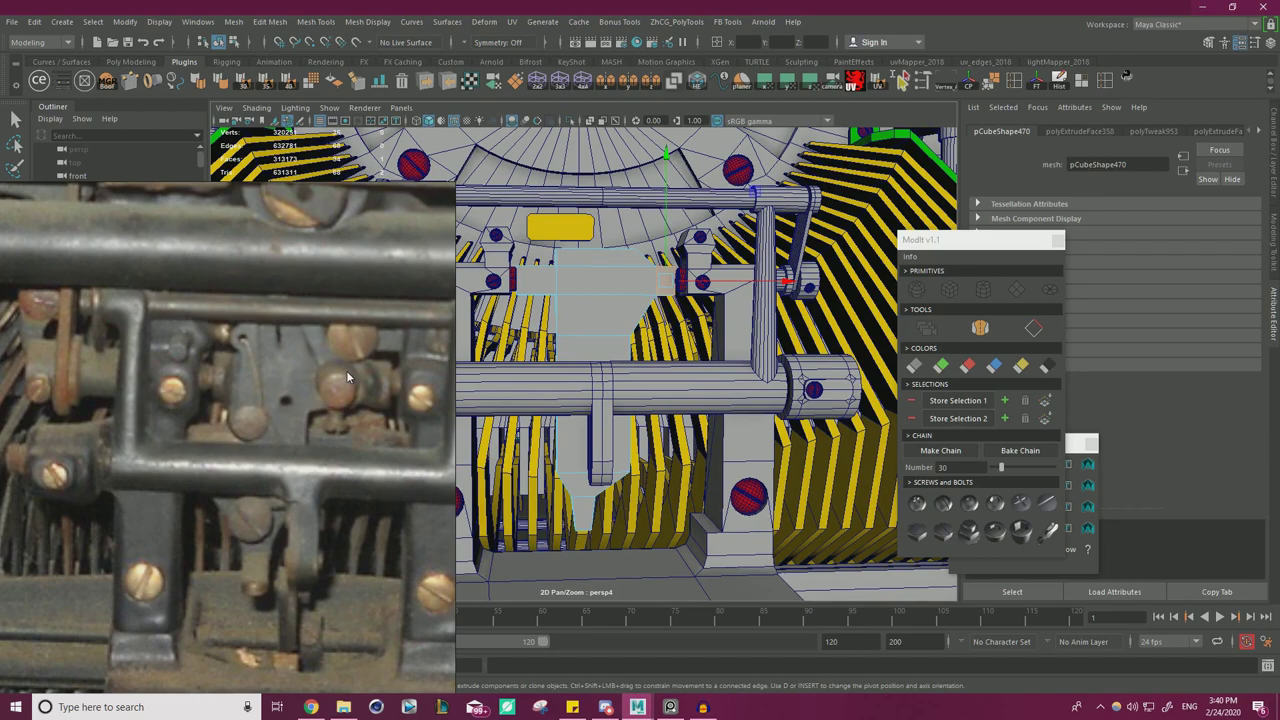
left_click_drag(500, 295, 588, 314, "alt")
scroll(588, 312, "down", 3)
right_click_drag(586, 302, 636, 282)
scroll(497, 317, "down", 3)
scroll(499, 317, "down", 4)
left_click_drag(499, 317, 630, 400, "alt")
left_click(657, 489)
left_click_drag(657, 489, 520, 400, "alt")
scroll(650, 385, "up", 5)
right_click_drag(651, 385, 697, 393, "alt")
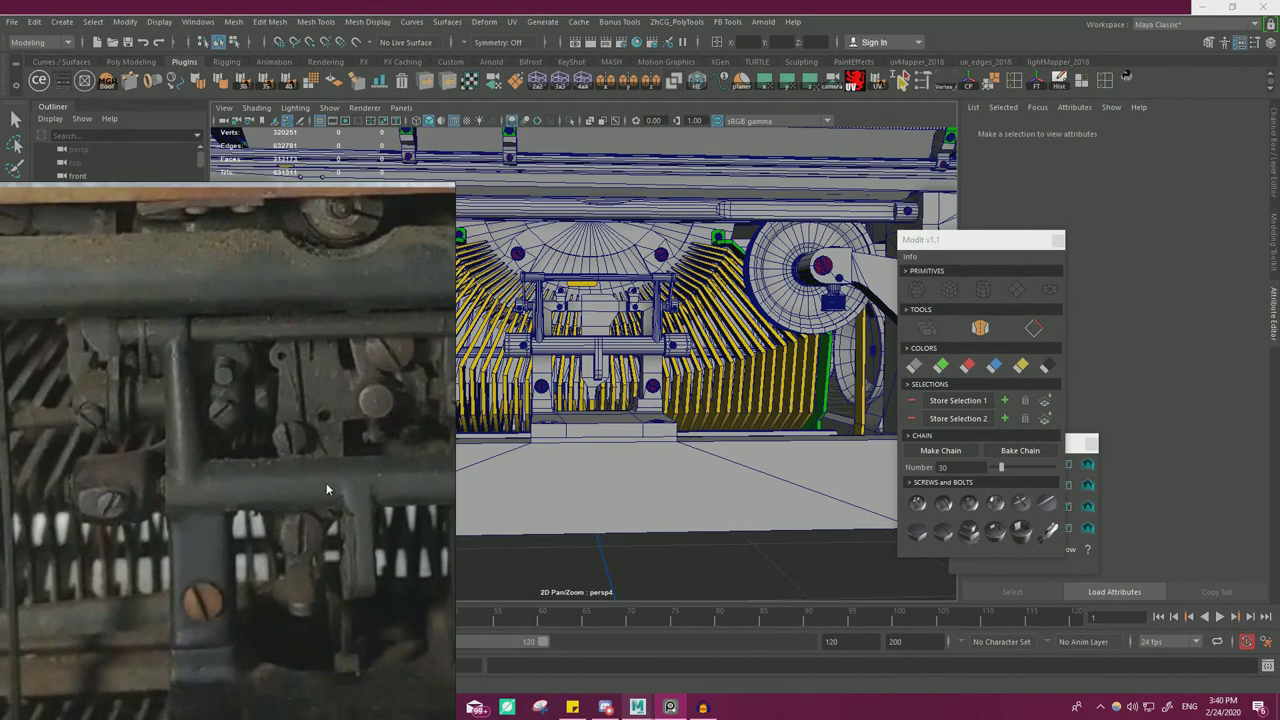
scroll(580, 330, "up", 5)
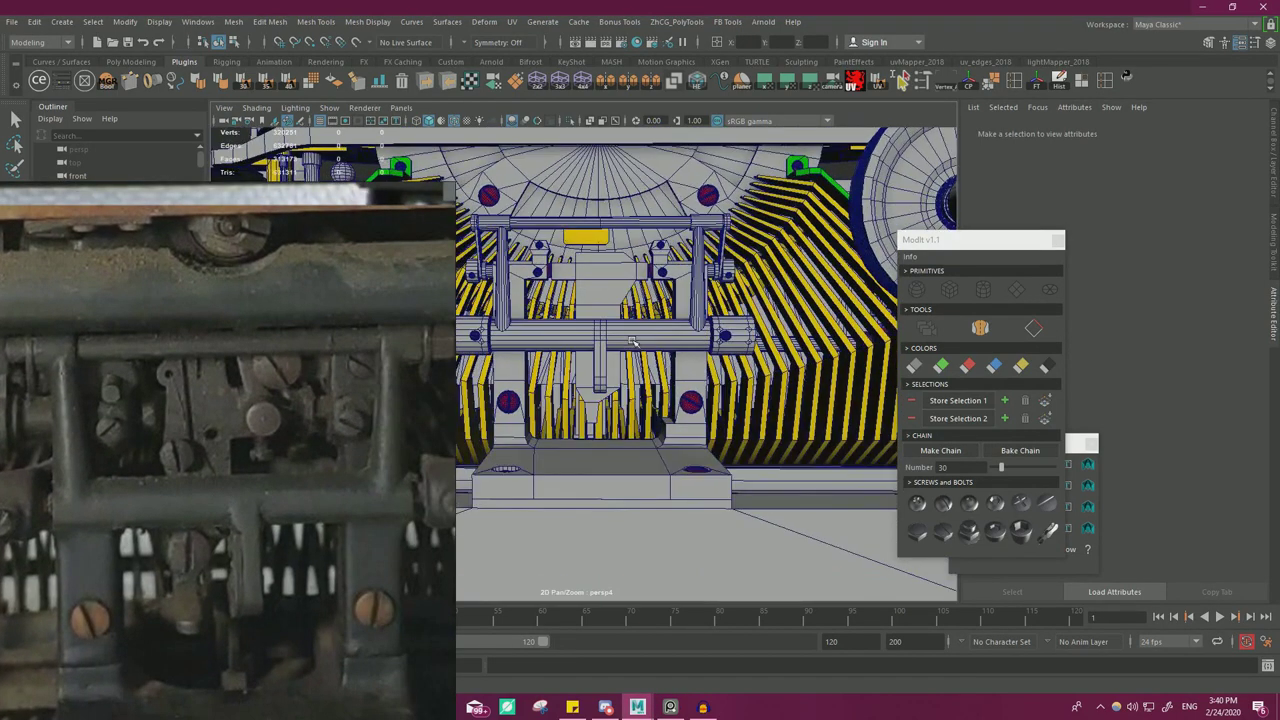
- In wireframe, move the strip's right-side vertices inward to narrow it and raise the vertices at the base of the shoulder
left_click(614, 294)
key("4")
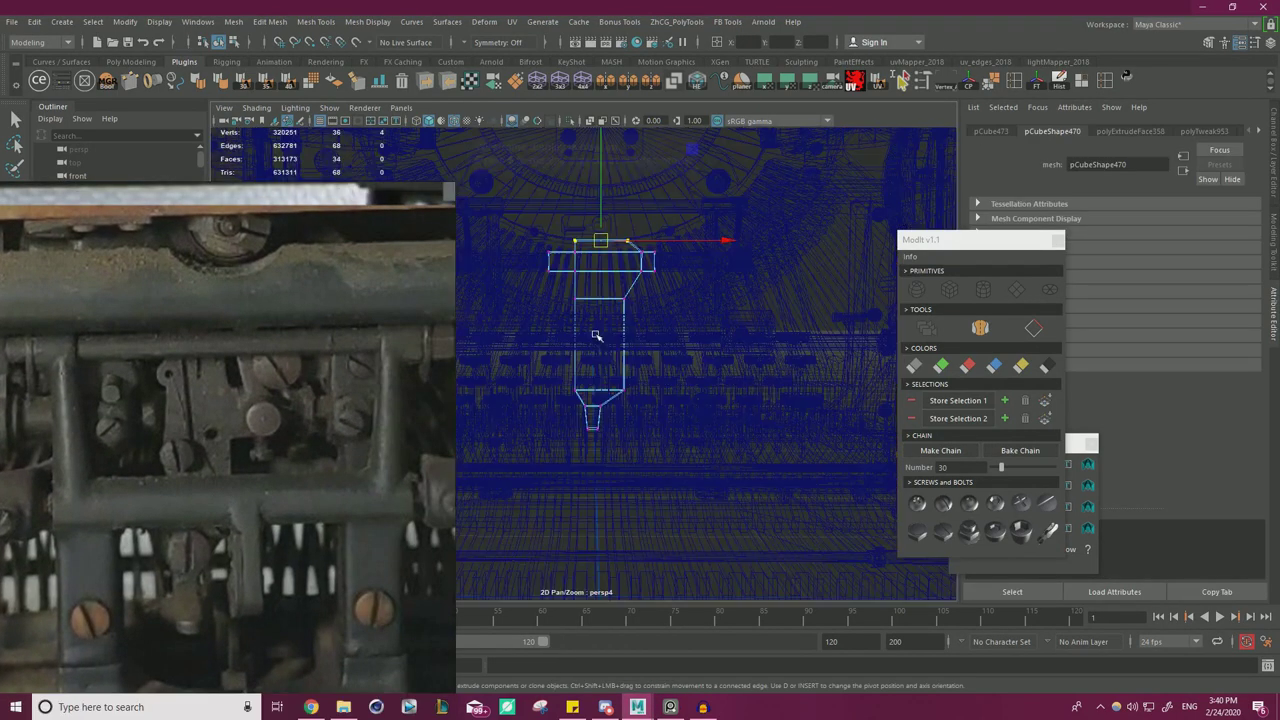
left_click_drag(681, 346, 671, 349)
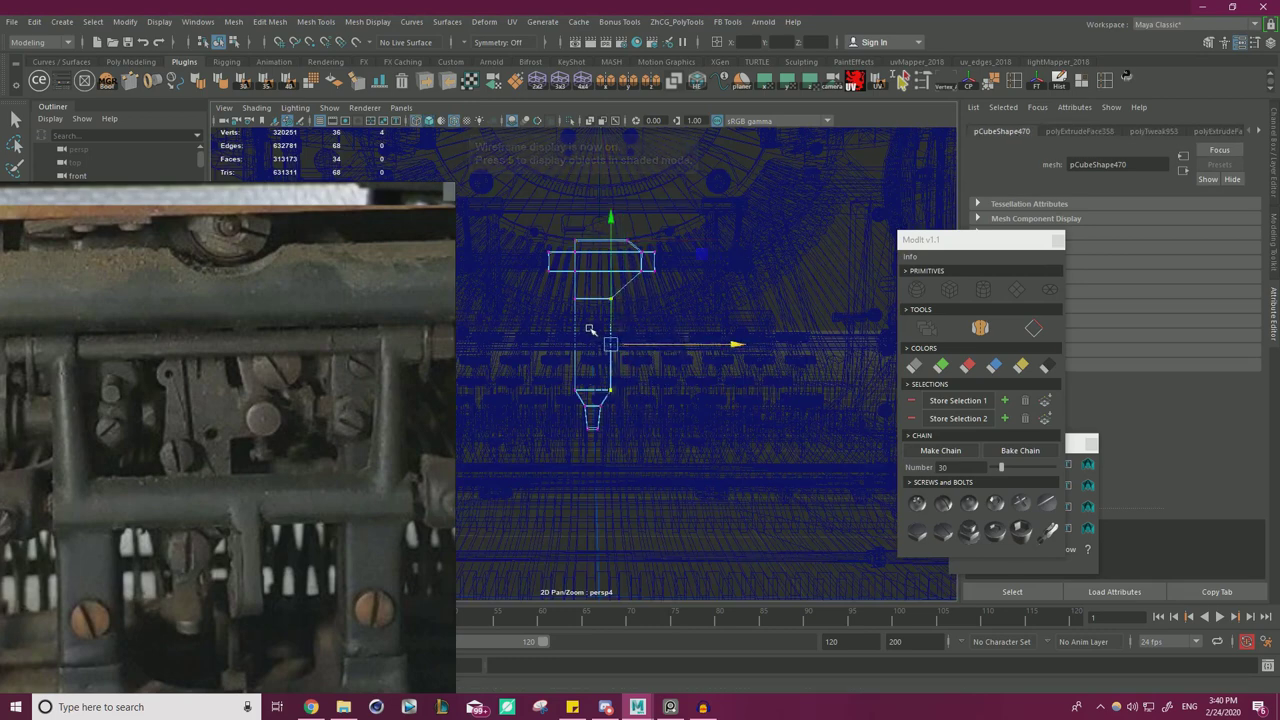
middle_click_drag(601, 298, 602, 319, "alt")
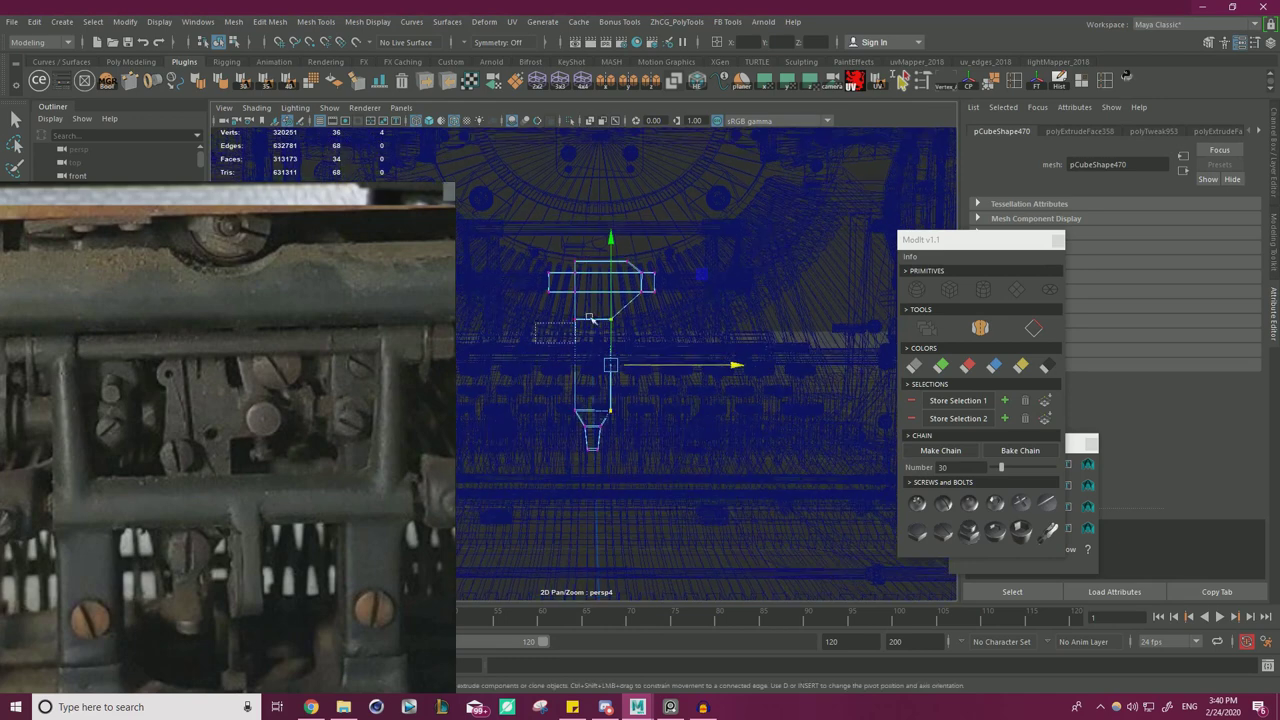
left_click_drag(591, 300, 597, 286)
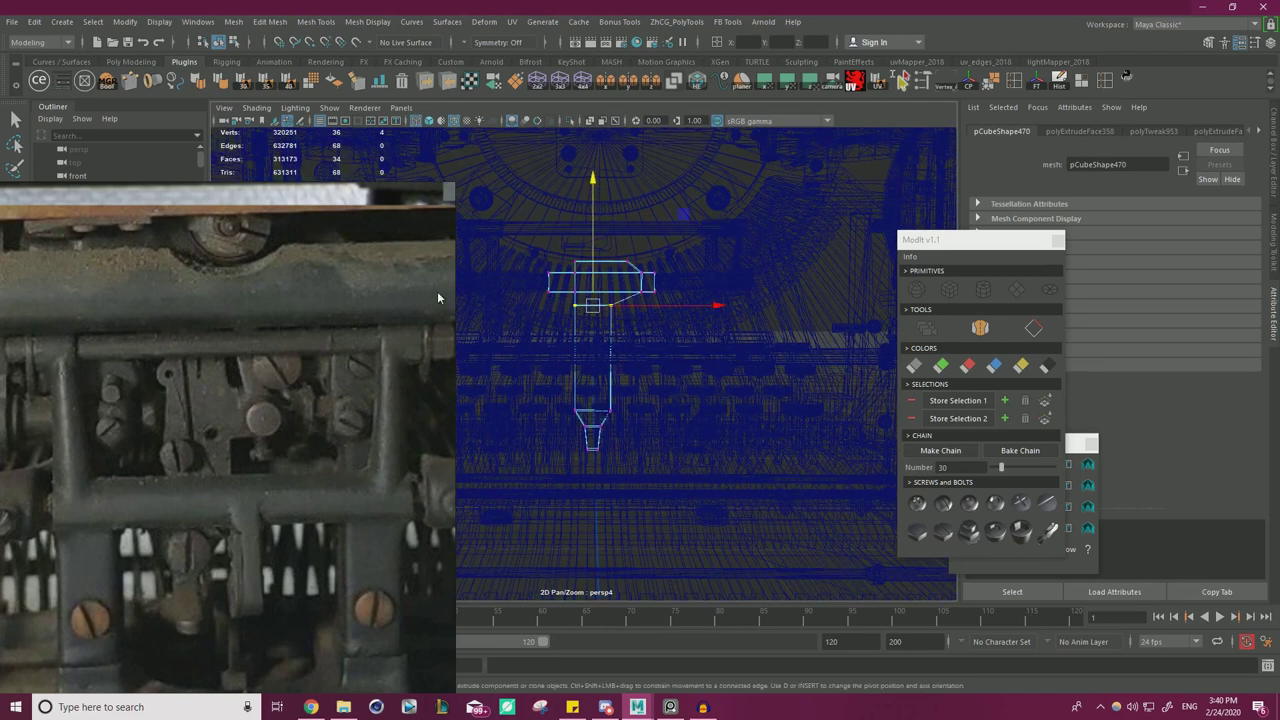
- Move the plate's vertices along the upper right slopes inward to reduce the shoulder's overhang
scroll(543, 320, "up", 8)
key("4")
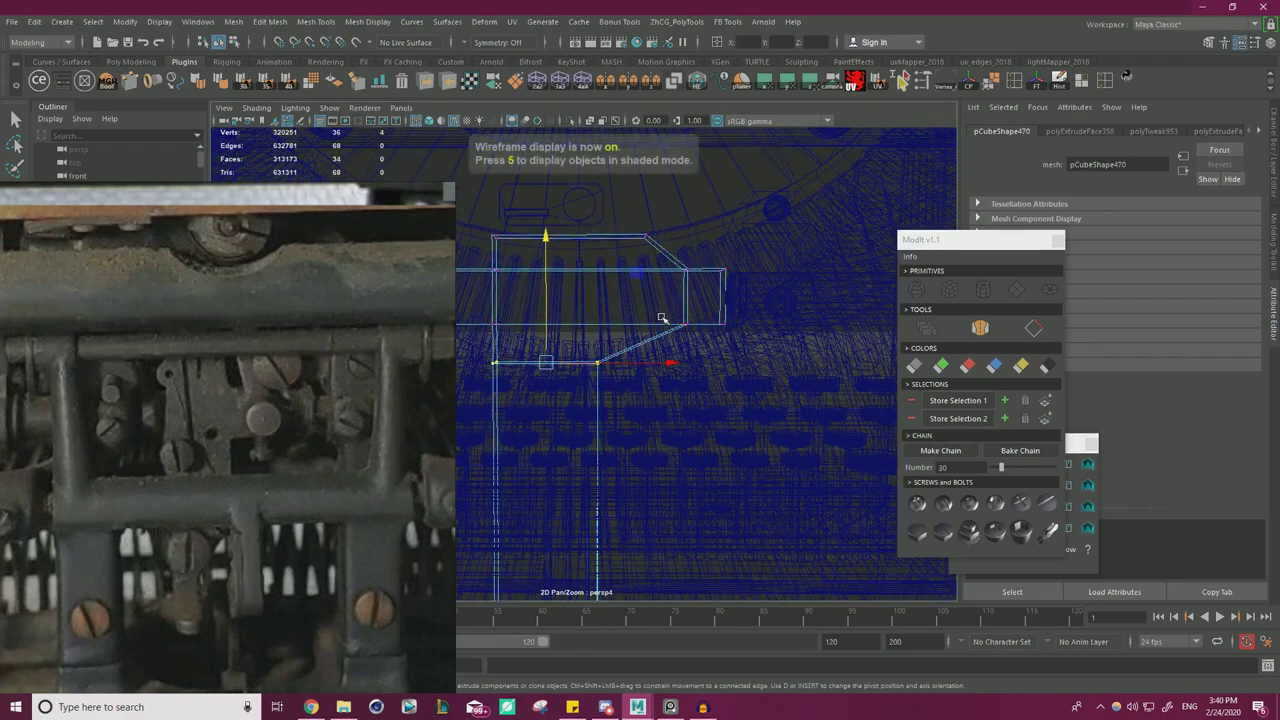
key("5")
left_click_drag(650, 298, 692, 284)
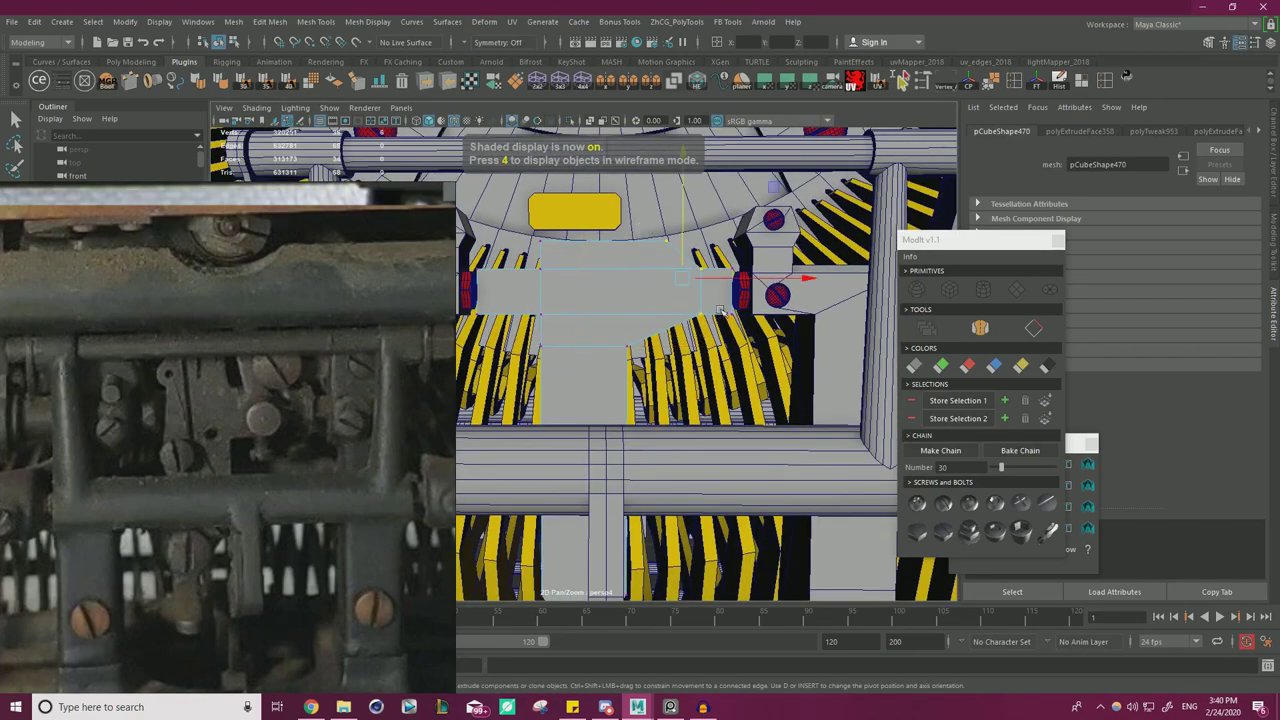
scroll(700, 283, "down", 2)
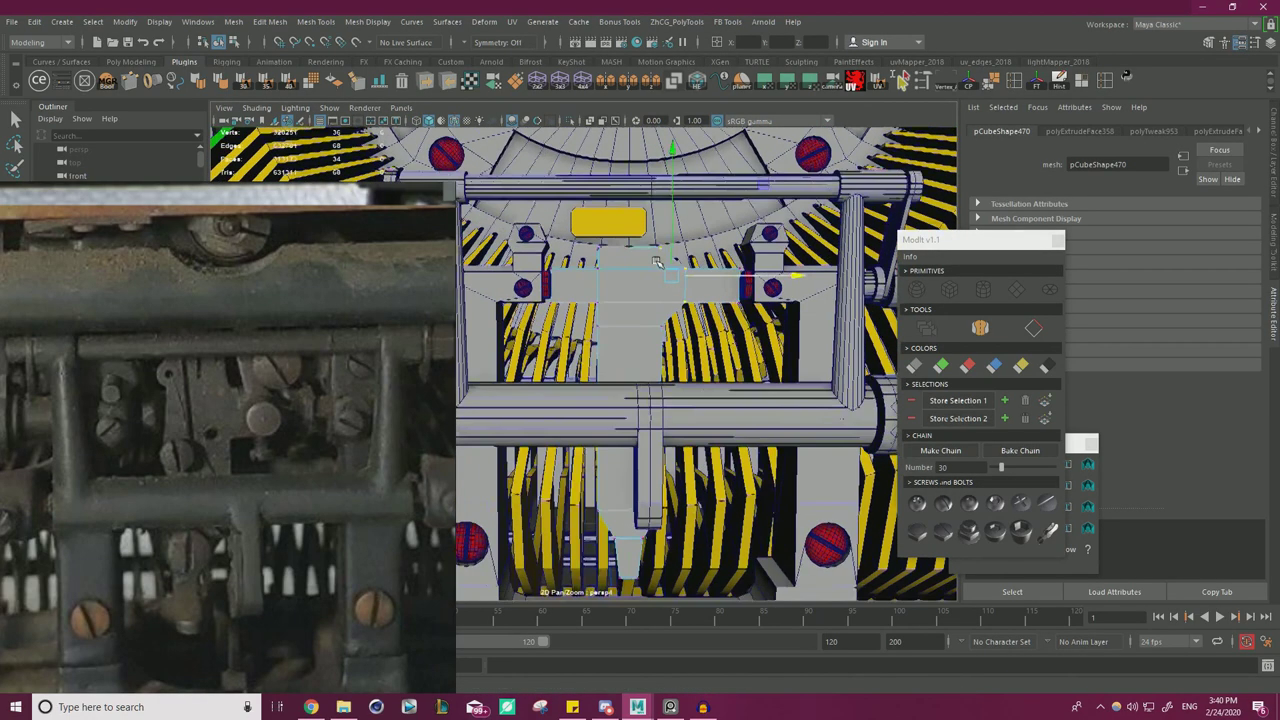
- Select the vertices along the hanging strip's left side in wireframe and move them slightly outward
scroll(645, 323, "down", 3)
left_click_drag(645, 323, 640, 300, "alt")
scroll(615, 360, "up", 2)
left_click_drag(615, 360, 605, 420, "alt")
key("4")
left_click(617, 245)
key("5")
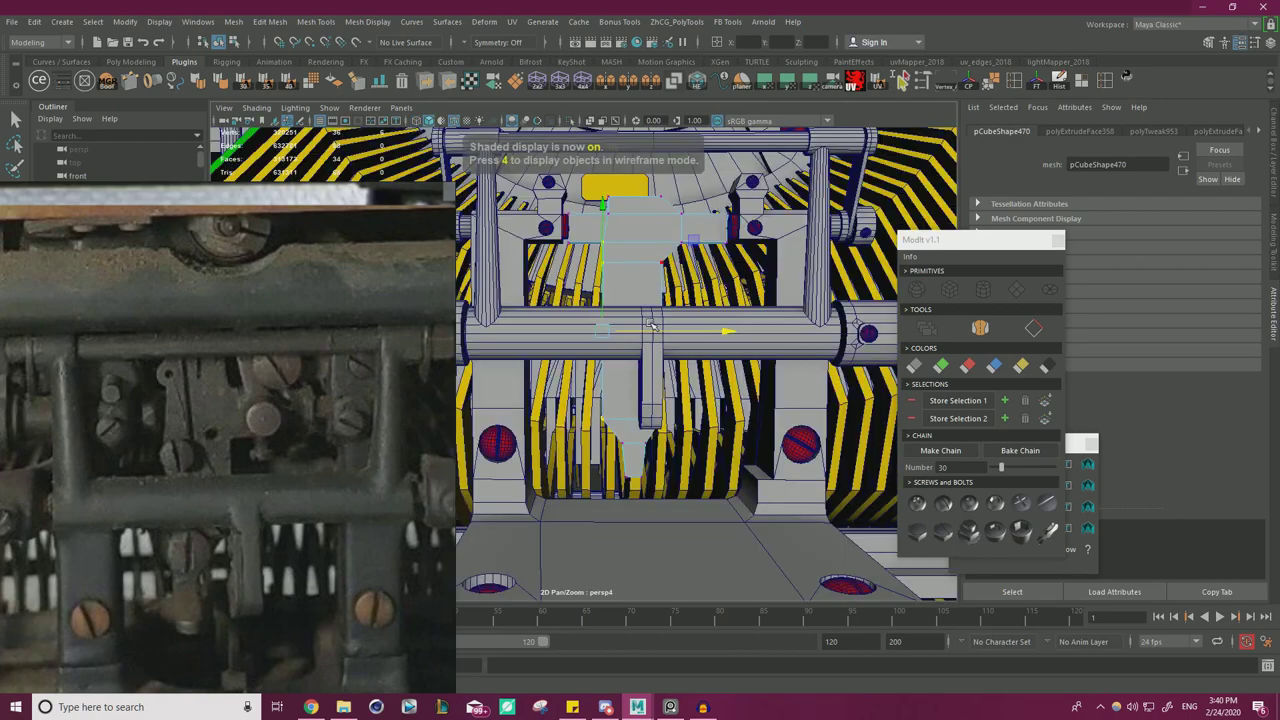
middle_click_drag(622, 362, 616, 316, "alt")
right_click_drag(616, 316, 670, 345, "alt")
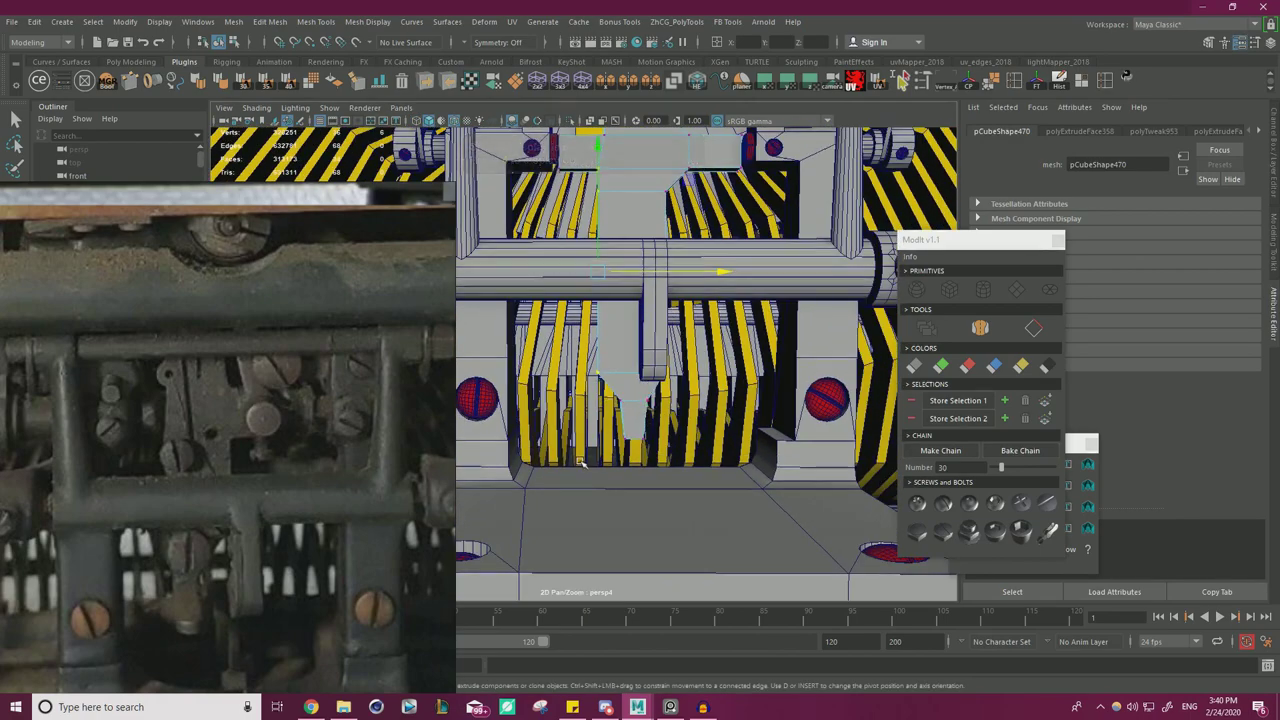
- Undo the last vertex move and shift the whole strip below the crossbar plate, including its tip, slightly to the left
left_click_drag(581, 462, 686, 322)
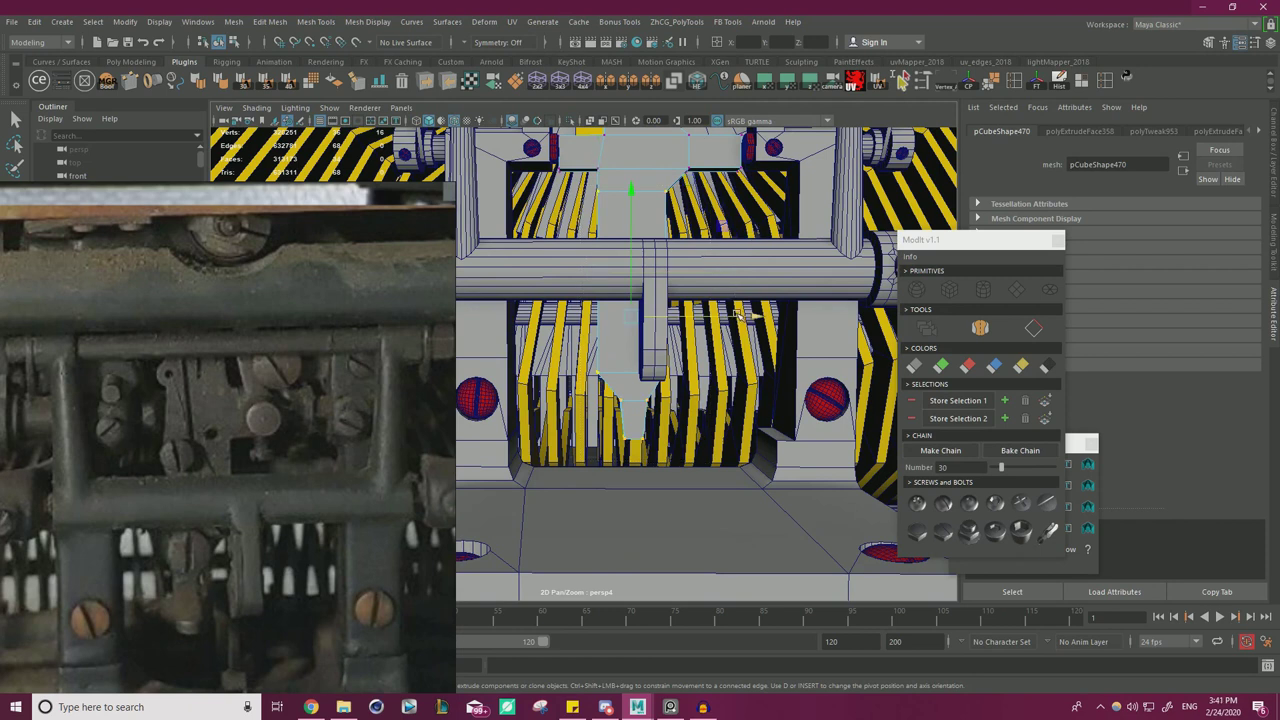
key("ctrl+z")
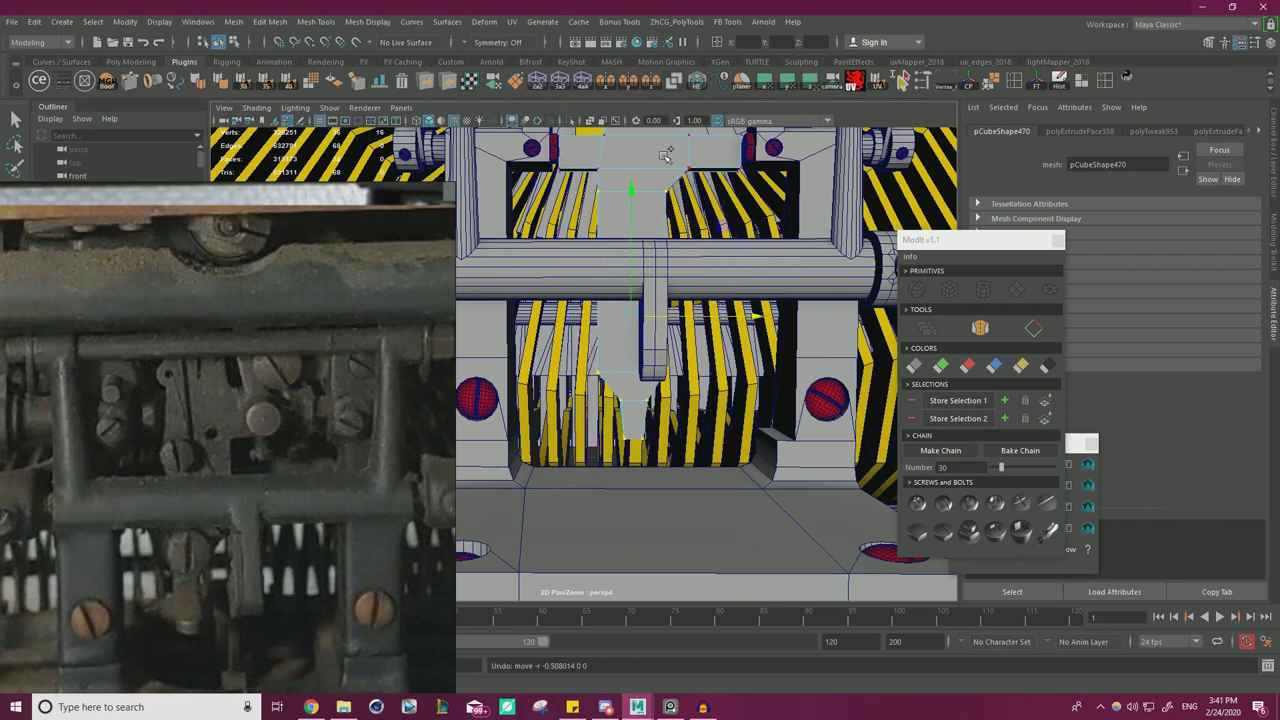
left_click_drag(743, 305, 730, 309)
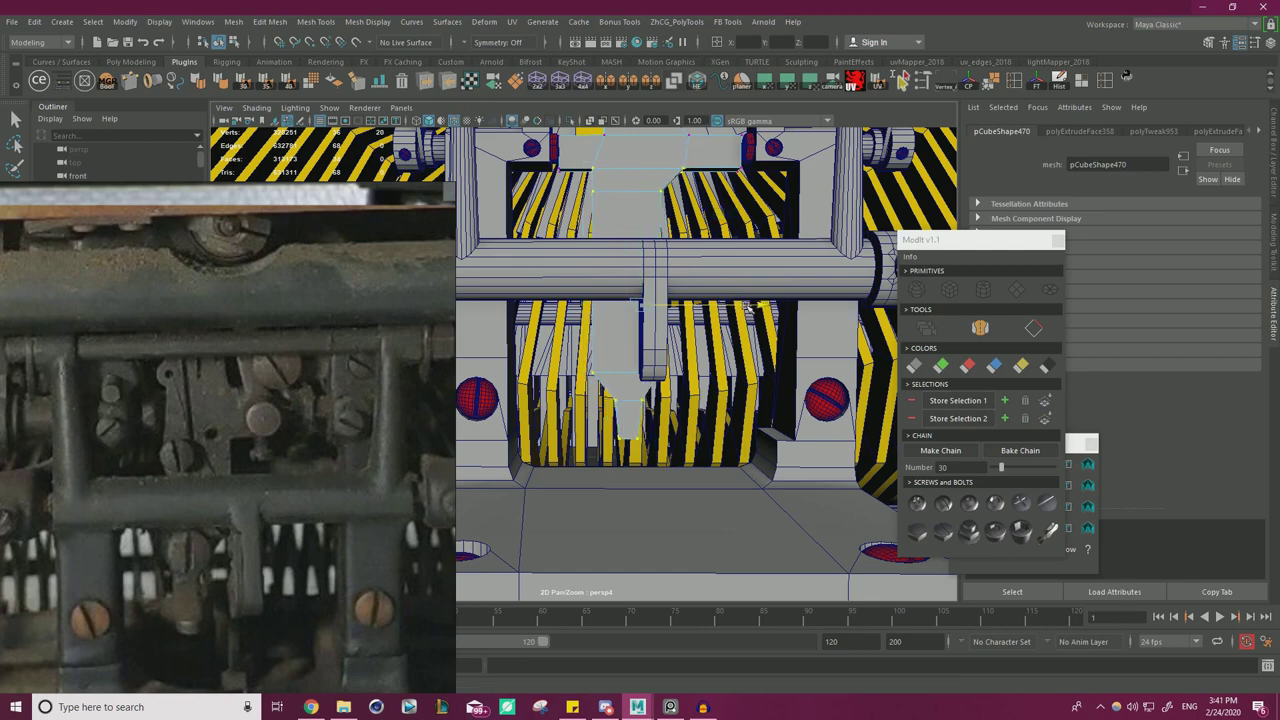
- Extrude the top face of the plate's raised block upward to make it taller
left_click_drag(735, 307, 636, 377, "alt")
scroll(671, 364, "down", 5)
scroll(692, 372, "up", 5)
scroll(640, 376, "up", 4)
scroll(763, 219, "up", 3)
middle_click_drag(763, 219, 640, 317, "alt")
scroll(640, 317, "up", 4)
mouse_move(640, 317)
left_mouse_down("alt")
mouse_move(708, 357)
mouse_move(710, 380)
mouse_move(688, 381)
mouse_move(639, 298)
left_mouse_up("alt")
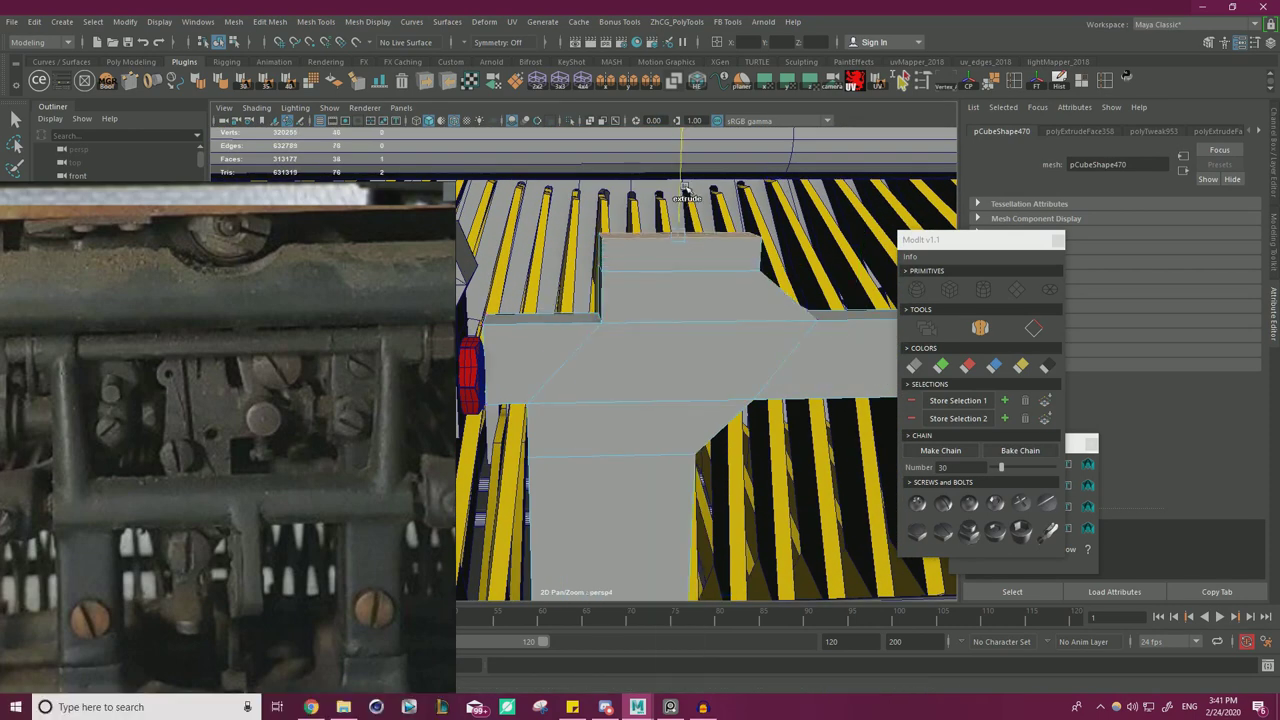
left_click_drag(683, 181, 684, 184, "shift")
left_click_drag(668, 243, 670, 270, "alt")
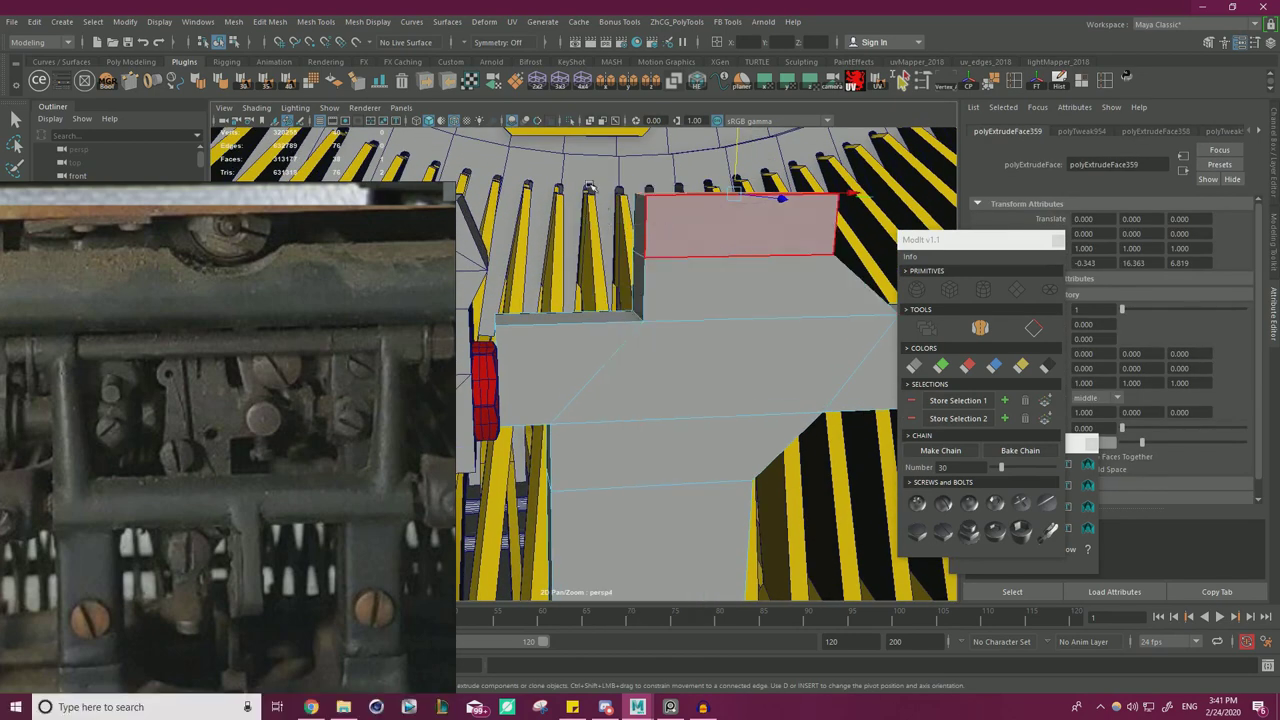
- Move the raised block's upper and middle left vertices inward to give its left side a slant
left_click(673, 190)
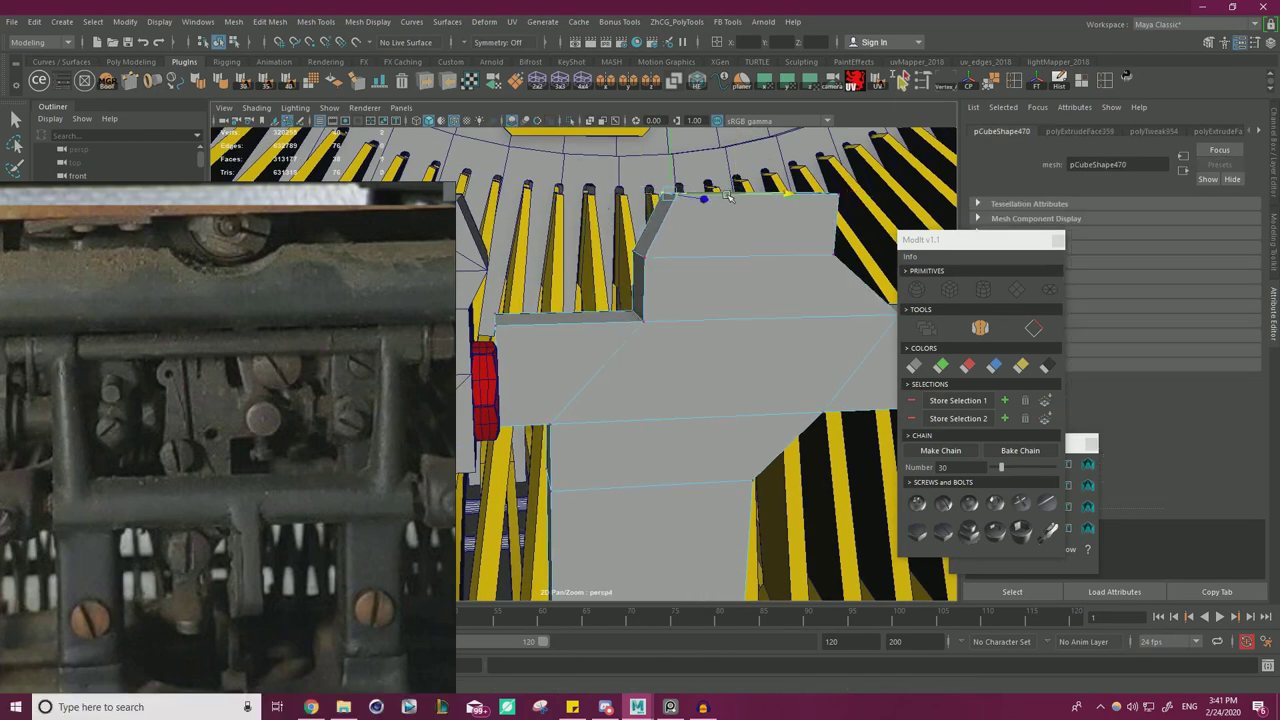
left_click_drag(620, 236, 661, 271)
left_click_drag(664, 271, 654, 256, "alt")
left_click_drag(652, 203, 667, 203)
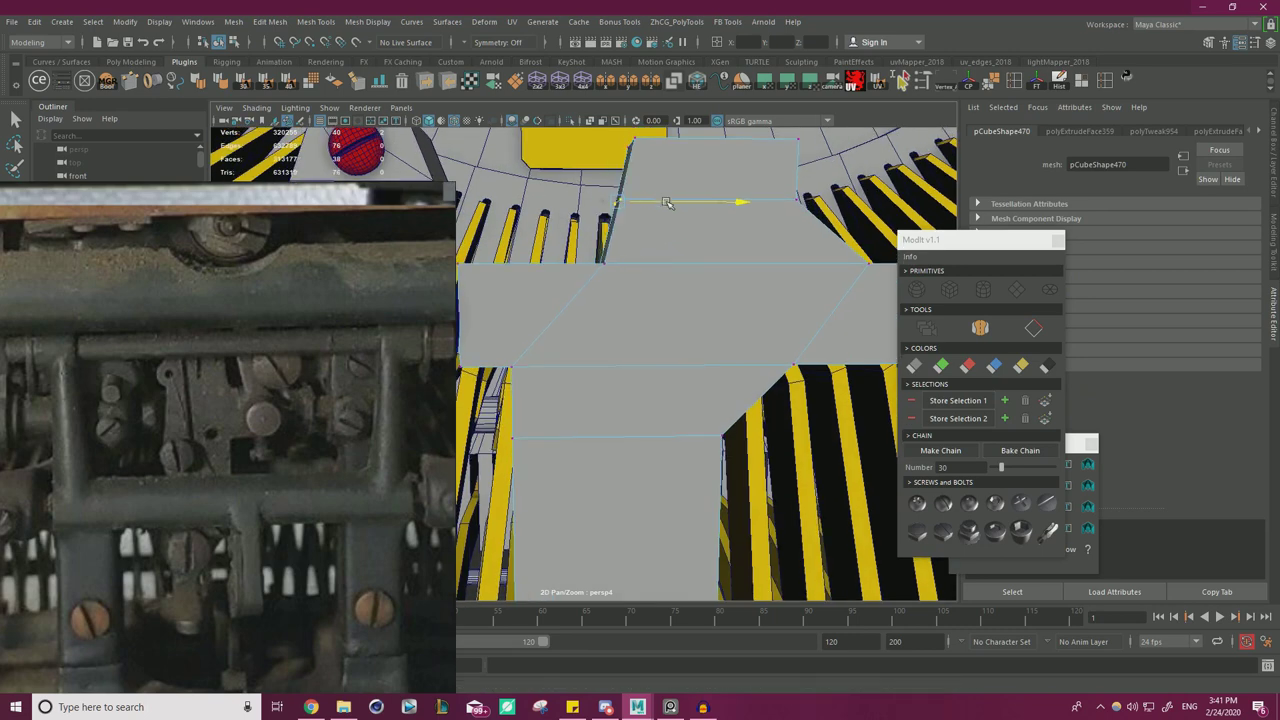
left_click_drag(309, 329, 332, 355, "alt")
- Lower the edge loop across the raised block and move the vertices at its right end outward
right_click_drag(656, 250, 658, 264)
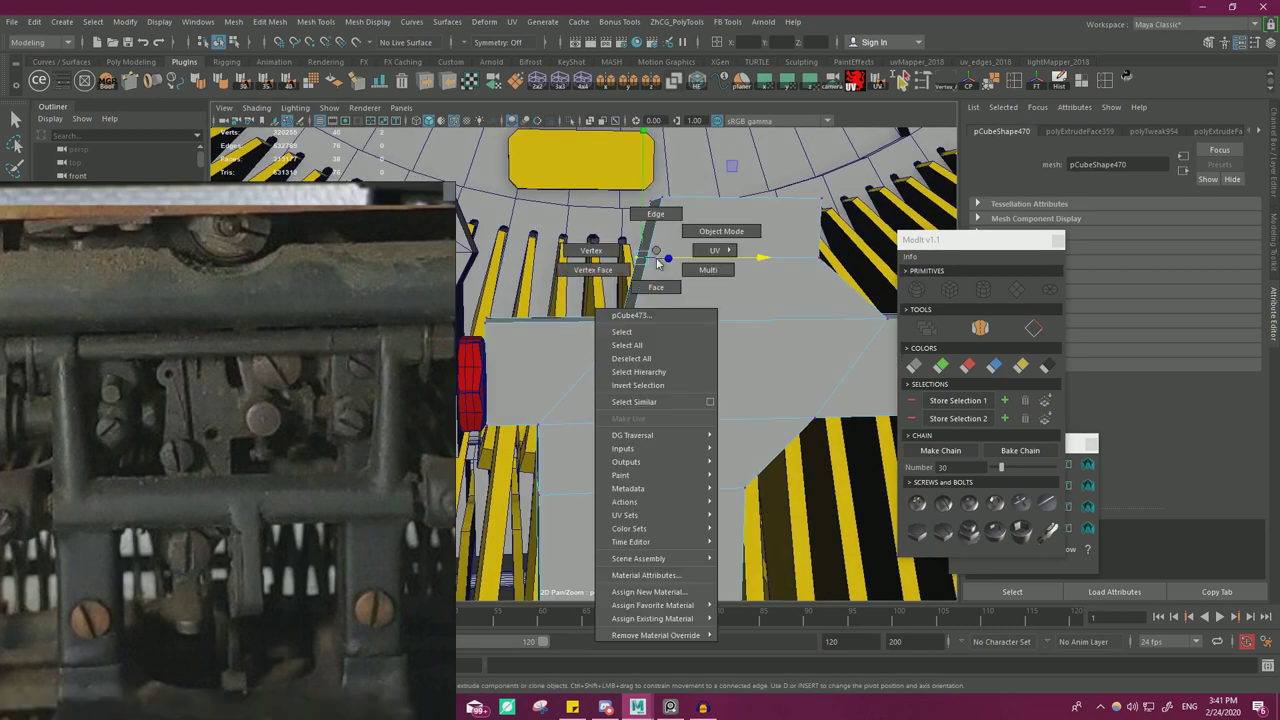
right_click_drag(669, 218, 670, 216)
double_click(688, 254)
left_click_drag(726, 221, 725, 240)
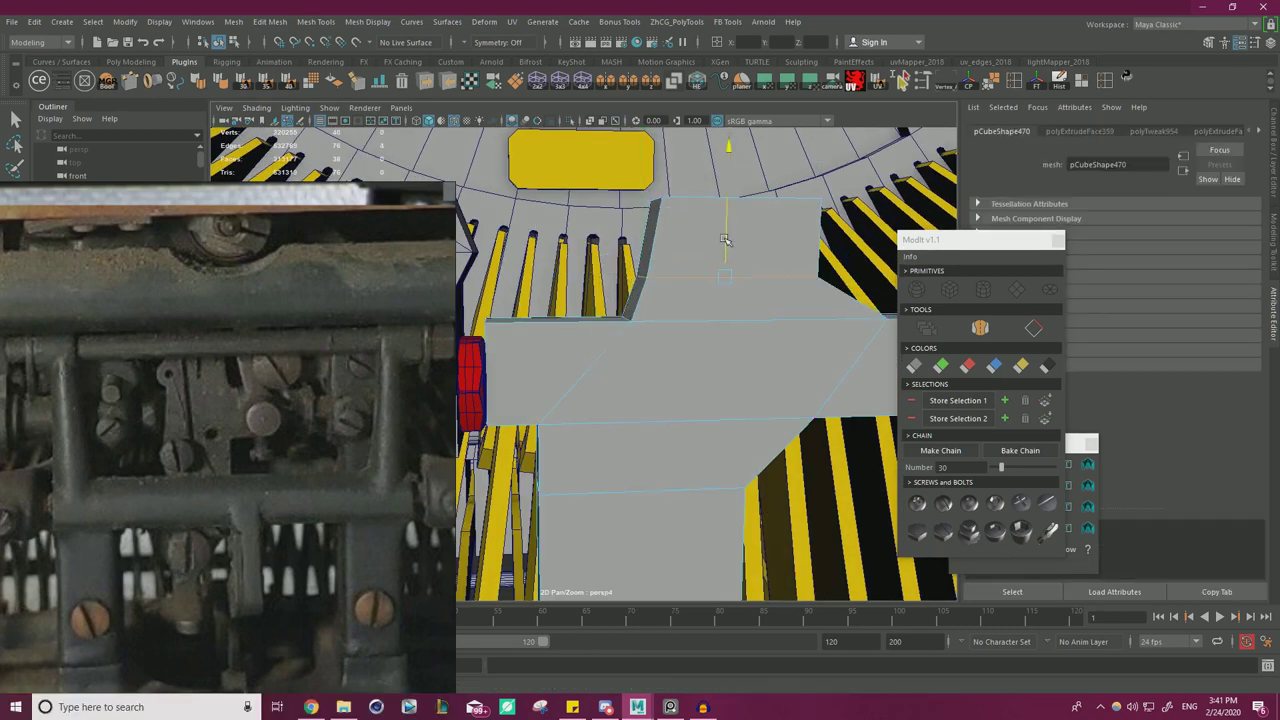
right_click_drag(693, 249, 617, 255)
left_click_drag(675, 290, 651, 253, "alt")
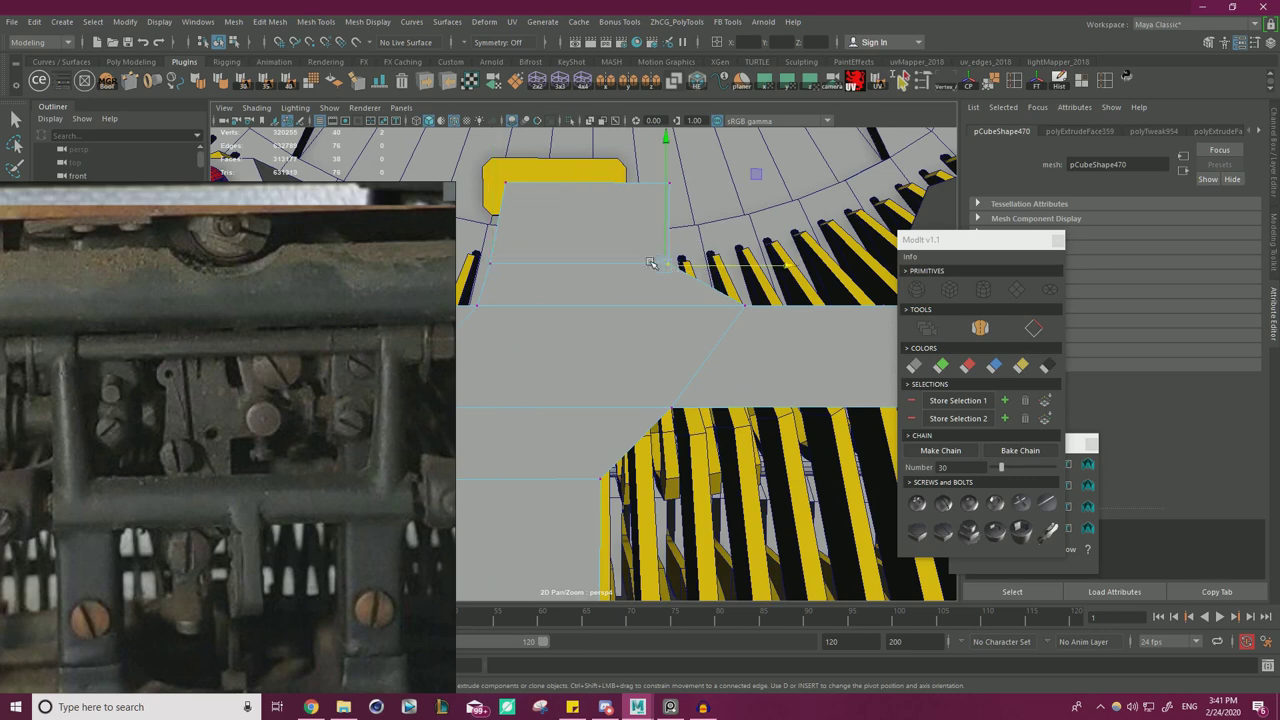
left_click_drag(713, 259, 745, 257)
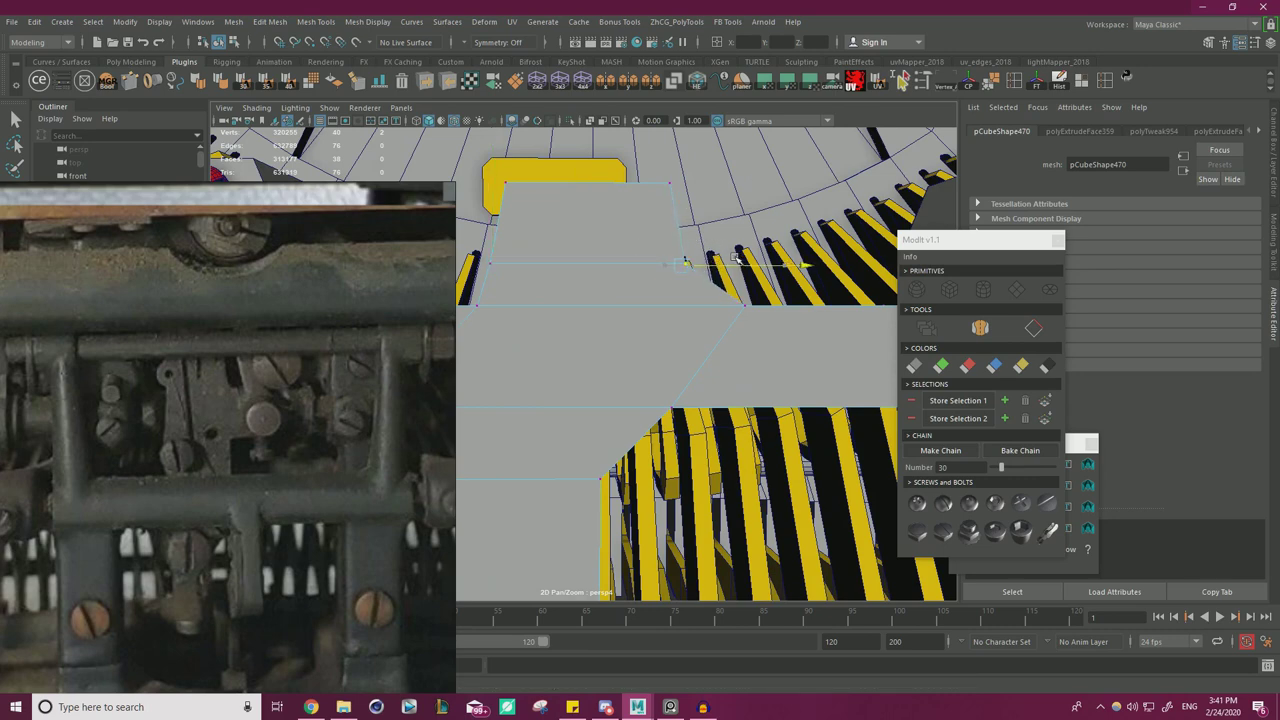
- Extrude the upper left side face of the raised block outward with a thickness of 0.3
left_click_drag(630, 275, 682, 288, "alt")
right_click_drag(765, 275, 765, 330)
left_click(716, 272)
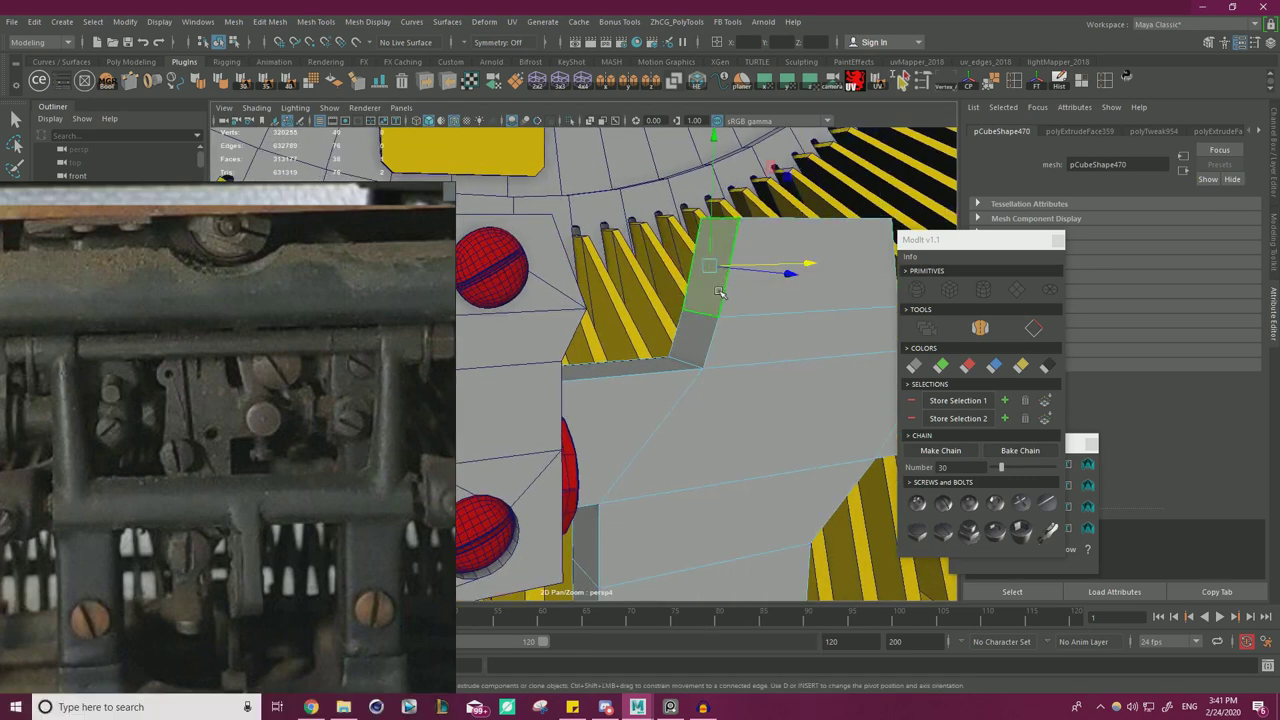
key("ctrl+e")
left_click_drag(700, 155, 704, 155)
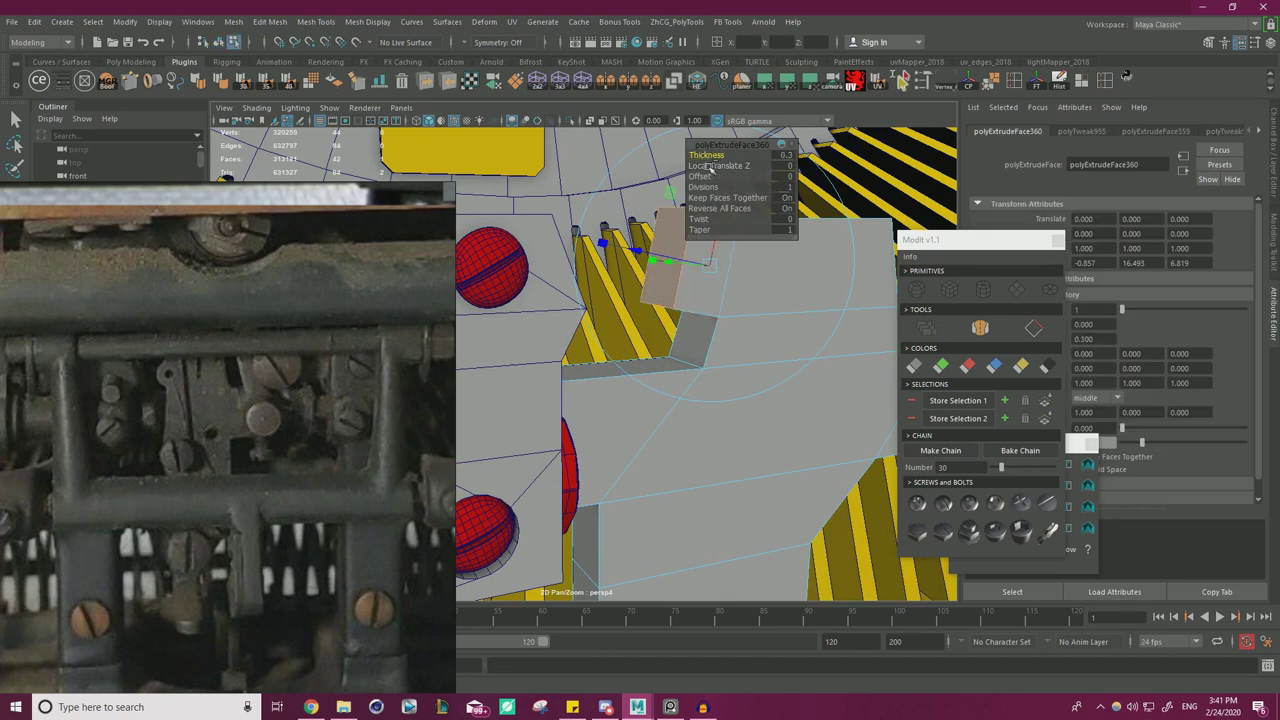
key("w")
scroll(706, 258, "up", 2)
- Bevel the outer upper and lower edges of the side extrusion with a fraction of 1 and 3 segments to round it
right_click_drag(689, 245, 687, 203)
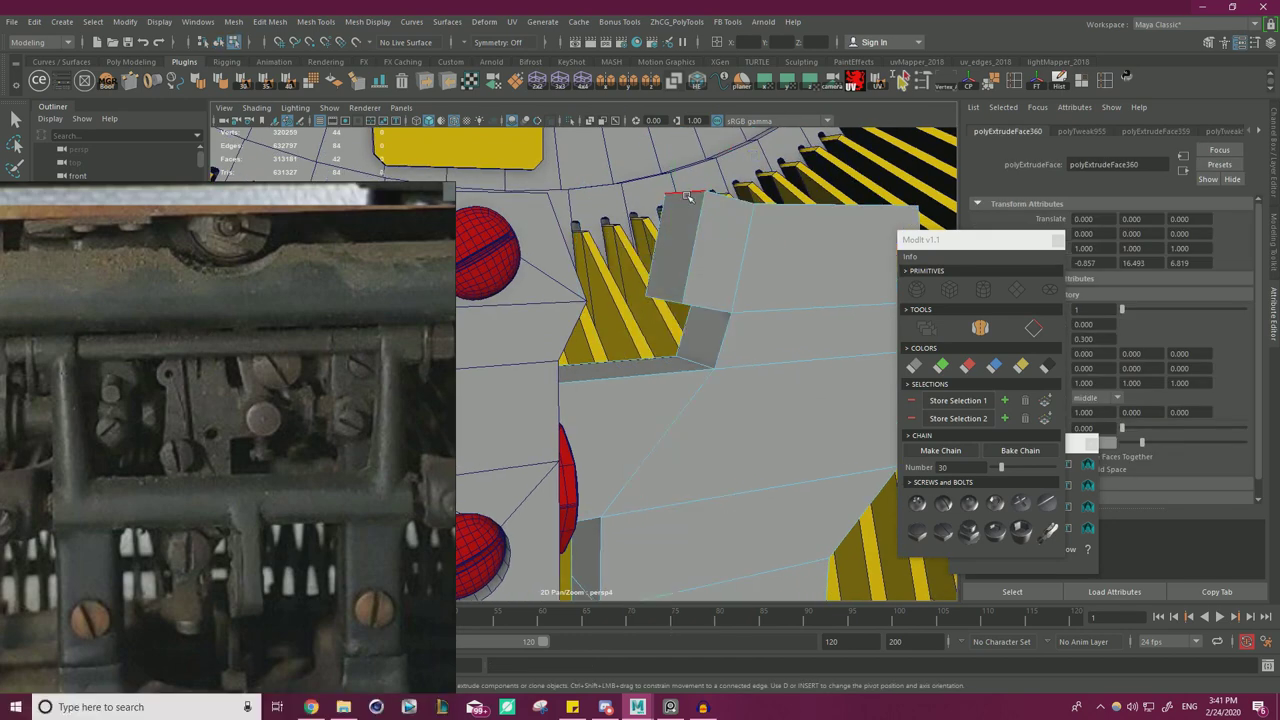
left_click(660, 287)
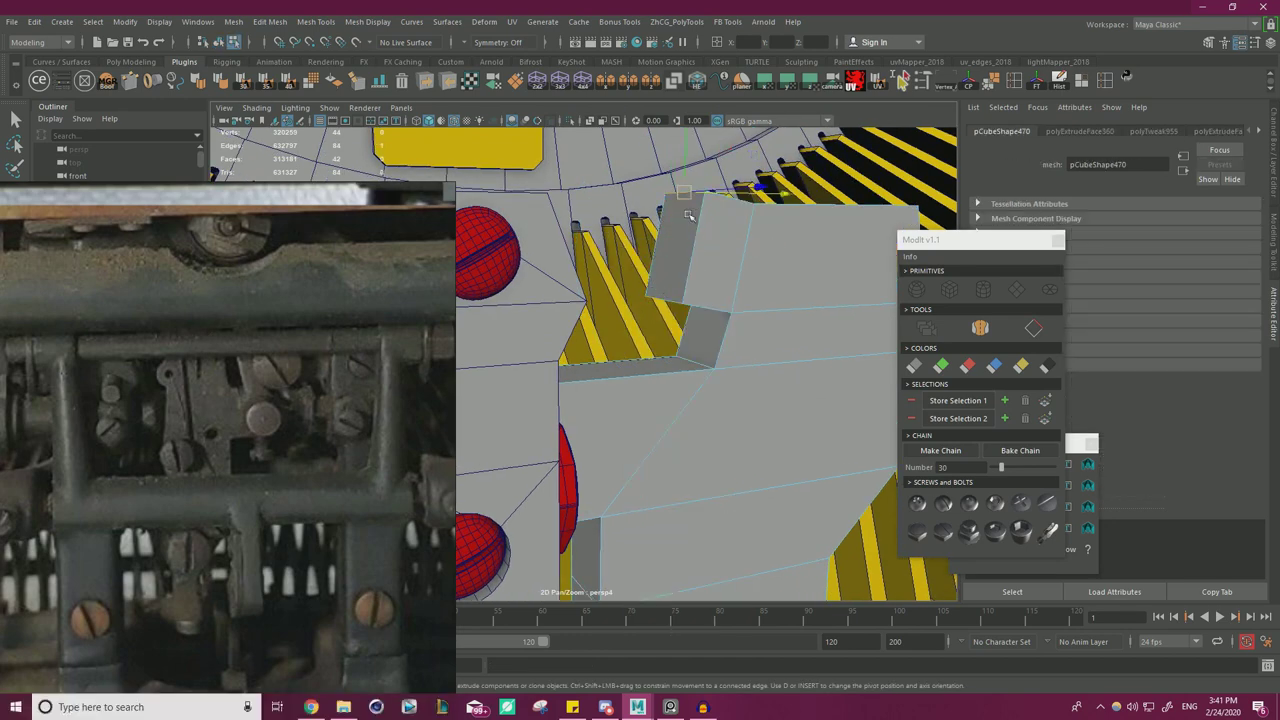
left_click(670, 293)
key("ctrl+b")
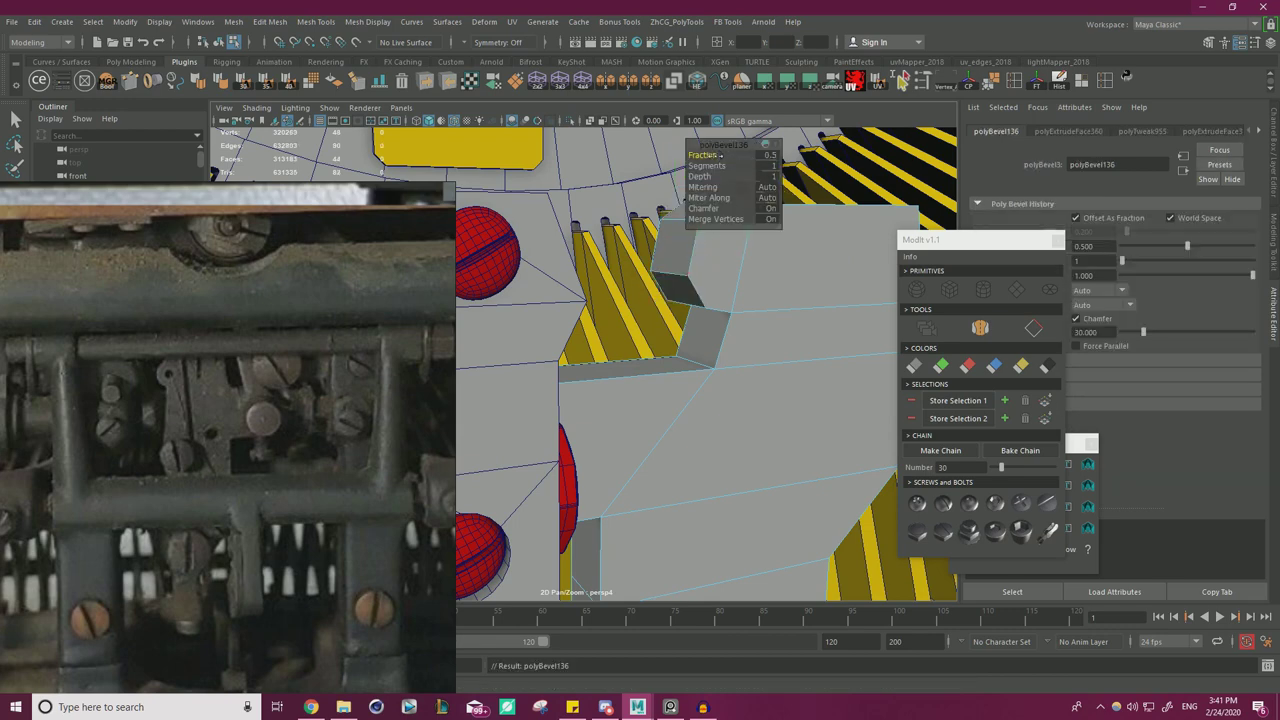
left_click_drag(704, 166, 709, 166)
left_click_drag(722, 268, 660, 275, "alt")
right_click_drag(608, 247, 560, 241)
key("q")
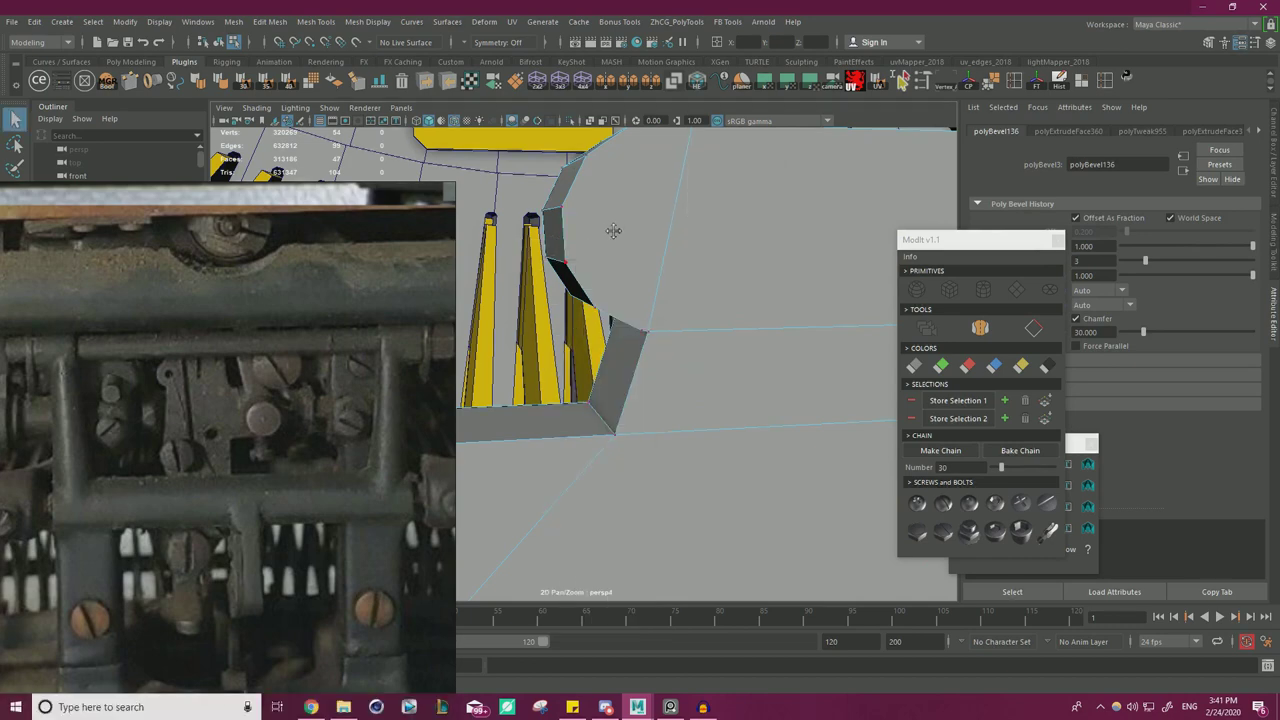
- Adjust the vertices on the raised block's rounded side and merge the plate's overlapping vertices with a 0.0001 distance threshold
middle_click_drag(612, 227, 632, 287, "alt")
left_click(602, 295)
key("w")
right_click_drag(687, 275, 689, 198, "shift")
left_click_drag(588, 305, 590, 286)
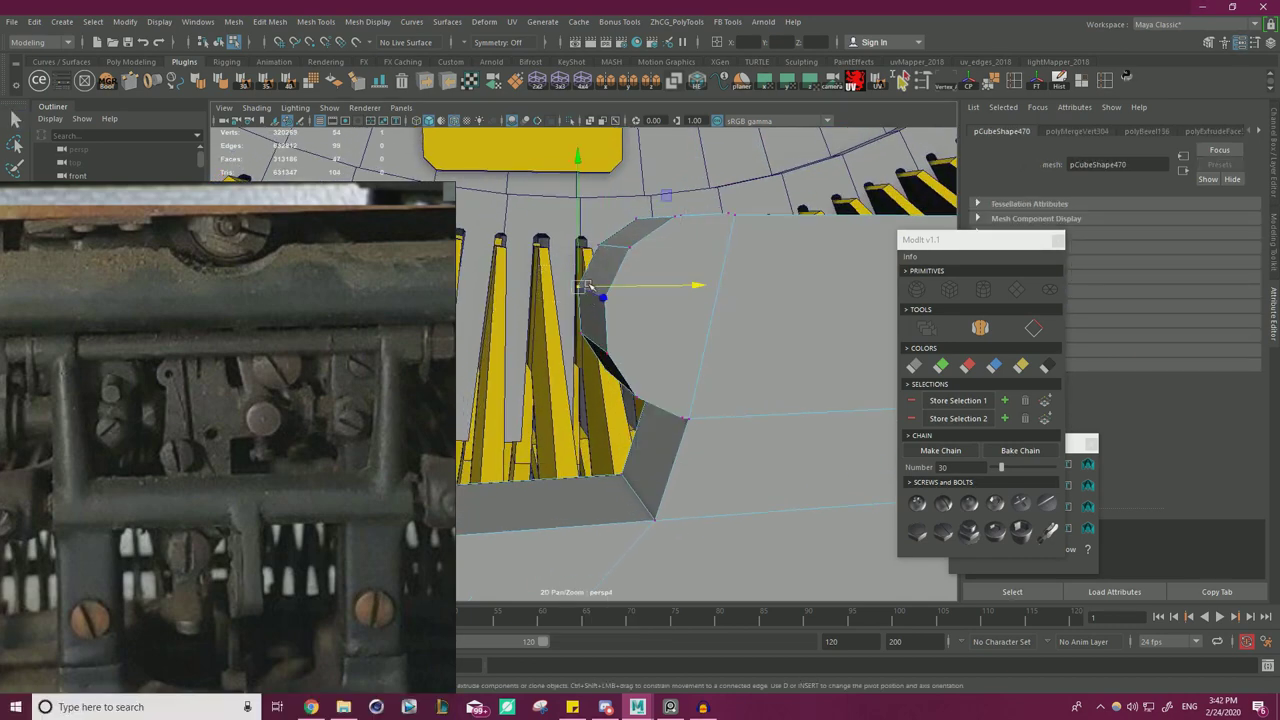
right_click_drag(684, 287, 274, 280, "alt")
left_click_drag(600, 330, 640, 430, "alt")
left_click_drag(573, 264, 797, 498)
right_click_drag(638, 345, 516, 347, "shift")
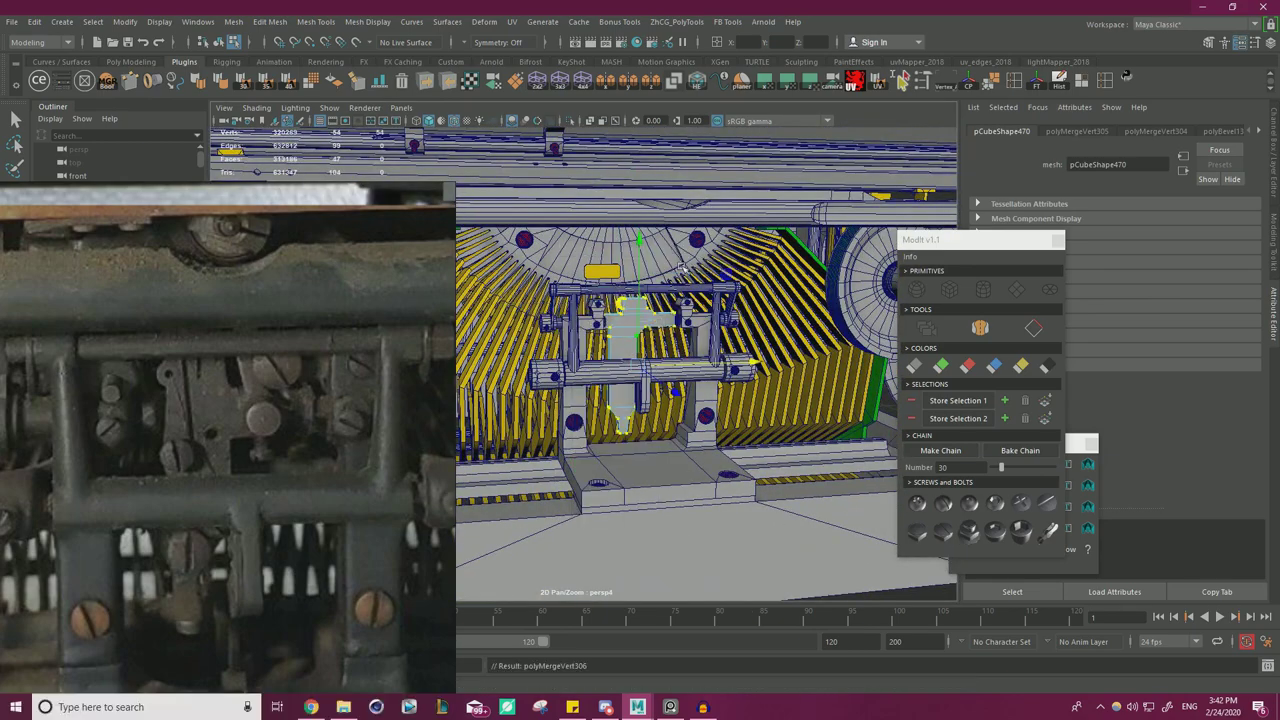
scroll(514, 346, "up", 3)
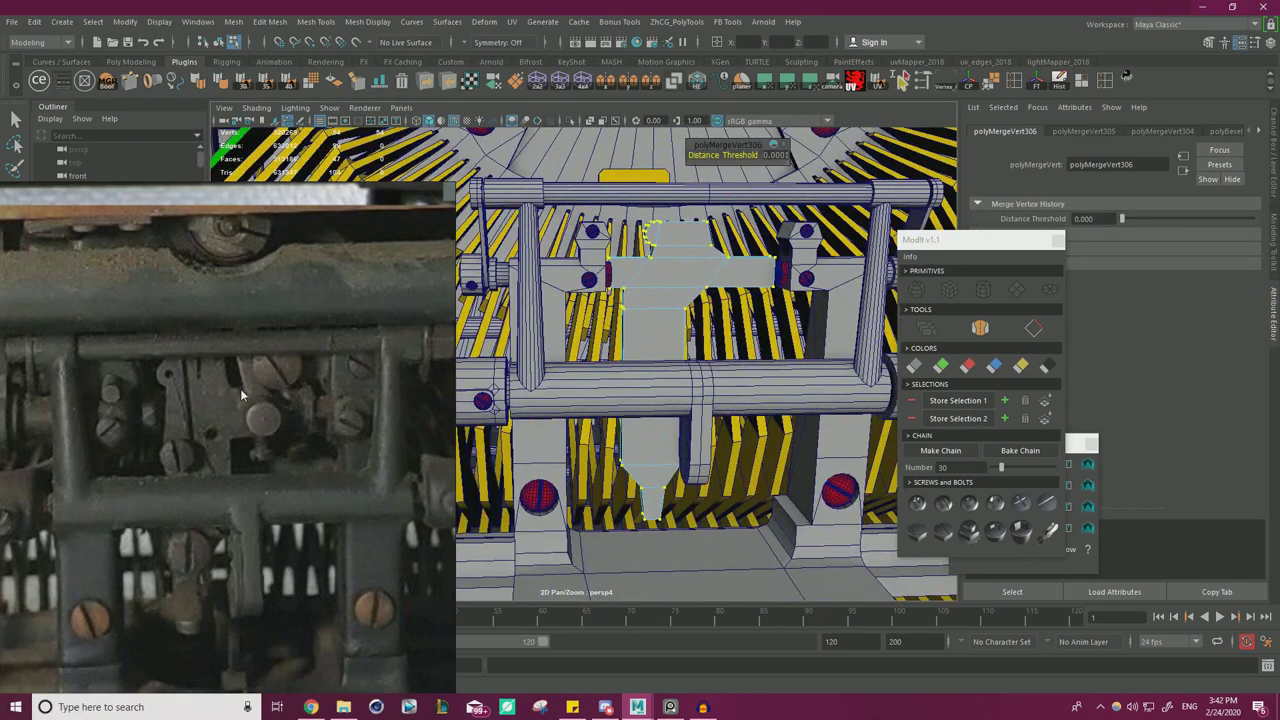
- Insert an edge loop across the plate's right arm, close to the raised block, and straighten it
scroll(693, 287, "up", 8)
right_click(693, 287)
right_click_drag(693, 287, 697, 272)
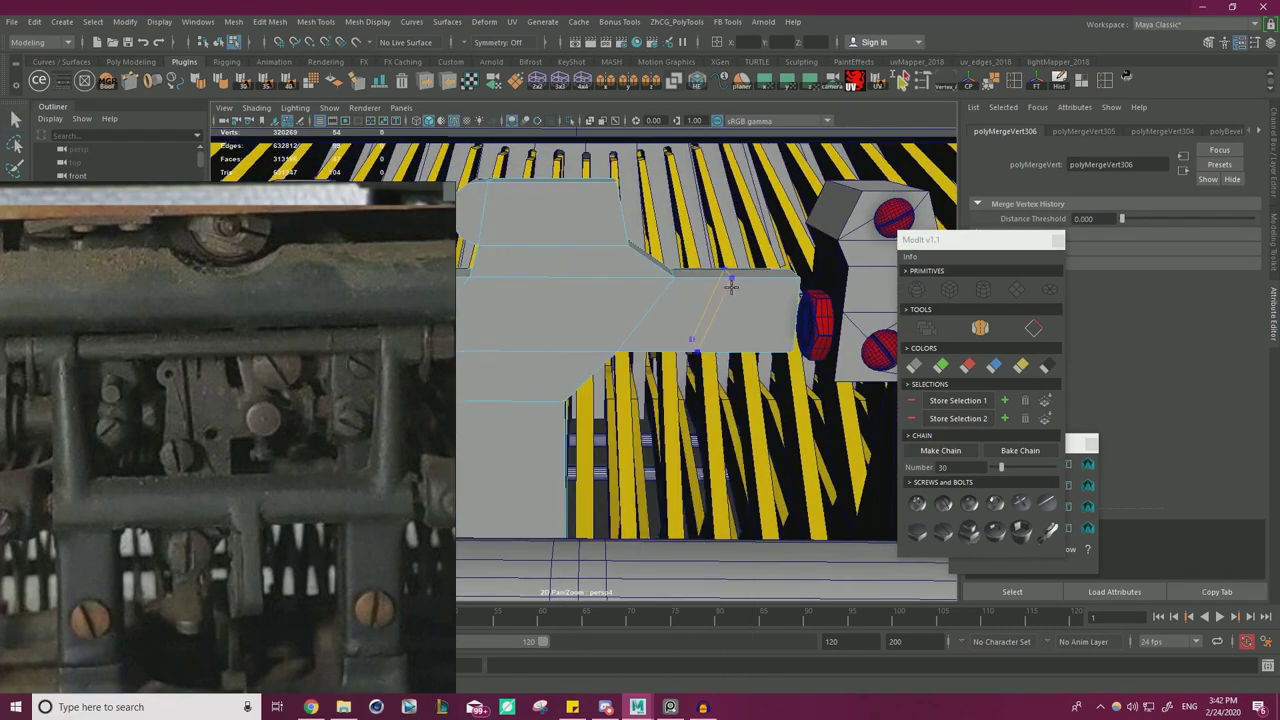
key("w")
right_click_drag(714, 309, 711, 268)
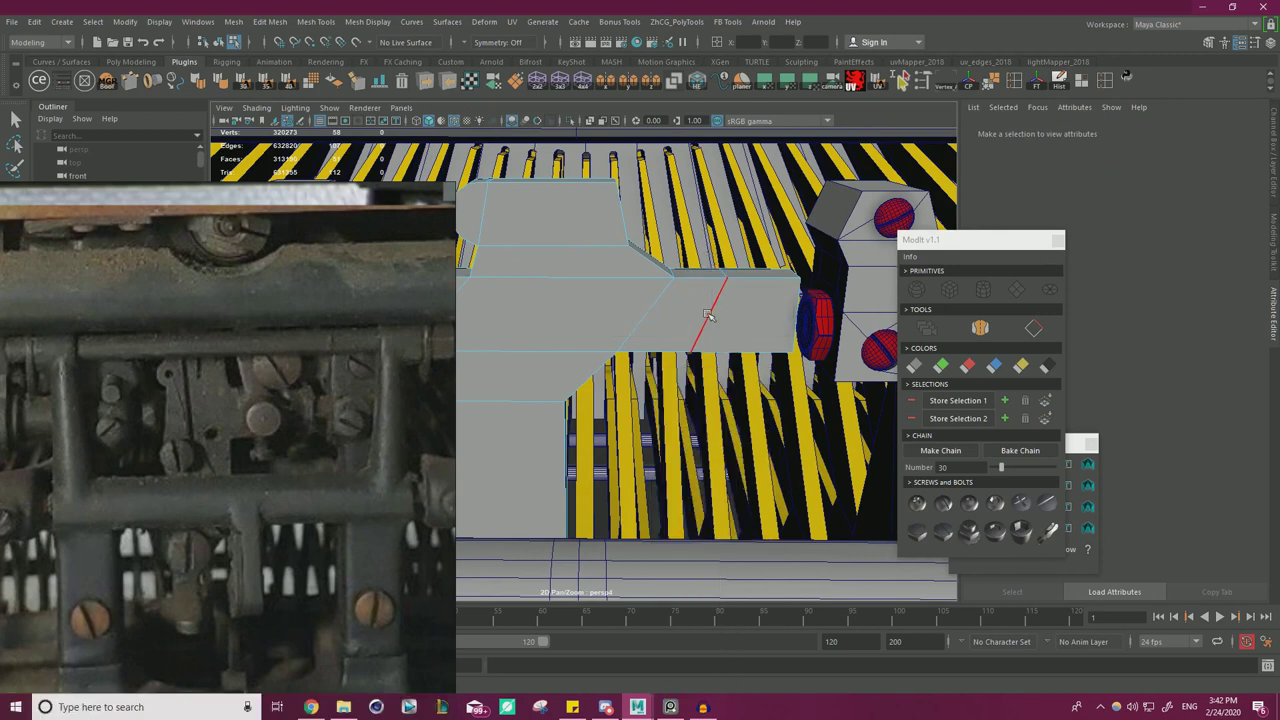
double_click(708, 314)
left_click_drag(628, 280, 681, 328, "alt")
- Extrude the arm's top face beside the raised block into an upright post, shift it left and align it with the block's height
right_click_drag(681, 328, 684, 374)
left_click(685, 380)
left_click_drag(688, 368, 688, 275, "shift")
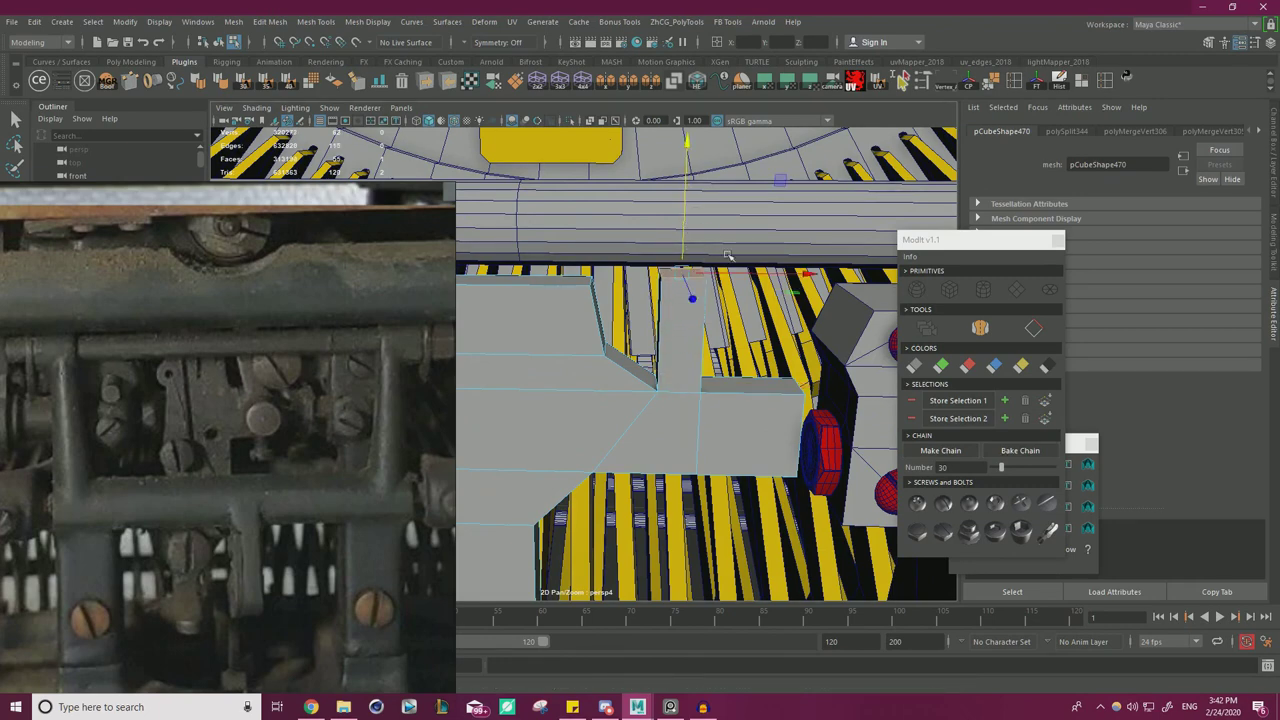
left_click(750, 277)
key("ctrl+z")
left_click_drag(754, 275, 740, 275)
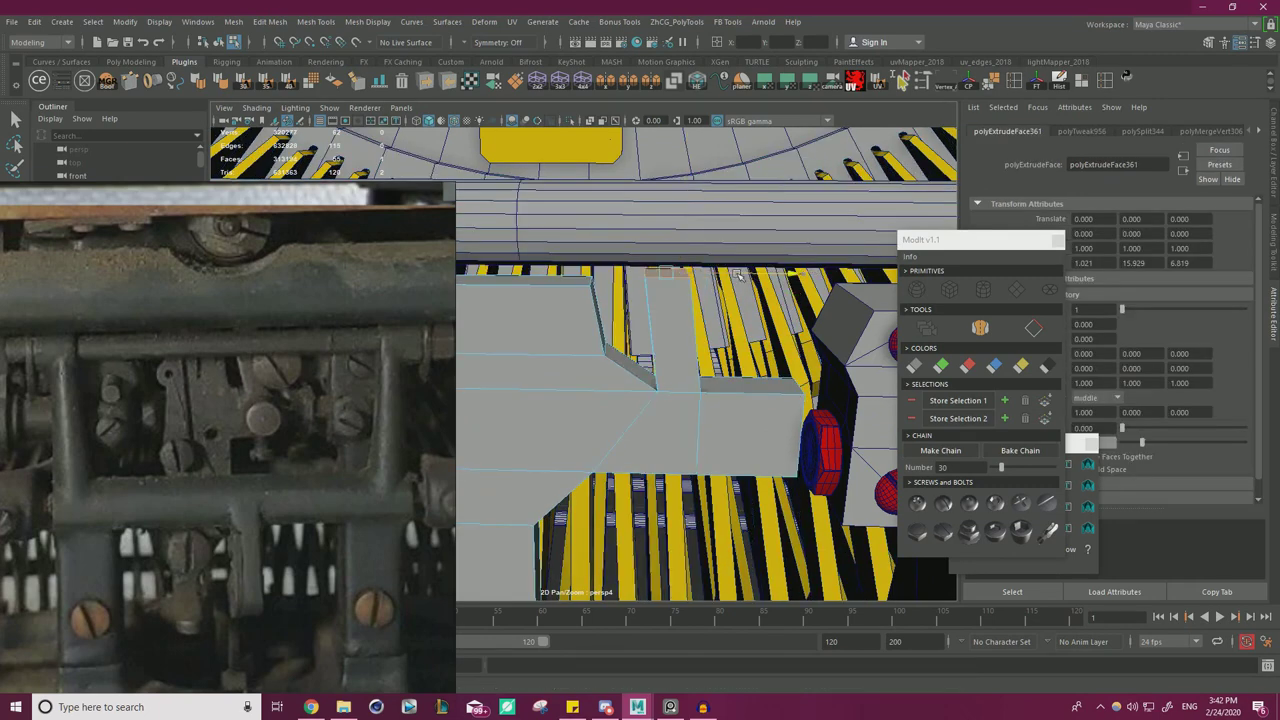
middle_click_drag(637, 279, 591, 287)
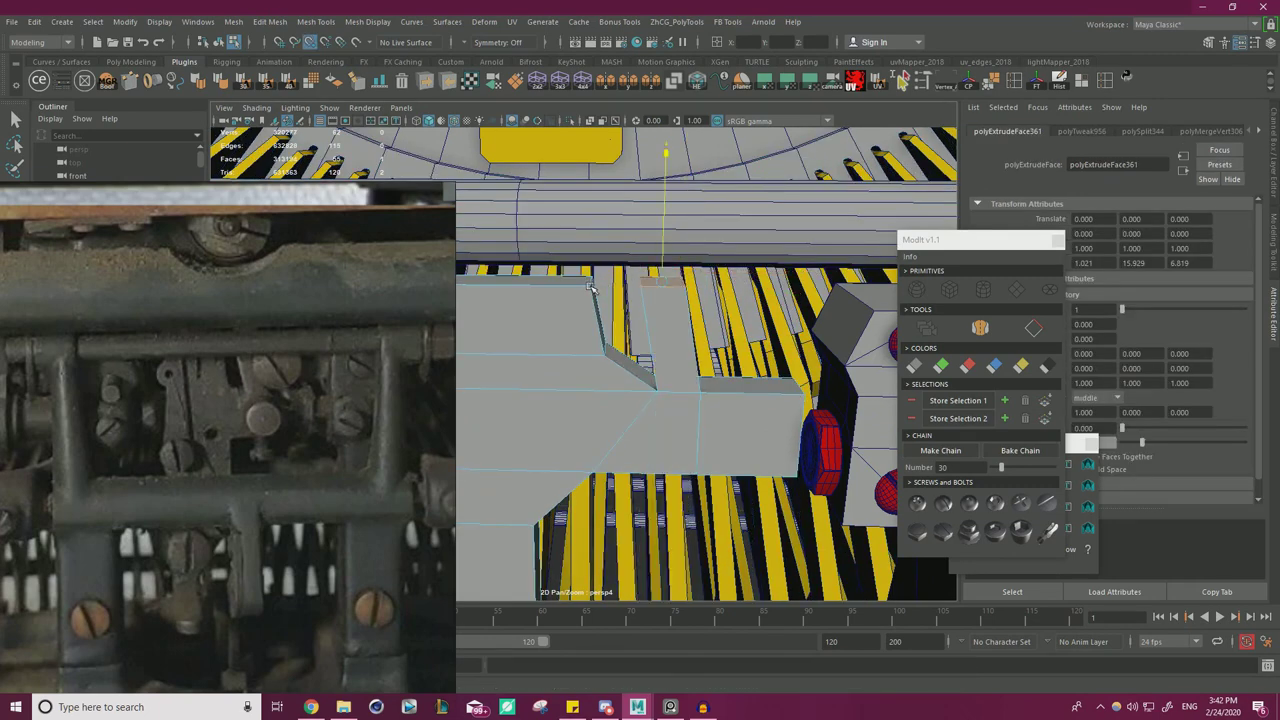
- Move the upper right vertices of the upright post inward to narrow its tip
left_click_drag(730, 297, 648, 308, "alt")
right_click(648, 308)
right_click_drag(648, 308, 592, 305)
left_click_drag(607, 299, 687, 286)
key("ctrl+z")
middle_click_drag(686, 286, 664, 307)
left_click_drag(735, 284, 712, 286)
right_click_drag(738, 289, 530, 370, "alt")
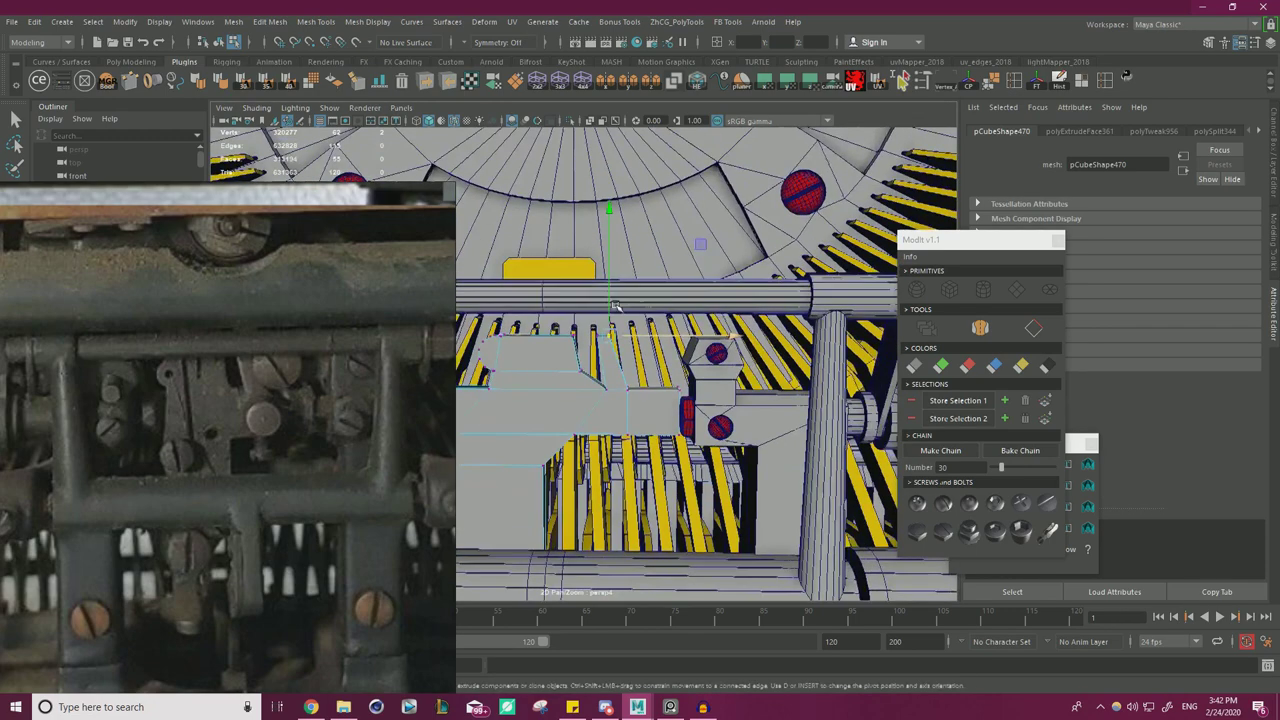
- Return to object selection, clear it, and compare the front bracket with the reference photo
left_click_drag(530, 370, 430, 325, "alt")
right_click_drag(430, 325, 540, 287, "alt")
left_click_drag(540, 286, 572, 279, "alt")
right_click_drag(867, 190, 926, 168)
left_click(920, 176)
left_click_drag(700, 262, 362, 385, "alt")
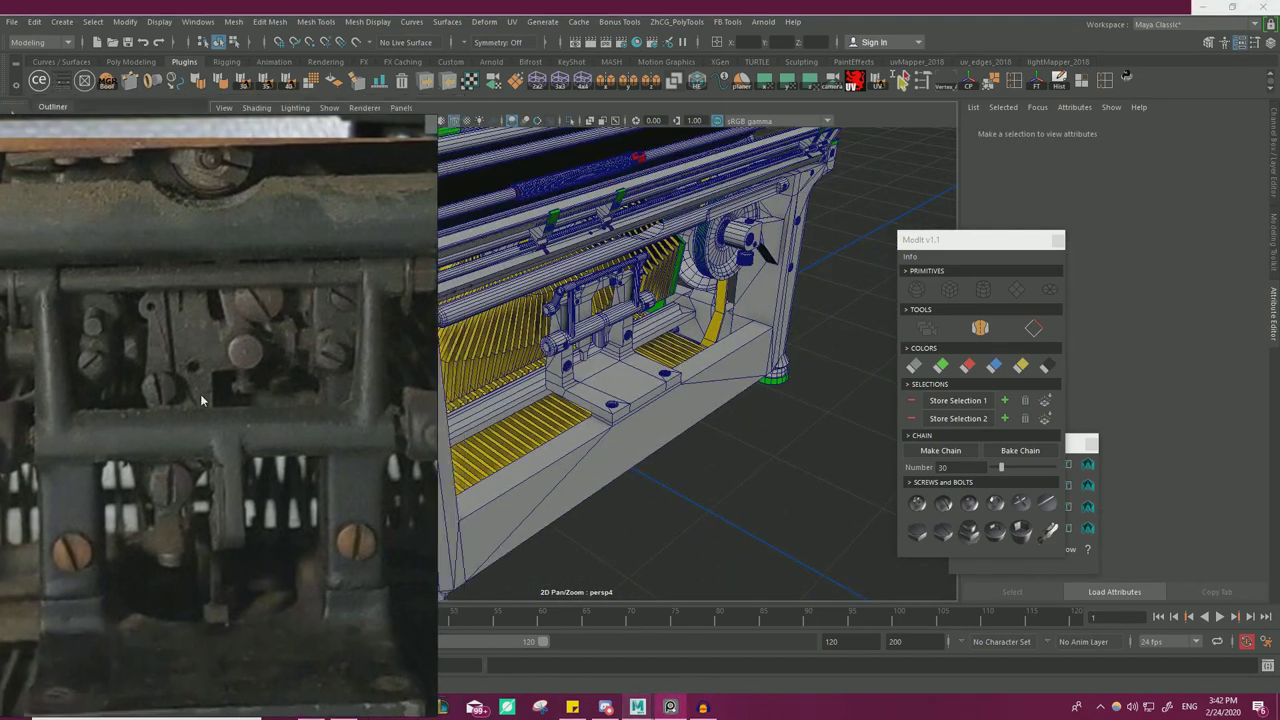
scroll(200, 394, "down", 2)
right_click_drag(298, 391, 181, 444)
right_click_drag(500, 345, 640, 335, "alt")
left_click_drag(640, 335, 598, 291, "alt")
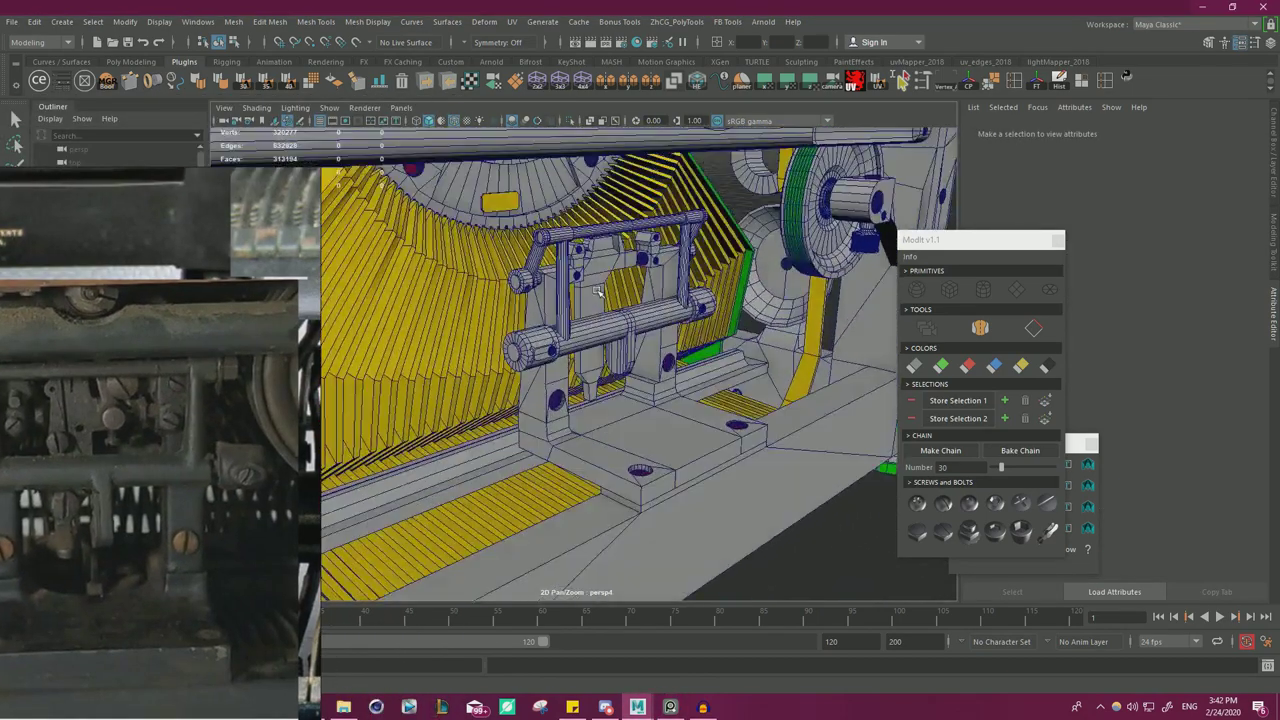
- Select the bracket's upper and lower bars, its uprights and the small cylinders at the upper end
left_click(581, 202)
left_click_drag(581, 202, 549, 205, "alt")
left_click(552, 208, "shift")
right_click_drag(487, 283, 588, 311, "alt")
left_click(483, 278, "shift")
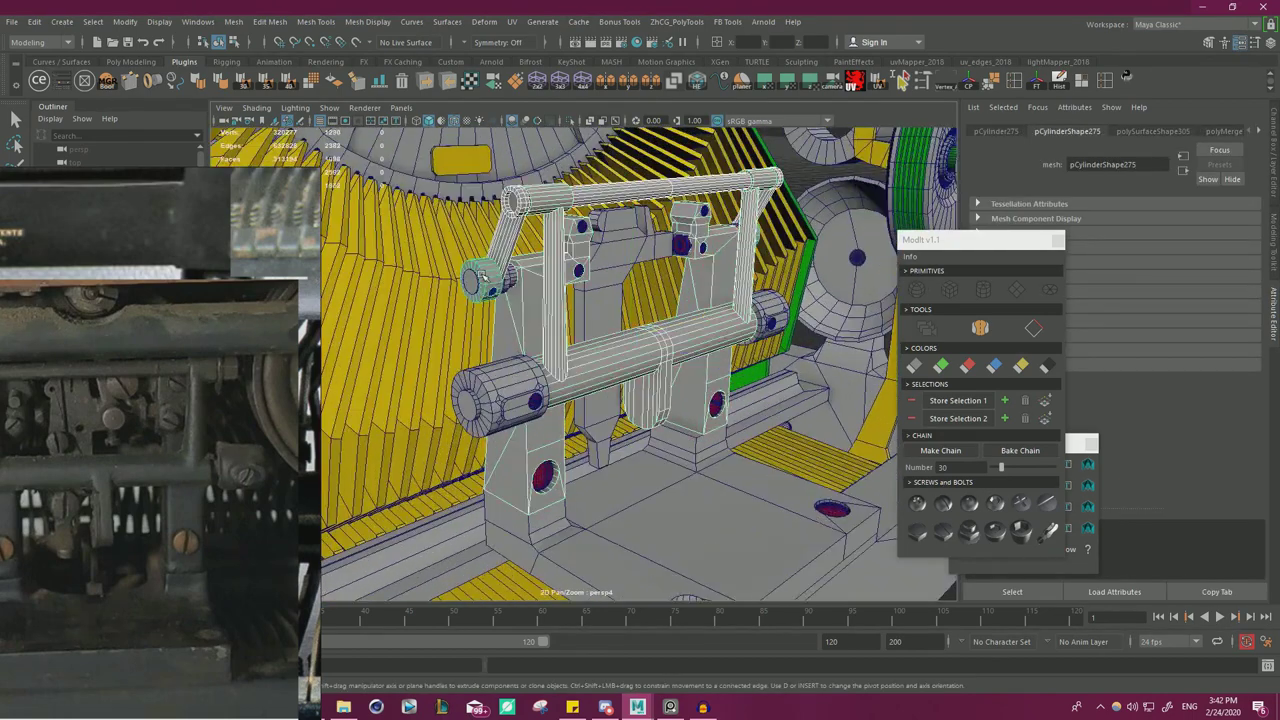
key("Up")
key("f")
left_click(461, 277)
left_click(497, 256, "shift")
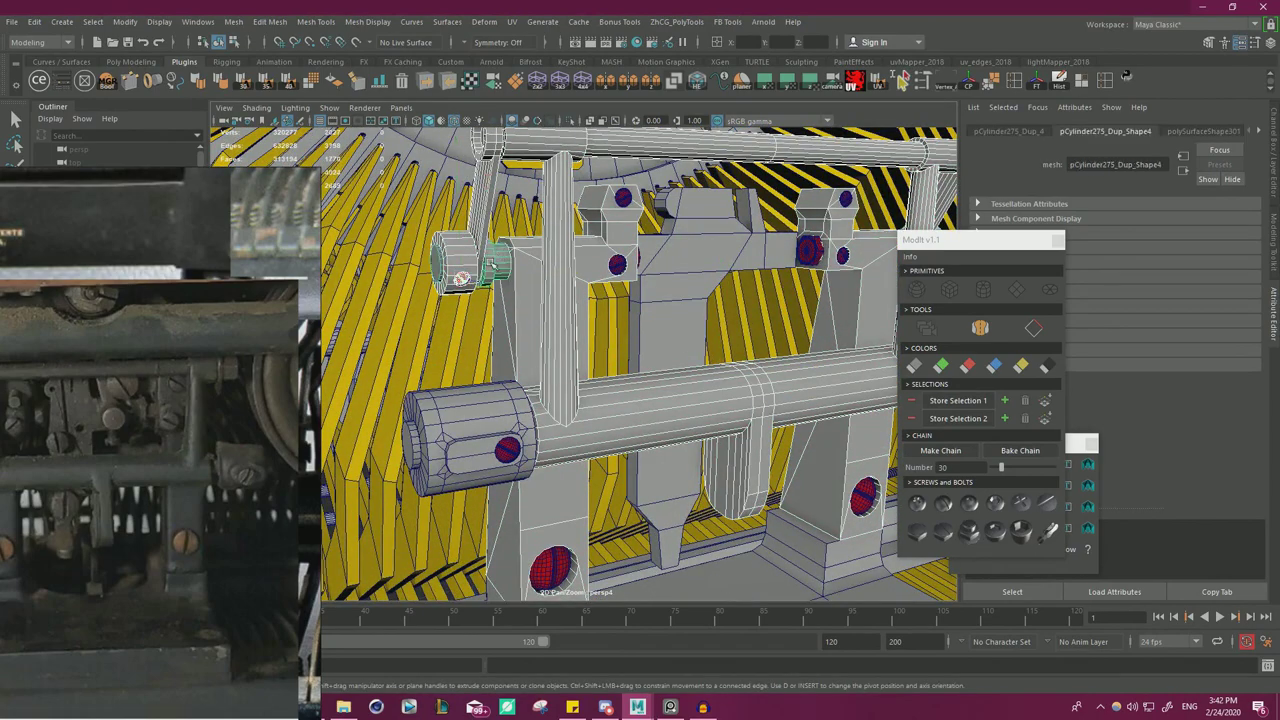
left_click_drag(500, 258, 470, 272, "alt")
right_click_drag(600, 280, 530, 285, "alt")
left_click(640, 284, "shift")
- Add the remaining cylinders and small screws around the bracket's upper part to the selection
left_click_drag(640, 284, 617, 283, "alt")
right_click_drag(605, 284, 764, 305, "alt")
middle_click_drag(764, 305, 650, 302, "alt")
left_click_drag(650, 302, 586, 286, "alt")
left_click(567, 279)
left_click(419, 262, "shift")
left_click(409, 190, "shift")
left_click_drag(500, 232, 666, 267, "alt")
left_click(450, 263, "shift")
left_click(422, 269, "shift")
right_click_drag(475, 242, 600, 282, "alt")
middle_click_drag(600, 282, 640, 288, "alt")
key("ctrl+z")
left_click(465, 181, "shift")
left_click(463, 269, "shift")
- Add the large end collar of the lower bar and its screw to the selection
right_click_drag(463, 272, 370, 310, "alt")
middle_click_drag(400, 400, 410, 320, "alt")
left_click_drag(430, 335, 576, 390, "alt")
left_click(534, 443, "shift")
right_click_drag(534, 443, 490, 428, "alt")
left_click(506, 350, "shift")
right_click_drag(506, 350, 598, 378, "alt")
middle_click_drag(350, 325, 570, 318, "alt")
left_click(671, 322, "shift")
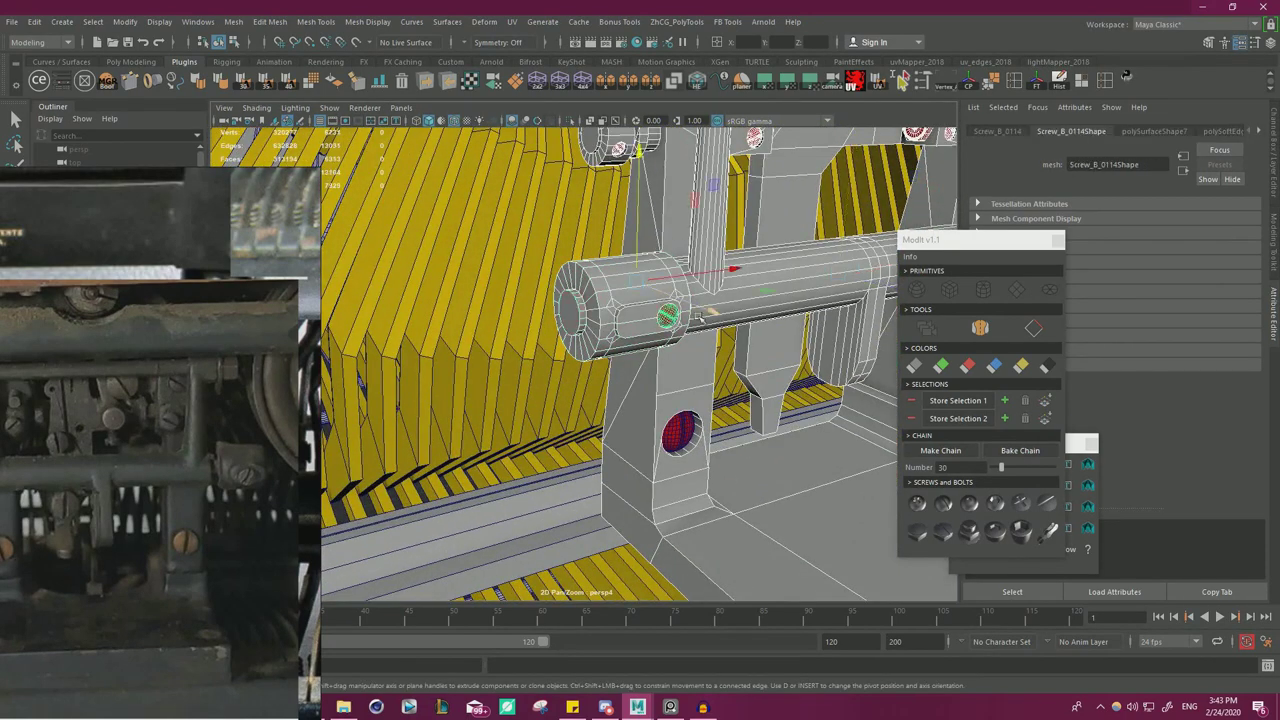
right_click_drag(671, 320, 590, 300, "alt")
left_click_drag(600, 300, 779, 253, "alt")
right_click_drag(790, 242, 706, 242)
left_click_drag(660, 255, 500, 290, "alt")
mouse_move(500, 290)
right_mouse_down("alt")
mouse_move(408, 286)
mouse_move(490, 292)
right_mouse_up("alt")
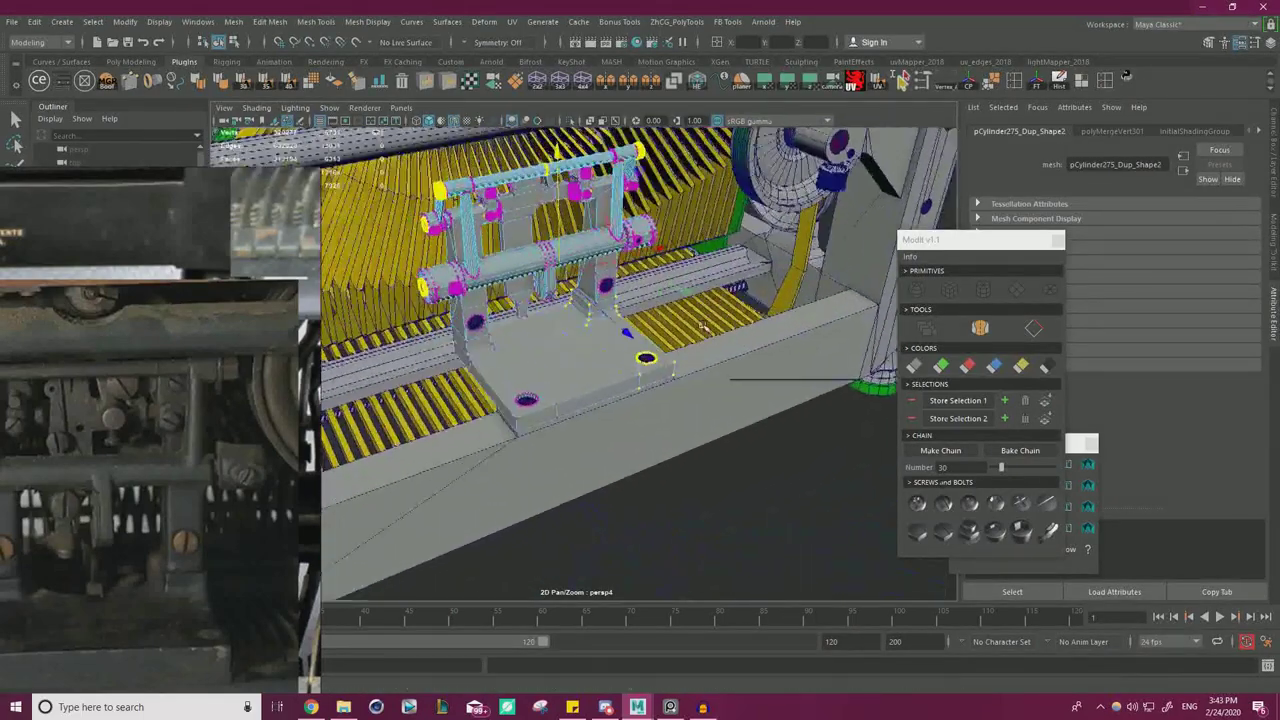
middle_click_drag(490, 292, 535, 290, "alt")
key("ctrl+z")
- Add the two lower upright screws, and select all vertices of the bracket's upright part except the front of the base plate
right_click_drag(440, 305, 511, 322, "alt")
left_click(505, 318)
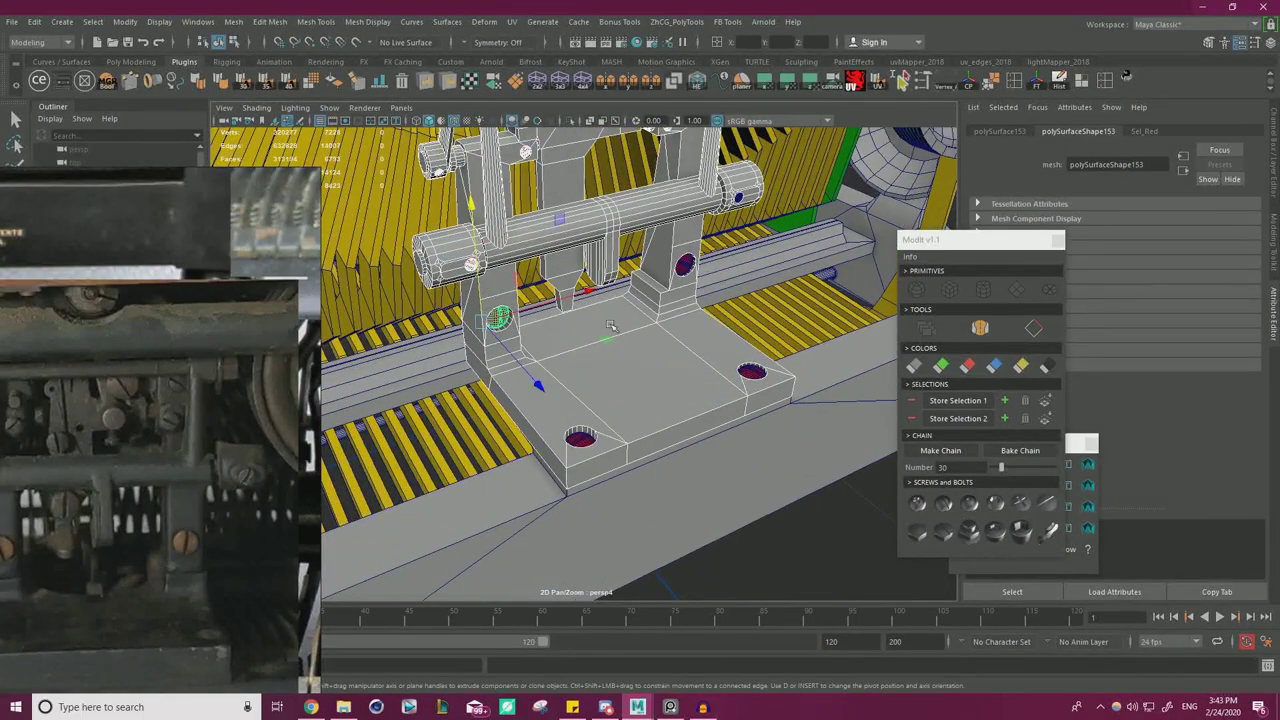
left_click(687, 265, "shift")
right_click_drag(687, 267, 600, 275, "alt")
left_click_drag(600, 275, 766, 281, "alt")
right_click_drag(855, 259, 600, 272)
left_click_drag(600, 272, 668, 237, "alt")
key("4")
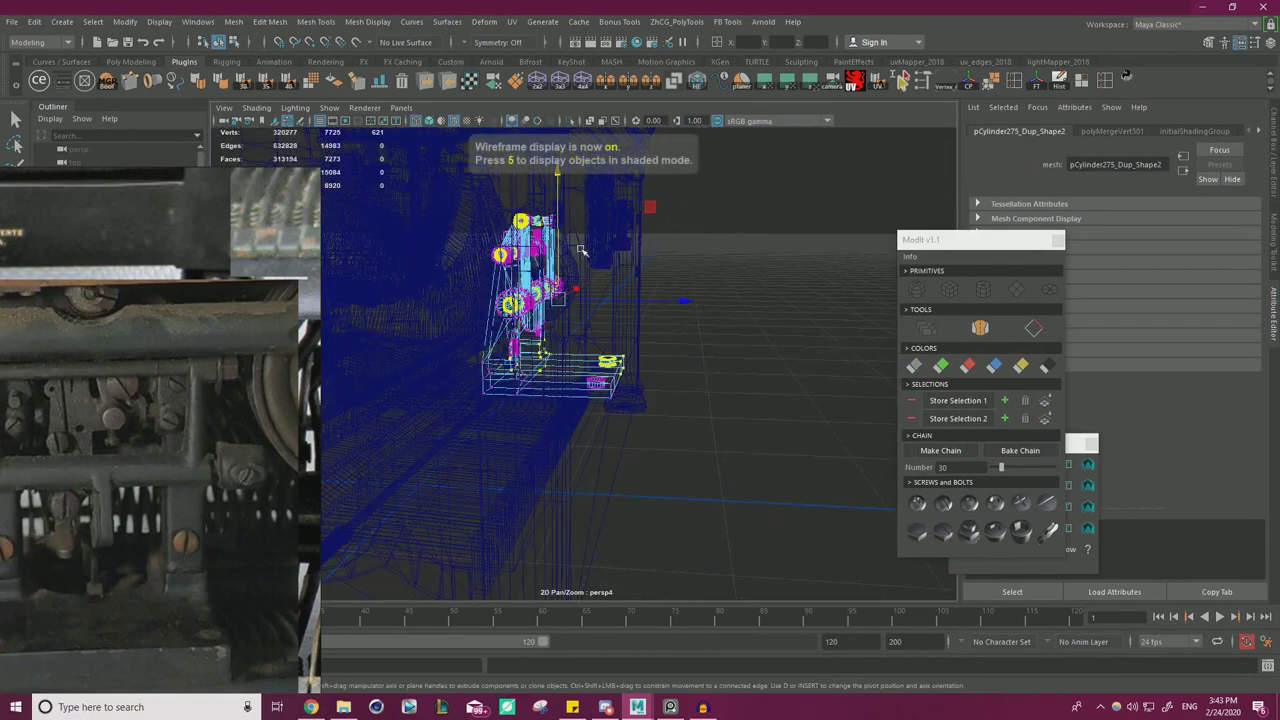
left_click_drag(565, 180, 456, 346)
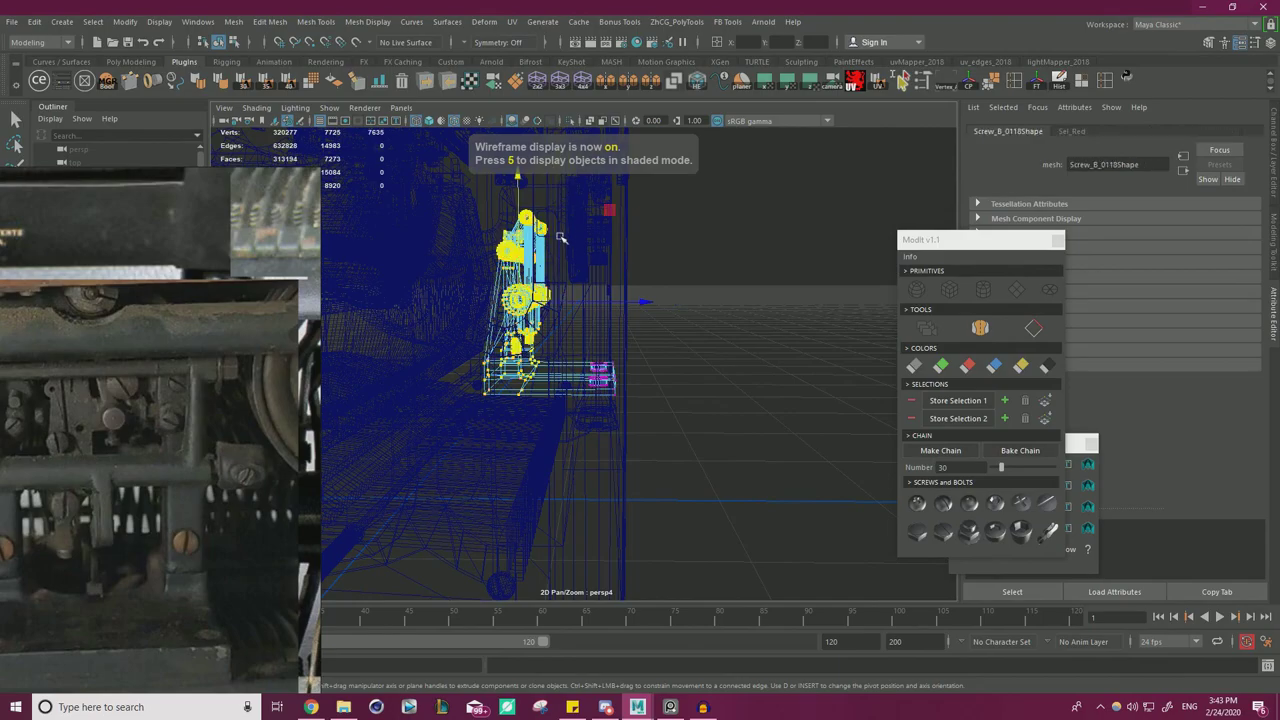
- Shift the selected bracket vertices slightly back toward the type bars, then leave vertex editing and clear the selection
key("5")
left_click_drag(560, 238, 492, 262, "alt")
right_click_drag(492, 262, 712, 314, "alt")
scroll(712, 315, "down", 6)
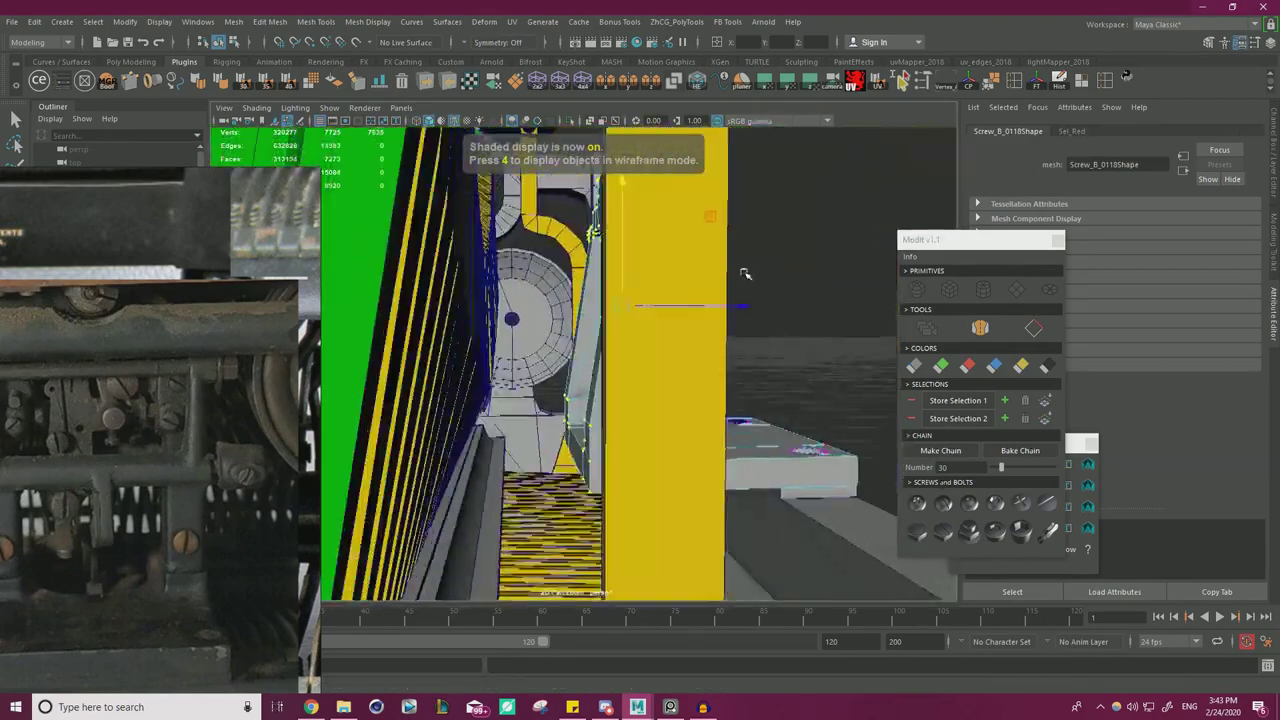
left_click_drag(715, 316, 711, 316)
left_click_drag(711, 316, 675, 331, "alt")
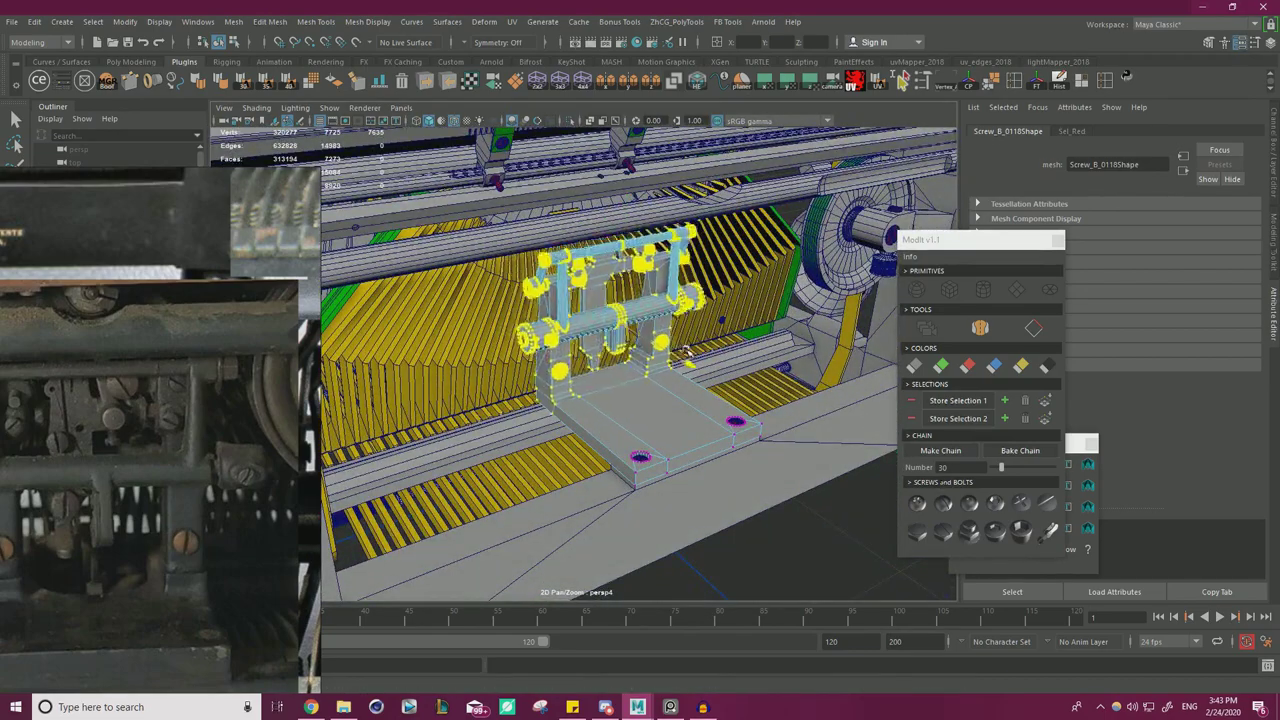
right_click_drag(665, 350, 575, 338, "alt")
left_click_drag(575, 338, 595, 306, "alt")
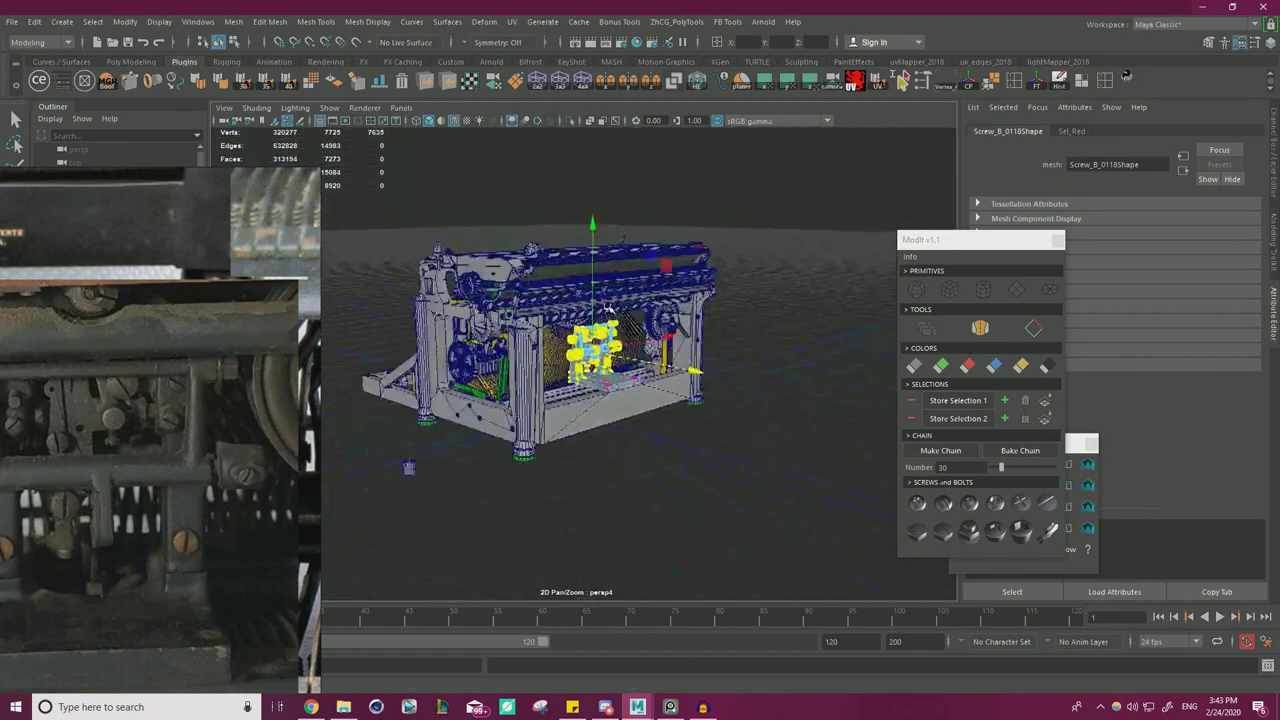
right_click_drag(723, 369, 768, 364, "alt")
mouse_move(690, 352)
left_mouse_down("alt")
mouse_move(737, 343)
mouse_move(695, 355)
left_mouse_up("alt")
right_click_drag(798, 291, 829, 277)
left_click(829, 278)
left_click_drag(800, 283, 654, 292, "alt")
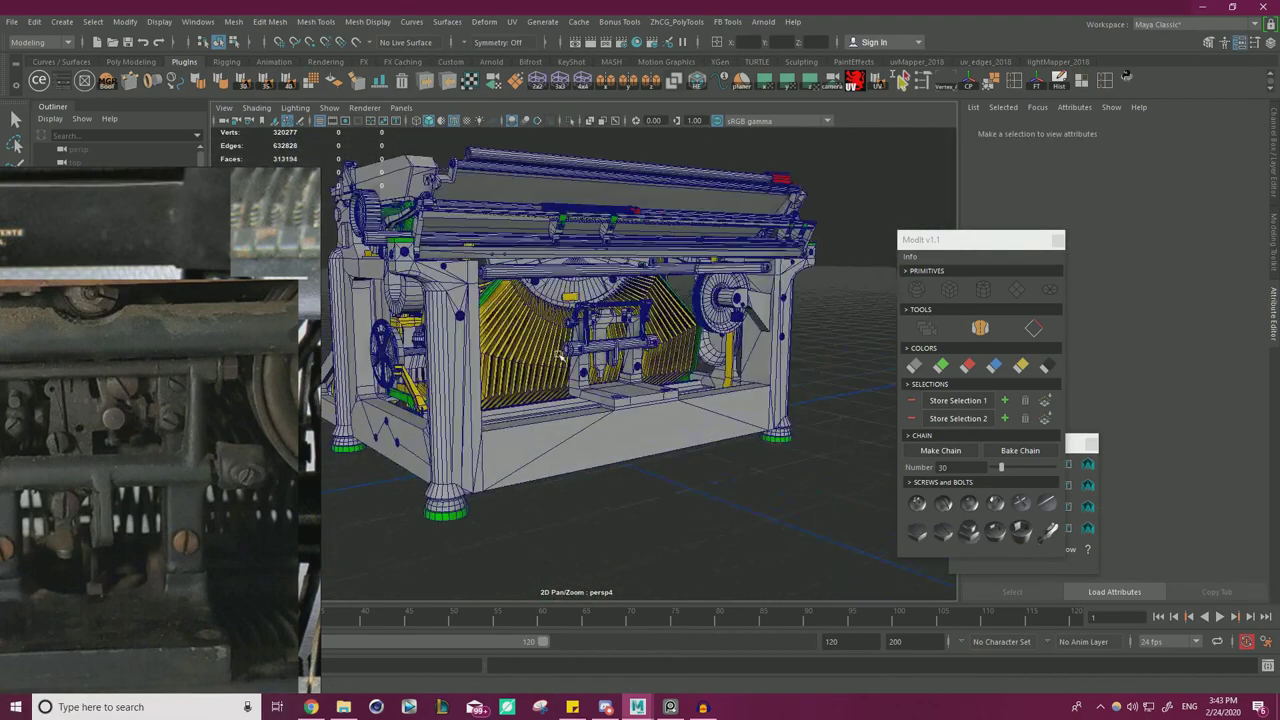
- Bring the central plate into vertex editing and compare its shape with the reference photo
scroll(596, 359, "up", 10)
middle_click_drag(634, 253, 580, 325, "alt")
scroll(640, 328, "up", 5)
left_click_drag(638, 329, 649, 362, "alt")
left_click(649, 362)
right_click_drag(649, 362, 622, 355)
scroll(618, 335, "down", 5)
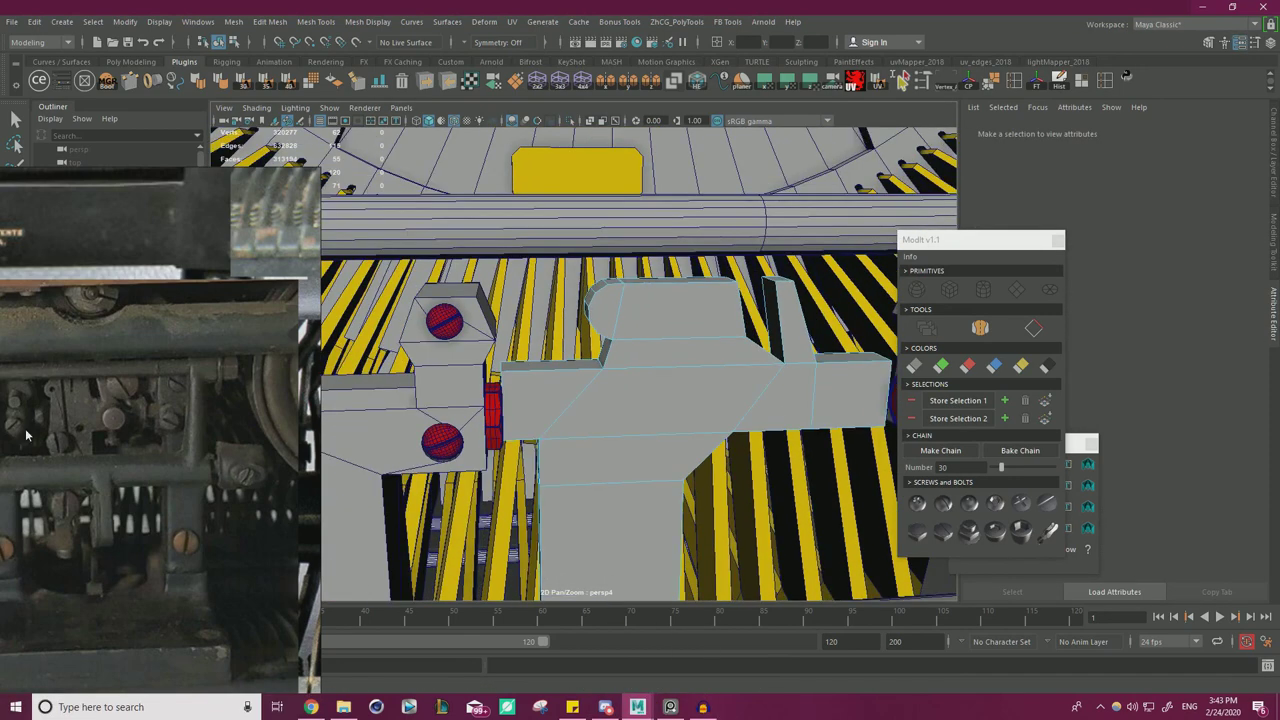
right_click_drag(30, 434, 159, 401)
left_click_drag(661, 378, 590, 322, "alt")
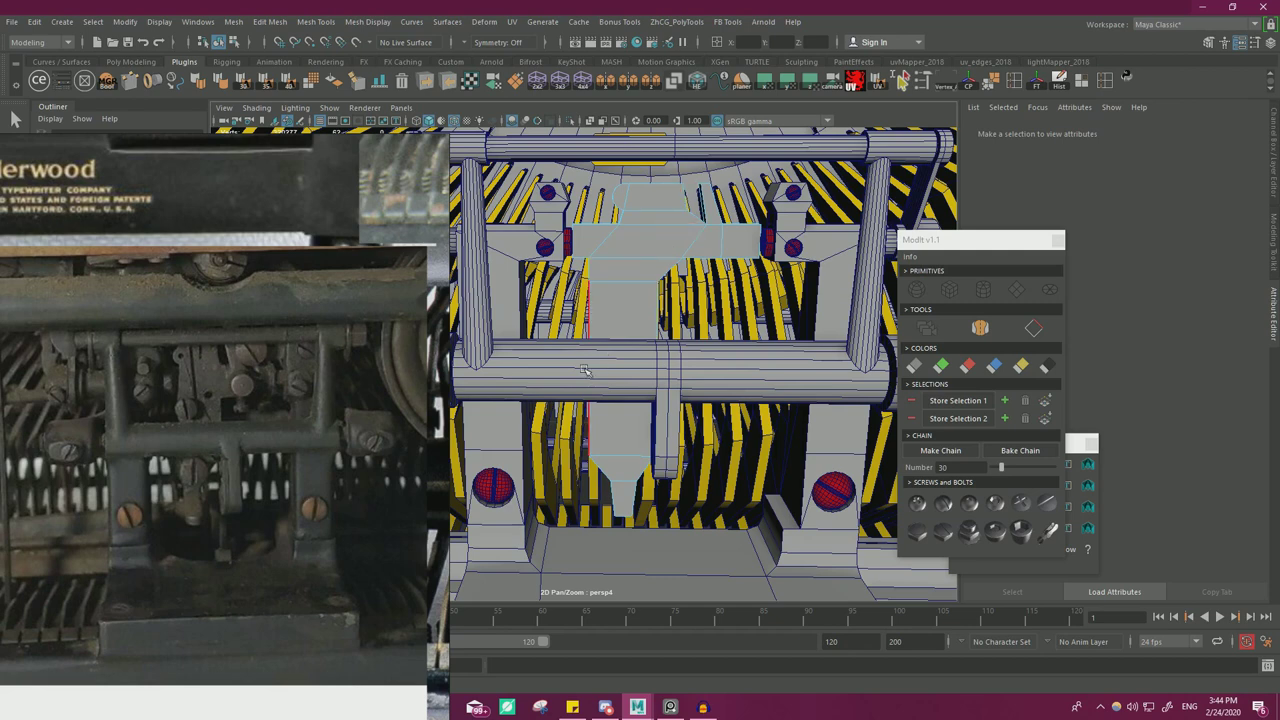
- Move the left vertices at the hanging strip's tapered lower end outward to widen the taper
scroll(491, 487, "up", 5)
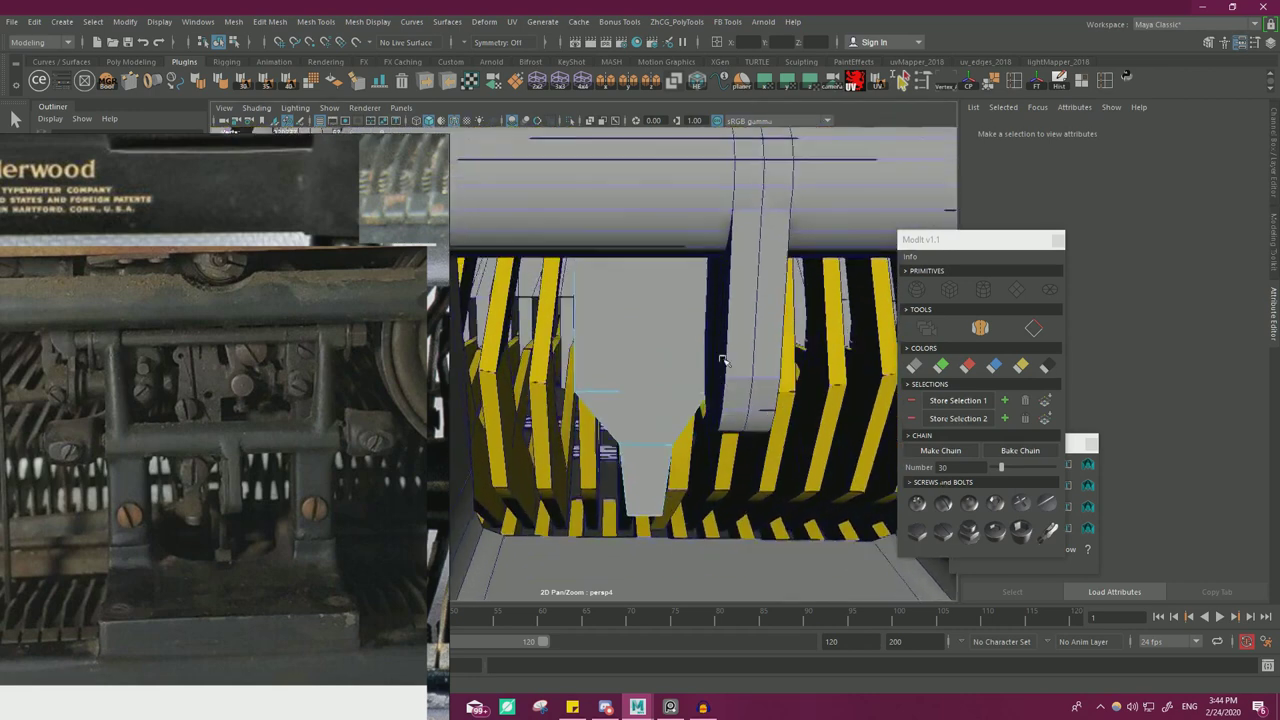
left_click(590, 318)
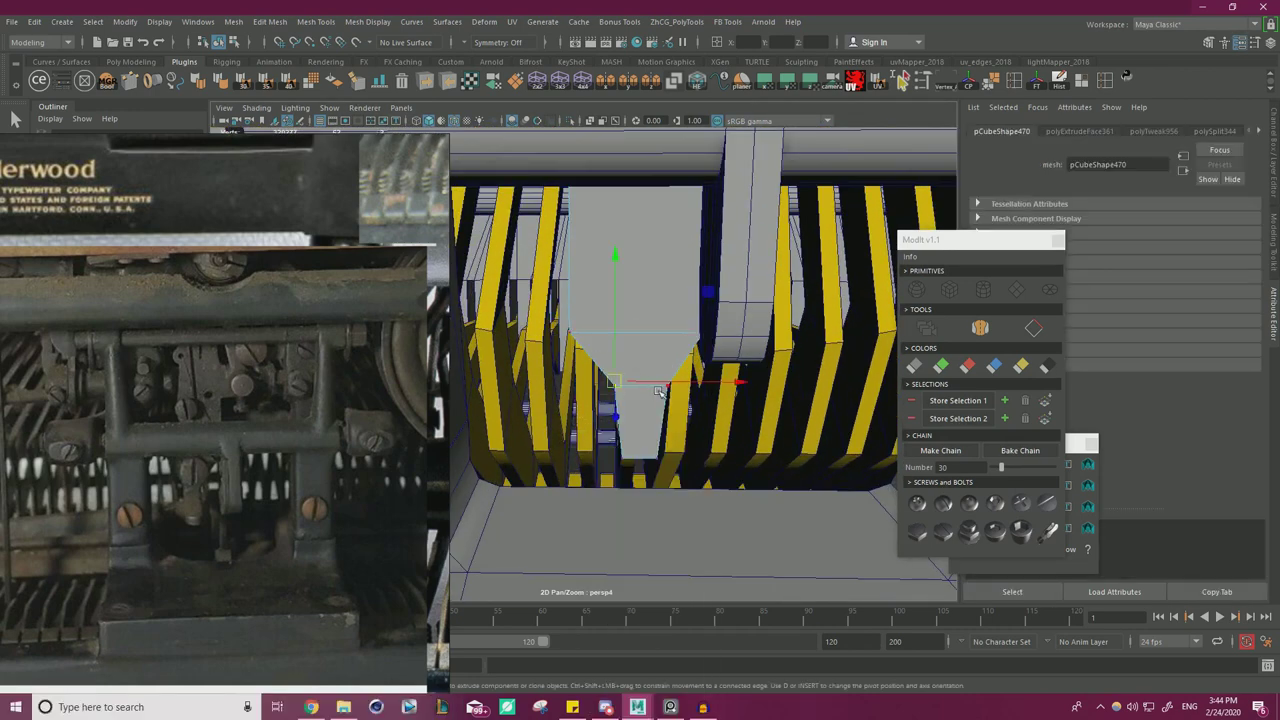
left_click(656, 379)
key("ctrl+z")
left_click_drag(677, 382, 661, 382)
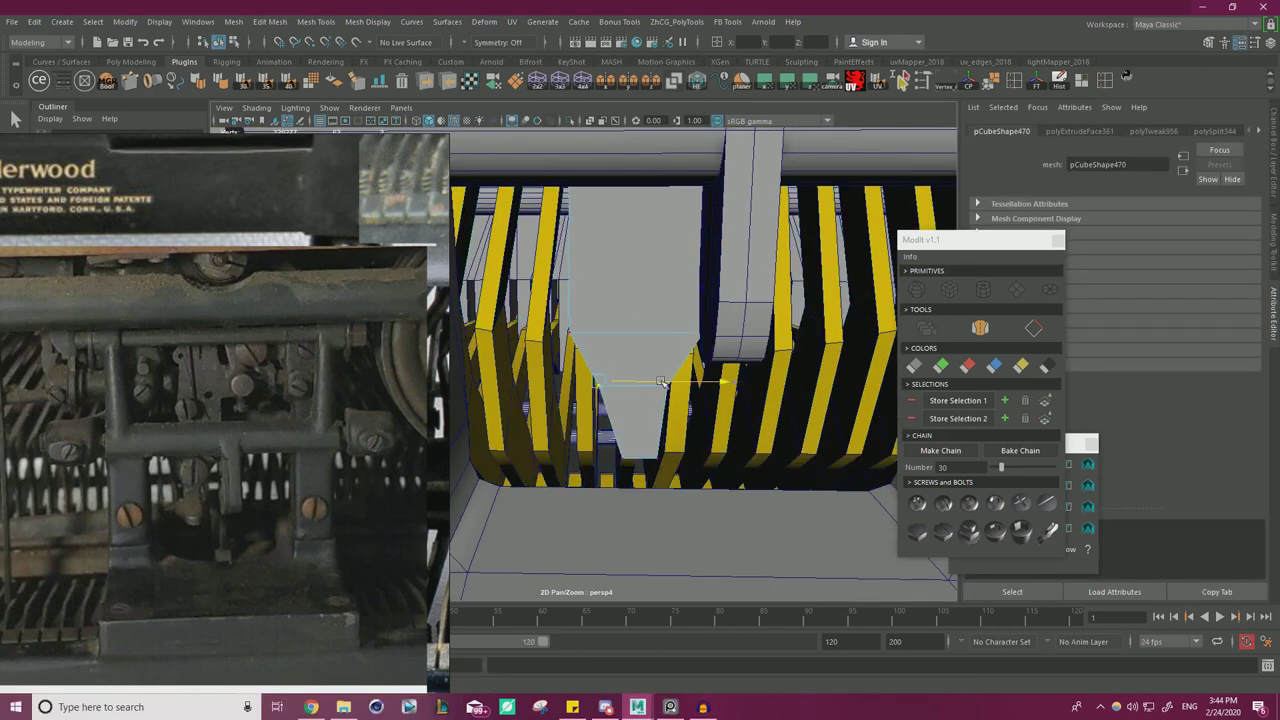
left_click_drag(718, 416, 707, 382)
left_click_drag(642, 430, 663, 455)
right_click_drag(705, 459, 650, 420, "alt")
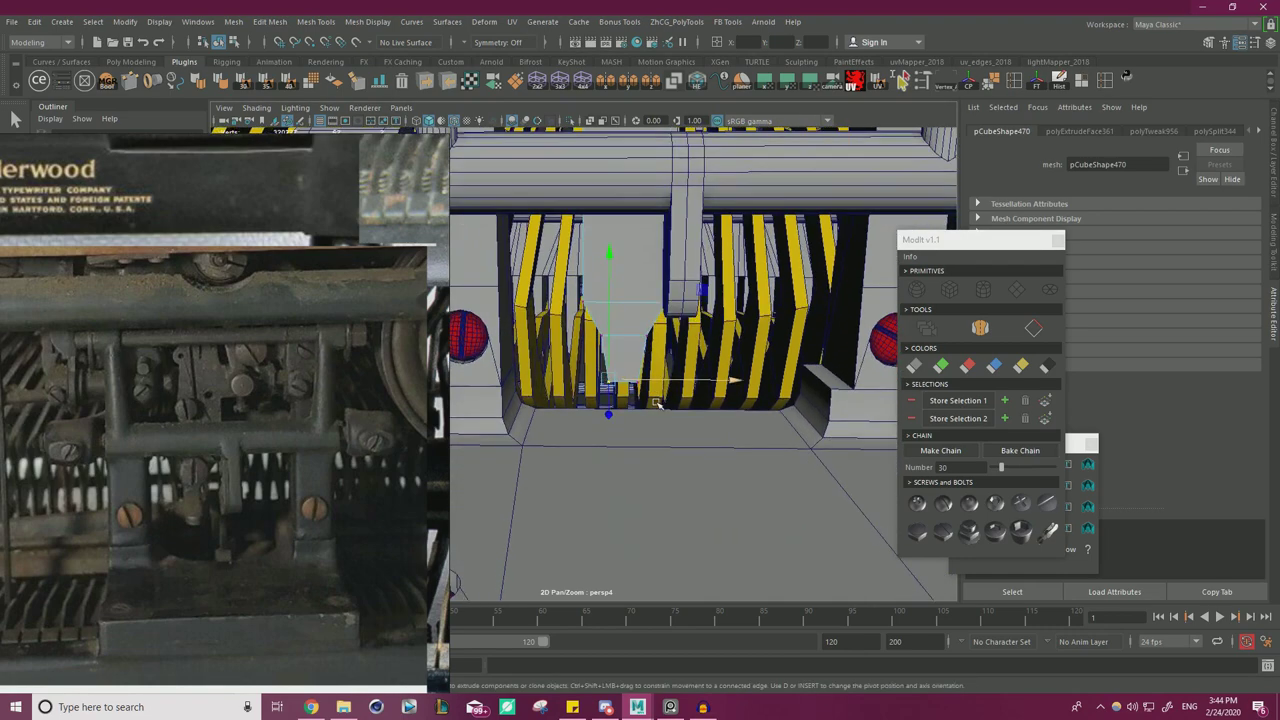
- Adjust the strip's bottom left vertices and insert an edge loop just above its lower end
left_click_drag(650, 420, 440, 495, "alt")
left_click_drag(542, 307, 606, 314, "alt")
right_click_drag(606, 314, 690, 400, "alt")
middle_click_drag(690, 400, 622, 402, "alt")
left_click_drag(622, 450, 562, 405, "alt")
mouse_move(607, 342)
left_mouse_down()
mouse_move(603, 314)
mouse_move(576, 334)
mouse_move(626, 371)
mouse_move(598, 343)
left_mouse_up()
key("ctrl+shift+x")
left_click(565, 350, "ctrl")
key("w")
- Extrude the small front face at the strip's lower end forward into a tab
right_click_drag(594, 314, 645, 445)
left_click(605, 366)
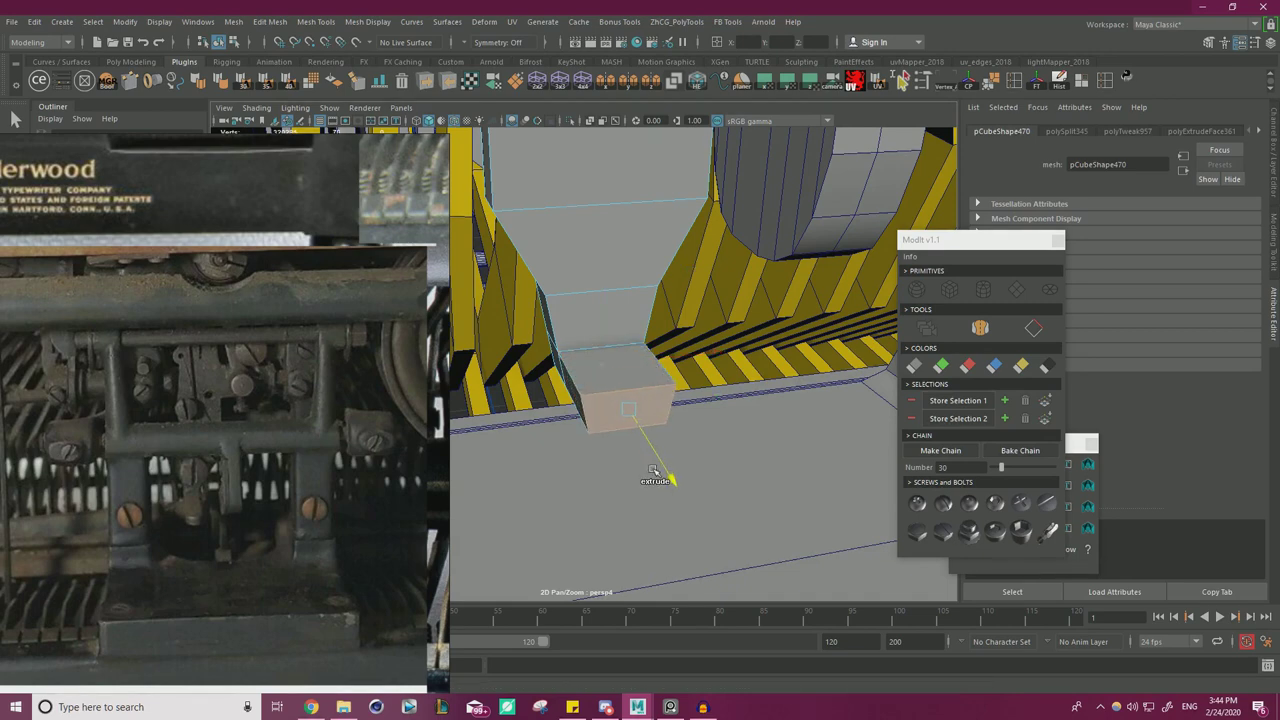
left_click_drag(677, 444, 596, 380, "alt")
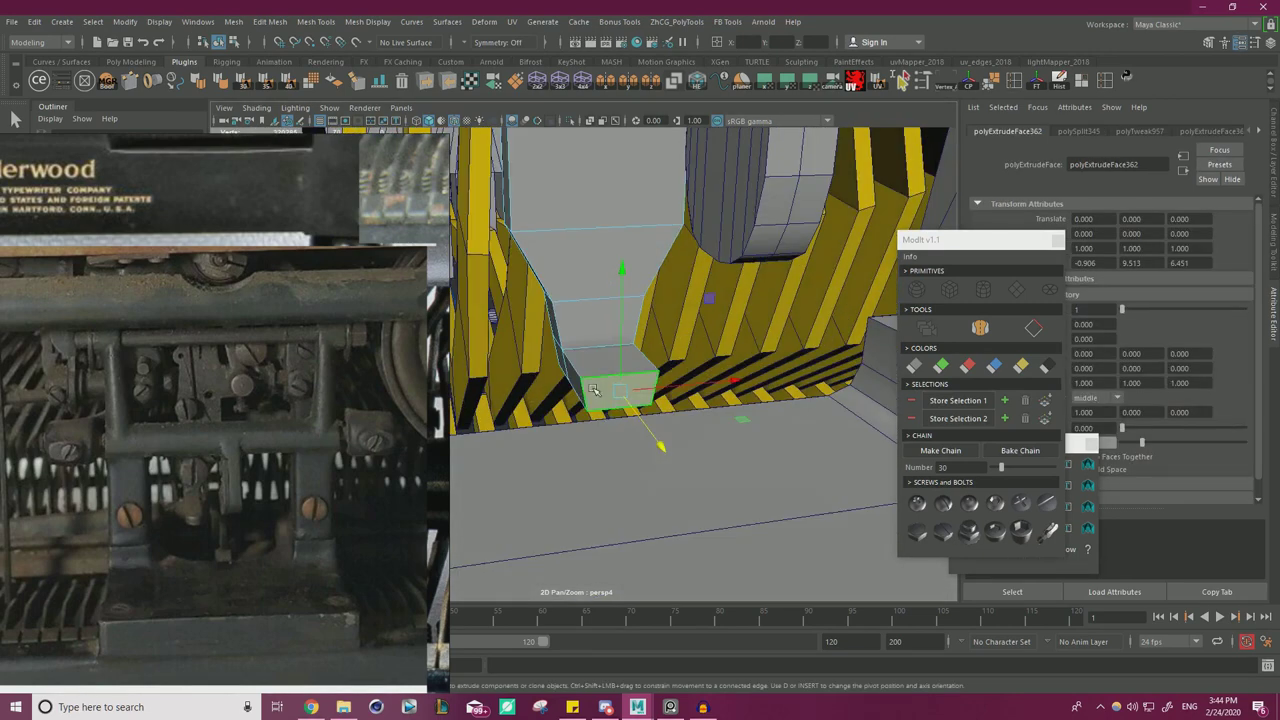
right_click_drag(593, 322, 593, 391)
- Adjust the side vertices and edges of the forward tab to refine its outline
right_click_drag(579, 295, 579, 290)
left_click(578, 362)
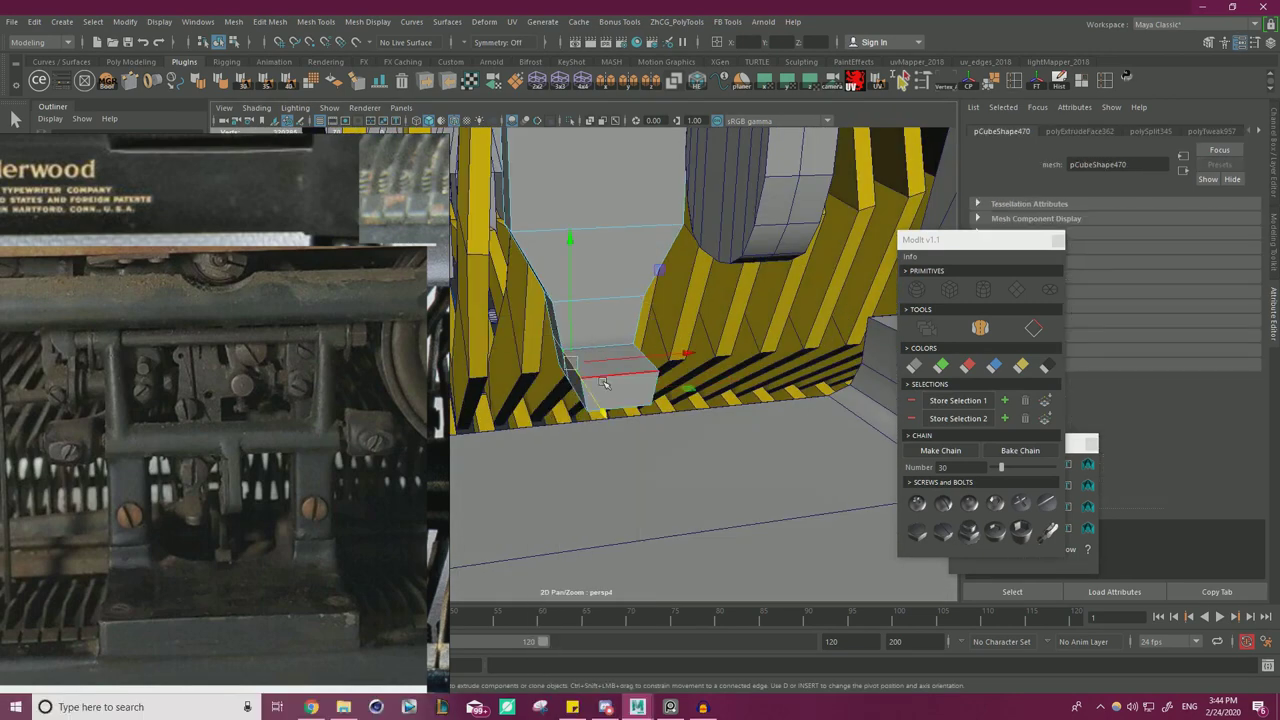
left_click_drag(572, 360, 591, 356, "alt")
left_click_drag(684, 339, 548, 396)
left_click(623, 348)
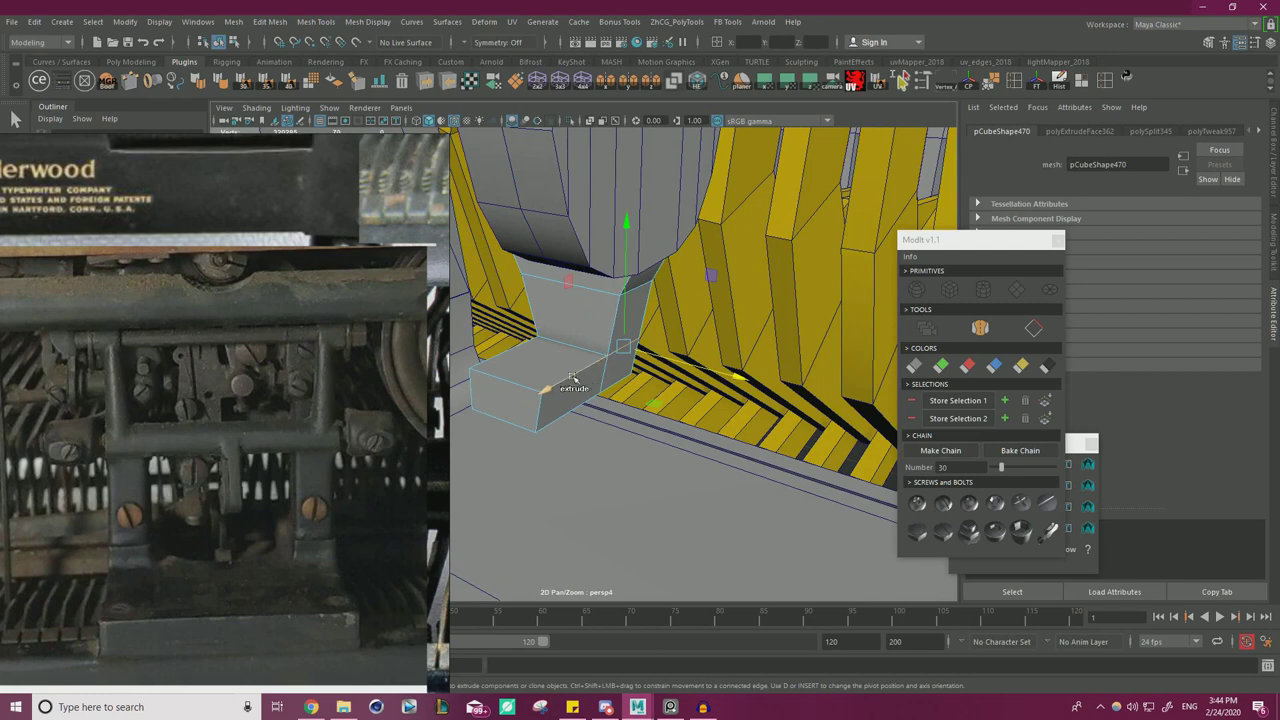
scroll(542, 387, "up", 3)
left_click_drag(687, 387, 513, 461)
- Bevel the tab's two outer vertical edges with a fraction of 0.6 and 2 segments
left_click_drag(577, 430, 560, 318, "alt")
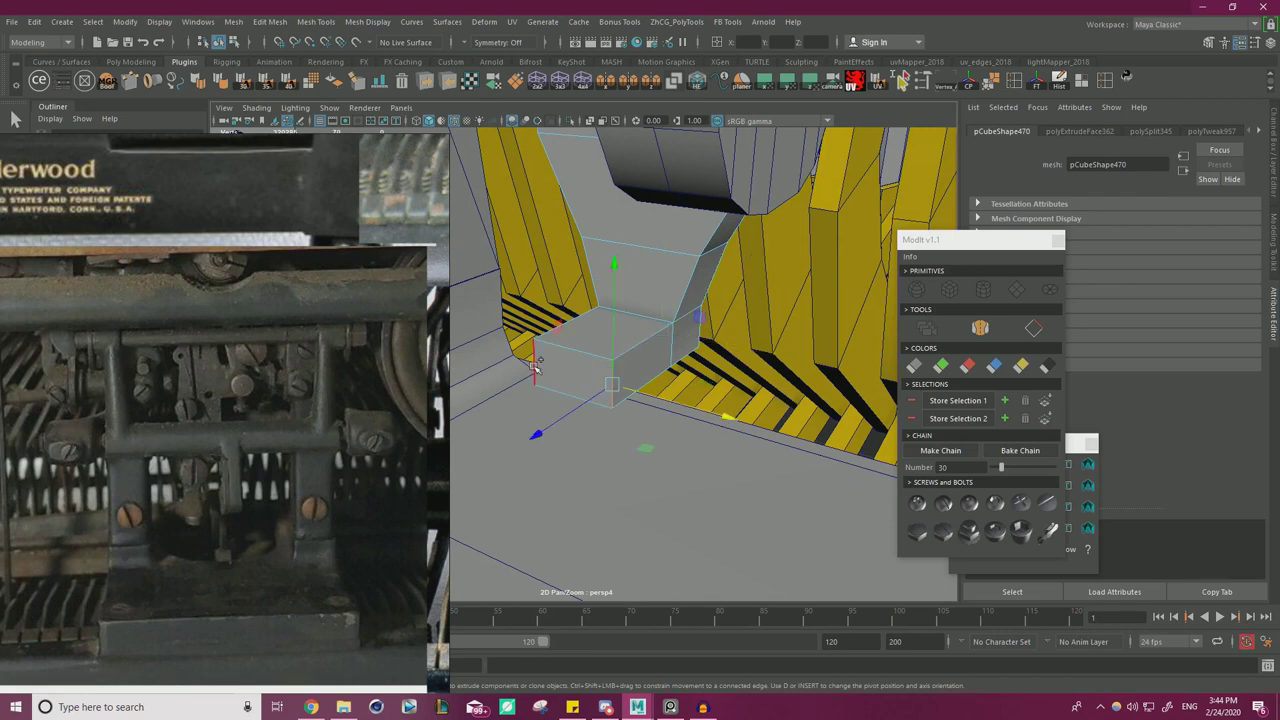
key("ctrl+b")
left_click_drag(704, 155, 706, 155)
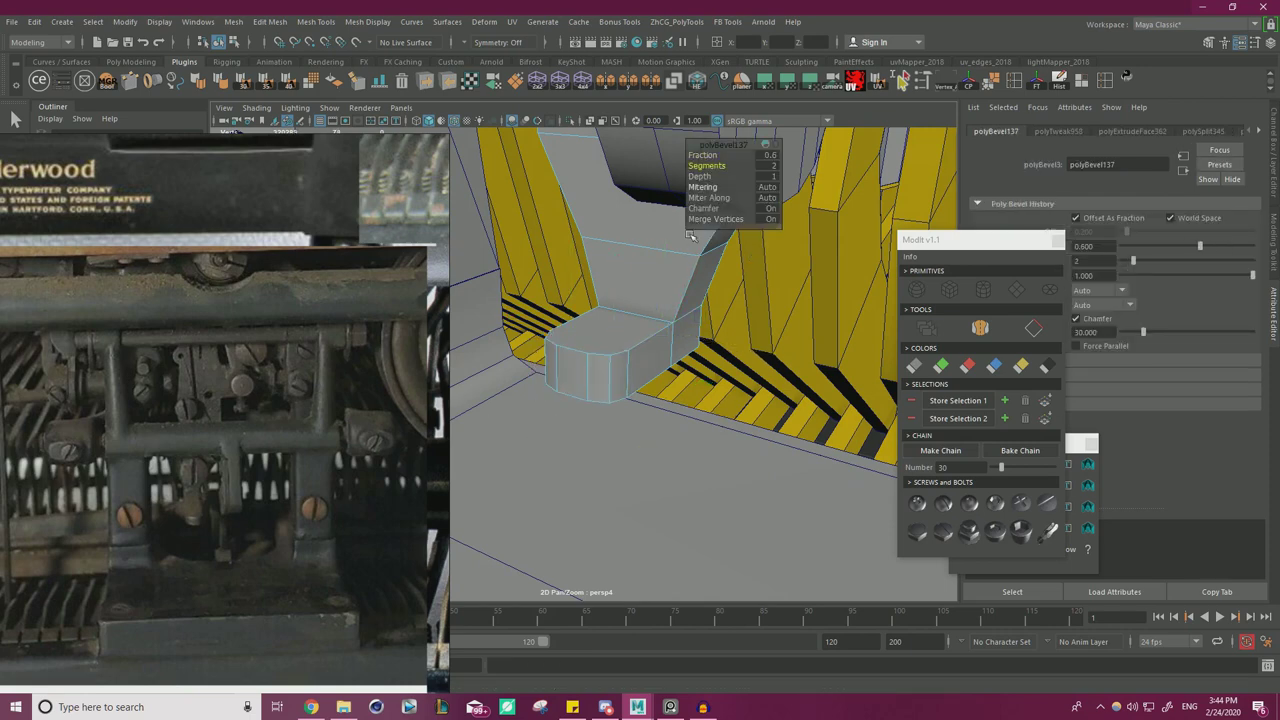
- Move the vertices of the rounded tab straight down to lengthen the strip's lower end
right_click_drag(690, 236, 538, 295, "alt")
left_click_drag(538, 295, 618, 278, "alt")
right_click_drag(618, 278, 552, 280)
left_click_drag(547, 420, 640, 378)
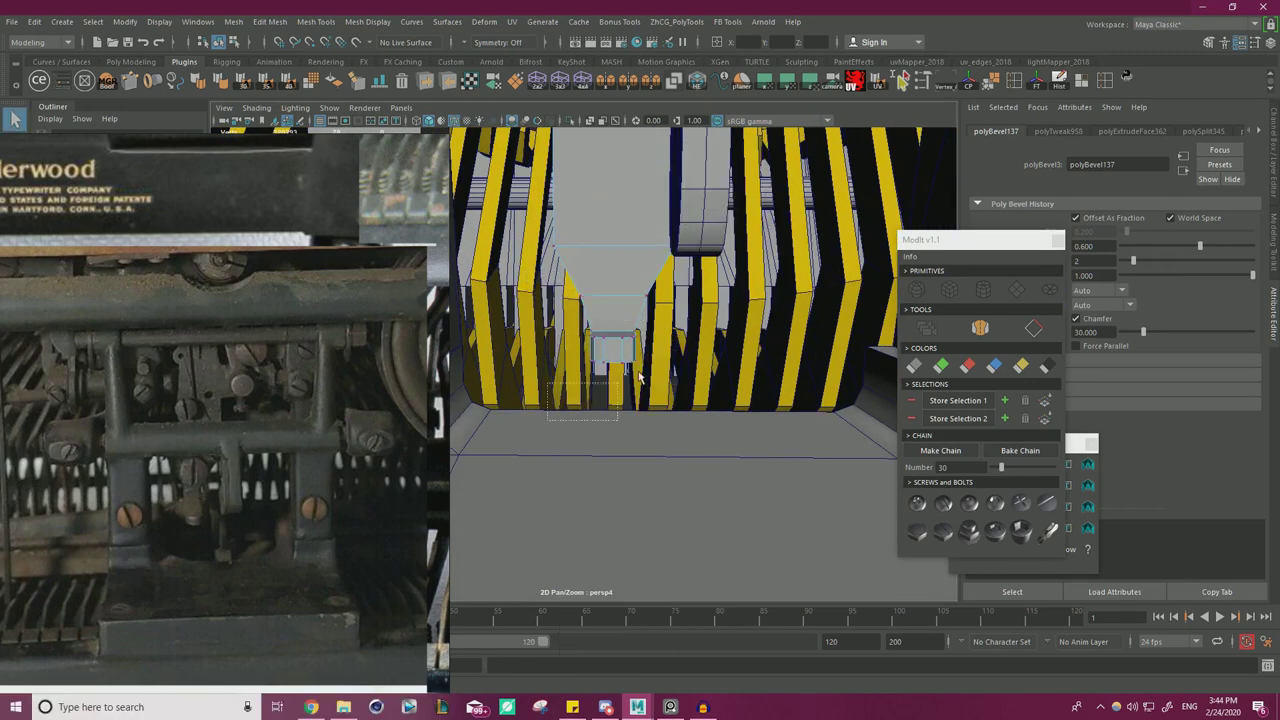
key("w")
left_click_drag(611, 301, 610, 335)
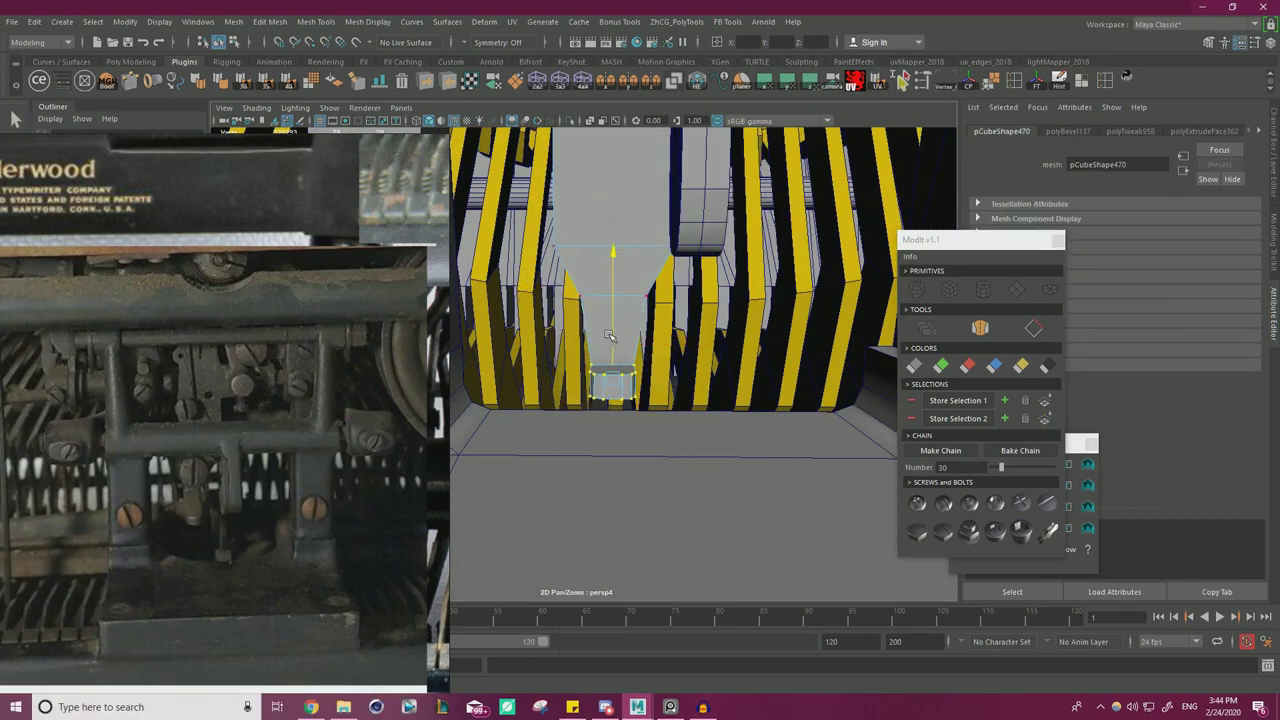
left_click_drag(613, 275, 776, 311)
scroll(658, 299, "down", 5)
scroll(682, 305, "down", 3)
right_click_drag(850, 212, 877, 197)
left_click(877, 197)
- Insert an edge loop across the left arm of the central plate near its outer end
left_click_drag(790, 270, 684, 303, "alt")
left_click_drag(832, 353, 752, 387, "alt")
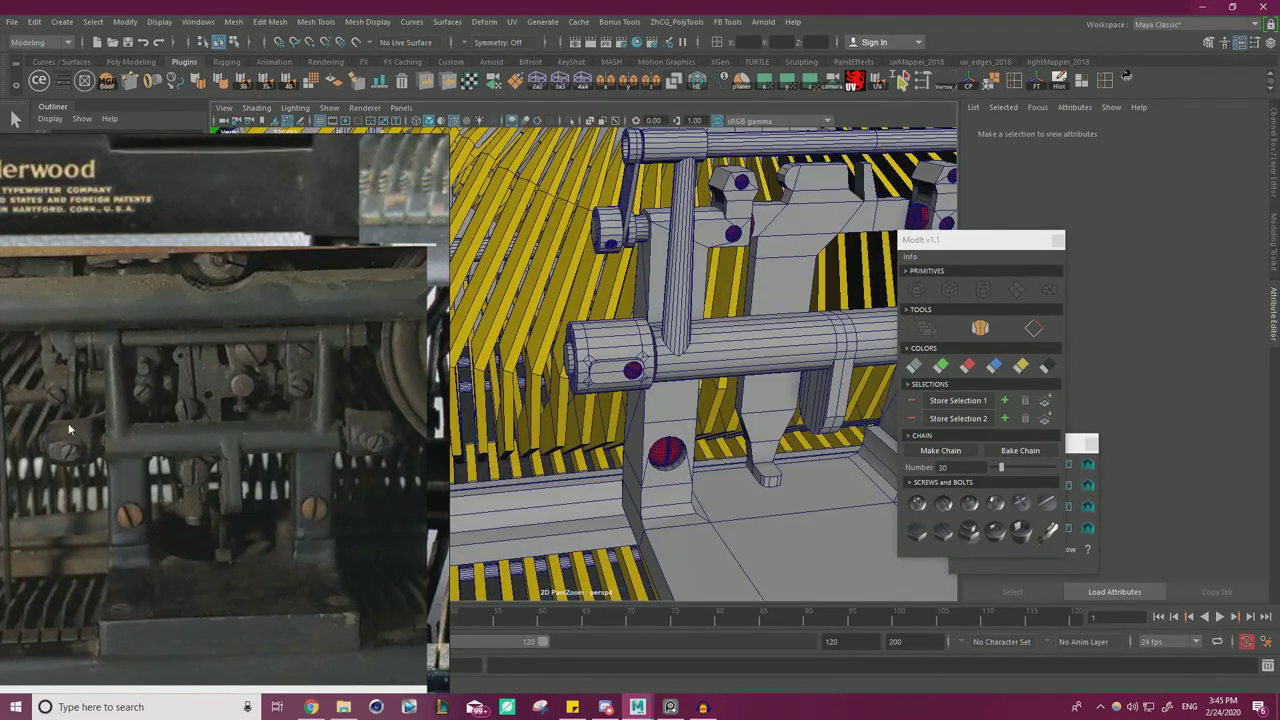
left_click_drag(648, 345, 490, 405, "alt")
right_click_drag(490, 405, 623, 380, "alt")
left_click_drag(623, 380, 720, 358, "alt")
left_click_drag(643, 318, 669, 307, "alt")
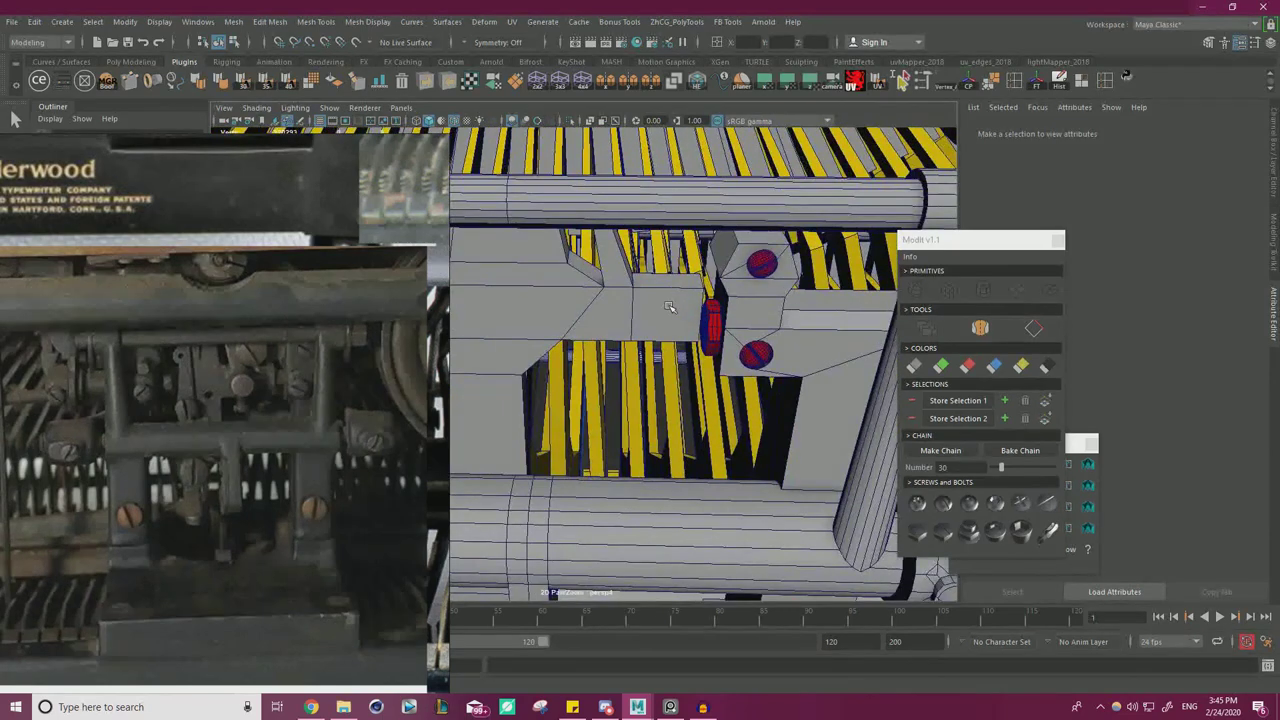
left_click(669, 307)
key("ctrl+shift+x")
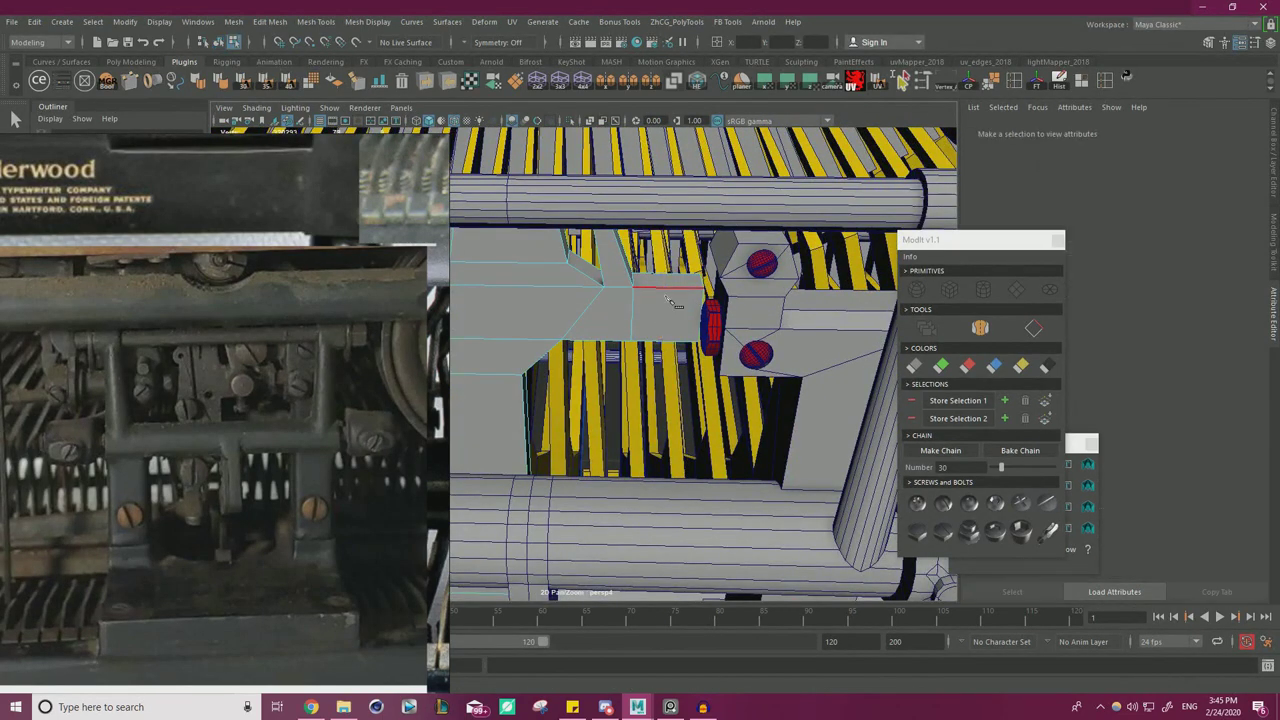
right_click_drag(673, 299, 672, 334)
mouse_move(672, 328)
left_mouse_down("alt")
mouse_move(712, 290)
mouse_move(666, 307)
left_mouse_up("alt")
mouse_move(666, 307)
right_mouse_down("alt")
mouse_move(651, 320)
mouse_move(674, 318)
right_mouse_up("alt")
left_click_drag(674, 318, 606, 284, "alt")
scroll(630, 300, "up", 2)
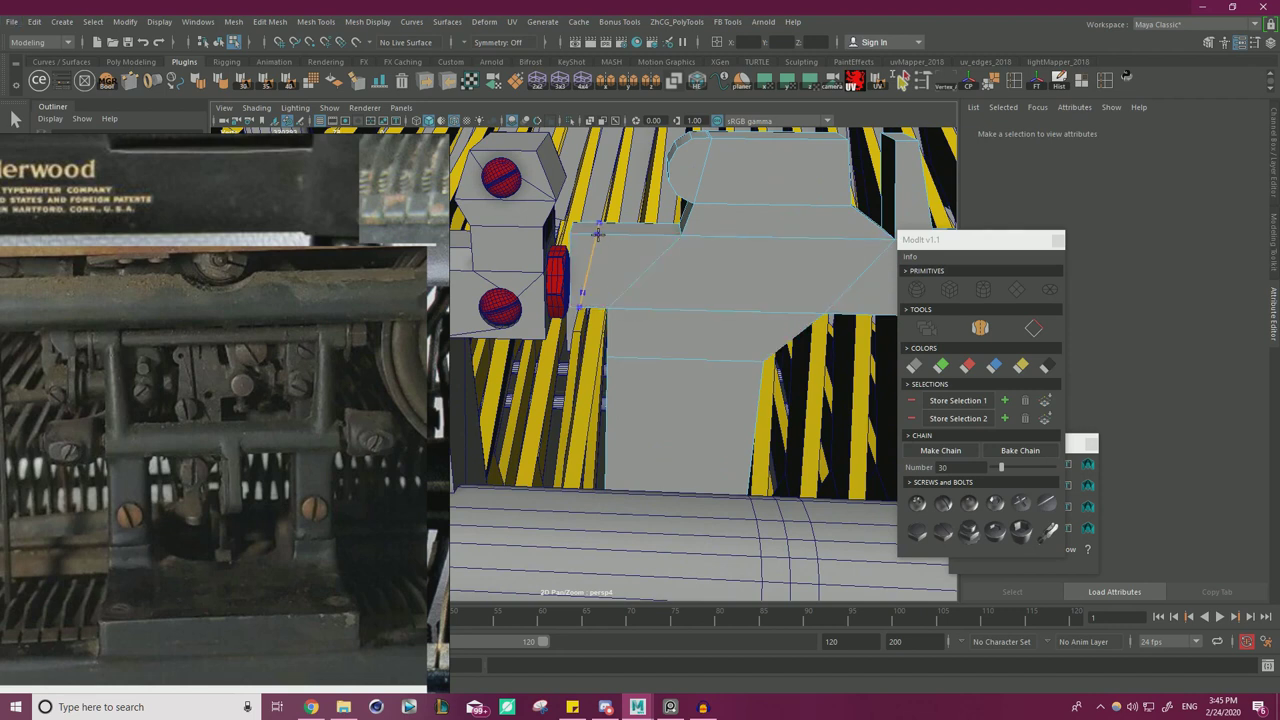
- Align the left arm's new edge with the post's left side and merge the overlapping vertices
key("w")
right_click_drag(602, 264, 601, 228)
left_click(593, 262)
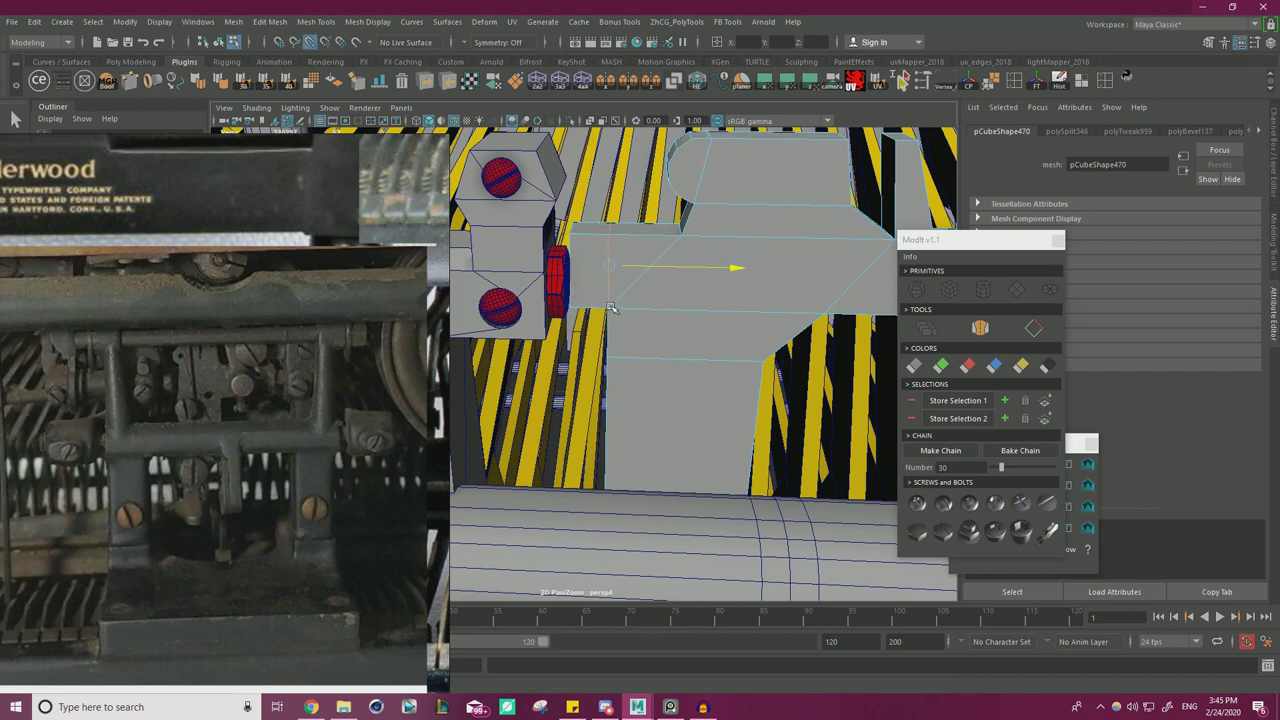
right_click_drag(601, 262, 545, 261)
left_click_drag(514, 186, 710, 366)
right_click_drag(675, 264, 723, 192, "shift")
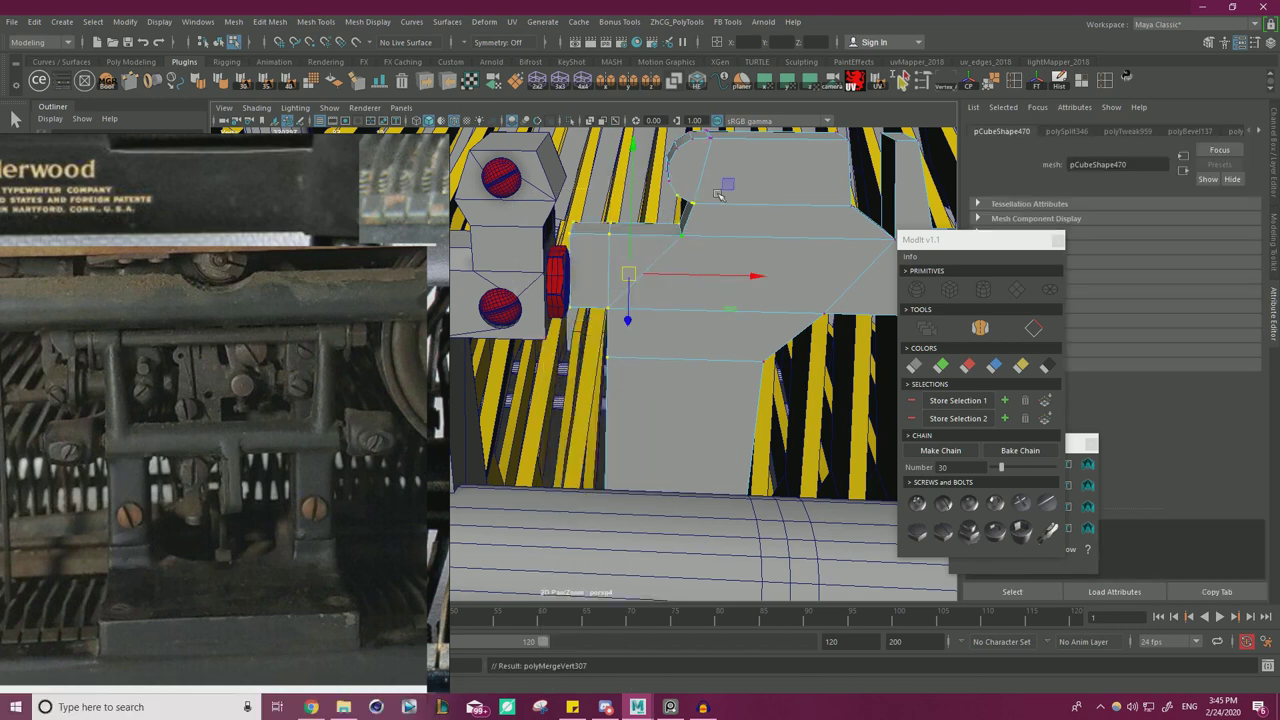
- Extrude the front face at the left arm's outer end forward into a block
right_click_drag(585, 258, 582, 292)
left_click(594, 272)
left_click_drag(617, 277, 583, 280, "alt")
right_click_drag(583, 280, 707, 303, "alt")
left_click_drag(707, 303, 736, 308, "alt")
left_click_drag(628, 310, 582, 358, "shift")
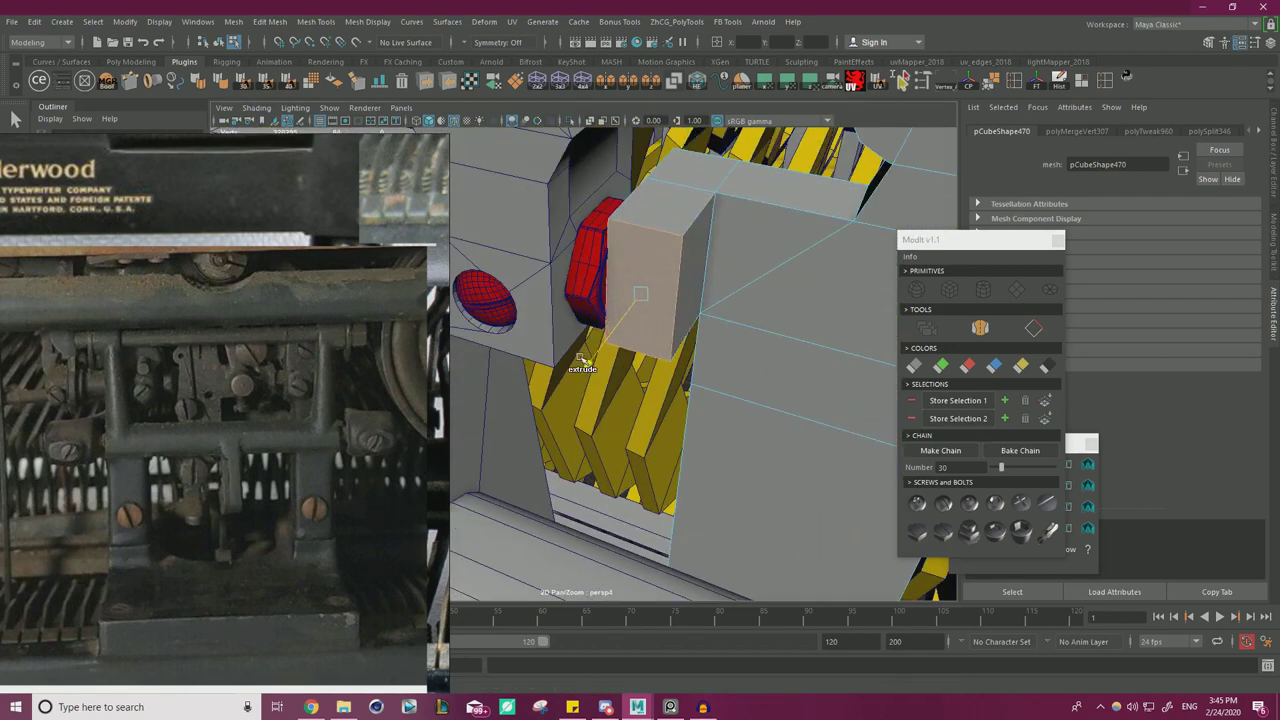
right_click_drag(548, 383, 555, 378, "shift")
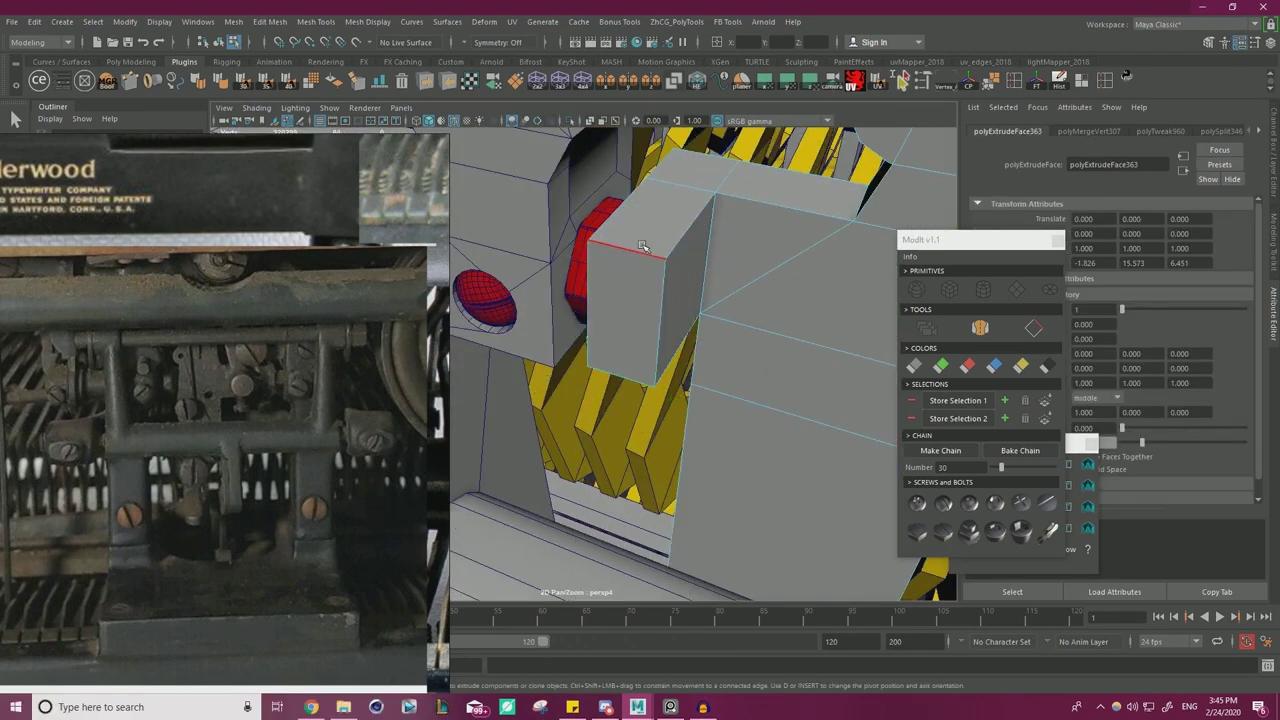
- Bevel the block's upper and lower front edges with fraction 1 and 3 segments, then merge the overlapping vertices
key("ctrl+b")
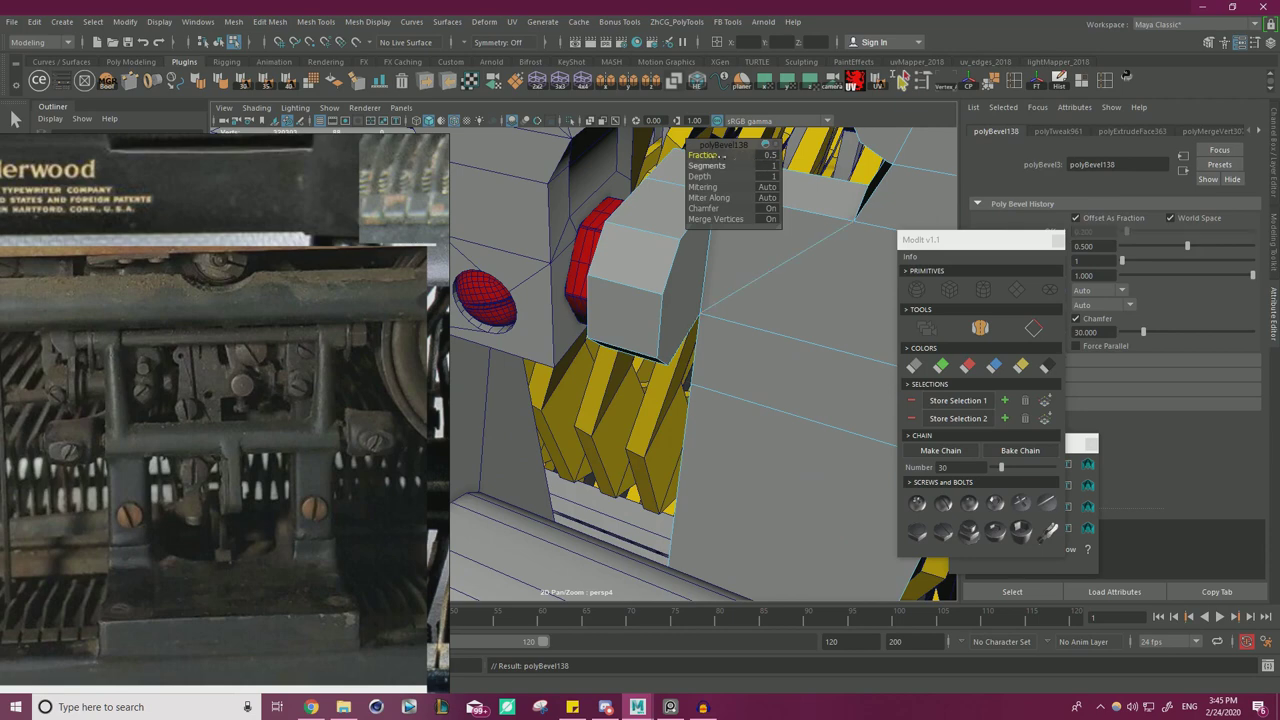
left_click_drag(727, 166, 640, 232, "alt")
key("q")
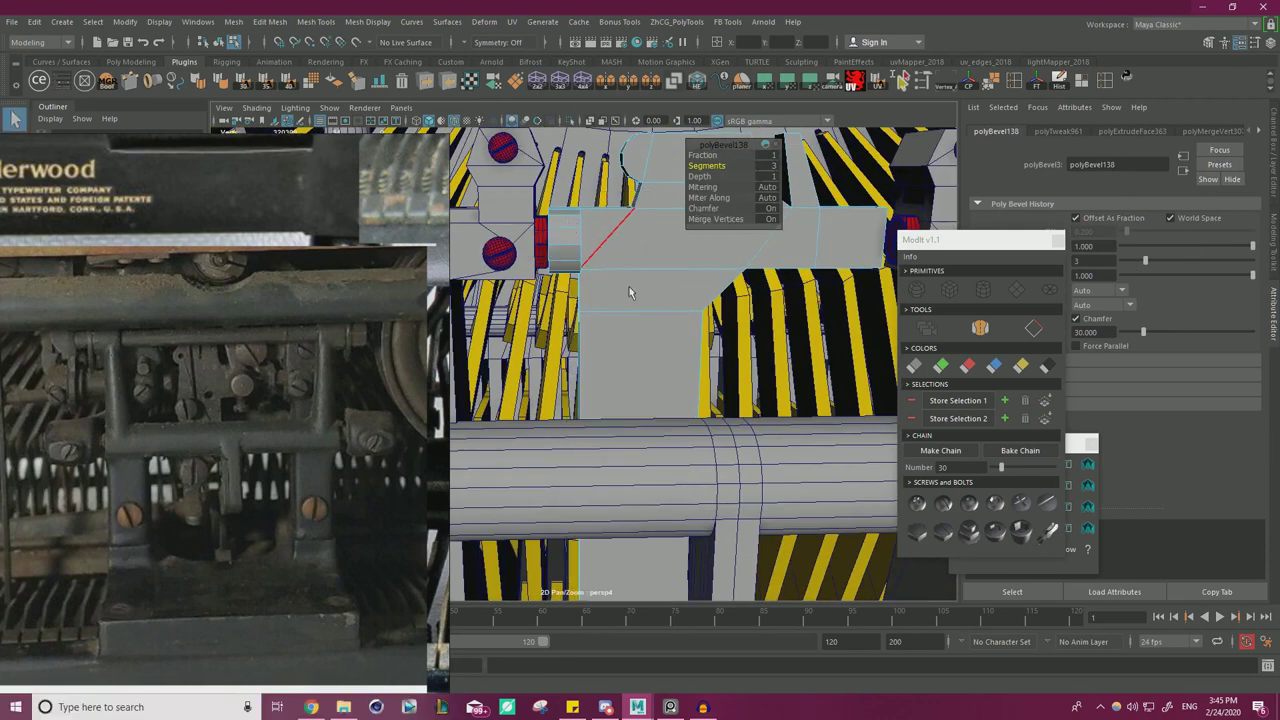
right_click_drag(604, 272, 545, 262)
left_click_drag(498, 181, 652, 288)
right_click_drag(617, 251, 666, 190, "shift")
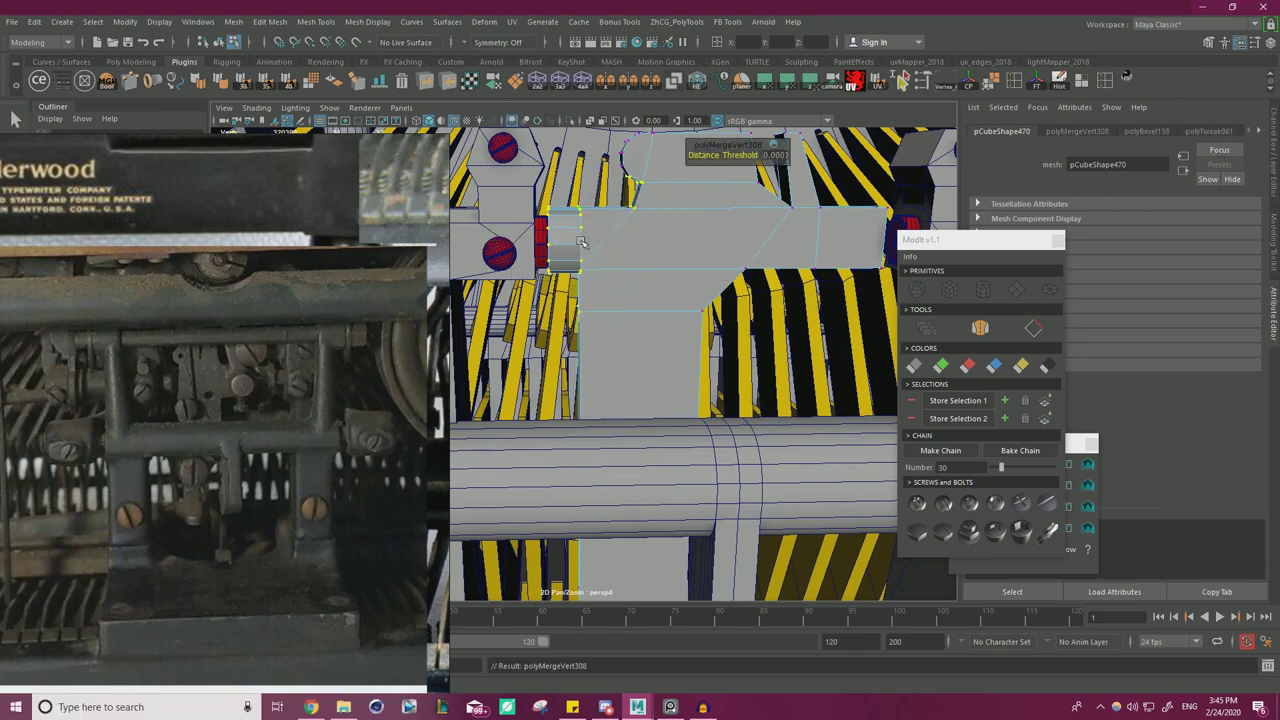
- Merge the remaining stray vertices on the side of the left arm's rounded block
left_click_drag(585, 241, 571, 251, "alt")
right_click_drag(571, 251, 660, 297, "alt")
left_click_drag(660, 297, 641, 315, "alt")
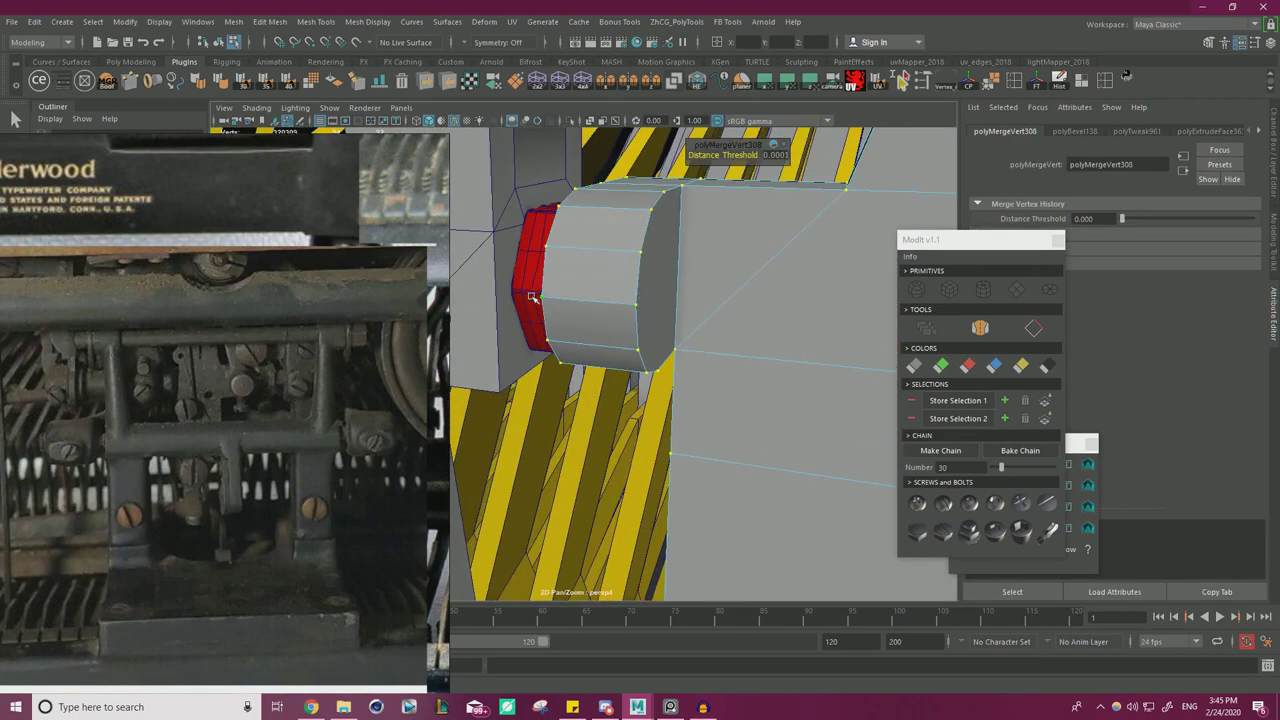
right_click_drag(571, 274, 650, 212, "shift")
left_click(631, 306)
right_click_drag(615, 291, 614, 207, "shift")
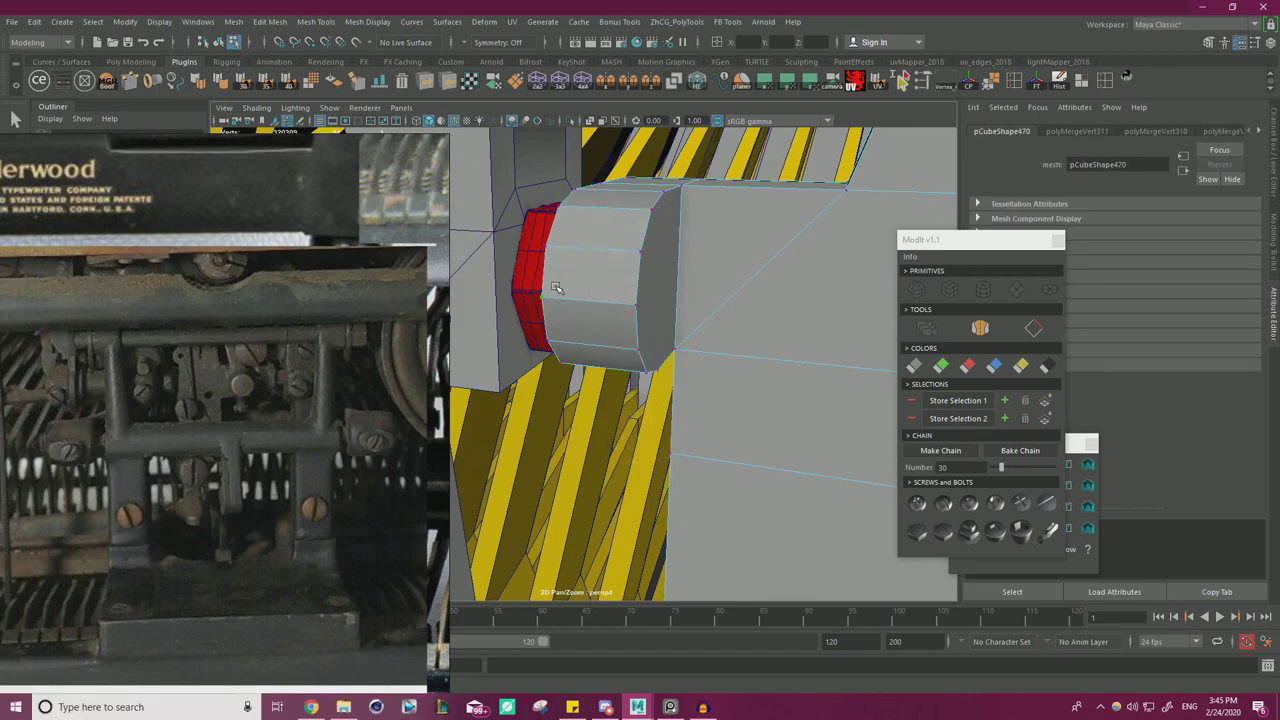
right_click_drag(593, 281, 539, 286, "alt")
key("q")
right_click_drag(706, 263, 660, 283, "alt")
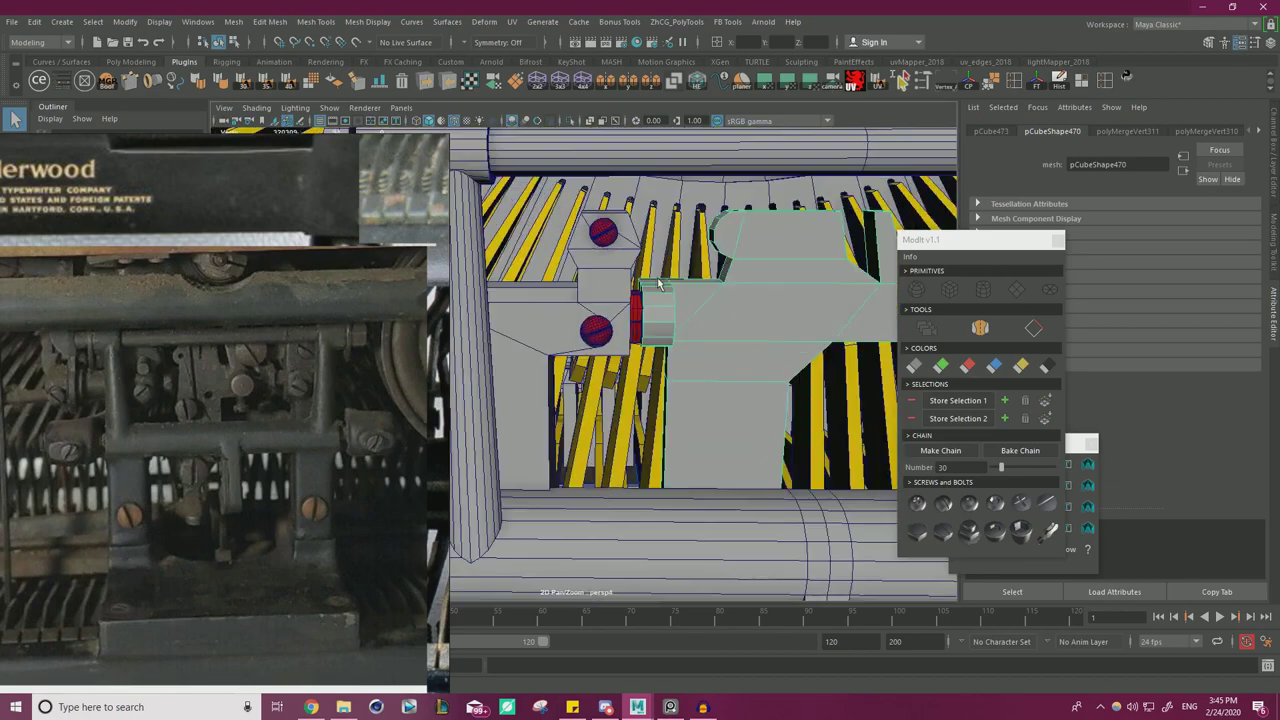
- Insert an edge loop across the plate's right arm and shift it sideways to set the end block's width
middle_click_drag(660, 283, 557, 263, "alt")
right_click_drag(557, 263, 680, 310, "alt")
left_click_drag(680, 310, 735, 287, "alt")
key("ctrl+shift+x")
right_click_drag(735, 287, 736, 262)
key("w")
left_click(739, 288)
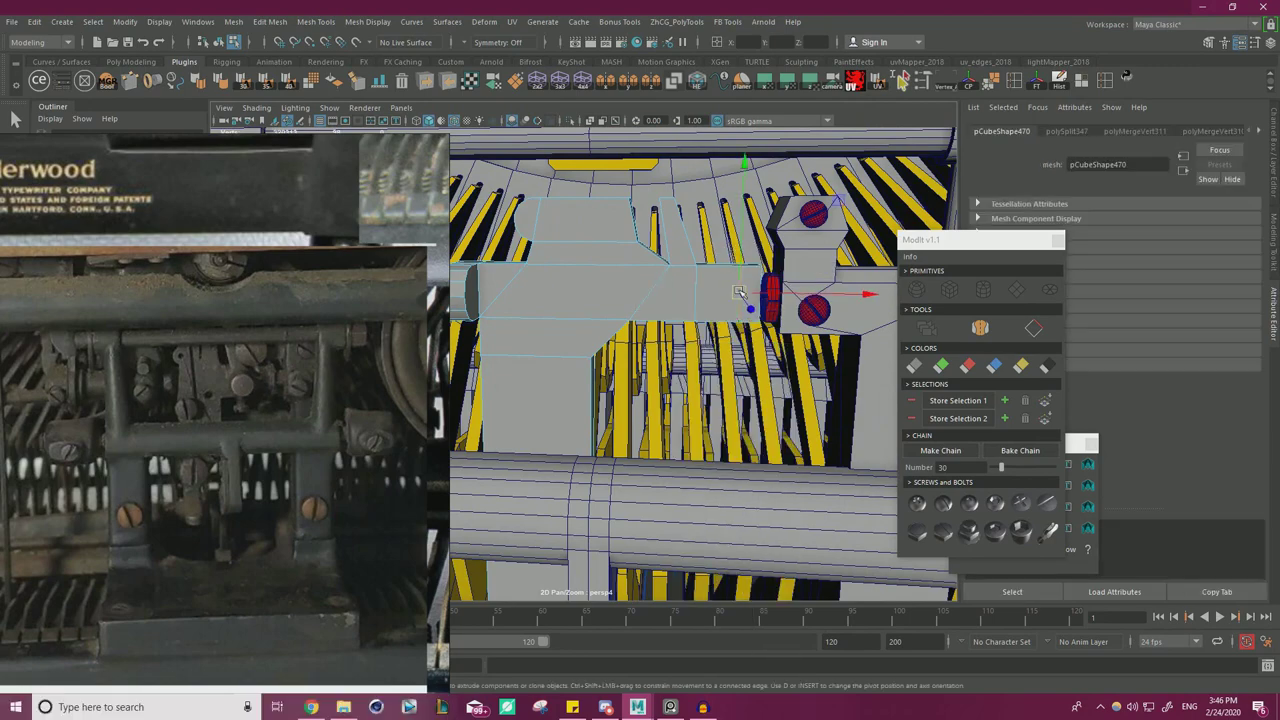
left_click_drag(742, 289, 797, 305, "alt")
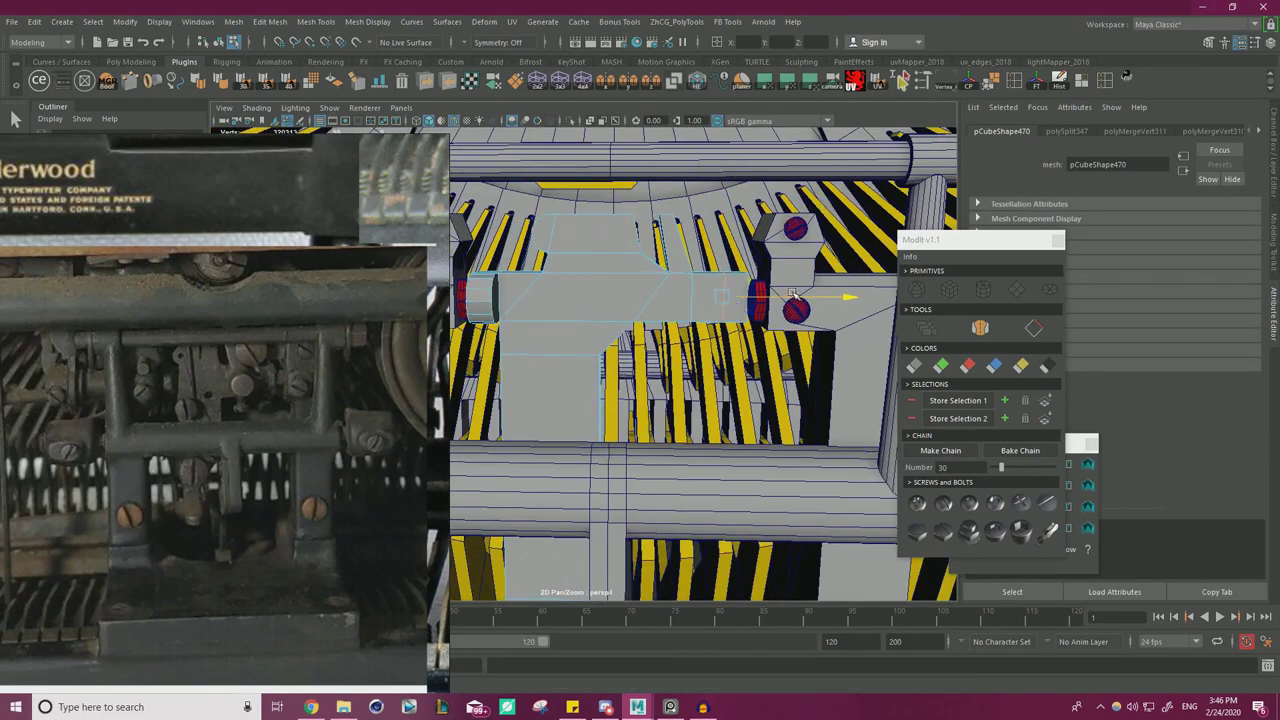
left_click_drag(785, 297, 707, 298, "alt")
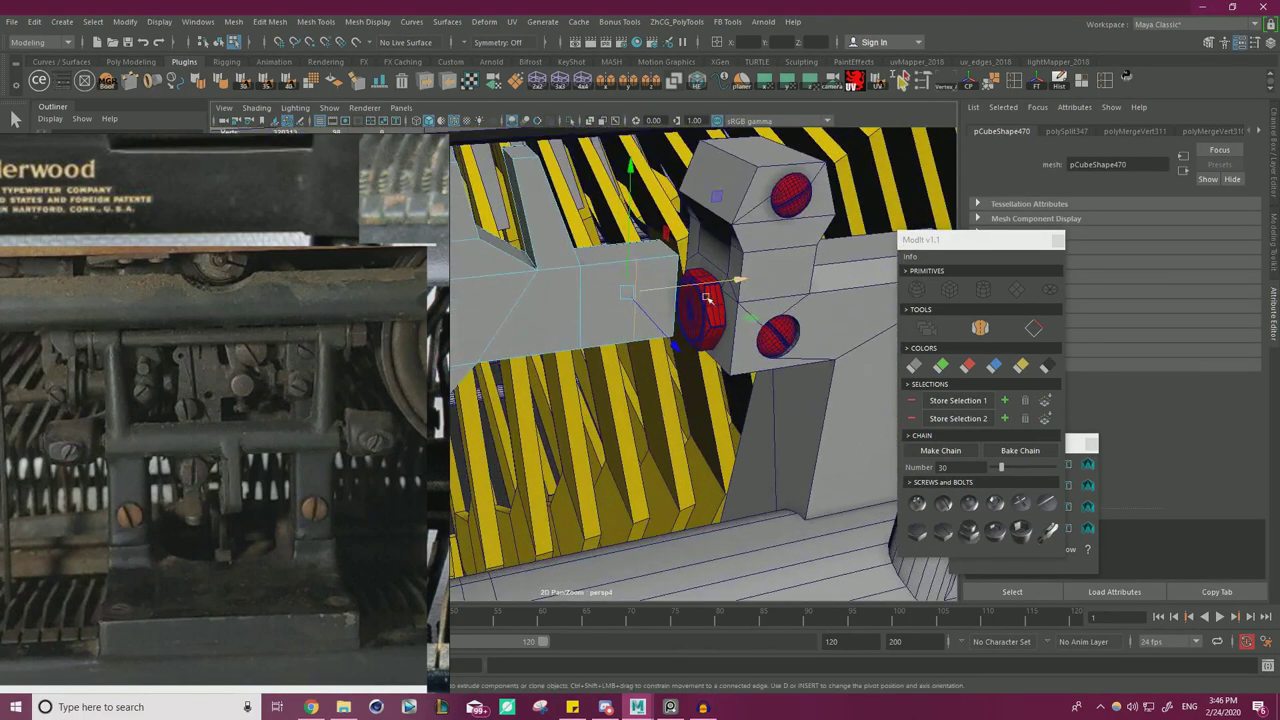
- Extrude the front face at the right arm's outer end forward into a matching block
right_click_drag(644, 276, 643, 311)
left_click(664, 292)
left_click_drag(694, 338, 768, 354, "shift")
scroll(727, 364, "down", 5)
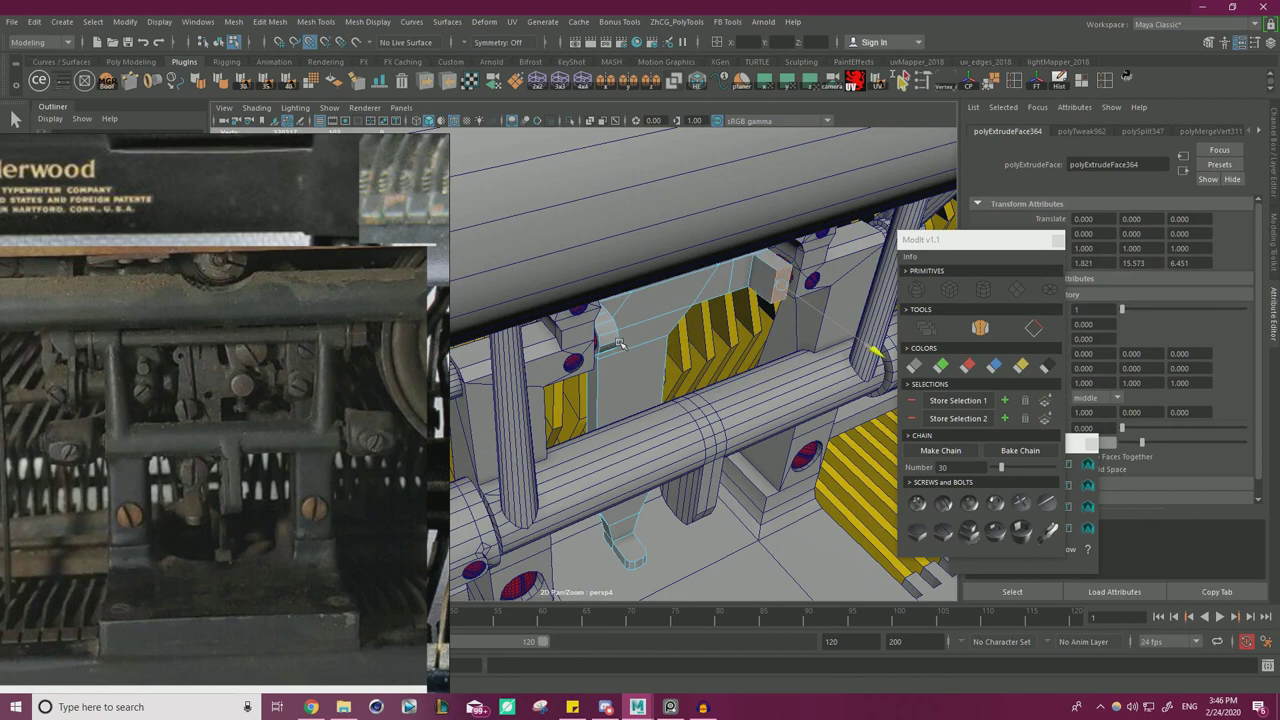
key("f")
left_click_drag(573, 300, 597, 271, "alt")
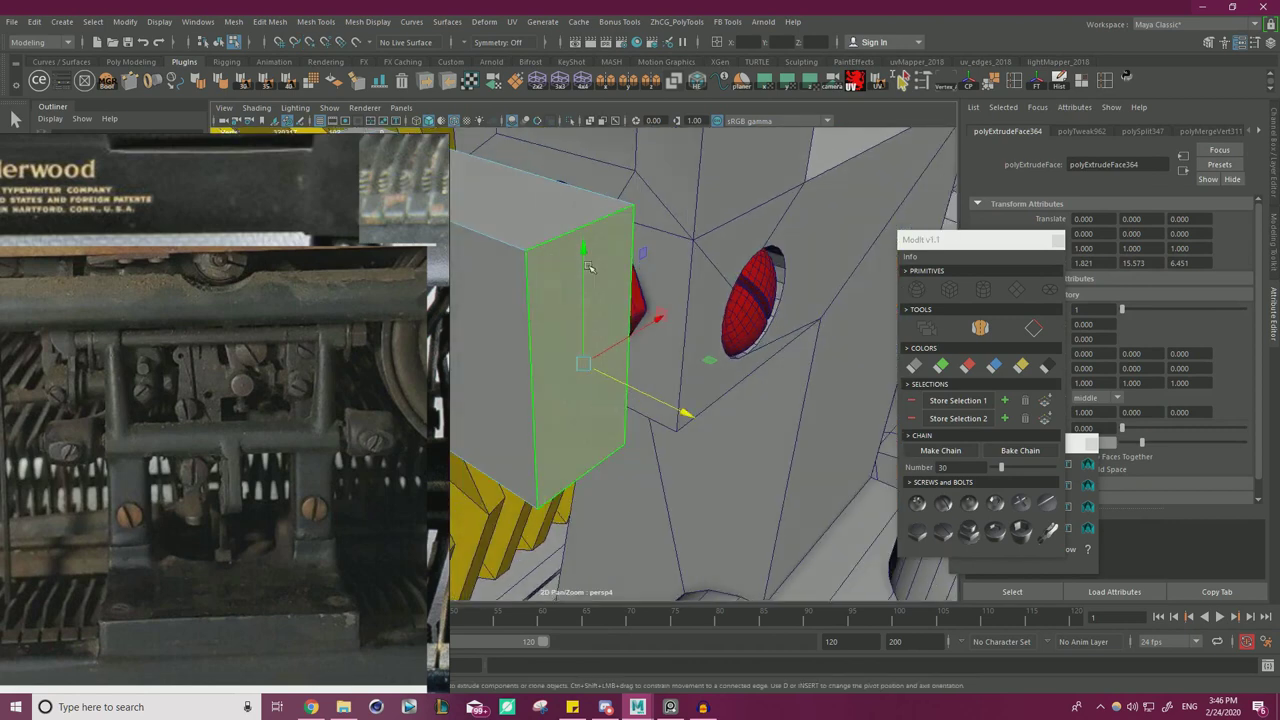
- Bevel the right block's upper and lower front edges with fraction 1 and 3 segments
right_click_drag(587, 268, 584, 208)
left_click(584, 226)
left_click_drag(590, 296, 650, 388, "alt")
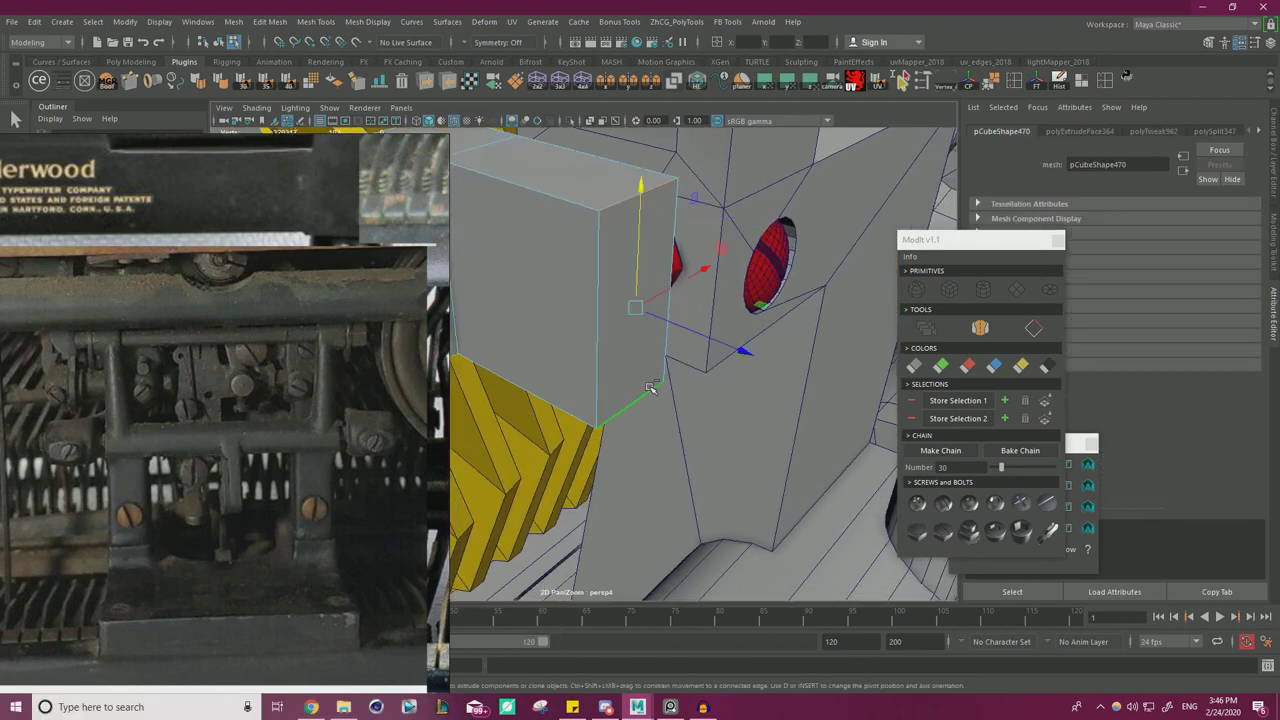
key("ctrl+b")
left_click_drag(716, 166, 737, 167)
left_click_drag(660, 262, 430, 288, "alt")
scroll(621, 321, "down", 4)
left_click_drag(620, 318, 579, 322, "alt")
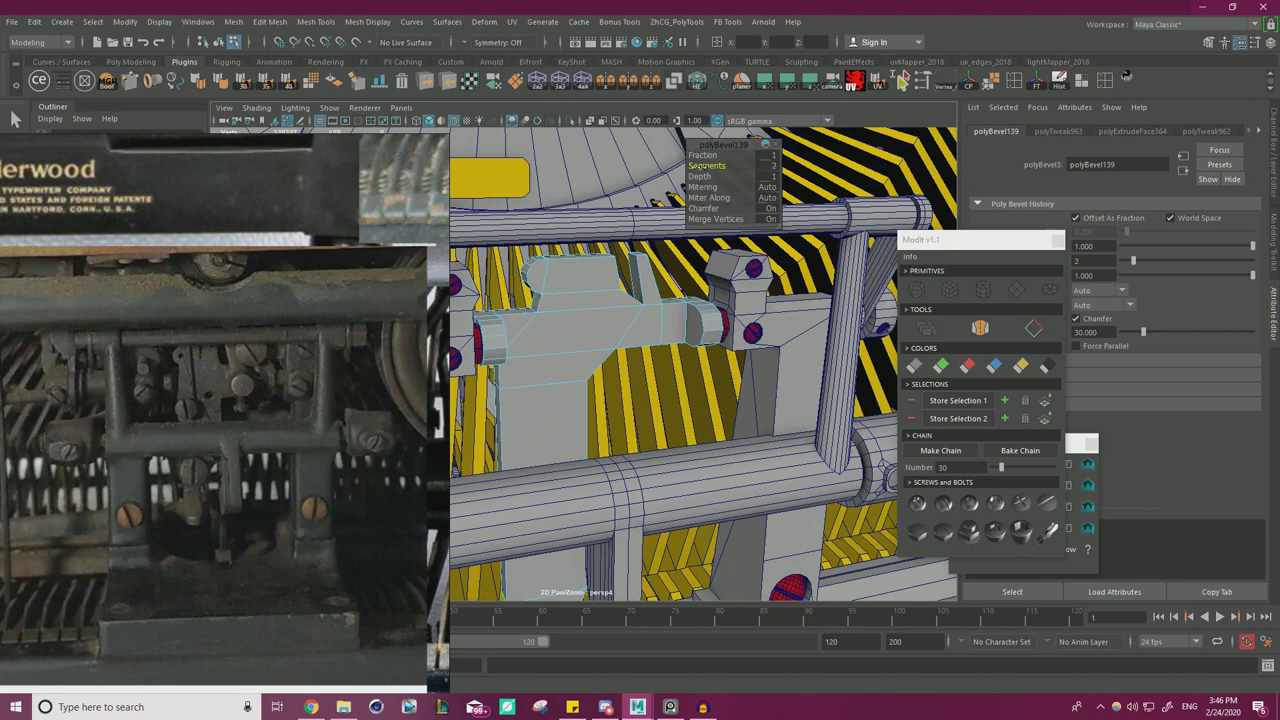
left_click_drag(617, 324, 601, 429, "alt")
scroll(620, 370, "up", 5)
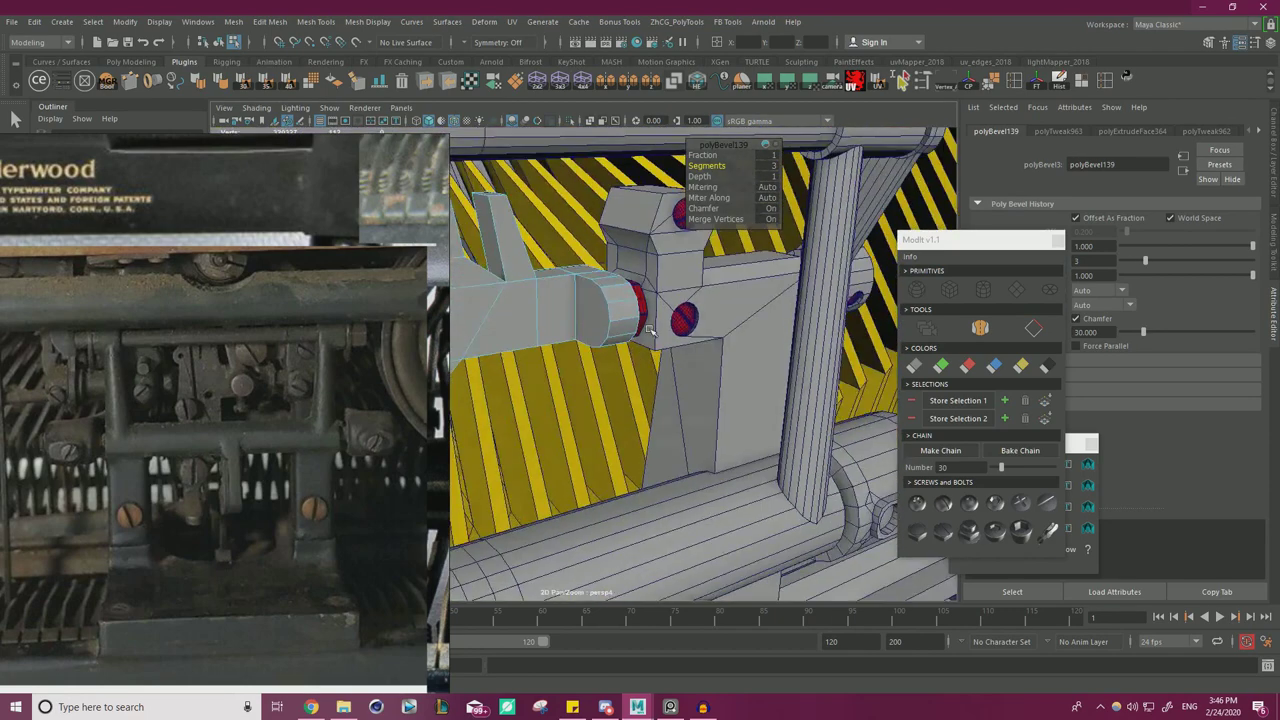
- Merge the overlapping and stray vertices on the right arm's rounded block
left_click_drag(620, 310, 663, 295, "alt")
right_click_drag(663, 295, 596, 296)
left_click_drag(581, 399, 752, 238)
right_click_drag(641, 289, 704, 221, "shift")
key("w")
left_click_drag(704, 290, 694, 266, "alt")
scroll(760, 290, "up", 4)
right_click_drag(697, 263, 685, 181, "shift")
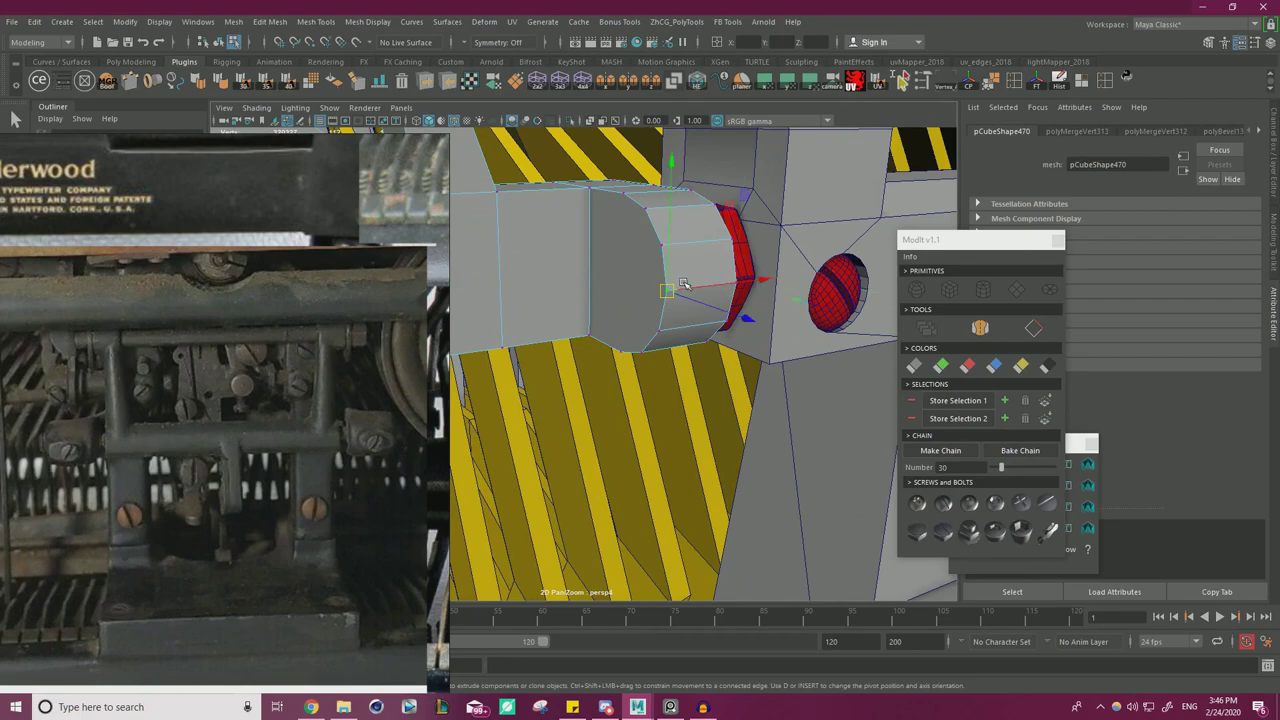
left_click_drag(684, 284, 699, 280, "alt")
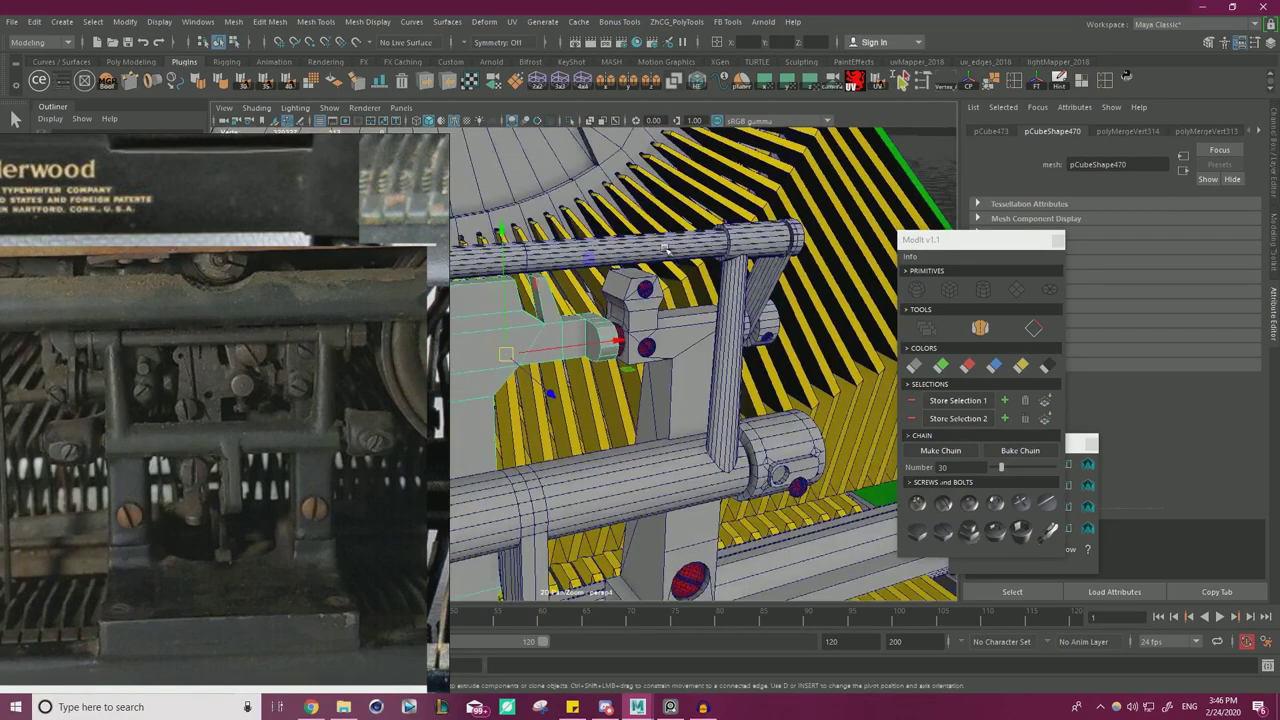
left_click_drag(600, 310, 575, 255, "alt")
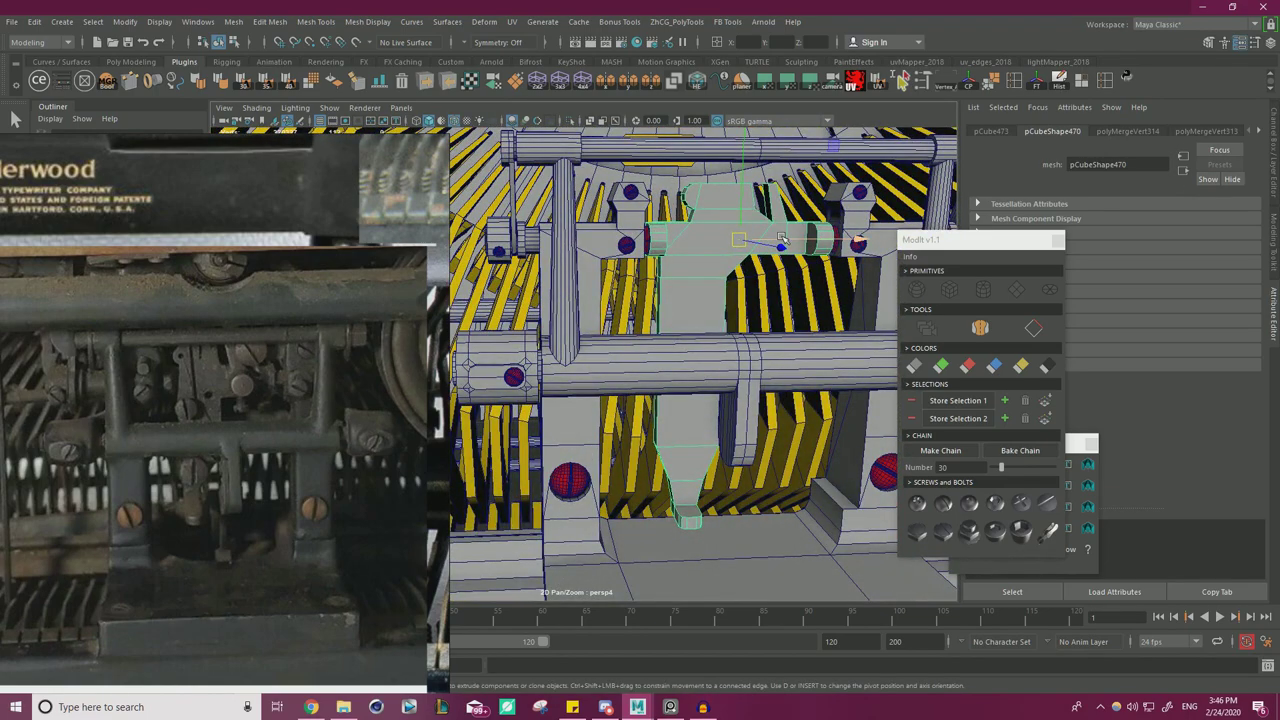
- Compare the typewriter's whole rear side with the reference photos
left_click_drag(757, 219, 631, 245, "alt")
scroll(632, 245, "down", 3)
right_click_drag(246, 328, 0, 384)
scroll(446, 340, "down", 6)
middle_click_drag(450, 337, 548, 291, "alt")
left_click_drag(547, 292, 320, 373, "alt")
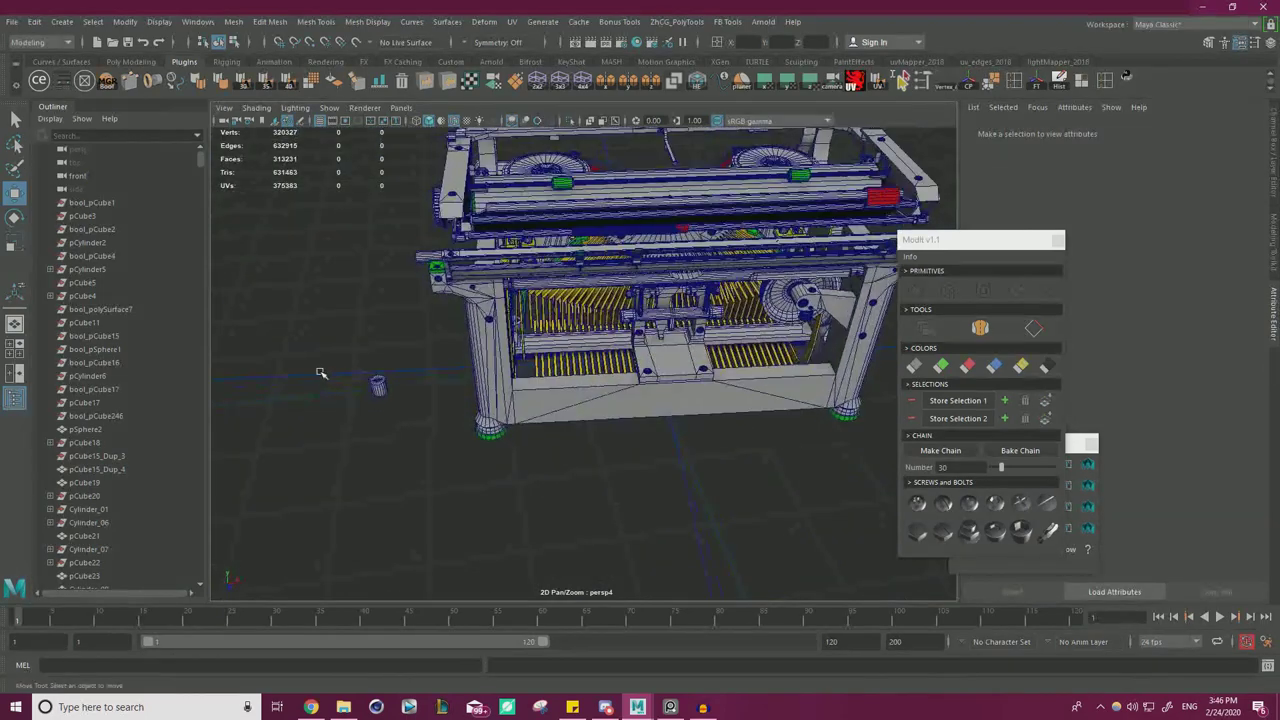
right_click_drag(0, 364, 424, 441)
middle_click_drag(424, 441, 403, 419)
scroll(488, 264, "up", 4)
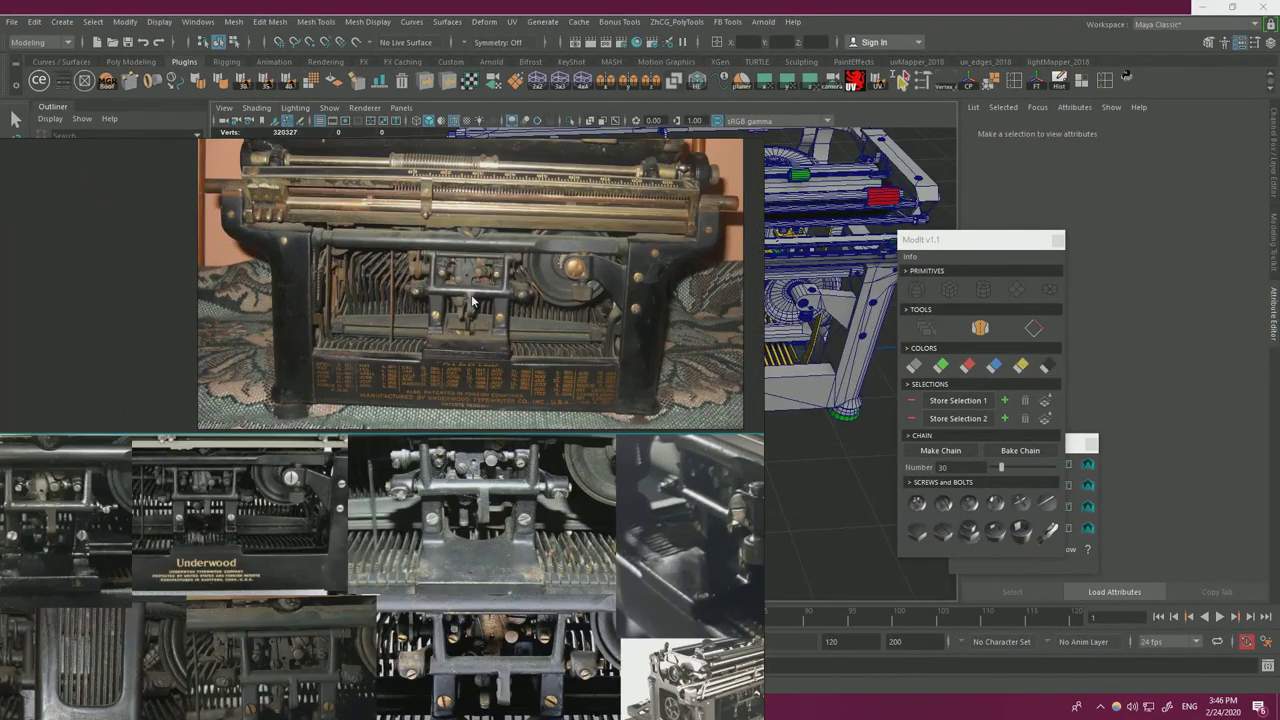
scroll(472, 306, "up", 2)
scroll(461, 320, "down", 2)
right_click_drag(461, 320, 152, 334)
scroll(530, 325, "down", 4)
left_click_drag(530, 325, 645, 316, "alt")
left_click_drag(787, 316, 751, 315, "alt")
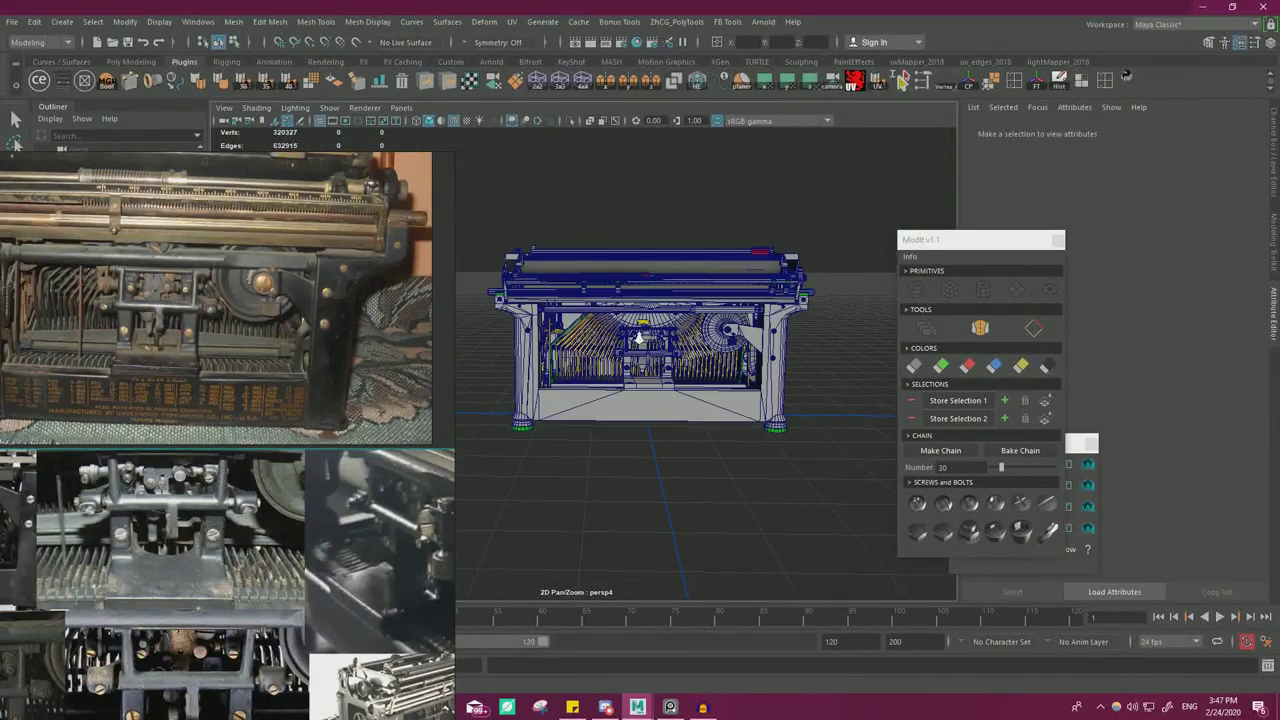
- Switch the typewriter's outer frame to wireframe display and component editing to inspect its lower side structure
scroll(640, 338, "up", 3)
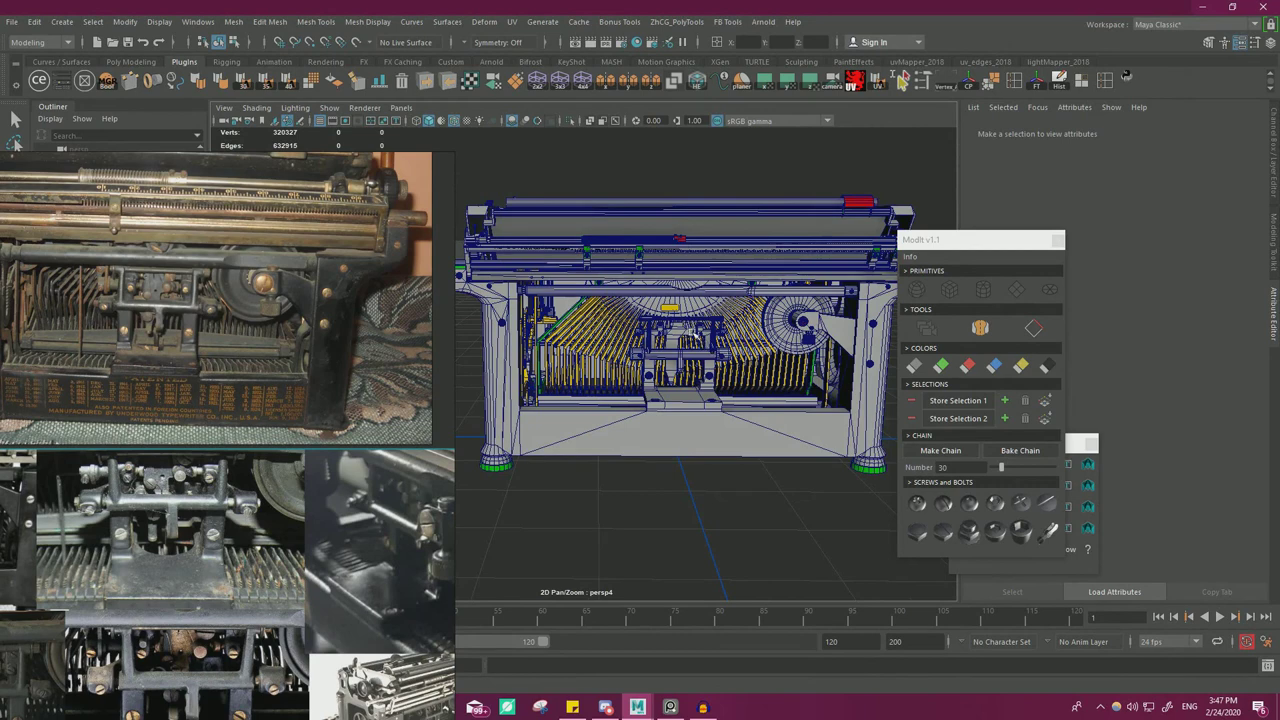
left_click_drag(702, 333, 780, 372, "alt")
right_click_drag(748, 372, 846, 420, "alt")
left_click(714, 391)
left_click_drag(714, 391, 717, 362, "alt")
key("4")
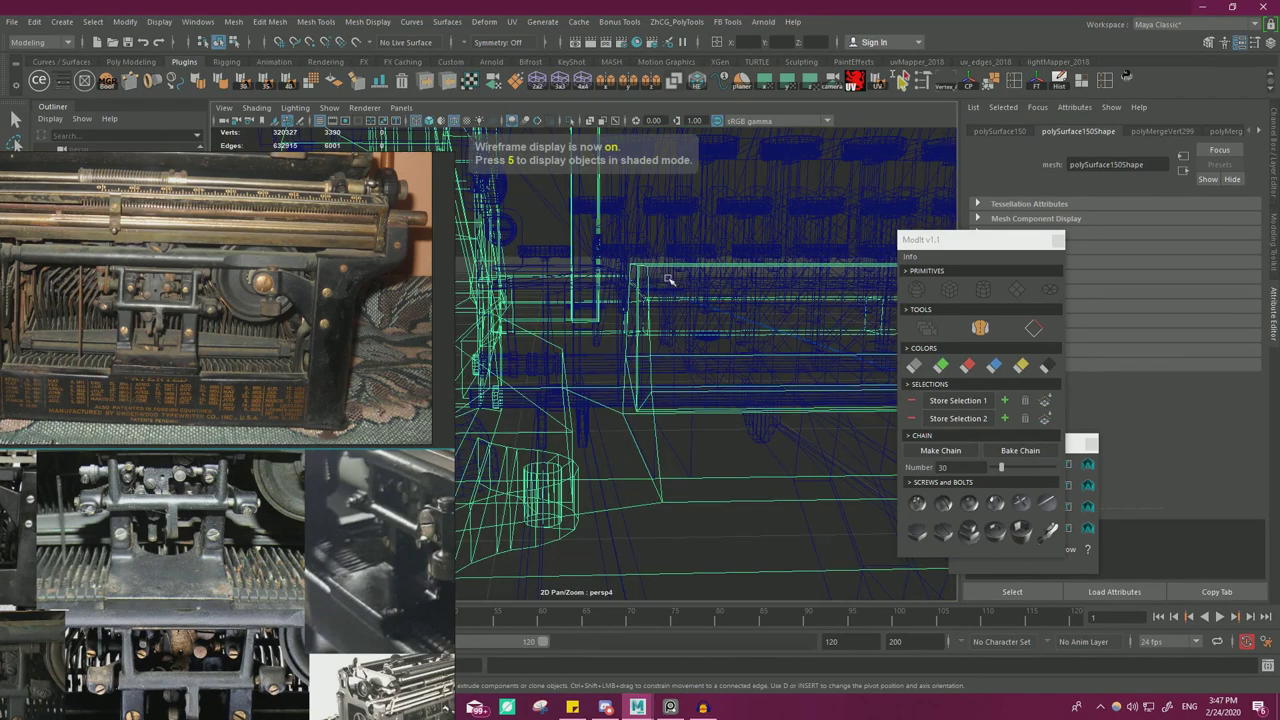
right_click_drag(518, 216, 510, 215)
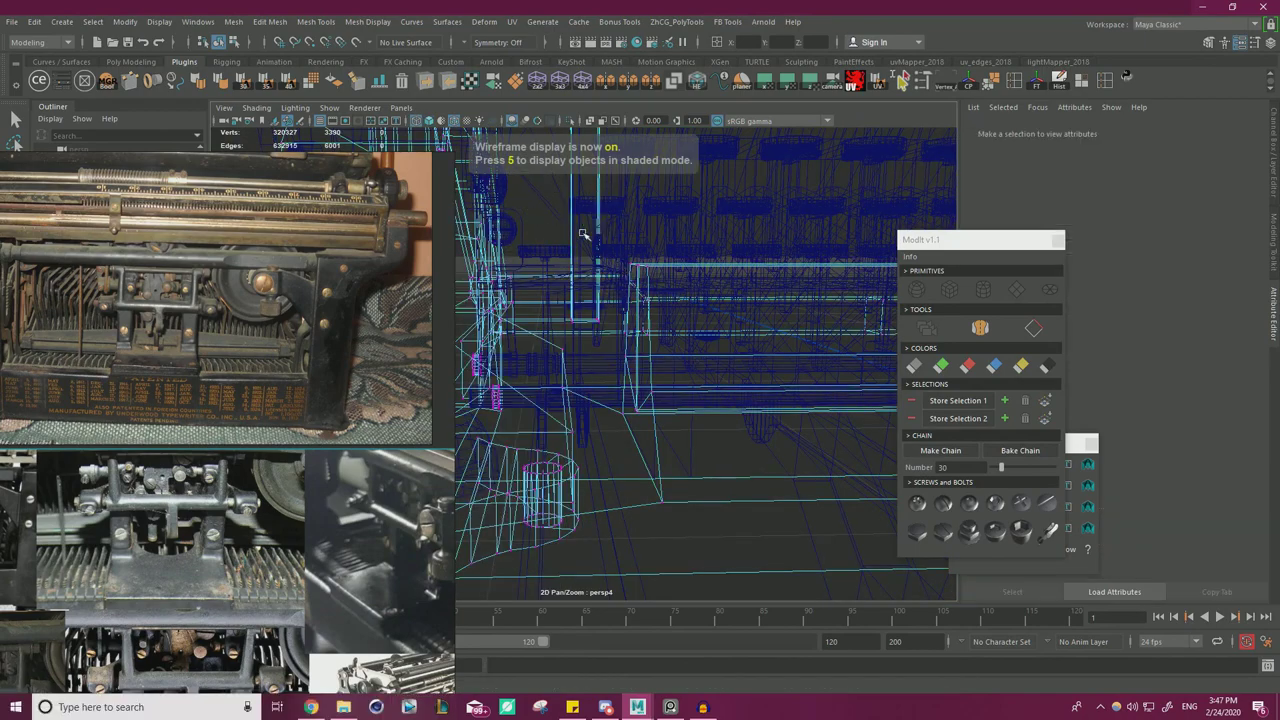
left_click_drag(610, 240, 700, 297)
right_click_drag(700, 297, 609, 294, "alt")
middle_click_drag(720, 294, 489, 294, "alt")
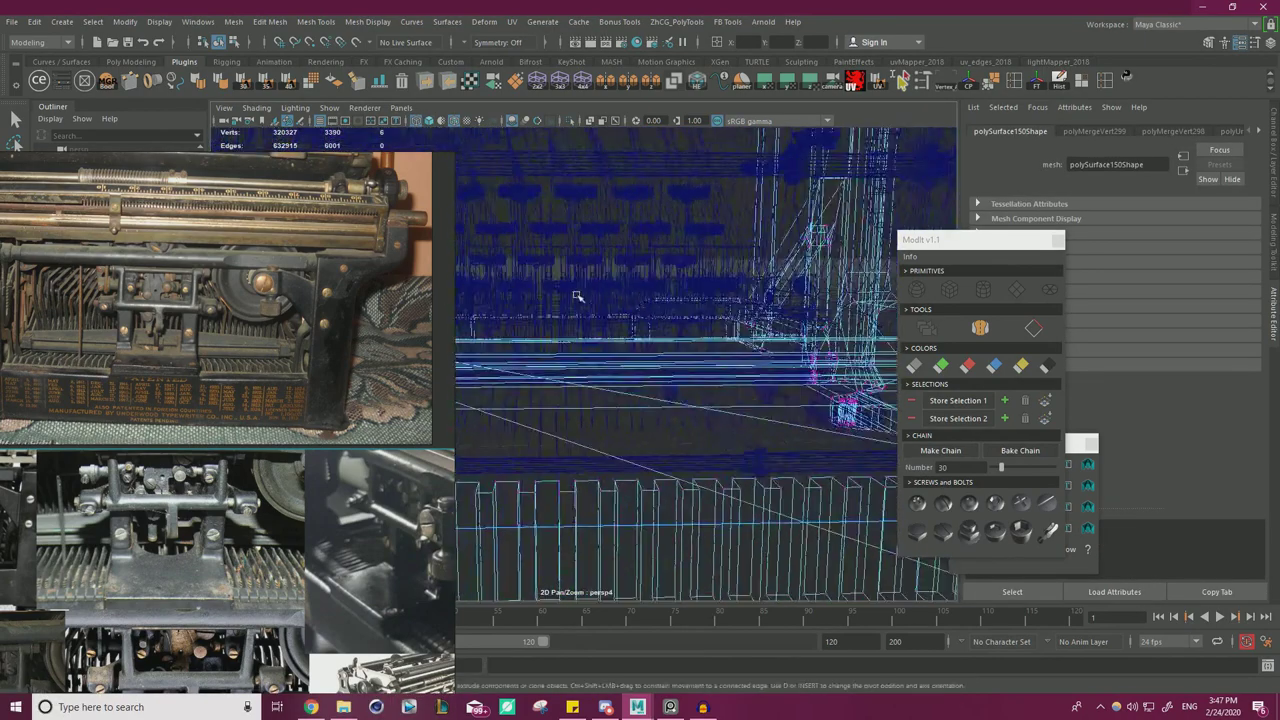
middle_click_drag(600, 300, 491, 304, "alt")
left_click_drag(490, 304, 668, 313, "alt")
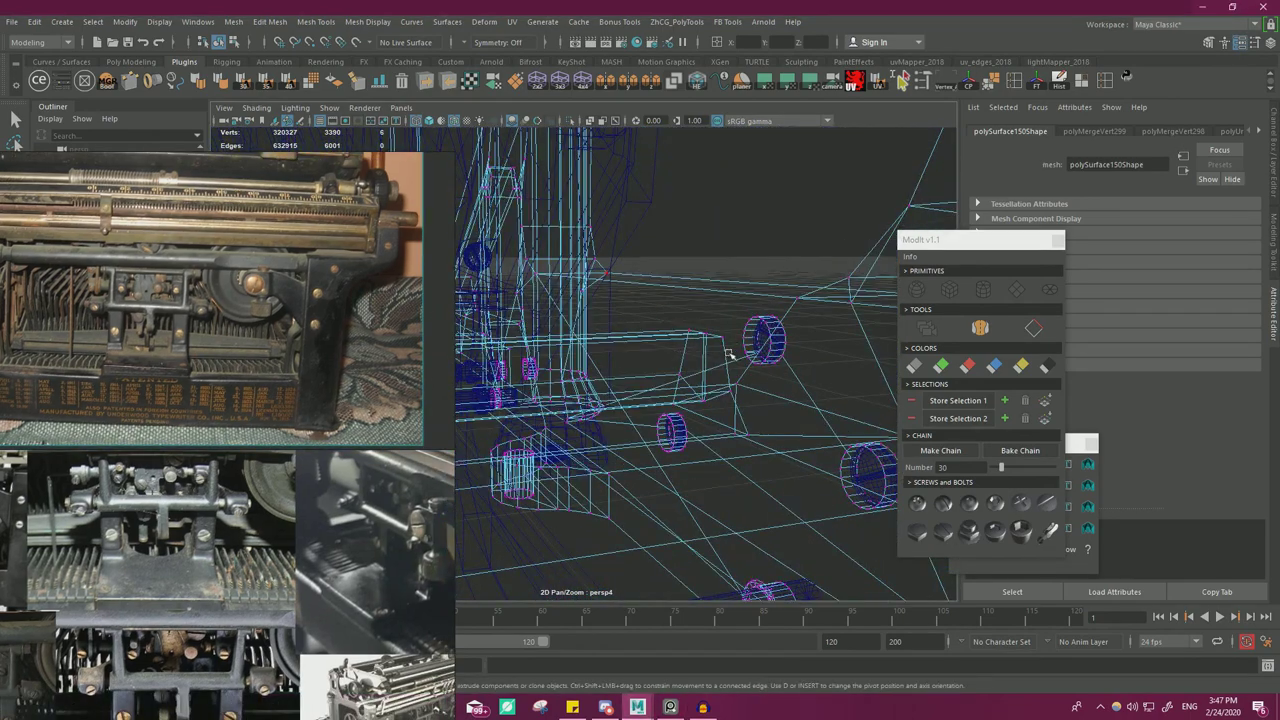
- Check the outer frame mesh in shaded display, then return it to object mode and clear the selection
key("5")
scroll(740, 335, "down", 5)
mouse_move(748, 327)
left_mouse_down("alt")
mouse_move(870, 322)
mouse_move(710, 322)
mouse_move(752, 315)
left_mouse_up("alt")
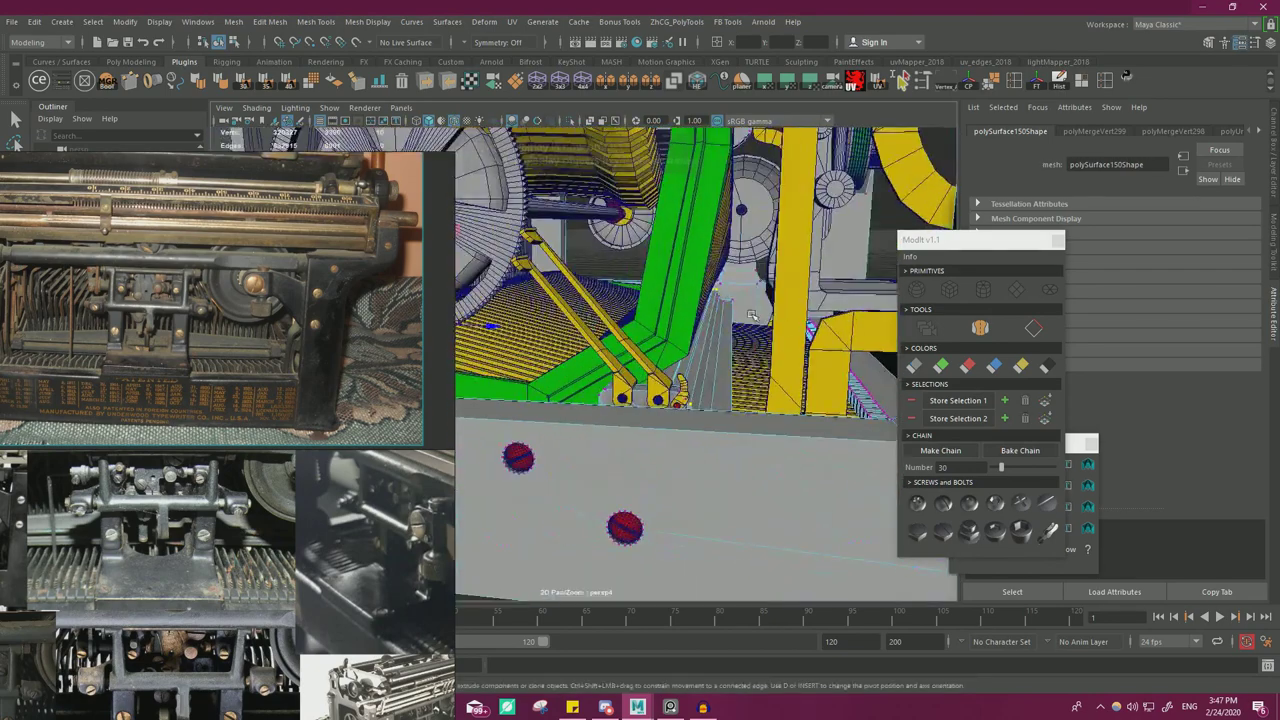
scroll(530, 338, "down", 7)
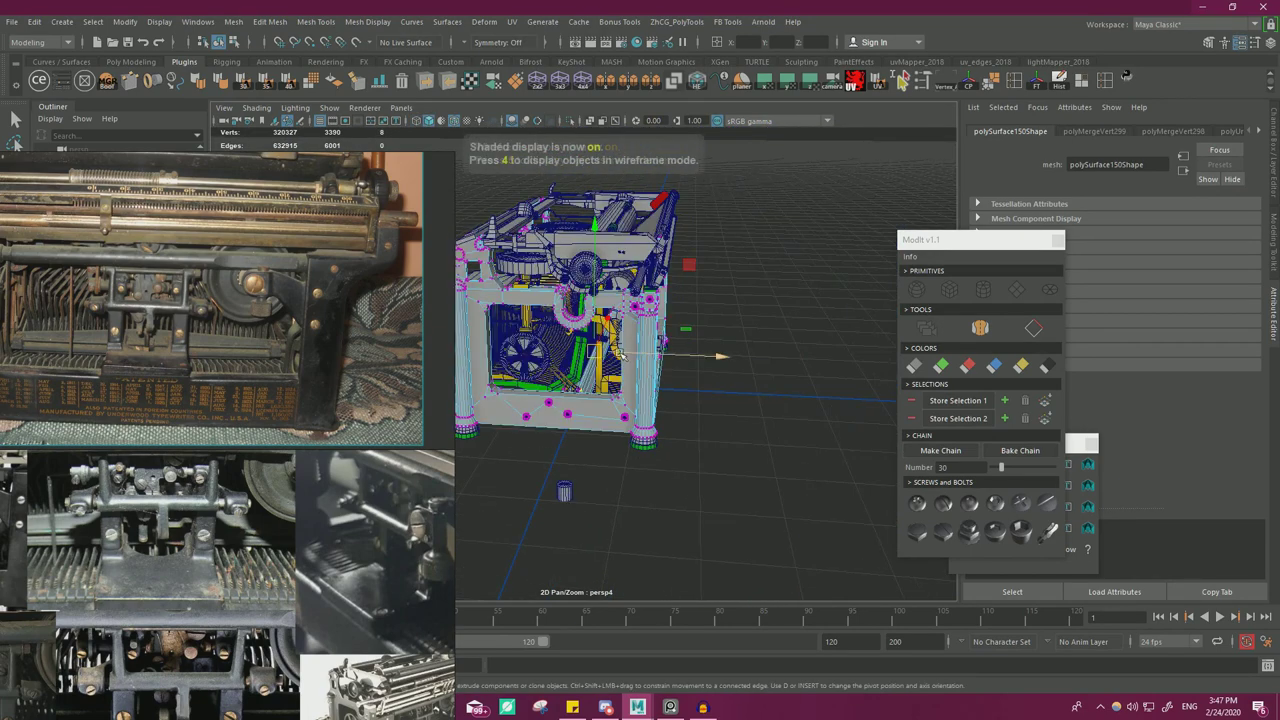
scroll(587, 323, "up", 10)
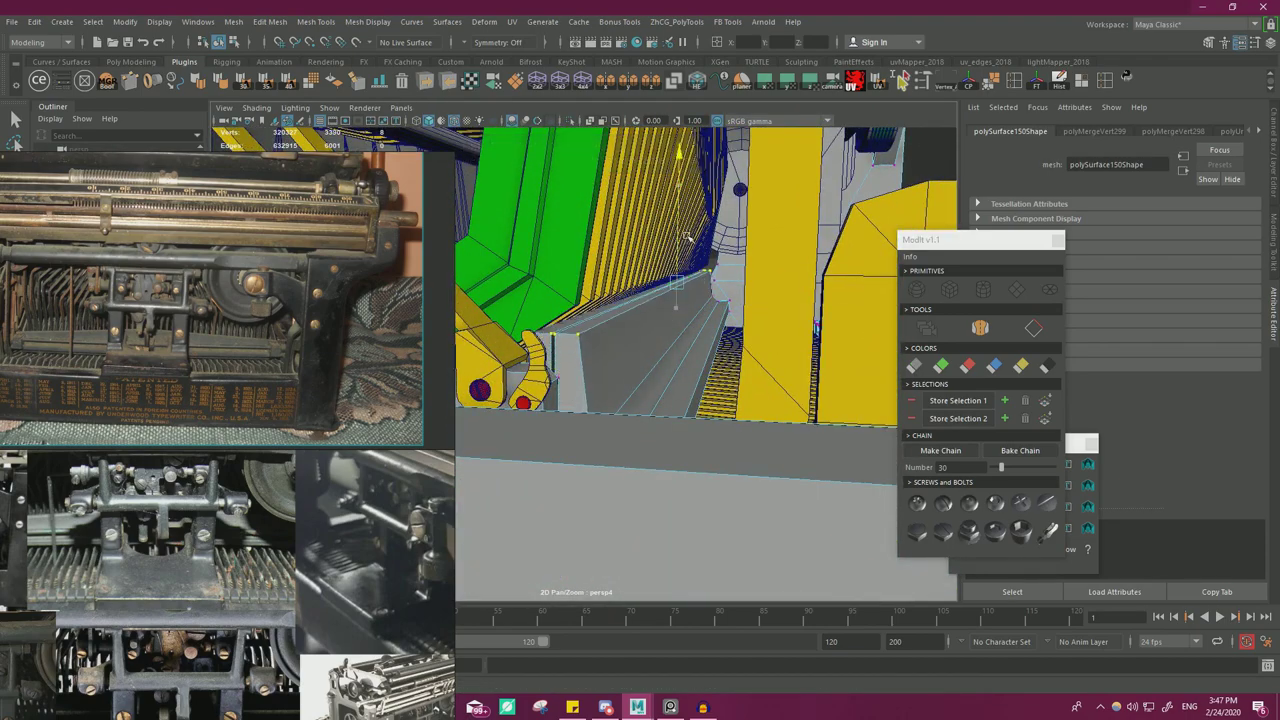
left_click_drag(635, 268, 462, 297, "alt")
scroll(462, 297, "down", 4)
left_click_drag(666, 307, 825, 344, "alt")
left_click_drag(687, 343, 550, 306, "alt")
right_click_drag(806, 246, 843, 223)
left_click(843, 223)
- Compare the central linkage with the reference photo and select the horizontal tube frame with its uprights
left_click_drag(840, 228, 644, 284, "alt")
scroll(704, 297, "up", 4)
scroll(178, 305, "up", 5)
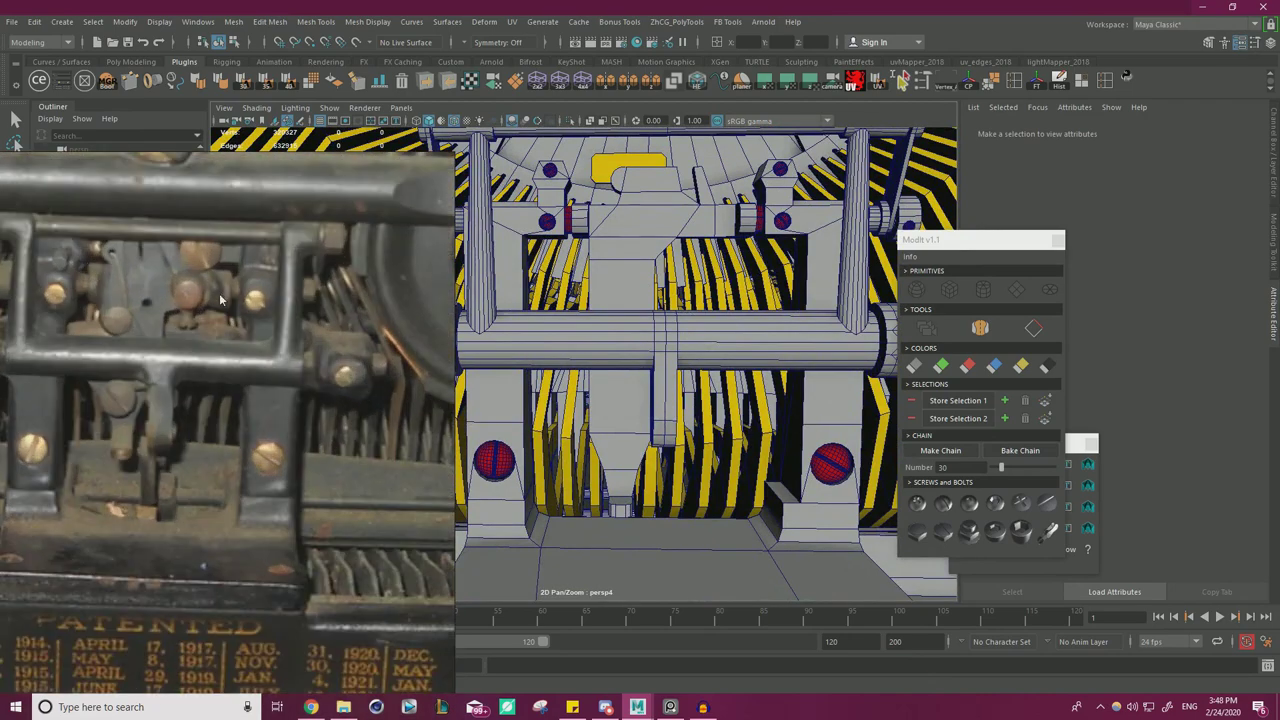
left_click_drag(719, 259, 645, 298, "alt")
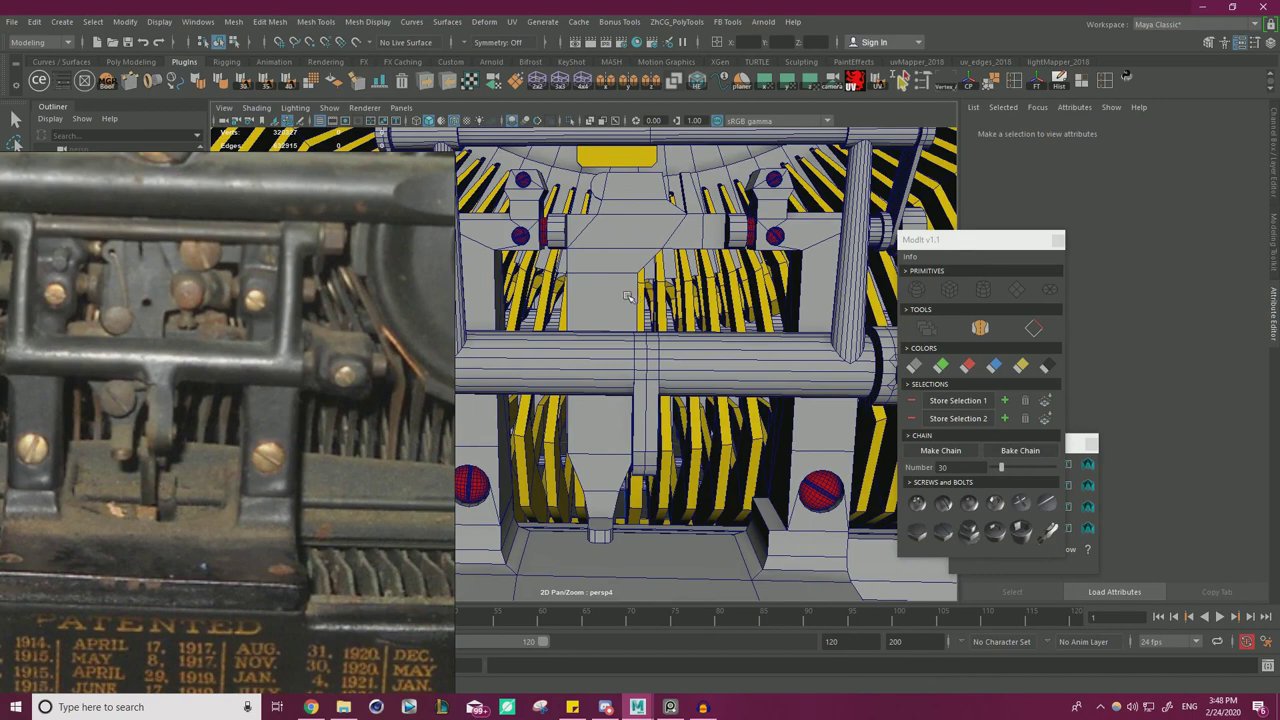
left_click_drag(646, 294, 511, 252, "alt")
left_click(511, 252)
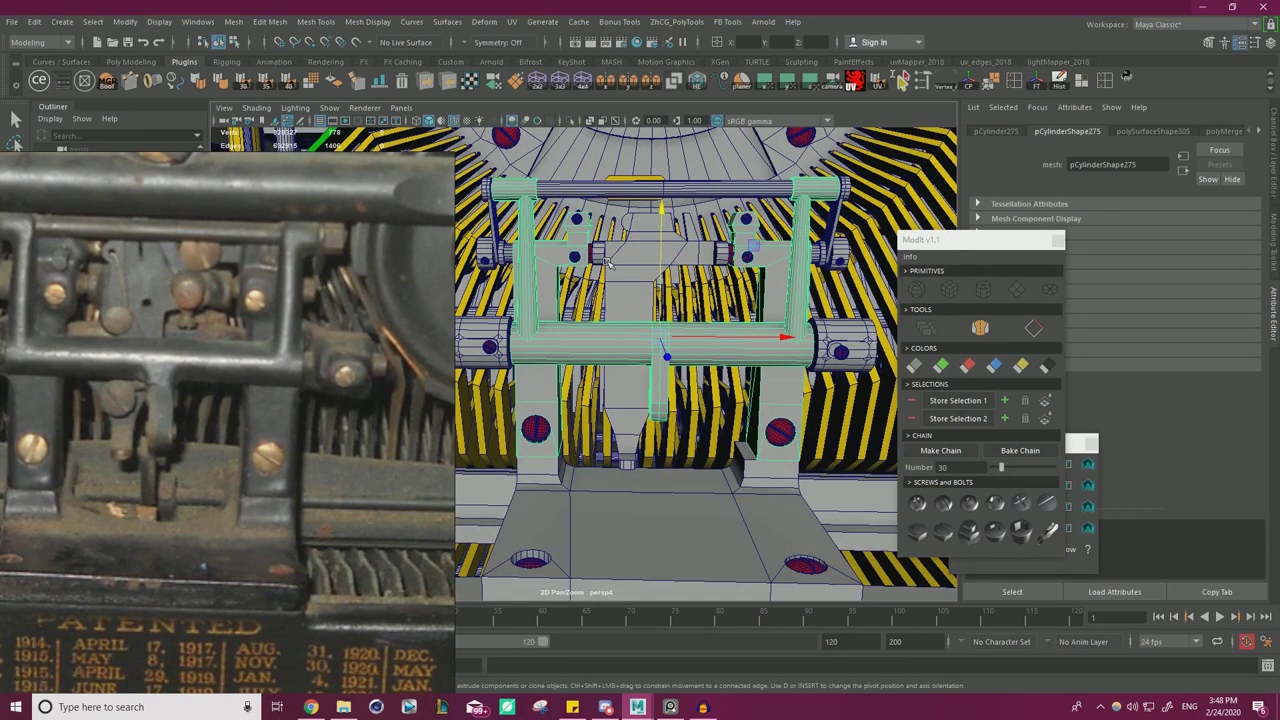
- Add the central plate and the neighbouring bracket parts to the tube frame selection
right_click_drag(570, 215, 592, 192, "alt")
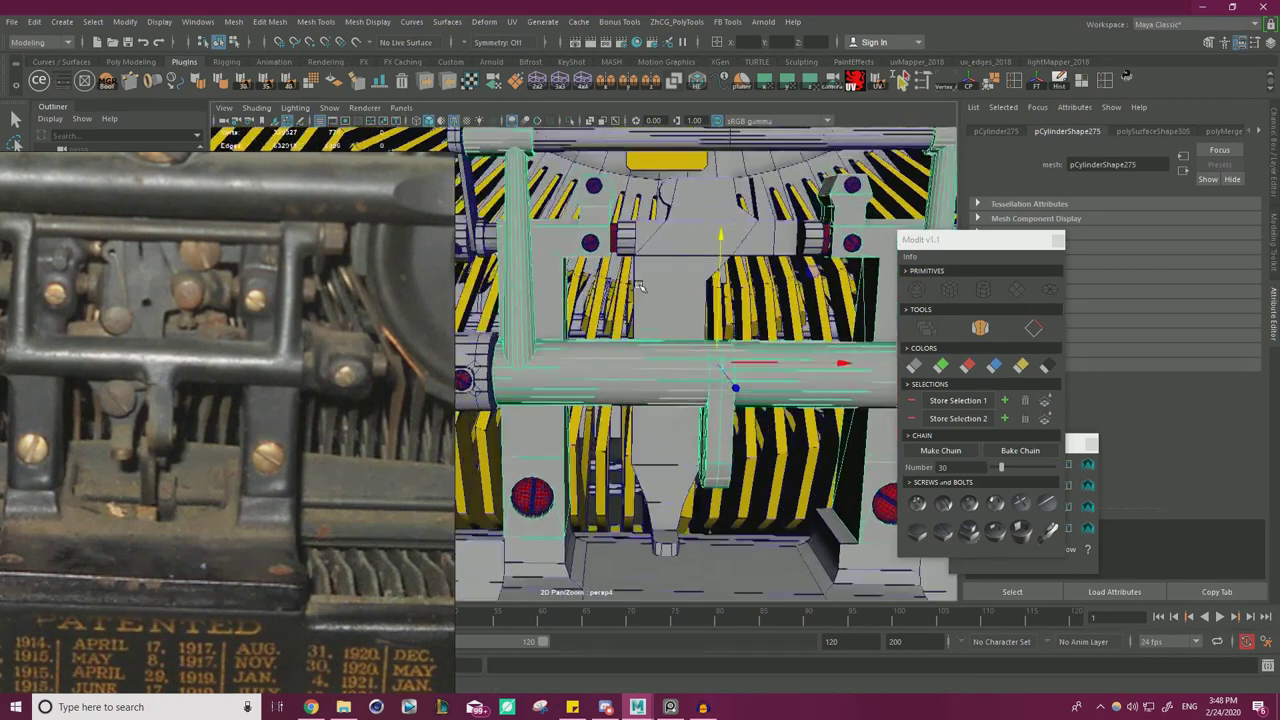
middle_click_drag(592, 192, 600, 214, "alt")
right_click_drag(381, 275, 124, 377)
left_click(601, 209, "shift")
left_click(602, 266, "shift")
left_click(619, 257, "shift")
key("ctrl+z")
middle_click_drag(620, 256, 511, 311, "alt")
right_click_drag(511, 311, 735, 288, "alt")
- Add the remaining bracket screws, red washers, end collars and link arms on both sides to the selection
left_click(410, 220)
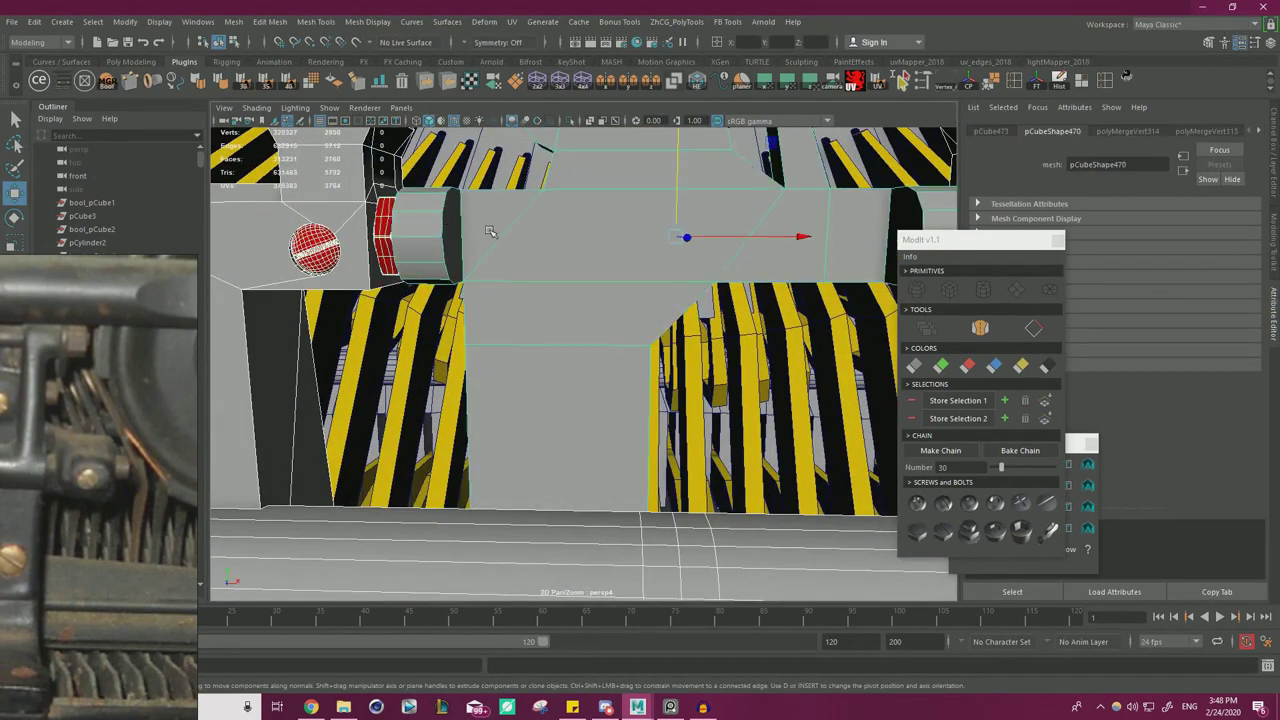
key("f")
left_click(777, 318)
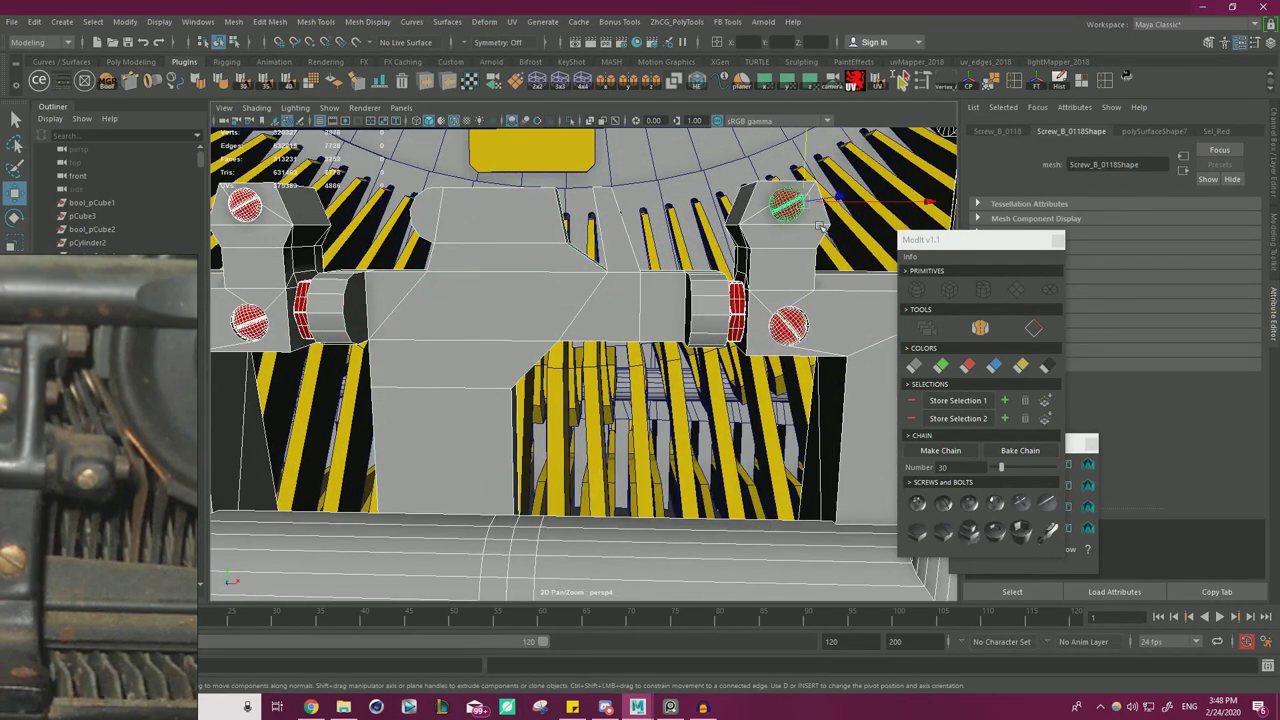
key("f")
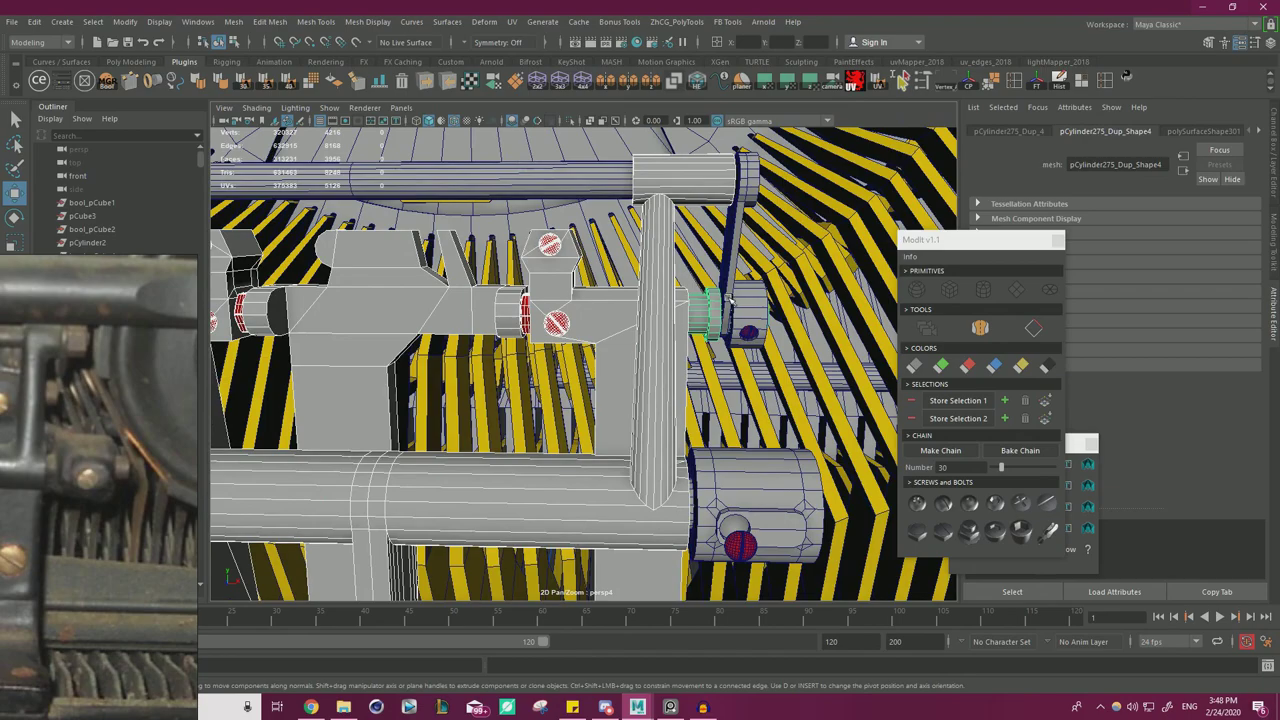
scroll(749, 331, "down", 5)
middle_click_drag(640, 335, 848, 338, "alt")
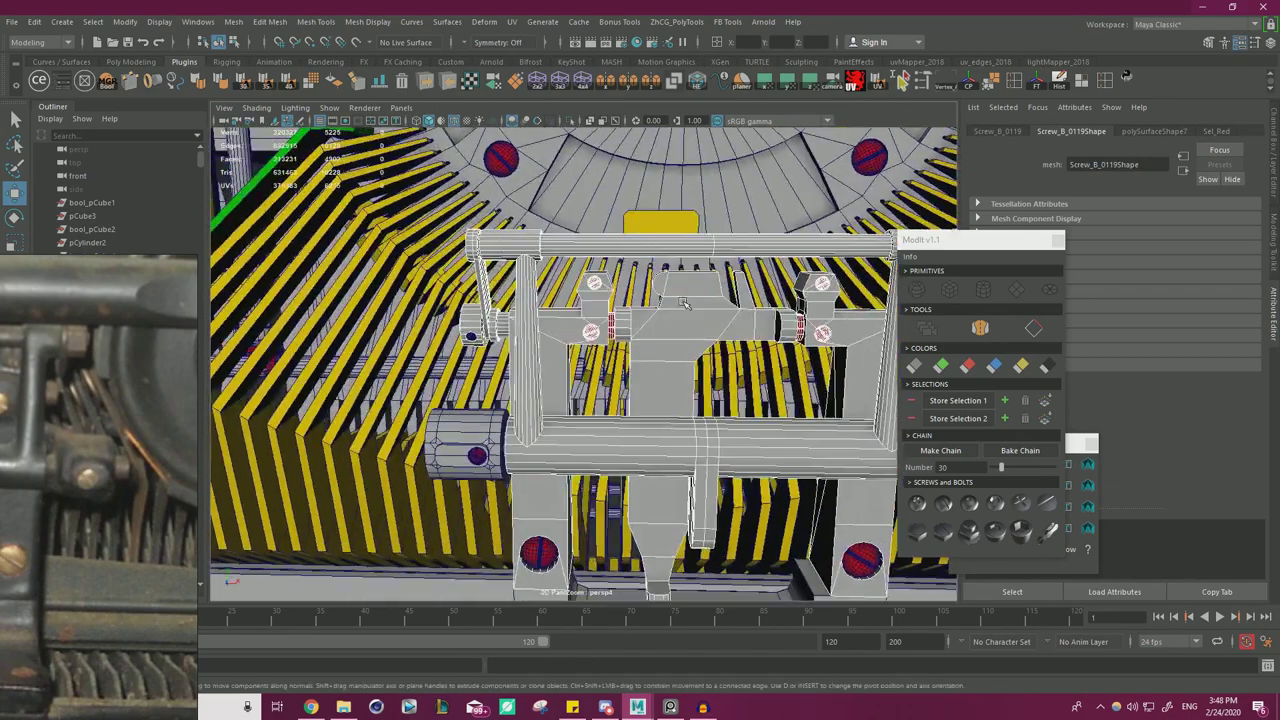
scroll(600, 335, "up", 4)
left_click(428, 326, "shift")
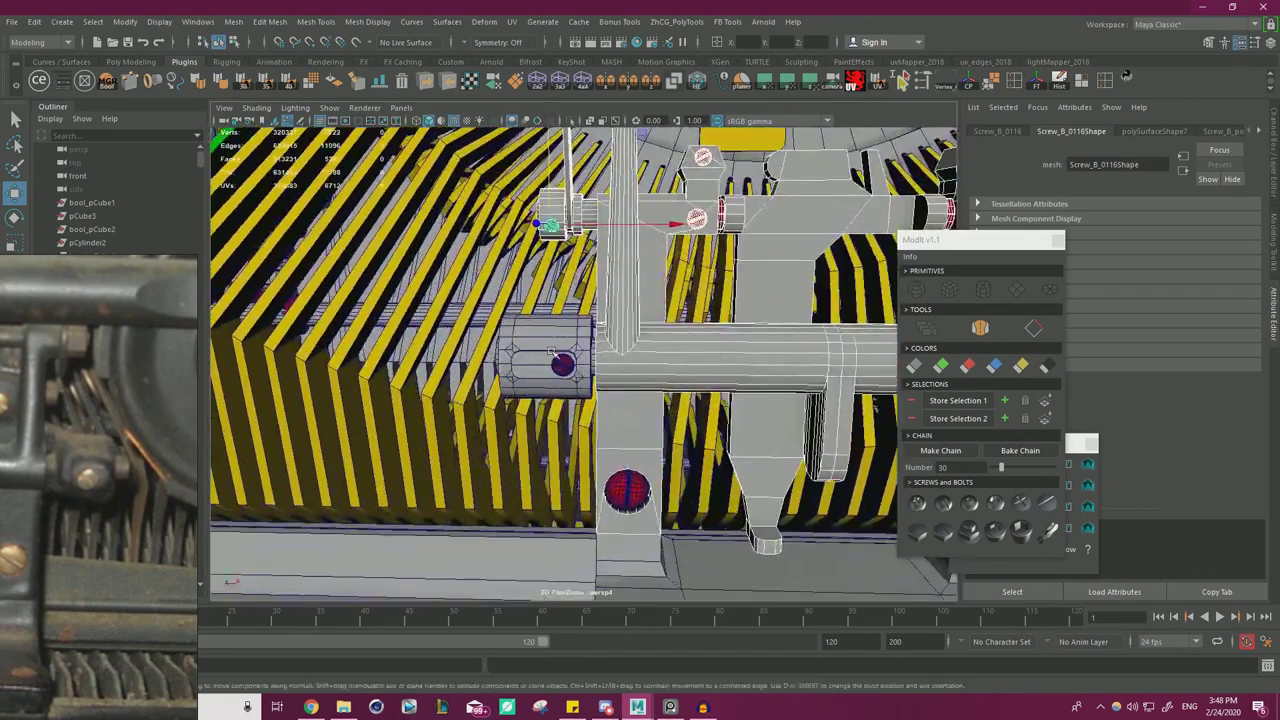
- Switch the selected linkage parts to vertex mode and move their upper vertices slightly down
left_click_drag(543, 323, 818, 254, "alt")
right_click_drag(818, 254, 755, 253)
left_click_drag(680, 255, 403, 238, "alt")
scroll(403, 238, "up", 3)
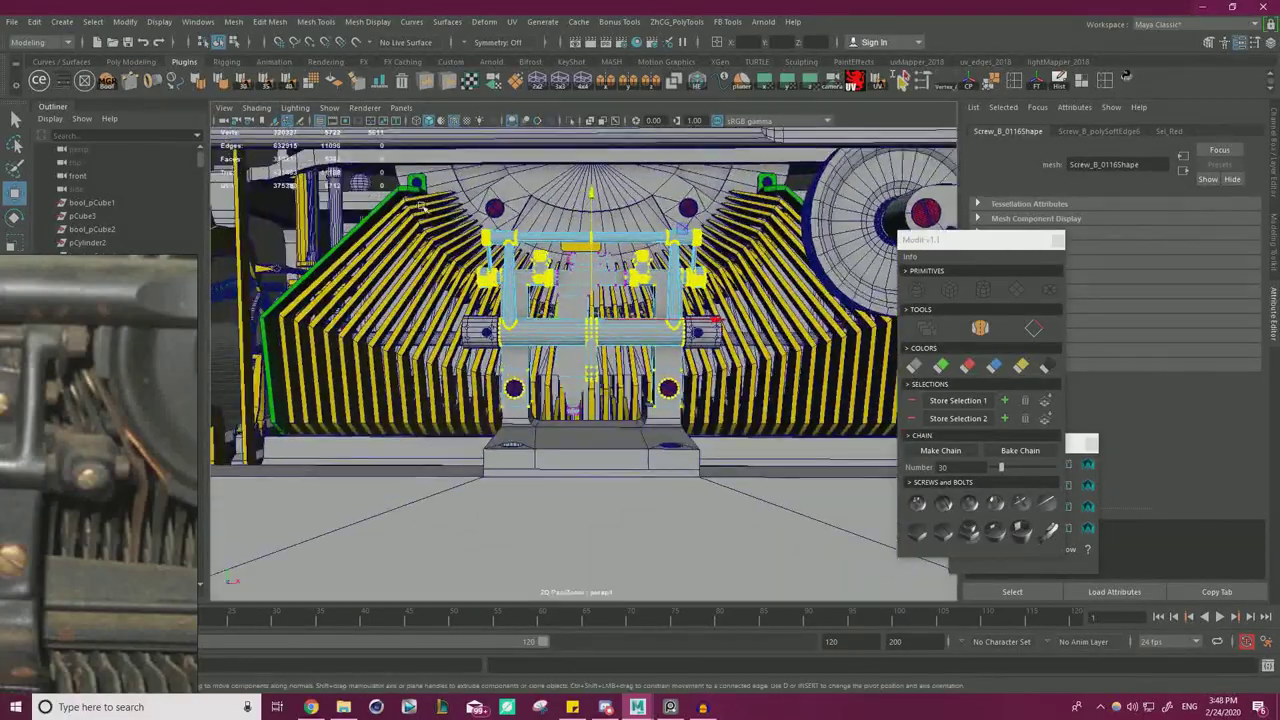
middle_click_drag(618, 273, 634, 306, "alt")
scroll(634, 306, "up", 3)
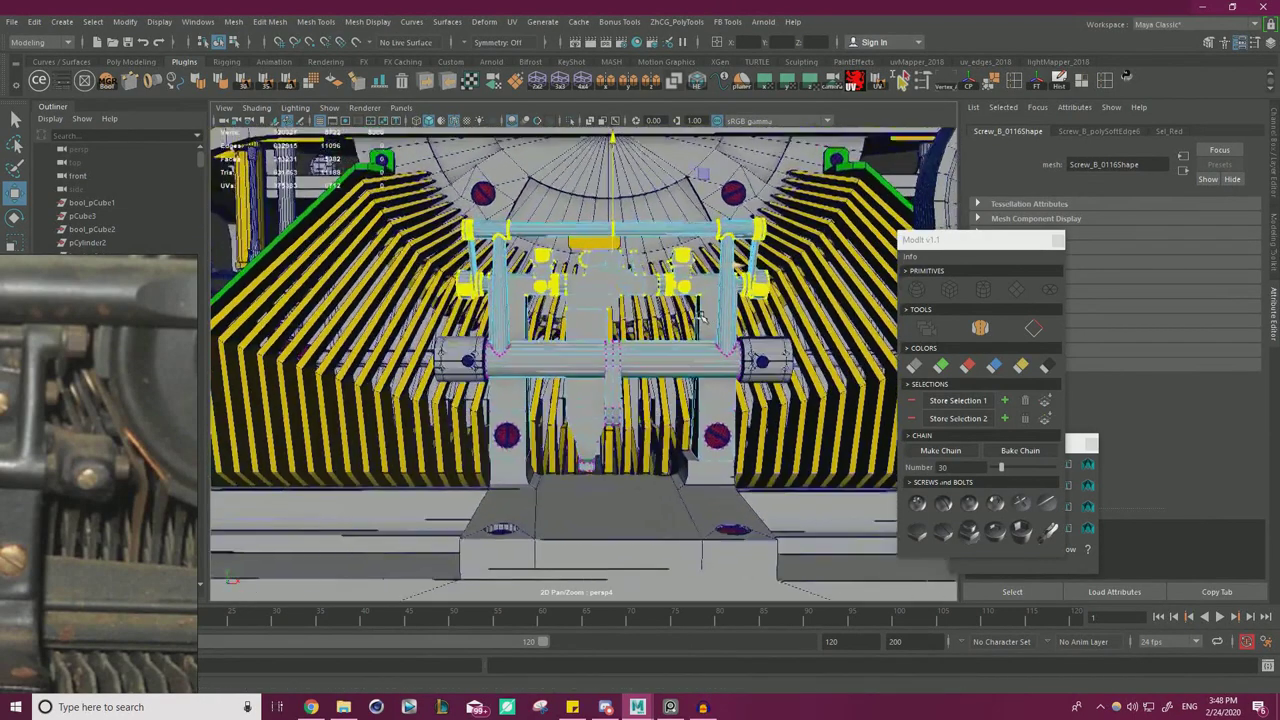
left_click_drag(615, 171, 617, 200)
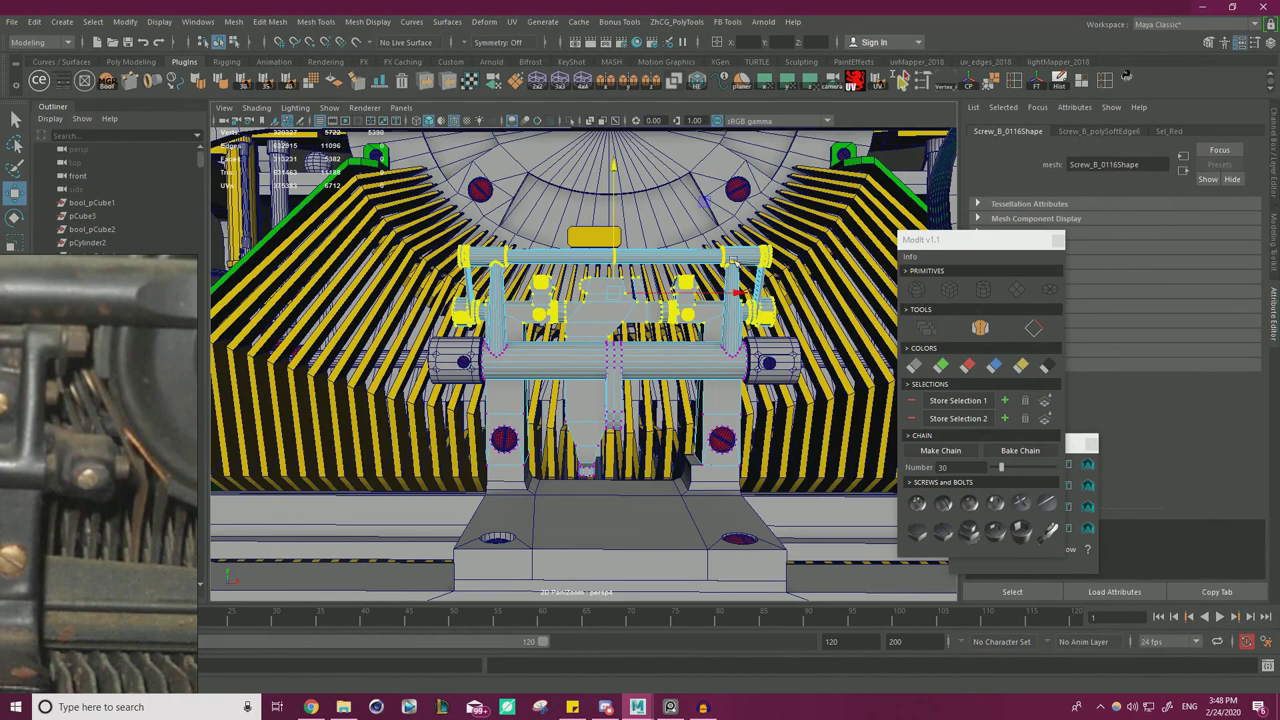
- Compare the height and proportions of the central linkage with the typewriter reference photos
left_click_drag(727, 260, 775, 287, "alt")
scroll(775, 287, "down", 8)
right_click_drag(154, 393, 565, 318)
scroll(520, 325, "down", 5)
middle_click_drag(498, 350, 673, 176)
scroll(405, 371, "down", 4)
middle_click_drag(441, 310, 365, 387)
middle_click_drag(454, 377, 304, 382)
middle_click_drag(390, 377, 527, 366)
right_click_drag(527, 366, 356, 378)
left_click_drag(725, 358, 614, 324, "alt")
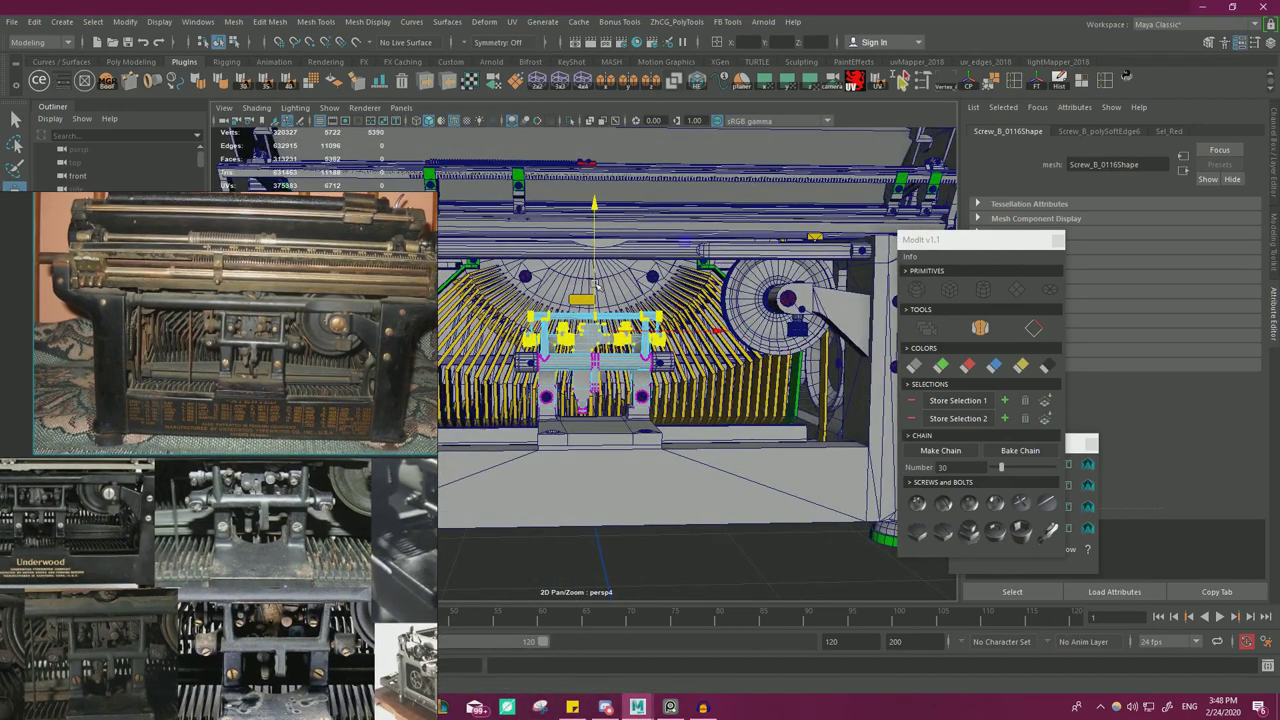
scroll(640, 350, "up", 2)
scroll(650, 355, "up", 2)
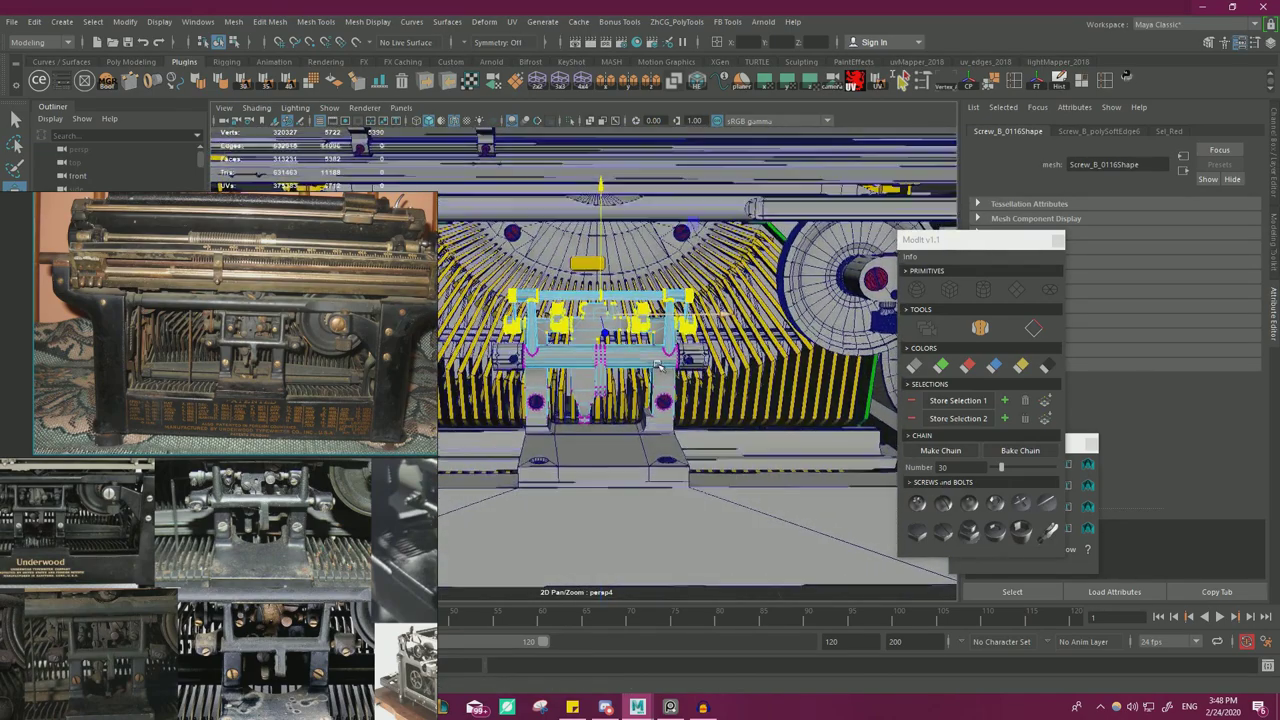
key("w")
scroll(595, 270, "up", 2)
scroll(610, 268, "up", 1)
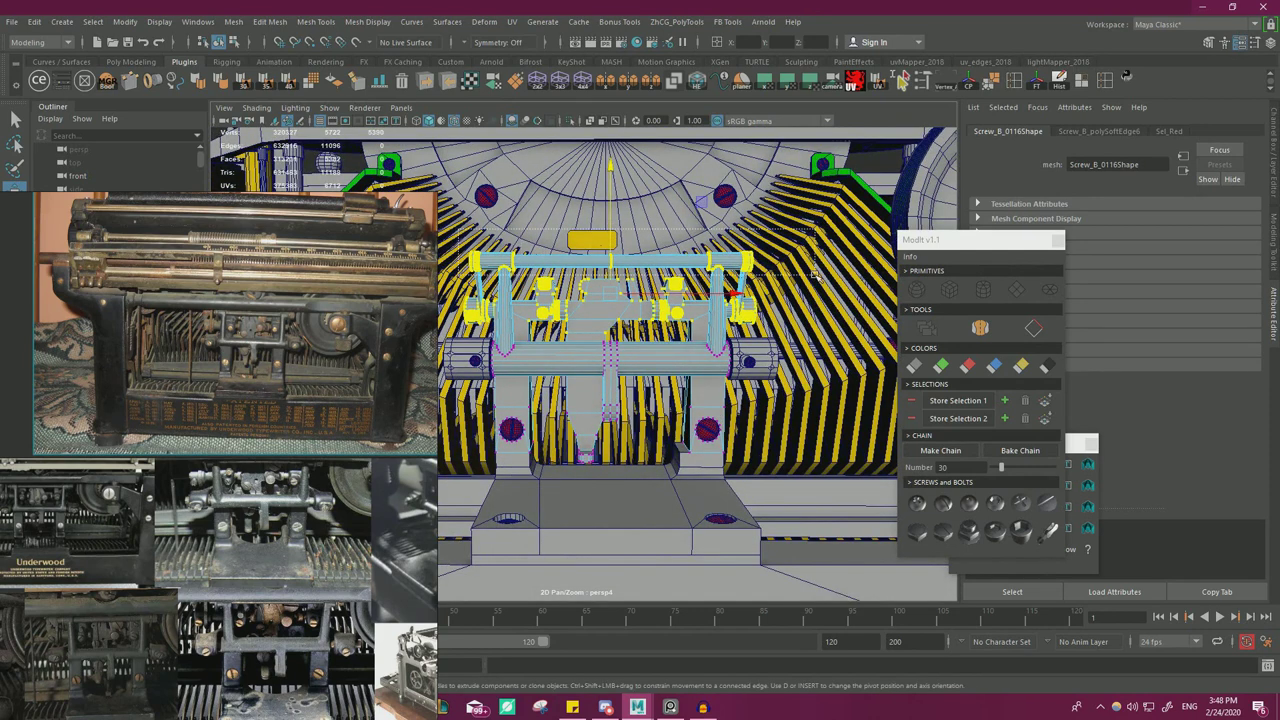
- Select the right-side vertices of the central plate's lower part in wireframe and adjust them sideways
key("4")
key("5")
left_click_drag(611, 205, 632, 245, "alt")
scroll(645, 312, "up", 6)
left_click_drag(645, 312, 562, 363, "alt")
key("4")
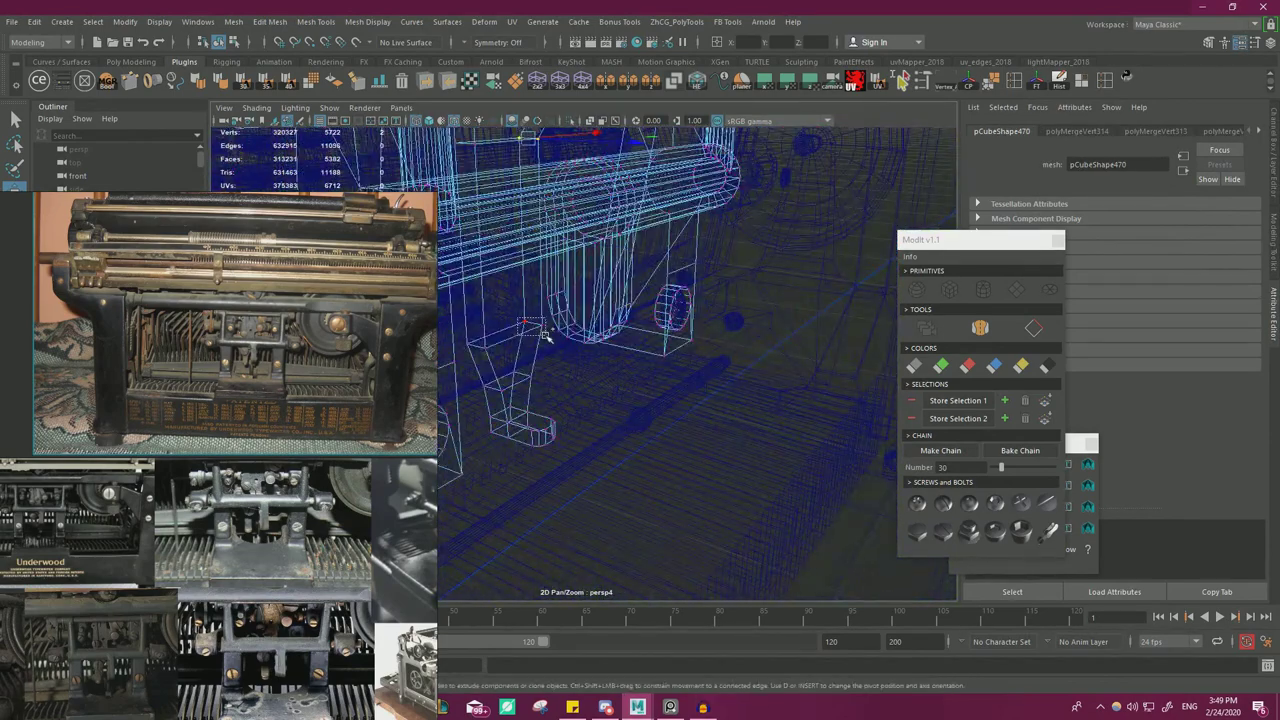
left_click_drag(573, 387, 735, 503, "alt")
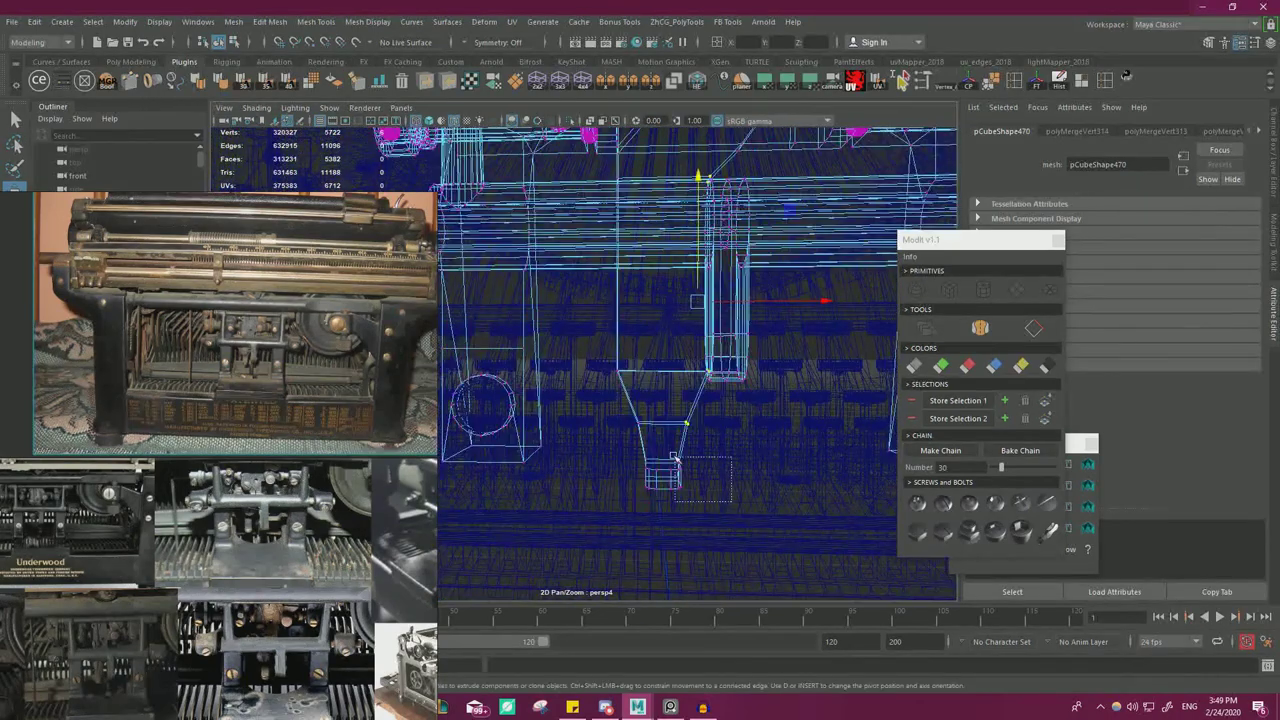
scroll(606, 394, "down", 7)
key("5")
left_click_drag(700, 325, 733, 370, "alt")
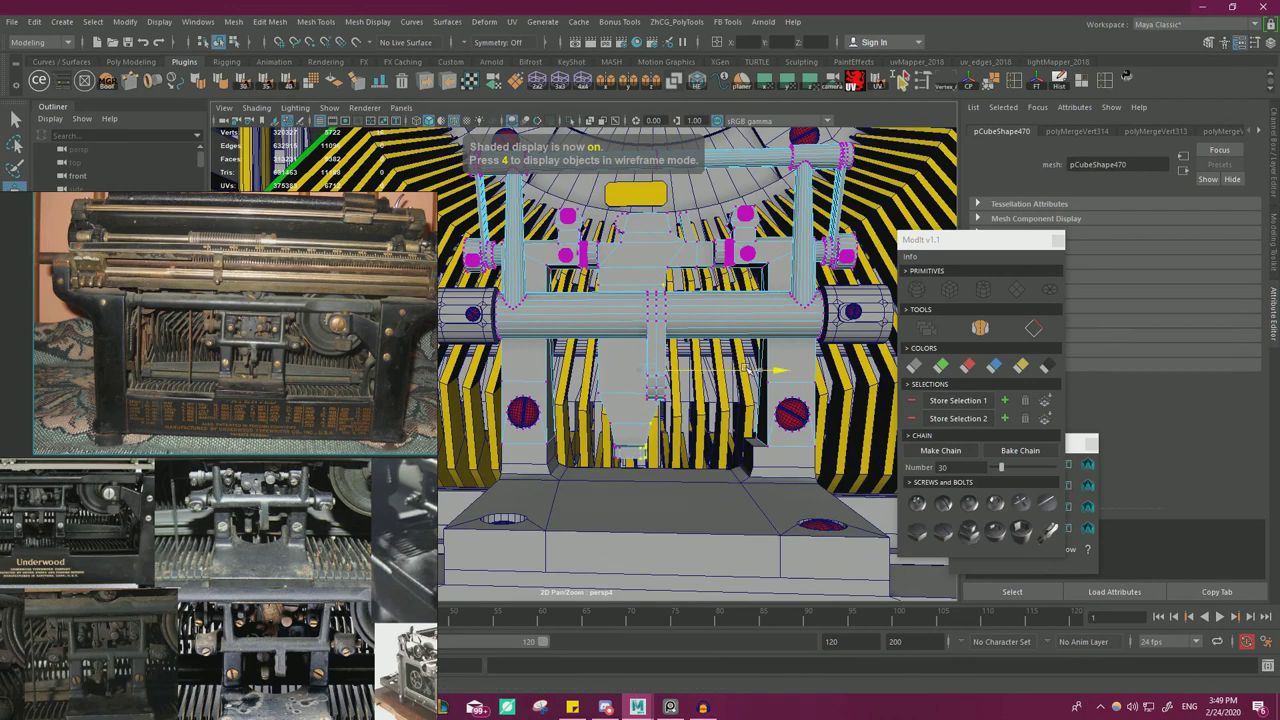
left_click_drag(683, 281, 654, 252, "shift")
mouse_move(744, 362)
left_mouse_down()
mouse_move(730, 384)
mouse_move(745, 368)
left_mouse_up()
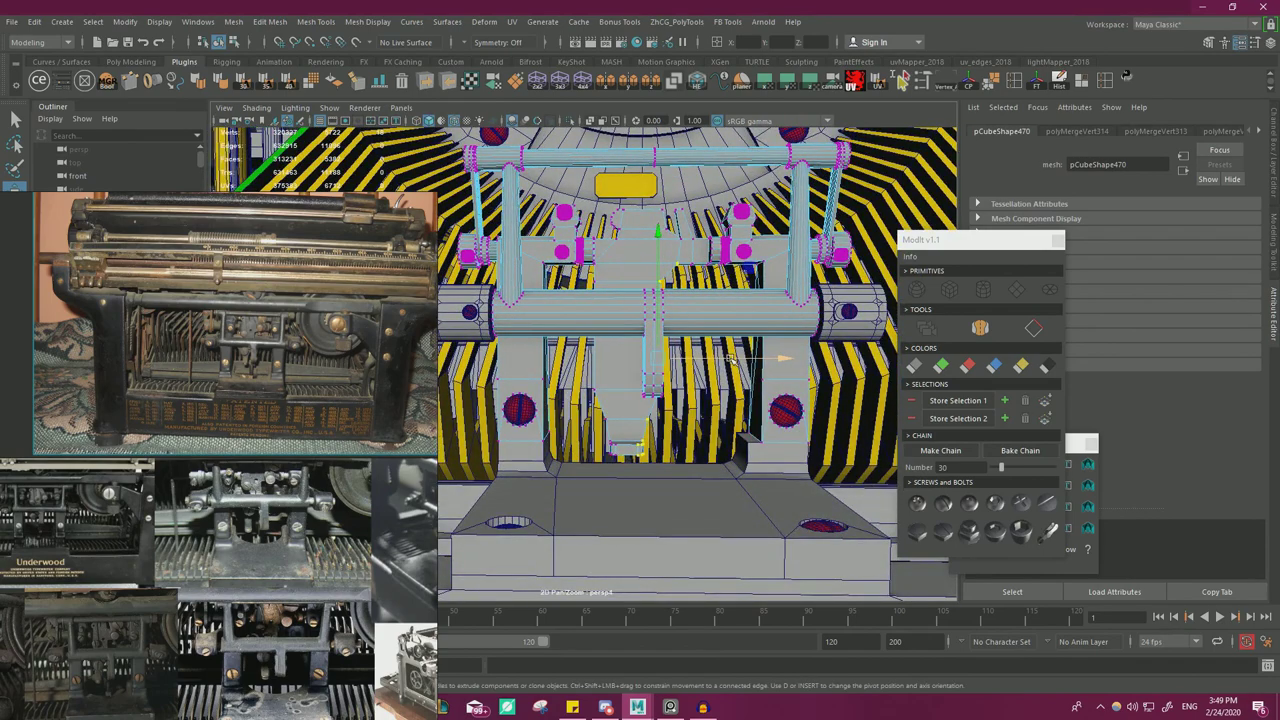
- Return the linkage parts to object mode and clear the selection
left_click_drag(736, 362, 744, 296, "alt")
right_click(825, 233)
right_click_drag(826, 236, 857, 219)
left_click(857, 220)
left_click_drag(790, 235, 648, 288, "alt")
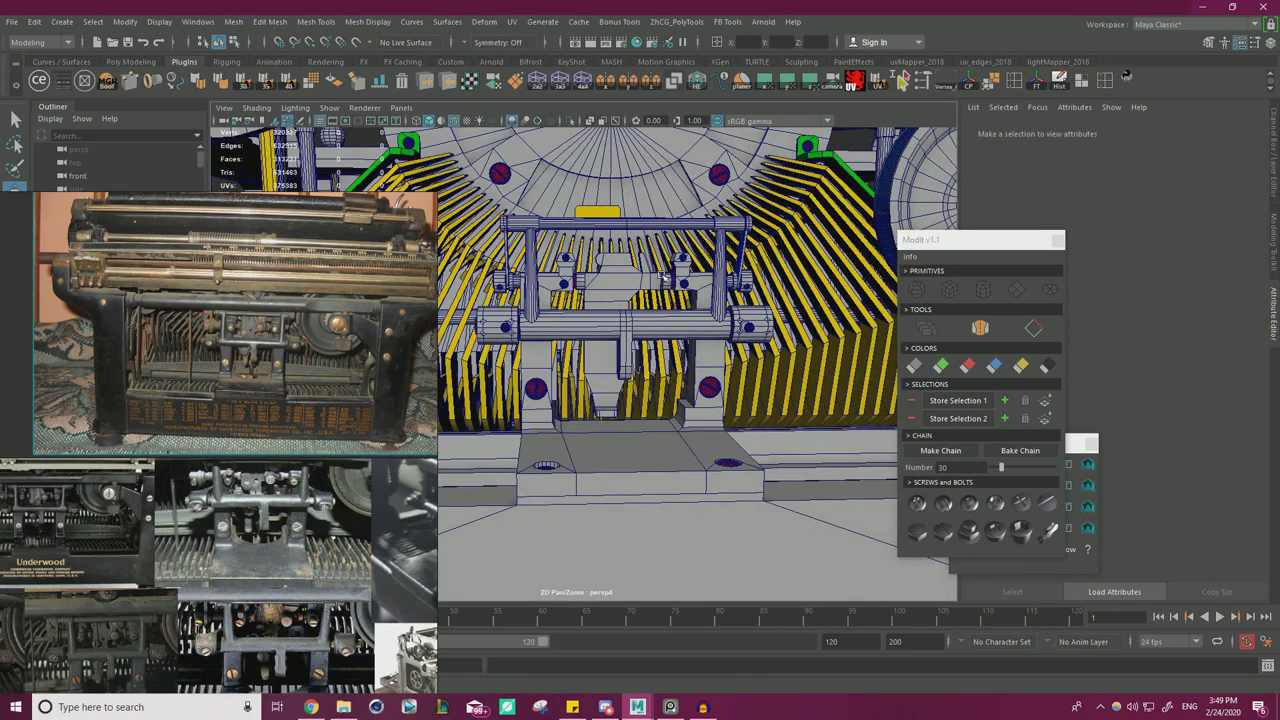
- Isolate the central plate and delete its construction history
scroll(665, 277, "up", 5)
left_click(627, 298)
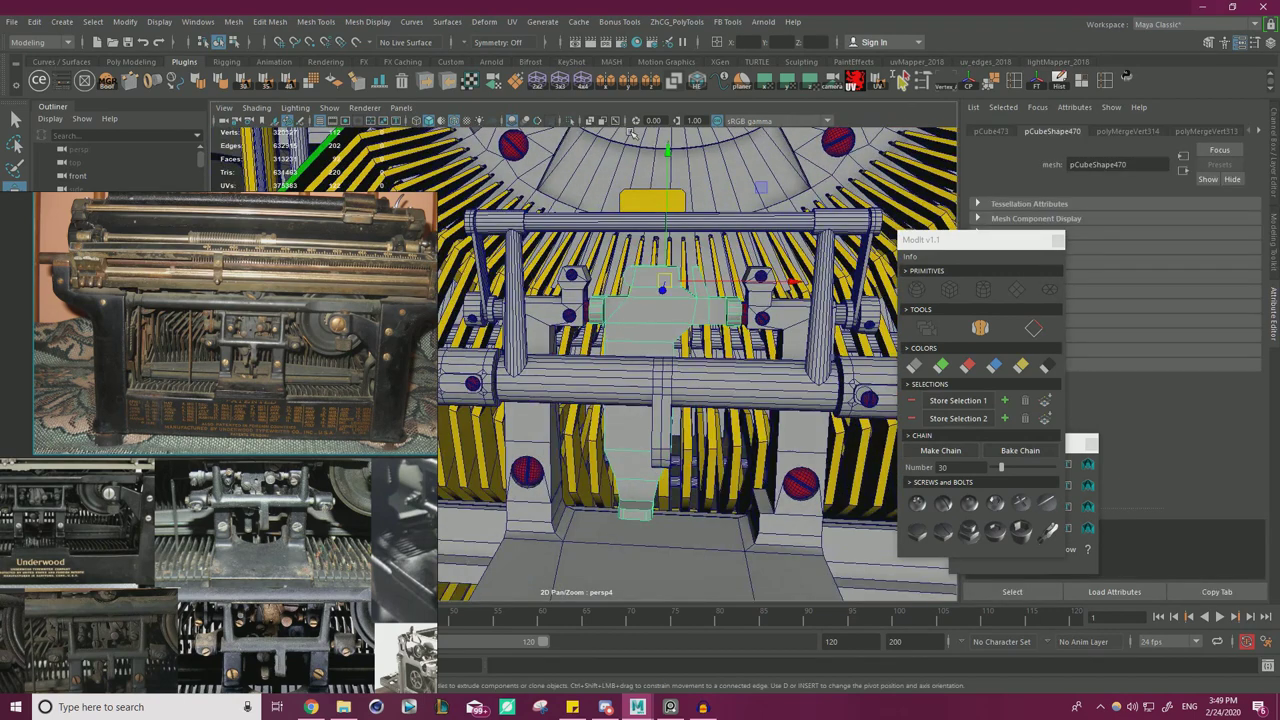
left_click(571, 120)
left_click_drag(560, 300, 541, 197, "alt")
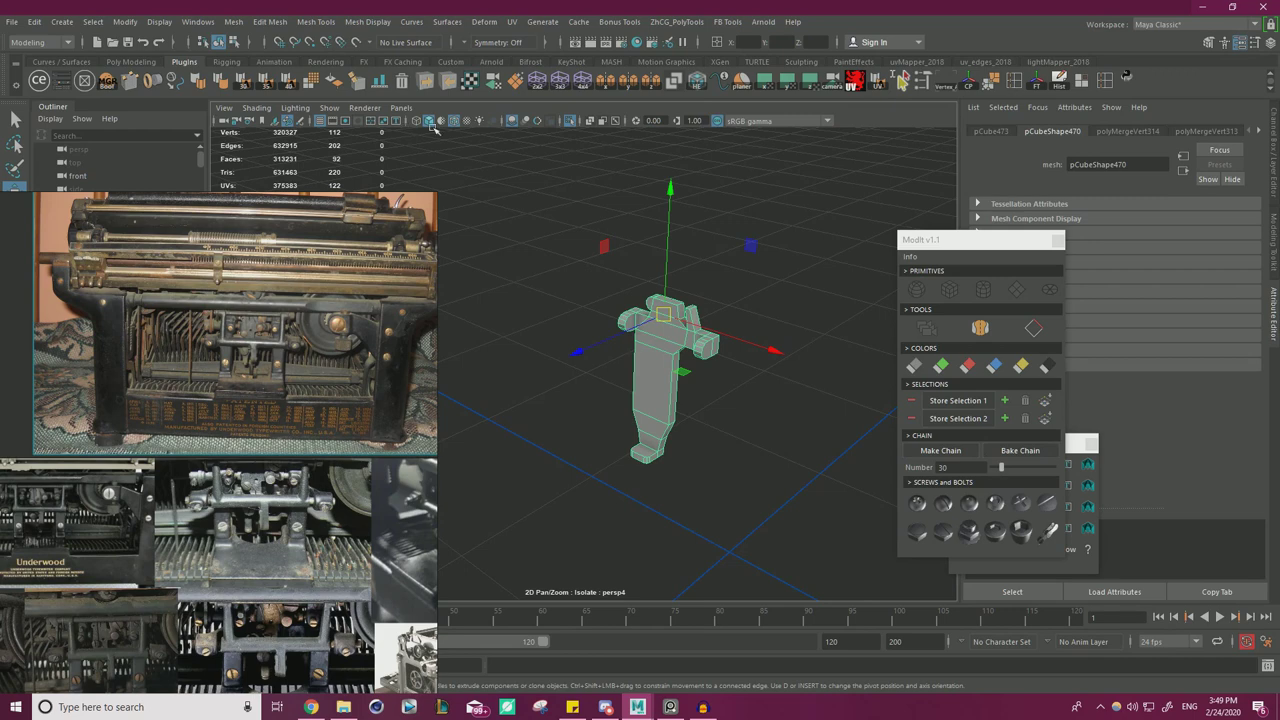
left_click(1058, 86)
- Create a Cylindre Y 12 primitive on the end face of the plate's round side boss
scroll(700, 310, "up", 2)
left_click_drag(715, 318, 626, 294, "alt")
scroll(679, 269, "up", 2)
right_click_drag(631, 231, 633, 262)
left_click(633, 257)
left_click(982, 295)
right_click(982, 294)
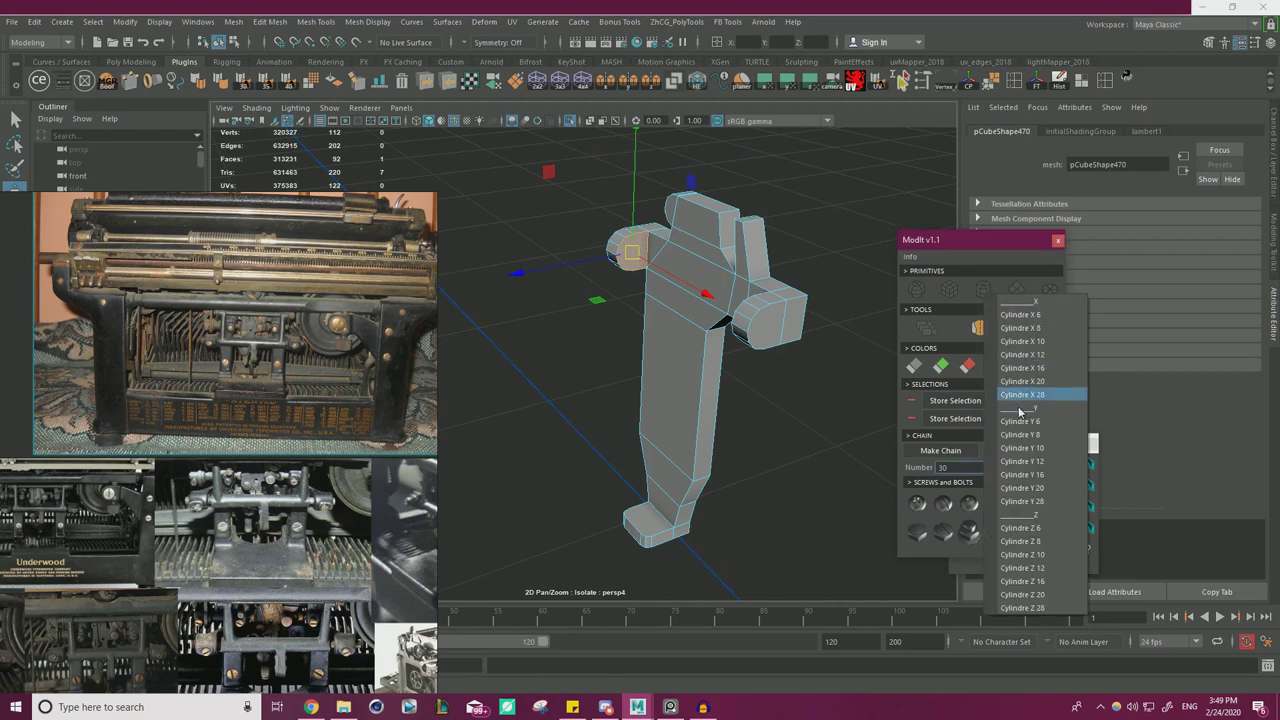
left_click(1040, 461)
- Scale the new cylinder down to fit inside the side boss and shift it slightly along the boss axis
right_click_drag(693, 269, 501, 274, "alt")
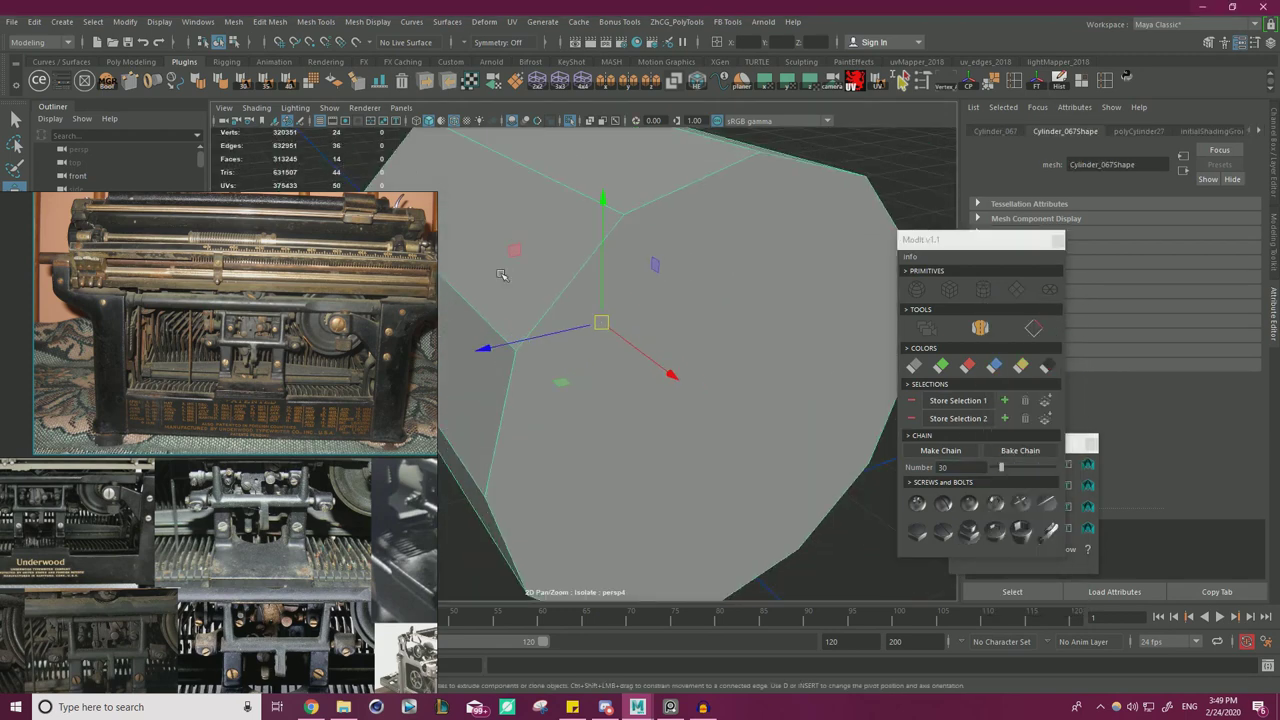
key("r")
left_click_drag(600, 323, 264, 364)
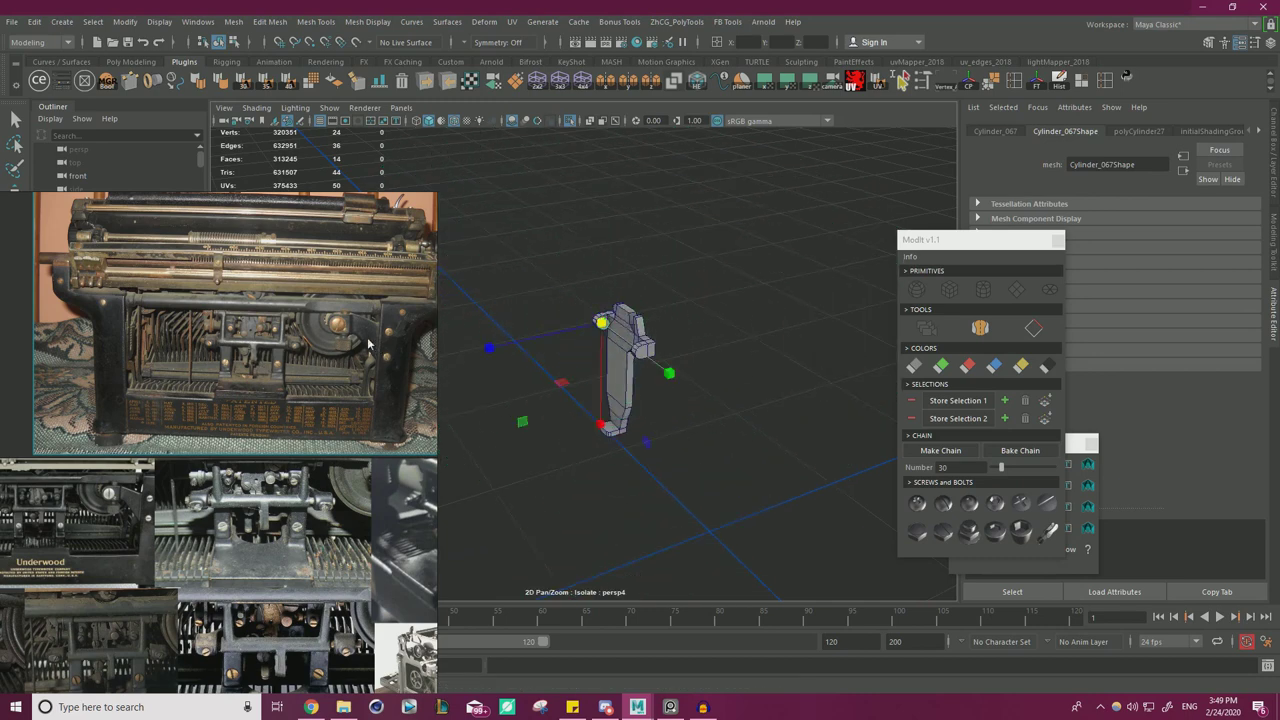
key("f")
left_click_drag(619, 326, 735, 410, "alt")
key("w")
right_click_drag(735, 410, 543, 415, "alt")
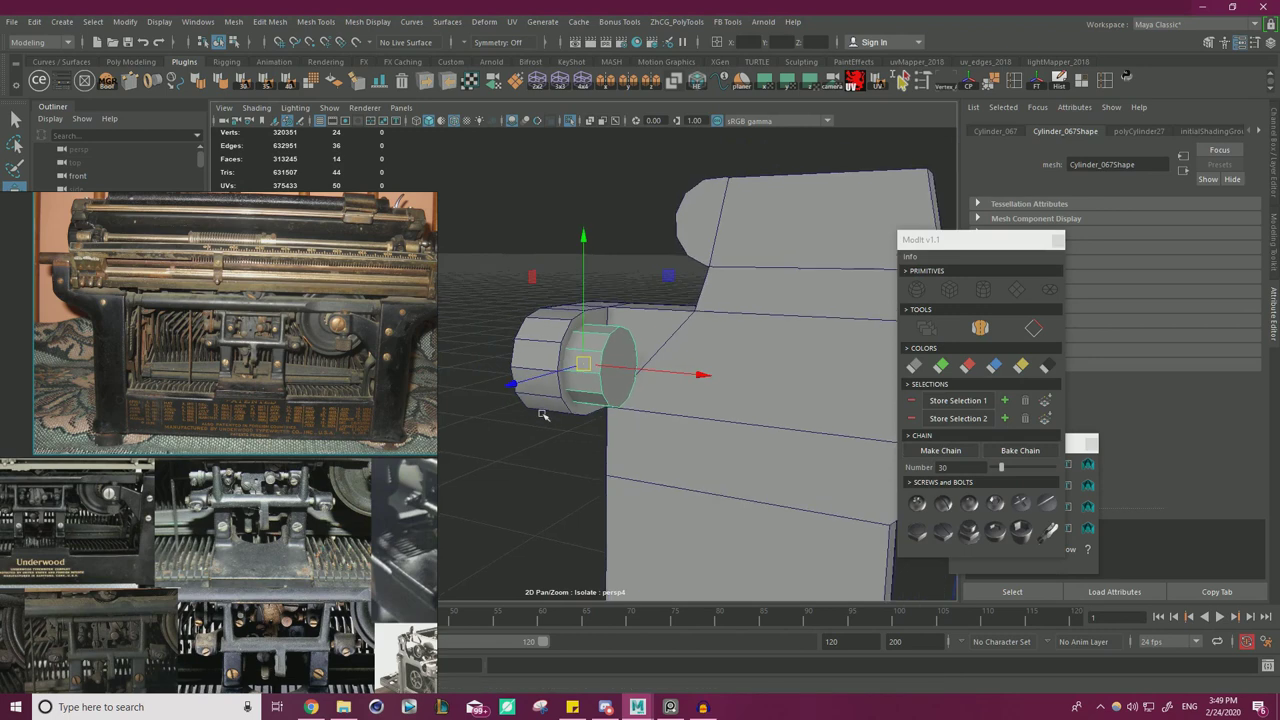
left_click_drag(543, 415, 634, 409, "alt")
left_click_drag(699, 368, 679, 364)
- Move the cylinder's end vertices outward so it runs through both side bosses of the plate
right_click_drag(523, 197, 462, 200)
right_click_drag(510, 270, 468, 277, "alt")
left_click_drag(468, 277, 488, 257, "alt")
left_click_drag(489, 256, 568, 410)
left_click_drag(658, 364, 592, 366)
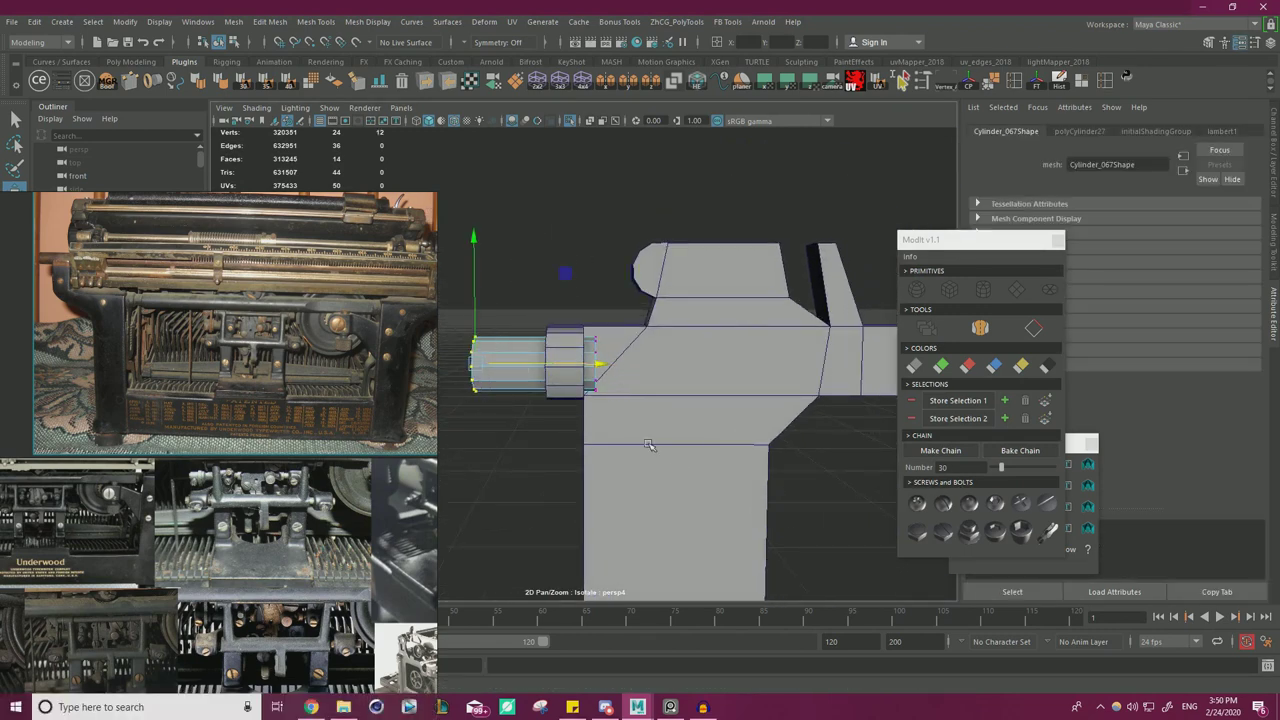
right_click_drag(592, 306, 530, 318, "alt")
left_click_drag(682, 364, 772, 410)
- Return to object mode and select the central plate followed by the long cylinder
right_click_drag(755, 246, 800, 217)
left_click(800, 217)
middle_click_drag(578, 288, 615, 245, "alt")
left_click_drag(520, 214, 683, 357)
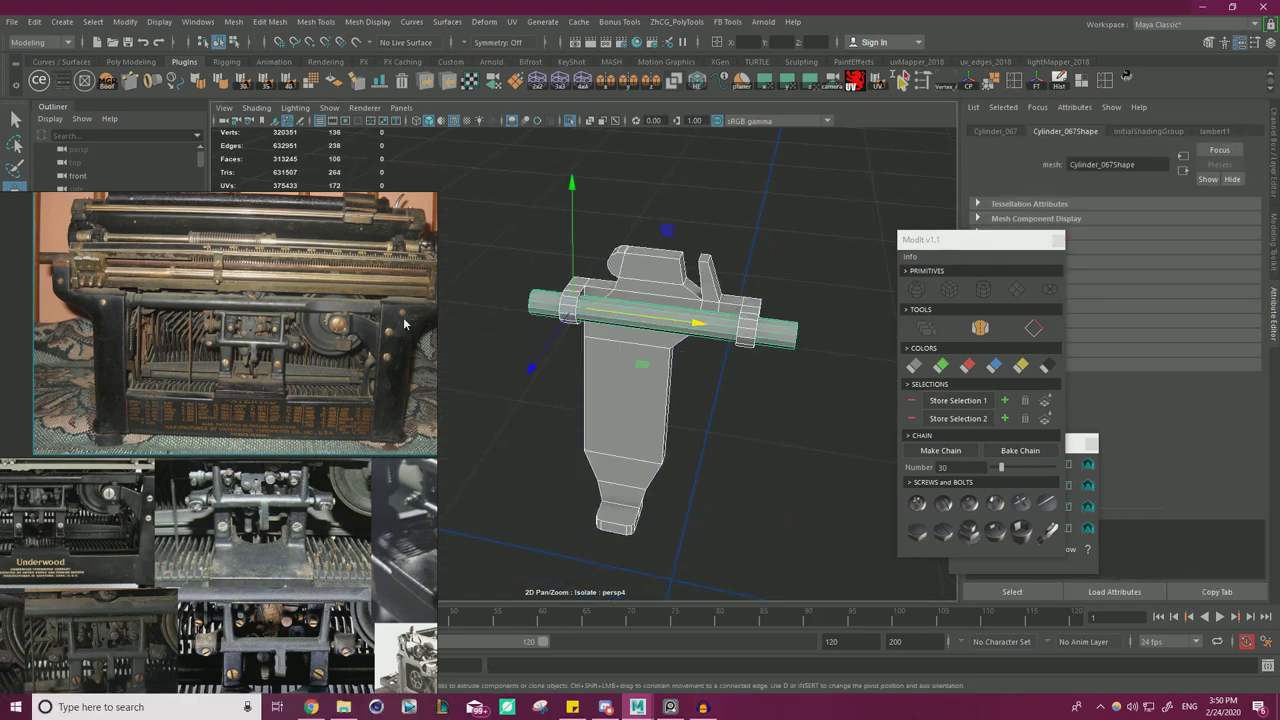
right_click_drag(412, 319, 279, 422)
left_click(474, 298)
left_click(587, 289)
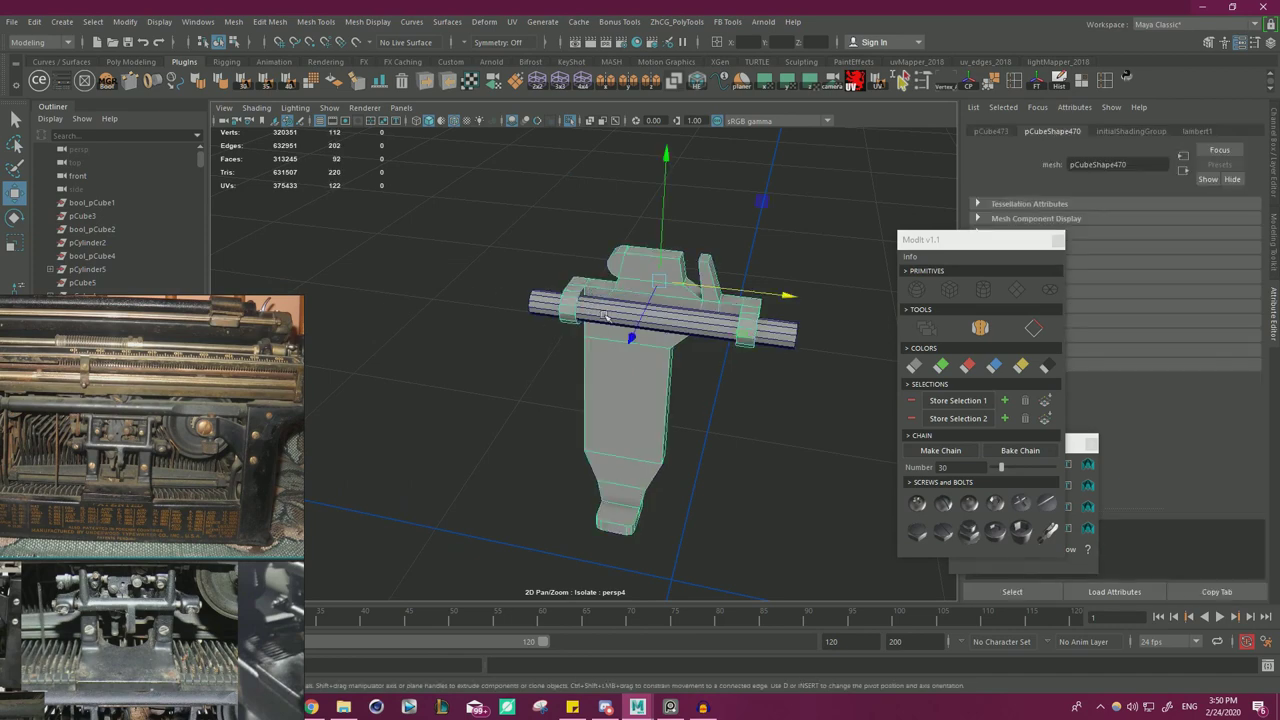
left_click(604, 316)
- Cut the cylinder from the plate with a DcBoolManager Difference operation and delete the history and base objects
left_click(104, 82)
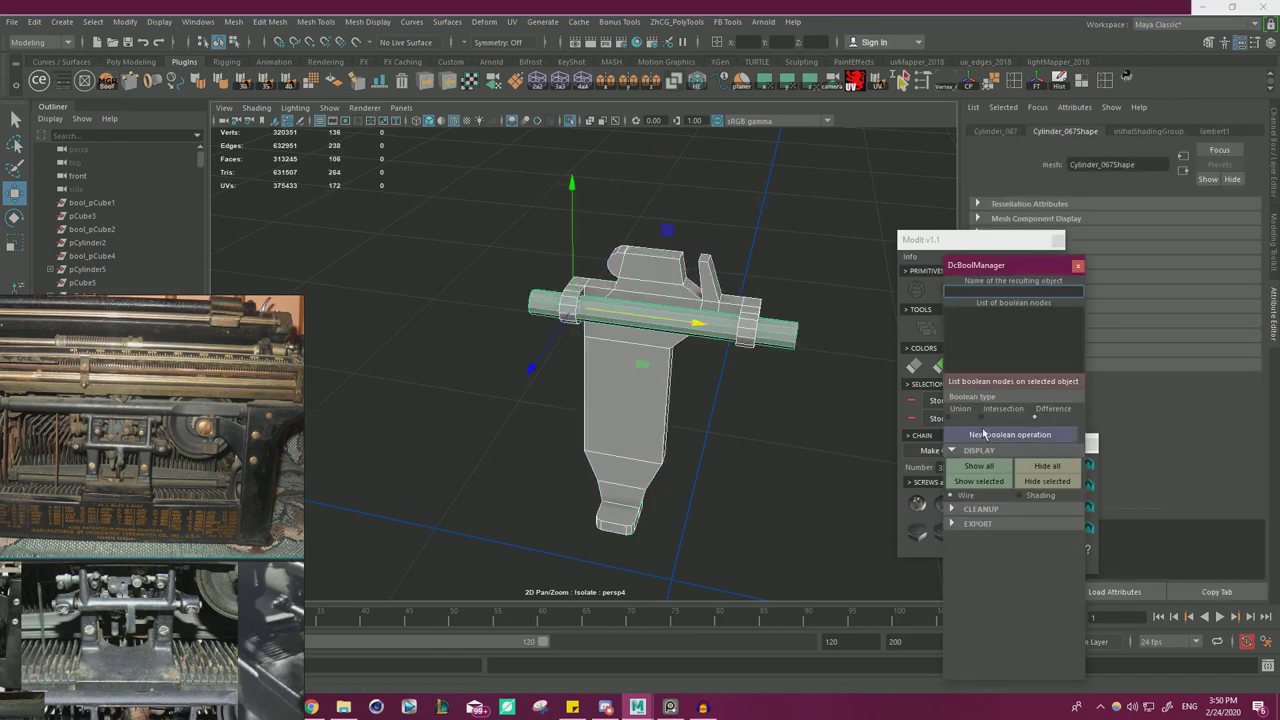
left_click(1010, 439)
left_click_drag(740, 396, 872, 410, "alt")
left_click(966, 509)
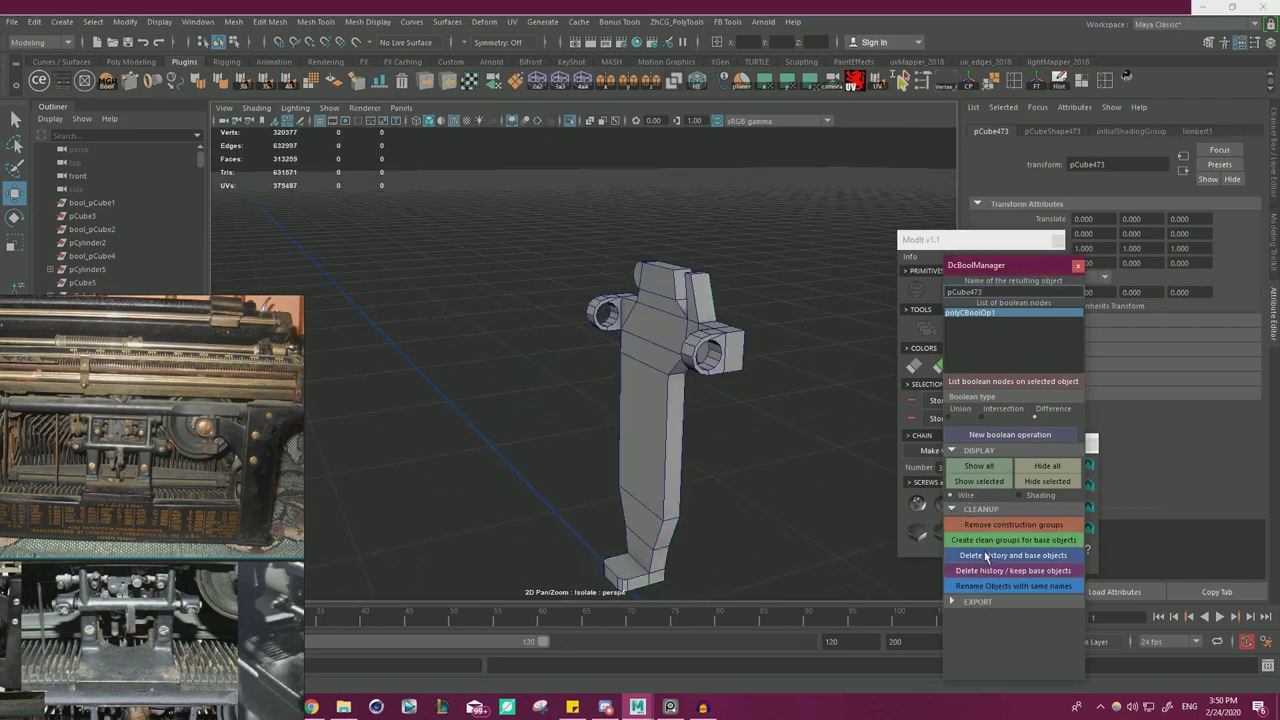
left_click(987, 556)
right_click_drag(637, 328, 860, 386, "alt")
middle_click_drag(860, 386, 682, 384, "alt")
left_click(600, 359)
right_click_drag(605, 345, 505, 357)
left_click(607, 364)
double_click(604, 378)
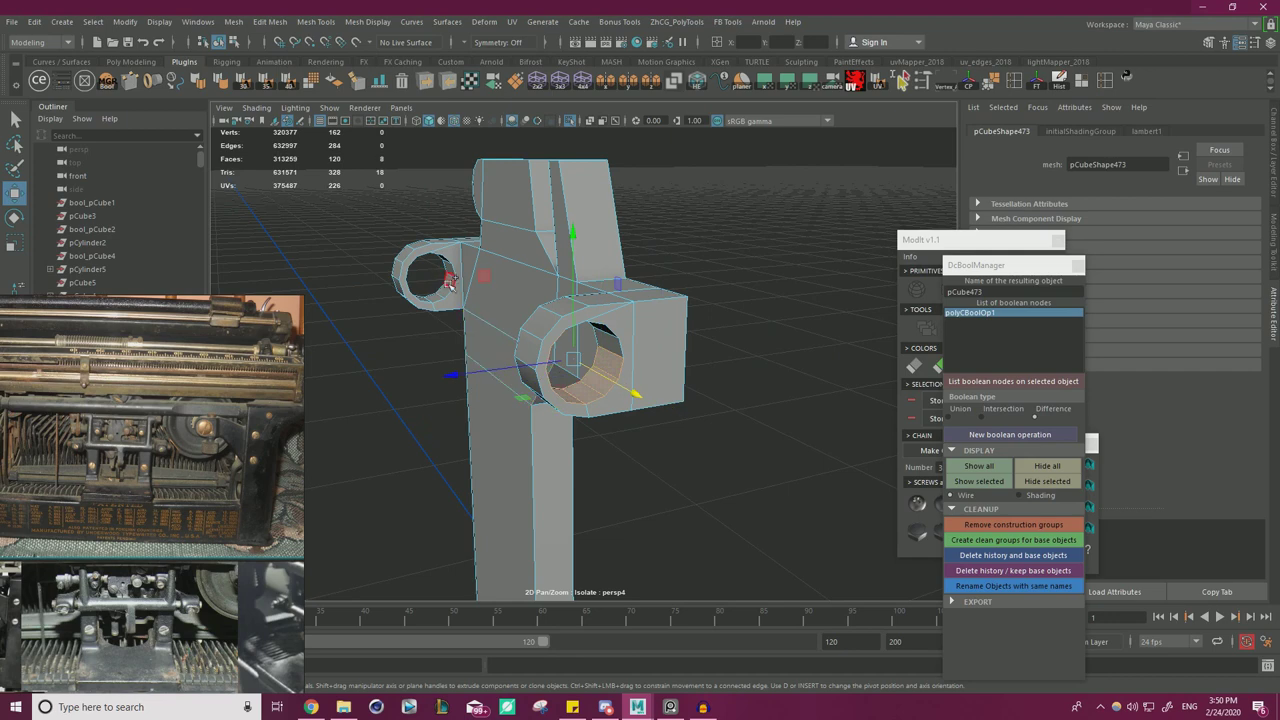
left_click_drag(446, 289, 644, 335, "alt")
left_click_drag(619, 265, 748, 312, "alt")
key("r")
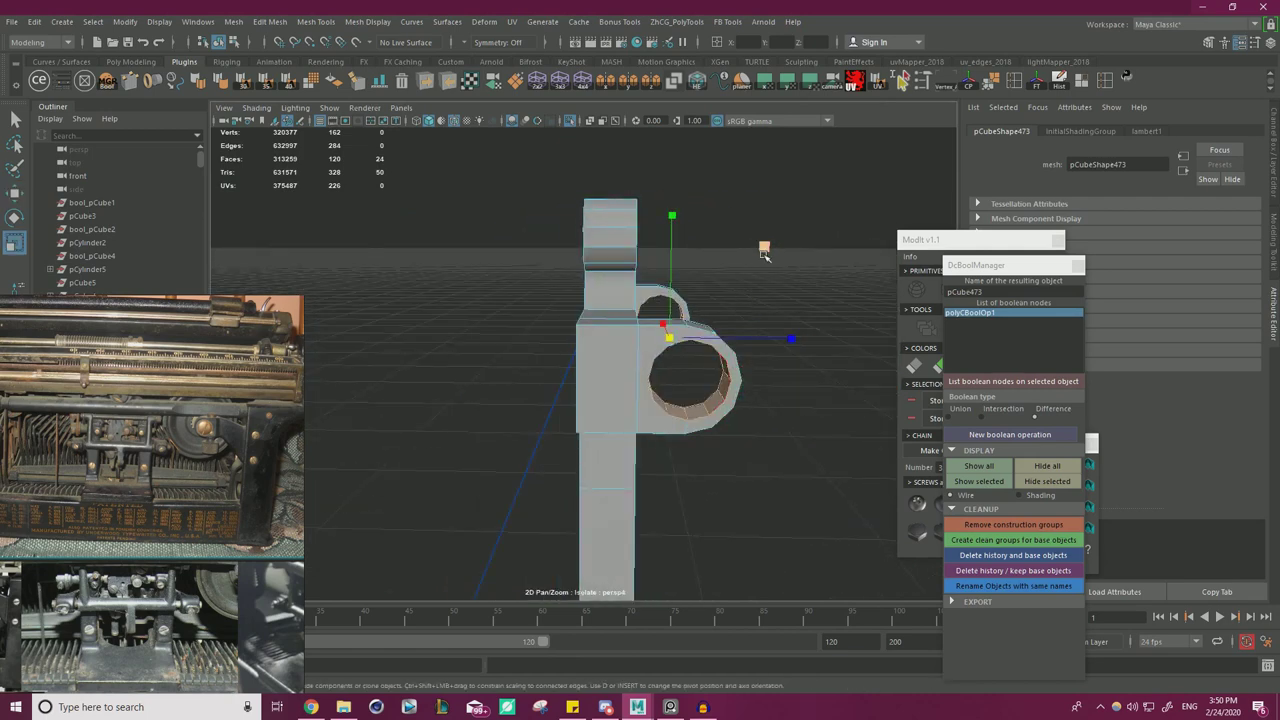
left_click_drag(757, 253, 503, 282, "alt")
- Return to object mode and turn off isolation so the whole typewriter is displayed around the central plate
right_click_drag(442, 229, 508, 206)
left_click(537, 203)
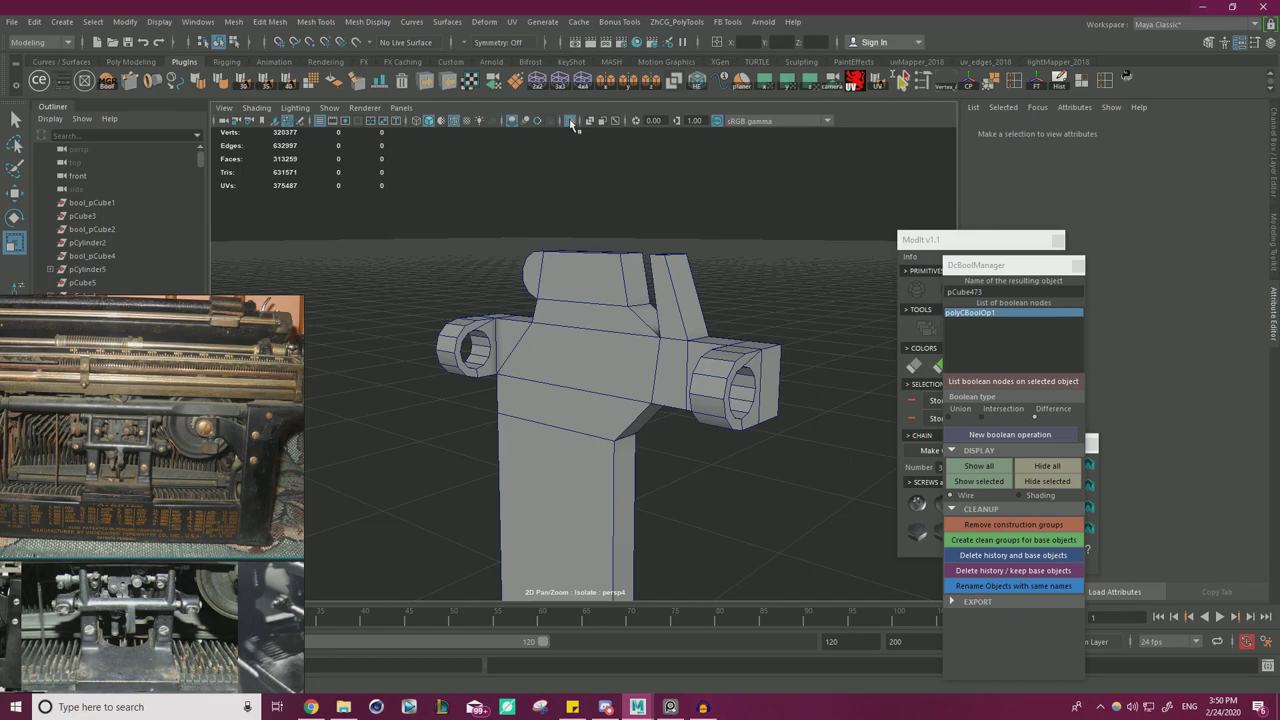
left_click(570, 122)
left_click_drag(612, 345, 547, 318, "alt")
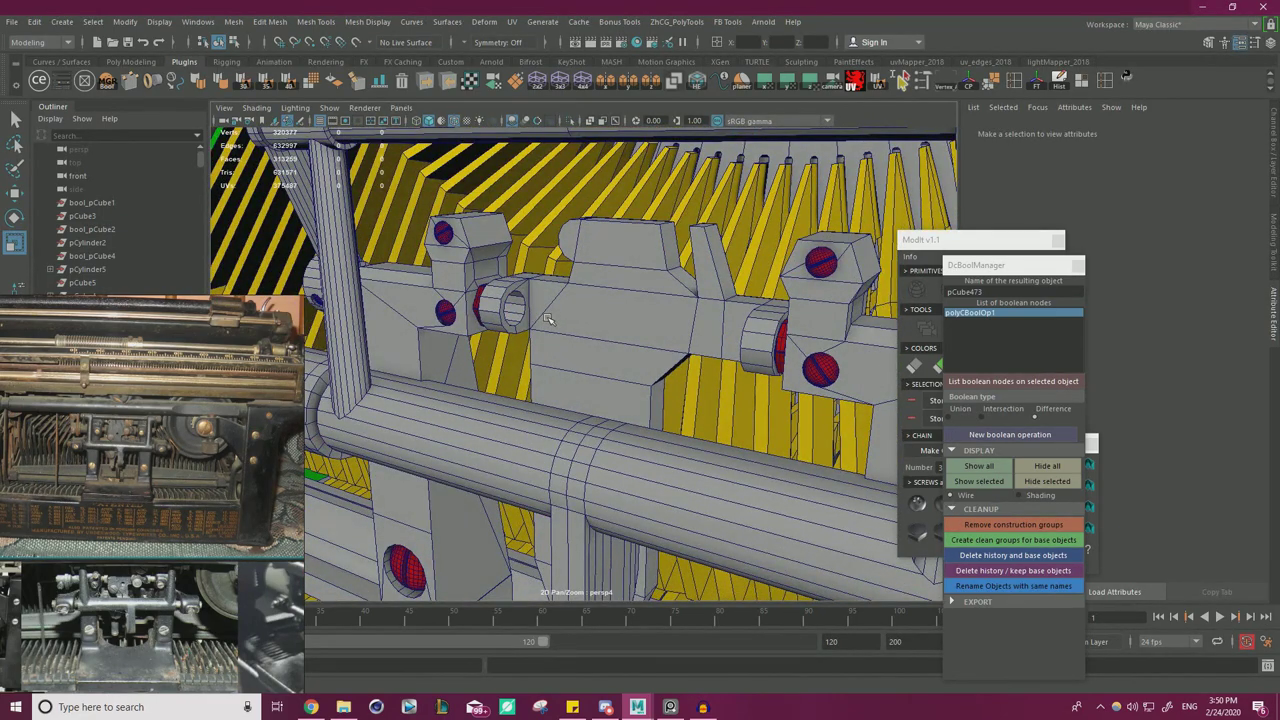
left_click_drag(517, 297, 620, 349, "alt")
scroll(556, 315, "up", 2)
- Center the pivot of the lower red screw on the side bracket and move a duplicate in front of the plate's nearby boss hole
left_click(419, 330)
key("w")
left_click(966, 86)
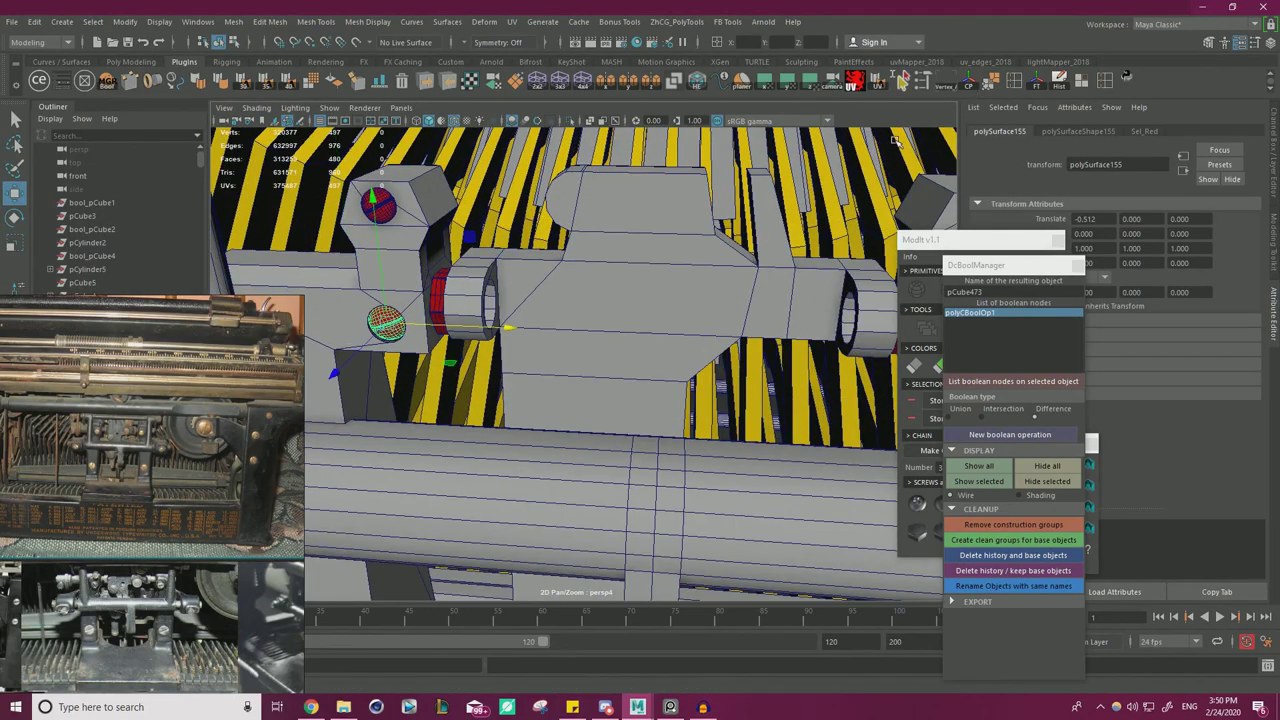
left_click_drag(547, 246, 669, 314, "alt")
scroll(669, 314, "up", 2)
left_click_drag(325, 343, 502, 329)
key("f")
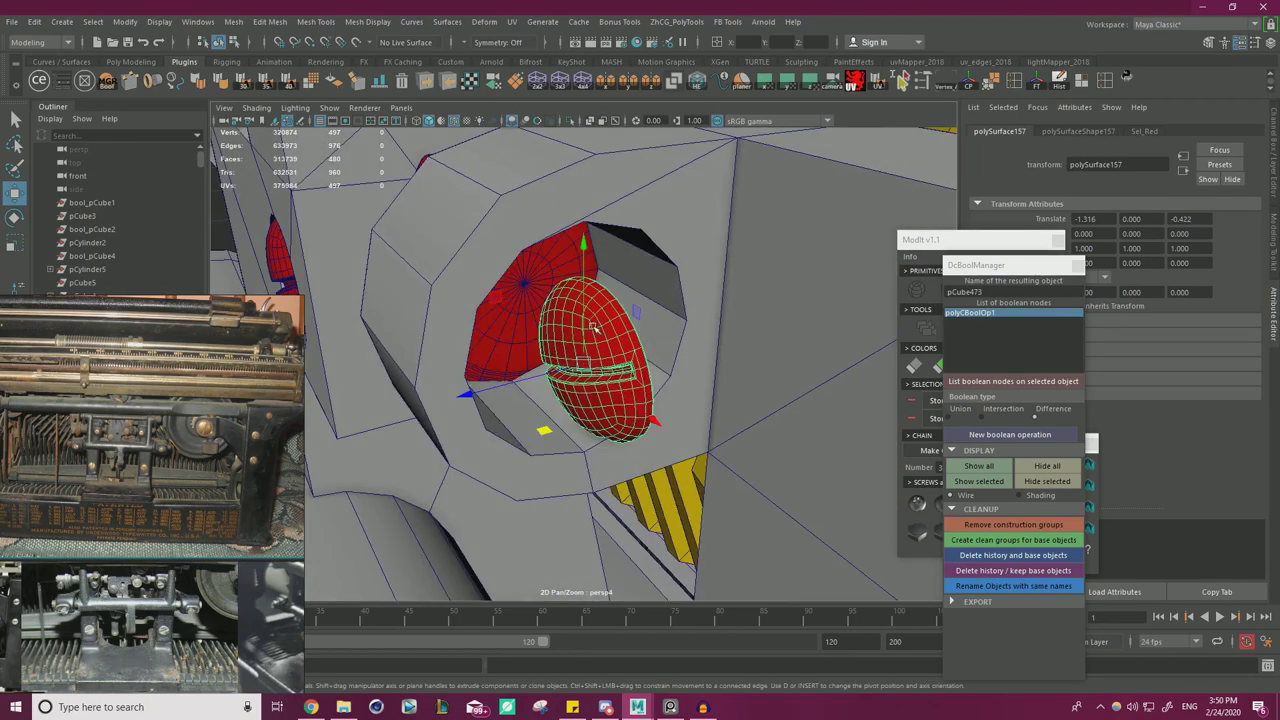
- Rotate the duplicated screw to -90 degrees on Y and align it with the centre of the boss hole
key("e")
left_click_drag(590, 427, 655, 385)
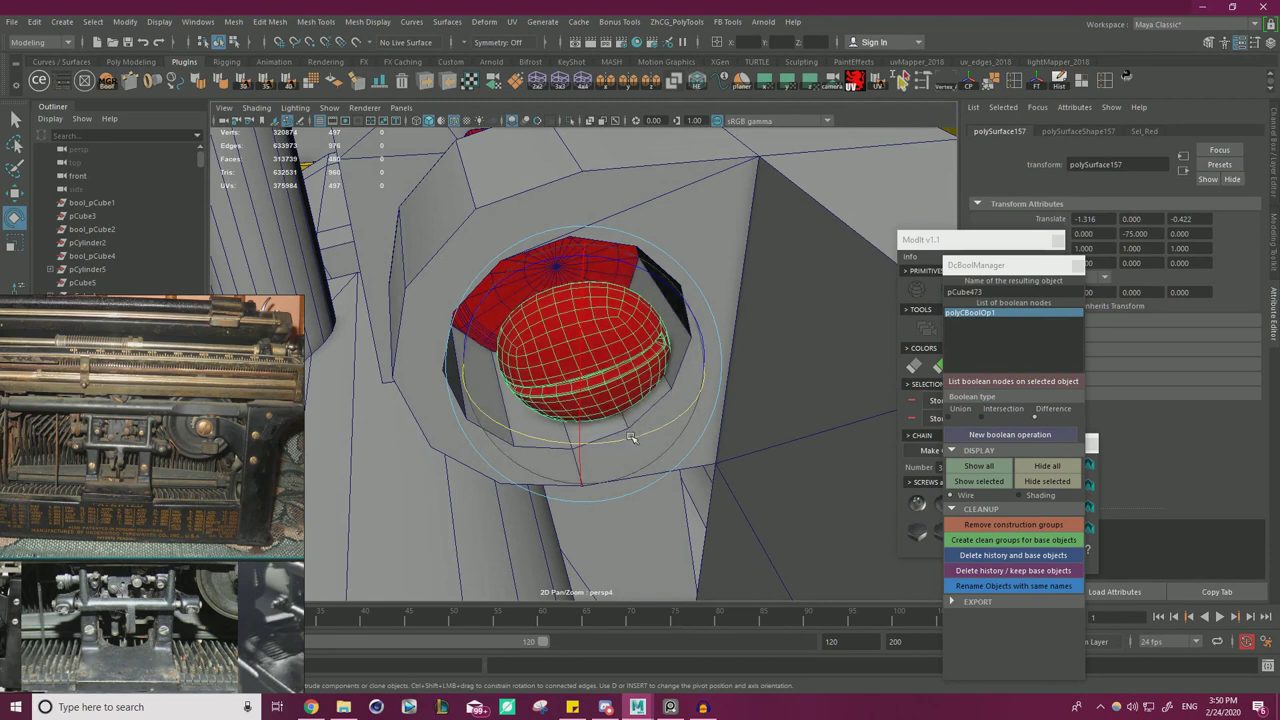
left_click_drag(640, 438, 619, 412)
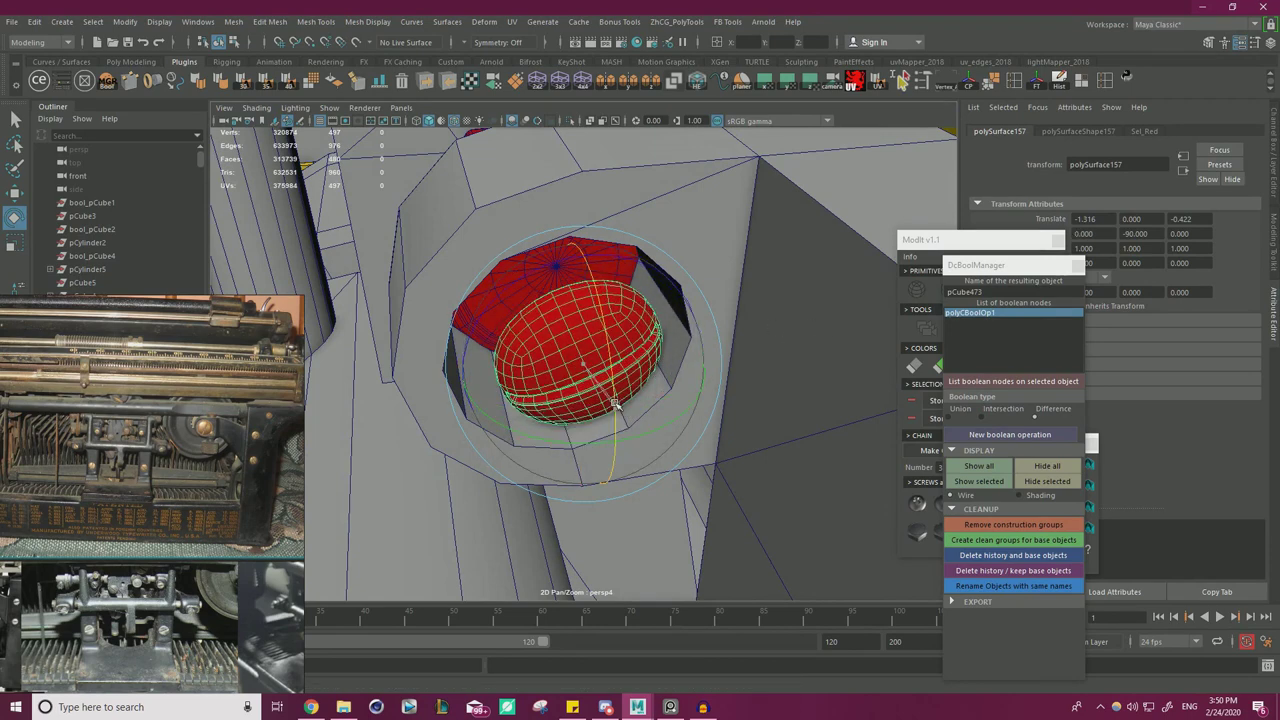
key("w")
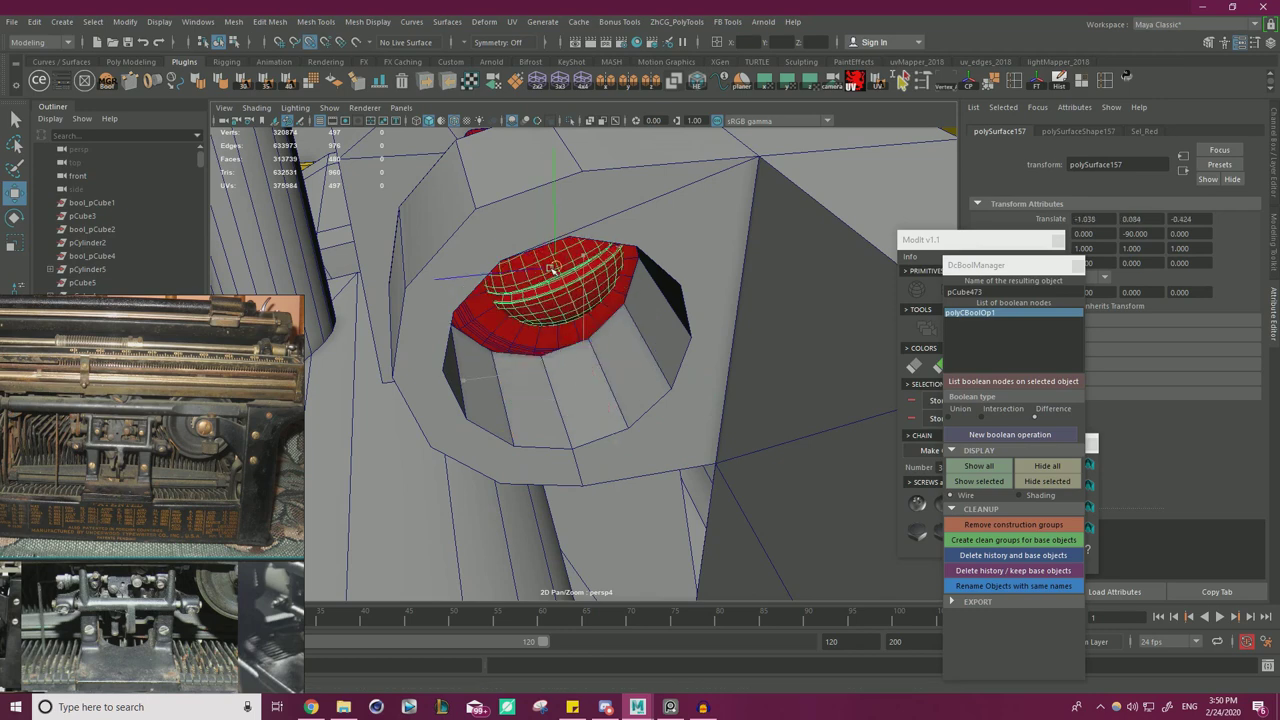
left_click_drag(613, 301, 626, 427, "alt")
- Scale the screw uniformly to 1.306 and nudge it so it fills the boss hole
key("r")
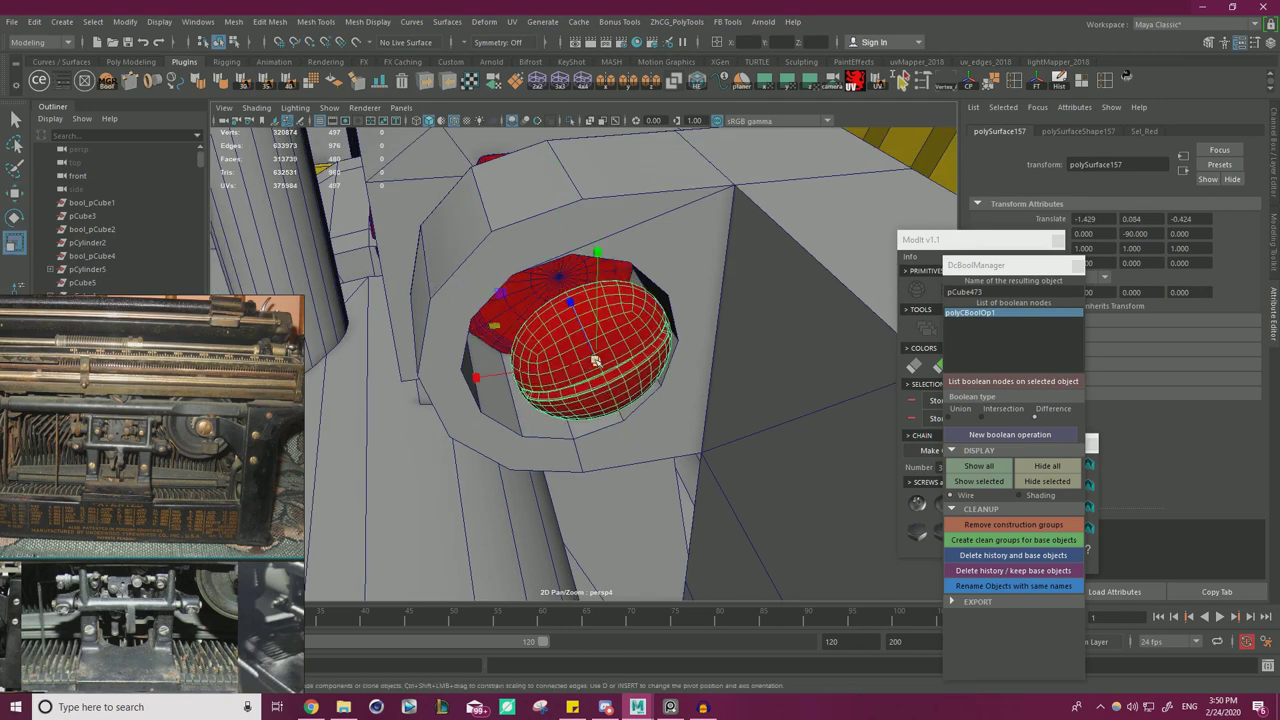
left_click_drag(621, 352, 625, 352)
key("w")
left_click_drag(549, 326, 496, 246, "alt")
left_click_drag(502, 241, 481, 238)
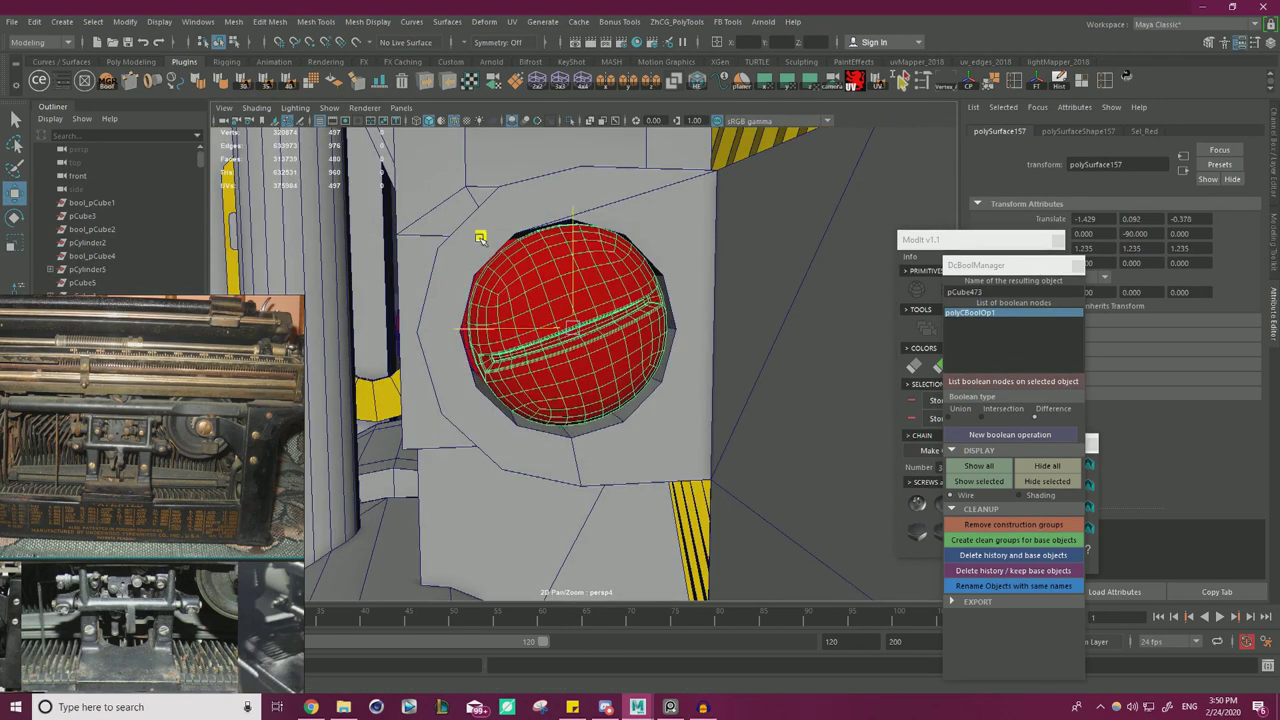
key("r")
left_click_drag(573, 334, 680, 310)
key("w")
- Duplicate the fitted screw along X to the hole in the plate's opposite side boss
right_click_drag(680, 310, 383, 329, "alt")
left_click_drag(383, 329, 786, 346, "alt")
middle_click_drag(786, 346, 588, 356, "alt")
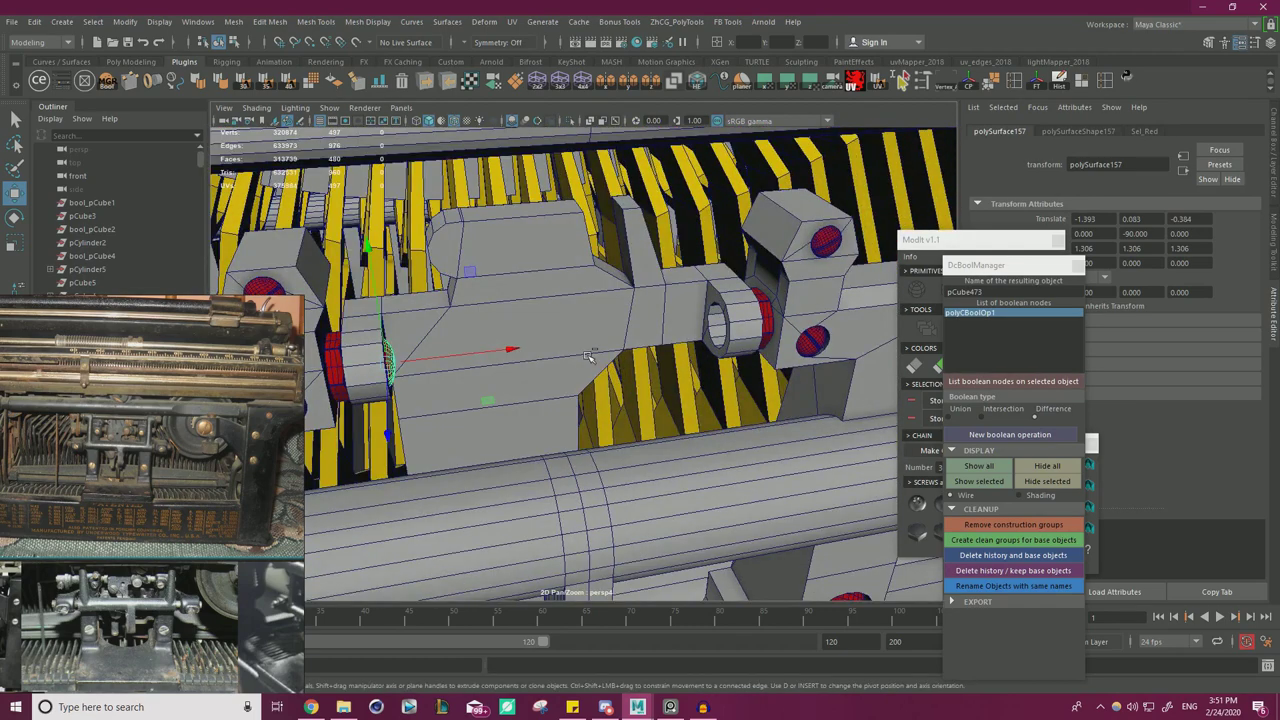
left_click_drag(500, 355, 770, 360, "shift")
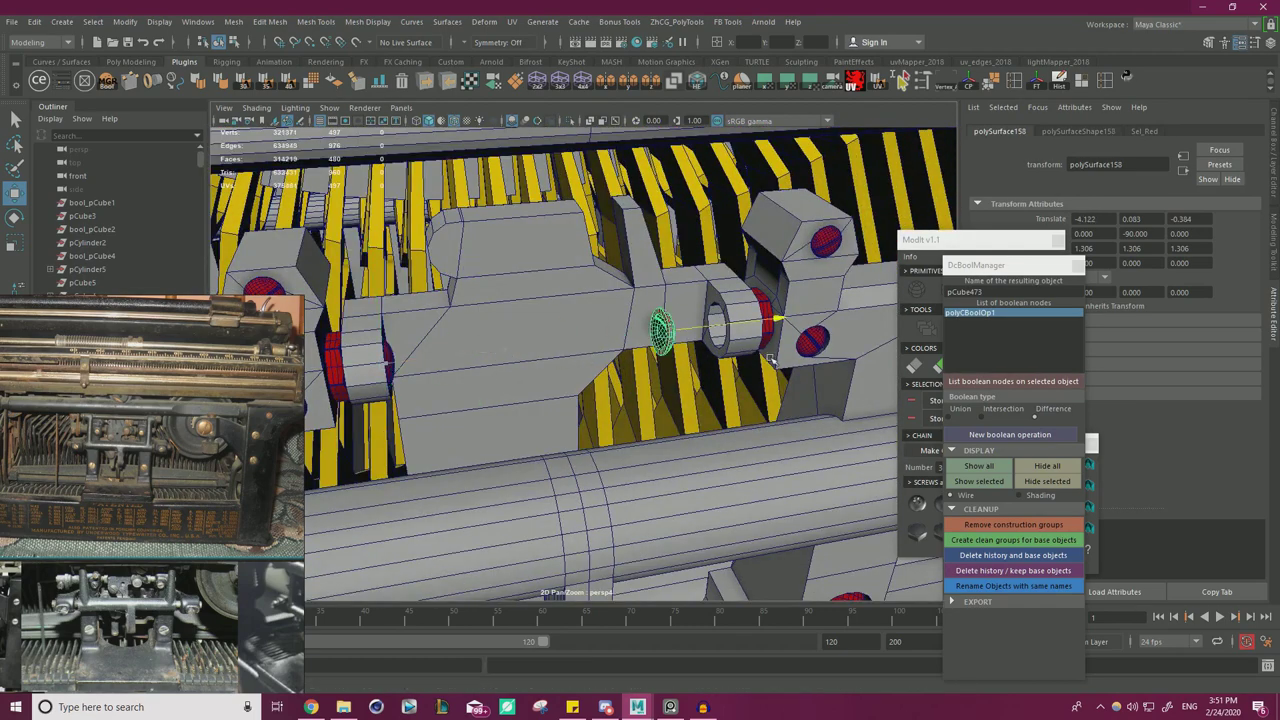
key("f")
left_click_drag(548, 342, 637, 372, "alt")
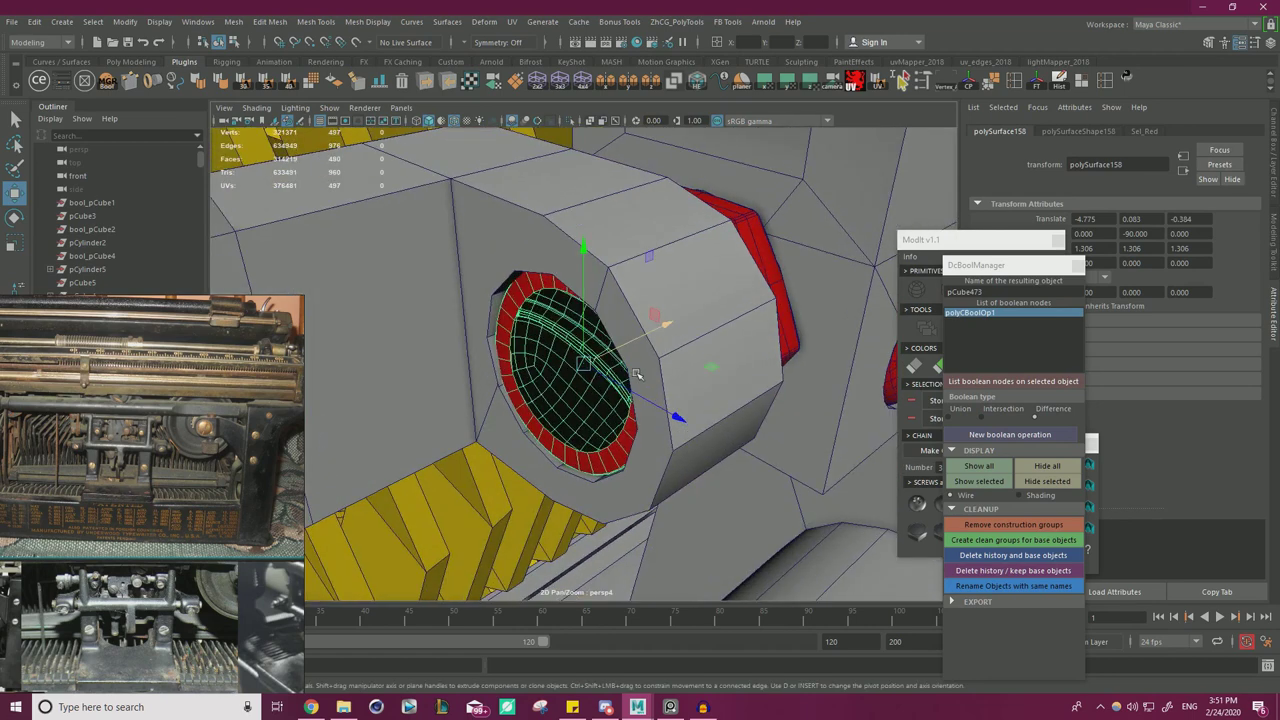
- Flip the copied screw to face out of the opposite boss hole, seat it in the hole and turn its slot to a slant
key("e")
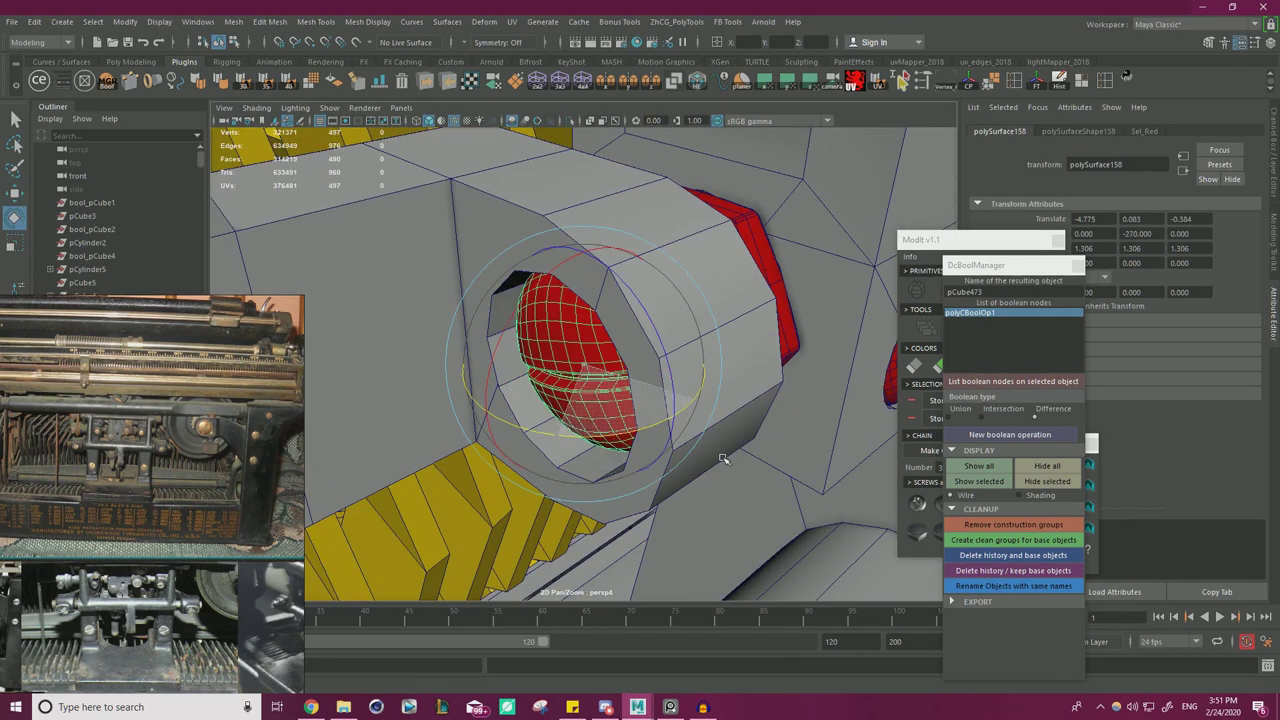
key("w")
left_click_drag(640, 375, 624, 340)
left_click_drag(552, 370, 531, 334, "alt")
key("e")
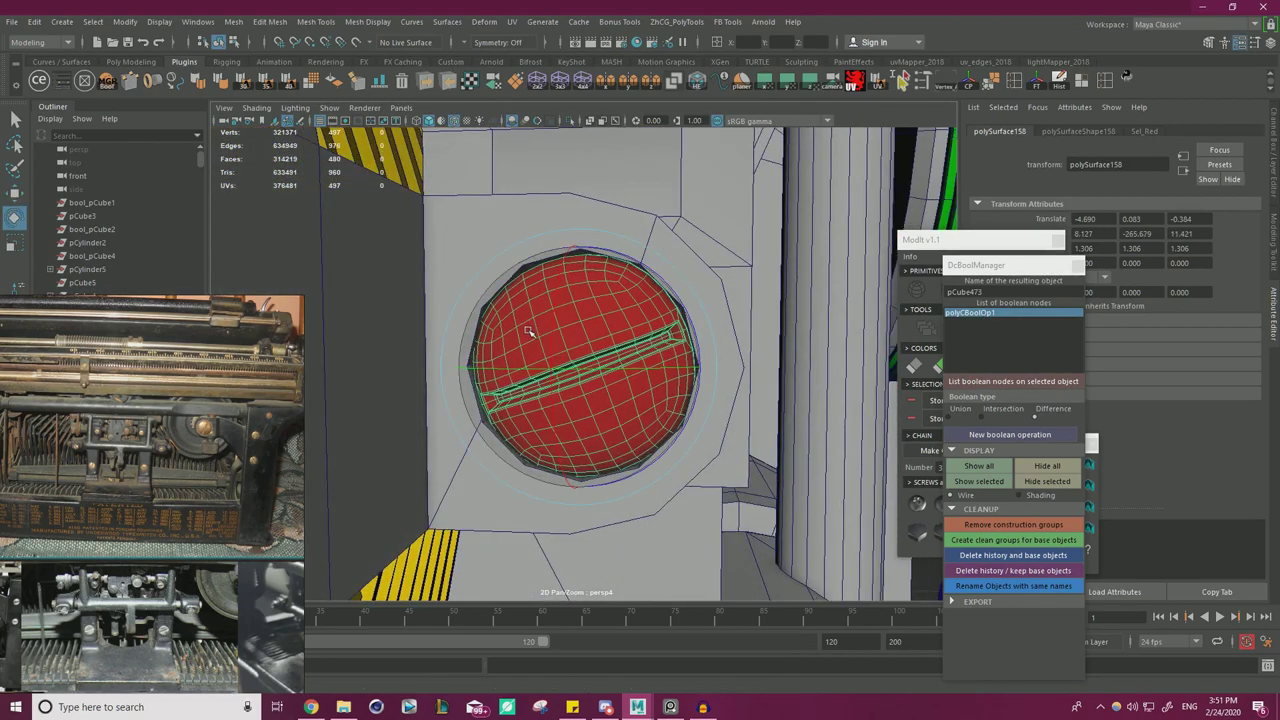
key("w")
left_click_drag(655, 358, 590, 360, "alt")
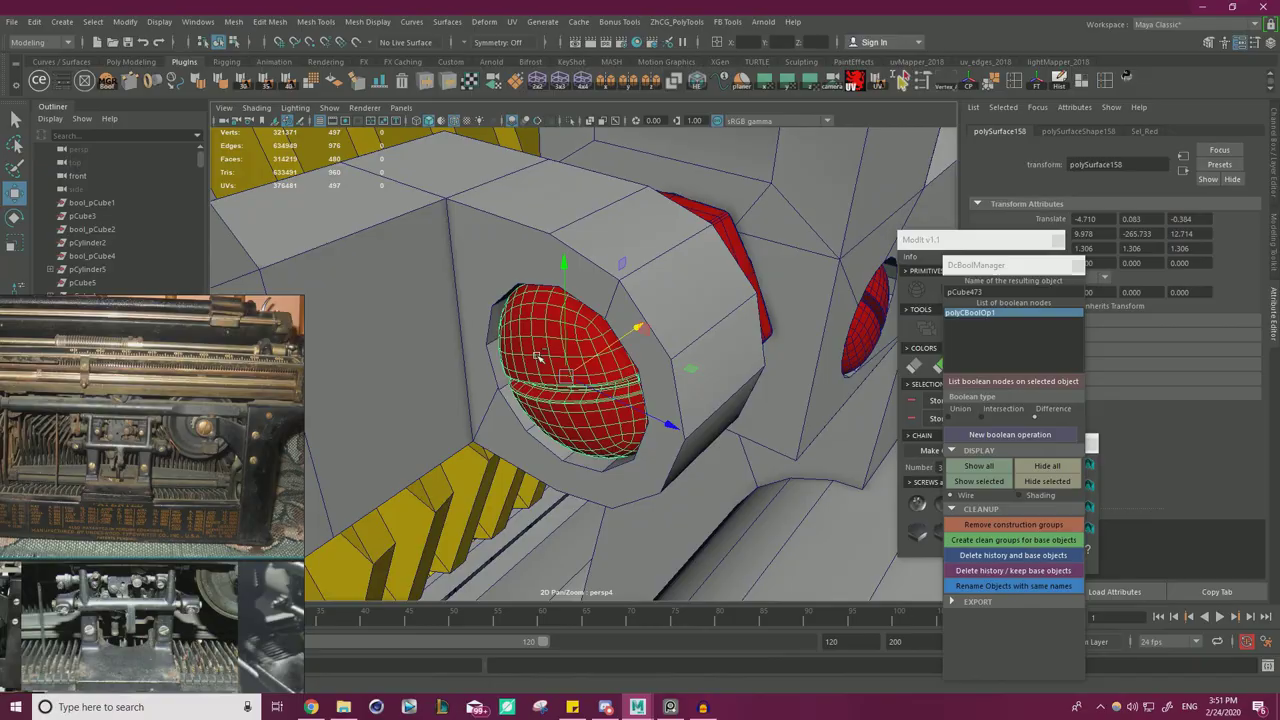
left_click(540, 358)
- Examine the whole linkage against an enlarged view of the reference photo, focusing on the top of the central plate
scroll(608, 350, "down", 3)
scroll(608, 350, "down", 12)
left_click_drag(434, 342, 485, 360, "alt")
left_click_drag(722, 521, 655, 508, "alt")
right_click_drag(655, 508, 750, 439, "alt")
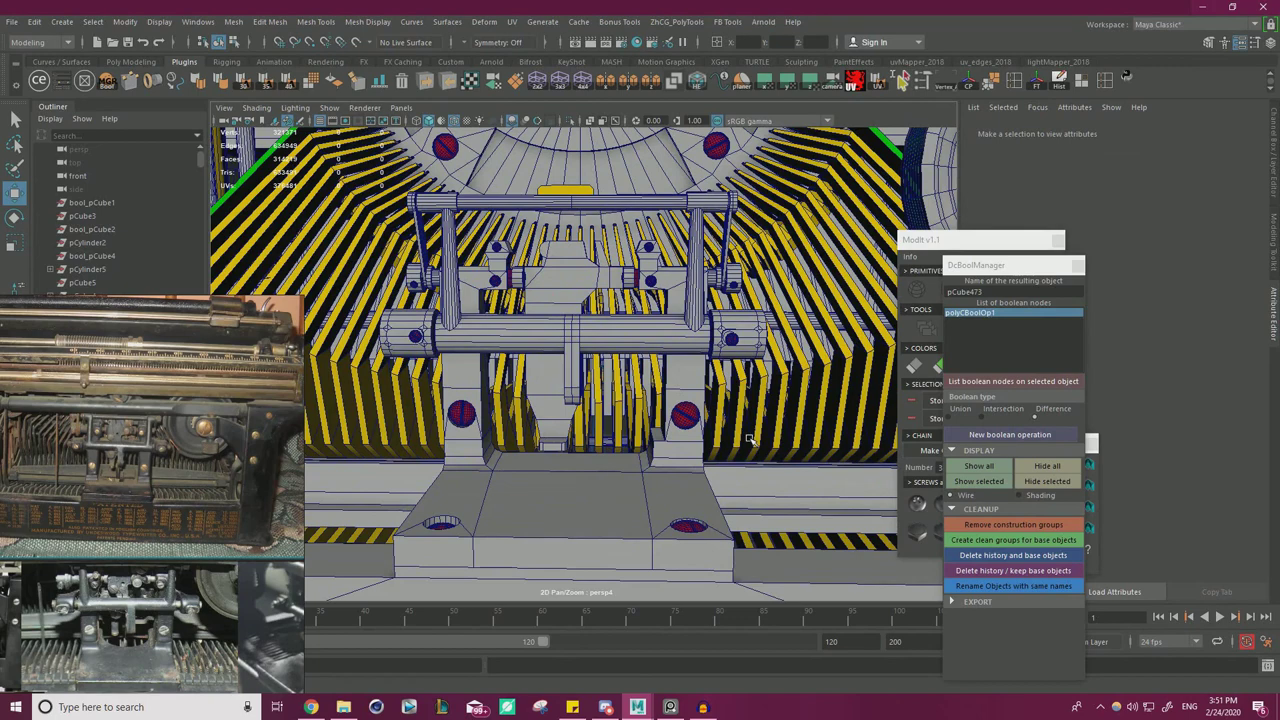
right_click_drag(121, 510, 337, 408)
middle_click_drag(326, 506, 226, 601)
scroll(260, 445, "up", 7)
scroll(310, 455, "up", 3)
right_click_drag(435, 388, 336, 414)
left_click_drag(573, 333, 313, 420, "alt")
mouse_move(662, 350)
left_mouse_down("alt")
mouse_move(667, 318)
mouse_move(648, 342)
left_mouse_up("alt")
- Move the outer side face of the central plate's slanted prong outward to widen the prong
left_click(667, 318)
key("ctrl+shift+x")
right_click_drag(646, 344, 646, 359)
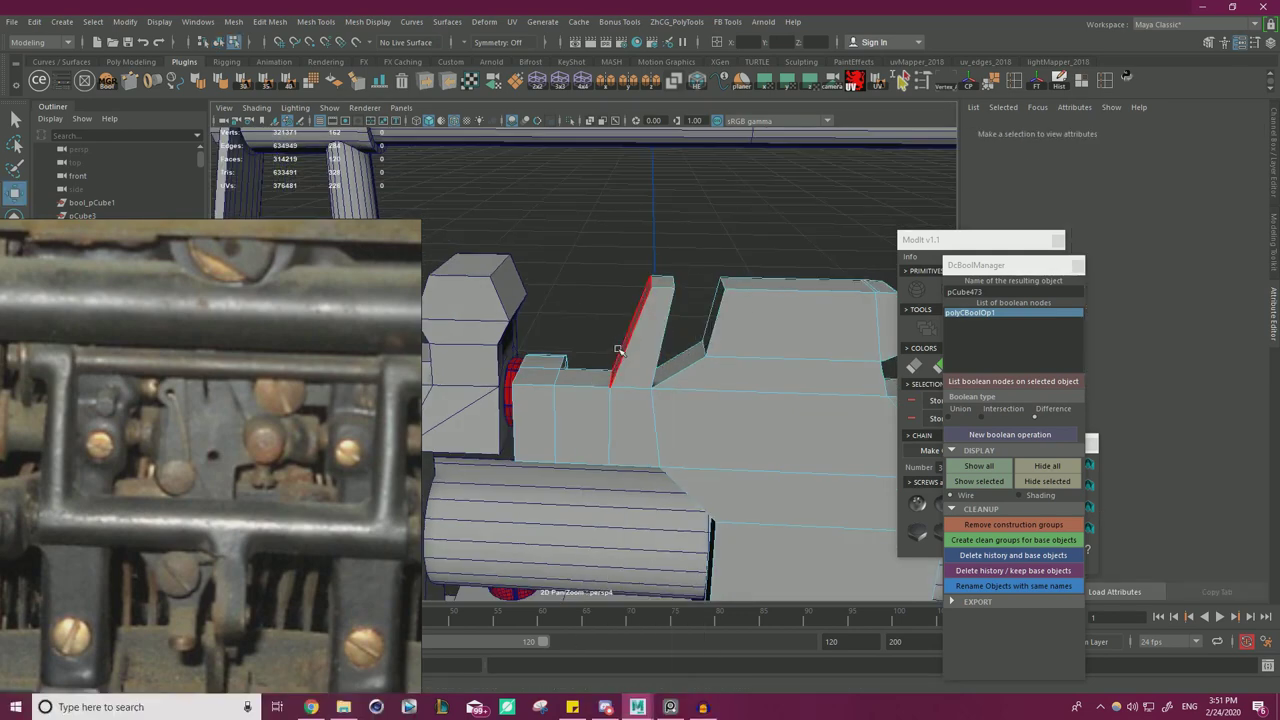
left_click(621, 350)
left_click_drag(554, 332, 514, 333)
left_click_drag(607, 319, 570, 346, "alt")
left_click_drag(588, 333, 591, 333)
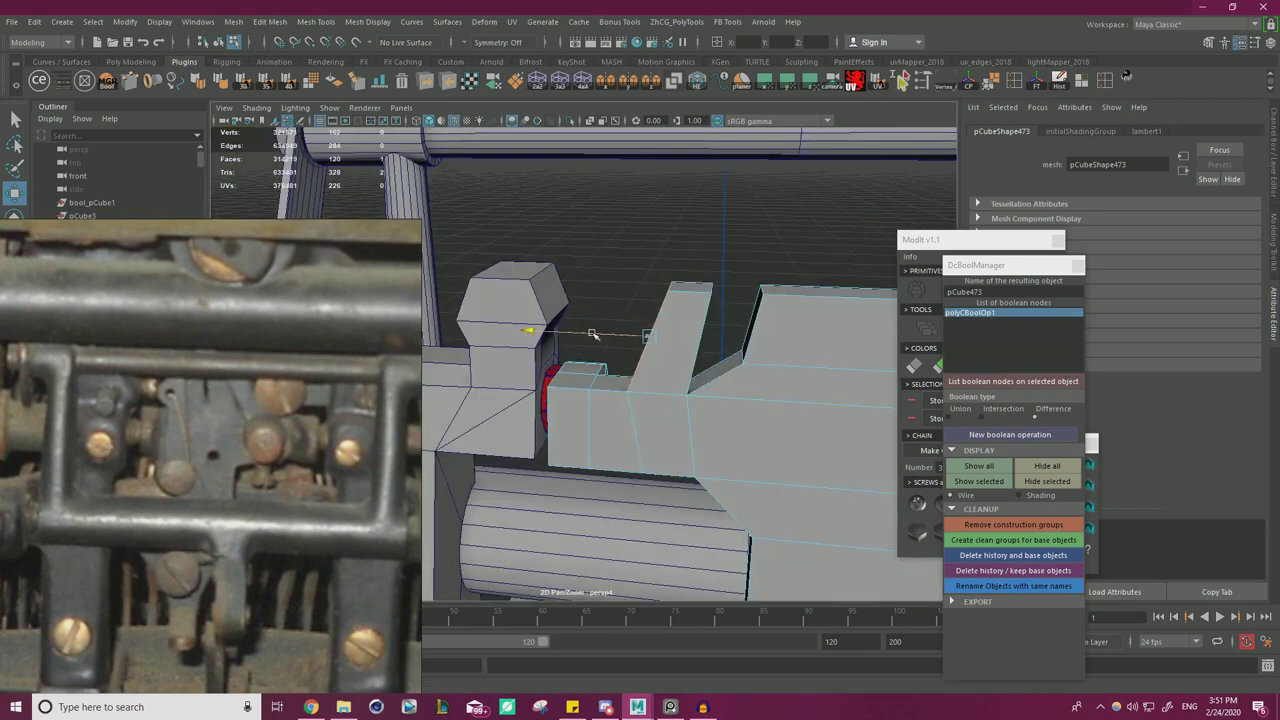
- Insert an edge loop across the middle of the slanted prong with the Multi-Cut tool
key("ctrl+shift+x")
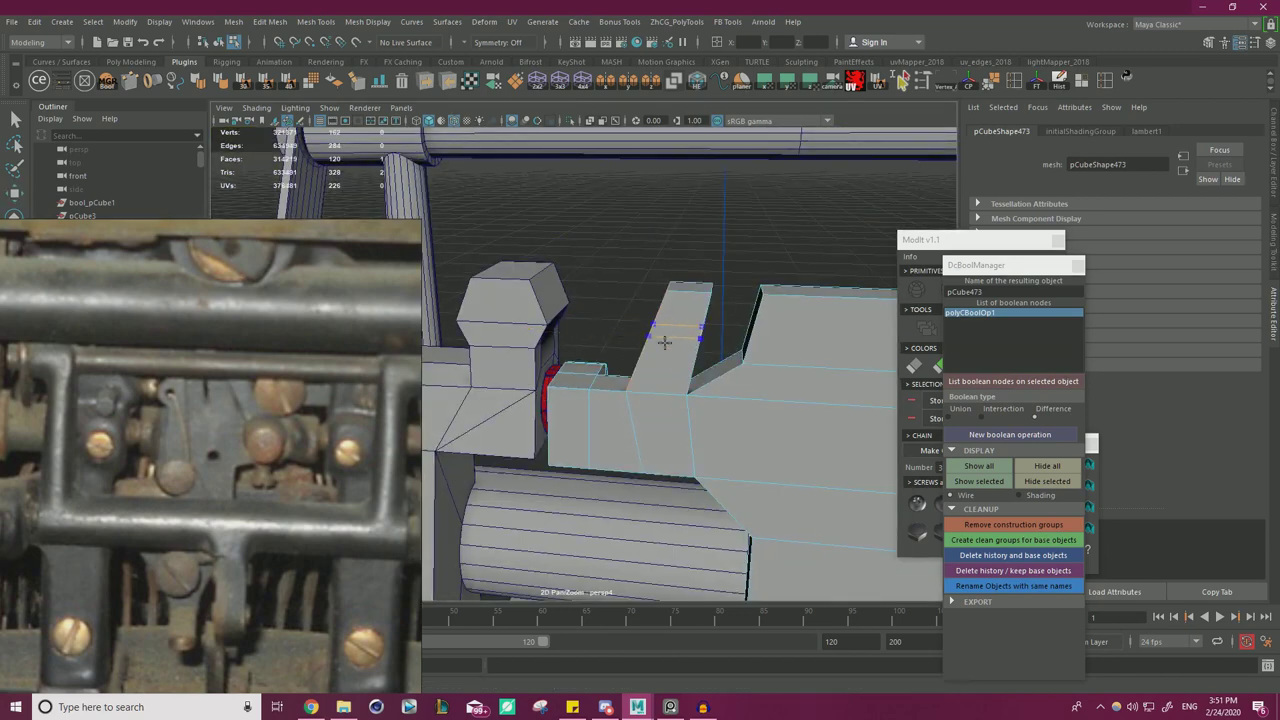
left_click(667, 346, "ctrl")
key("w")
- Try to extrude the prong's full upper side face toward the neighbouring bracket
left_click_drag(668, 340, 704, 336, "alt")
left_click(660, 297)
left_click_drag(659, 298, 372, 291, "alt")
left_click_drag(511, 289, 446, 300, "alt")
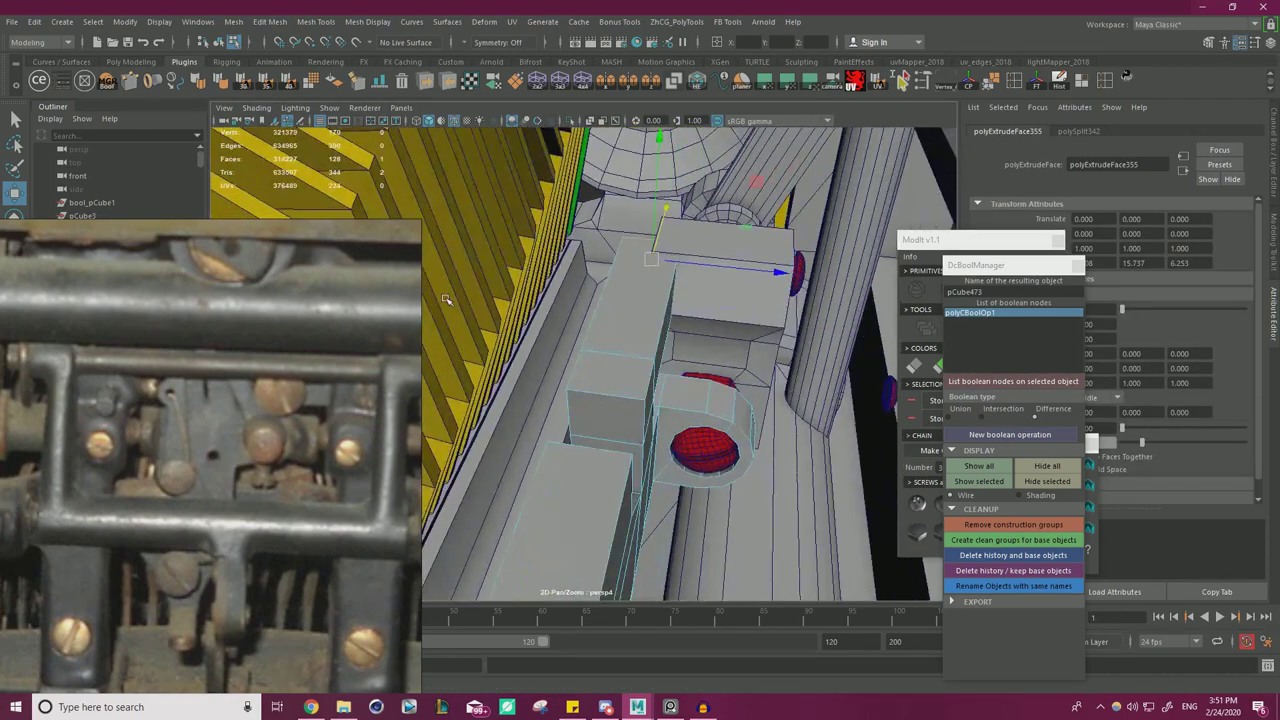
key("ctrl+z")
key("ctrl+z")
- Split the prong's upper side face in two with a new edge joining its upper and lower edges
left_click_drag(643, 329, 730, 345, "alt")
left_click(730, 345)
left_click(694, 304)
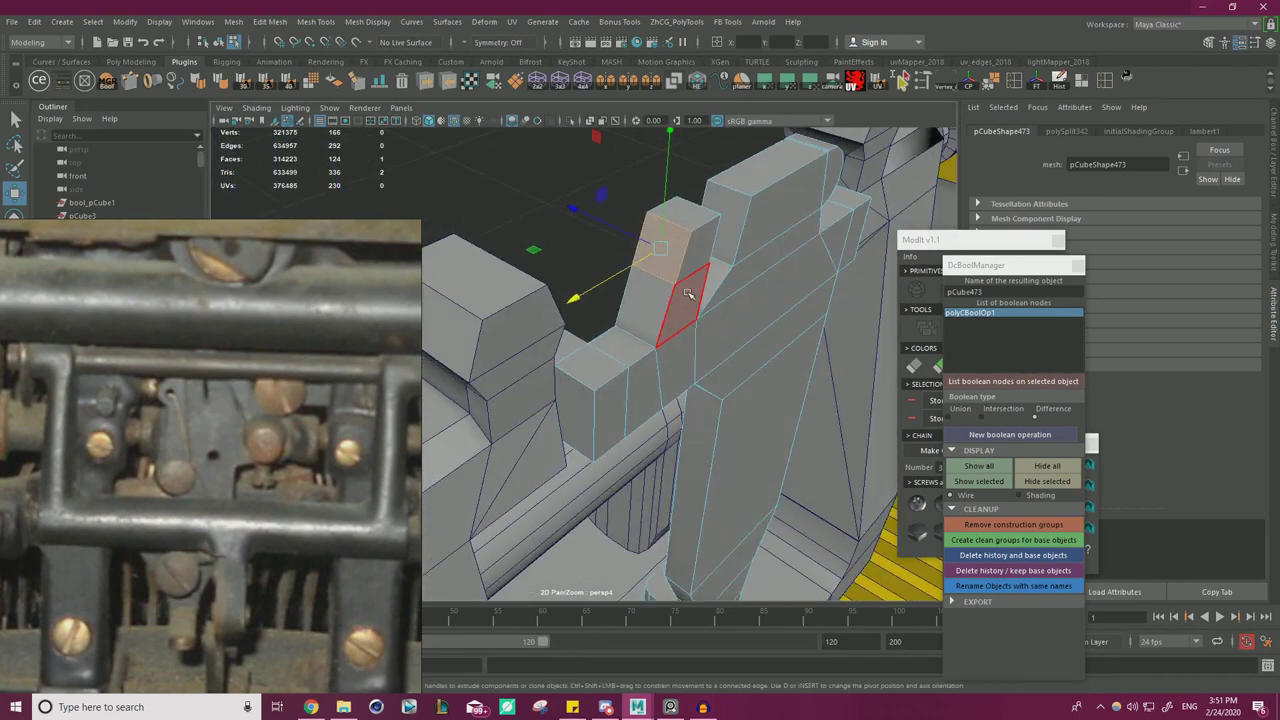
right_click_drag(685, 247, 683, 213)
left_click(666, 221)
left_click(665, 276, "shift")
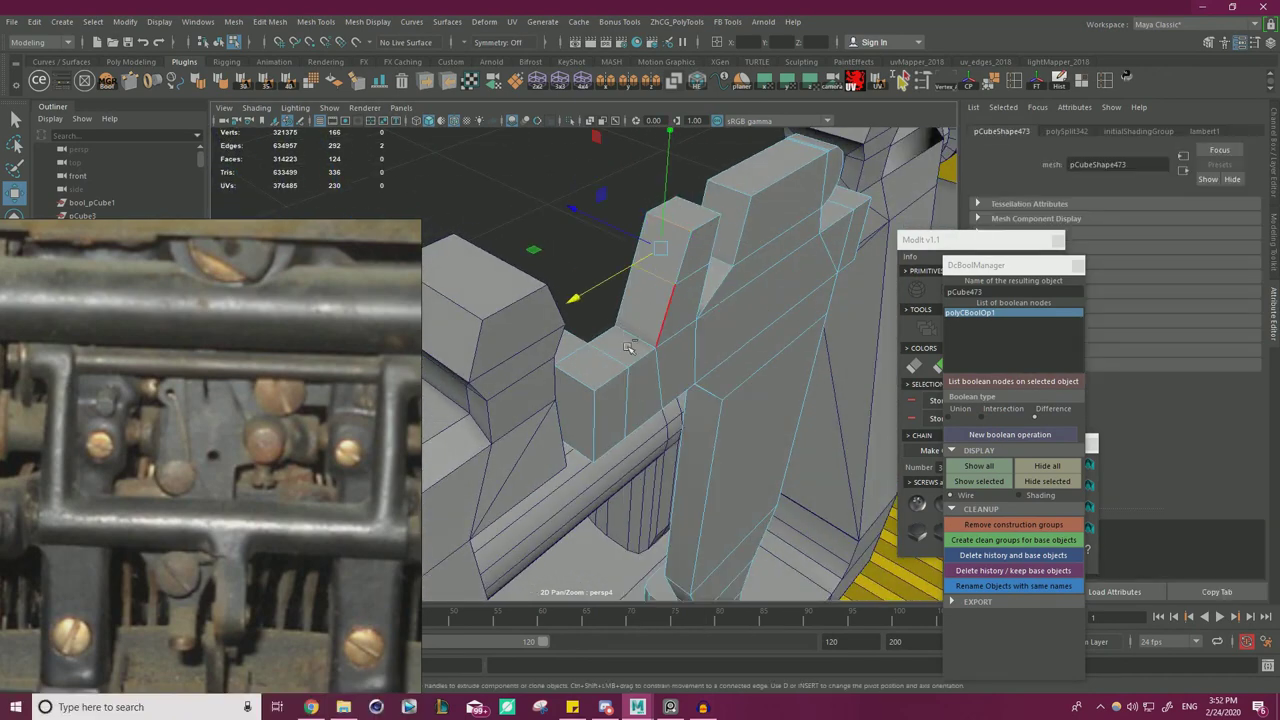
key("y")
- Extrude the front half of the split face outward into a long arm toward the bracket and square off its end
key("w")
right_click_drag(668, 236, 668, 269)
left_click(669, 262)
left_click_drag(646, 273, 520, 345)
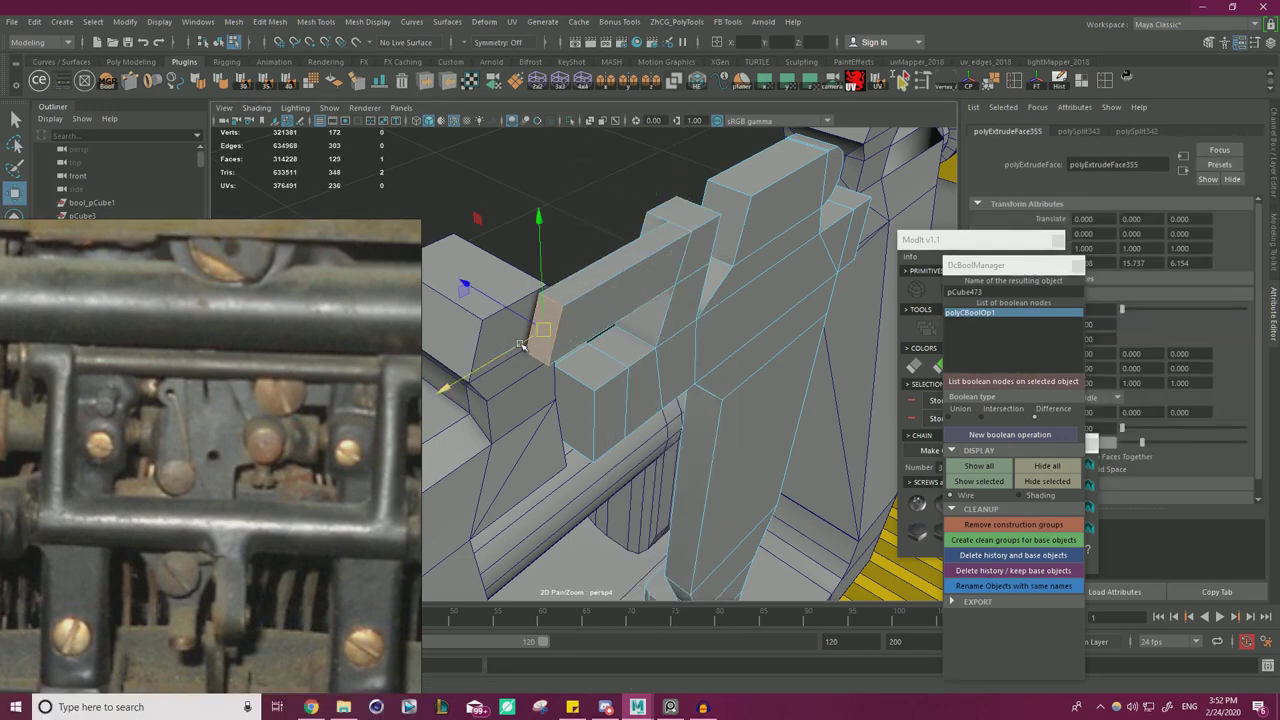
key("w")
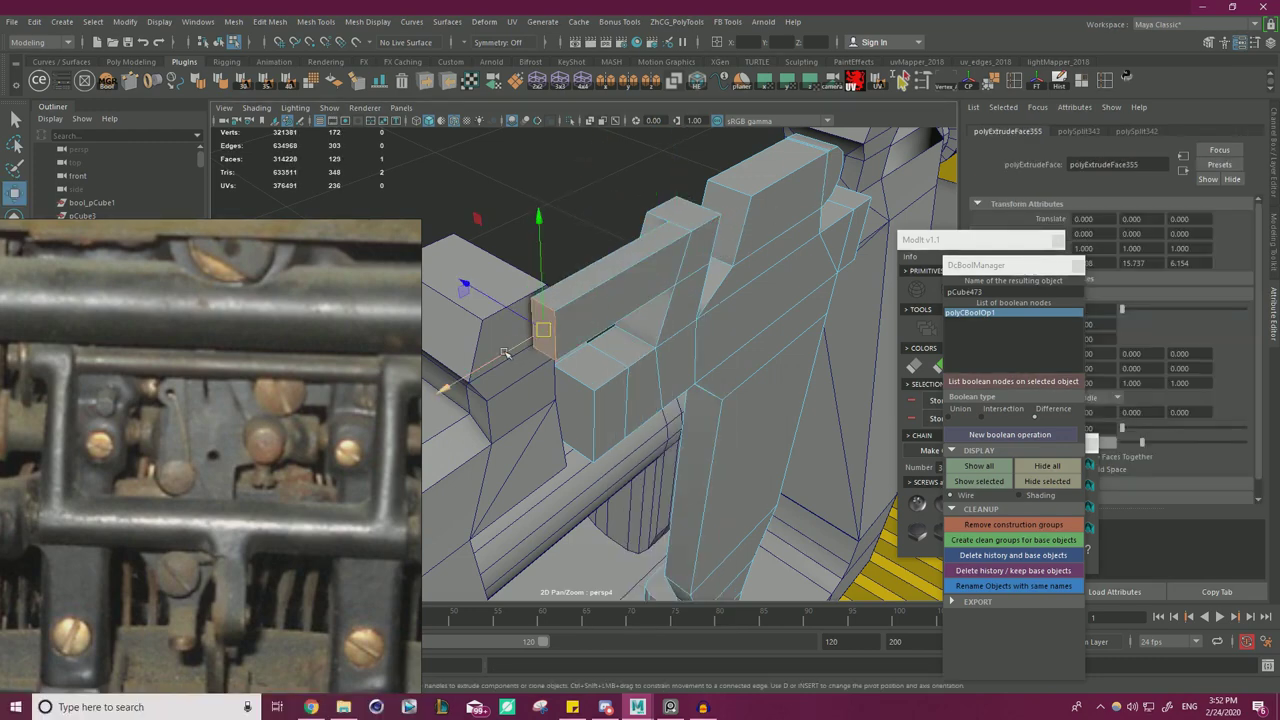
left_click_drag(503, 357, 470, 377)
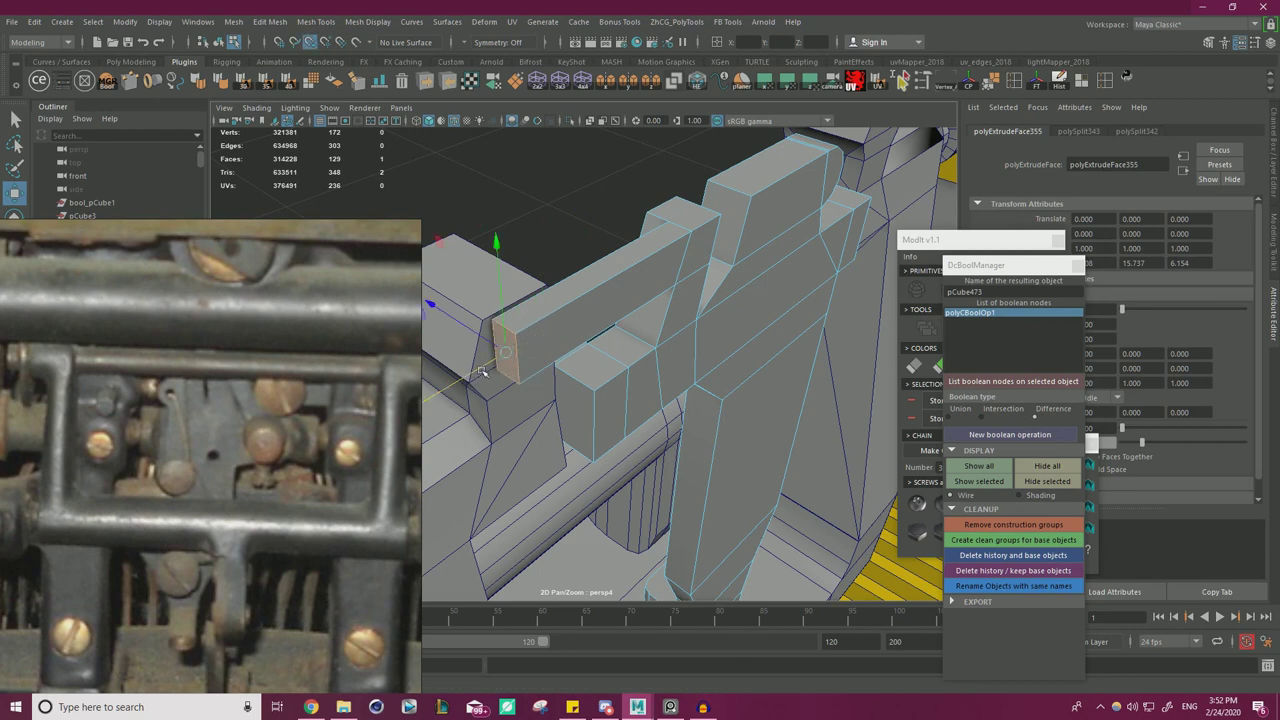
- Adjust the arm's top and bottom faces with vertex snapping to line them up with the neighbouring geometry
left_click(543, 310)
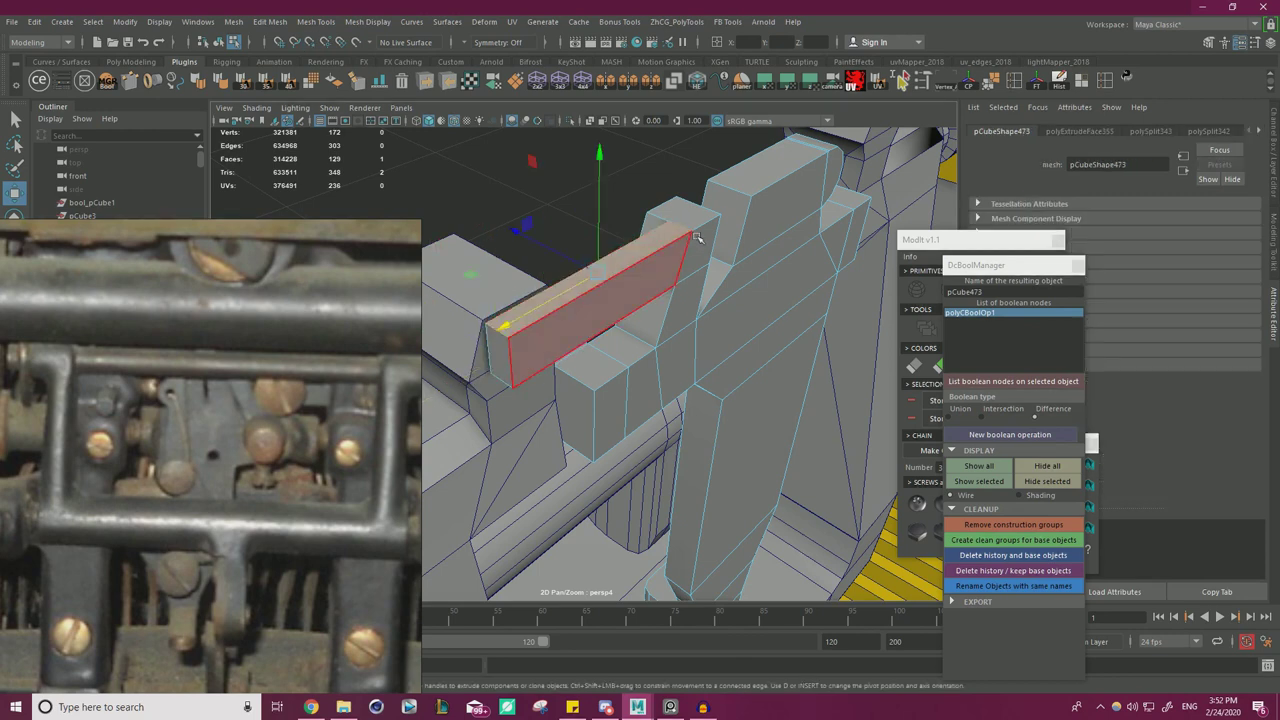
key("v")
left_click_drag(609, 208, 618, 404)
left_click(564, 350)
key("v")
left_click_drag(618, 404, 246, 430, "alt")
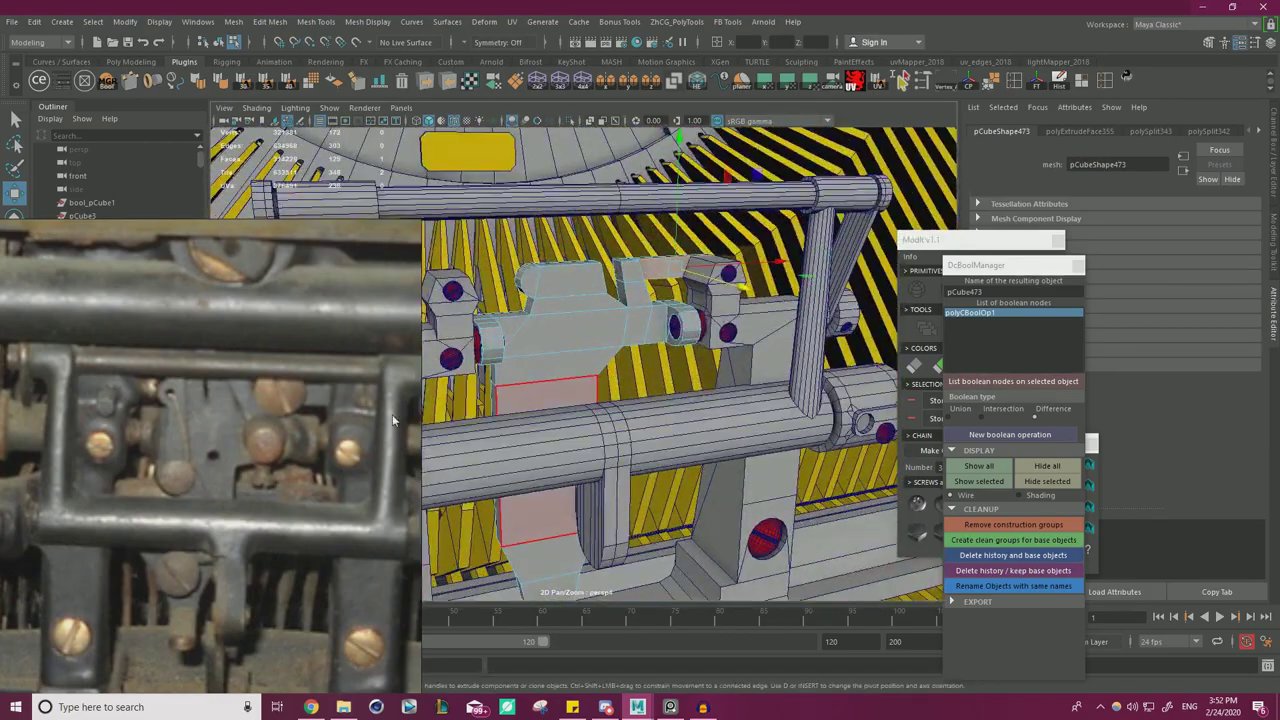
- Narrow the central plate's lower end by scaling its tip vertices and the row above them inward
left_click_drag(298, 476, 660, 345, "alt")
scroll(622, 349, "up", 2)
right_click_drag(621, 349, 548, 325)
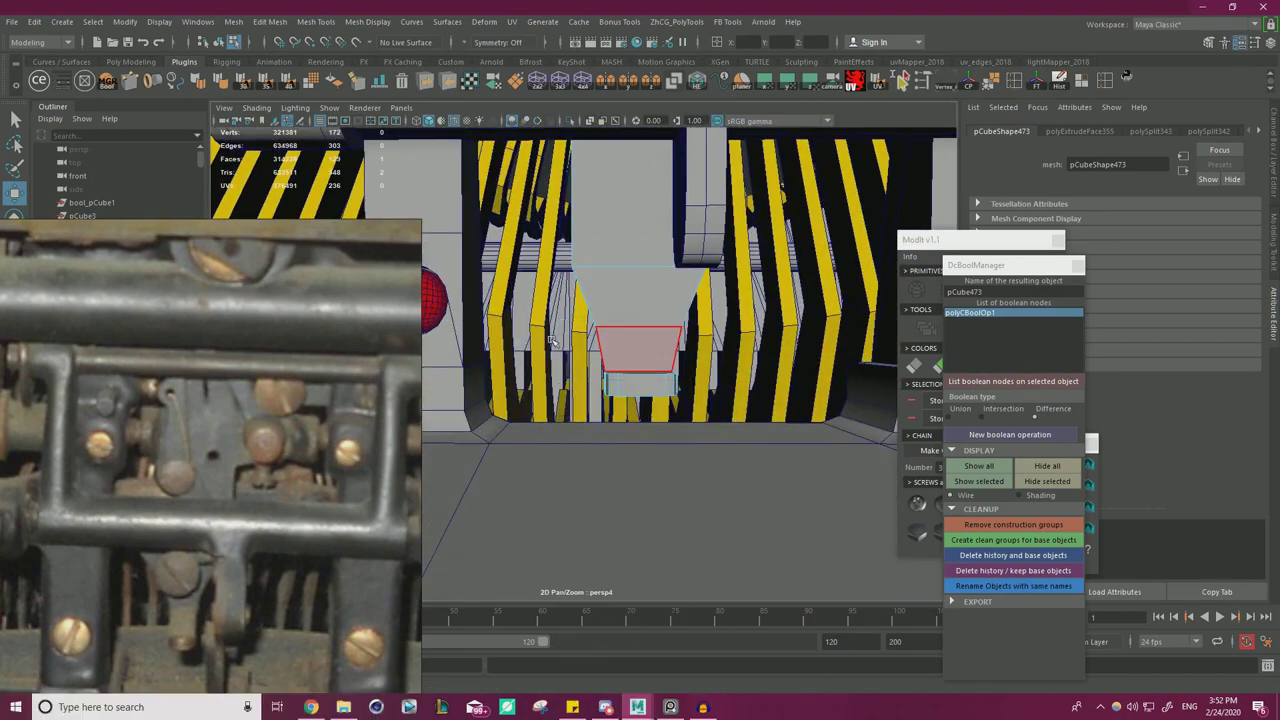
left_click_drag(567, 421, 726, 349)
left_click(716, 385)
key("w")
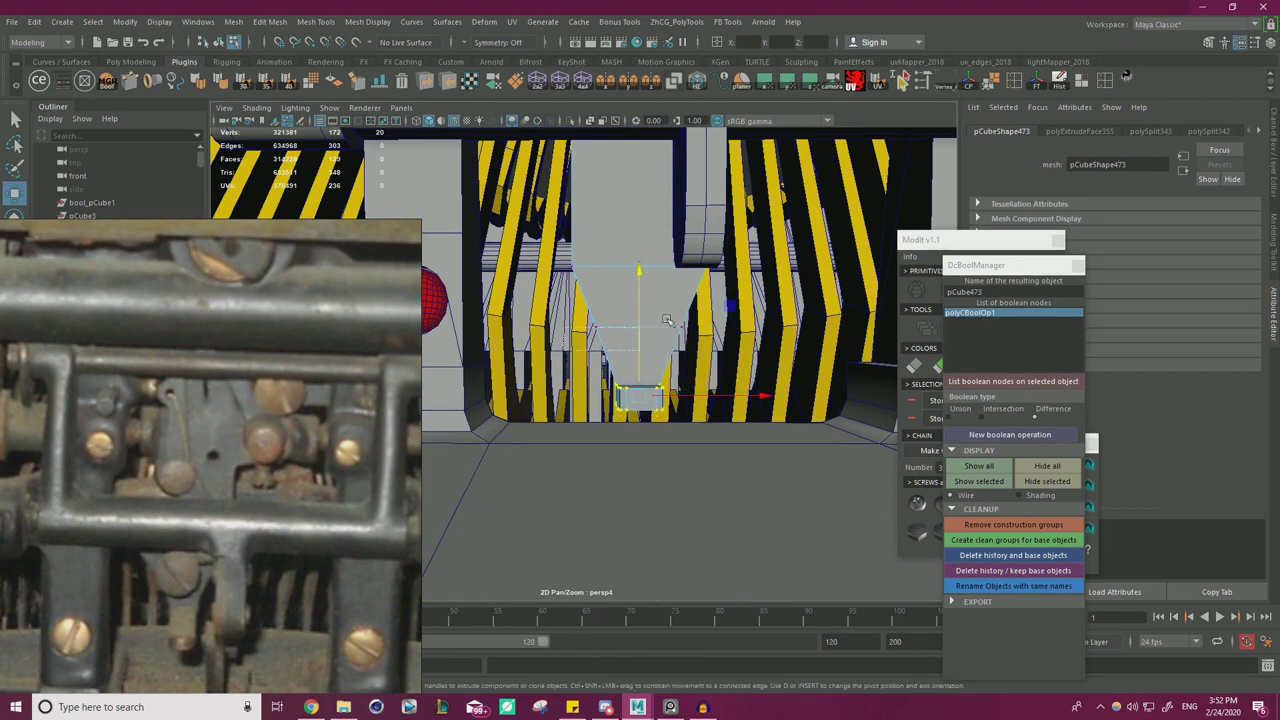
key("r")
left_click_drag(735, 329, 725, 329)
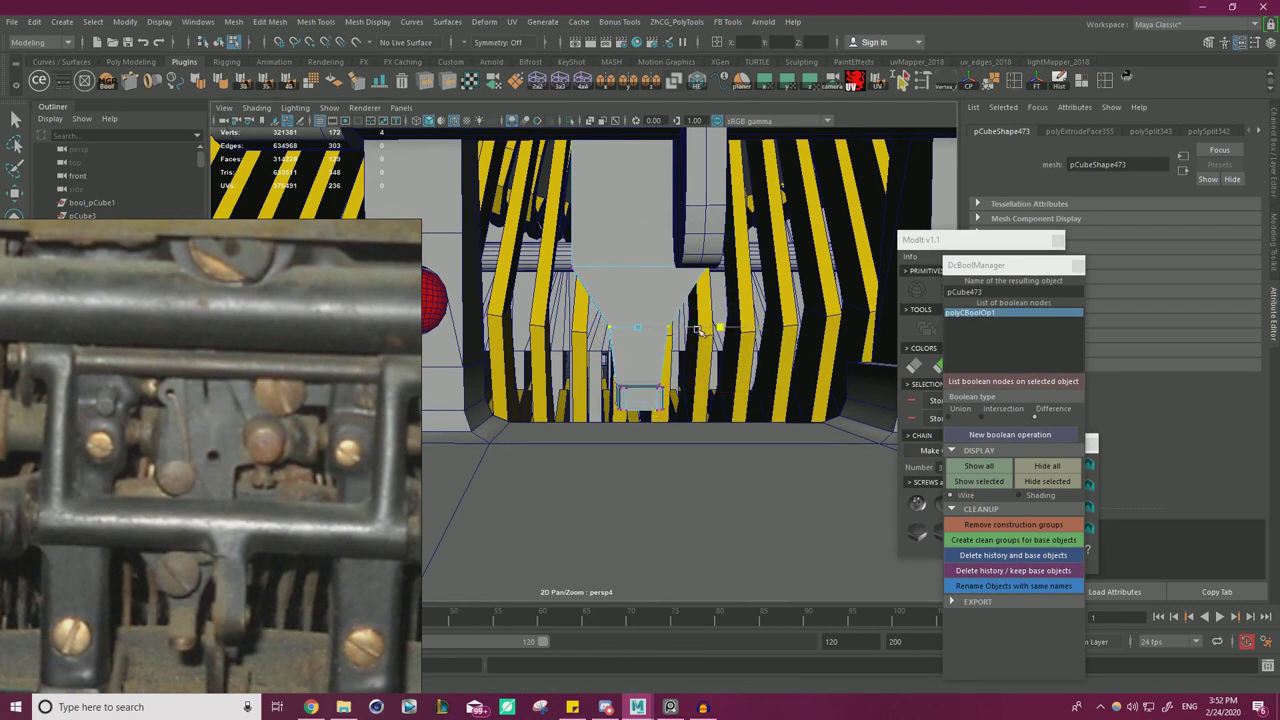
left_click_drag(699, 331, 699, 331)
key("w")
- Return to object mode and compare the reshaped linkage with the lower part of the reference photo
right_click_drag(731, 308, 650, 308, "alt")
left_click_drag(650, 308, 666, 415, "alt")
left_click_drag(506, 402, 549, 286, "alt")
right_click_drag(549, 286, 593, 278)
left_click_drag(594, 277, 612, 250, "alt")
scroll(247, 433, "down", 4)
middle_click_drag(247, 433, 276, 381)
scroll(278, 385, "up", 2)
right_click_drag(281, 388, 137, 501)
left_click_drag(430, 424, 650, 380, "alt")
left_click(790, 551)
left_click_drag(620, 455, 676, 428, "alt")
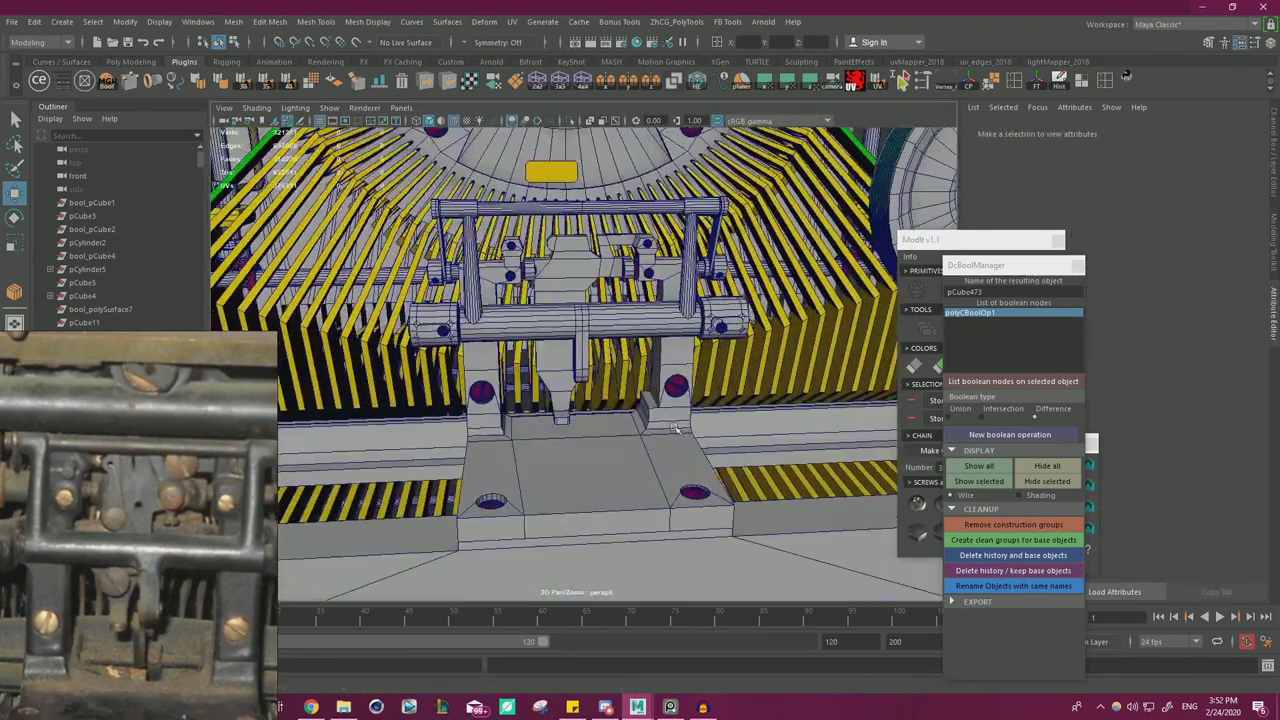
- Duplicate the spare cylinder standing beside the typewriter and place the copy in front of the machine
left_click(577, 272)
right_click_drag(577, 272, 480, 290, "alt")
middle_click_drag(430, 320, 620, 335, "alt")
right_click_drag(600, 340, 520, 360, "alt")
left_click_drag(462, 369, 490, 402)
left_click_drag(490, 402, 518, 409, "alt")
left_click_drag(593, 440, 787, 505, "shift")
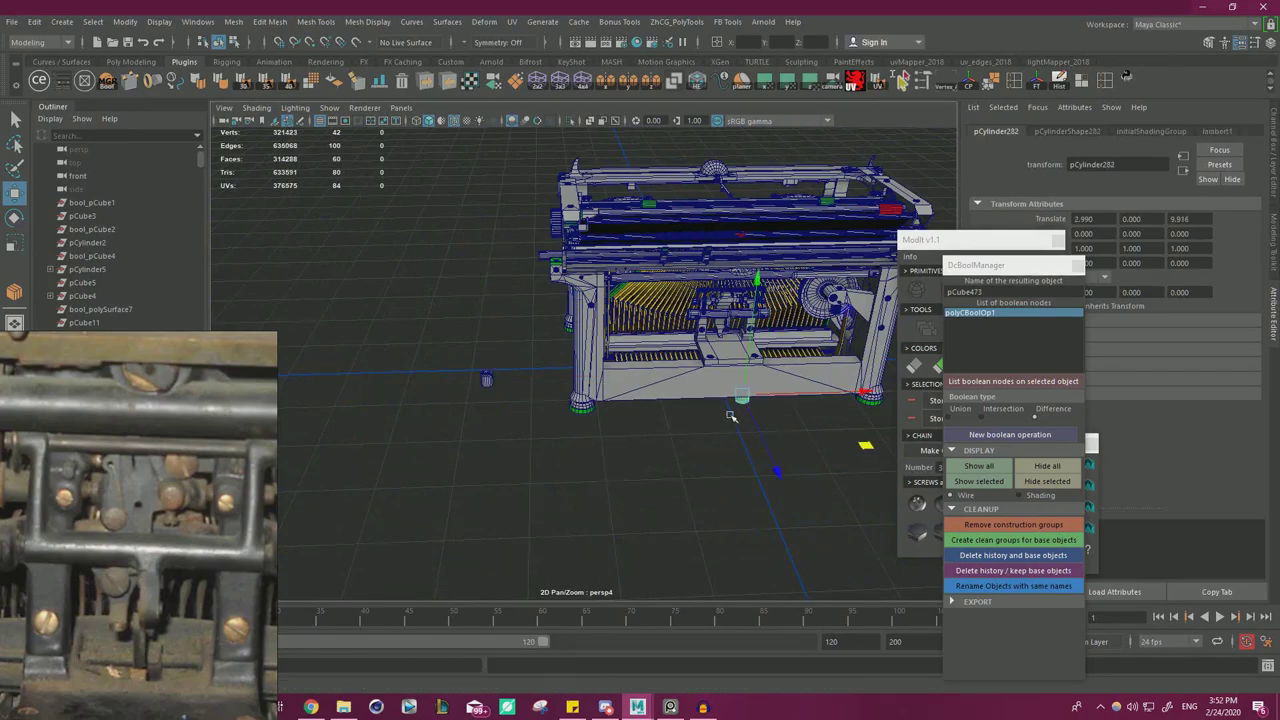
- Raise the duplicated cylinder from the floor to the height of the central linkage, in front of the frame
right_click_drag(730, 416, 778, 414, "alt")
middle_click_drag(740, 414, 620, 408, "alt")
left_click_drag(590, 405, 725, 373, "alt")
left_click_drag(620, 310, 620, 195)
left_click_drag(620, 197, 575, 215, "alt")
right_click_drag(575, 215, 700, 260, "alt")
middle_click_drag(700, 260, 640, 350, "alt")
right_click_drag(640, 350, 700, 375, "alt")
left_click_drag(700, 375, 672, 418, "alt")
- Rotate the cylinder 90 degrees about X so it faces forward and move it to the central plate
key("e")
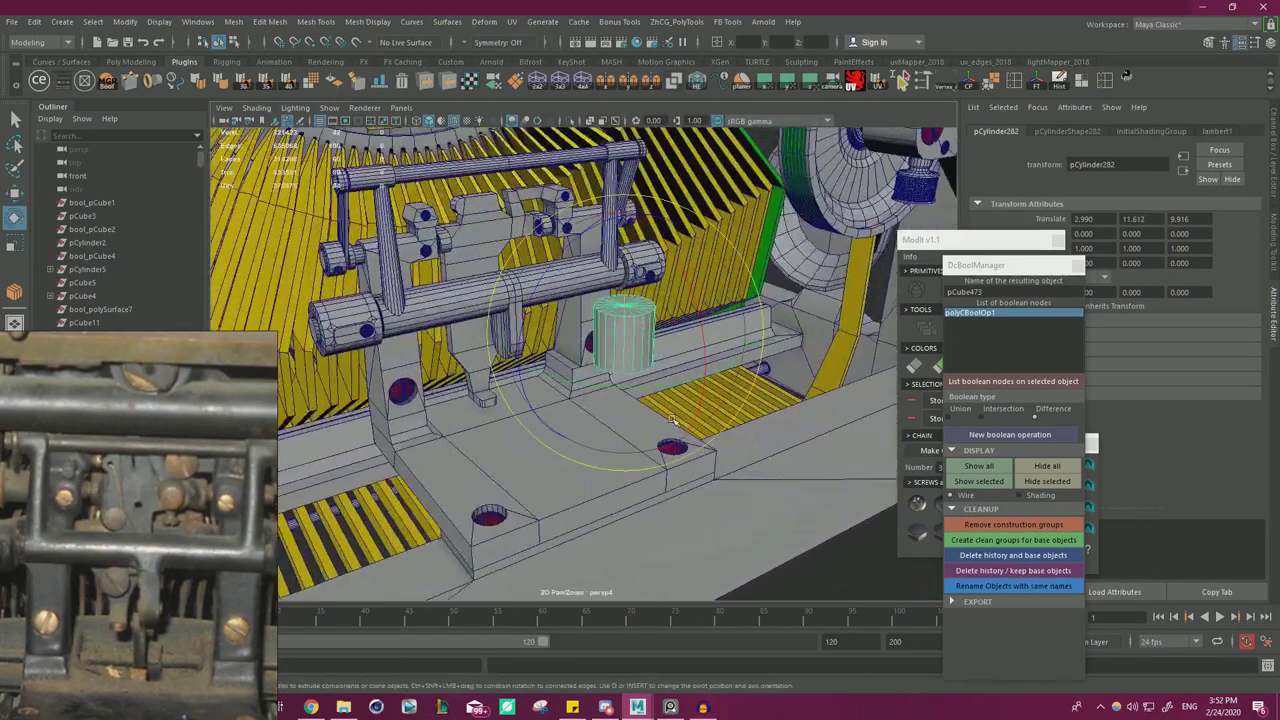
left_click_drag(677, 264, 605, 368)
key("w")
key("r")
key("w")
left_click_drag(705, 258, 603, 308)
- Position the cylinder on the plate's tapered lower end and scale its diameter to 0.397
right_click_drag(603, 380, 651, 457, "alt")
left_click_drag(651, 457, 427, 438, "alt")
key("f")
right_click_drag(556, 392, 532, 432, "alt")
left_click_drag(532, 432, 618, 298, "alt")
key("r")
key("w")
key("r")
left_click_drag(674, 448, 686, 460)
key("w")
left_click_drag(638, 415, 674, 301, "alt")
middle_click_drag(673, 300, 675, 316)
key("r")
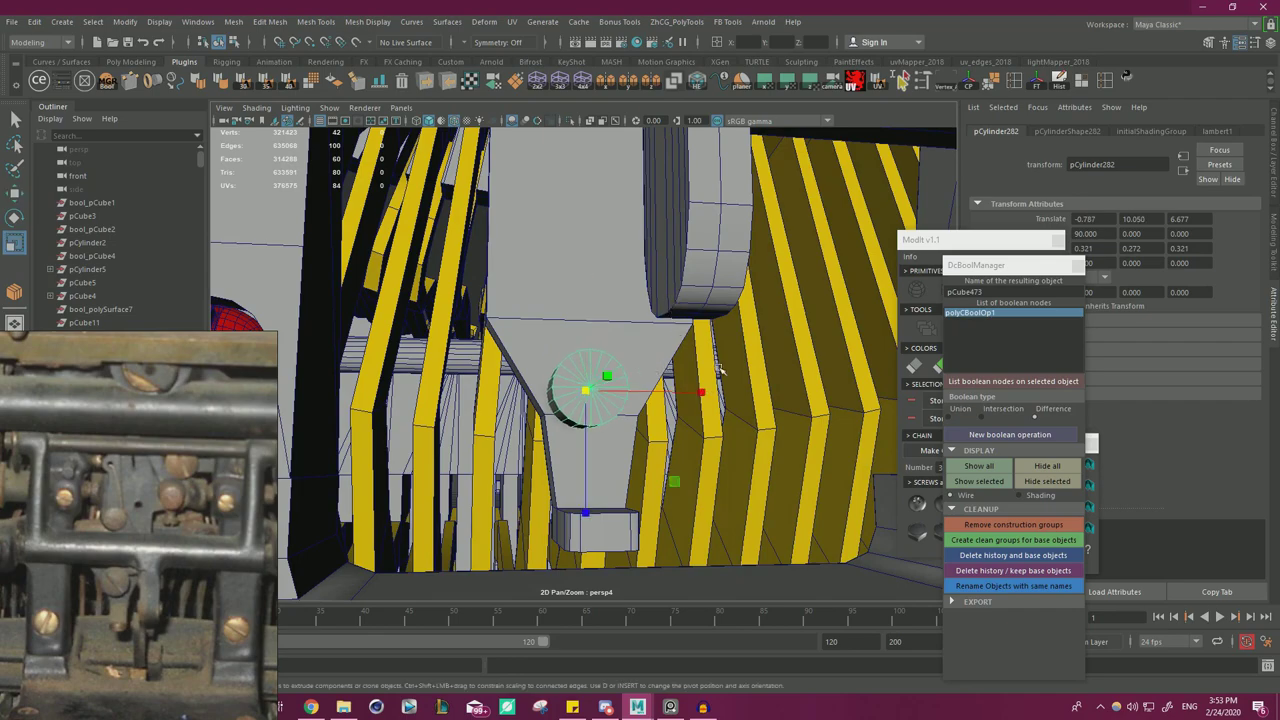
scroll(720, 370, "down", 5)
left_click_drag(646, 390, 684, 467, "alt")
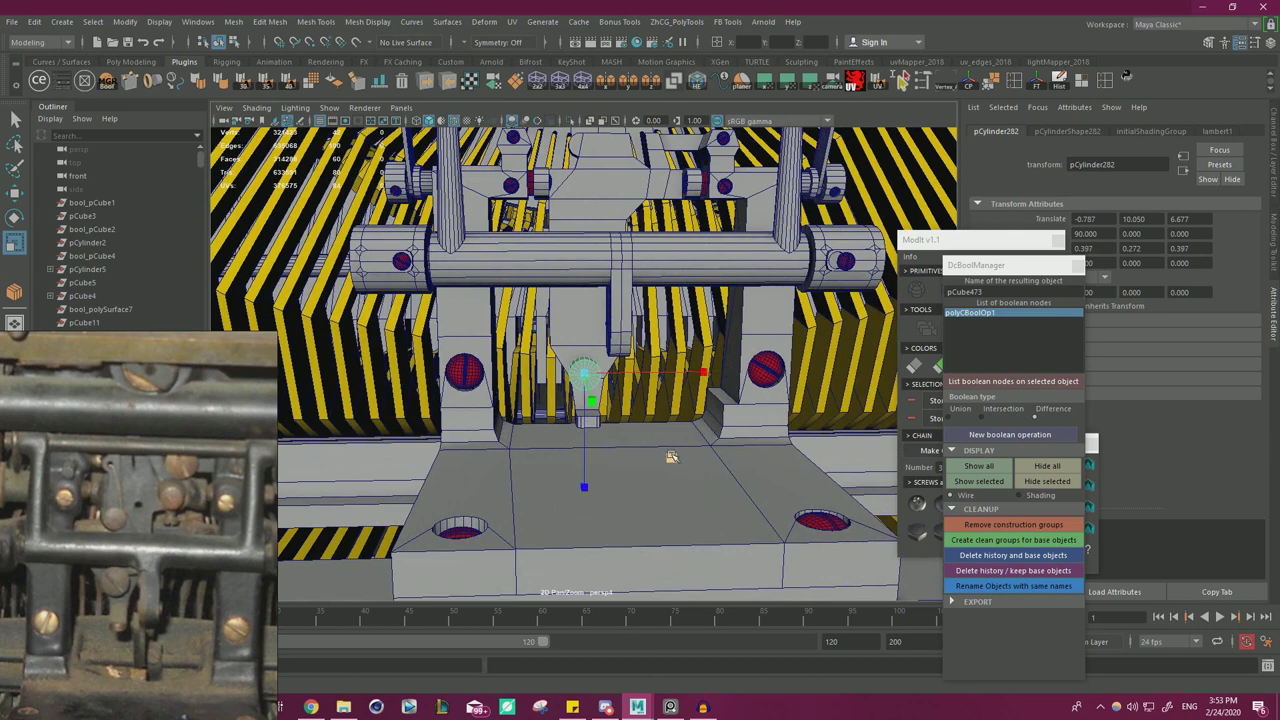
- Move the cylinder aside and raise the vertices of the central plate's lower end to shorten the plate
key("w")
left_click_drag(676, 284, 539, 266)
left_click(577, 326)
right_click_drag(566, 314, 512, 312)
left_click_drag(527, 460, 690, 308)
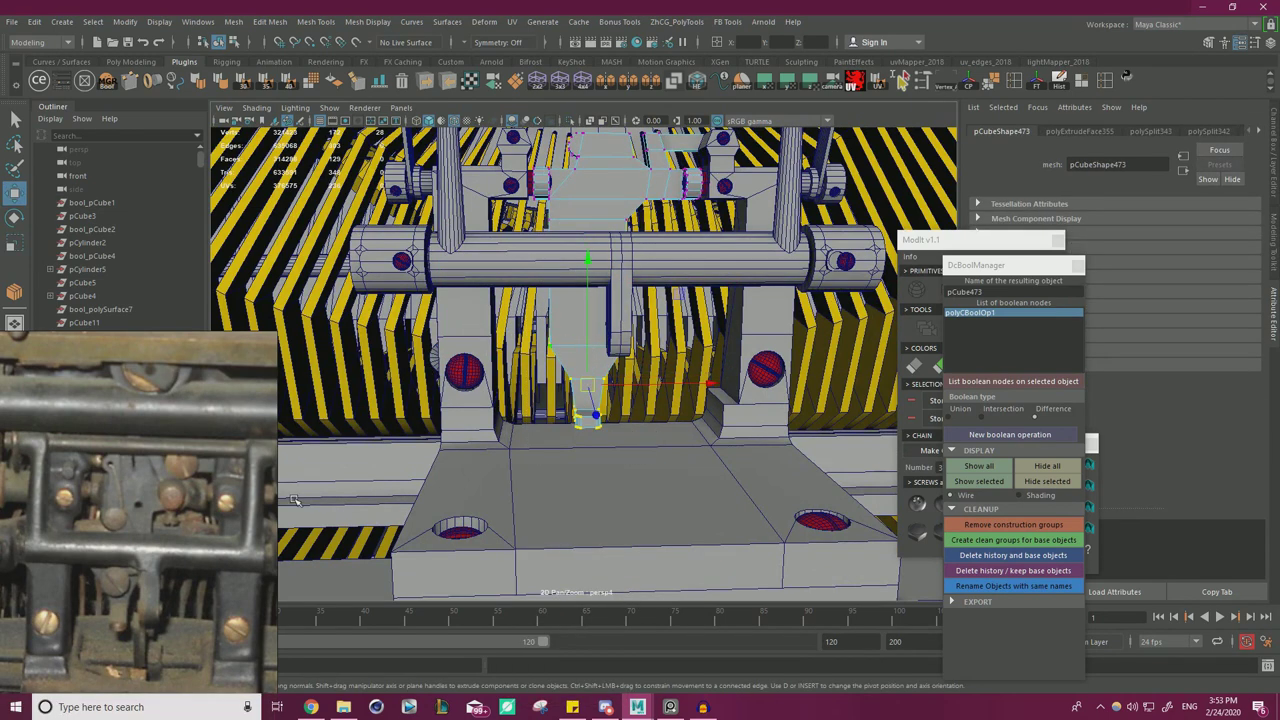
left_click_drag(590, 323, 595, 265)
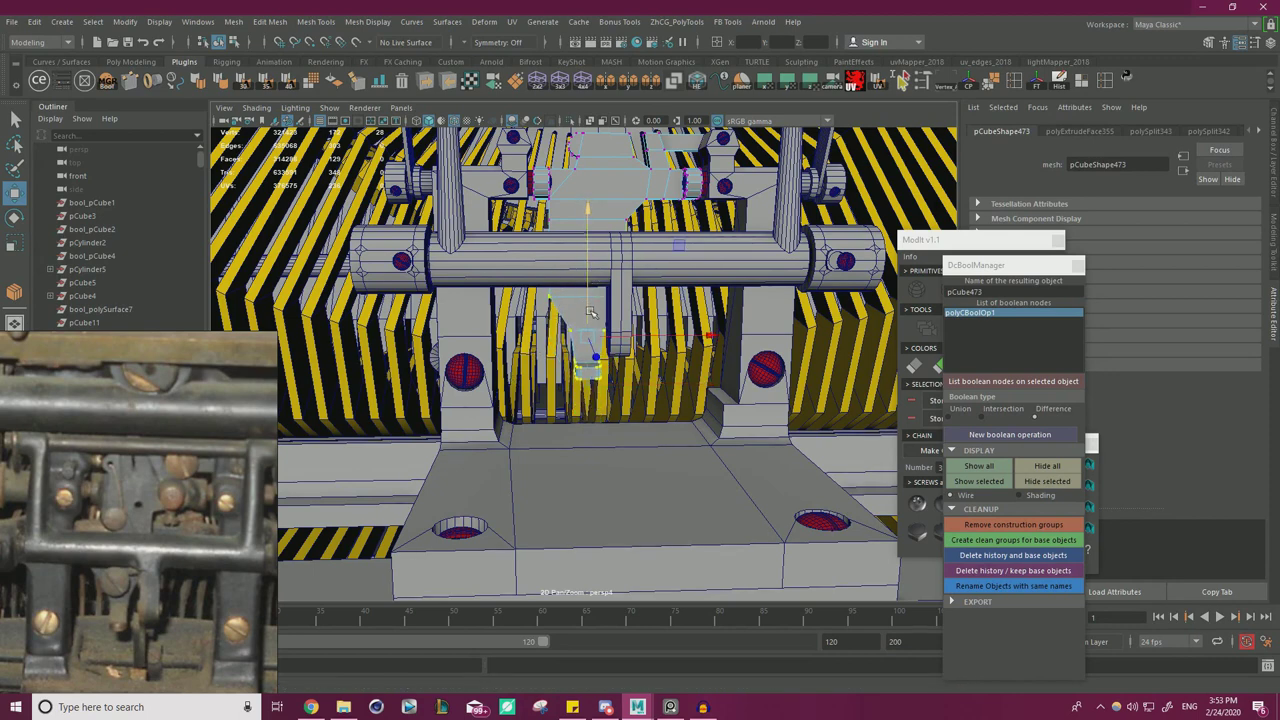
left_click_drag(592, 304, 622, 326)
- Place the cylinder back on the plate's raised taper and scale its diameter to 0.422
right_click_drag(580, 294, 640, 274)
left_click(438, 358)
middle_click_drag(538, 272, 670, 228)
left_click_drag(667, 227, 652, 236, "alt")
right_click_drag(652, 236, 689, 276, "alt")
middle_click_drag(668, 217, 662, 204)
scroll(617, 242, "up", 5)
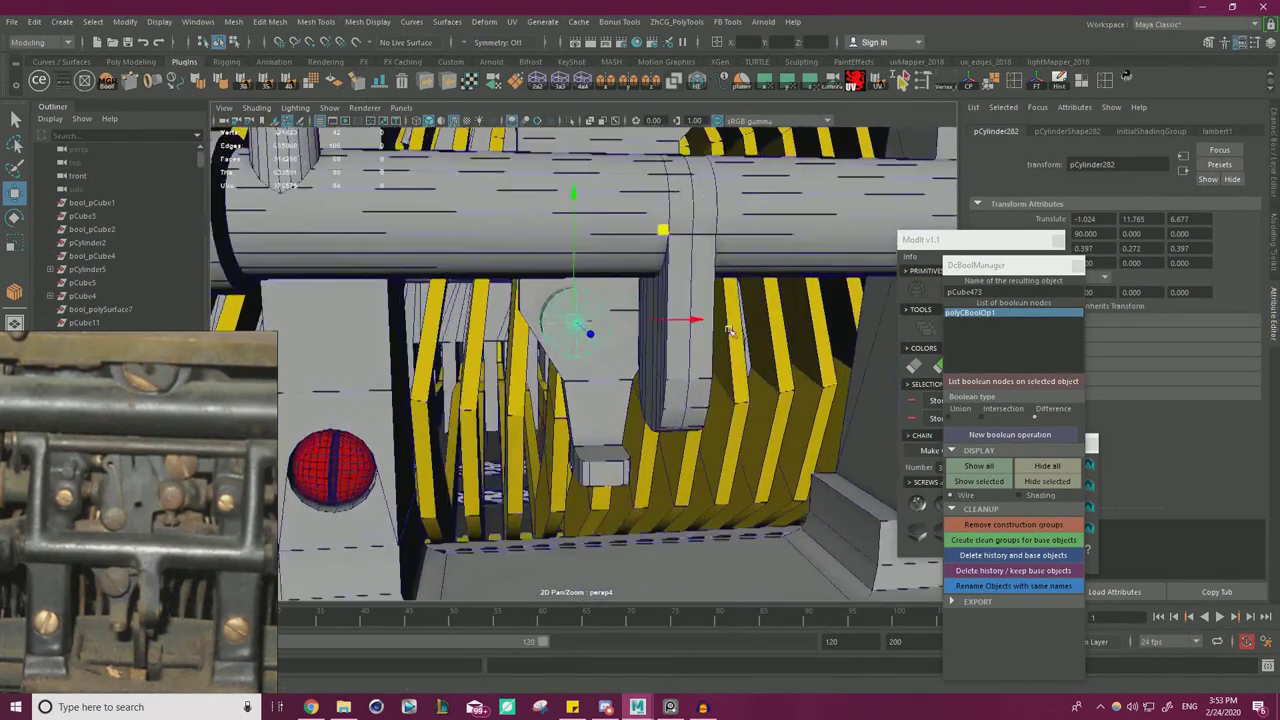
key("r")
left_click_drag(661, 408, 666, 413)
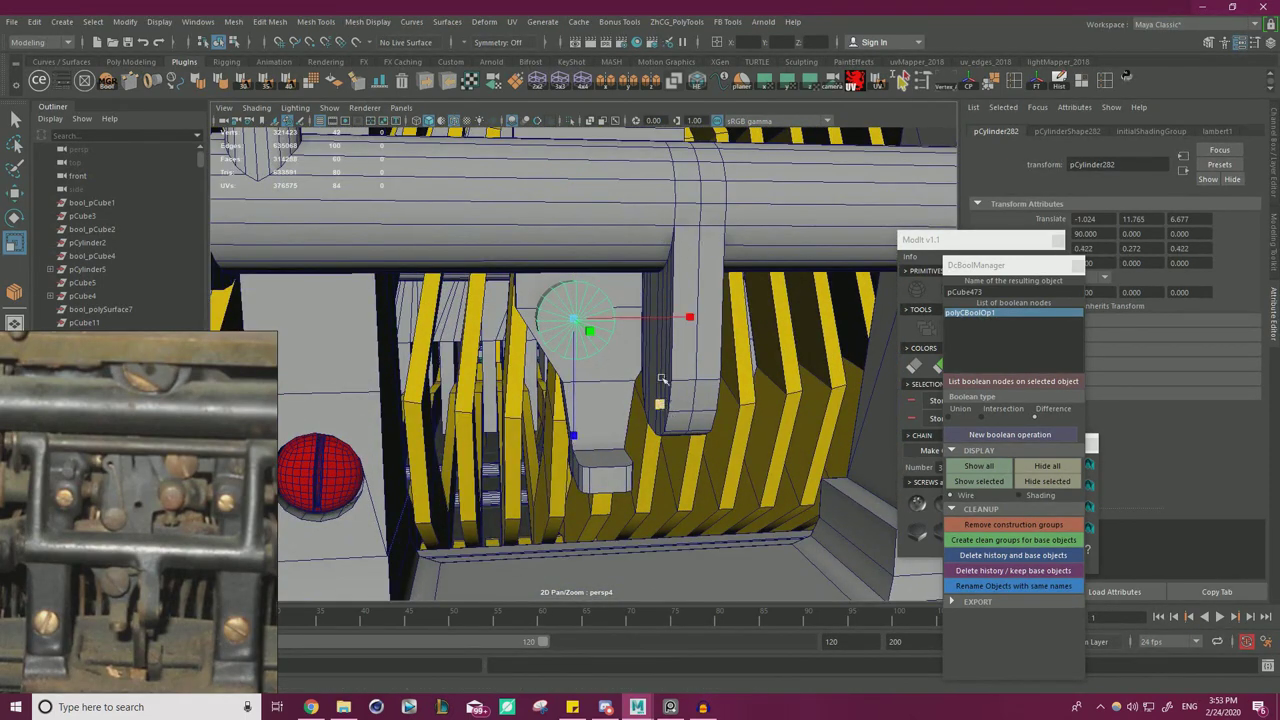
- Set the cylinder closer to the plate's surface, reduce its diameter scale to 0.369 and centre it on the taper
key("w")
left_click_drag(660, 235, 667, 232)
mouse_move(600, 288)
left_mouse_down("alt")
mouse_move(673, 320)
mouse_move(538, 302)
mouse_move(609, 280)
left_mouse_up("alt")
key("4")
key("5")
key("r")
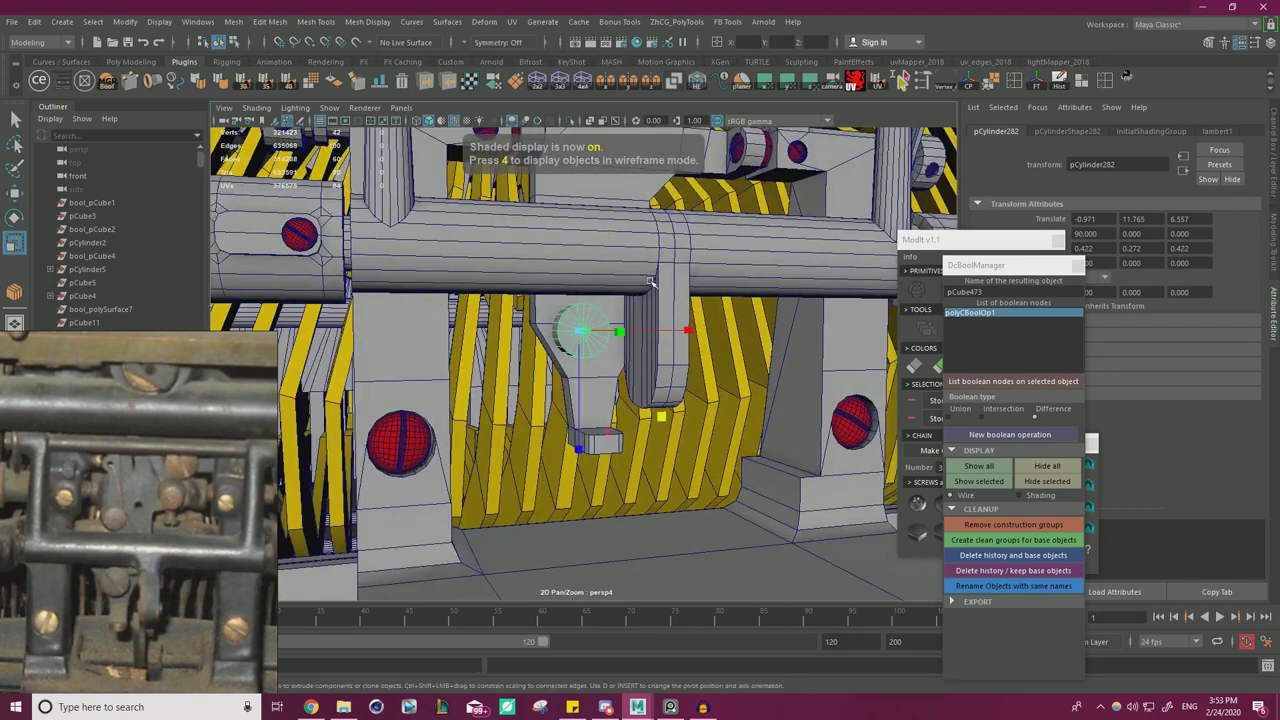
key("w")
mouse_move(578, 394)
left_mouse_down("alt")
mouse_move(548, 390)
mouse_move(660, 273)
left_mouse_up("alt")
key("r")
left_click_drag(663, 418, 665, 422)
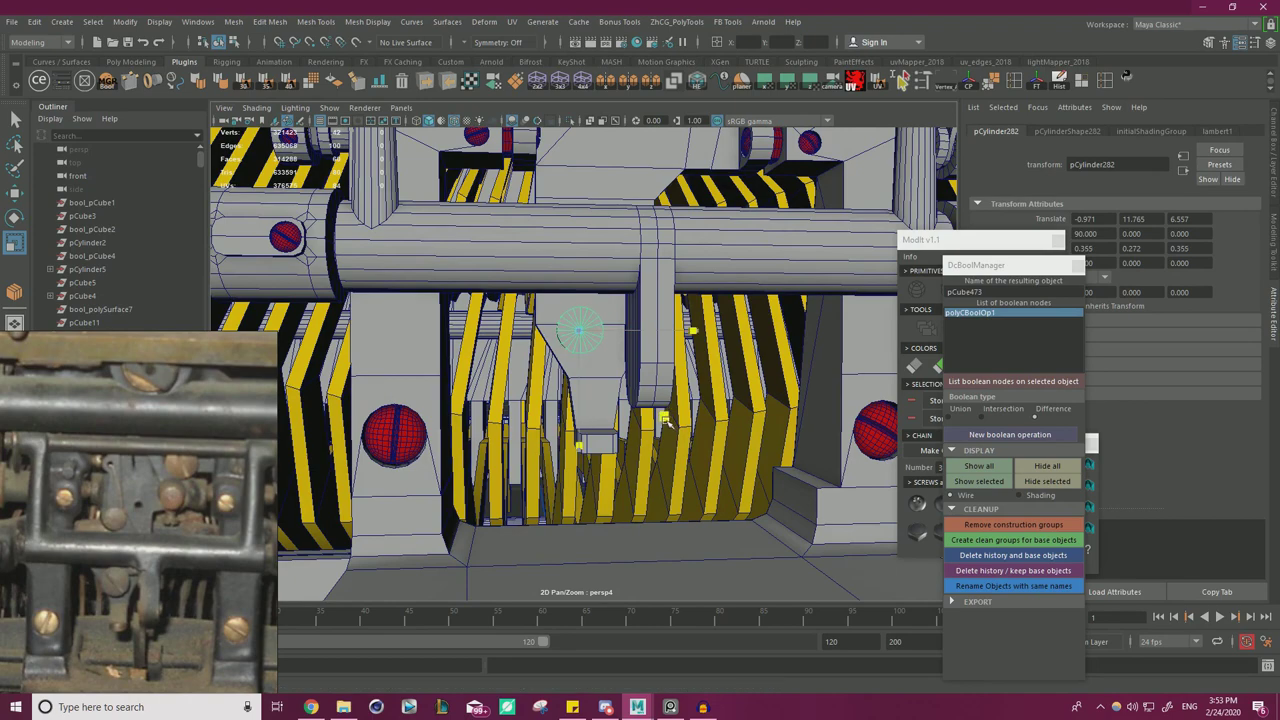
key("w")
left_click_drag(652, 250, 662, 245)
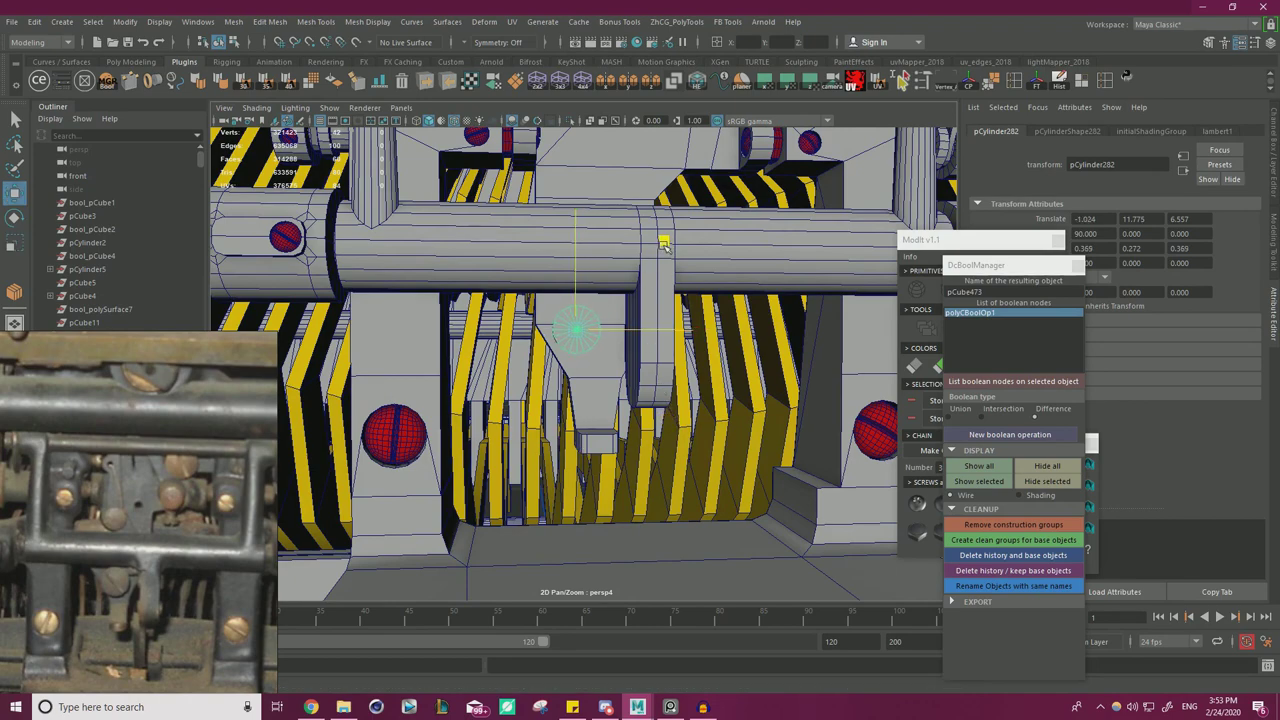
left_click_drag(610, 285, 365, 432, "alt")
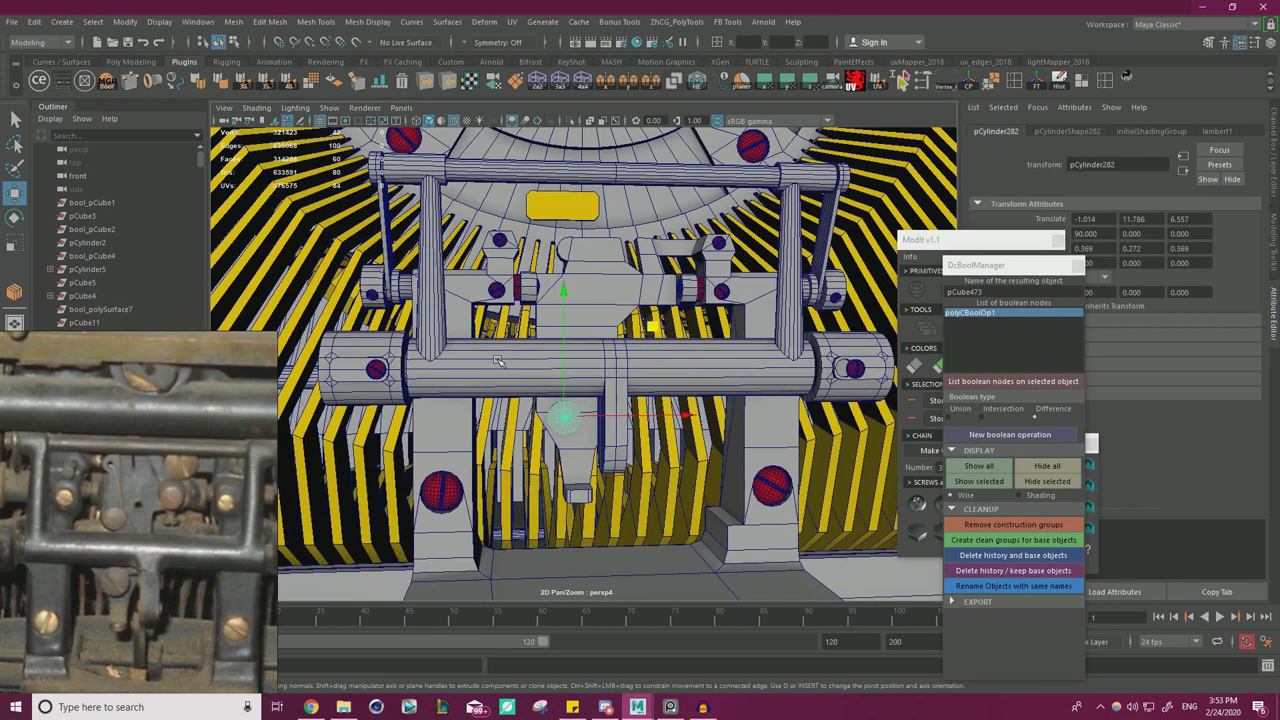
- Extrude the central plate's lower side face outward and scale the new face to form a tapered side extension
left_click_drag(537, 419, 679, 389, "alt")
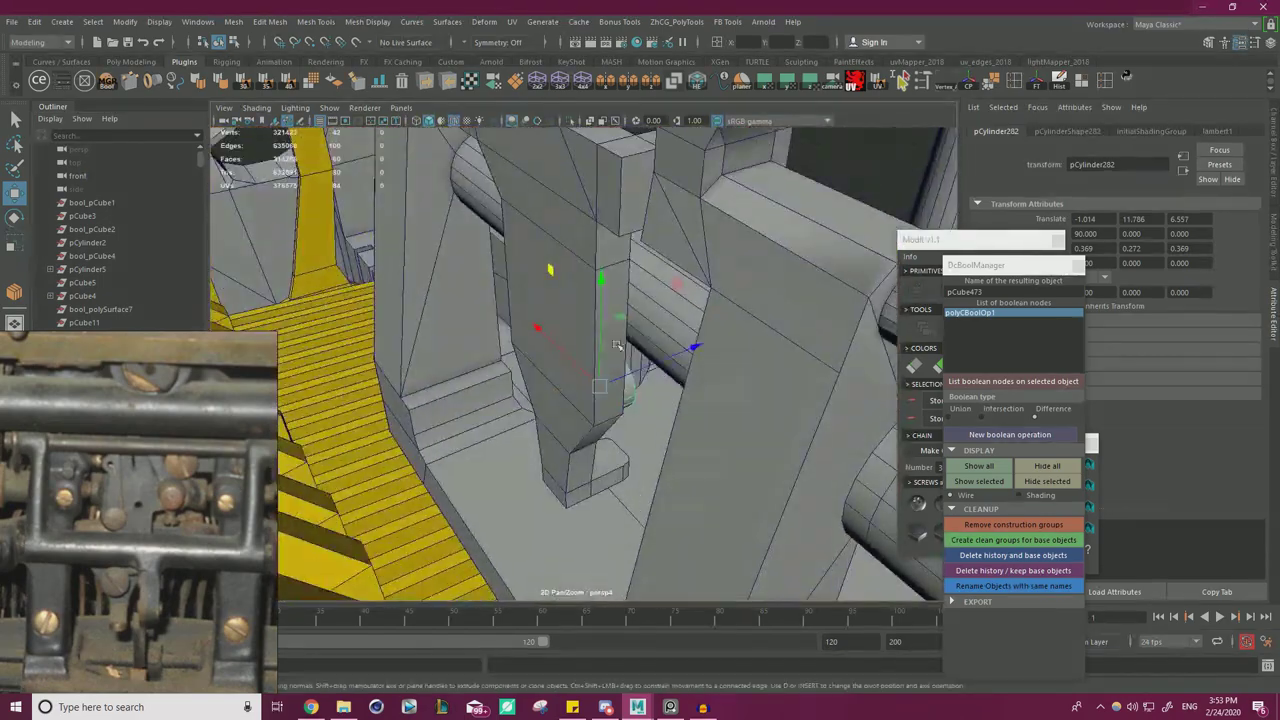
left_click(610, 311)
right_click_drag(611, 312, 611, 352)
left_click(612, 348)
left_click_drag(572, 317, 597, 335, "shift")
key("r")
left_click_drag(637, 287, 590, 399)
key("w")
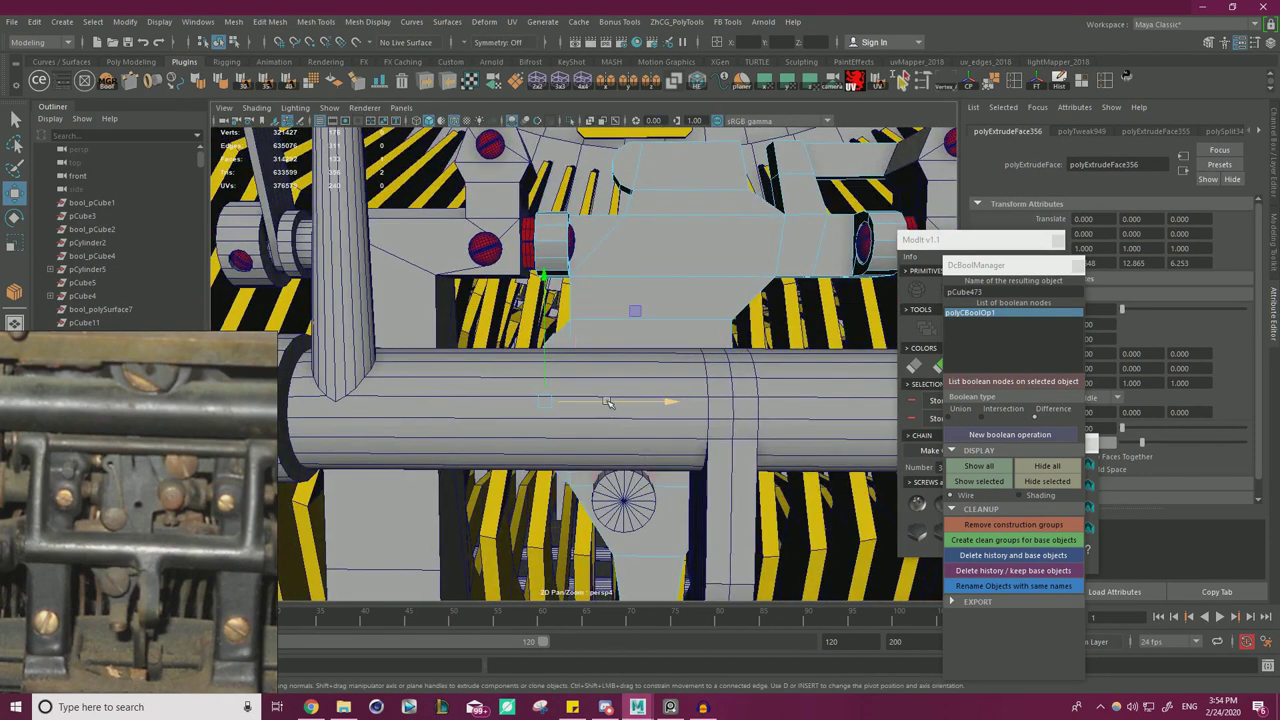
- Duplicate the cylinder onto the plate just above the thick horizontal tube and scale the copy's diameter to 0.289
right_click_drag(622, 503, 678, 301)
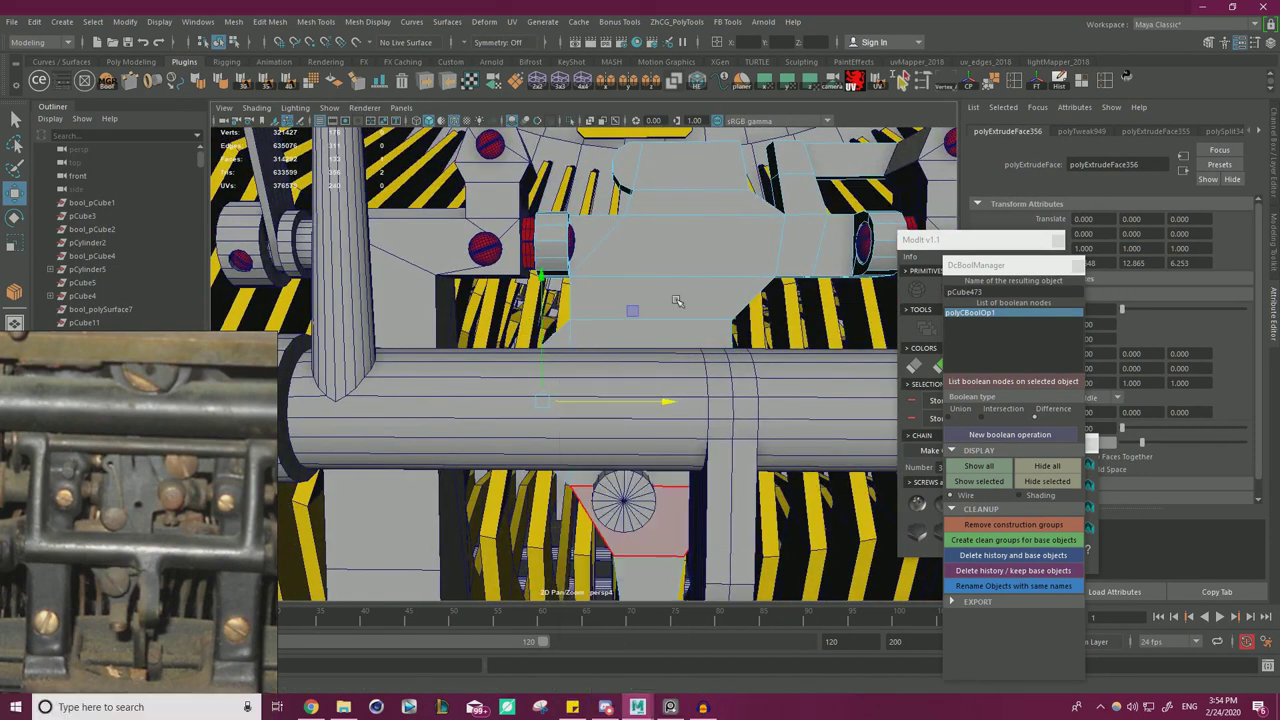
left_click(624, 505)
middle_click_drag(714, 407, 697, 241)
key("r")
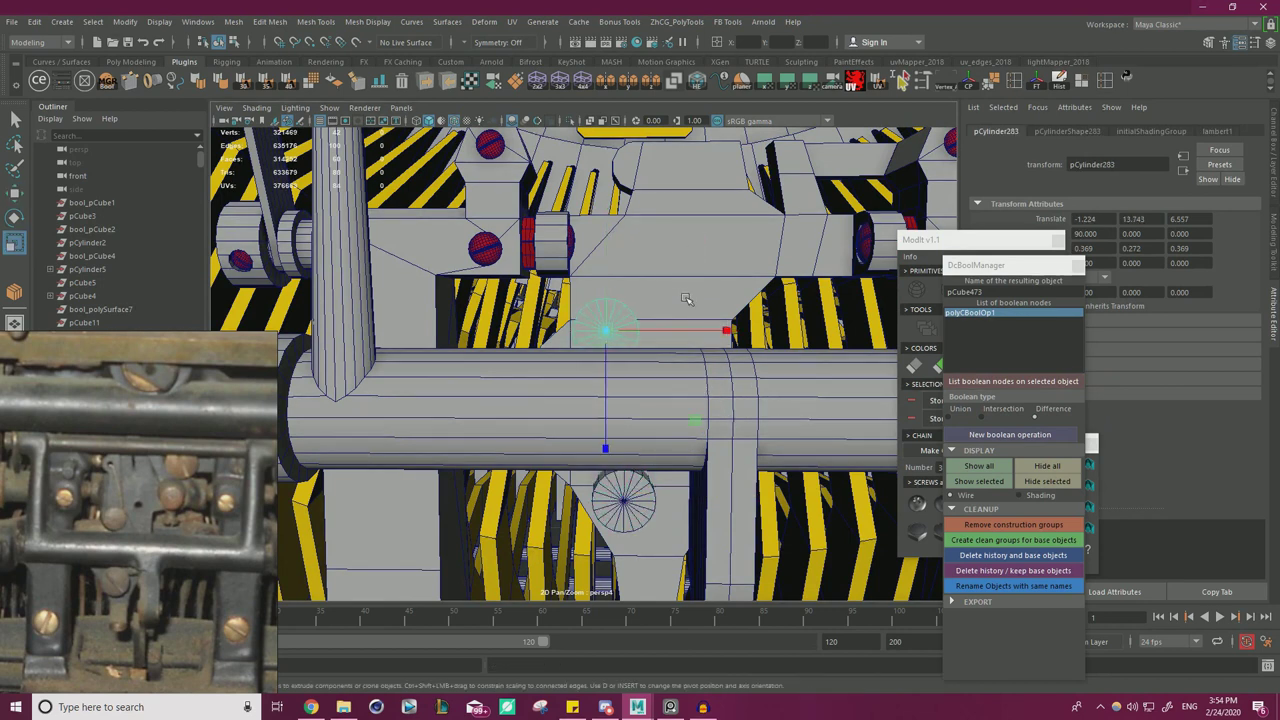
left_click_drag(697, 418, 649, 416)
key("w")
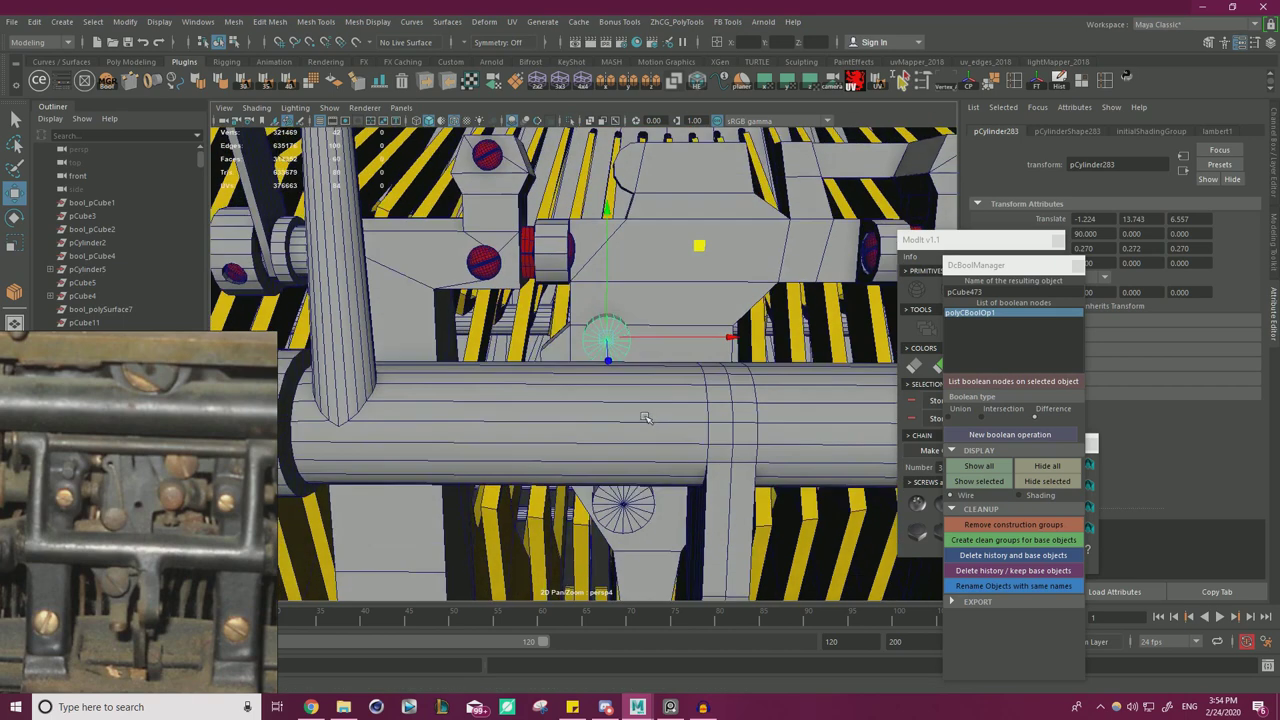
right_click_drag(649, 416, 697, 402, "alt")
middle_click_drag(705, 268, 695, 255)
key("r")
left_click_drag(688, 424, 692, 388)
key("w")
middle_click_drag(692, 250, 691, 250)
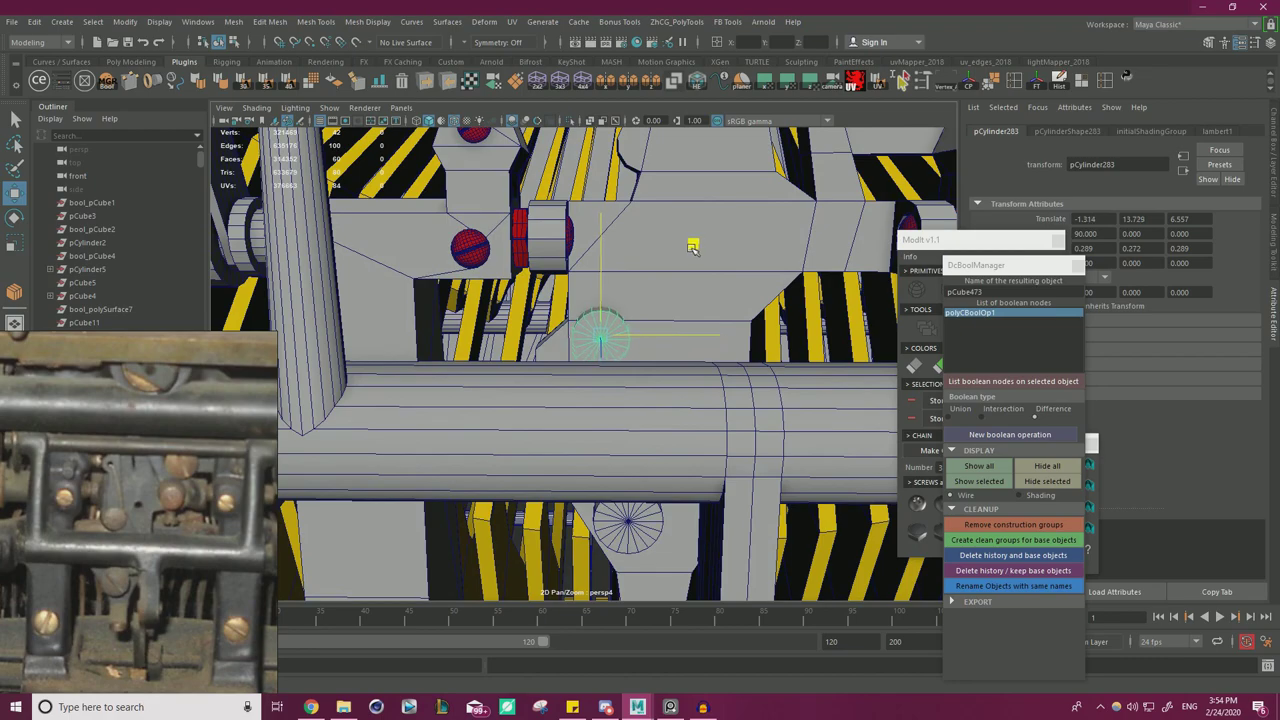
- Duplicate the cylinder onto the plate's opposite end beside the boss and scale the copy's diameter to 0.290
left_click_drag(694, 249, 558, 362, "alt")
left_click_drag(625, 273, 781, 210)
middle_click_drag(742, 287, 660, 331, "alt")
scroll(660, 331, "up", 3)
left_click_drag(658, 330, 730, 257, "alt")
middle_click_drag(716, 256, 711, 254)
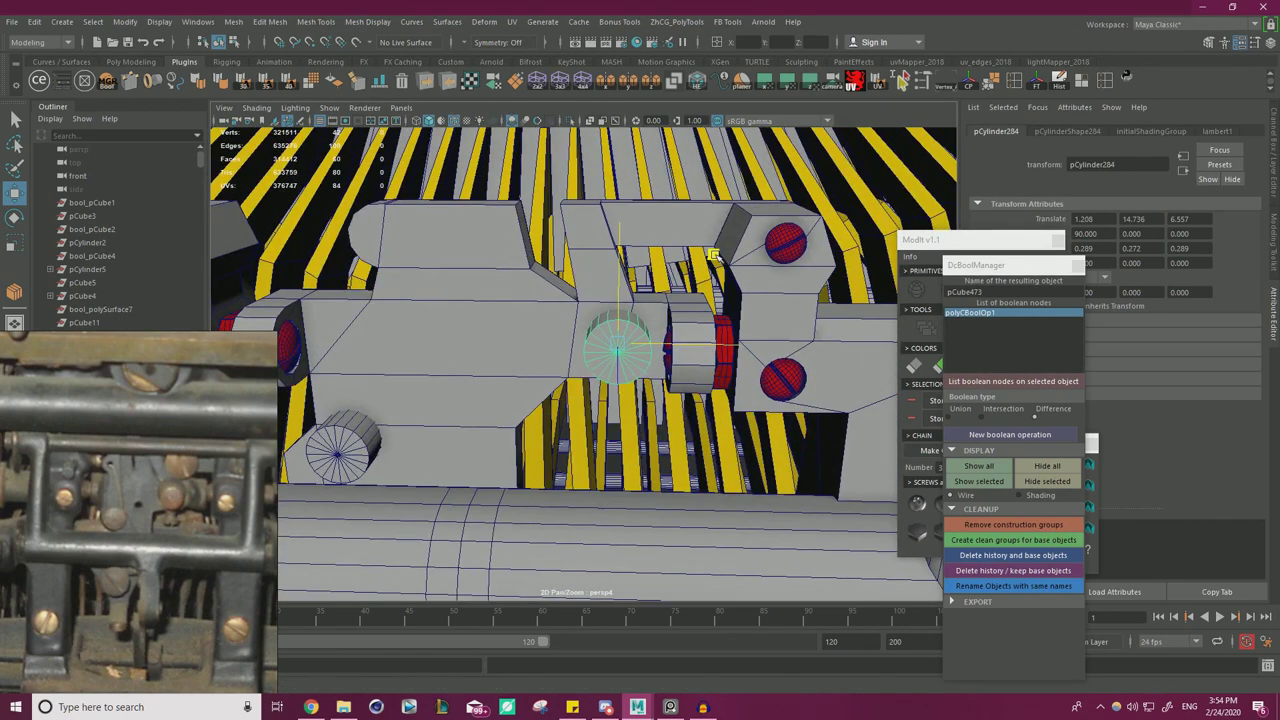
key("r")
left_click_drag(739, 344, 710, 250)
key("w")
middle_click_drag(709, 249, 712, 245)
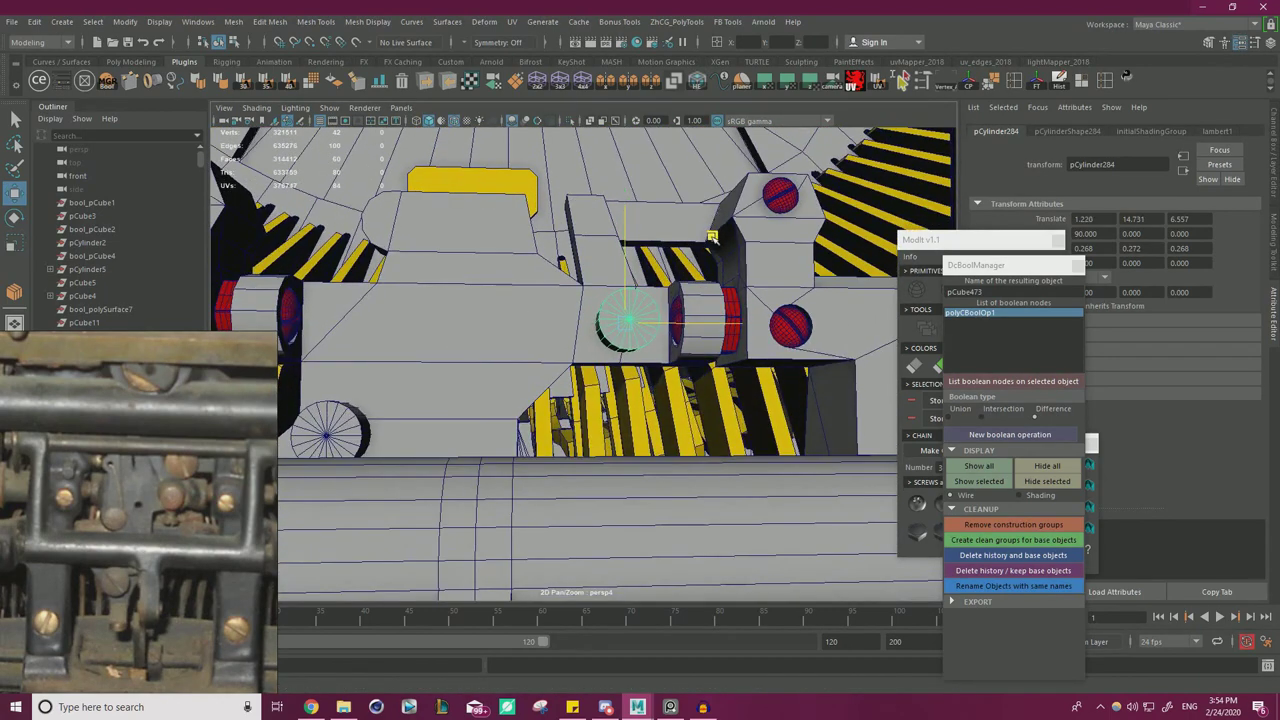
key("r")
middle_click_drag(710, 414, 711, 414)
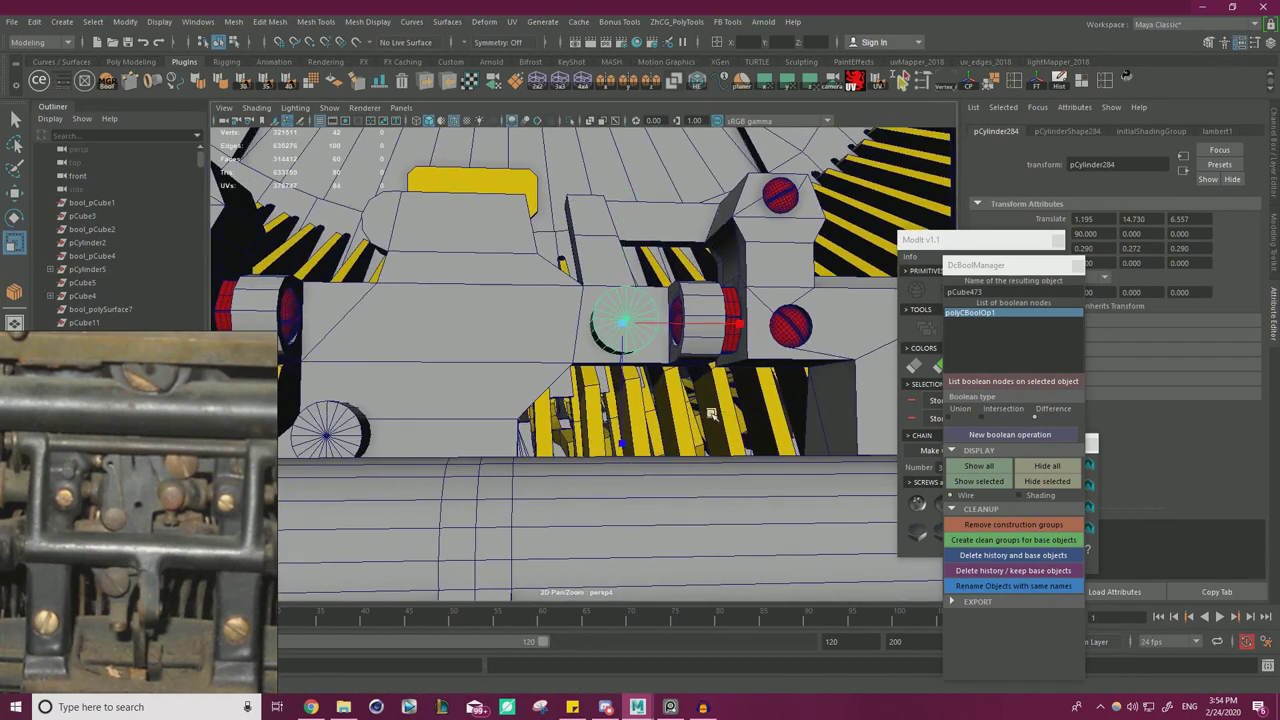
key("w")
left_click_drag(678, 363, 672, 360, "alt")
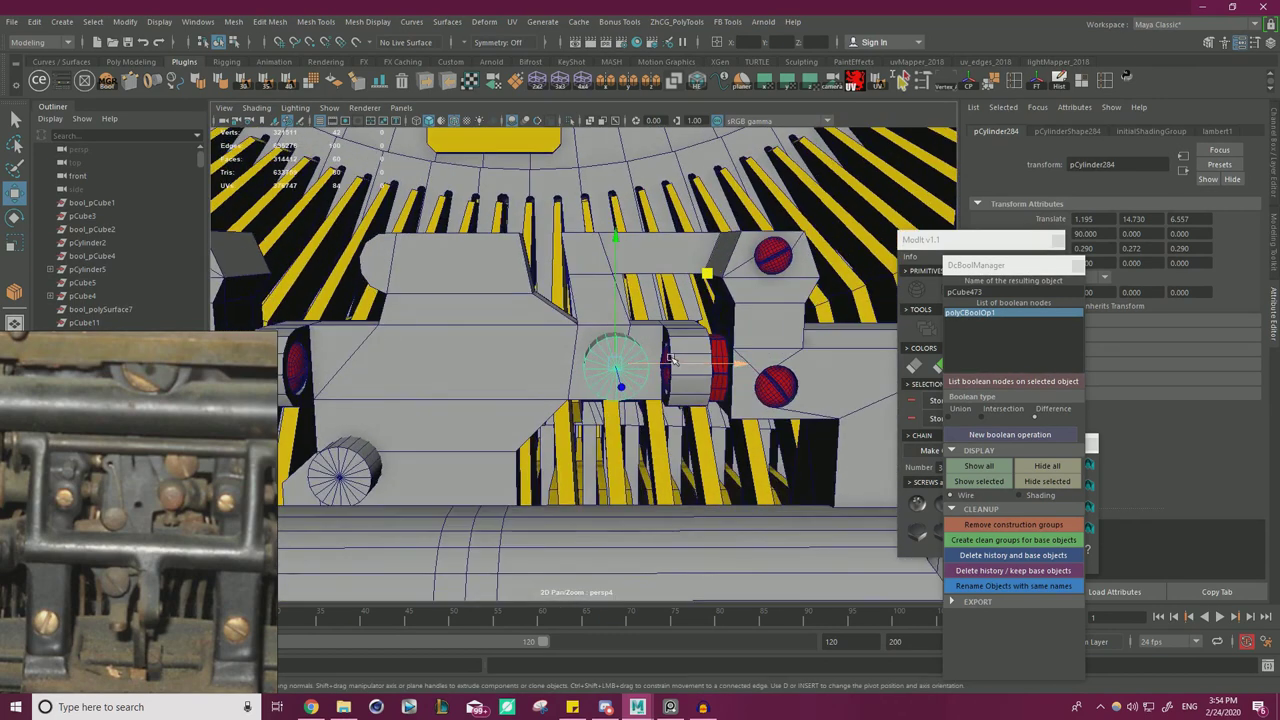
- Duplicate the cylinder up to the top of the small upright arm and shrink the copy's diameter to 0.157
left_click_drag(707, 274, 703, 166)
key("r")
middle_click_drag(683, 326, 686, 320)
key("w")
middle_click_drag(703, 163, 686, 159)
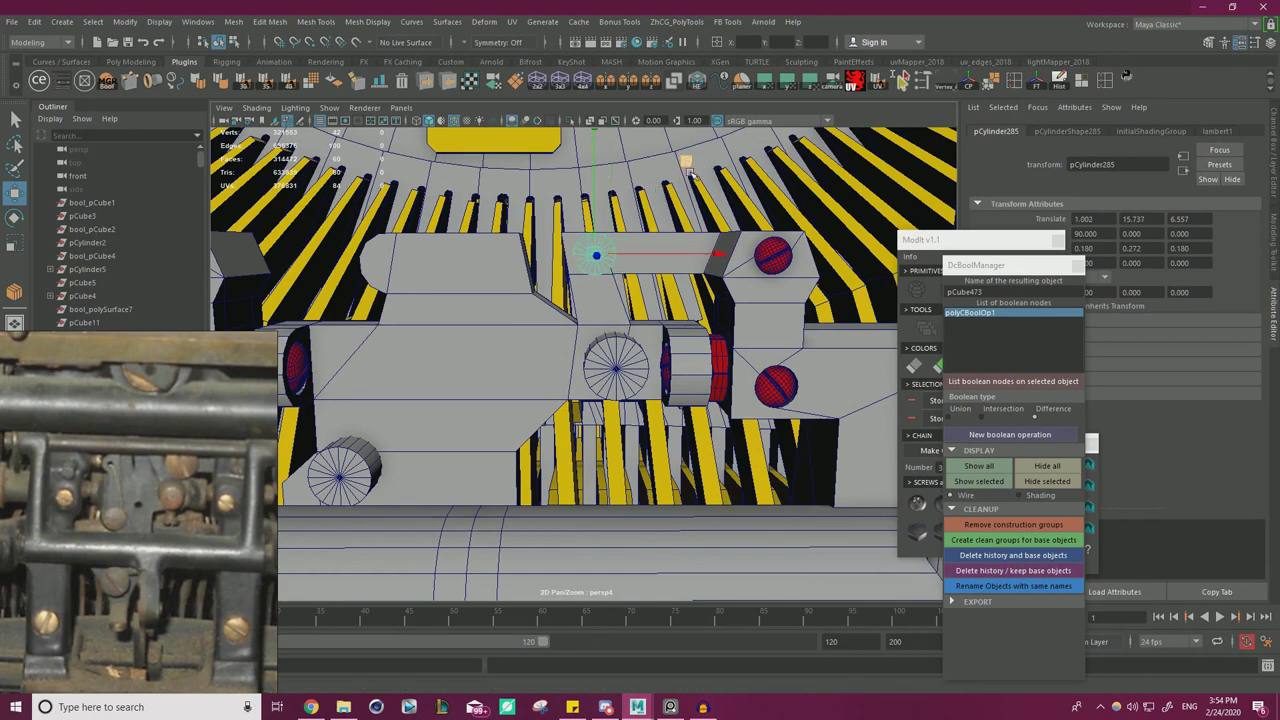
key("r")
middle_click_drag(679, 344, 681, 310)
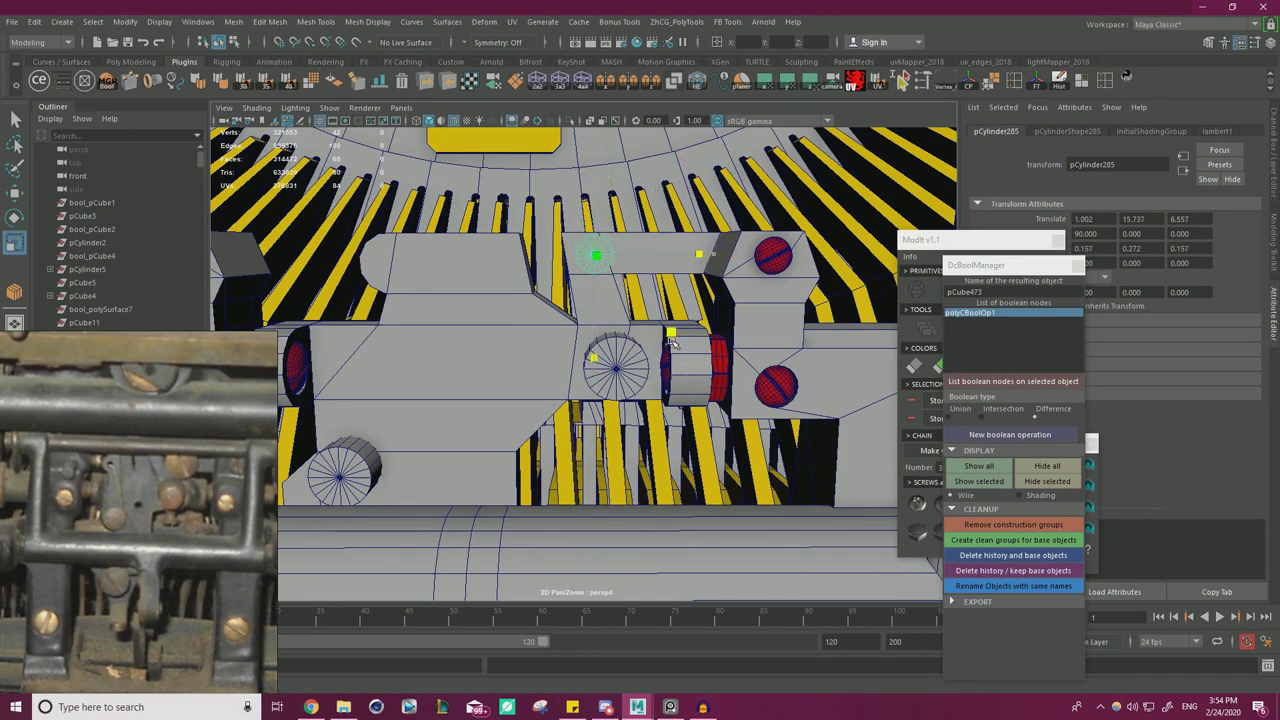
- Reduce the arm cylinder's diameter scale to 0.133 and fine-tune its position on the arm's upper end
key("w")
middle_click_drag(683, 158, 676, 160)
left_click_drag(597, 210, 660, 360, "alt")
key("r")
middle_click_drag(660, 360, 674, 364)
key("w")
middle_click_drag(675, 213, 672, 203)
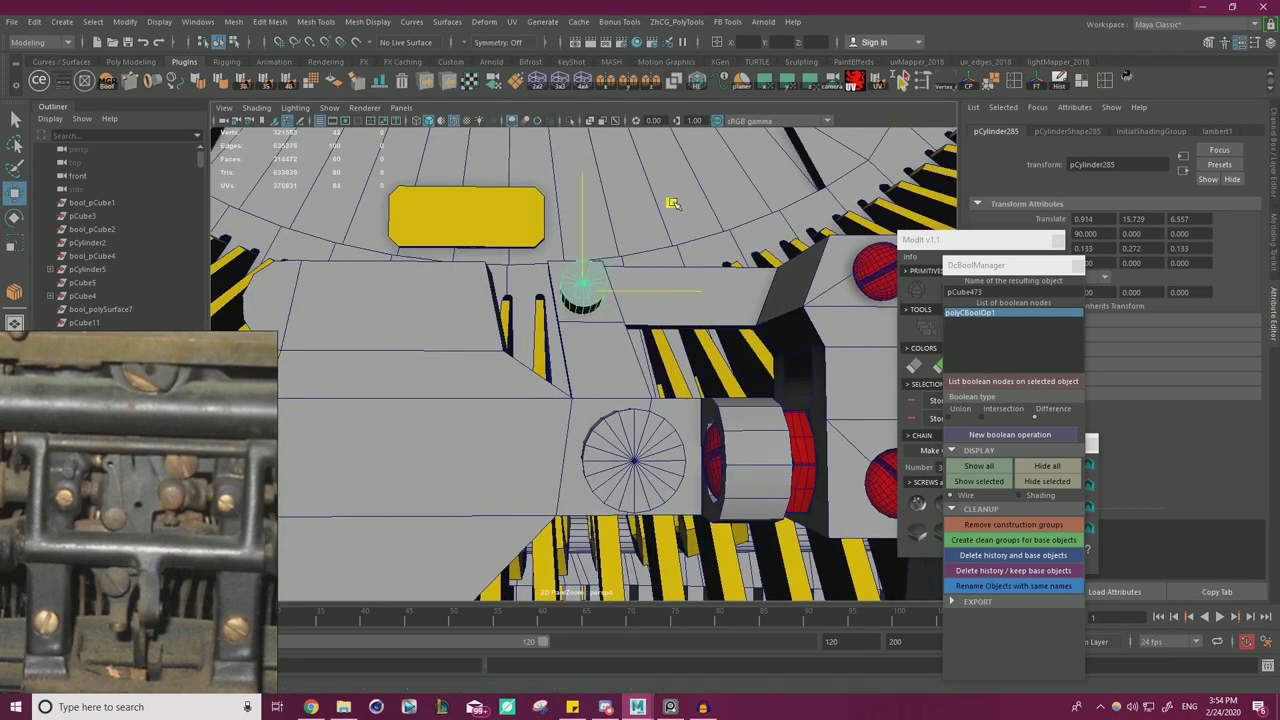
left_click_drag(700, 348, 530, 426, "alt")
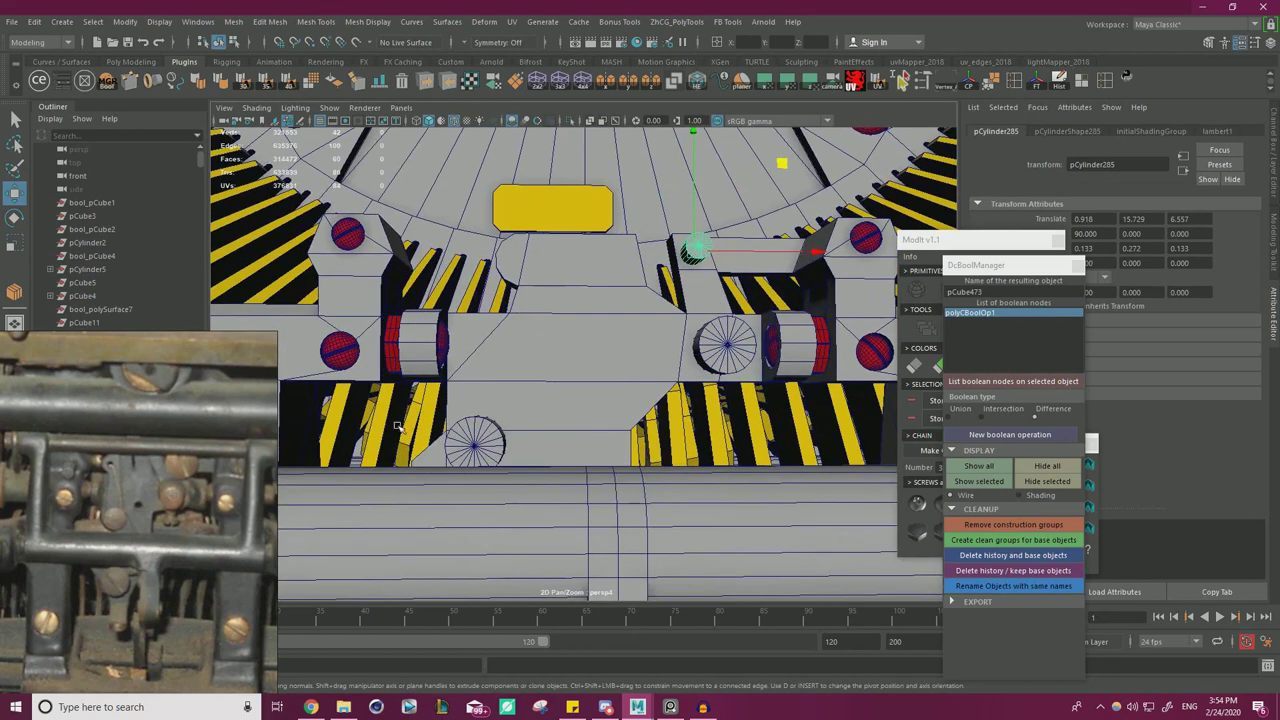
- Duplicate the small cylinder to the middle of the plate, scaling it to 0.094 in diameter and 0.585 in length
left_click_drag(397, 426, 535, 388, "alt")
left_click_drag(783, 168, 674, 276)
left_click_drag(704, 366, 699, 366)
key("r")
key("w")
mouse_move(672, 276)
middle_mouse_down()
mouse_move(663, 282)
mouse_move(688, 288)
middle_mouse_up()
key("r")
middle_click_drag(681, 458, 692, 452)
key("w")
left_click_drag(688, 468, 860, 443, "alt")
key("r")
left_click_drag(768, 349, 648, 401)
- Duplicate the thin pin onto the rounded upper corner of the plate and scale the copy's diameter to 0.071
key("w")
middle_click_drag(697, 287, 620, 185)
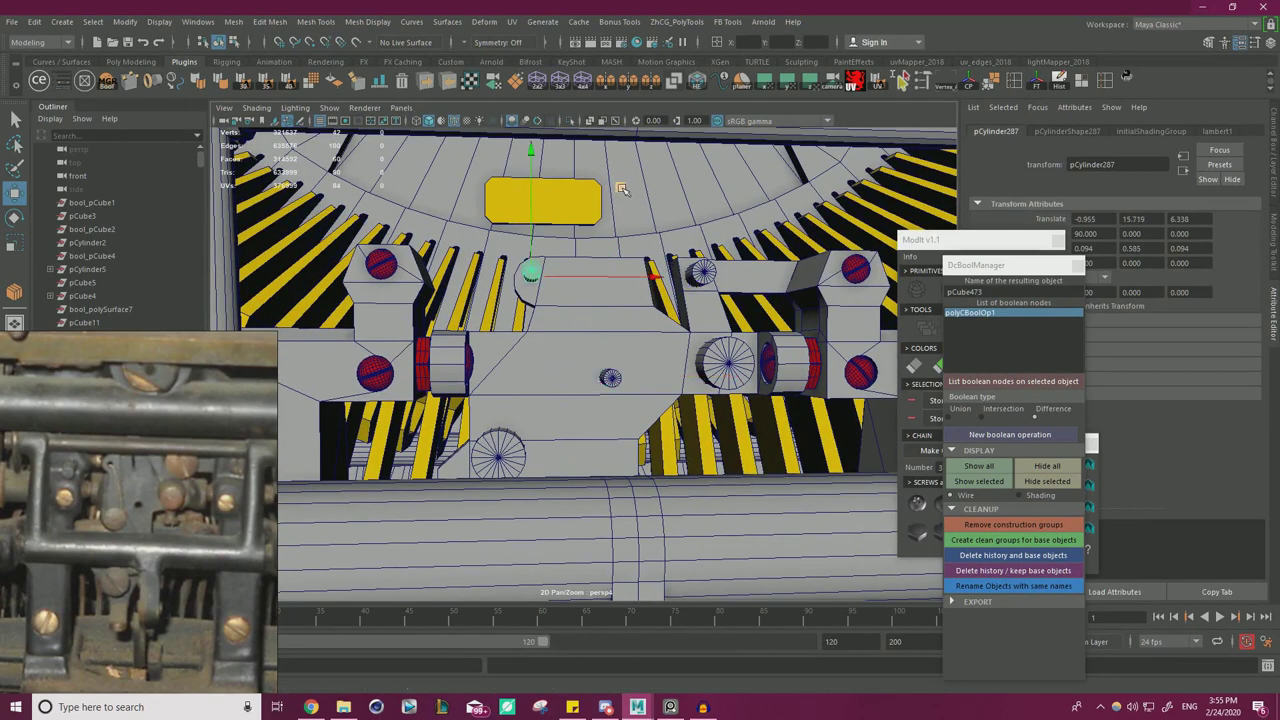
key("r")
middle_click_drag(613, 346, 615, 372)
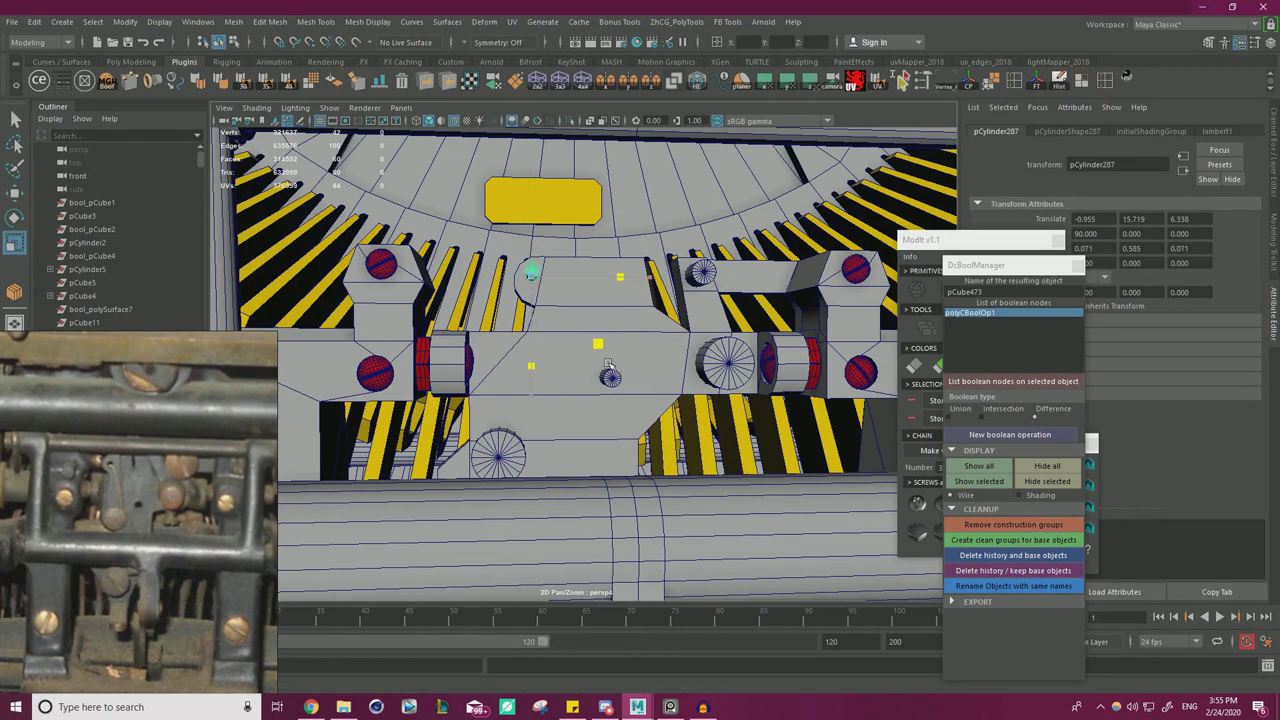
key("w")
left_click_drag(598, 306, 607, 330, "alt")
left_click_drag(621, 187, 619, 191)
scroll(618, 195, "down", 7)
left_click_drag(560, 338, 567, 289, "alt")
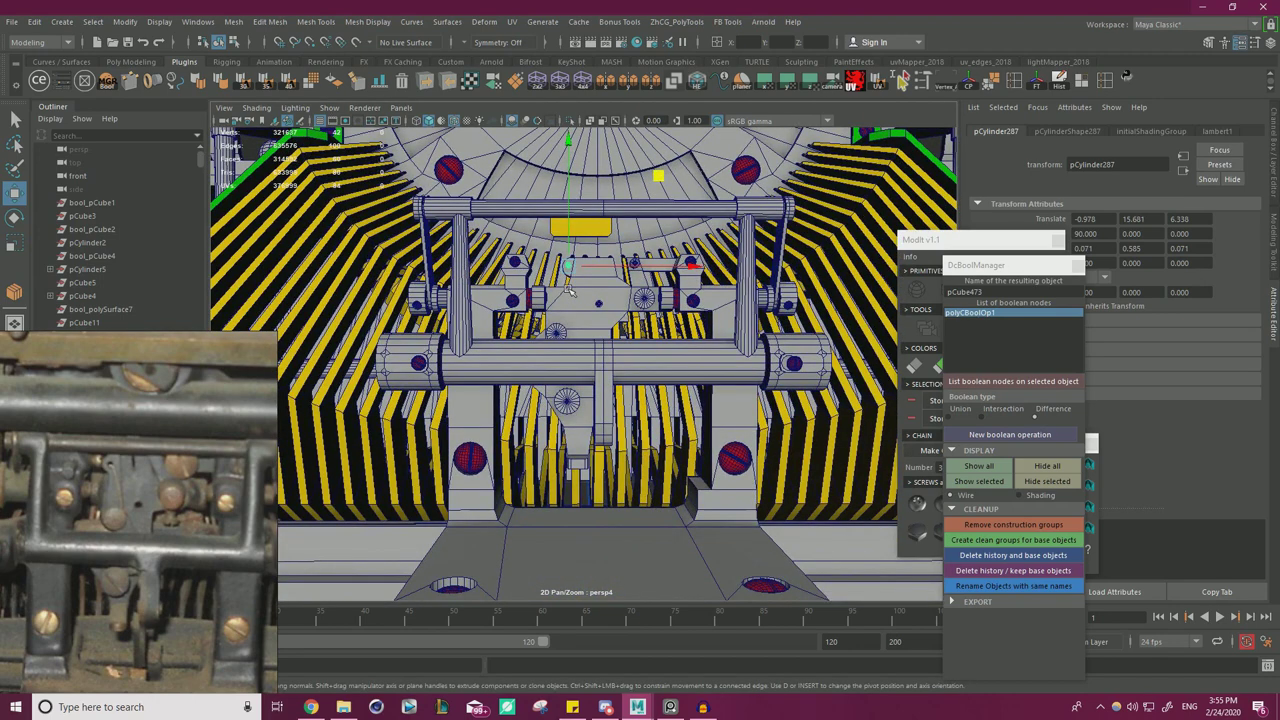
- Move the pin in the middle of the plate lower and enlarge its diameter scale to 0.110
right_click_drag(582, 285, 617, 283, "alt")
left_click(604, 285)
left_click_drag(693, 199, 690, 215)
middle_click_drag(690, 213, 693, 206)
key("r")
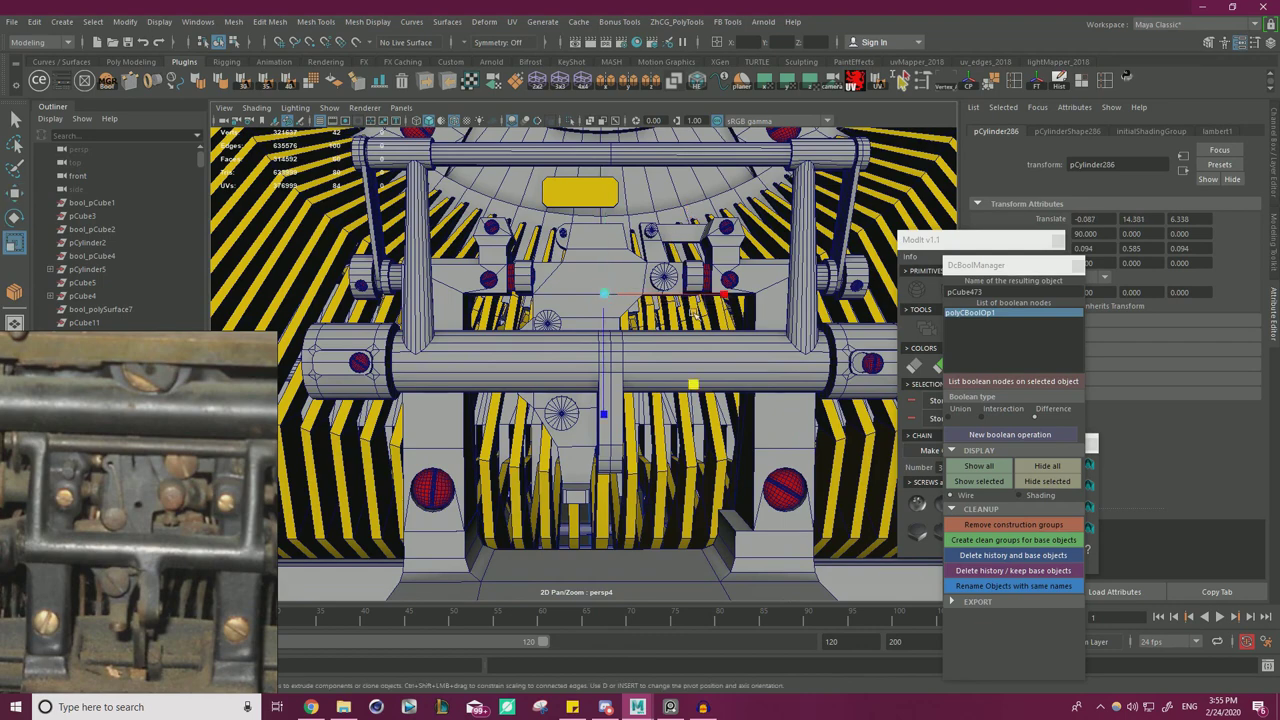
left_click_drag(699, 385, 713, 400)
key("w")
- Select all six cylinders on the central plate and combine them into one mesh
scroll(684, 196, "up", 4)
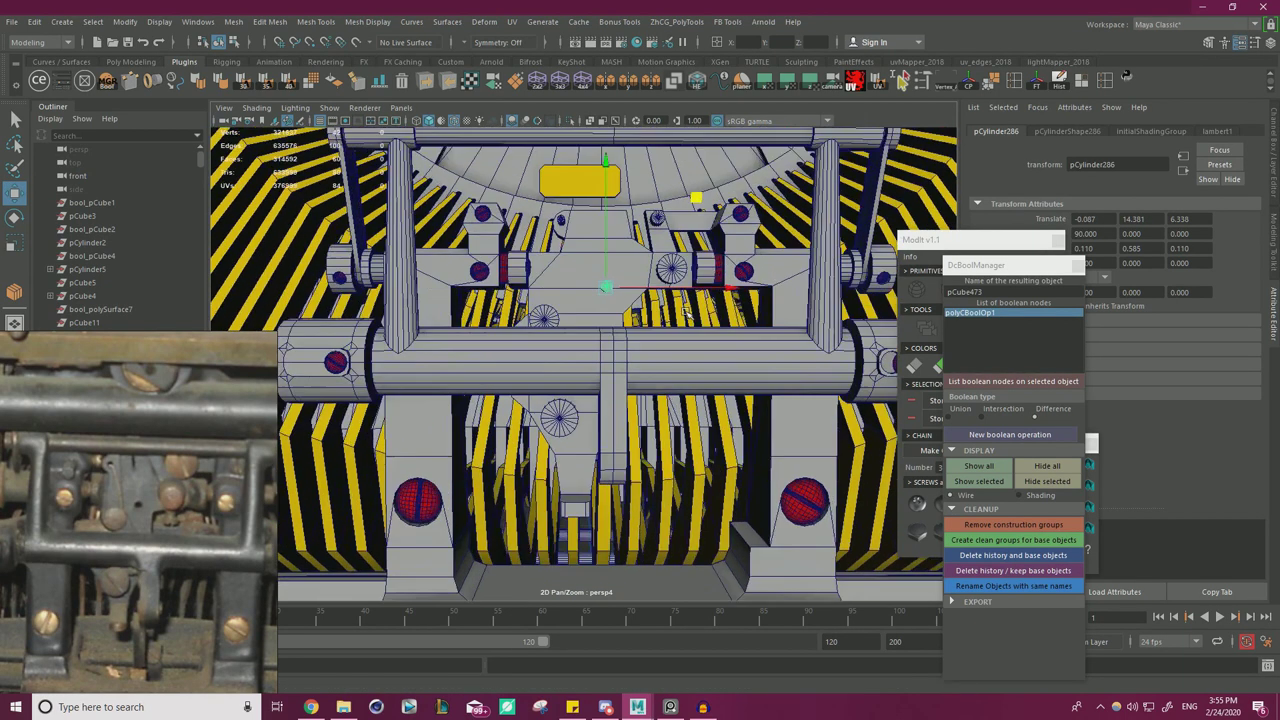
left_click(675, 190, "shift")
left_click(686, 246, "shift")
left_click(557, 192, "shift")
left_click(541, 307, "shift")
left_click(563, 428, "shift")
scroll(566, 430, "down", 3)
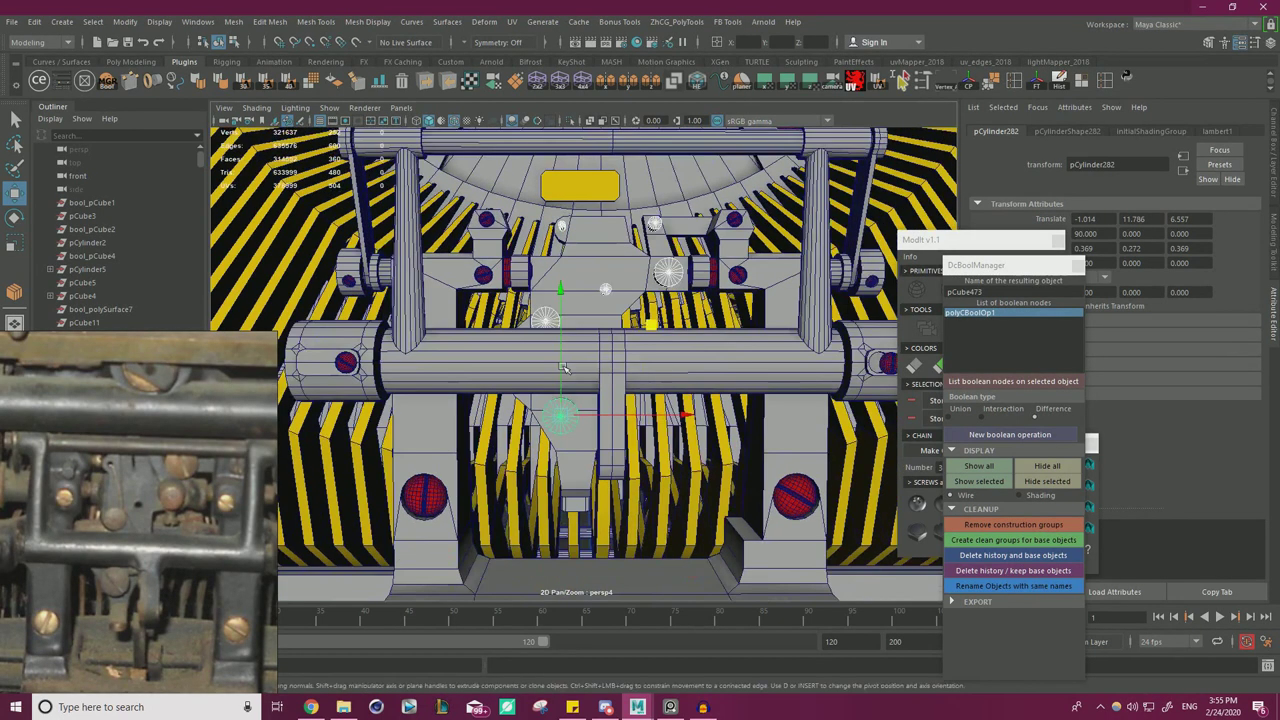
left_click_drag(566, 430, 396, 223, "alt")
left_click(233, 21)
left_click(262, 70)
- Isolate the central plate together with the combined cylinders in the viewport
left_click(587, 211)
key("ctrl+1")
left_click_drag(802, 370, 806, 306, "alt")
left_click(808, 305)
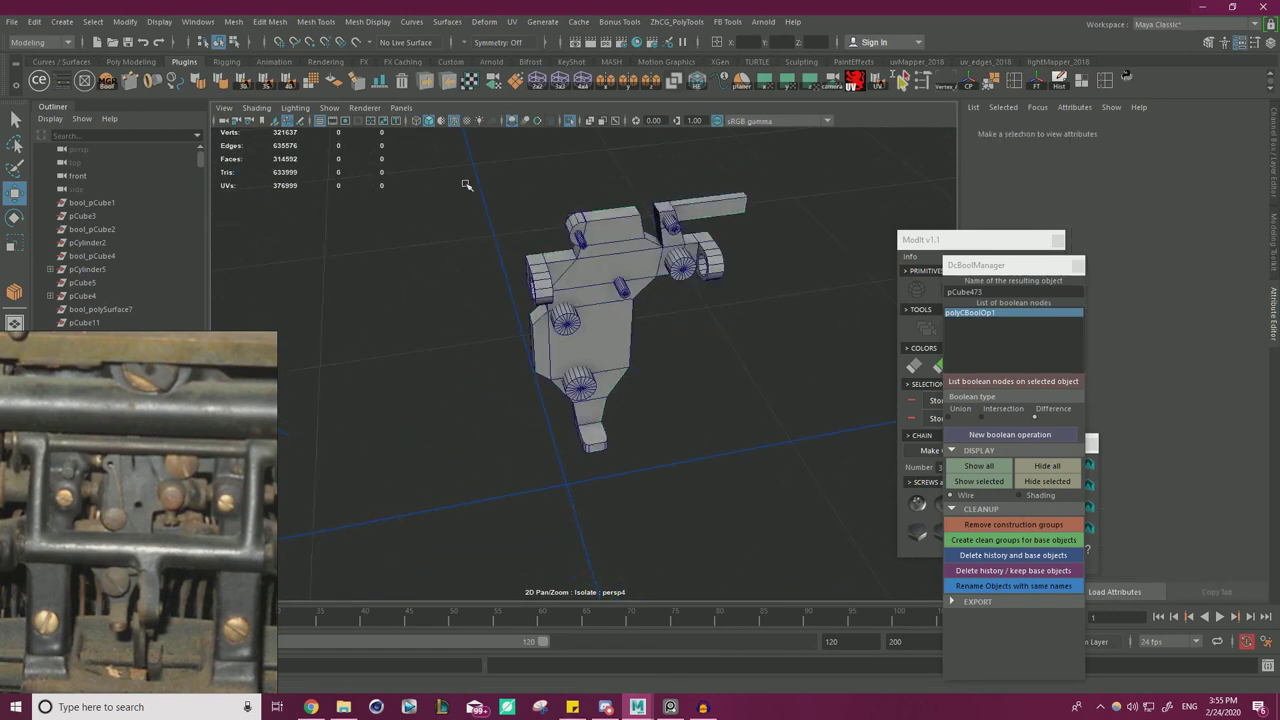
left_click_drag(440, 264, 428, 190, "alt")
right_click_drag(428, 190, 535, 245, "alt")
- Nudge the faces of the two large cylinders on the lower half of the plate within the combined cylinder mesh
left_click(582, 366)
left_click_drag(588, 370, 614, 328, "alt")
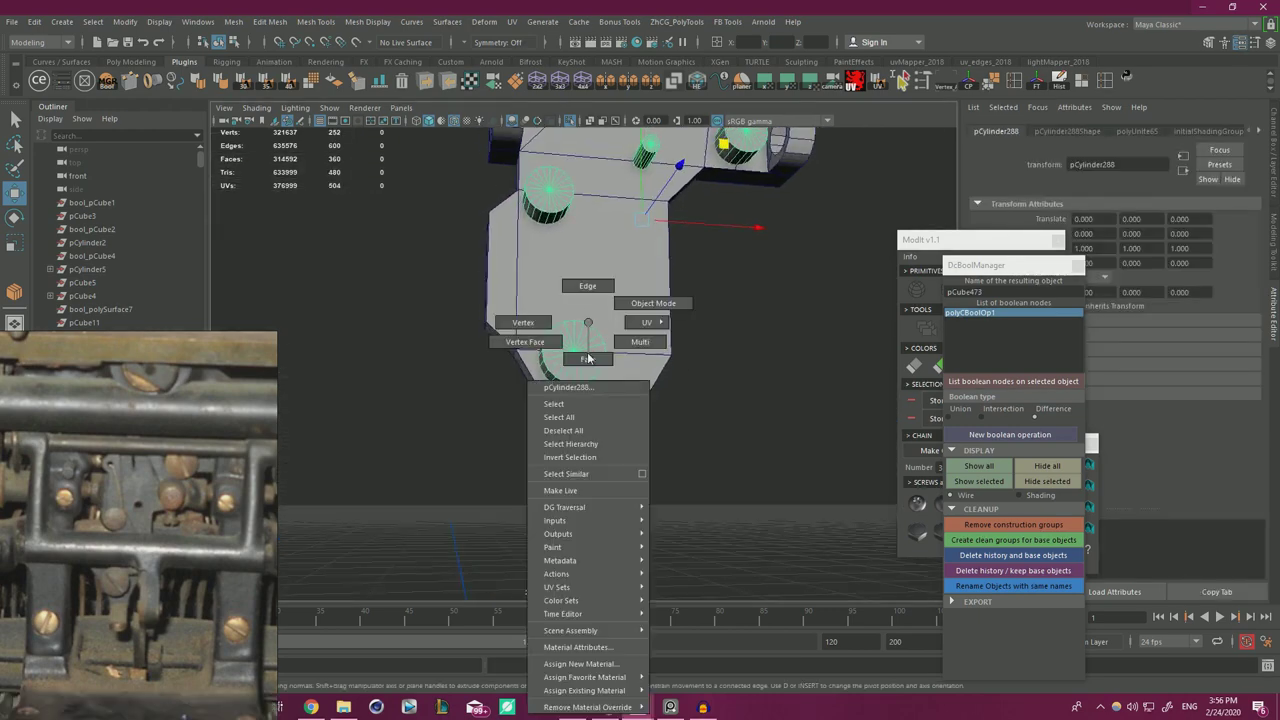
right_click_drag(589, 355, 590, 384)
double_click(589, 360)
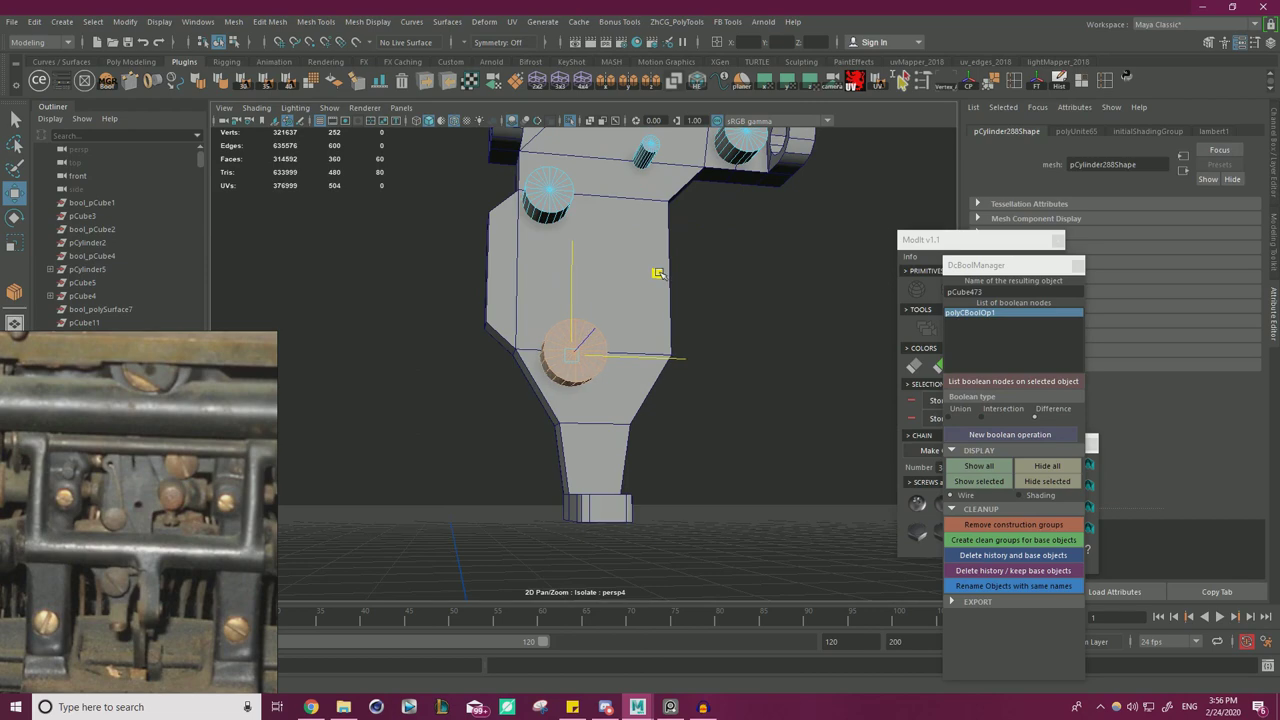
left_click_drag(646, 270, 600, 240, "alt")
left_click(595, 236)
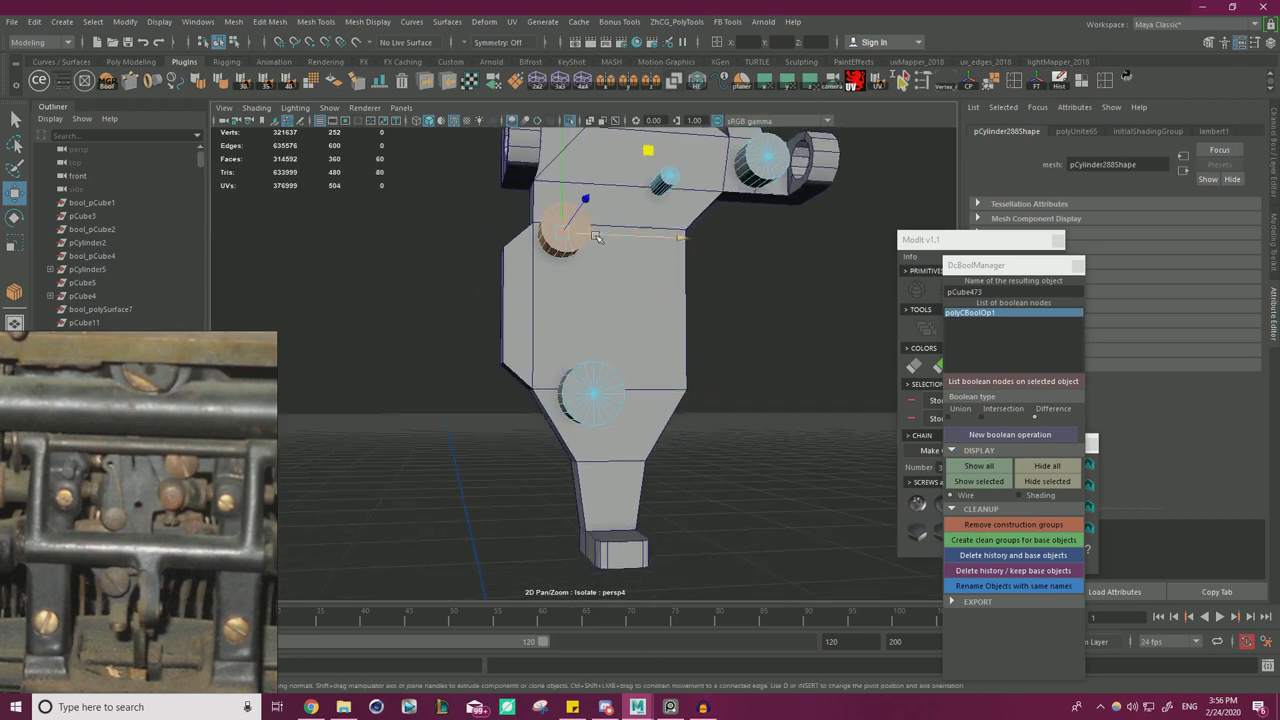
left_click_drag(645, 153, 649, 157)
right_click_drag(817, 261, 880, 241)
scroll(817, 252, "down", 3)
left_click_drag(490, 210, 477, 273, "alt")
- Subtract the combined cylinders from the central plate, delete the history and base objects, and show the full model again
left_click_drag(397, 375, 880, 161)
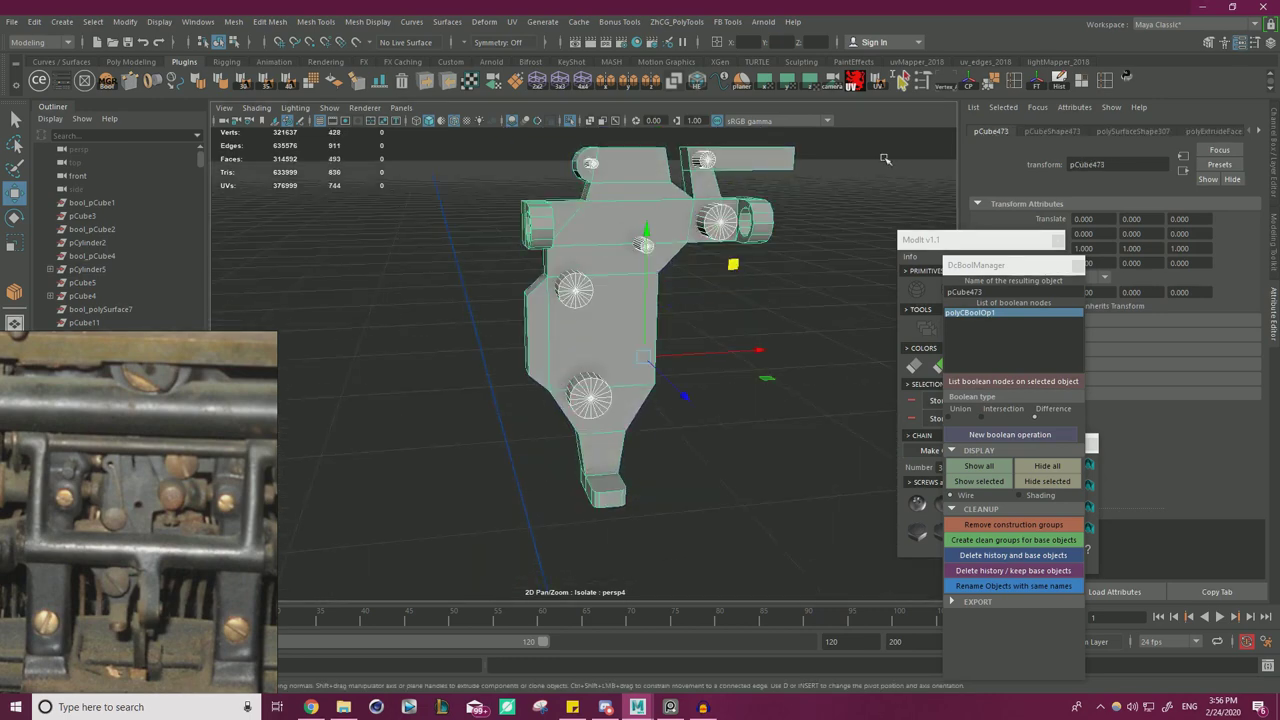
left_click(1037, 86)
left_click_drag(660, 225, 715, 265, "alt")
left_click(472, 206)
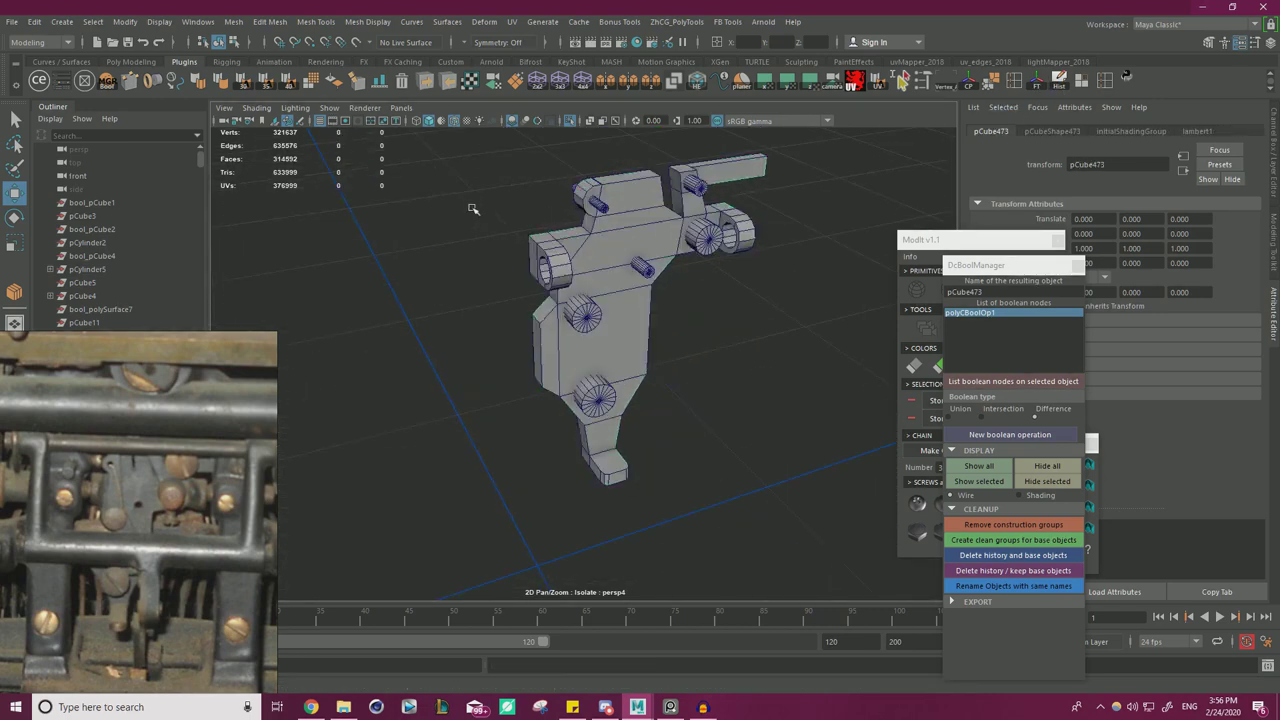
left_click(623, 224)
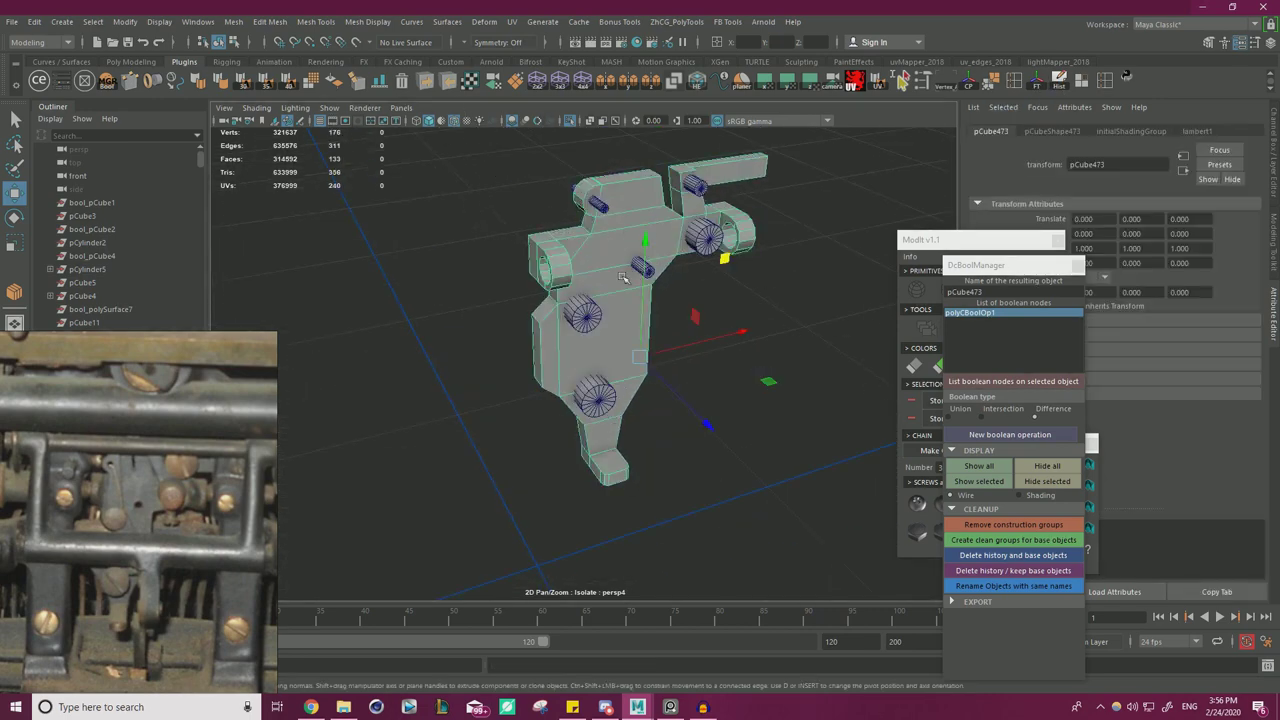
mouse_move(770, 352)
left_mouse_down("alt")
mouse_move(697, 329)
mouse_move(765, 342)
left_mouse_up("alt")
left_click(982, 559)
left_click_drag(717, 399, 660, 369, "alt")
left_click(569, 121)
- Add a slotted round-head screw on the central plate's middle face and colour it red
scroll(555, 190, "down", 3)
left_click_drag(550, 235, 610, 290, "alt")
scroll(620, 308, "up", 4)
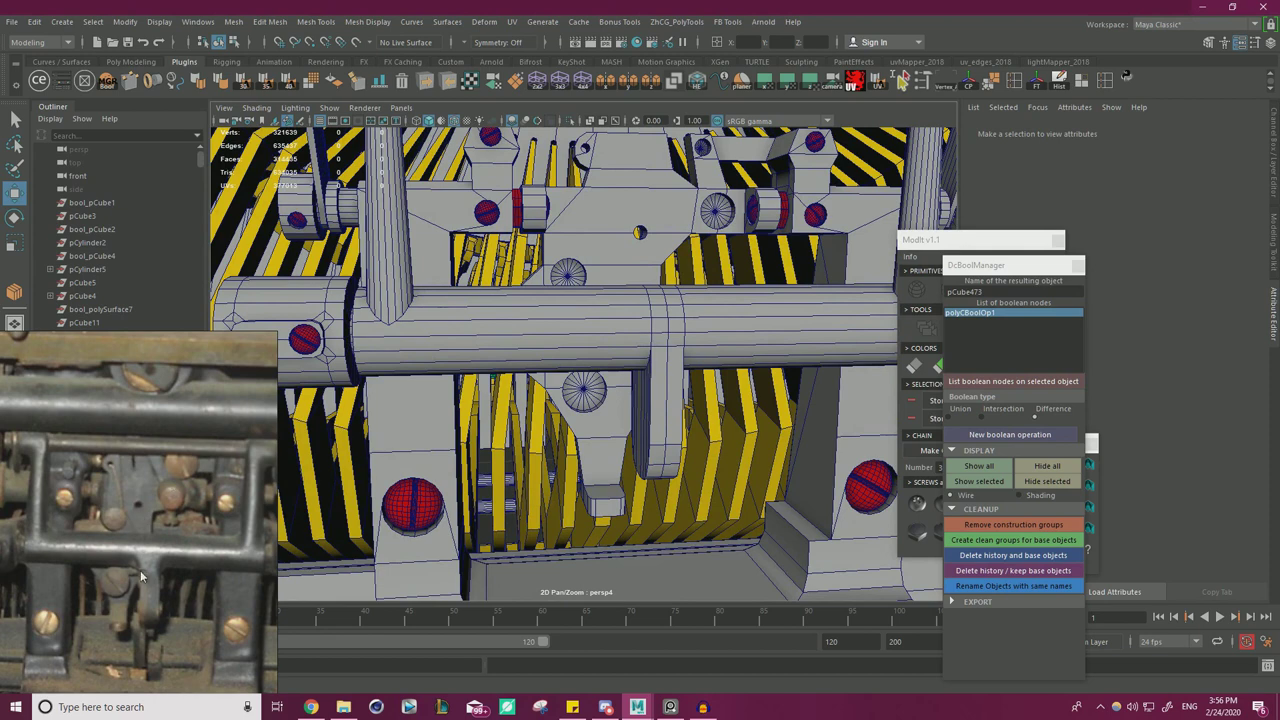
scroll(597, 316, "up", 3)
left_click(609, 212)
right_click_drag(608, 189, 610, 216)
left_click(591, 215)
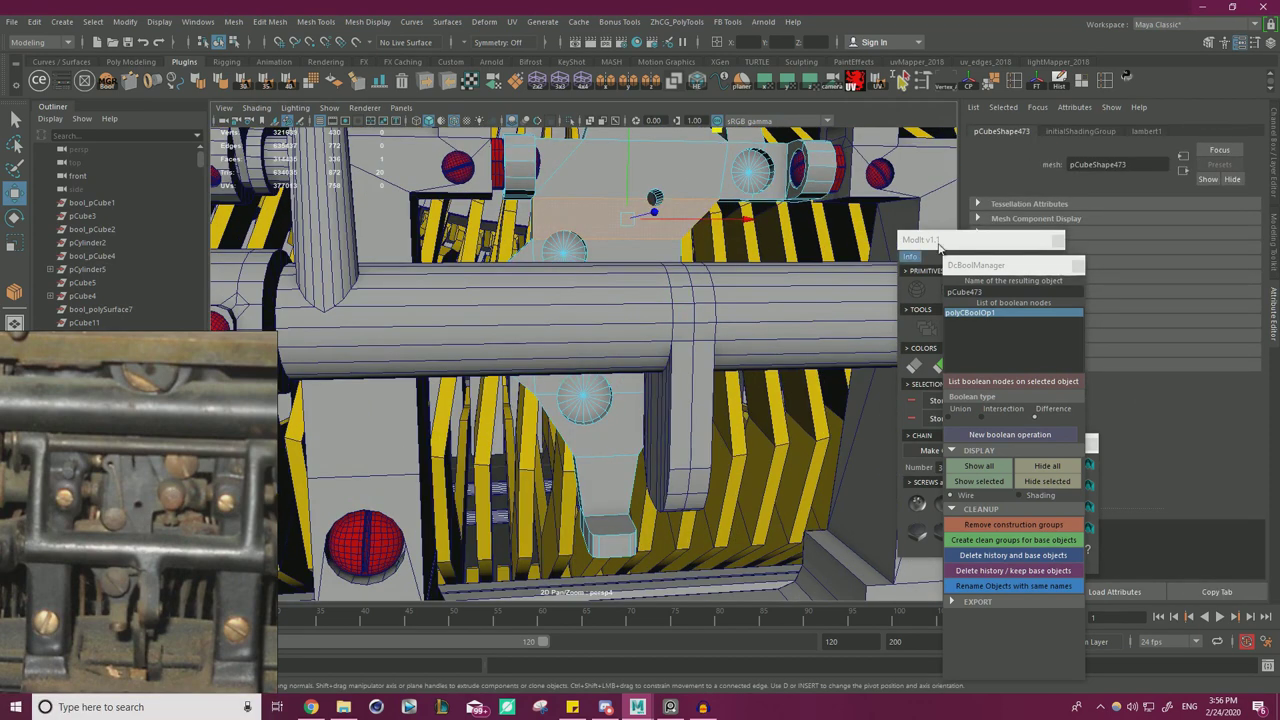
left_click_drag(969, 243, 1001, 230)
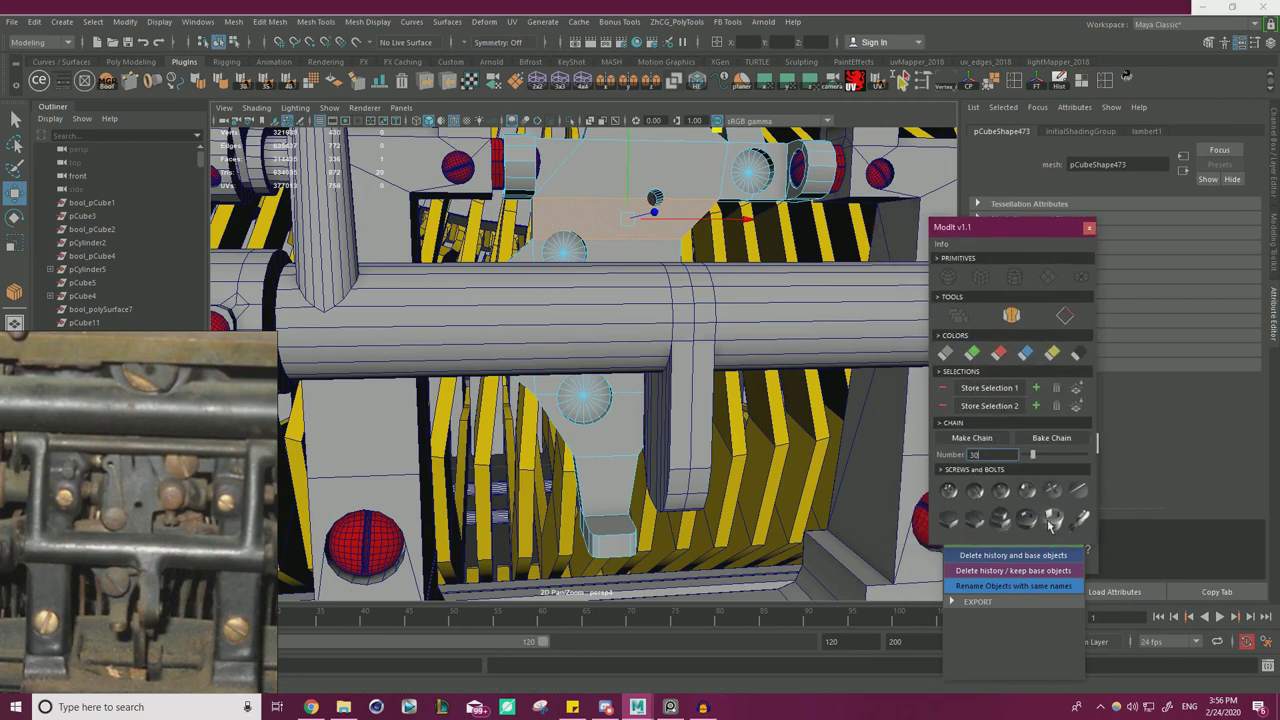
left_click(1078, 491)
scroll(727, 258, "down", 3)
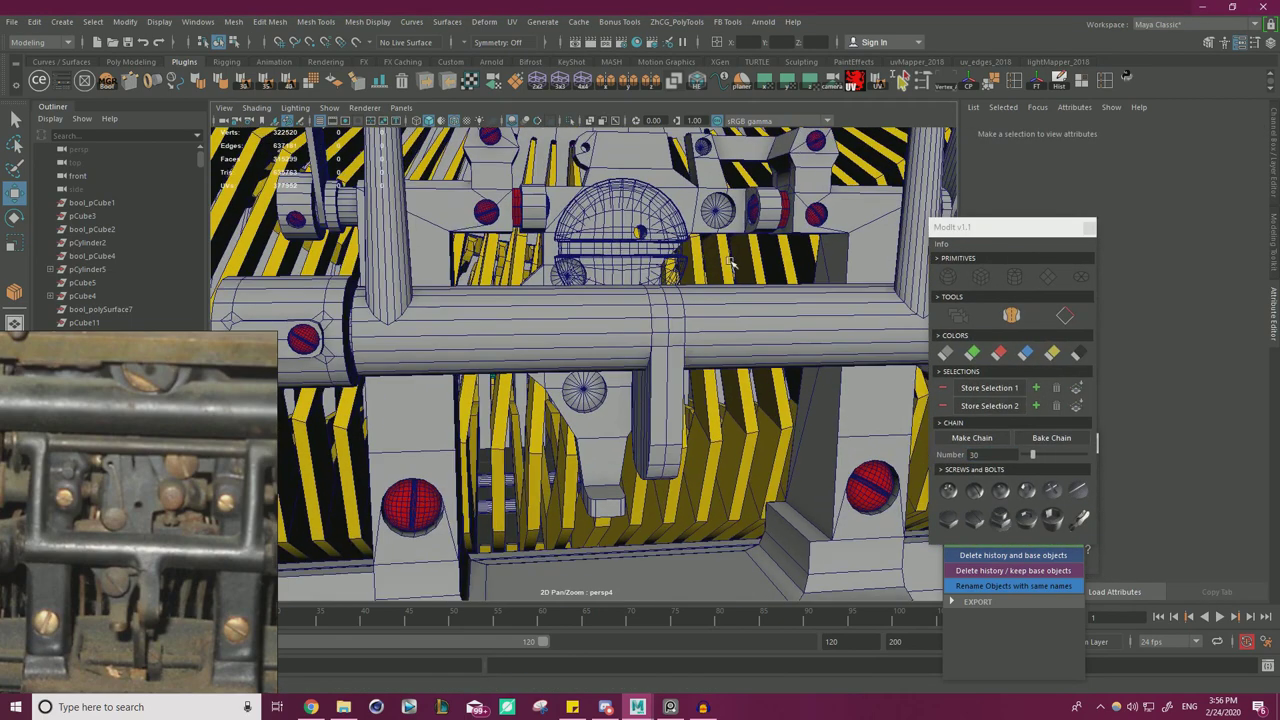
scroll(608, 213, "up", 1)
left_click(606, 214)
left_click(998, 353)
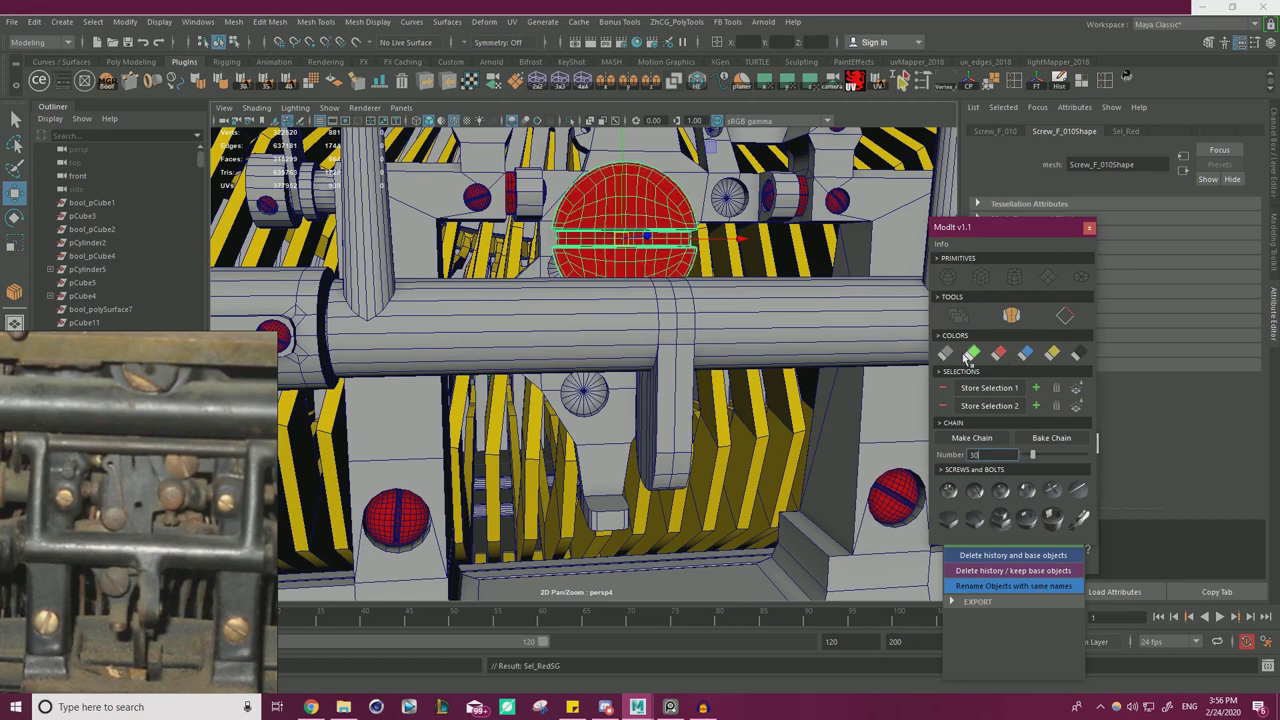
- Snap the screw to the centre of the plate's lowest round recess and scale it down to the recess's size
left_click_drag(640, 258, 630, 248, "alt")
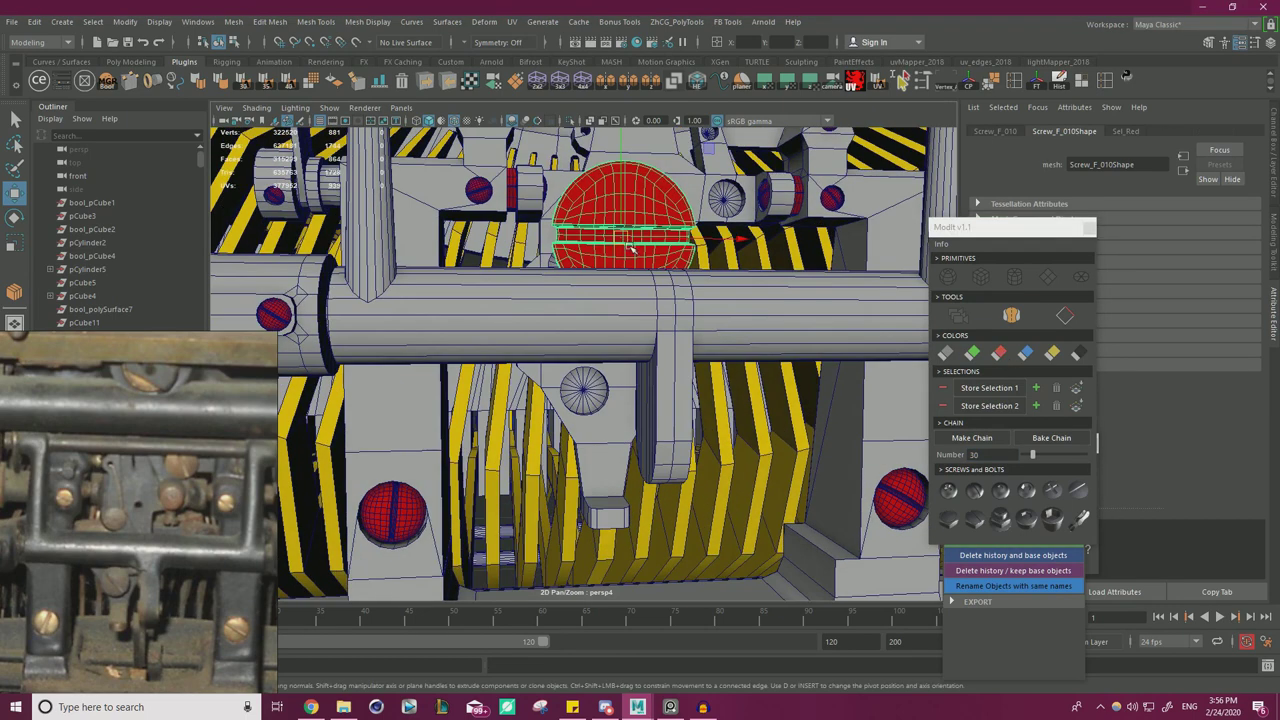
key("v")
middle_click_drag(628, 252, 585, 390)
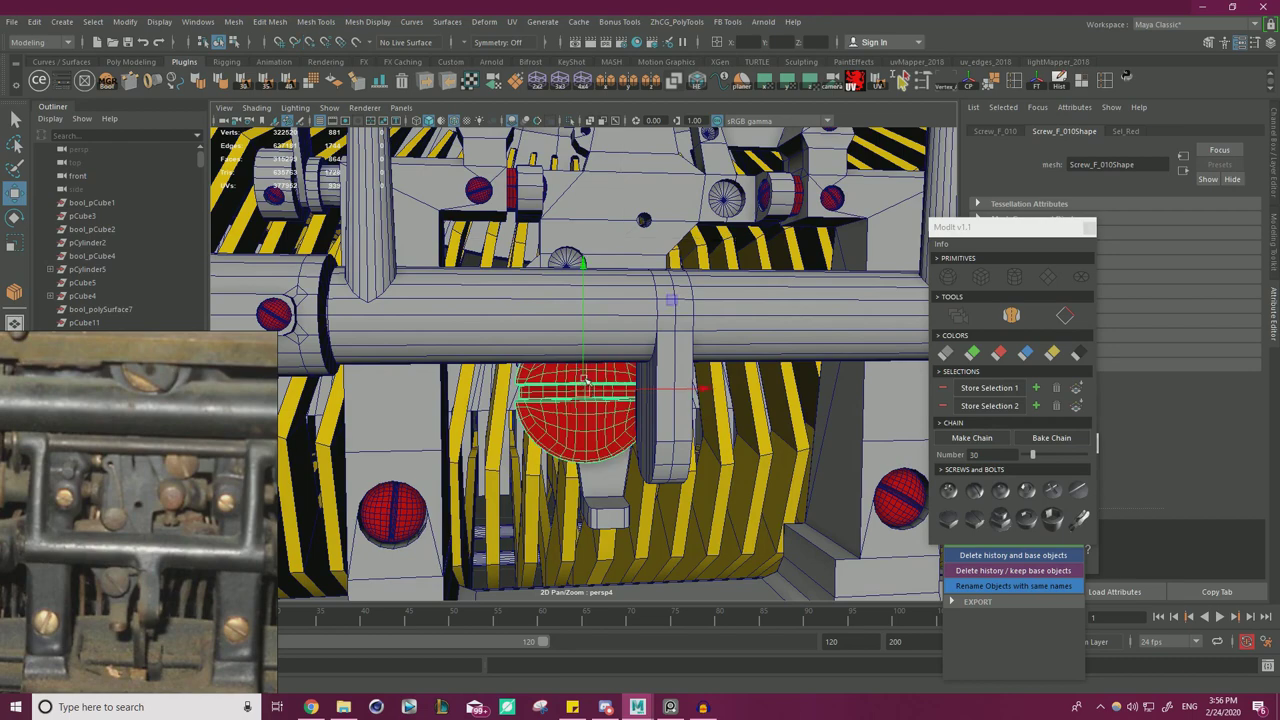
key("r")
scroll(626, 420, "up", 5)
left_click_drag(584, 411, 484, 462)
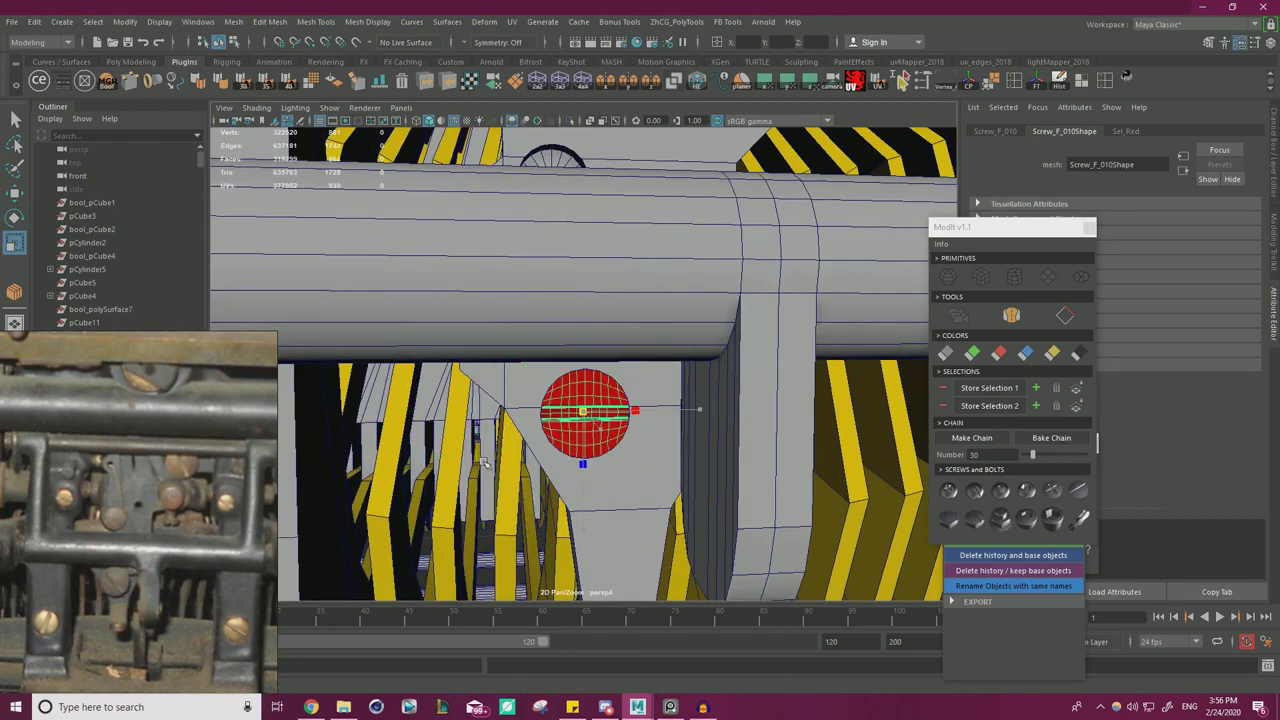
- Adjust the screw's depth in the lowest recess and rotate it until its slot runs diagonally
key("f")
scroll(640, 426, "down", 2)
left_click_drag(570, 412, 629, 437, "alt")
key("w")
left_click_drag(688, 375, 654, 390)
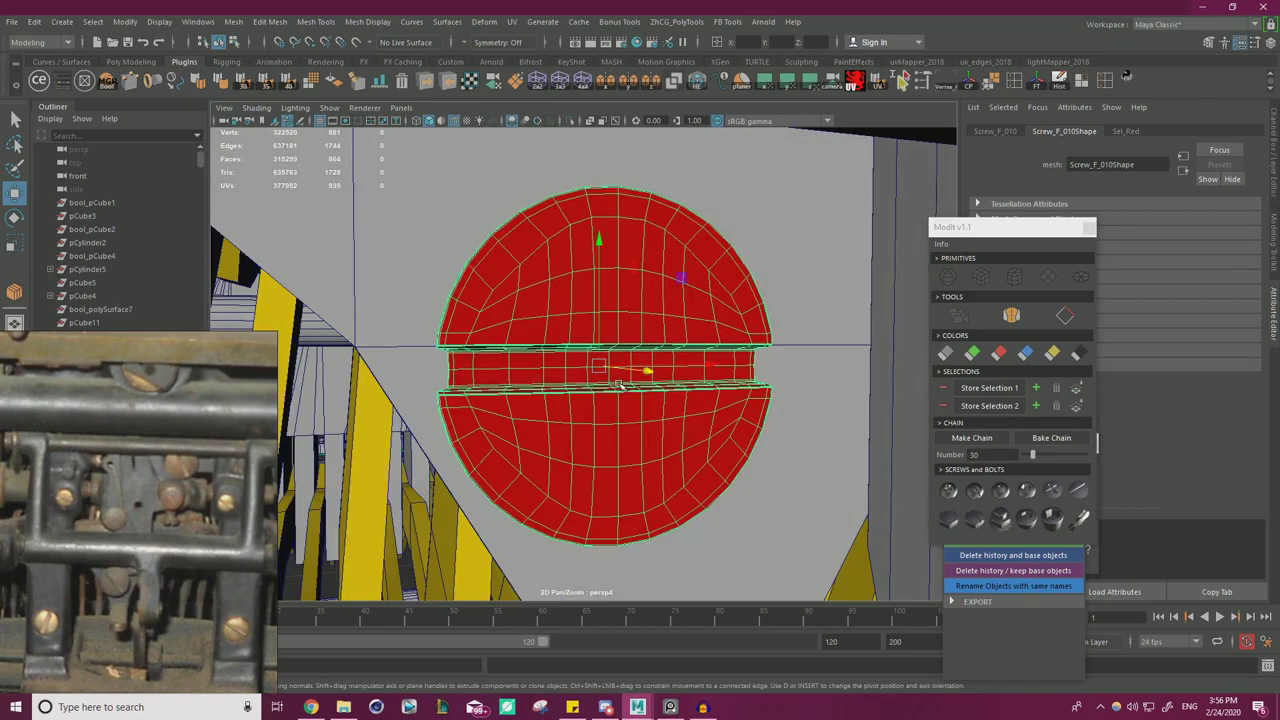
key("e")
left_click_drag(509, 457, 622, 406)
key("w")
scroll(545, 401, "down", 6)
scroll(655, 395, "down", 2)
scroll(620, 408, "up", 4)
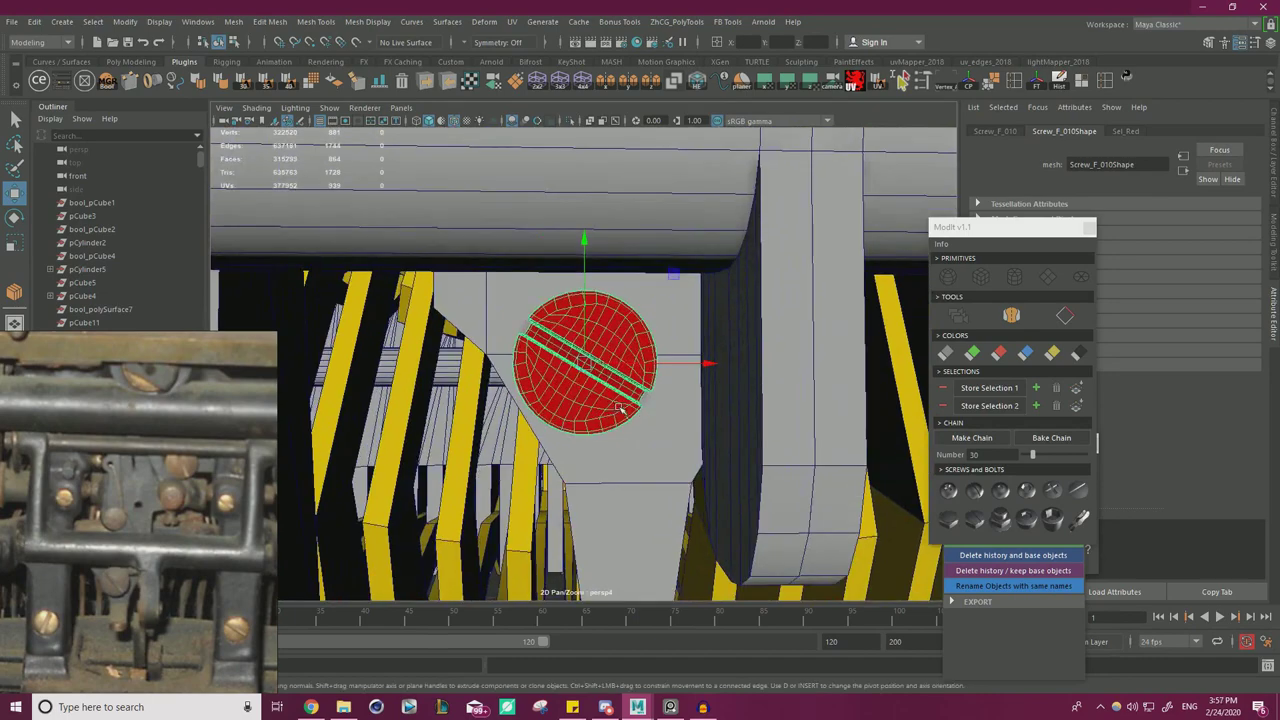
- Fine-tune the screw's size and thickness to fit the recess and seat its head against the plate
key("r")
left_click_drag(584, 363, 702, 327)
key("w")
left_click_drag(702, 327, 626, 398, "alt")
scroll(625, 380, "down", 6)
scroll(626, 400, "up", 5)
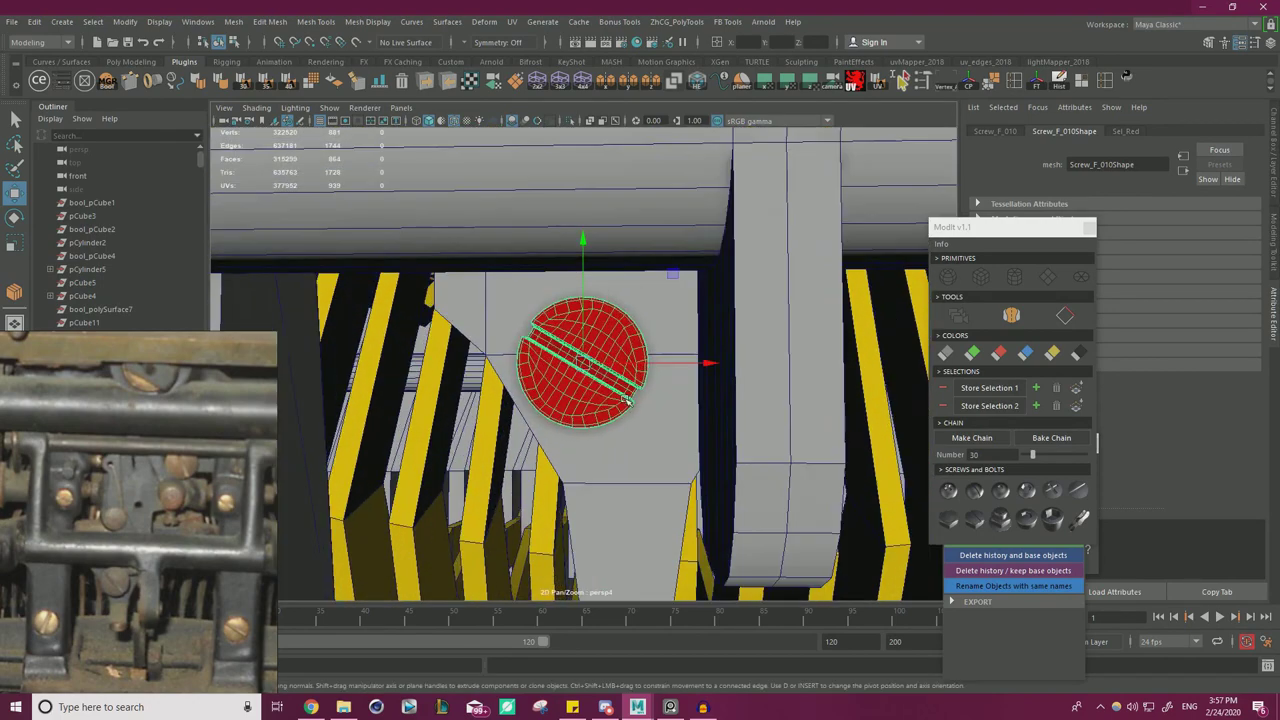
key("r")
left_click_drag(614, 488, 608, 483, "ctrl")
key("w")
key("e")
key("w")
left_click_drag(507, 436, 609, 361, "alt")
key("r")
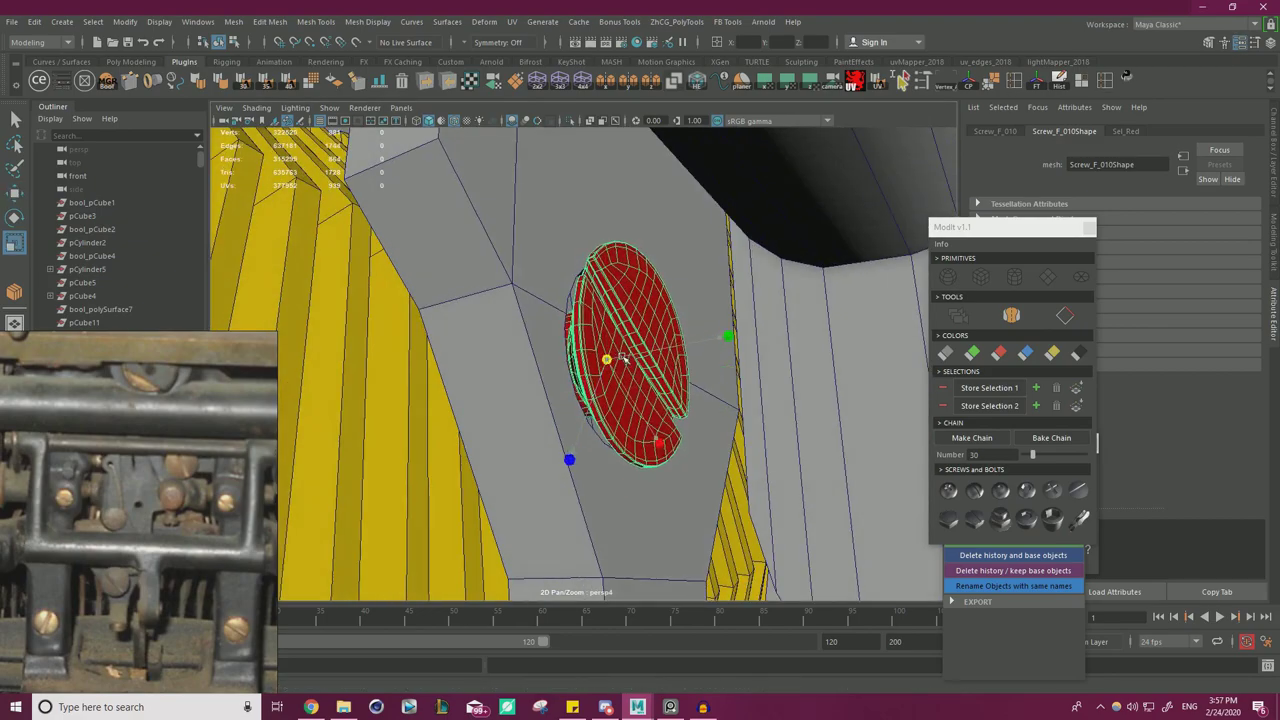
key("w")
left_click_drag(722, 337, 605, 358)
- Rotate the lower screw slightly to refine the angle of its slot
right_click_drag(605, 358, 394, 388, "alt")
left_click_drag(393, 387, 678, 407, "alt")
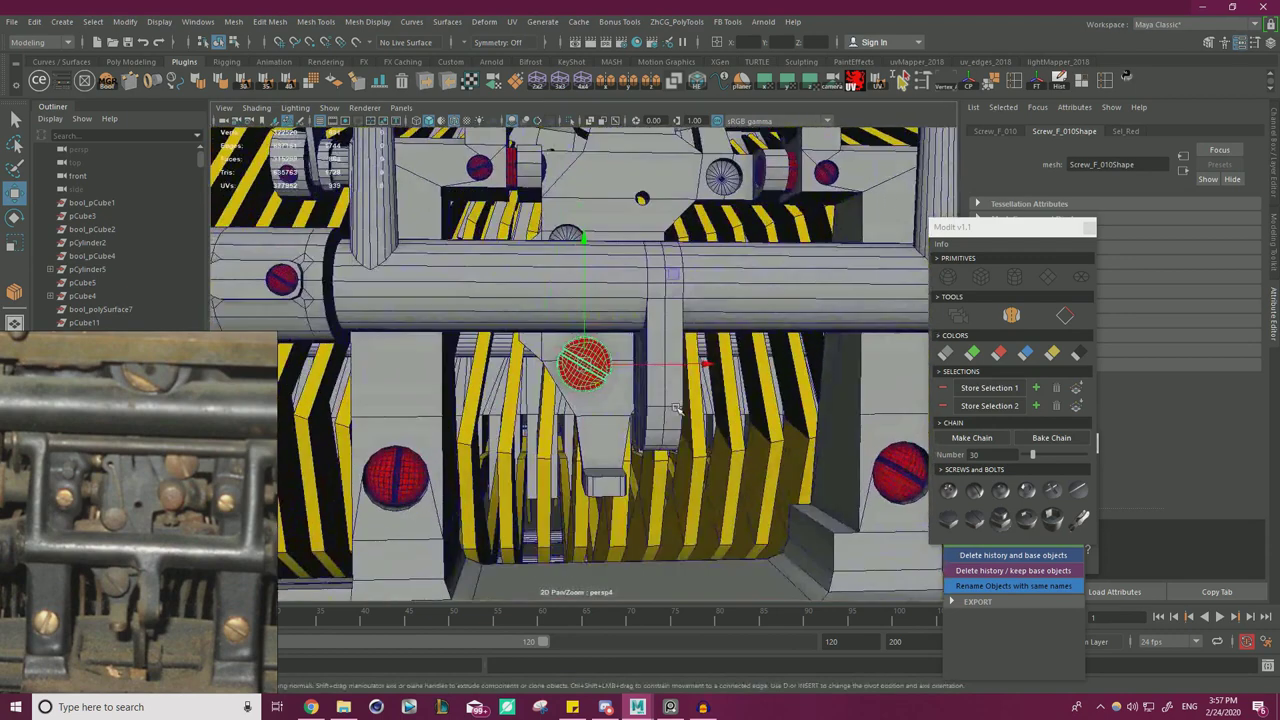
key("e")
left_click_drag(467, 366, 466, 332)
key("w")
right_click_drag(458, 372, 392, 407, "alt")
middle_click_drag(392, 407, 408, 435, "alt")
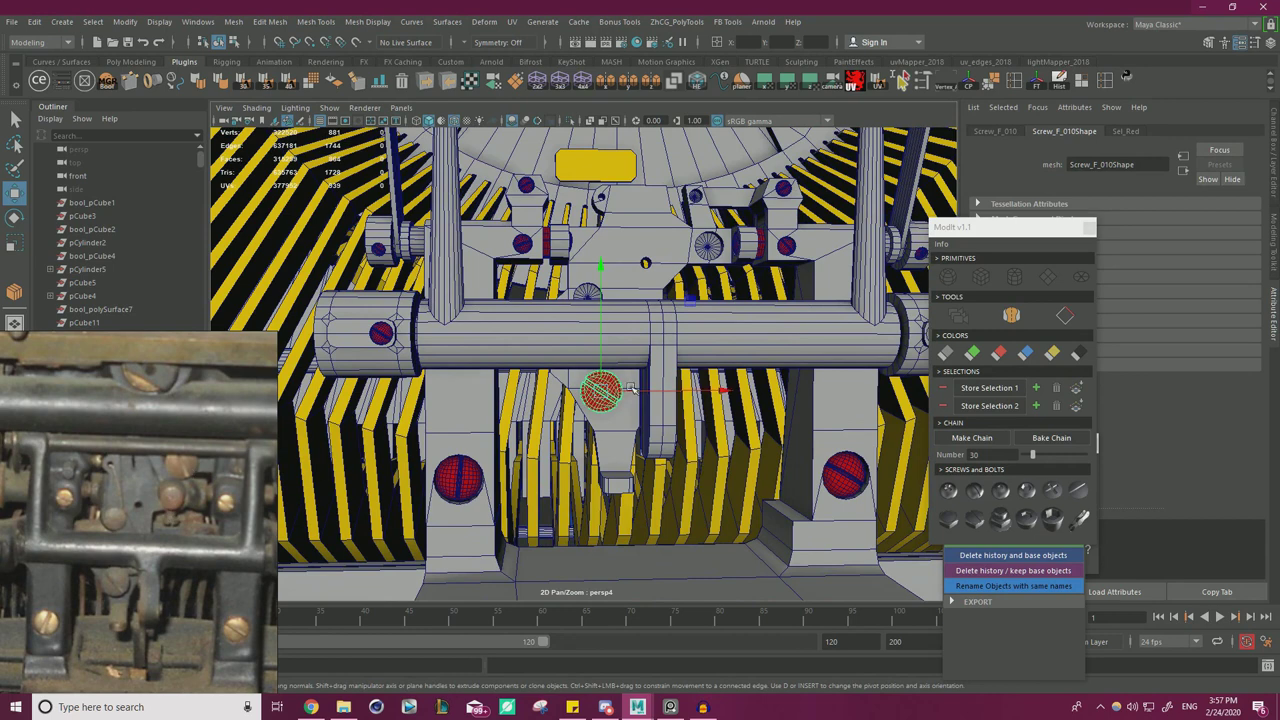
- Duplicate the screw onto the small hole in the plate's upper arm and position it against the arm's front face
left_click_drag(692, 302, 789, 108)
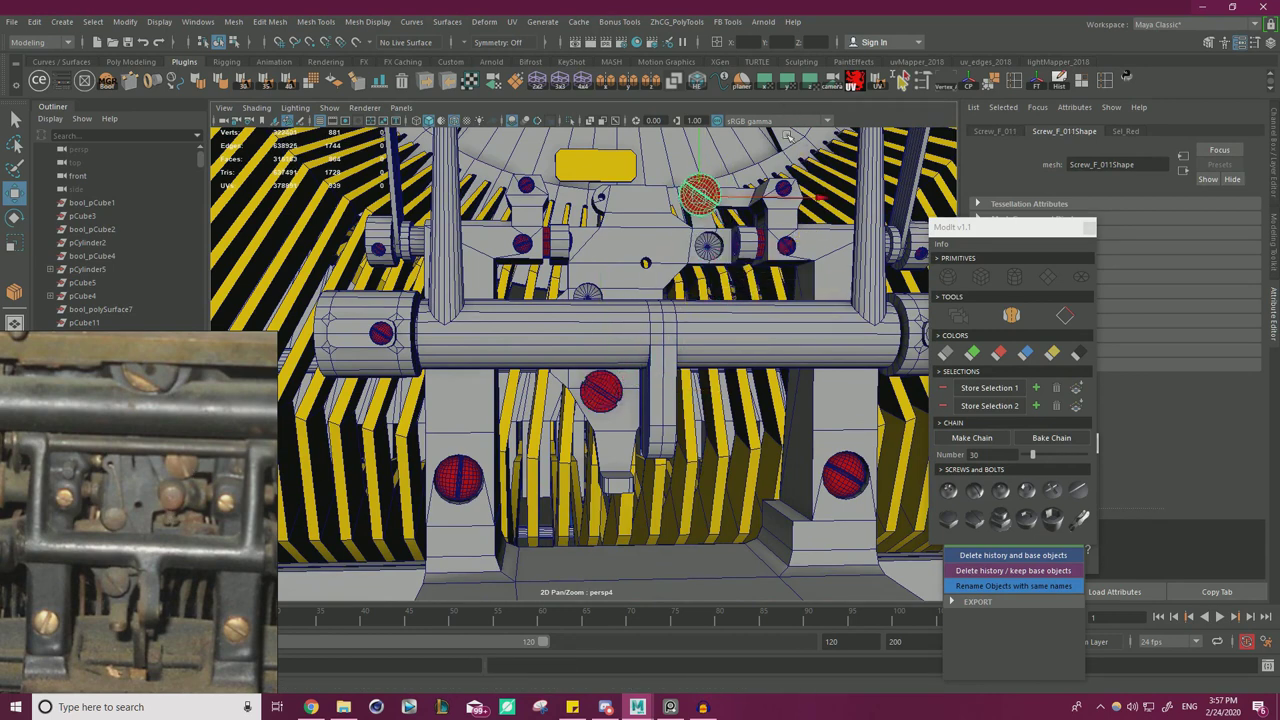
middle_click_drag(585, 235, 526, 299, "alt")
right_click_drag(490, 300, 552, 312, "alt")
middle_click_drag(552, 312, 528, 345, "alt")
key("f")
mouse_move(528, 345)
left_mouse_down("alt")
mouse_move(558, 381)
mouse_move(540, 365)
mouse_move(580, 330)
mouse_move(591, 341)
left_mouse_up("alt")
key("4")
key("5")
left_click_drag(677, 289, 677, 349, "alt")
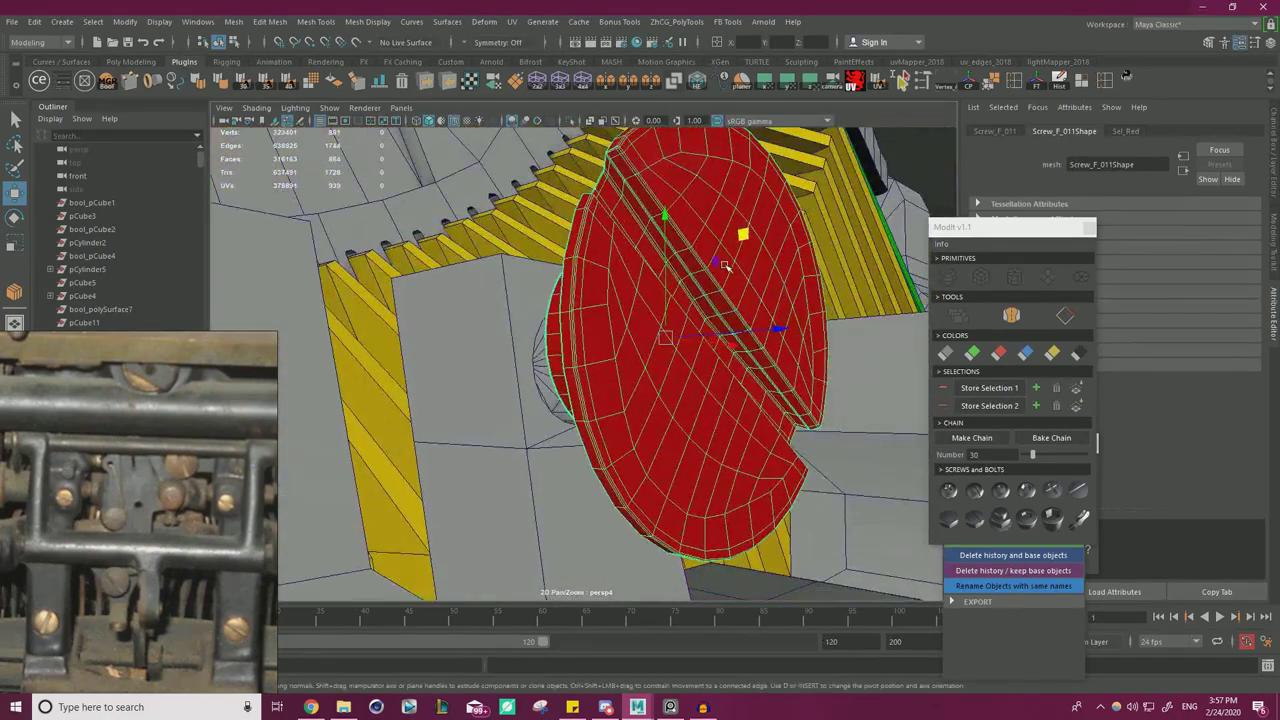
left_click_drag(726, 265, 638, 445, "alt")
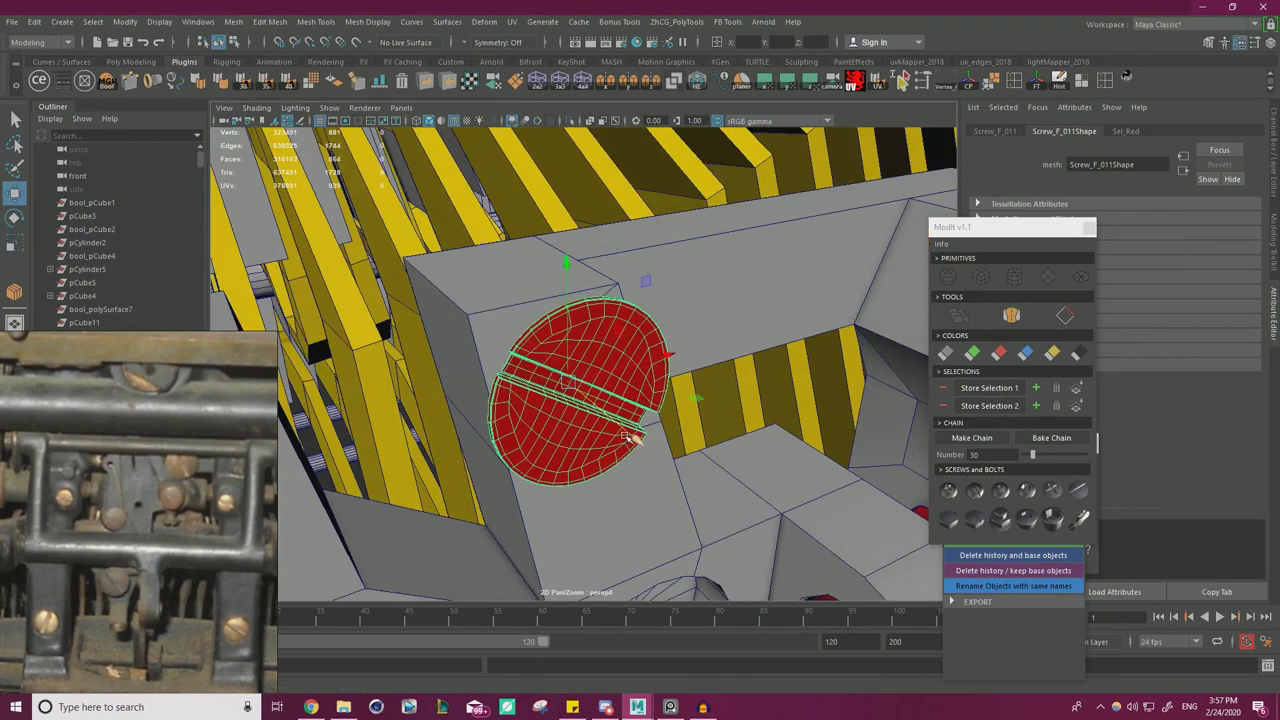
- Scale the duplicated screw down to fit the block of the upper arm
key("r")
left_click_drag(569, 383, 614, 415)
key("w")
key("r")
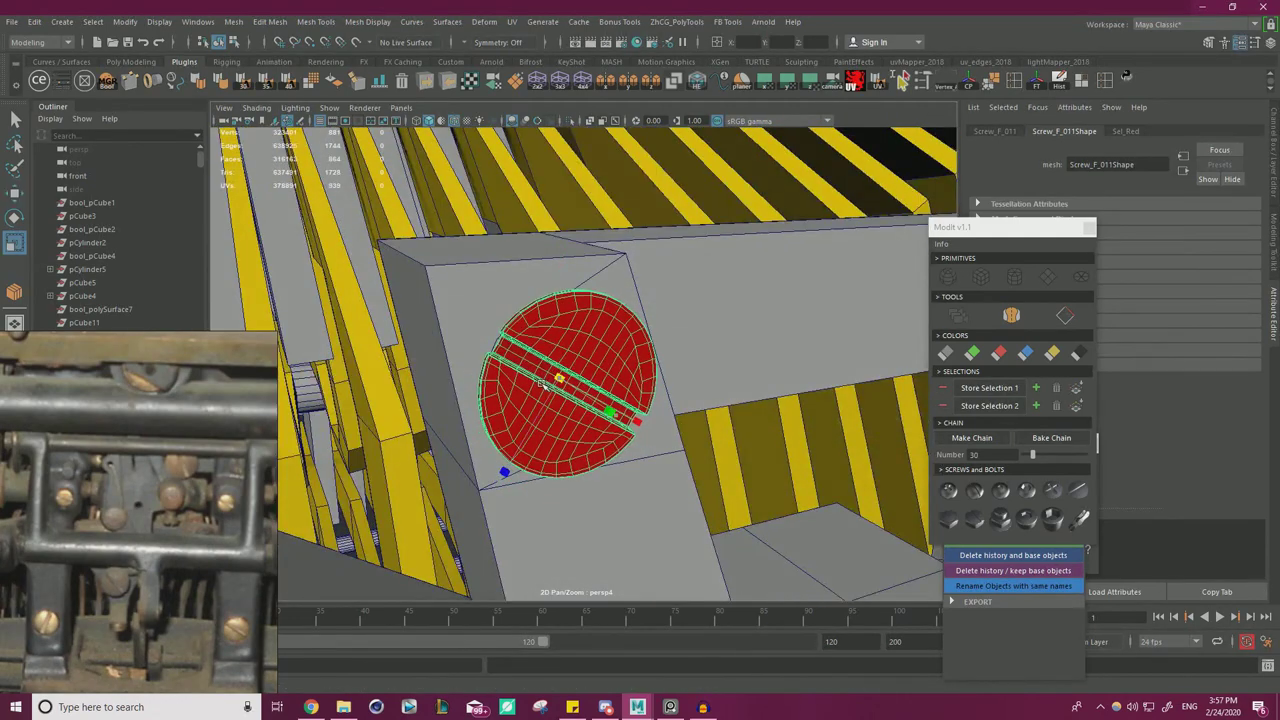
key("w")
left_click_drag(560, 378, 588, 410, "alt")
left_click_drag(686, 422, 639, 197, "alt")
- Rotate the upper arm screw so its slot tilts the opposite way and trim its size slightly
key("e")
key("w")
left_click_drag(674, 302, 677, 351, "alt")
key("r")
left_click_drag(550, 369, 543, 366)
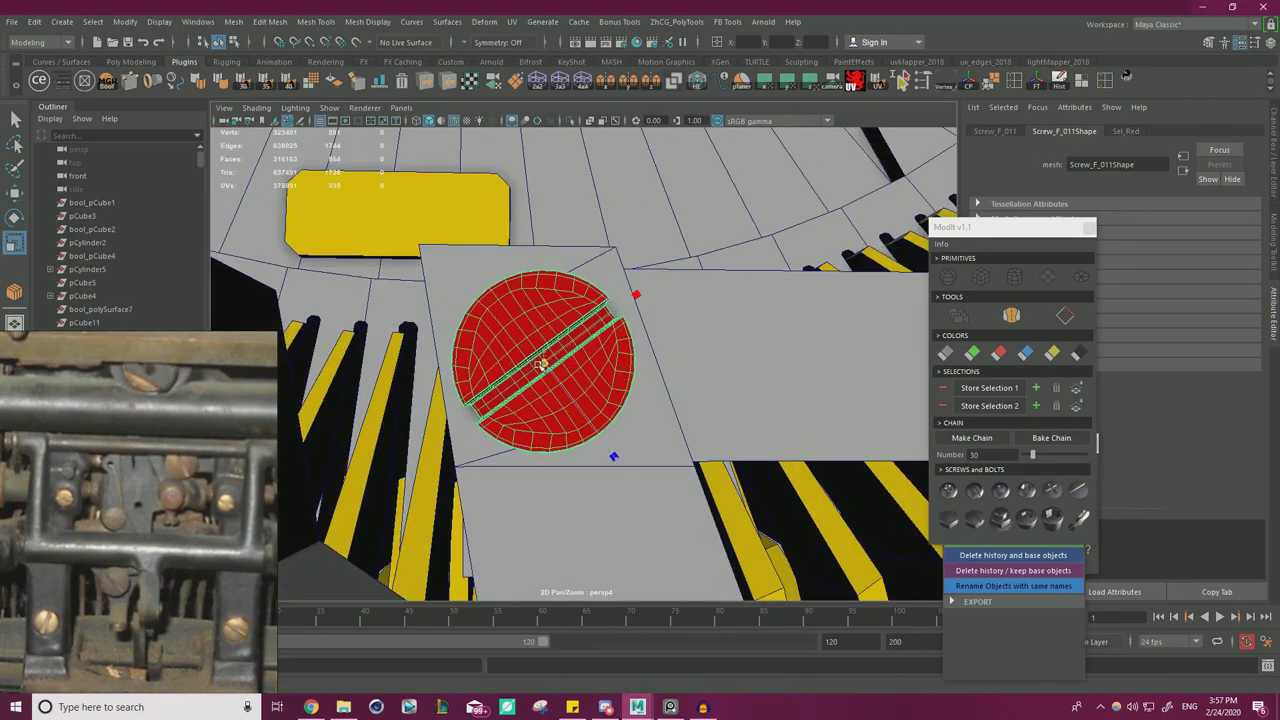
key("w")
left_click(514, 338, "shift")
right_click_drag(514, 338, 432, 361, "alt")
left_click_drag(432, 361, 512, 420, "alt")
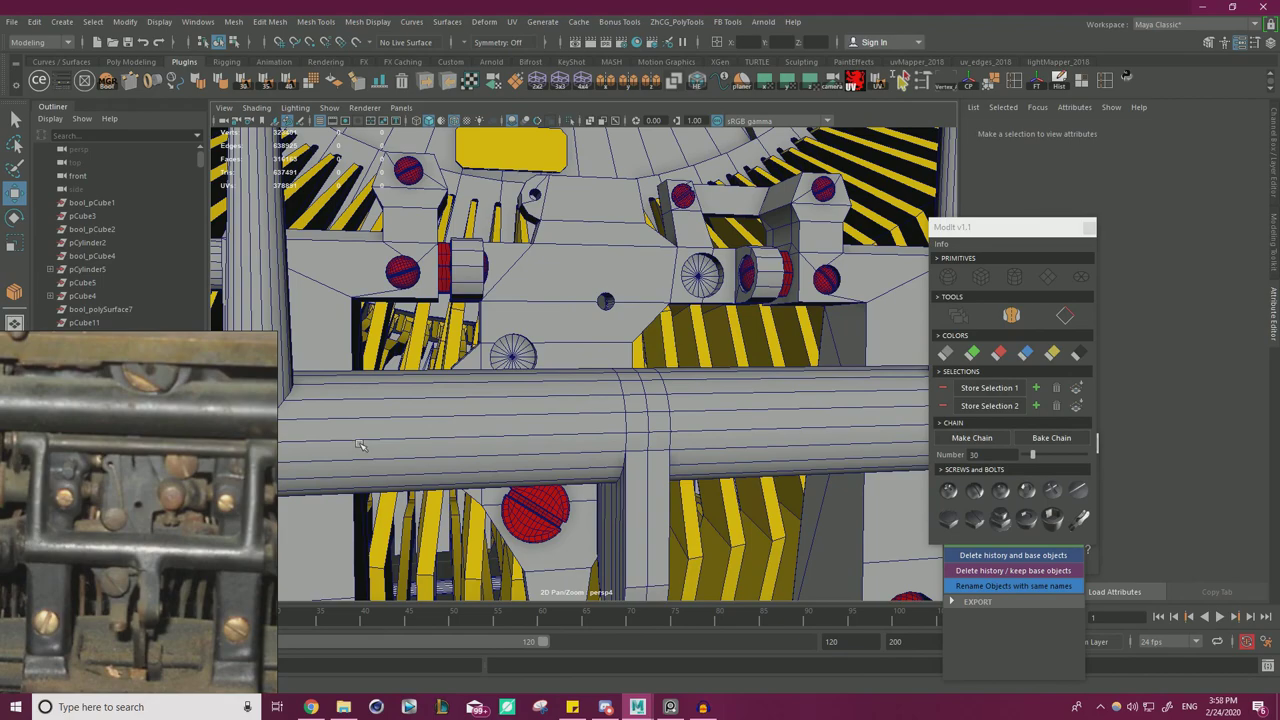
- Duplicate the spare cylinder beside the typewriter frame and place the copy at the plate's recess just above the crossbar
scroll(399, 417, "down", 10)
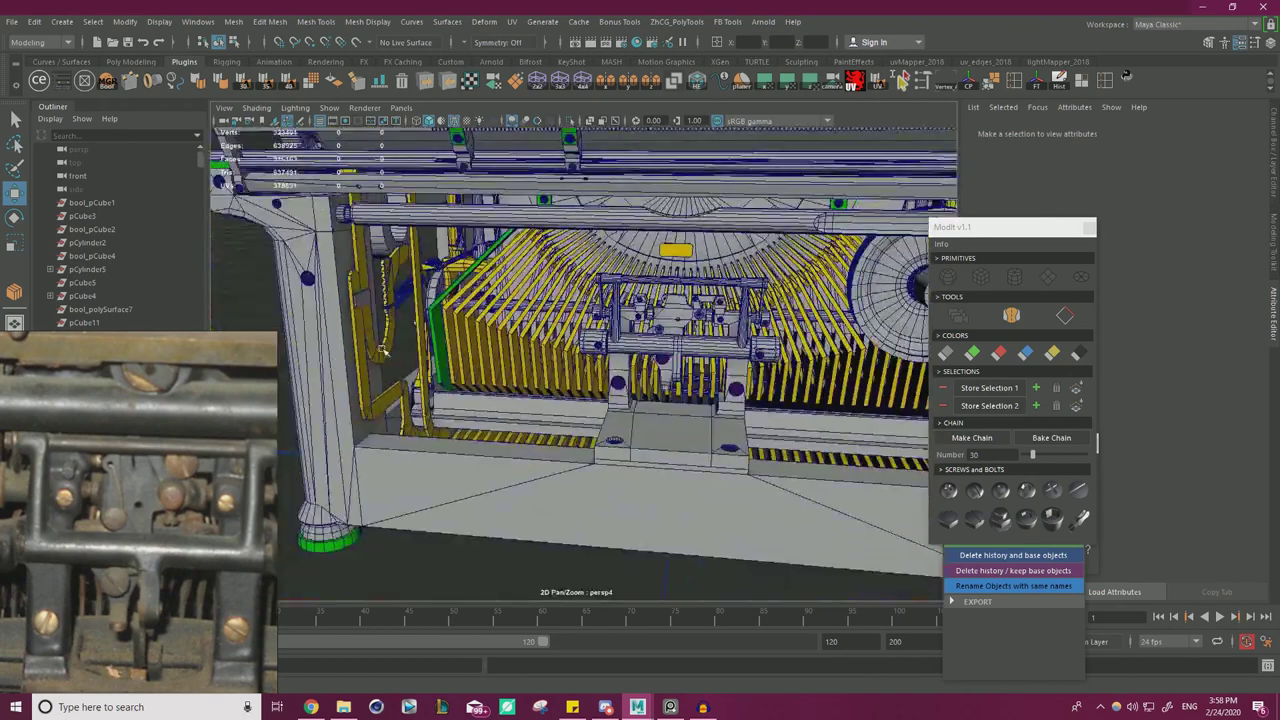
left_click(399, 417)
key("ctrl+d")
left_click_drag(460, 459, 848, 503)
scroll(740, 490, "up", 5)
middle_click_drag(848, 503, 631, 515, "alt")
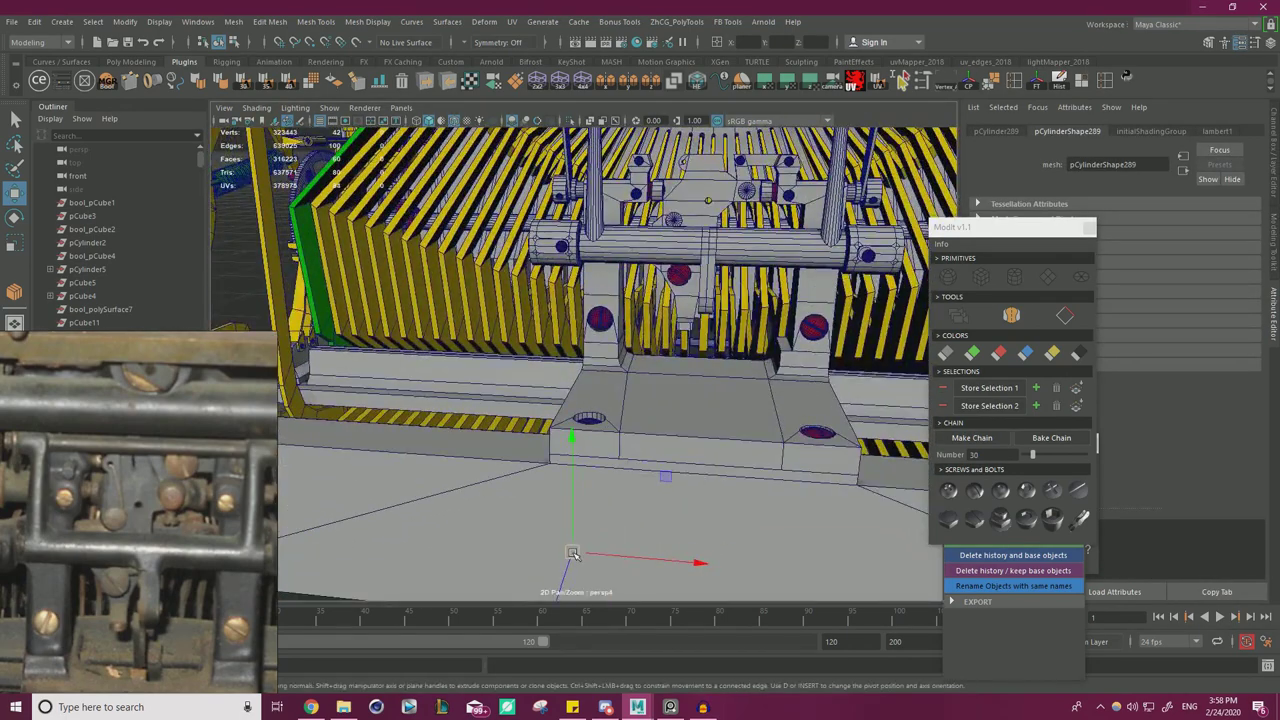
left_click_drag(575, 555, 613, 441)
mouse_move(676, 229)
left_mouse_down()
mouse_move(702, 232)
mouse_move(675, 220)
left_mouse_up()
key("f")
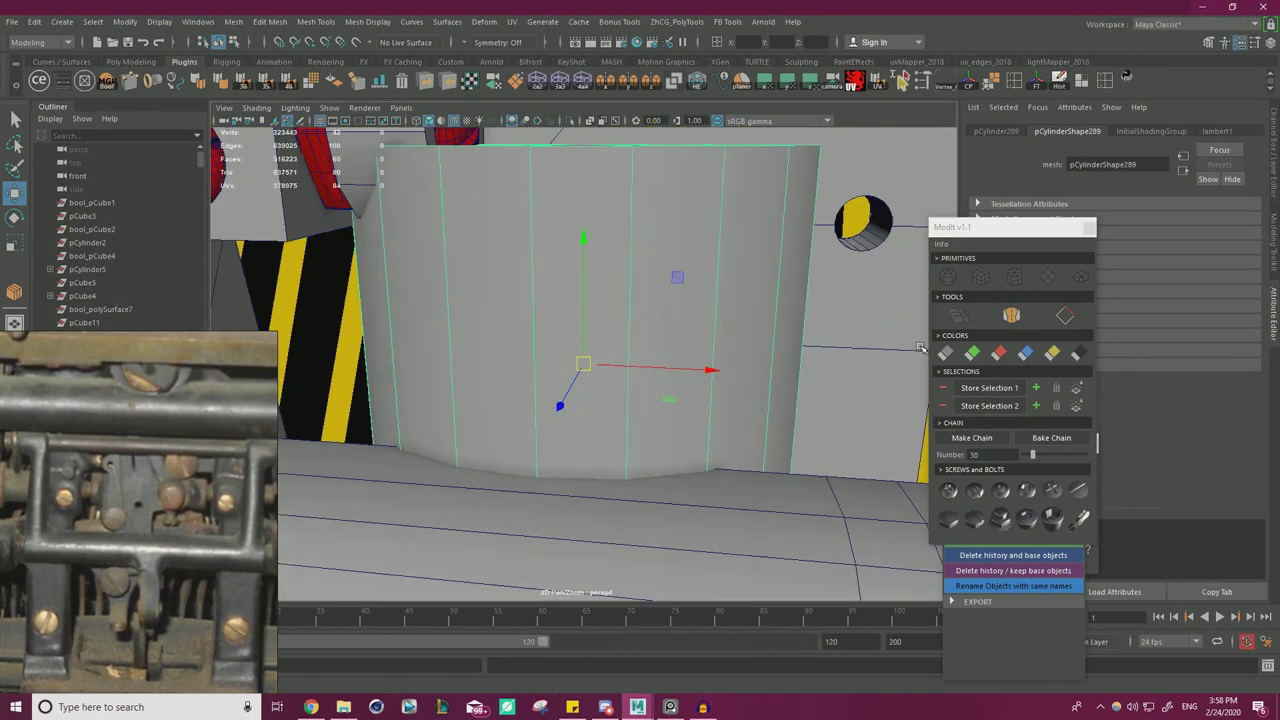
left_click_drag(322, 414, 286, 413)
key("f")
- Rotate the cylinder copy to face outward from the plate and scale it down toward the recess's diameter
right_click_drag(615, 380, 430, 398, "alt")
left_click_drag(430, 398, 567, 300, "alt")
key("e")
key("r")
left_click_drag(675, 283, 659, 328)
key("w")
left_click_drag(507, 395, 383, 450)
- Fit the cylinder to the round recess and flatten it into a thin disc
key("r")
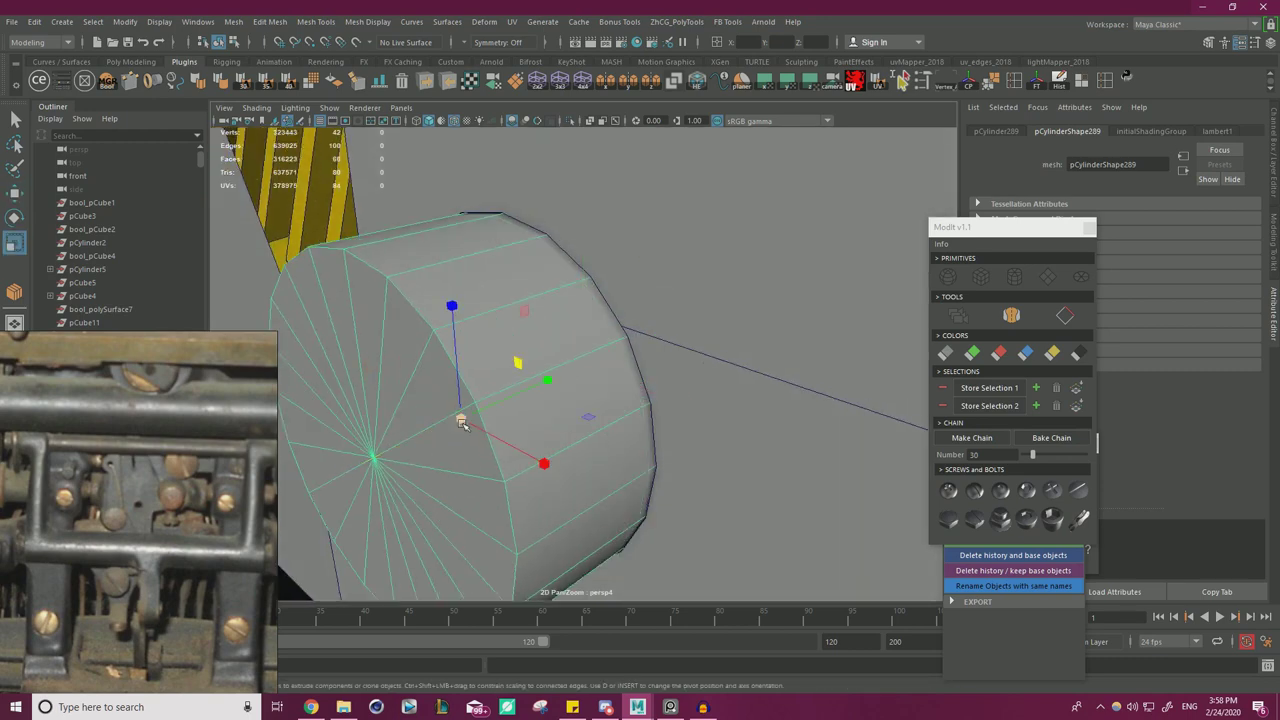
left_click_drag(514, 396, 462, 418)
key("w")
left_click_drag(378, 453, 416, 443, "alt")
key("r")
left_click_drag(551, 378, 571, 373)
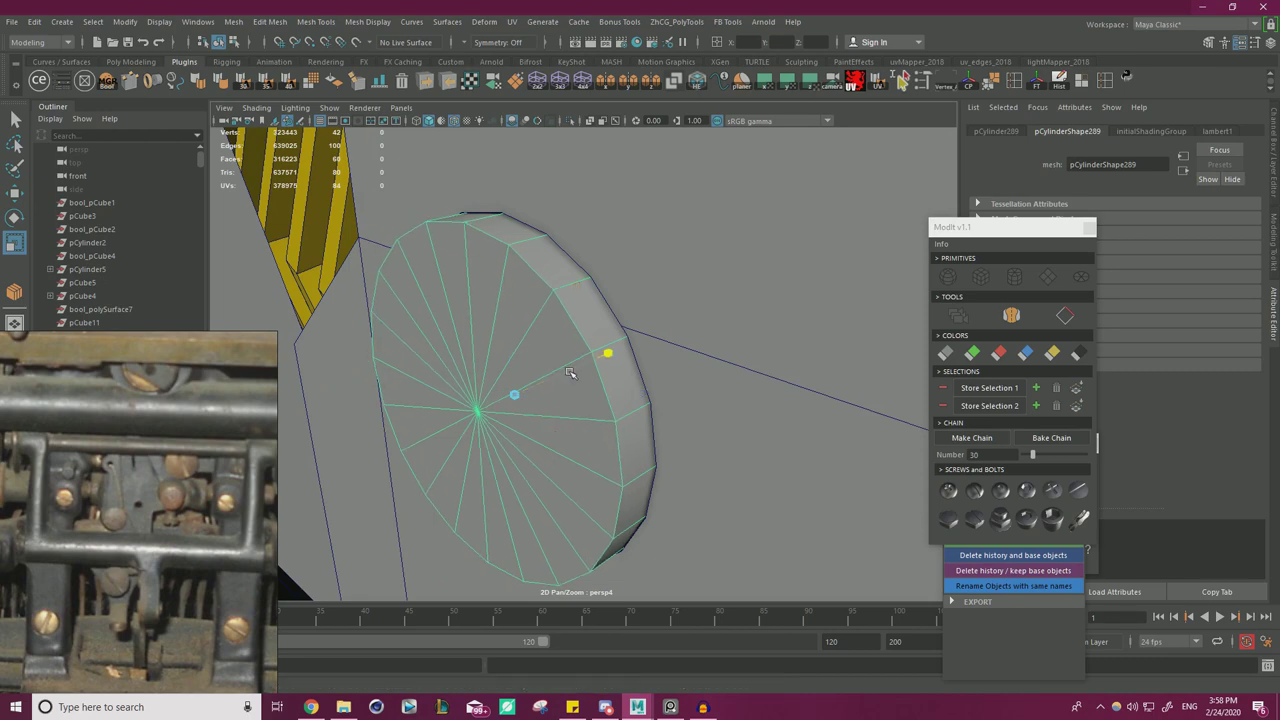
- Bevel the disc's front rim with several segments and a reduced fraction to form a rounded edge
key("w")
left_click_drag(493, 451, 578, 424, "alt")
right_click_drag(630, 315, 637, 297)
left_click(630, 279)
double_click(657, 266)
key("ctrl+b")
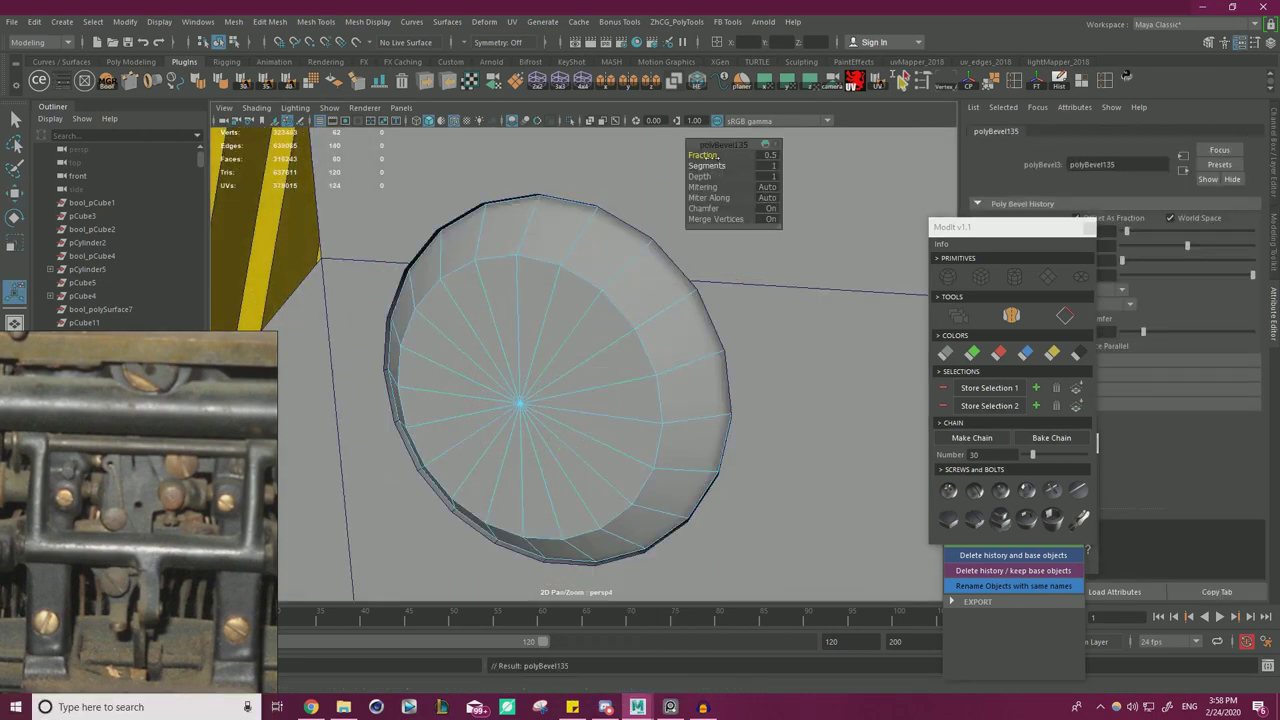
left_click_drag(720, 166, 709, 155)
right_click_drag(584, 248, 590, 247)
- Colour the bevelled disc red and deselect it
key("w")
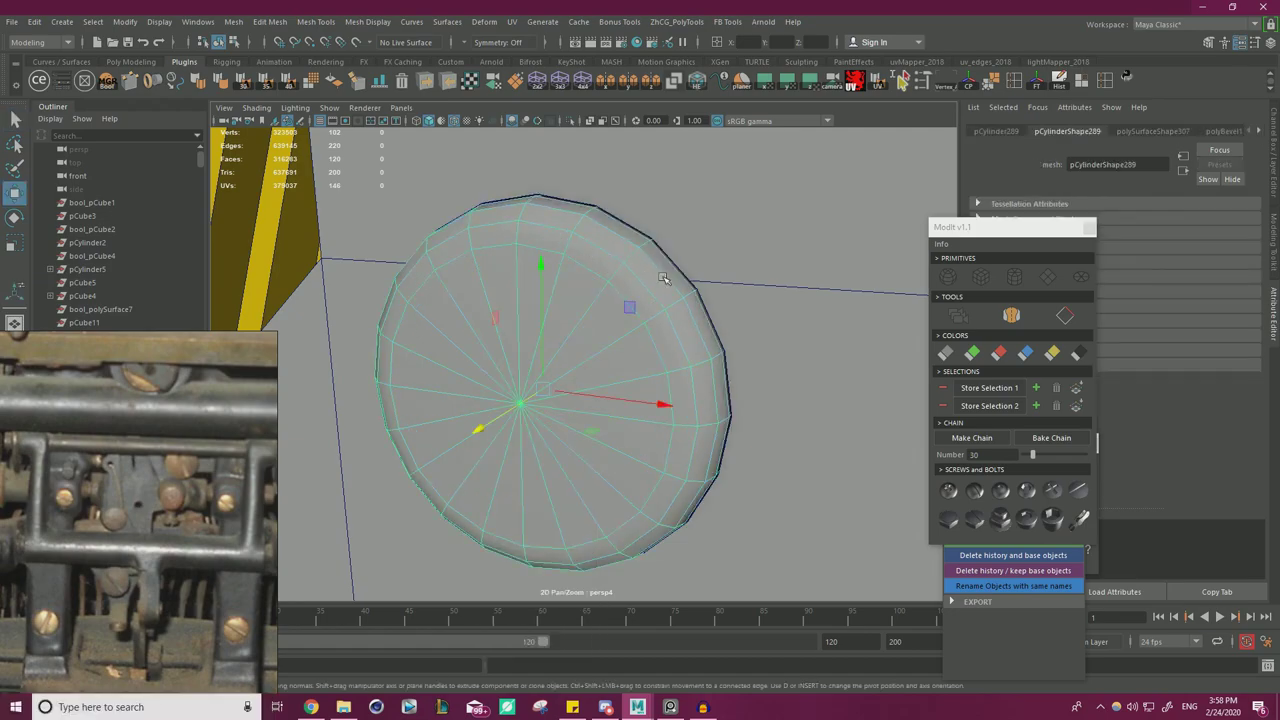
left_click_drag(600, 290, 650, 295, "alt")
scroll(650, 295, "down", 3)
left_click(1000, 354)
scroll(800, 333, "down", 15)
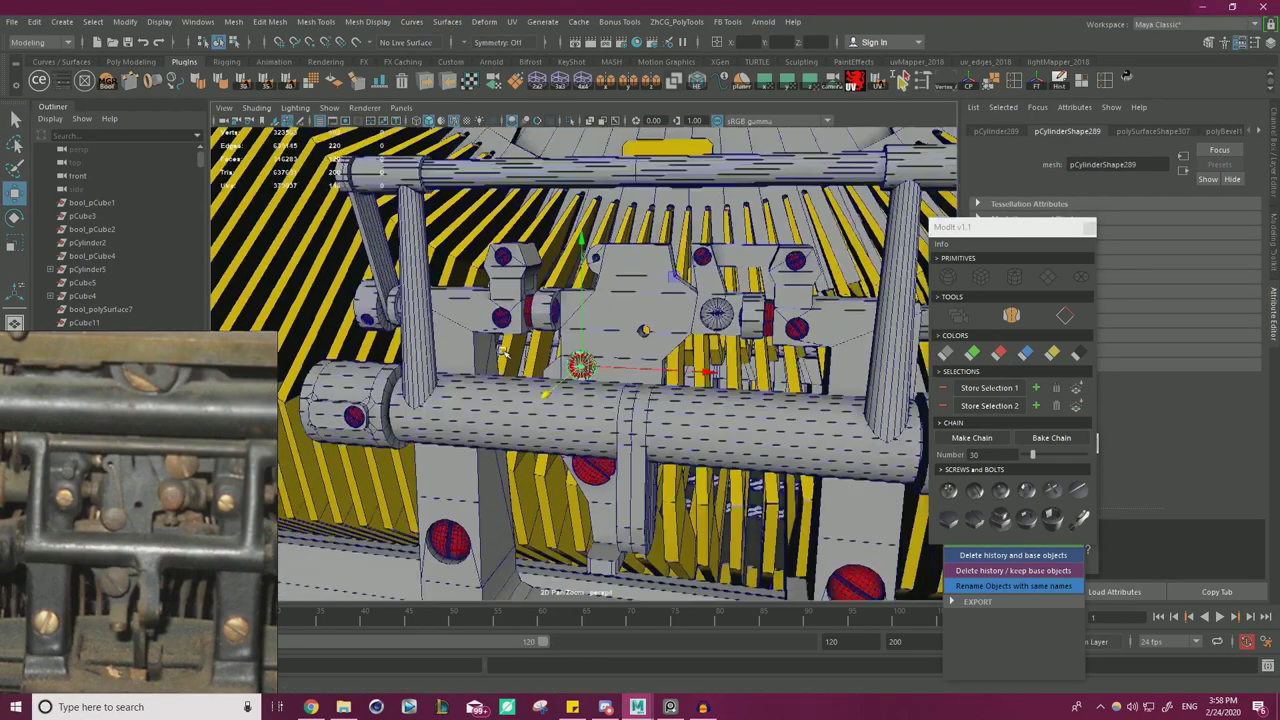
left_click_drag(620, 480, 520, 507, "alt")
left_click(522, 507)
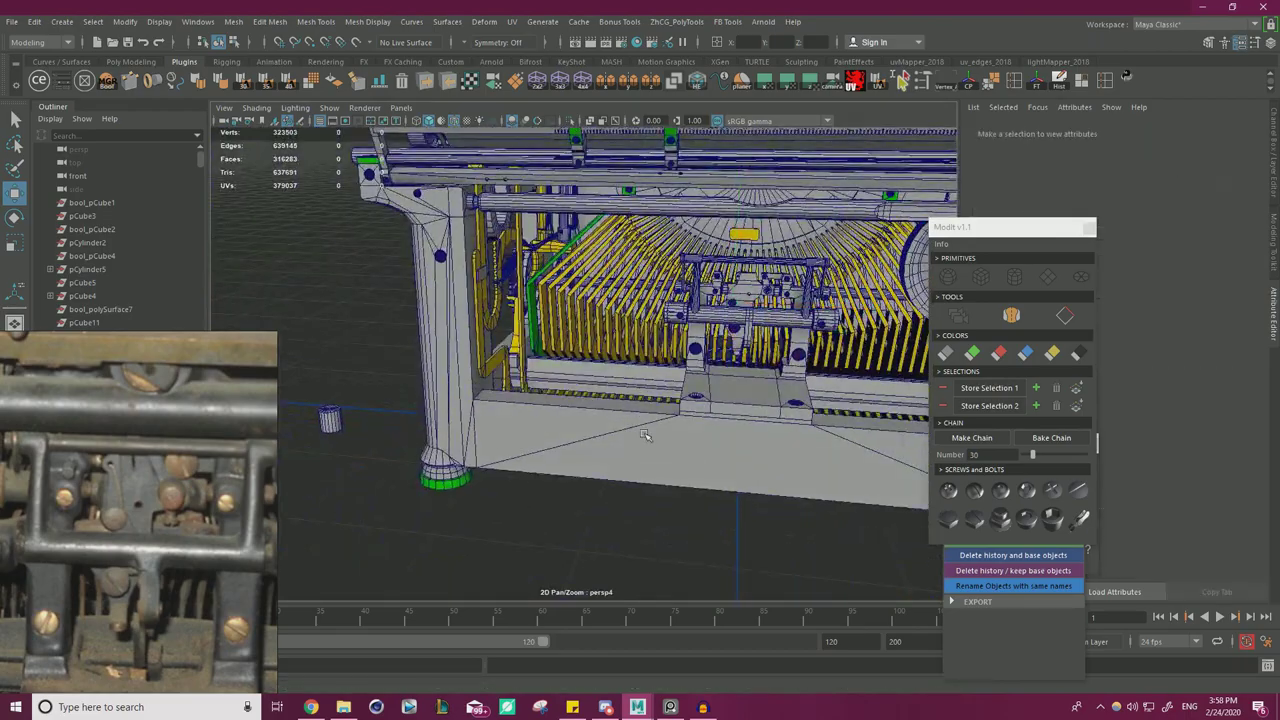
- Duplicate the red rounded cap on the lower part of the central plate and move the copy into the round recess by the right-hand pivot
left_click_drag(613, 463, 690, 450, "alt")
middle_click_drag(690, 450, 610, 445, "alt")
right_click_drag(610, 445, 832, 420, "alt")
scroll(830, 420, "up", 5)
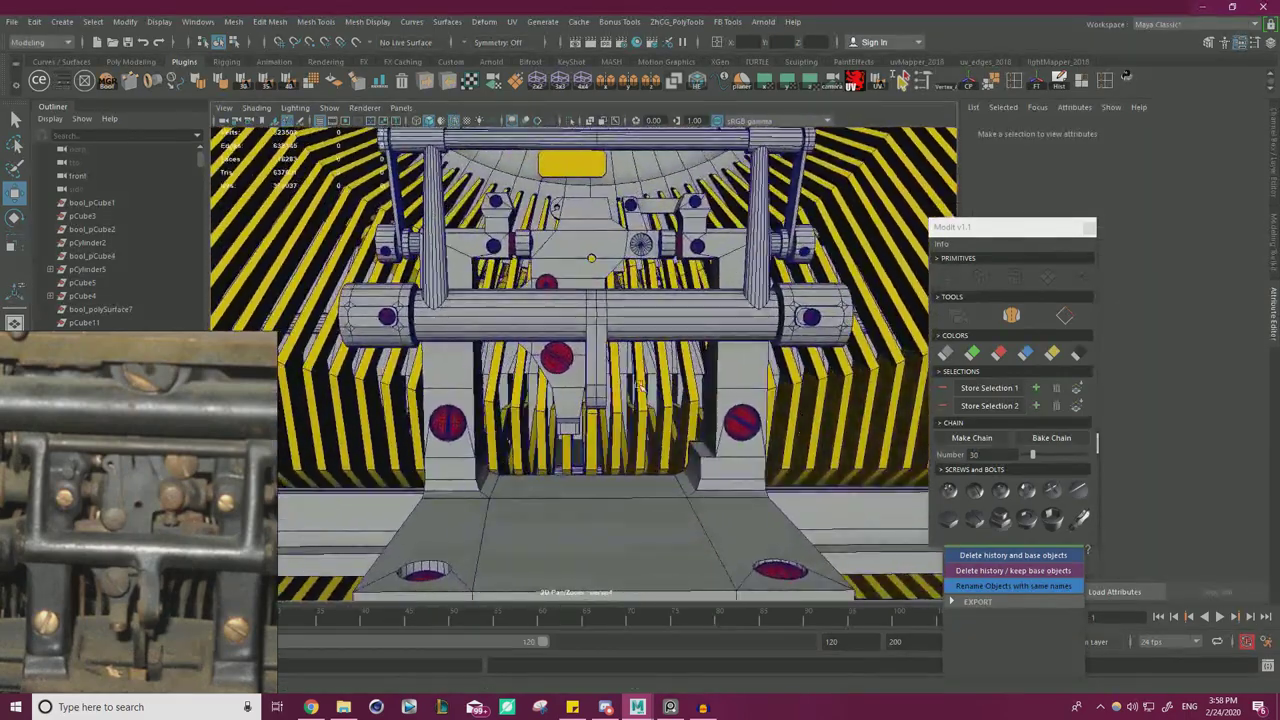
left_click_drag(587, 316, 607, 350, "alt")
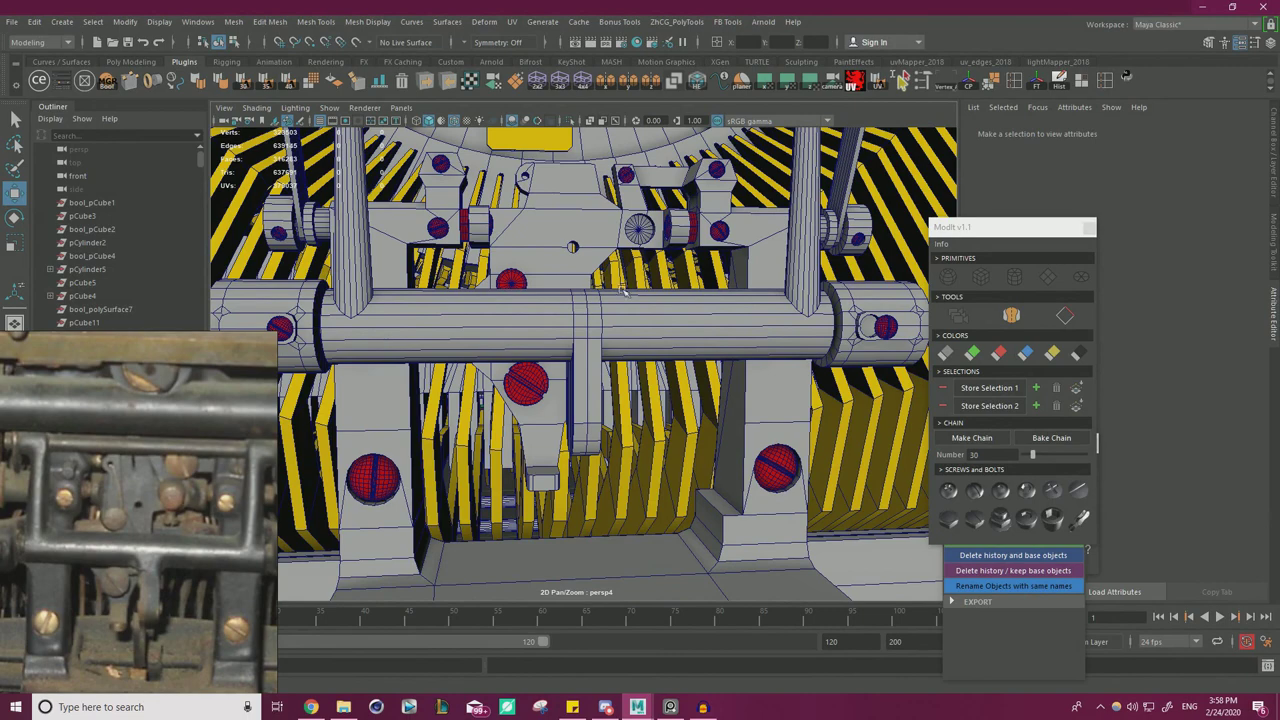
middle_click_drag(602, 314, 605, 396, "alt")
scroll(605, 396, "up", 4)
left_click(457, 364)
key("ctrl+d")
left_click_drag(551, 280, 764, 193)
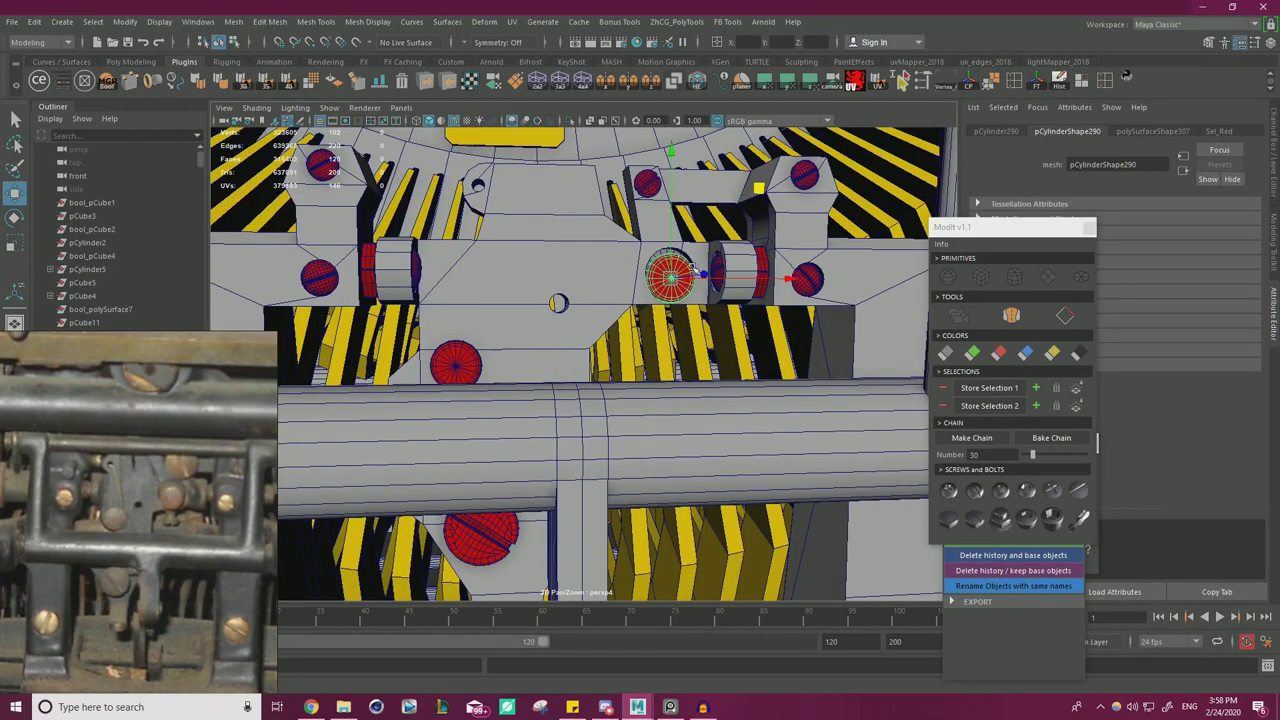
left_click_drag(671, 279, 669, 269)
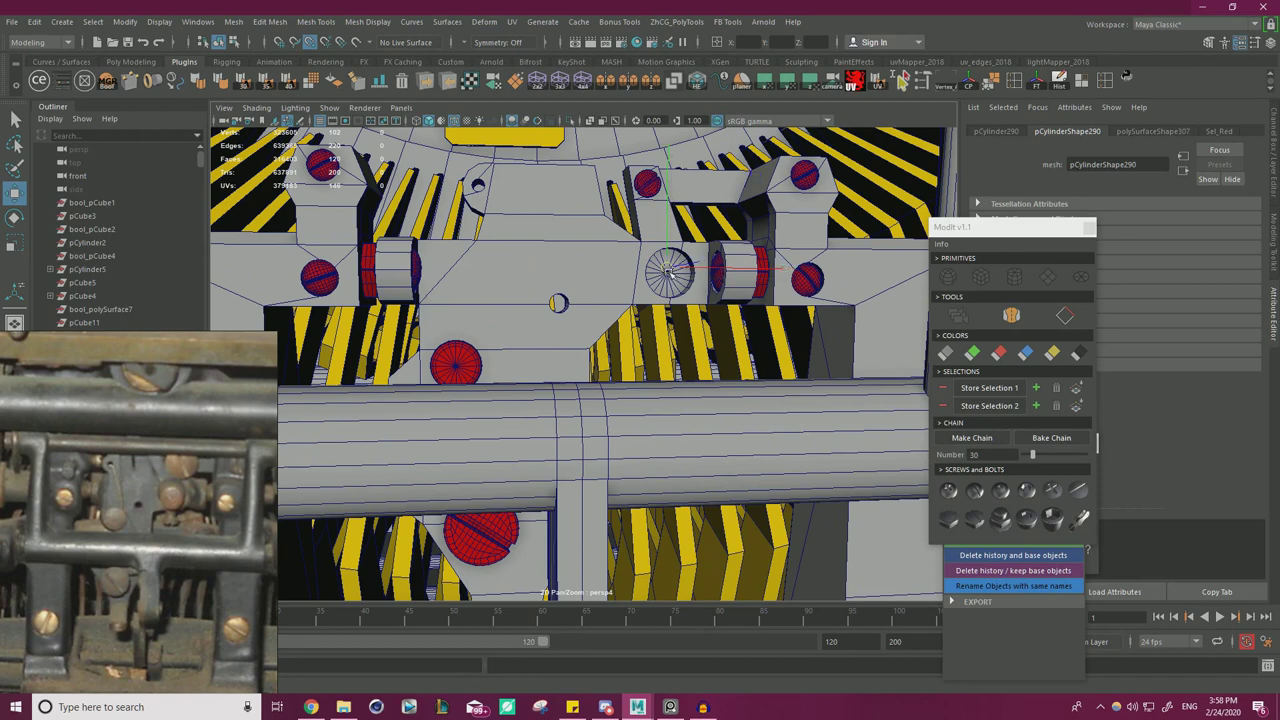
- Select the copied cap's front-end vertices and pull them outward to lengthen the cap
key("f")
left_click_drag(728, 330, 680, 326, "alt")
right_click_drag(680, 326, 685, 361)
left_click_drag(686, 360, 714, 290, "alt")
key("4")
scroll(714, 290, "down", 3)
left_click_drag(582, 536, 708, 210)
mouse_move(787, 535)
left_mouse_down("ctrl")
mouse_move(720, 250)
mouse_move(696, 205)
left_mouse_up("ctrl")
key("5")
mouse_move(745, 303)
left_mouse_down("alt")
mouse_move(690, 408)
mouse_move(745, 400)
mouse_move(762, 375)
mouse_move(694, 363)
mouse_move(757, 363)
left_mouse_up("alt")
key("4")
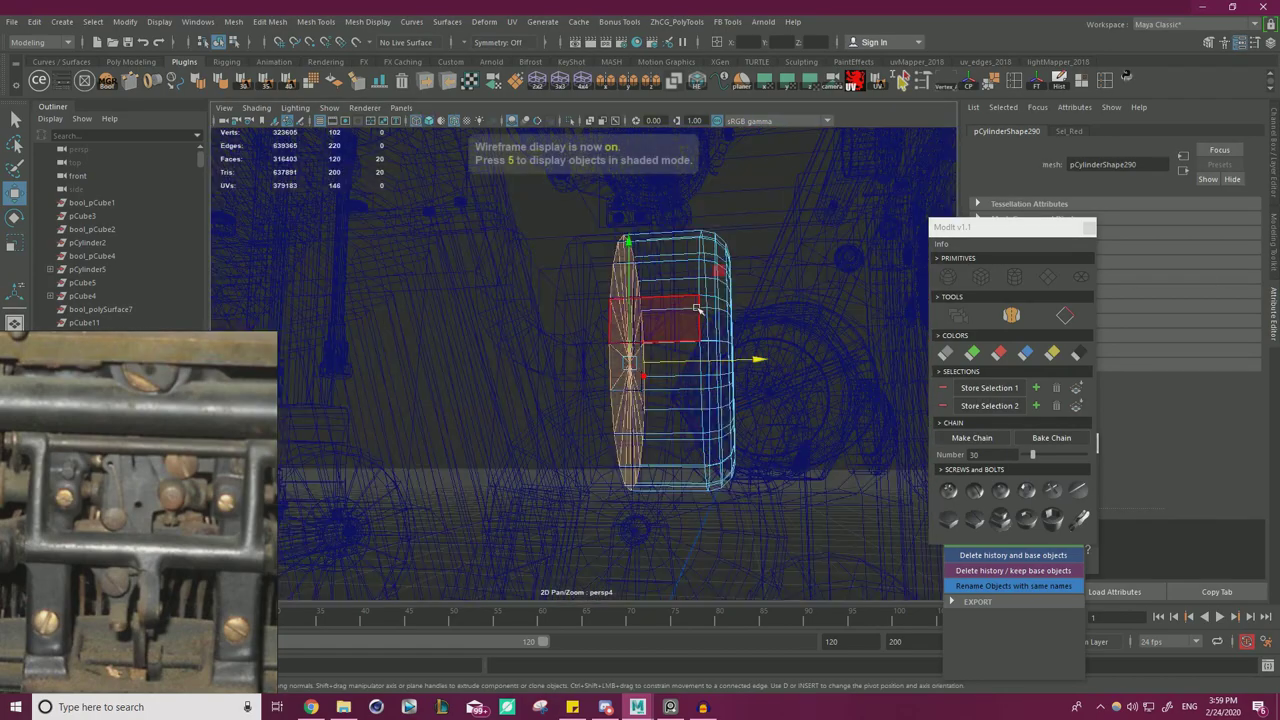
left_click(808, 530)
left_click_drag(808, 530, 668, 204)
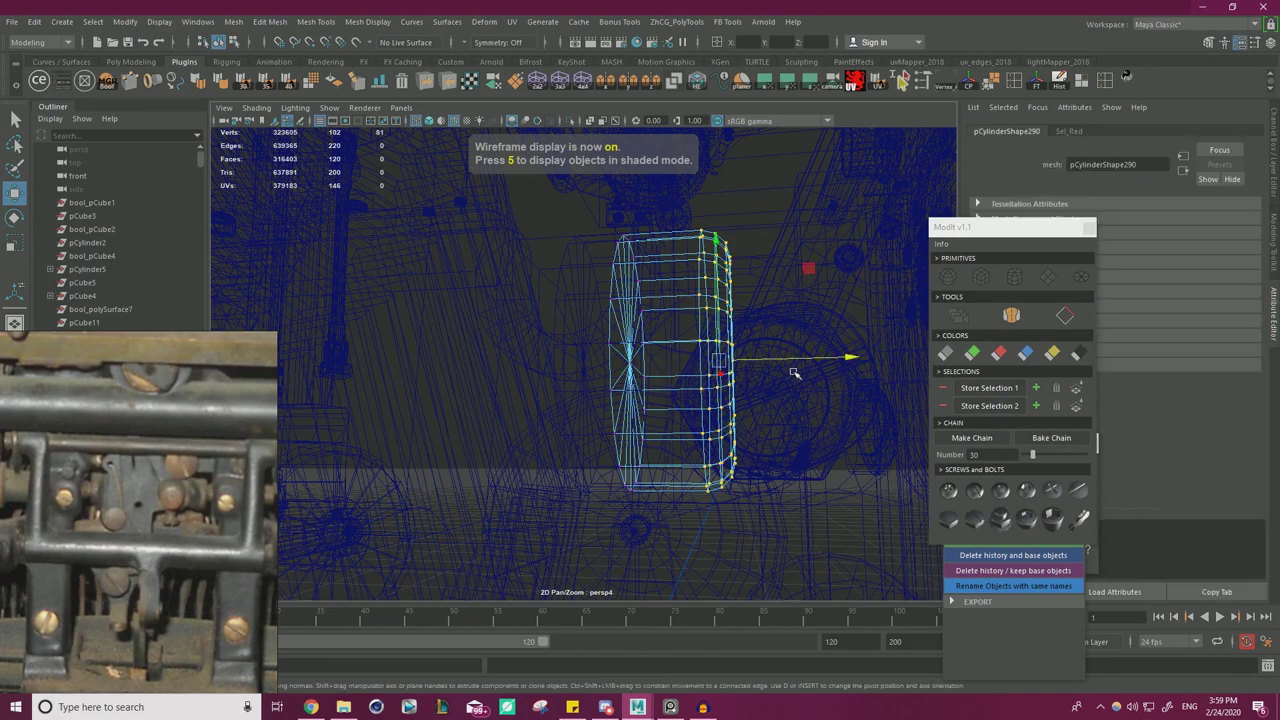
left_click_drag(801, 358, 844, 356)
- Fine-tune how far the cap's front end protrudes, leave component editing and deselect the cap
key("5")
scroll(768, 355, "down", 3)
left_click_drag(766, 357, 668, 409, "alt")
key("r")
key("w")
left_click_drag(807, 416, 814, 420)
scroll(760, 420, "down", 3)
scroll(163, 513, "up", 3)
scroll(163, 518, "down", 3)
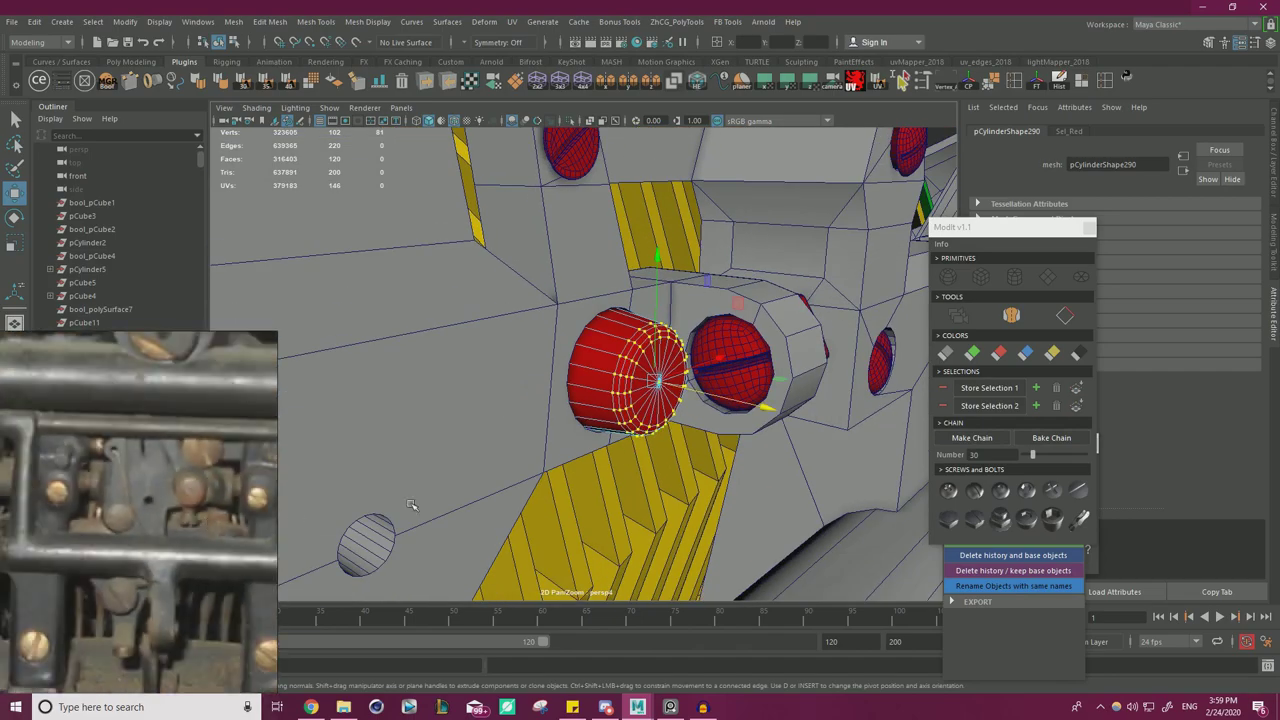
scroll(715, 395, "down", 6)
left_click_drag(730, 388, 605, 378, "alt")
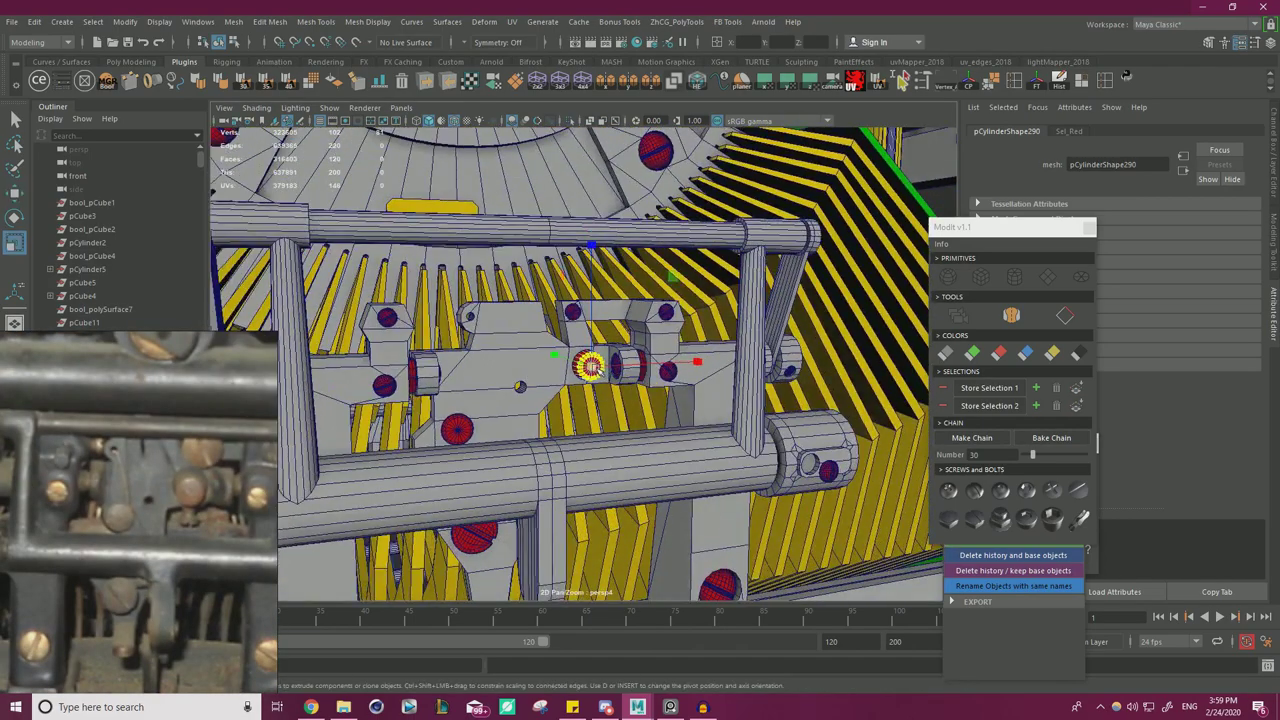
mouse_move(540, 406)
left_mouse_down("alt")
mouse_move(673, 442)
mouse_move(738, 440)
mouse_move(418, 387)
mouse_move(560, 405)
left_mouse_up("alt")
scroll(735, 438, "down", 6)
right_click_drag(852, 285, 880, 270)
left_click(852, 274)
scroll(602, 308, "up", 5)
left_click_drag(602, 308, 415, 312, "alt")
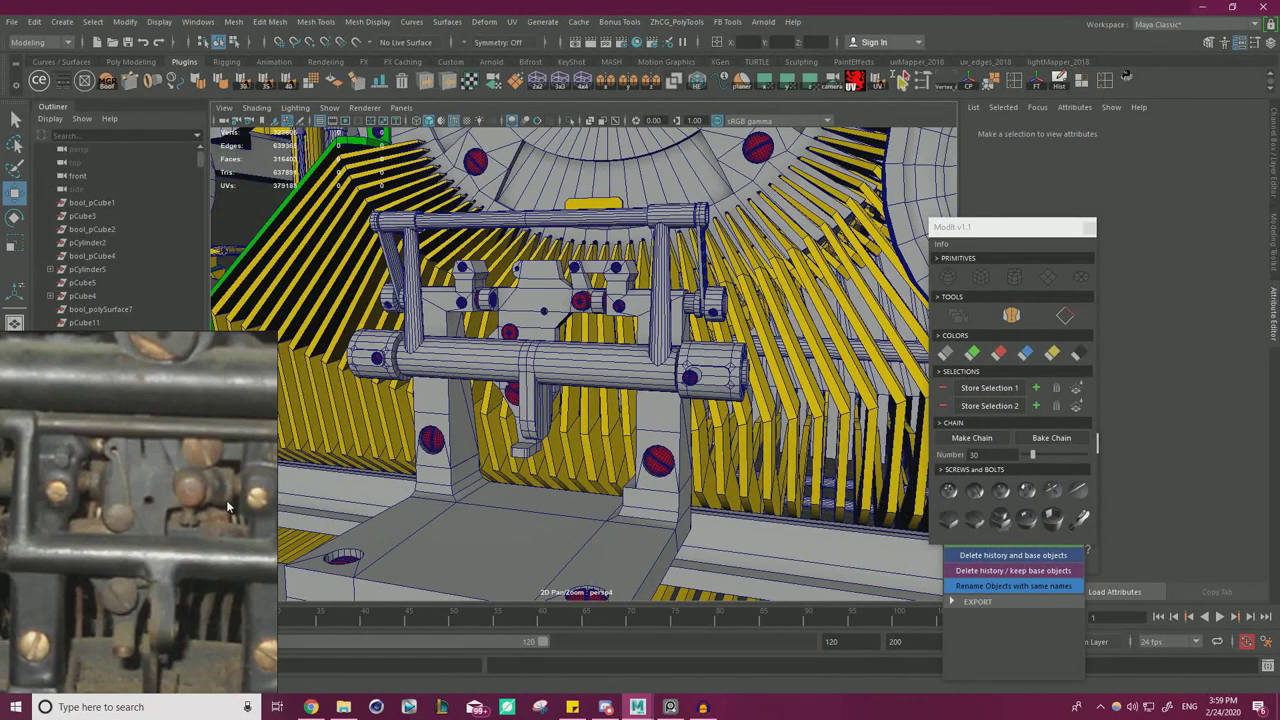
- Snap the stray vertices beside the central plate's rounded lug onto the adjoining corners of its upper block
left_click_drag(508, 366, 600, 384, "alt")
scroll(640, 355, "up", 5)
left_click_drag(598, 335, 632, 383, "alt")
left_click(630, 367)
right_click_drag(632, 383, 686, 388, "alt")
left_click_drag(686, 388, 695, 382, "alt")
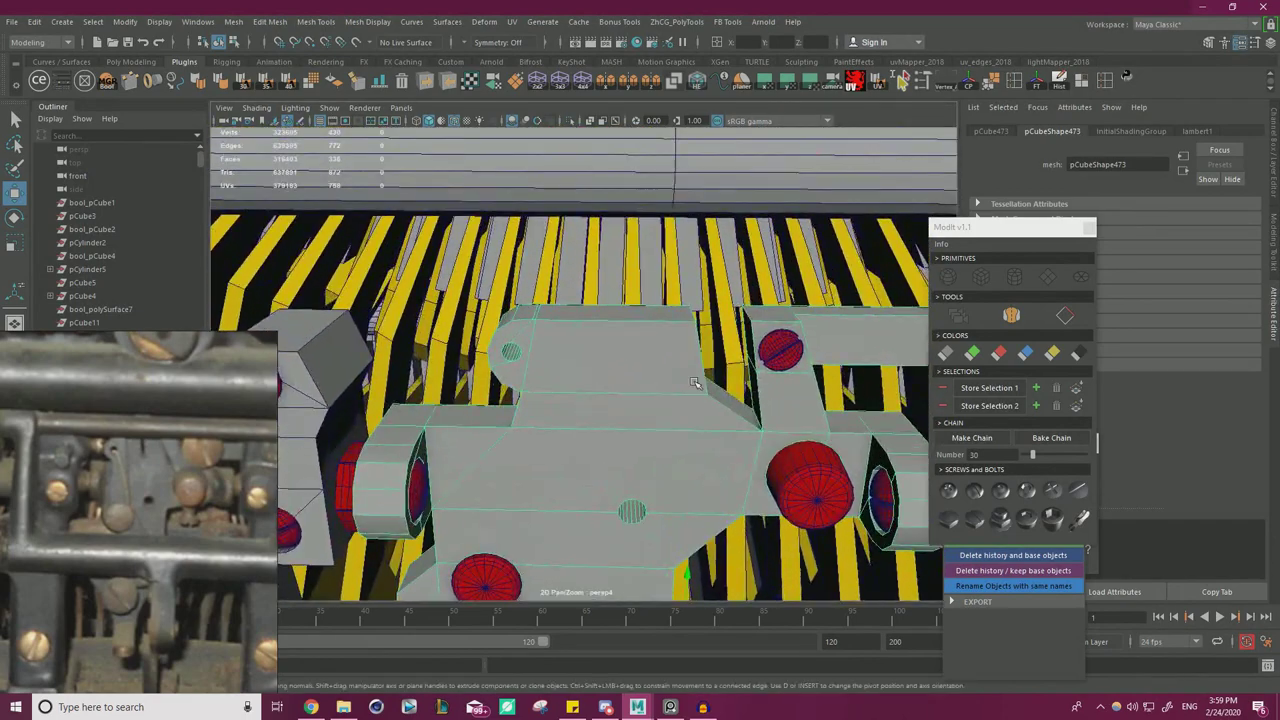
right_click_drag(598, 357, 652, 366, "alt")
right_click_drag(508, 299, 445, 298)
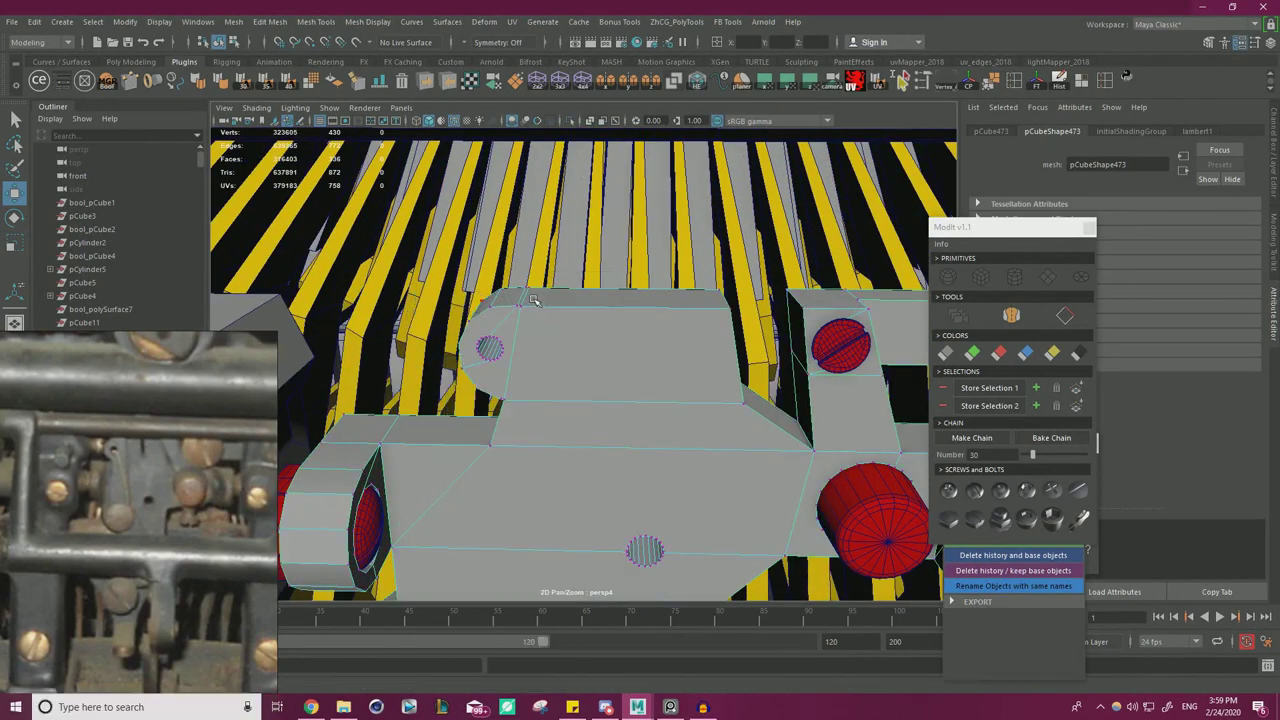
left_click(522, 290)
left_click(518, 306)
key("v")
mouse_move(520, 307)
left_mouse_down()
mouse_move(580, 349)
mouse_move(612, 393)
mouse_move(512, 284)
left_mouse_up()
key("v")
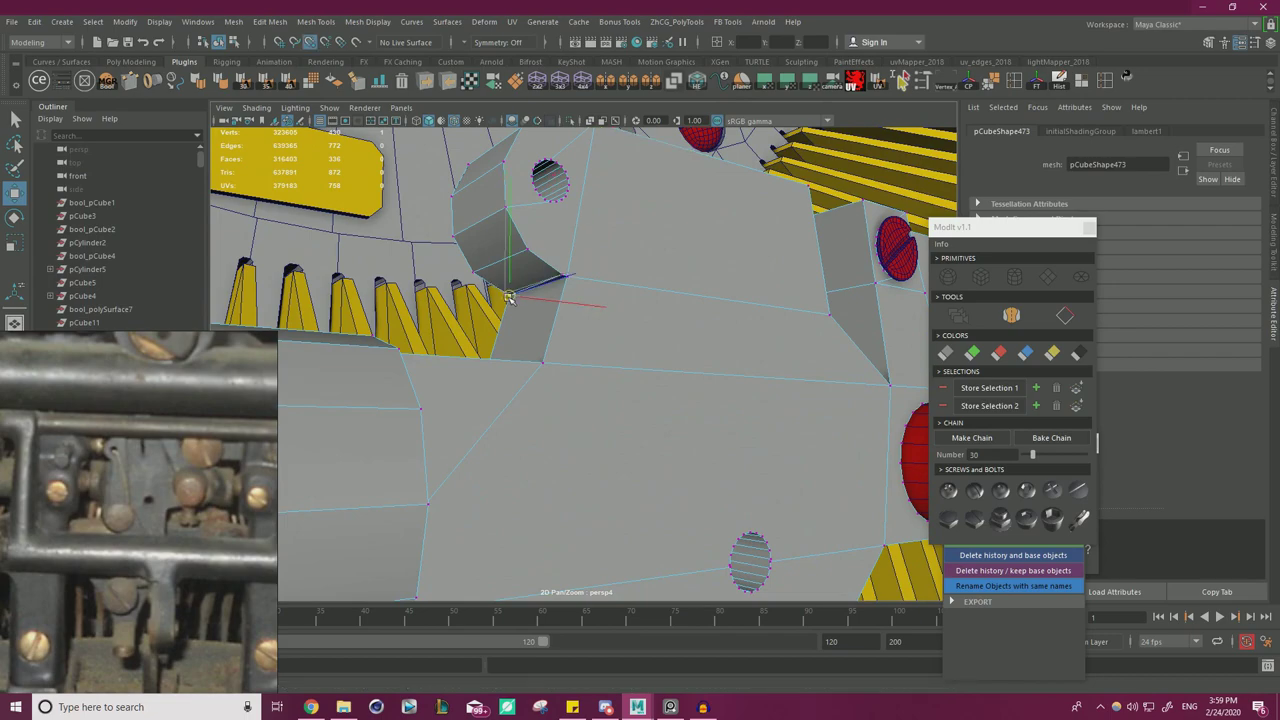
middle_click_drag(549, 271, 565, 278)
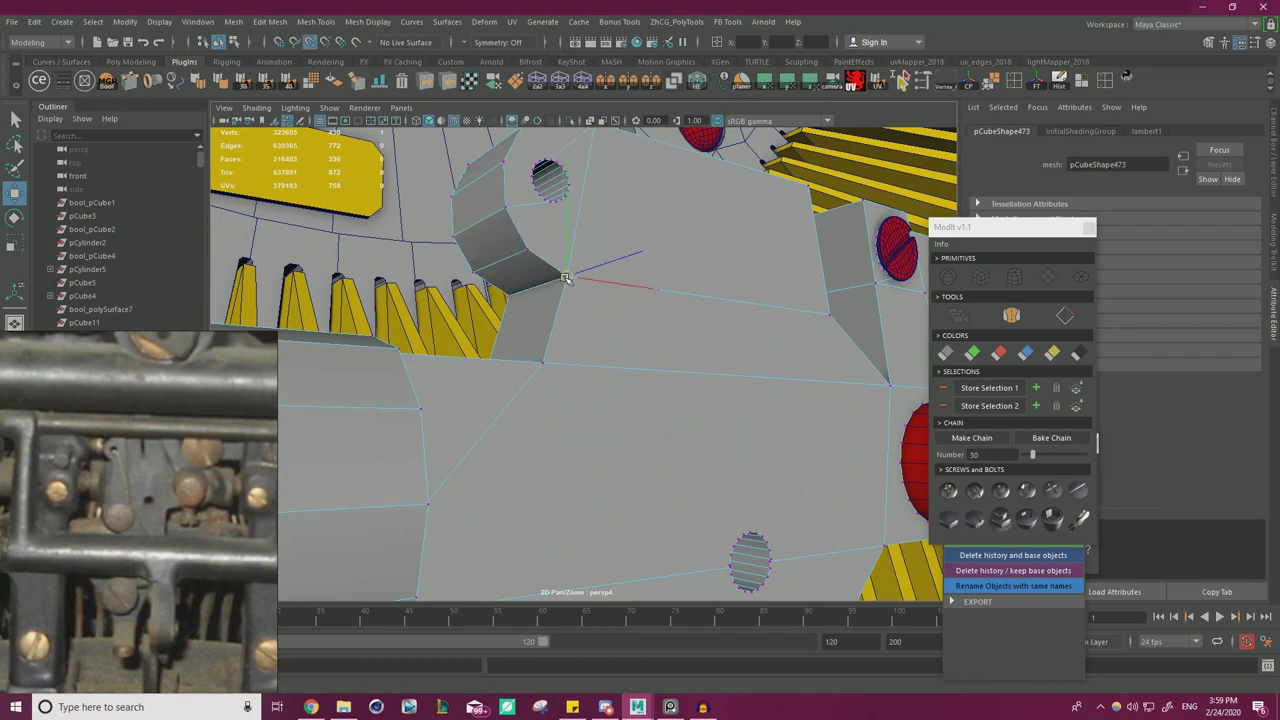
- Merge the plate's coincident vertices, return to object selection and deselect the plate
scroll(385, 308, "down", 10)
left_click_drag(520, 350, 742, 235, "alt")
right_click_drag(611, 370, 676, 306, "shift")
scroll(682, 337, "down", 10)
left_click_drag(690, 338, 821, 323, "alt")
right_click_drag(820, 323, 868, 296)
left_click(801, 337)
scroll(801, 337, "up", 8)
left_click_drag(798, 340, 680, 382, "alt")
scroll(672, 392, "up", 7)
scroll(672, 394, "up", 3)
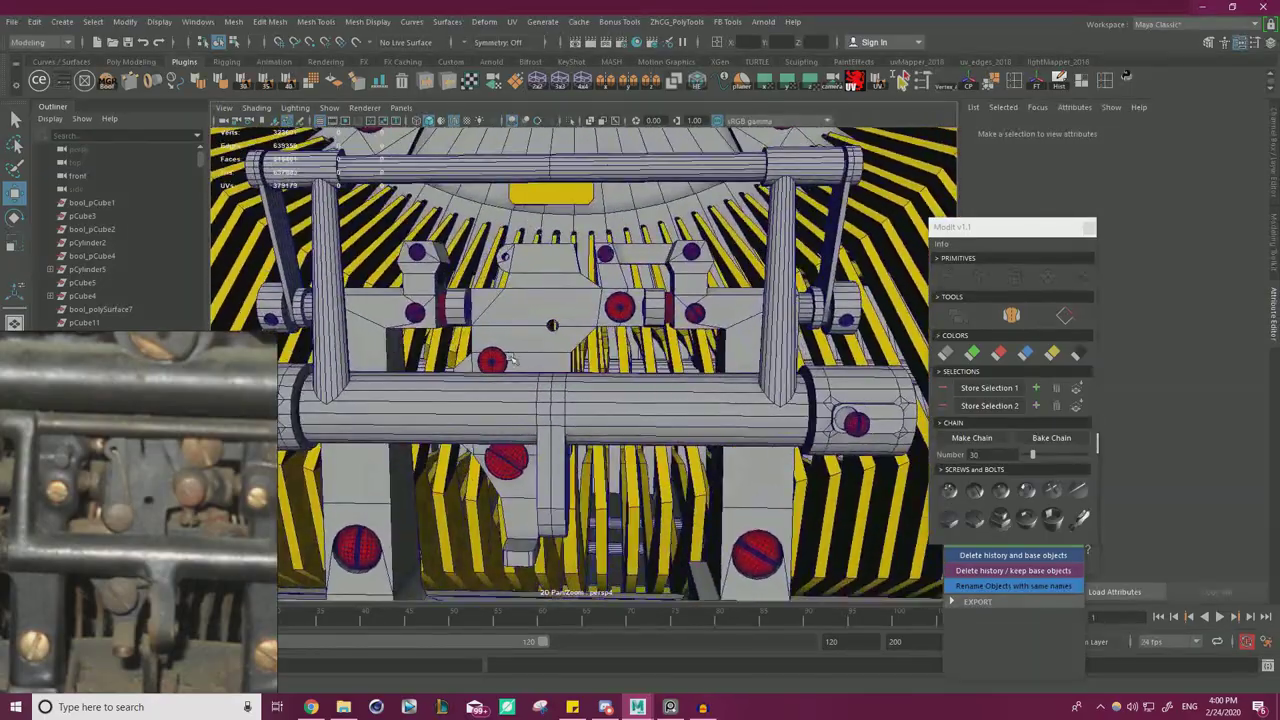
scroll(690, 388, "up", 6)
scroll(703, 383, "up", 1)
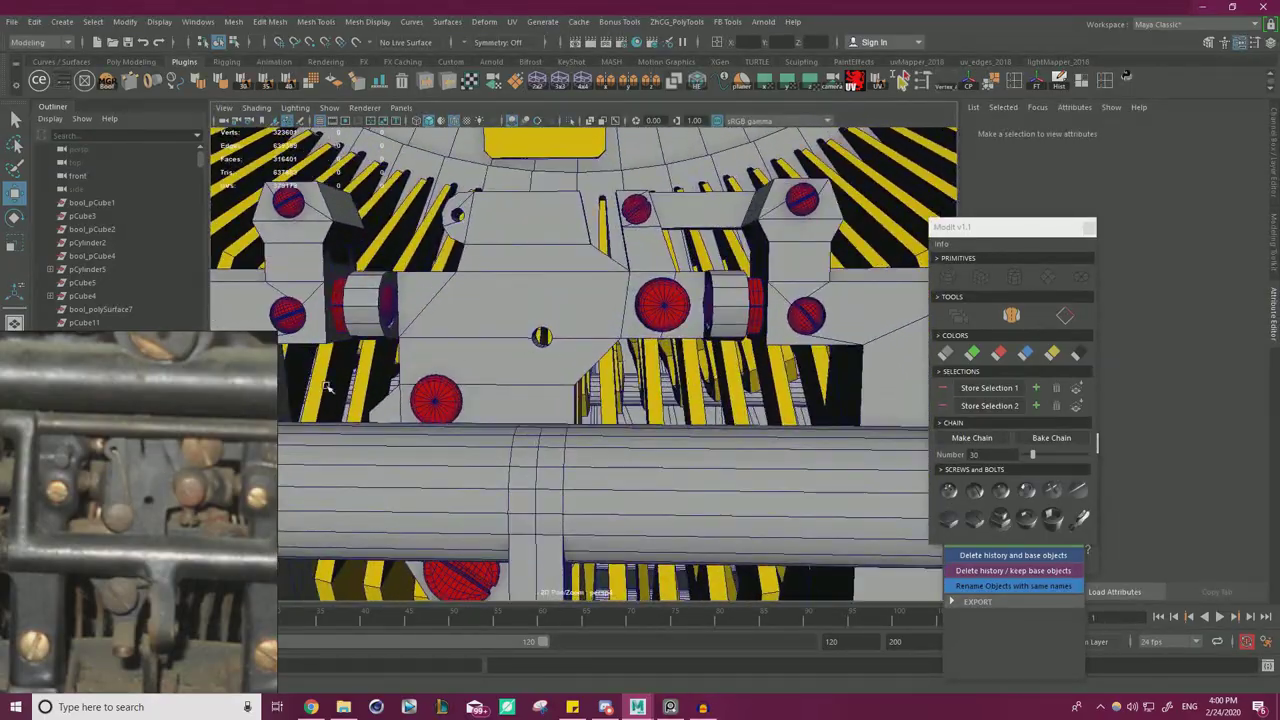
- Try to shift the inner-edge vertices of the plate's screw arm toward the upper block to narrow the slot
left_click(591, 262)
right_click_drag(598, 262, 537, 257)
left_click_drag(572, 226, 660, 245)
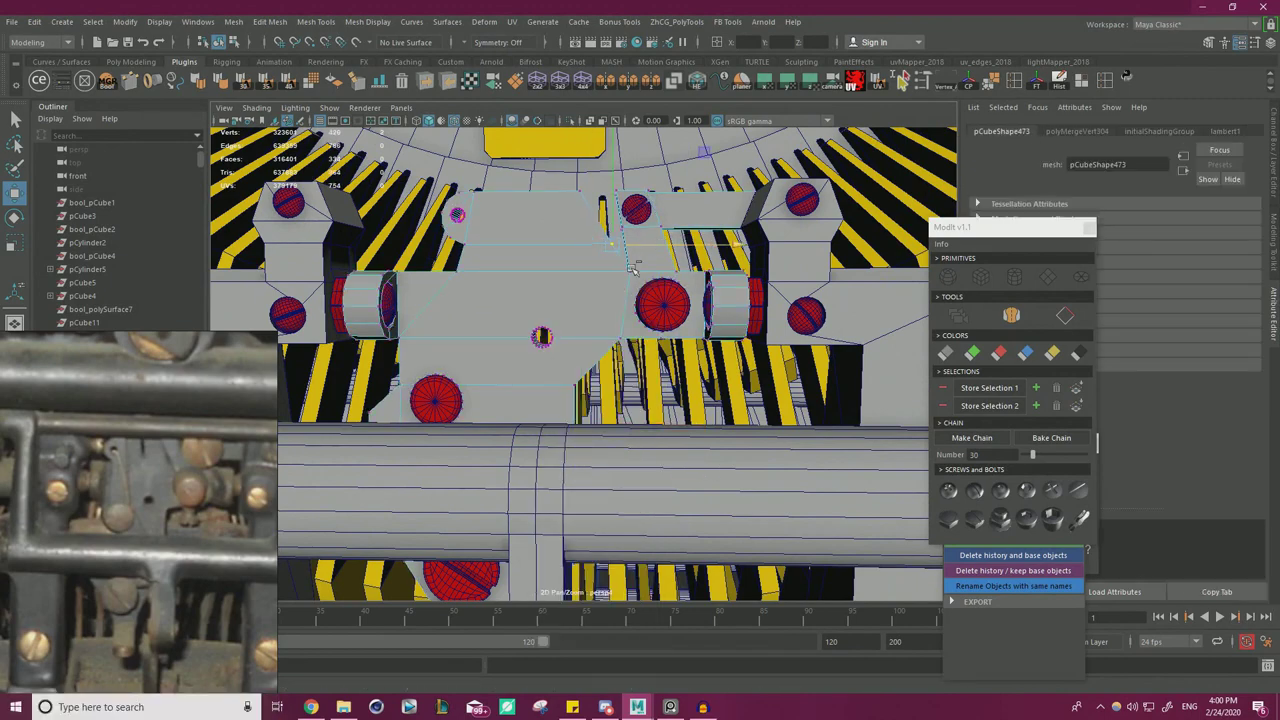
scroll(645, 300, "up", 3)
key("4")
left_click_drag(650, 344, 684, 312)
left_click_drag(643, 267, 620, 287, "alt")
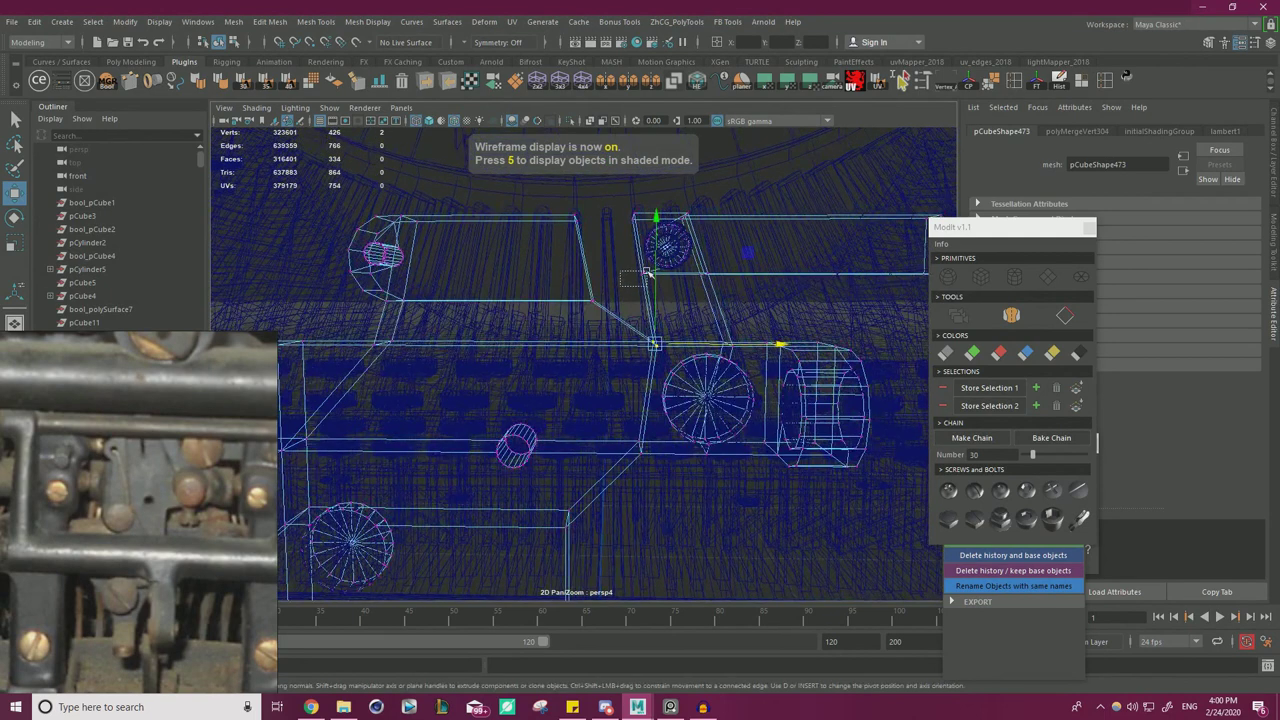
left_click_drag(614, 234, 645, 205, "shift")
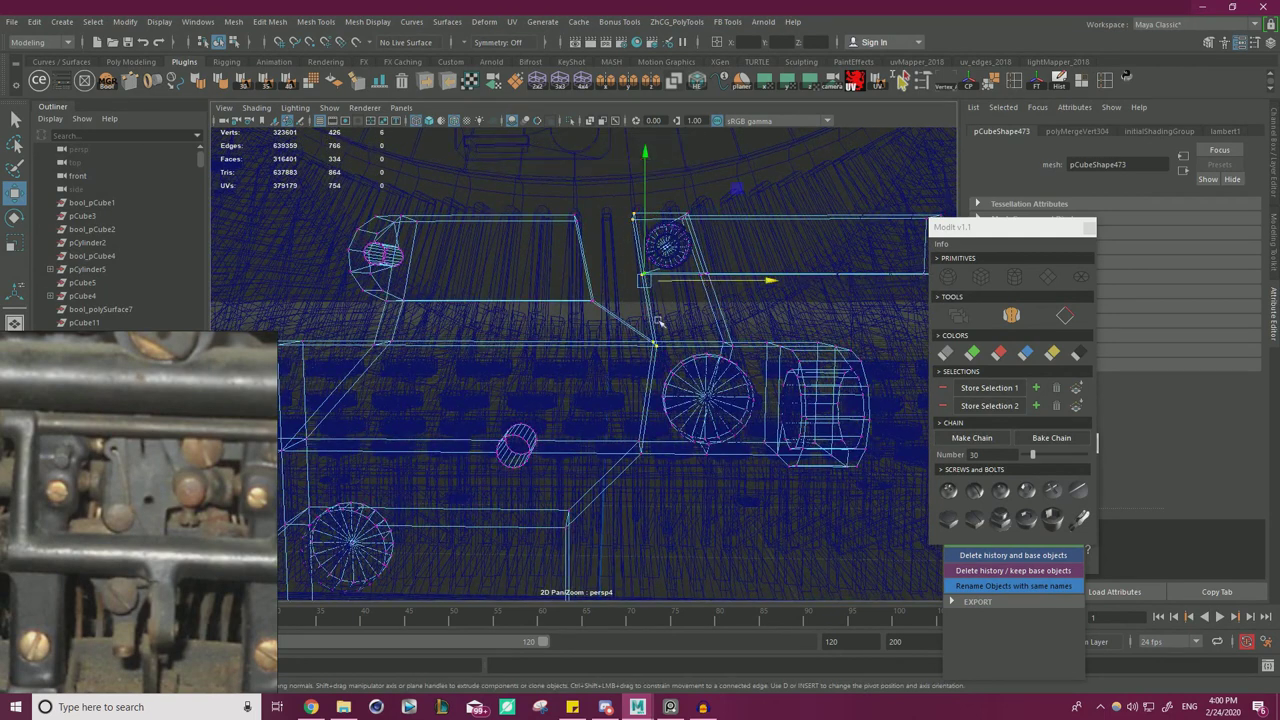
left_click_drag(731, 250, 708, 252)
- Try to align the screw arm's lower and upper edge vertices with the slanted side of the upper block
left_click(600, 268)
left_click_drag(612, 226, 594, 300)
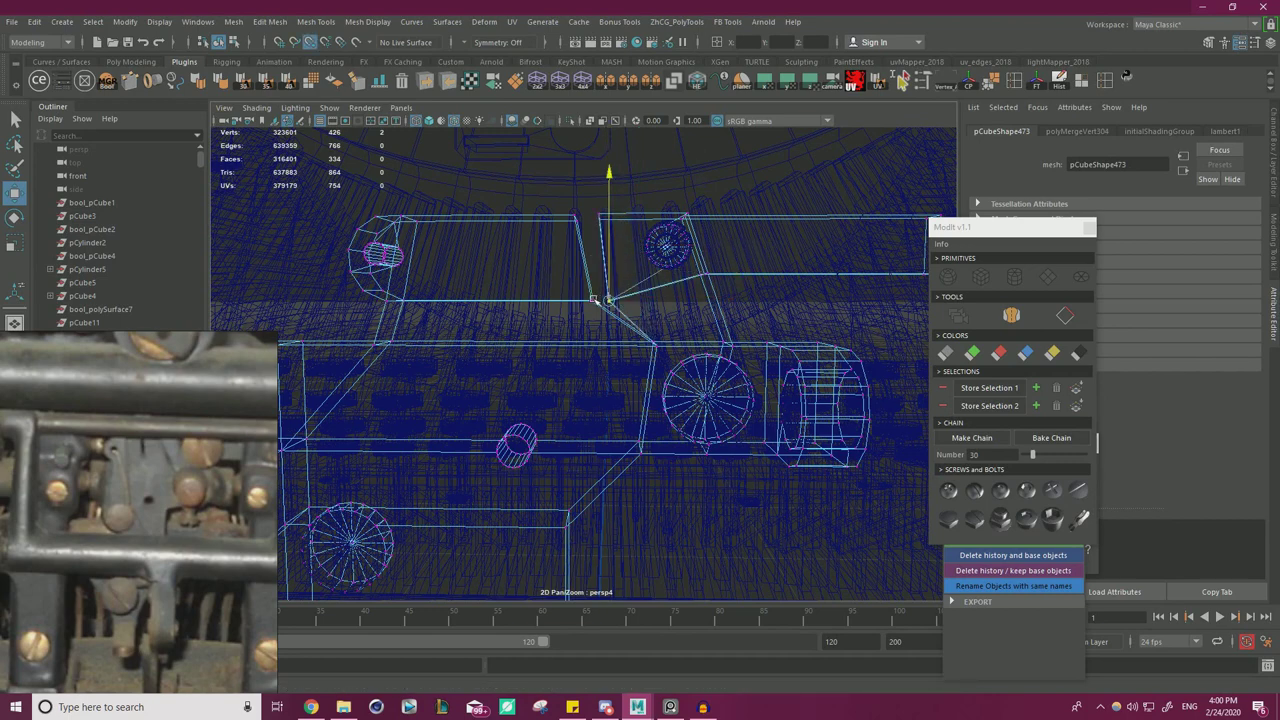
left_click_drag(586, 200, 615, 217)
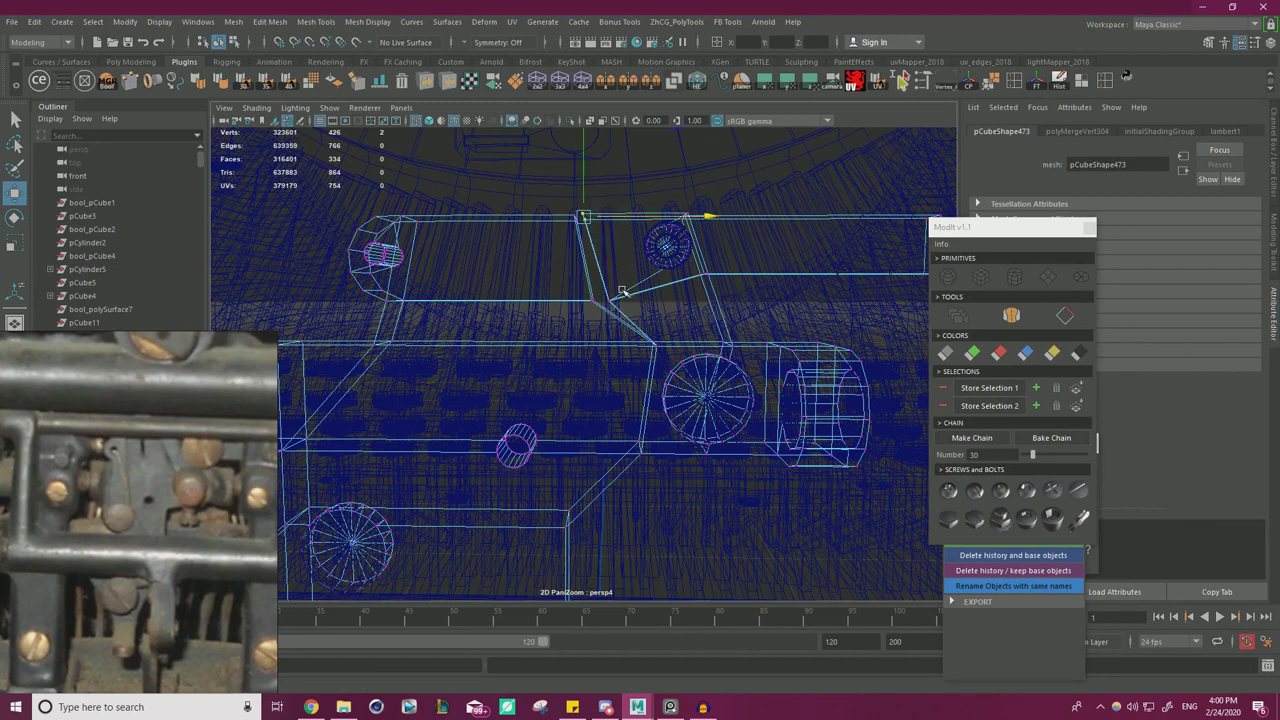
left_click(602, 300)
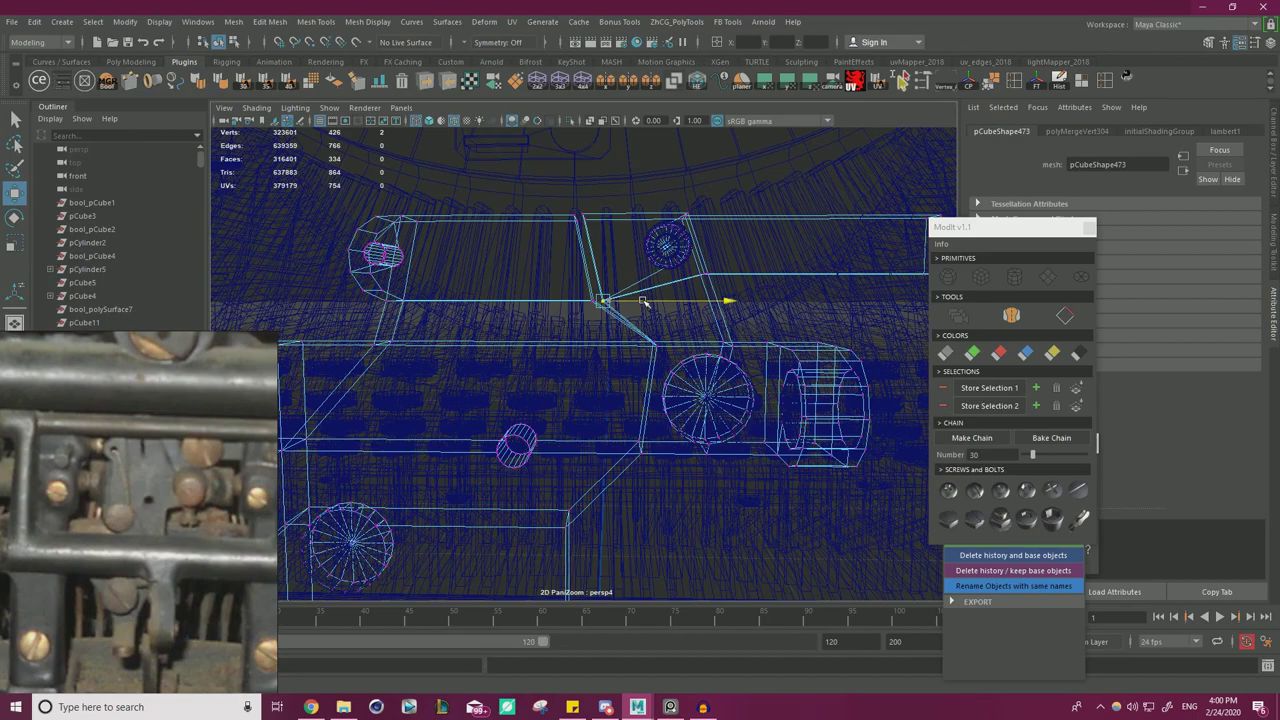
key("5")
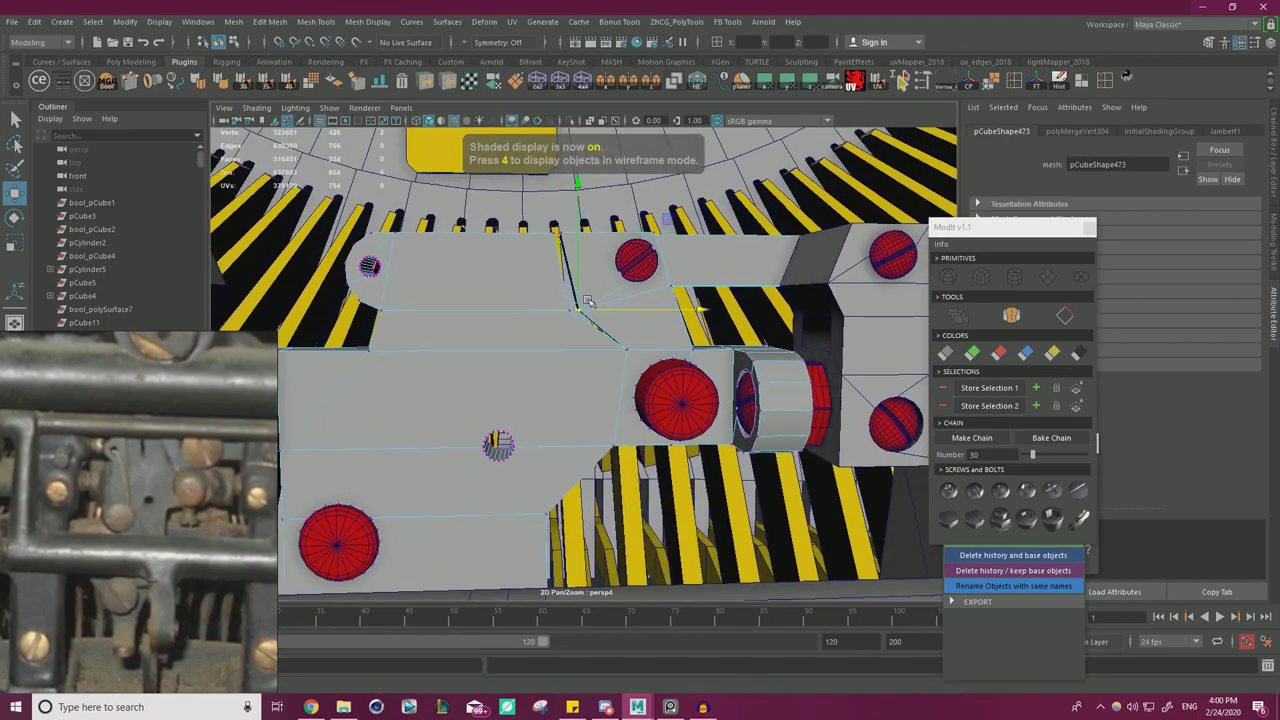
right_click_drag(572, 295, 491, 303, "alt")
mouse_move(491, 303)
left_mouse_down("alt")
mouse_move(556, 290)
mouse_move(568, 311)
left_mouse_up("alt")
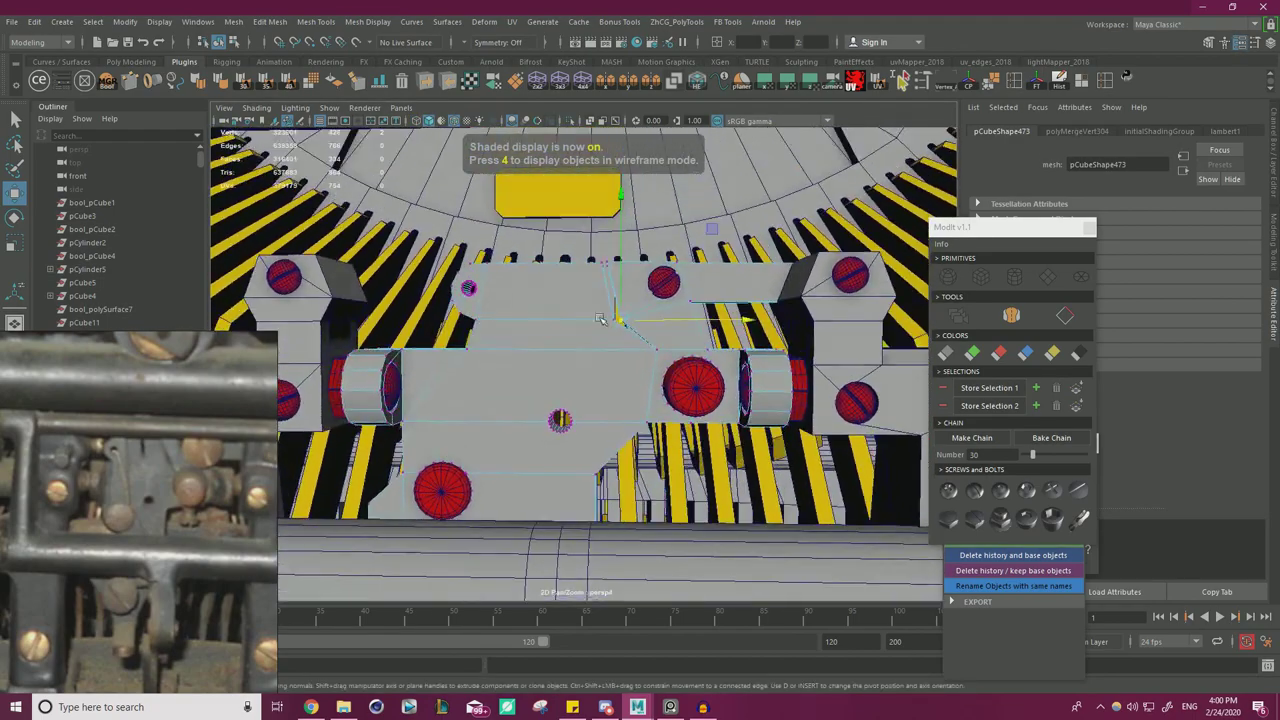
- Undo the screw arm's vertex moves to restore the original slot
key("ctrl+z")
key("ctrl+z")
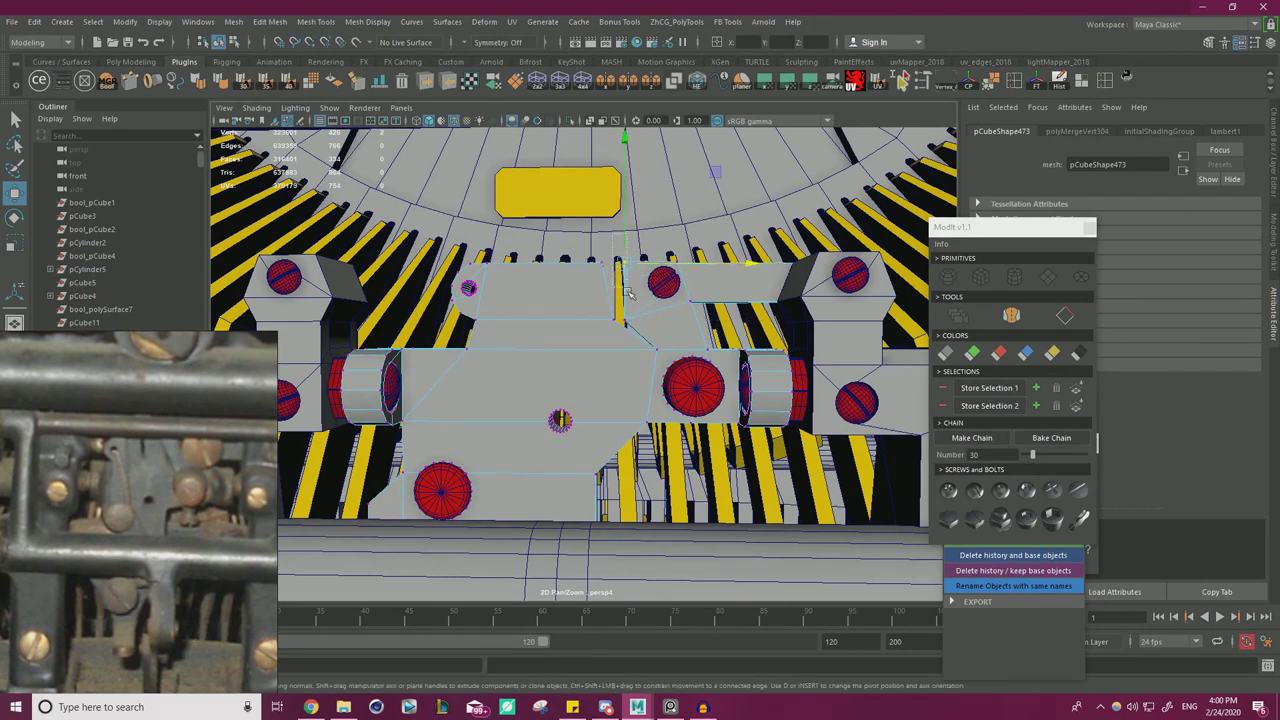
left_click_drag(635, 334, 636, 334)
left_click_drag(618, 248, 618, 247)
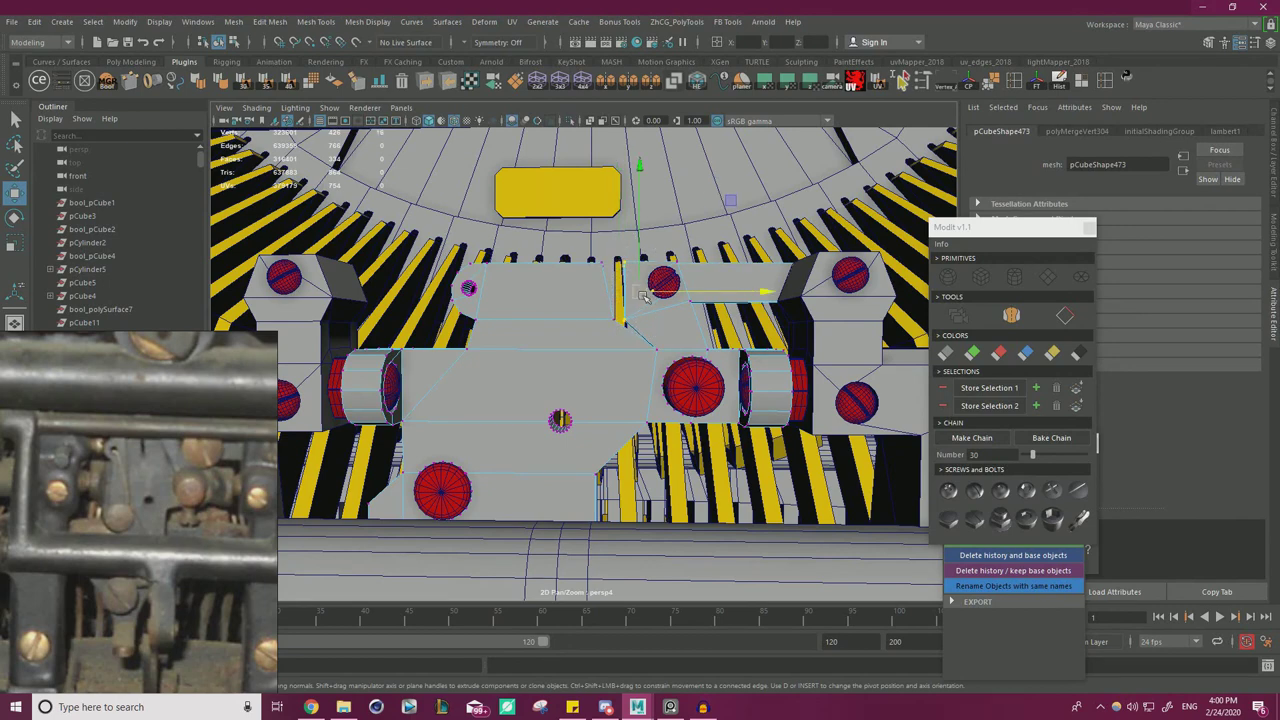
right_click_drag(633, 292, 670, 292, "alt")
middle_click_drag(670, 292, 668, 302, "alt")
key("ctrl+z")
key("ctrl+z")
key("ctrl+z")
key("ctrl+z")
key("ctrl+z")
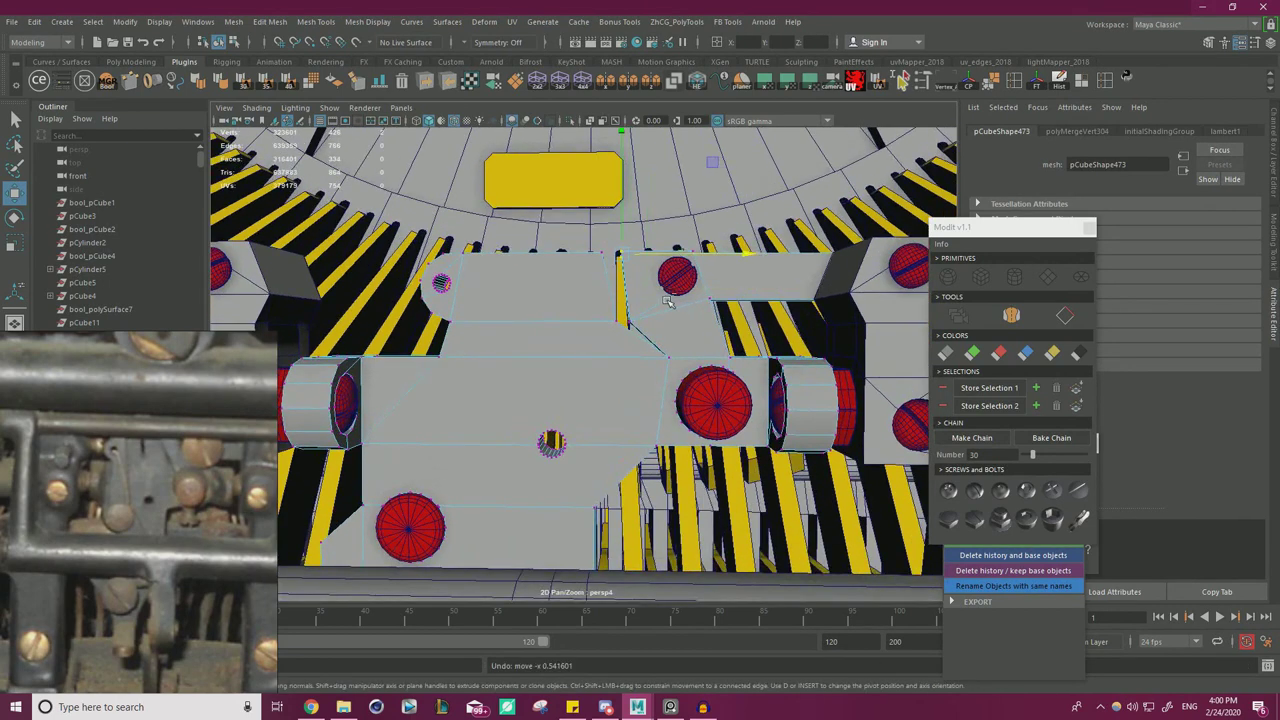
key("ctrl+z")
key("ctrl+z")
key("ctrl+z")
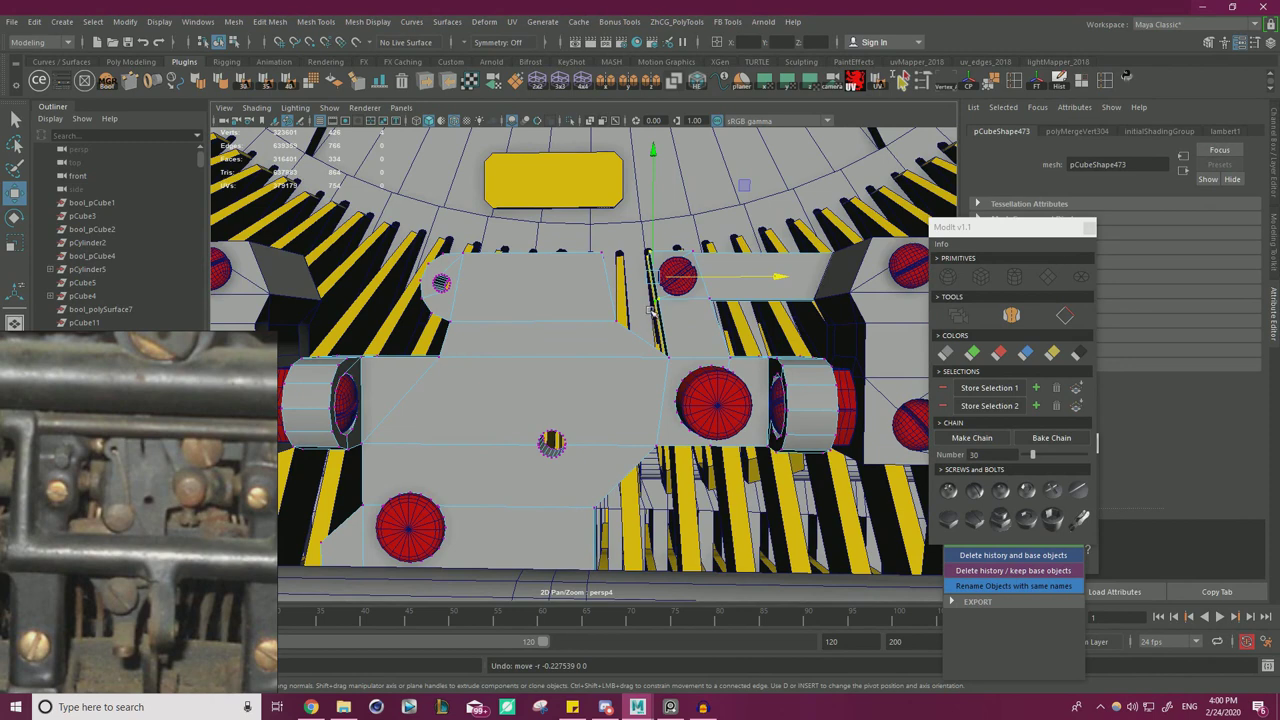
- Snap the upper block's lower inner corner vertices down to the level of the plate's long top edge
left_click(705, 301)
key("v")
left_click_drag(764, 300, 603, 317)
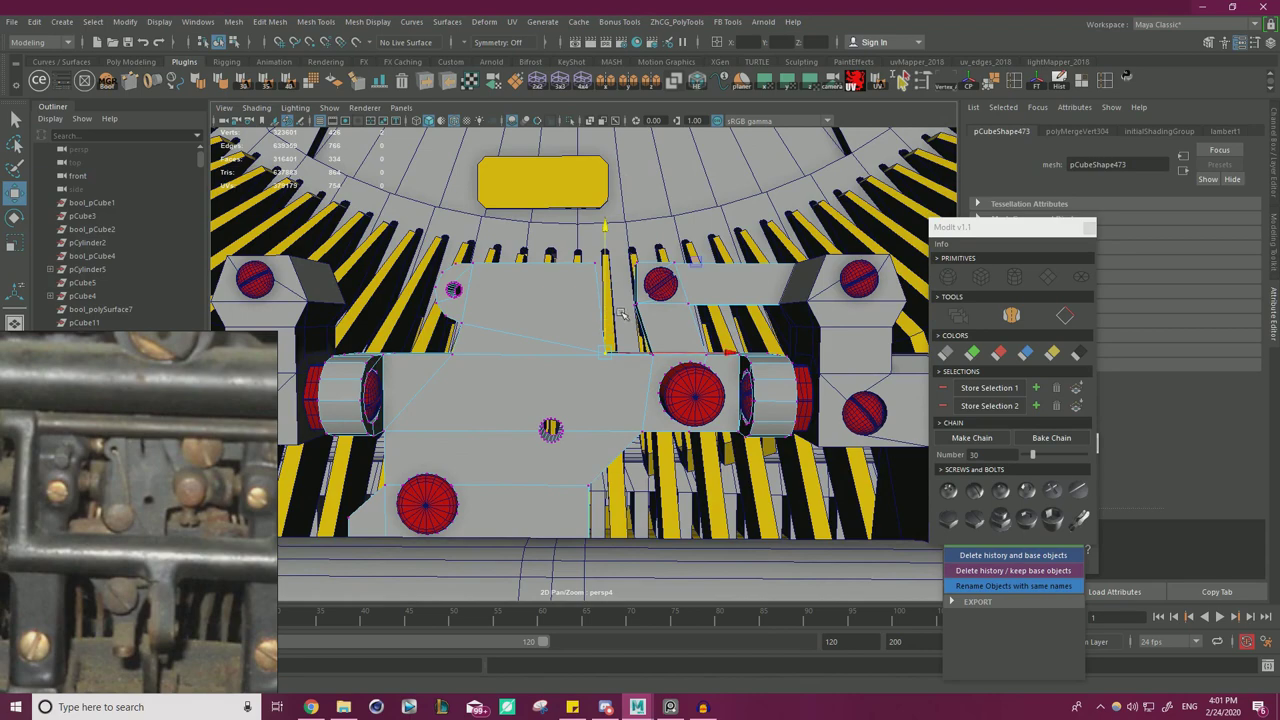
left_click_drag(630, 311, 690, 380, "alt")
left_click_drag(611, 284, 612, 264)
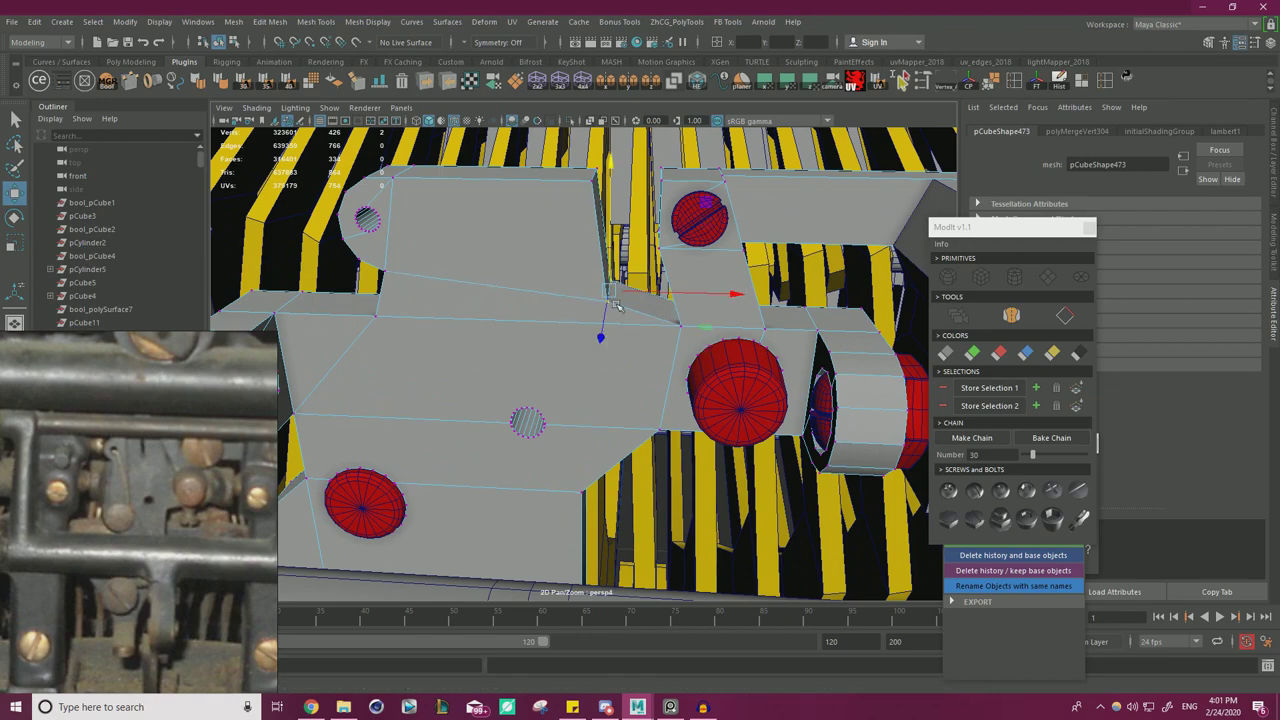
- Cut new edges with Multi-Cut on the plate's front and back faces, starting from the long edge below the slot
middle_click_drag(612, 264, 617, 244, "alt")
key("ctrl+shift+x")
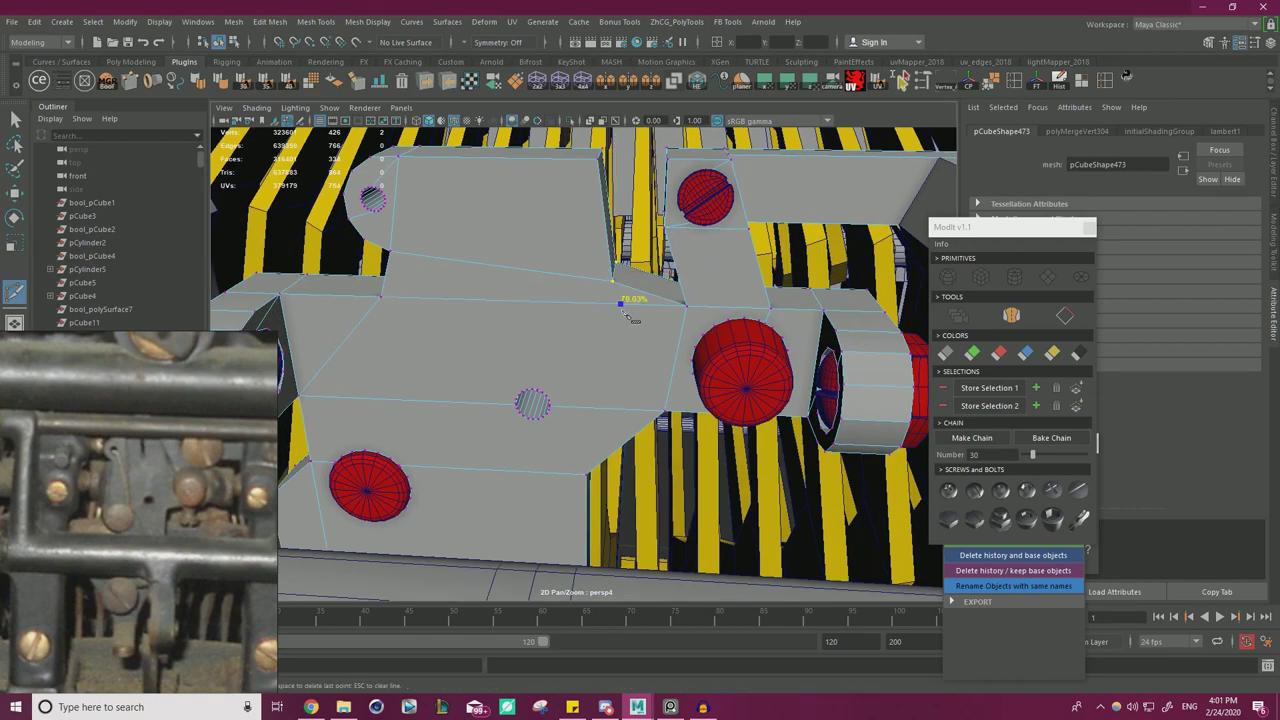
right_click(724, 434)
left_click_drag(724, 420, 506, 351, "alt")
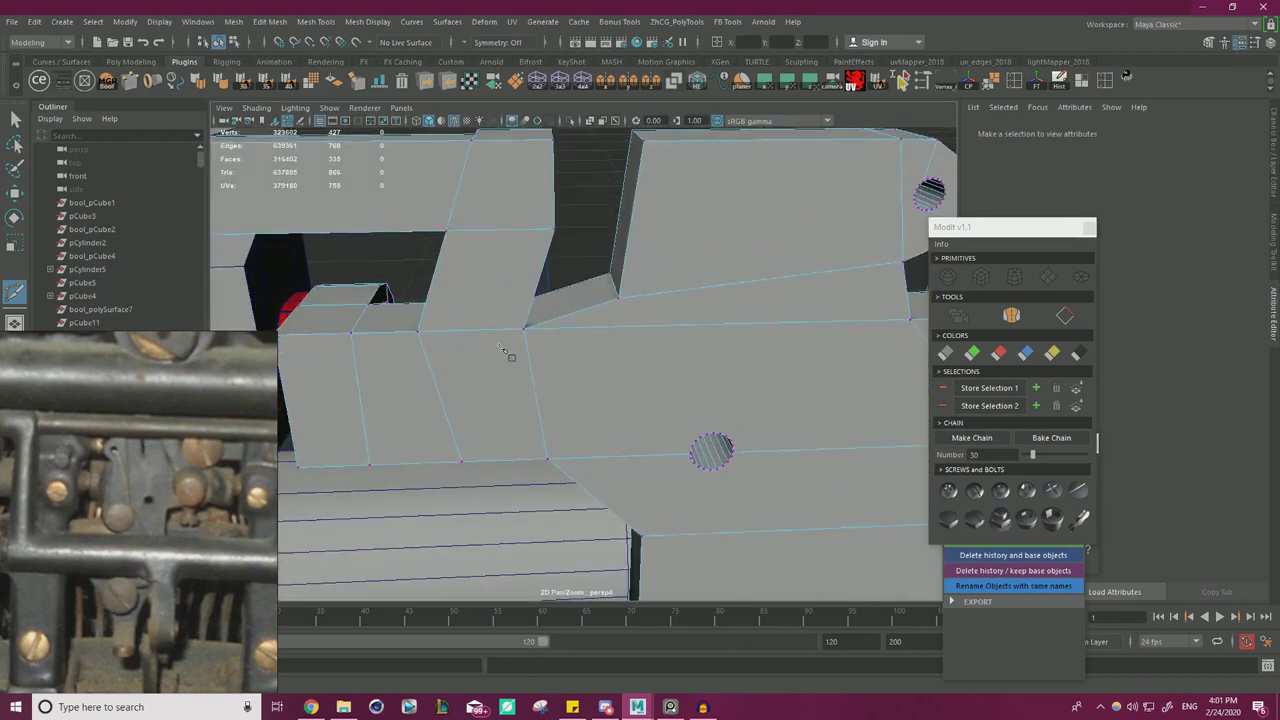
left_click(624, 334)
right_click(636, 398)
key("w")
- Snap the slot's corner vertices onto the new cut points and merge the overlapping vertices
right_click_drag(657, 322, 636, 348)
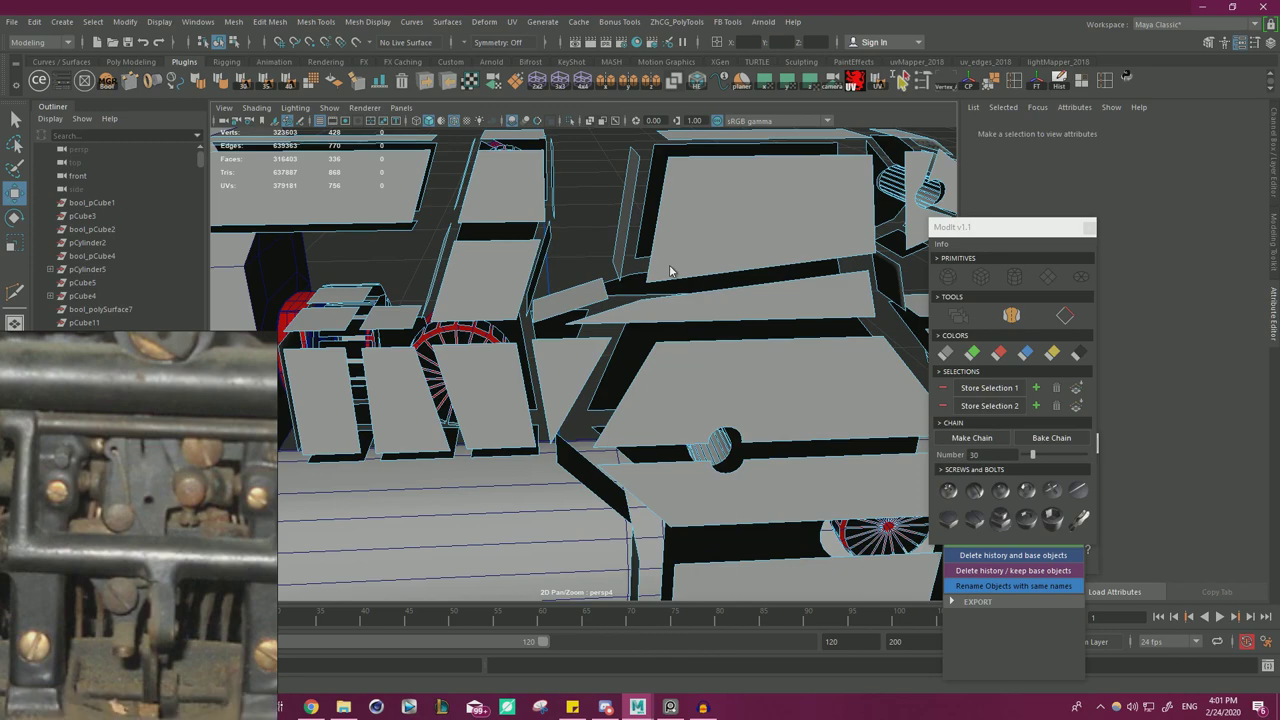
left_click(635, 292)
left_click_drag(617, 283, 518, 285)
key("v")
mouse_move(548, 326)
left_mouse_down()
mouse_move(547, 308)
mouse_move(567, 311)
mouse_move(550, 310)
left_mouse_up()
key("v")
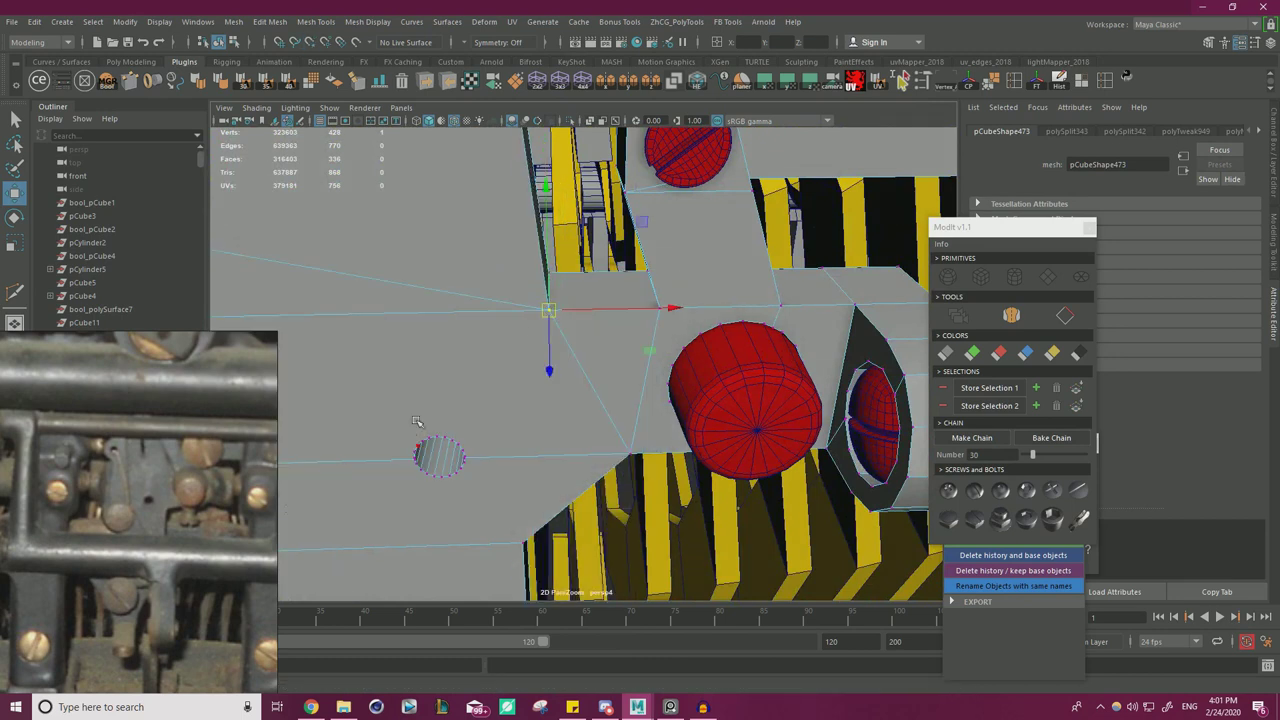
right_click_drag(478, 244, 529, 187, "shift")
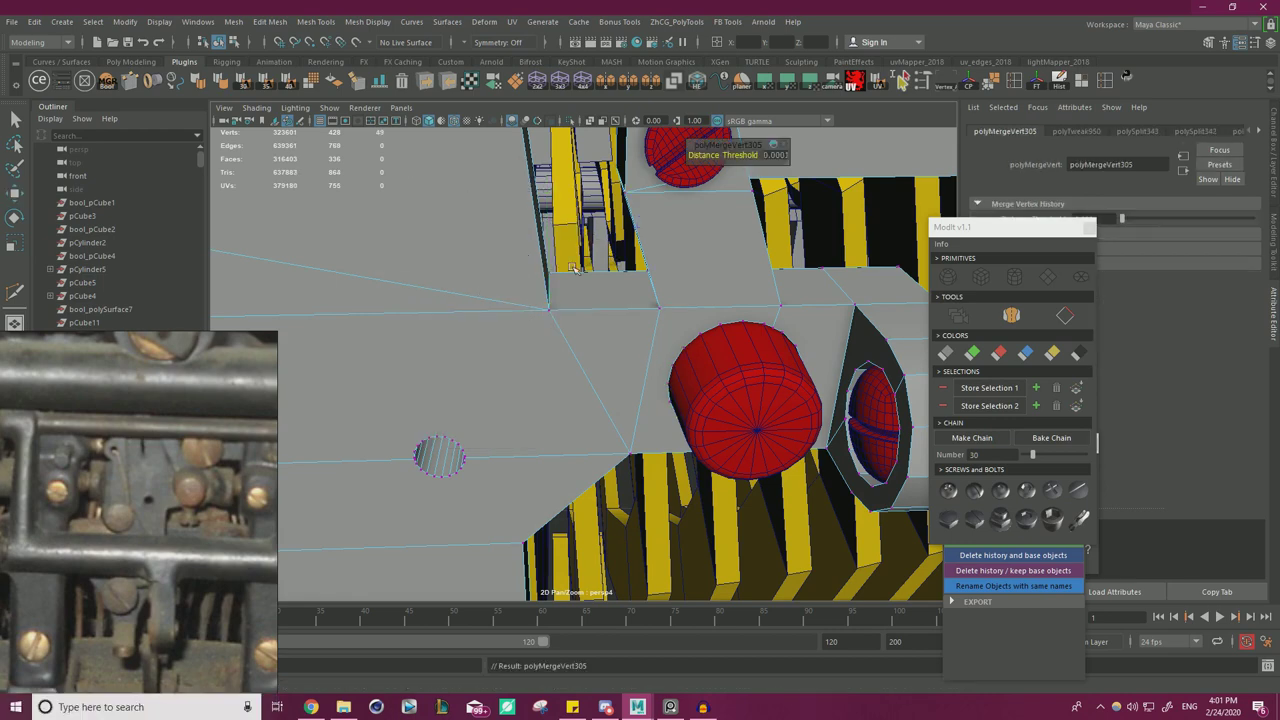
- Move the upper block's slot-side vertices toward the neighbouring screw arm to narrow the slot
left_click_drag(575, 268, 479, 355, "alt")
key("w")
left_click_drag(588, 280, 577, 204)
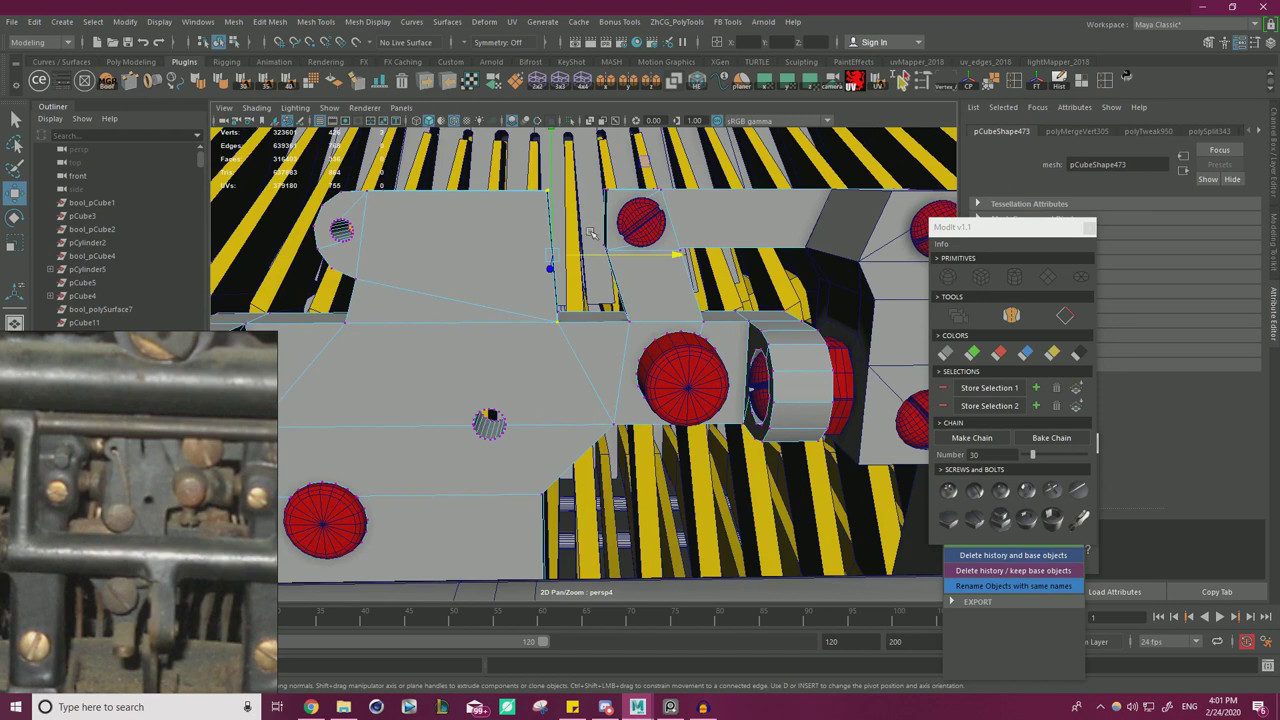
left_click_drag(607, 252, 645, 255)
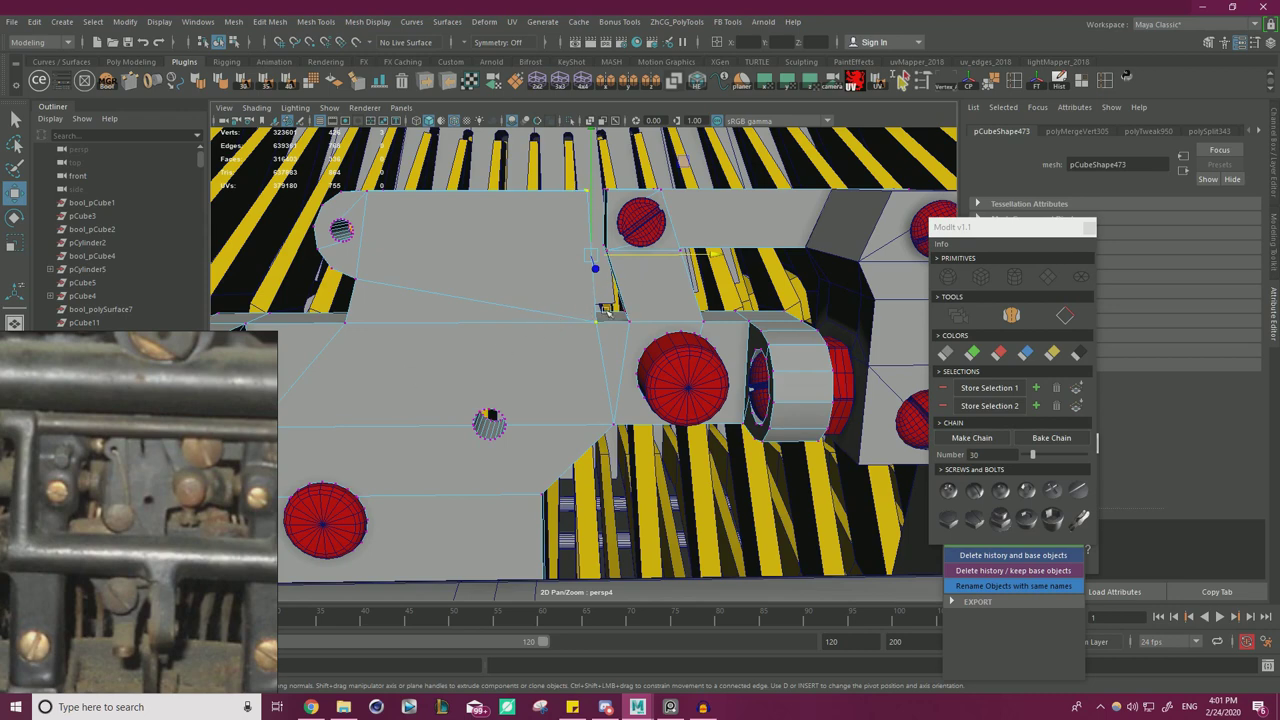
left_click_drag(595, 234, 595, 242)
- Adjust the slot's upper and lower corner vertices on the upper block and on the screw arm
left_click(525, 238)
right_click_drag(522, 237, 468, 234)
left_click_drag(581, 197, 591, 212)
left_click_drag(611, 301, 612, 302)
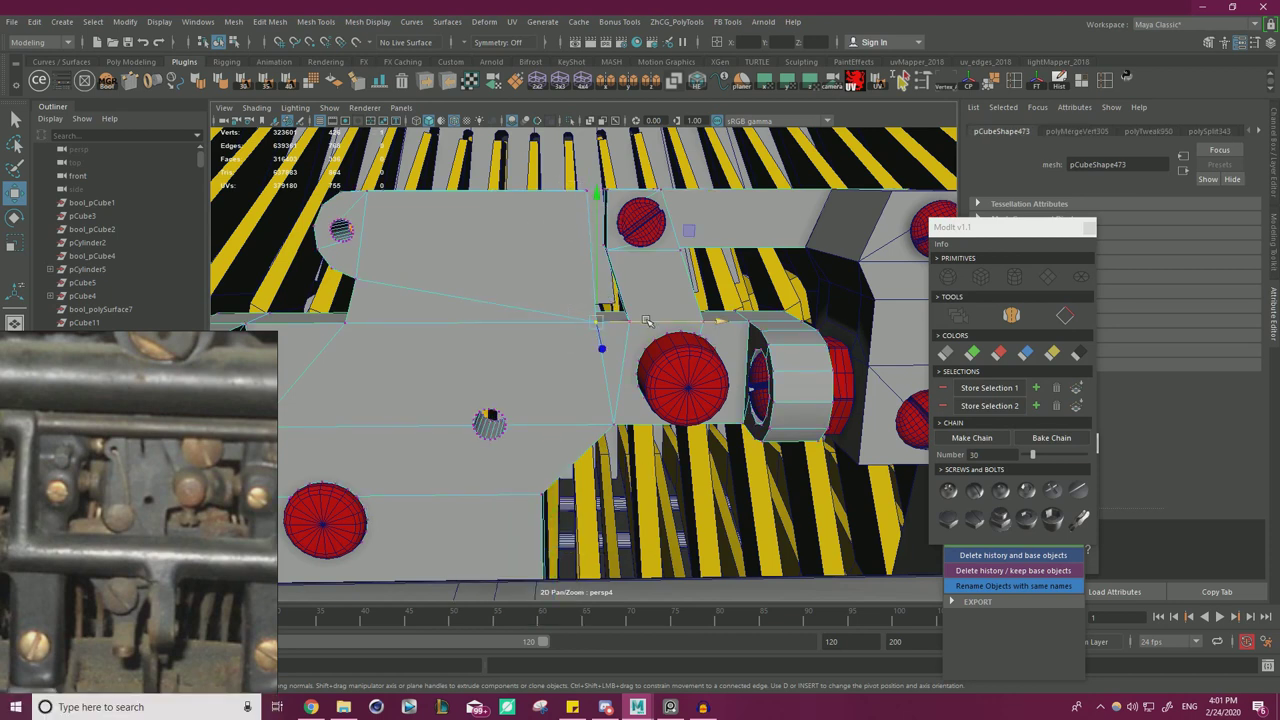
left_click_drag(607, 337, 561, 342)
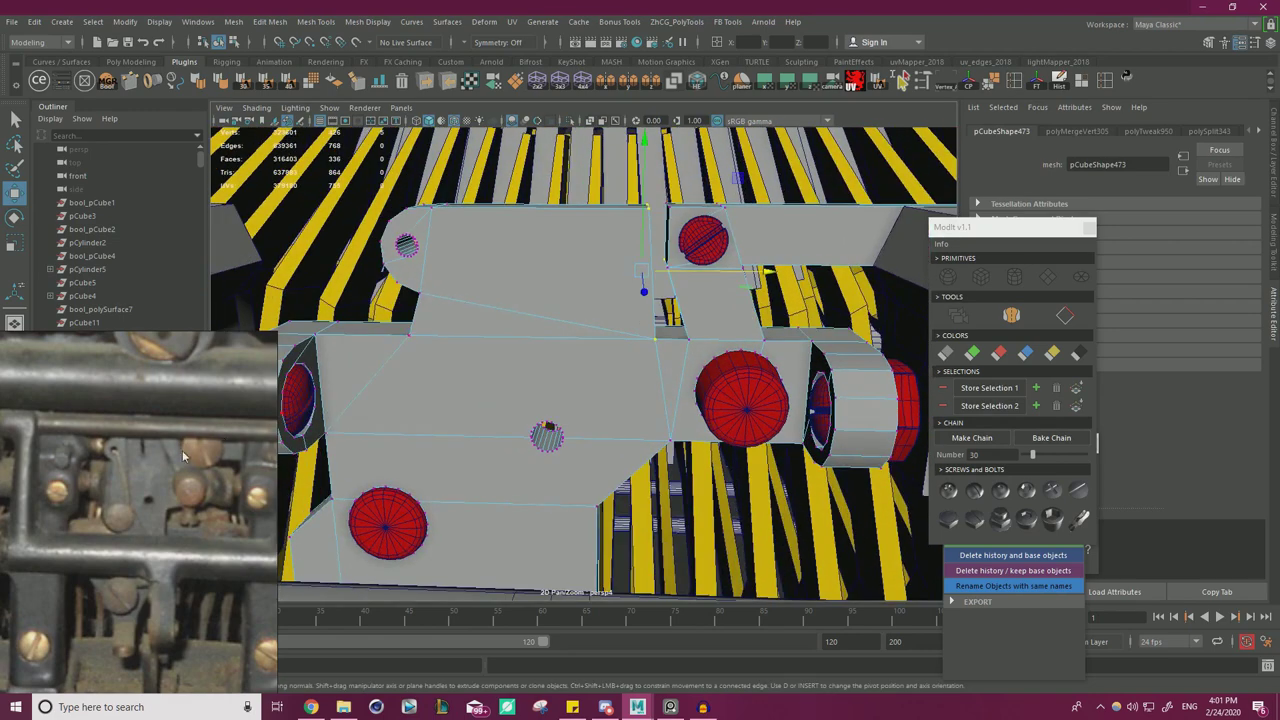
left_click_drag(540, 277, 585, 375, "alt")
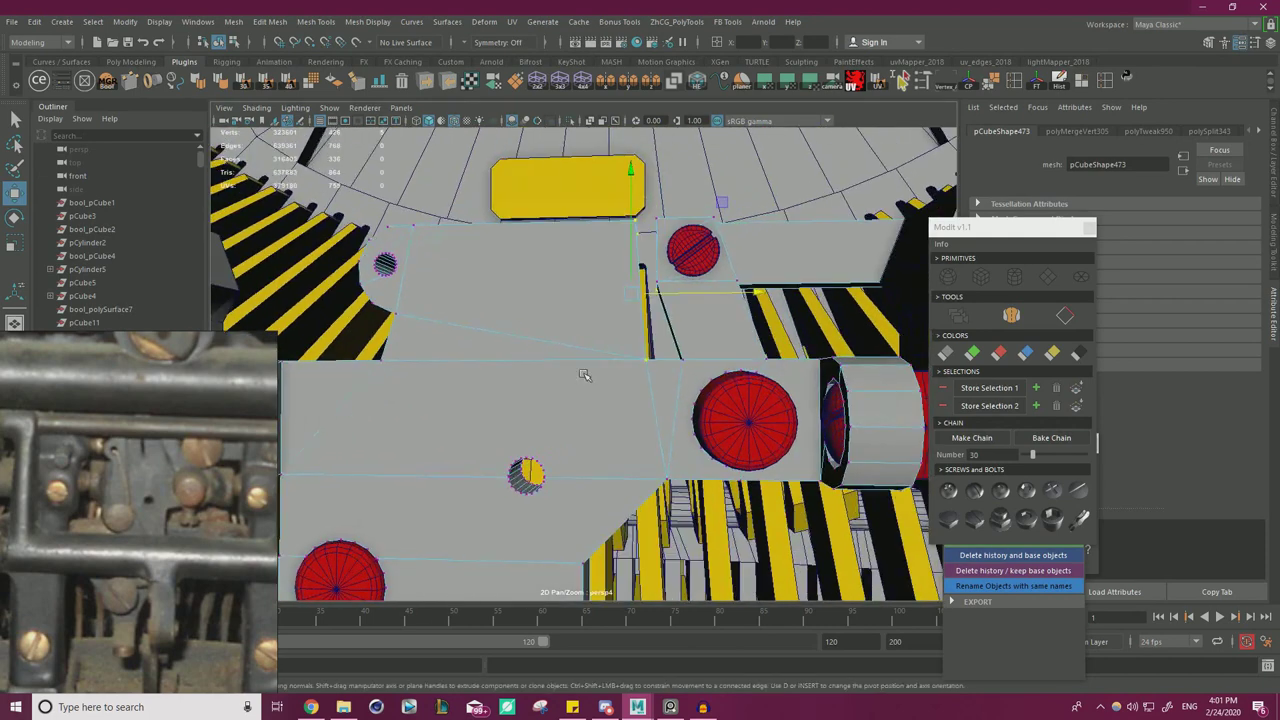
left_click_drag(660, 348, 660, 350)
left_click_drag(650, 245, 652, 247)
left_click_drag(654, 258, 603, 308, "alt")
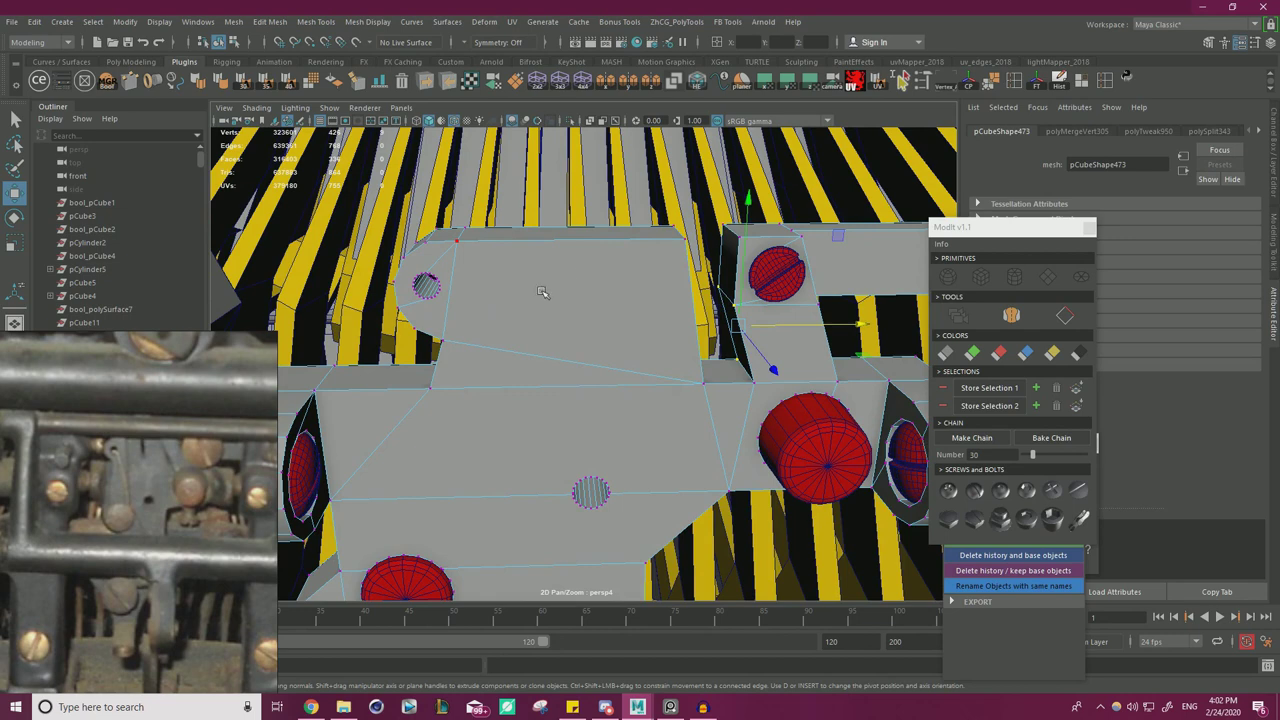
- Insert an edge loop midway along the upper block's top and bevel it into two parallel edges with fraction 0.1
left_click_drag(563, 278, 567, 285, "alt")
key("ctrl+shift+x")
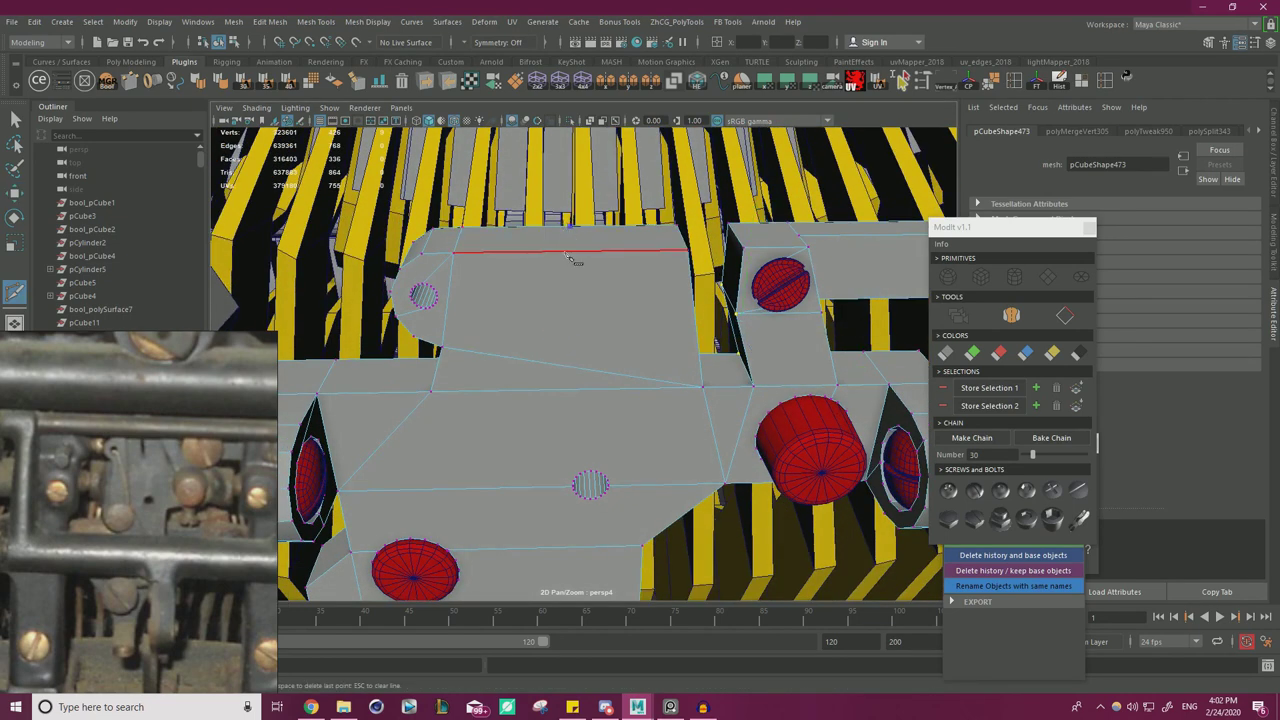
left_click(573, 253, "shift")
key("w")
right_click_drag(580, 273, 580, 240)
left_click(571, 243)
key("ctrl+b")
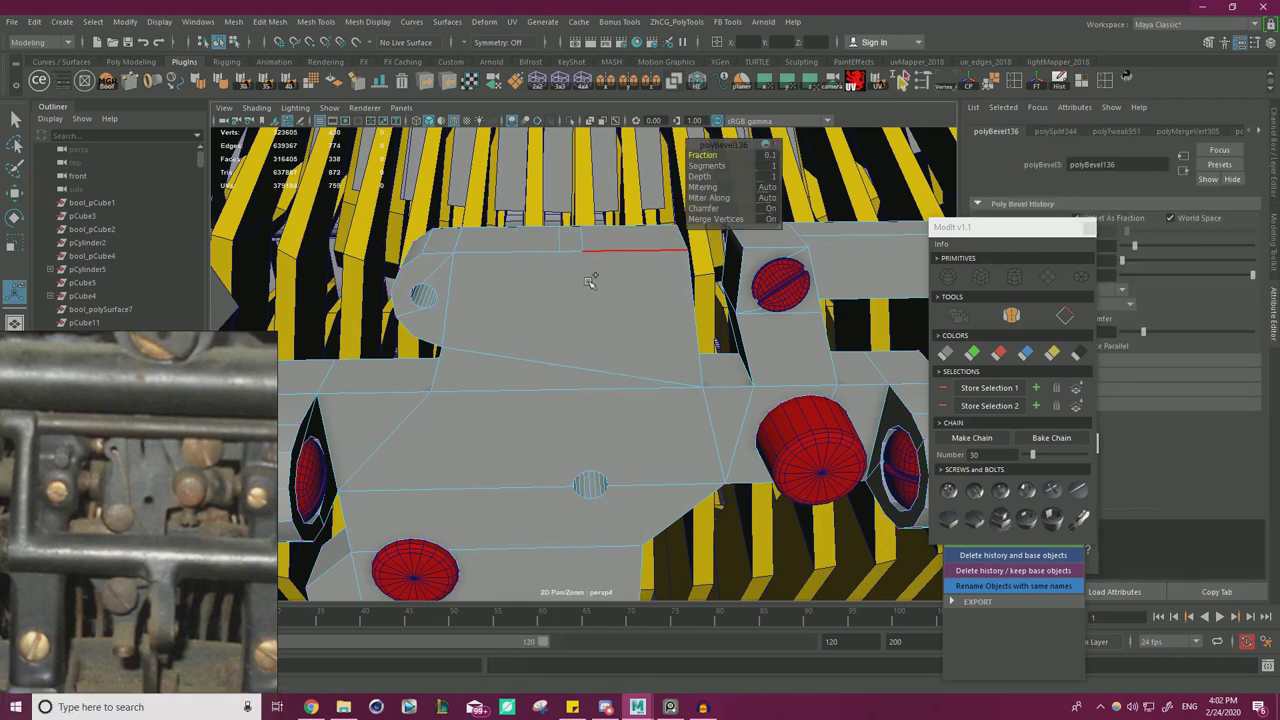
- Cut a short rectangular notch outline below the bevelled strip on the upper block's front and back faces with Multi-Cut
key("ctrl+shift+x")
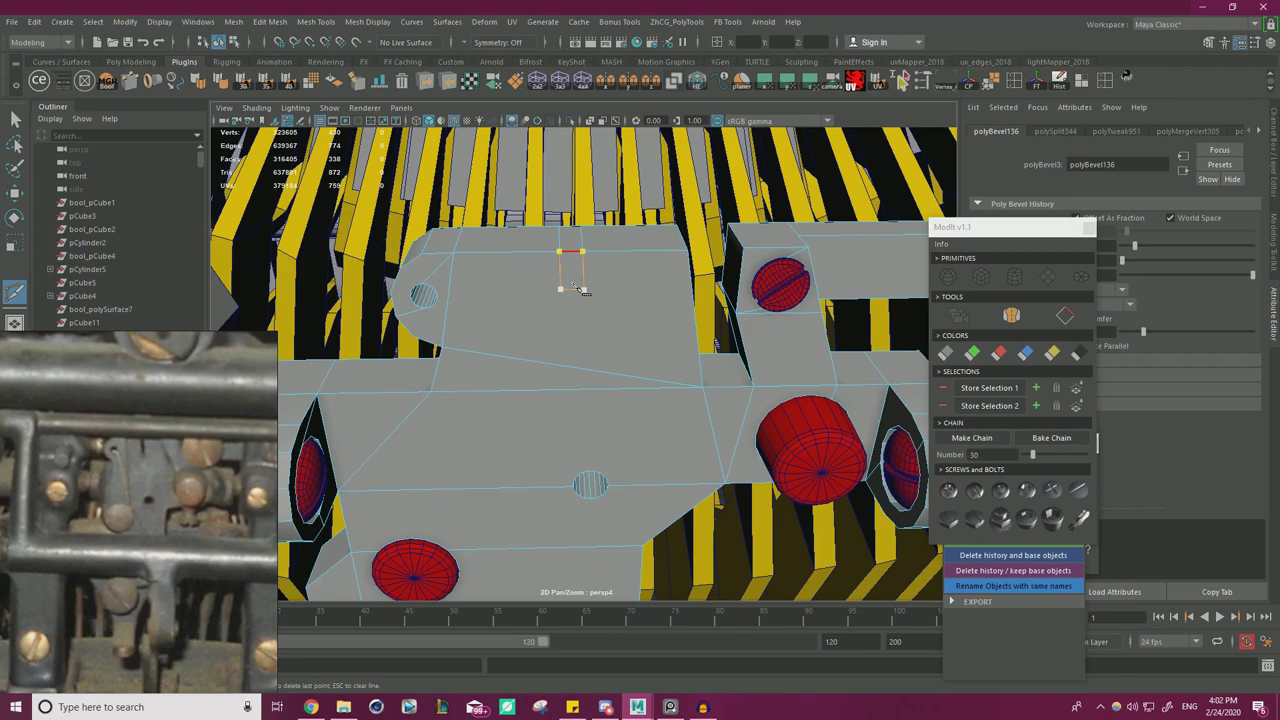
right_click(575, 287)
left_click_drag(507, 295, 433, 317, "alt")
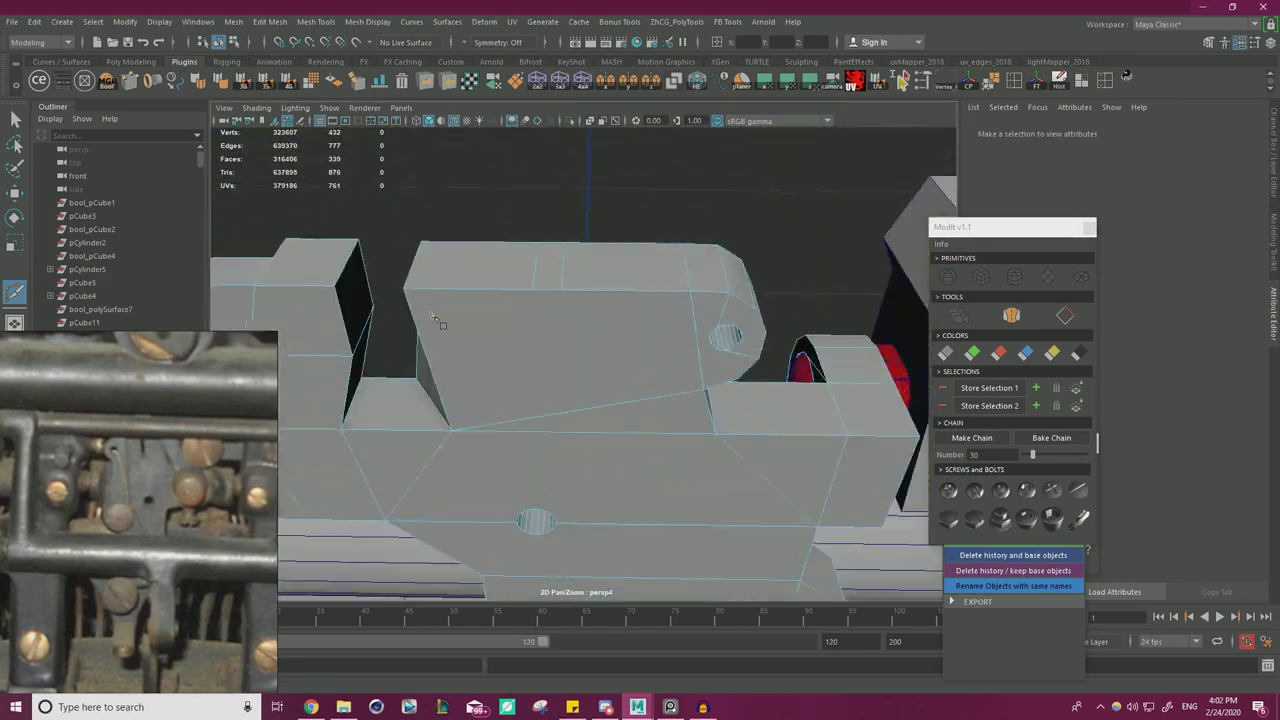
scroll(433, 318, "up", 1)
left_click(520, 272)
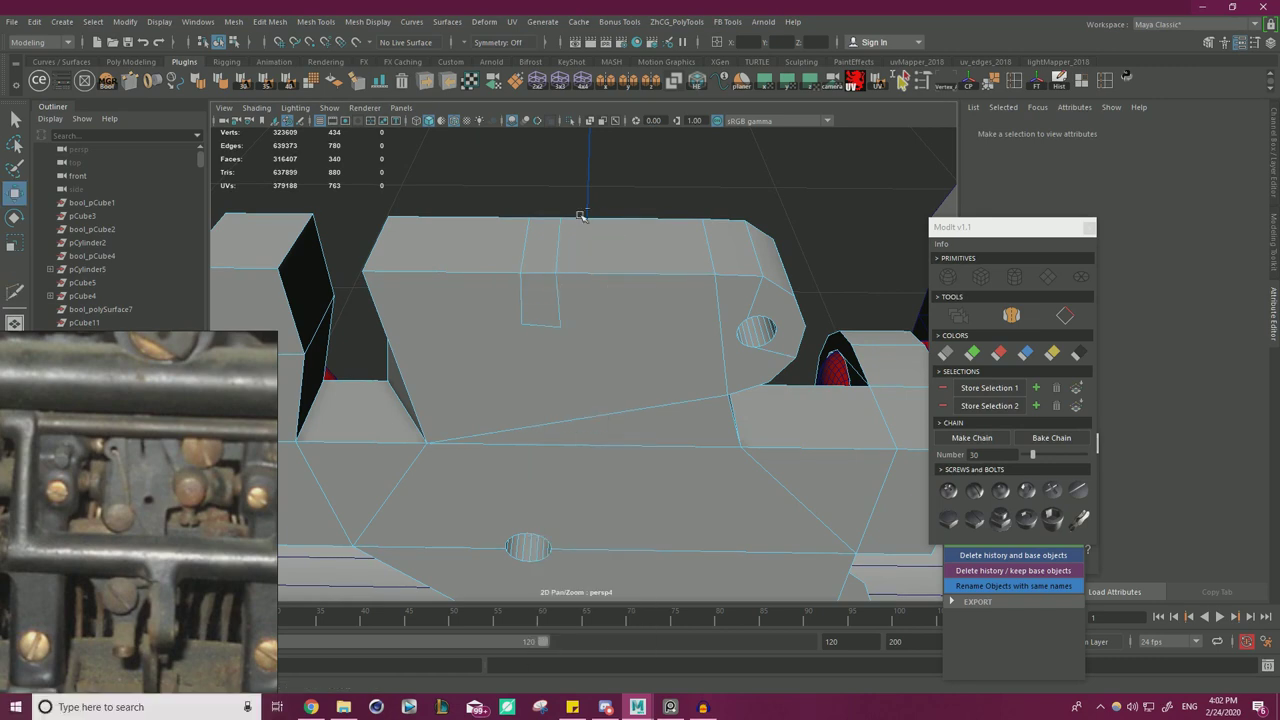
- Straighten the notch outline by scaling its side and bottom edges flat
key("w")
key("r")
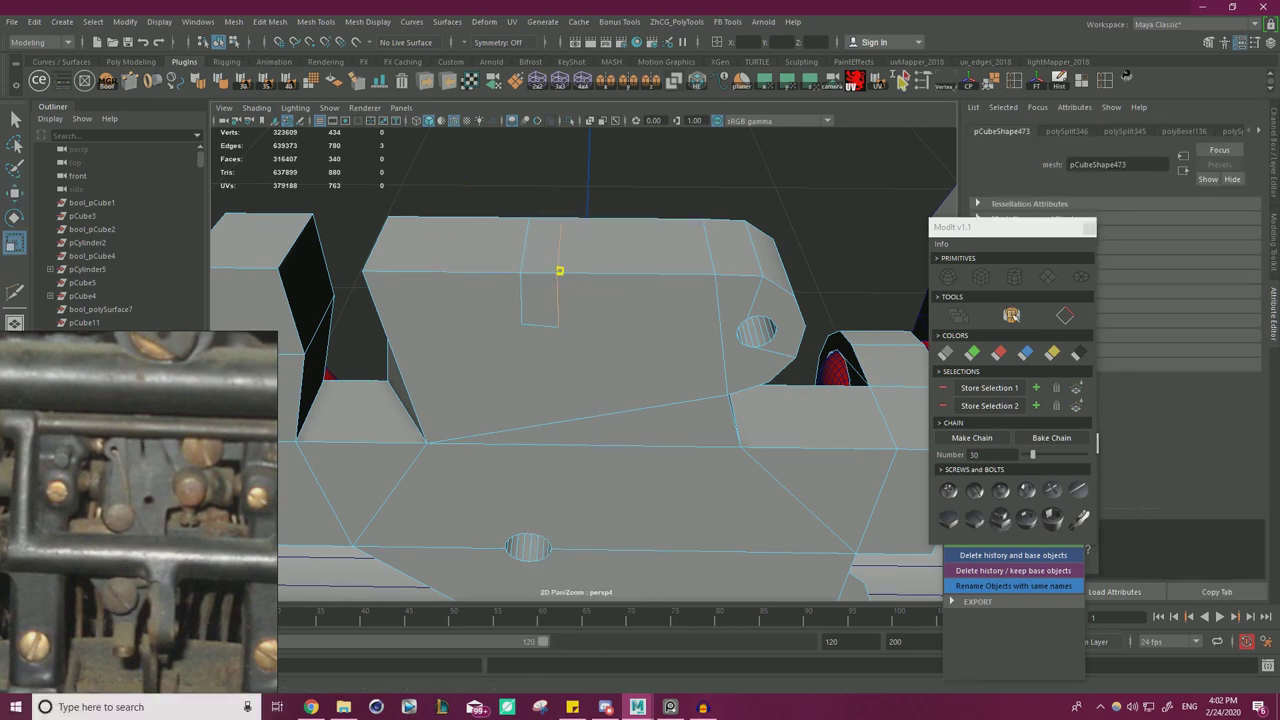
left_click_drag(438, 276, 664, 322)
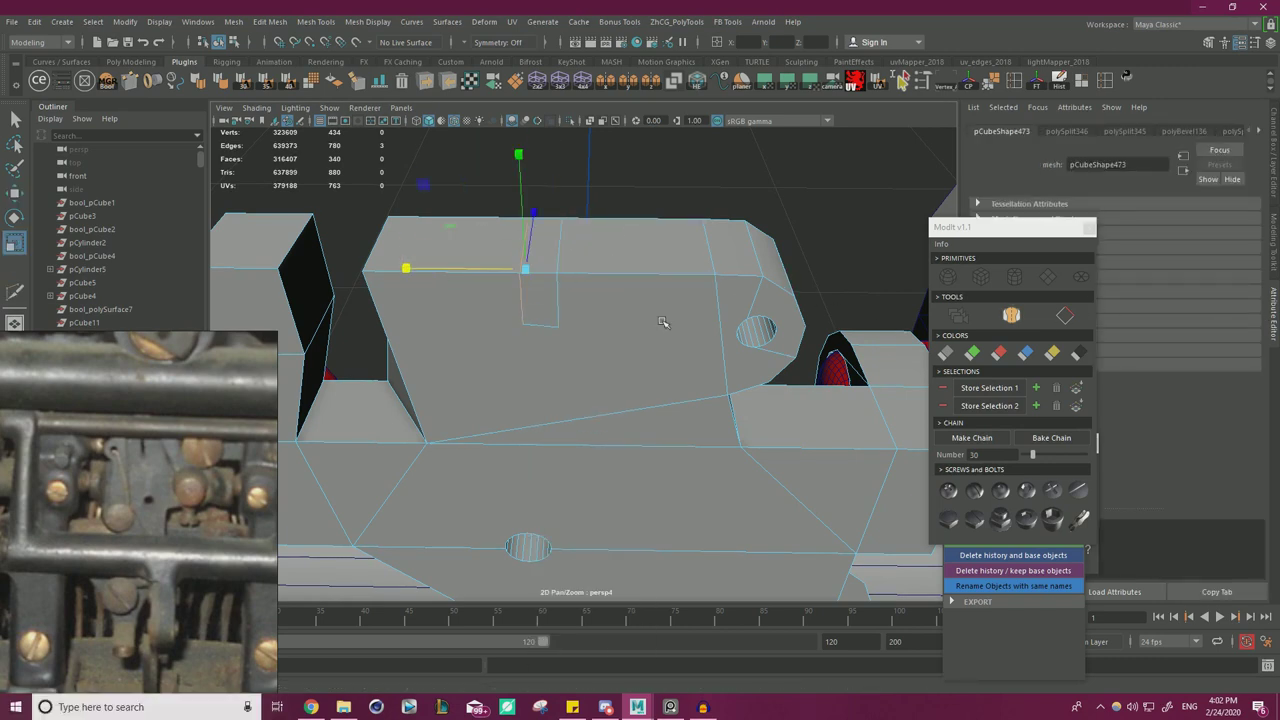
left_click(545, 327)
left_click_drag(535, 218, 480, 352)
left_click_drag(656, 311, 544, 304, "alt")
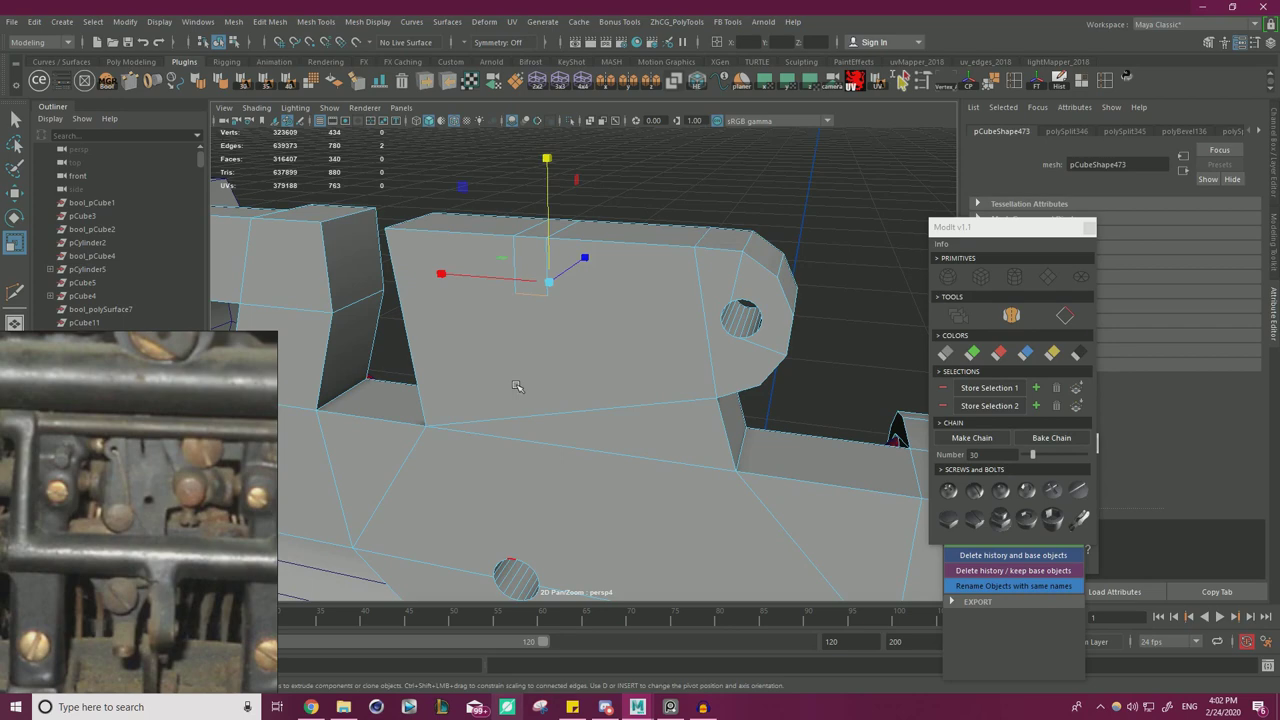
- Delete the outlined front, top and back faces to open a notch in the upper block
key("w")
key("F11")
left_click(531, 278)
left_click_drag(510, 296, 509, 254, "alt")
left_click(585, 226, "shift")
right_click_drag(509, 254, 646, 290, "alt")
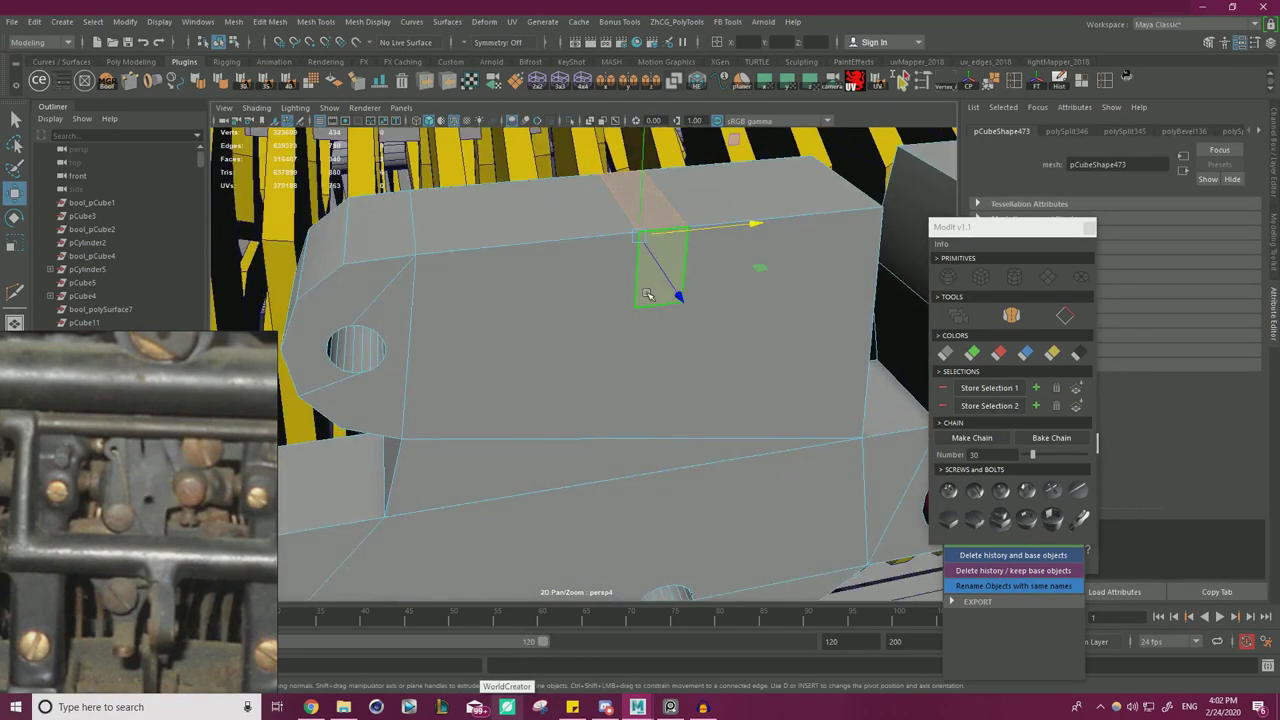
key("Delete")
- Bridge the front and back edges of the open notch to begin closing its inside walls
left_click_drag(640, 284, 500, 276, "alt")
right_click_drag(546, 235, 548, 195)
left_click(610, 222)
left_click_drag(603, 261, 590, 270, "alt")
left_click(589, 289, "shift")
right_click_drag(510, 283, 500, 444, "shift")
left_click_drag(514, 423, 688, 338, "alt")
left_click(660, 230)
left_click_drag(660, 230, 685, 277, "alt")
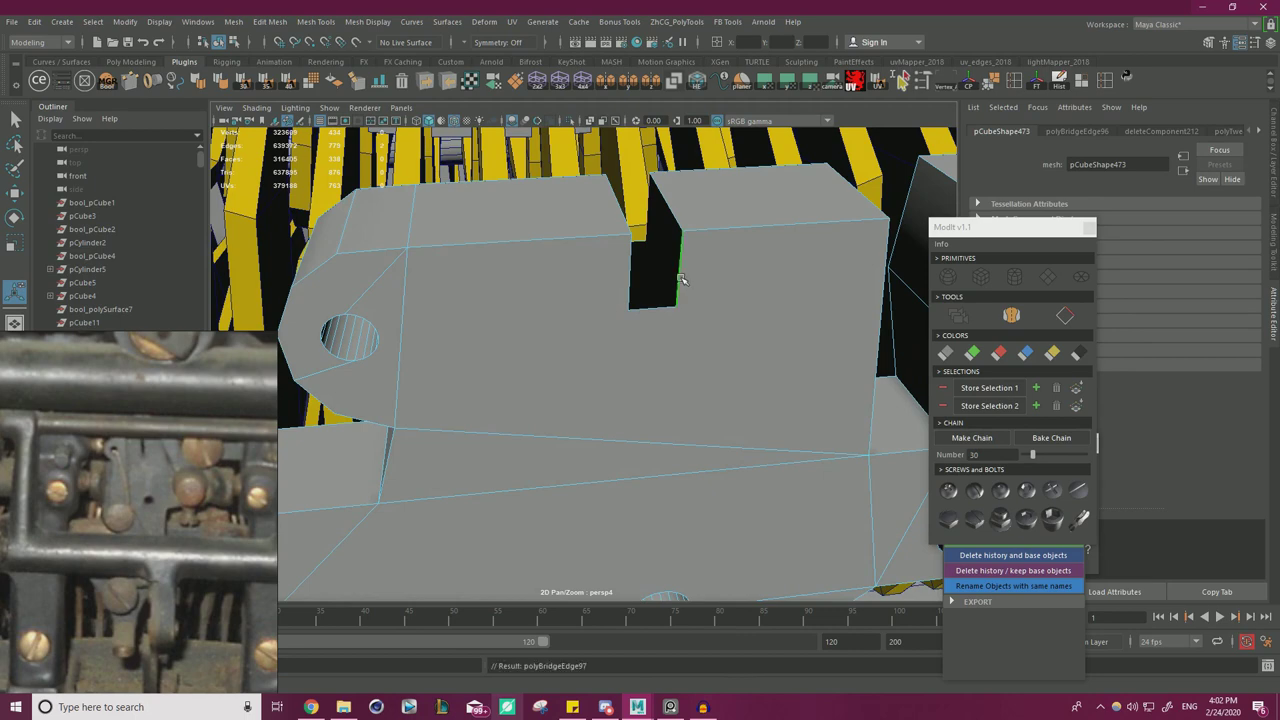
- Bridge the notch's remaining open edges to complete its inner walls and floor
right_click_drag(574, 241, 574, 206)
left_click_drag(619, 242, 642, 251, "alt")
left_click(640, 249)
left_click(625, 314, "shift")
key("g")
right_click_drag(580, 273, 581, 304)
- Scale the notch walls together into a narrow slit and lower its floor to deepen it
left_click_drag(623, 277, 642, 305, "alt")
left_click(614, 254)
left_click(668, 252, "shift")
key("r")
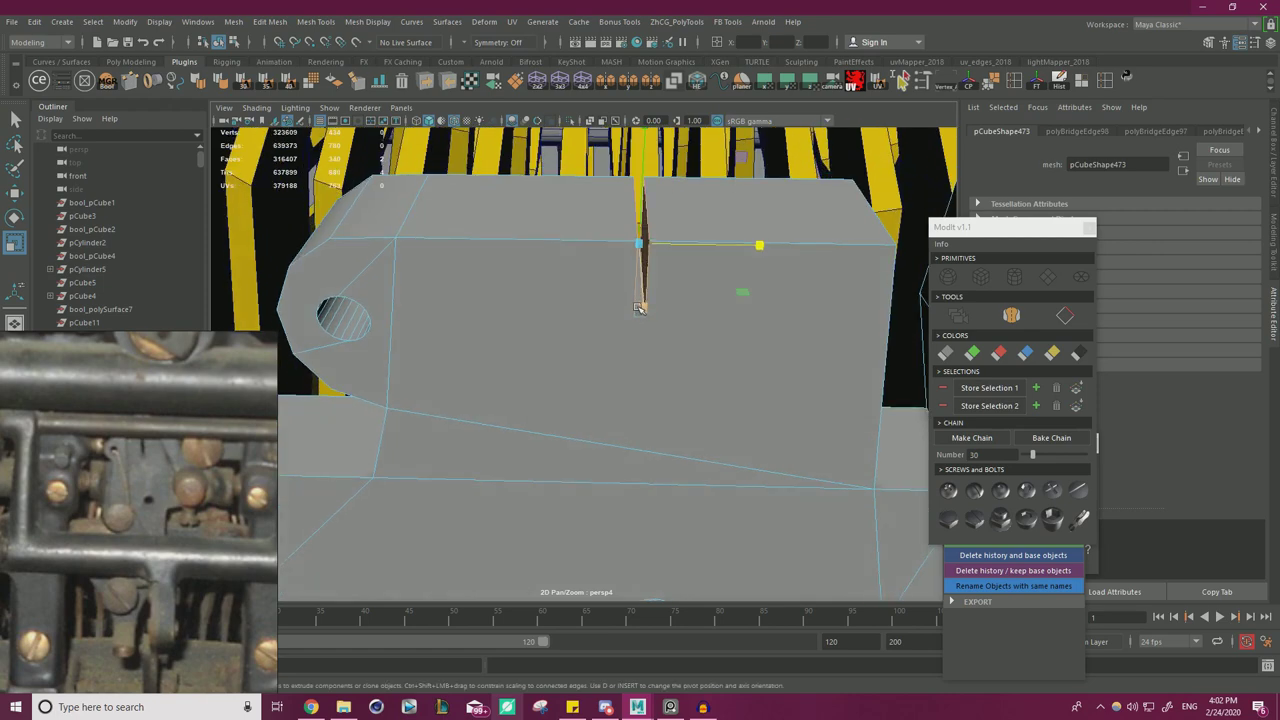
left_click(640, 294)
left_click(638, 302)
key("w")
left_click_drag(640, 228, 634, 258)
- Move the upper block's slot-side corner vertices inward, away from the screw arm, to slant that side and widen the slot
right_click_drag(666, 281, 600, 236, "alt")
left_click_drag(600, 236, 570, 268, "alt")
right_click_drag(574, 264, 535, 265)
left_click_drag(630, 340, 628, 338)
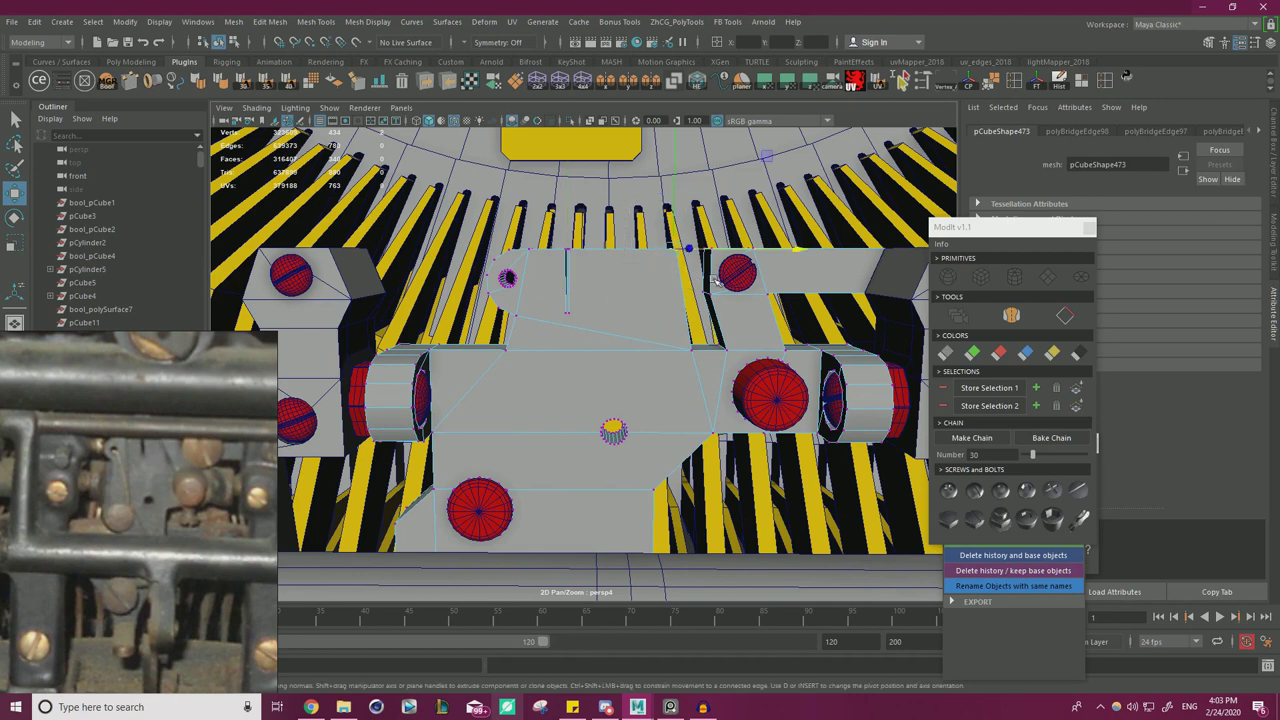
left_click_drag(724, 255, 691, 256)
left_click_drag(724, 348, 702, 344)
left_click_drag(604, 211, 701, 368)
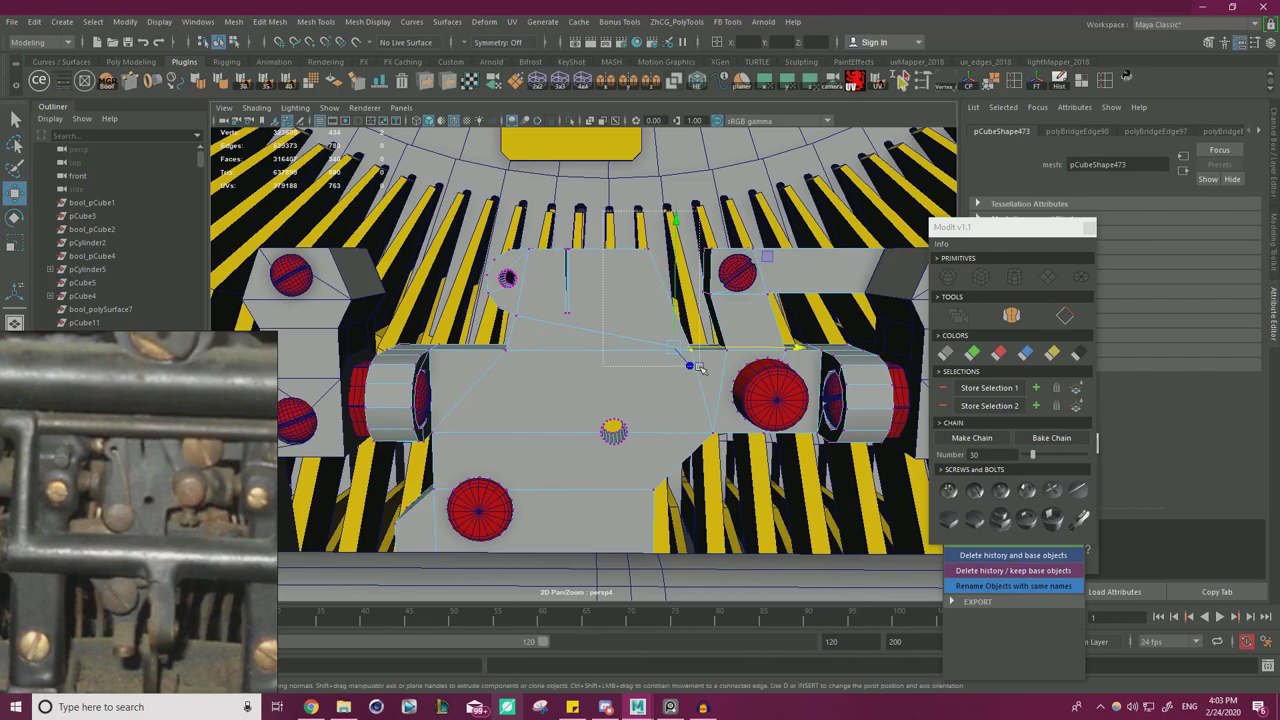
left_click_drag(733, 293, 343, 286)
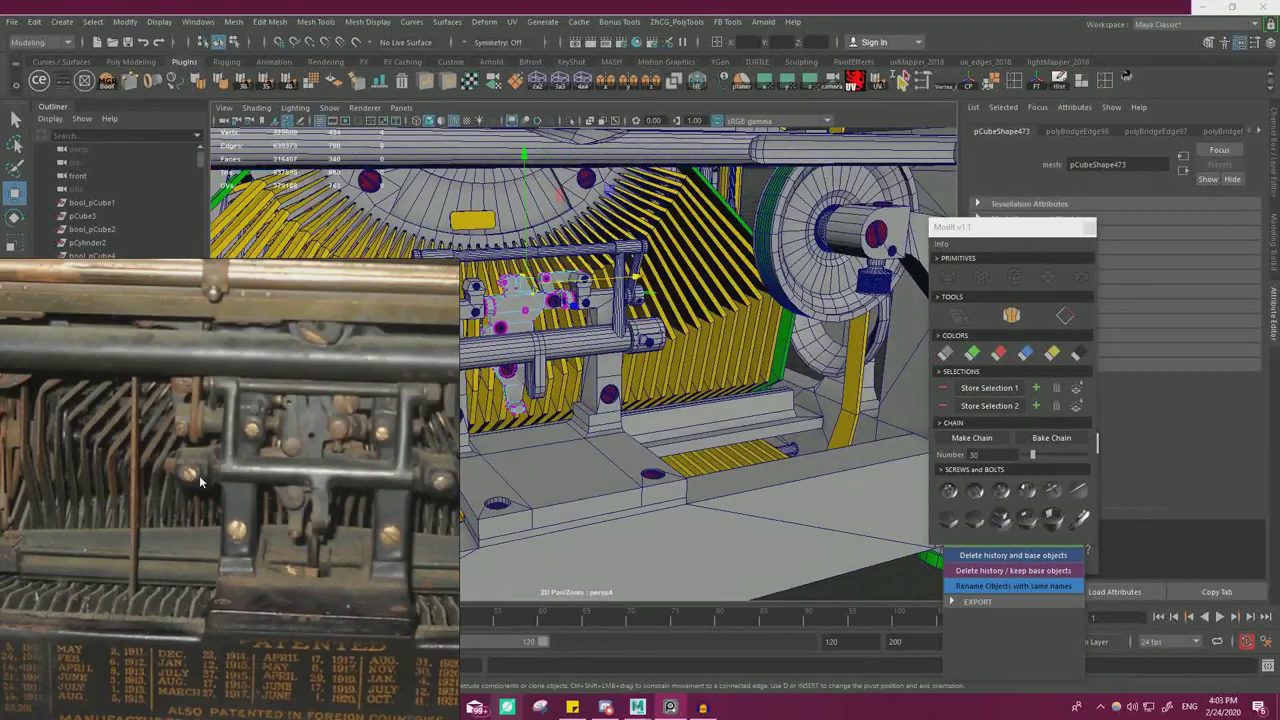
- Extrude the side faces of the clamp cylinder on the horizontal rod outward into a block, following the reference photo
right_click_drag(236, 446, 2, 487)
scroll(520, 370, "up", 4)
left_click_drag(500, 375, 719, 371, "alt")
left_click(720, 350)
right_click_drag(697, 322, 700, 356)
left_click_drag(703, 323, 409, 398, "alt")
key("r")
key("w")
left_click_drag(682, 407, 650, 408)
left_click_drag(645, 365, 690, 375, "alt")
- Insert an edge loop near the outer end of the clamp's block and scale the loop flat
key("ctrl+shift+x")
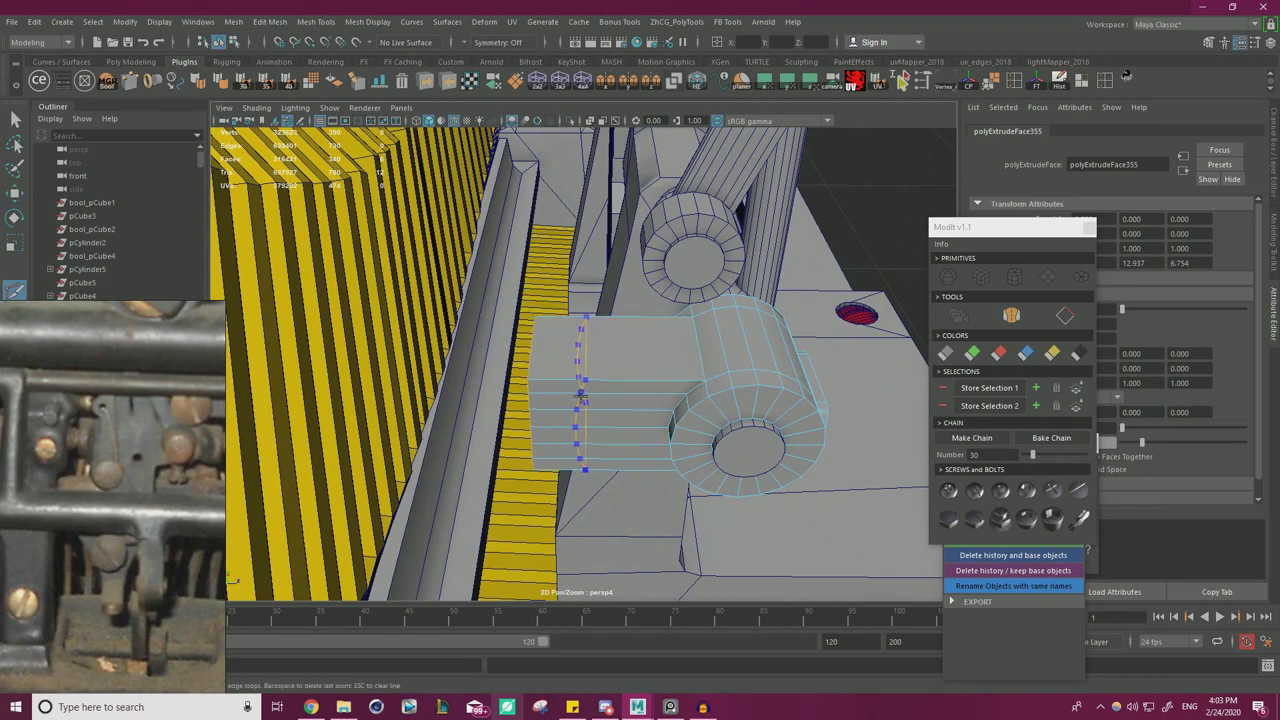
key("w")
right_click_drag(597, 360, 594, 332)
double_click(586, 344)
key("r")
left_click_drag(698, 394, 174, 355)
key("w")
- Frame the clamp cylinder with its extruded block and isolate it in the viewport
right_click_drag(635, 388, 520, 385, "alt")
left_click_drag(720, 370, 570, 315, "alt")
right_click_drag(570, 315, 588, 315, "alt")
left_click_drag(586, 315, 521, 329, "alt")
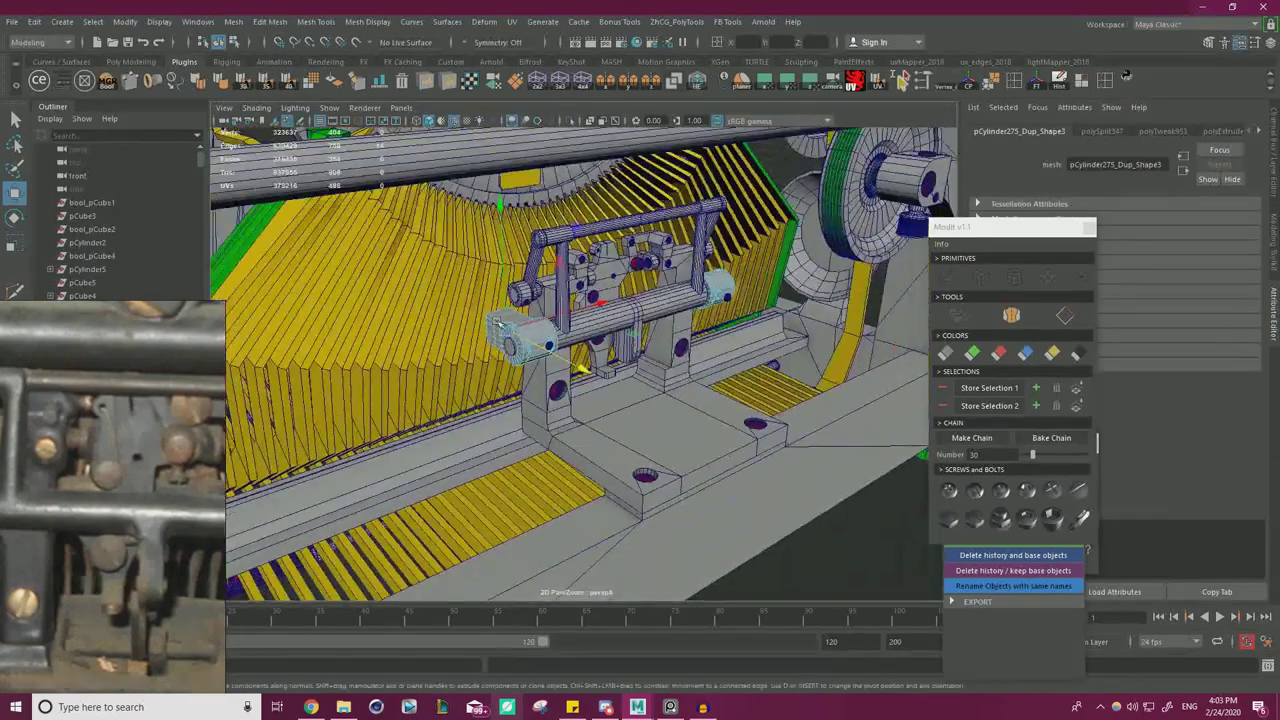
key("f")
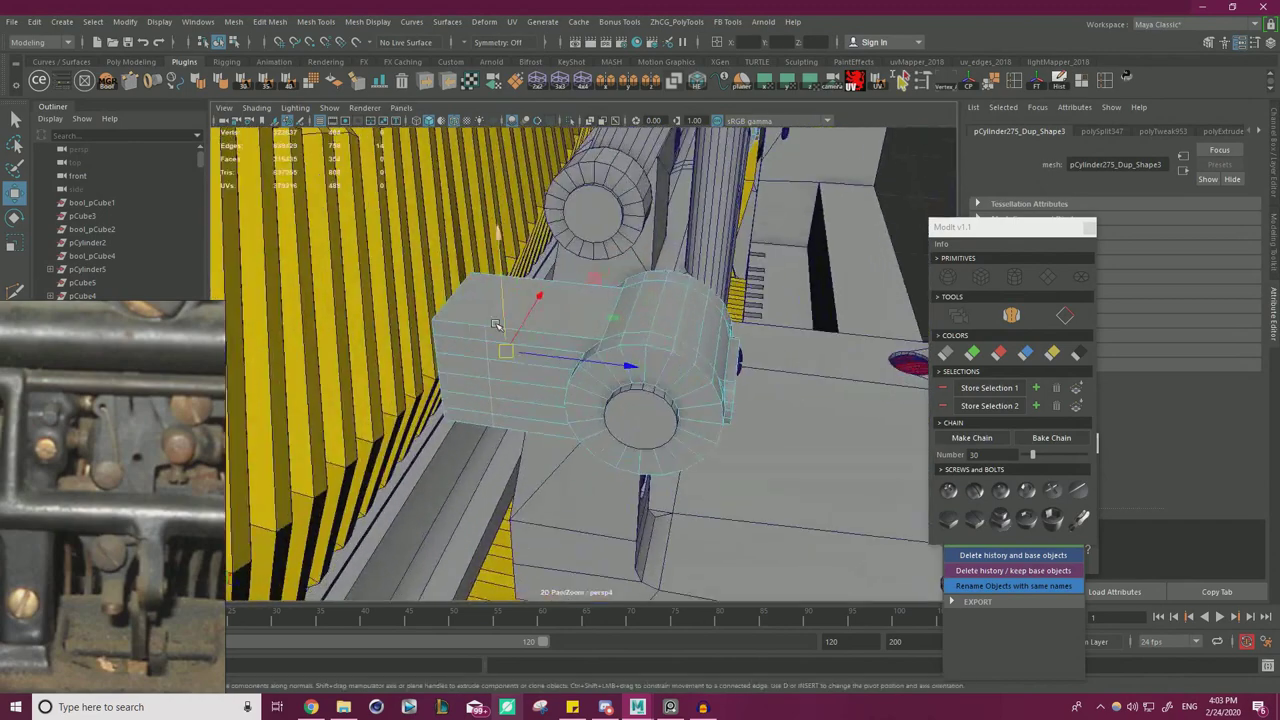
left_click_drag(508, 264, 478, 137, "alt")
left_click(571, 121)
left_click_drag(535, 325, 588, 344, "alt")
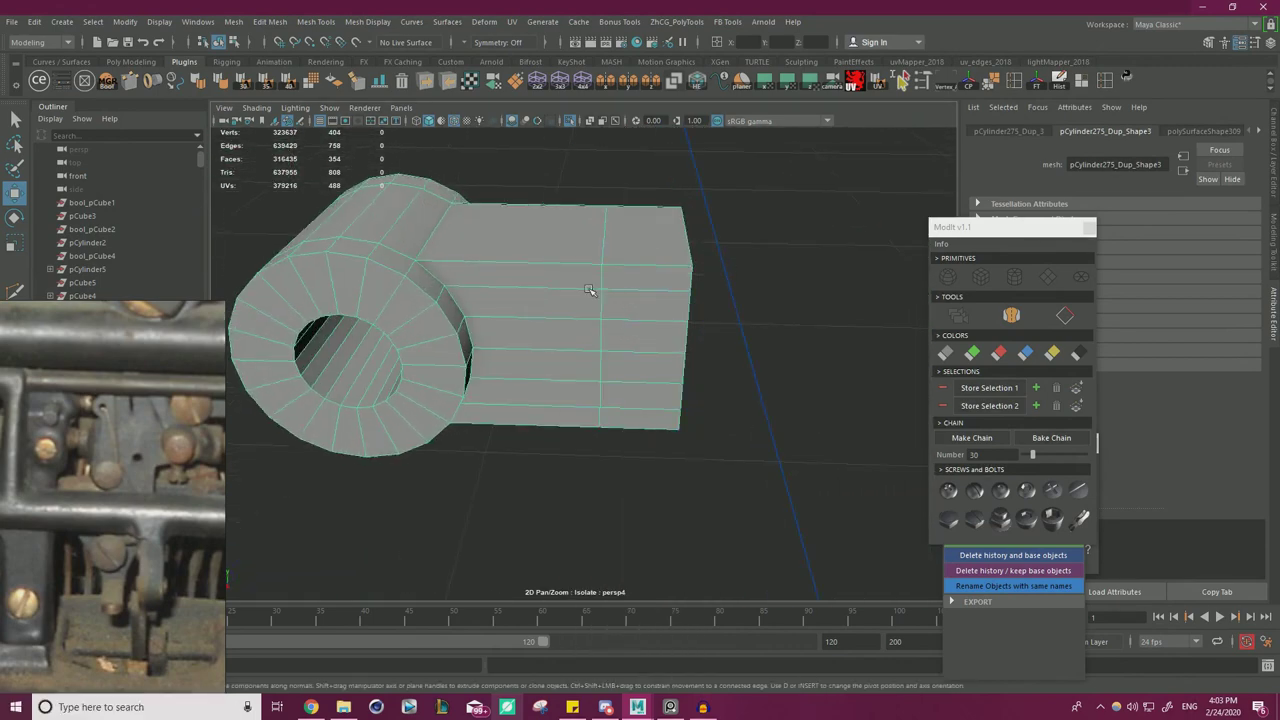
- Snap the new loop's intermediate vertices on the block's side to the loop's upper and lower corner vertices
left_click_drag(604, 291, 604, 269)
left_click_drag(603, 406, 603, 427)
left_click_drag(602, 382, 605, 431)
key("v")
left_click(602, 352)
key("v")
left_click_drag(604, 373, 599, 429)
left_click(604, 320)
key("v")
left_click_drag(603, 320, 603, 266)
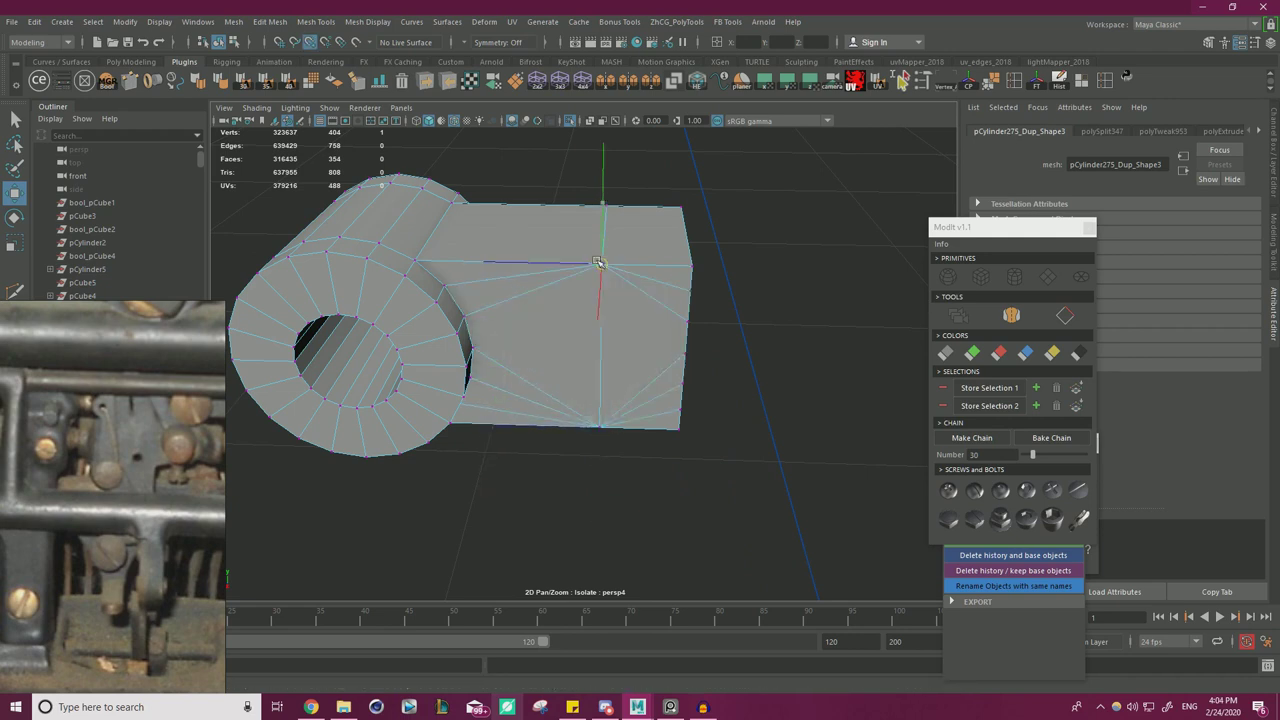
- Snap the intermediate vertices along the block's vertical end edge to its upper and lower corners
left_click_drag(655, 368, 565, 380, "alt")
left_click_drag(600, 430, 600, 268)
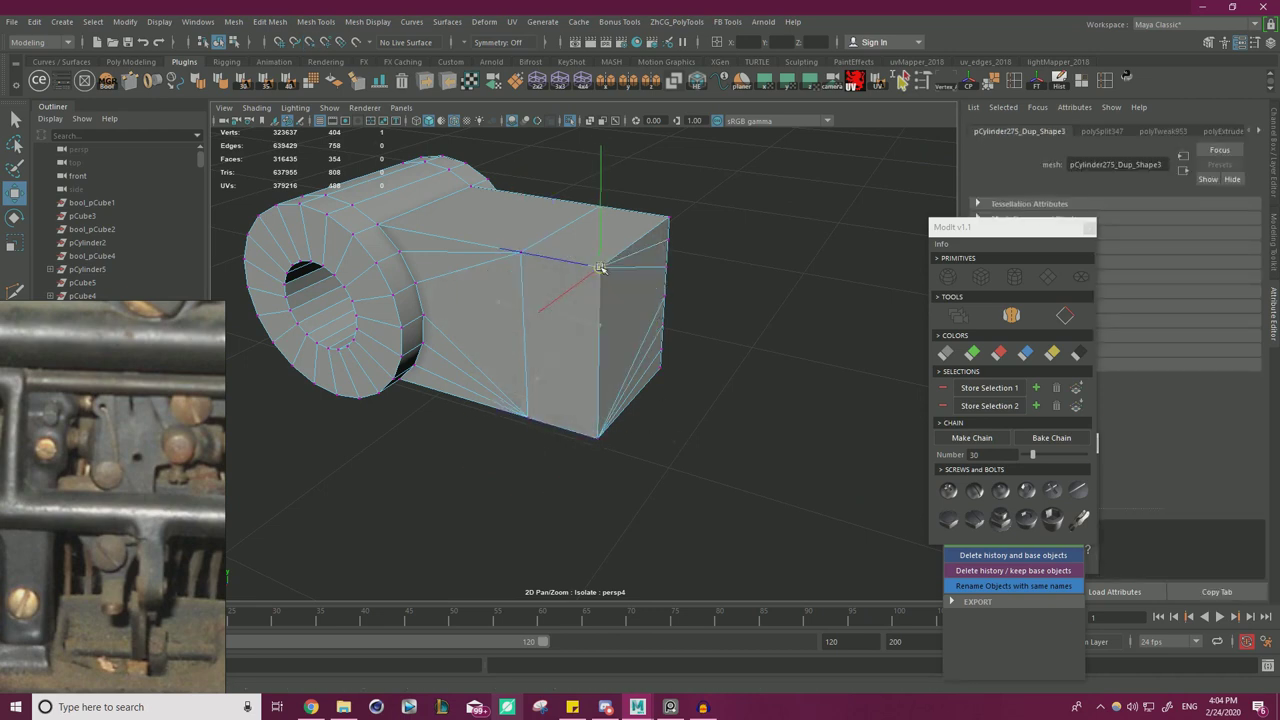
left_click_drag(645, 316, 613, 423, "alt")
left_click(611, 386)
left_click(613, 362)
left_click(613, 363)
key("v")
left_click_drag(611, 364, 611, 424)
- Snap the remaining intermediate vertices on the block's other side to their upper and lower corner vertices
left_click_drag(528, 448, 560, 437, "alt")
left_click(583, 444)
left_click(558, 396)
left_click(603, 458)
left_click(560, 371)
left_click_drag(558, 370, 558, 436)
left_click(625, 469)
left_click(557, 313)
left_click_drag(556, 312, 555, 291)
left_click(556, 343)
key("v")
left_click_drag(556, 342, 552, 296)
right_click_drag(640, 354, 560, 350, "alt")
- Select the block's vertices and merge the overlapping ones
left_click_drag(560, 350, 760, 468, "alt")
left_click_drag(363, 186, 705, 460)
right_click_drag(744, 285, 778, 218, "shift")
- Select the block's outer faces and scale them narrower to form a slimmer arm
right_click_drag(575, 322, 585, 350)
left_click_drag(655, 285, 560, 410)
left_click_drag(650, 335, 580, 371, "alt")
right_click_drag(580, 371, 640, 384, "alt")
left_click_drag(640, 384, 728, 442, "alt")
left_click_drag(728, 442, 565, 248)
key("r")
left_click_drag(681, 296, 538, 424, "alt")
left_click_drag(446, 356, 479, 343)
key("w")
- Return to object mode, leave isolation and compare the clamp's arm with the reference photo
left_click_drag(575, 342, 335, 305, "alt")
right_click_drag(648, 309, 735, 272)
left_click(573, 121)
left_click_drag(604, 236, 405, 268, "alt")
right_click_drag(405, 268, 538, 299, "alt")
left_click_drag(538, 299, 612, 303, "alt")
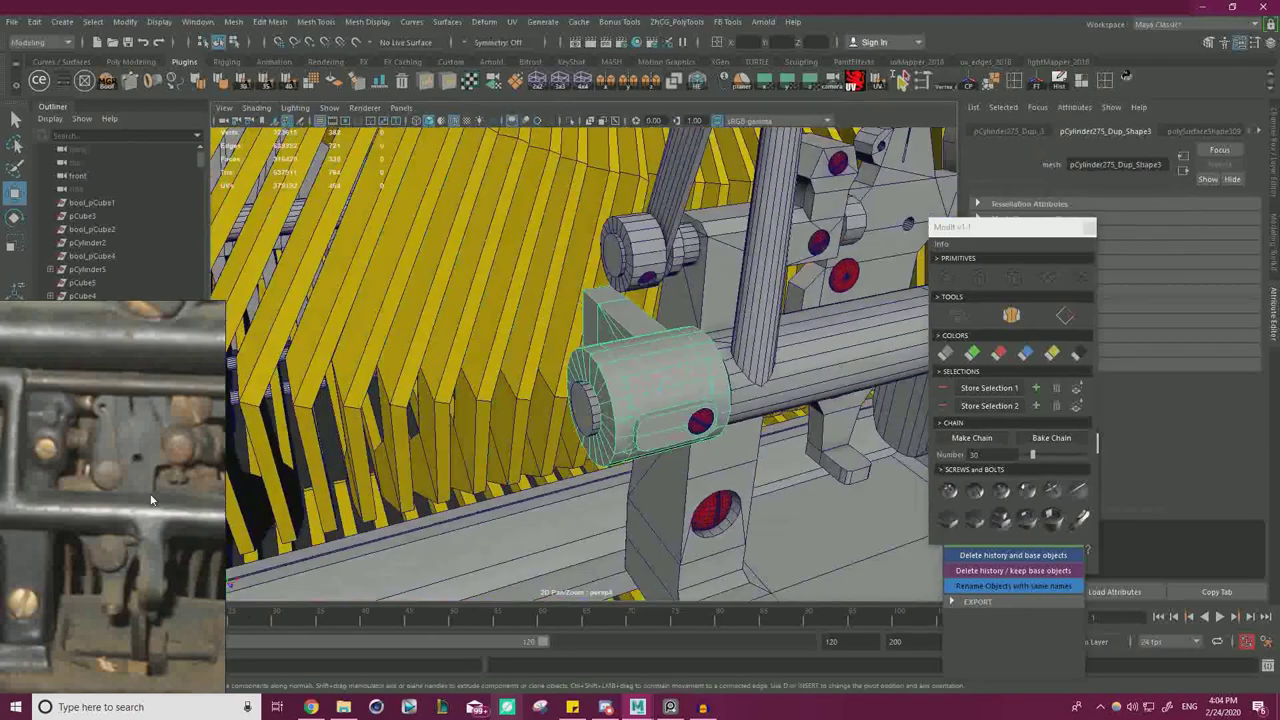
right_click_drag(153, 500, 214, 434)
scroll(178, 430, "down", 1)
scroll(142, 424, "up", 1)
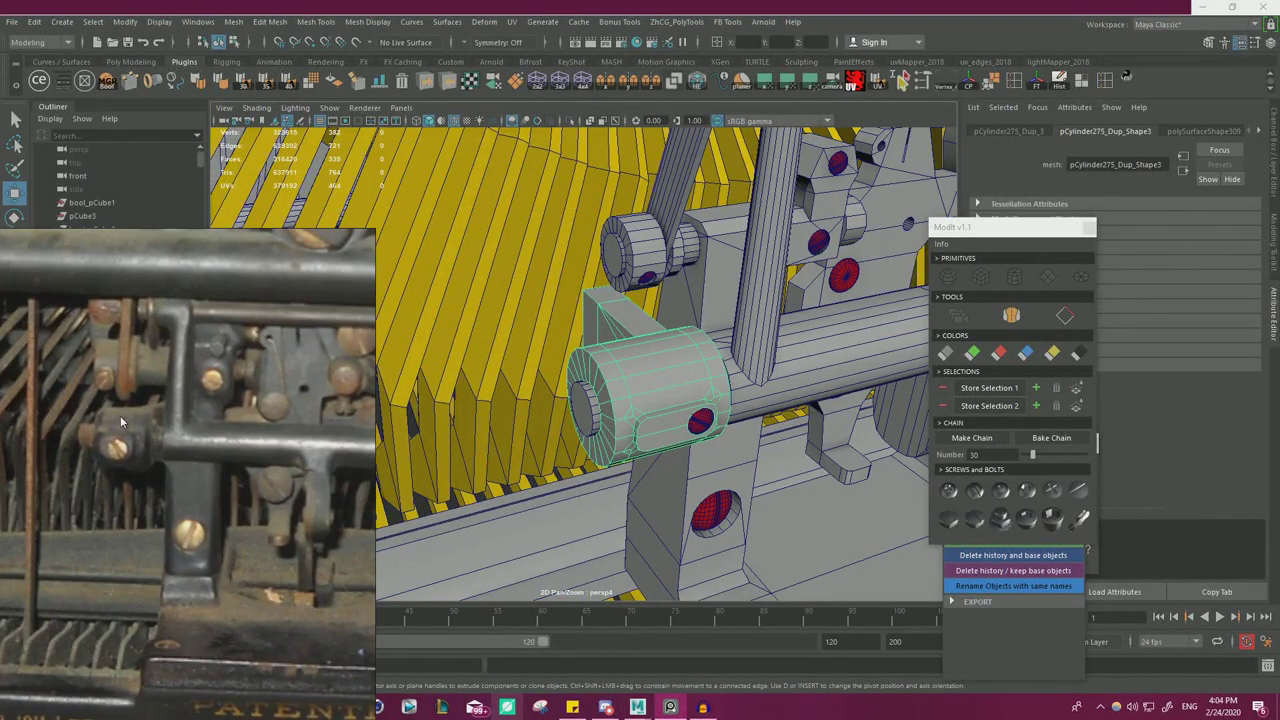
- Shift the vertical edge at the arm's outer end slightly along the arm's length
left_click_drag(700, 316, 786, 340, "alt")
right_click_drag(626, 305, 624, 264)
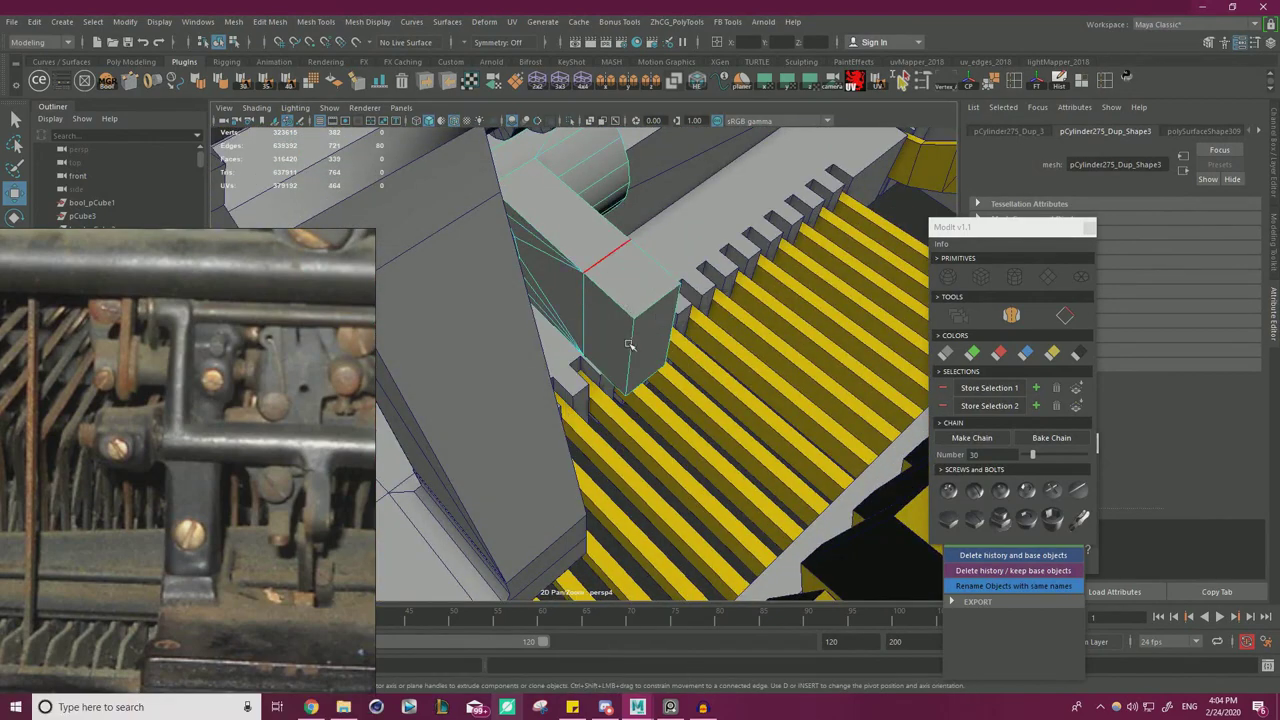
left_click_drag(690, 320, 665, 405, "alt")
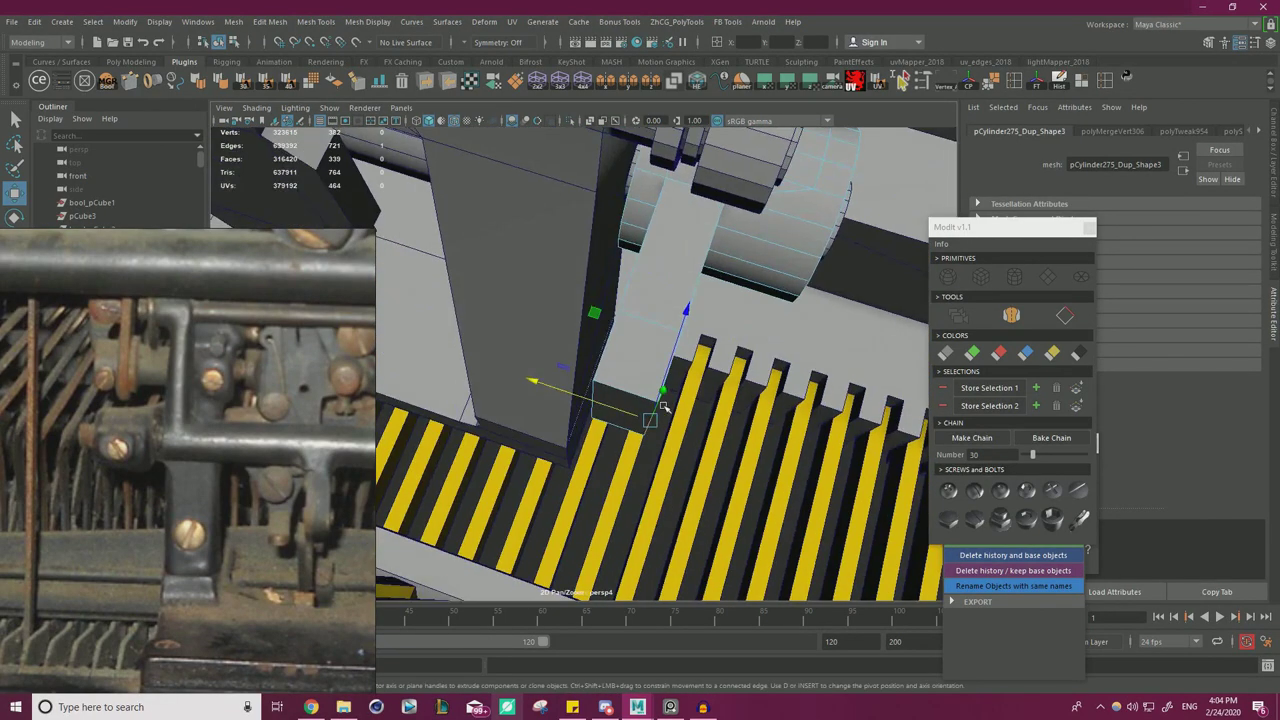
left_click_drag(699, 312, 701, 306)
left_click_drag(699, 308, 785, 290, "alt")
left_click_drag(675, 285, 738, 298, "alt")
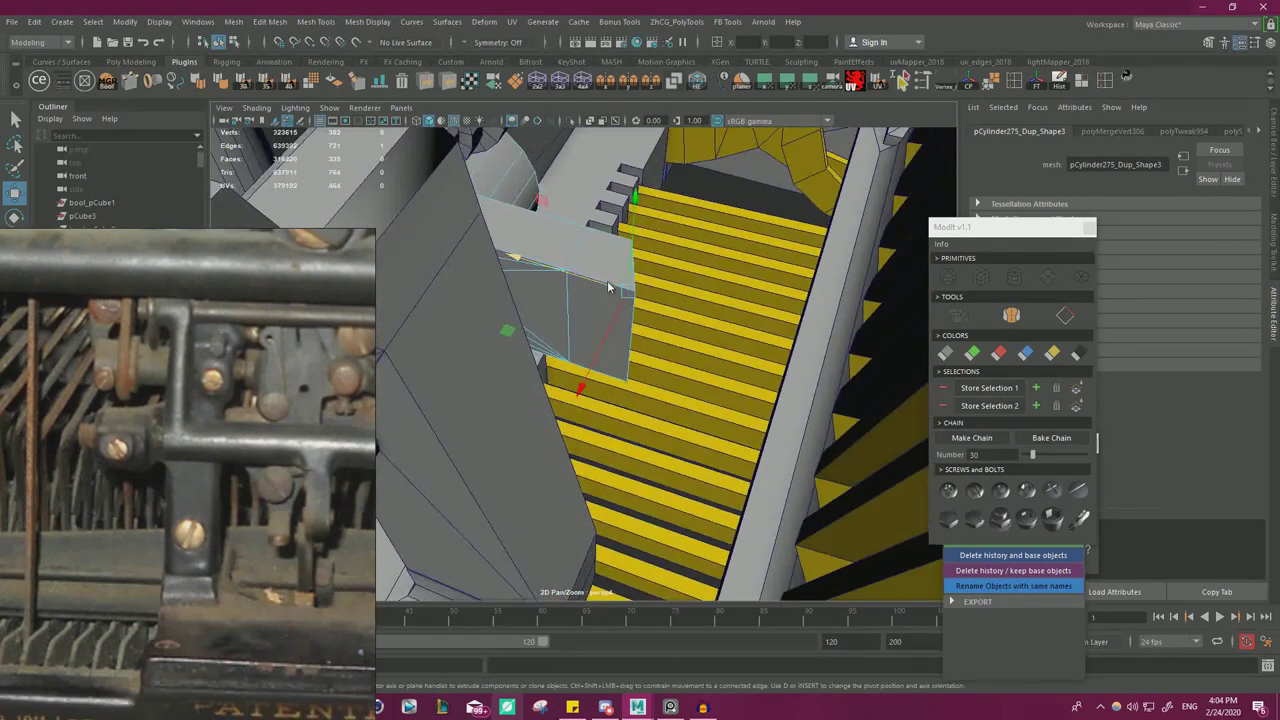
- Extrude the side face at the outer end of the clamp's arm
right_click_drag(607, 282, 600, 316)
left_click(592, 308)
left_click_drag(592, 308, 447, 376, "alt")
scroll(523, 340, "down", 8)
left_click_drag(601, 440, 491, 258, "alt")
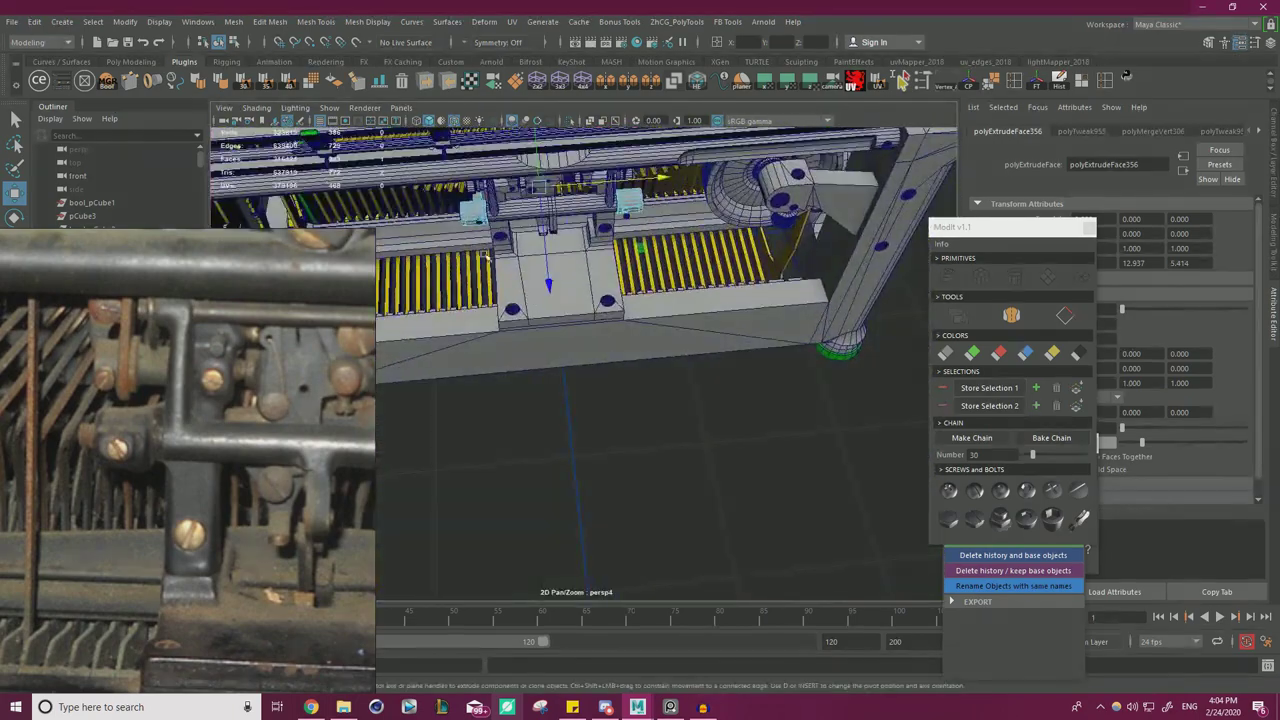
- Isolate the clamp cylinders object and delete the half opposite the clamp with the extended arm
left_click_drag(566, 385, 483, 354, "alt")
scroll(543, 351, "up", 4)
scroll(460, 365, "up", 3)
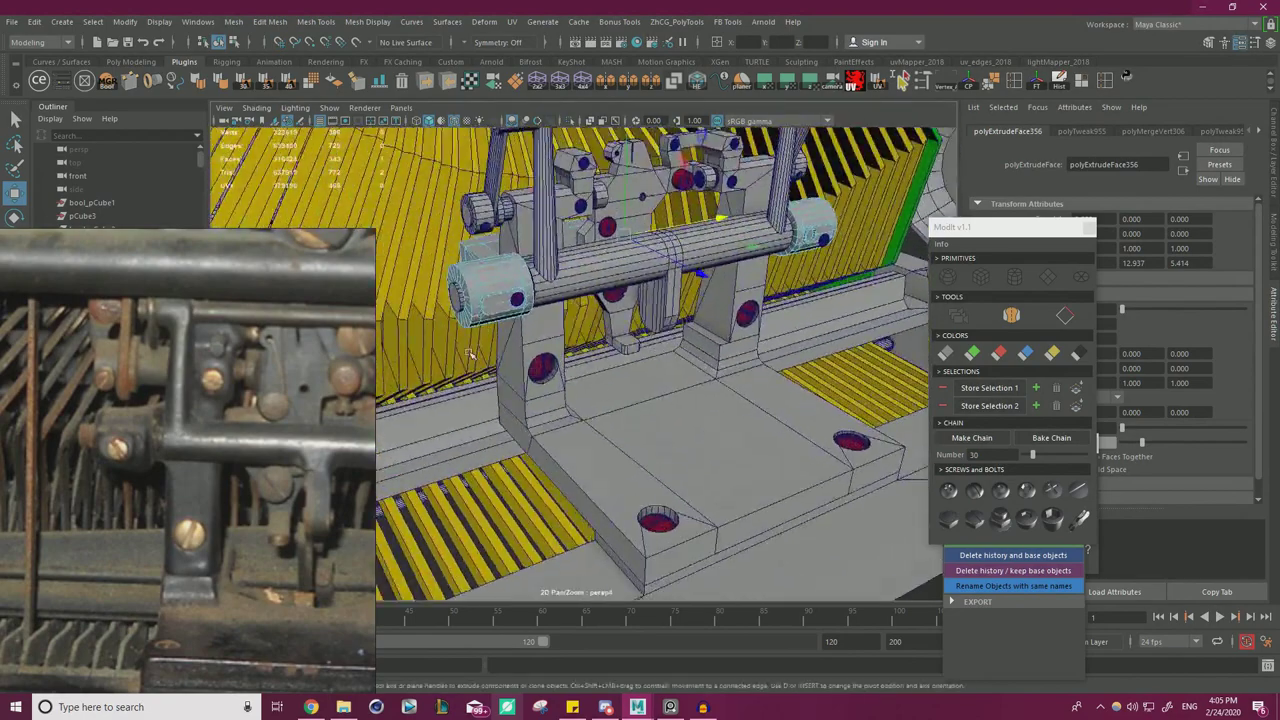
scroll(484, 354, "up", 3)
right_click_drag(443, 232, 508, 208)
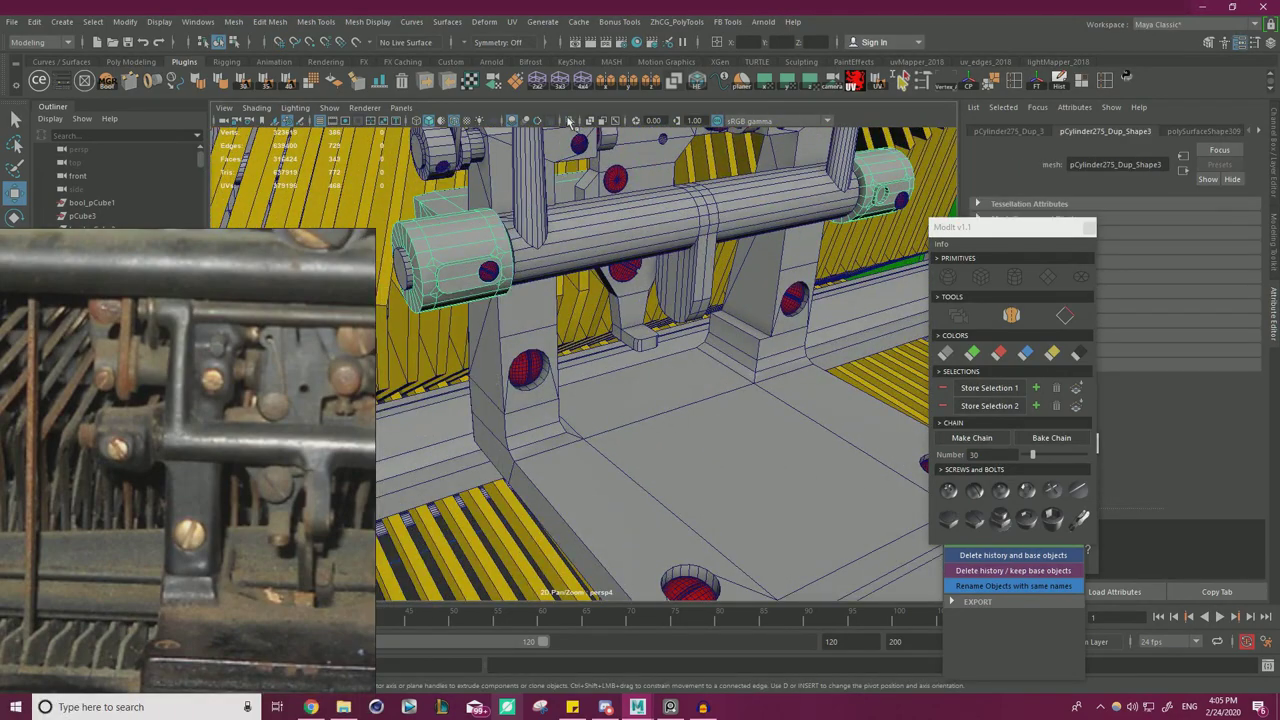
left_click(568, 120)
left_click_drag(560, 250, 683, 281, "alt")
left_click(703, 276)
key("Delete")
scroll(714, 264, "down", 4)
key("Delete")
- Bevel the vertical edge at the arm's outer corner with a fraction of 0.5
right_click_drag(540, 310, 540, 285)
left_click_drag(766, 214, 697, 252, "alt")
right_click_drag(697, 252, 823, 371, "alt")
middle_click_drag(823, 371, 620, 285, "alt")
right_click_drag(620, 285, 666, 270, "alt")
left_click_drag(657, 218, 651, 220)
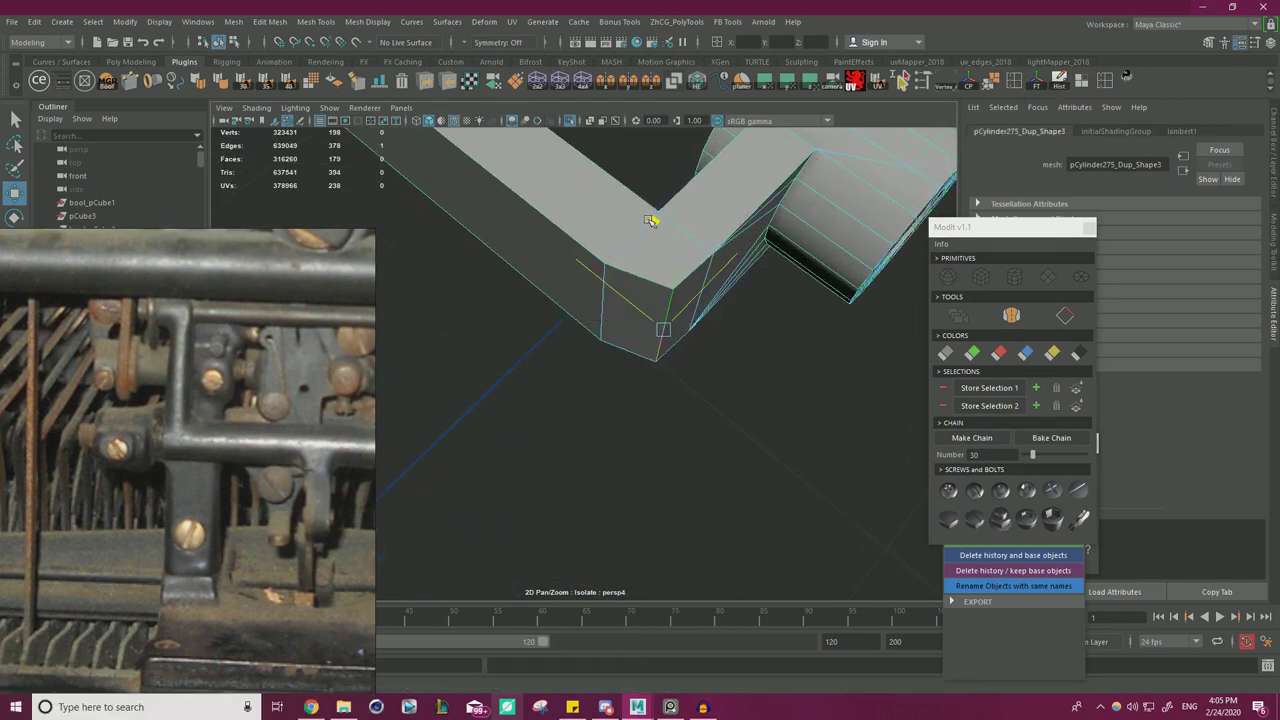
key("ctrl+b")
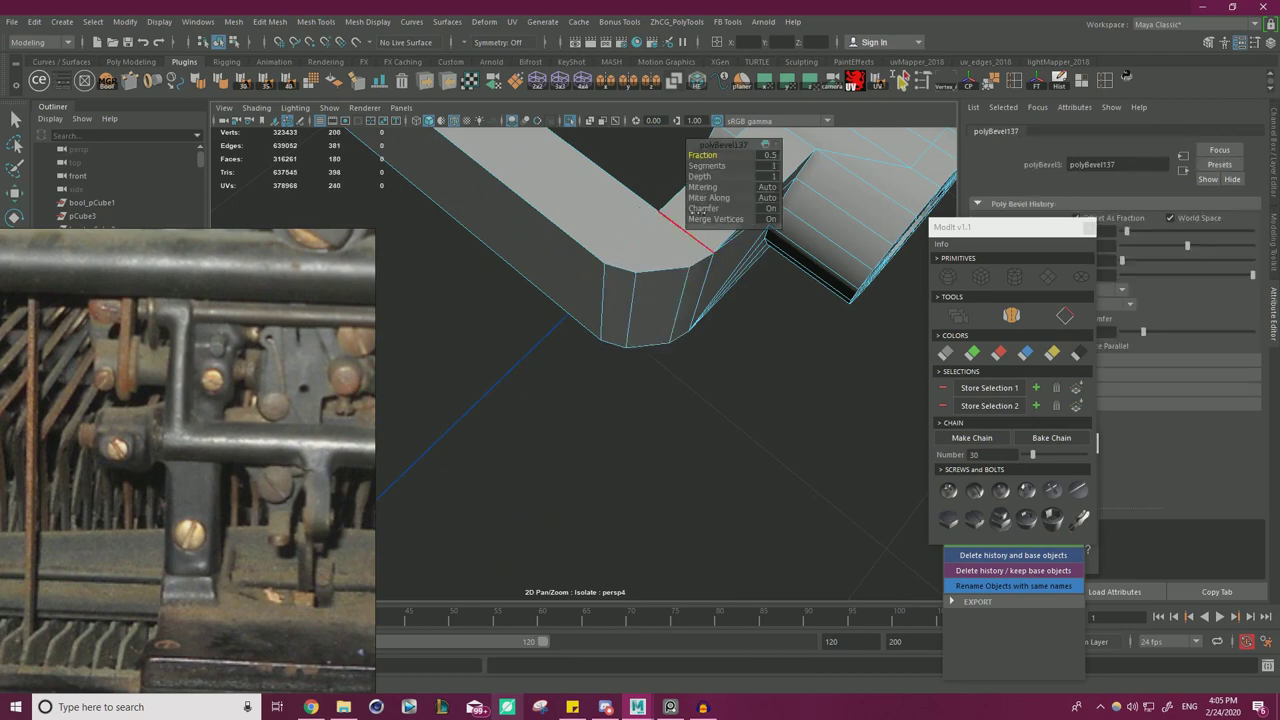
- Mirror the clamp and its arm across the centre and merge the vertices where the two halves meet
right_click_drag(720, 208, 333, 266, "alt")
left_click_drag(490, 270, 520, 228, "alt")
right_click(530, 212)
right_click_drag(530, 212, 595, 192)
right_click_drag(595, 200, 503, 303, "alt")
left_click(676, 254)
right_click_drag(676, 254, 509, 378, "alt")
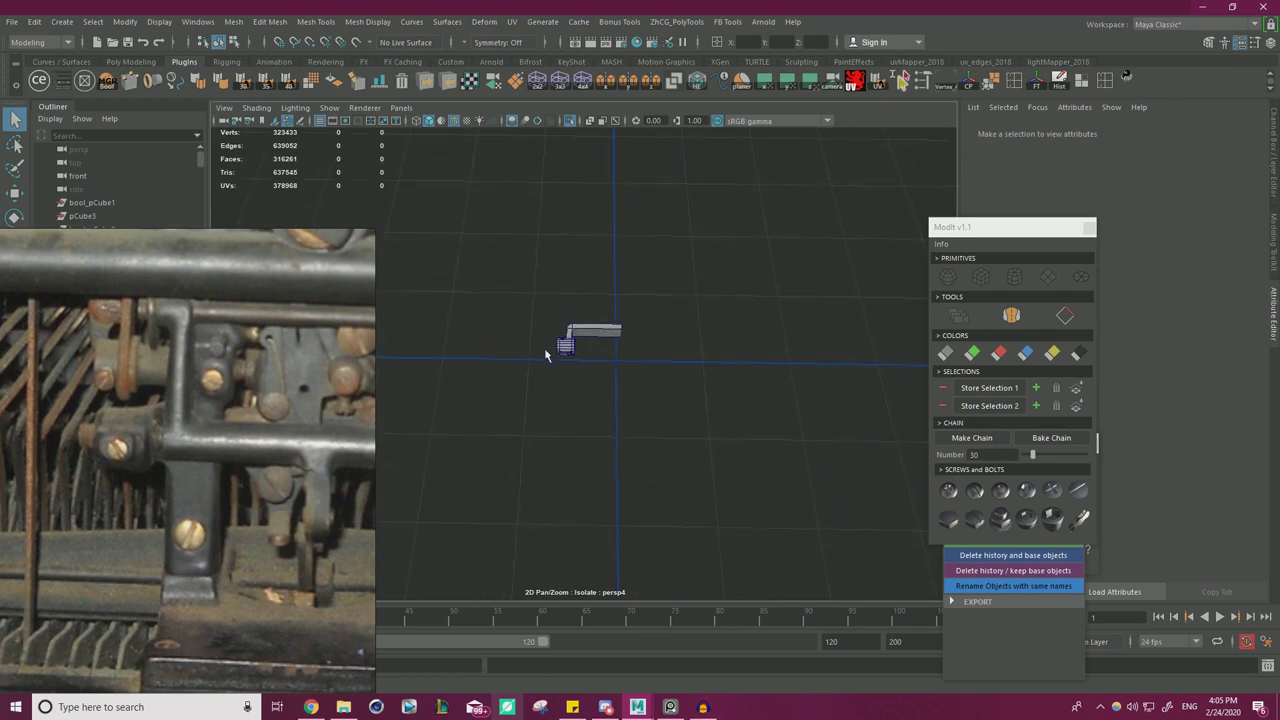
left_click_drag(556, 250, 672, 355)
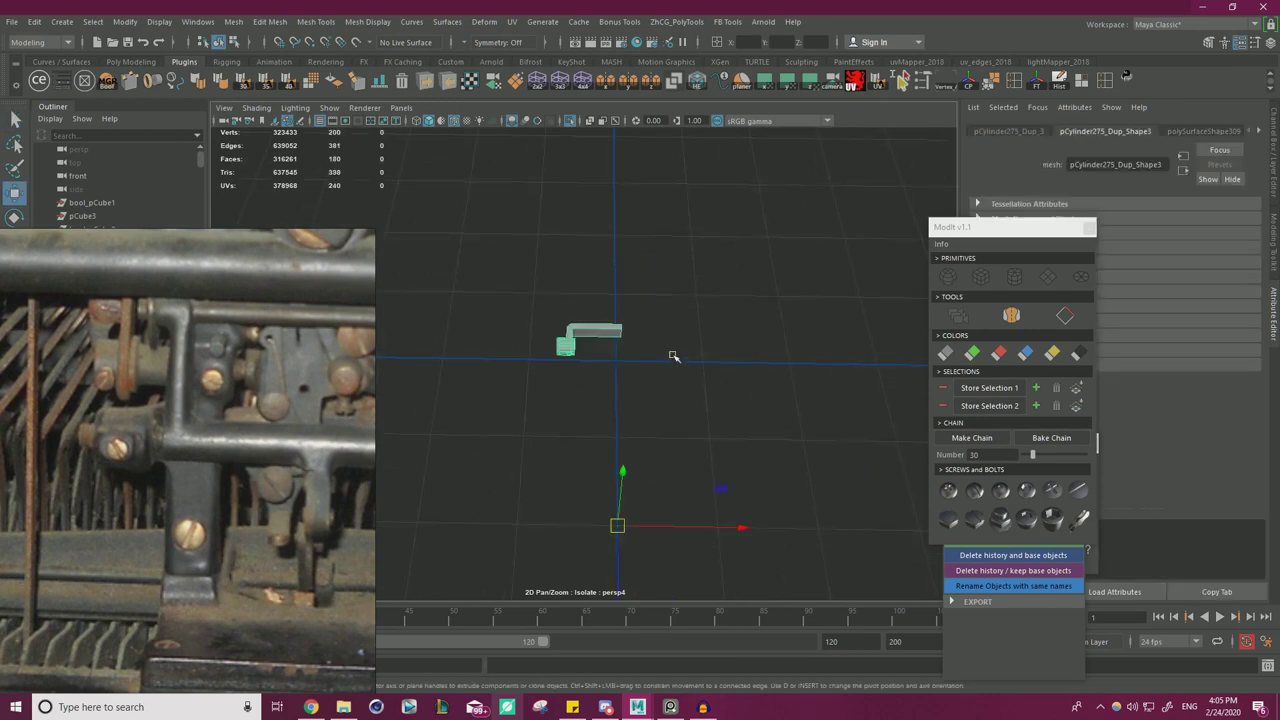
left_click(612, 87)
left_click(599, 255)
right_click_drag(599, 255, 433, 357)
right_click_drag(738, 330, 772, 268, "shift")
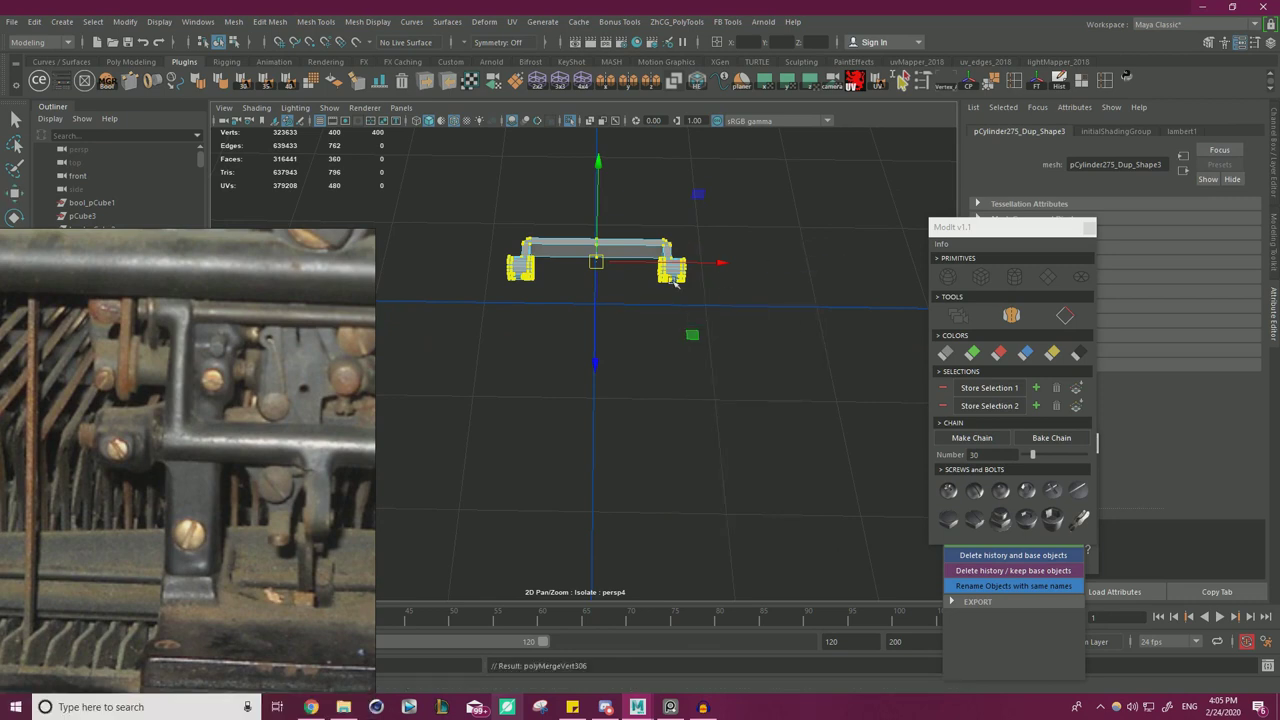
- Delete the centre seam's edge loop from the mirrored bar and leave isolation
right_click_drag(560, 262, 629, 211, "alt")
middle_click_drag(629, 211, 622, 342, "alt")
right_click_drag(520, 325, 605, 248, "alt")
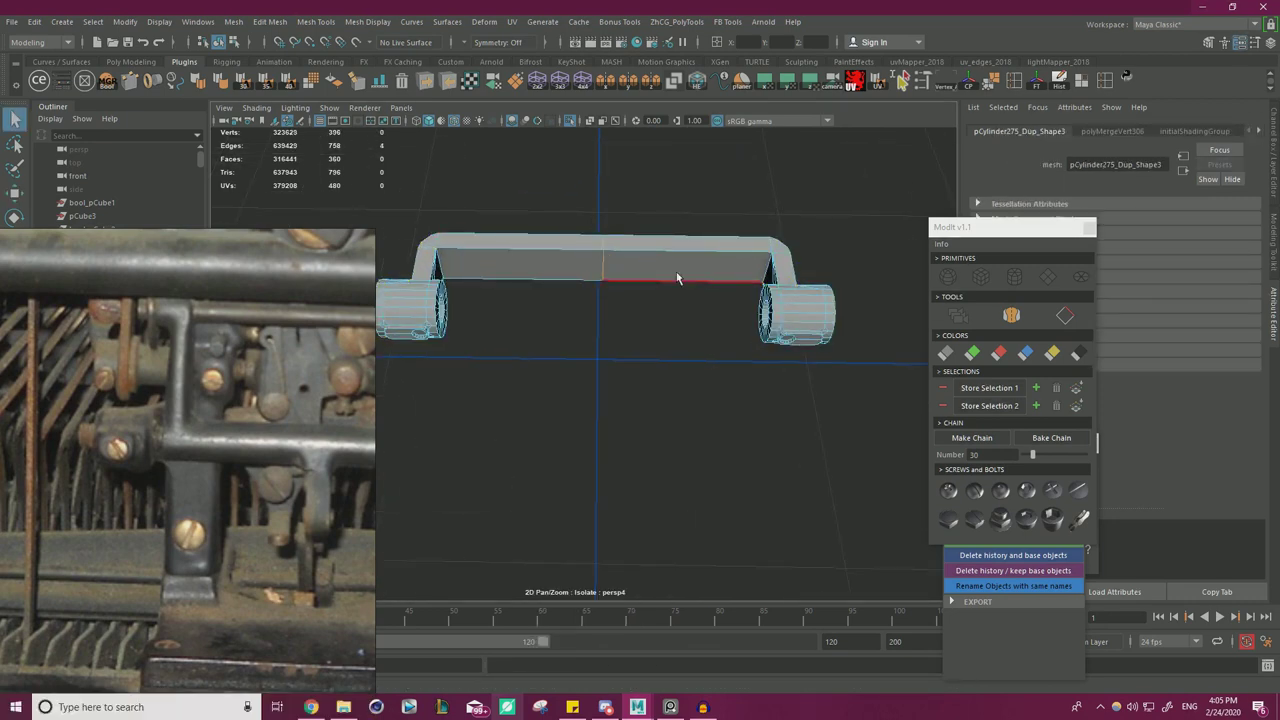
key("Delete")
right_click_drag(573, 258, 596, 234)
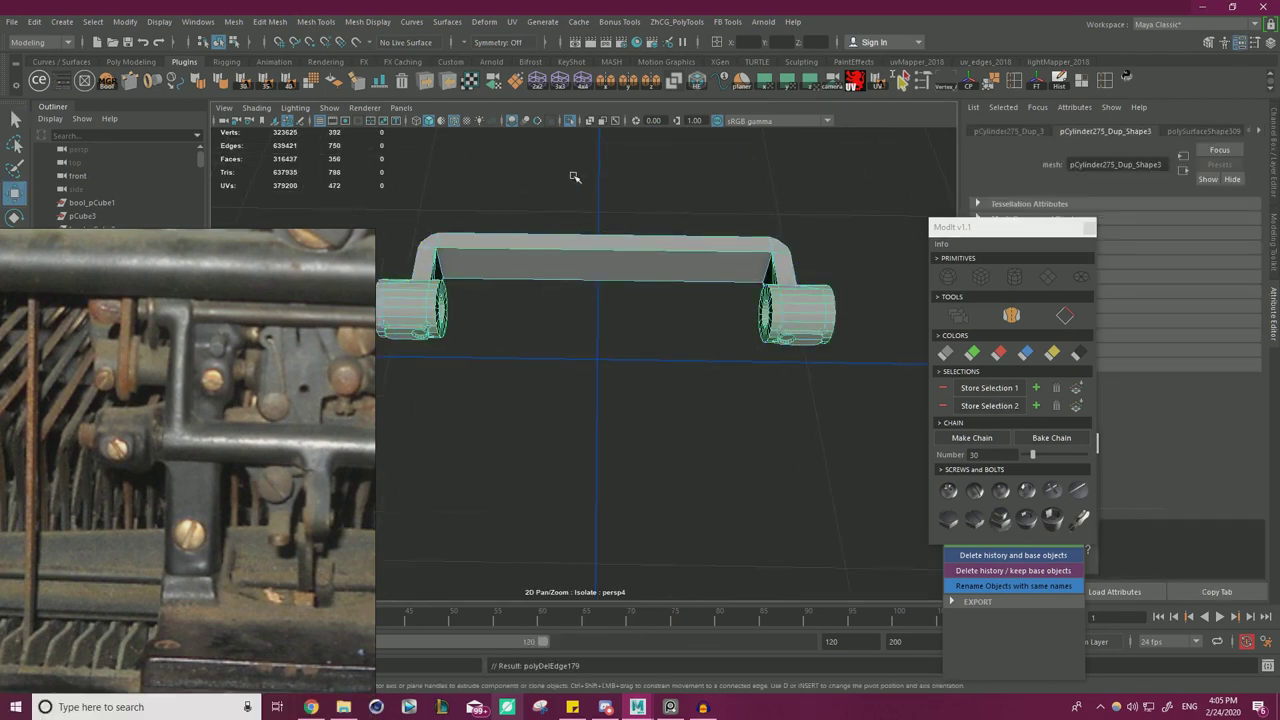
left_click(569, 122)
- Insert an edge loop across the connecting bar near the central plate's small round hole
left_click_drag(552, 272, 734, 334, "alt")
left_click_drag(656, 328, 697, 278, "alt")
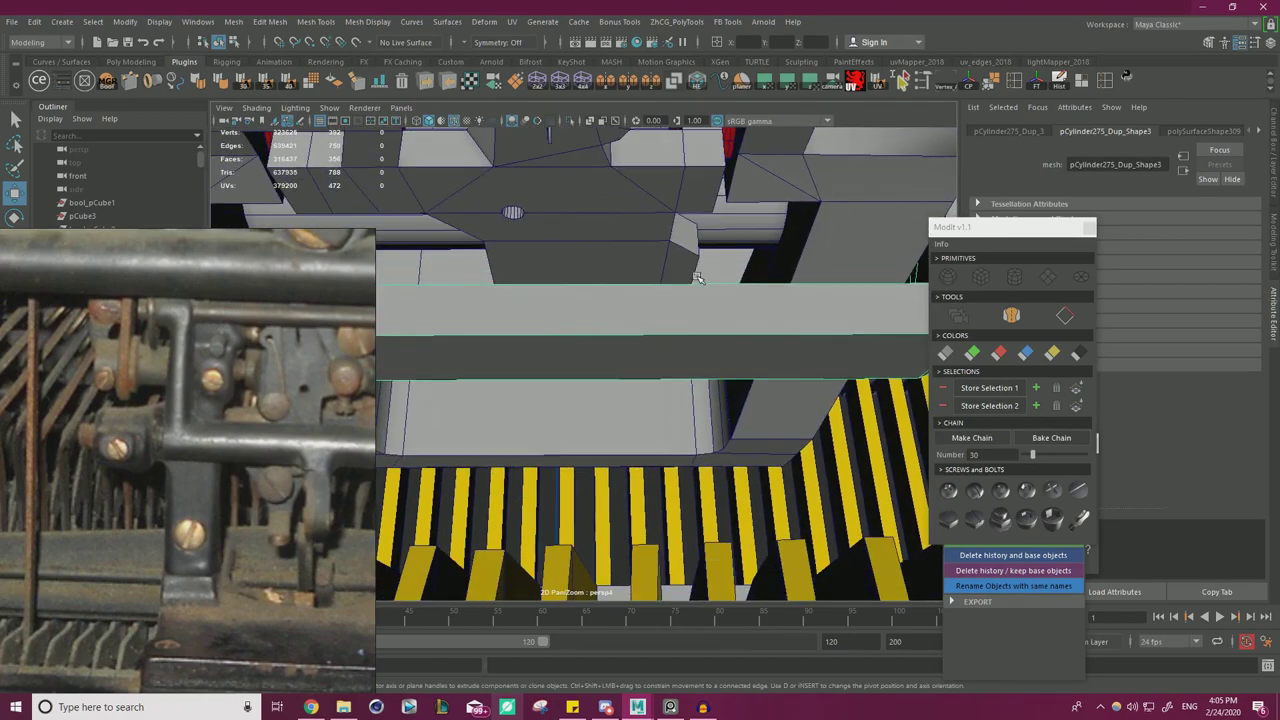
right_click_drag(654, 318, 587, 326, "shift")
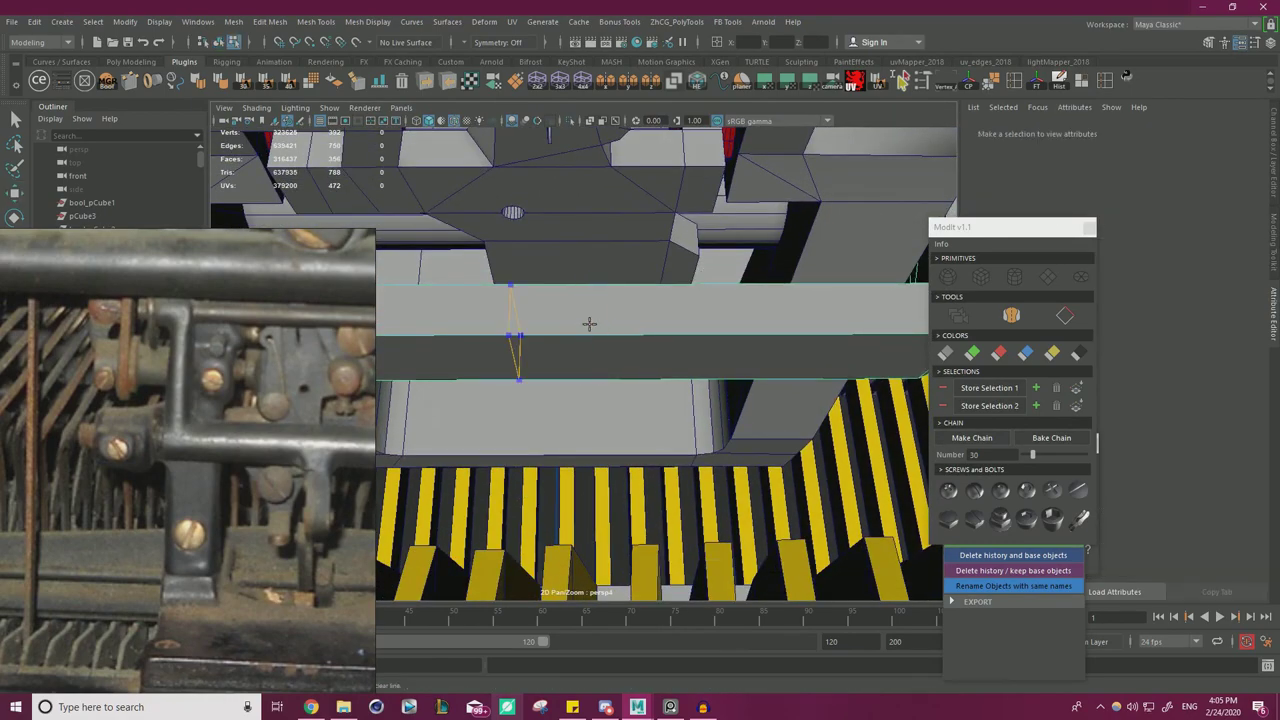
scroll(600, 306, "up", 4)
scroll(613, 262, "down", 5)
left_click_drag(613, 262, 600, 215, "alt")
scroll(446, 256, "down", 5)
left_click_drag(498, 248, 517, 218, "alt")
key("4")
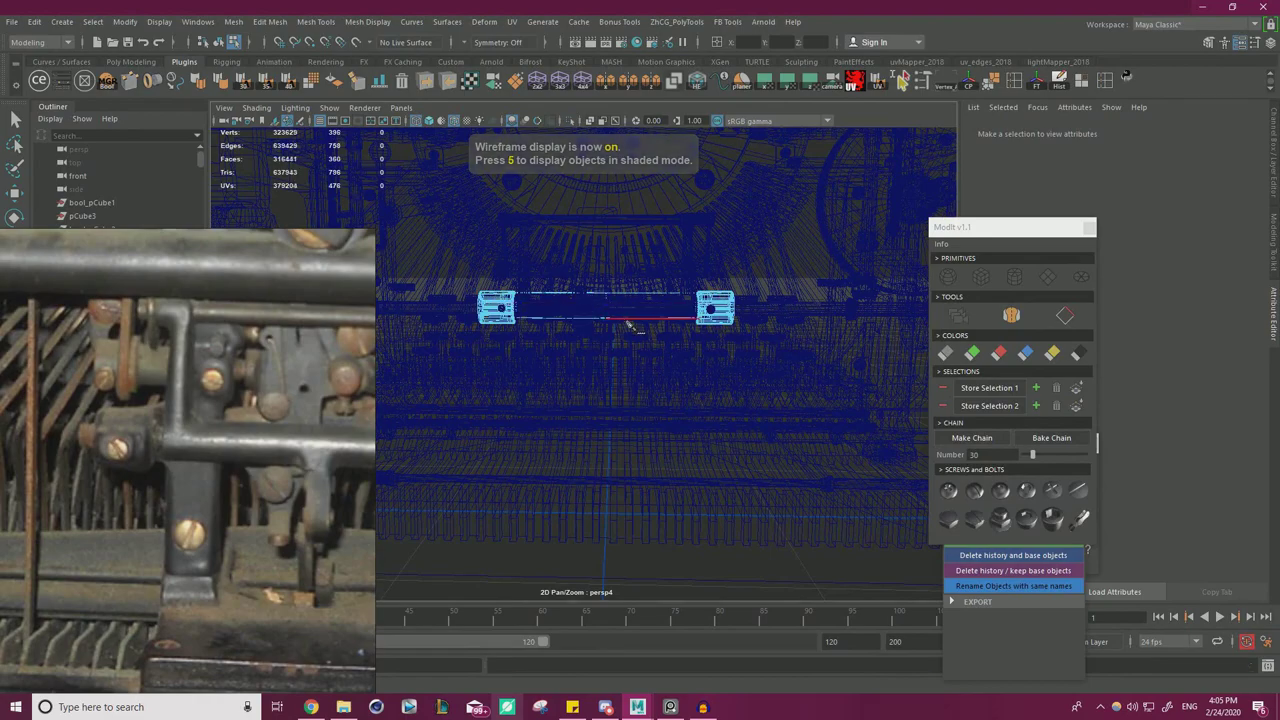
key("5")
key("w")
mouse_move(468, 277)
left_mouse_down("alt")
mouse_move(550, 303)
mouse_move(681, 315)
mouse_move(726, 358)
left_mouse_up("alt")
scroll(566, 309, "up", 8)
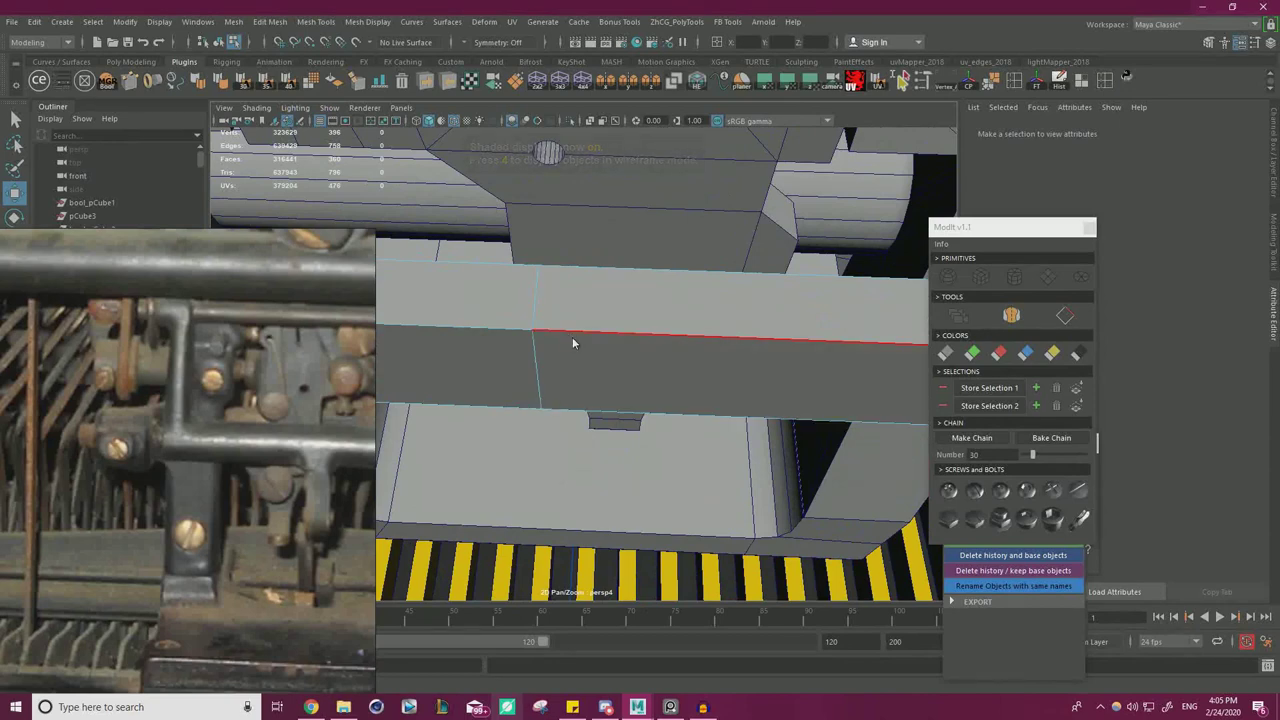
- Bevel the bar's new edge loop into two closely spaced loops and shift the pair along the bar
double_click(540, 300)
left_click_drag(540, 300, 575, 296, "alt")
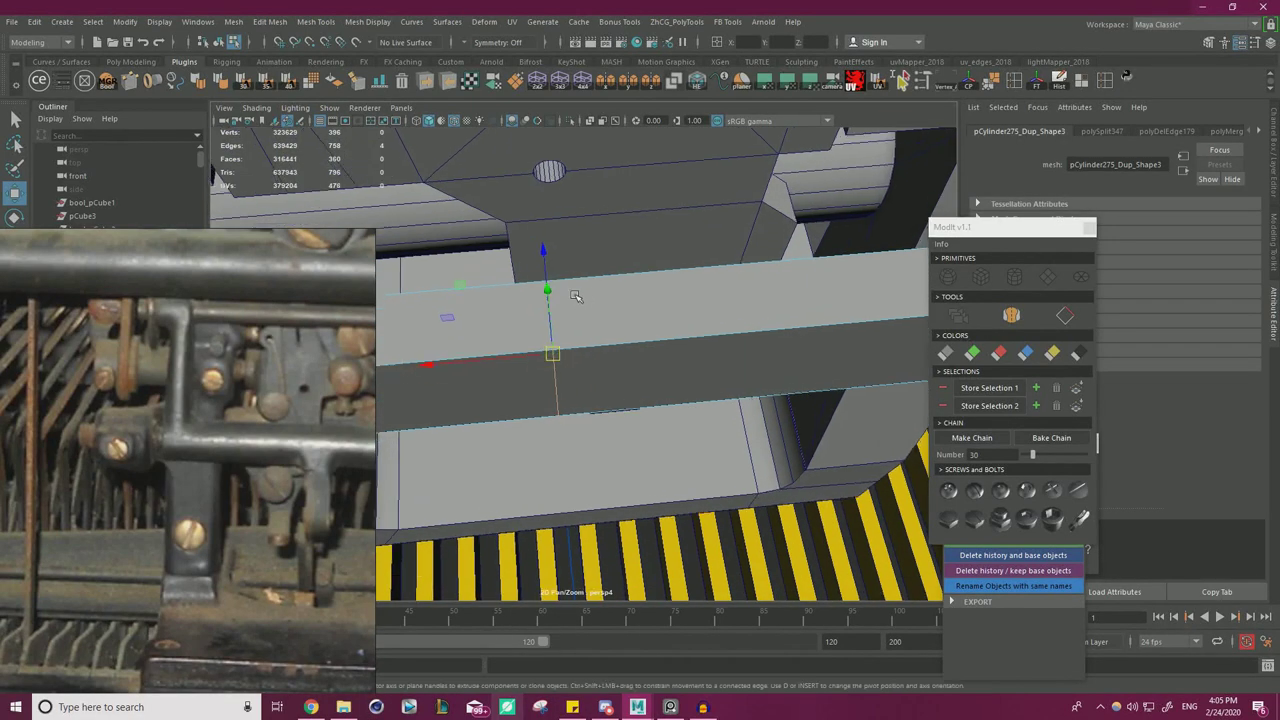
scroll(676, 310, "down", 1)
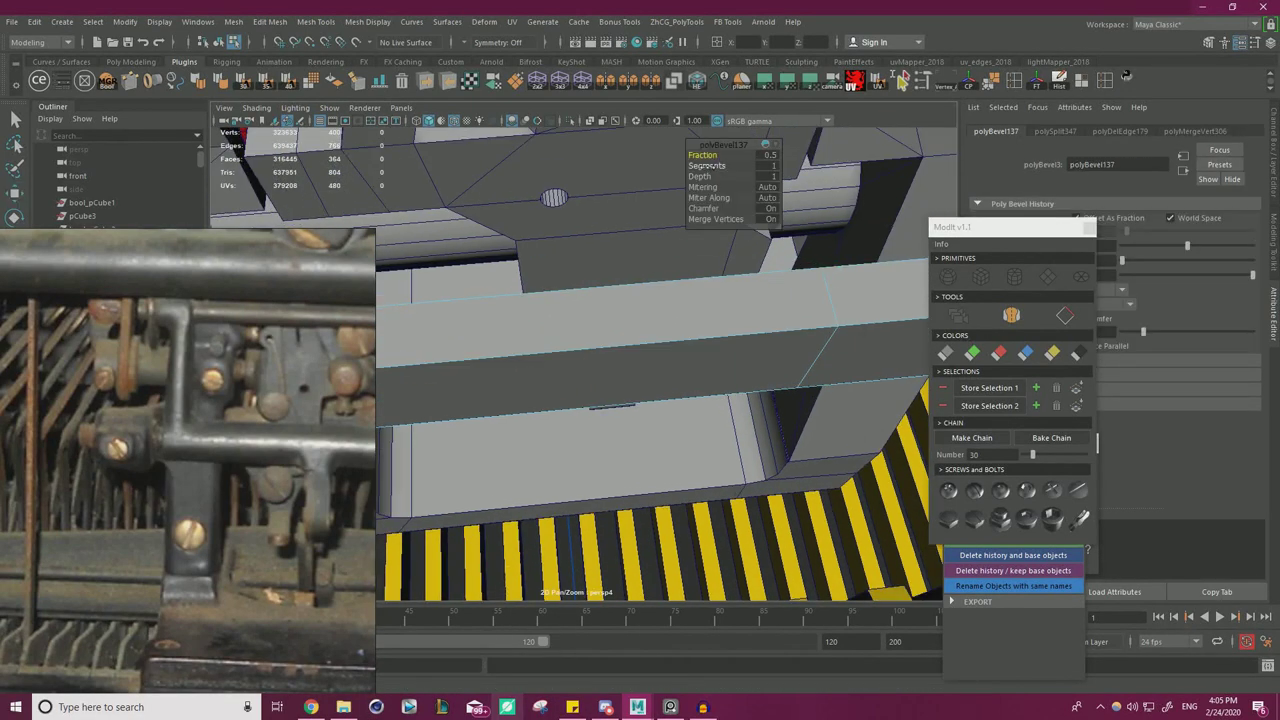
key("w")
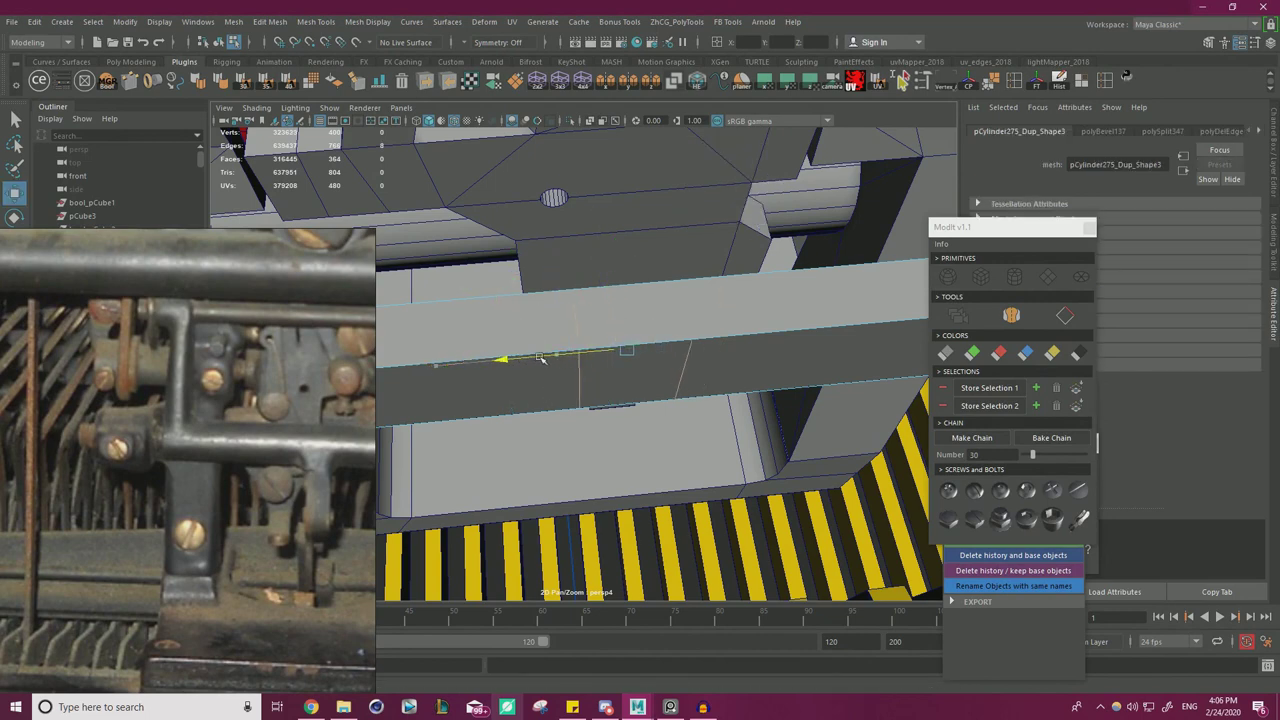
left_click_drag(597, 338, 533, 368, "alt")
- Return to object mode, clear the selection and compare the linkage frame and clamps with the reference photo
left_click_drag(500, 285, 710, 277, "alt")
scroll(660, 285, "down", 6)
left_click_drag(600, 315, 866, 275, "alt")
right_click_drag(868, 267, 898, 246)
left_click(820, 293)
left_click_drag(820, 293, 630, 362, "alt")
scroll(229, 401, "down", 2)
scroll(201, 411, "up", 3)
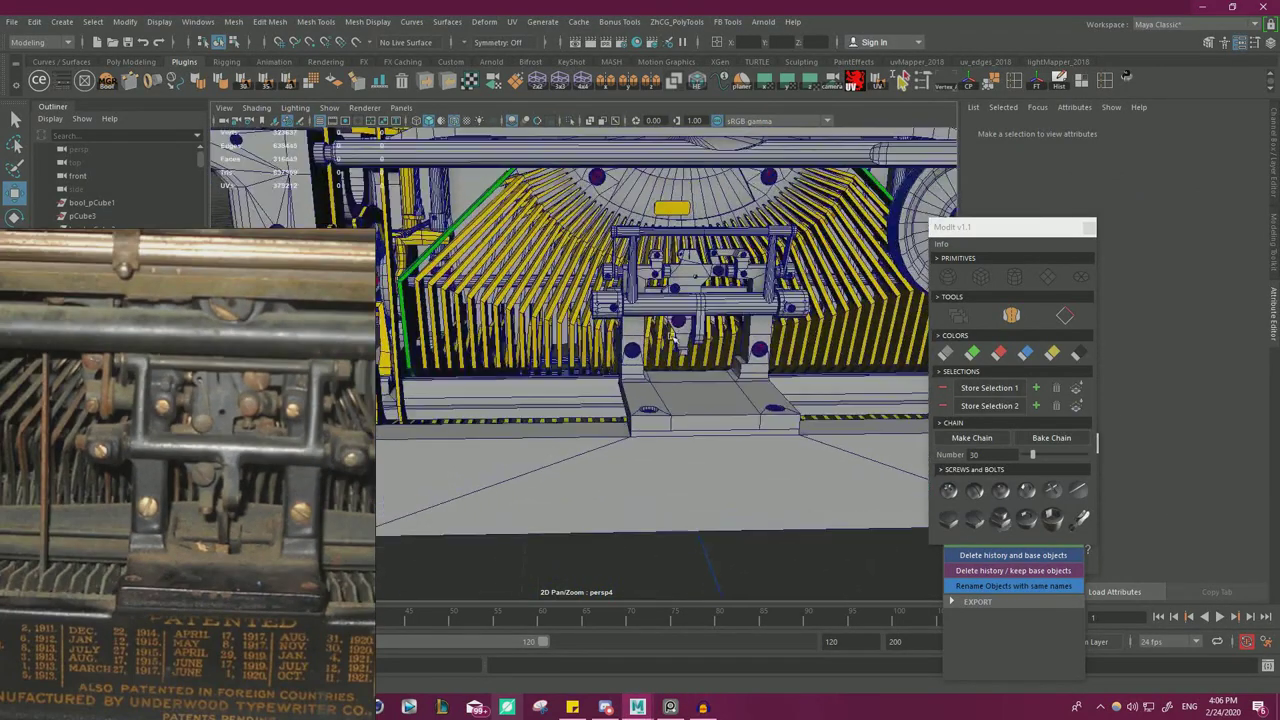
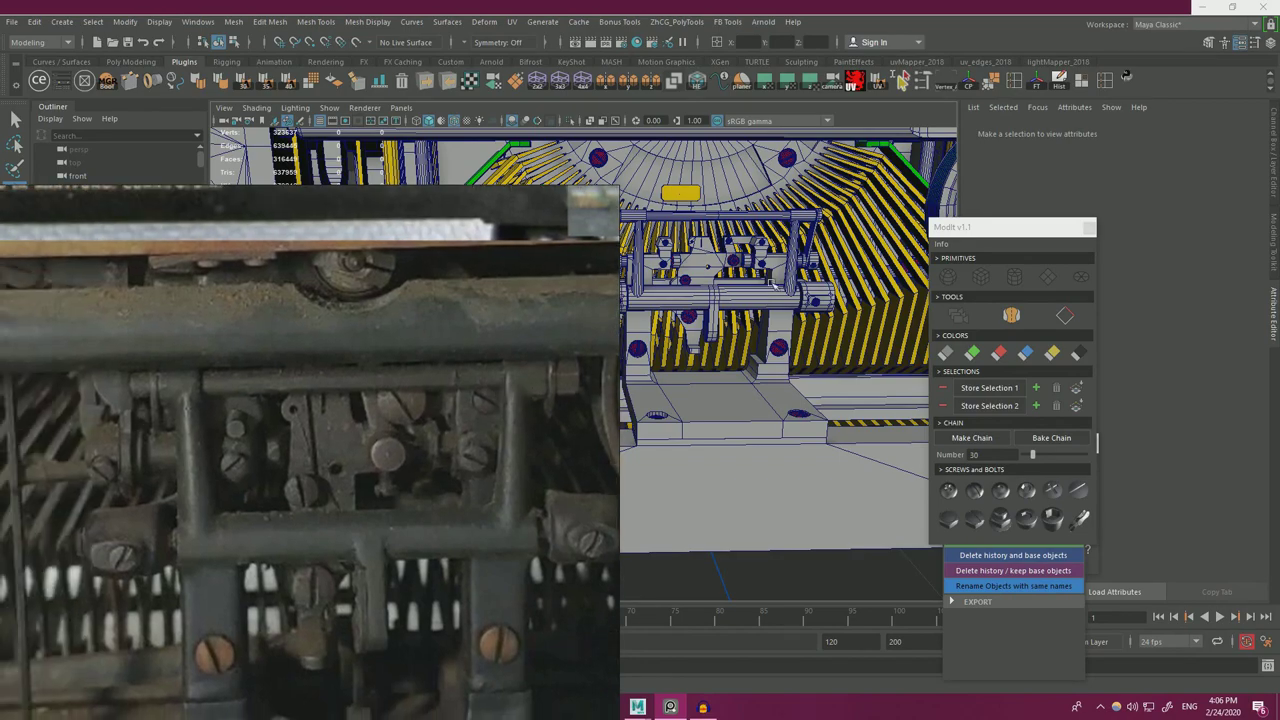
right_click_drag(772, 286, 840, 290, "alt")
middle_click_drag(860, 300, 680, 372, "alt")
left_click_drag(690, 370, 750, 350, "alt")
right_click_drag(561, 346, 442, 352)
right_click_drag(700, 300, 770, 290, "alt")
left_click_drag(770, 290, 700, 319, "alt")
- Select the frame rod, thin side link and its collar parts, and shift the link assembly's vertices inward along the rod
left_click(672, 187)
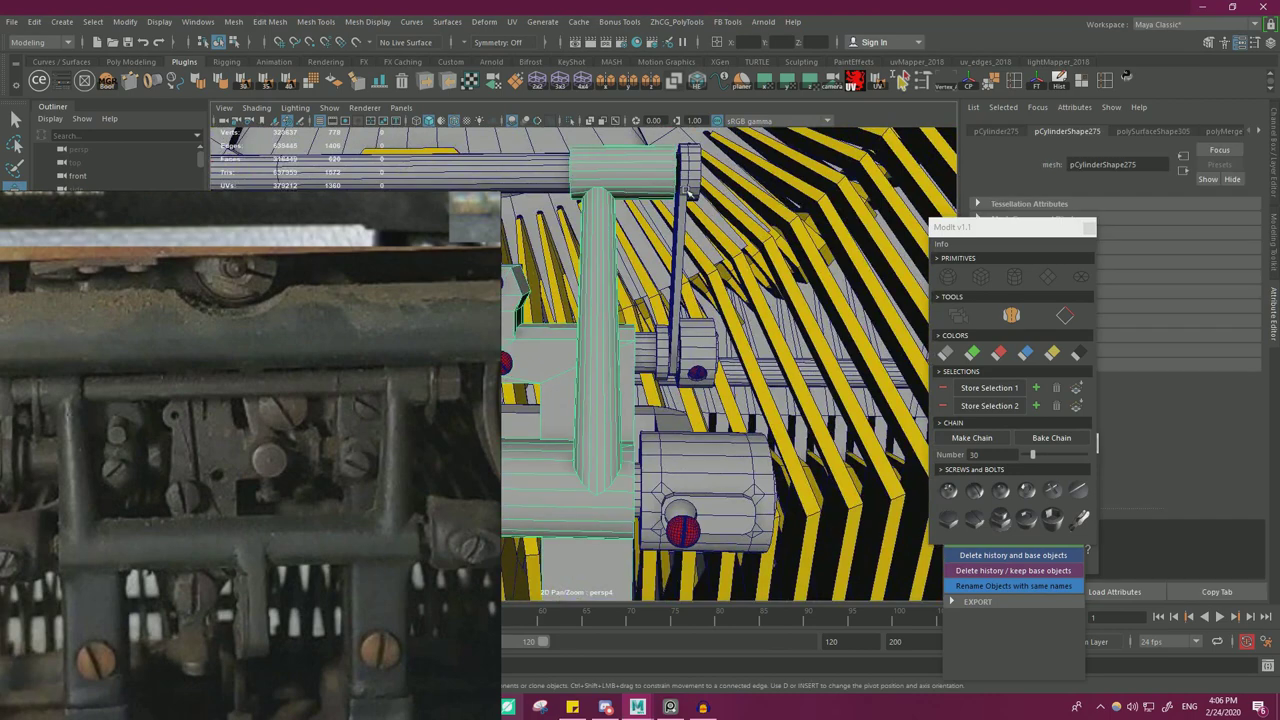
left_click(681, 161, "shift")
left_click(656, 358, "shift")
left_click_drag(656, 358, 662, 352, "alt")
right_click_drag(700, 350, 600, 340, "alt")
left_click_drag(600, 340, 630, 320, "alt")
right_click_drag(726, 296, 672, 297)
left_click_drag(672, 297, 477, 297, "alt")
right_click_drag(477, 297, 650, 300, "alt")
left_click_drag(650, 300, 750, 369, "alt")
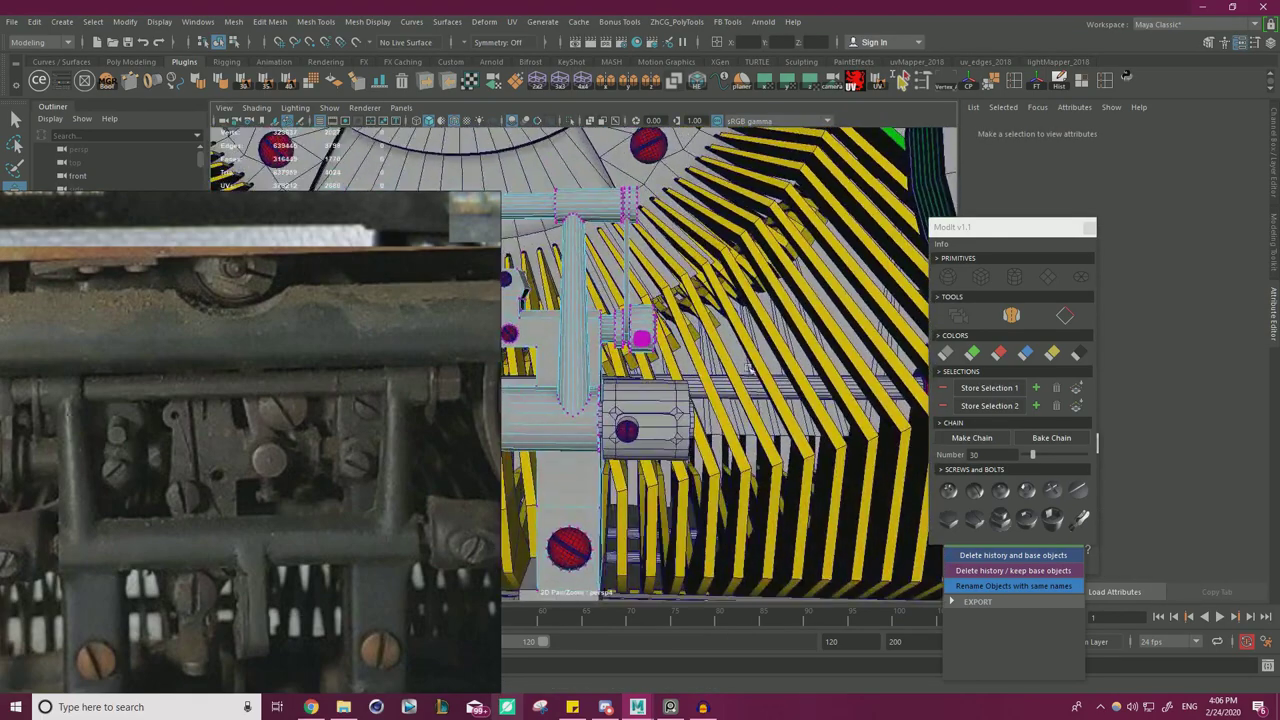
left_click(620, 189)
key("4")
key("5")
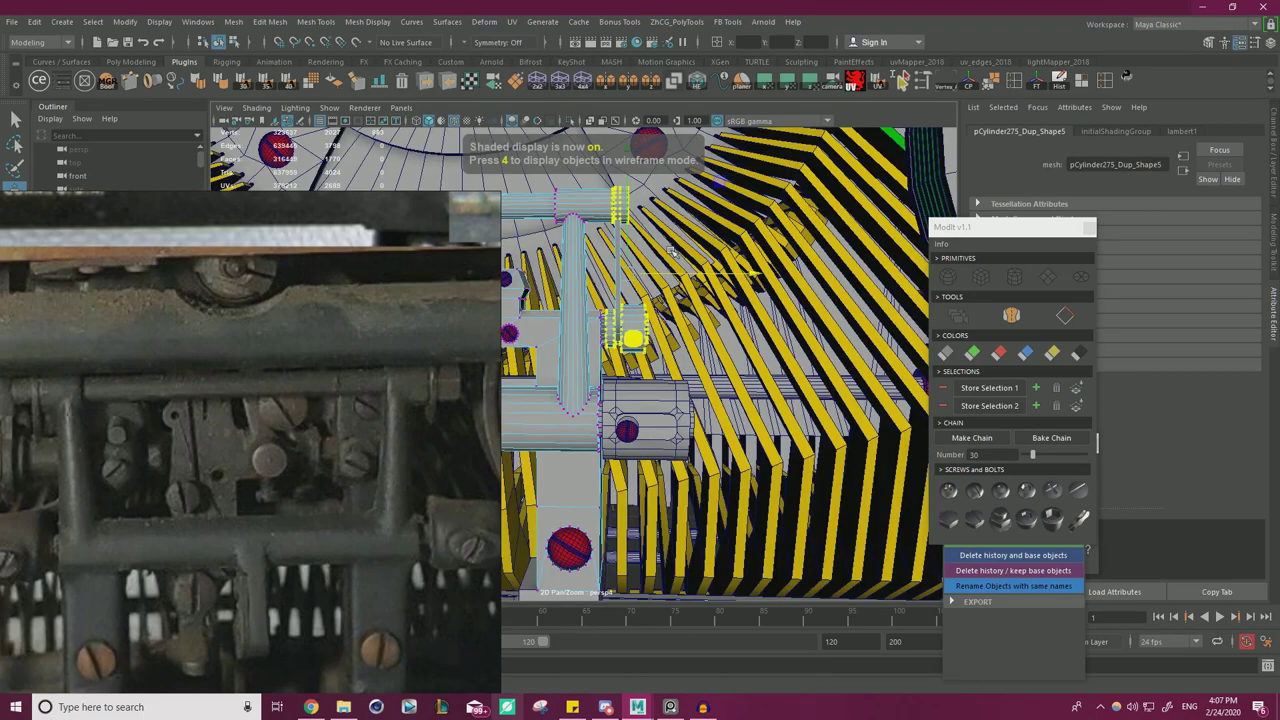
left_click_drag(671, 251, 716, 246, "alt")
right_click_drag(678, 205, 742, 238, "alt")
left_click_drag(742, 238, 757, 300, "alt")
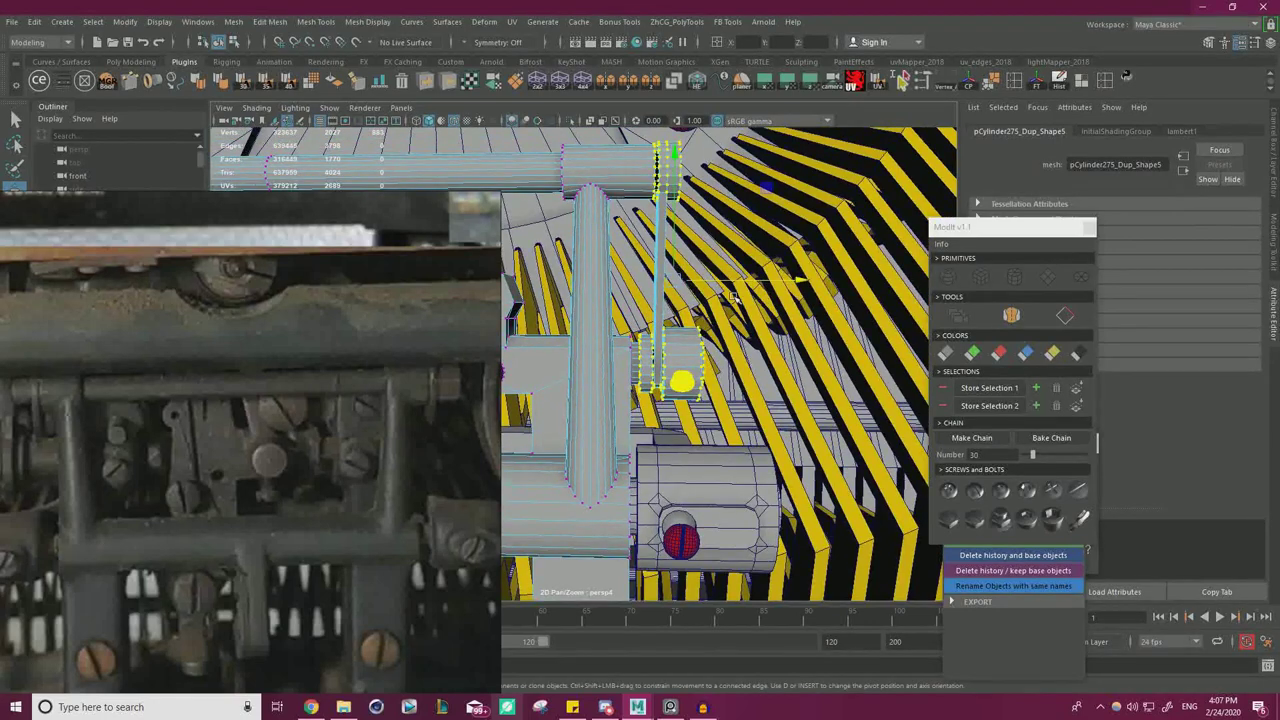
- Select and remove the edge loops that form the collar's flange beside the thin side link
mouse_move(641, 334)
right_mouse_down("alt")
mouse_move(651, 323)
mouse_move(651, 356)
right_mouse_up("alt")
key("f")
right_click_drag(740, 343, 677, 337, "alt")
left_click_drag(677, 337, 639, 312, "alt")
right_click_drag(640, 313, 614, 311, "shift")
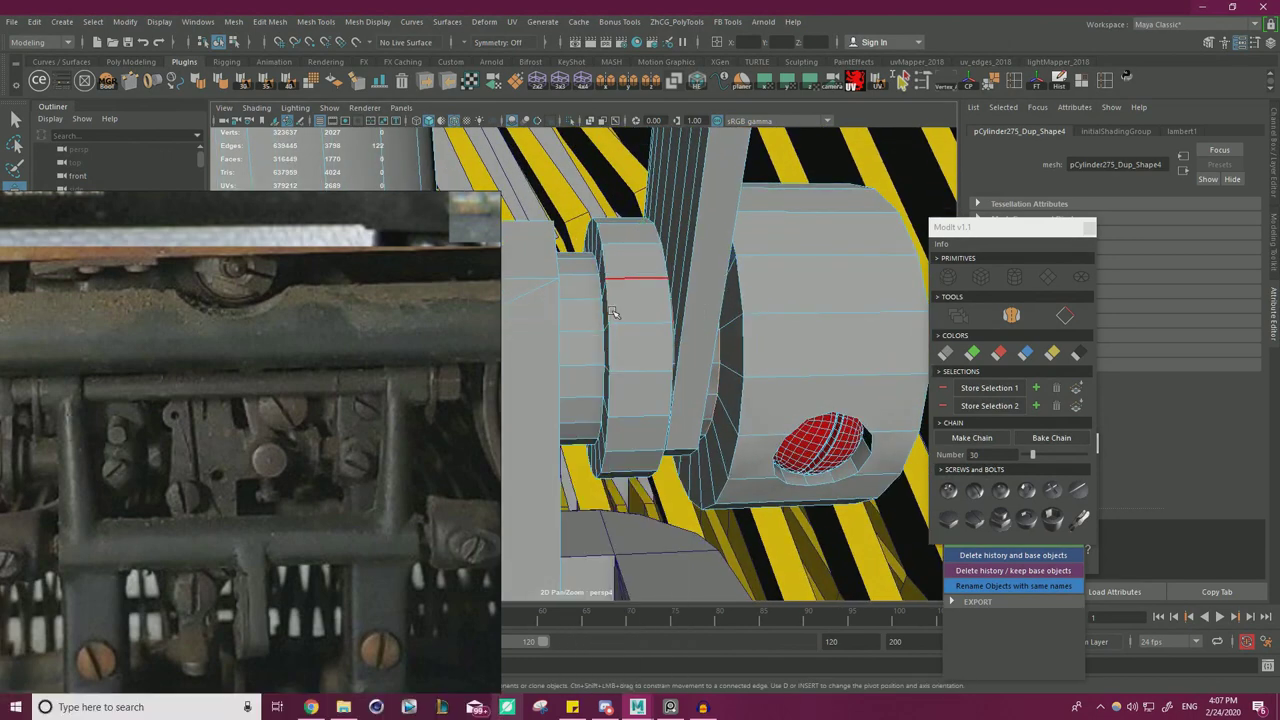
left_click_drag(614, 310, 611, 320, "alt")
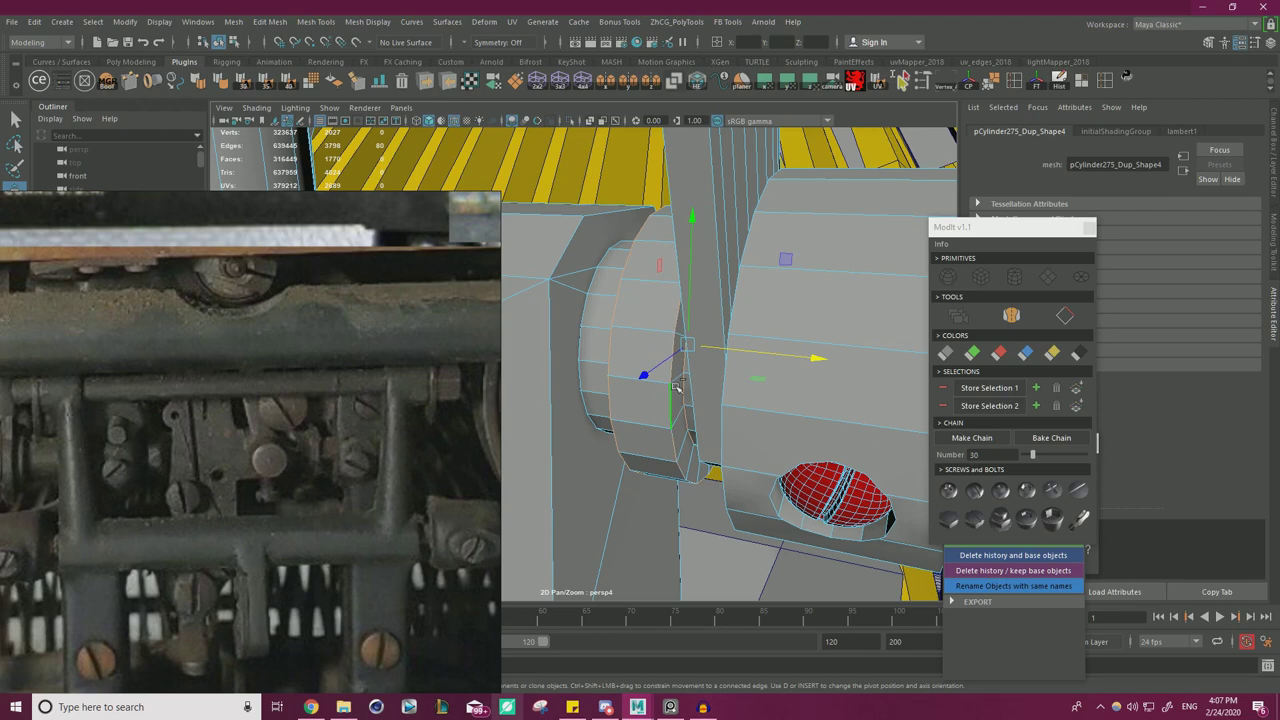
right_click_drag(692, 371, 655, 330, "alt")
left_click_drag(655, 330, 619, 207, "alt")
- Shift the vertices of the side link's end cap and screwed cylinder inward along the rod, closer to the plate
right_click_drag(621, 208, 578, 211)
left_click_drag(606, 262, 740, 450)
left_click_drag(716, 255, 655, 272, "alt")
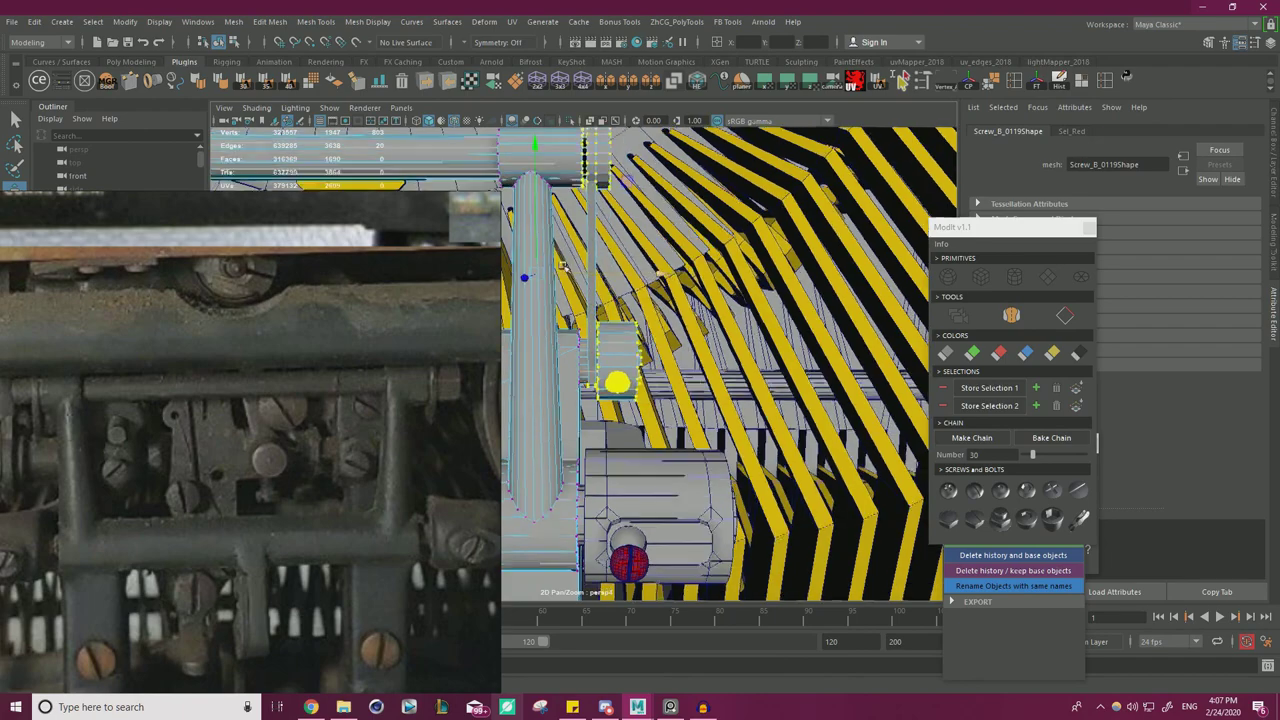
right_click_drag(650, 288, 530, 335, "alt")
middle_click_drag(530, 335, 684, 337, "alt")
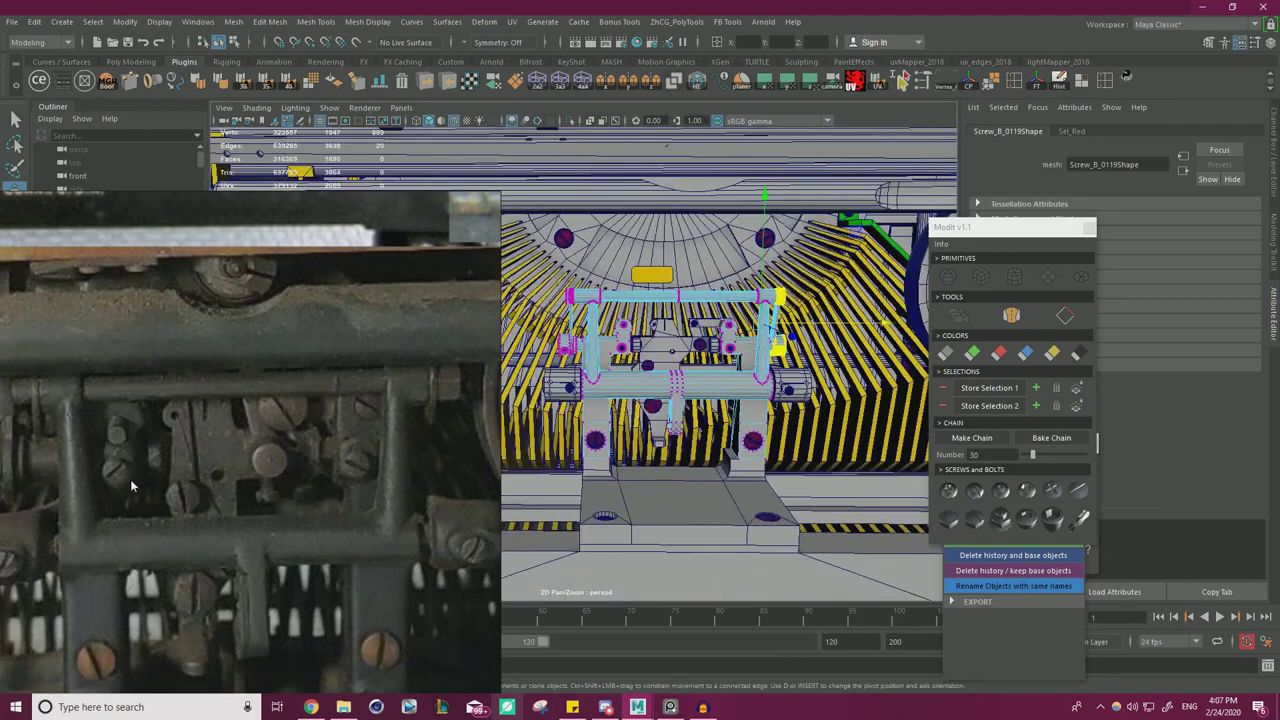
- Select the central plate's vertices along the vertical edge below its notch and move them inward to narrow the plate
left_click_drag(817, 395, 690, 368, "alt")
mouse_move(690, 368)
right_mouse_down("alt")
mouse_move(568, 369)
mouse_move(706, 362)
right_mouse_up("alt")
left_click_drag(706, 362, 672, 360, "alt")
right_click_drag(672, 360, 770, 360, "alt")
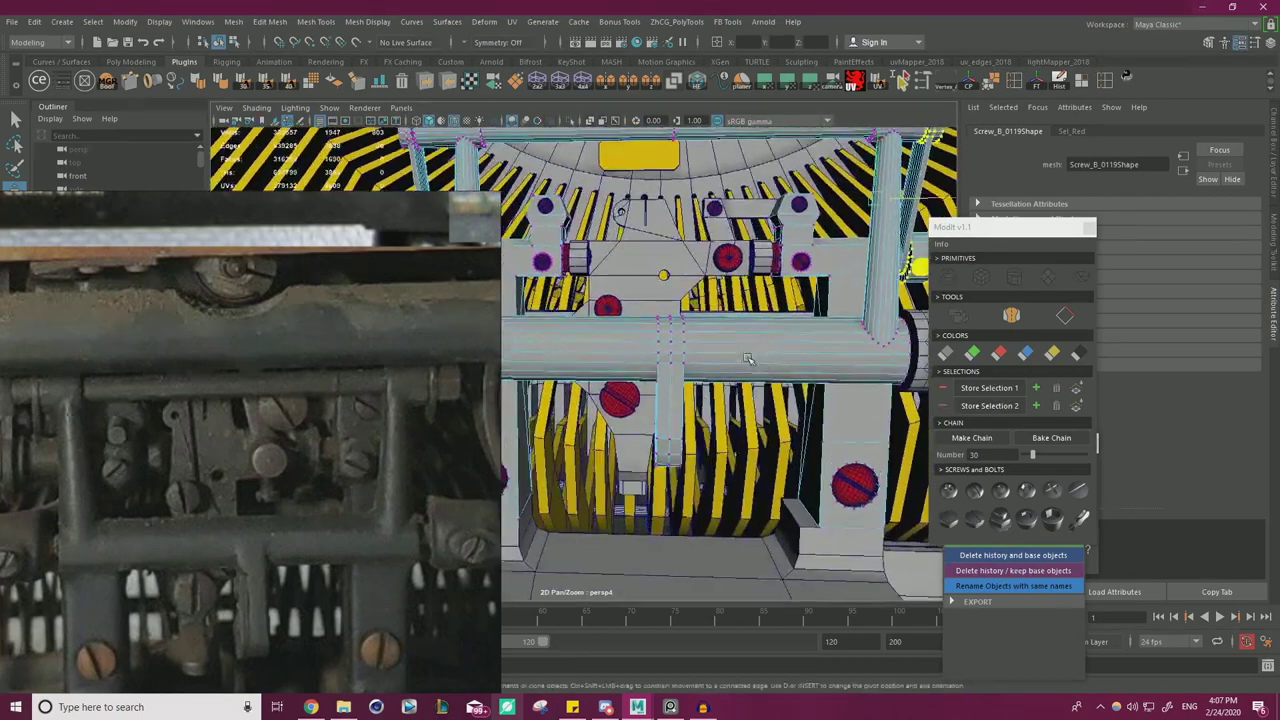
middle_click_drag(770, 360, 731, 380, "alt")
right_click_drag(671, 264, 700, 243)
left_click(668, 267)
right_click_drag(649, 304, 635, 306)
key("4")
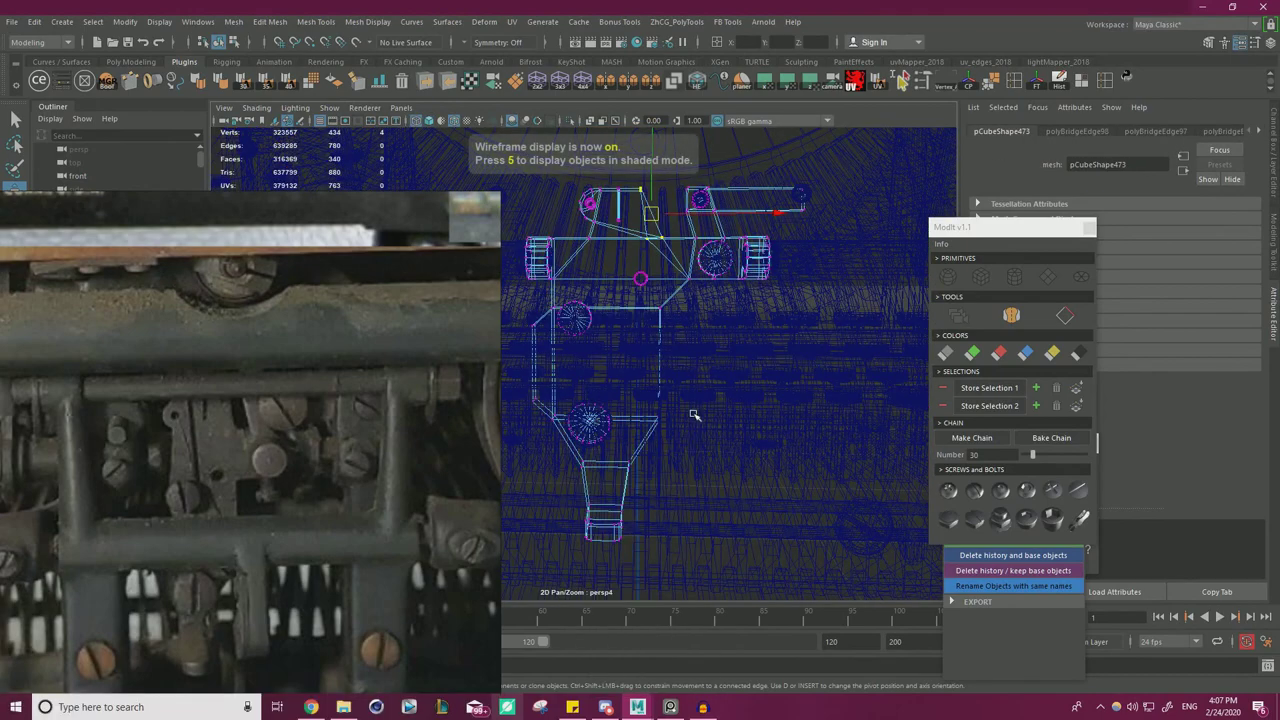
key("5")
mouse_move(681, 348)
left_mouse_down("alt")
mouse_move(535, 390)
mouse_move(570, 395)
left_mouse_up("alt")
right_click_drag(570, 395, 634, 410, "alt")
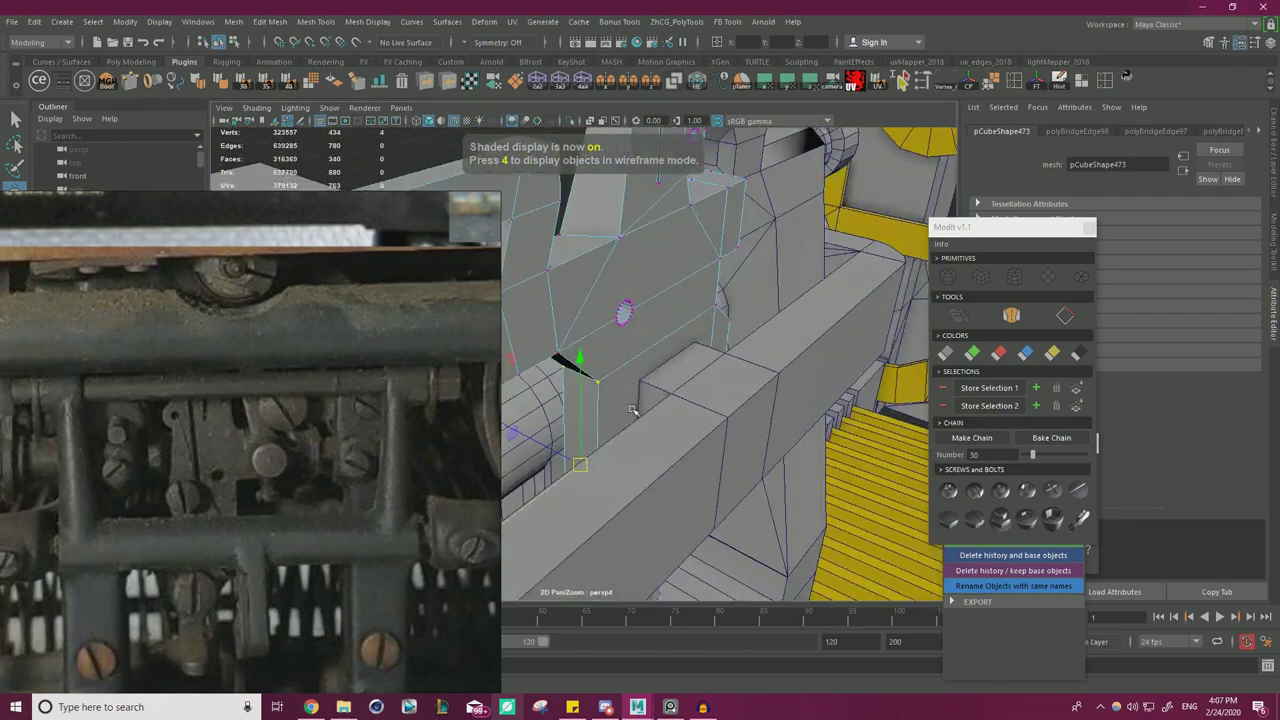
left_click_drag(564, 473, 668, 456, "alt")
right_click_drag(668, 456, 511, 454, "alt")
middle_click_drag(674, 426, 690, 435, "alt")
right_click_drag(700, 430, 848, 388, "alt")
middle_click_drag(781, 362, 683, 384, "alt")
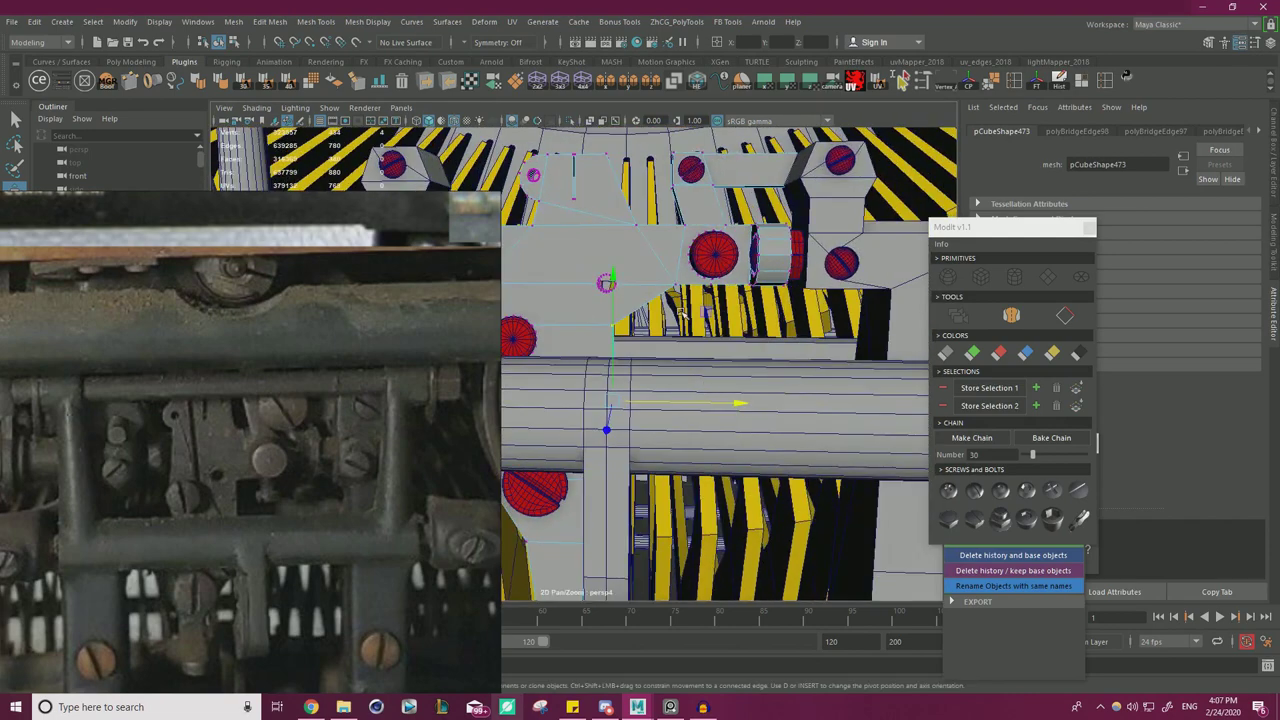
right_click_drag(672, 355, 685, 364, "alt")
key("4")
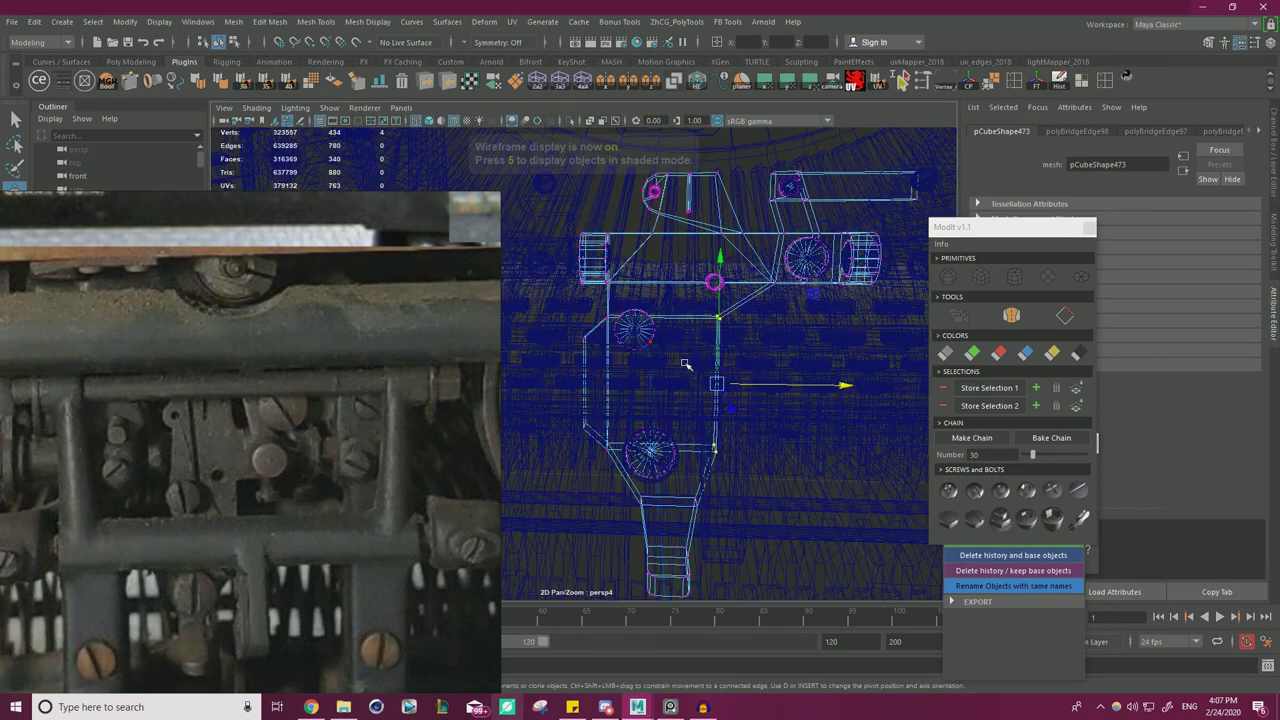
- Move the opposite outer edge's vertices on the central plate's lower part slightly inward and restore shaded display
left_click_drag(588, 444, 560, 483, "alt")
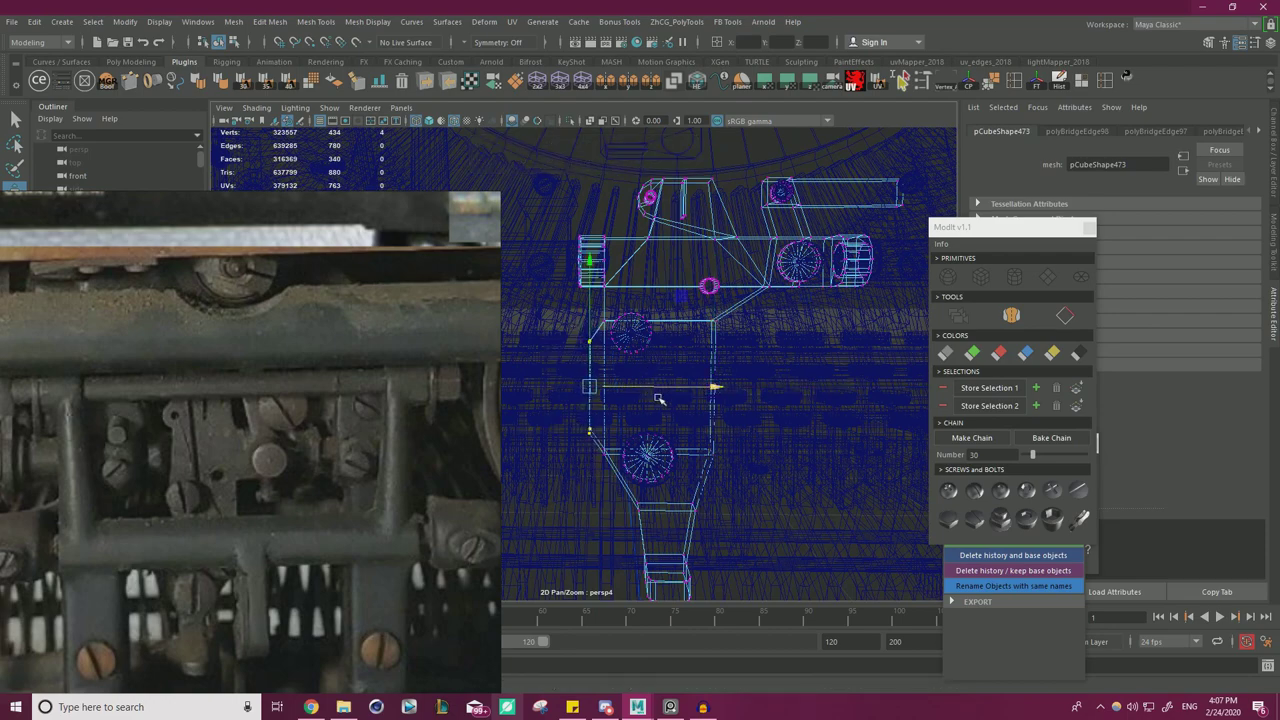
middle_click_drag(652, 392, 660, 343, "alt")
right_click_drag(627, 437, 566, 320, "alt")
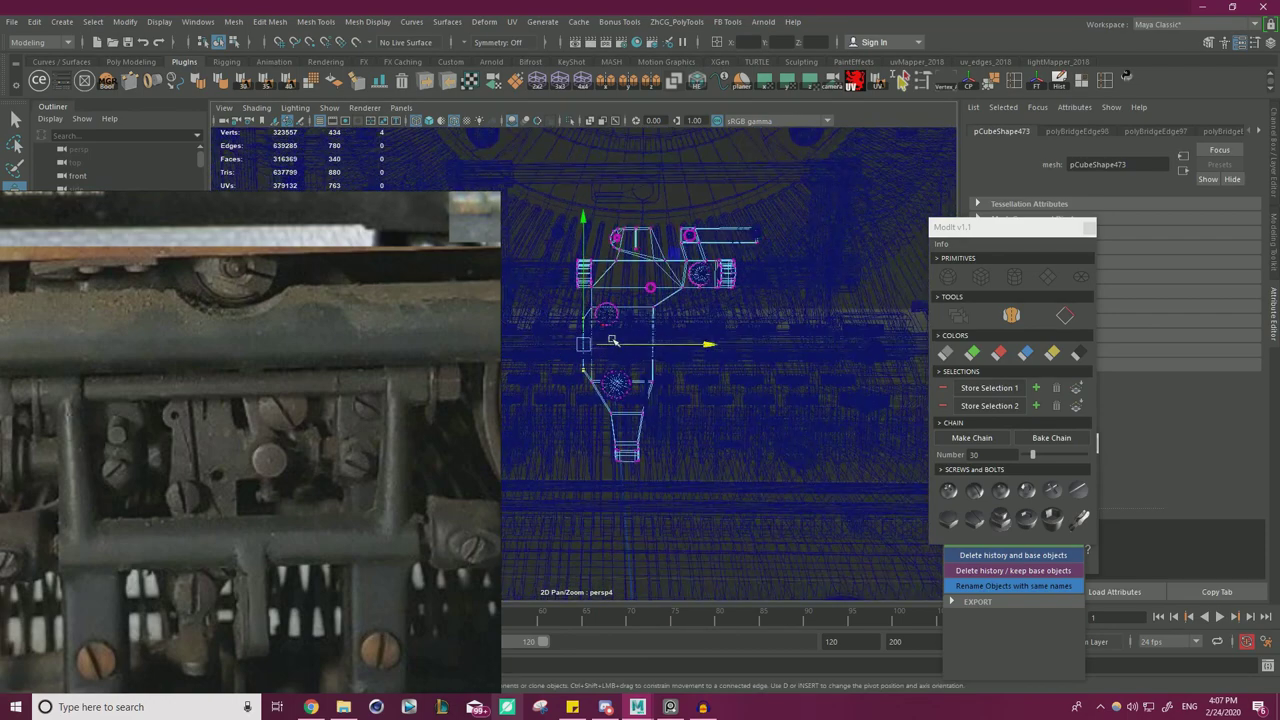
key("5")
mouse_move(602, 324)
left_mouse_down("alt")
mouse_move(679, 271)
mouse_move(735, 262)
left_mouse_up("alt")
right_click_drag(735, 262, 570, 322, "alt")
- Switch to the reference image board and reposition it to show the central linkage photo beside the model
right_click_drag(251, 448, 409, 318)
scroll(407, 318, "down", 4)
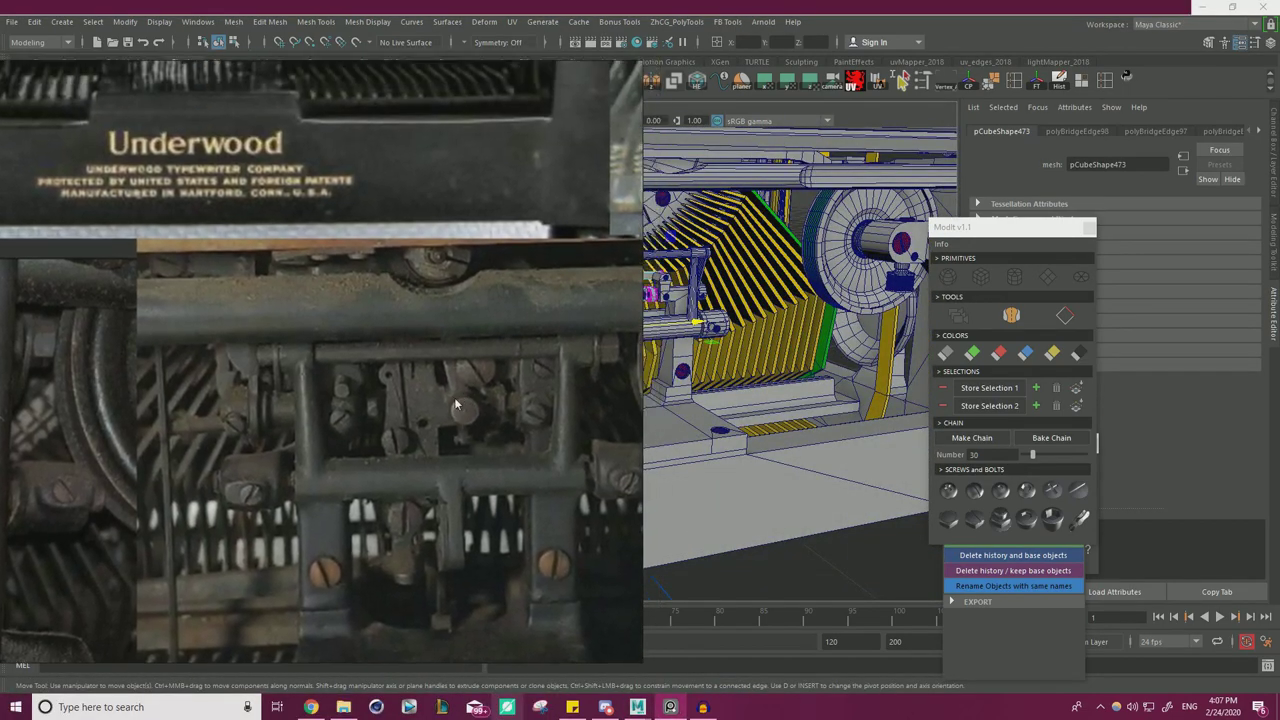
right_click_drag(456, 404, 331, 506)
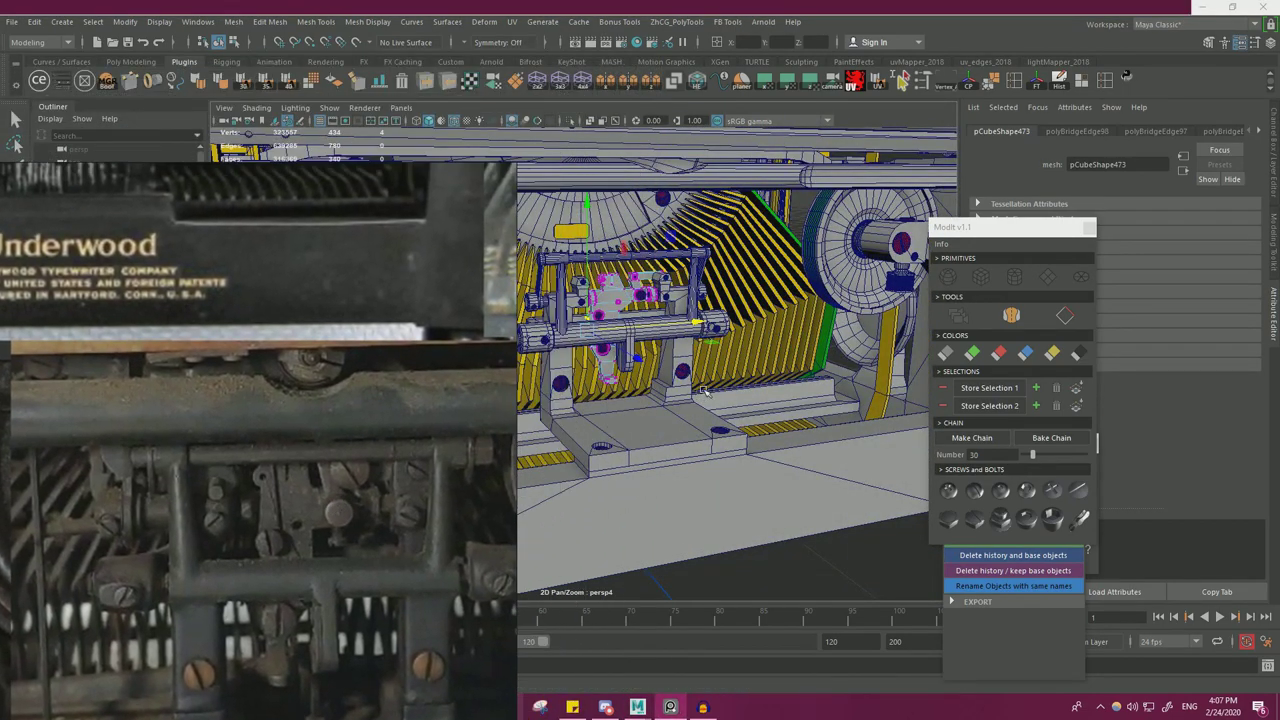
- Examine the reference photos of the central linkage on the image board, comparing its plate, side links and frame across several shots
right_click_drag(420, 413, 282, 453)
right_click_drag(660, 370, 610, 385, "alt")
mouse_move(610, 385)
left_mouse_down("alt")
mouse_move(575, 375)
mouse_move(605, 381)
left_mouse_up("alt")
right_click_drag(153, 424, 723, 340)
scroll(723, 340, "down", 8)
middle_click_drag(698, 358, 482, 433)
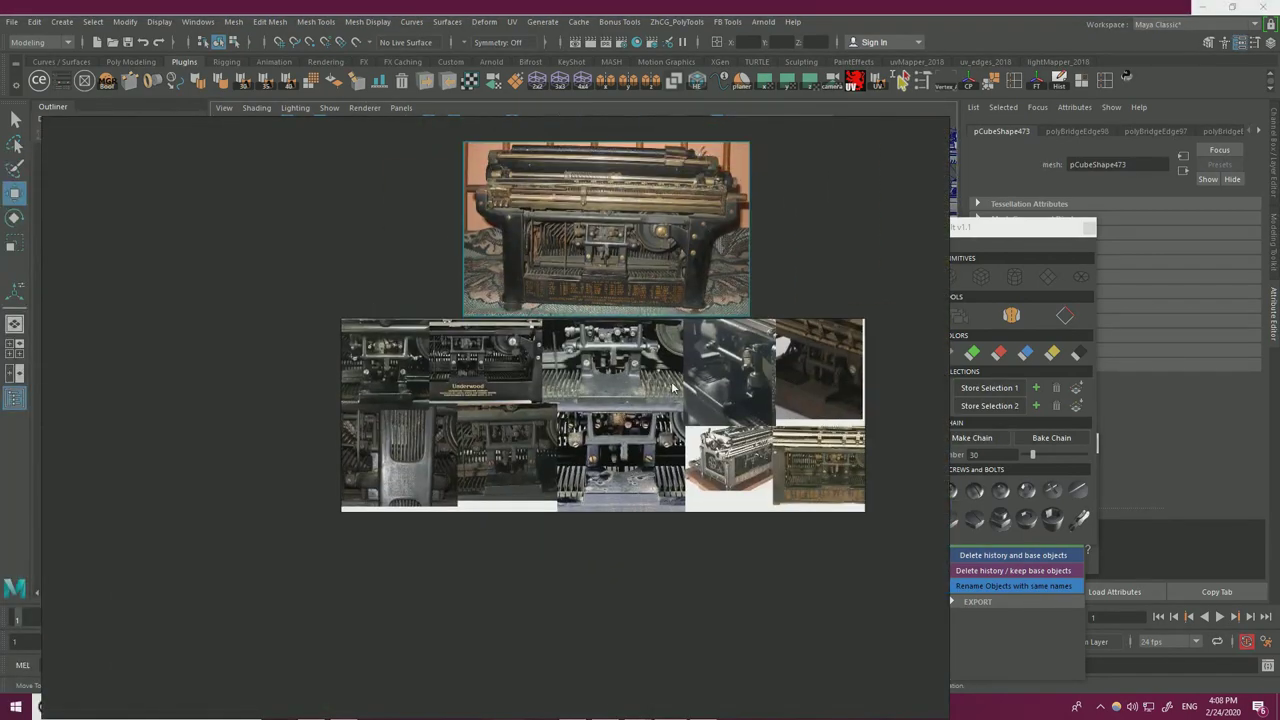
scroll(660, 414, "up", 10)
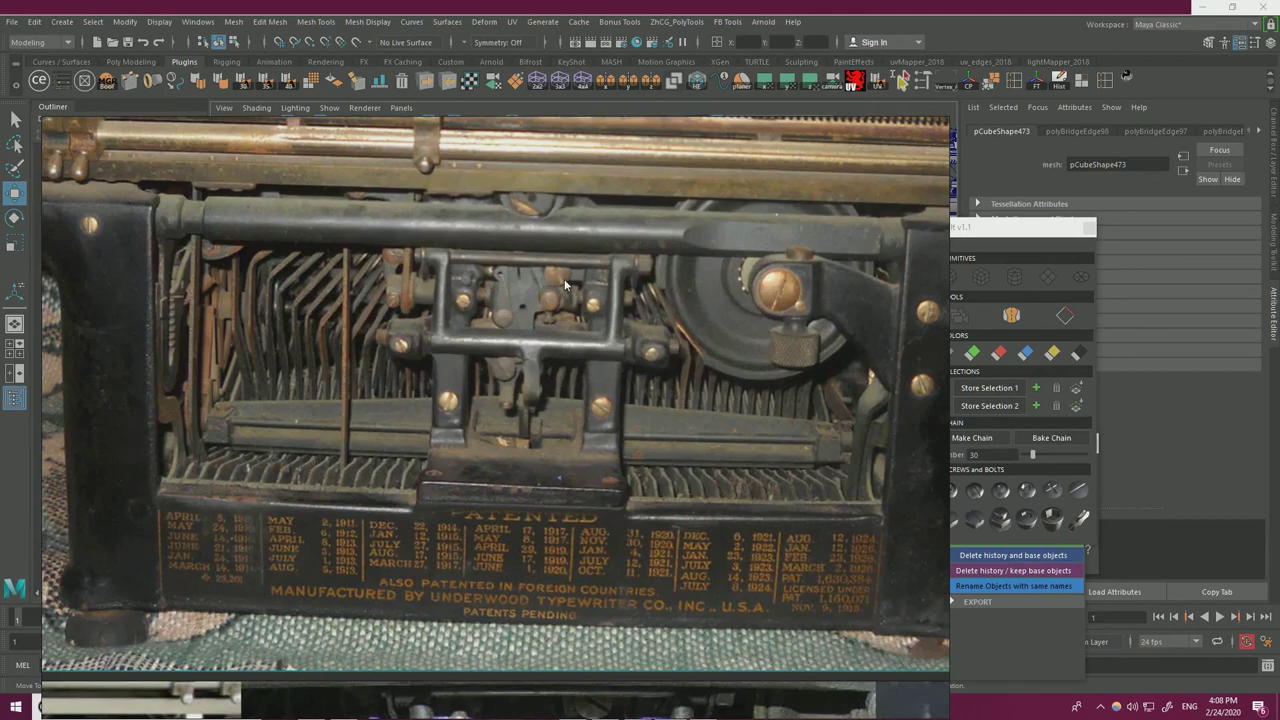
scroll(625, 296, "down", 10)
scroll(630, 454, "up", 8)
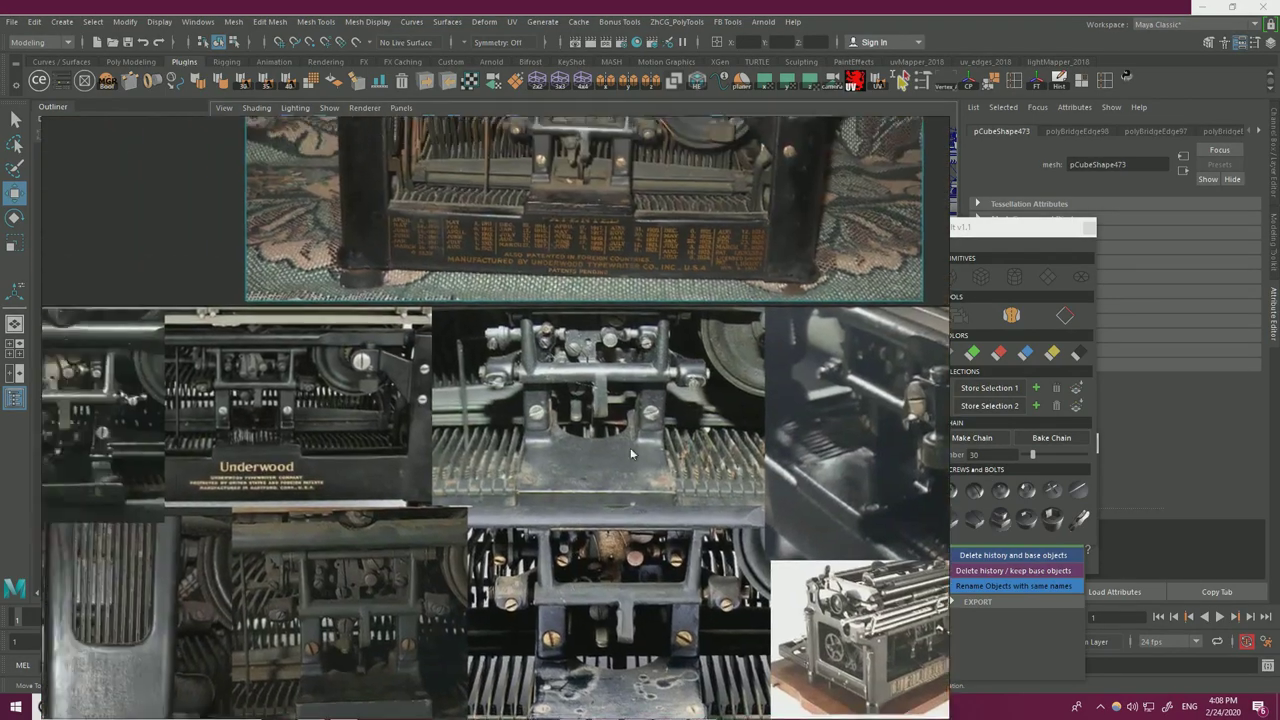
scroll(160, 394, "up", 1)
middle_click_drag(160, 394, 254, 406)
scroll(320, 383, "up", 1)
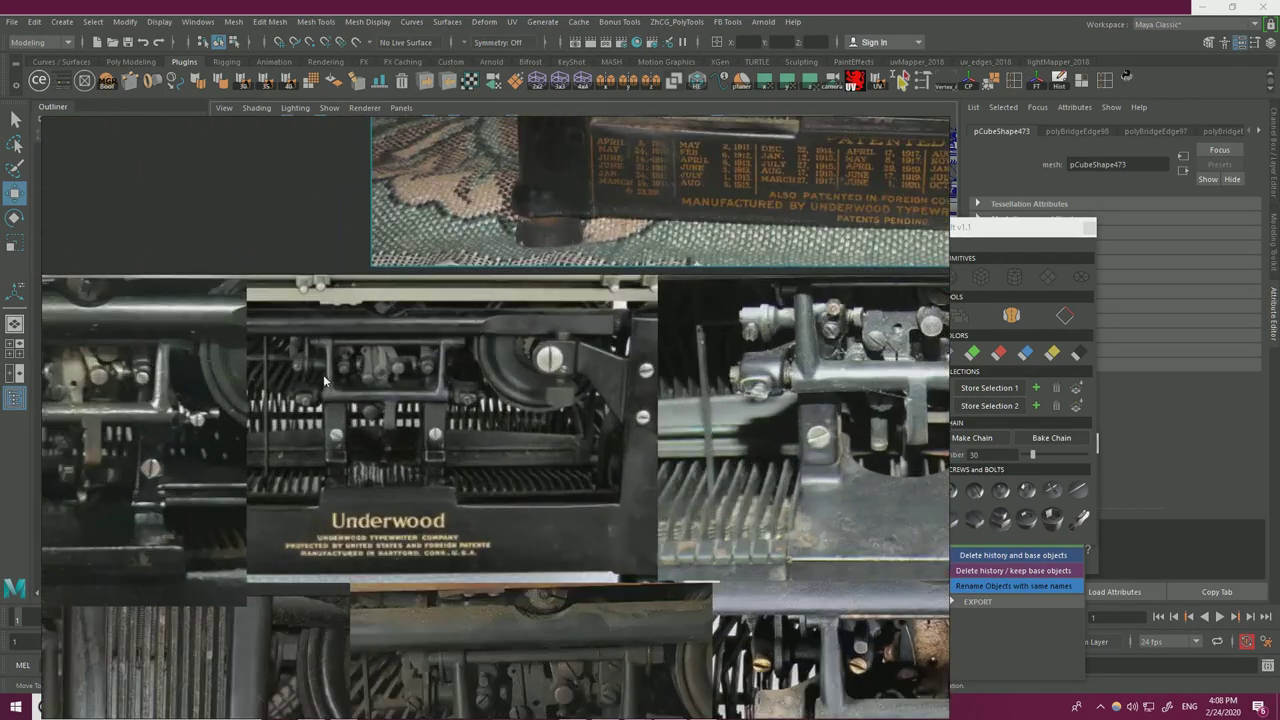
middle_click_drag(329, 382, 484, 400)
scroll(300, 405, "up", 6)
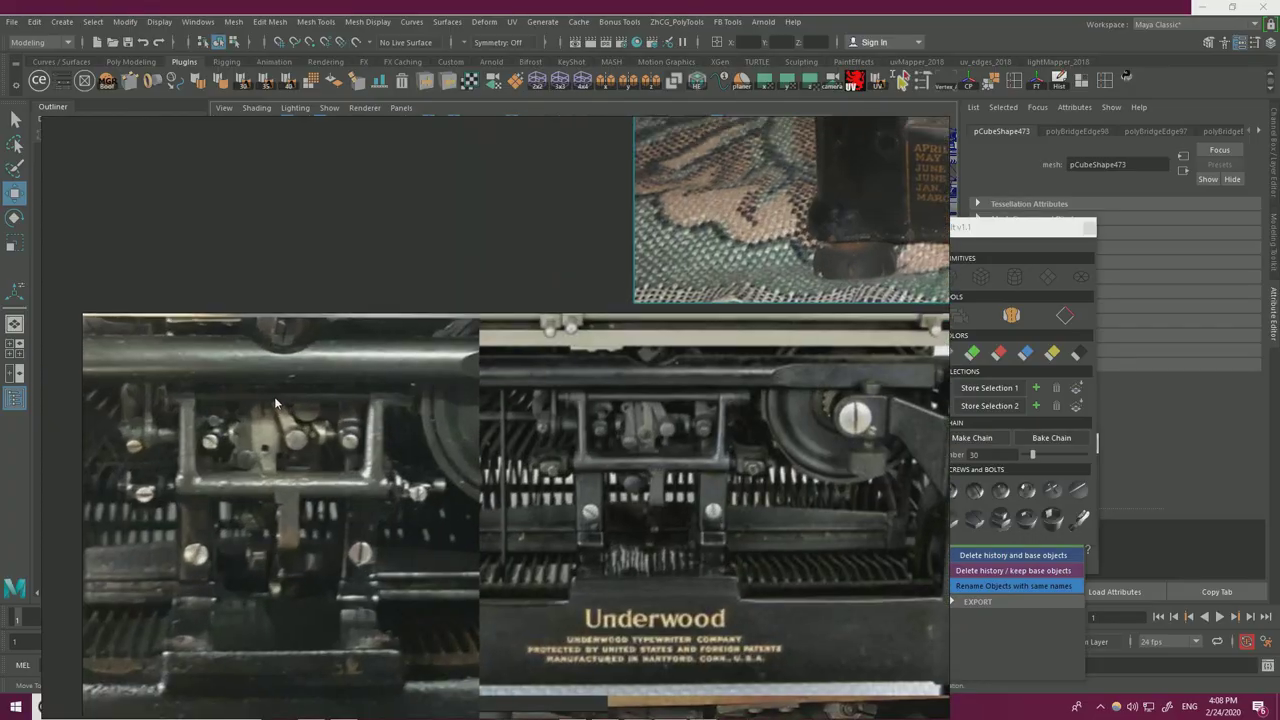
scroll(276, 402, "down", 5)
right_click_drag(412, 416, 2, 356)
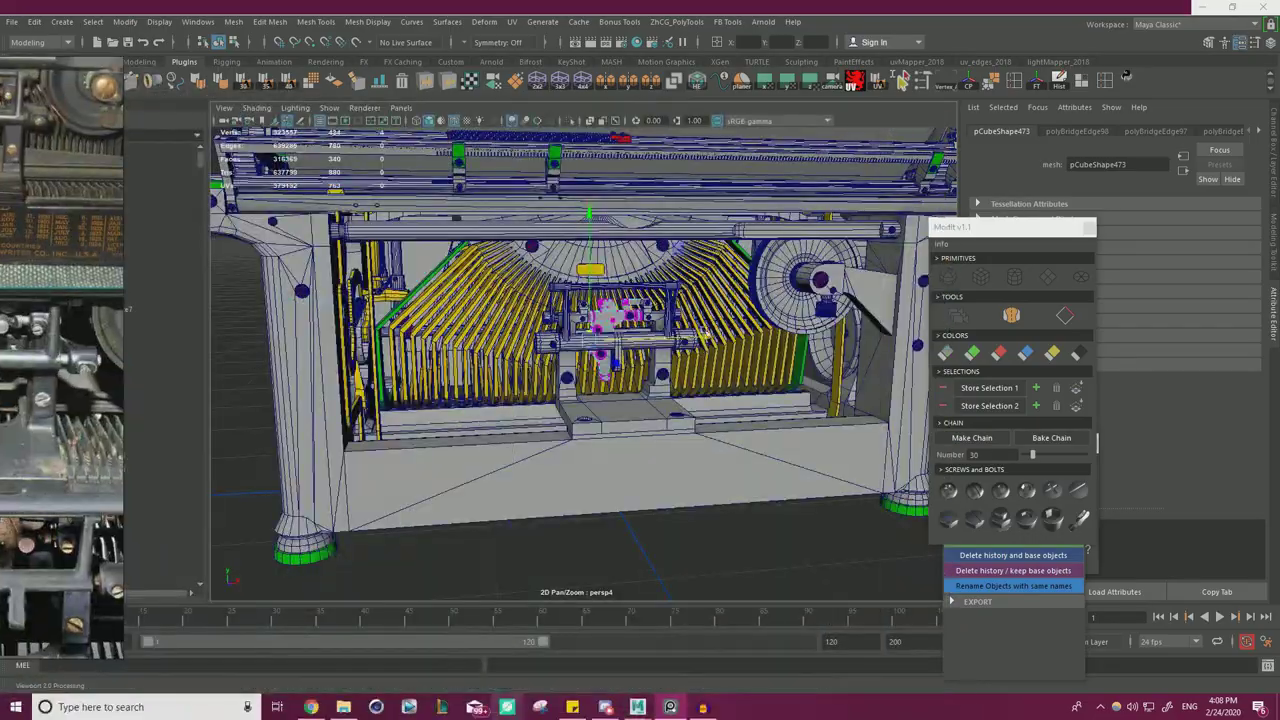
- Return to object mode and clear the selection of the central plate
left_click_drag(540, 370, 600, 350, "alt")
right_click_drag(600, 350, 731, 350, "alt")
middle_click_drag(731, 350, 706, 351, "alt")
right_click_drag(706, 351, 640, 352, "alt")
left_click_drag(640, 352, 660, 390, "alt")
right_click_drag(660, 390, 560, 404, "alt")
left_click_drag(560, 404, 700, 375, "alt")
right_click_drag(854, 304, 869, 297)
left_click(869, 297)
- Cut an edge line across the base bracket's foot and snap it in line with the step under its thicker front lip
left_click_drag(869, 297, 677, 362, "alt")
right_click_drag(677, 362, 751, 406, "alt")
left_click_drag(751, 406, 717, 391, "alt")
right_click_drag(717, 391, 840, 417, "alt")
left_click_drag(840, 417, 679, 433, "alt")
left_click(639, 412)
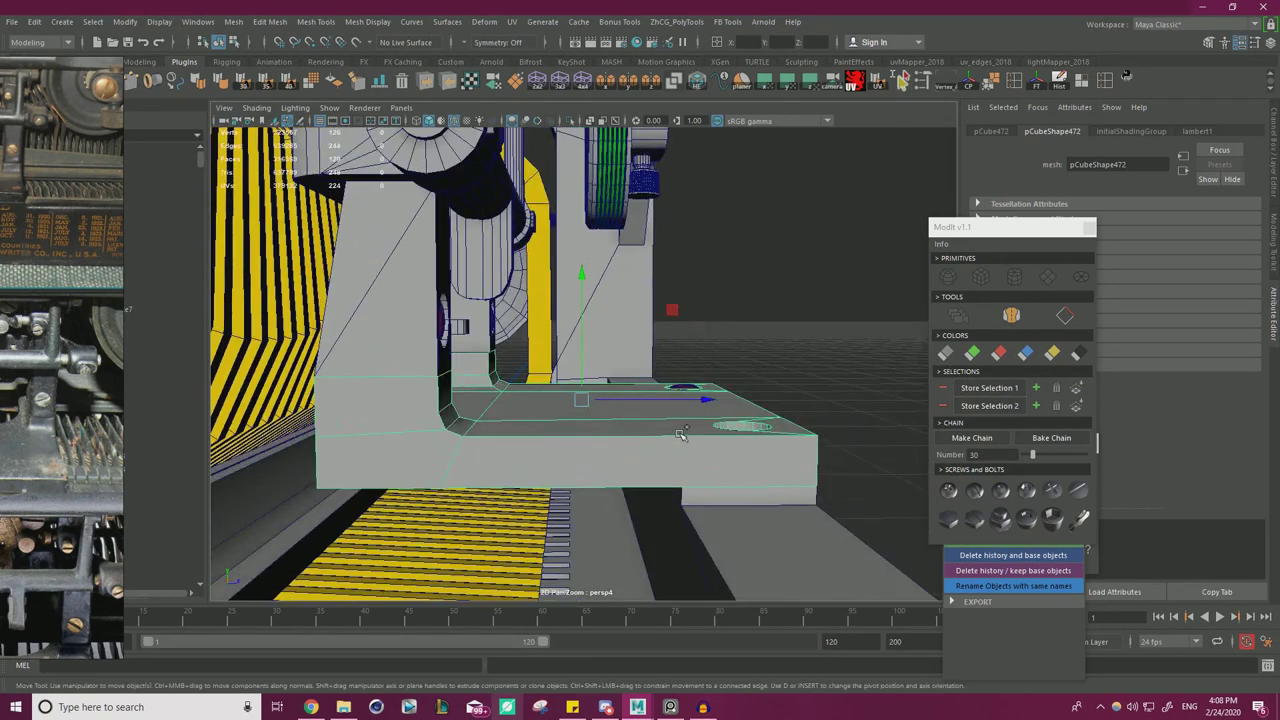
key("ctrl+shift+x")
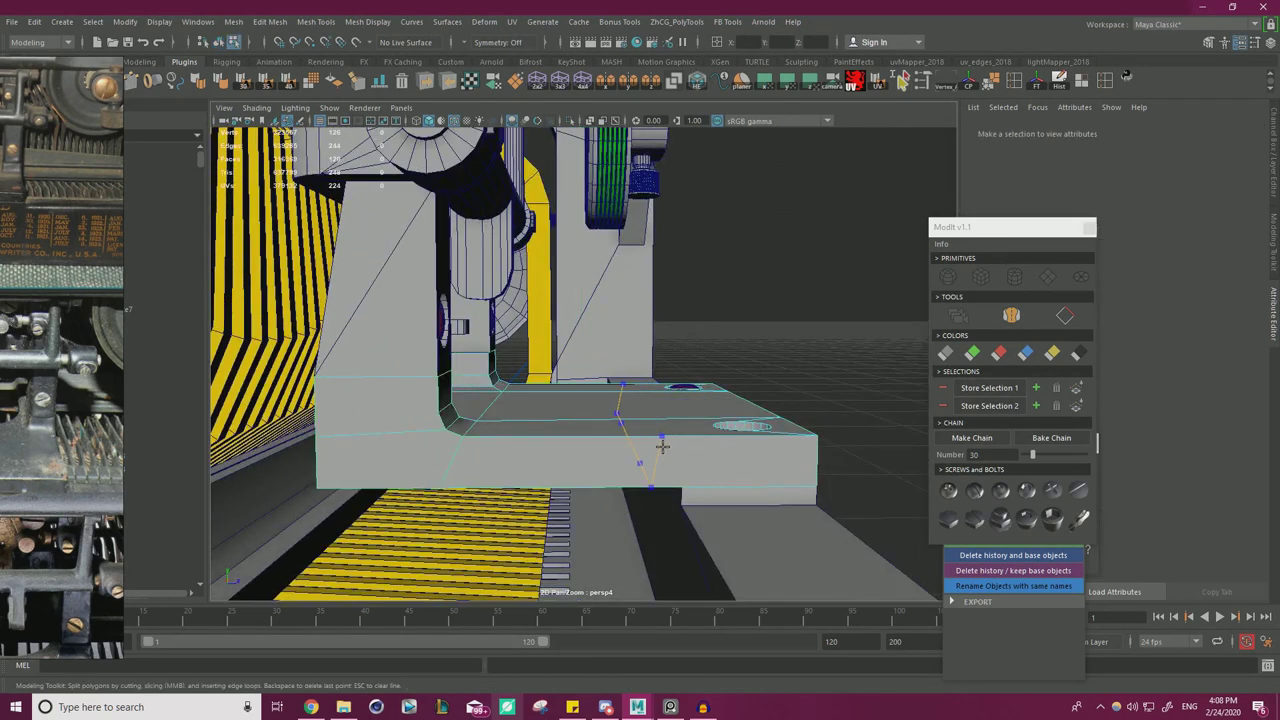
right_click_drag(638, 455, 638, 281)
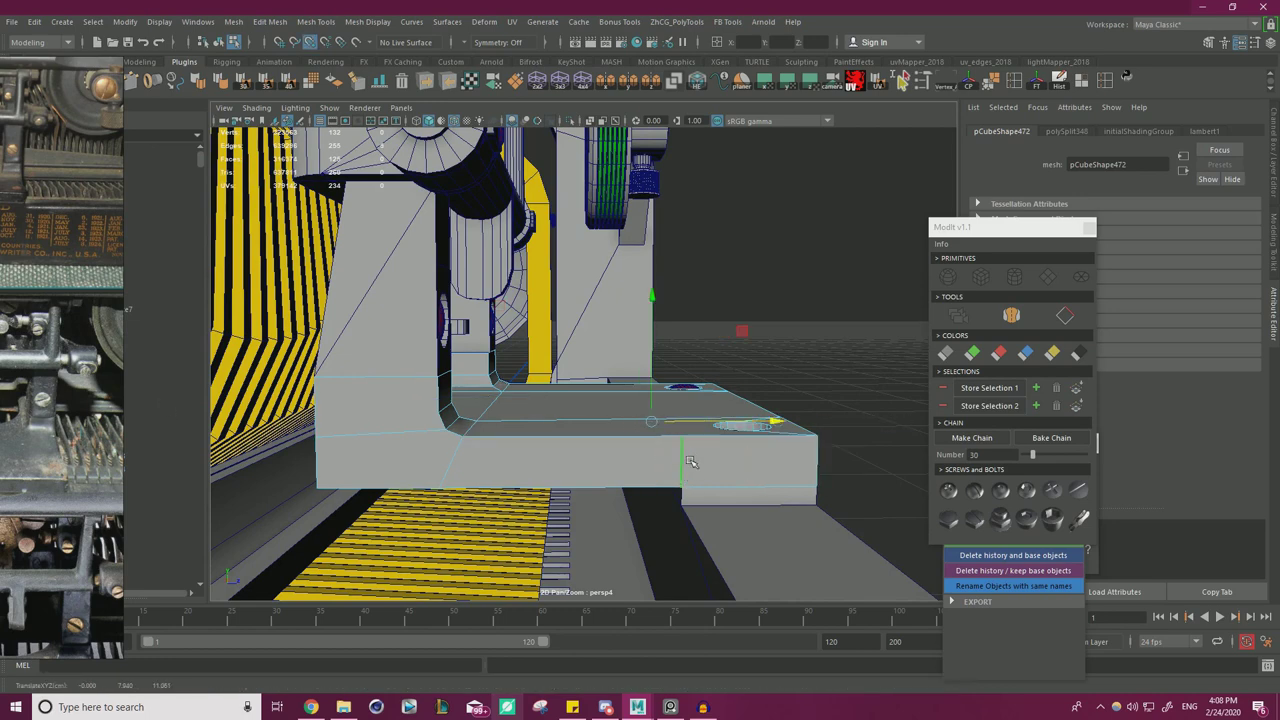
left_click_drag(690, 462, 713, 455, "alt")
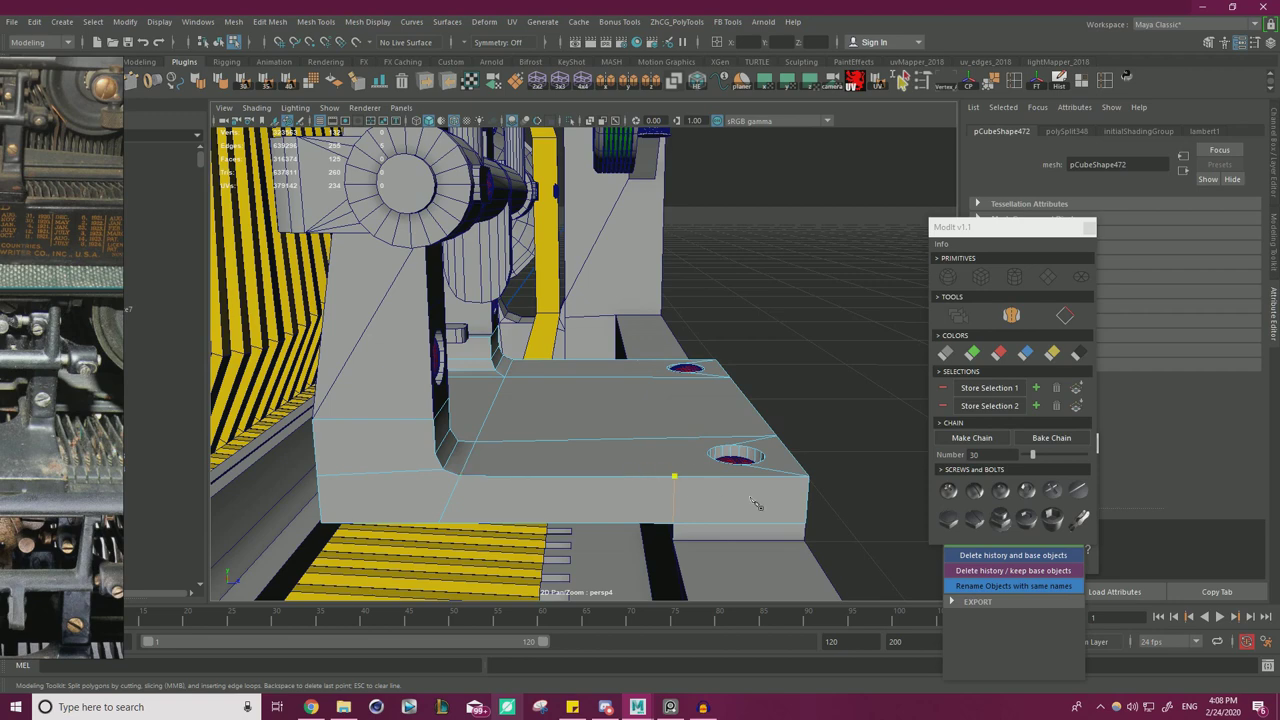
- Extrude the underside faces behind the base bracket's front lip downward until flush with the lip, and return to object mode
key("w")
left_click_drag(700, 408, 660, 363, "alt")
right_click_drag(547, 401, 550, 424)
left_click(556, 419)
left_click(547, 436, "shift")
left_click(435, 448, "shift")
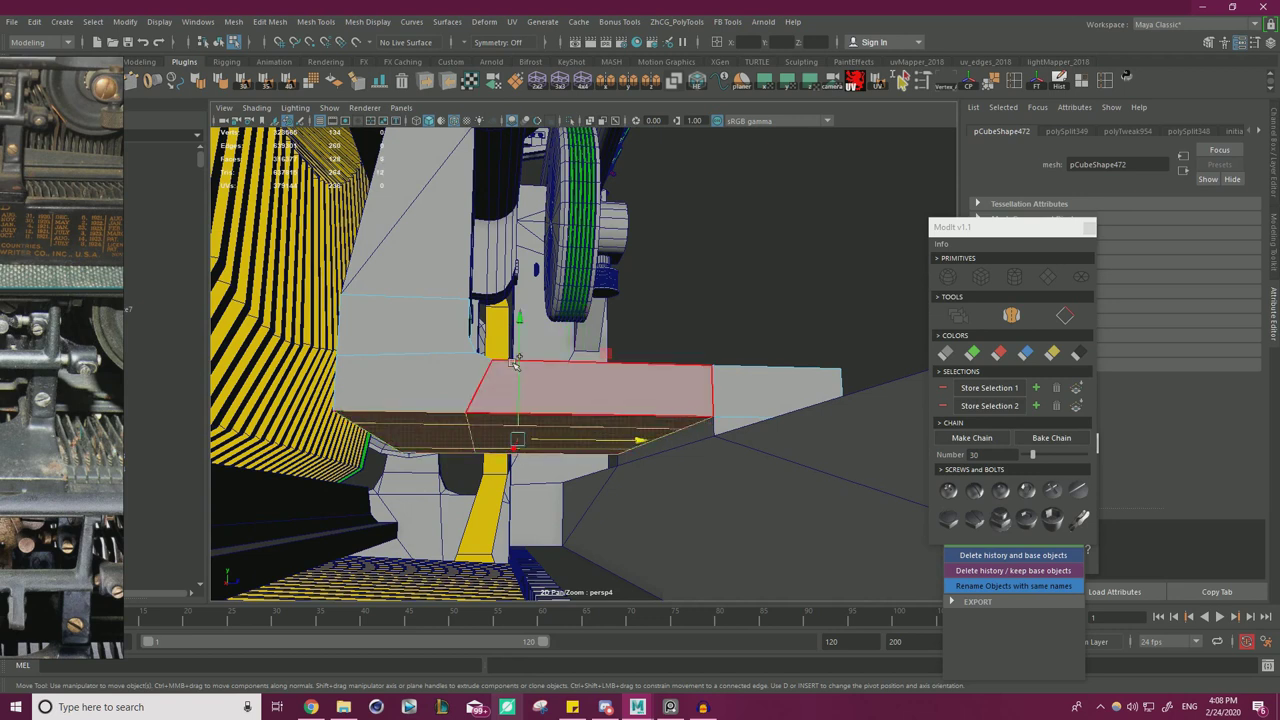
left_click_drag(519, 397, 595, 448, "shift")
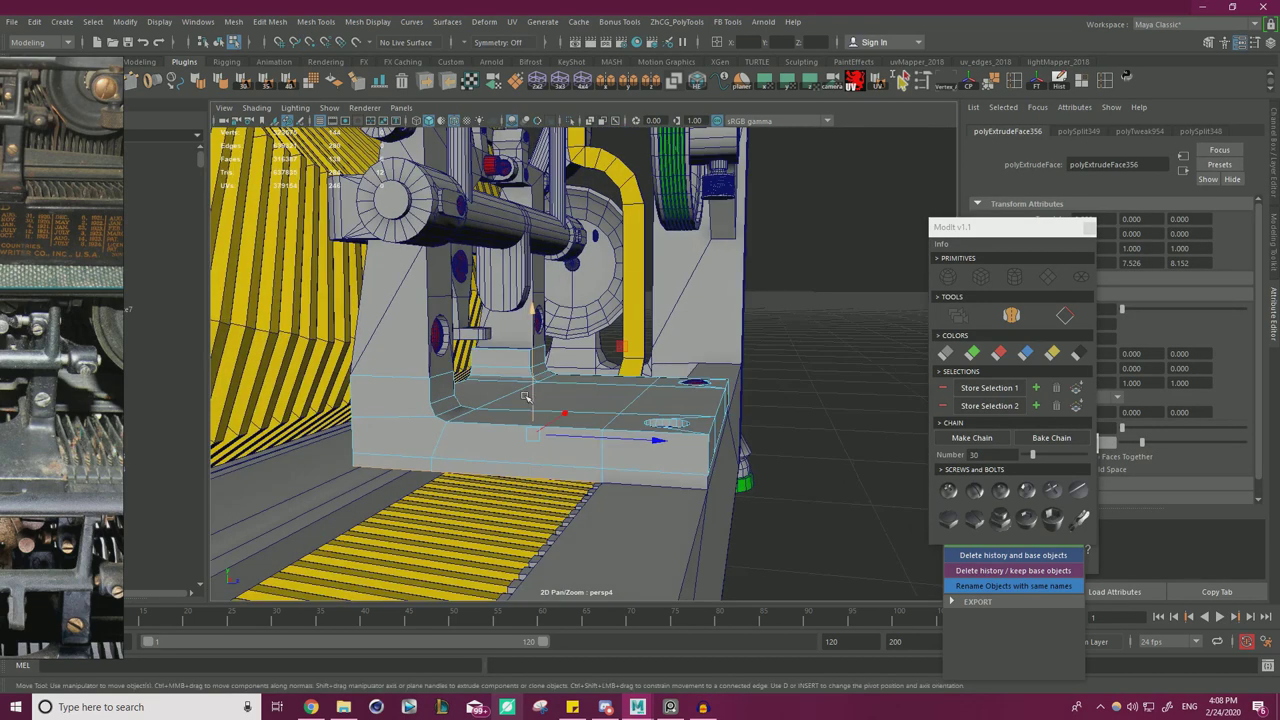
left_click_drag(525, 397, 490, 425)
scroll(495, 425, "down", 3)
left_click_drag(553, 389, 553, 385)
scroll(708, 402, "down", 3)
right_click_drag(877, 311, 936, 292)
left_click(871, 326)
- Compare the modelled central linkage with the front-view reference photo of the typewriter
scroll(604, 354, "down", 3)
left_click_drag(700, 345, 516, 313, "alt")
scroll(604, 354, "down", 2)
scroll(588, 377, "up", 2)
left_click_drag(655, 350, 655, 412, "alt")
right_click_drag(18, 417, 622, 378)
scroll(440, 381, "down", 3)
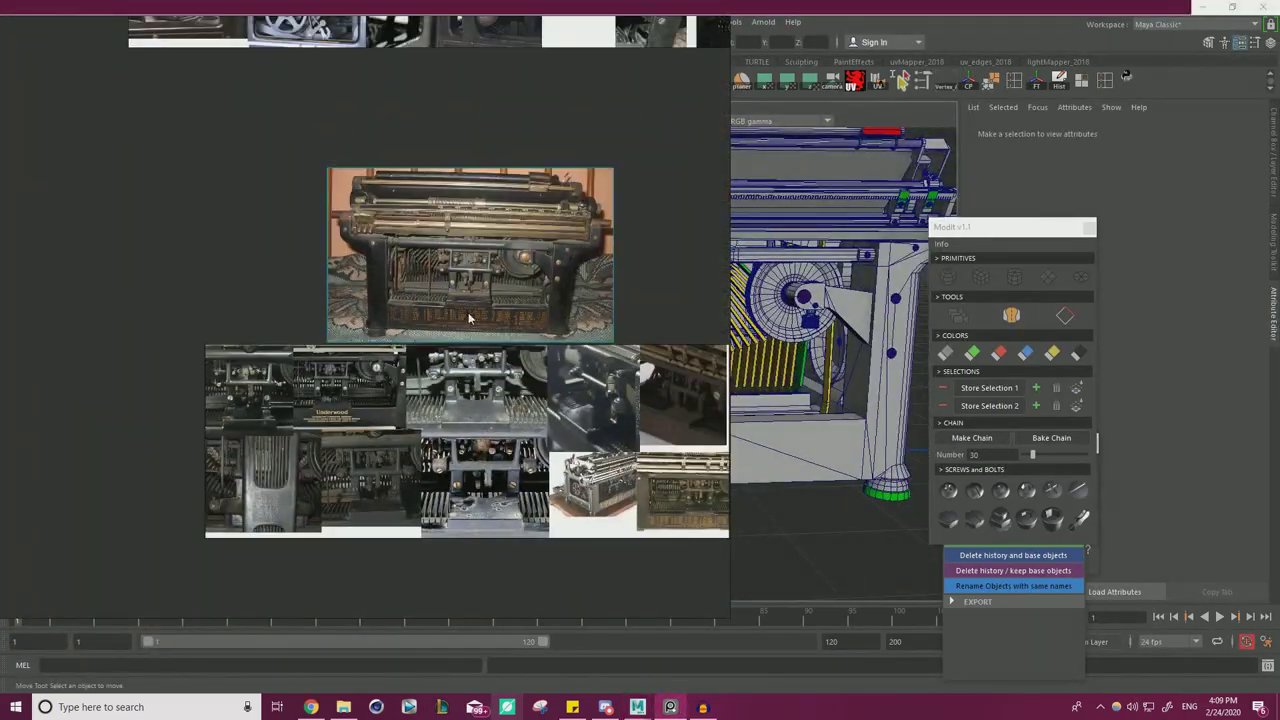
scroll(478, 290, "up", 5)
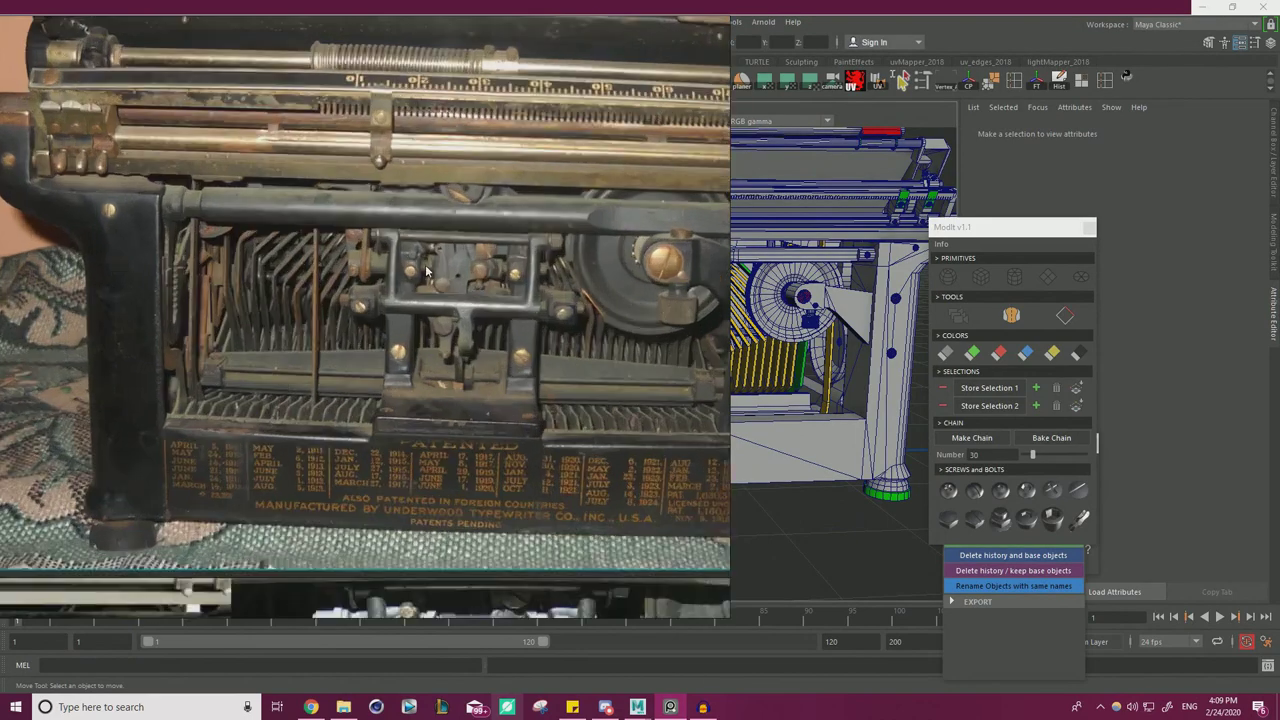
scroll(517, 255, "up", 2)
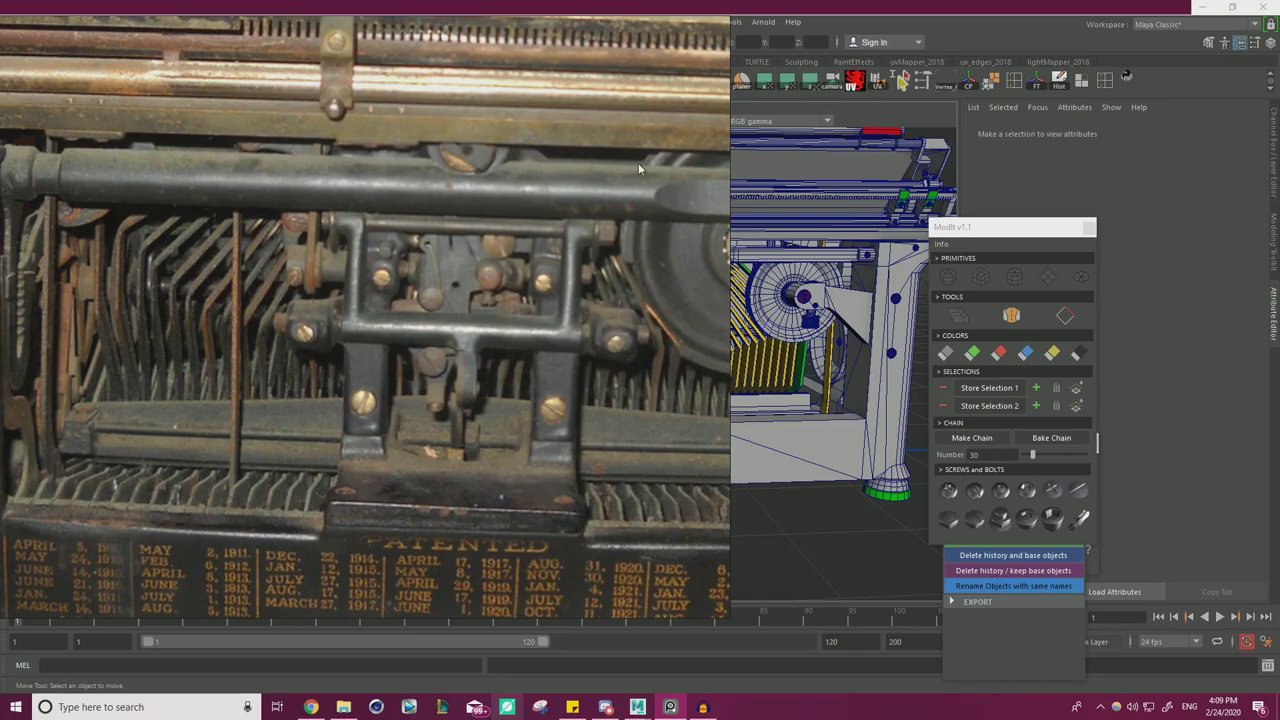
right_click_drag(638, 163, 53, 292)
scroll(600, 289, "up", 5)
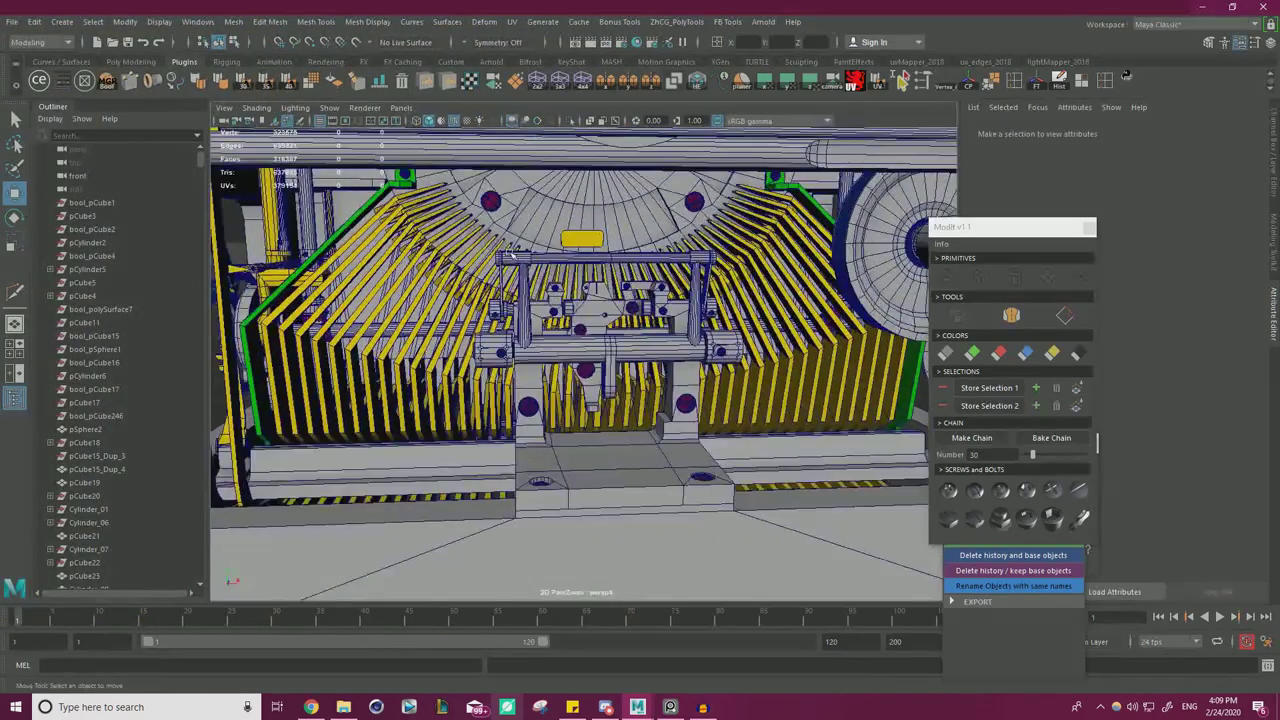
- Nudge the side edges of the vertical slot in the central plate's upper tab sideways and return to object mode
left_click(560, 257)
scroll(560, 257, "up", 2)
scroll(562, 258, "up", 4)
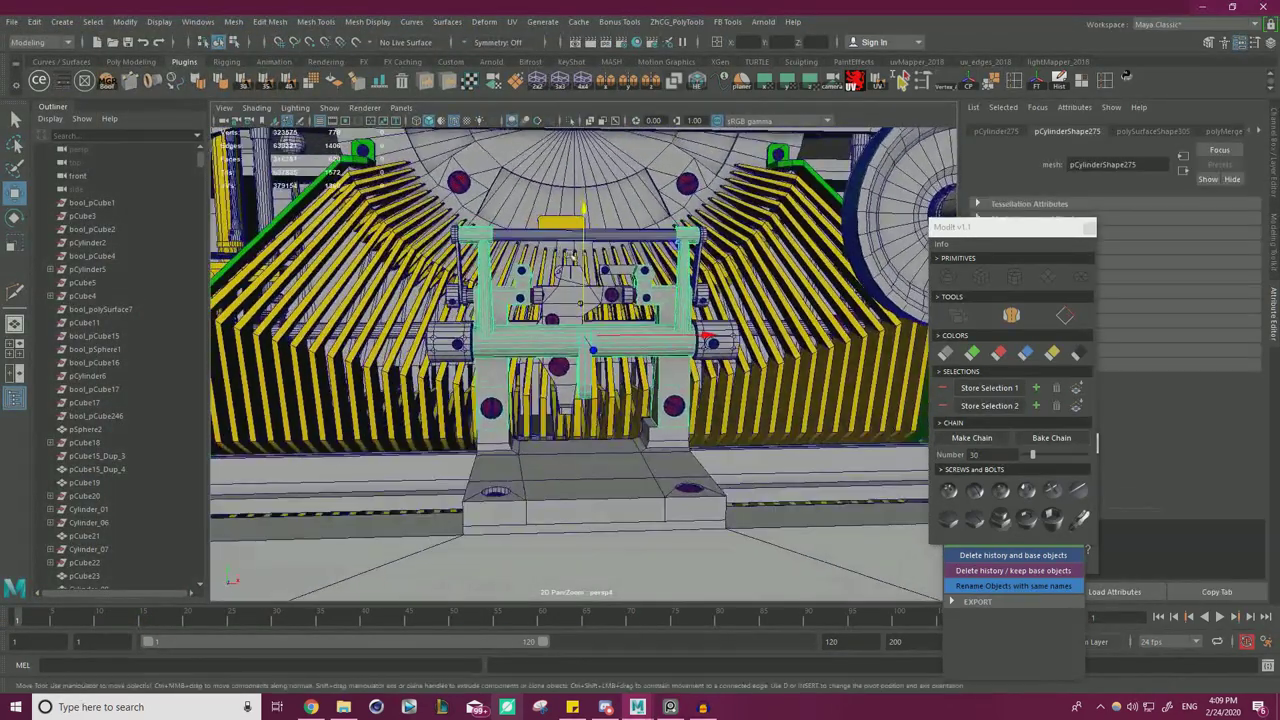
scroll(605, 338, "up", 8)
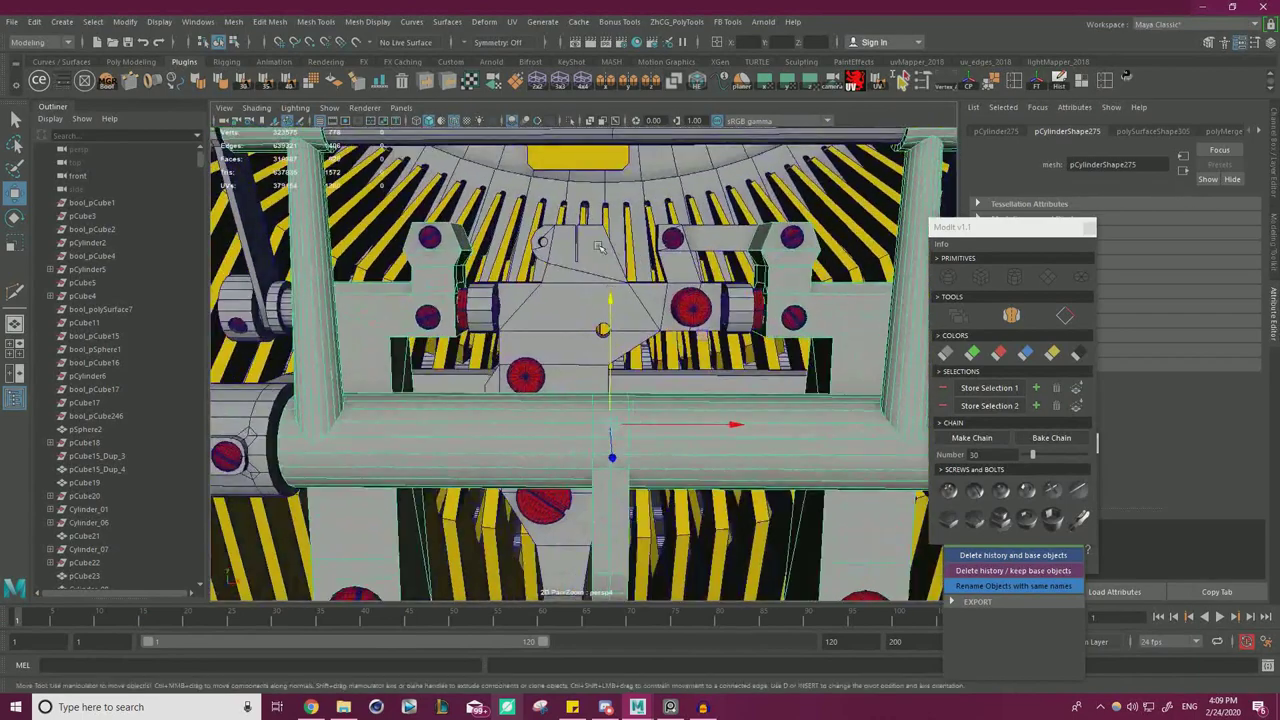
left_click(697, 350)
scroll(697, 350, "up", 3)
right_click_drag(649, 246, 590, 243)
middle_click_drag(638, 238, 622, 249, "alt")
key("4")
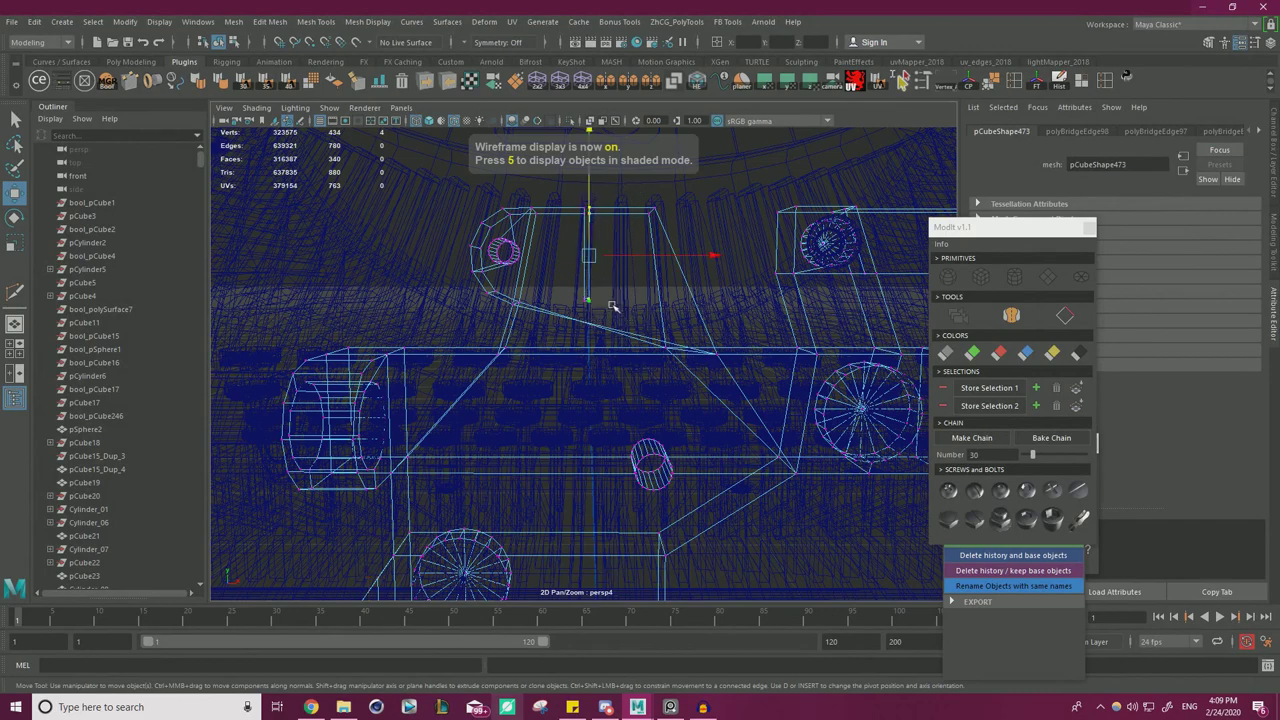
mouse_move(622, 259)
left_mouse_down()
mouse_move(601, 286)
mouse_move(605, 228)
left_mouse_up()
key("5")
right_click_drag(605, 228, 603, 222)
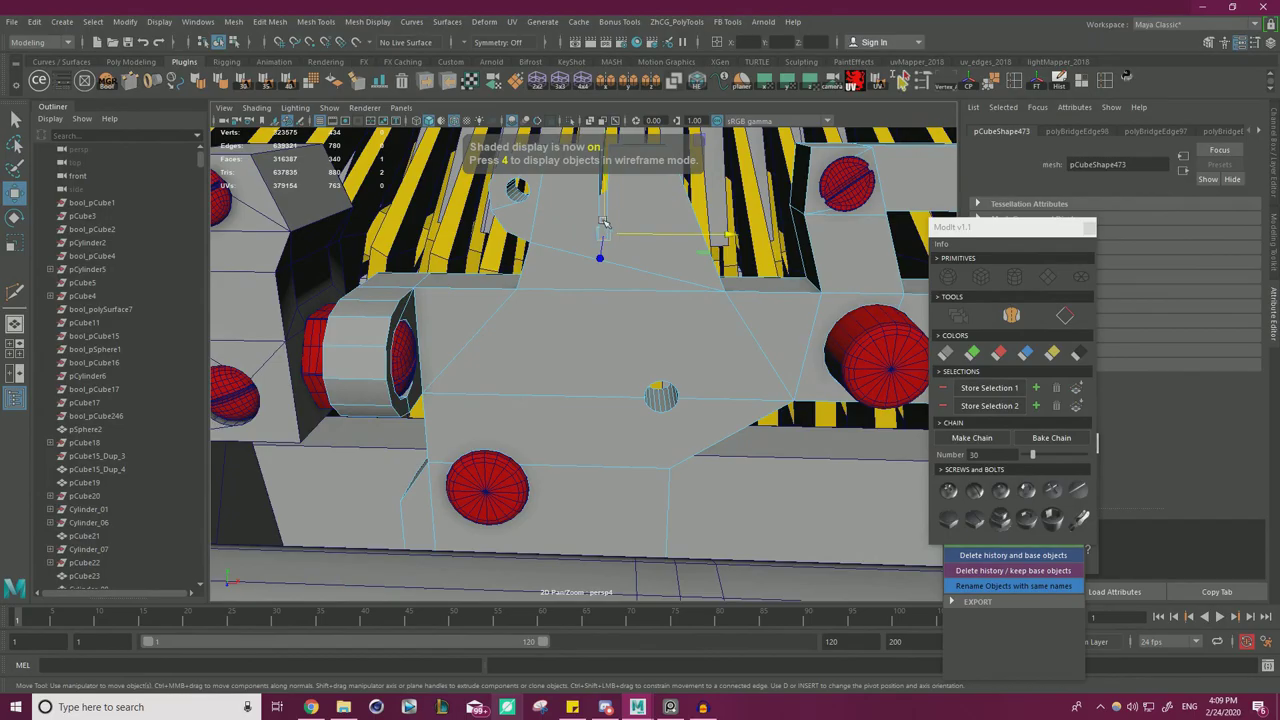
key("f")
right_click_drag(605, 261, 520, 300, "alt")
left_click_drag(600, 265, 820, 305, "alt")
right_click_drag(820, 305, 818, 308)
key("f")
- Move the end cap face of the frame's upper rod slightly along the rod's axis
left_click(478, 222)
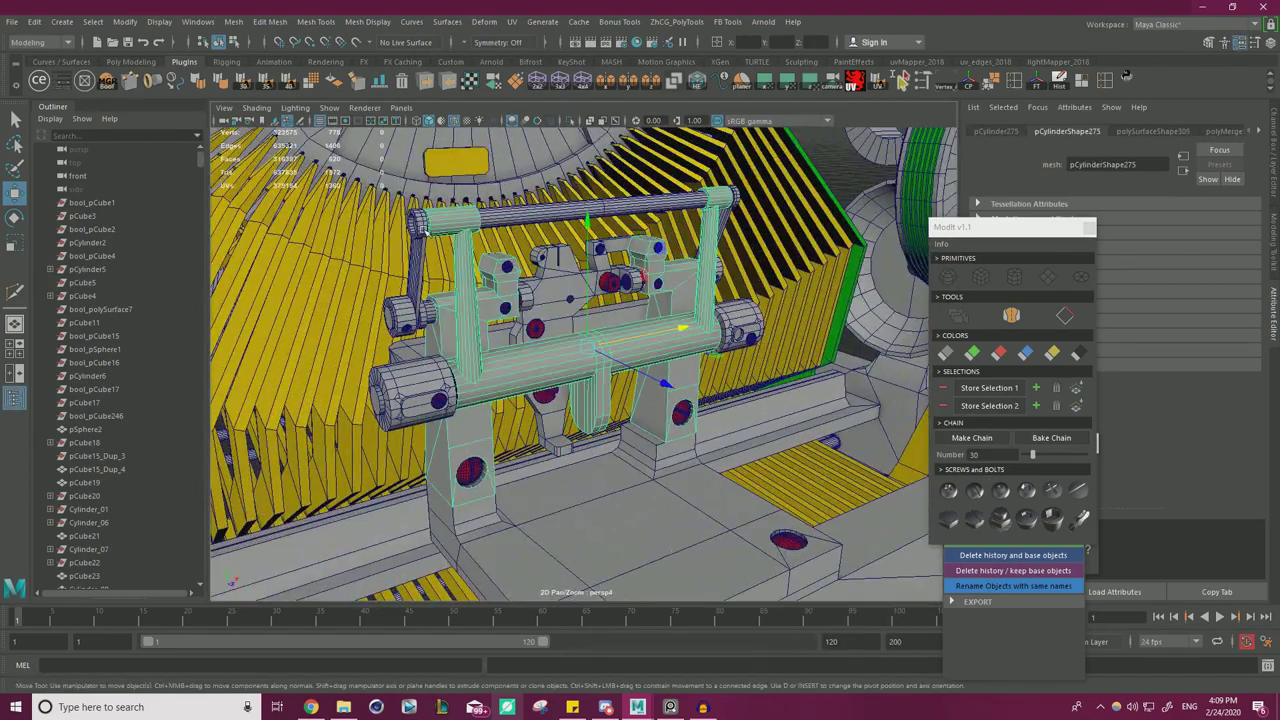
key("f")
left_click(480, 208)
right_click_drag(483, 212, 483, 240)
left_click(485, 216)
left_click_drag(539, 208, 537, 206)
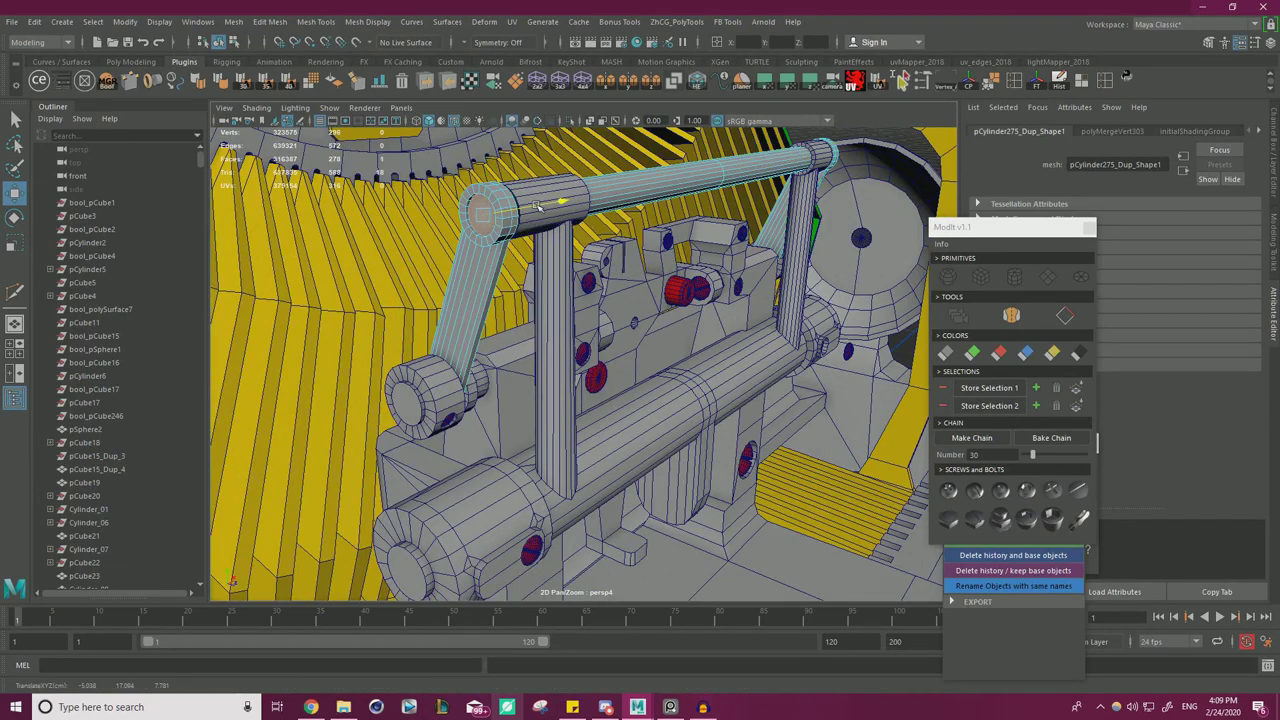
- Select the linkage frame, the upper rod with its arms, the side collars and the adjoining block's screws
right_click_drag(539, 200, 600, 182)
left_click(548, 196, "shift")
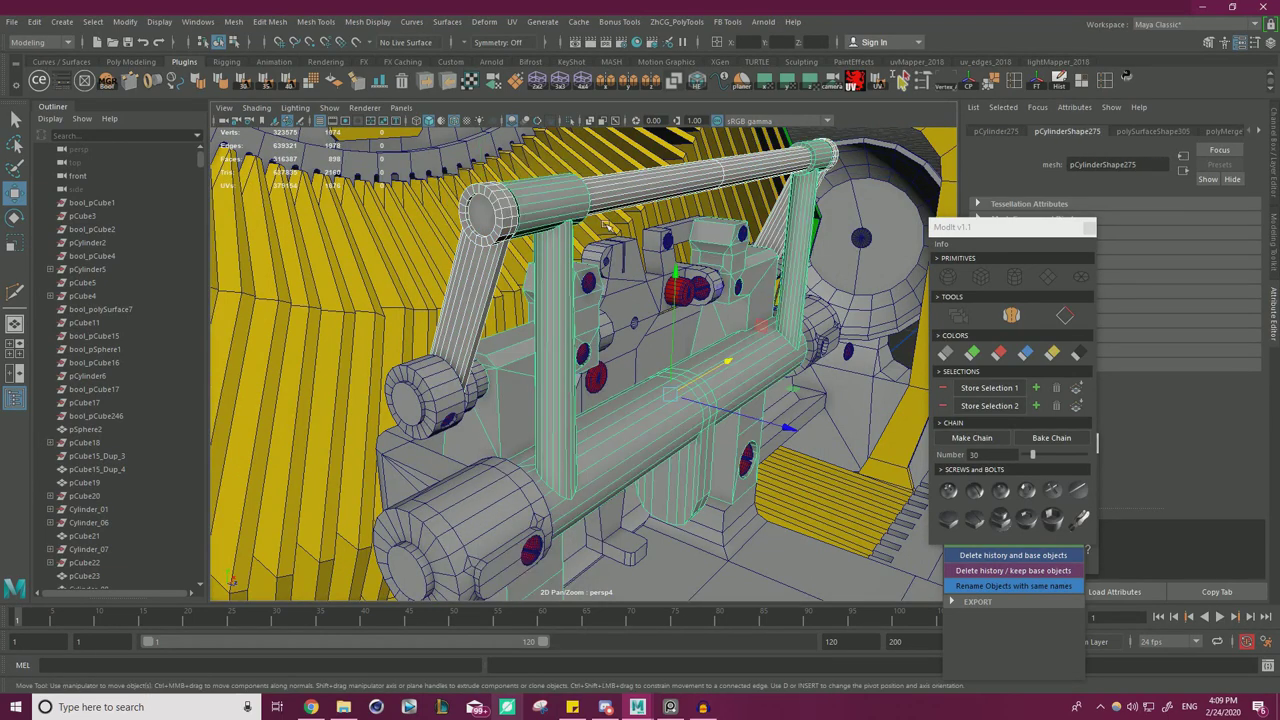
left_click_drag(549, 204, 370, 332, "alt")
middle_click_drag(370, 332, 411, 303, "alt")
left_click(385, 292, "shift")
left_click(422, 304, "shift")
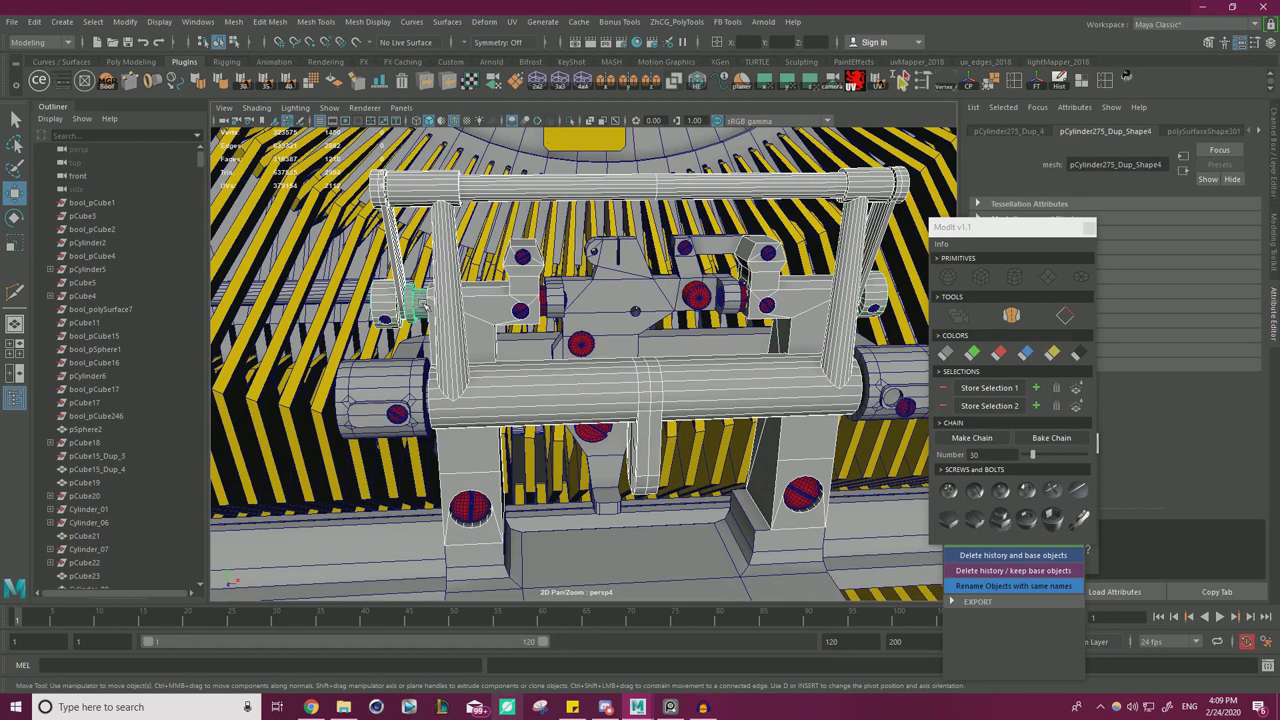
left_click(385, 319)
left_click(544, 296)
key("ctrl+z")
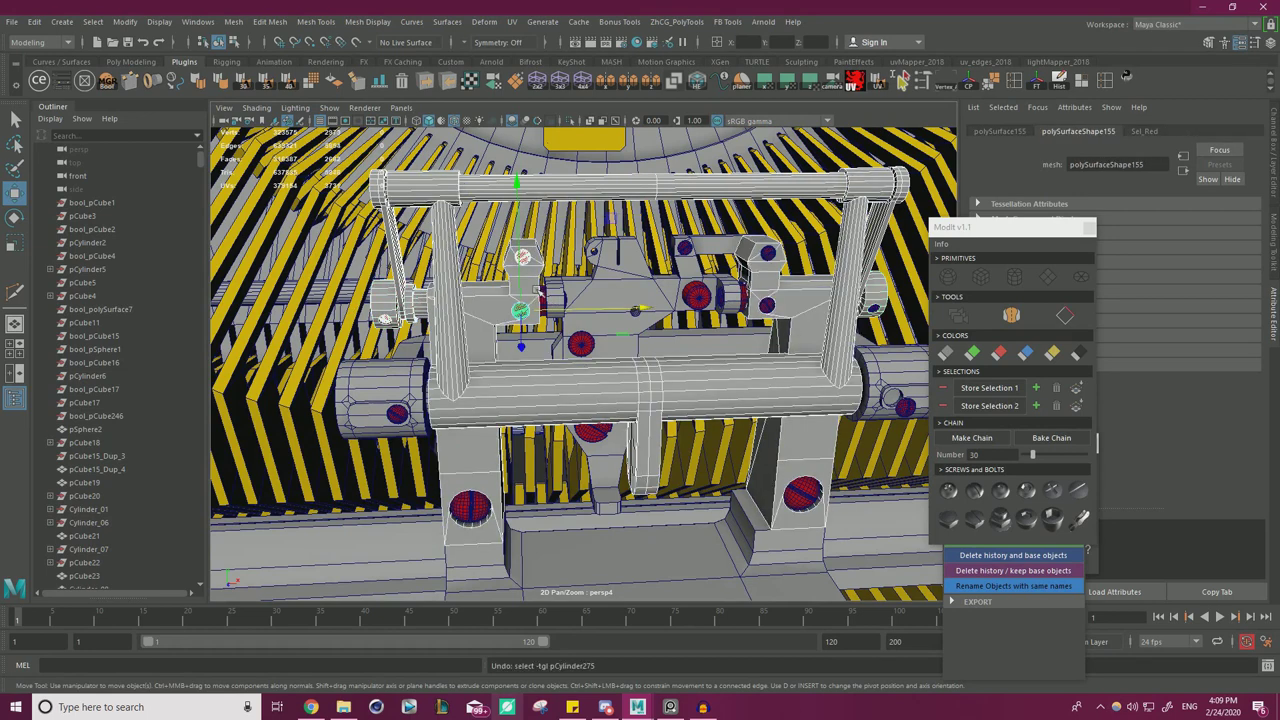
- Add the central plate and the screws on it and its side links to the selection
scroll(544, 300, "up", 4)
left_click(521, 255)
key("f")
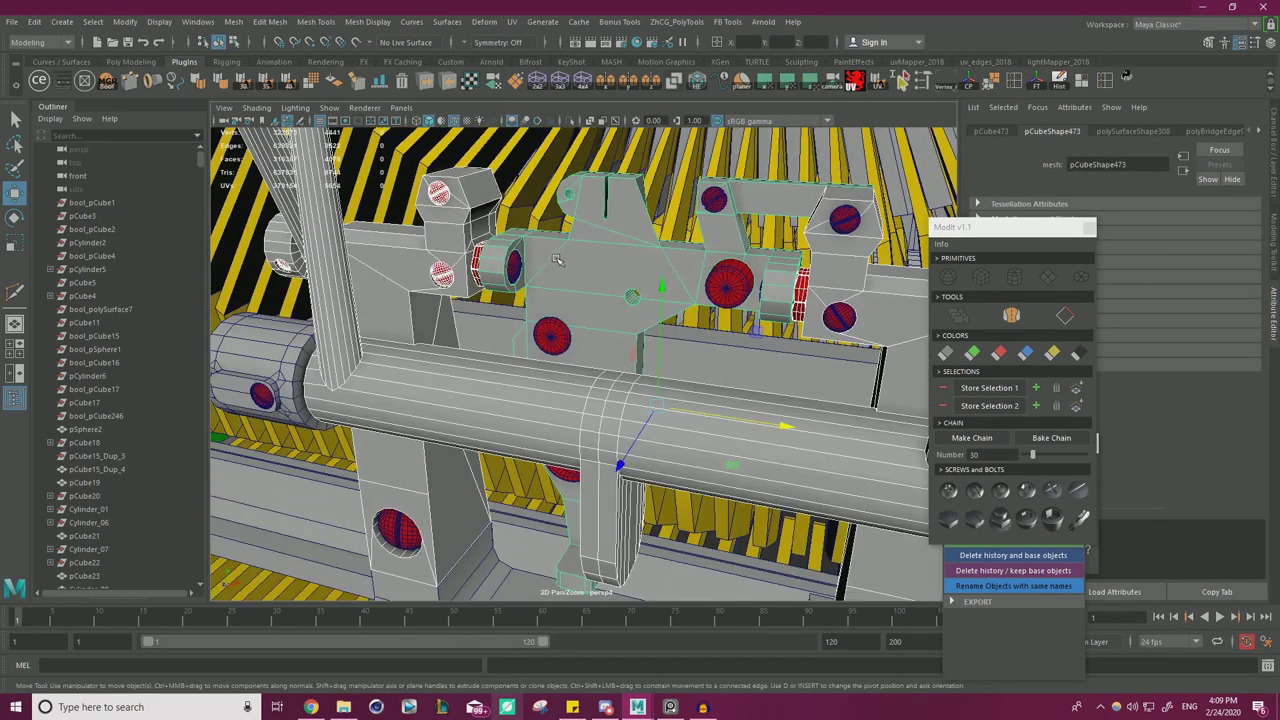
left_click(514, 267, "shift")
left_click(731, 284, "shift")
left_click(715, 201, "shift")
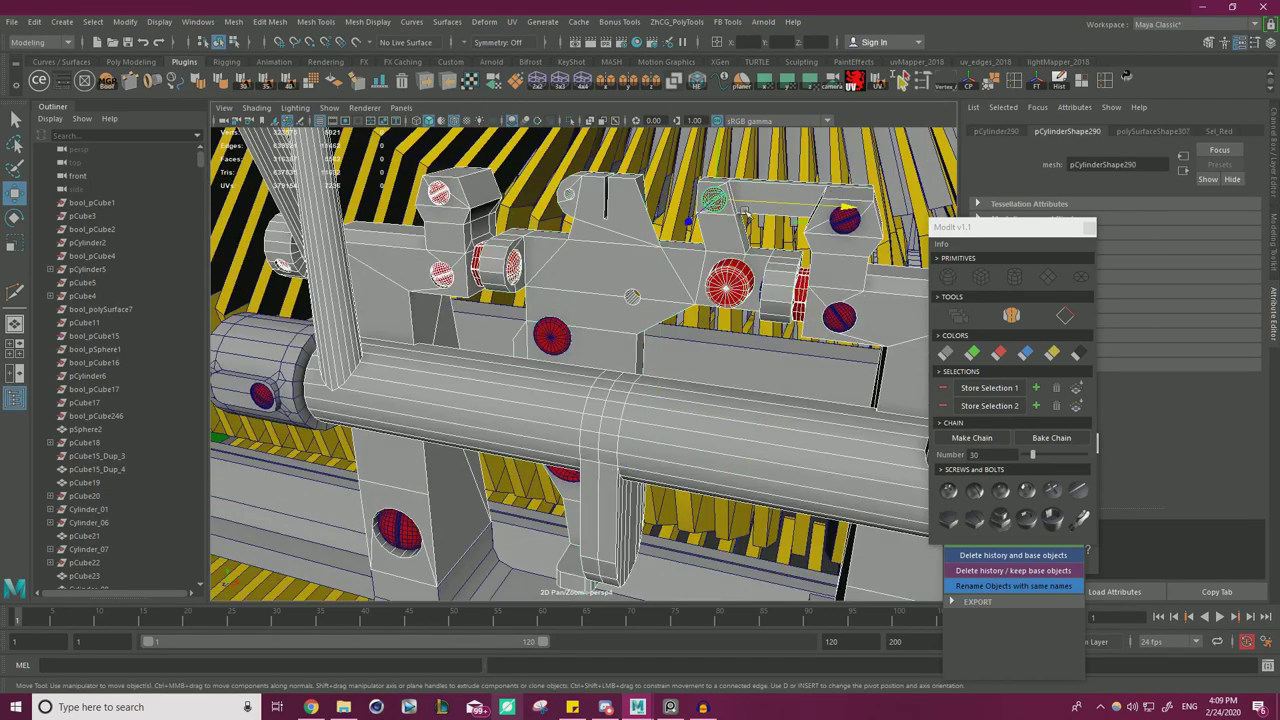
left_click(845, 222)
key("f")
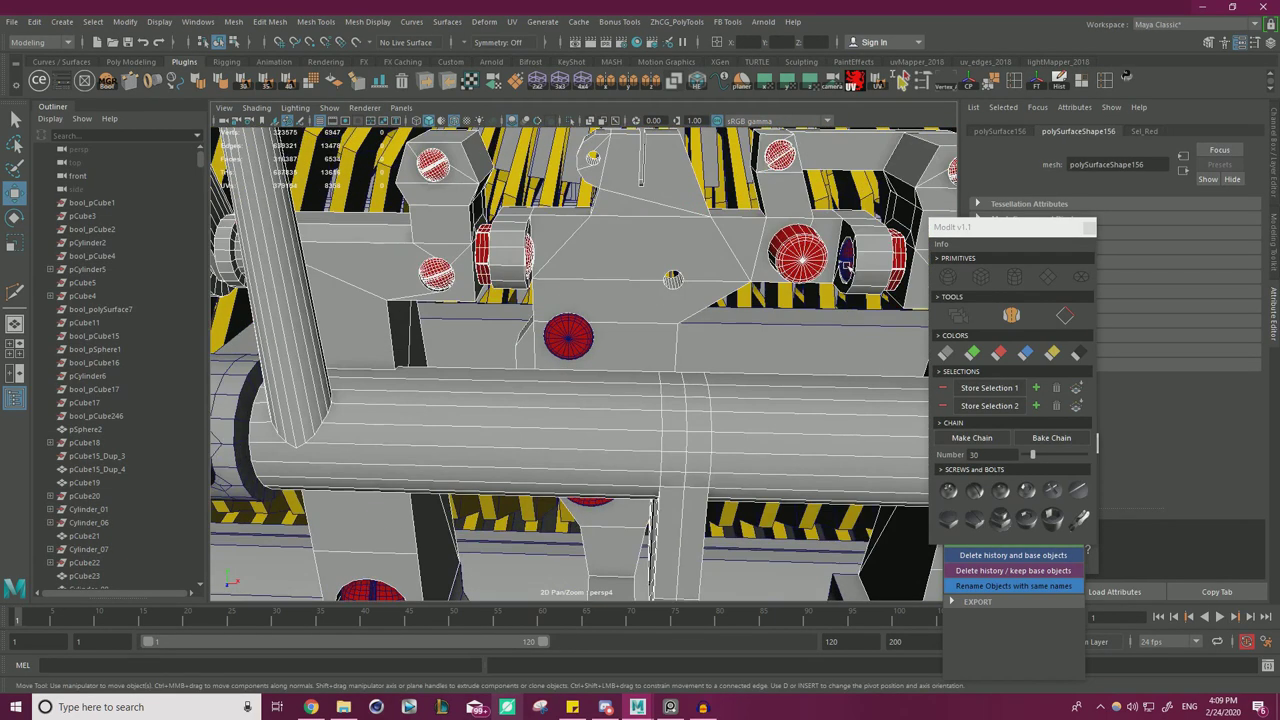
left_click(572, 337)
key("f")
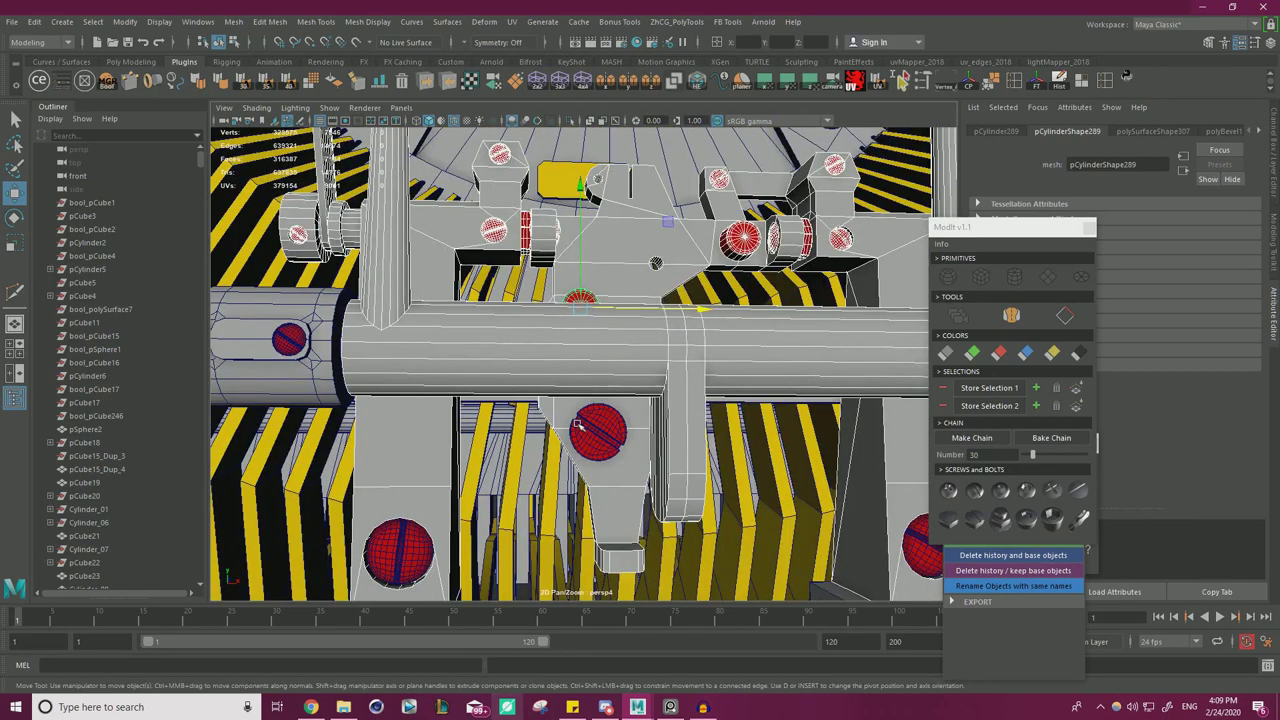
left_click(579, 425)
key("f")
- Add the clamp cylinders' end caps and screws, the leg screws and the far collar's screw to the selection
left_click(489, 286)
left_click(556, 448)
left_click_drag(556, 448, 640, 440, "alt")
left_click_drag(600, 370, 632, 368, "alt")
left_click(321, 286, "shift")
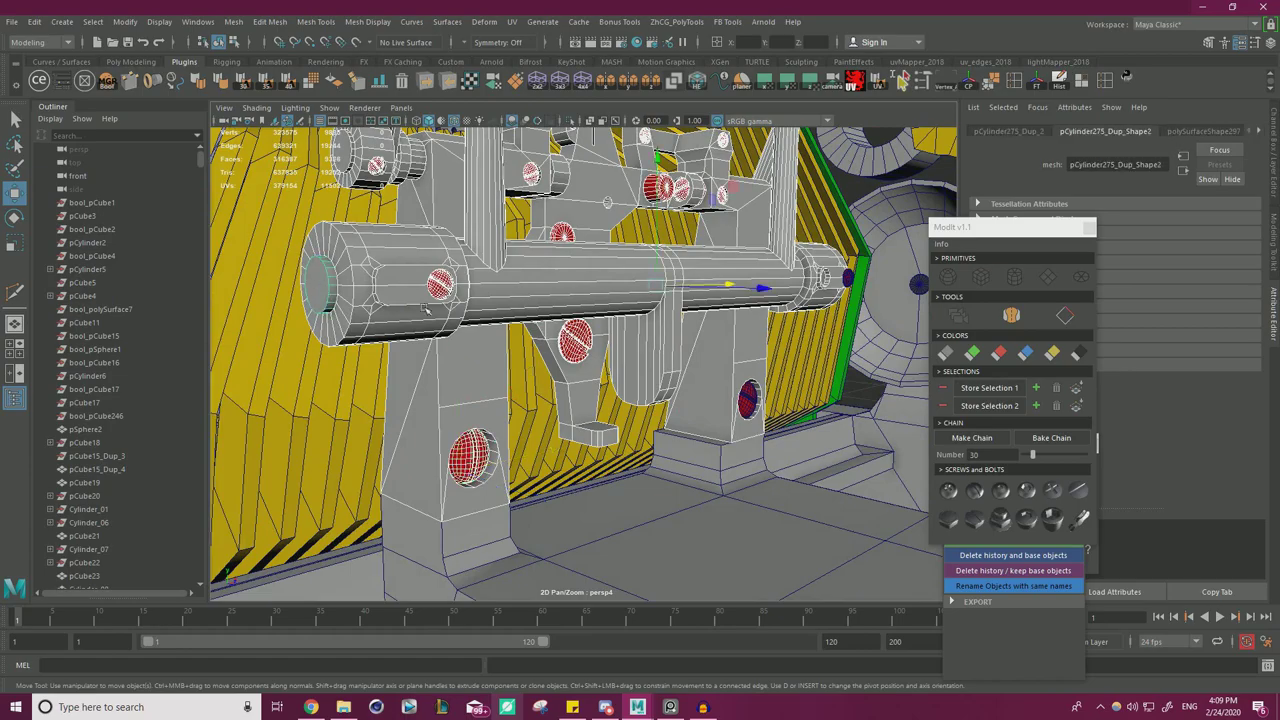
left_click_drag(710, 385, 655, 388, "alt")
middle_click_drag(655, 388, 556, 376, "alt")
left_click(632, 397)
left_click(731, 271)
left_click_drag(731, 271, 688, 222, "alt")
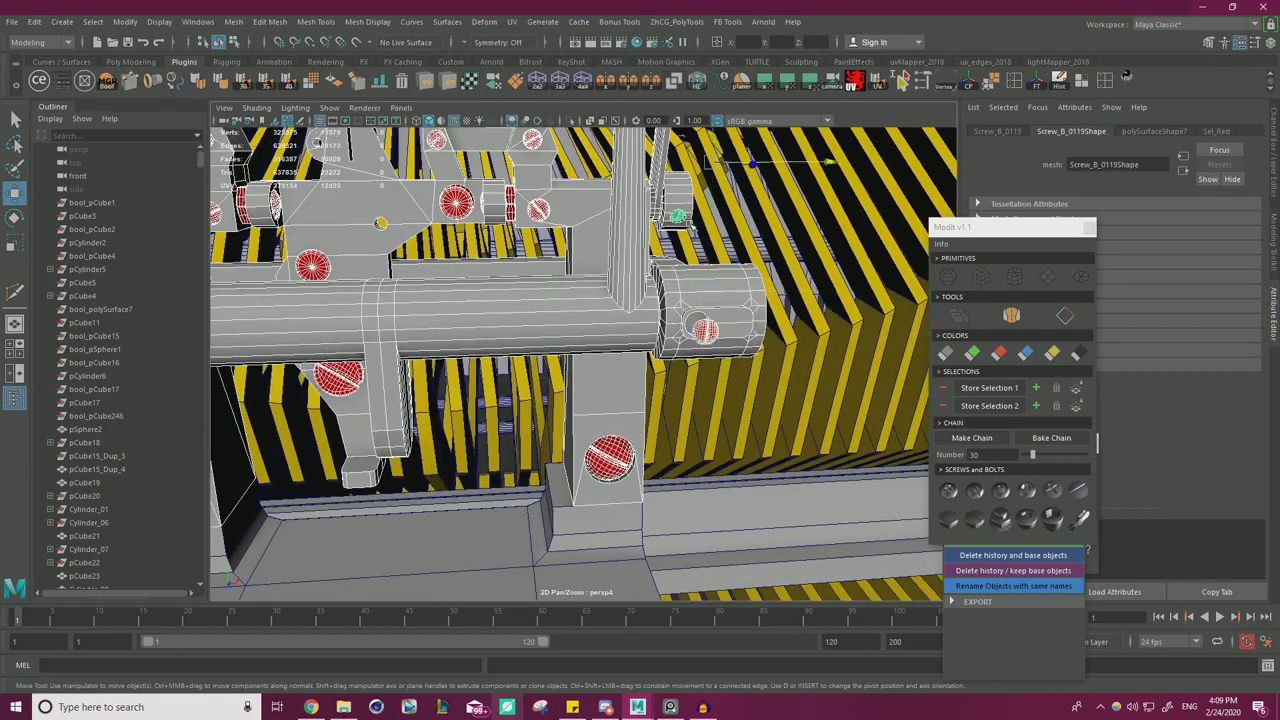
- Add the base bracket's foot and its two mounting screws to the selection
right_click_drag(692, 226, 610, 250, "alt")
left_click_drag(610, 250, 628, 262, "alt")
right_click_drag(628, 262, 560, 280, "alt")
left_click_drag(560, 280, 520, 325, "alt")
middle_click_drag(520, 325, 548, 183, "alt")
left_click(549, 388, "shift")
left_click(455, 456, "shift")
left_click(670, 451, "shift")
right_click_drag(670, 451, 530, 440, "alt")
left_click_drag(530, 440, 440, 348, "alt")
- Close the ModIt, DcBoolManager and remaining floating tool windows
left_click_drag(965, 228, 855, 372)
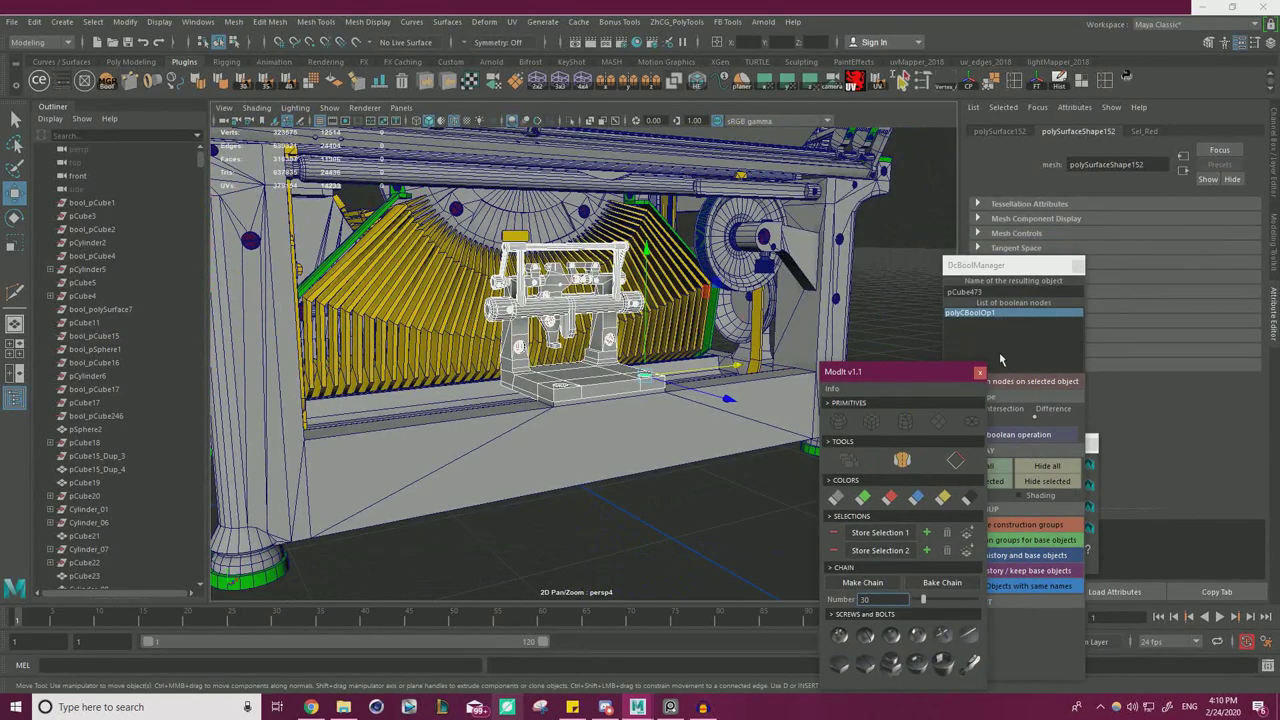
left_click(979, 374)
left_click(1076, 265)
left_click(1100, 437)
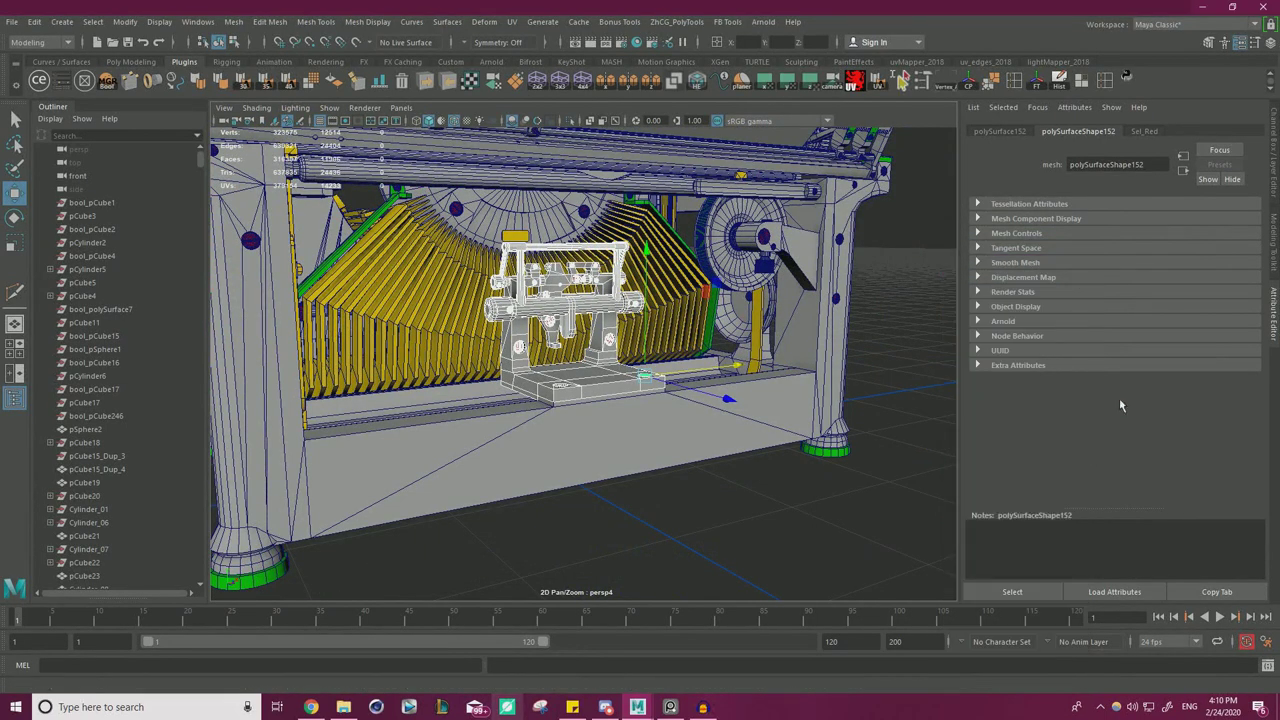
- Create a display layer named "back" and add the selected linkage parts to it
left_click(1273, 160)
left_click(1240, 436)
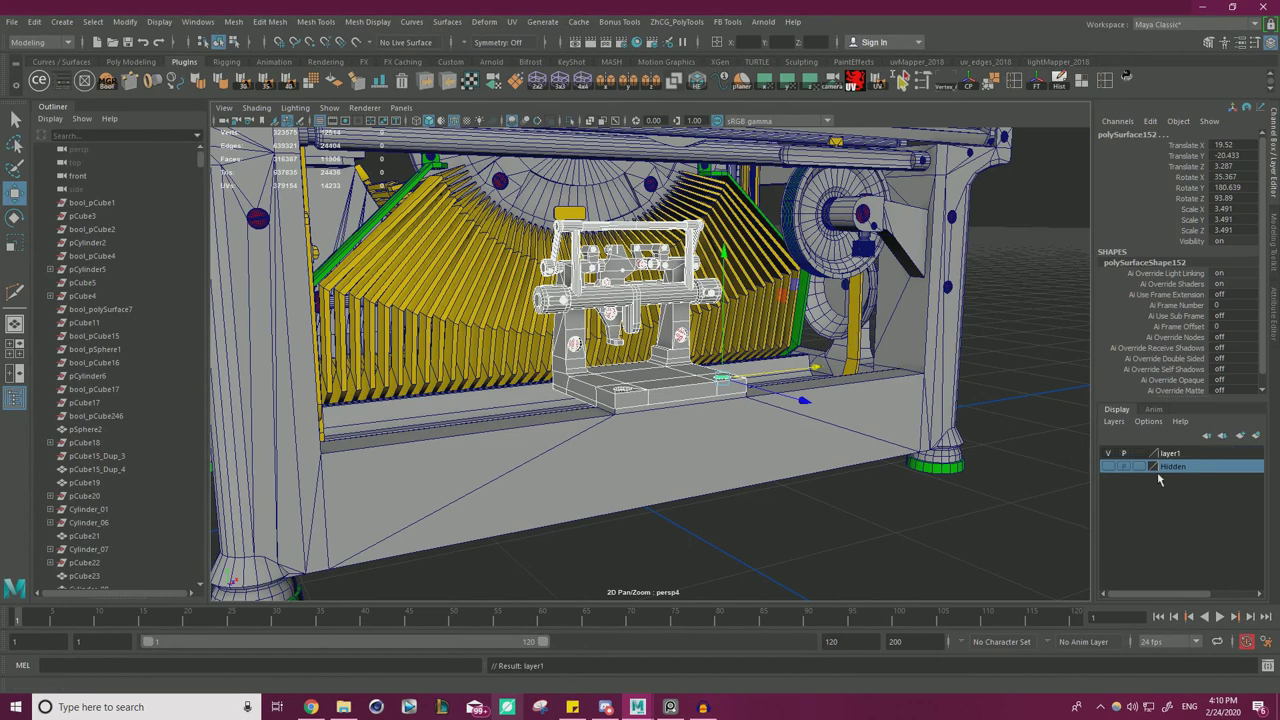
double_click(1160, 453)
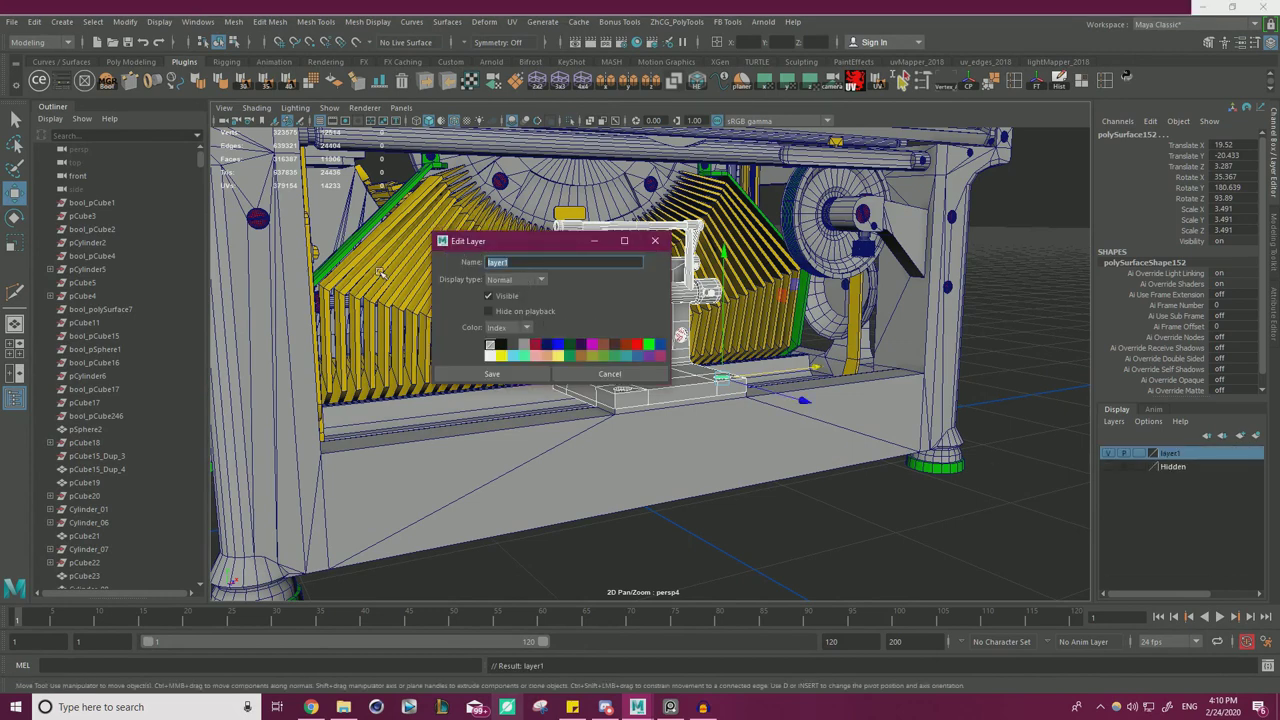
type("back")
left_click(500, 375)
right_click(1182, 458)
left_click(1186, 489)
- Adjust the linkage's height above the bracket's foot by moving its upper vertices, including the lower vertices of both legs
left_click_drag(671, 355, 777, 400, "alt")
right_click_drag(1000, 291, 936, 281)
left_click_drag(716, 300, 586, 273, "alt")
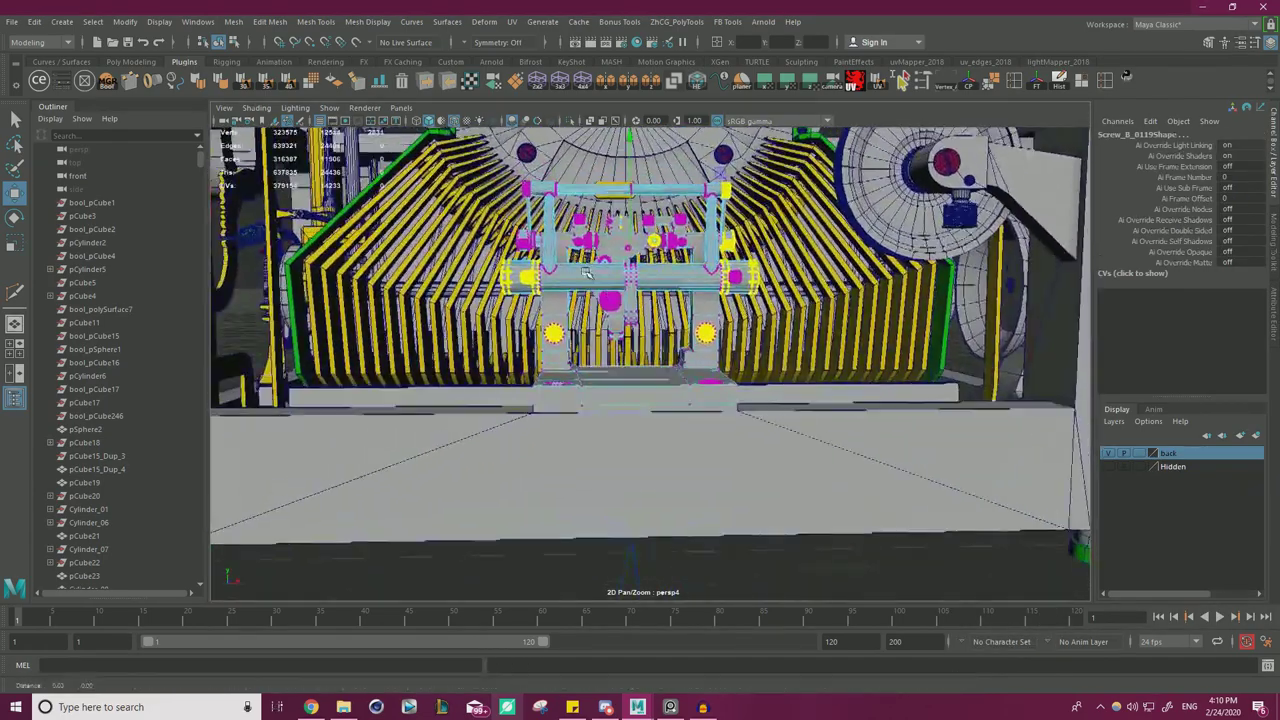
middle_click_drag(586, 273, 596, 313, "alt")
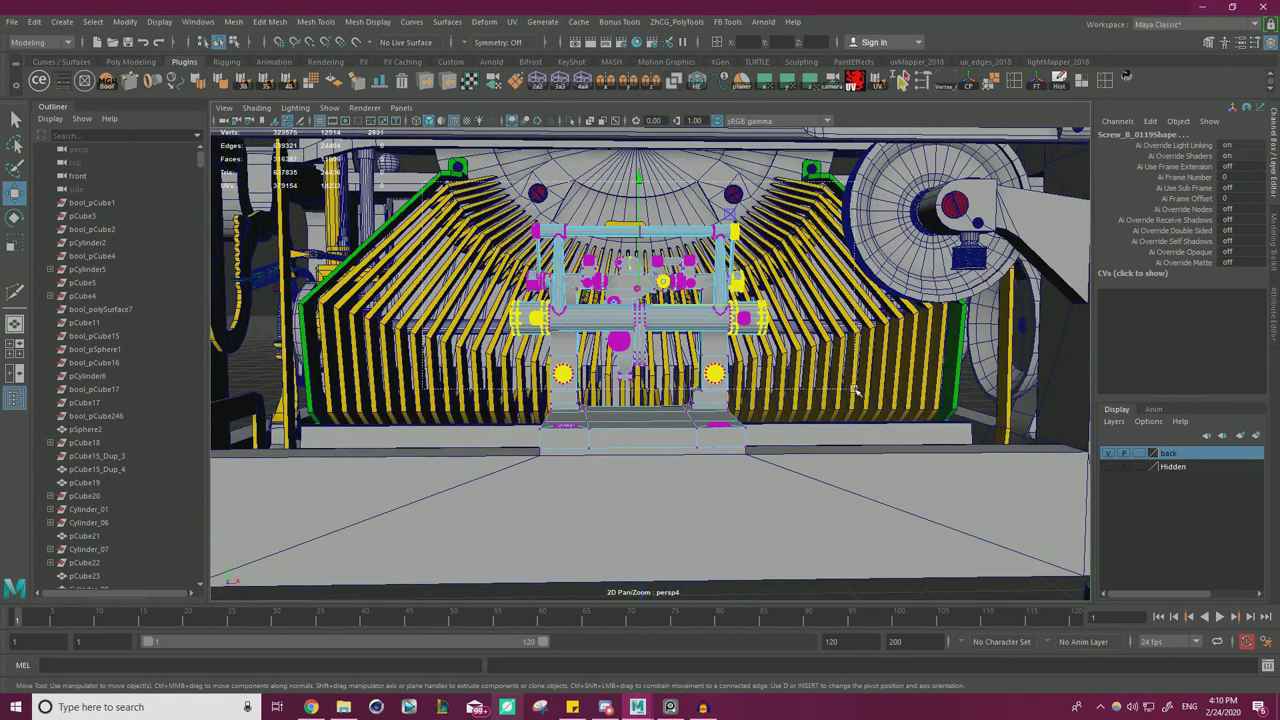
right_click_drag(662, 371, 580, 399, "alt")
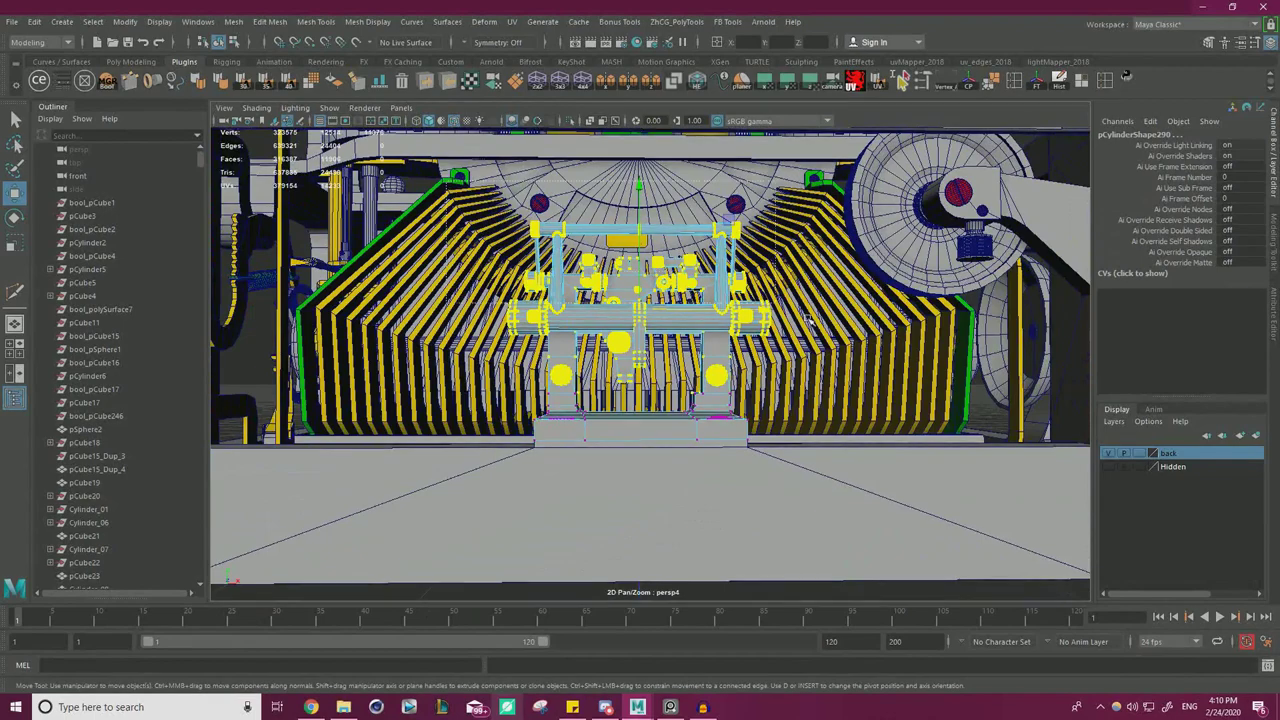
right_click_drag(703, 370, 660, 366, "alt")
left_click_drag(643, 242, 646, 231)
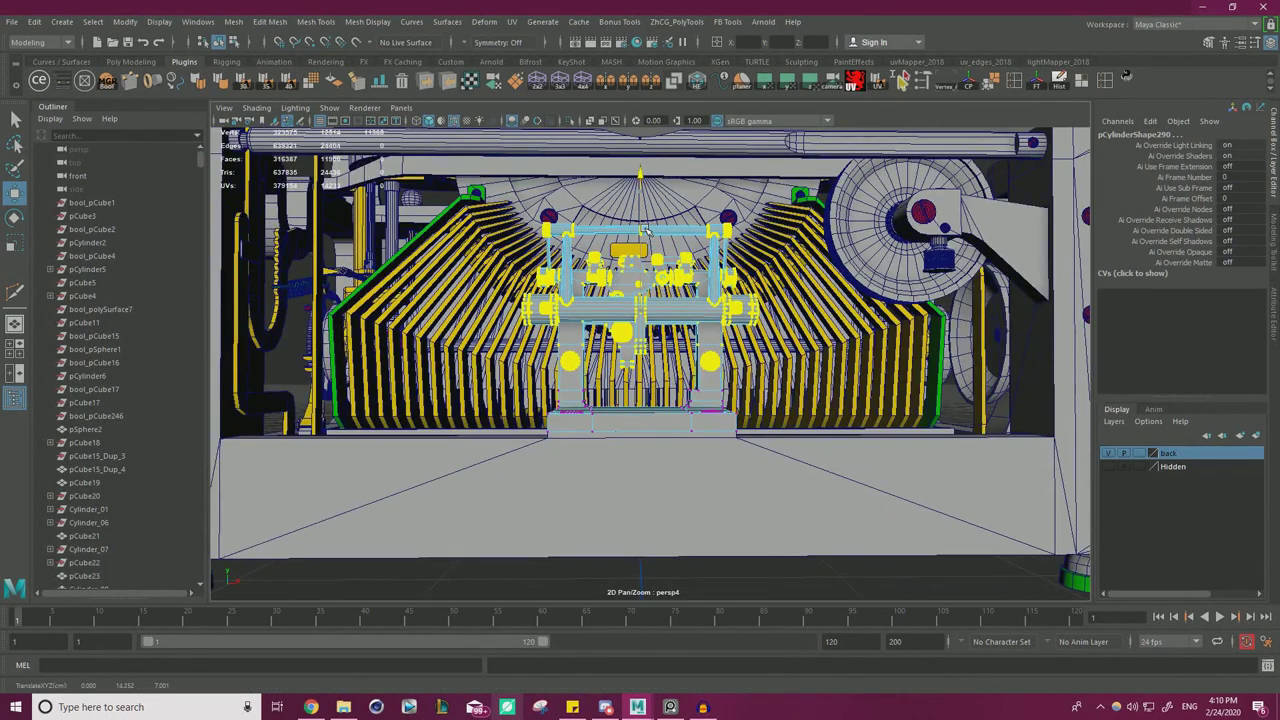
scroll(718, 328, "up", 3)
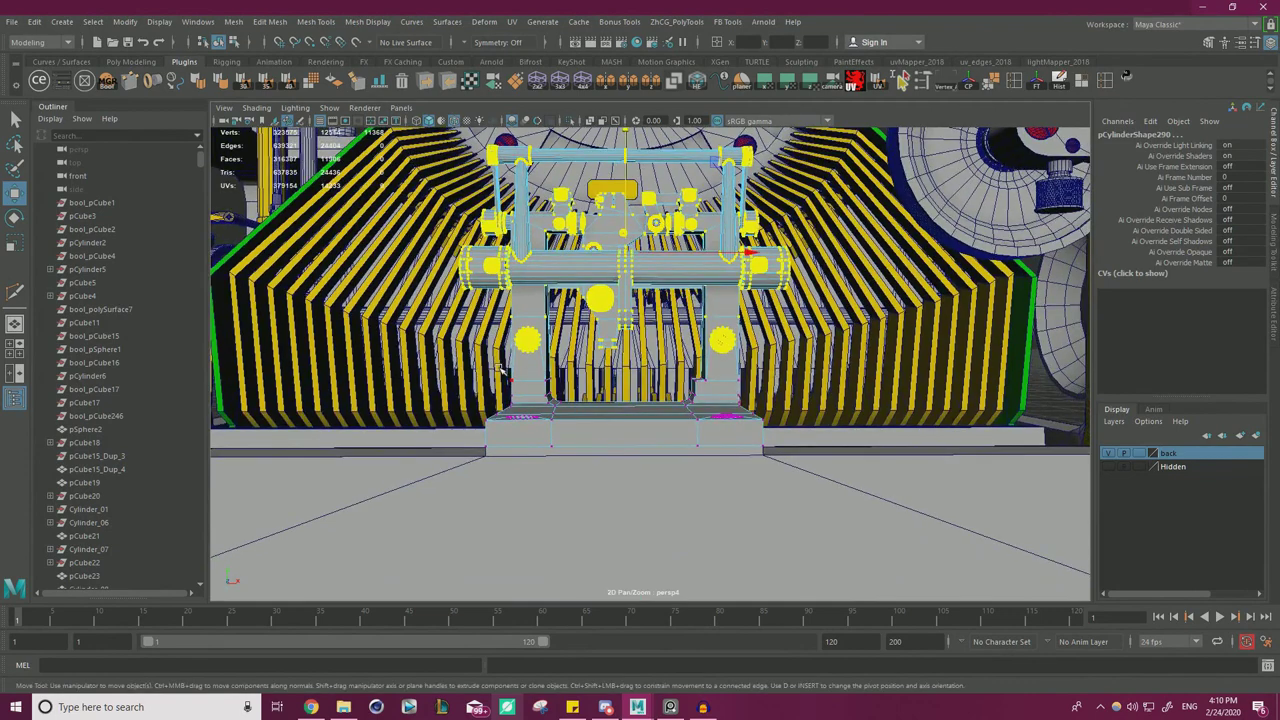
scroll(500, 368, "up", 1)
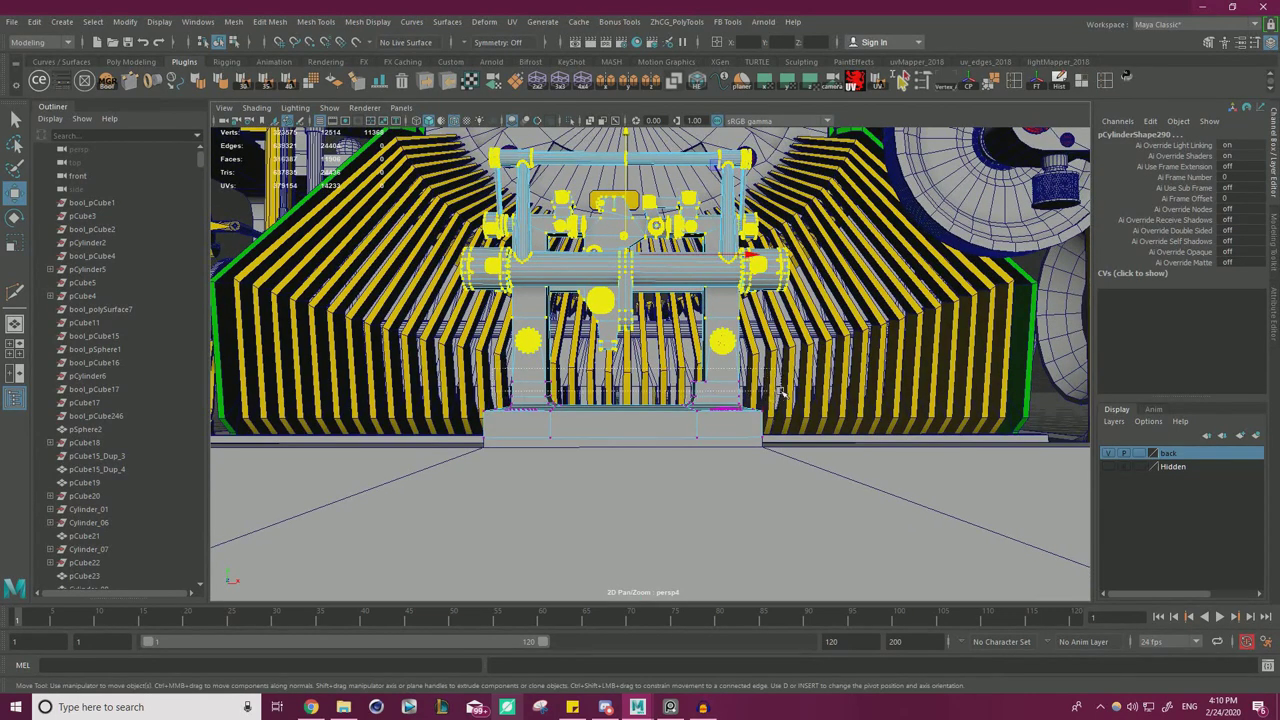
left_click(727, 369)
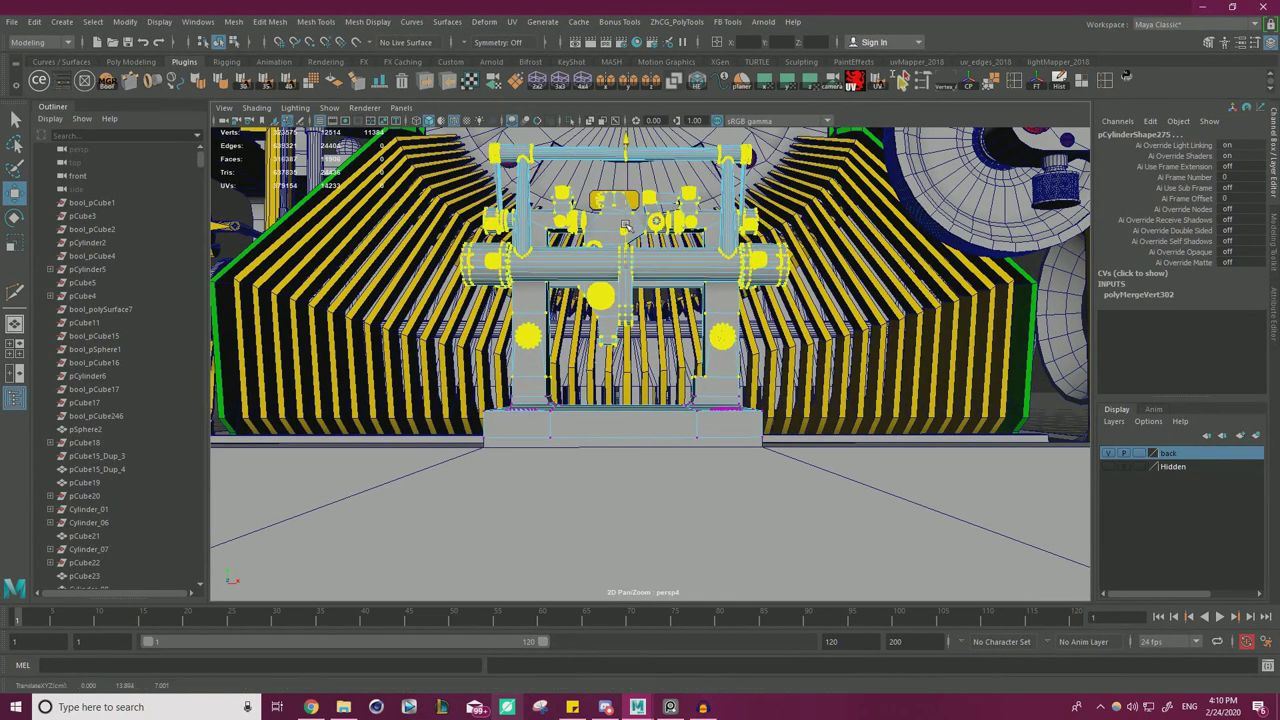
- Compare the linkage's height and proportions on the typewriter's back with the close-up reference photo
scroll(628, 240, "down", 3)
scroll(633, 318, "down", 5)
left_click_drag(633, 318, 709, 264, "alt")
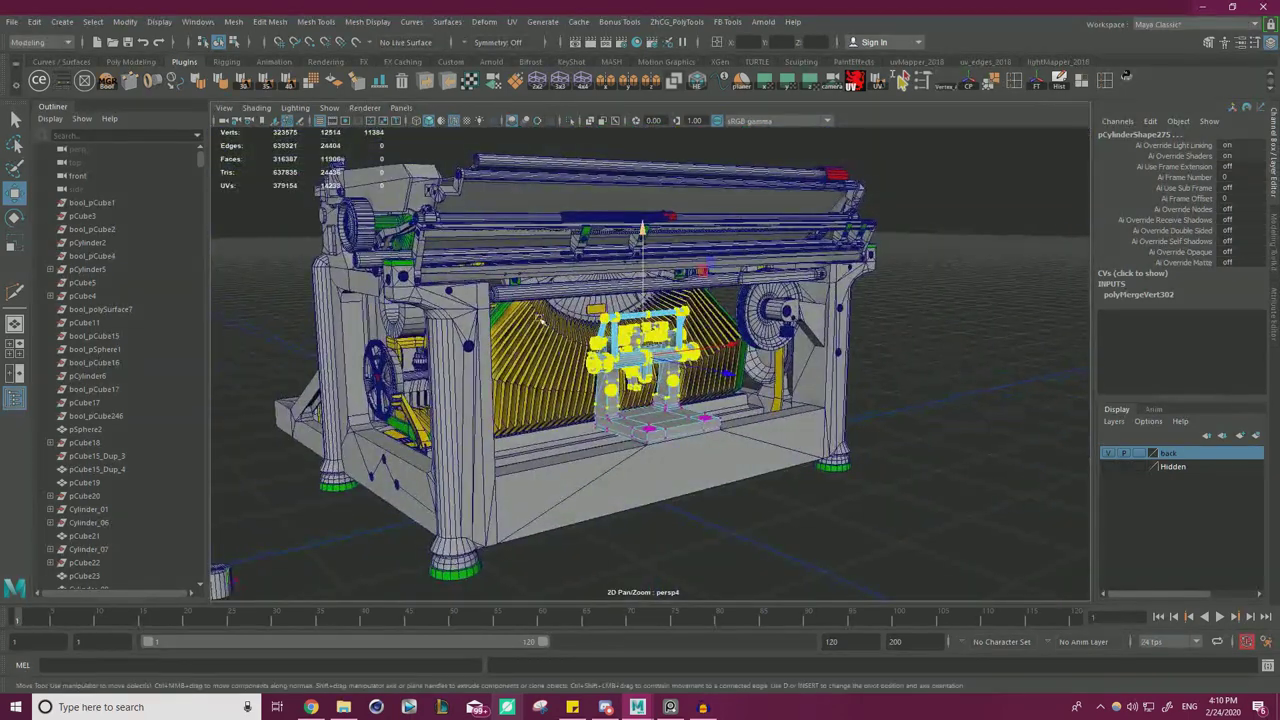
left_click_drag(628, 340, 503, 329, "alt")
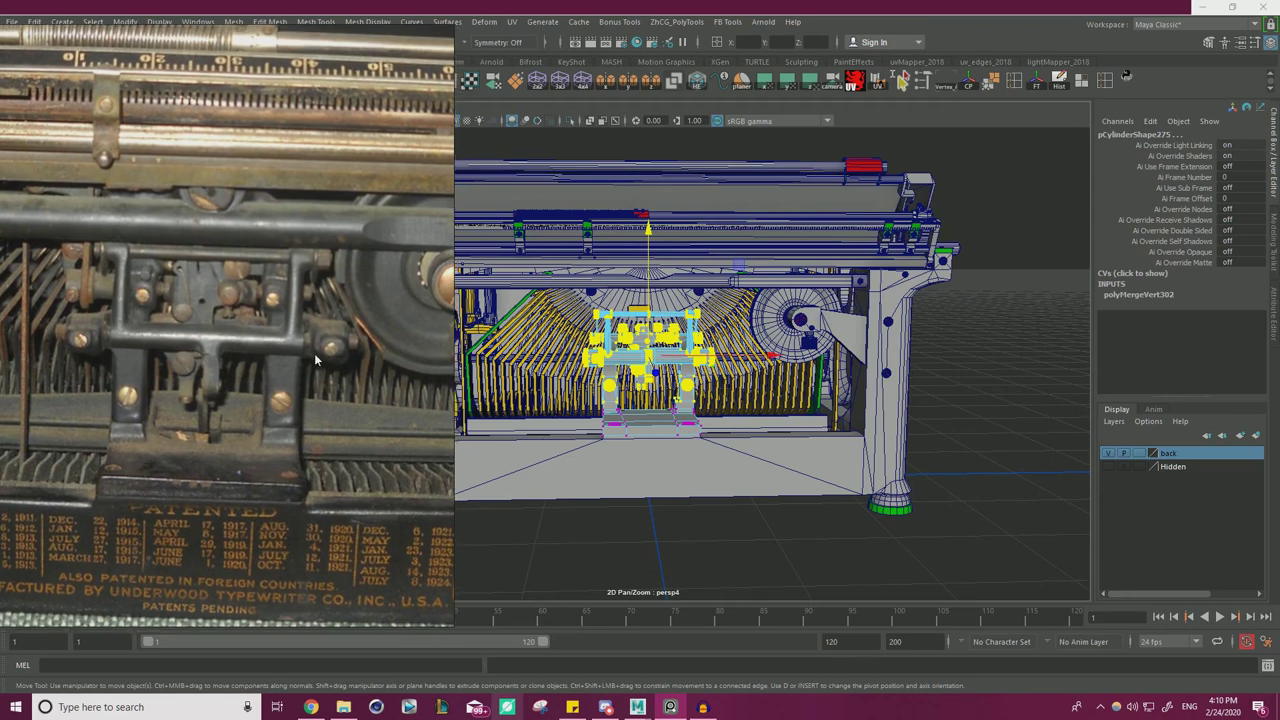
left_click_drag(647, 360, 645, 357, "alt")
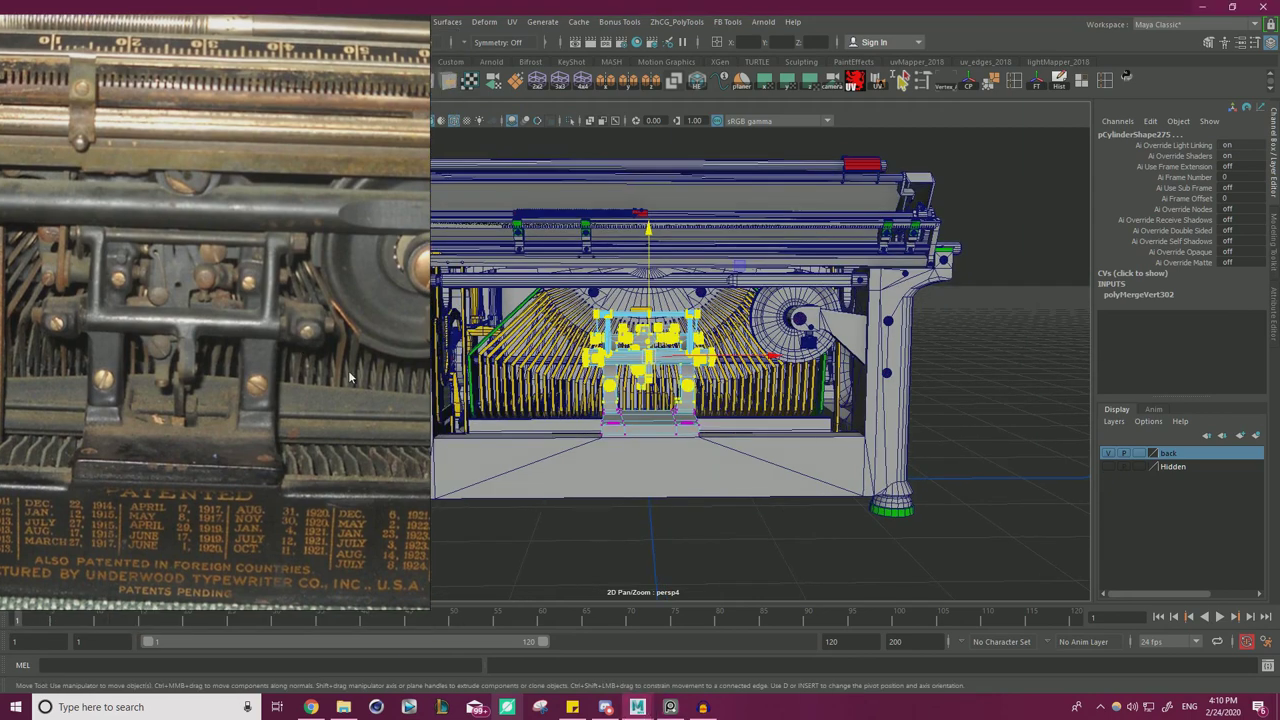
scroll(766, 402, "down", 1)
middle_click_drag(766, 402, 830, 390, "alt")
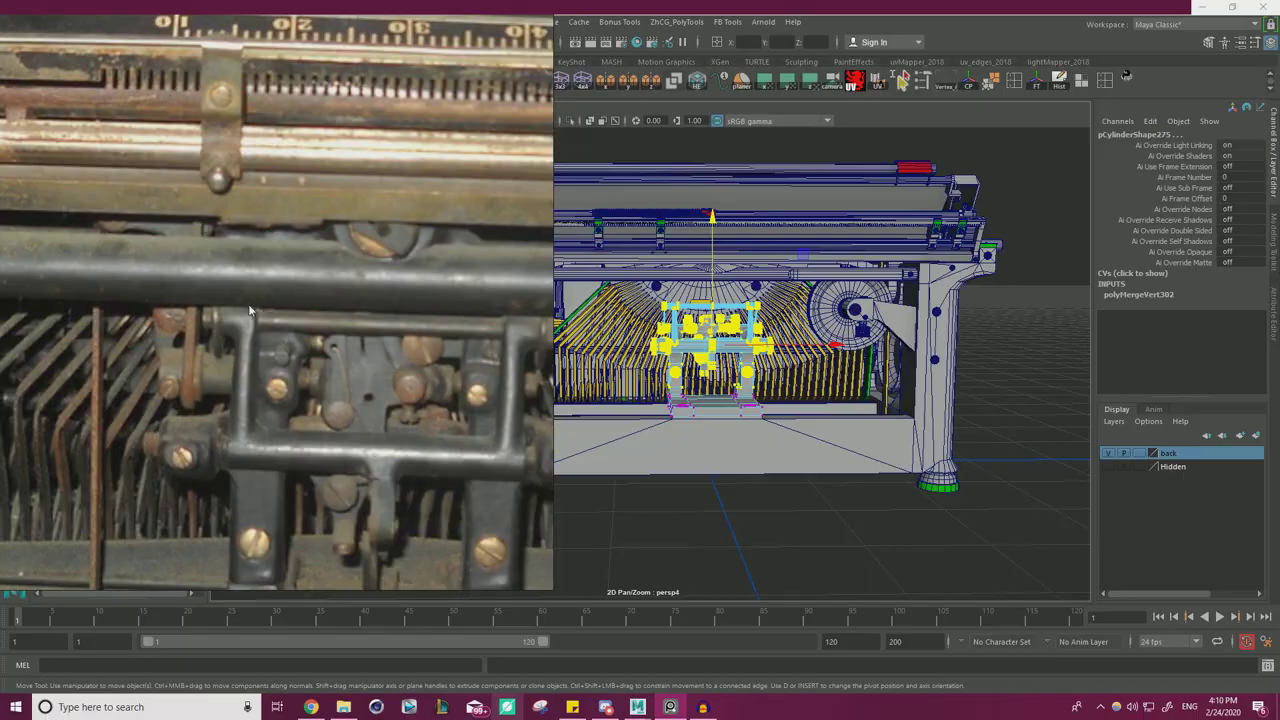
left_click_drag(563, 305, 785, 270, "alt")
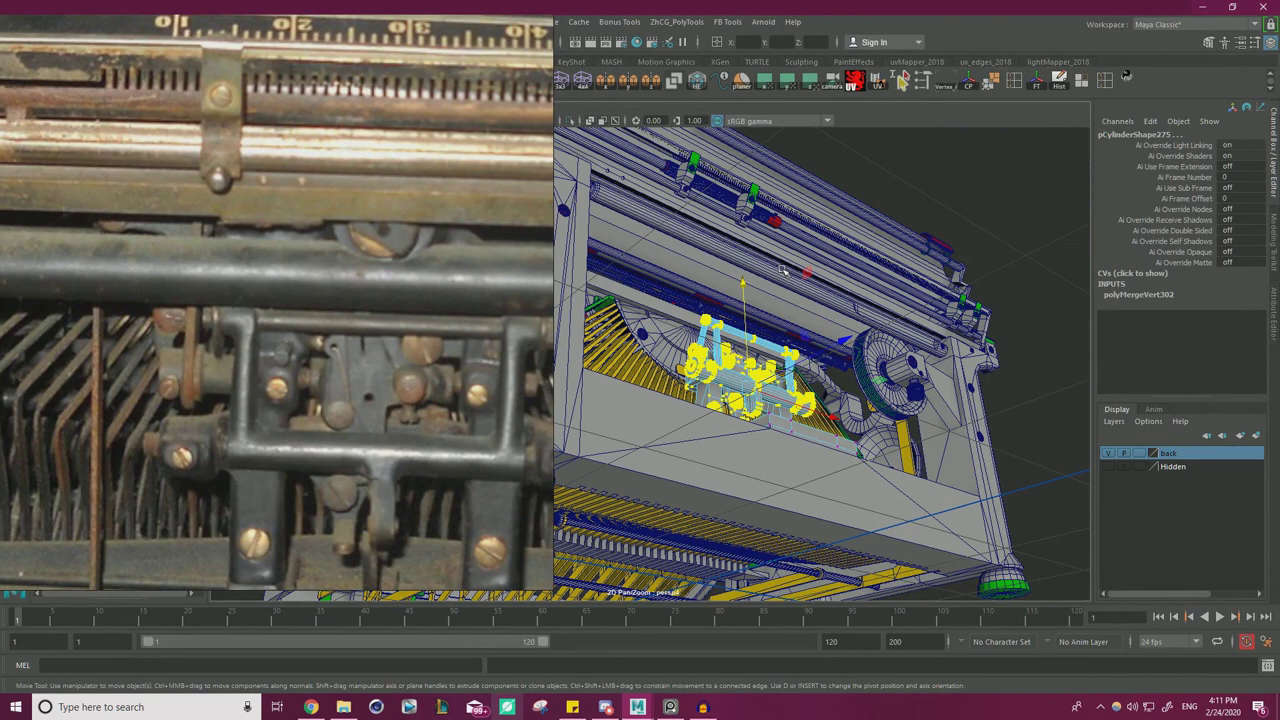
scroll(480, 240, "down", 2)
- Put the reference photo away, return to object mode and clear the selection
left_click(670, 707)
scroll(638, 302, "down", 5)
left_click_drag(638, 302, 332, 361, "alt")
left_click_drag(900, 240, 725, 272, "alt")
right_click_drag(856, 268, 907, 235)
left_click(930, 287)
- Examine the linkage at the typewriter's back and look over the linkage photos on the reference board
left_click_drag(783, 308, 750, 278, "alt")
scroll(706, 279, "up", 3)
scroll(706, 279, "down", 2)
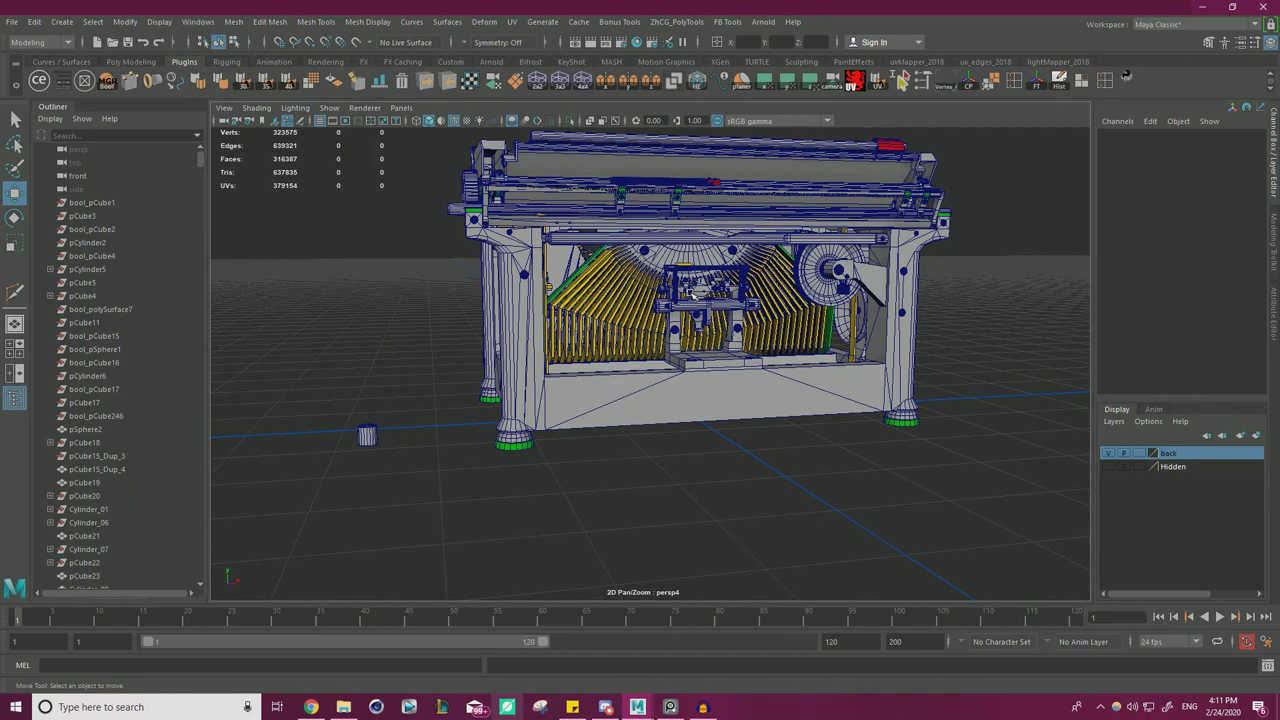
right_click_drag(702, 285, 796, 290, "alt")
middle_click_drag(796, 290, 695, 440, "alt")
left_click_drag(695, 440, 655, 379, "alt")
left_click_drag(826, 266, 750, 296, "alt")
right_click_drag(750, 296, 640, 300, "alt")
left_click_drag(640, 300, 585, 275, "alt")
right_click_drag(585, 275, 650, 275, "alt")
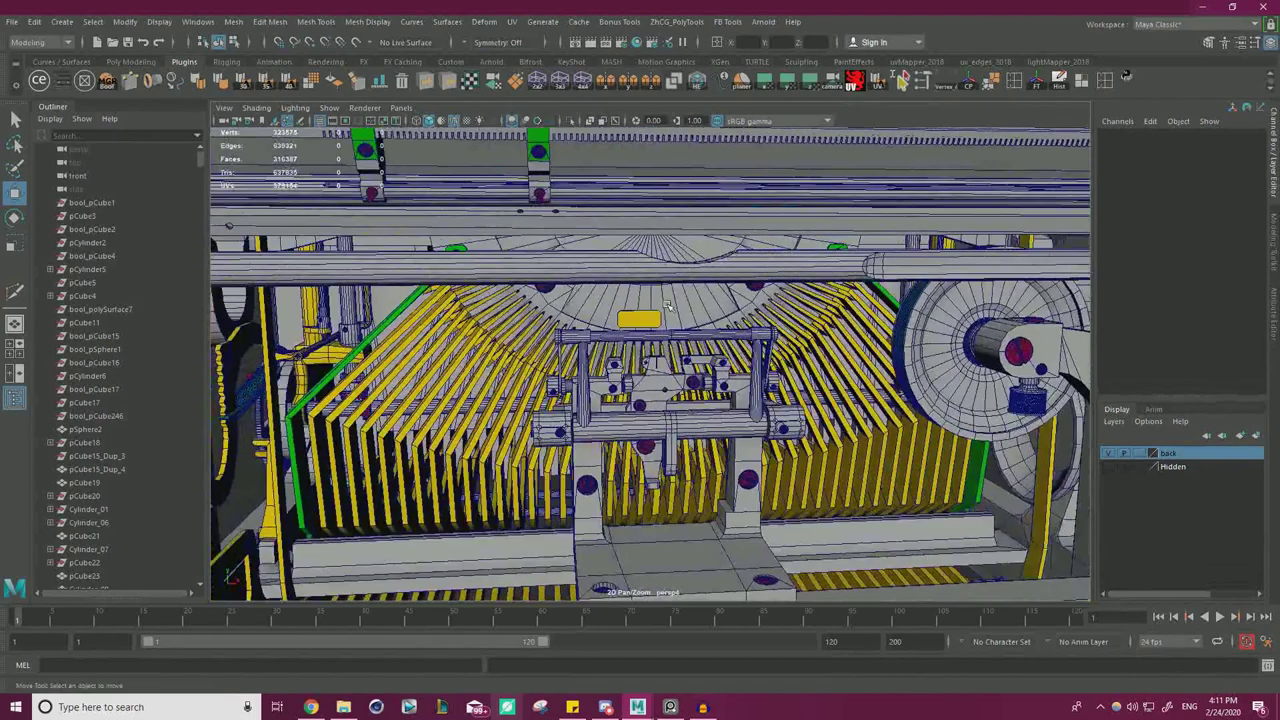
key("alt+Tab")
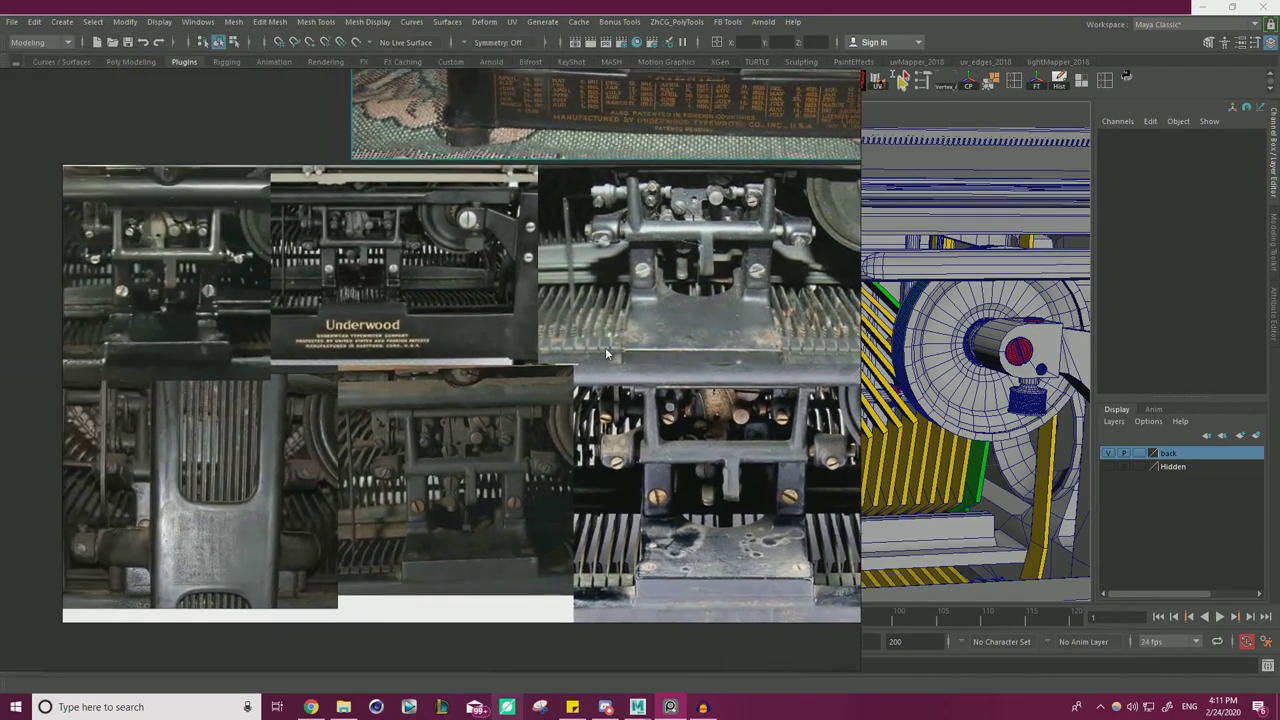
scroll(600, 353, "down", 8)
middle_click_drag(492, 400, 589, 258)
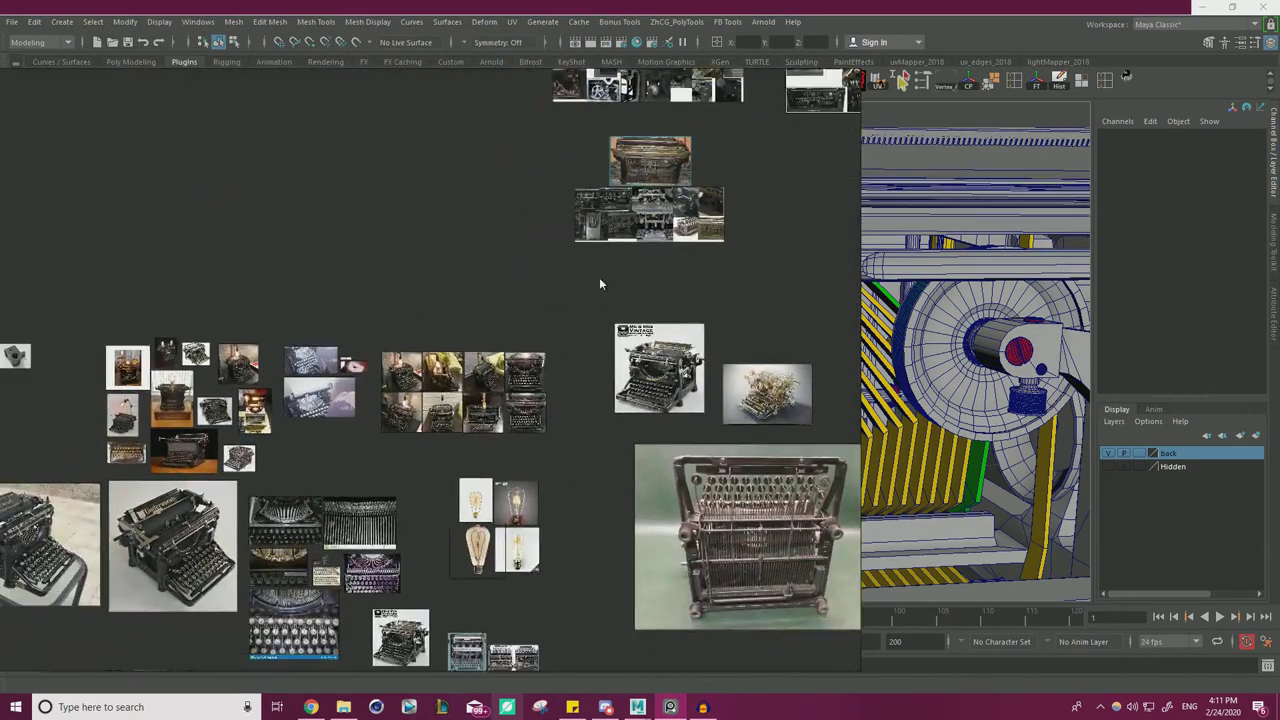
- Push the protruding screw on the linkage's end clamp cylinder back along Z into its hole
key("alt+Tab")
right_click_drag(555, 275, 375, 290, "alt")
left_click_drag(375, 290, 400, 300, "alt")
right_click_drag(400, 300, 830, 350, "alt")
left_click(765, 403)
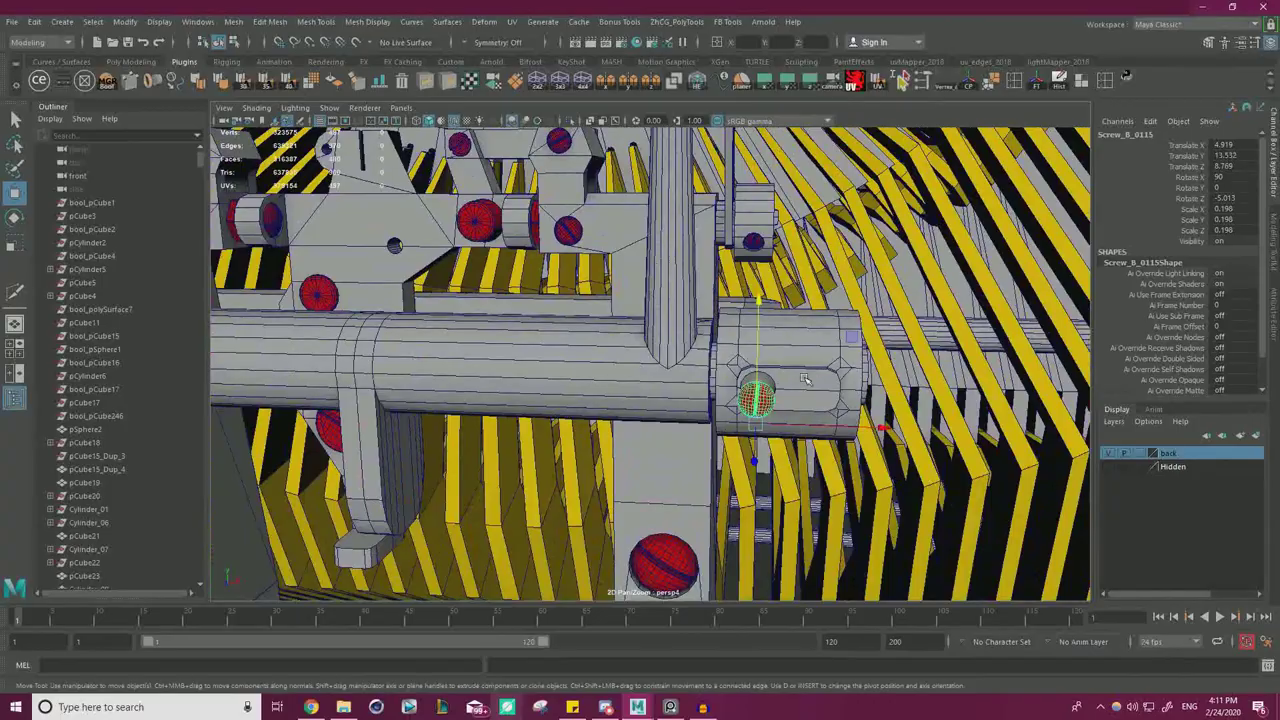
left_click_drag(765, 403, 690, 440, "alt")
left_click_drag(826, 430, 853, 415)
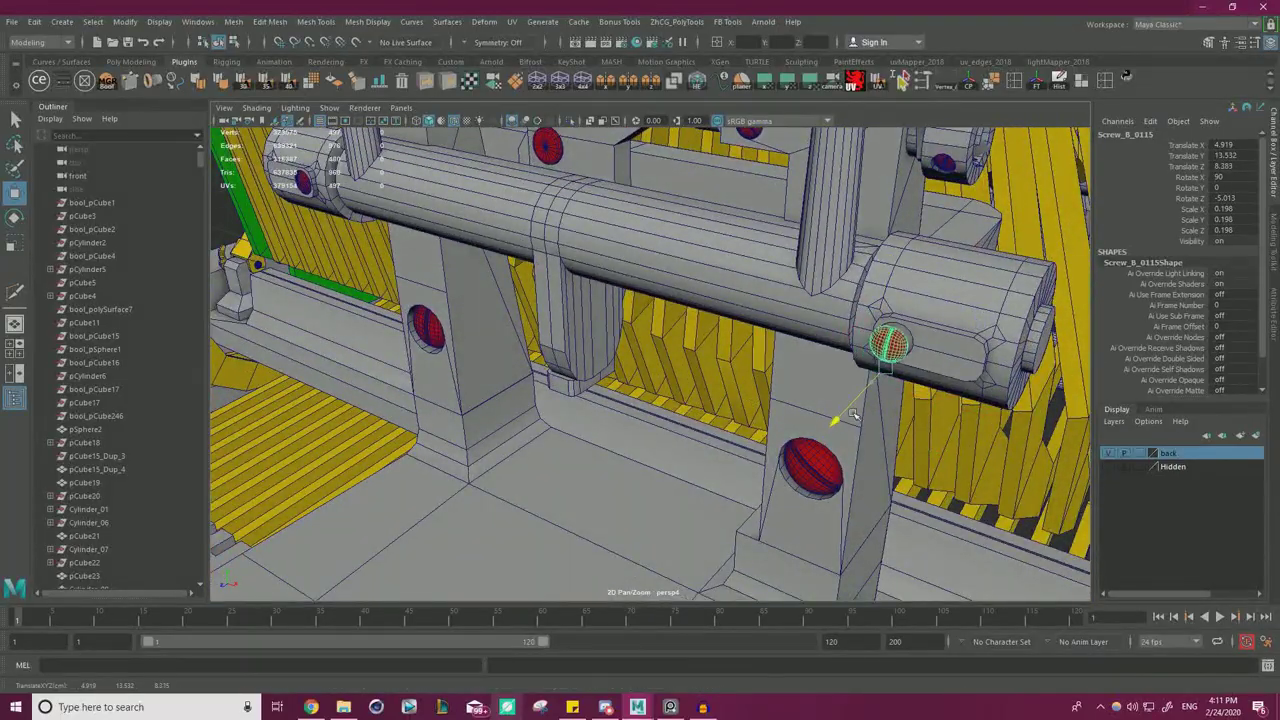
- Delete the stray cylinder standing on the grid beside the typewriter
right_click_drag(862, 408, 600, 349, "alt")
left_click_drag(600, 349, 686, 330, "alt")
right_click_drag(686, 330, 567, 295, "alt")
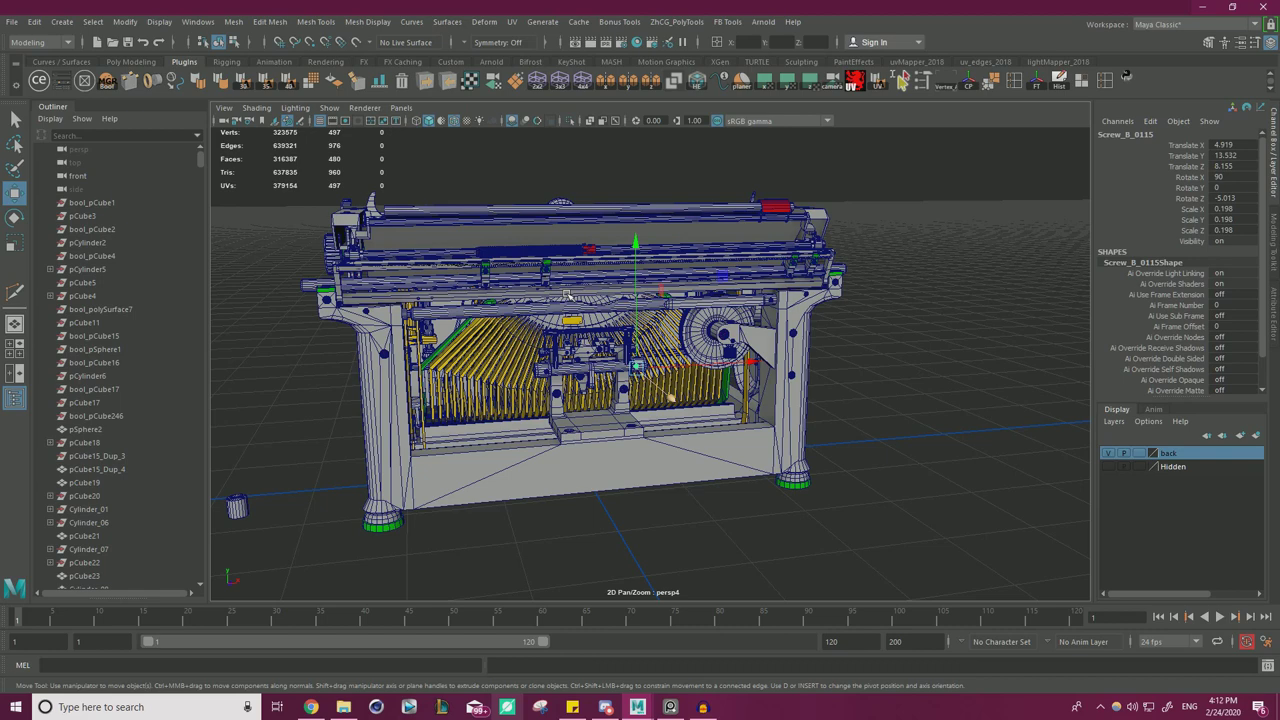
left_click_drag(587, 273, 520, 480, "alt")
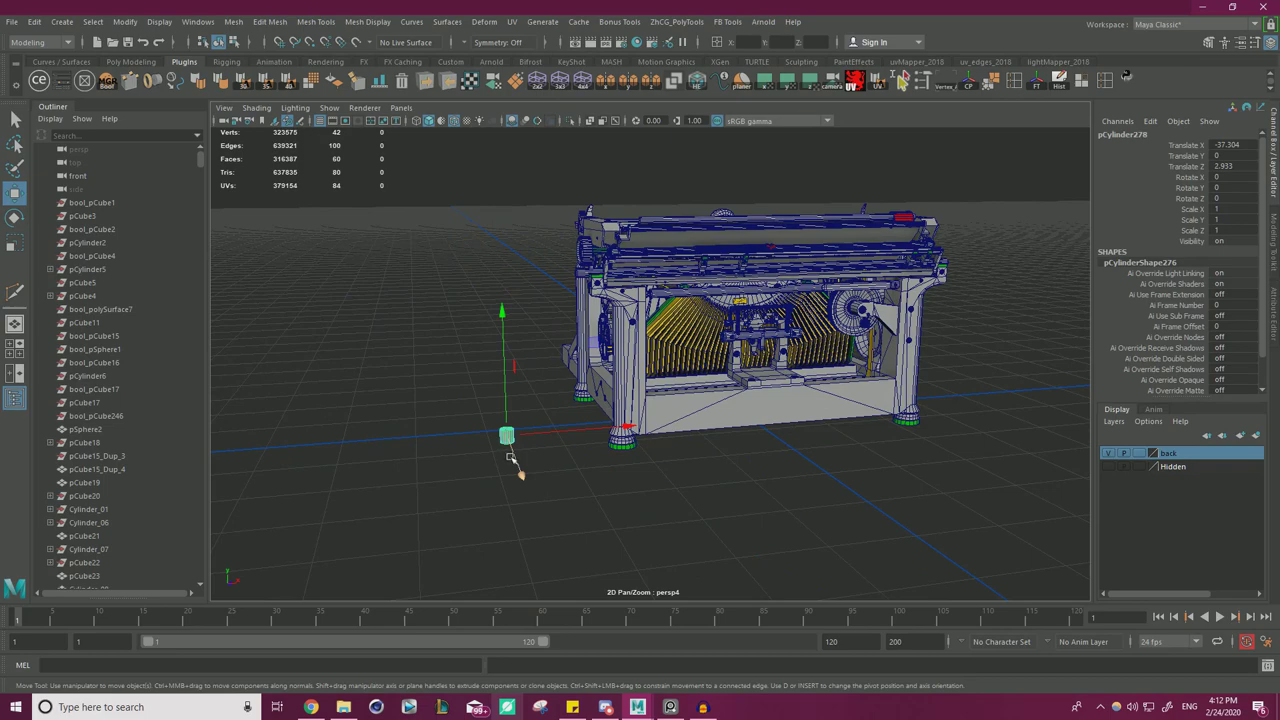
key("Delete")
- Inspect the whole typewriter model, checking the side frame openings, the wheels inside, the carriage and the keyboard
left_click_drag(630, 430, 837, 298, "alt")
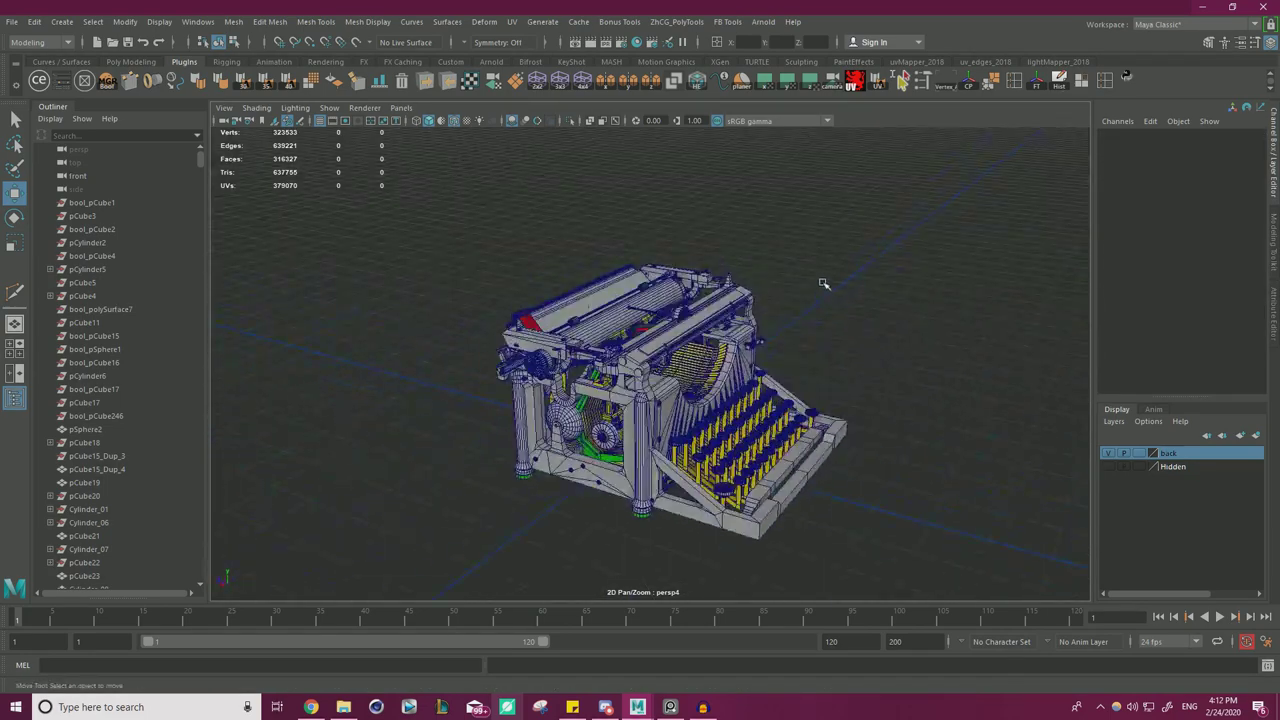
left_click_drag(743, 261, 440, 270, "alt")
right_click_drag(440, 270, 678, 326, "alt")
middle_click_drag(678, 326, 796, 308, "alt")
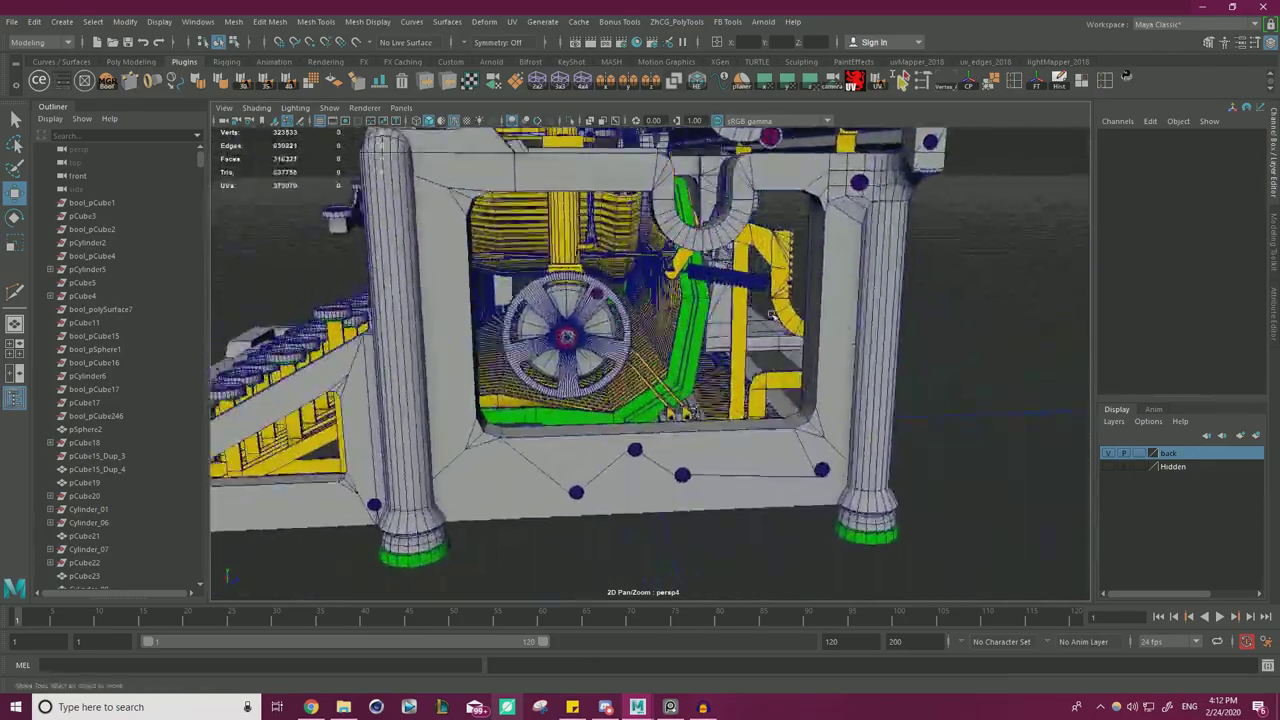
left_click_drag(796, 308, 700, 290, "alt")
right_click_drag(700, 290, 732, 378, "alt")
left_click_drag(732, 378, 777, 390, "alt")
right_click_drag(777, 390, 620, 400, "alt")
mouse_move(620, 400)
left_mouse_down("alt")
mouse_move(634, 478)
mouse_move(672, 510)
mouse_move(620, 410)
left_mouse_up("alt")
right_click_drag(620, 410, 504, 380, "alt")
left_click_drag(504, 379, 501, 324, "alt")
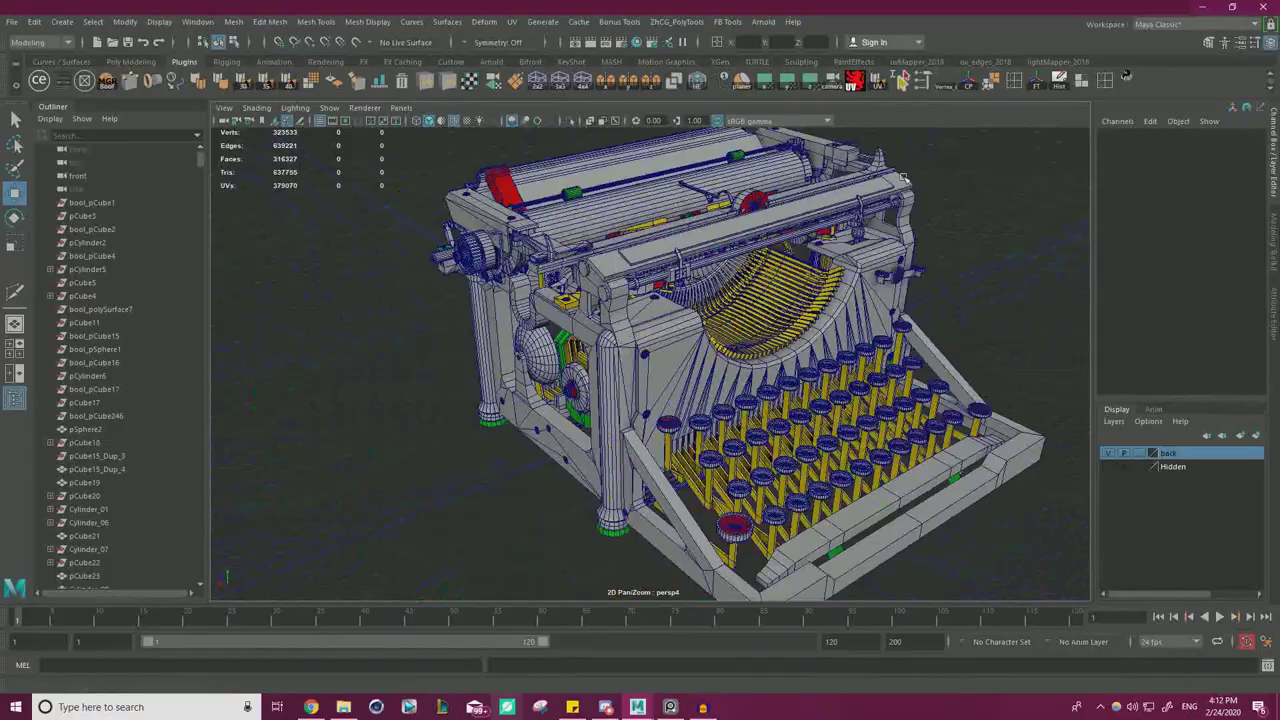
left_click_drag(541, 283, 640, 262, "alt")
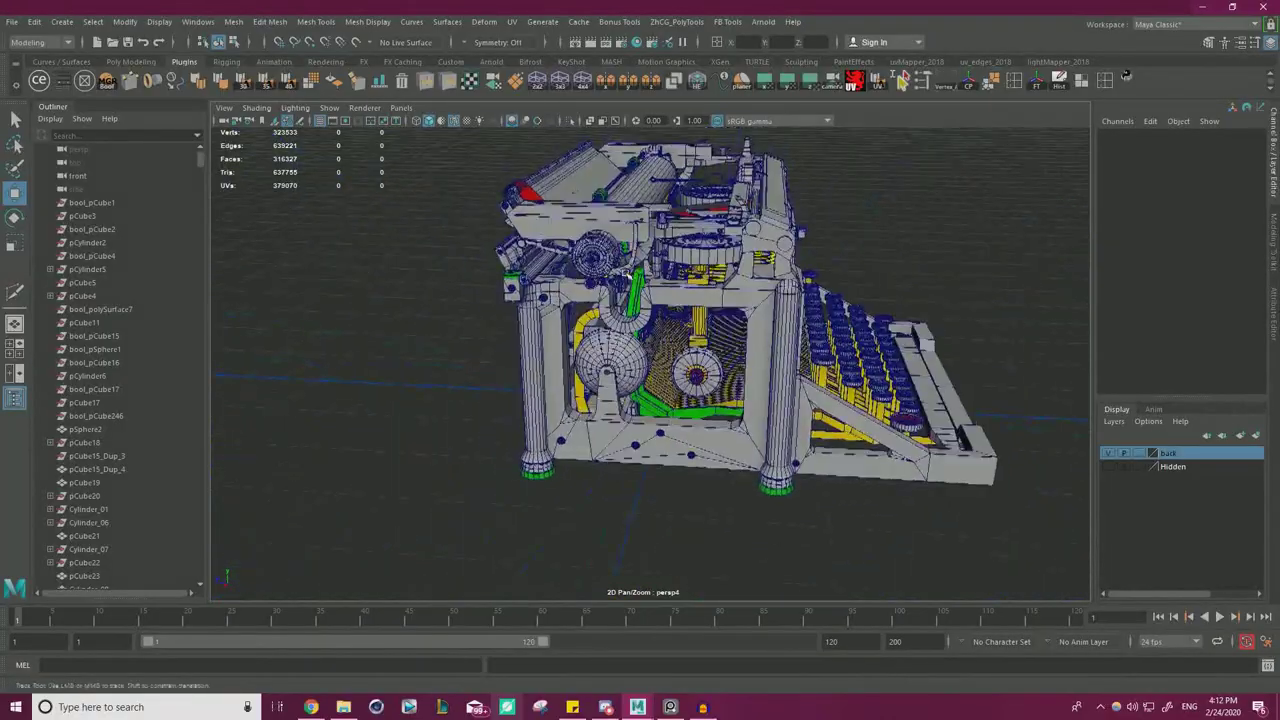
right_click_drag(640, 262, 720, 270, "alt")
left_click_drag(720, 270, 940, 374, "alt")
middle_click_drag(940, 374, 888, 375, "alt")
right_click_drag(888, 375, 690, 360, "alt")
left_click_drag(690, 360, 740, 325, "alt")
right_click_drag(740, 325, 583, 320, "alt")
left_click_drag(584, 320, 640, 350, "alt")
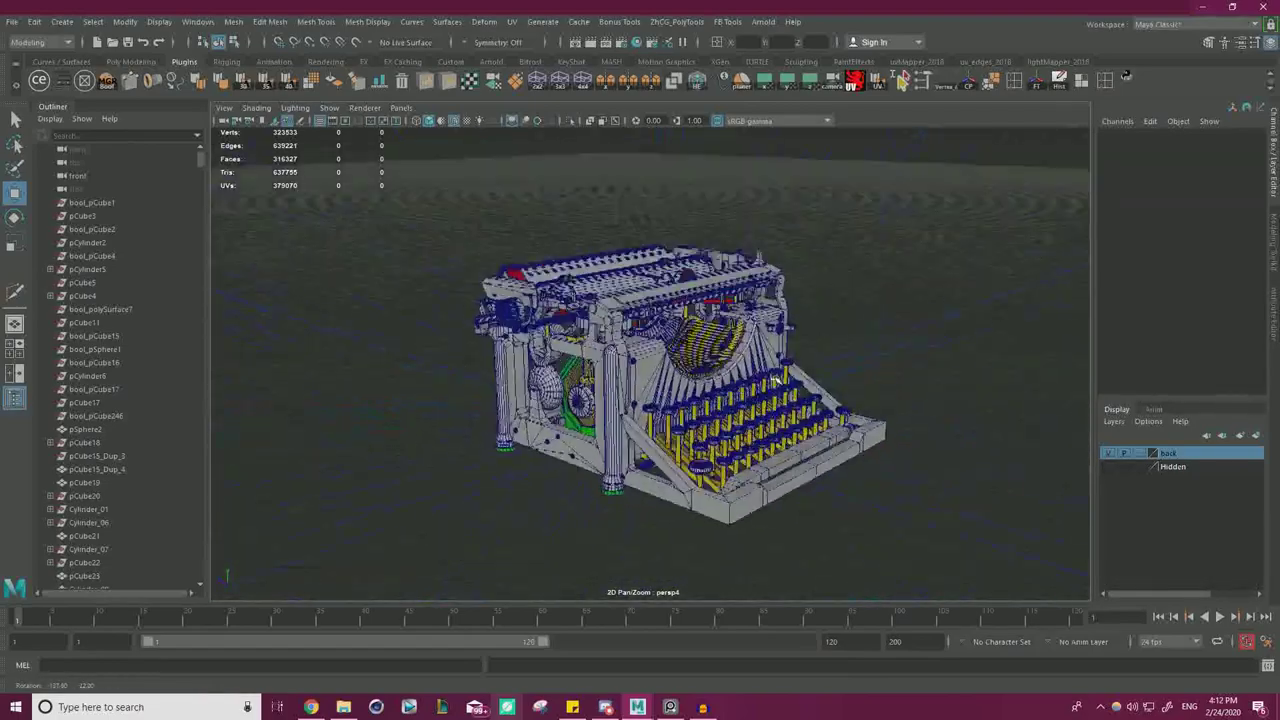
right_click_drag(640, 350, 580, 325, "alt")
- Examine the side-view photo on the reference board for the parts inside the frame opening, then return to the model
key("alt+Tab")
scroll(550, 240, "down", 5)
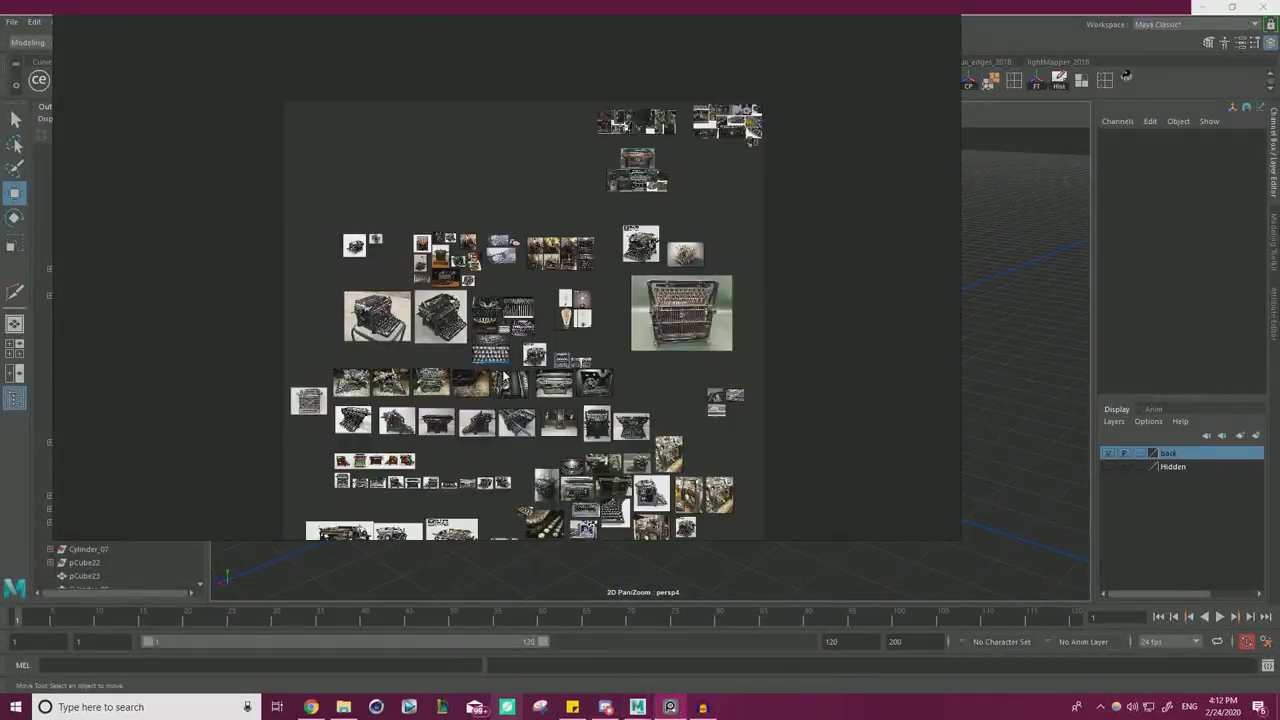
scroll(530, 375, "up", 6)
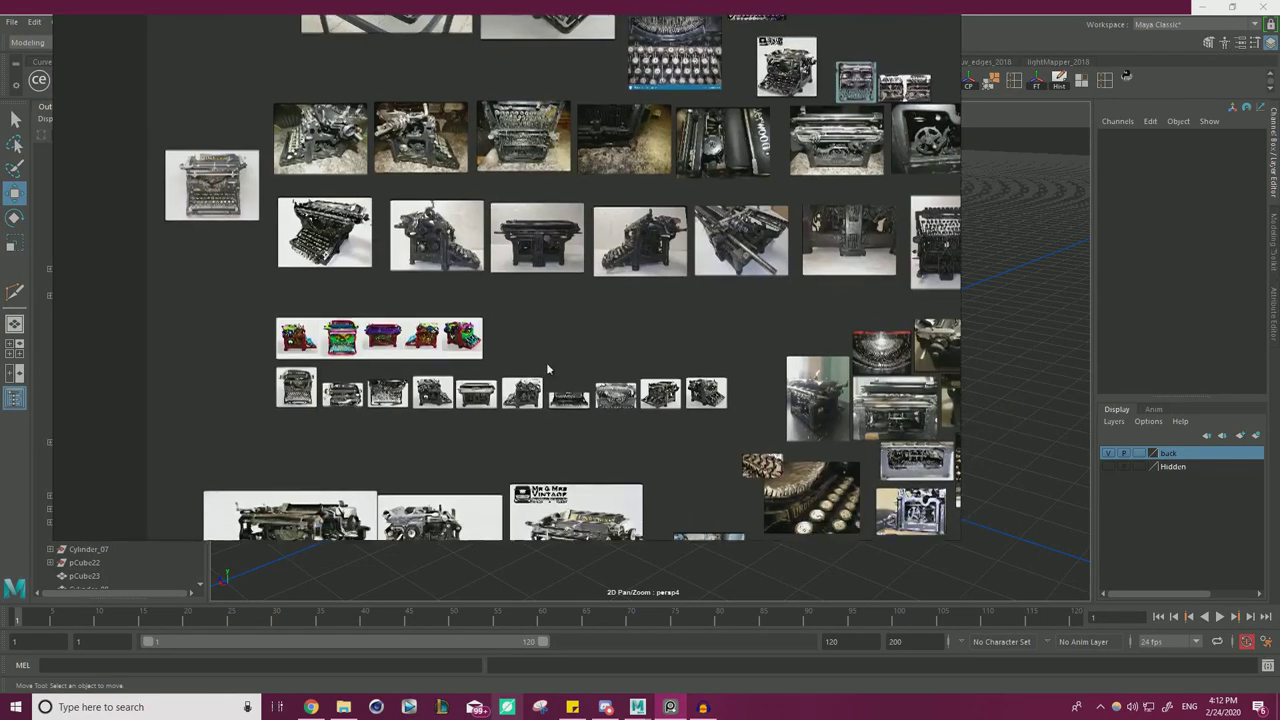
middle_click_drag(547, 369, 531, 78)
scroll(565, 280, "up", 5)
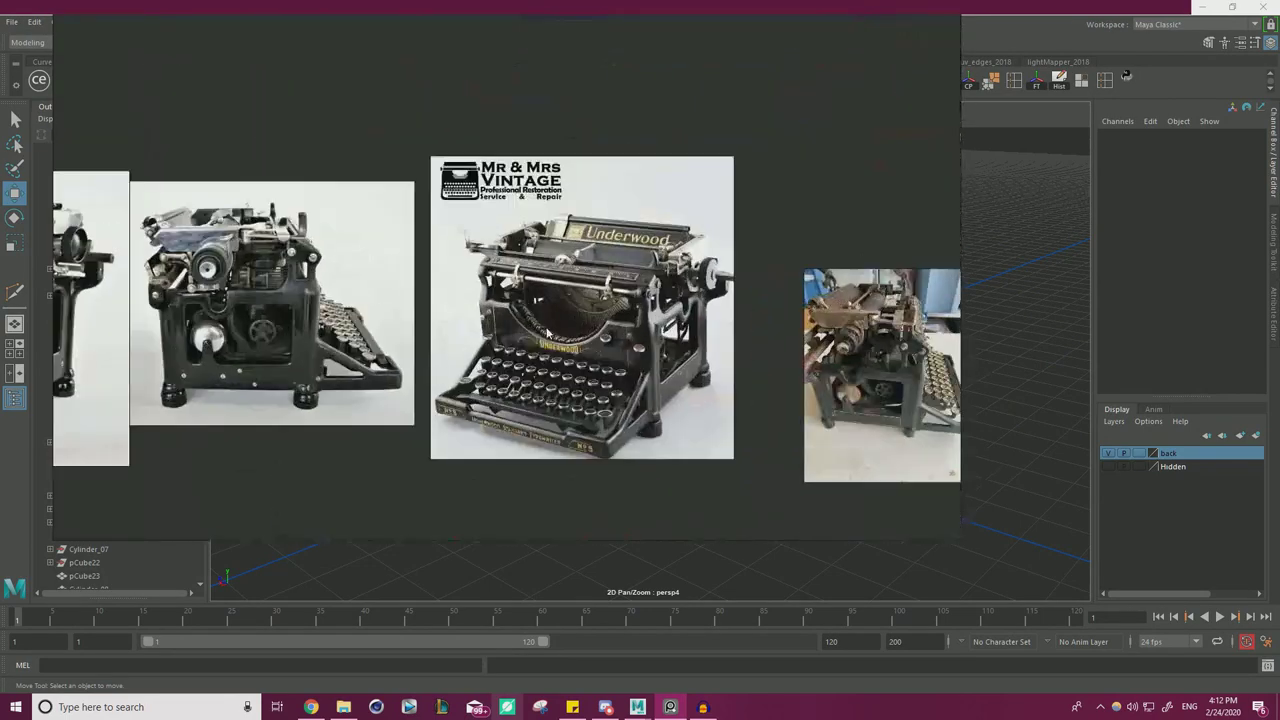
scroll(662, 341, "down", 2)
scroll(265, 347, "up", 3)
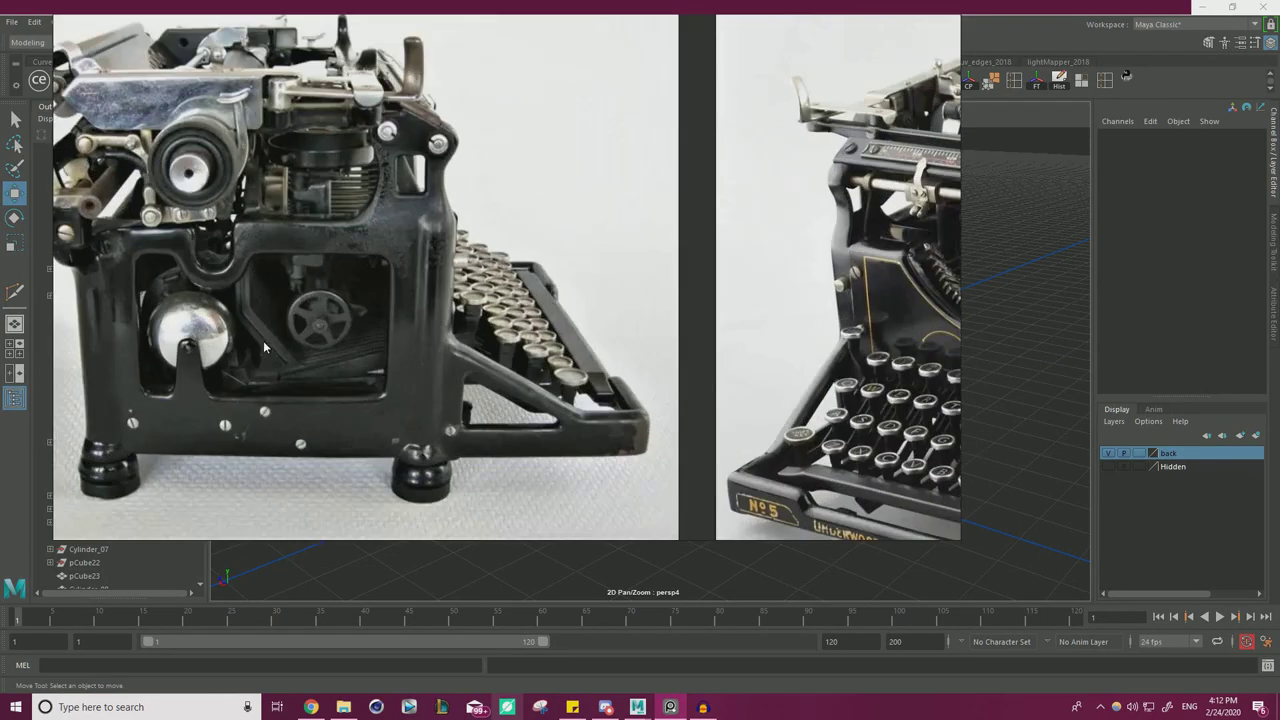
scroll(340, 300, "up", 2)
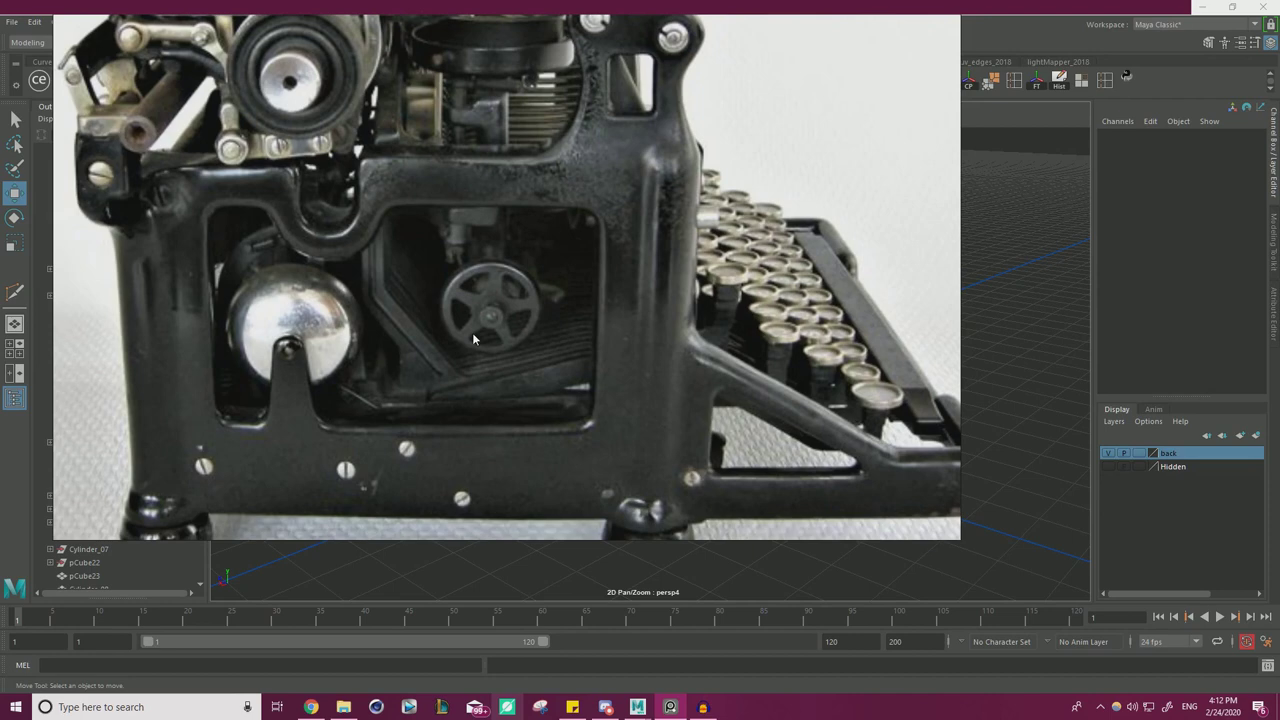
scroll(432, 339, "down", 8)
right_click_drag(428, 340, 0, 365)
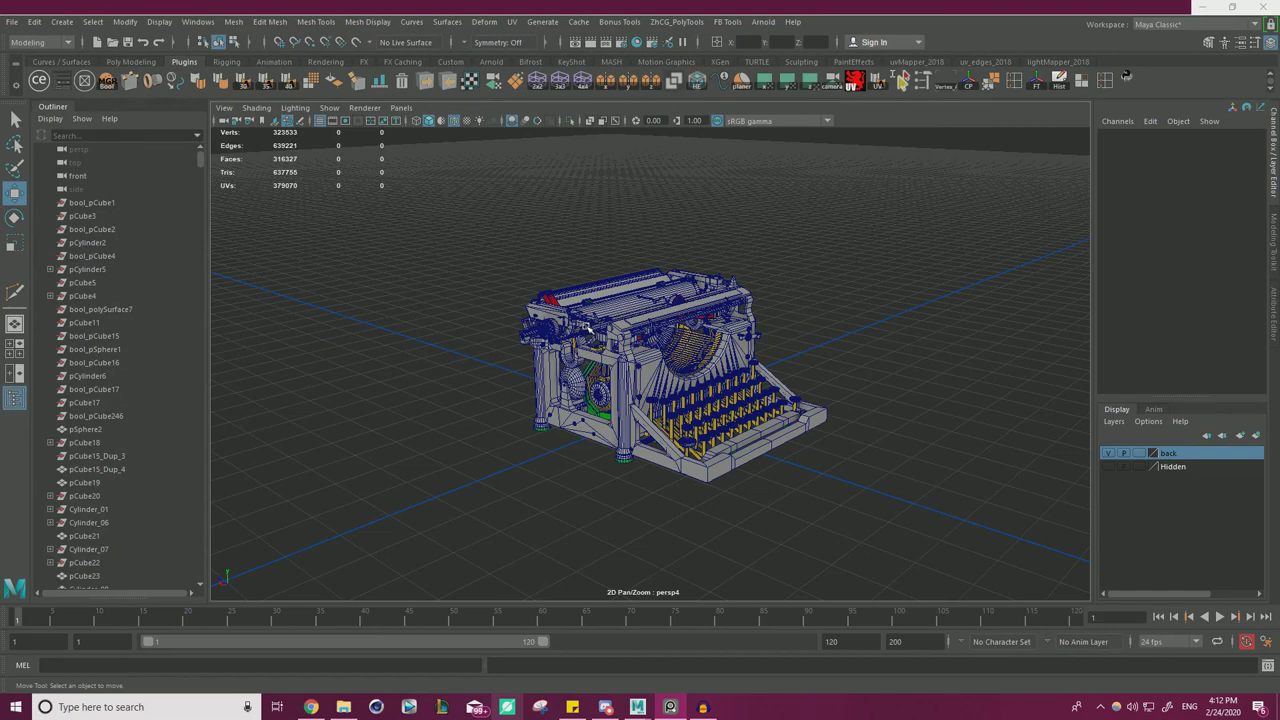
- Review the typewriter model from all around, near and far, to check its overall completeness
scroll(680, 313, "up", 3)
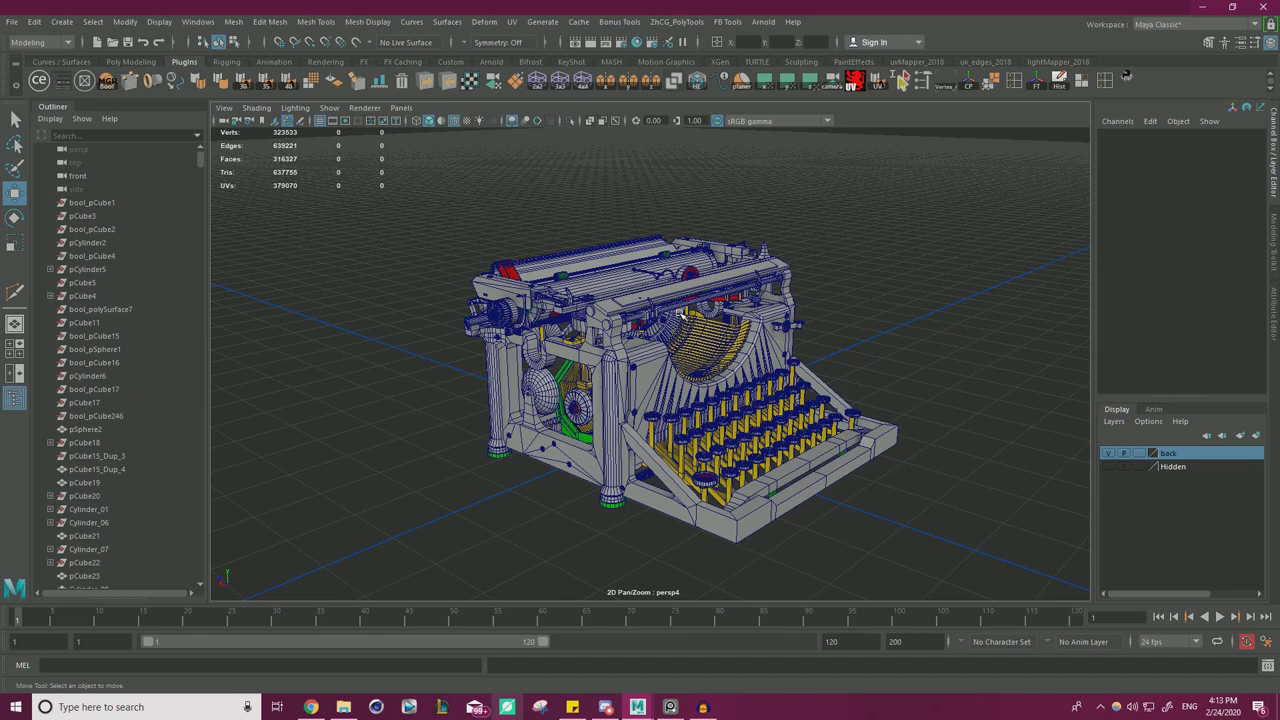
left_click_drag(820, 264, 480, 320, "alt")
right_click_drag(480, 320, 590, 340, "alt")
left_click_drag(590, 340, 610, 315, "alt")
right_click_drag(610, 315, 733, 358, "alt")
left_click_drag(733, 358, 800, 345, "alt")
right_click_drag(800, 345, 830, 350, "alt")
left_click_drag(830, 350, 640, 355, "alt")
right_click_drag(640, 355, 713, 393, "alt")
left_click_drag(713, 393, 716, 418, "alt")
right_click_drag(716, 418, 580, 385, "alt")
left_click_drag(580, 385, 598, 388, "alt")
right_click_drag(598, 388, 535, 375, "alt")
left_click_drag(535, 375, 545, 370, "alt")
right_click_drag(545, 370, 640, 395, "alt")
left_click_drag(640, 395, 722, 400, "alt")
right_click_drag(722, 400, 660, 390, "alt")
left_click_drag(820, 392, 707, 399, "alt")
middle_click_drag(707, 399, 687, 398, "alt")
left_click_drag(690, 397, 735, 347, "alt")
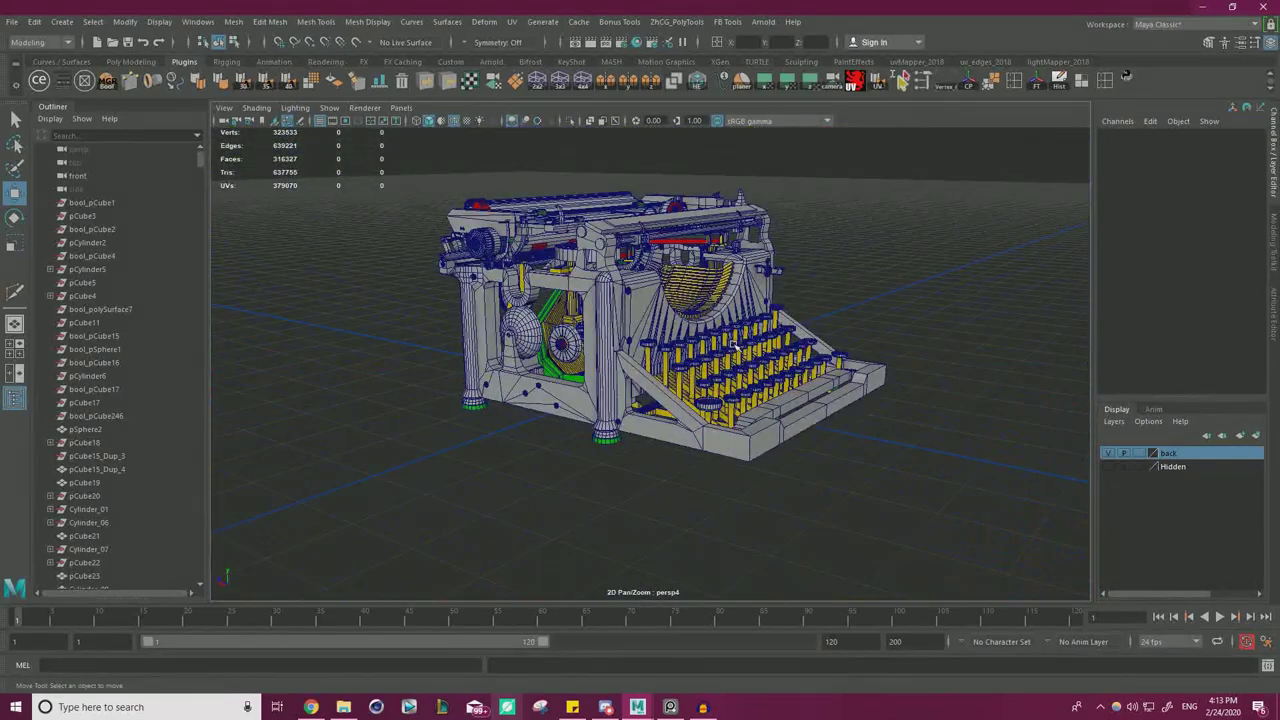